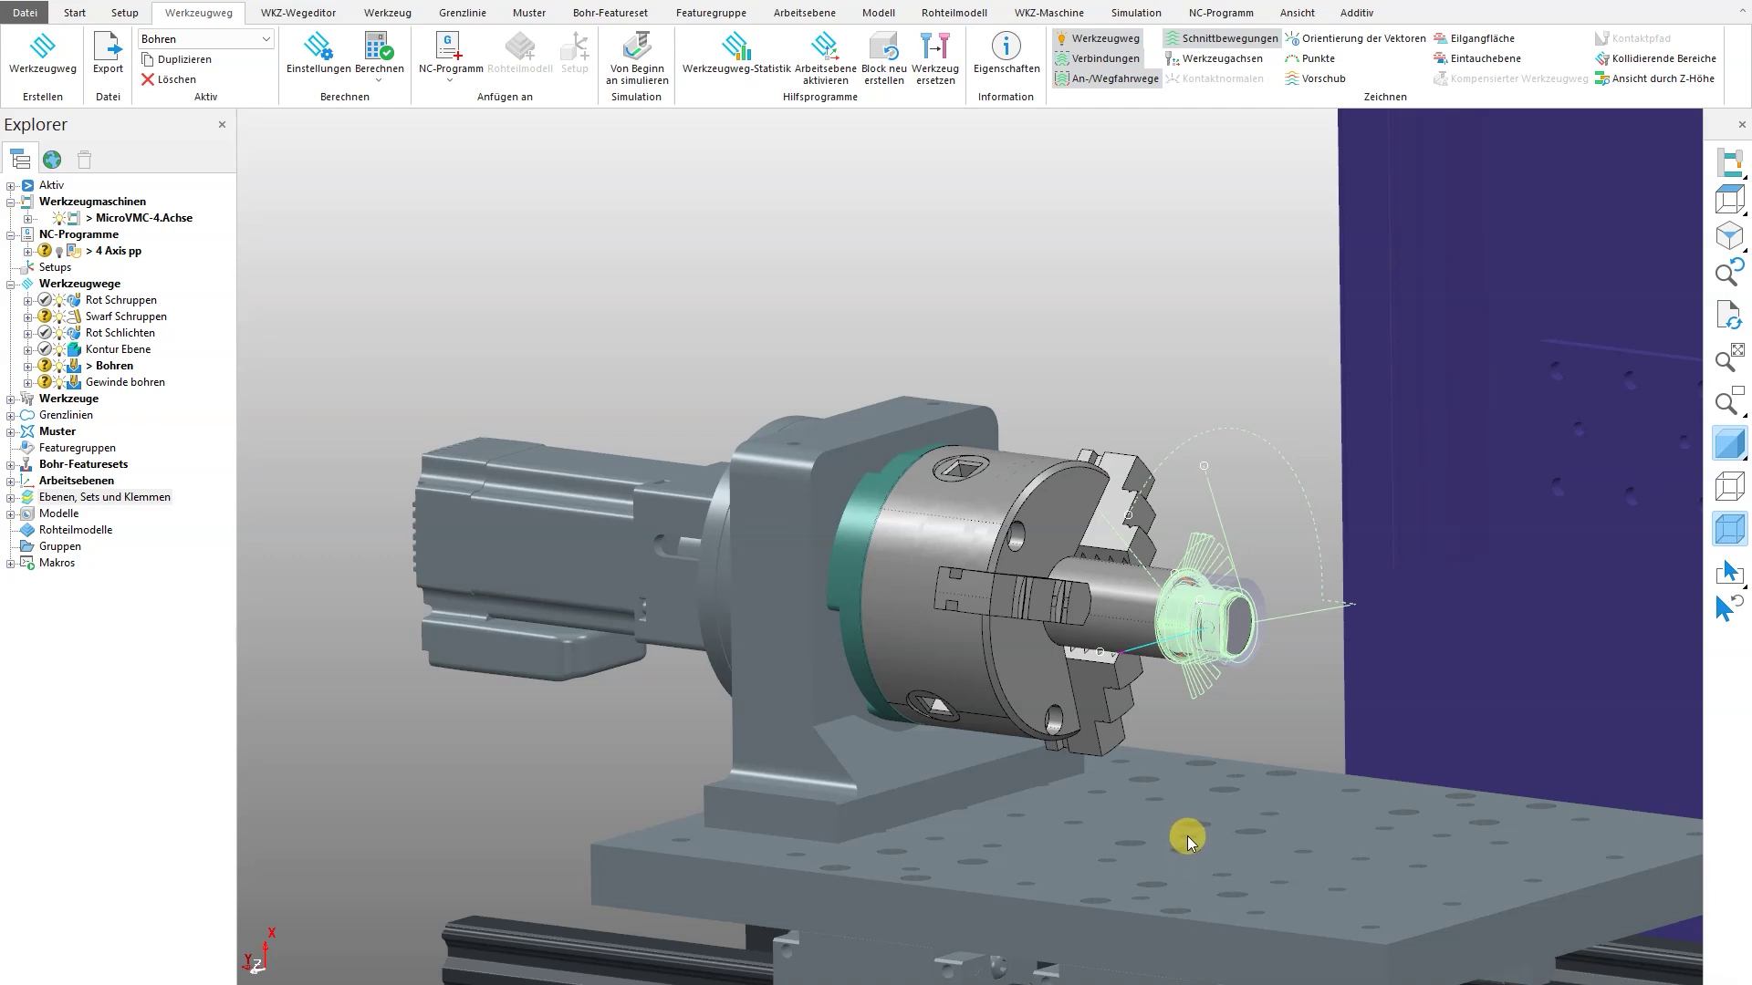
{"action": "scroll", "coordinate": [1197, 775], "scroll_direction": "up", "scroll_amount": 5}
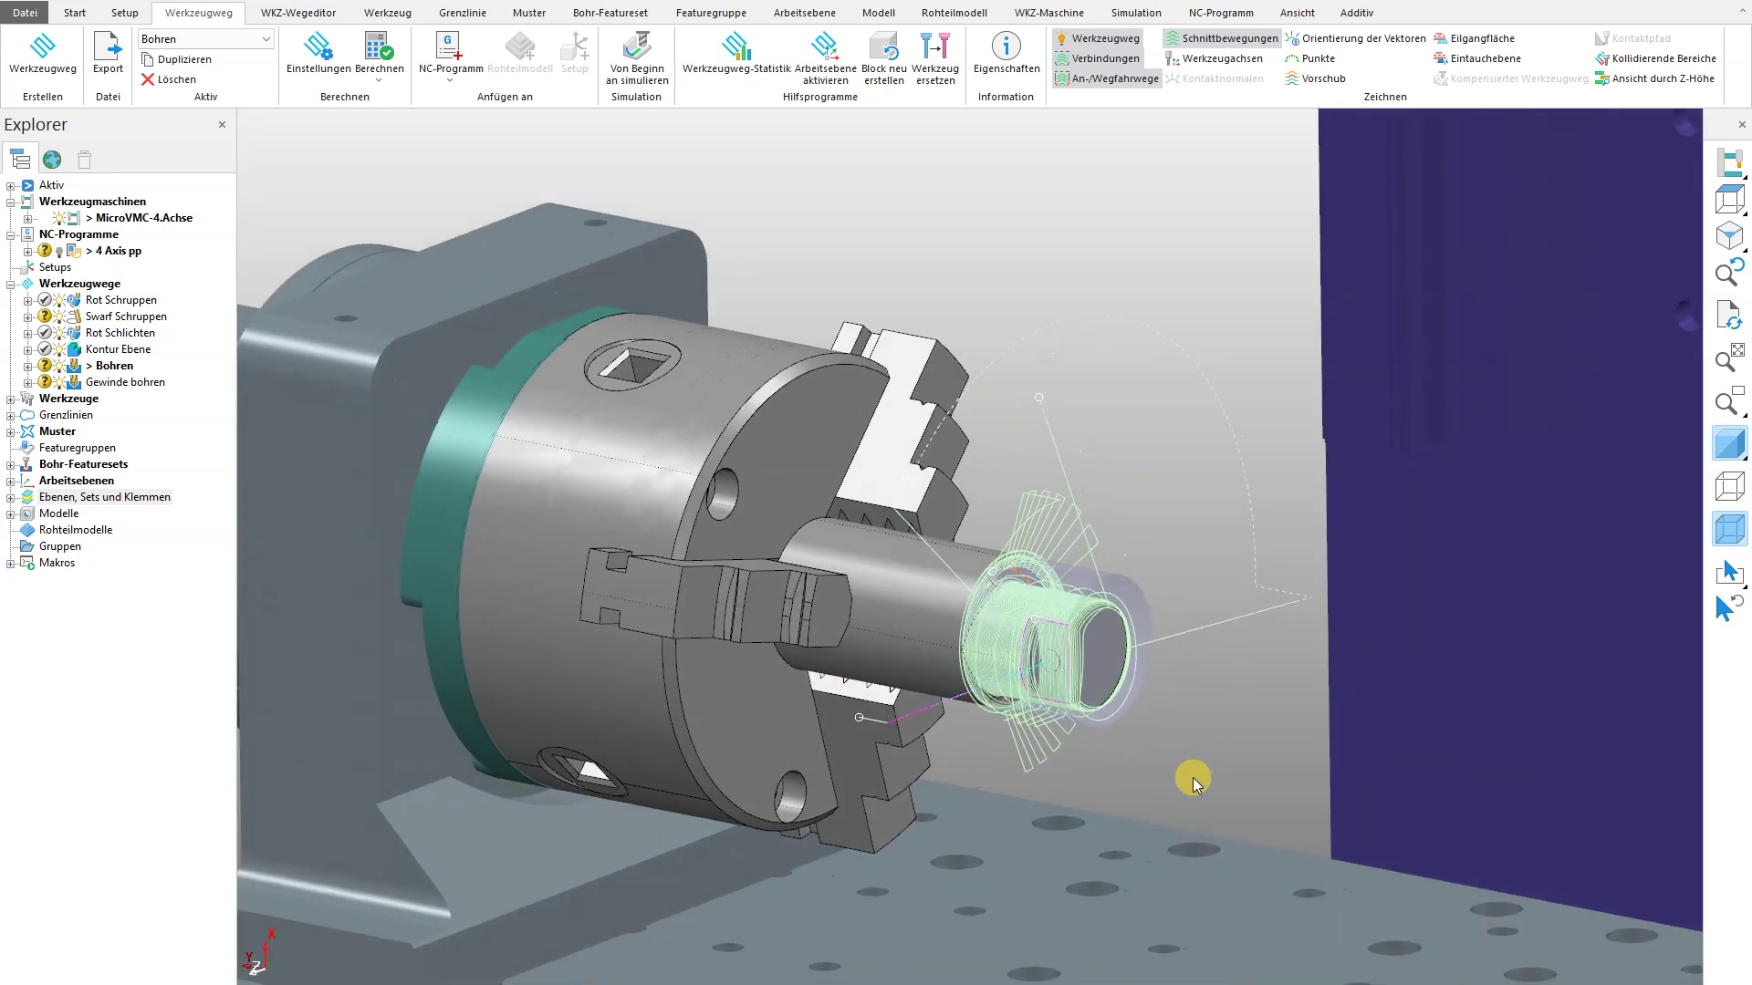
{"action": "scroll", "coordinate": [1193, 780], "scroll_direction": "up", "scroll_amount": 1}
{"action": "middle_click_drag", "start_coordinate": [1193, 780], "coordinate": [1113, 796]}
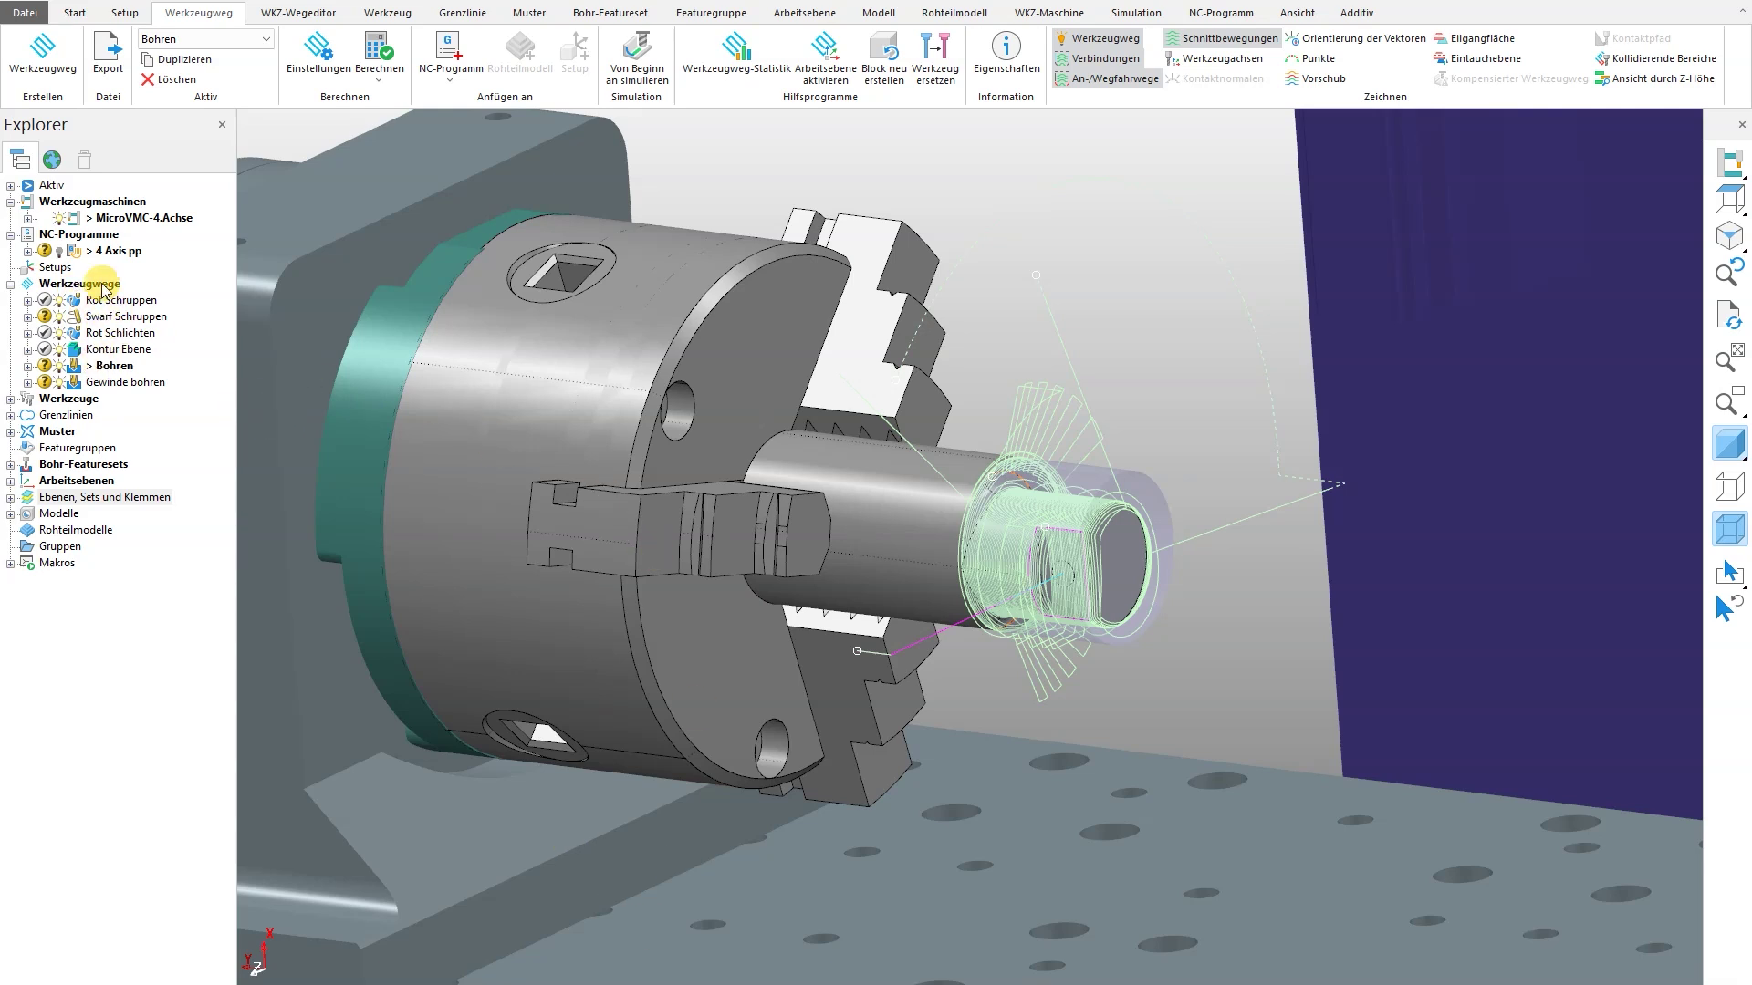
{"action": "mouse_move", "coordinate": [112, 262]}
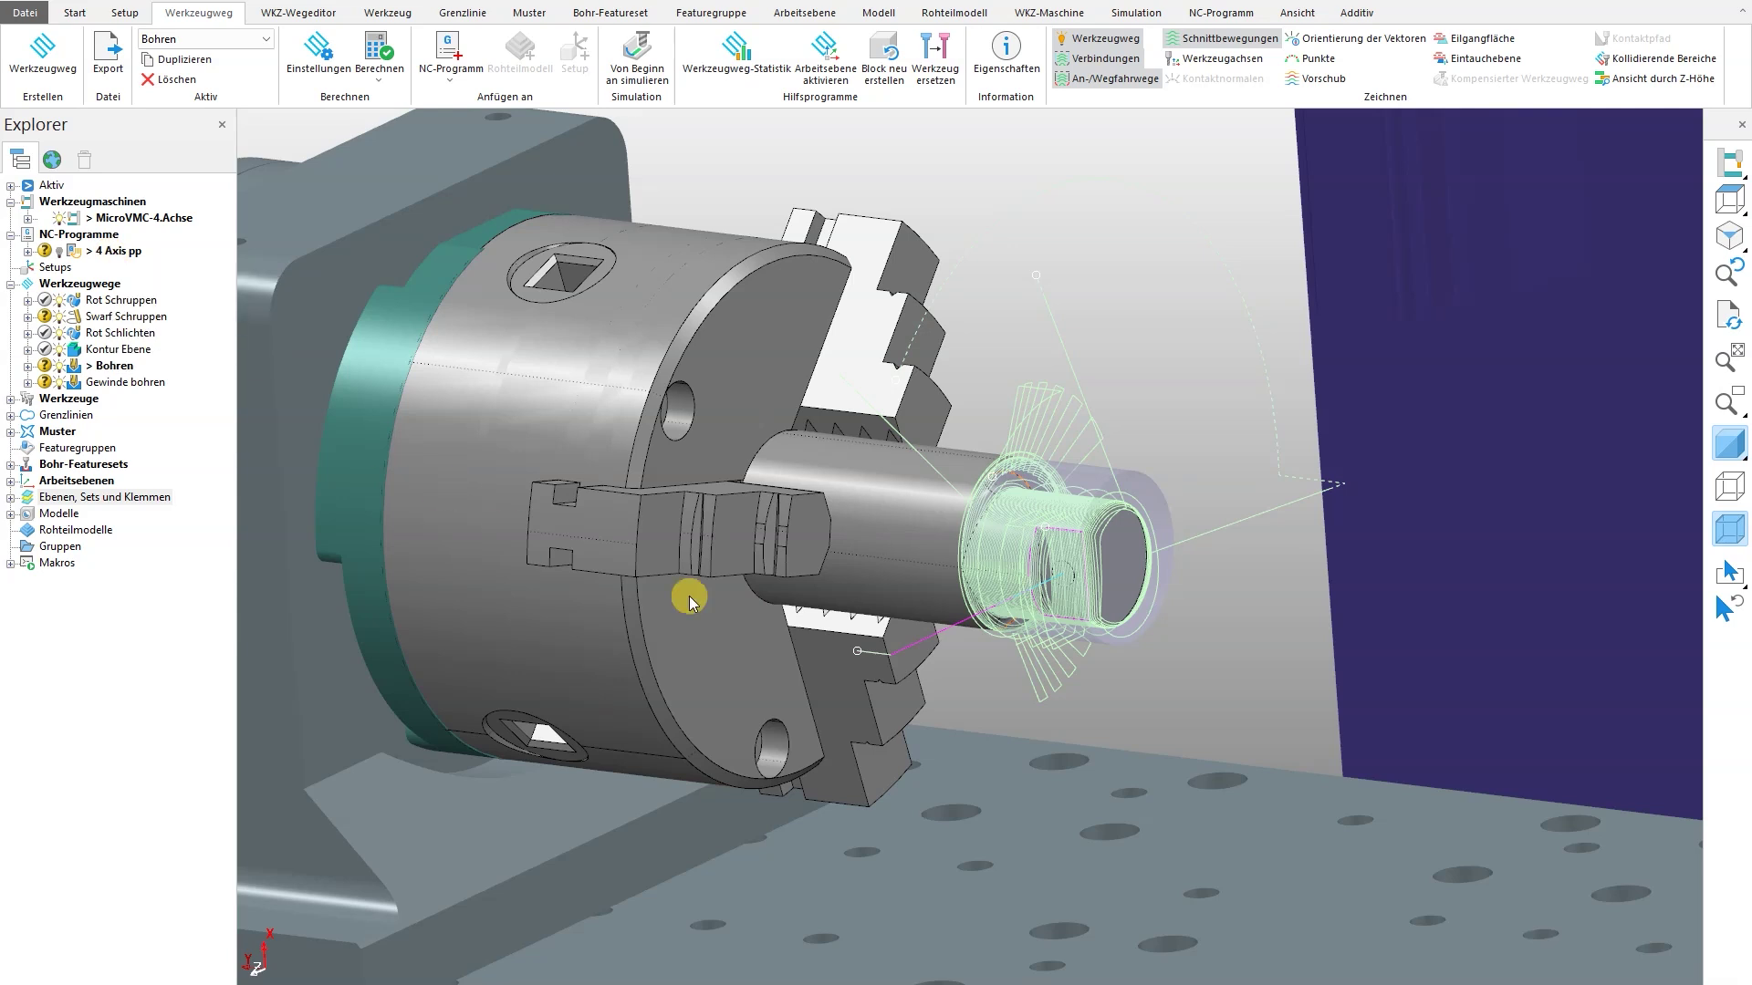
{"action": "middle_click_drag", "start_coordinate": [767, 598], "coordinate": [933, 673]}
{"action": "scroll", "coordinate": [882, 607], "scroll_direction": "down", "scroll_amount": 3}
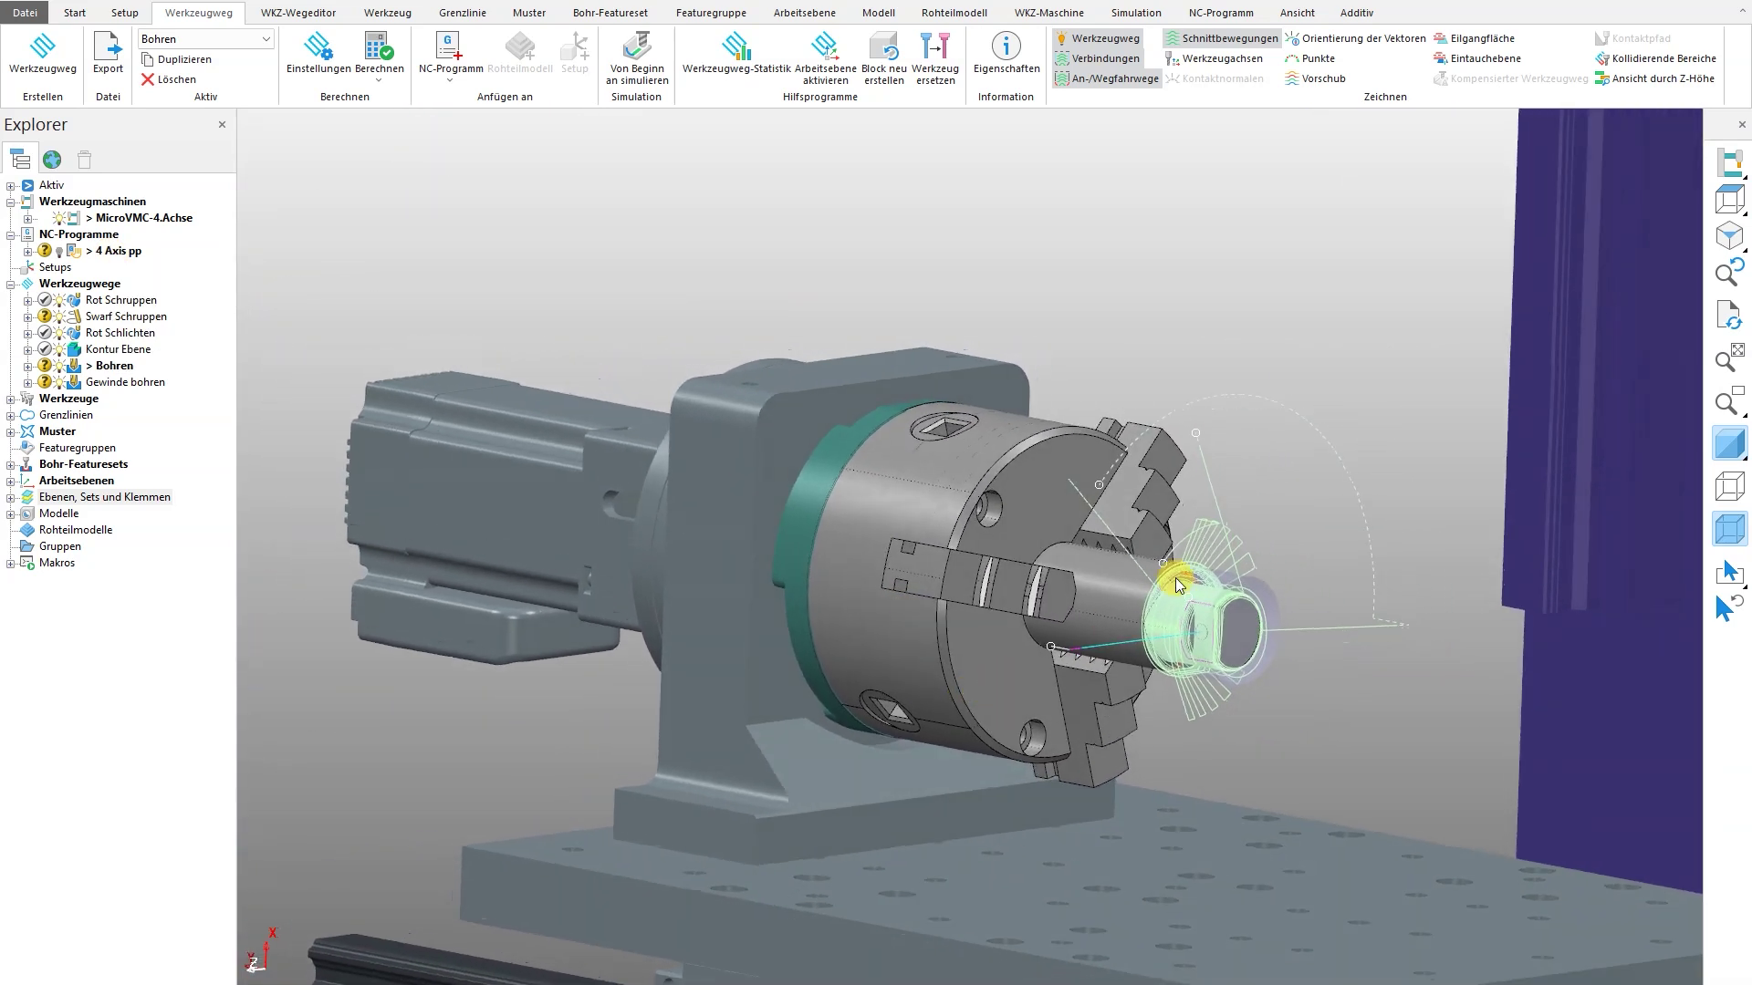
Select 4 Axis pp as the active NC program and open its settings
{"action": "left_click", "coordinate": [1225, 16]}
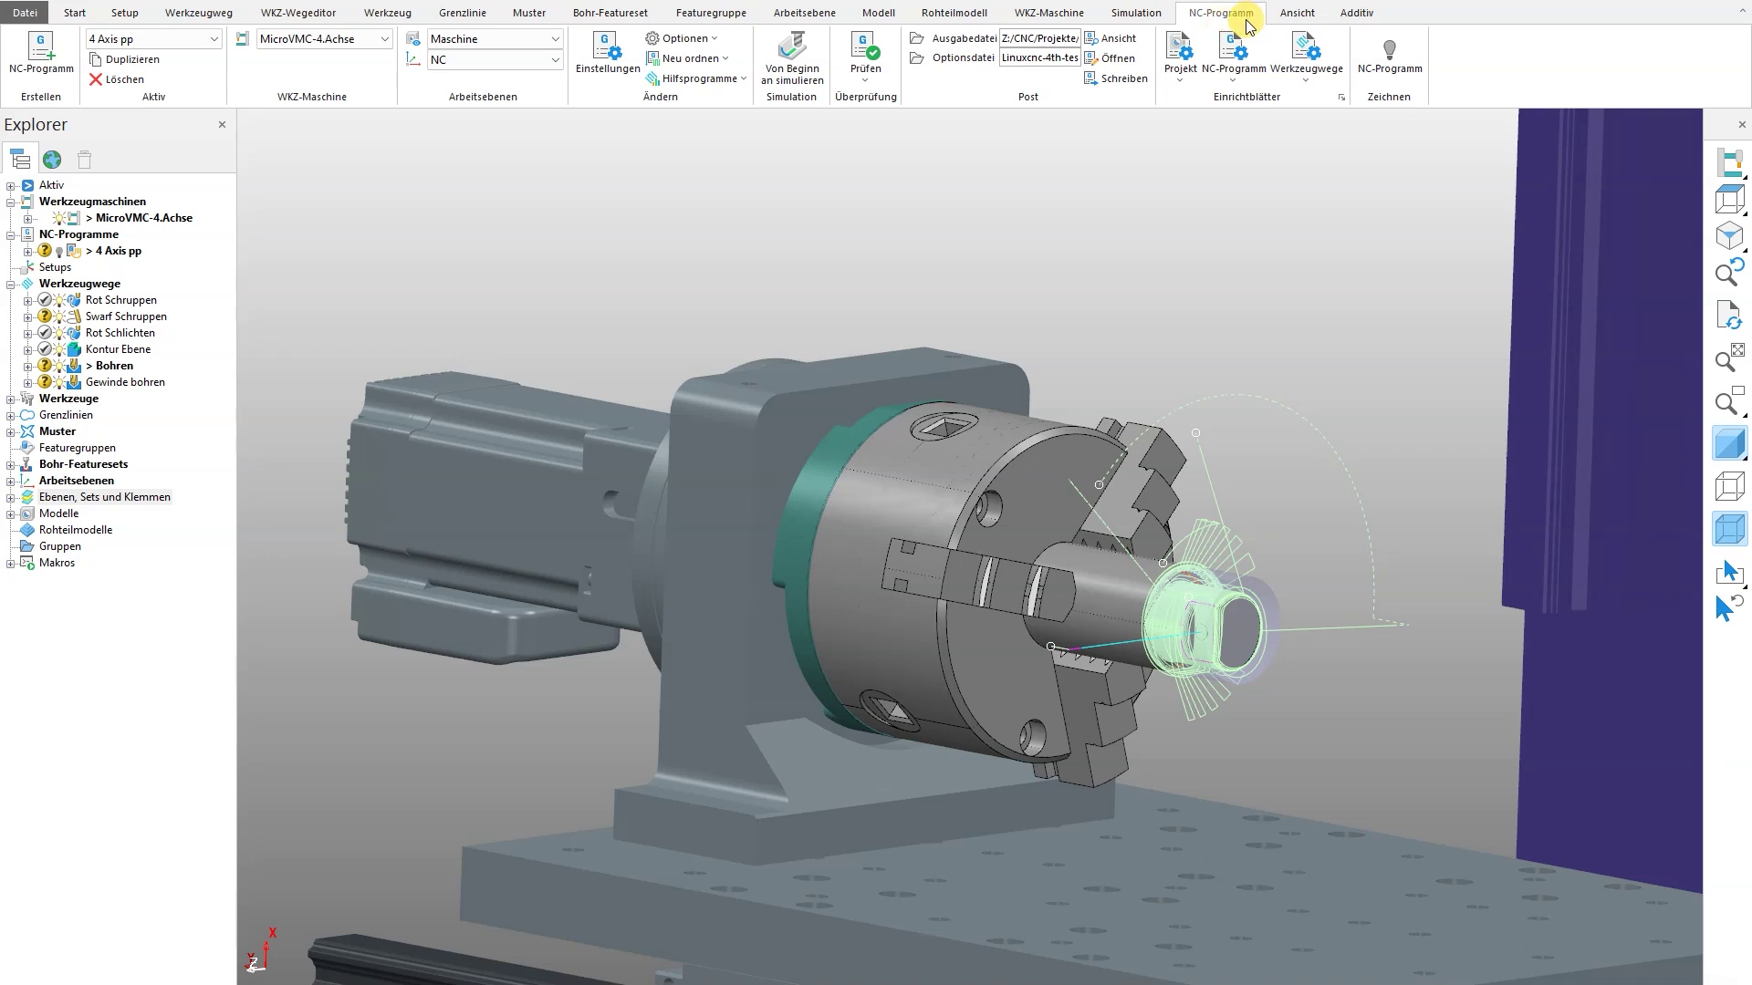
{"action": "left_click", "coordinate": [163, 40]}
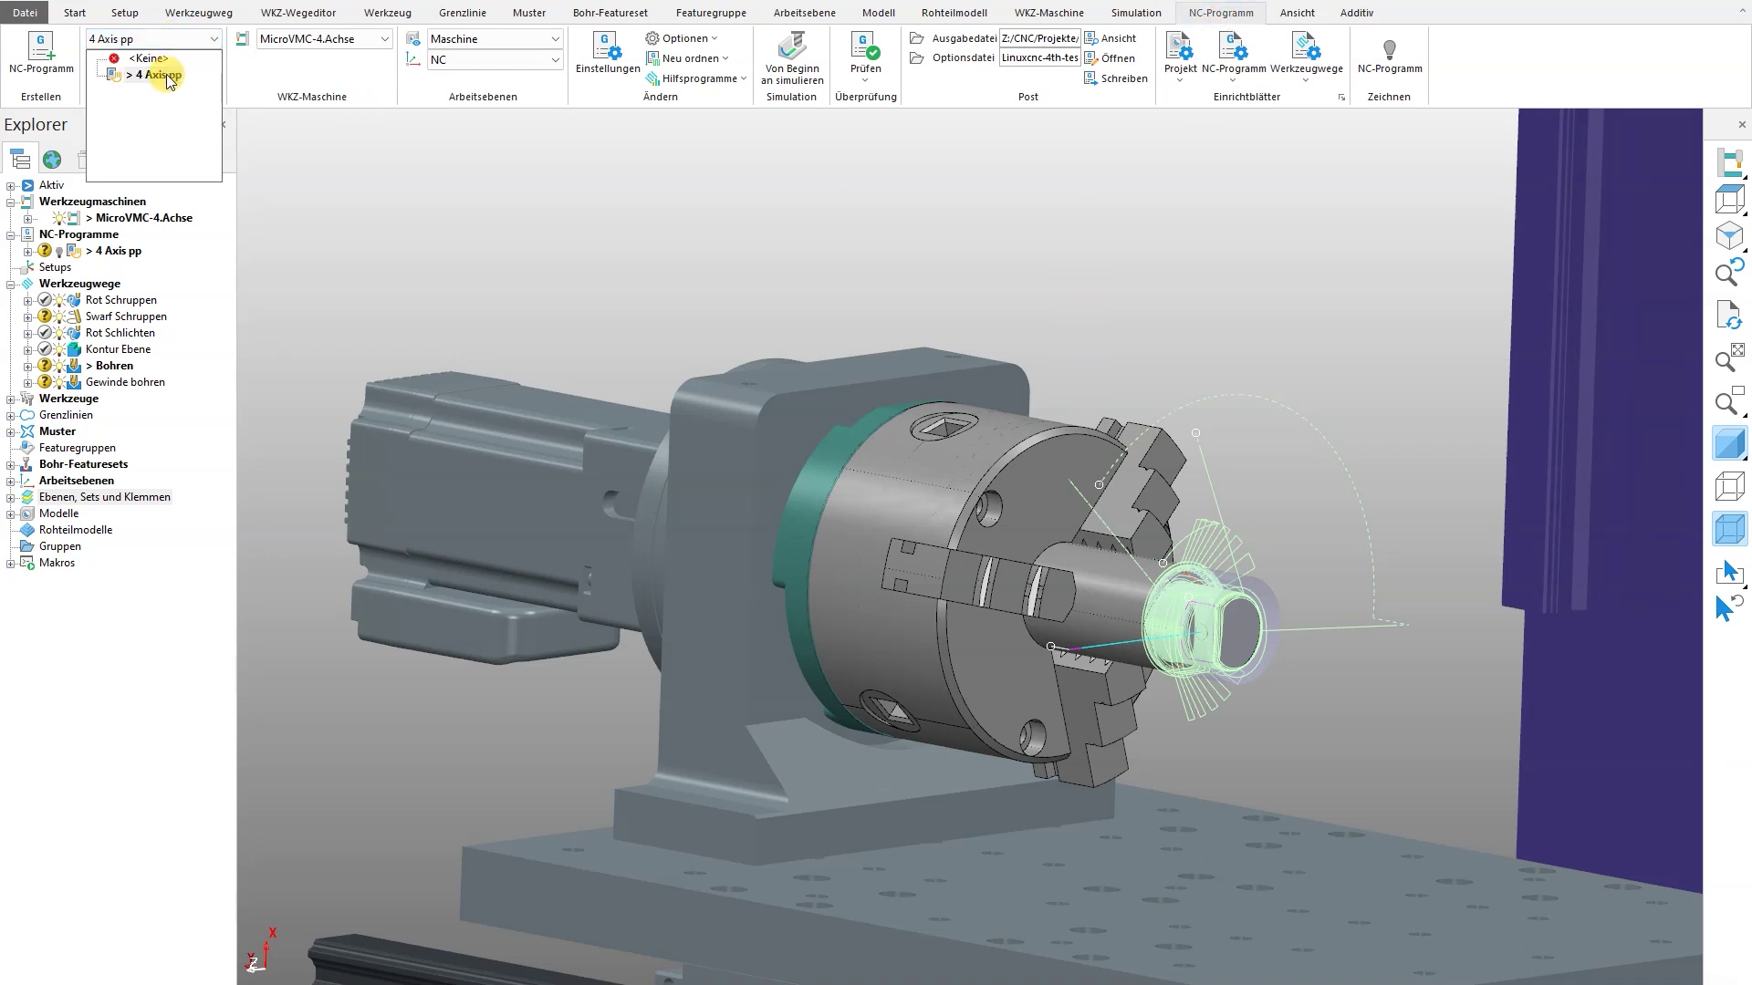
{"action": "left_click", "coordinate": [198, 73]}
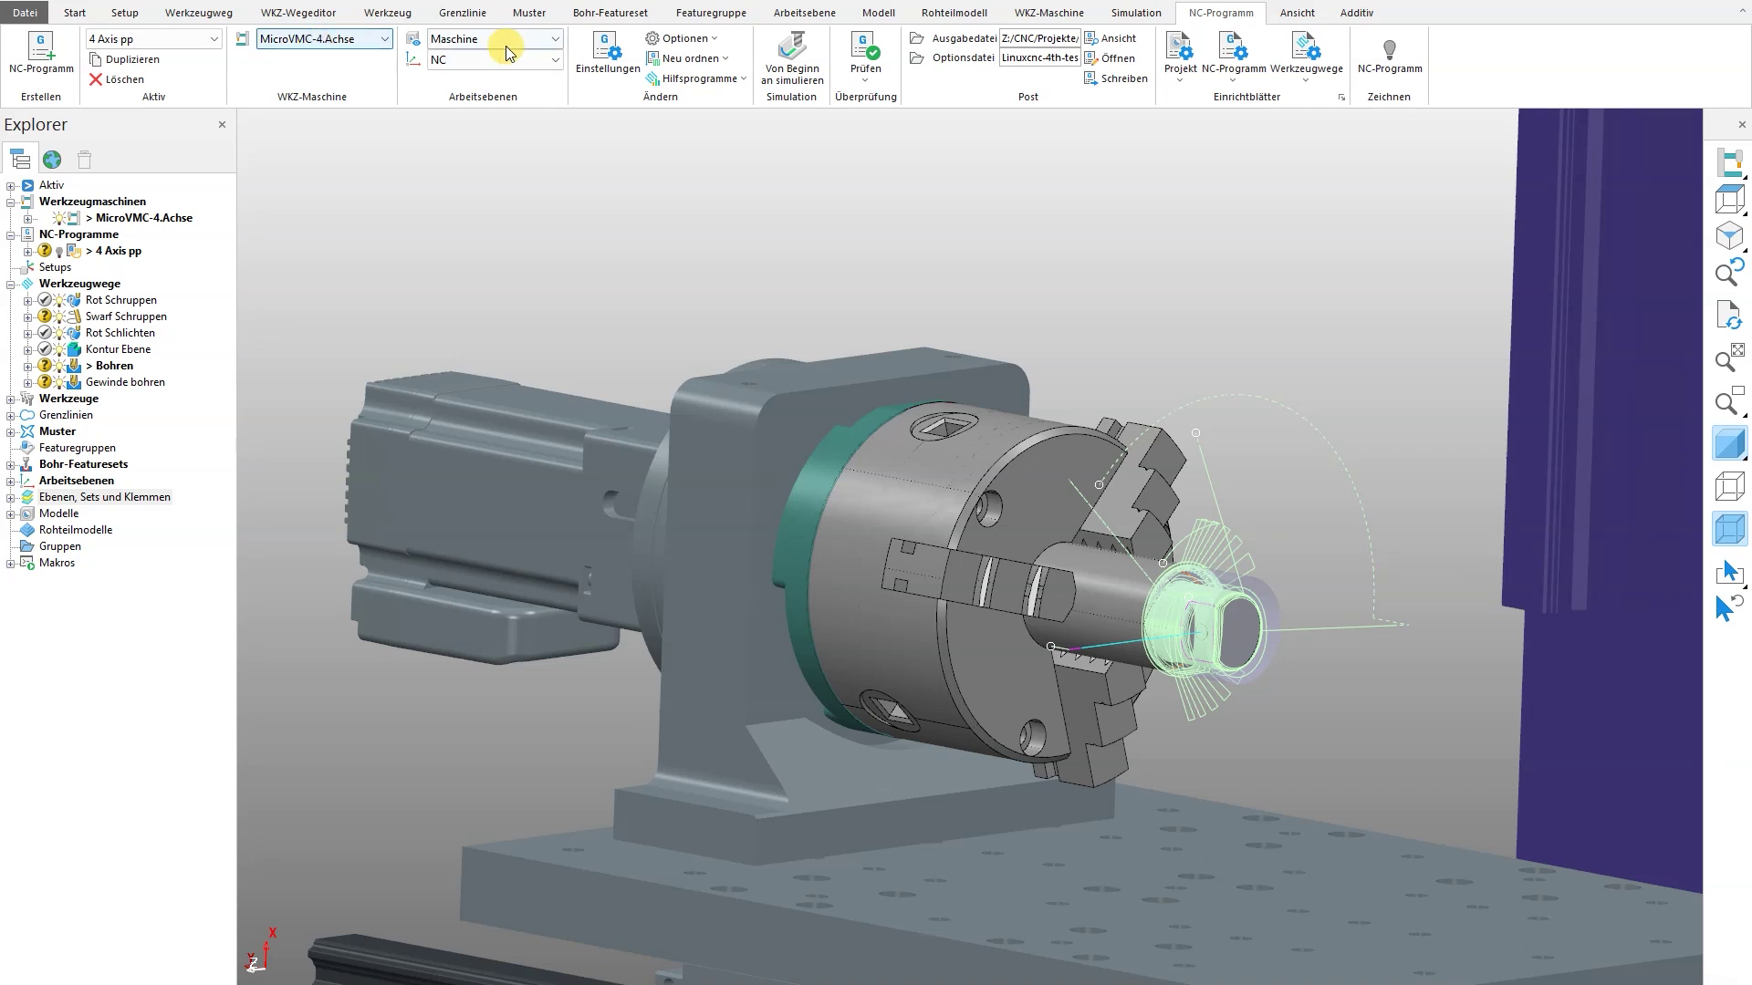
{"action": "left_click", "coordinate": [589, 60]}
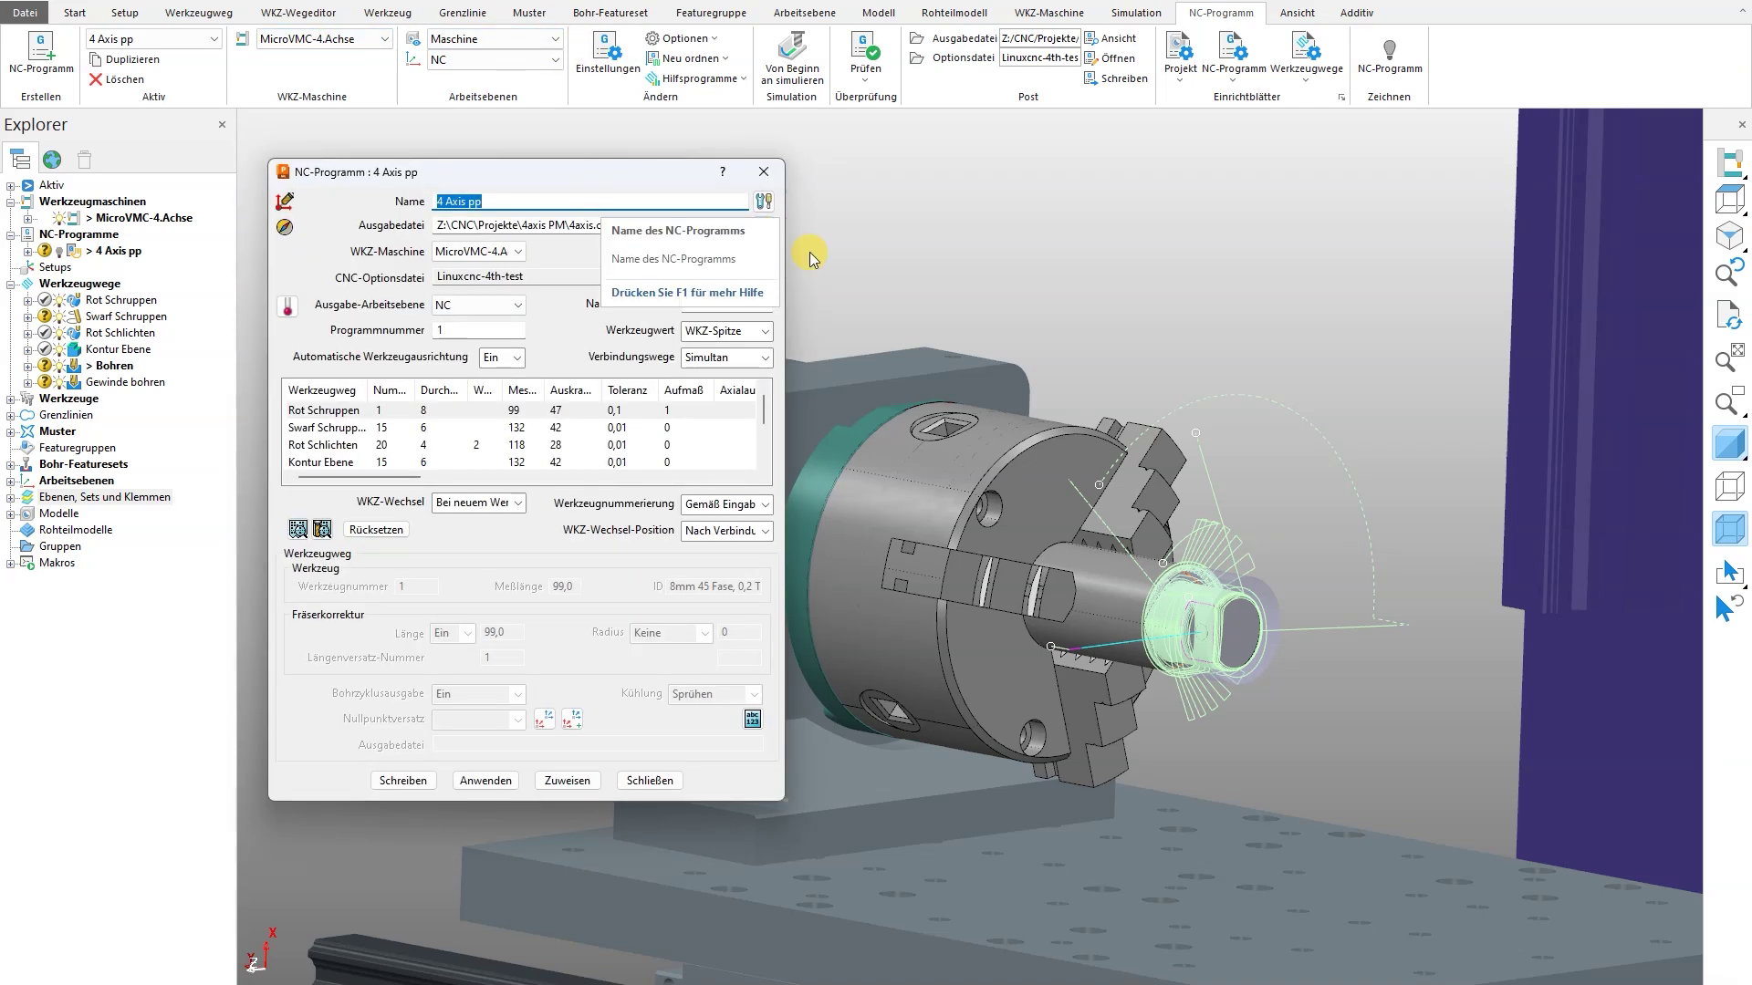
Set the output file type in the NC program's options to Cutter Location (CL) and accept
{"action": "left_click", "coordinate": [766, 201]}
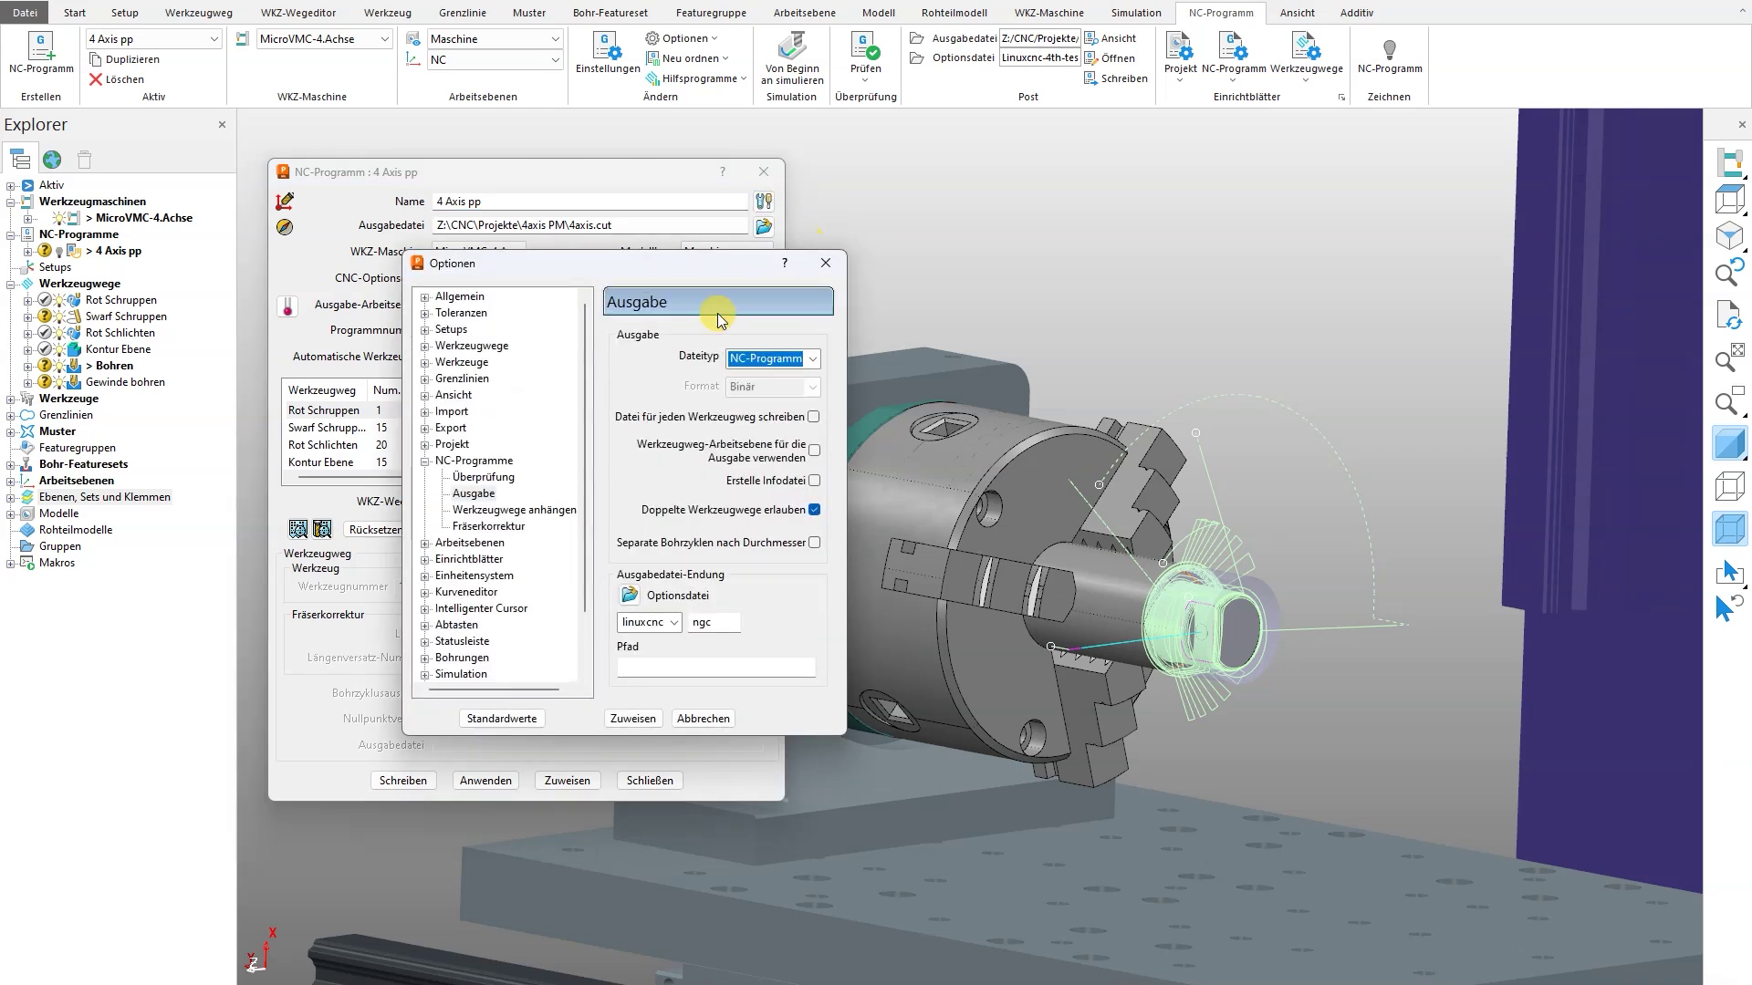
{"action": "left_click", "coordinate": [767, 362]}
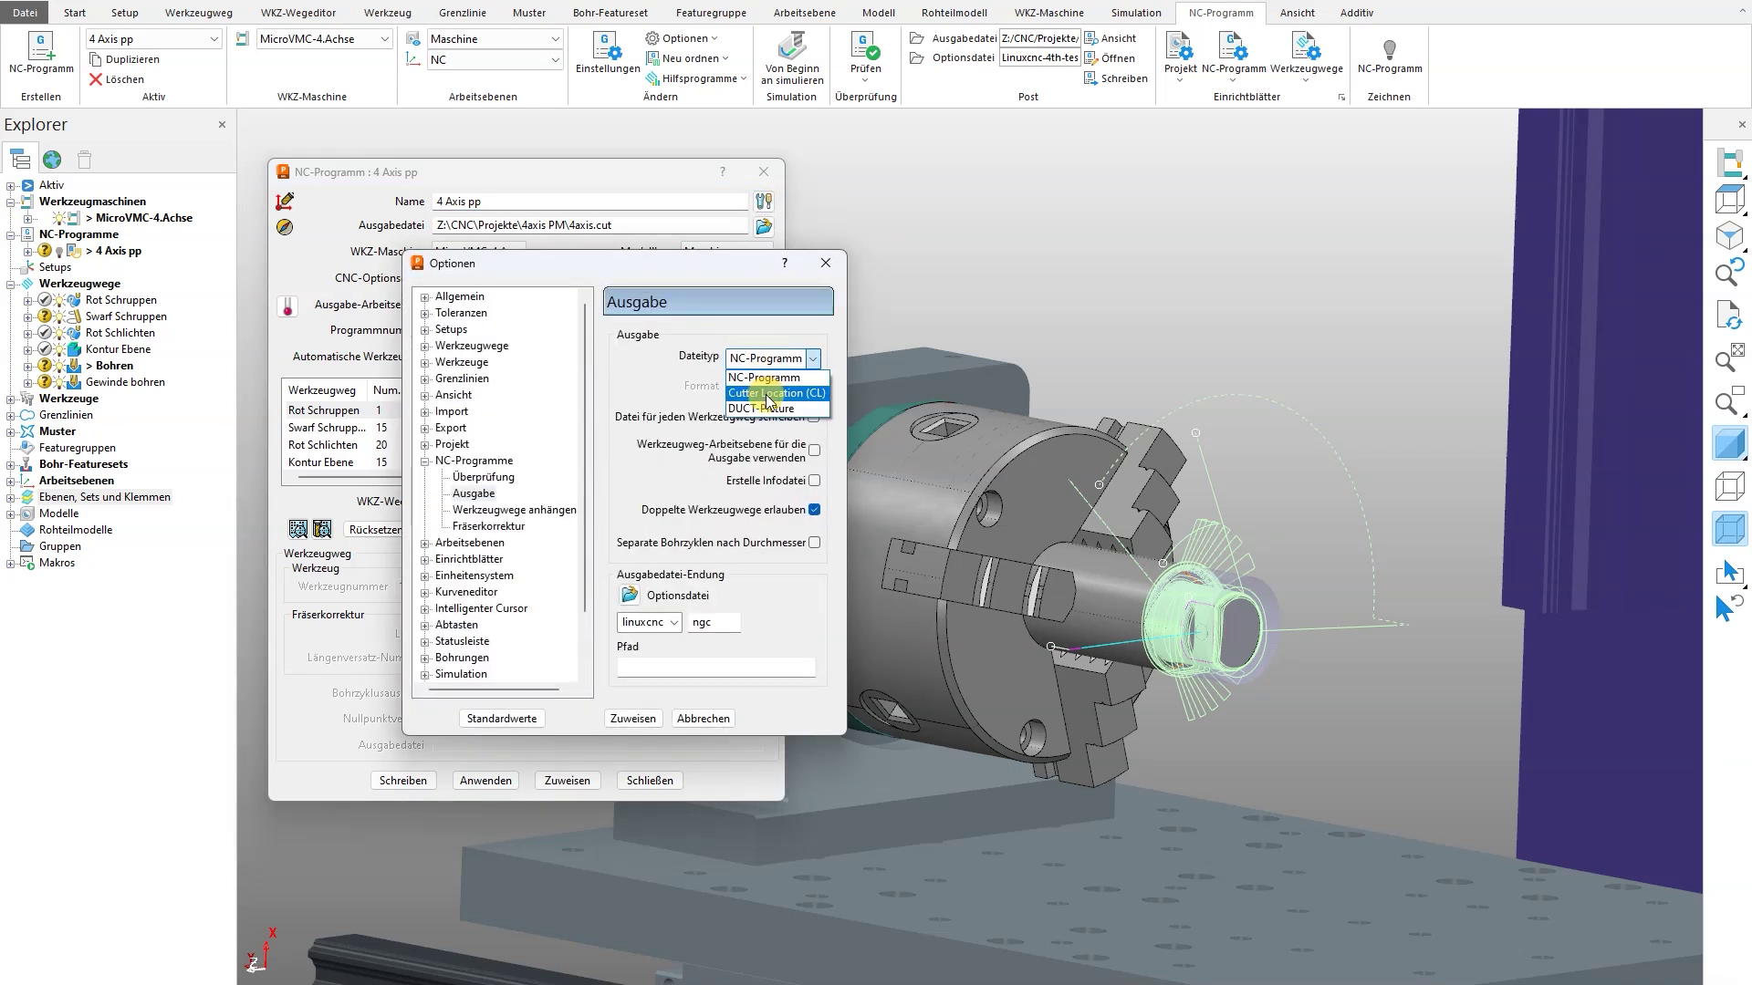
{"action": "left_click", "coordinate": [774, 384]}
{"action": "left_click", "coordinate": [633, 718]}
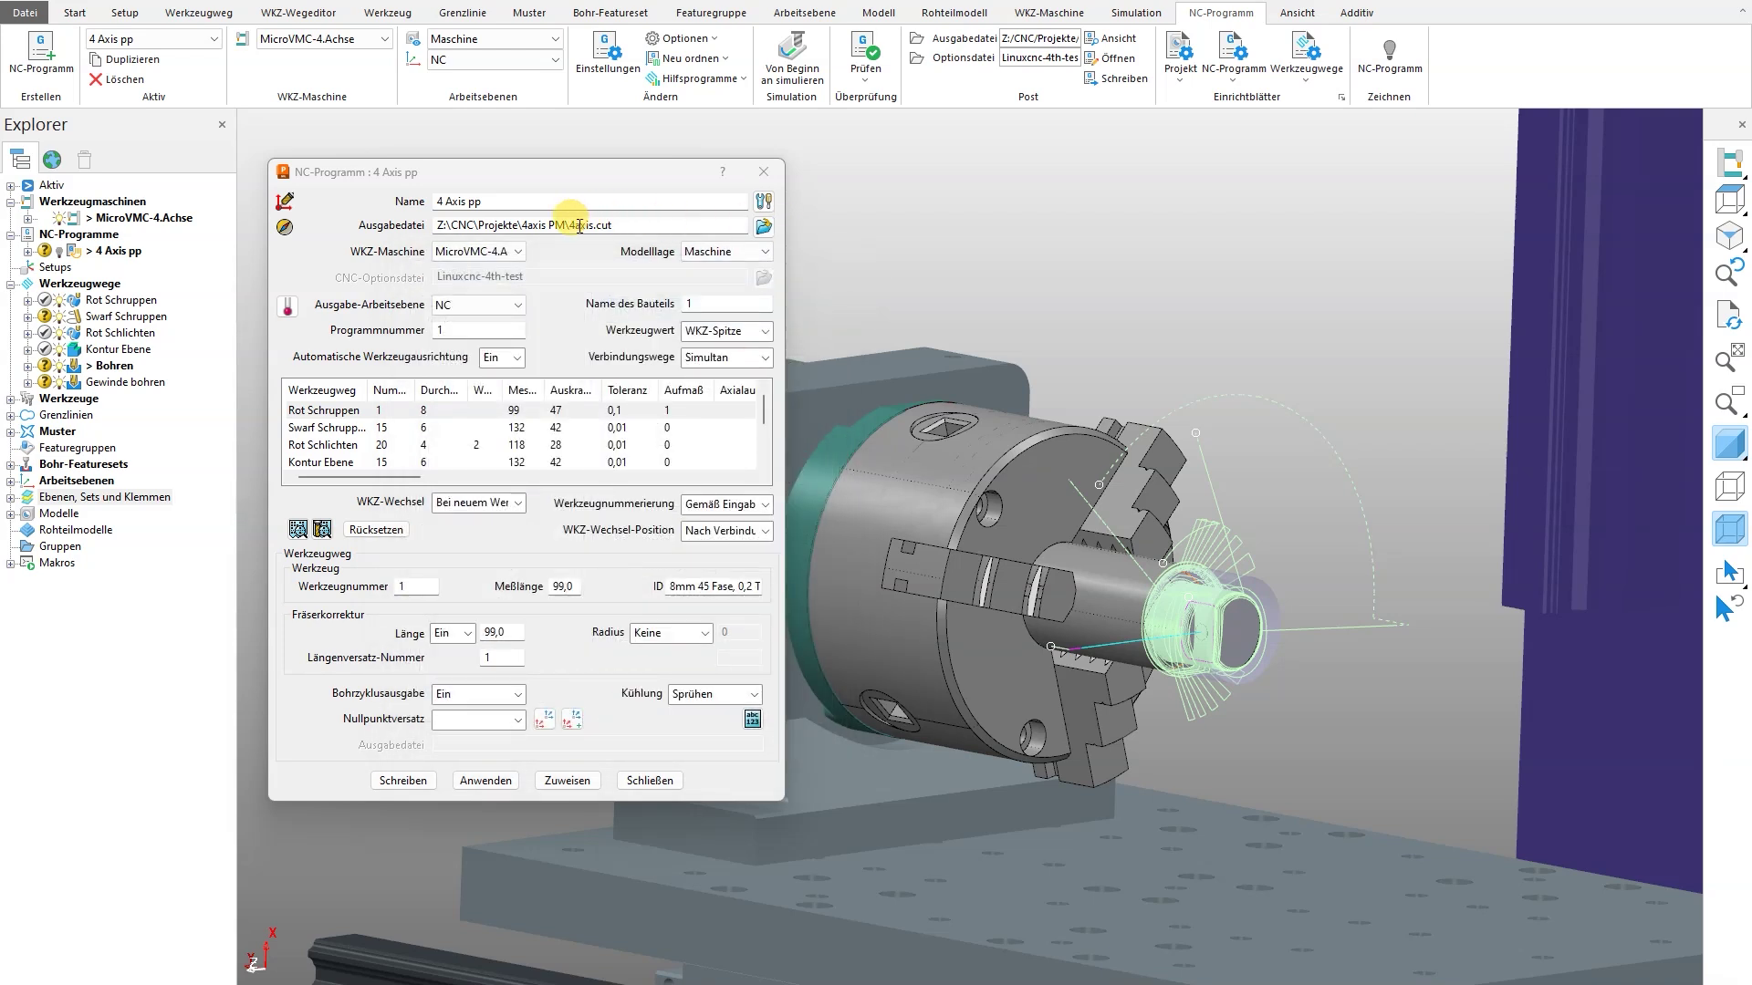
Write the NC program to the output file 4axis.cut in the 4axis PM project folder and close its settings
{"action": "left_click_drag", "start_coordinate": [474, 225], "coordinate": [654, 226]}
{"action": "left_click", "coordinate": [655, 226]}
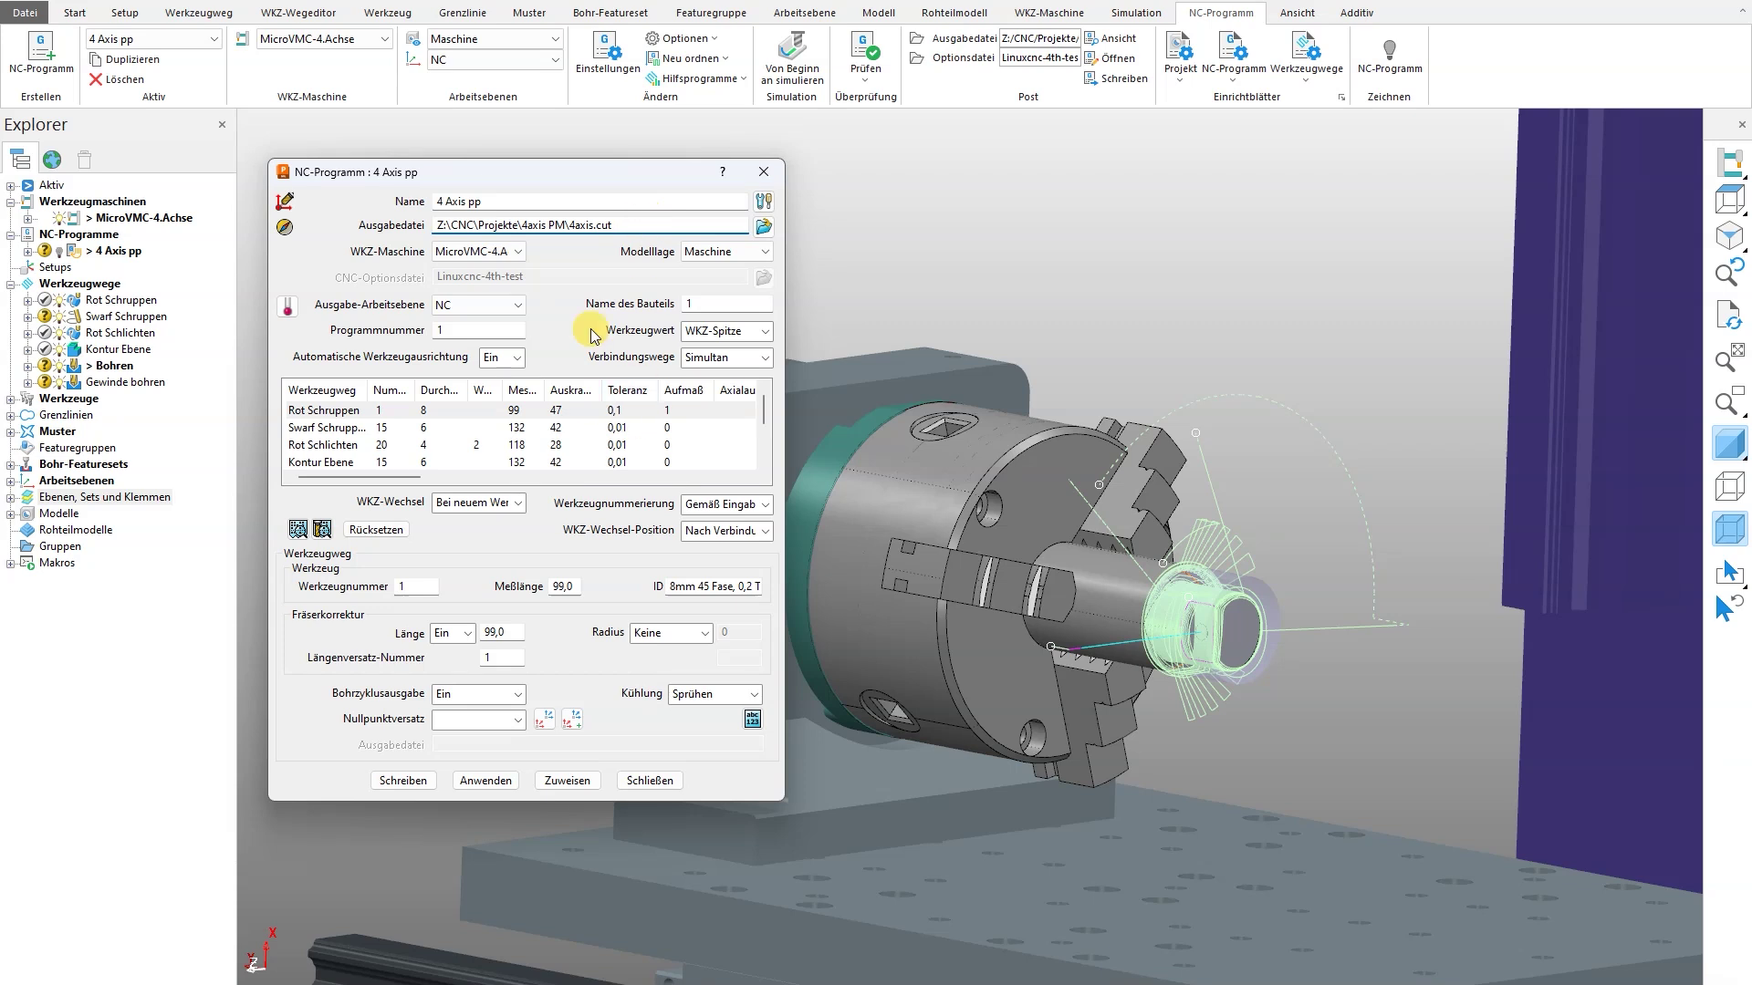
{"action": "left_click", "coordinate": [405, 778]}
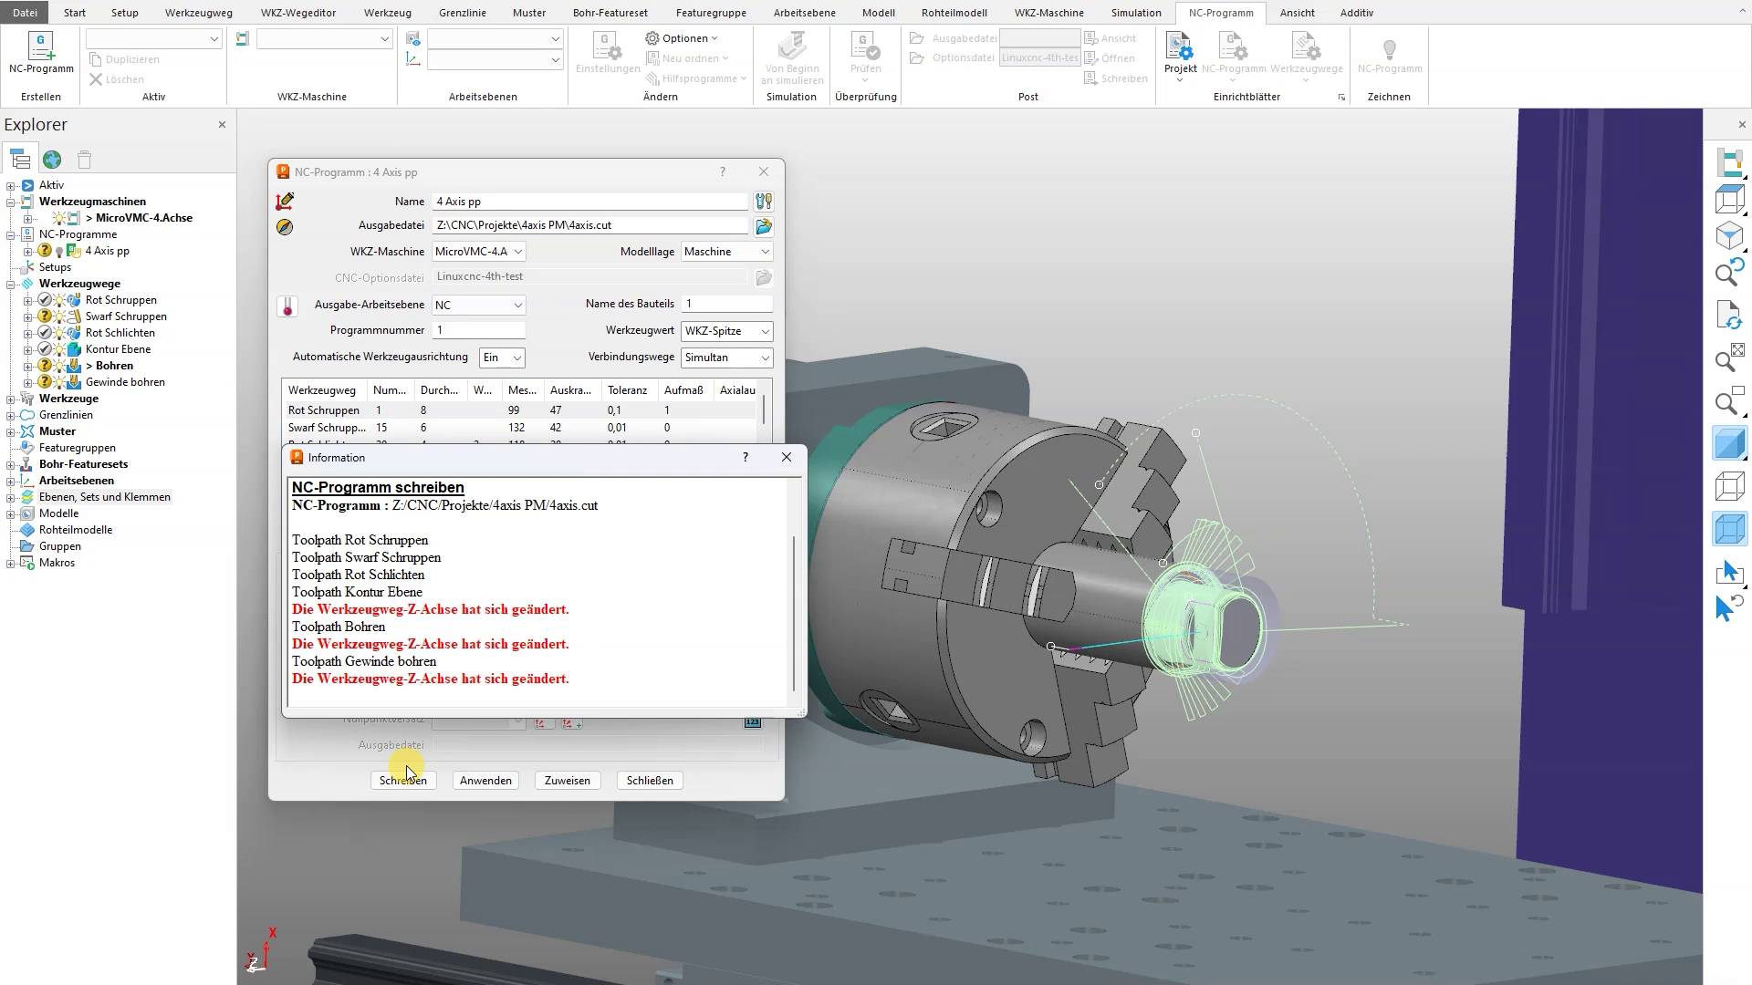
{"action": "left_click", "coordinate": [781, 460]}
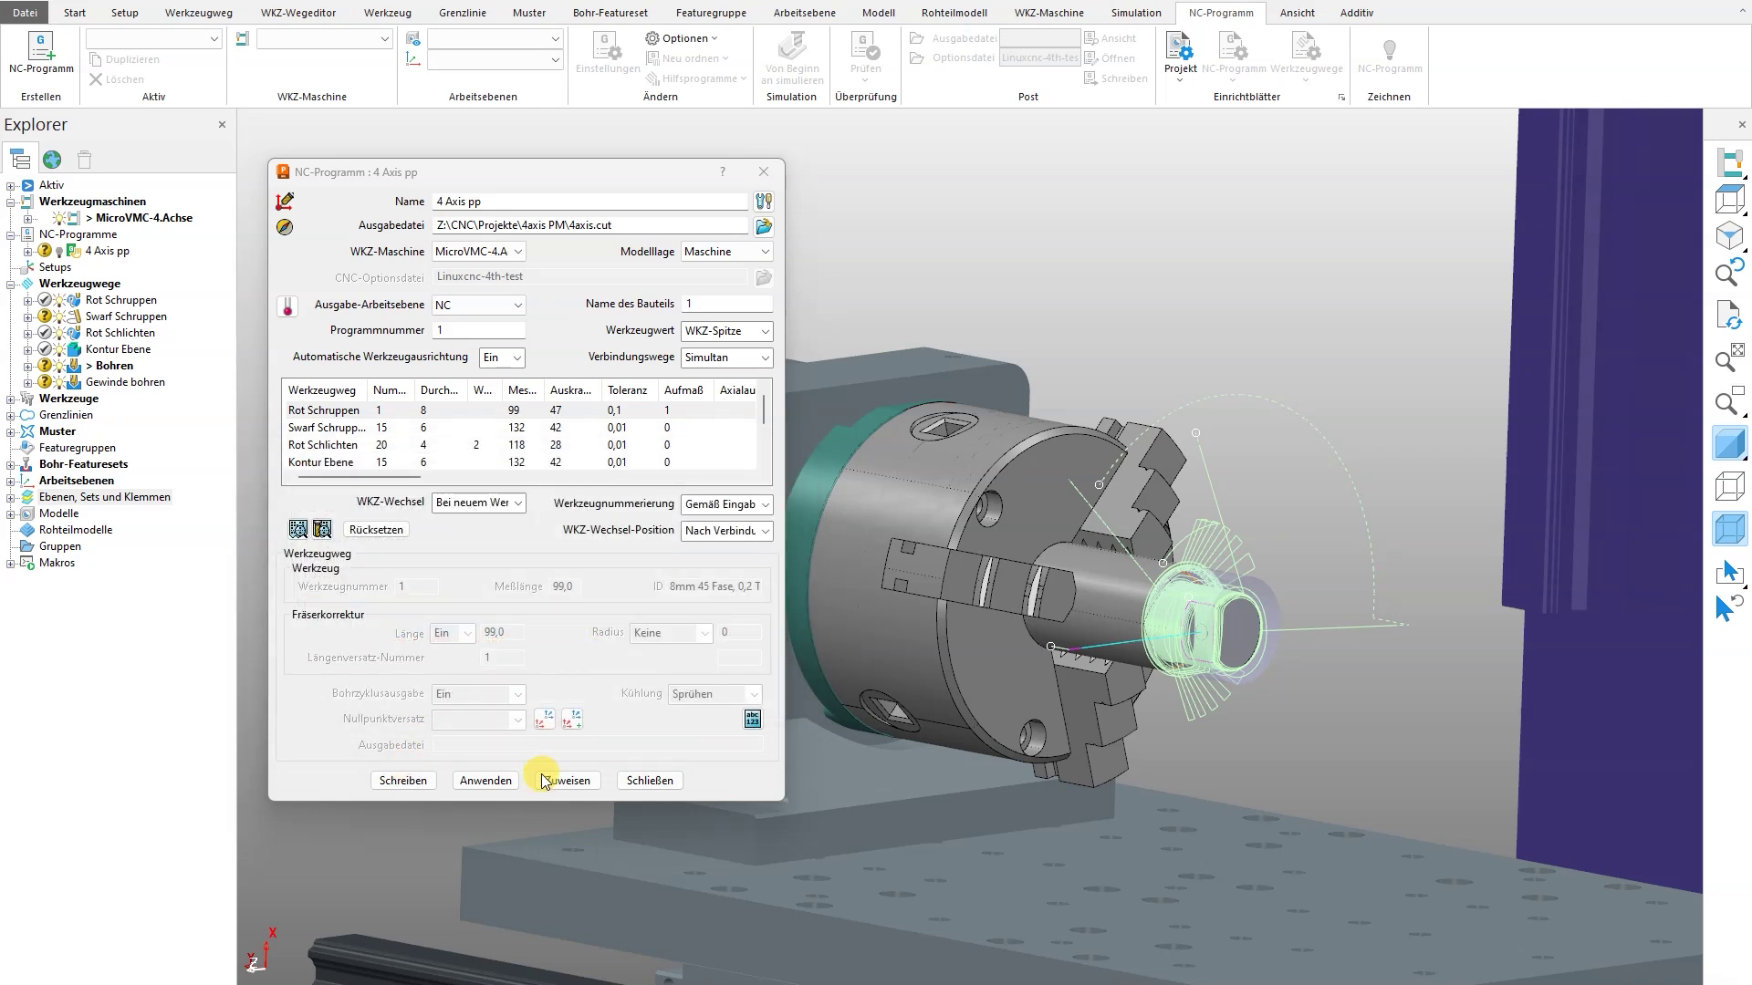
{"action": "left_click", "coordinate": [648, 780]}
{"action": "middle_click_drag", "start_coordinate": [977, 744], "coordinate": [1005, 737]}
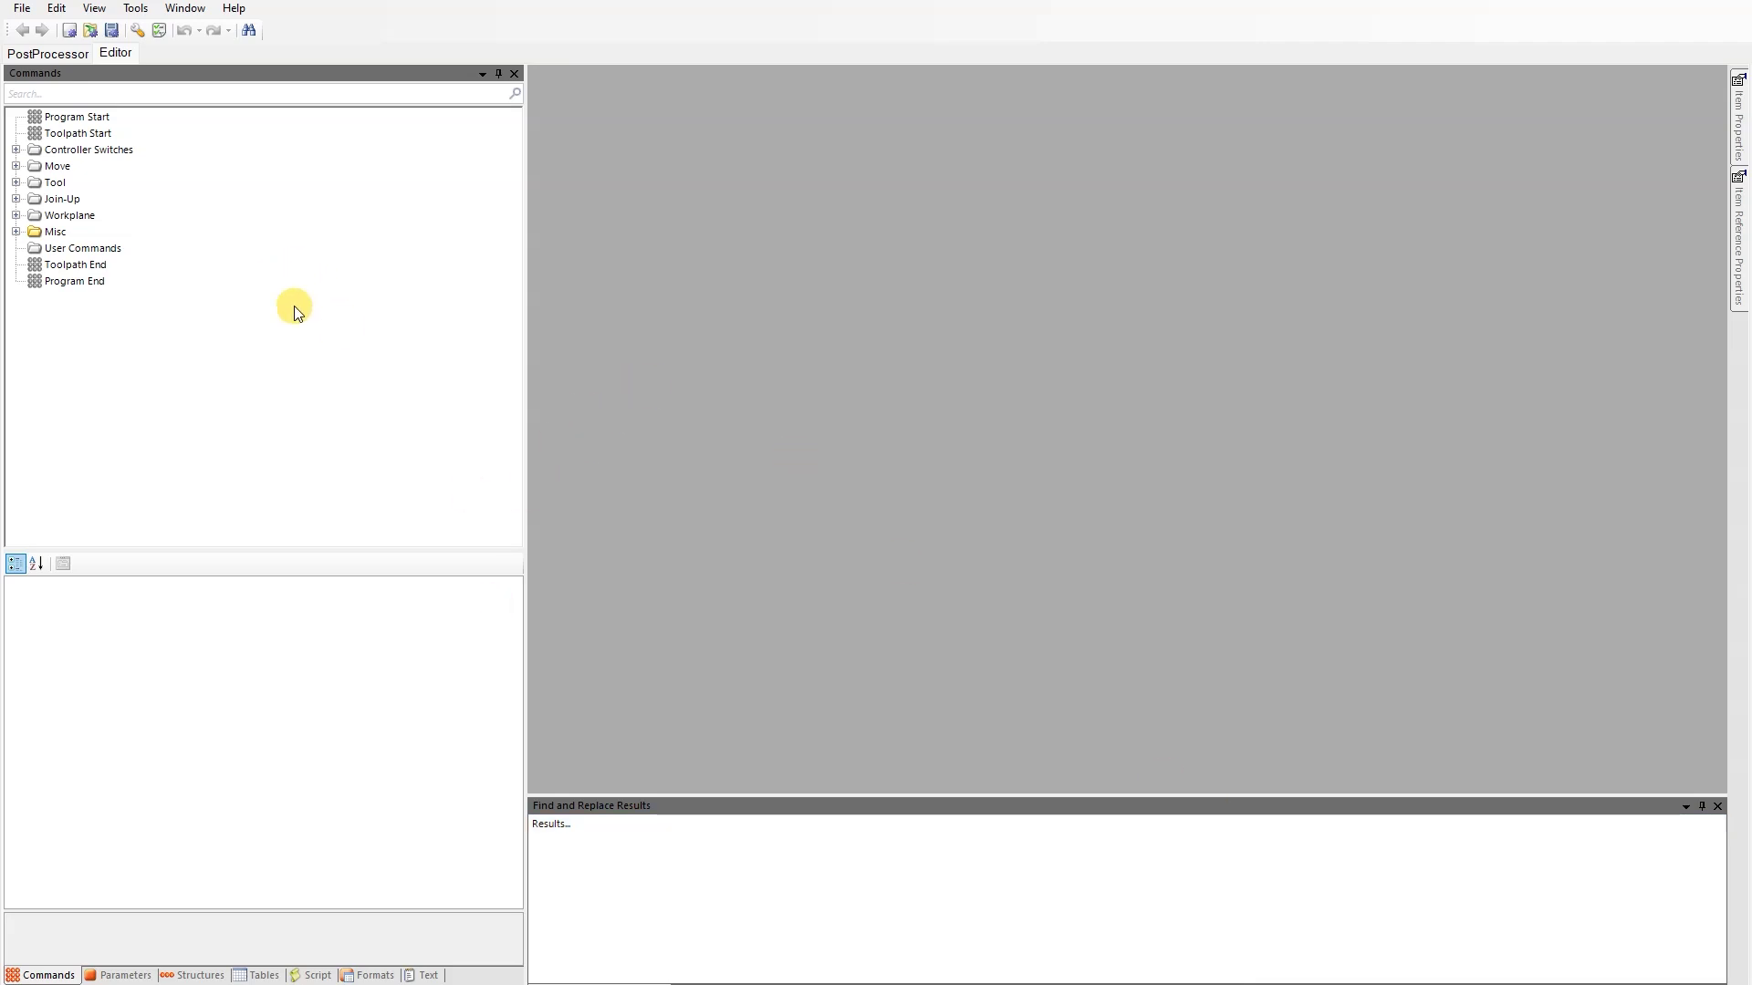
In Manufacturing Post Processor Utility, open the Fanuc option file from the Generic folder
{"action": "left_click", "coordinate": [90, 31]}
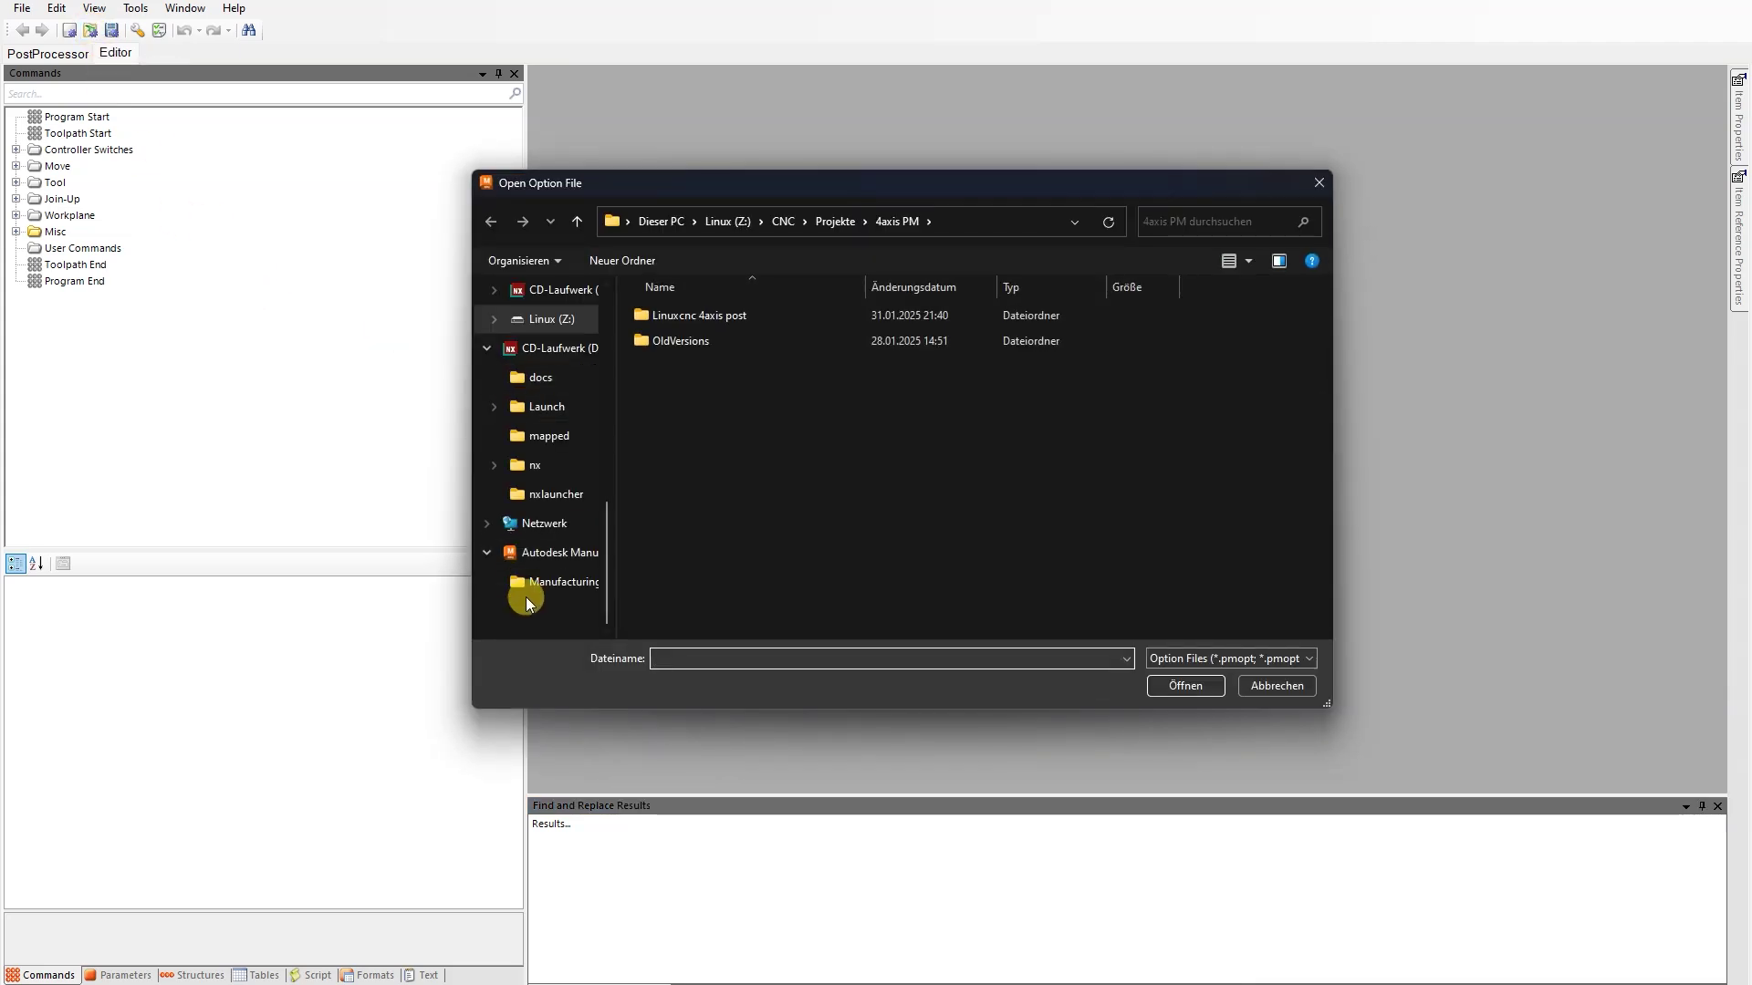
{"action": "left_click", "coordinate": [536, 589]}
{"action": "double_click", "coordinate": [677, 316]}
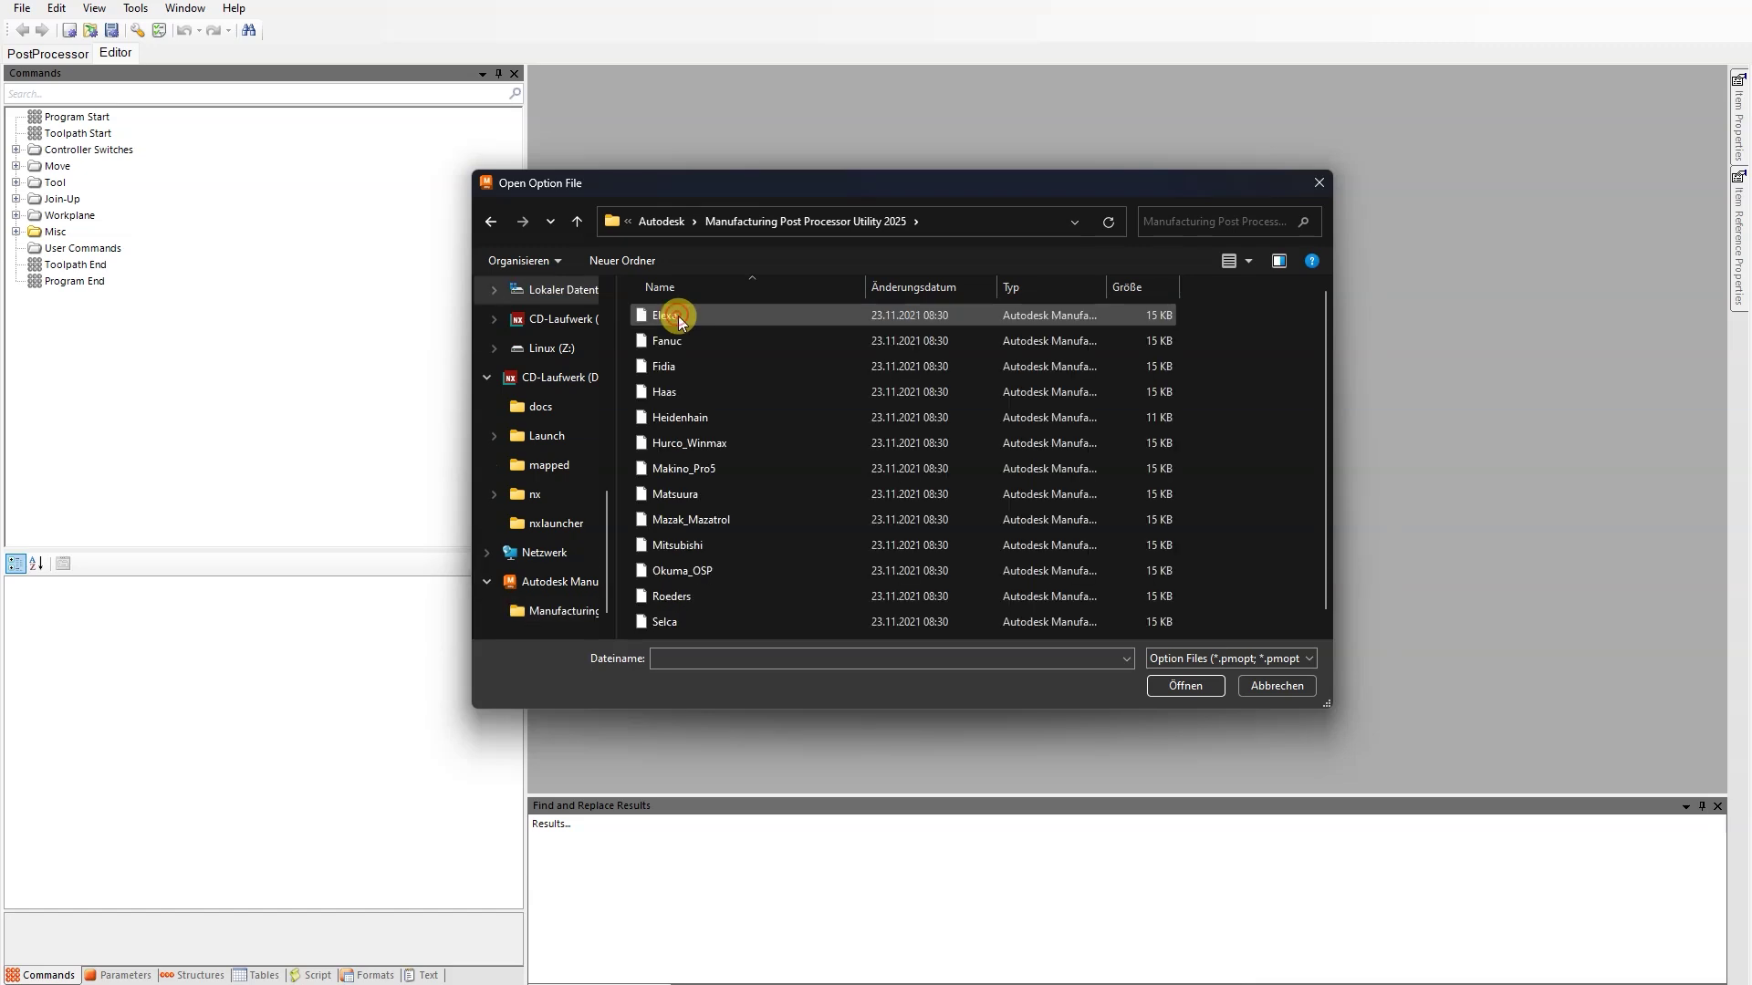
{"action": "left_click", "coordinate": [686, 343]}
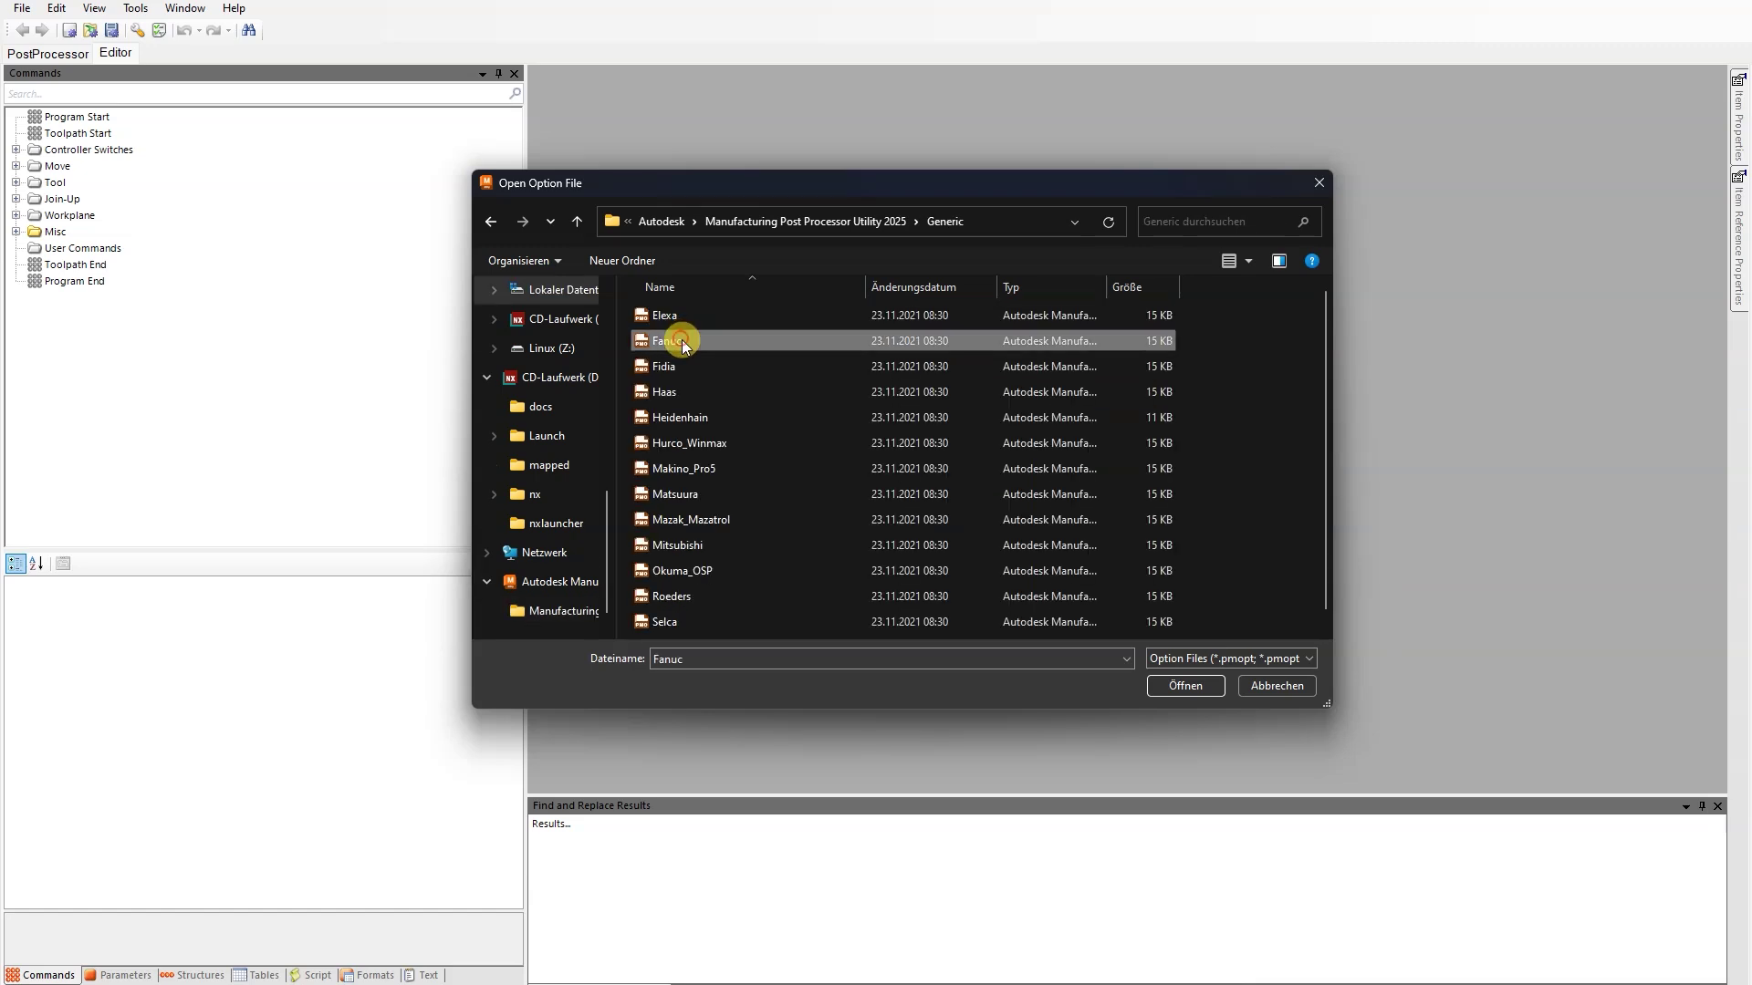
{"action": "left_click", "coordinate": [1184, 686]}
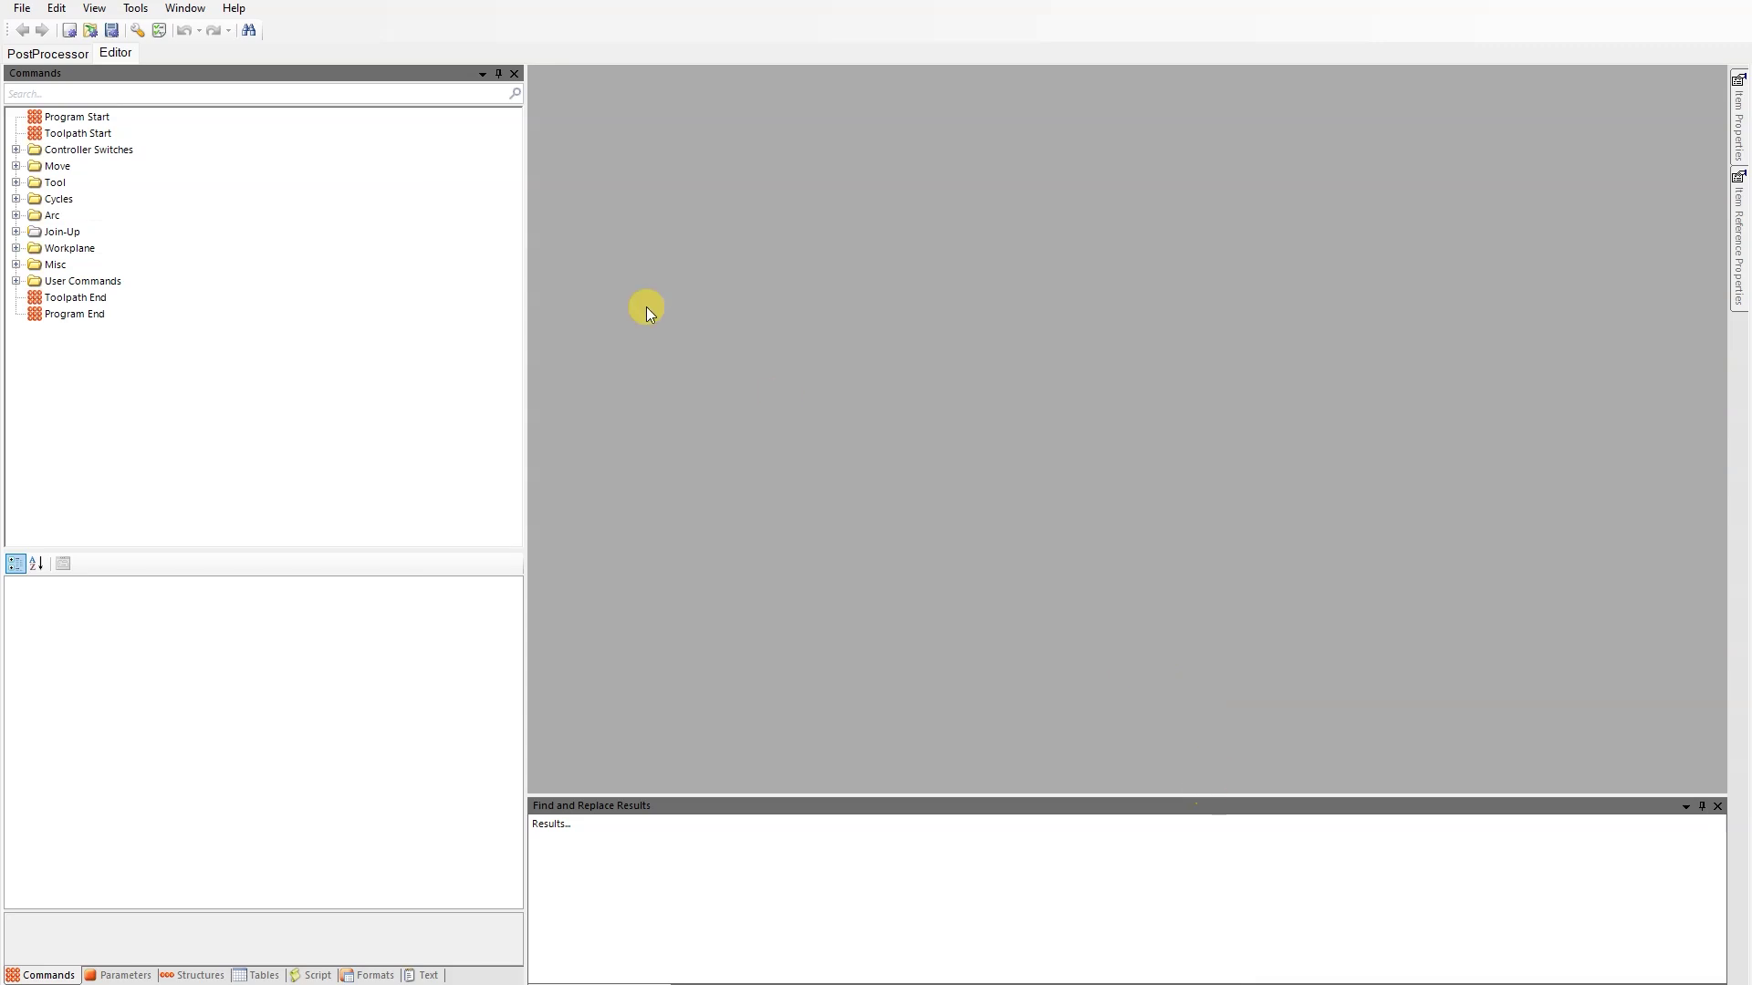
Save a copy of the option file as Linuxcnc-post in the 4axis PM project folder
{"action": "left_click", "coordinate": [25, 10]}
{"action": "left_click", "coordinate": [58, 89]}
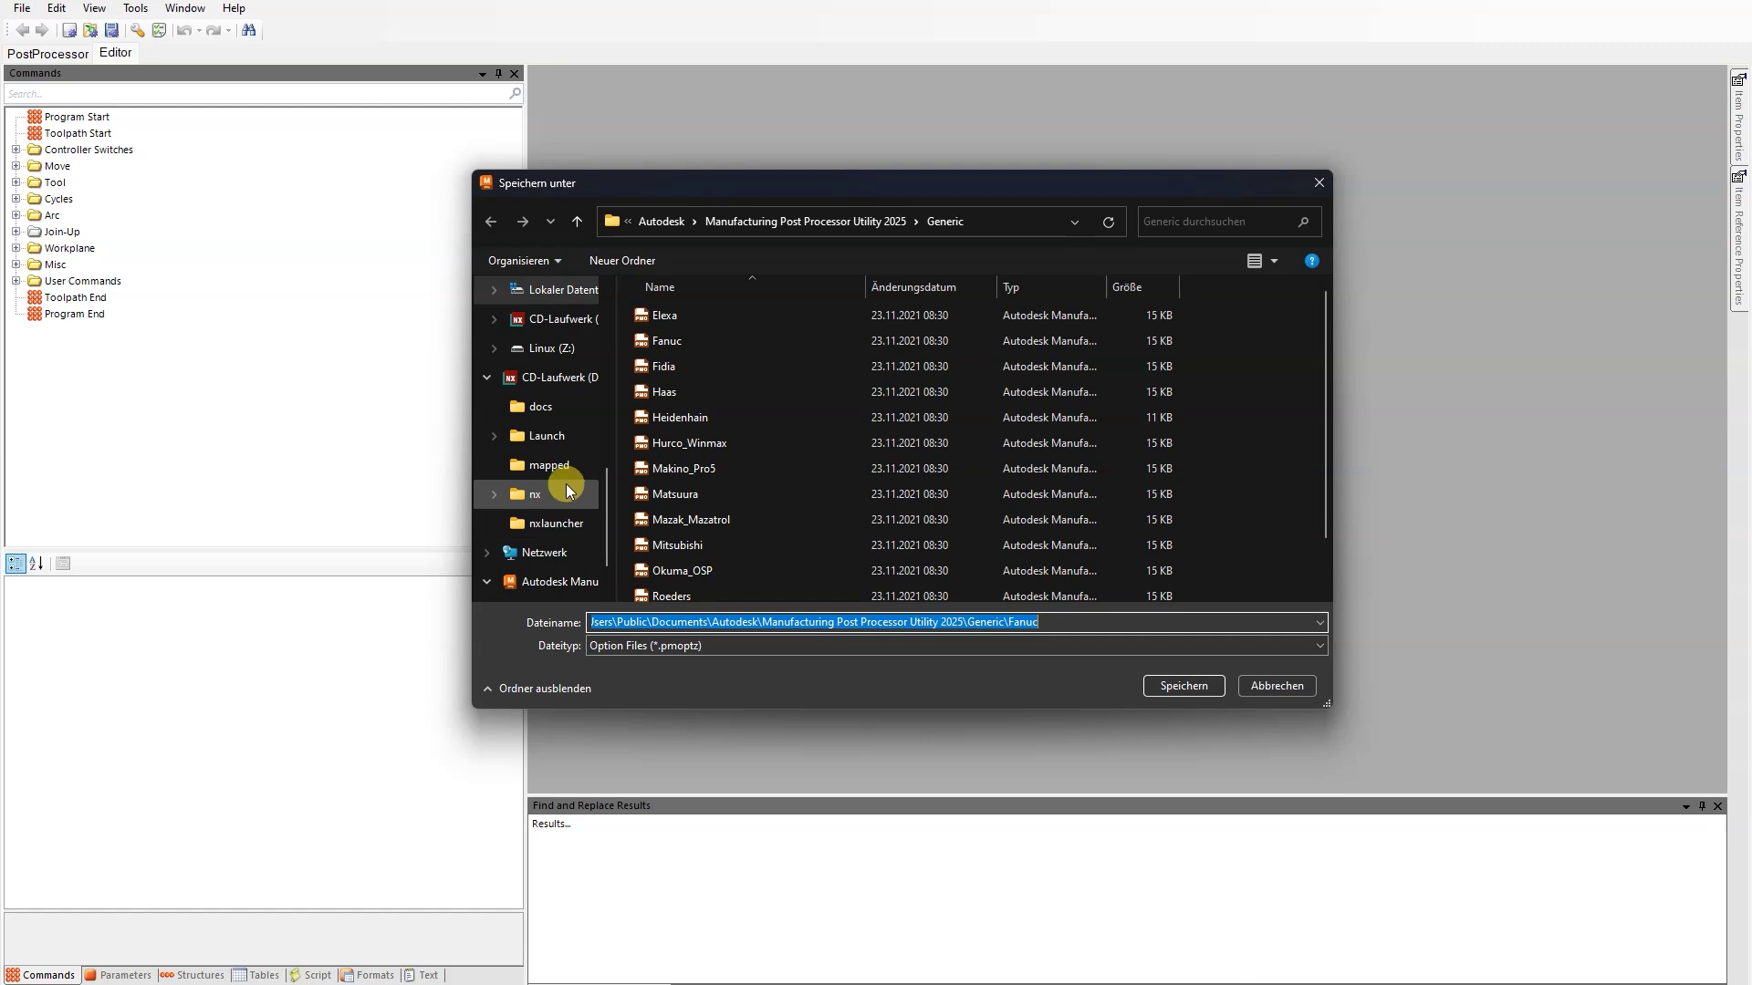
{"action": "scroll", "coordinate": [566, 488], "scroll_direction": "up", "scroll_amount": 5}
{"action": "scroll", "coordinate": [573, 463], "scroll_direction": "down", "scroll_amount": 1}
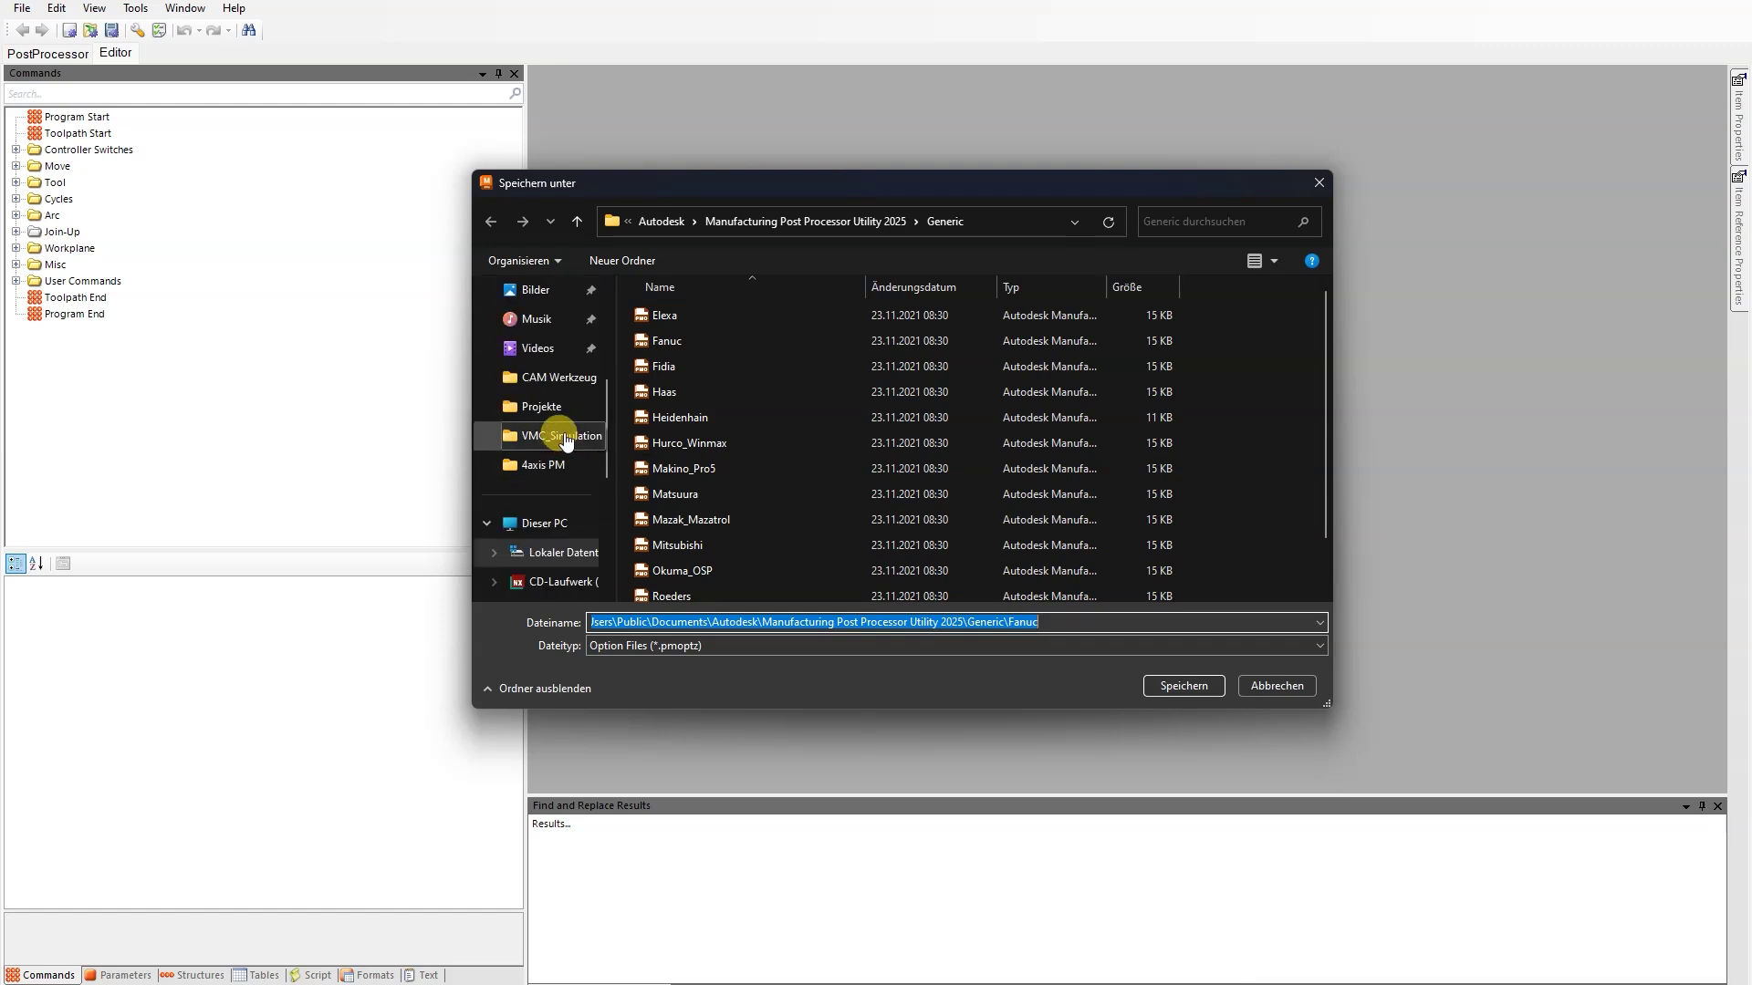
{"action": "left_click", "coordinate": [559, 466]}
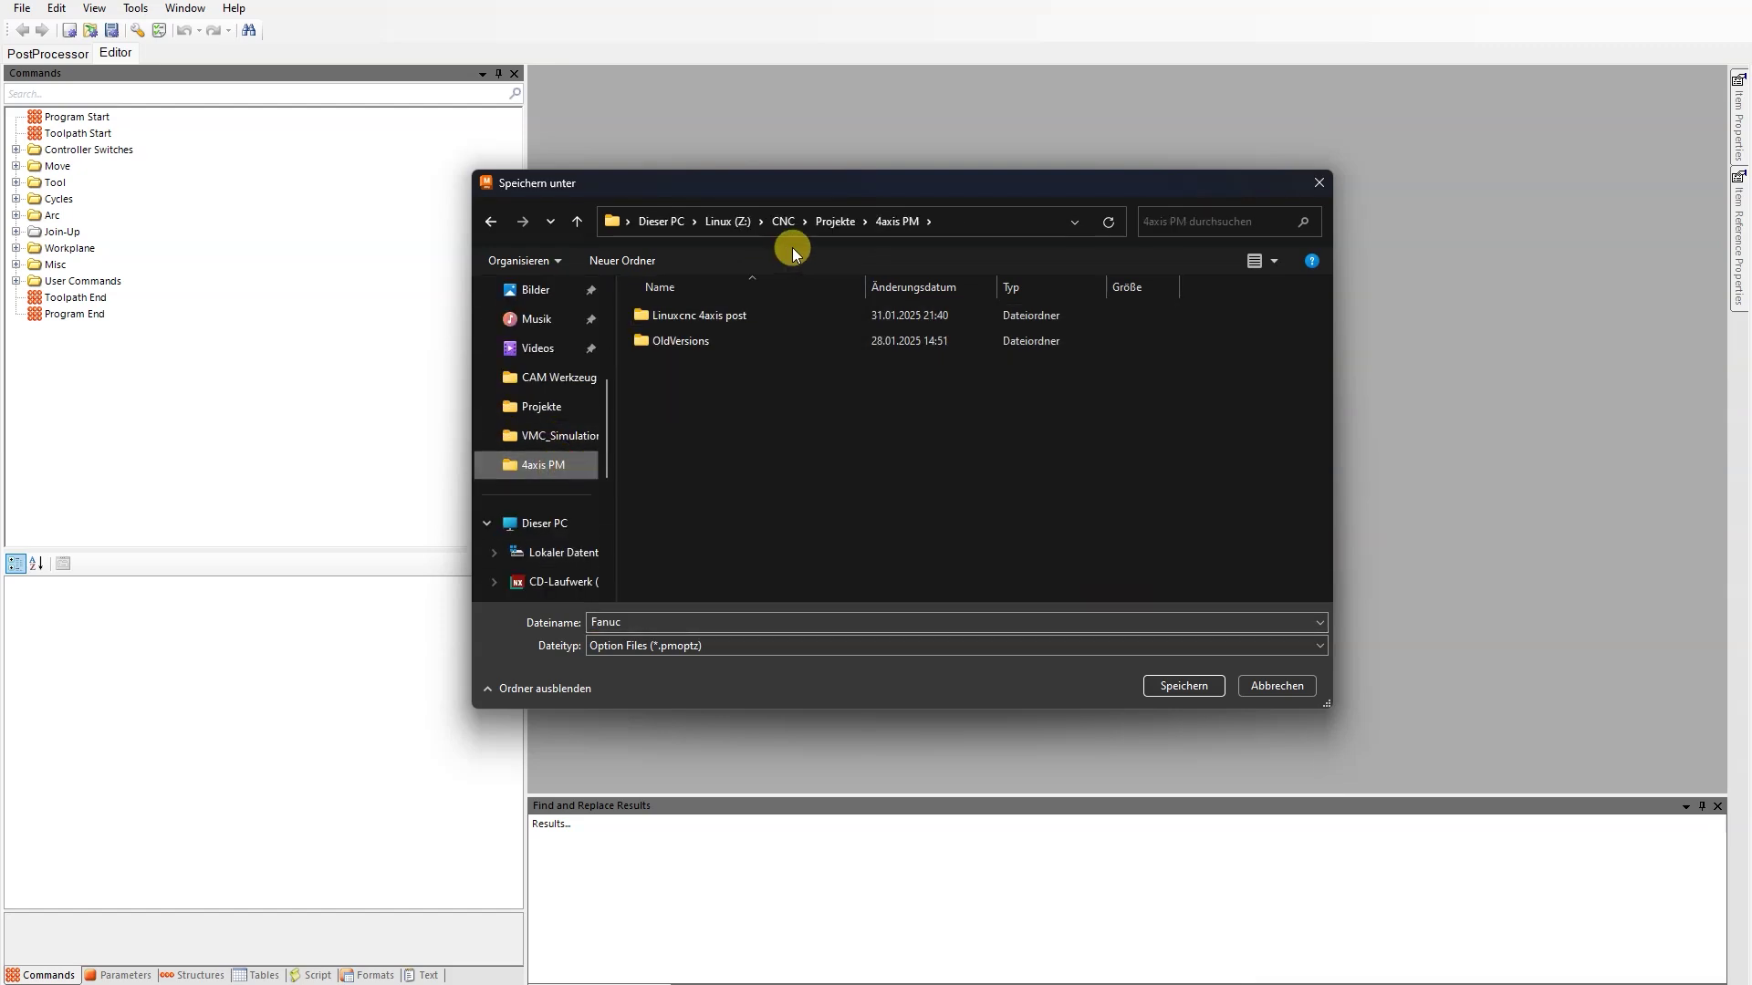
{"action": "left_click_drag", "start_coordinate": [626, 620], "coordinate": [587, 621]}
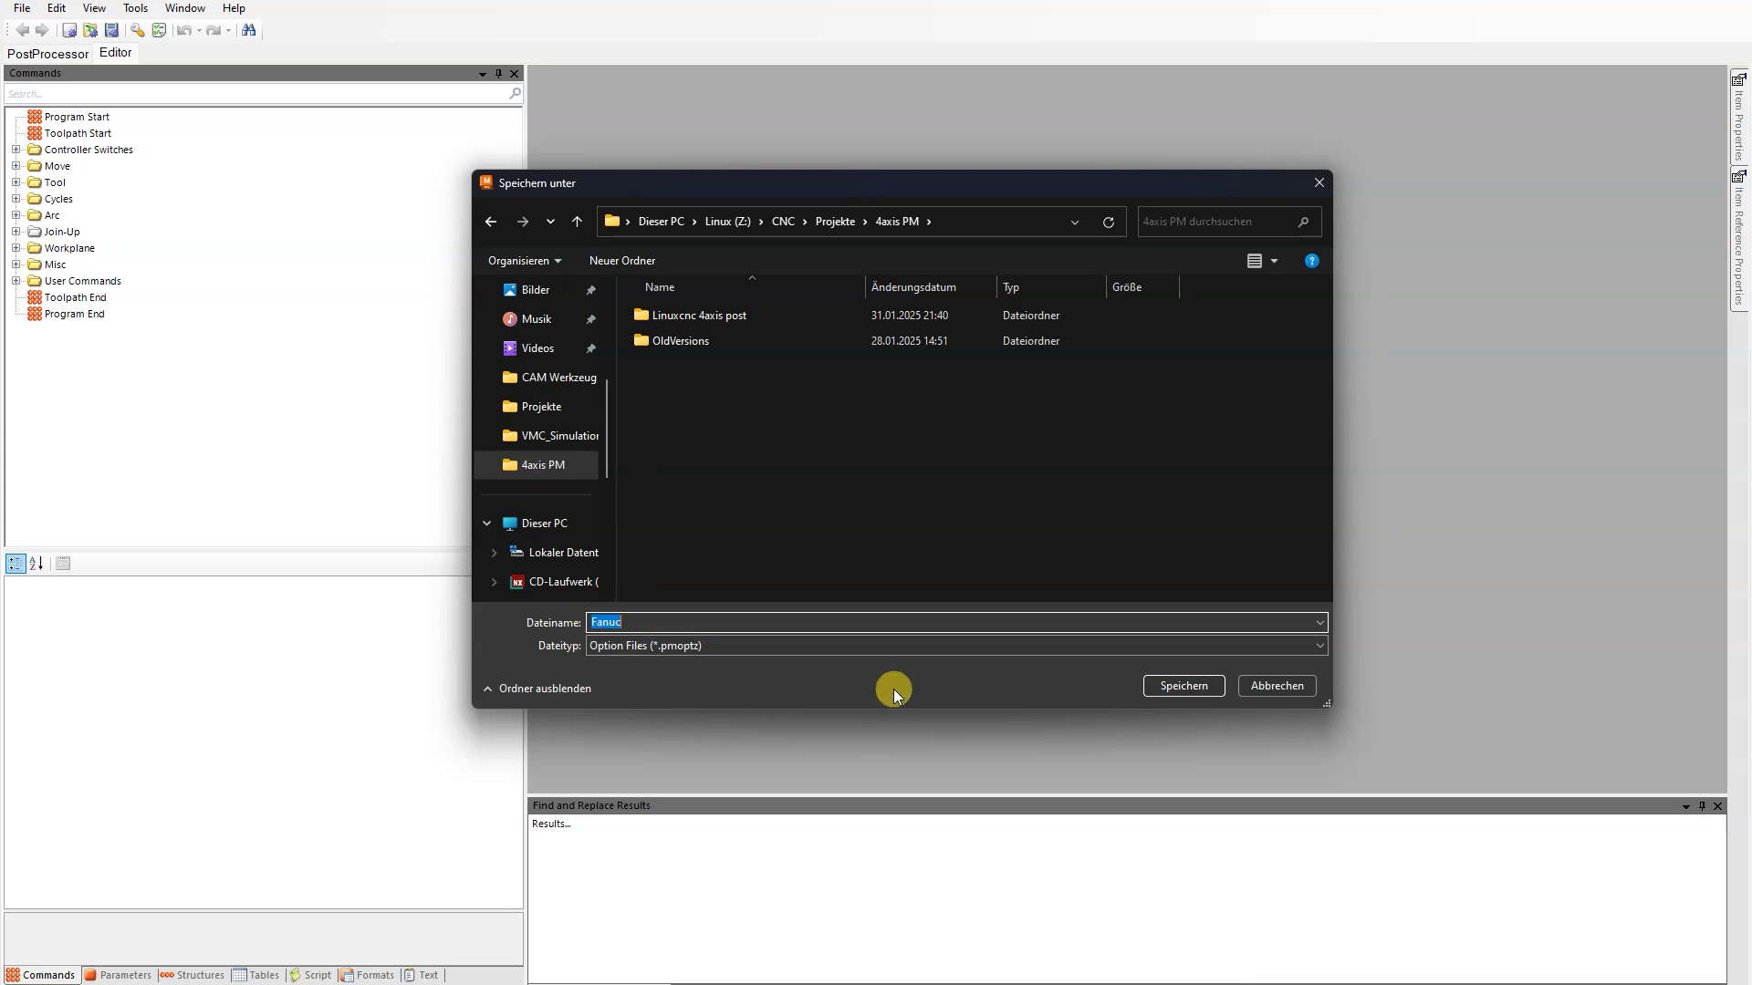
{"action": "type", "text": "Linuxcnc"}
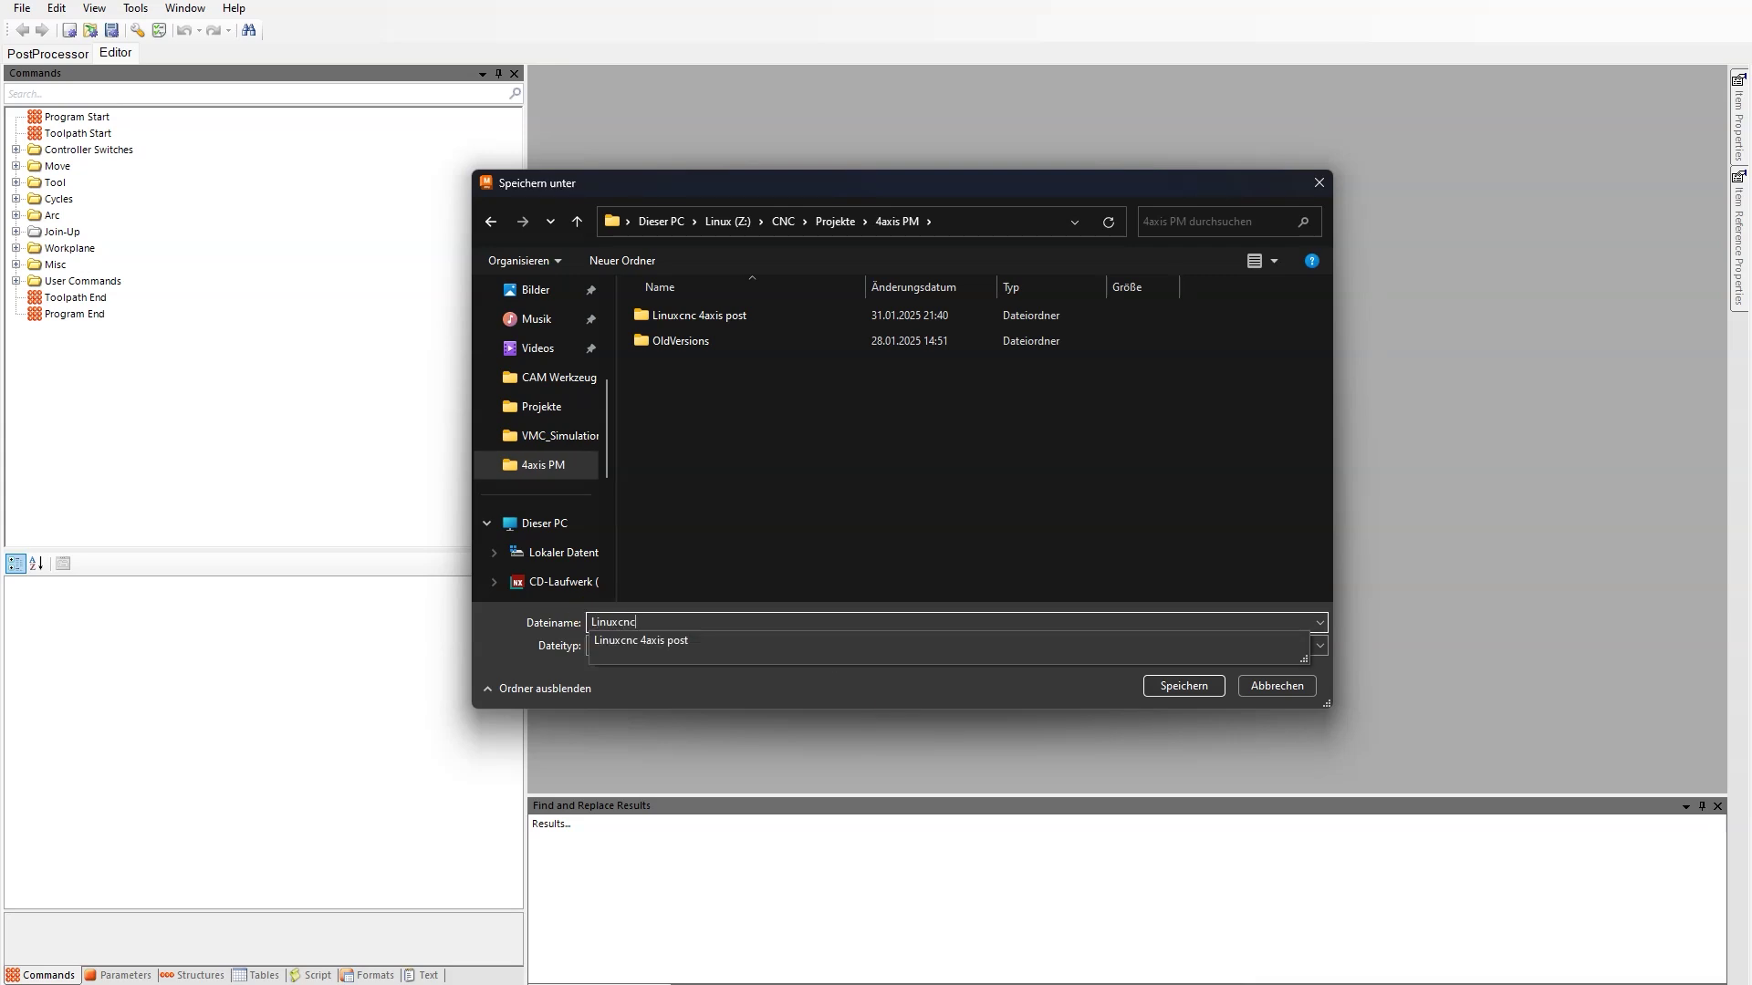
{"action": "type", "text": "-post"}
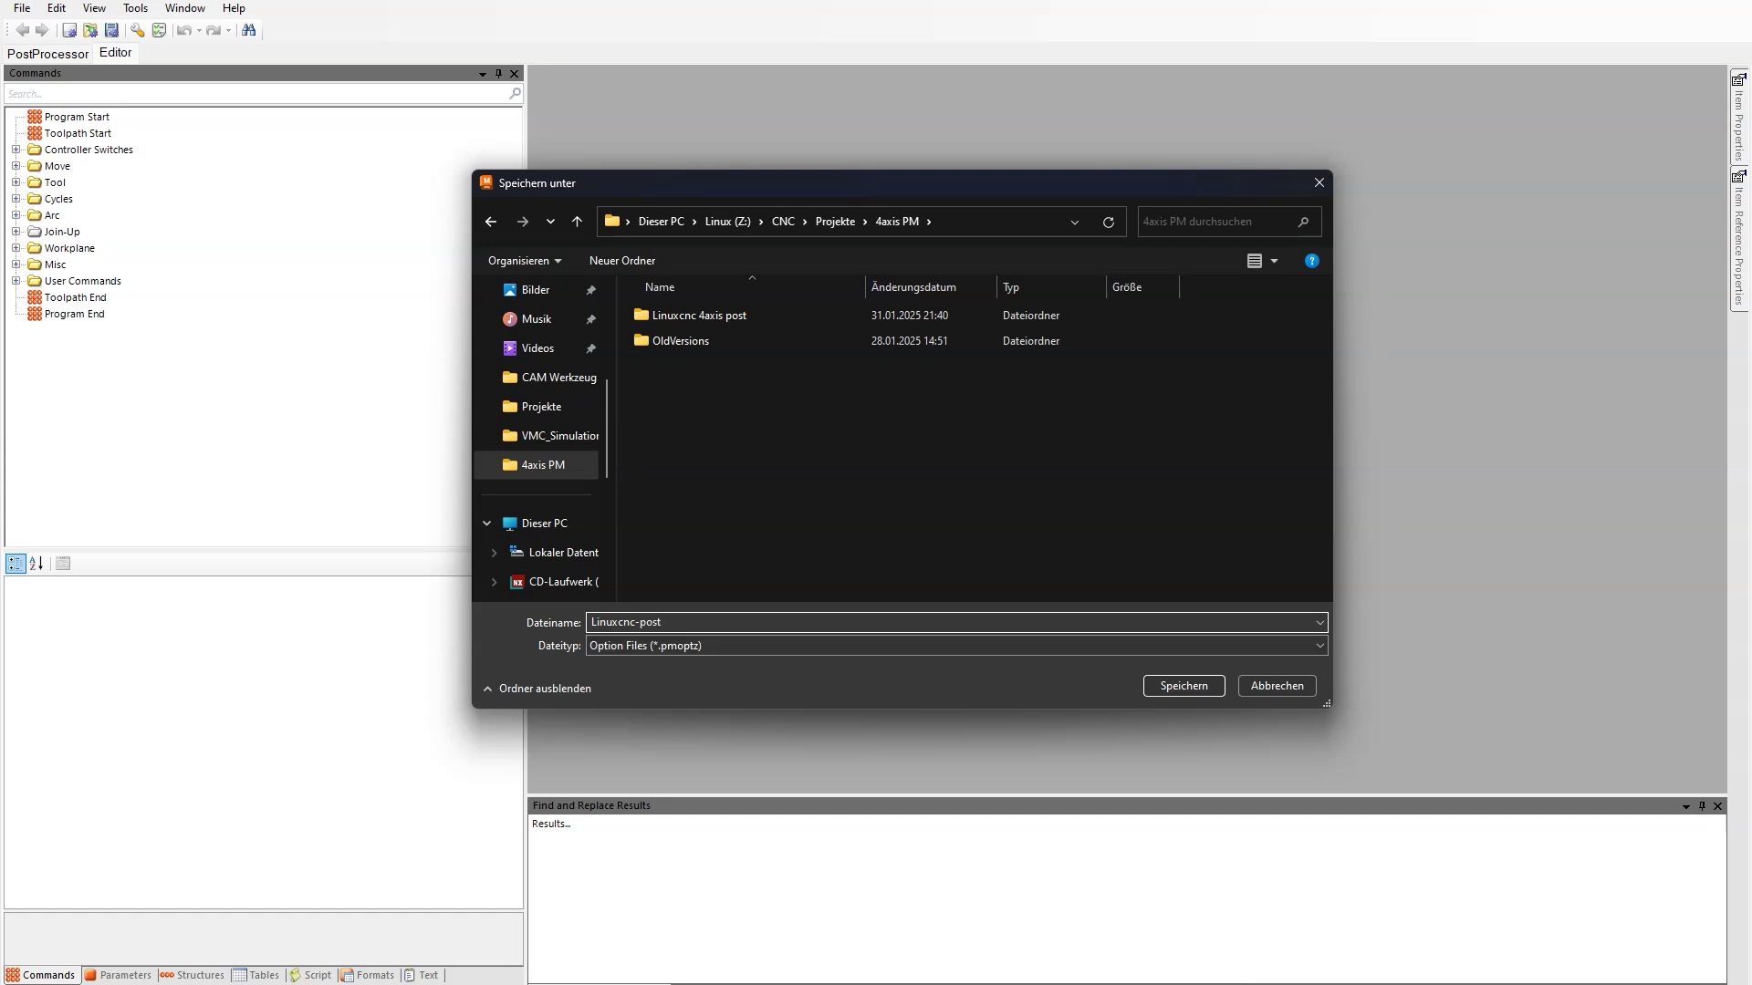
{"action": "left_click", "coordinate": [1166, 688]}
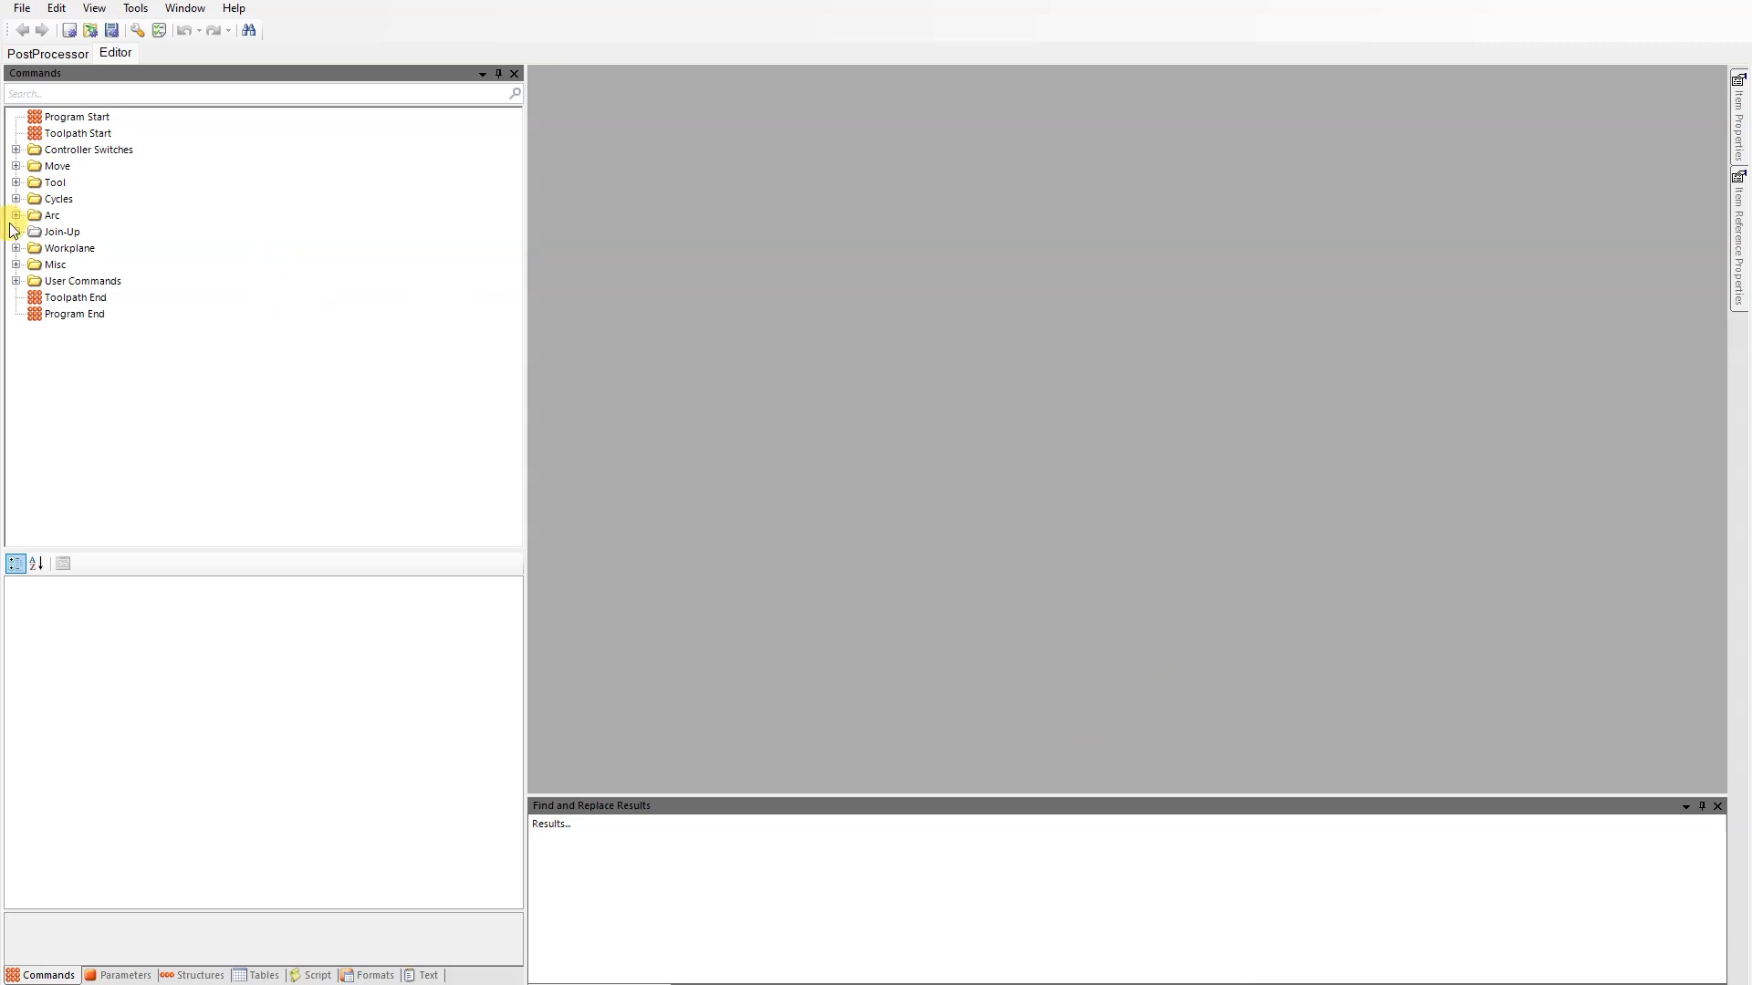
In the option file's general information, set the controller manufacturer to Linuxcnc and the controller series to Mesa-Card
{"action": "left_click", "coordinate": [136, 31]}
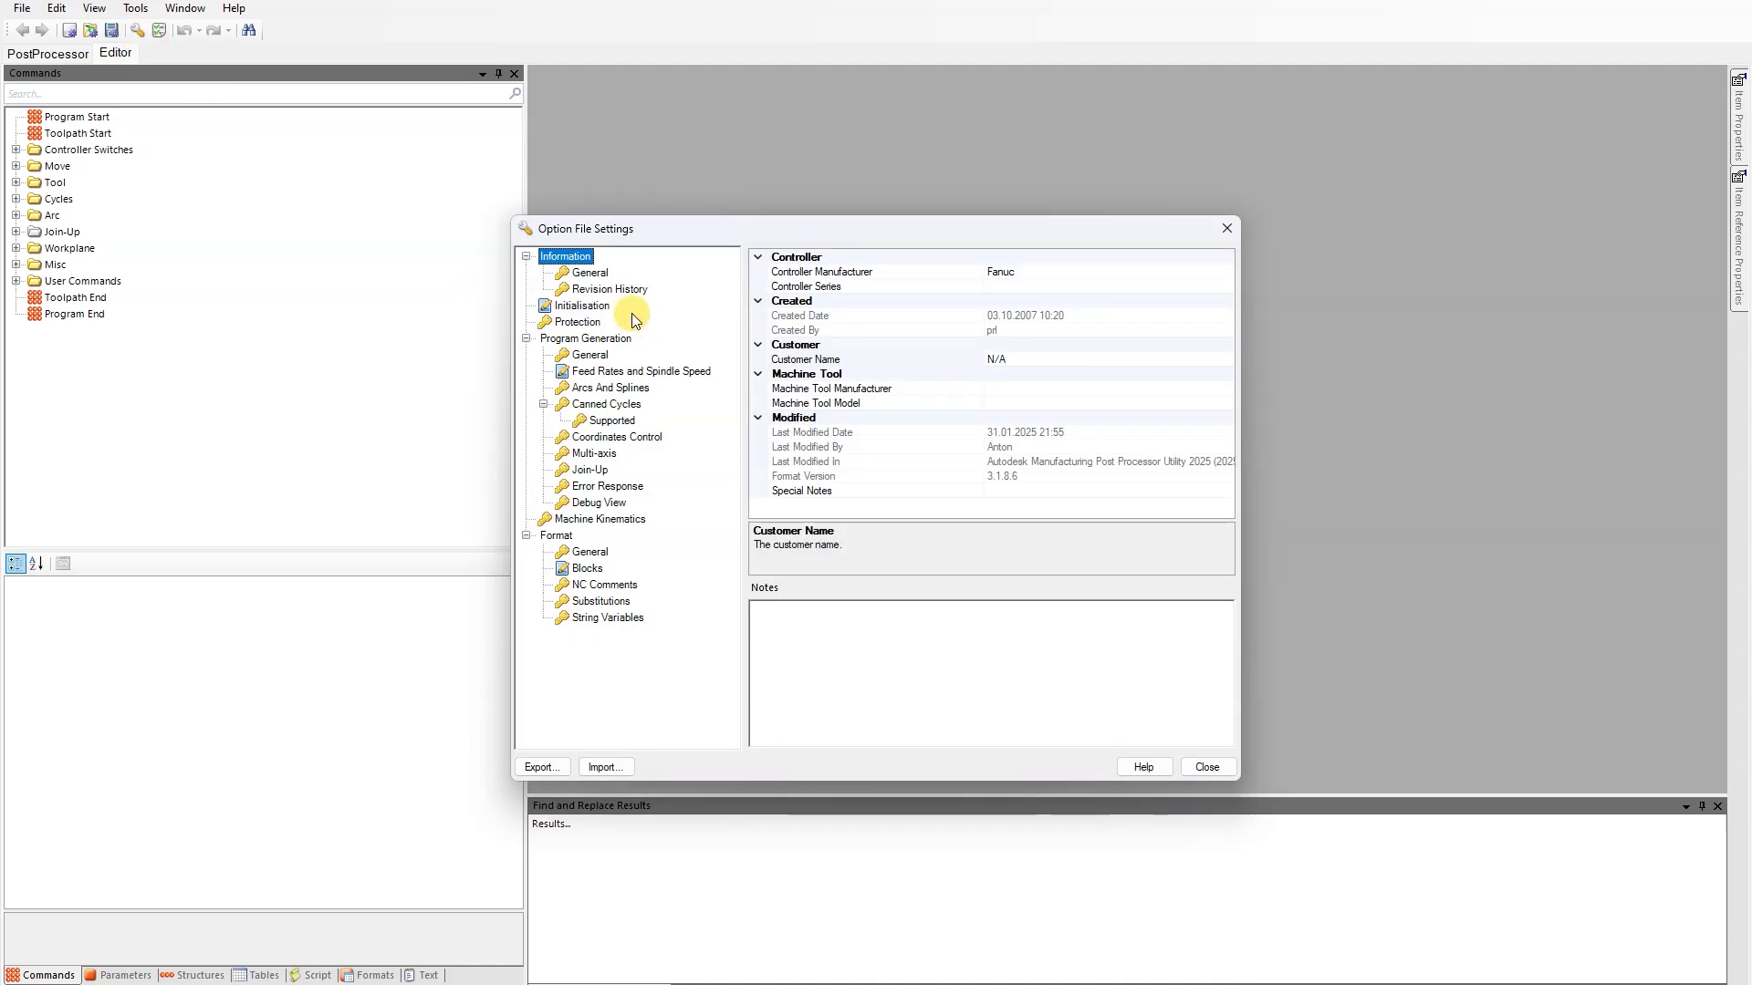
{"action": "left_click", "coordinate": [593, 273]}
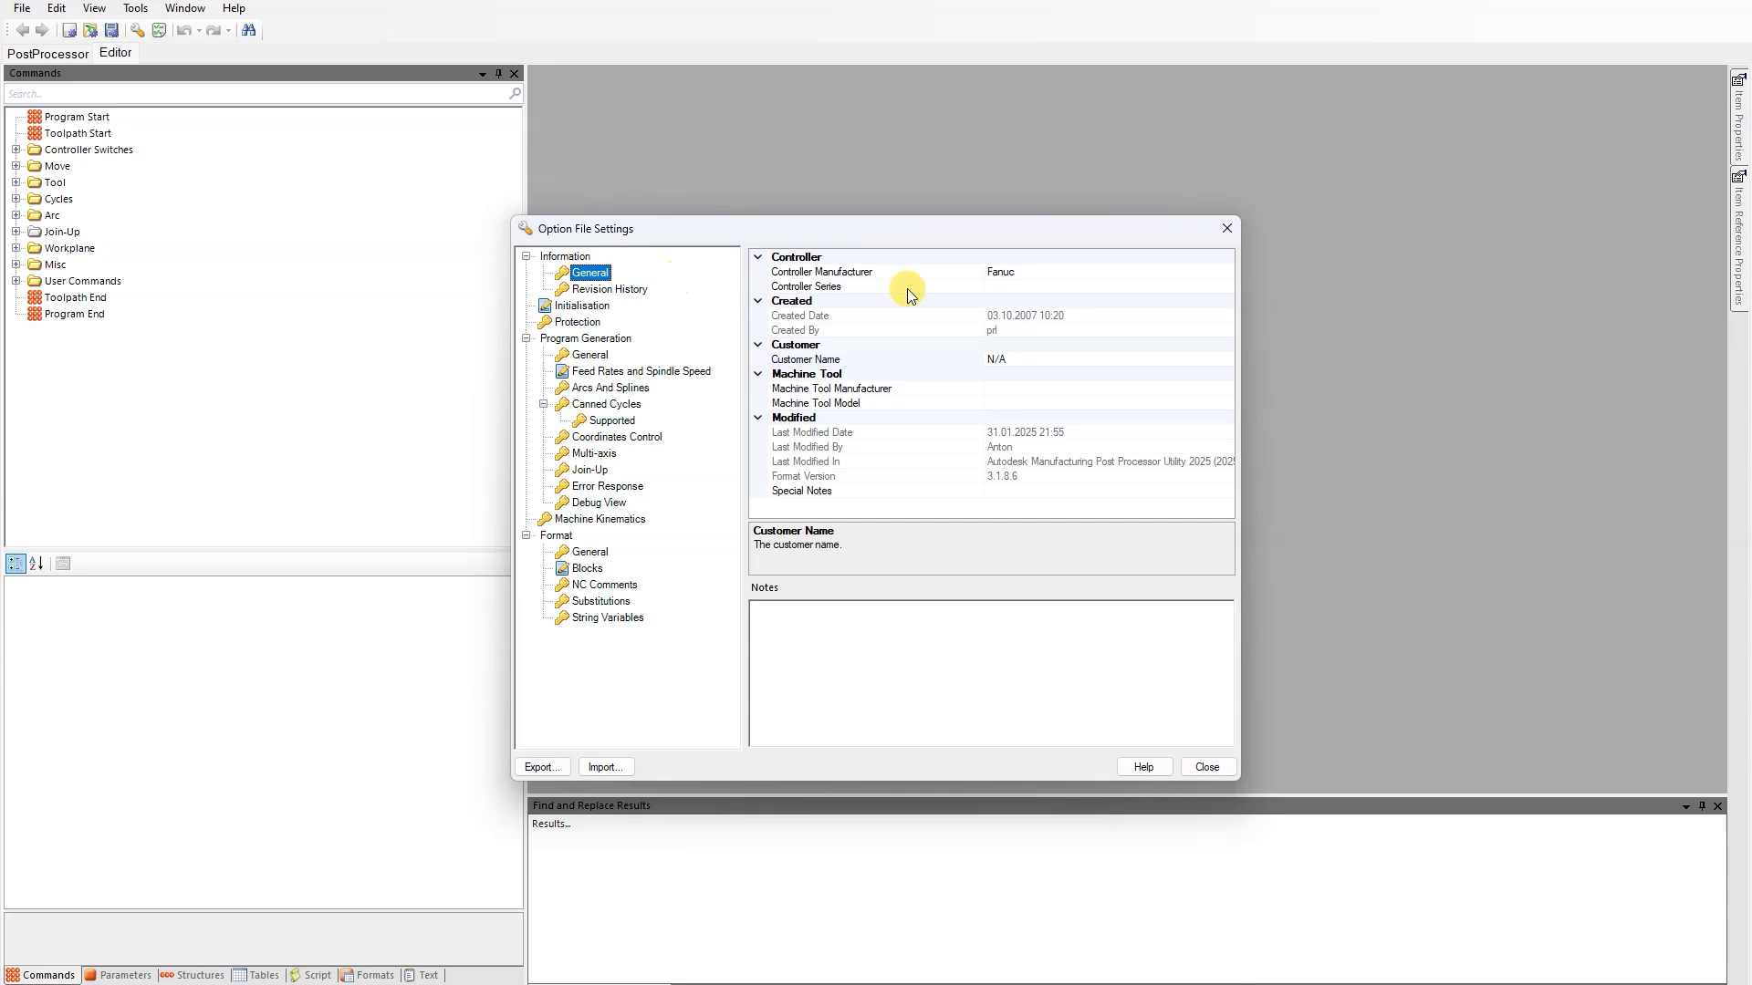
{"action": "left_click", "coordinate": [1004, 273]}
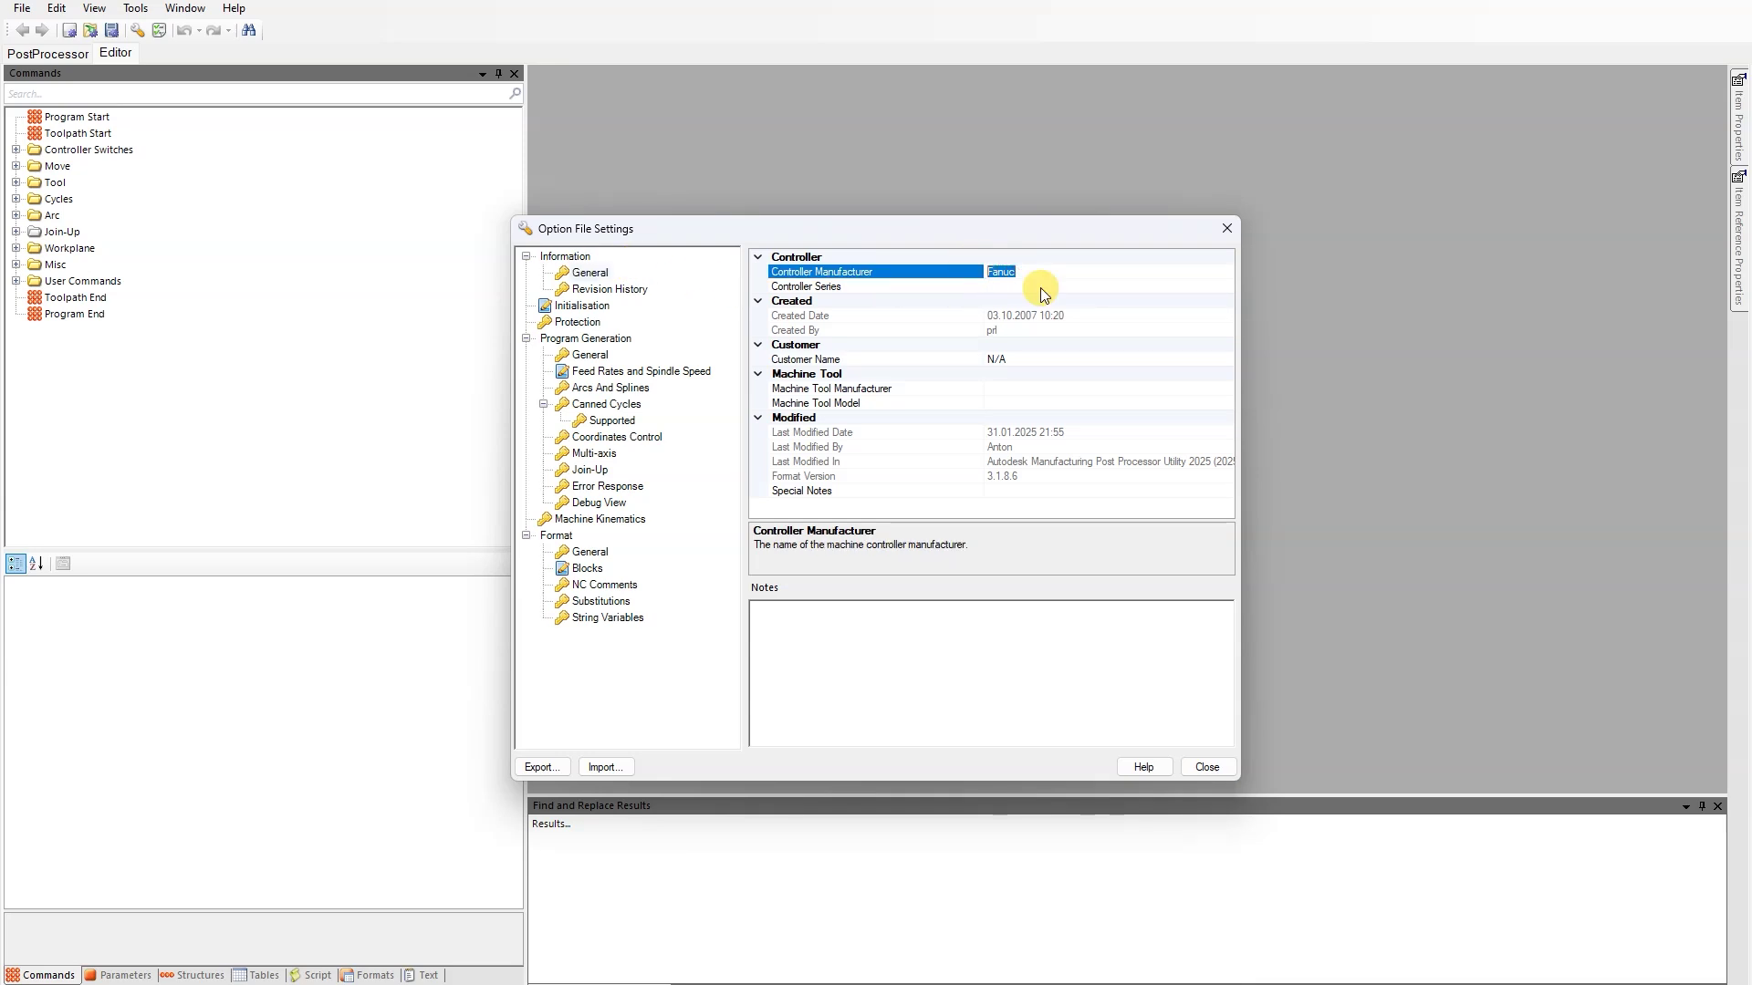
{"action": "type", "text": "Linuxcnc"}
{"action": "left_click", "coordinate": [1099, 289]}
{"action": "type", "text": "Mesa"}
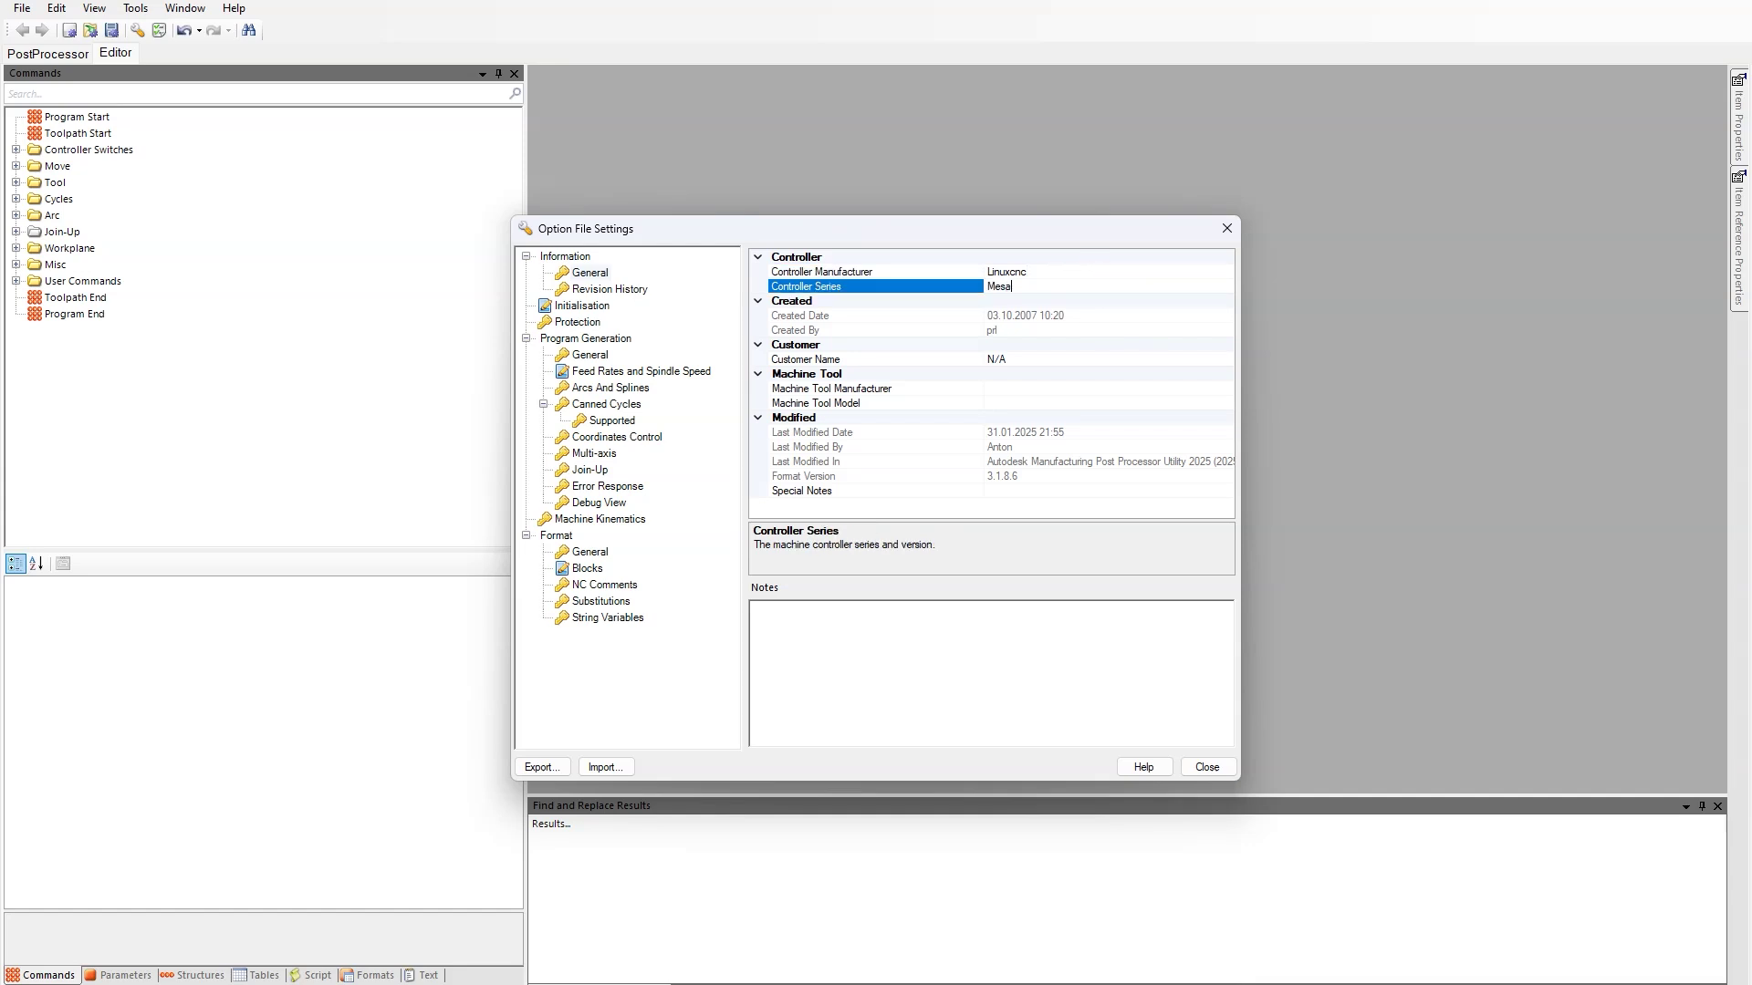
{"action": "type", "text": "-Card"}
Check the revision history and remove the HSM Output parameter from the initialisation settings
{"action": "left_click", "coordinate": [604, 289]}
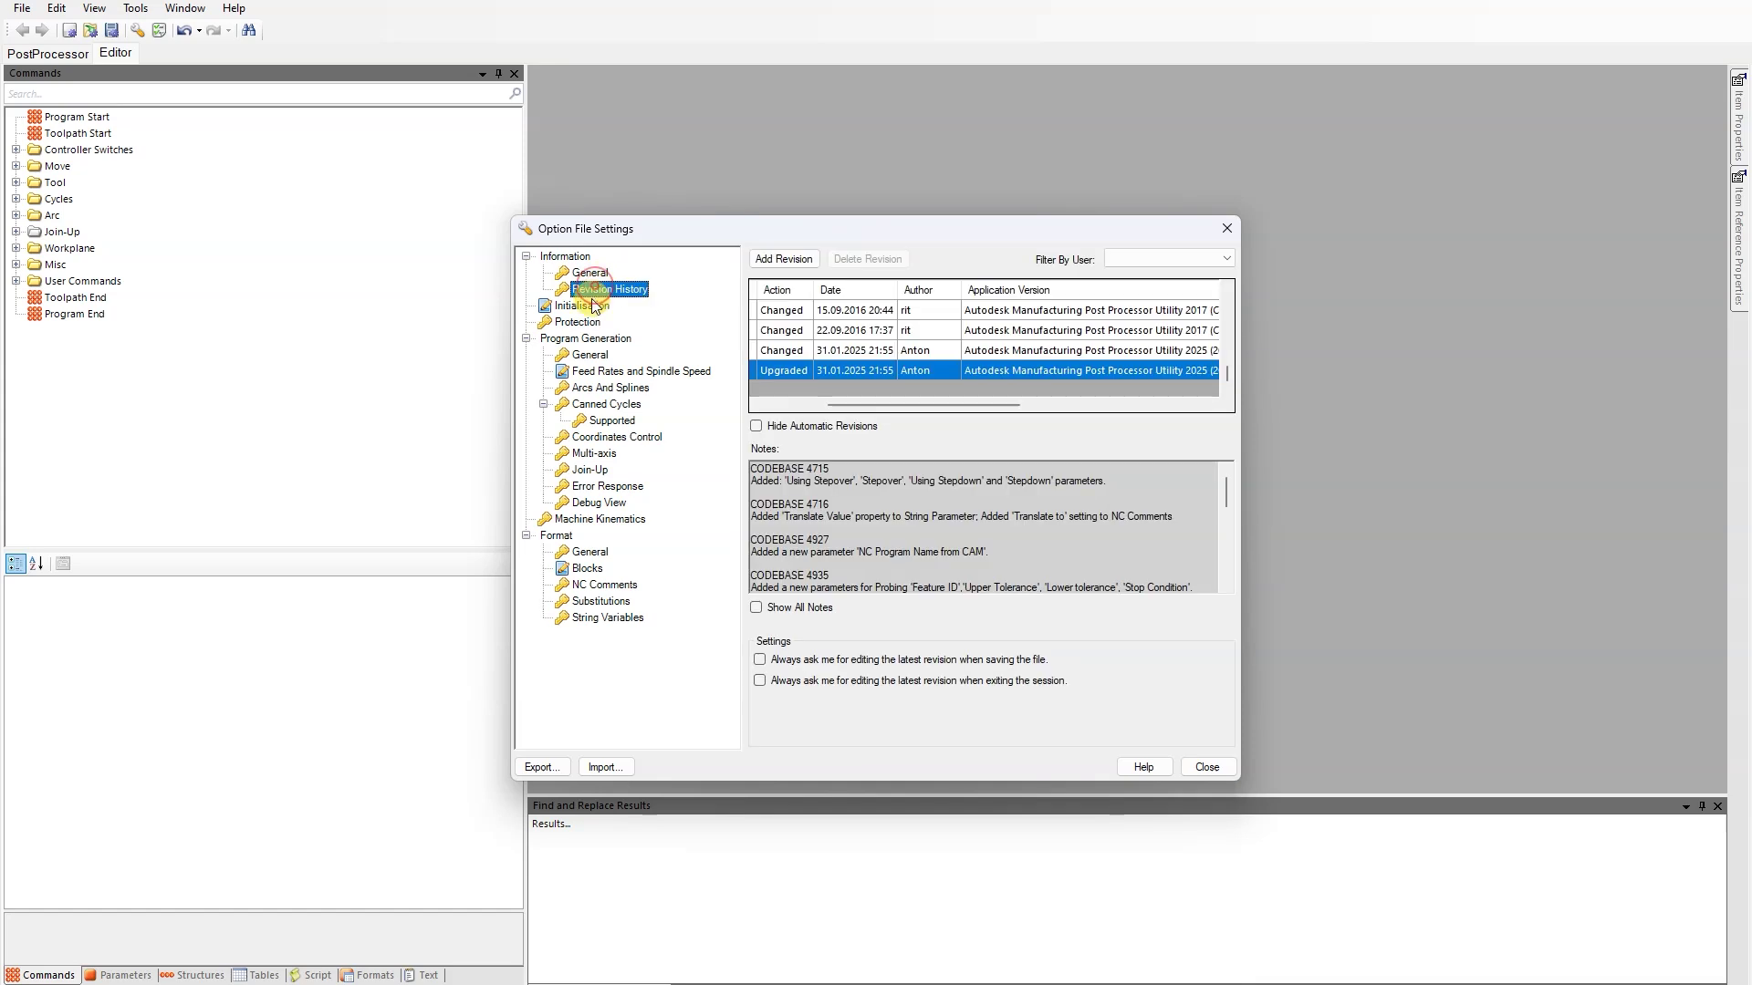
{"action": "left_click", "coordinate": [591, 307]}
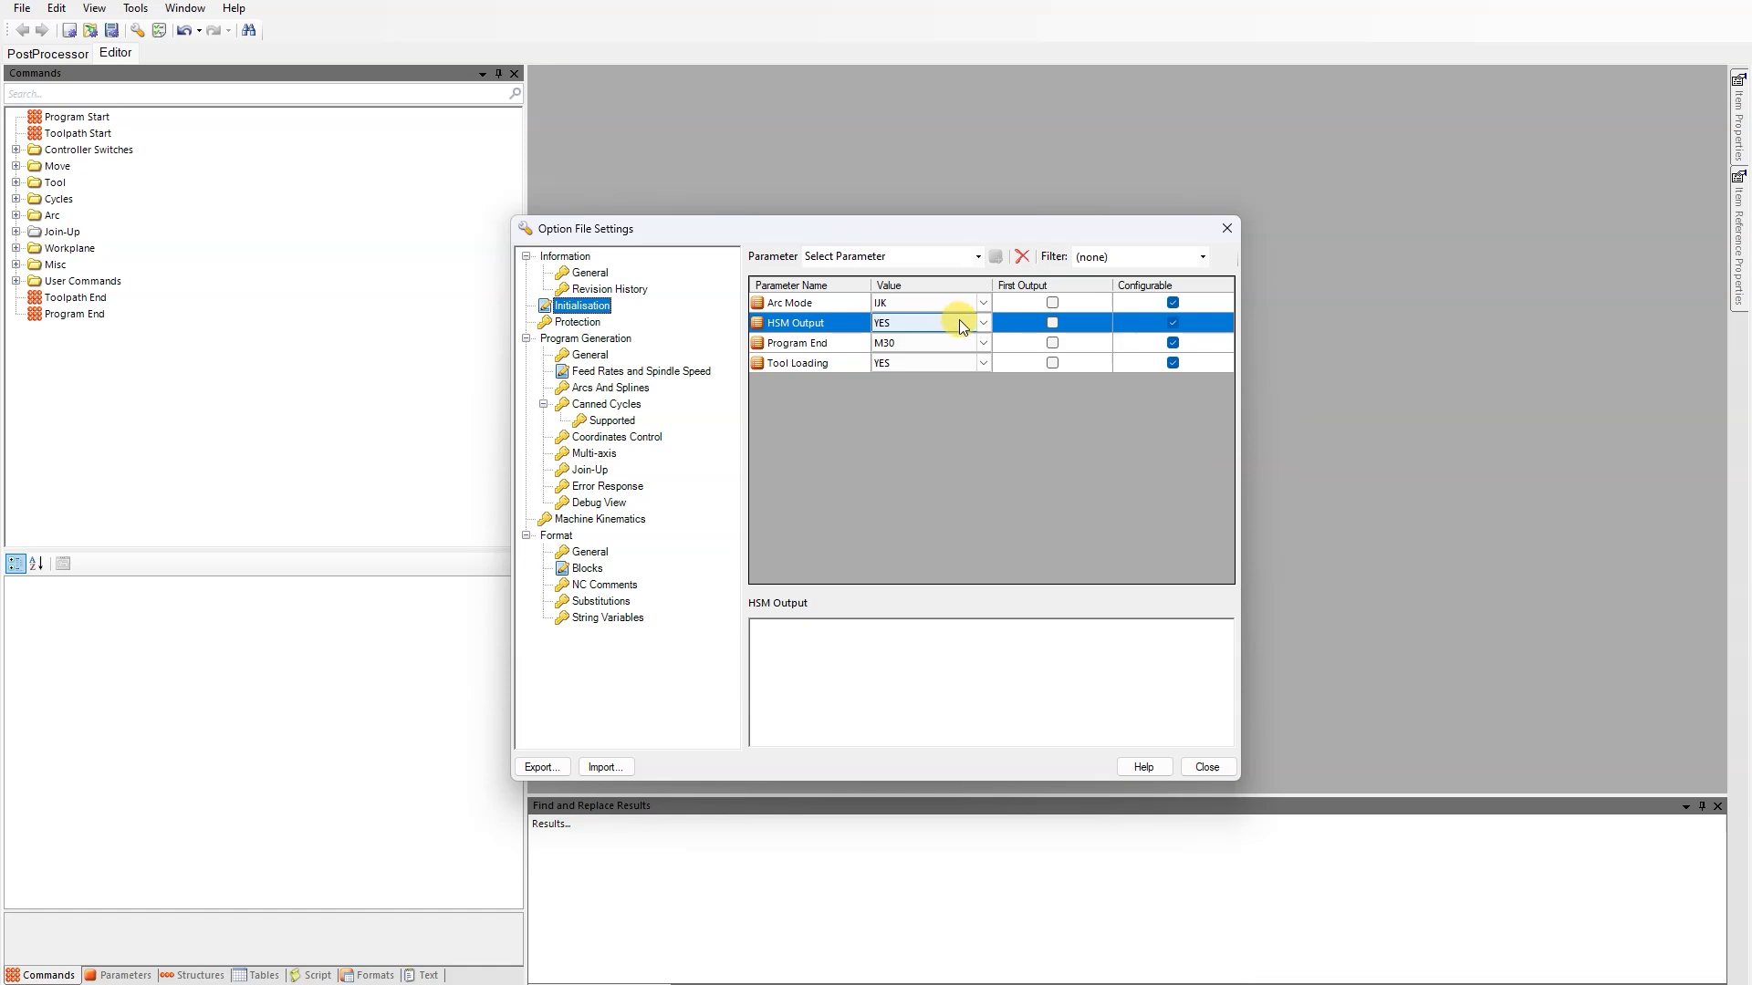
{"action": "left_click", "coordinate": [1021, 259]}
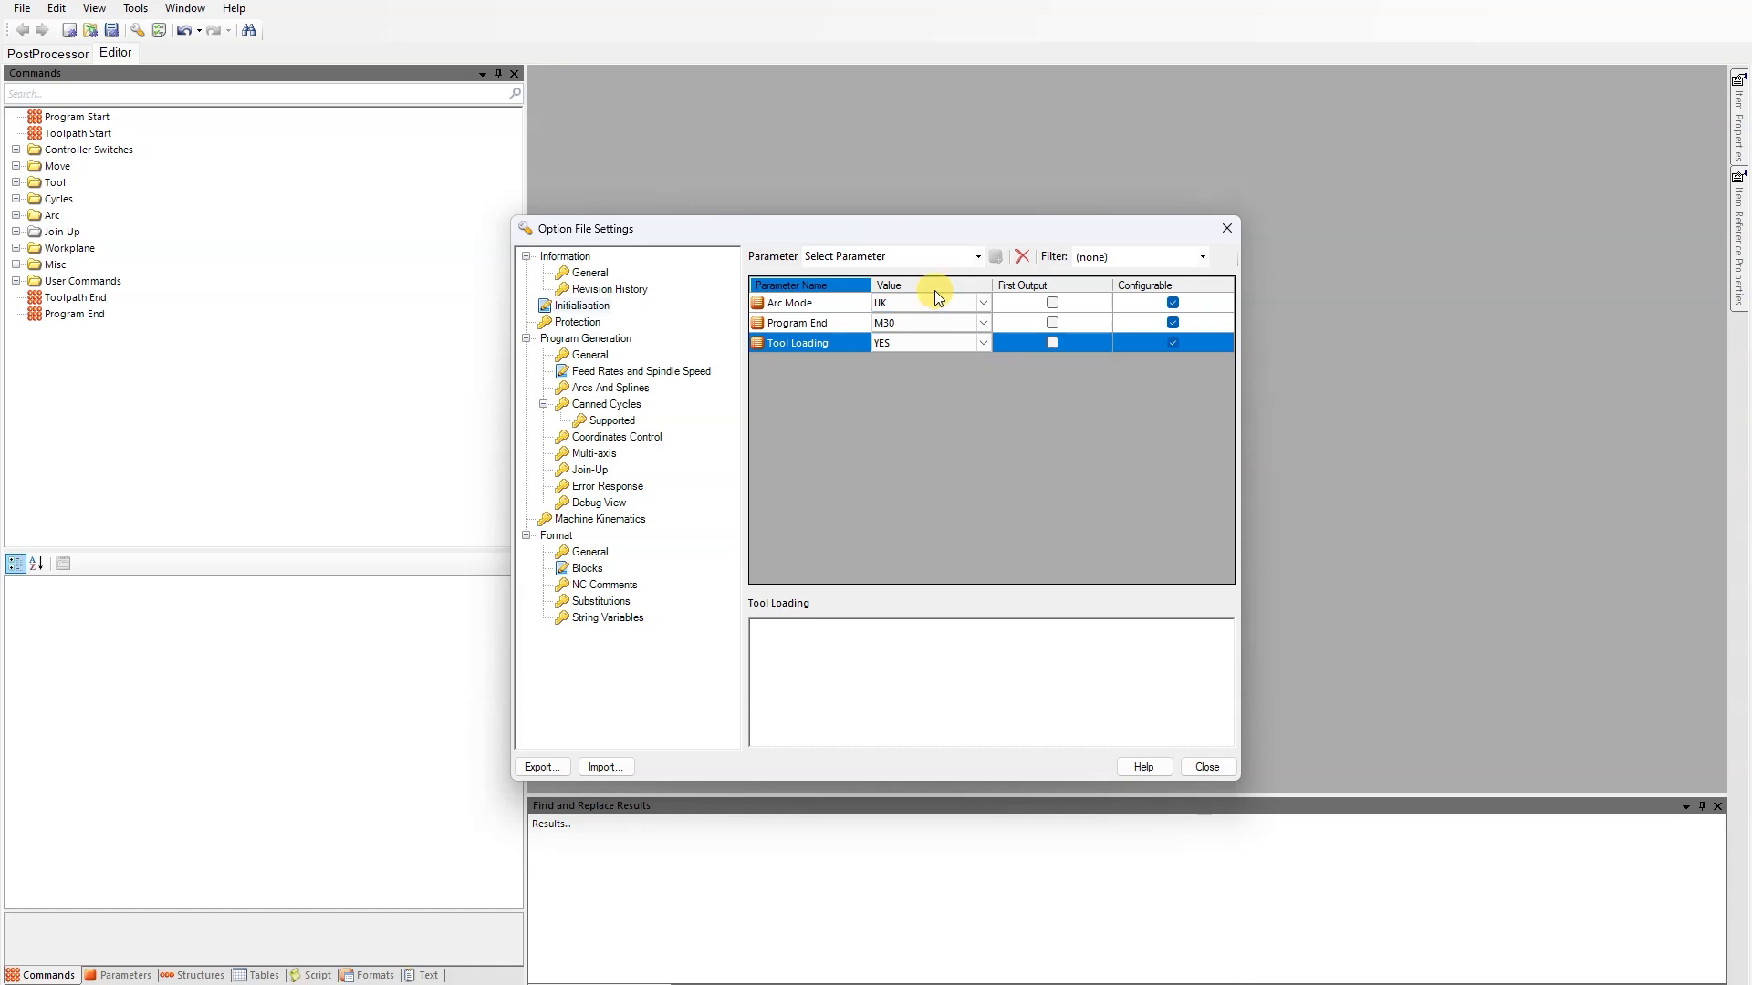
Add the Tool Change parameter to the initialisation settings, set it to YES and make it configurable
{"action": "left_click", "coordinate": [881, 257]}
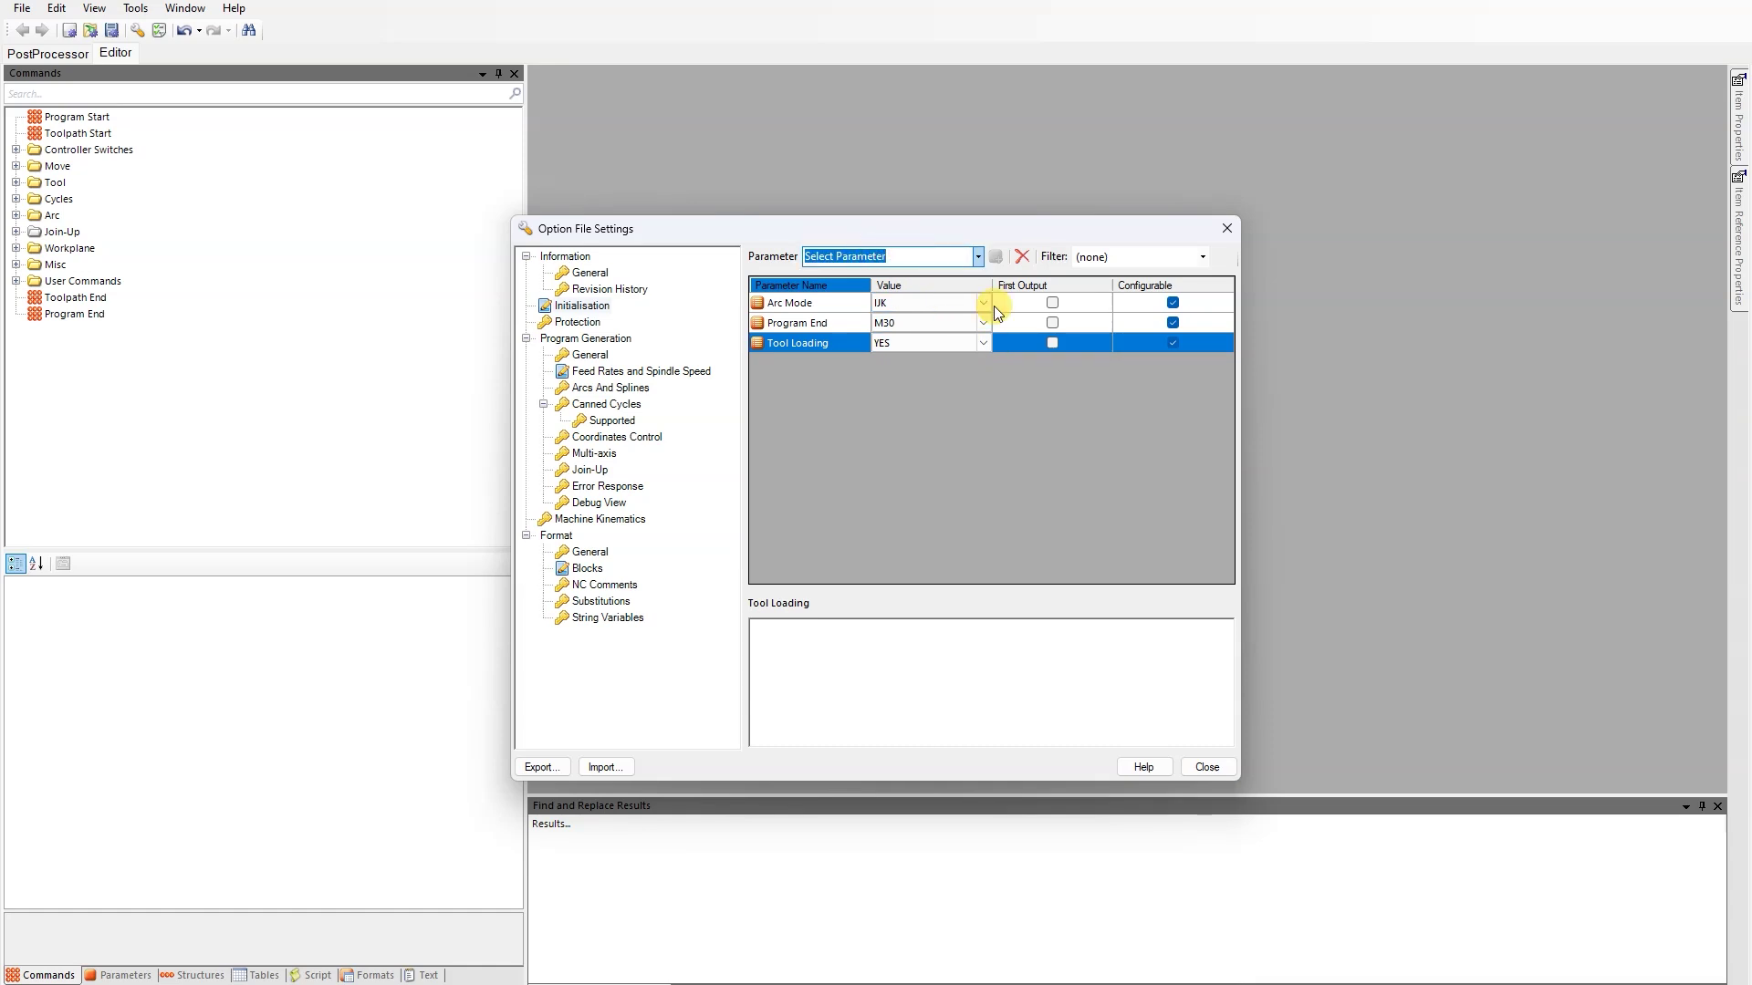
{"action": "type", "text": "tool"}
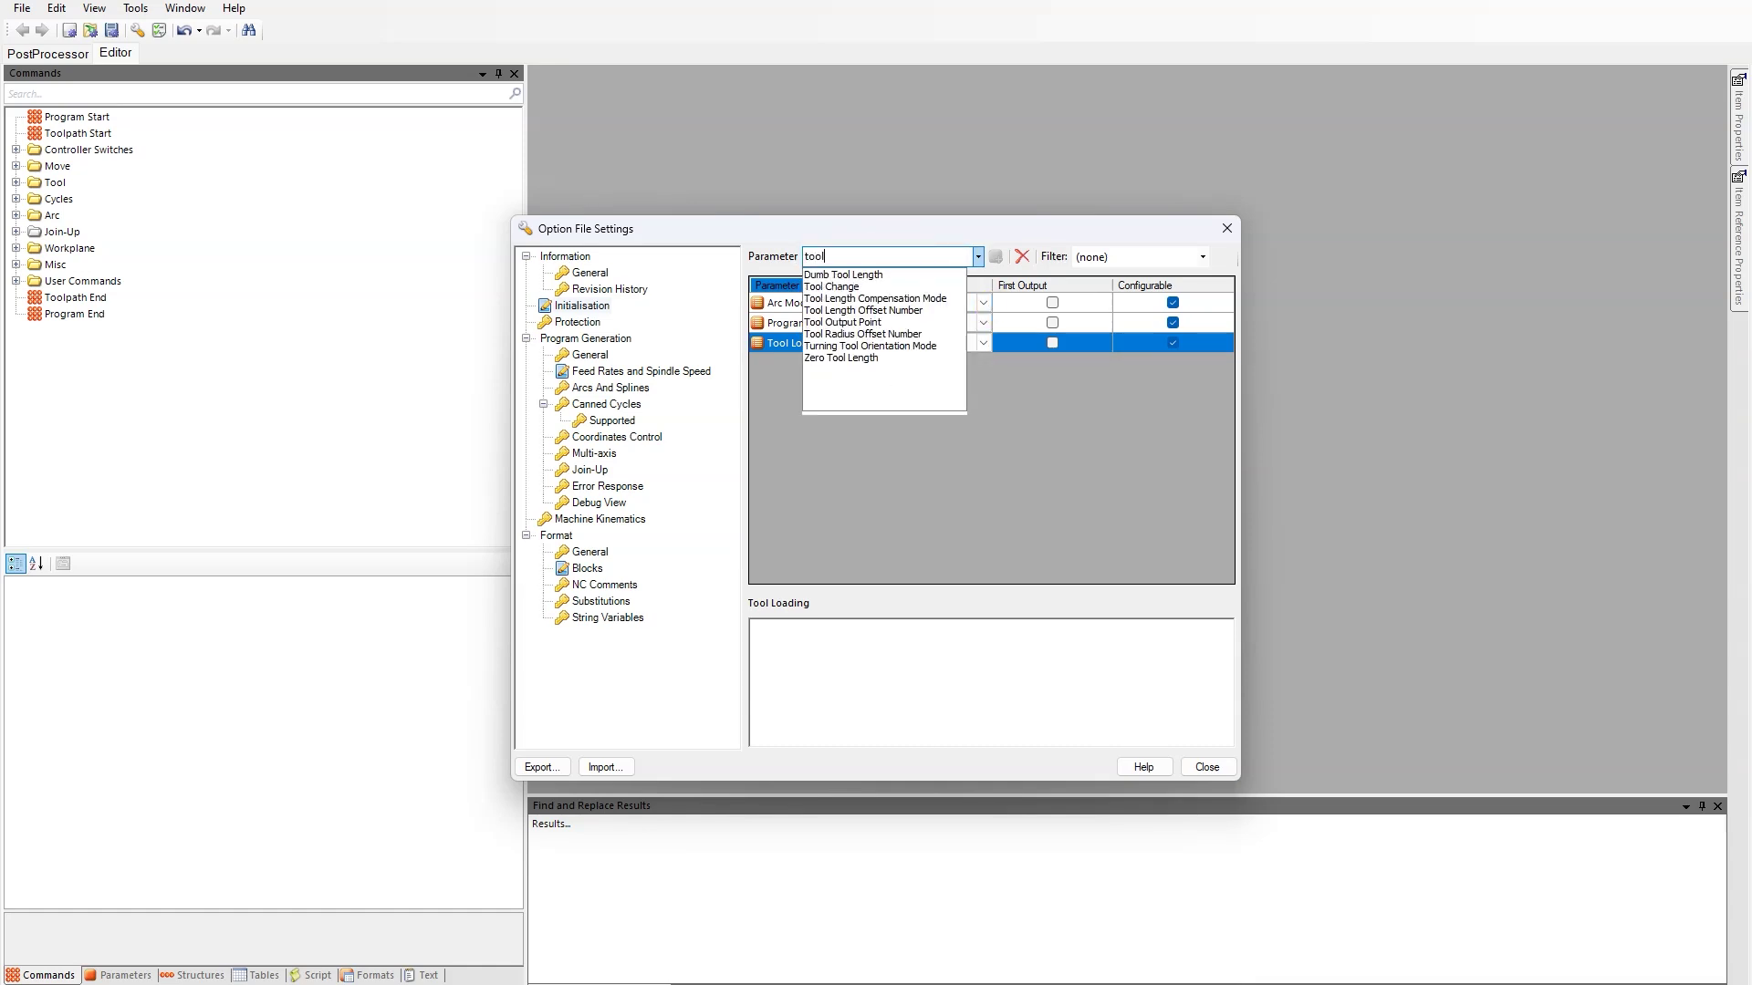
{"action": "left_click", "coordinate": [832, 287]}
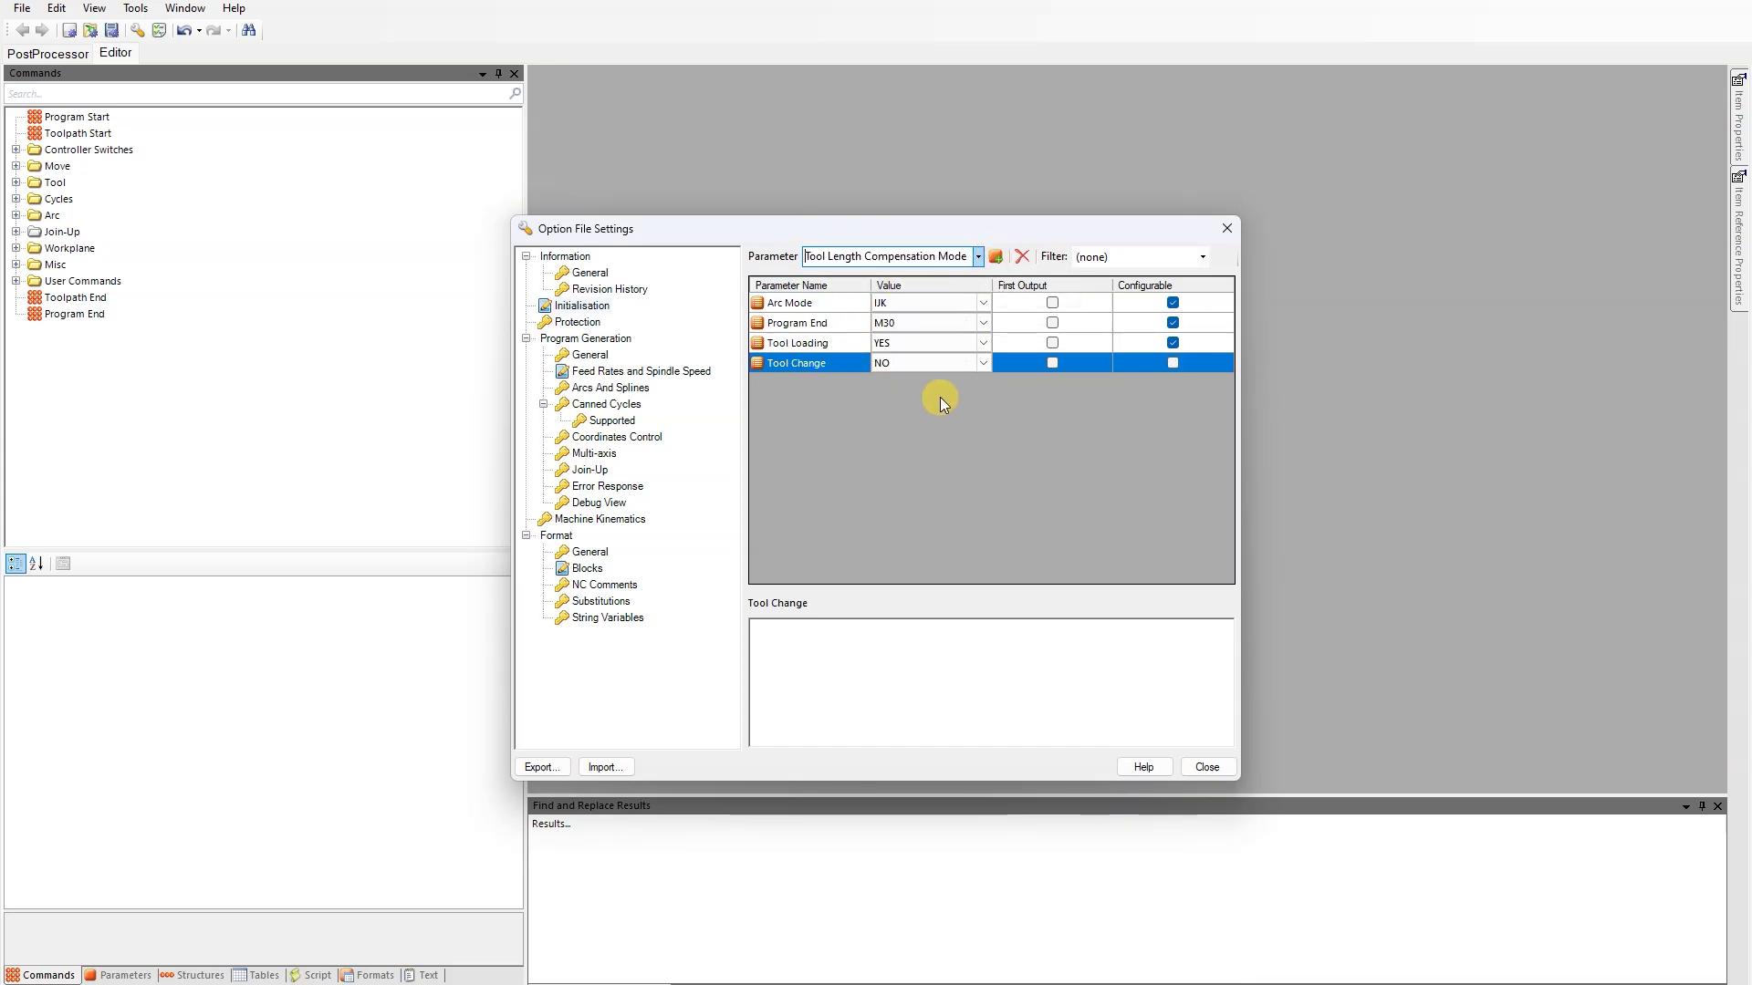
{"action": "left_click", "coordinate": [983, 363]}
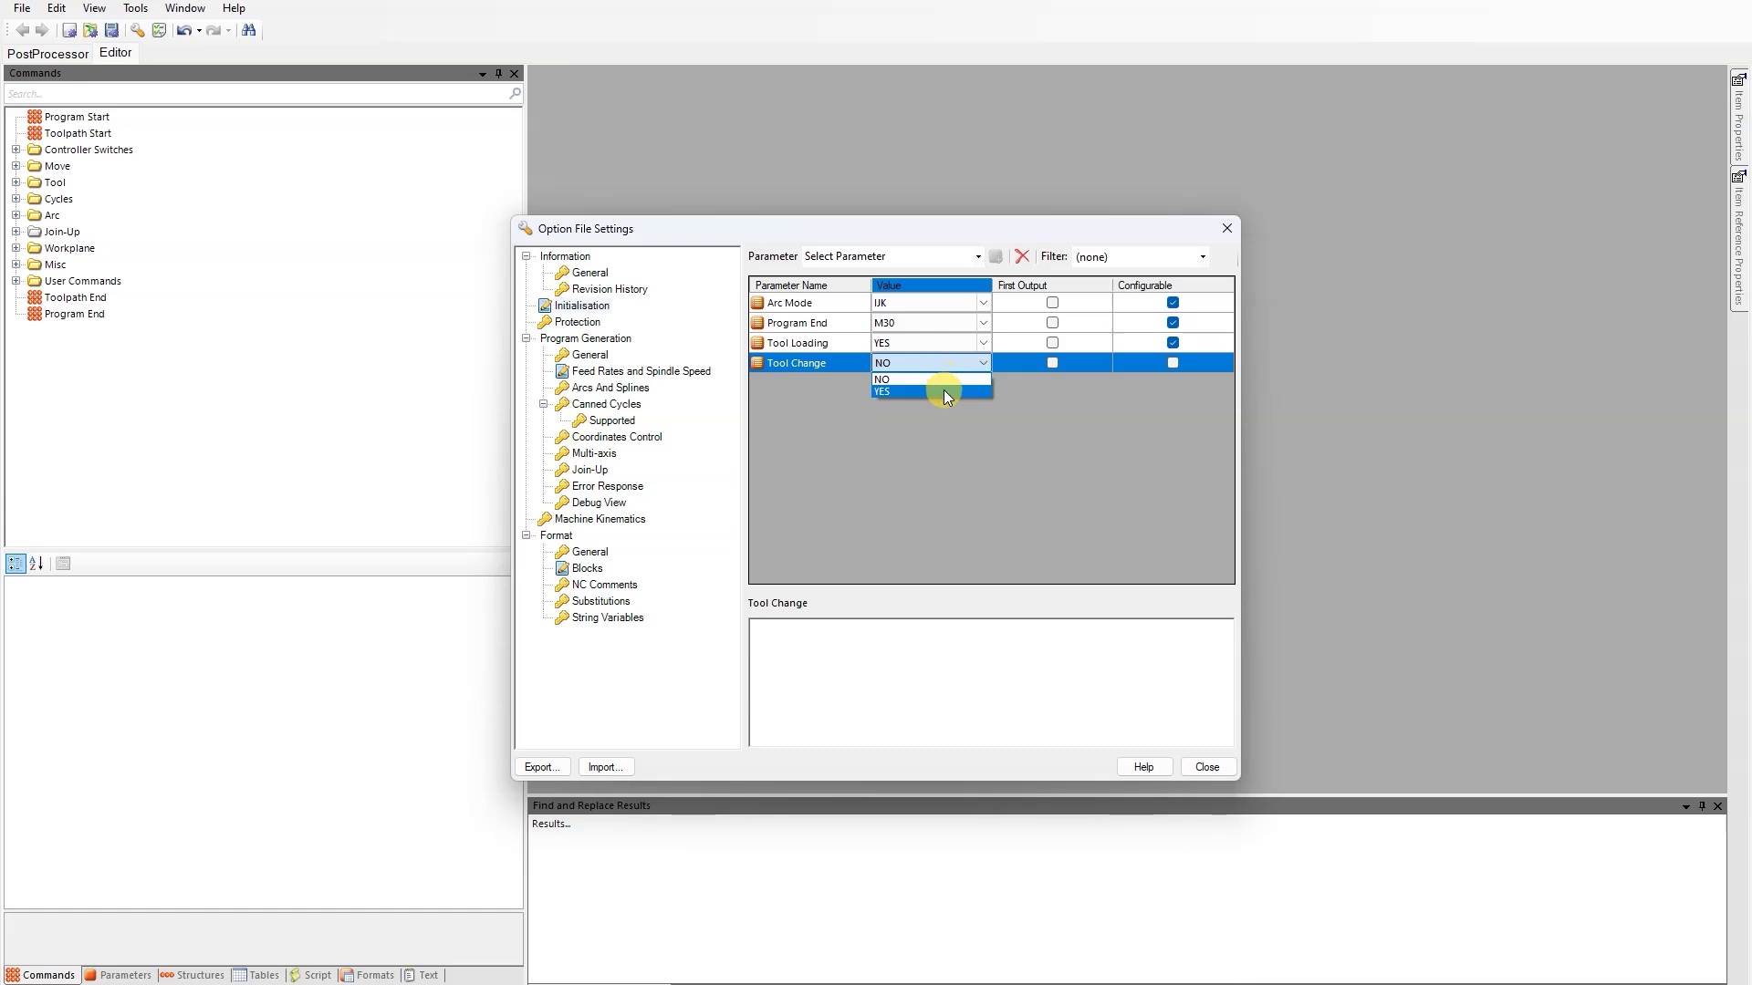
{"action": "left_click", "coordinate": [943, 390]}
{"action": "left_click", "coordinate": [1172, 363]}
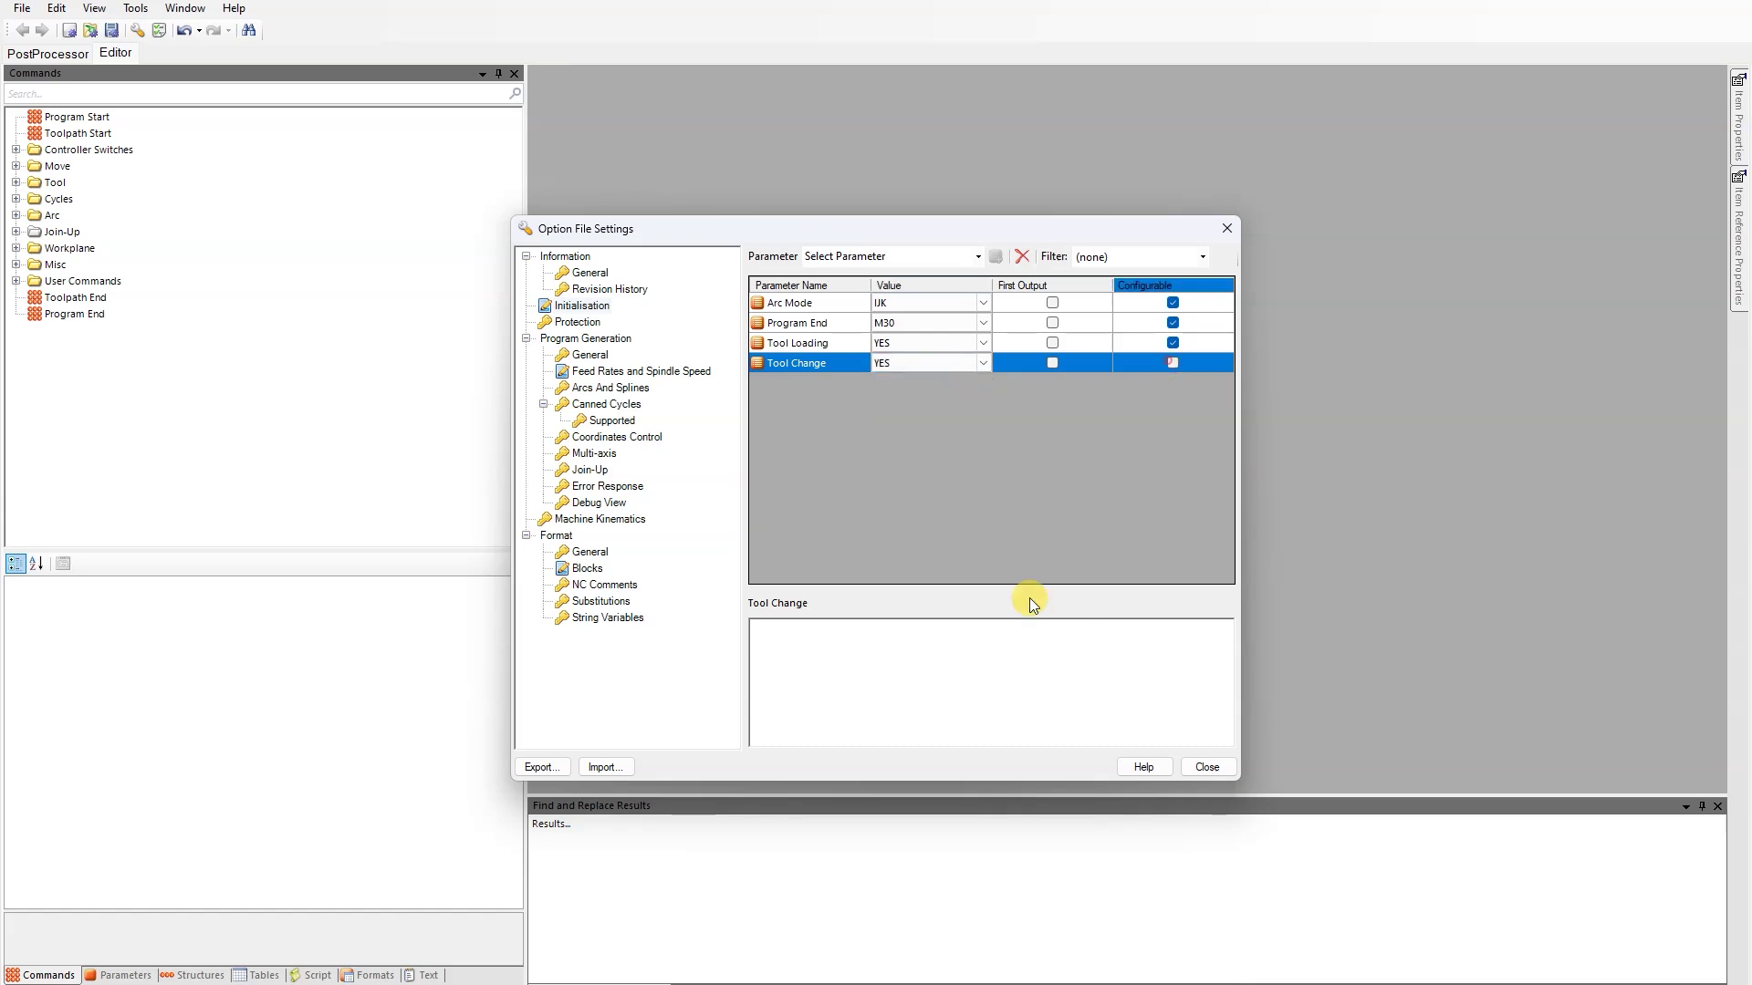
Add the Constant Surface Speed Mode parameter to the initialisation settings and set its value to ON
{"action": "left_click", "coordinate": [913, 266]}
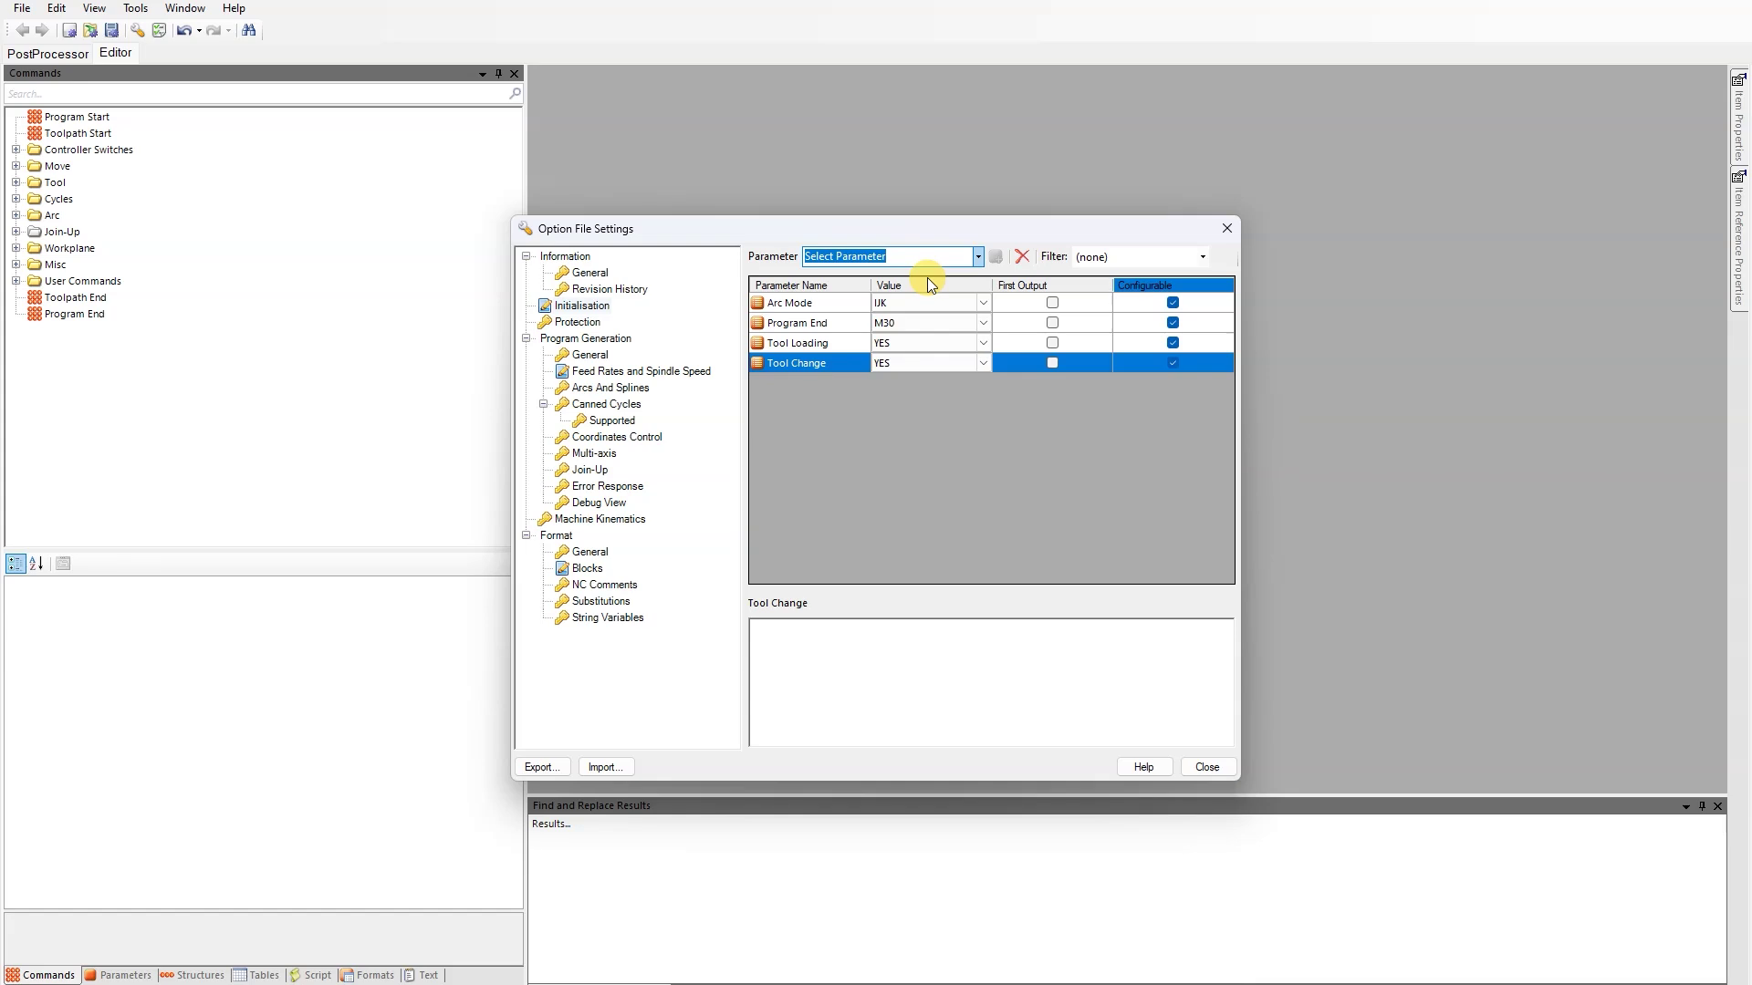
{"action": "type", "text": "constant"}
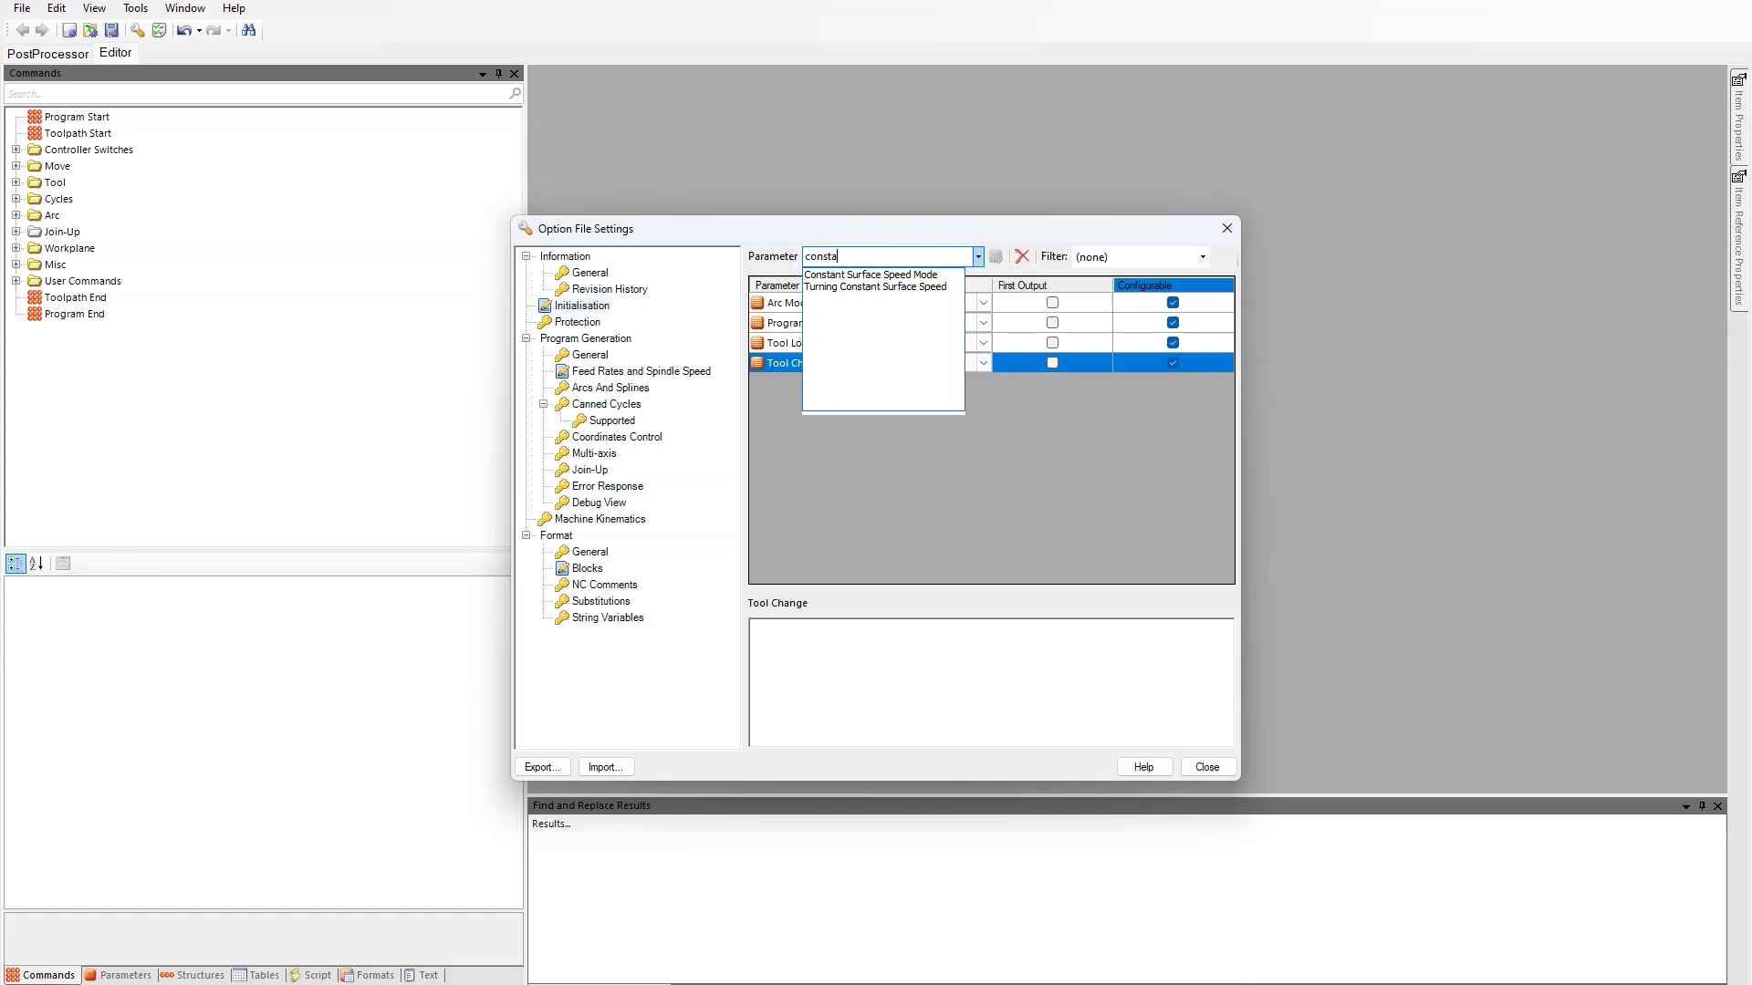
{"action": "left_click", "coordinate": [833, 274]}
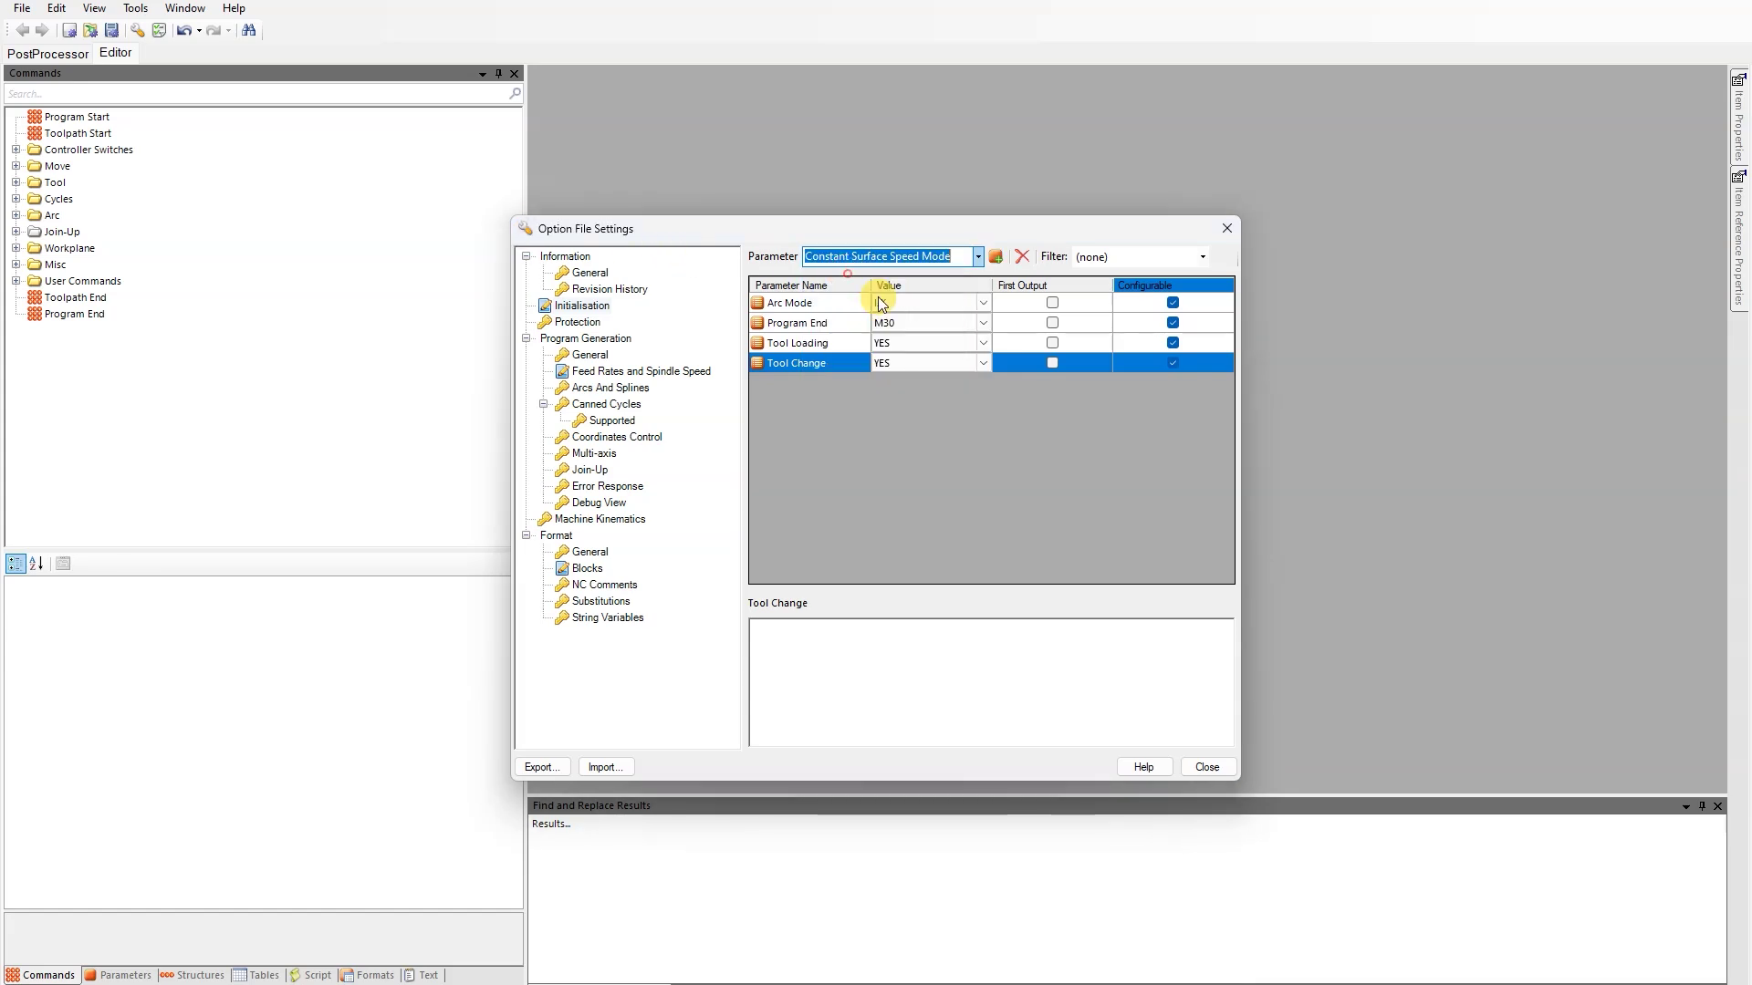
{"action": "left_click", "coordinate": [996, 256]}
{"action": "left_click", "coordinate": [984, 385]}
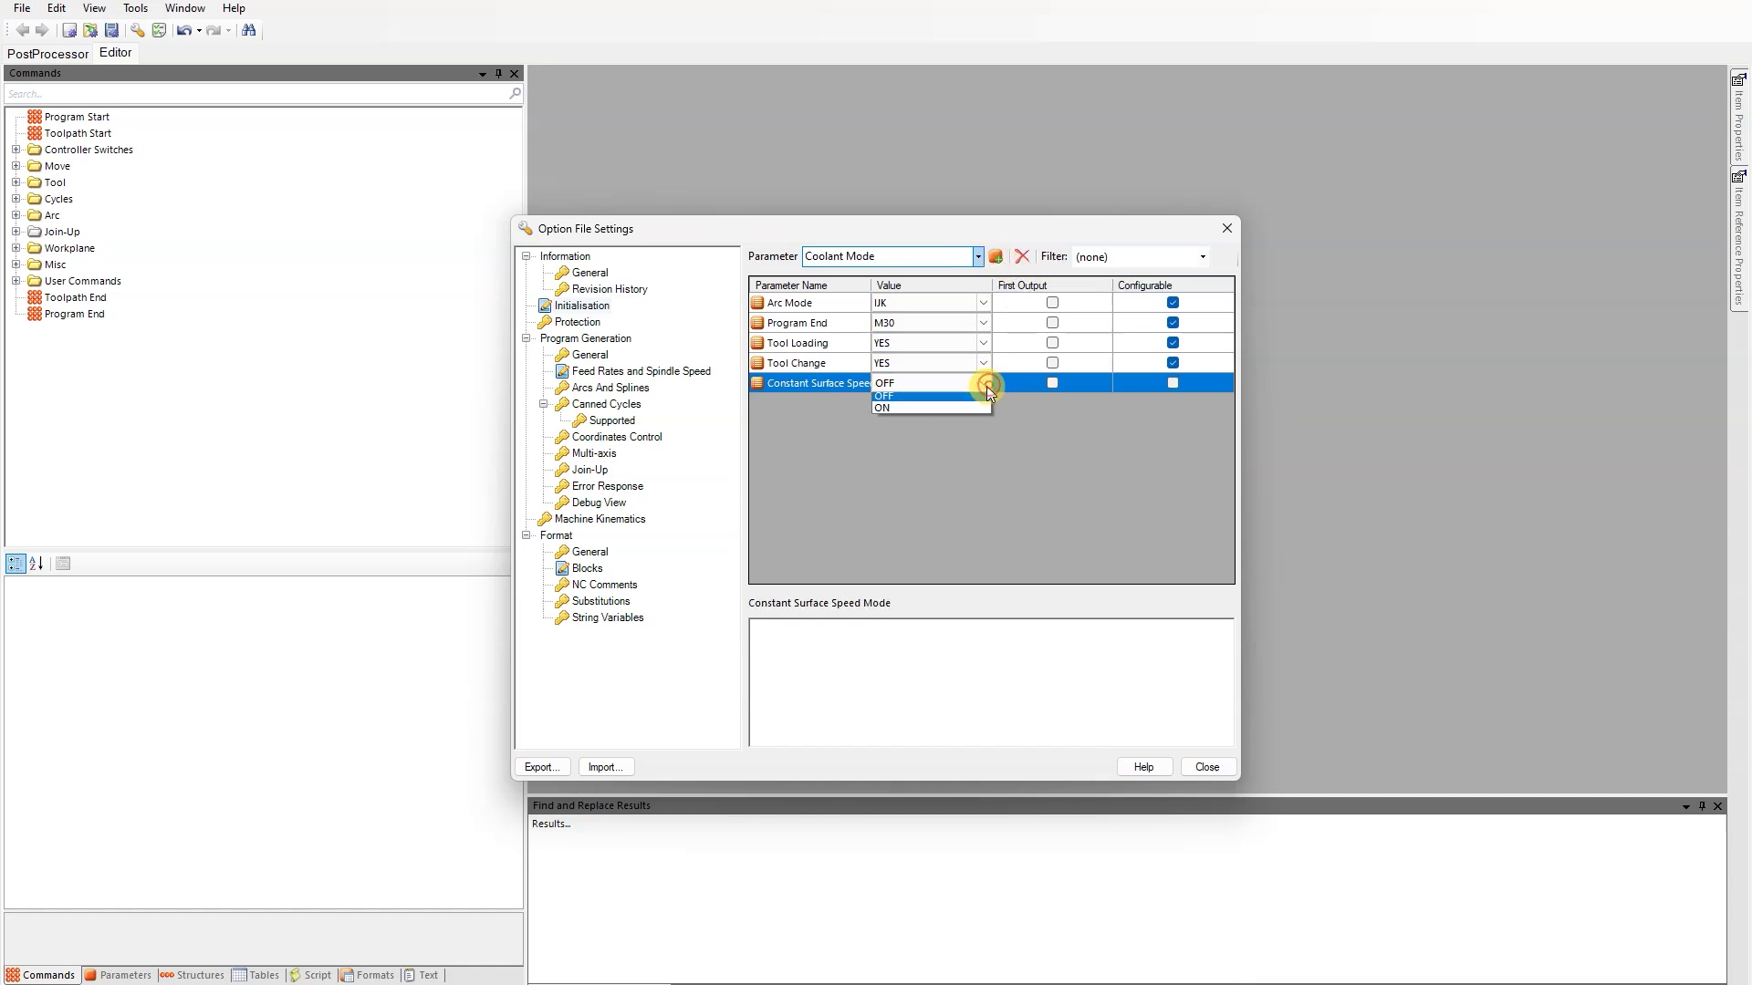
{"action": "left_click", "coordinate": [963, 412]}
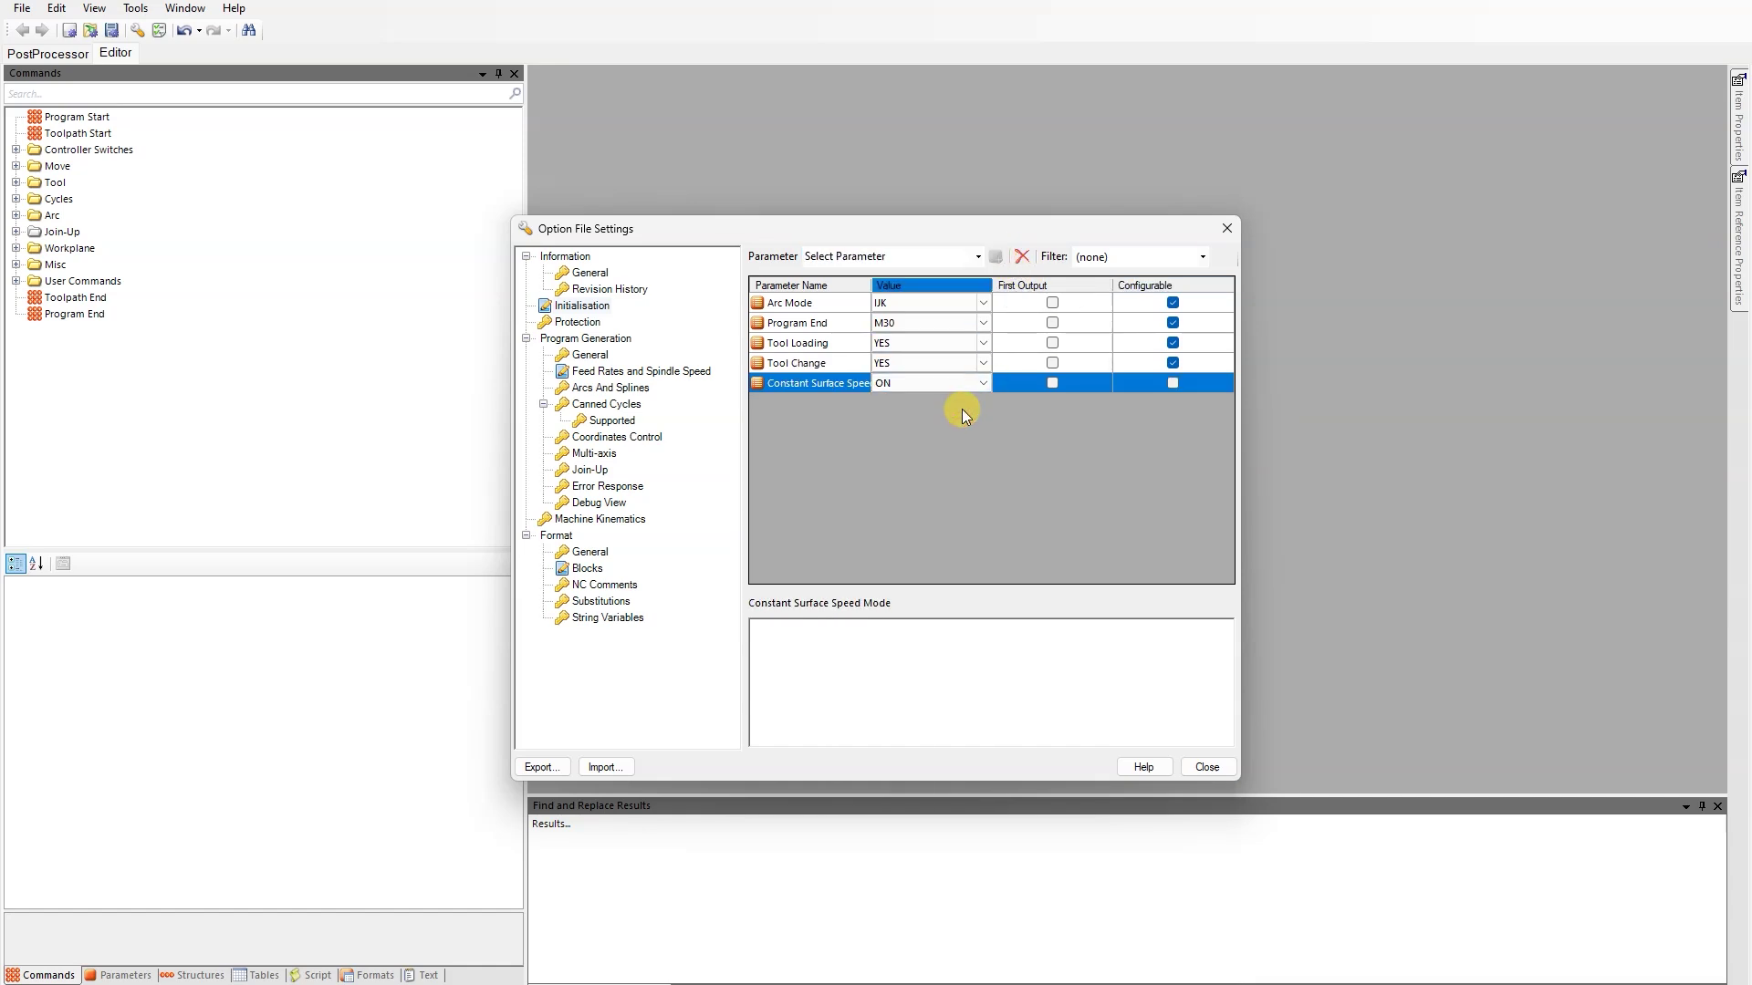
Add the Feed Mode parameter to the initialisation settings with the value PER_MINUTE
{"action": "left_click", "coordinate": [950, 257]}
{"action": "type", "text": "feed"}
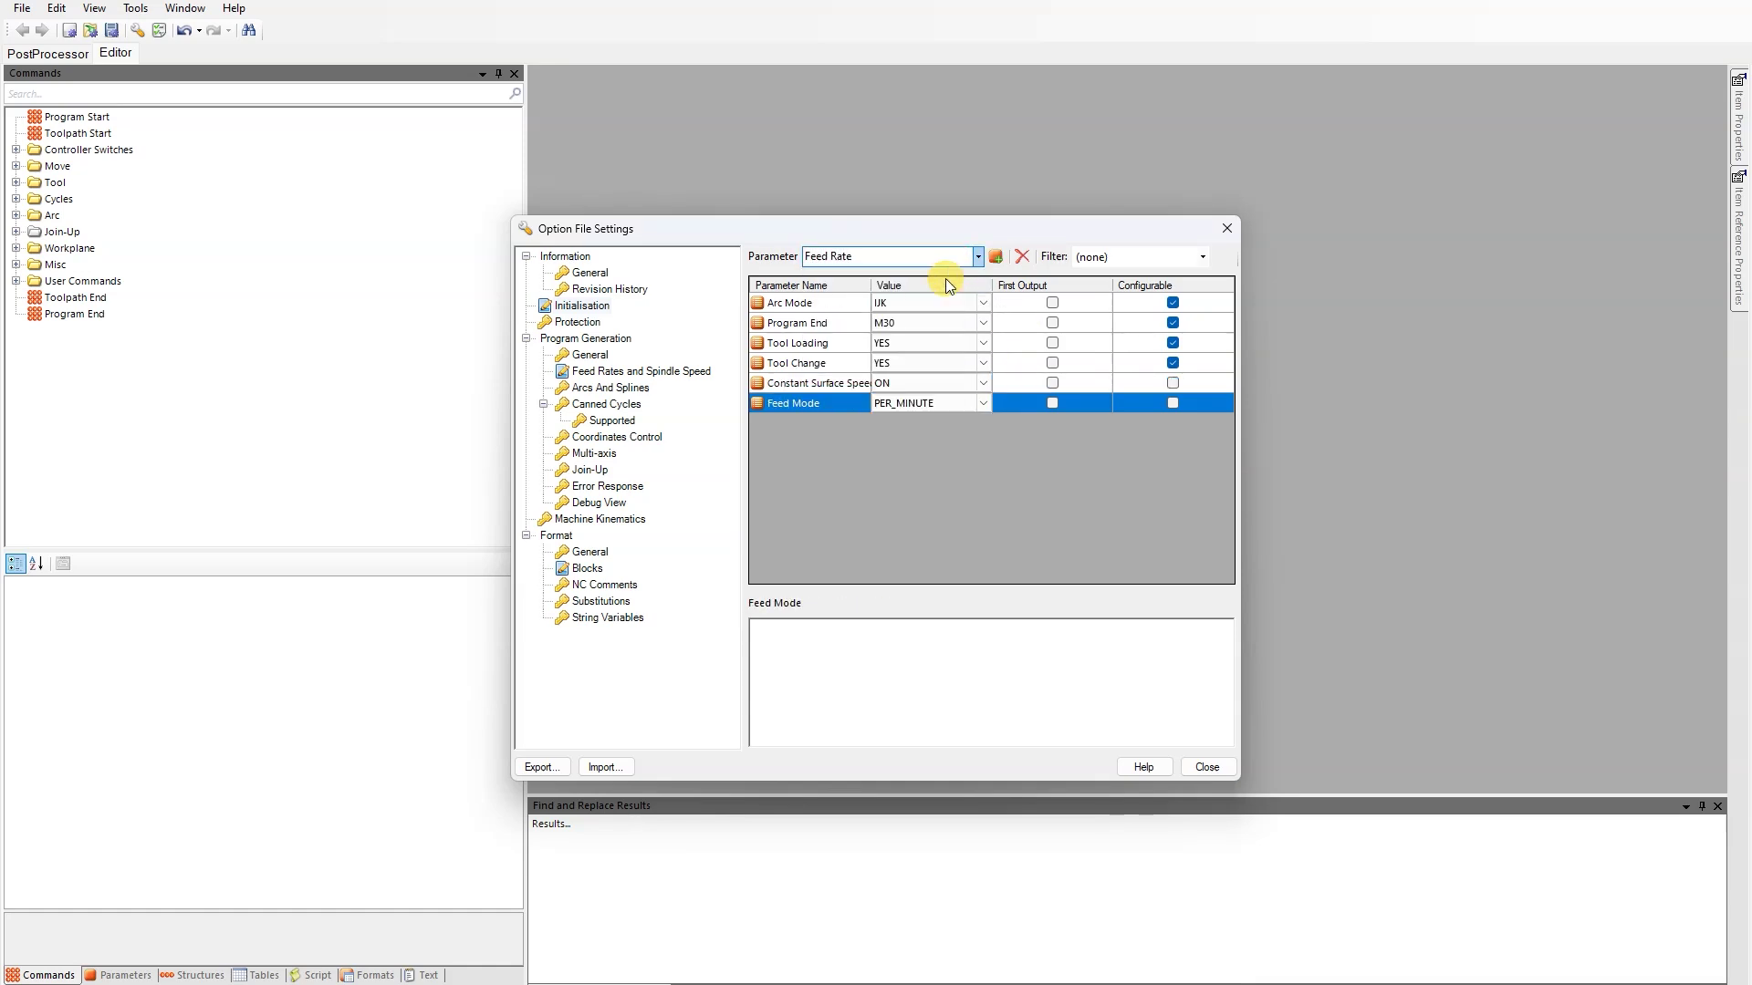
{"action": "left_click", "coordinate": [915, 404]}
Make Feed Mode and Constant Surface Speed Mode configurable, and make Tool Loading non-configurable
{"action": "left_click", "coordinate": [1173, 403]}
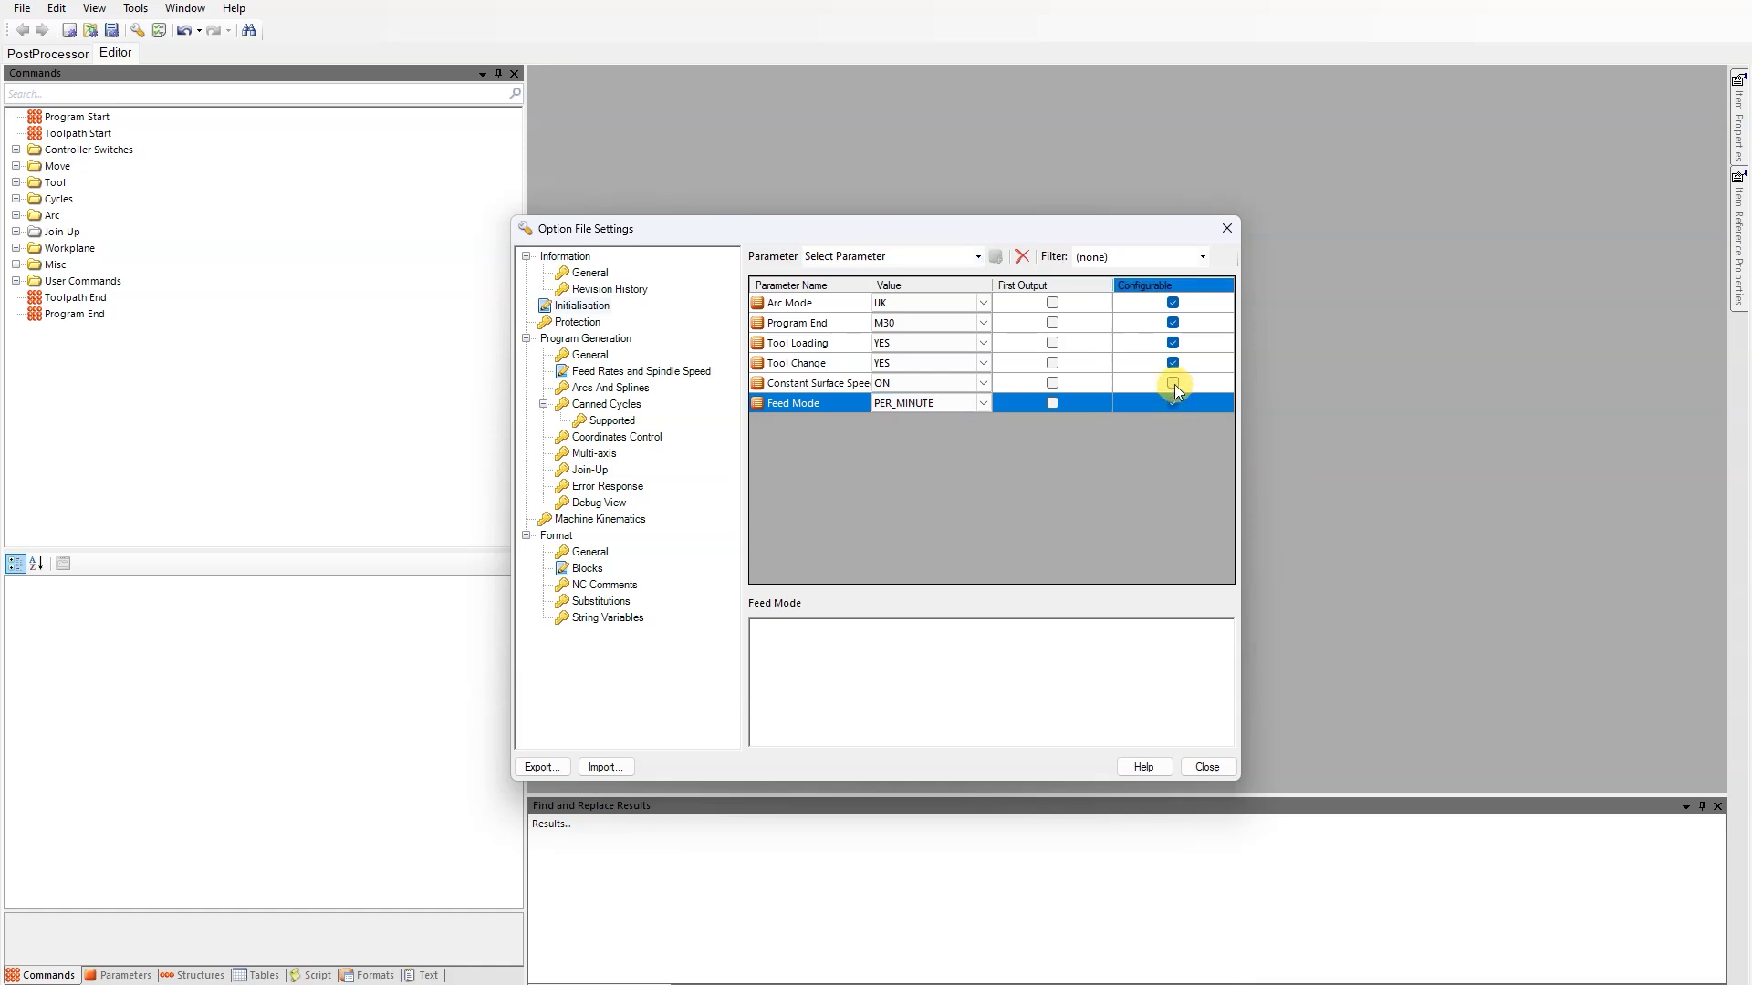
{"action": "left_click", "coordinate": [1174, 384]}
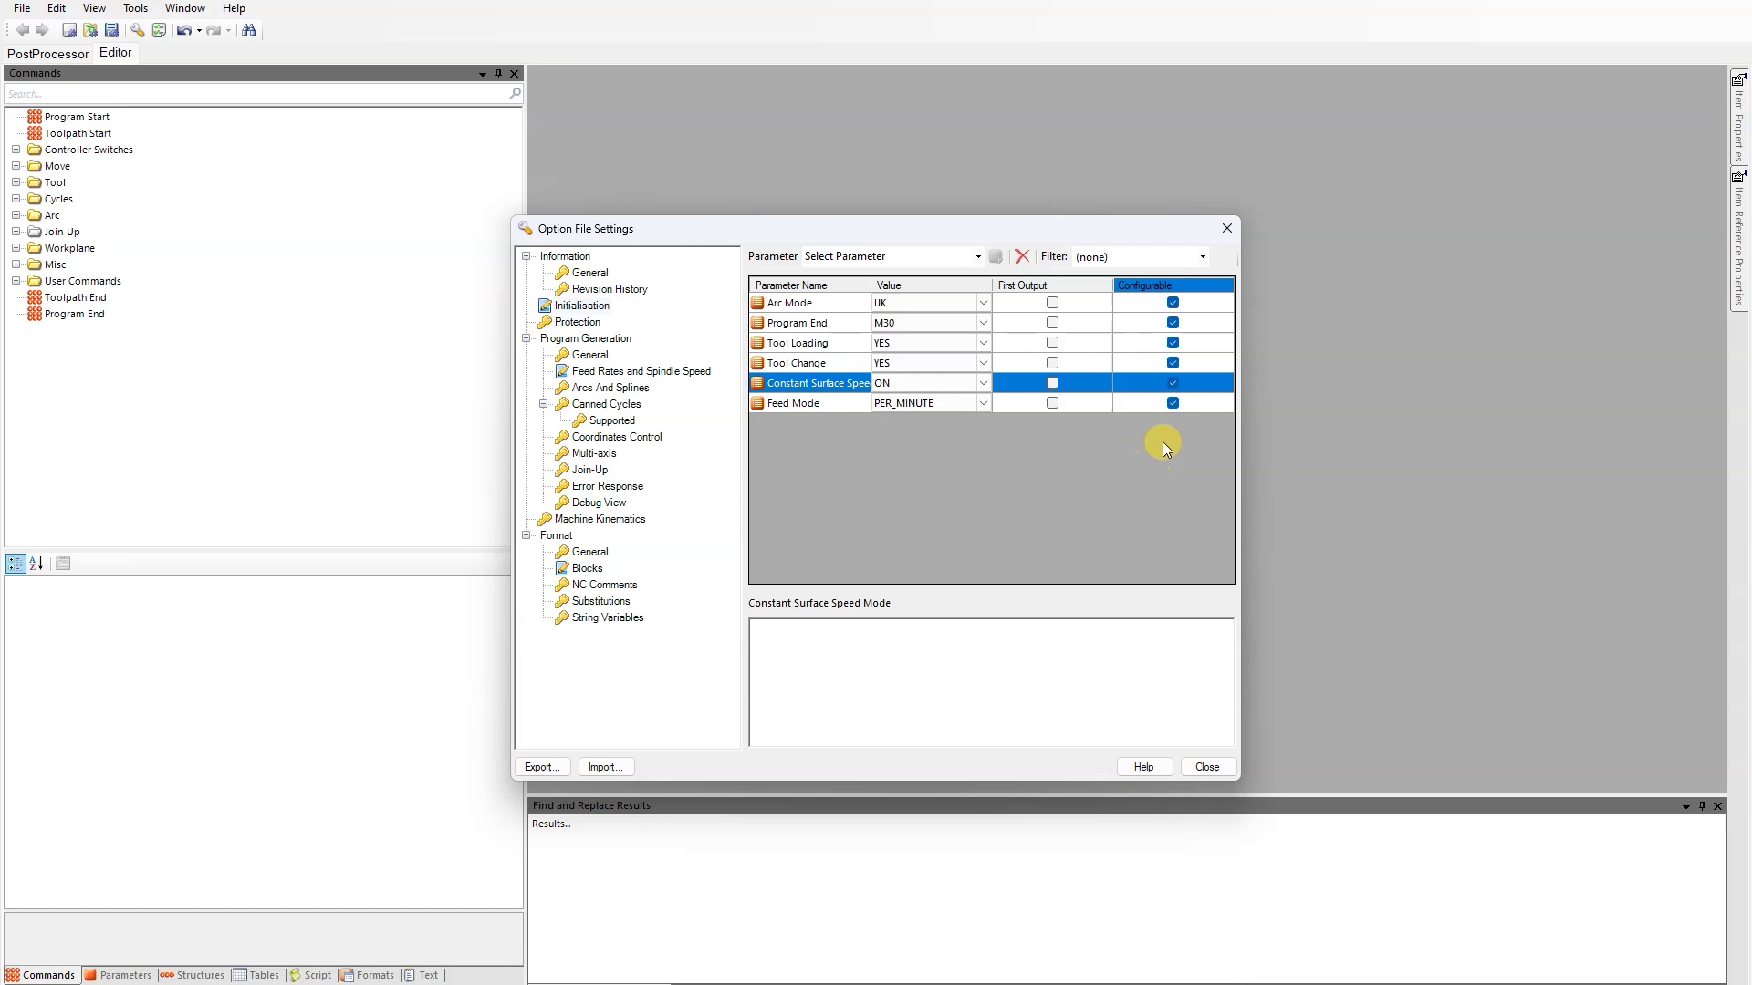
{"action": "left_click", "coordinate": [1174, 345]}
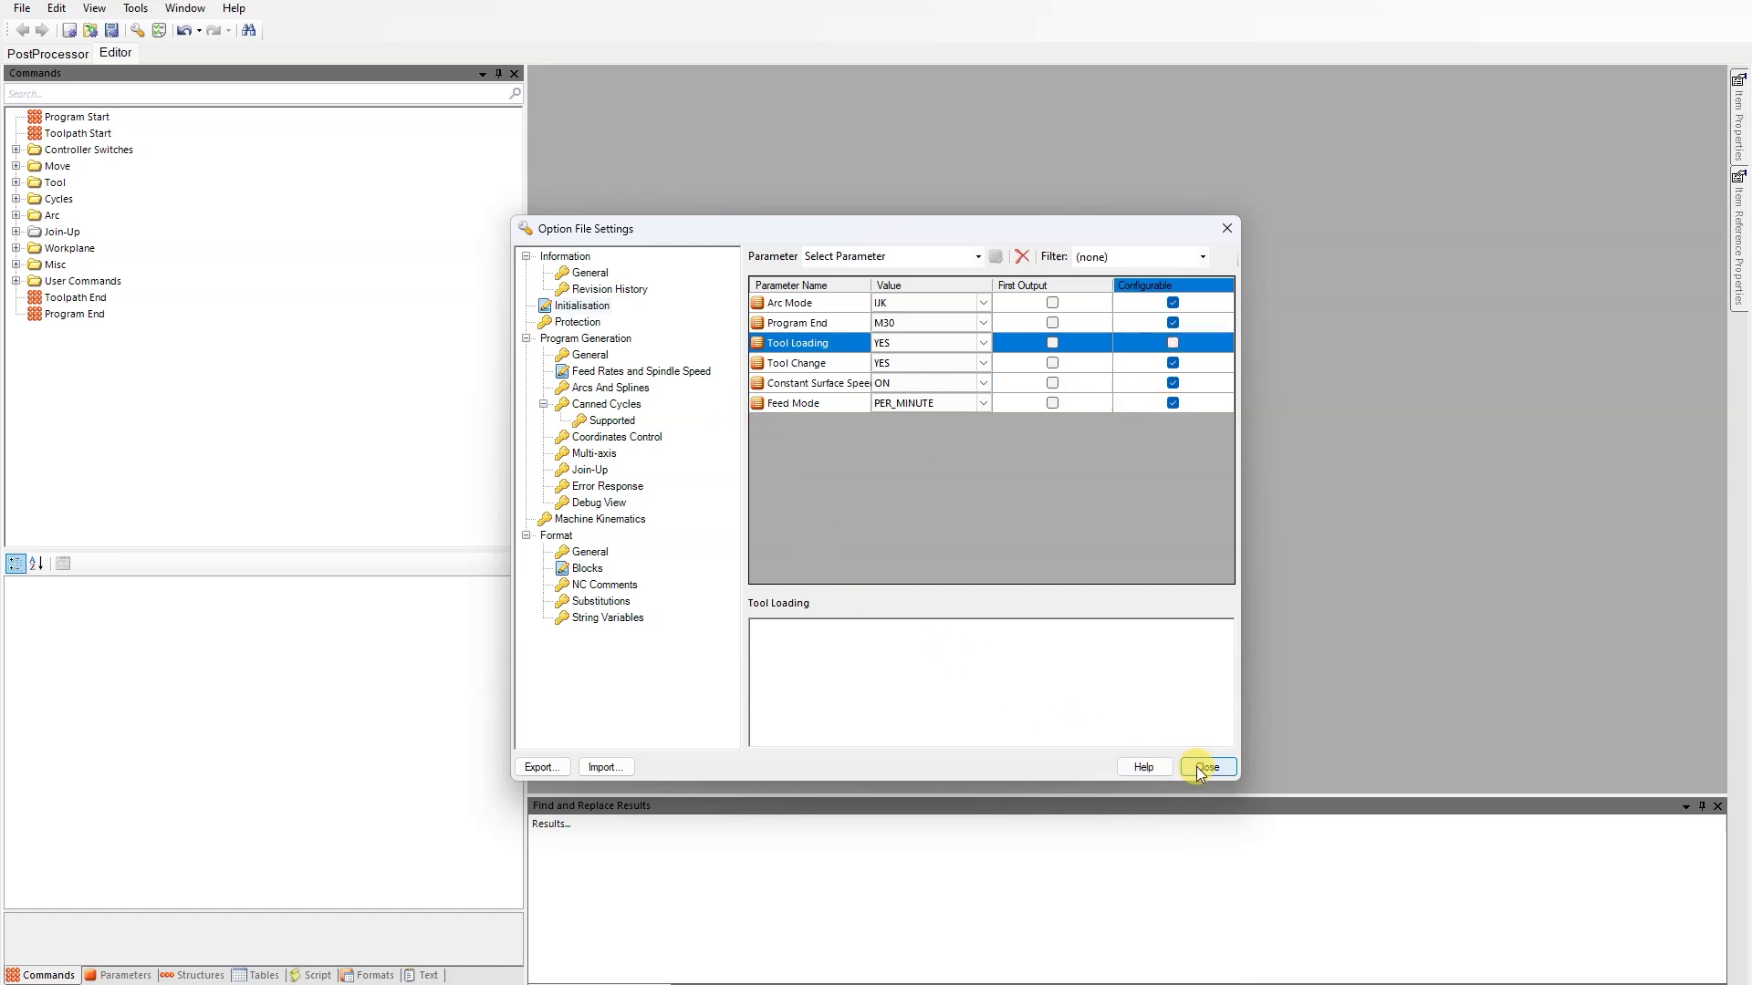
In the general program generation settings, set the NC program tolerance to 0,001 and the output file extension to ngc
{"action": "left_click", "coordinate": [575, 323]}
{"action": "left_click", "coordinate": [588, 338]}
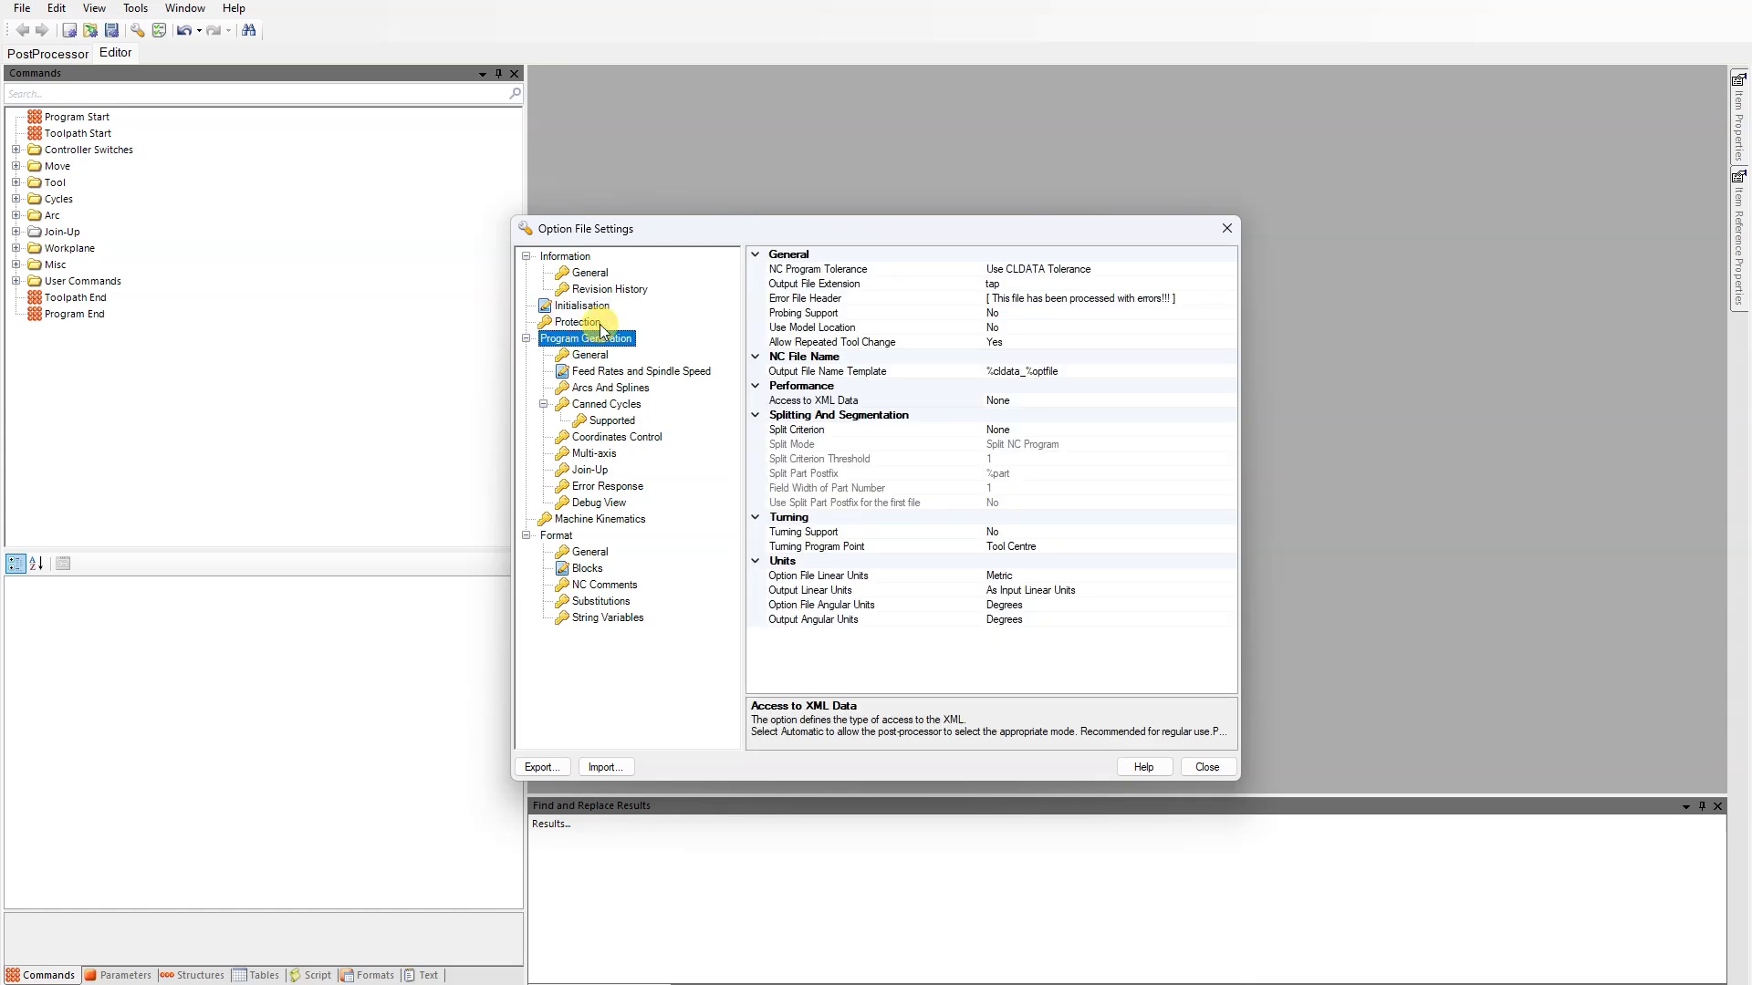
{"action": "left_click", "coordinate": [1038, 265]}
{"action": "left_click_drag", "start_coordinate": [1094, 269], "coordinate": [1005, 269]}
{"action": "key", "text": "BackSpace"}
{"action": "key", "text": "BackSpace"}
{"action": "key", "text": "BackSpace"}
{"action": "key", "text": "BackSpace"}
{"action": "key", "text": "BackSpace"}
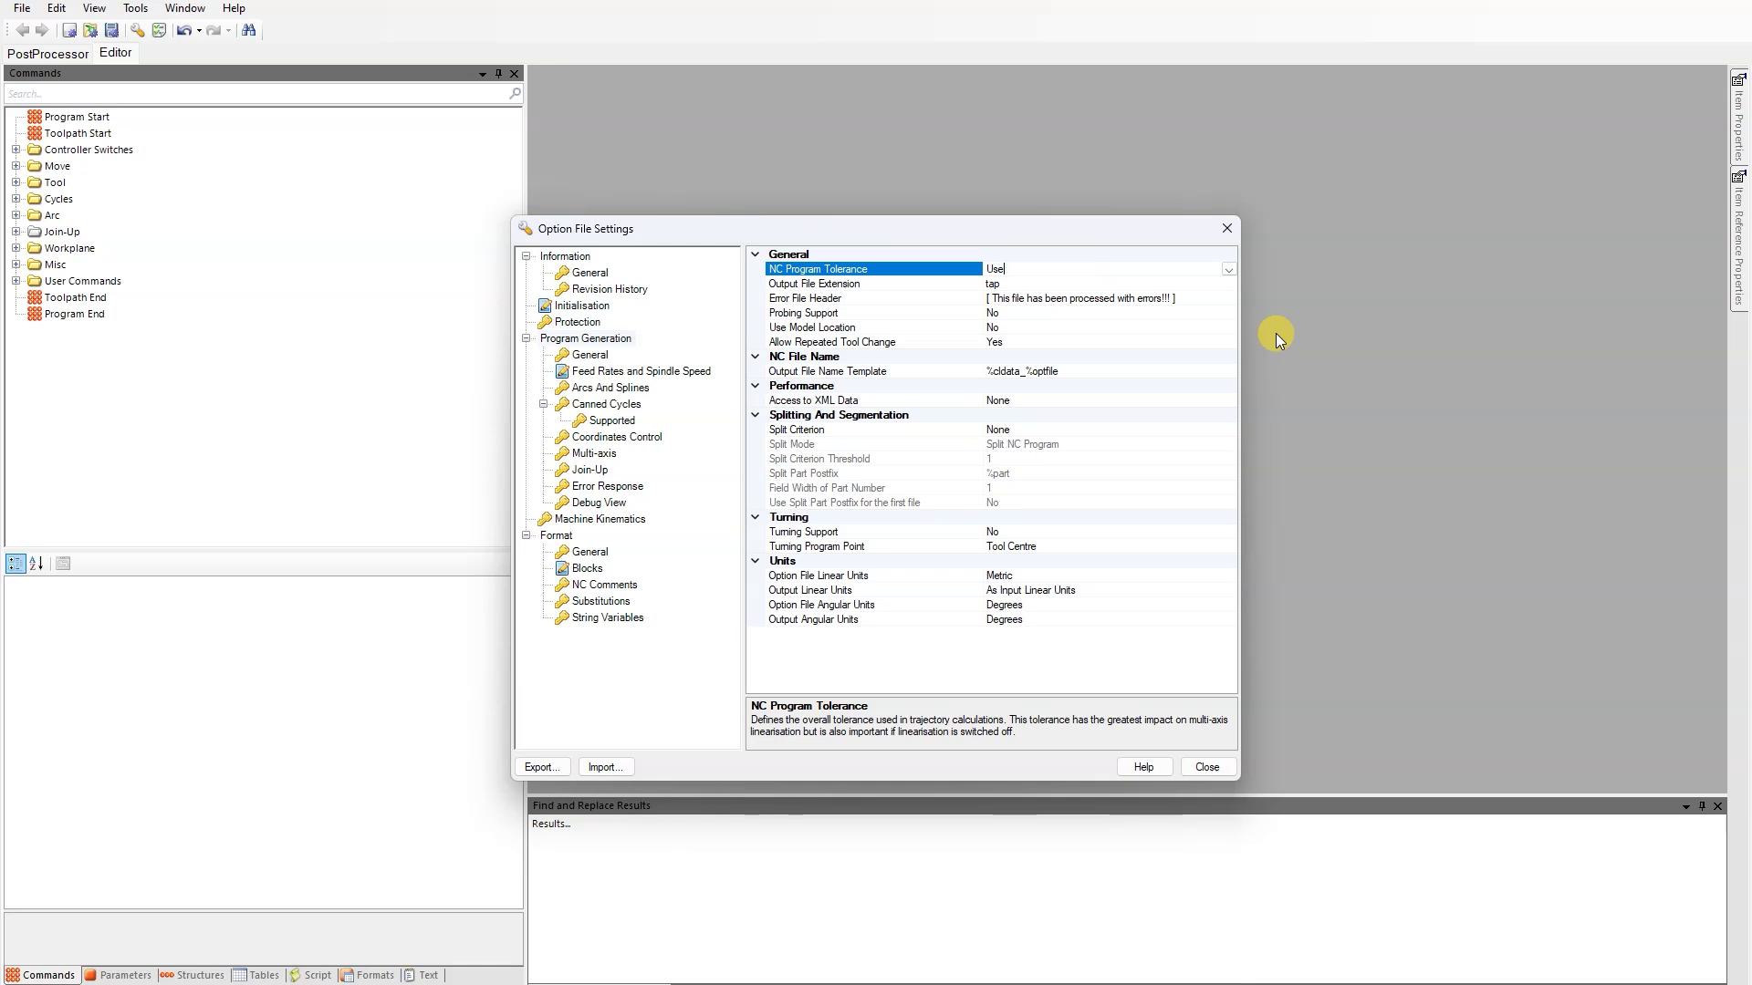
{"action": "type", "text": "0,001"}
{"action": "left_click", "coordinate": [1057, 285]}
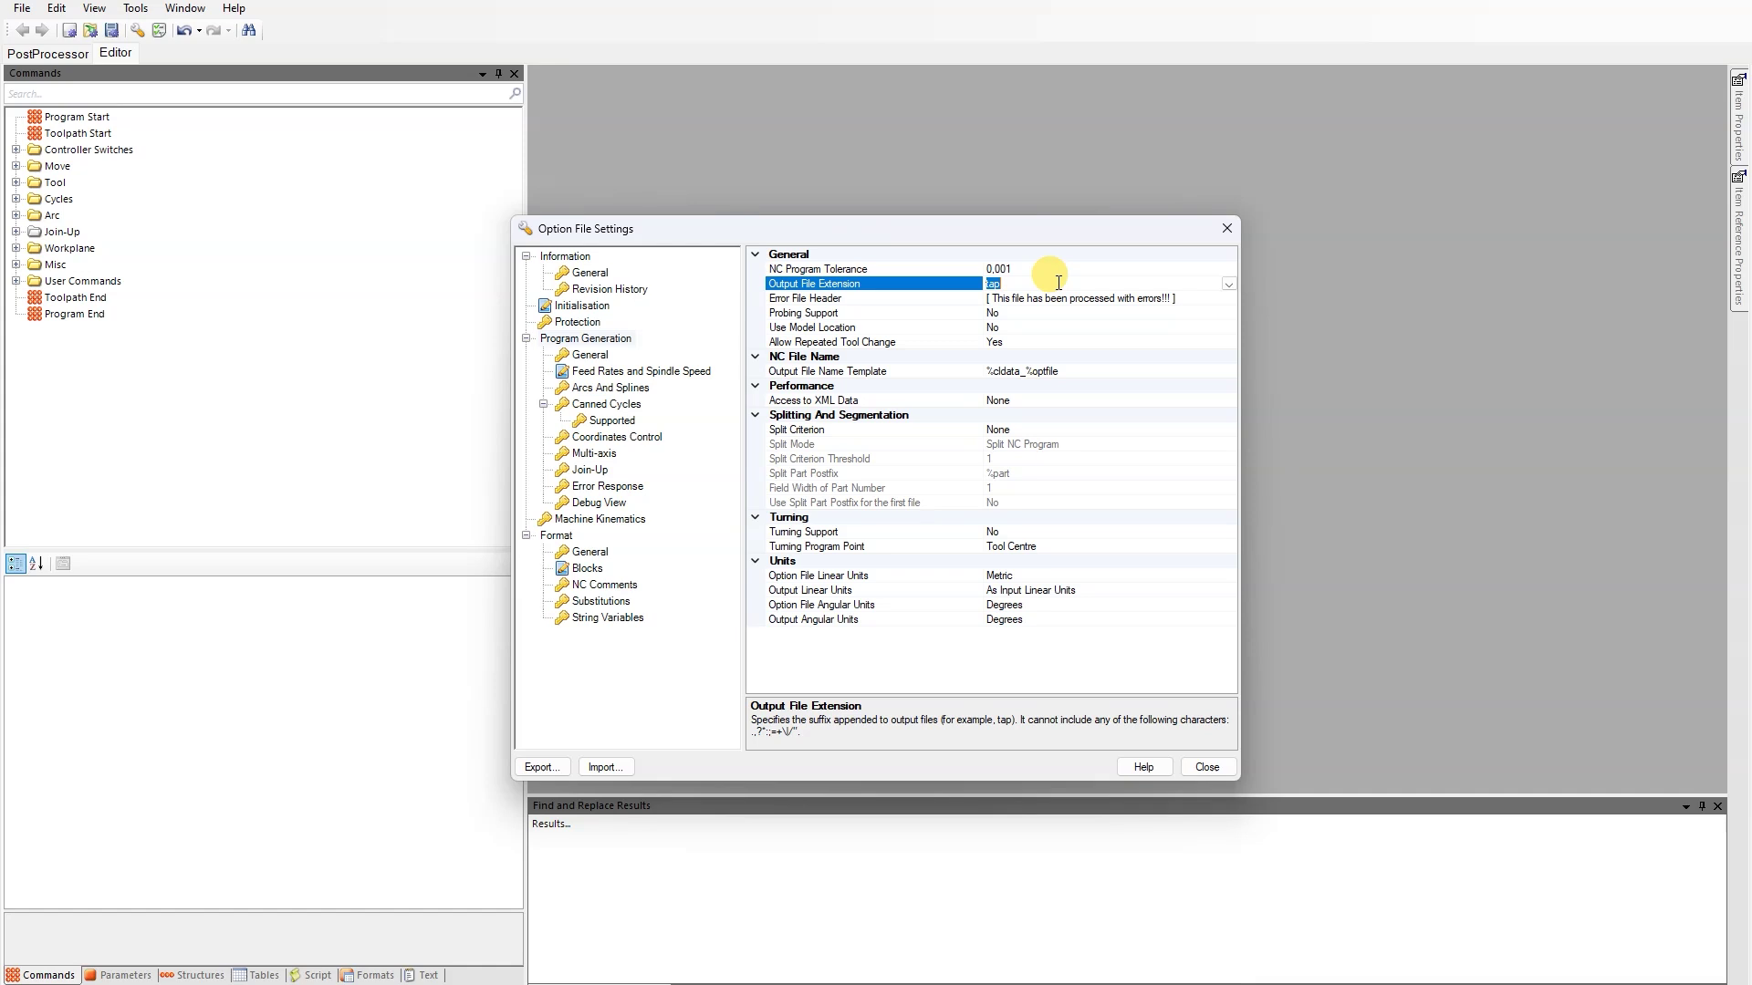
{"action": "type", "text": "ngc"}
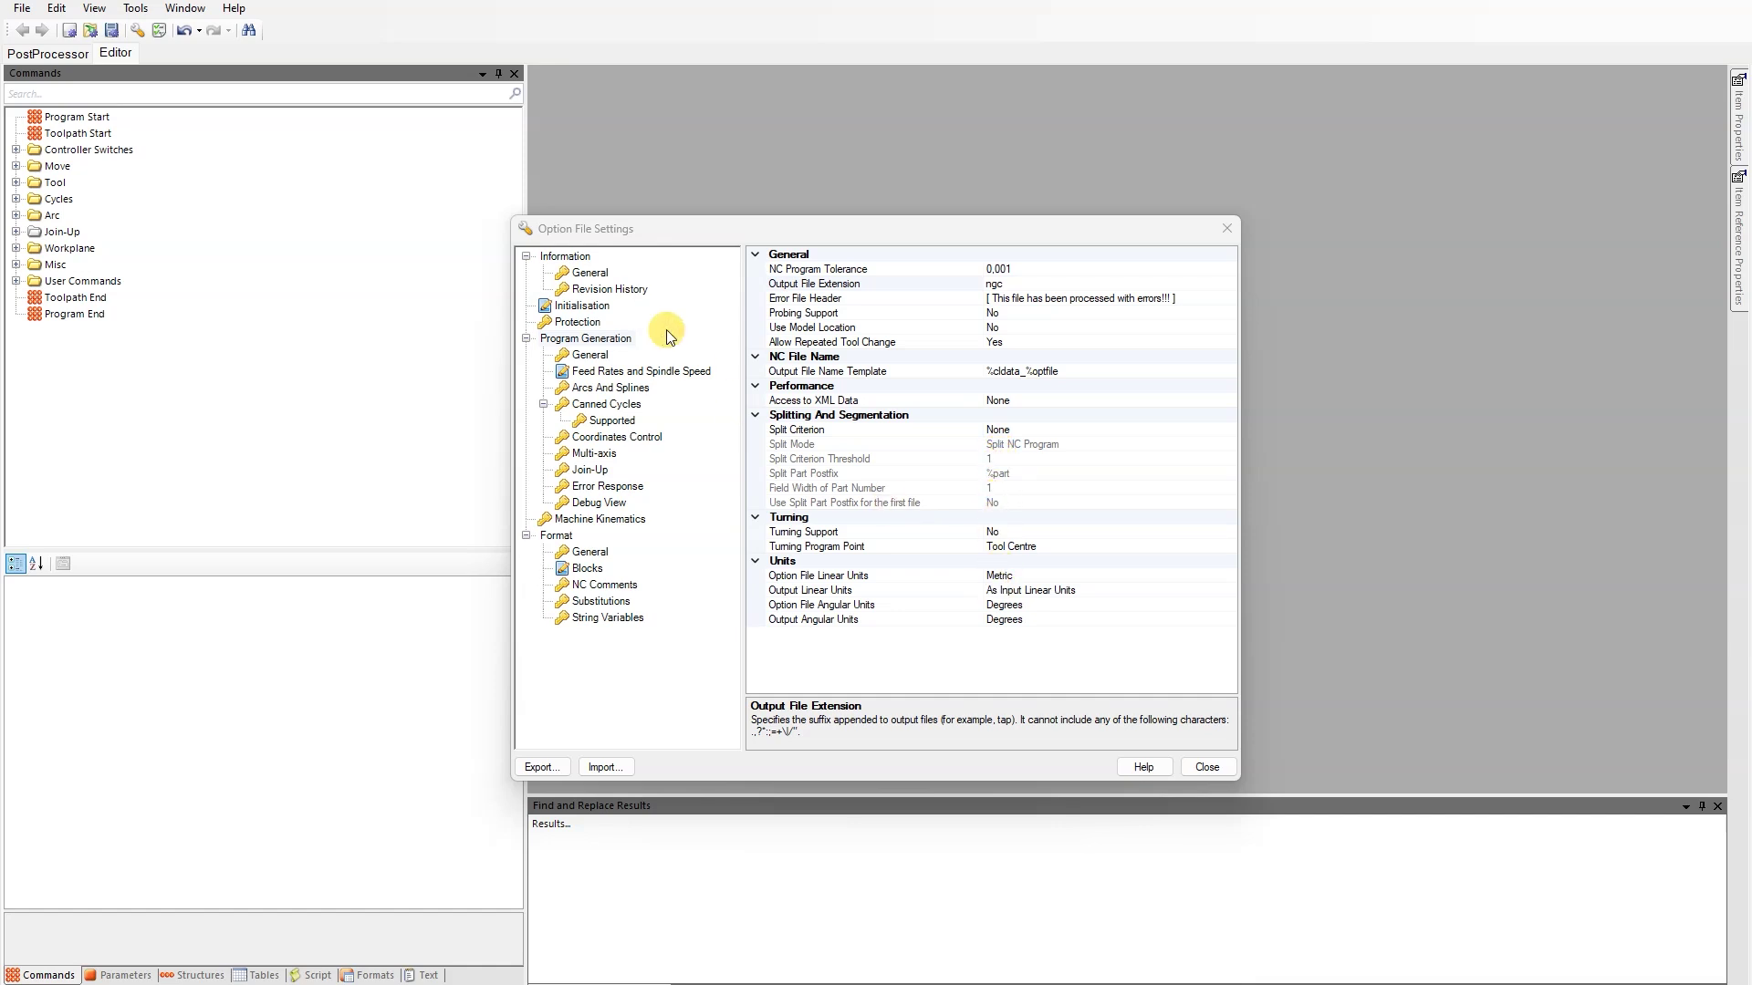
Set the maximum inverse time to 3000 in the feed rate and spindle speed settings
{"action": "left_click", "coordinate": [590, 355]}
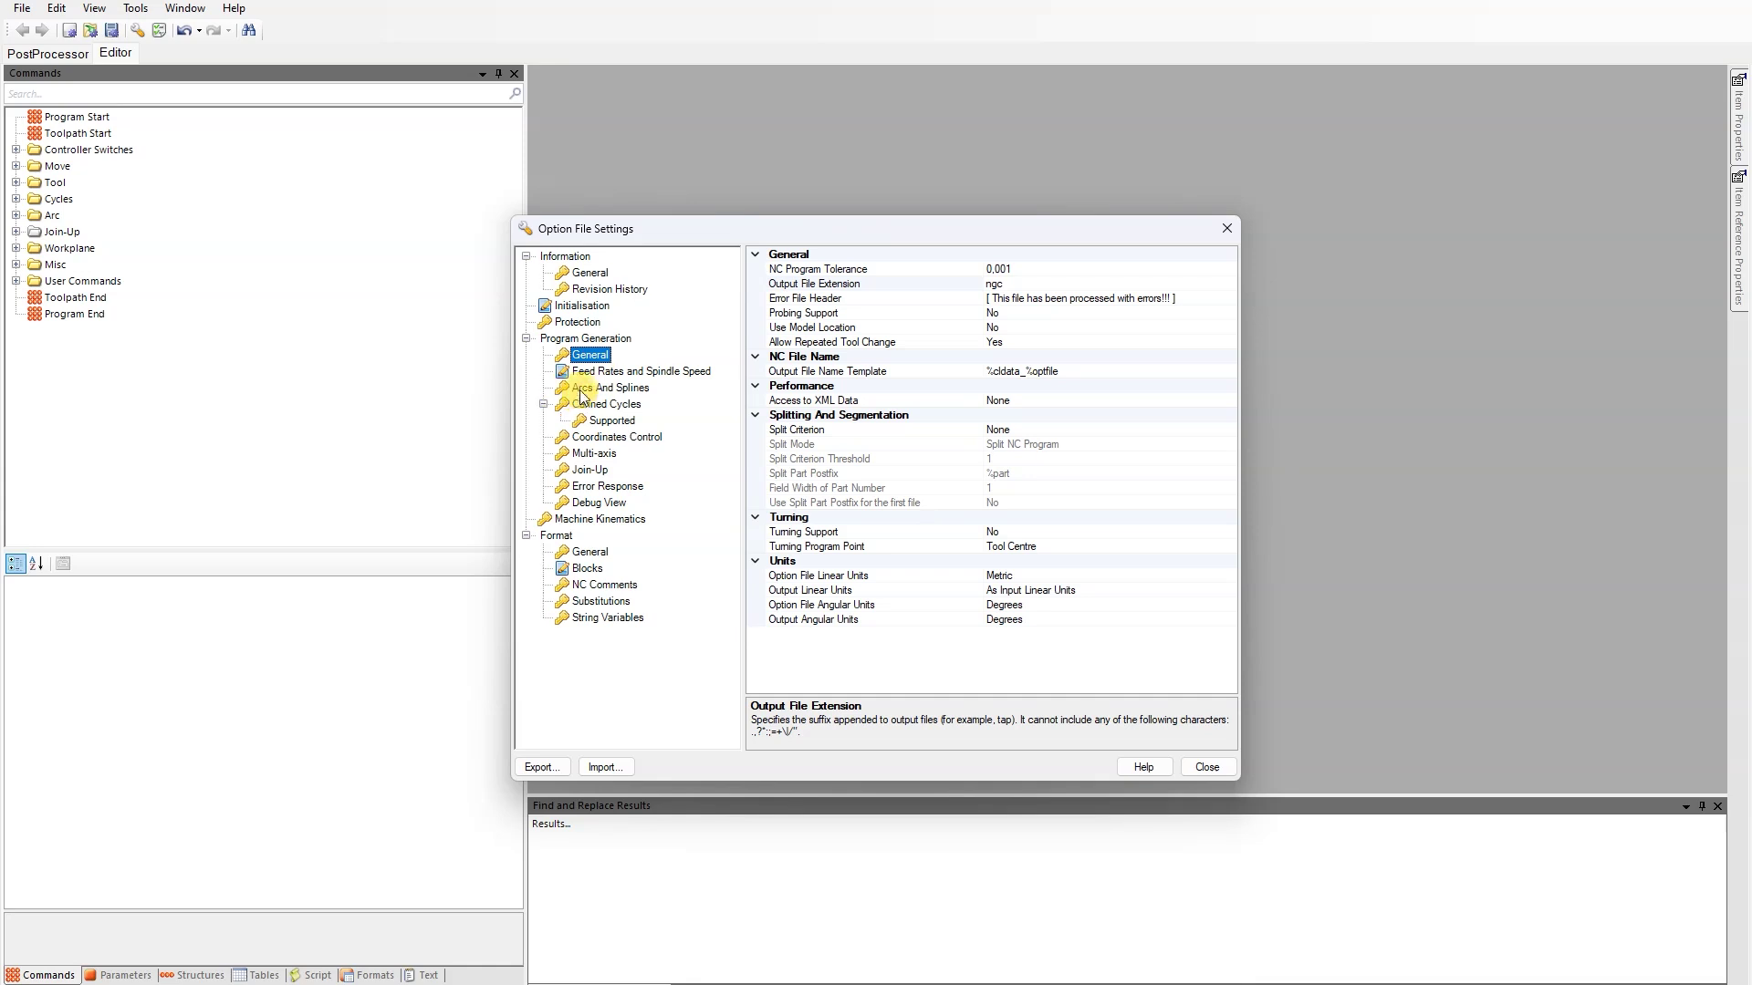
{"action": "left_click", "coordinate": [587, 374]}
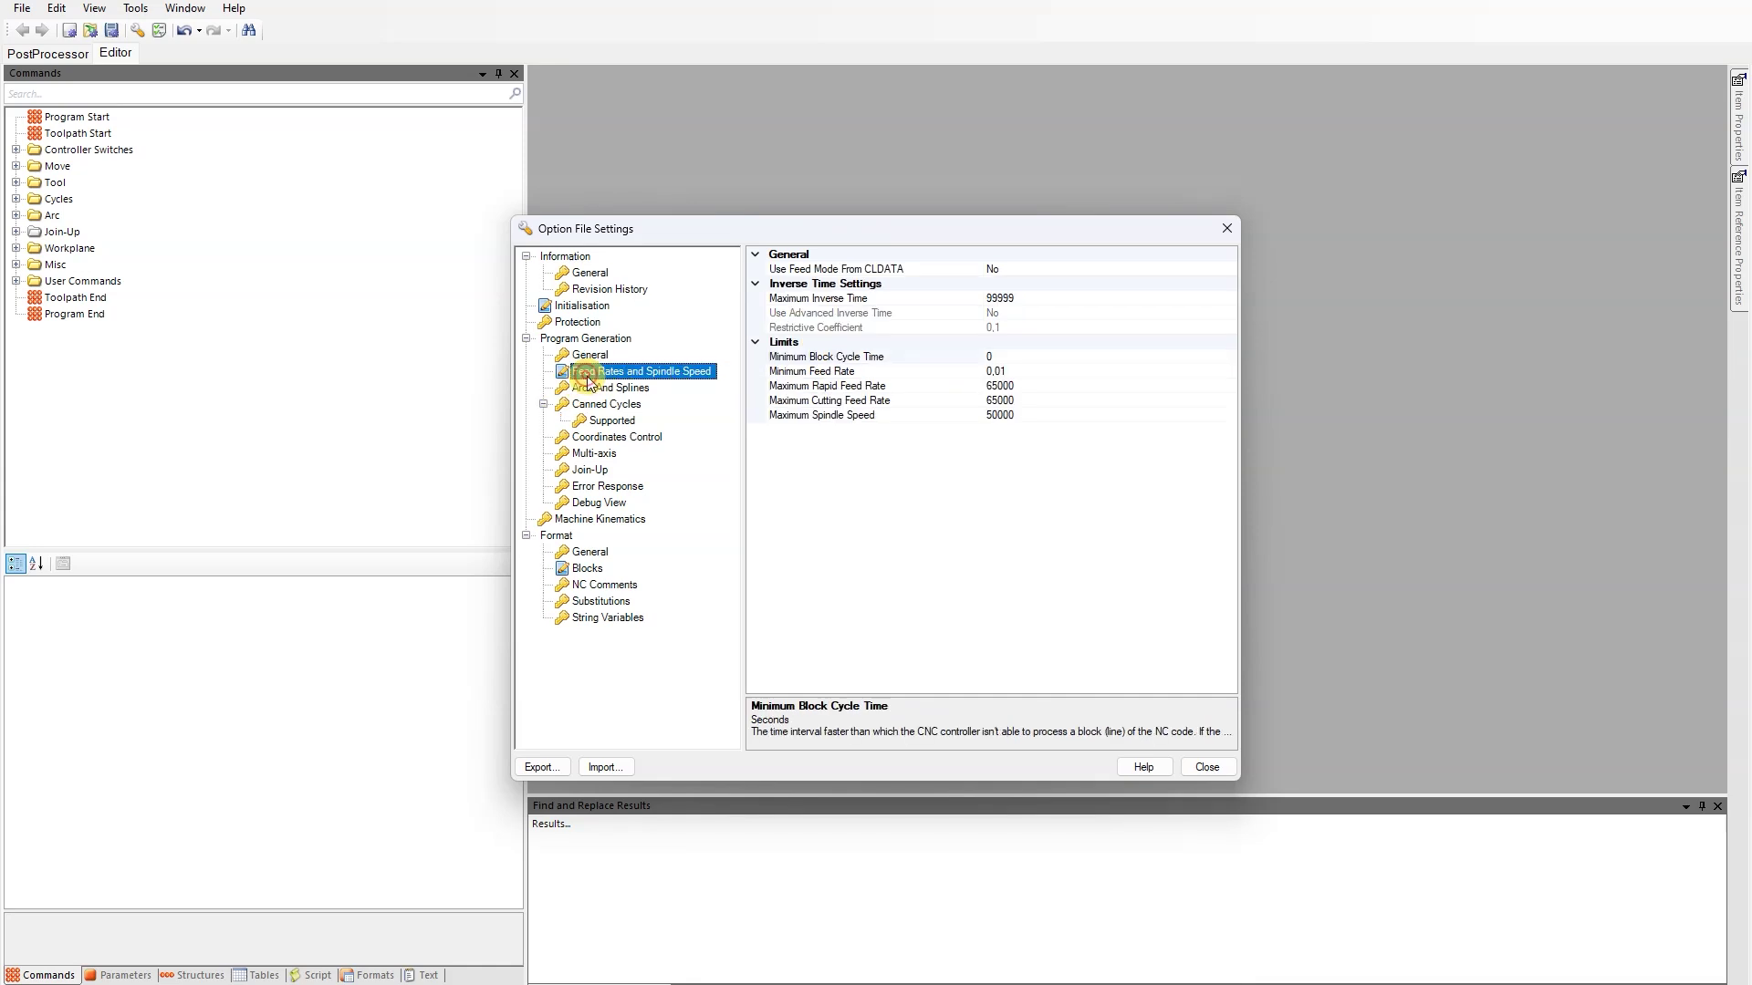
{"action": "left_click", "coordinate": [1004, 297]}
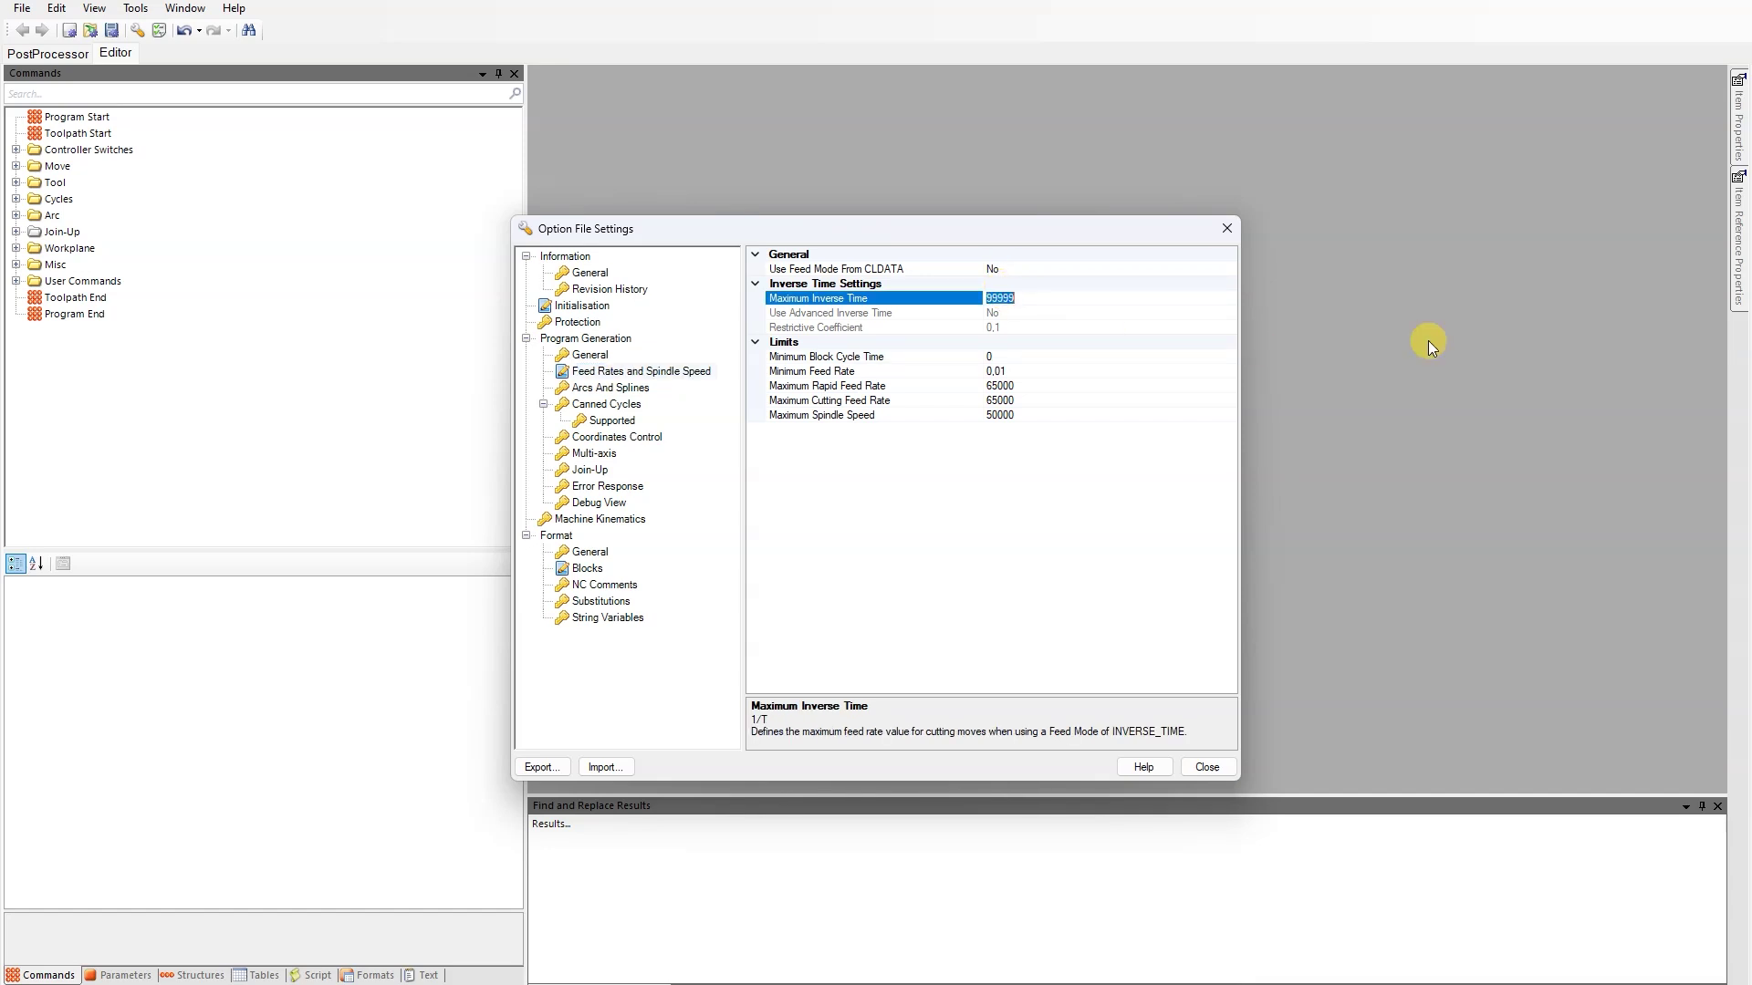
{"action": "type", "text": "3000"}
{"action": "left_click", "coordinate": [1004, 326]}
{"action": "left_click", "coordinate": [1013, 312]}
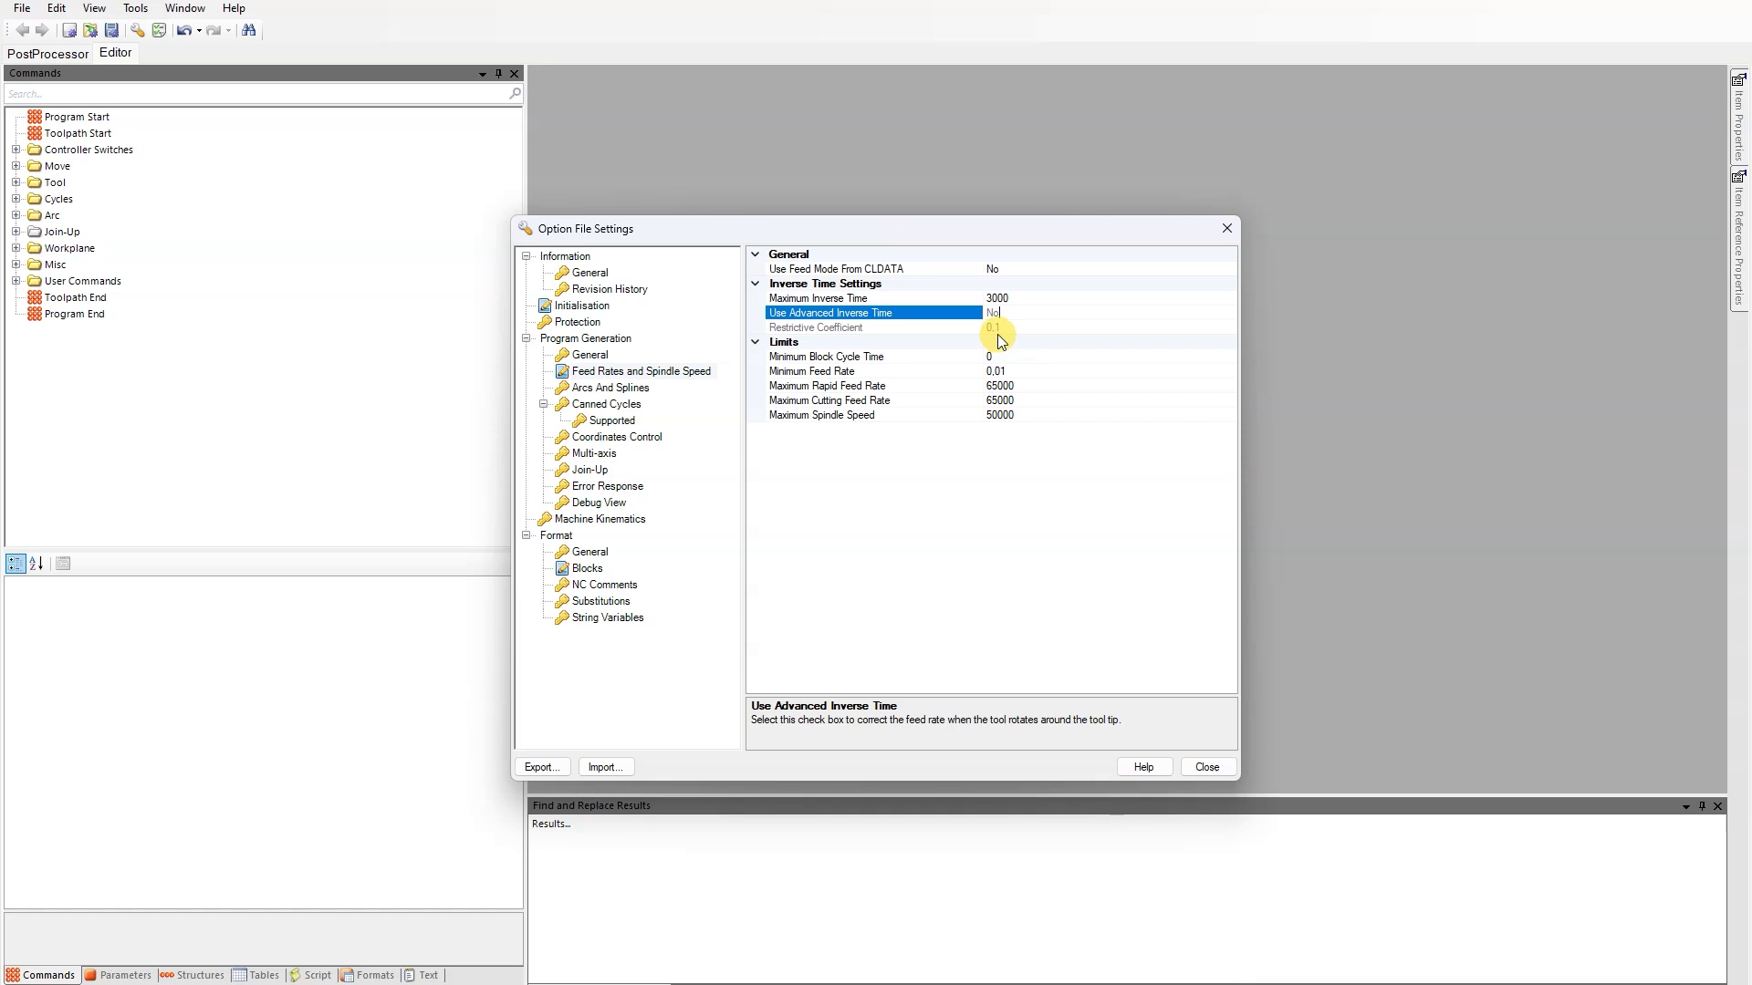
{"action": "left_click", "coordinate": [1170, 770]}
Set the machine kinematics model to 4-Axis Table and inspect the machine in the kinematics preview
{"action": "left_click", "coordinate": [601, 523]}
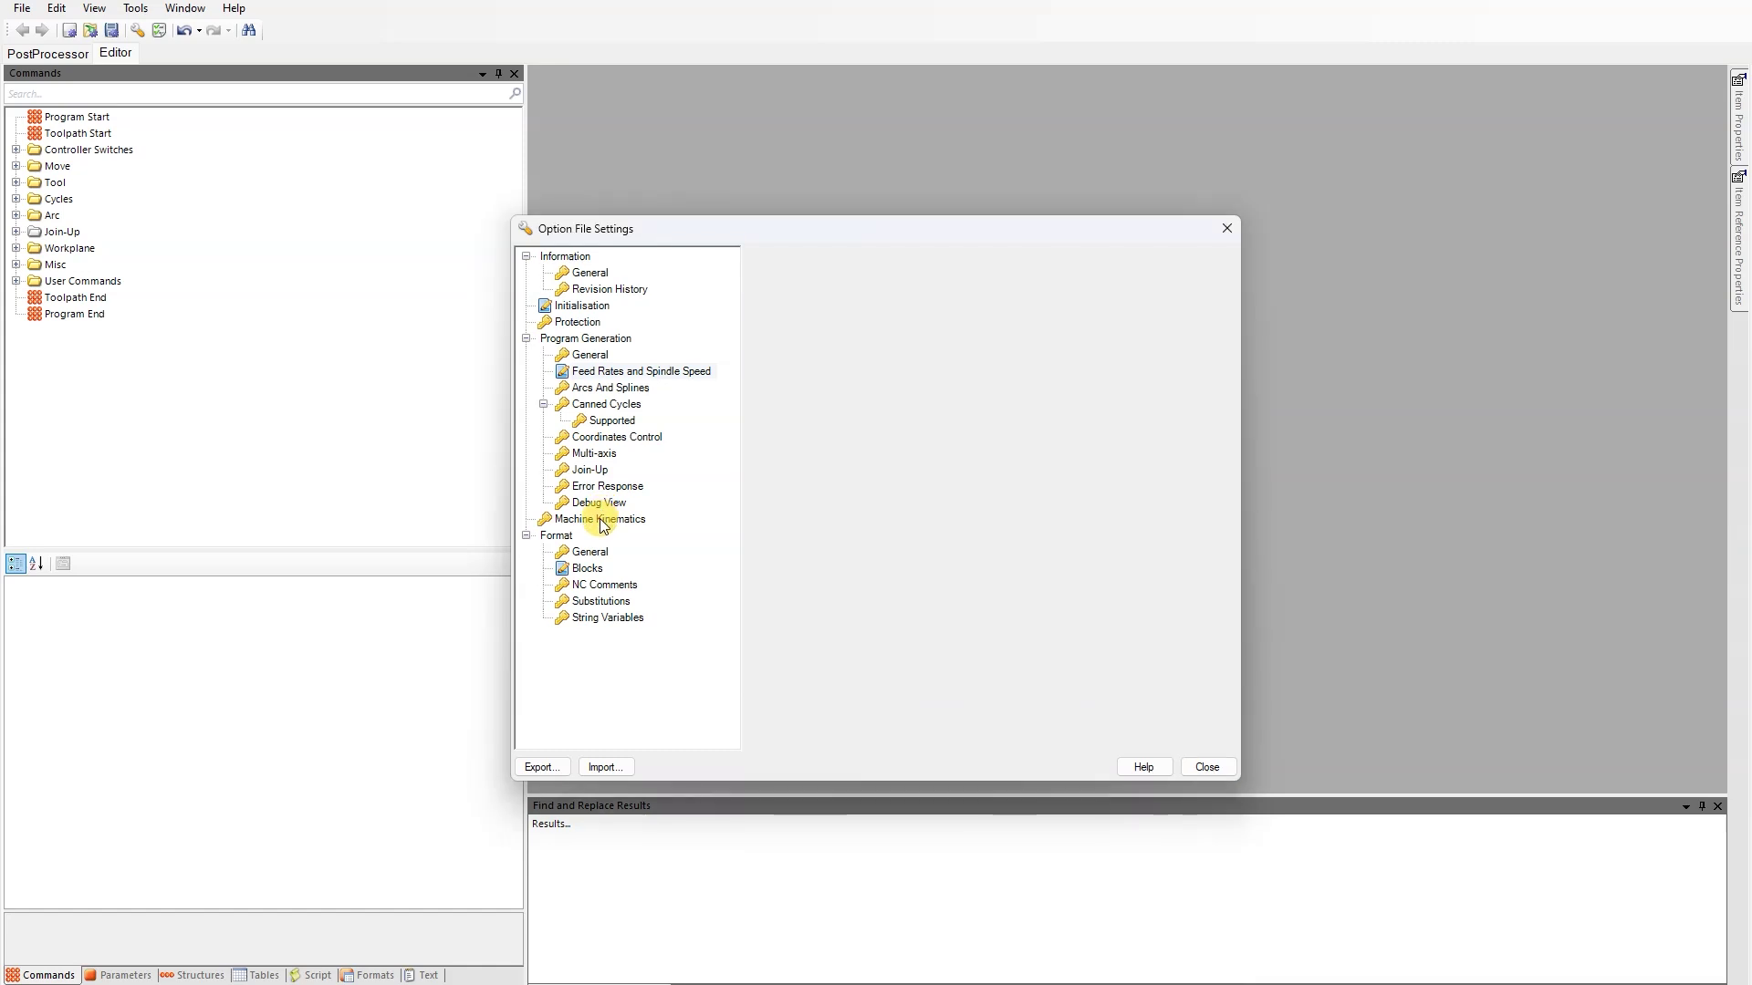
{"action": "left_click", "coordinate": [796, 310]}
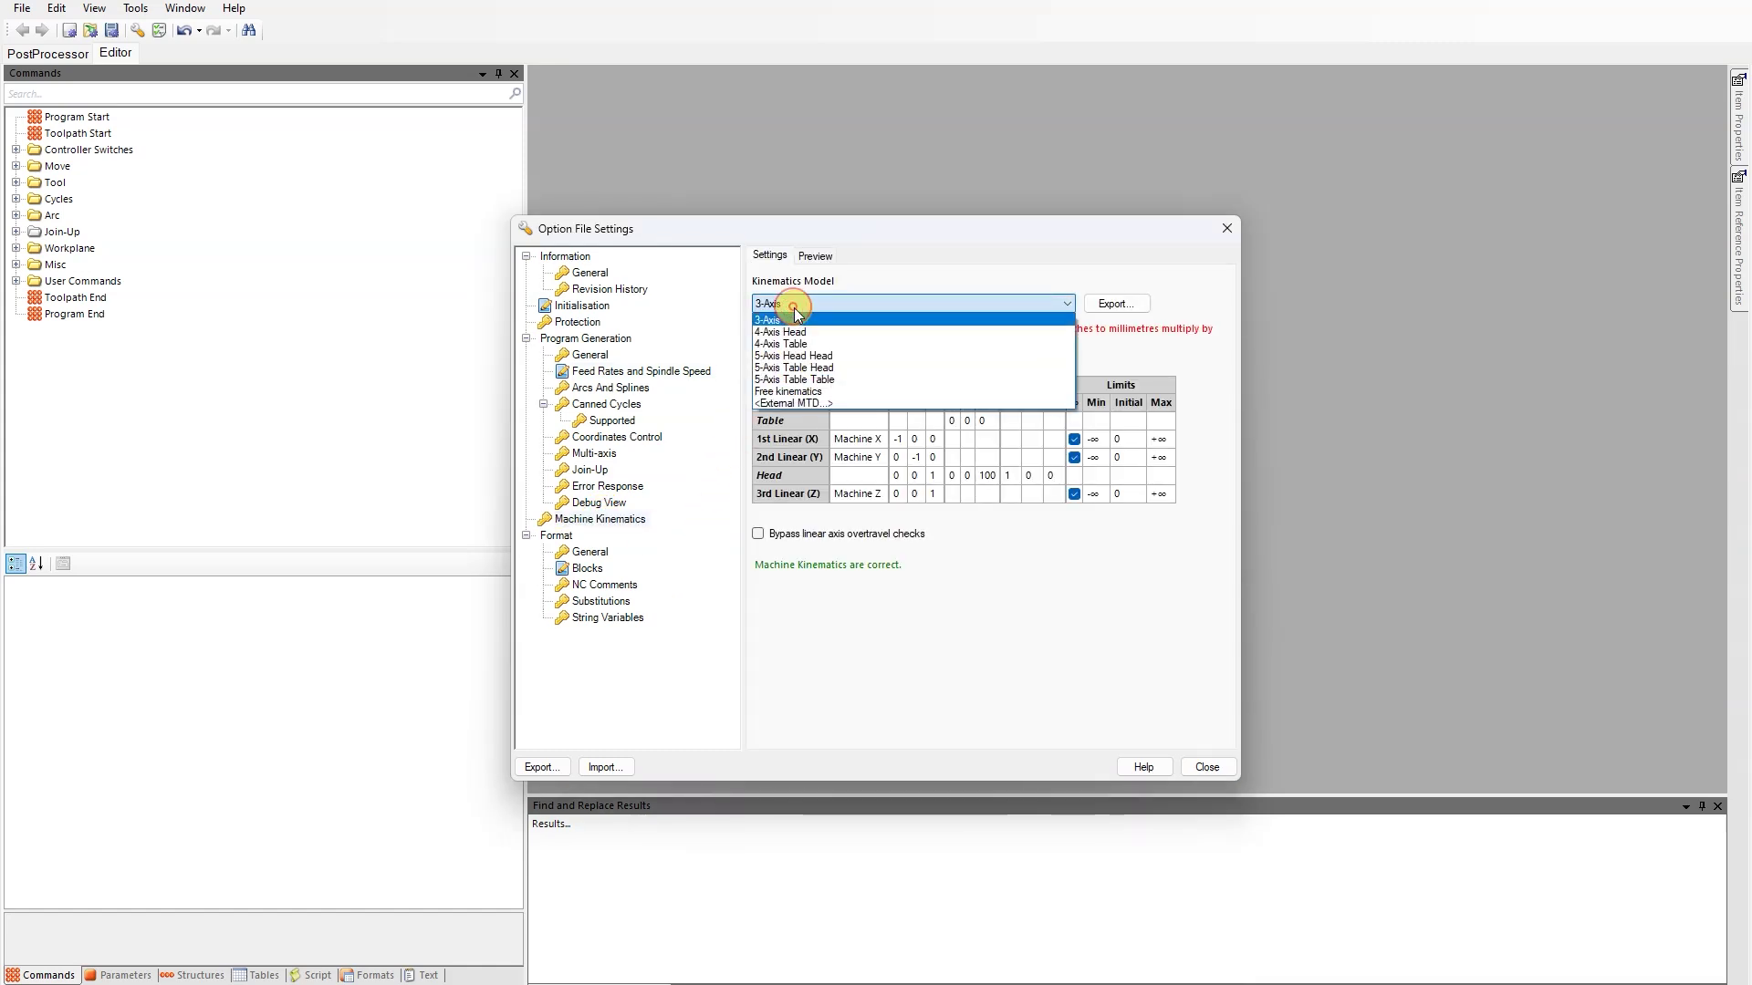
{"action": "left_click", "coordinate": [787, 344]}
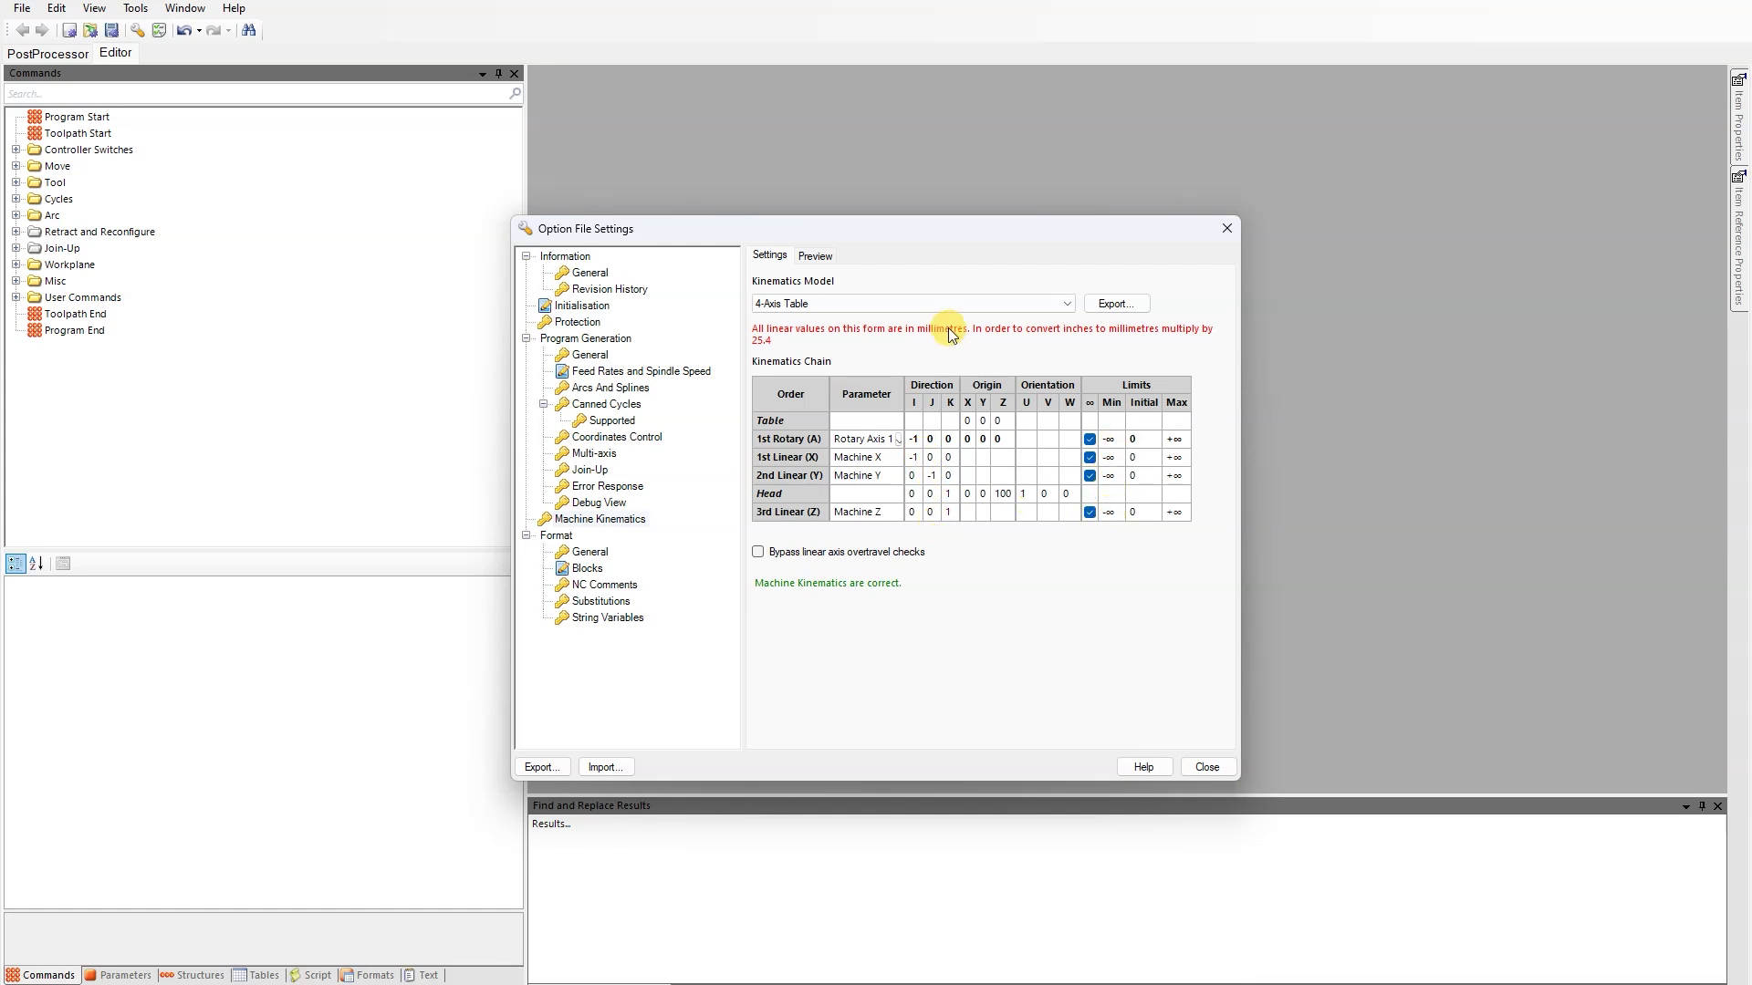
{"action": "left_click", "coordinate": [813, 255]}
{"action": "left_click_drag", "start_coordinate": [864, 445], "coordinate": [785, 380]}
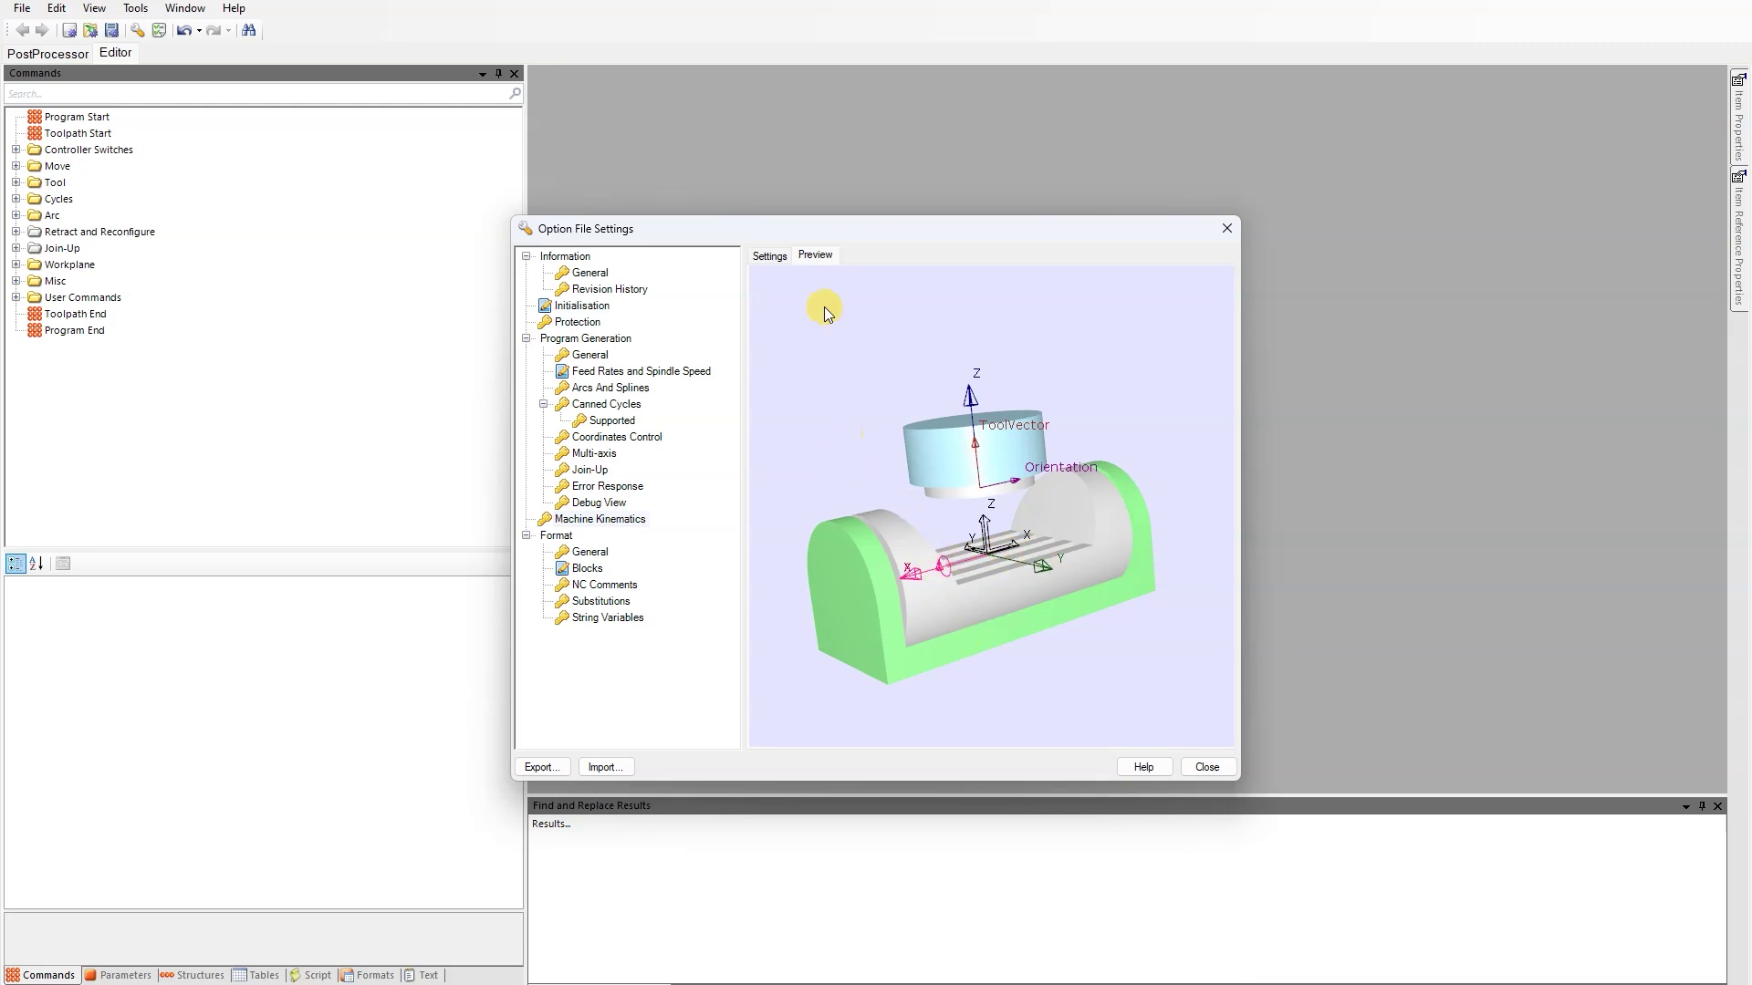
{"action": "left_click", "coordinate": [769, 255]}
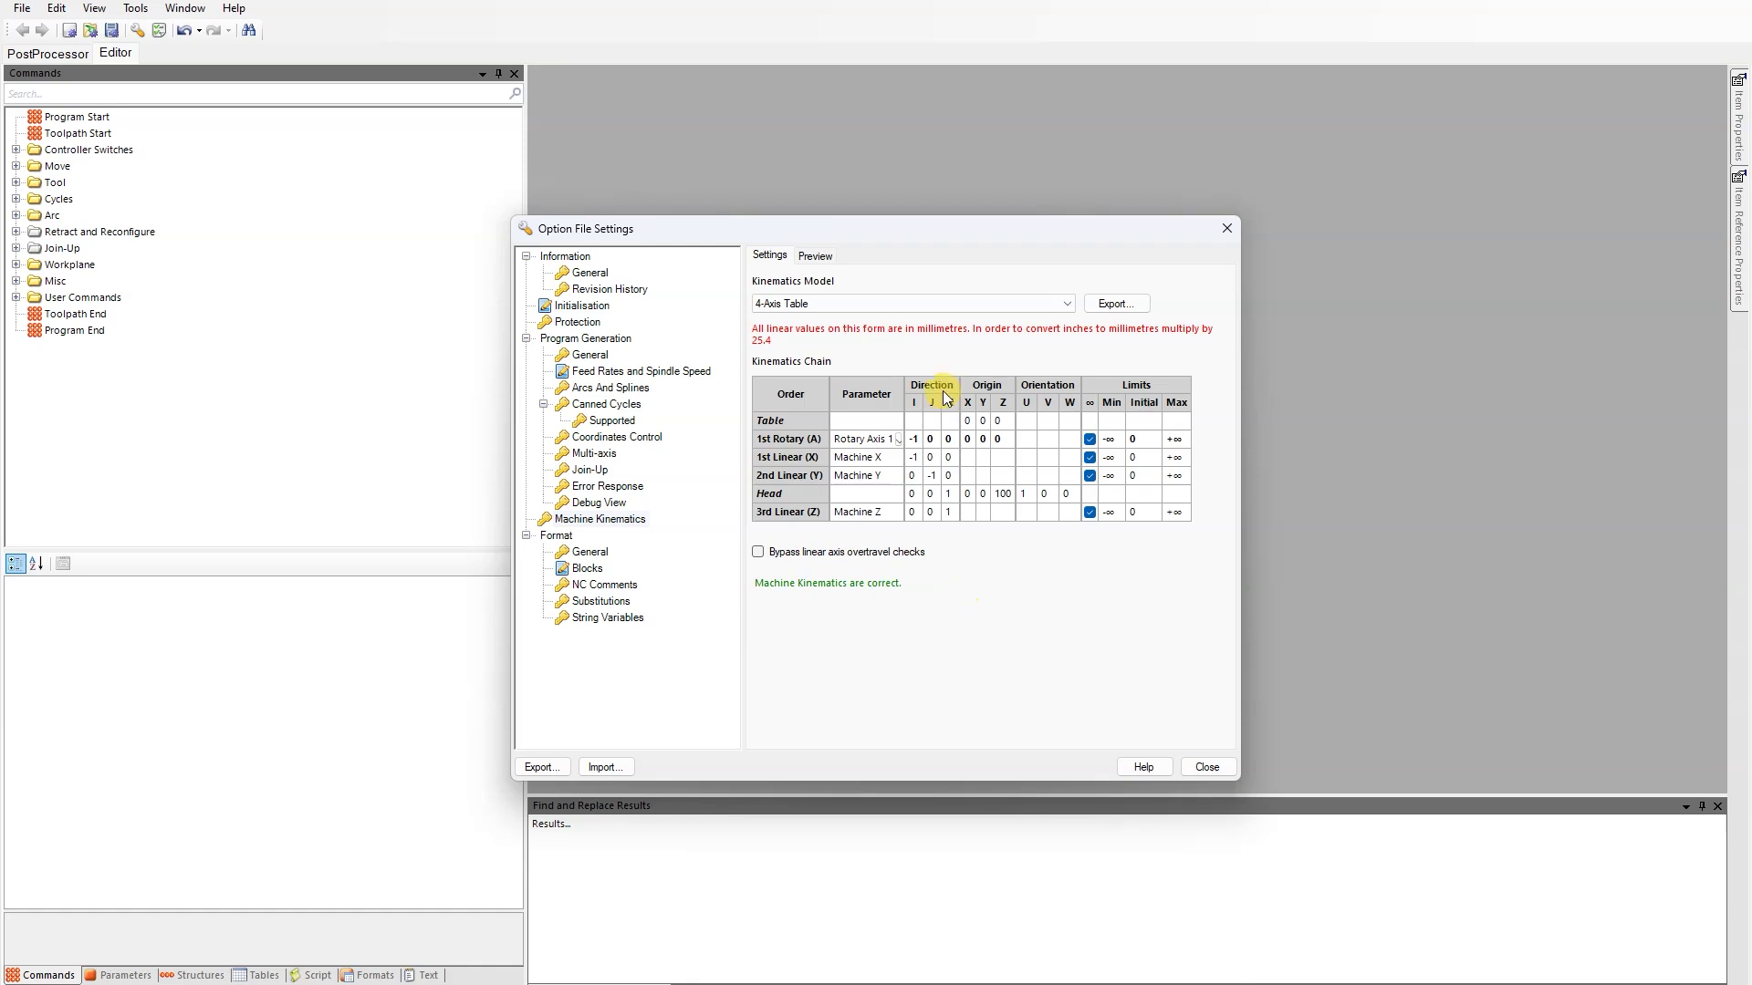
Set Use Advanced Inverse Time to Yes in the feed rate and spindle speed settings
{"action": "left_click", "coordinate": [591, 341]}
{"action": "left_click", "coordinate": [591, 355]}
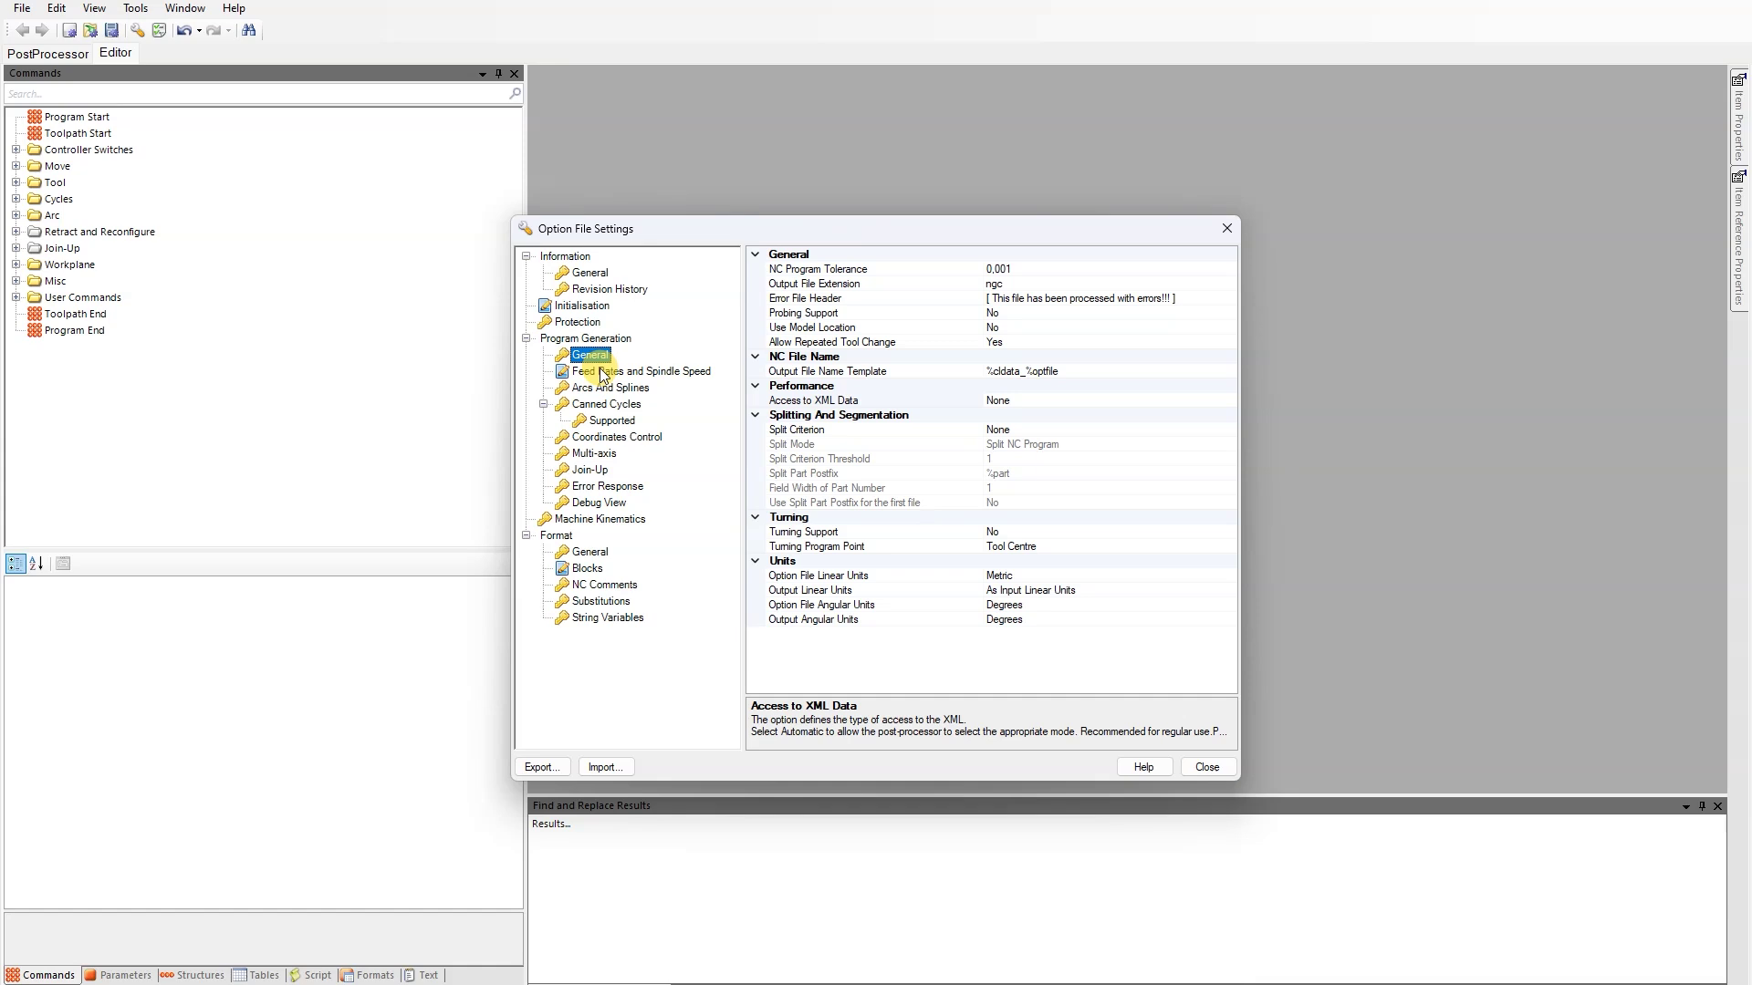
{"action": "left_click", "coordinate": [602, 372]}
{"action": "left_click", "coordinate": [1023, 312]}
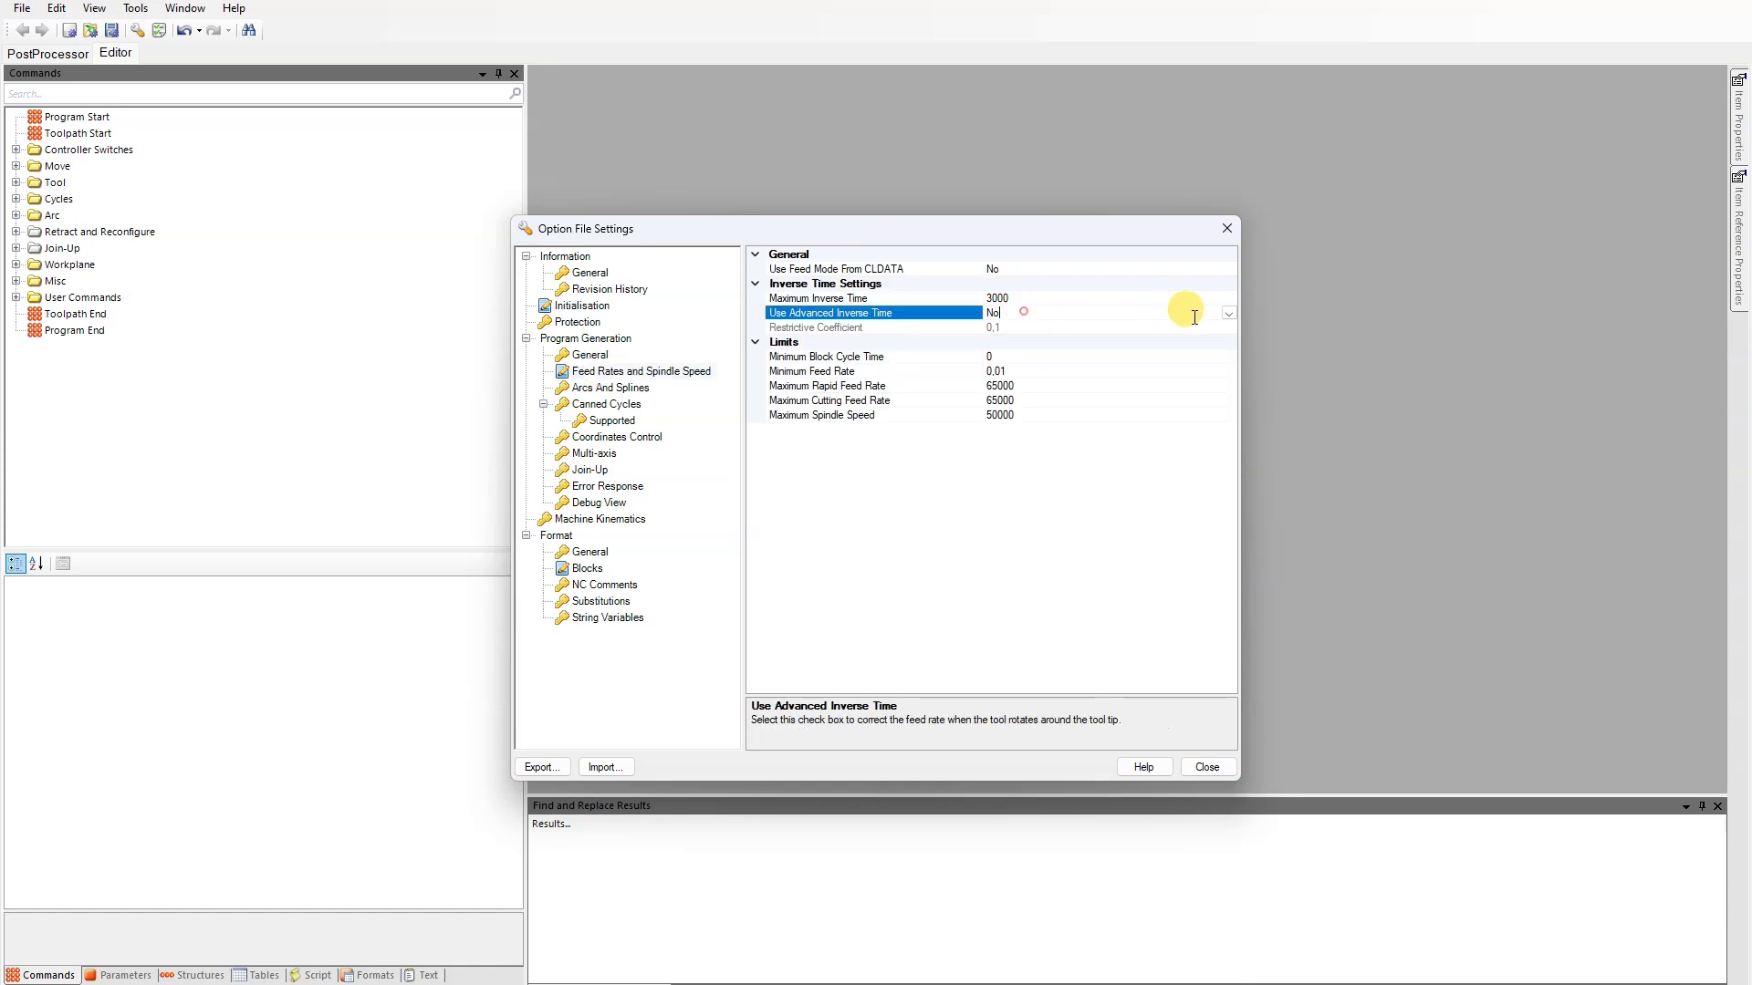
{"action": "left_click", "coordinate": [1228, 314]}
{"action": "left_click", "coordinate": [1057, 340]}
Limit the maximum cutting feed rate to 5000 and the maximum rapid feed rate to 8000
{"action": "left_click", "coordinate": [1008, 401]}
{"action": "left_click", "coordinate": [1011, 401]}
{"action": "type", "text": "500"}
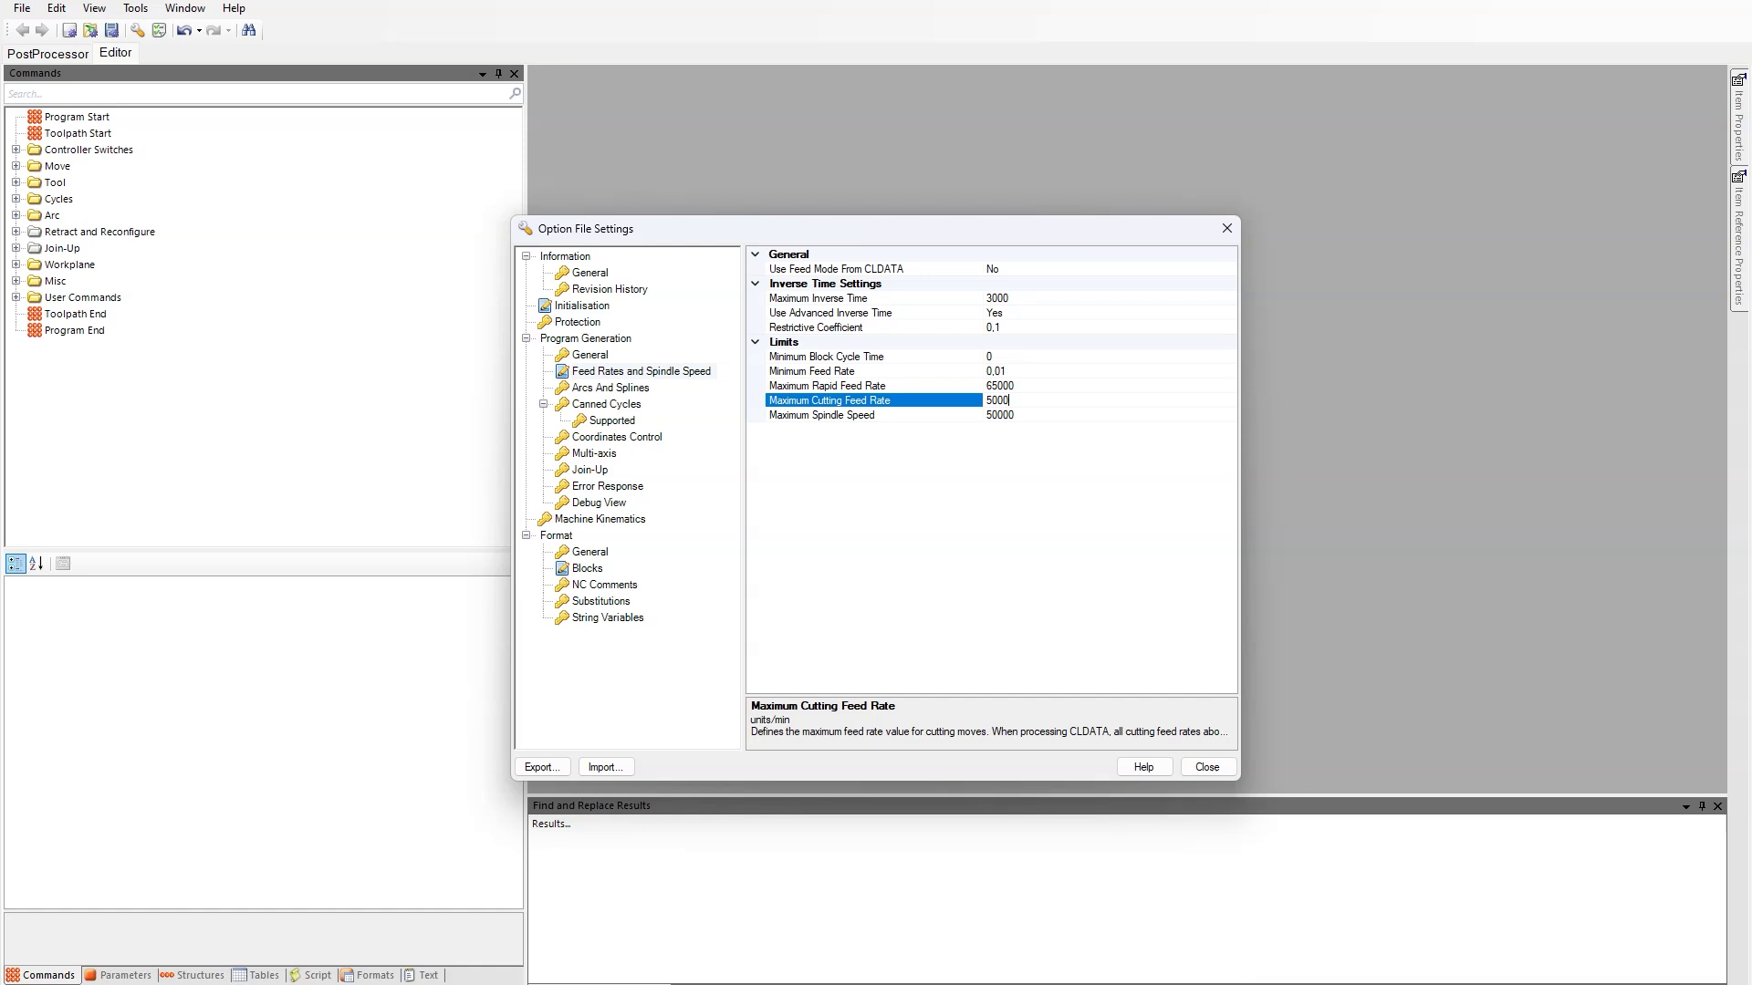
{"action": "left_click", "coordinate": [1015, 384]}
{"action": "left_click", "coordinate": [1016, 384]}
{"action": "type", "text": "8"}
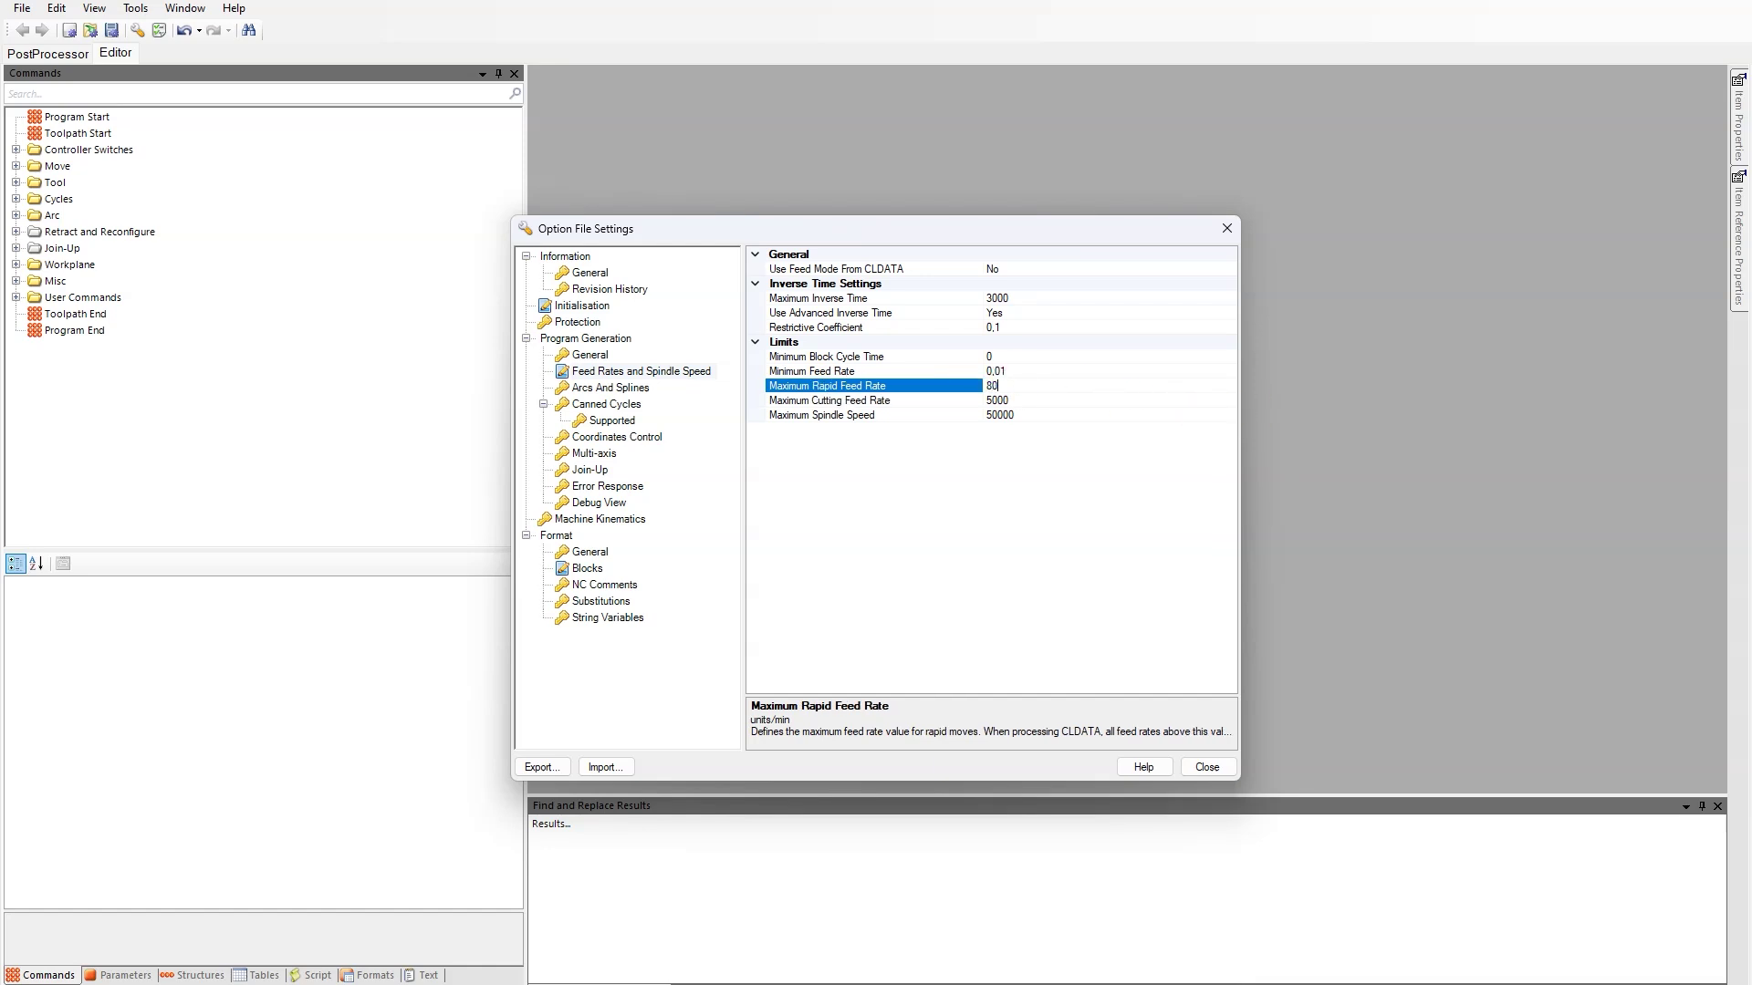
Limit the maximum spindle speed to 8500
{"action": "left_click", "coordinate": [990, 415]}
{"action": "left_click", "coordinate": [994, 417]}
{"action": "type", "text": "8500"}
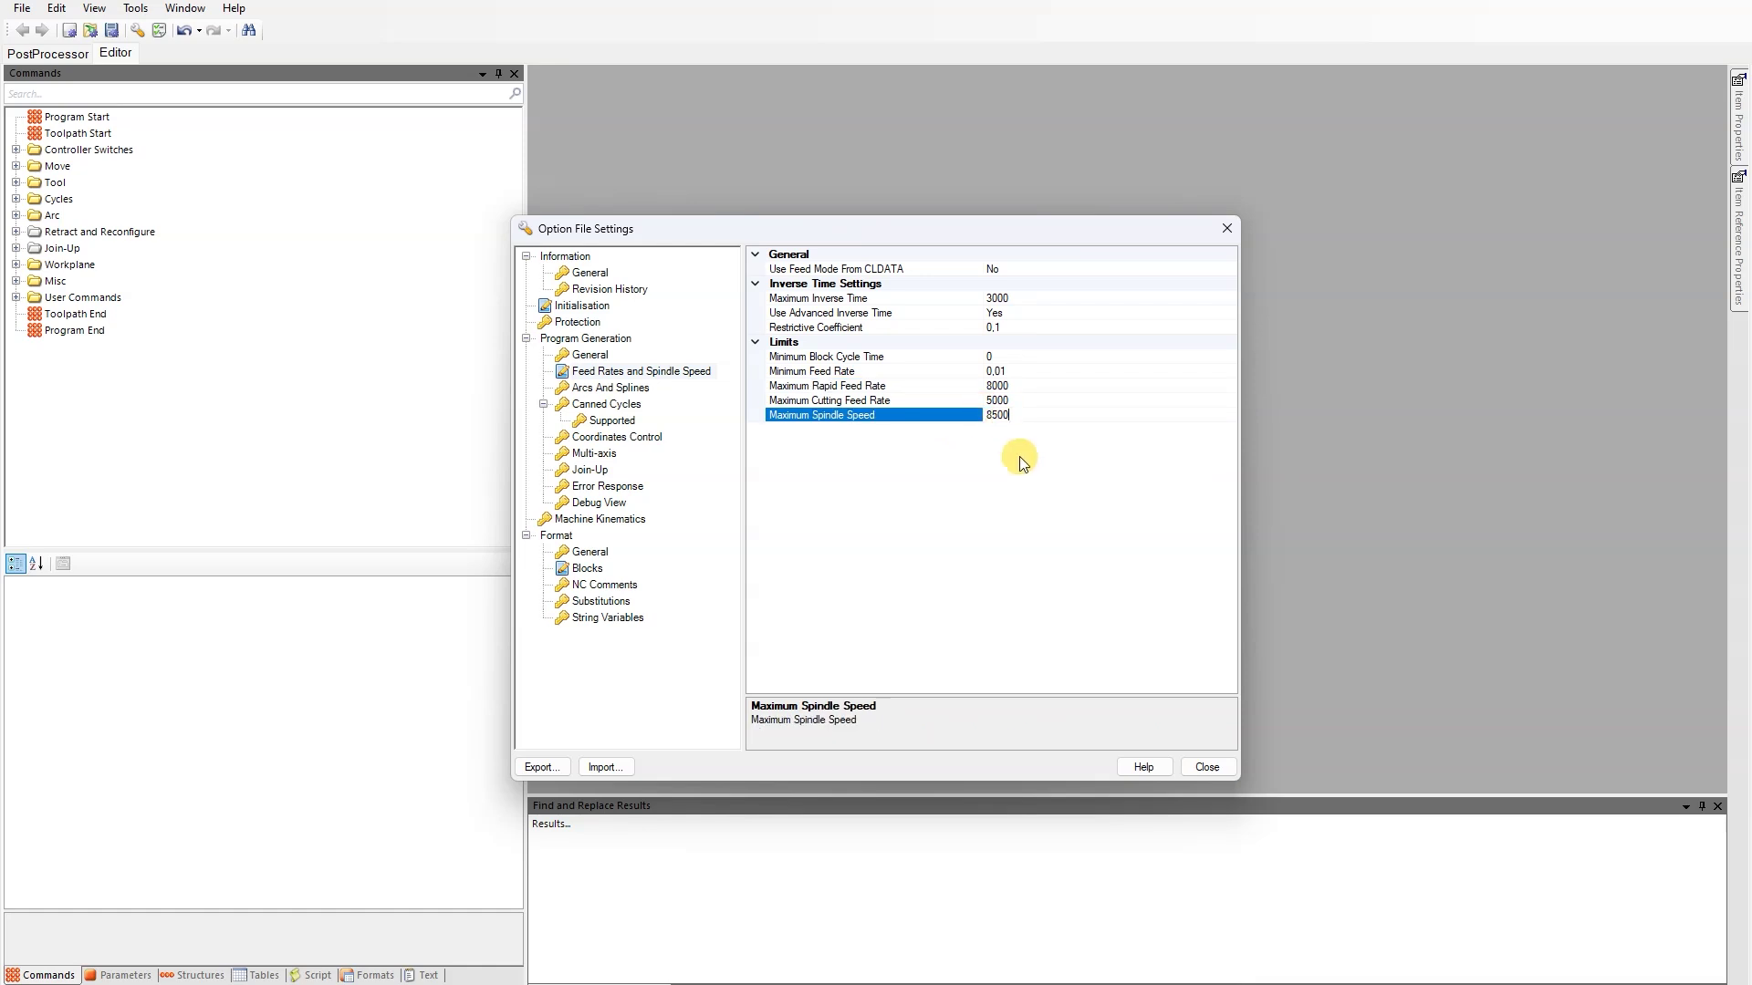
Set multiaxis arc support to the XY plane in the Arcs and Splines settings
{"action": "left_click", "coordinate": [600, 386]}
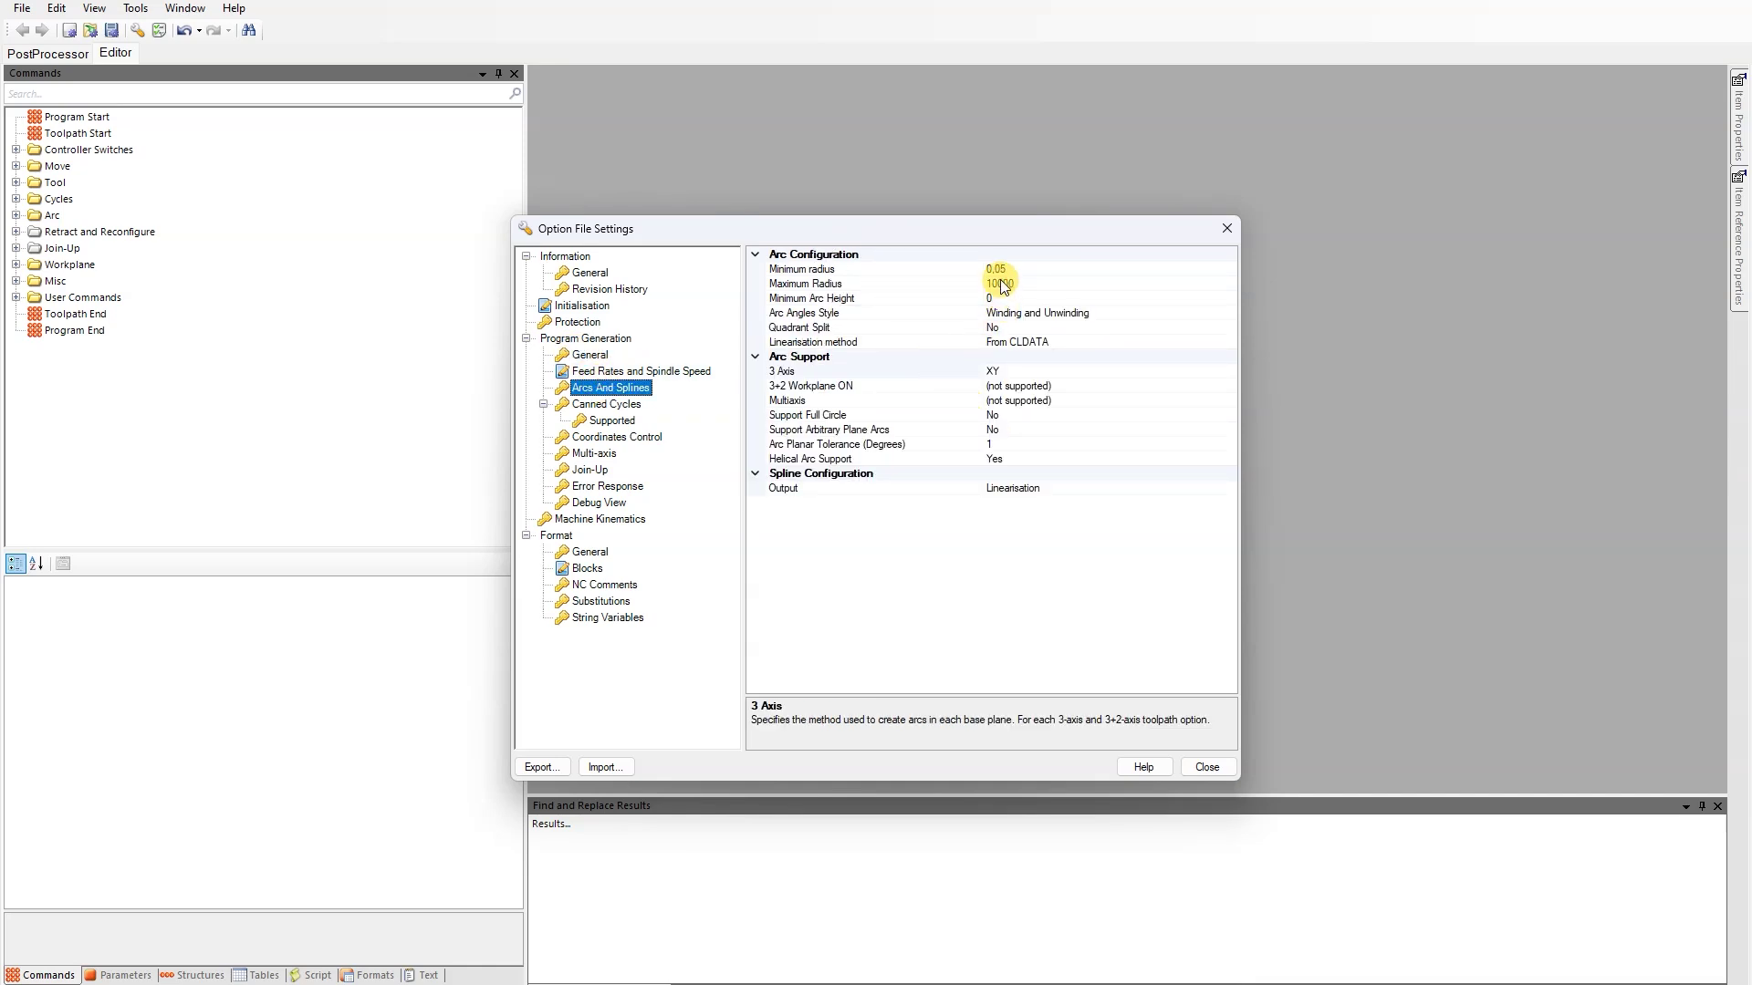
{"action": "left_click", "coordinate": [1009, 399]}
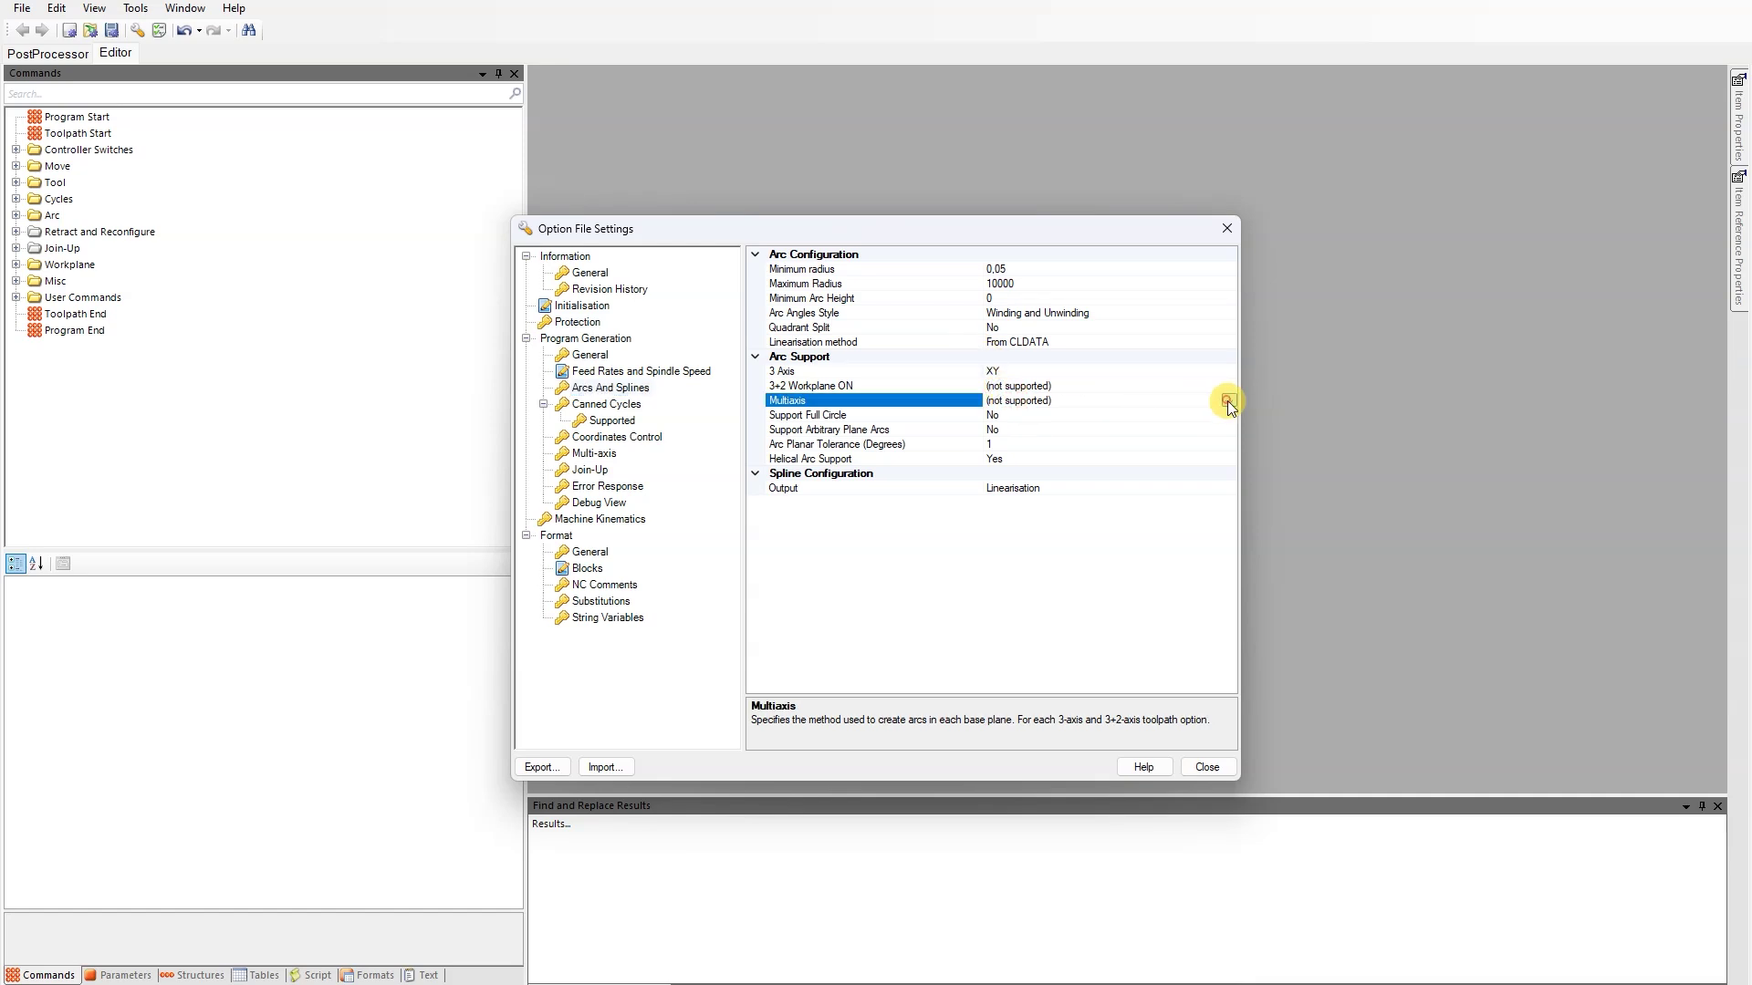
{"action": "left_click", "coordinate": [1226, 401]}
{"action": "left_click", "coordinate": [1019, 424]}
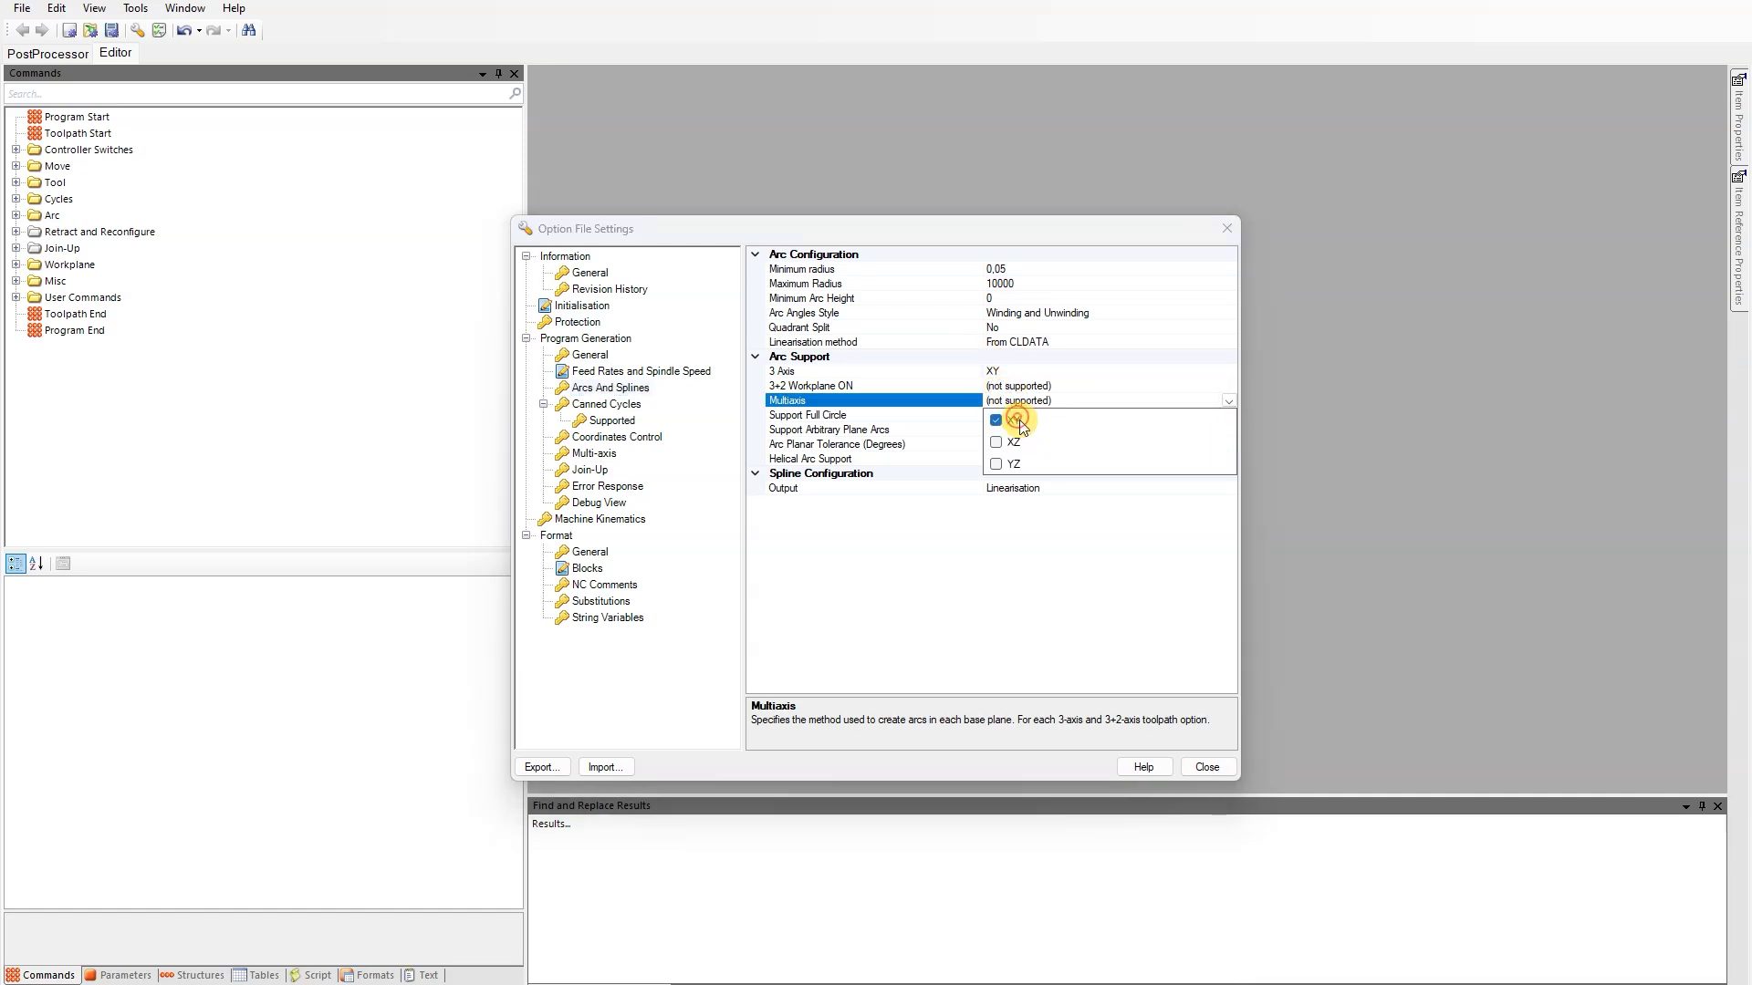
{"action": "left_click", "coordinate": [1006, 534]}
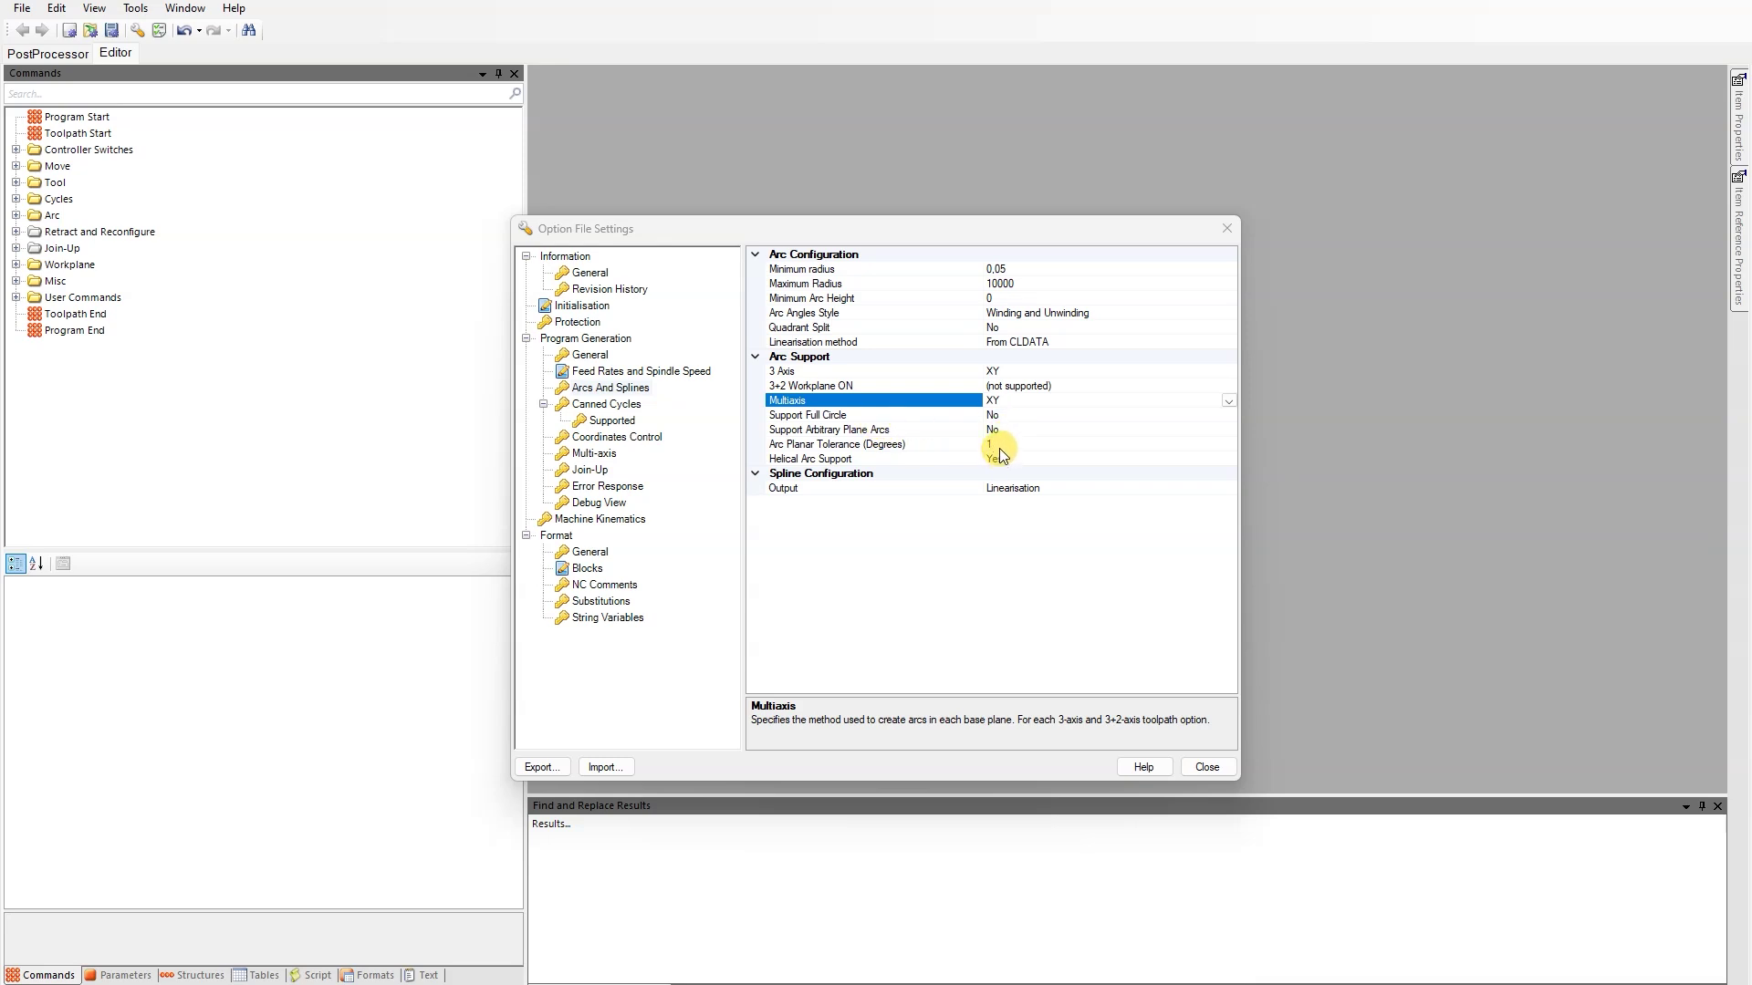
Set the arc linearisation method to Calculation
{"action": "left_click", "coordinate": [1005, 345]}
{"action": "left_click", "coordinate": [1225, 343]}
{"action": "left_click", "coordinate": [1047, 372]}
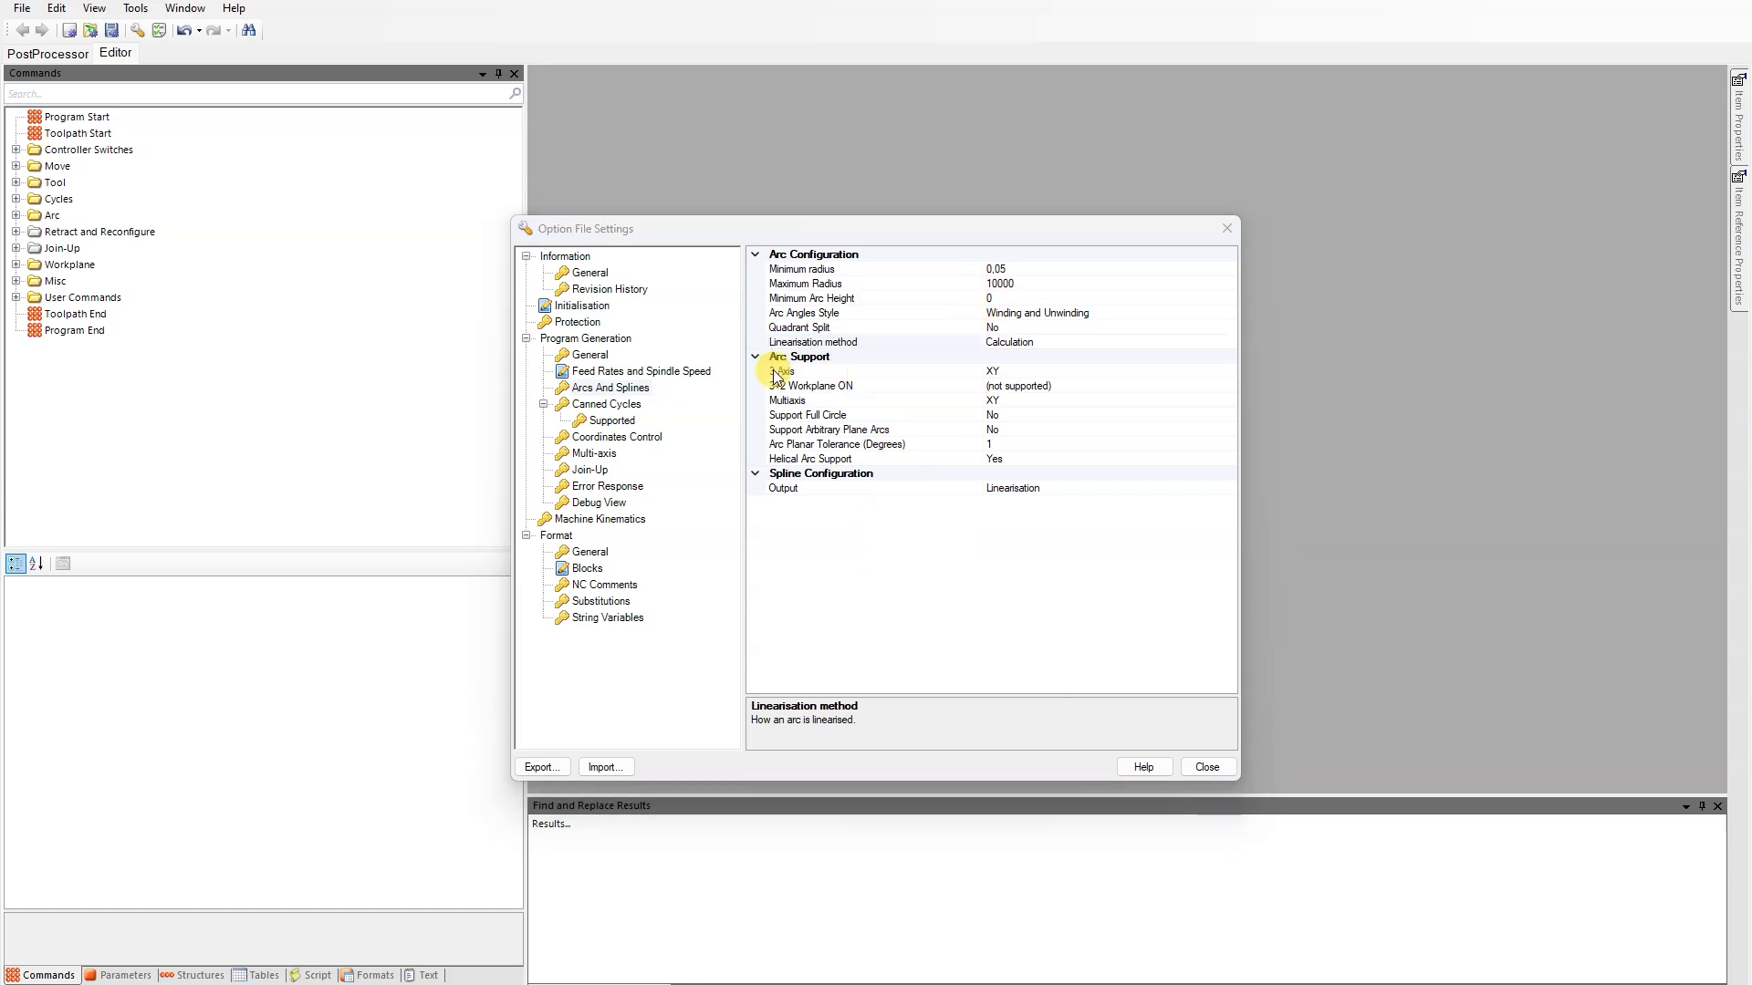
Remove Single Peck and Tapping from the supported canned drilling cycles, keeping Rigid Tapping enabled
{"action": "left_click", "coordinate": [620, 406]}
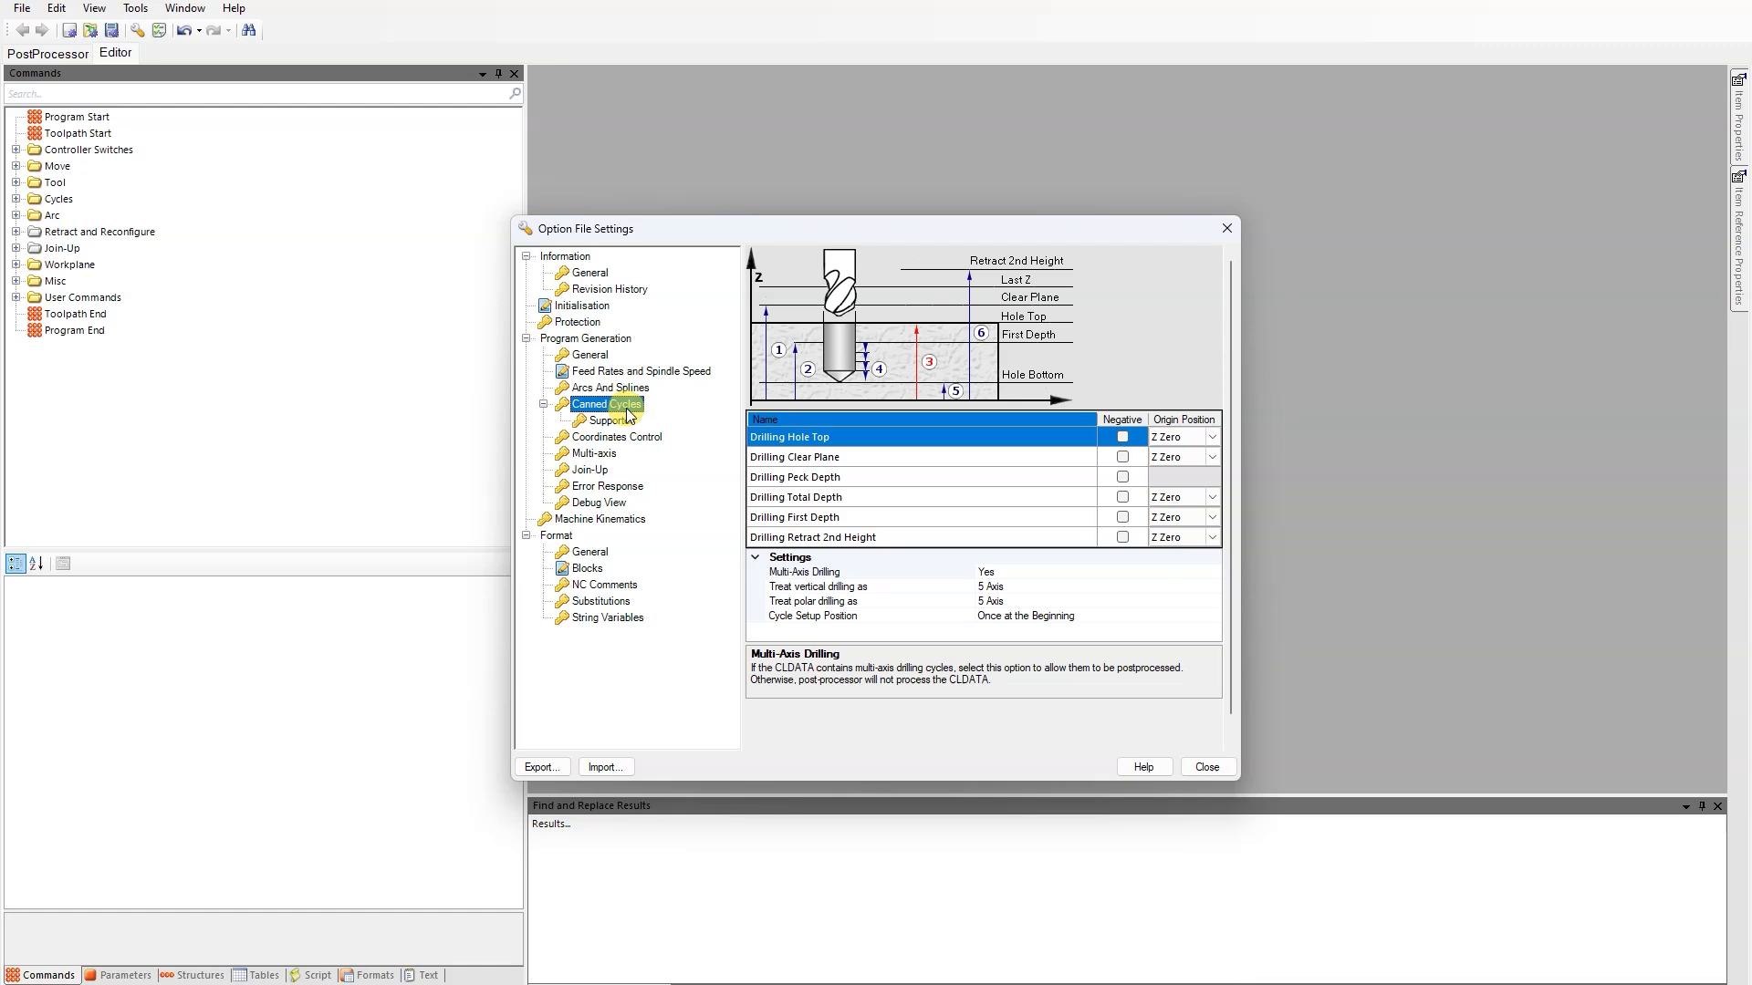
{"action": "left_click", "coordinate": [622, 420]}
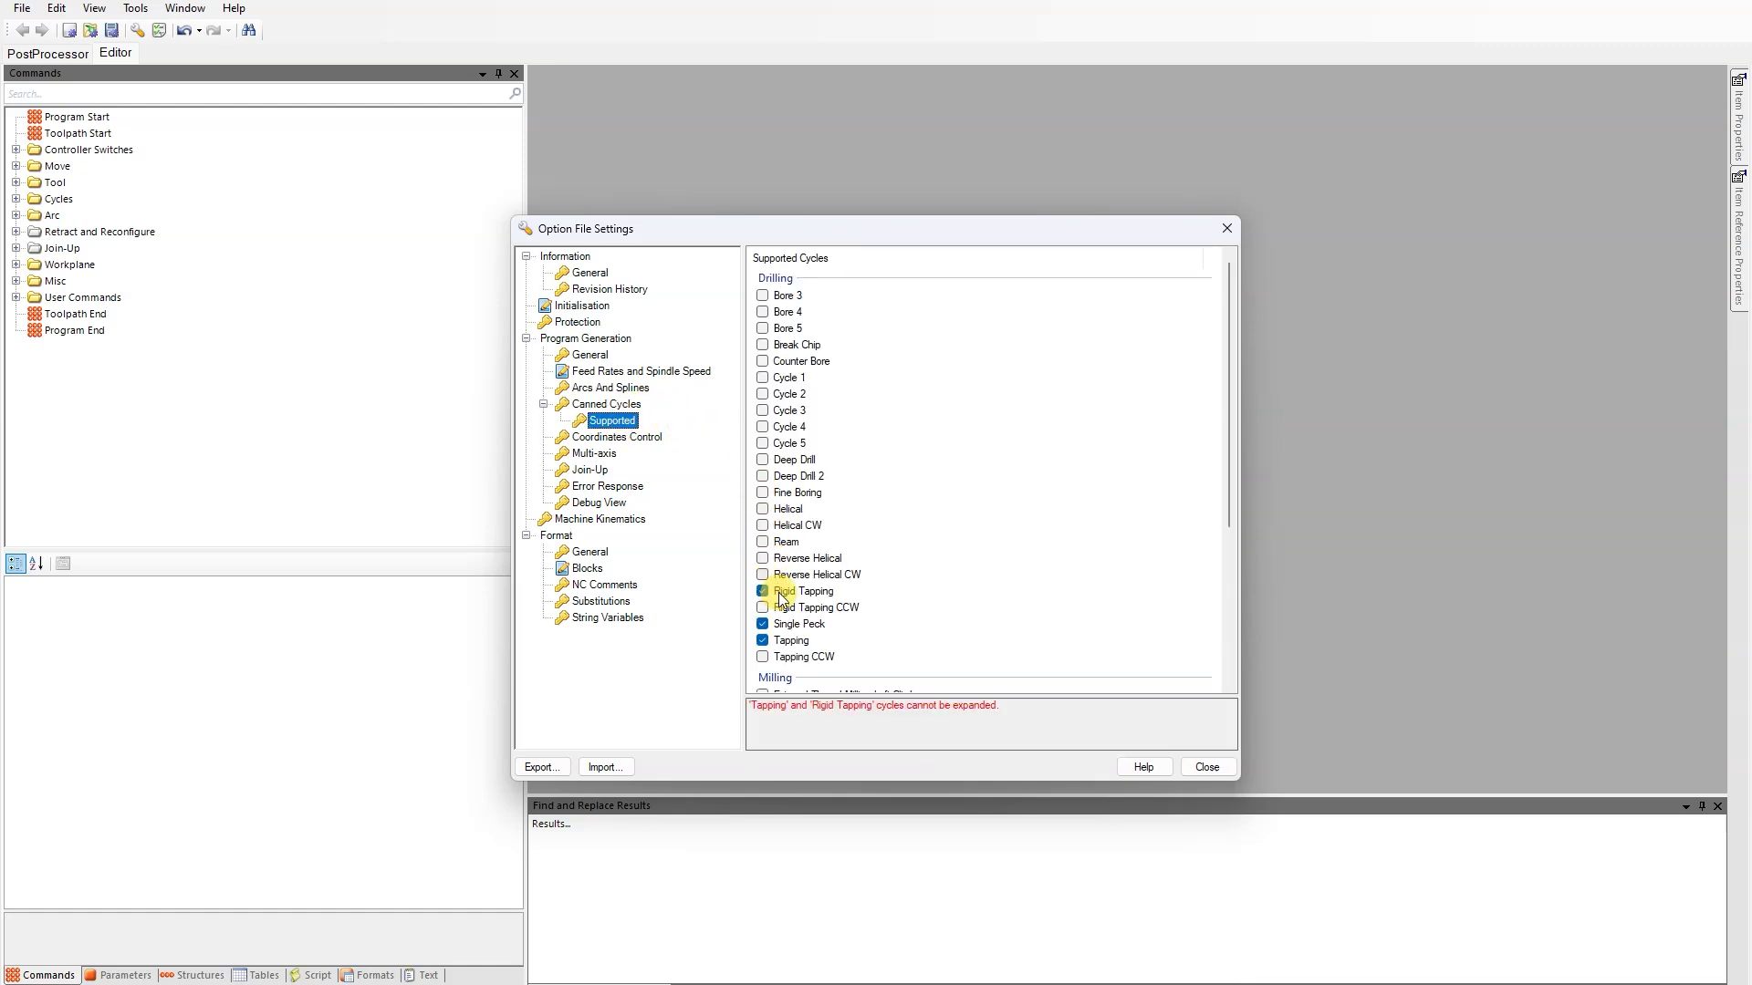
{"action": "left_click", "coordinate": [763, 624]}
{"action": "left_click", "coordinate": [763, 641]}
{"action": "scroll", "coordinate": [935, 628], "scroll_direction": "down", "scroll_amount": 5}
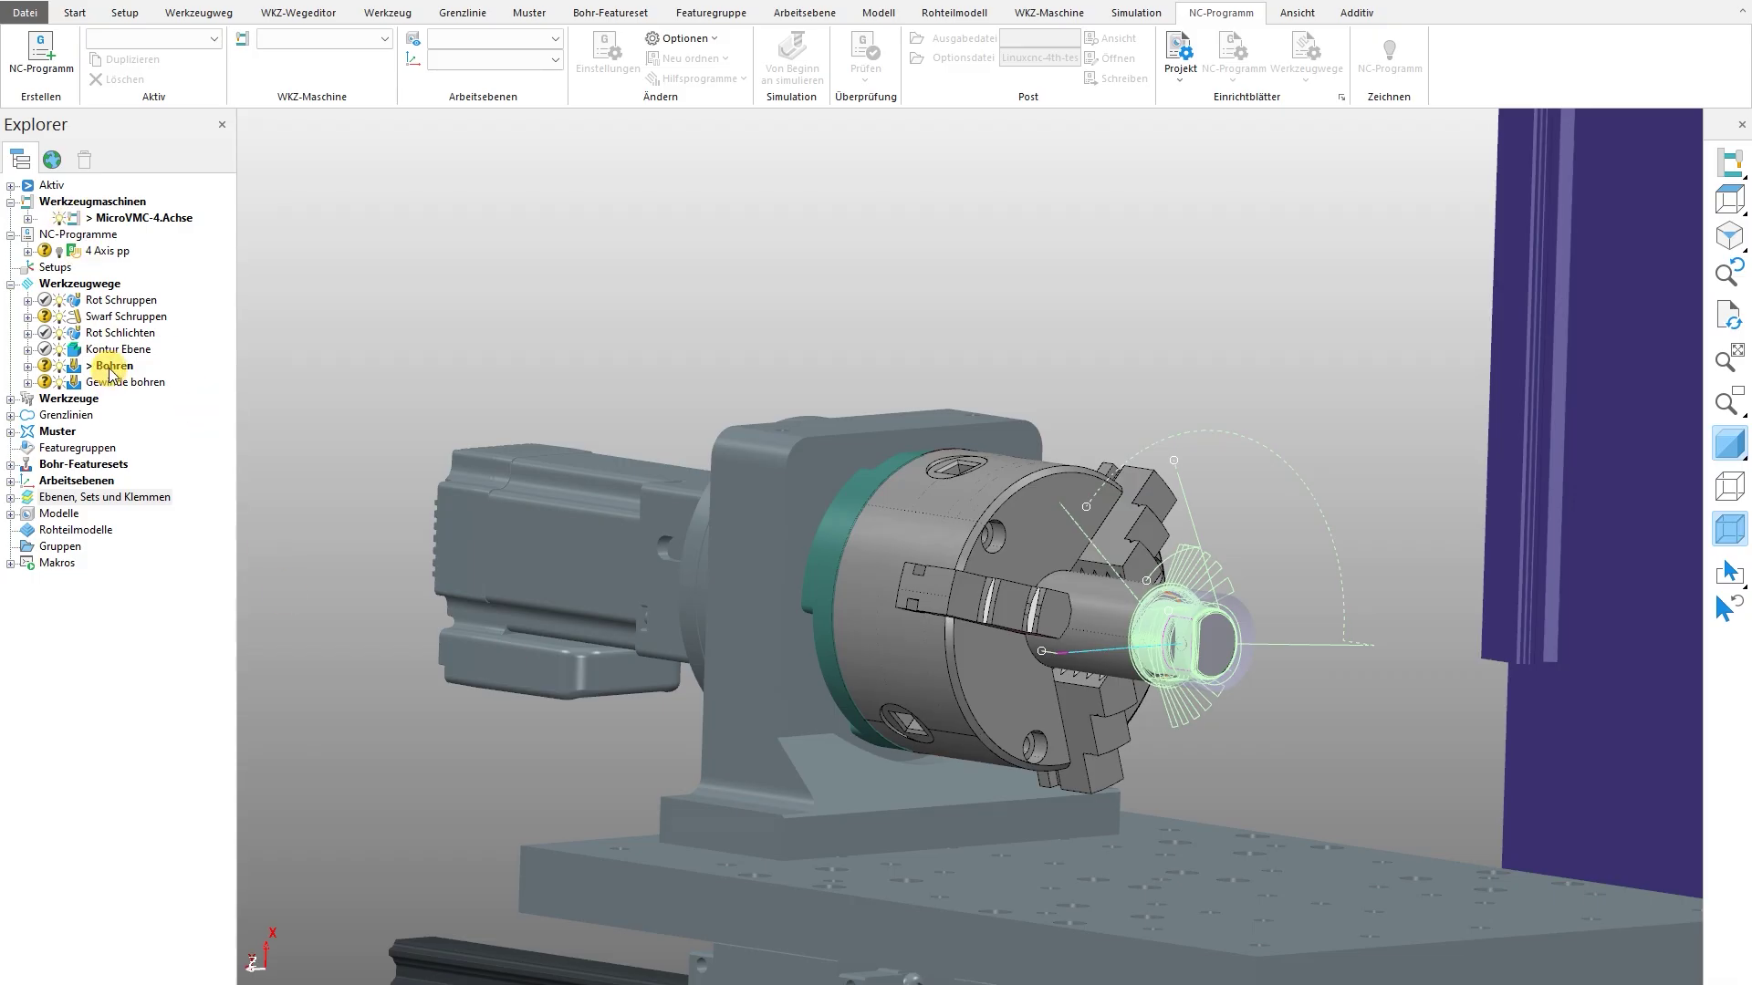
Switch to PowerMill and check the cycle type and drilling cycle output option of the Bohren toolpath
{"action": "right_click", "coordinate": [110, 367]}
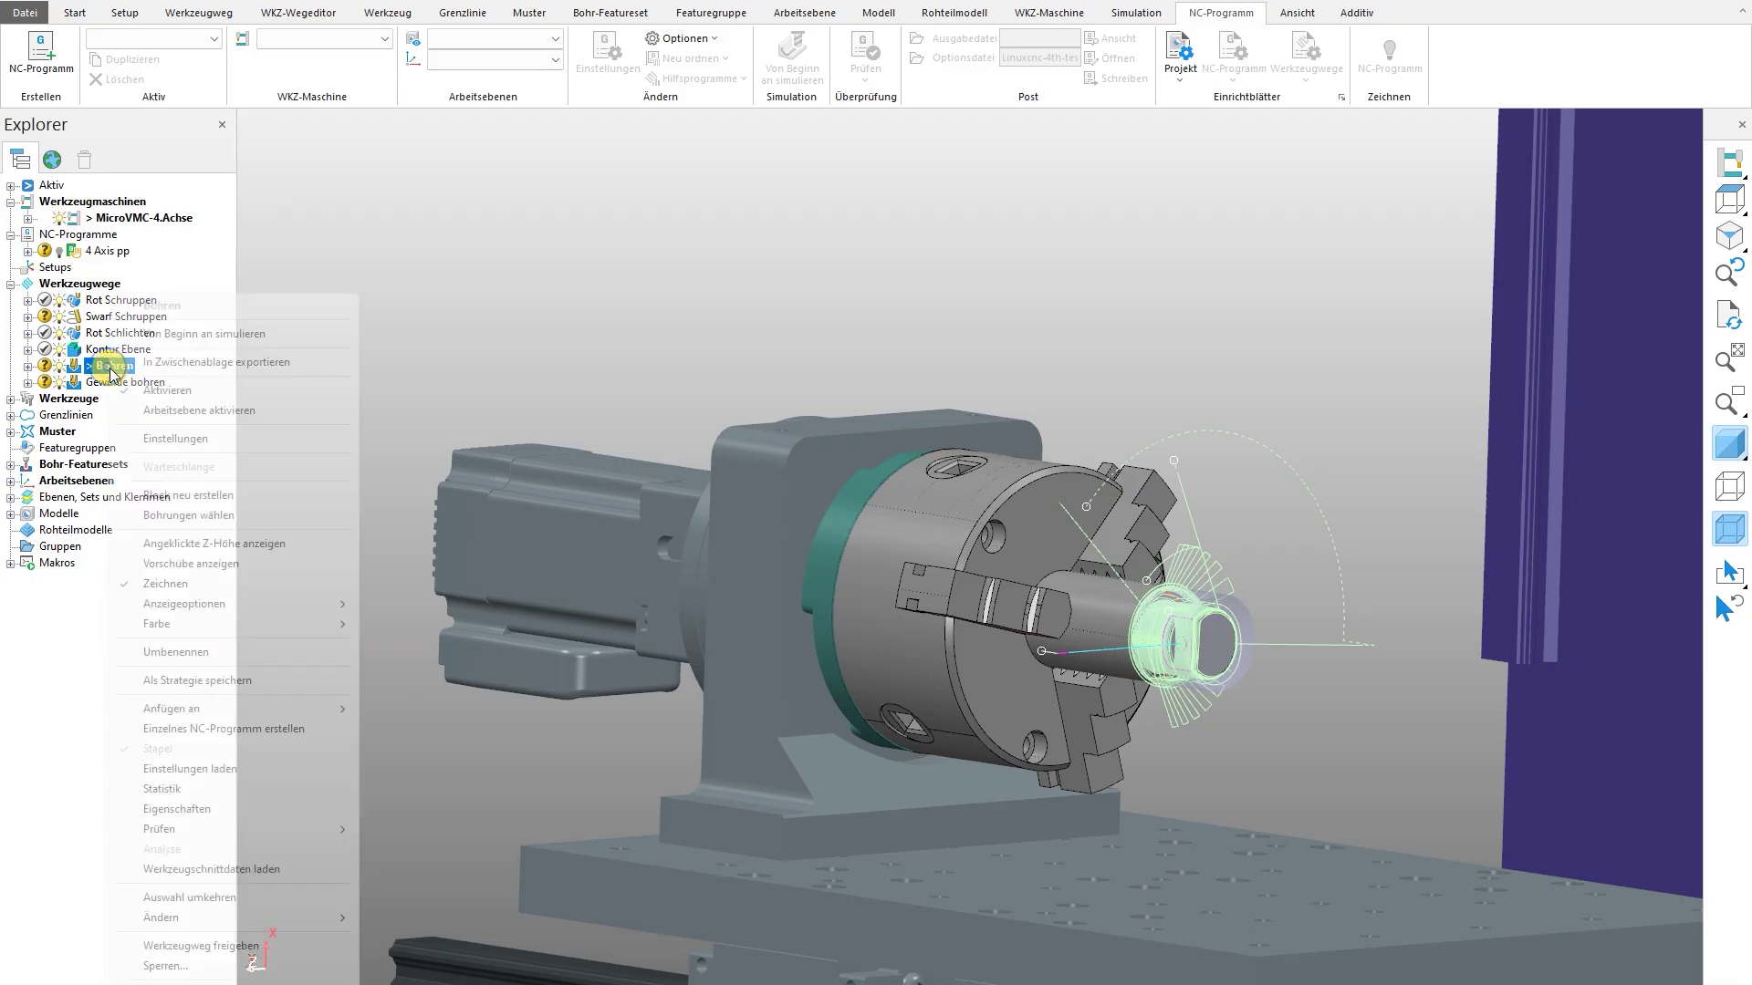
{"action": "left_click", "coordinate": [239, 438]}
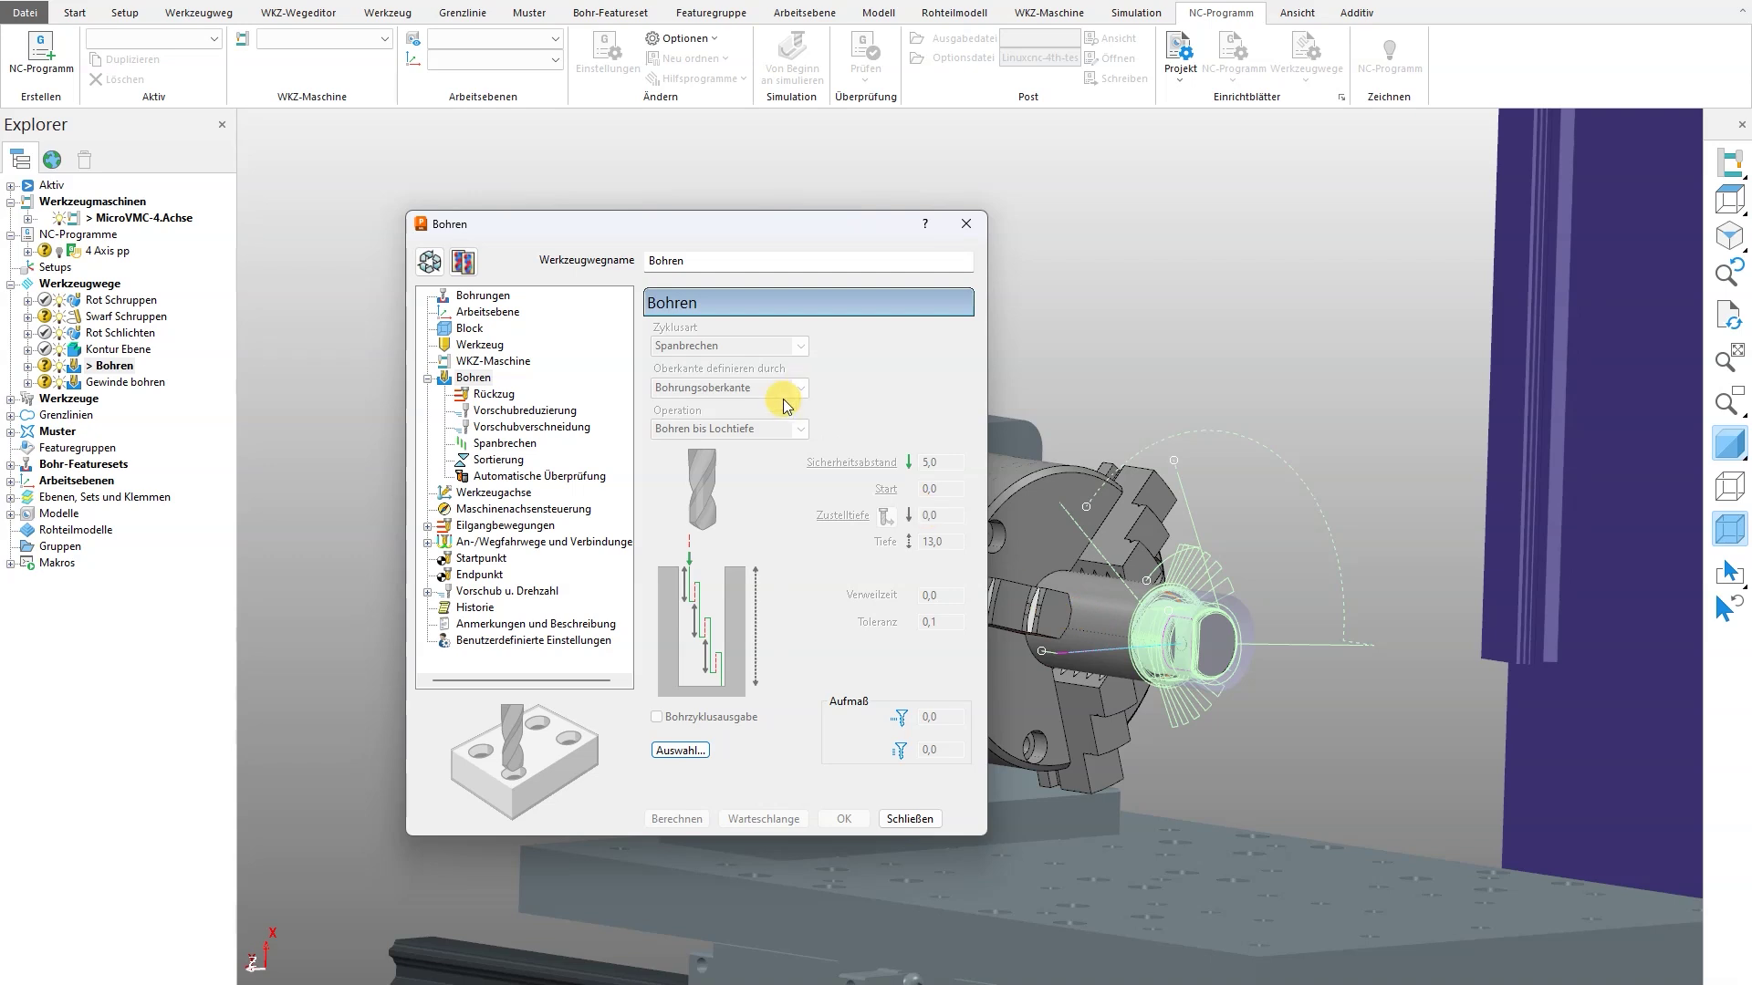
{"action": "left_click", "coordinate": [429, 261]}
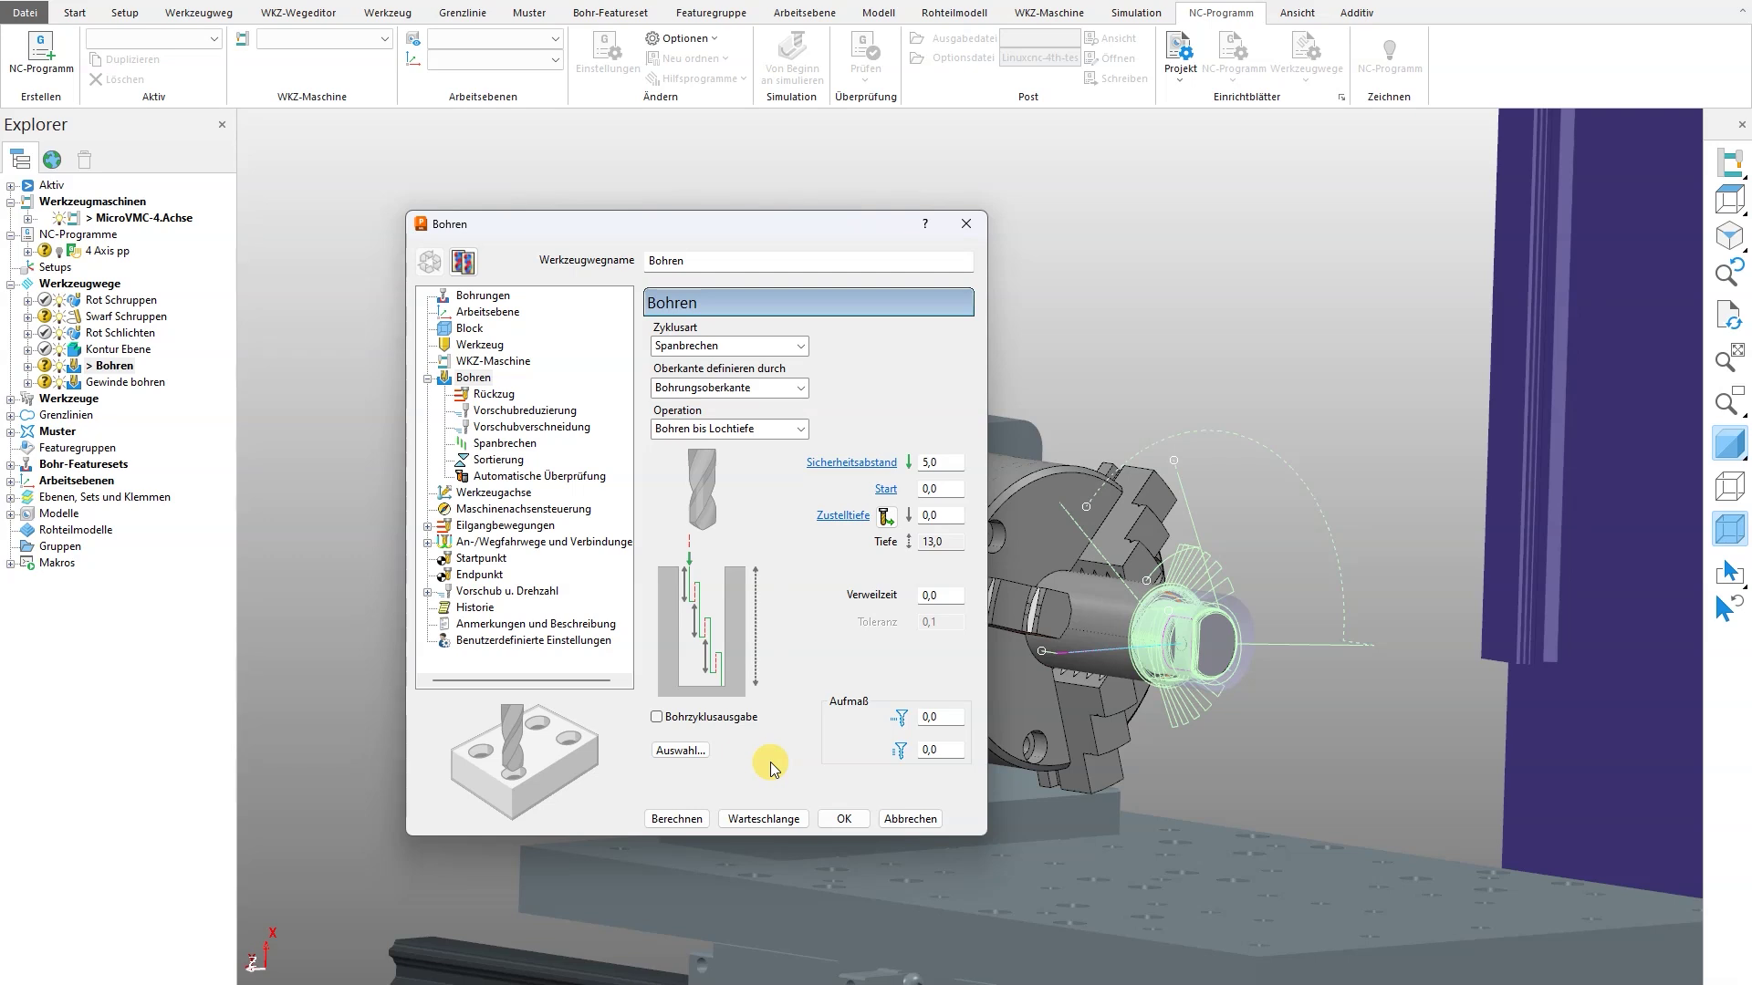
{"action": "left_click", "coordinate": [842, 820]}
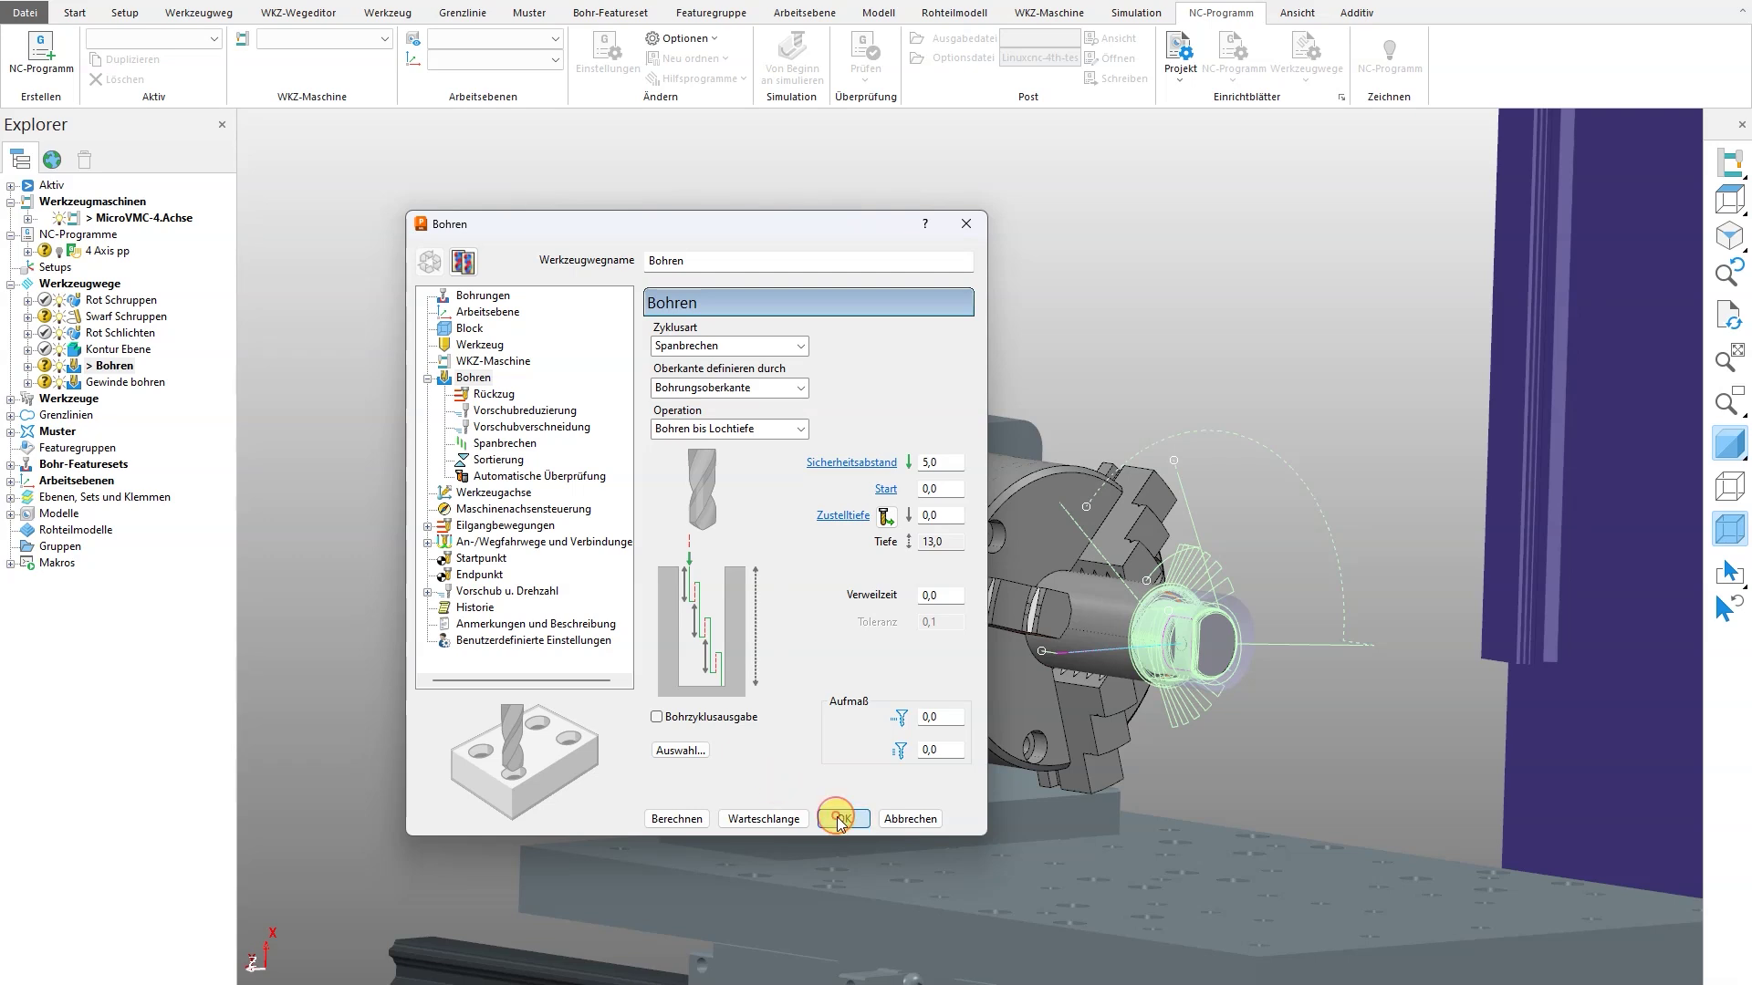
Check the tapping cycle type and drilling cycle output option of the Gewinde bohren toolpath
{"action": "left_click", "coordinate": [108, 383]}
{"action": "right_click", "coordinate": [108, 390]}
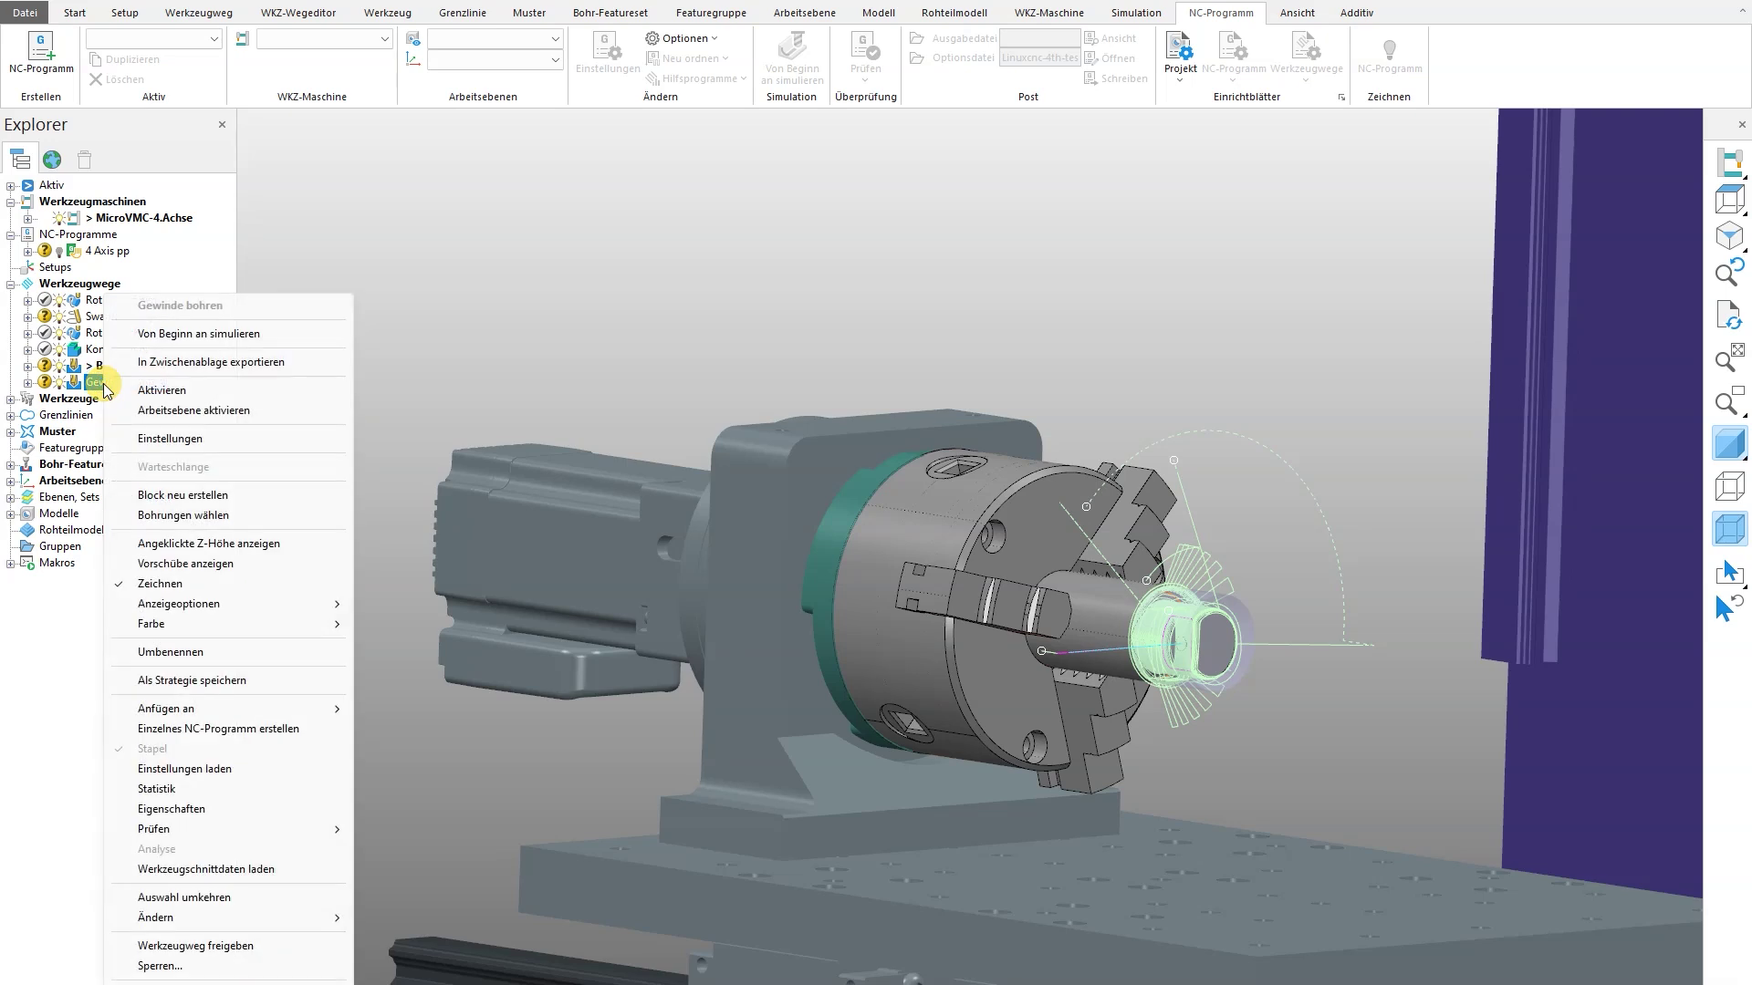
{"action": "left_click", "coordinate": [144, 438]}
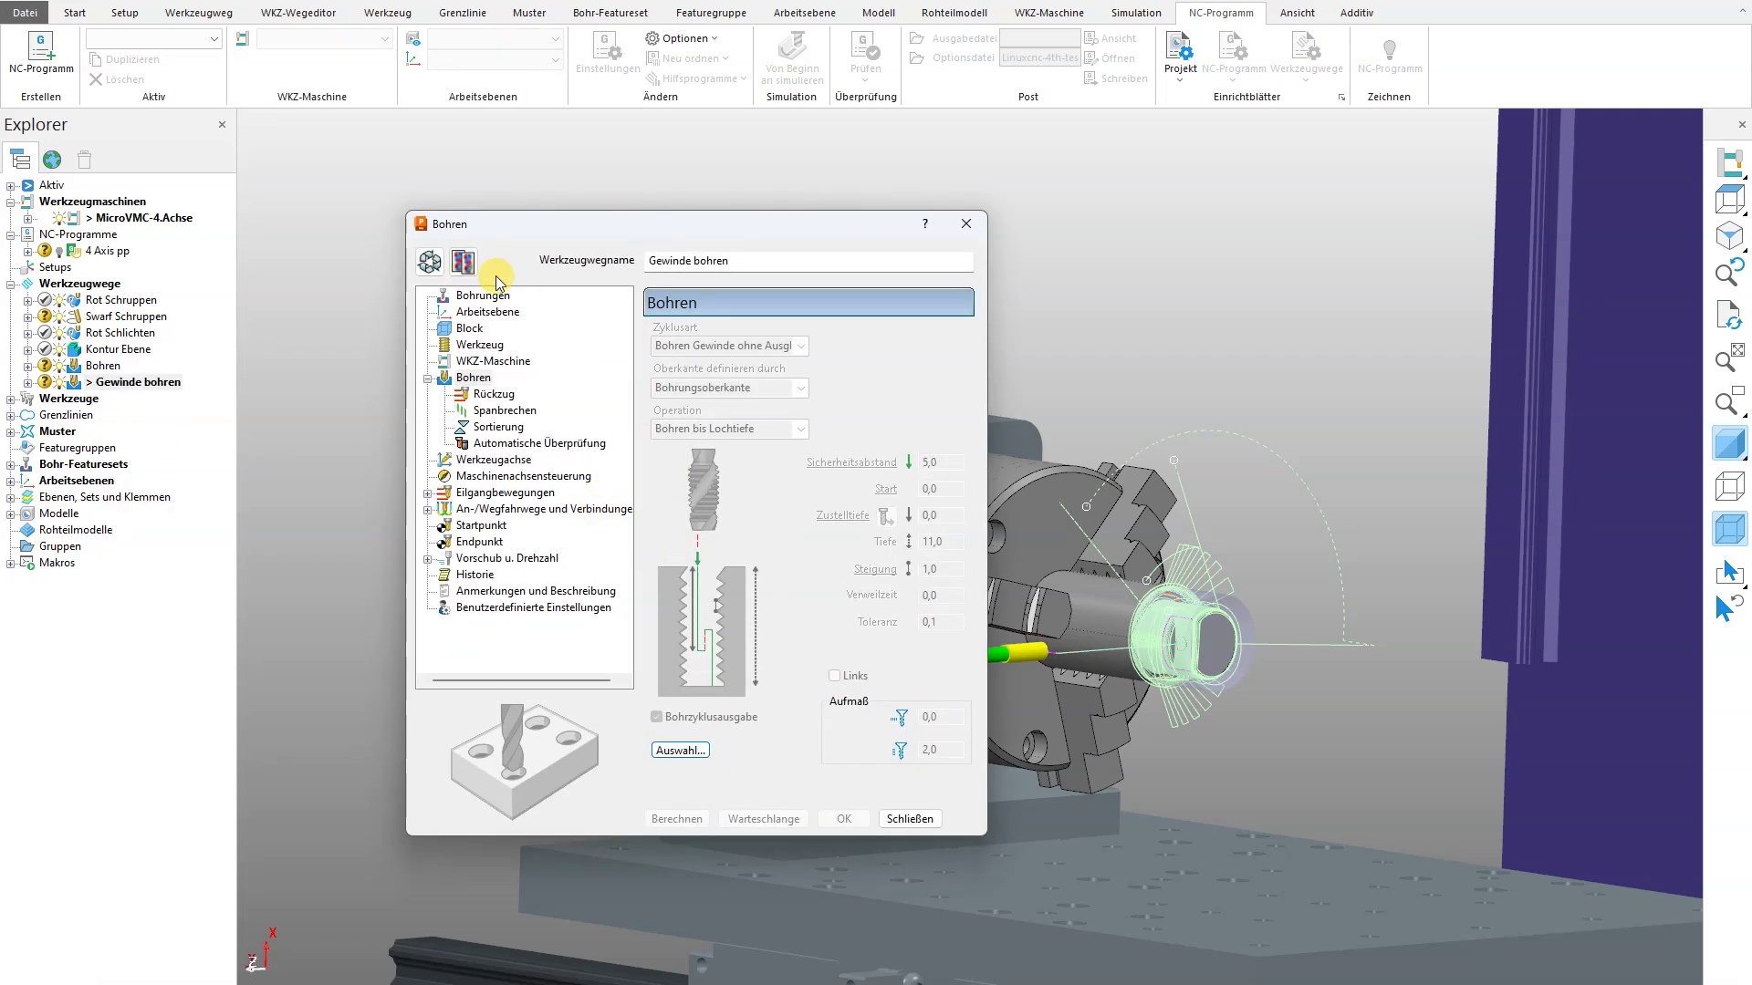
{"action": "left_click", "coordinate": [429, 262]}
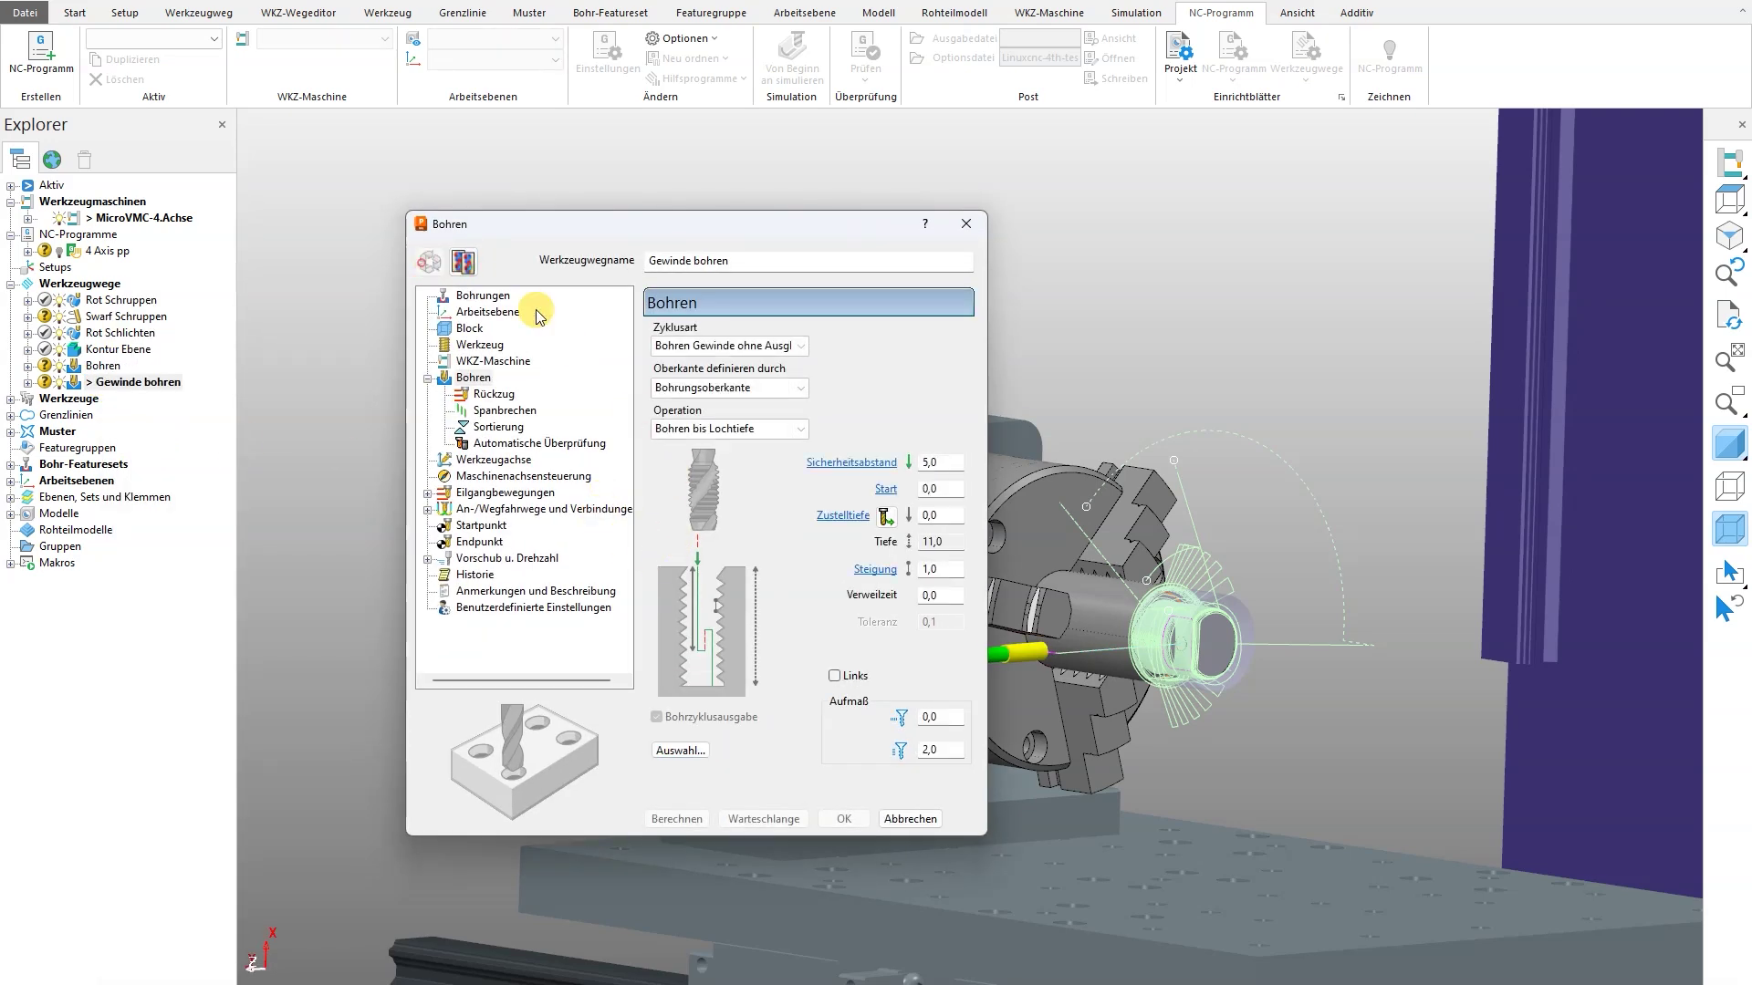
{"action": "left_click", "coordinate": [693, 346]}
{"action": "left_click", "coordinate": [701, 429]}
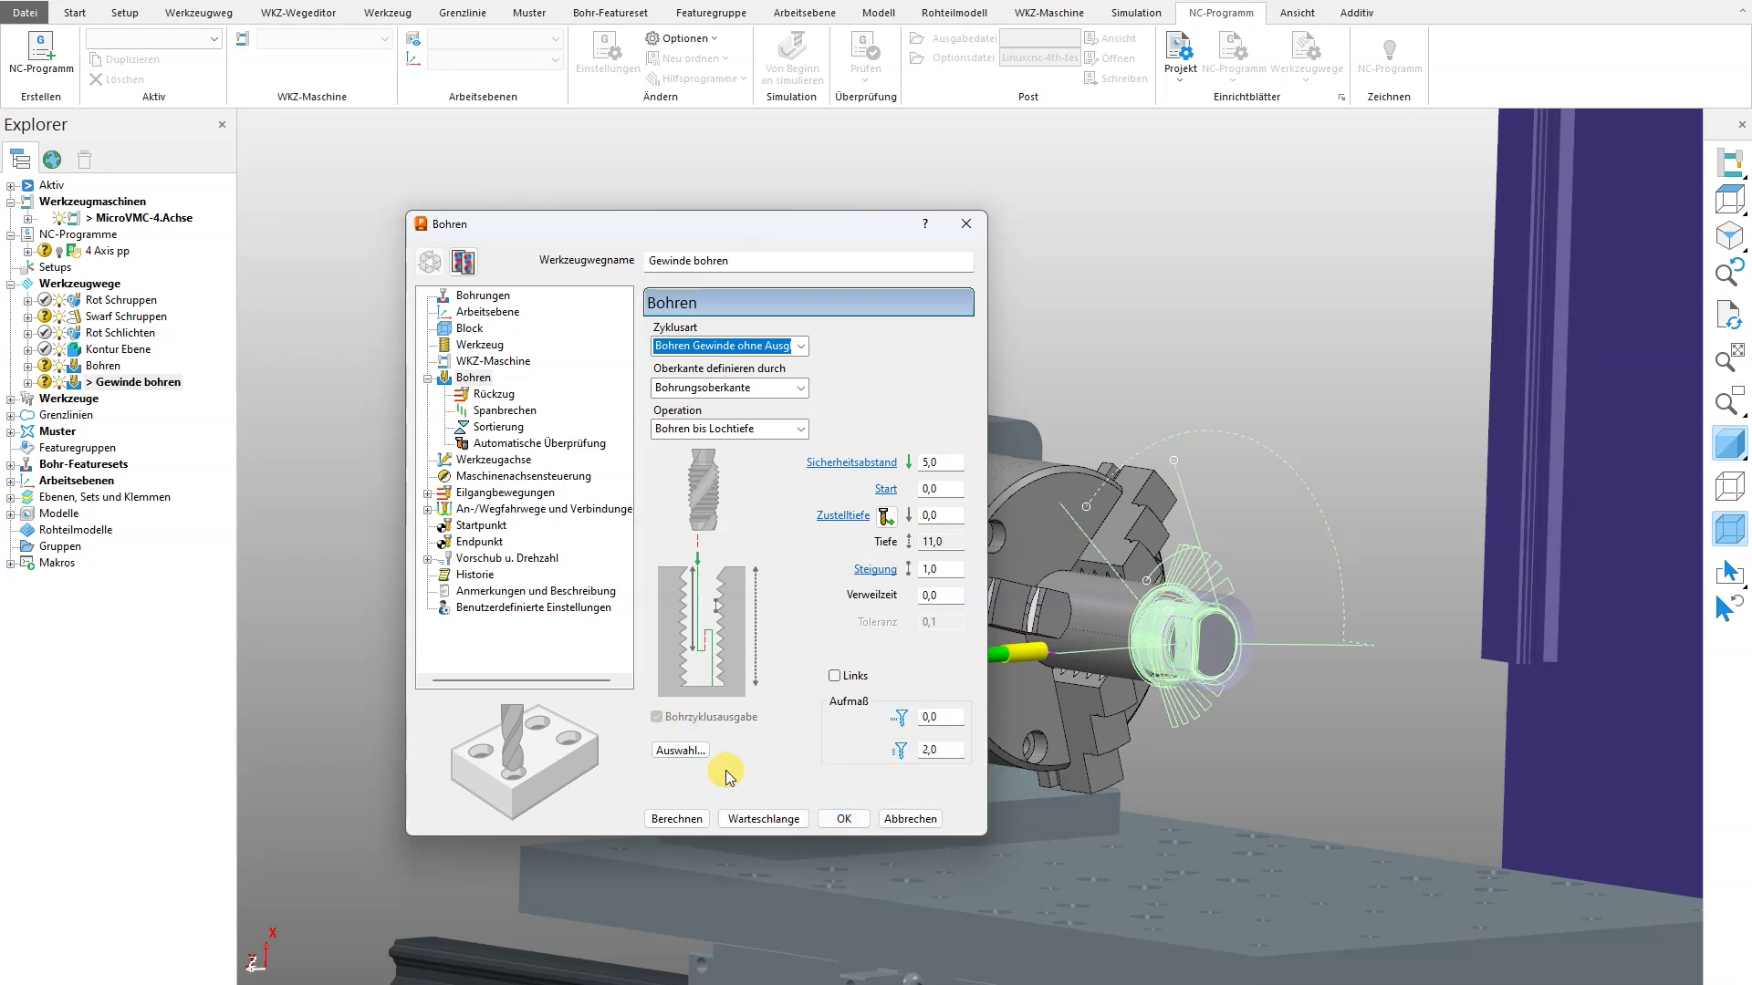
{"action": "left_click", "coordinate": [844, 818]}
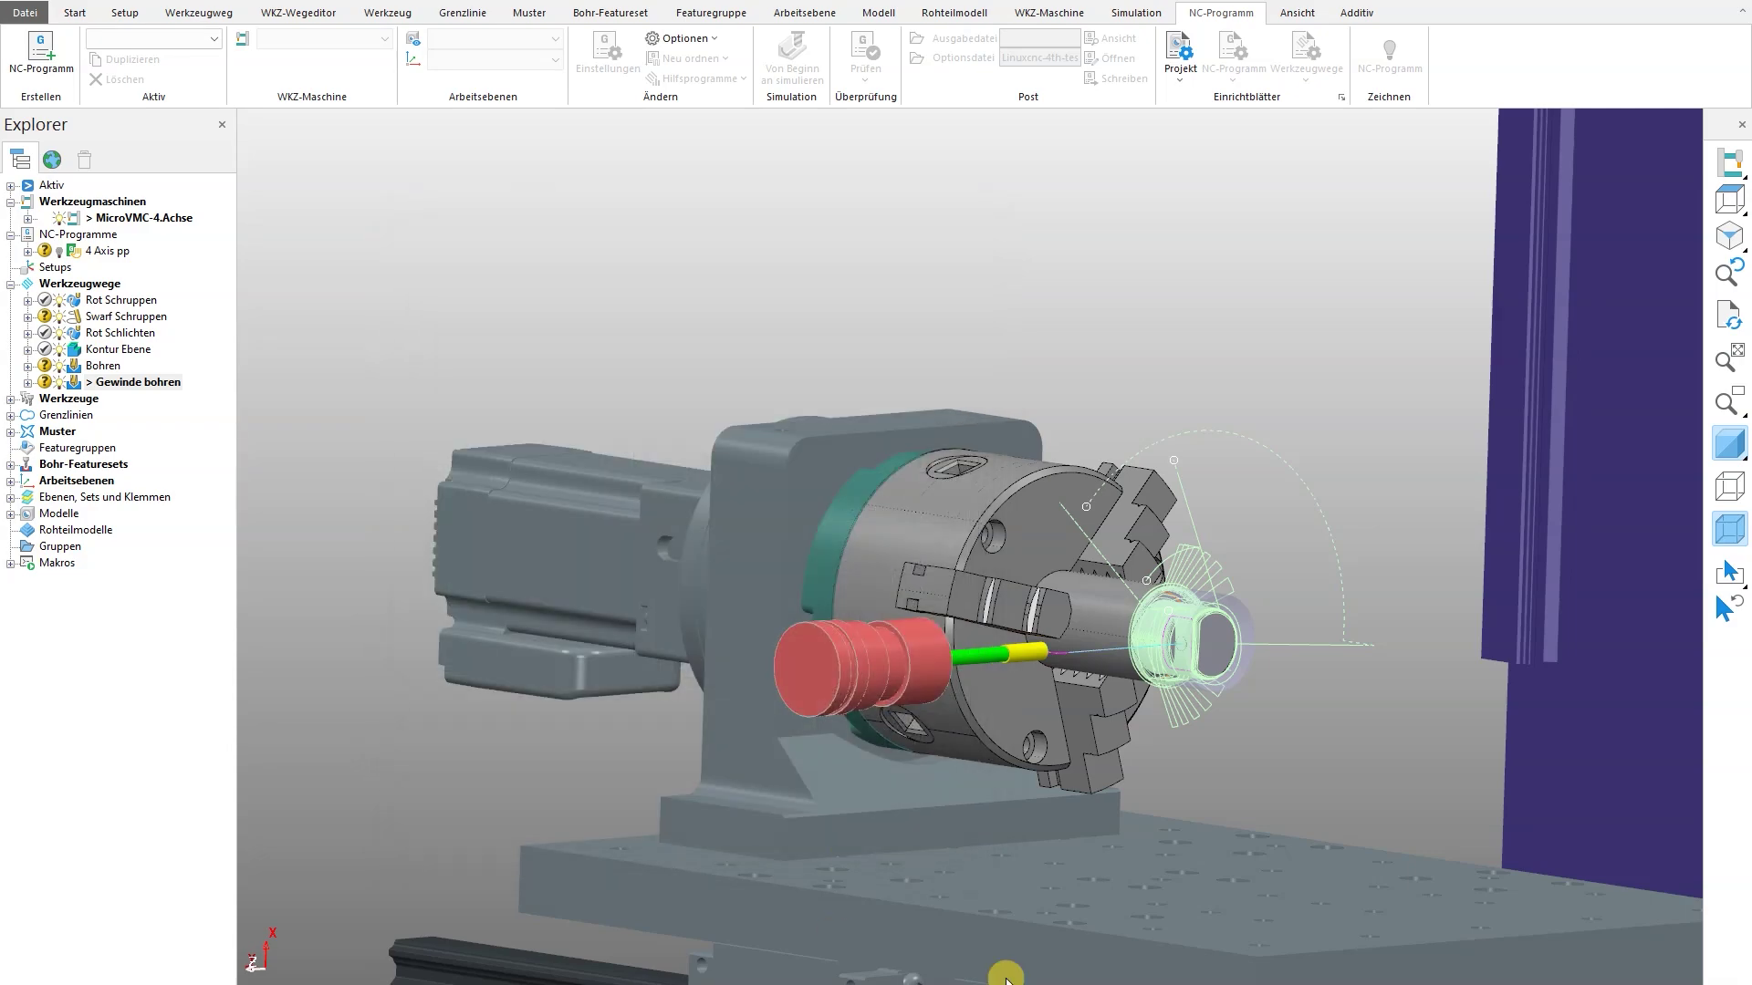
Return to the post processor editor and review the supported canned cycles and the Coordinates Control settings
{"action": "left_click", "coordinate": [958, 983]}
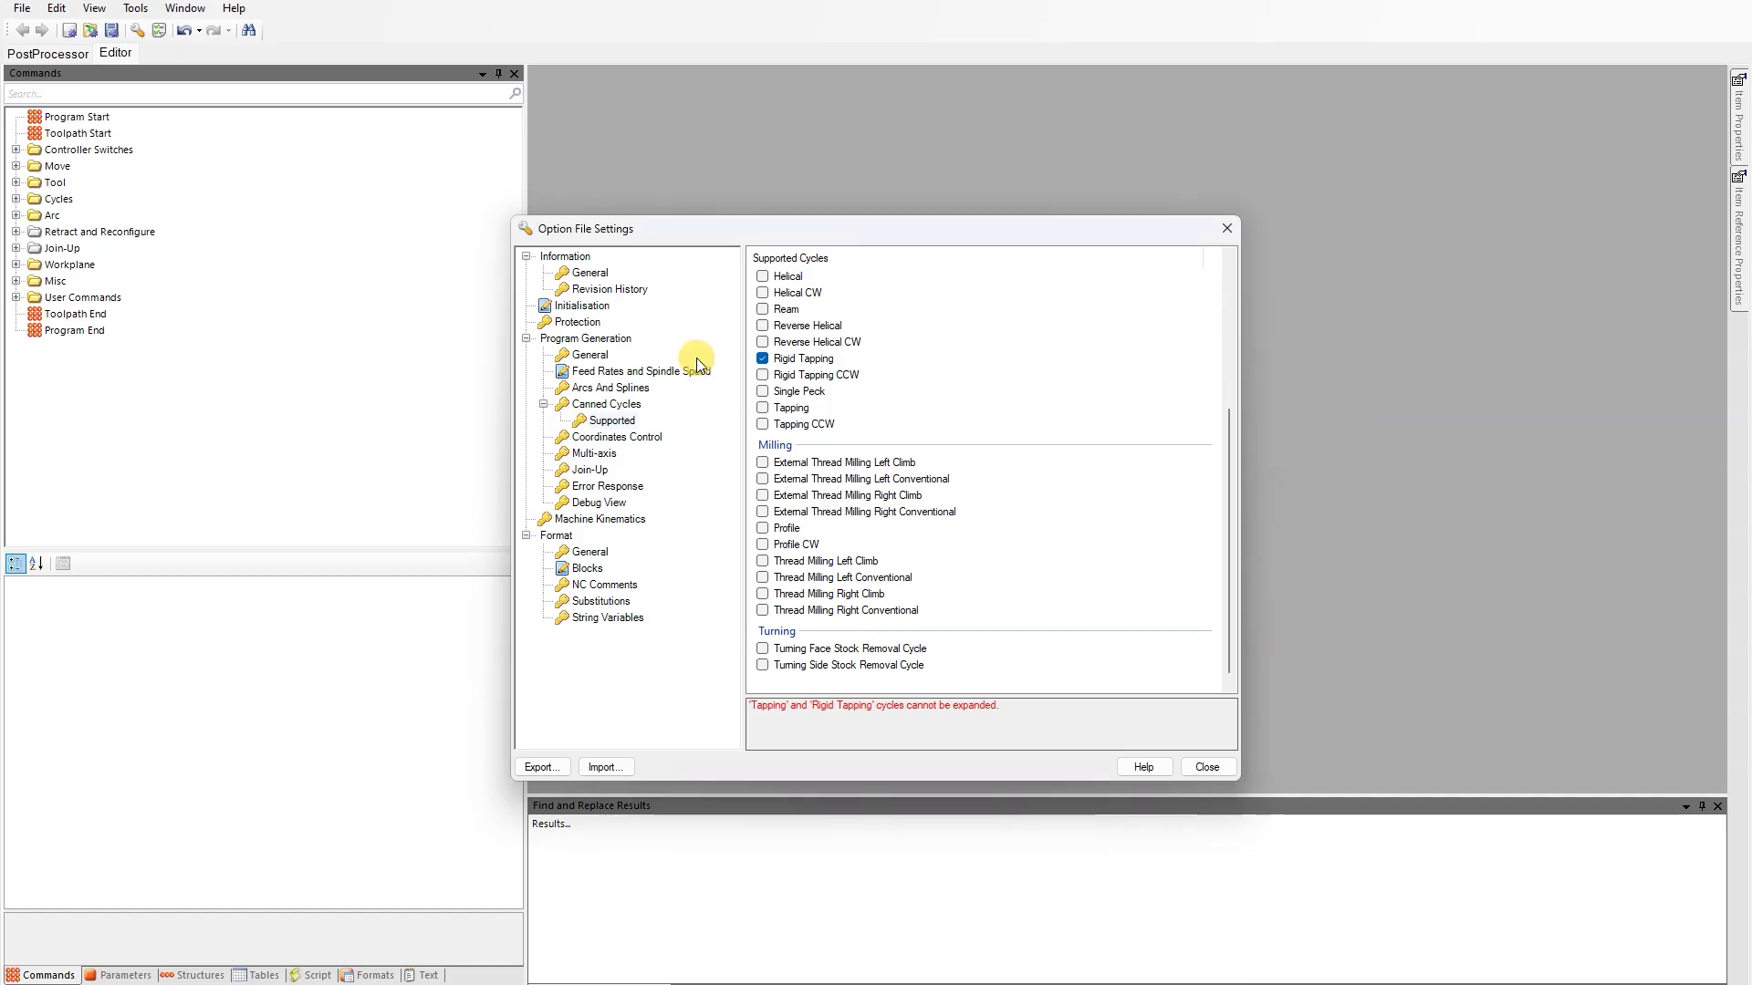
{"action": "scroll", "coordinate": [785, 349], "scroll_direction": "up", "scroll_amount": 3}
{"action": "scroll", "coordinate": [775, 339], "scroll_direction": "down", "scroll_amount": 3}
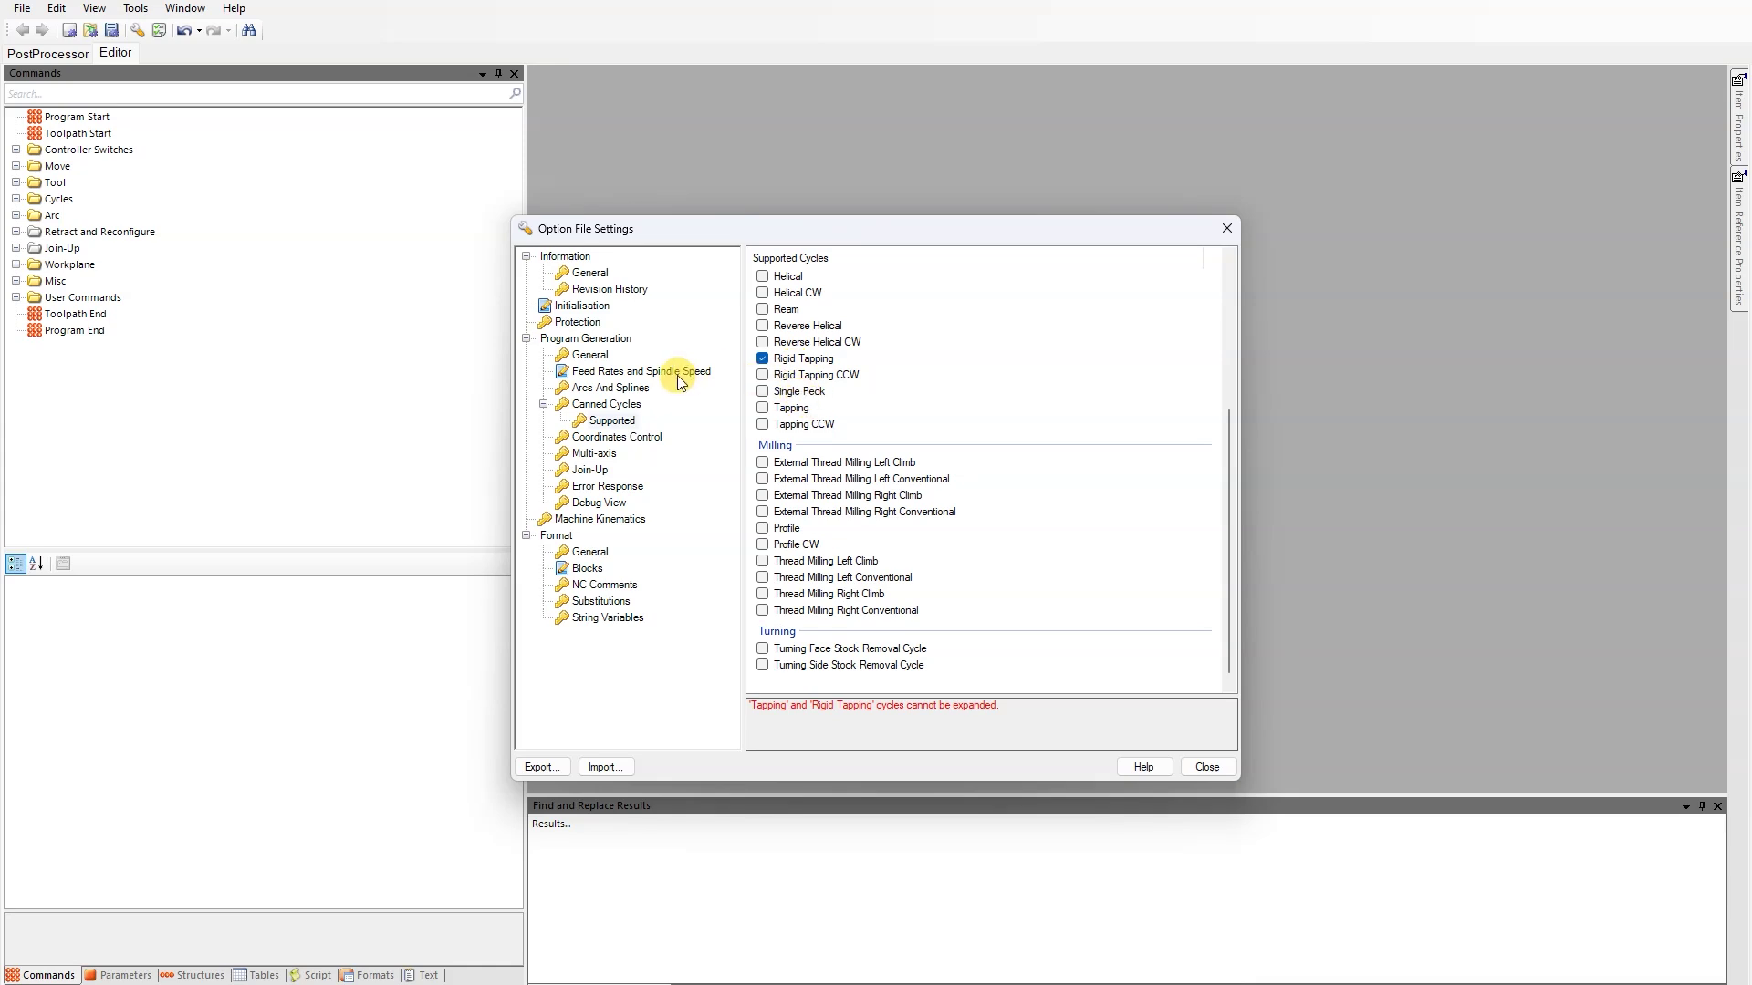
{"action": "left_click", "coordinate": [645, 438]}
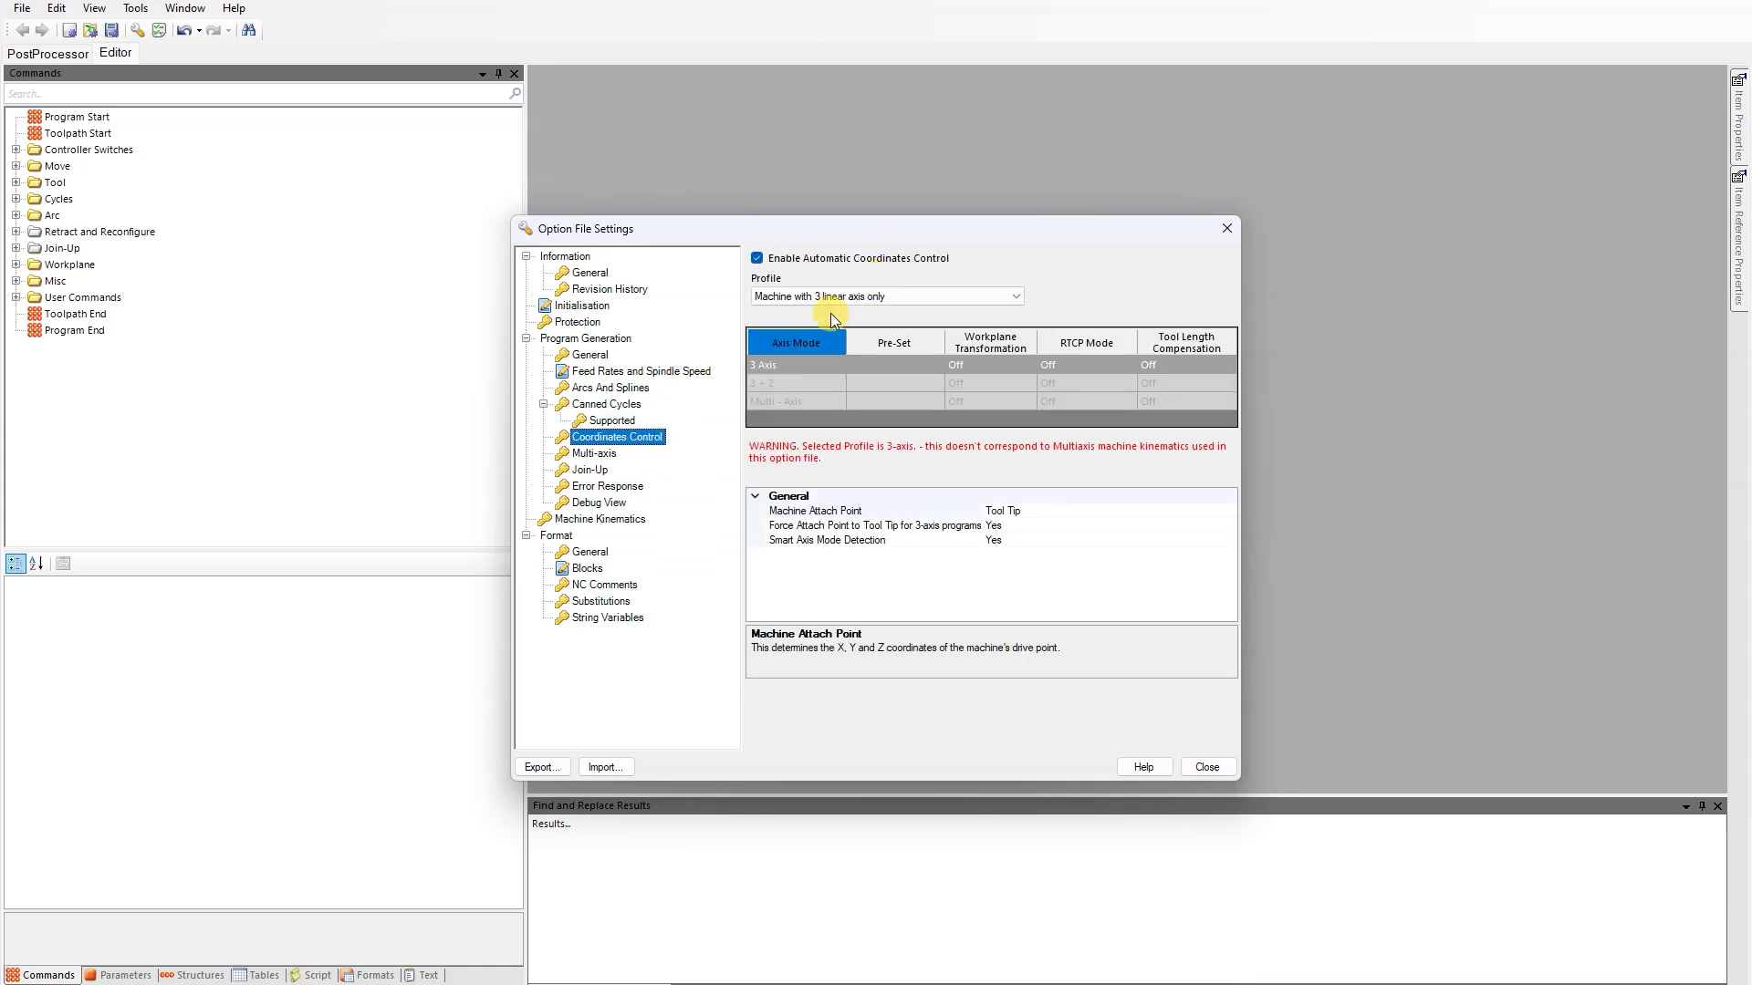
Set Linearise First Move to Yes in the Multi-axis settings
{"action": "left_click", "coordinate": [588, 456]}
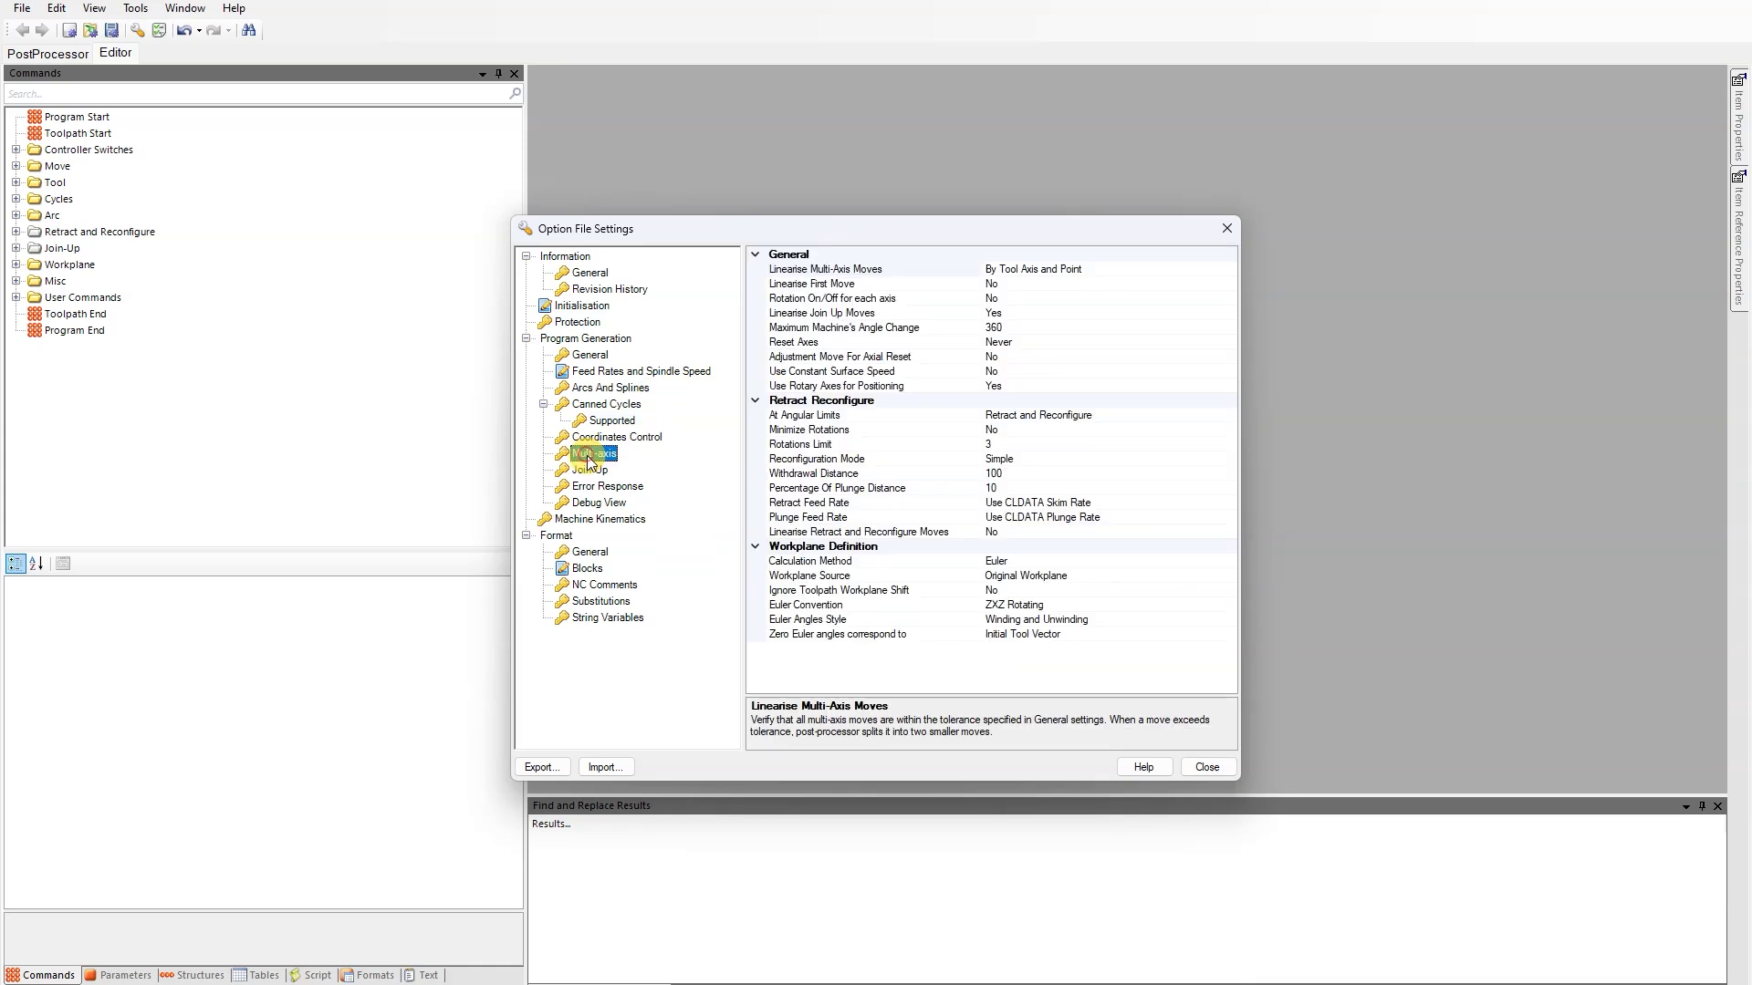
{"action": "left_click", "coordinate": [1001, 283]}
{"action": "left_click", "coordinate": [1229, 284]}
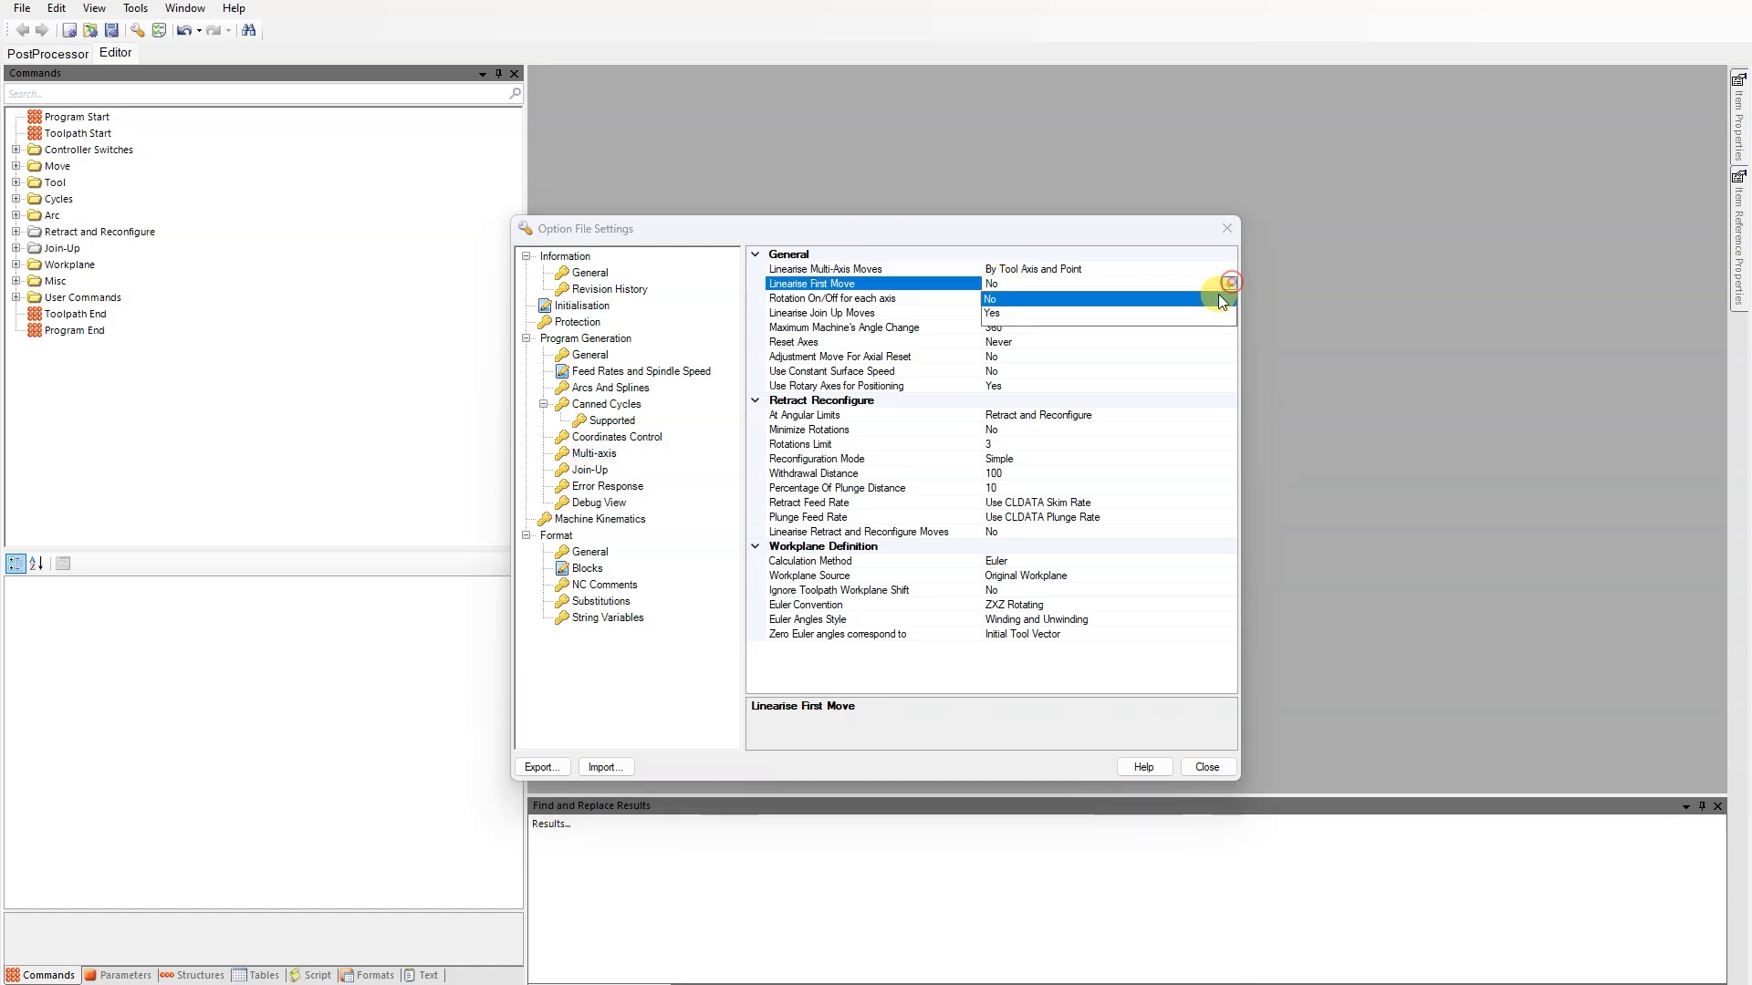
{"action": "left_click", "coordinate": [1163, 313]}
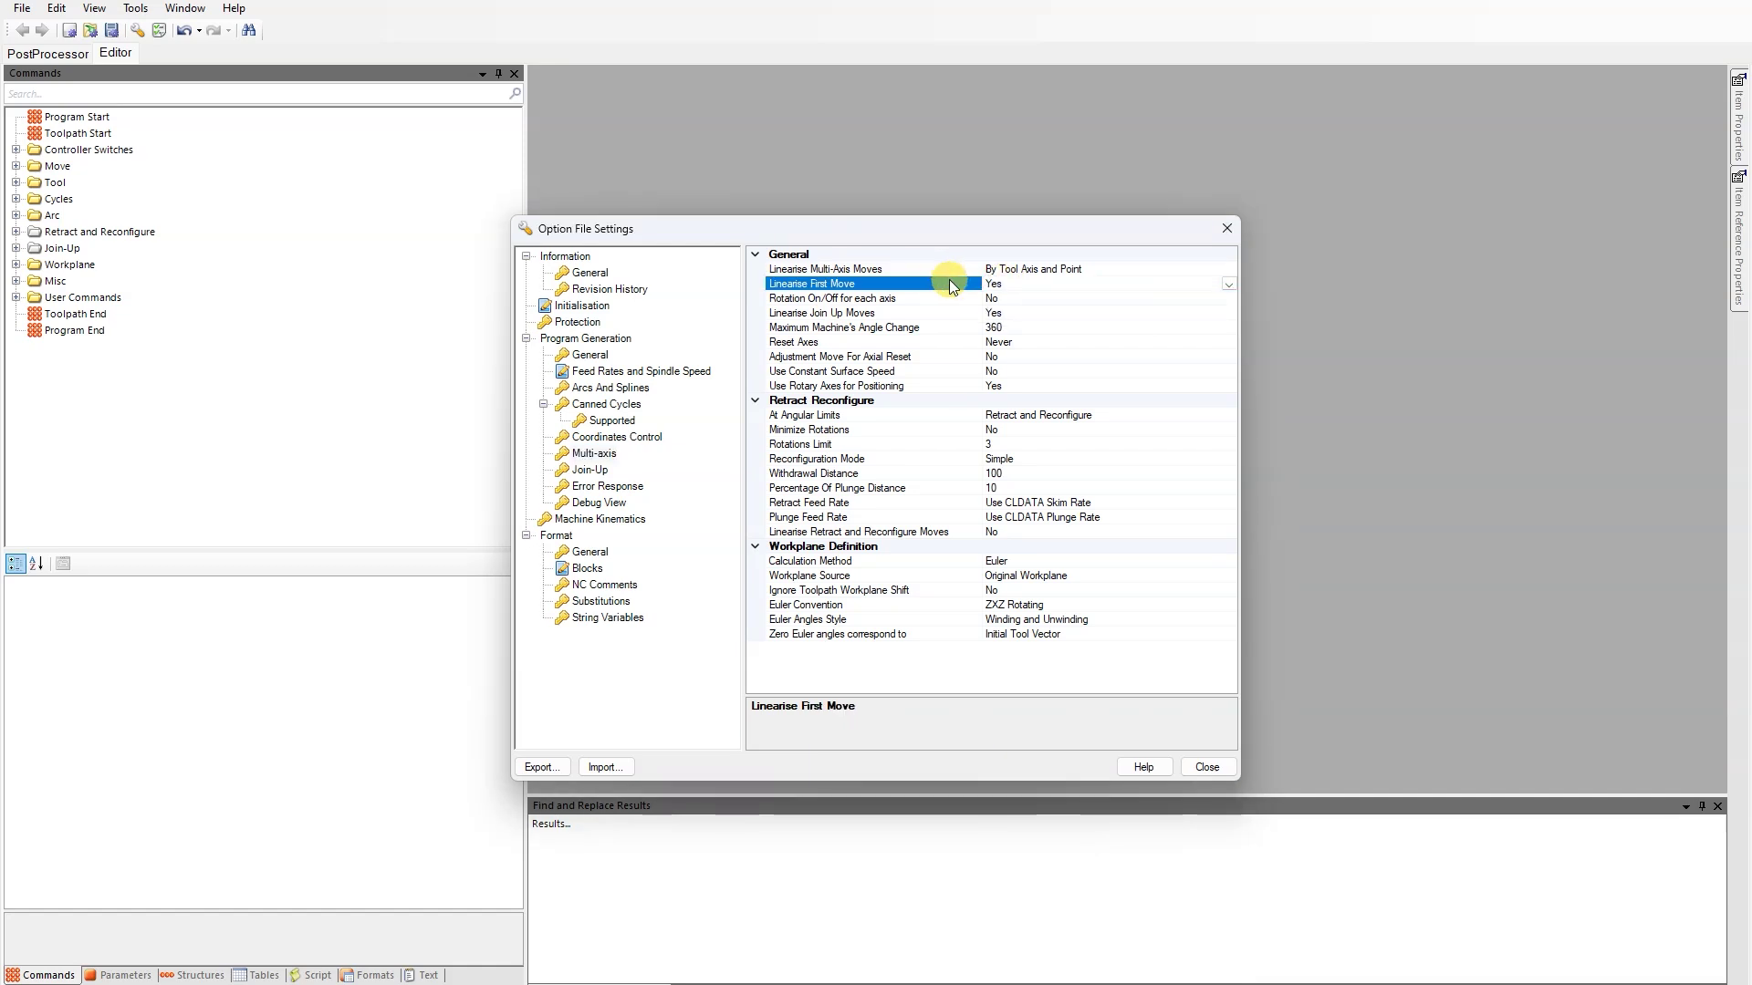
Review the rotation, angle change and axis reset options, and set Use Constant Surface Speed to Yes
{"action": "left_click", "coordinate": [1016, 299]}
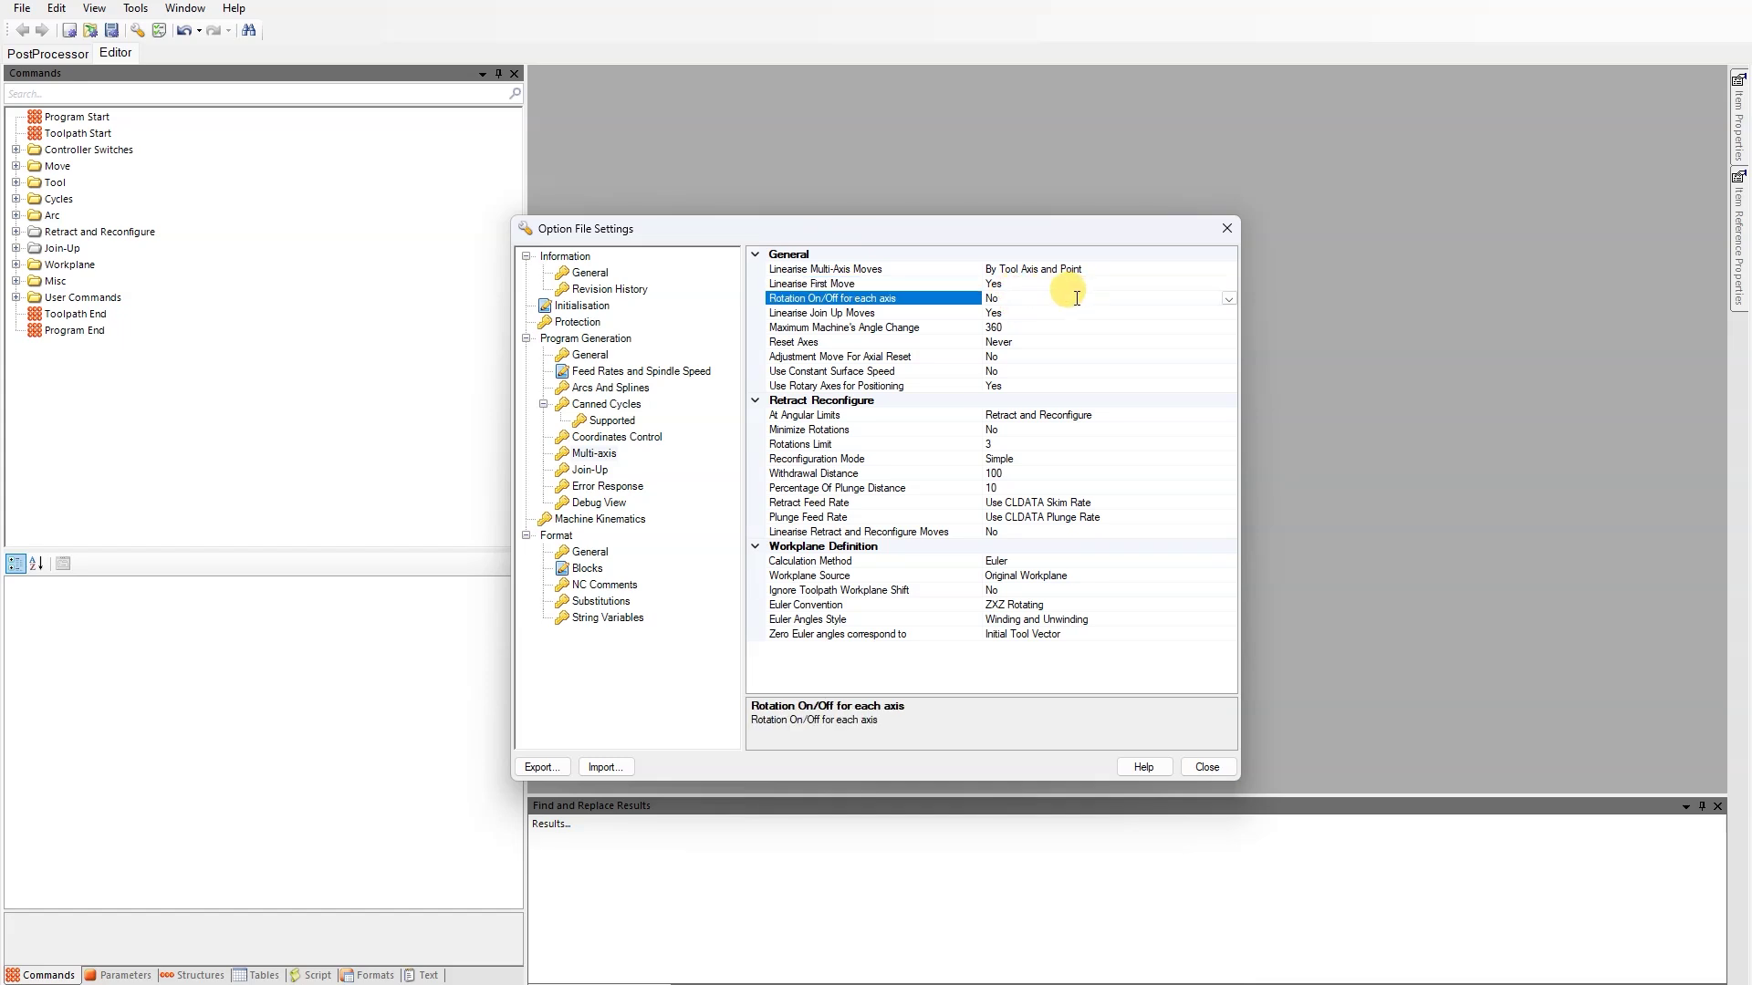
{"action": "left_click", "coordinate": [1016, 327]}
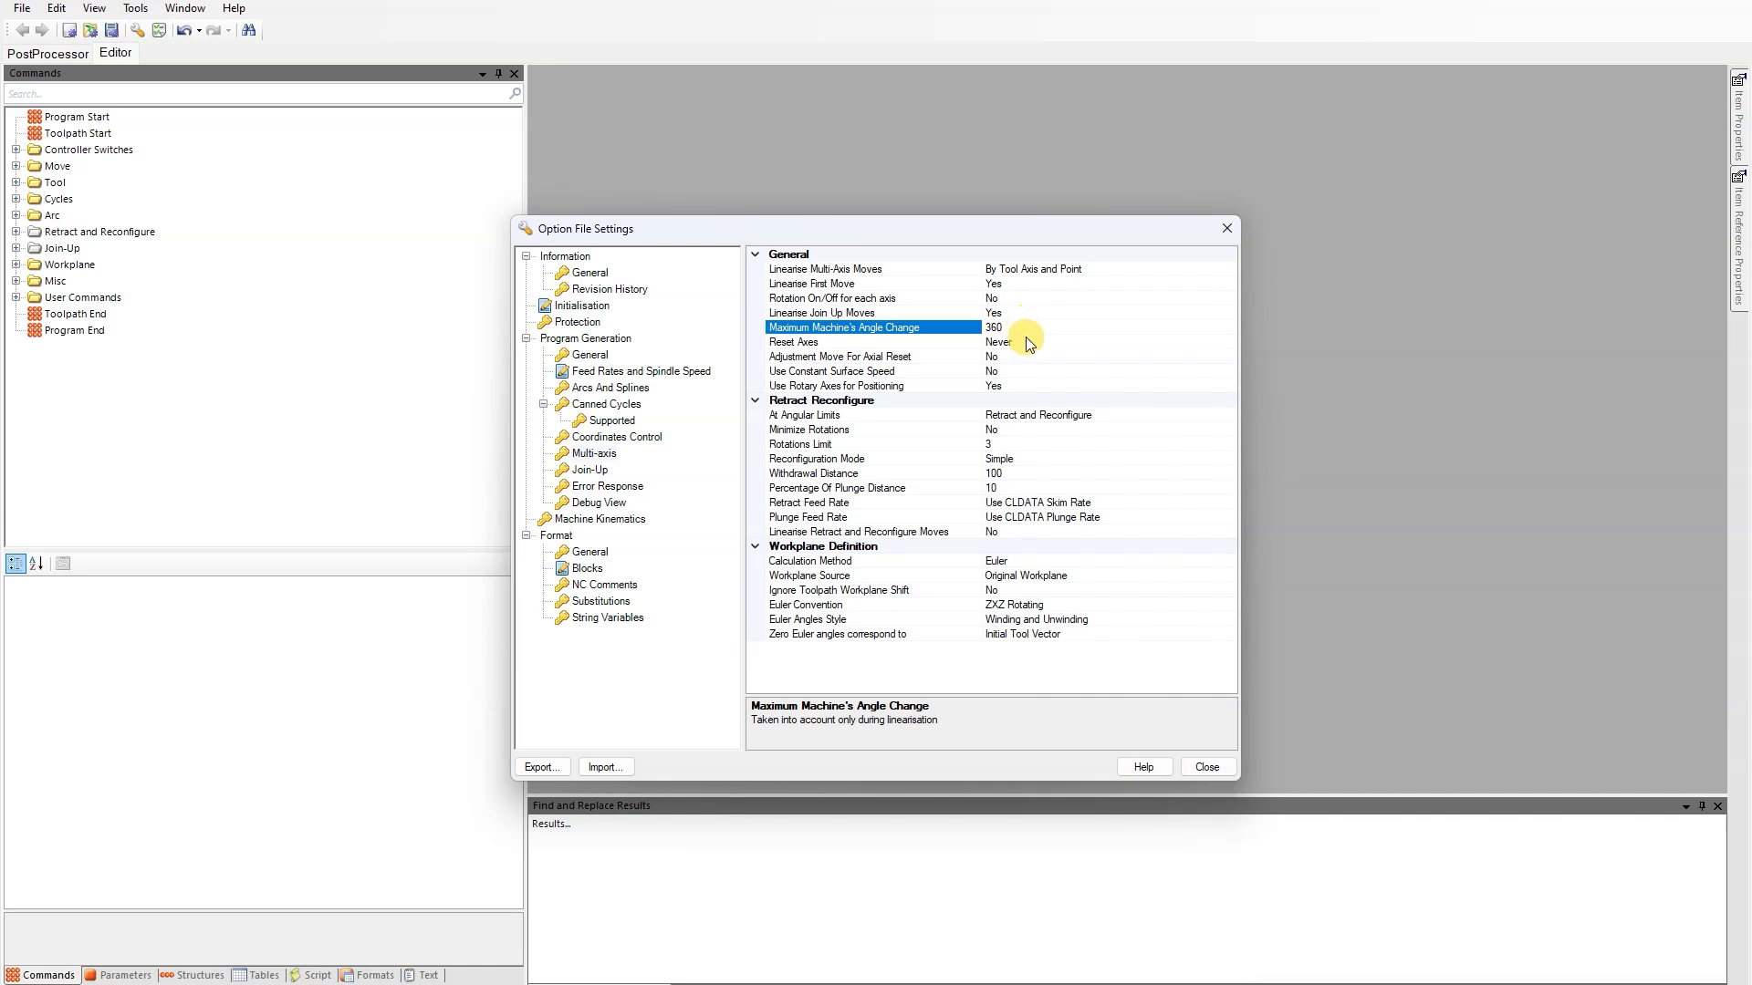
{"action": "left_click", "coordinate": [1022, 341]}
{"action": "left_click", "coordinate": [1020, 356]}
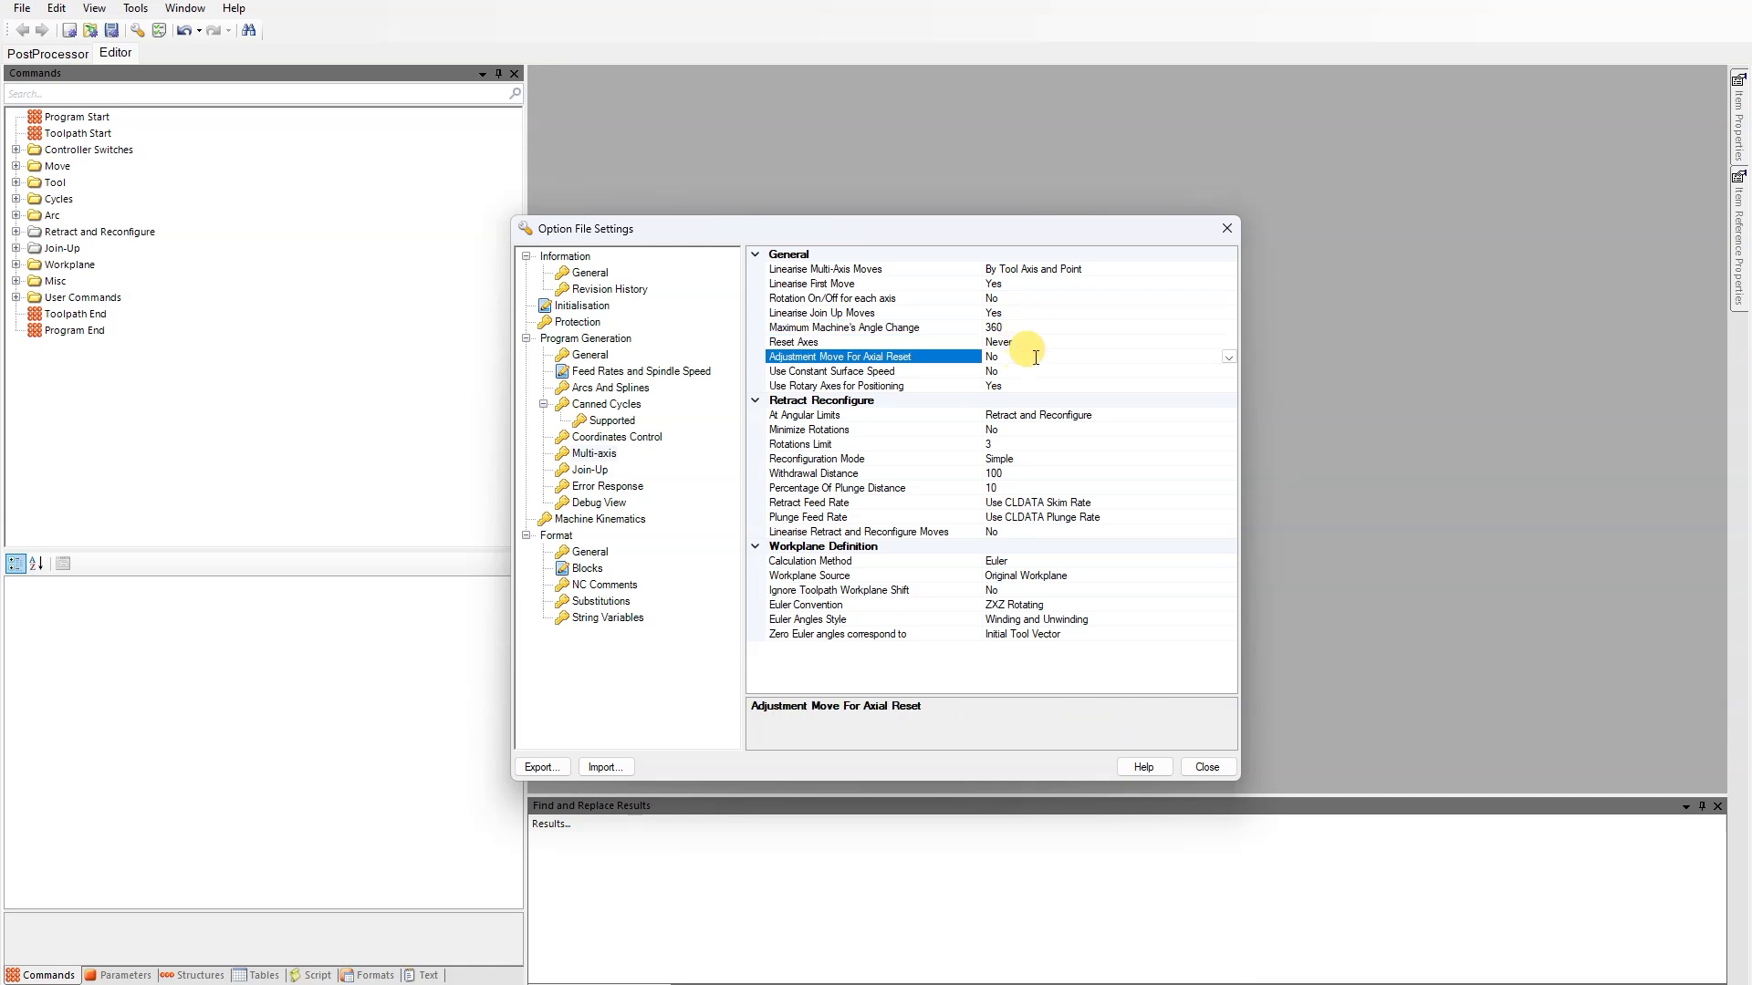
{"action": "left_click", "coordinate": [1026, 371]}
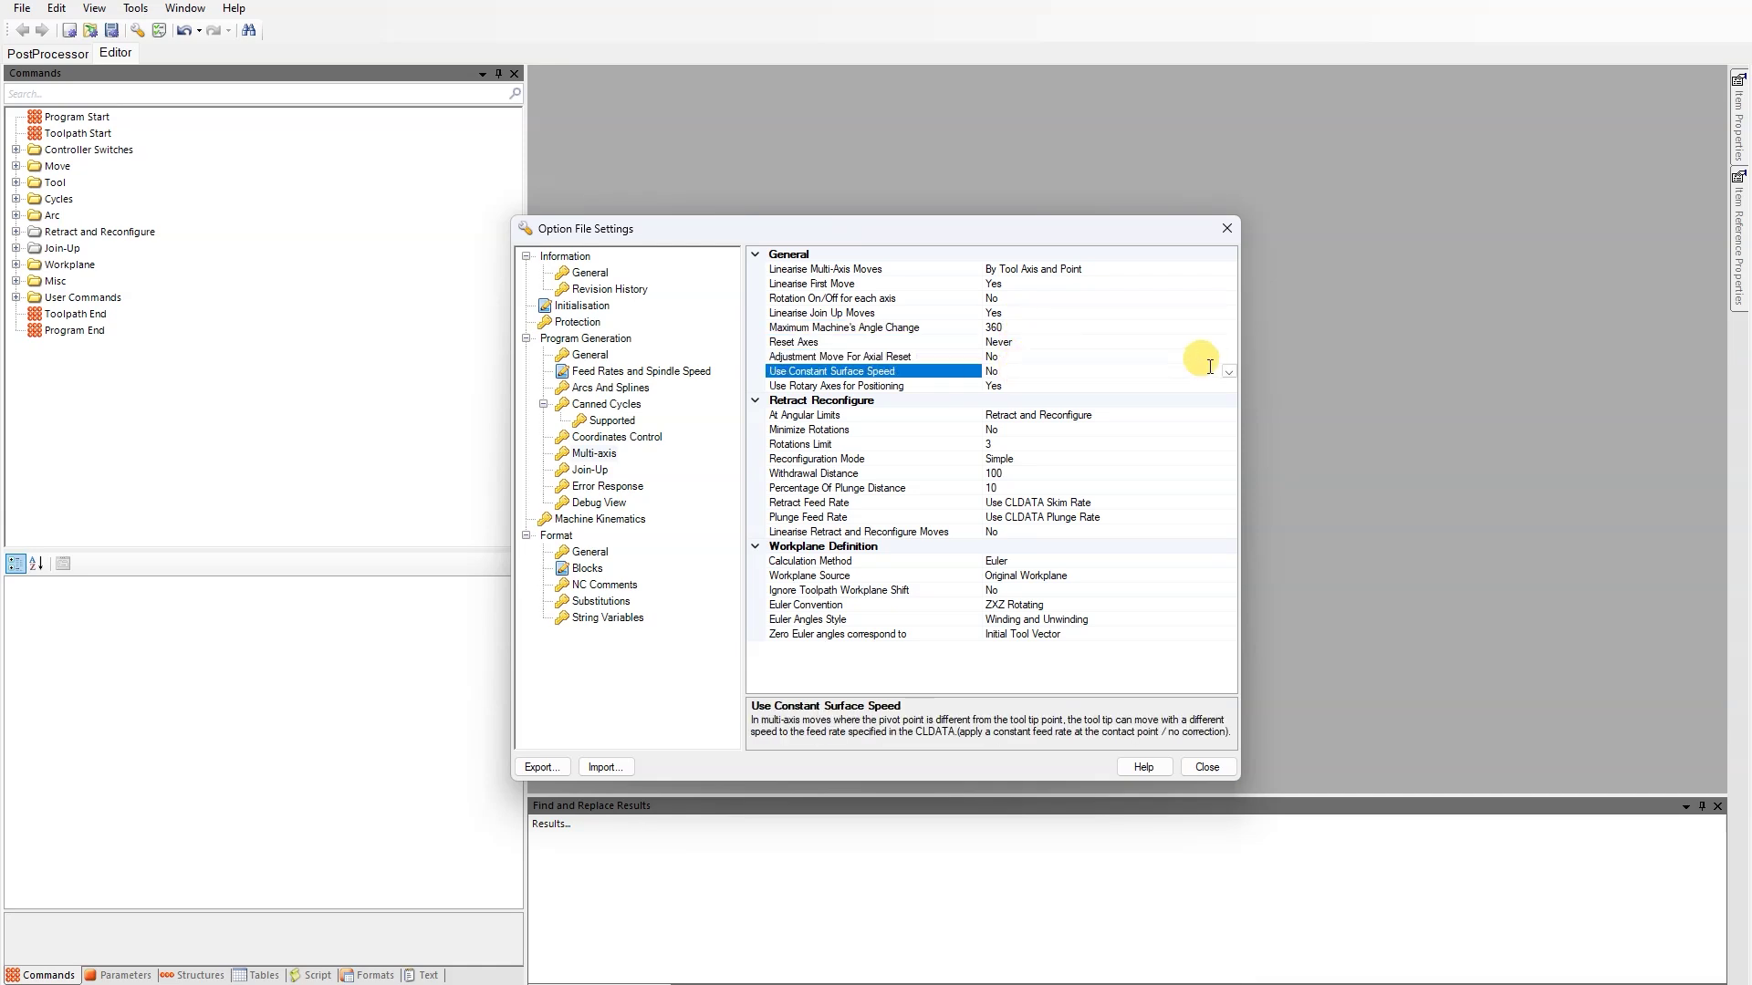
{"action": "left_click", "coordinate": [1226, 371]}
{"action": "left_click", "coordinate": [1063, 401]}
Set Minimize Rotations to Yes under Retract Reconfigure and check the Euler Convention for the workplane definition
{"action": "left_click", "coordinate": [1001, 430]}
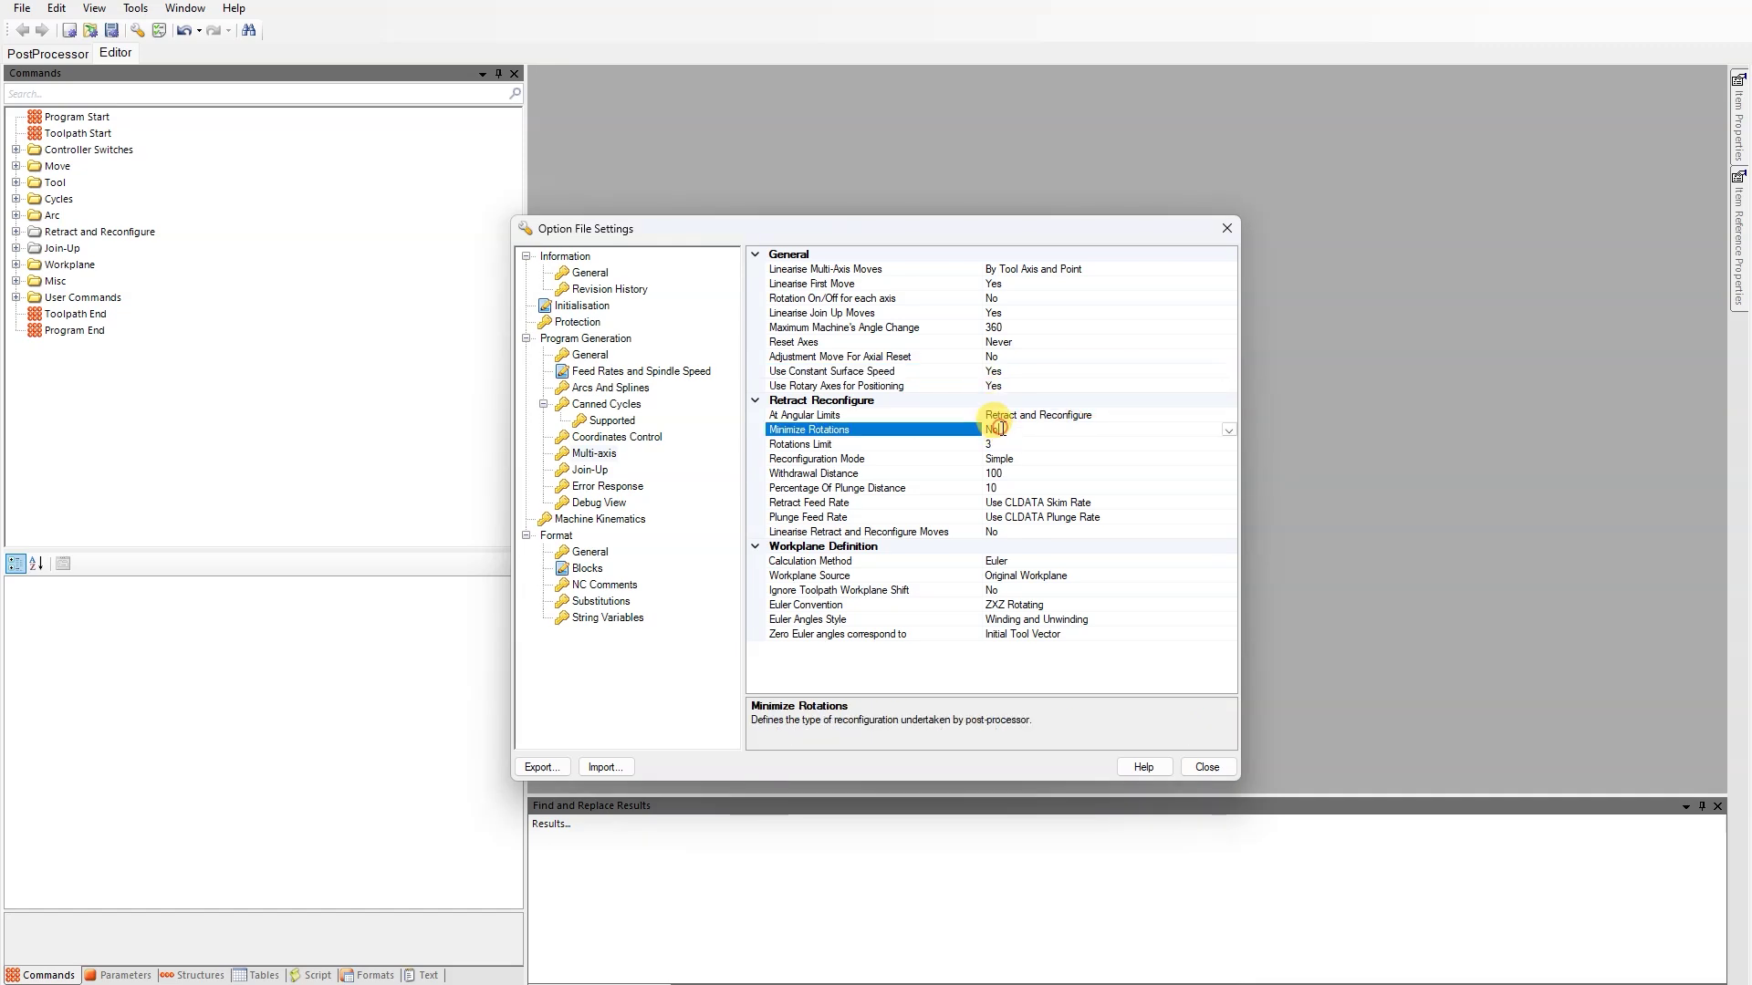
{"action": "left_click", "coordinate": [1227, 428]}
{"action": "left_click", "coordinate": [1082, 458]}
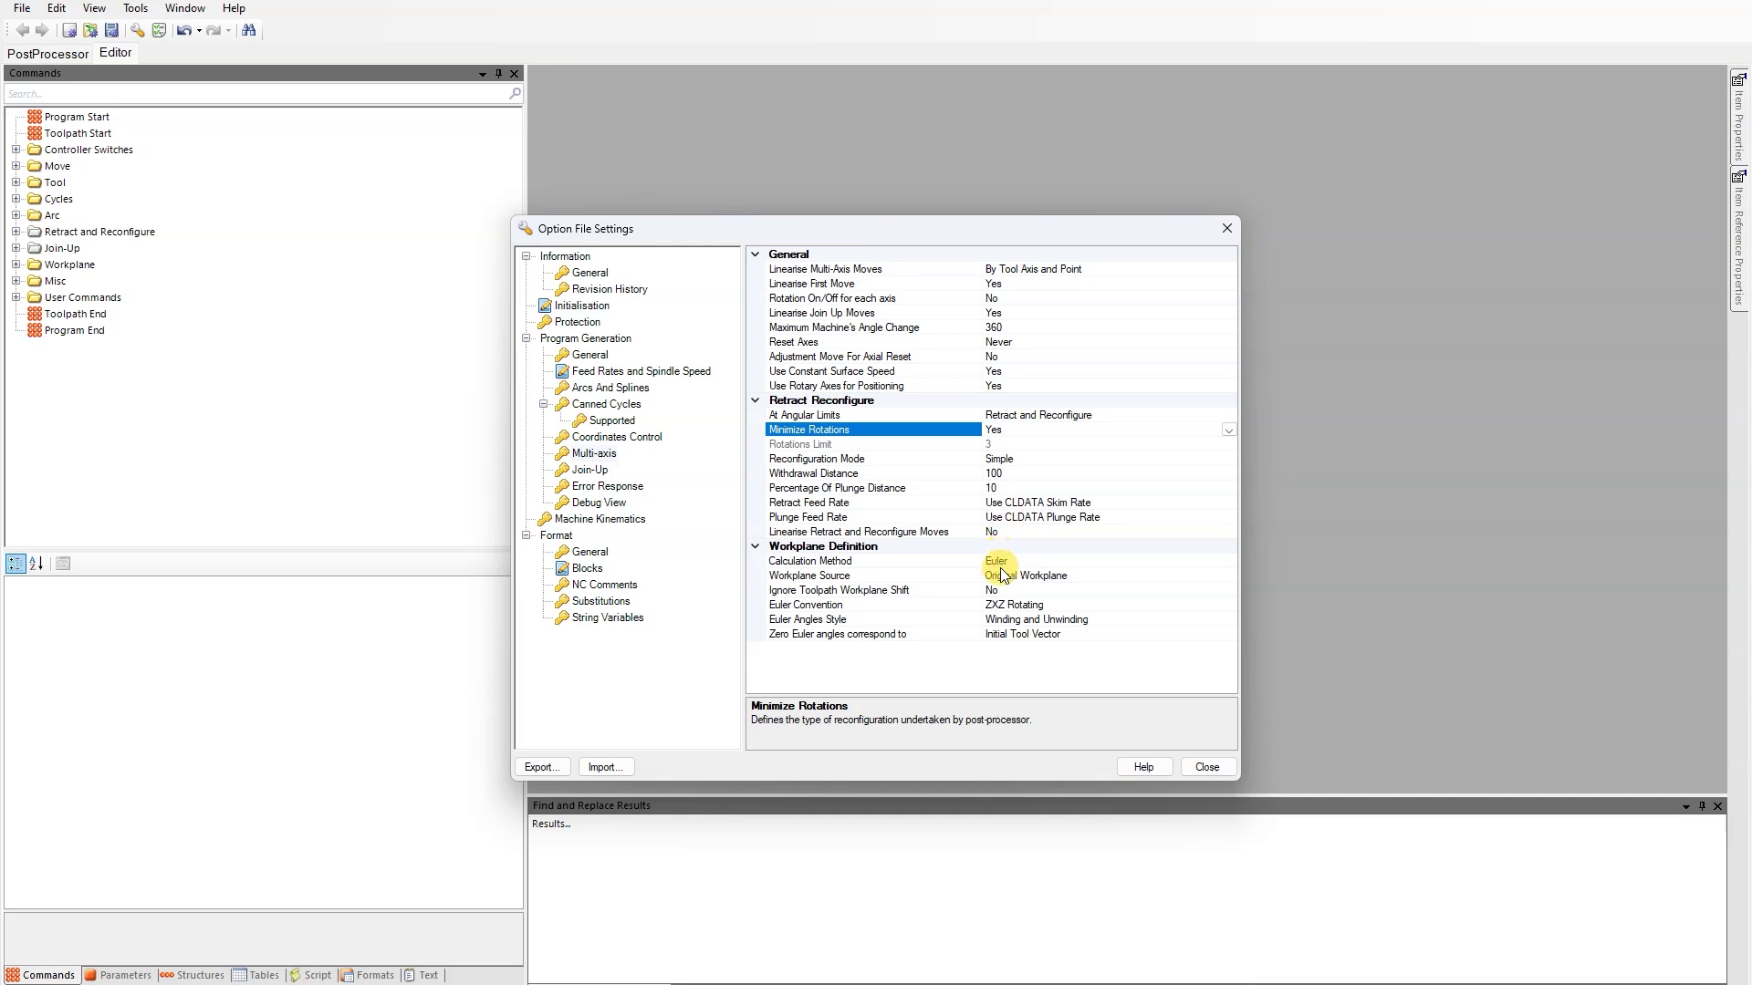
{"action": "left_click", "coordinate": [1004, 605]}
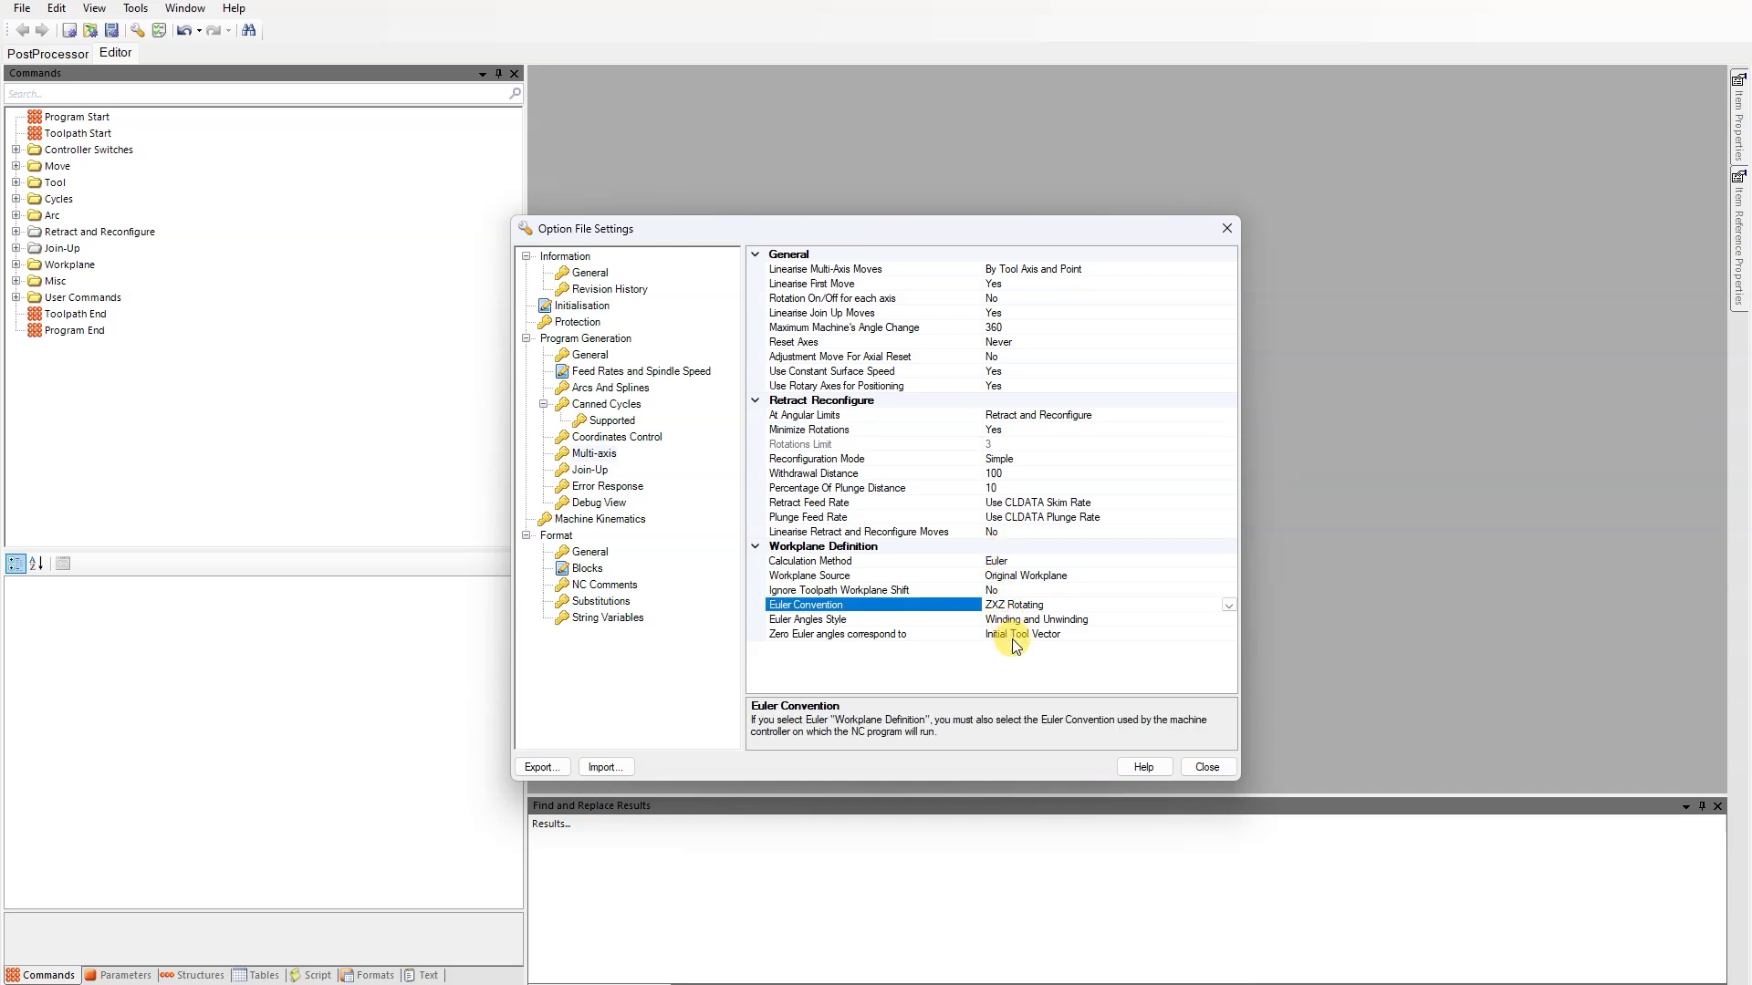
Review the Join-Up, Error Response, Debug View, Machine Kinematics and Format settings
{"action": "left_click", "coordinate": [590, 470]}
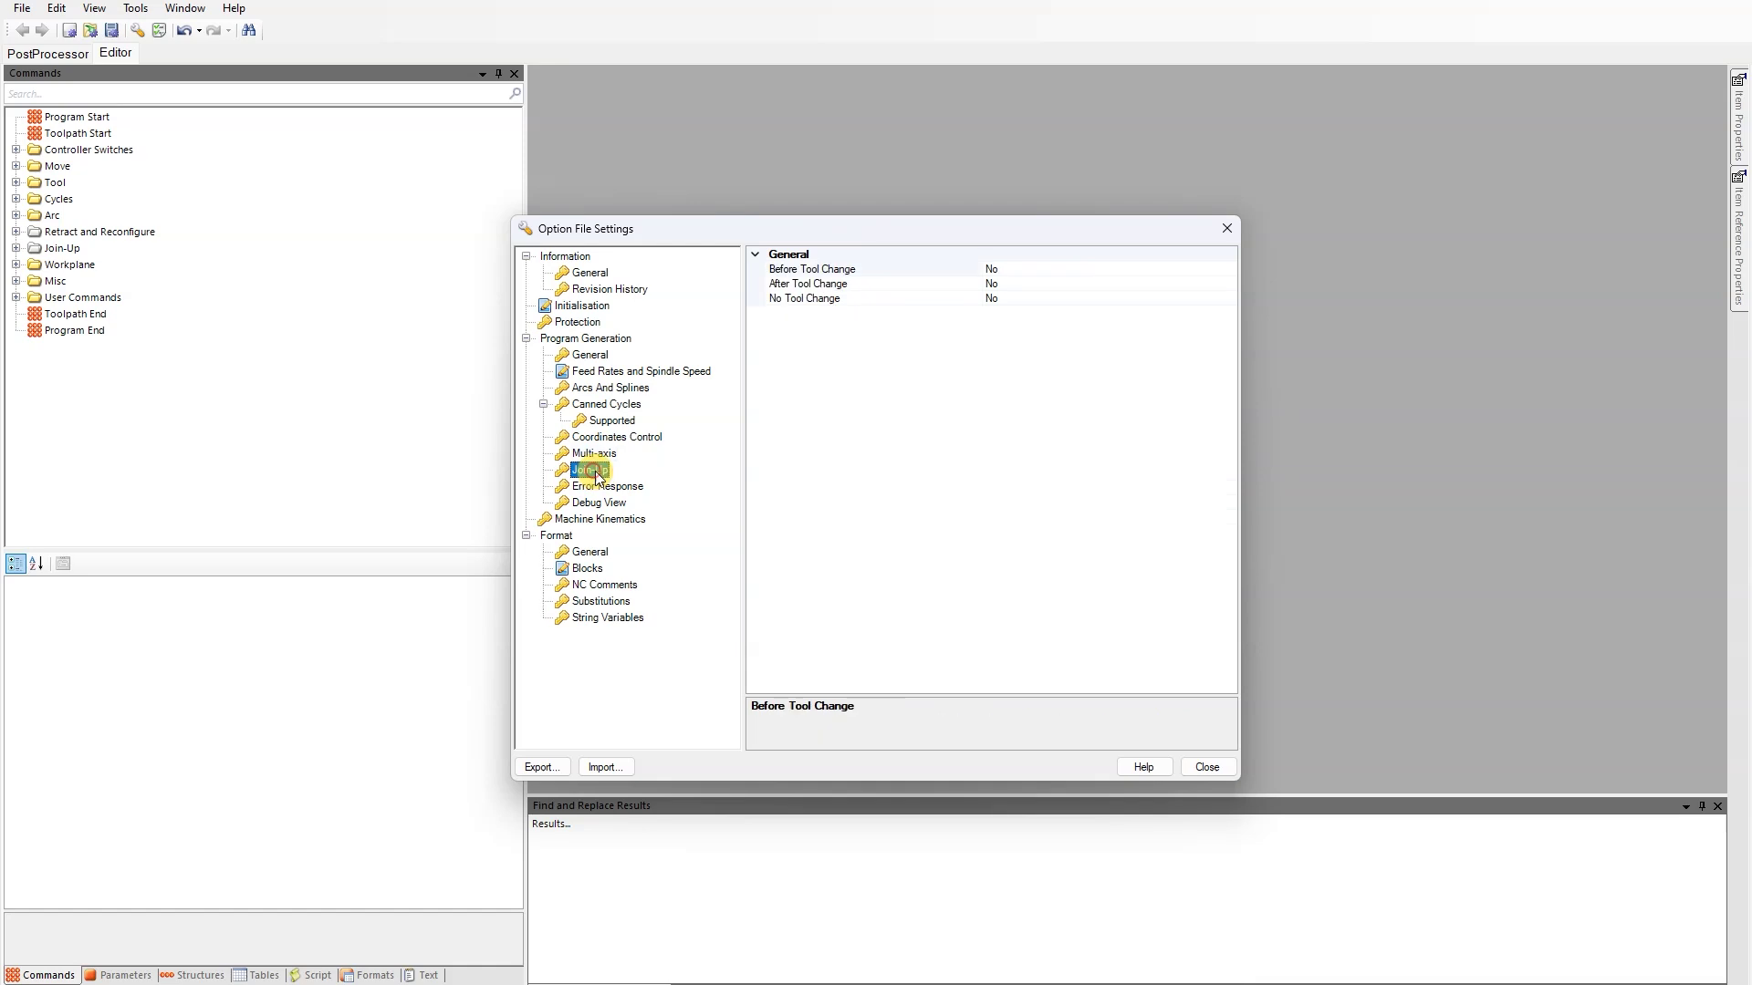
{"action": "left_click", "coordinate": [609, 488]}
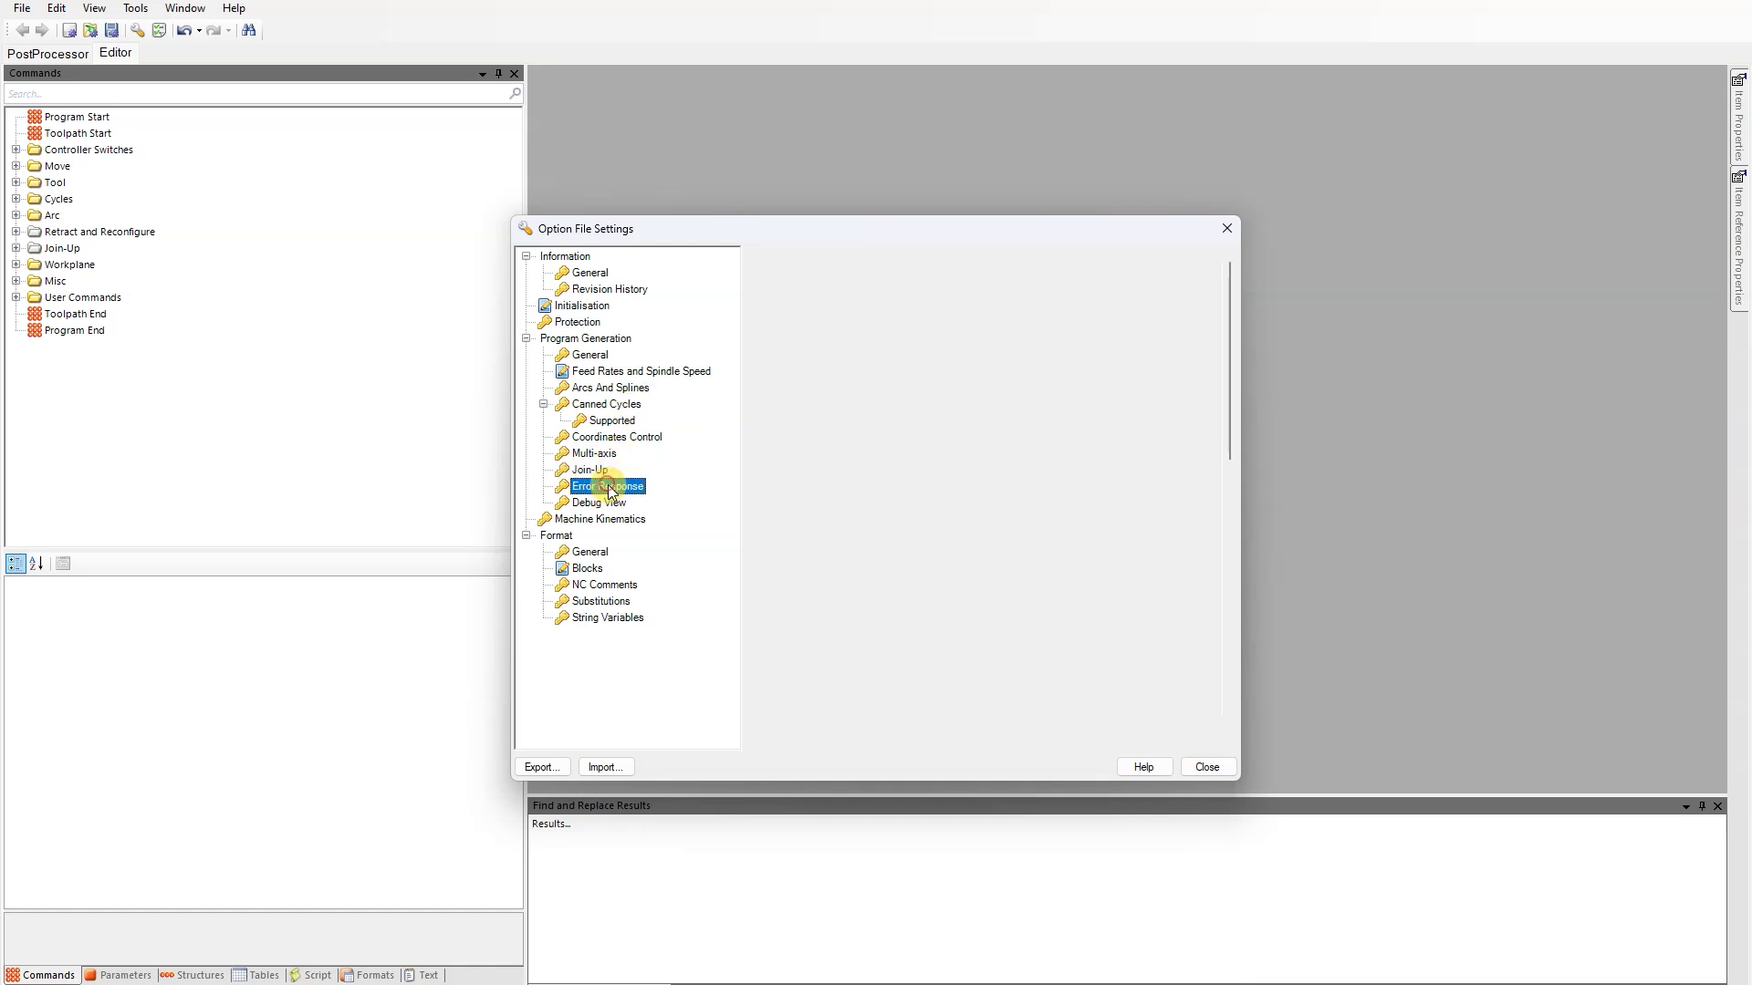
{"action": "left_click", "coordinate": [602, 502]}
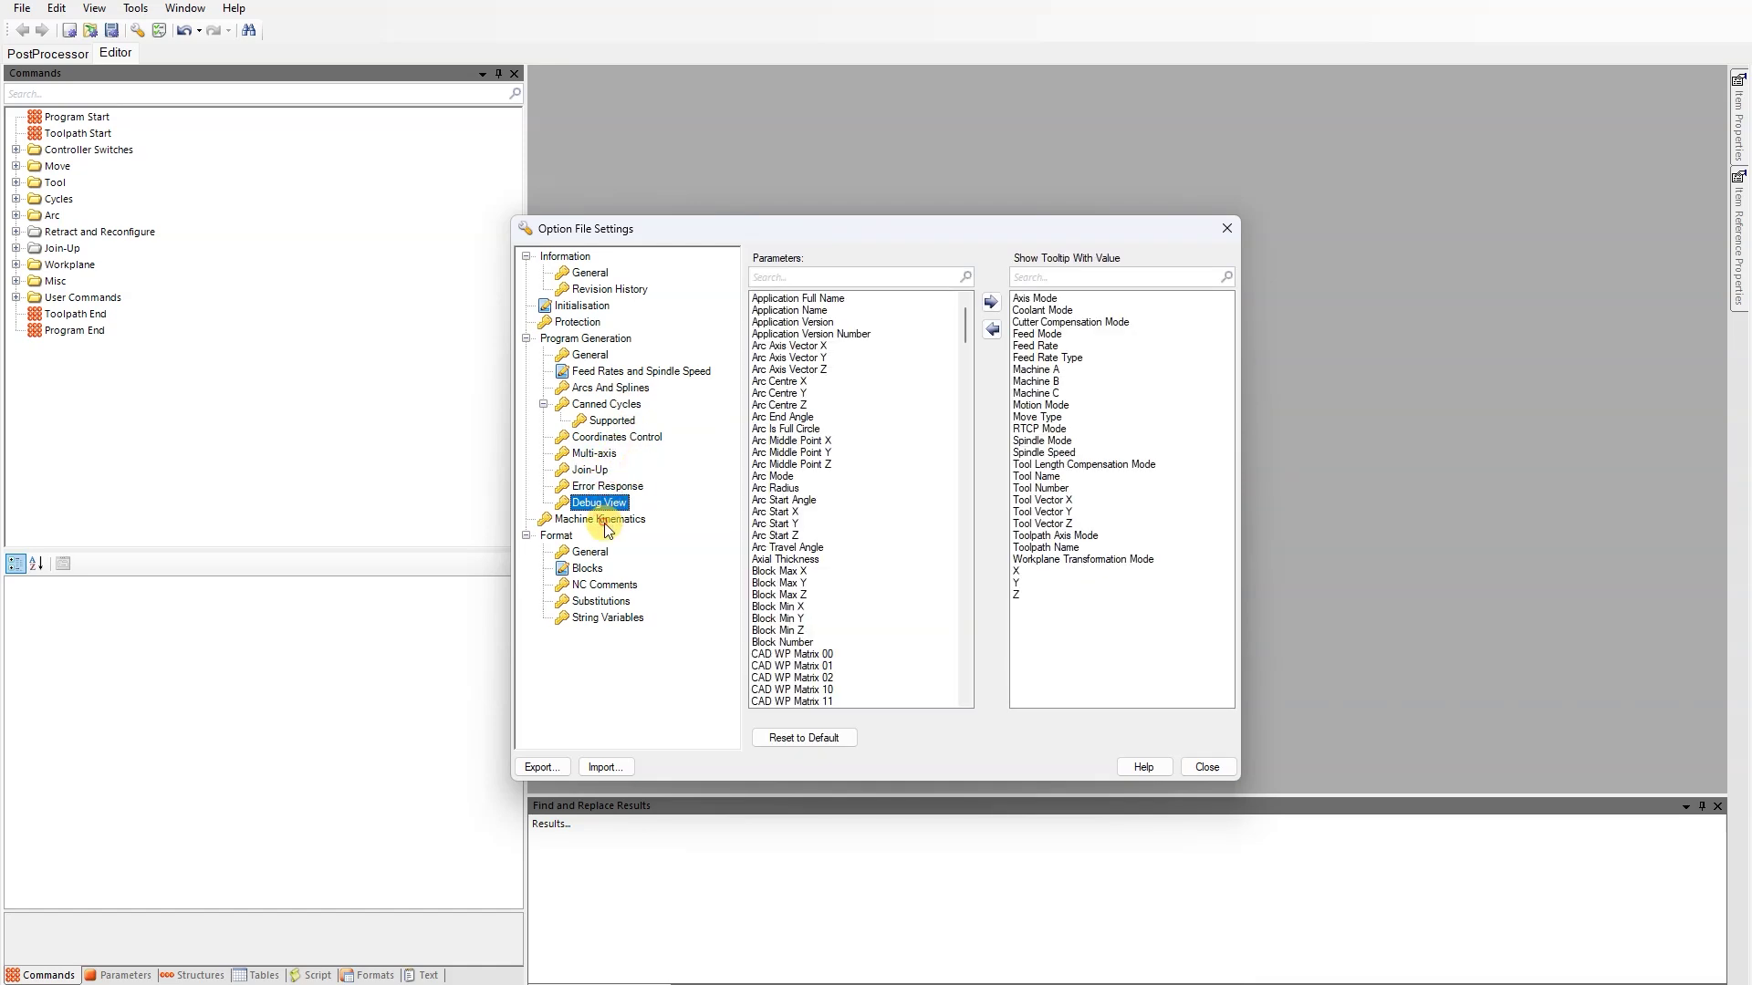
{"action": "left_click", "coordinate": [605, 523]}
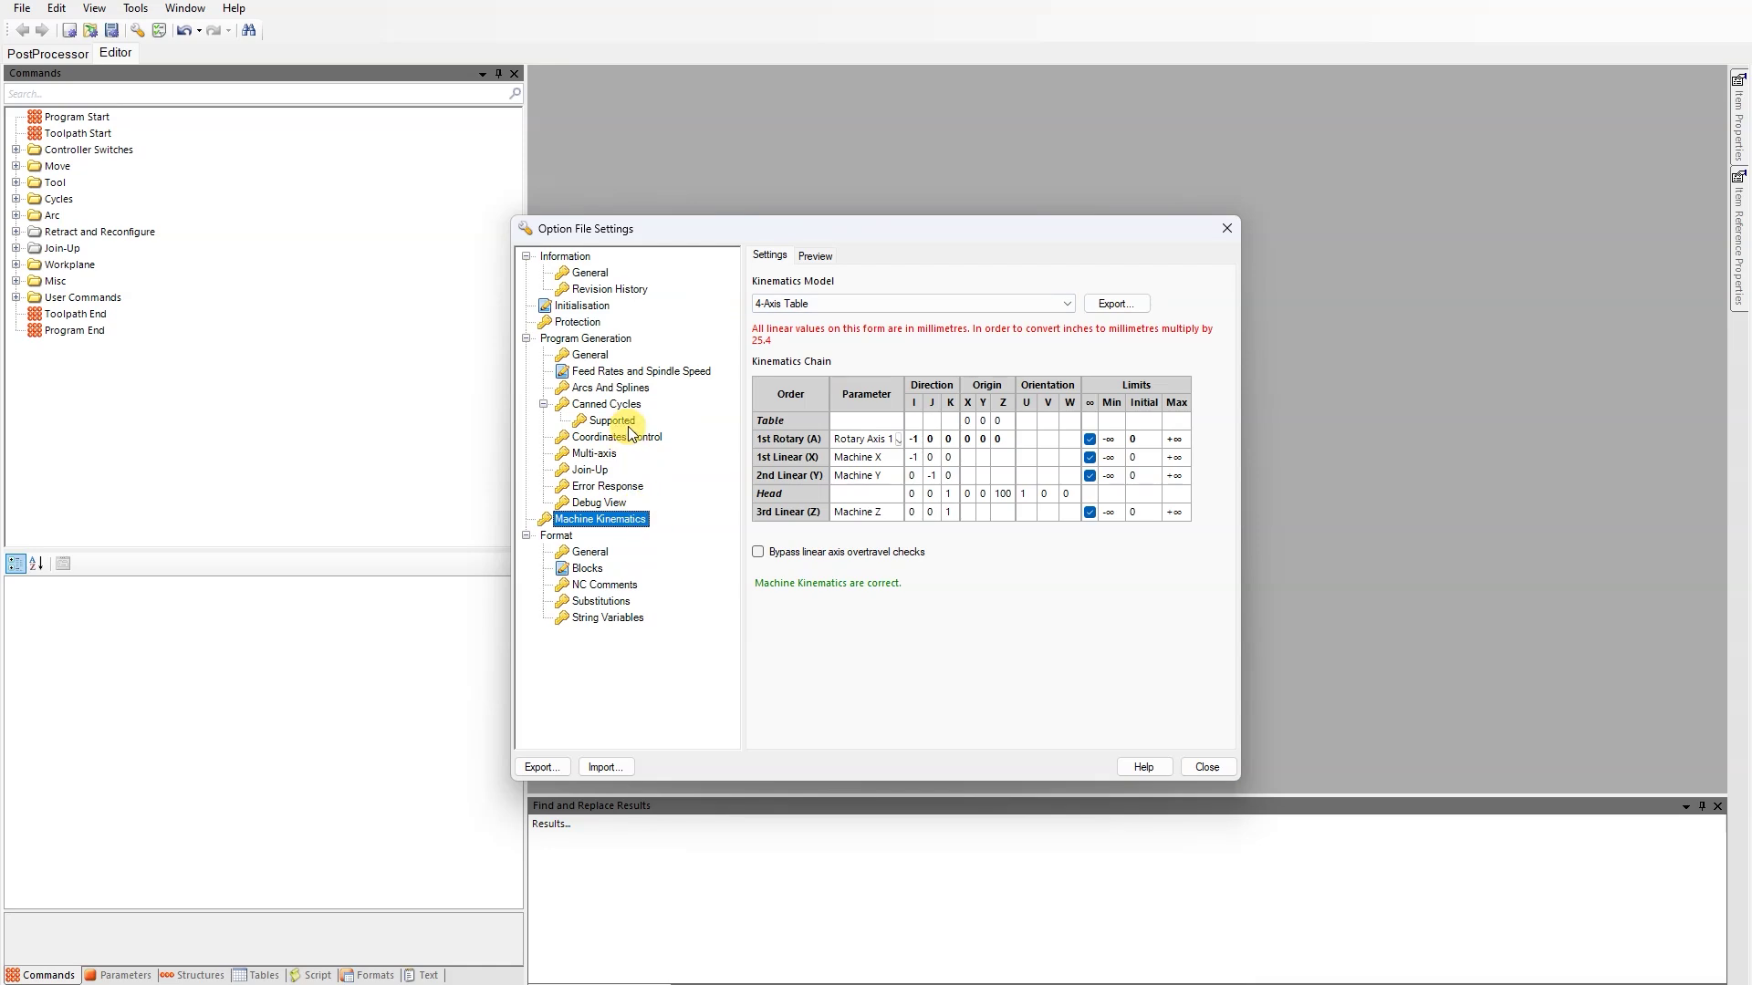
{"action": "left_click", "coordinate": [567, 539]}
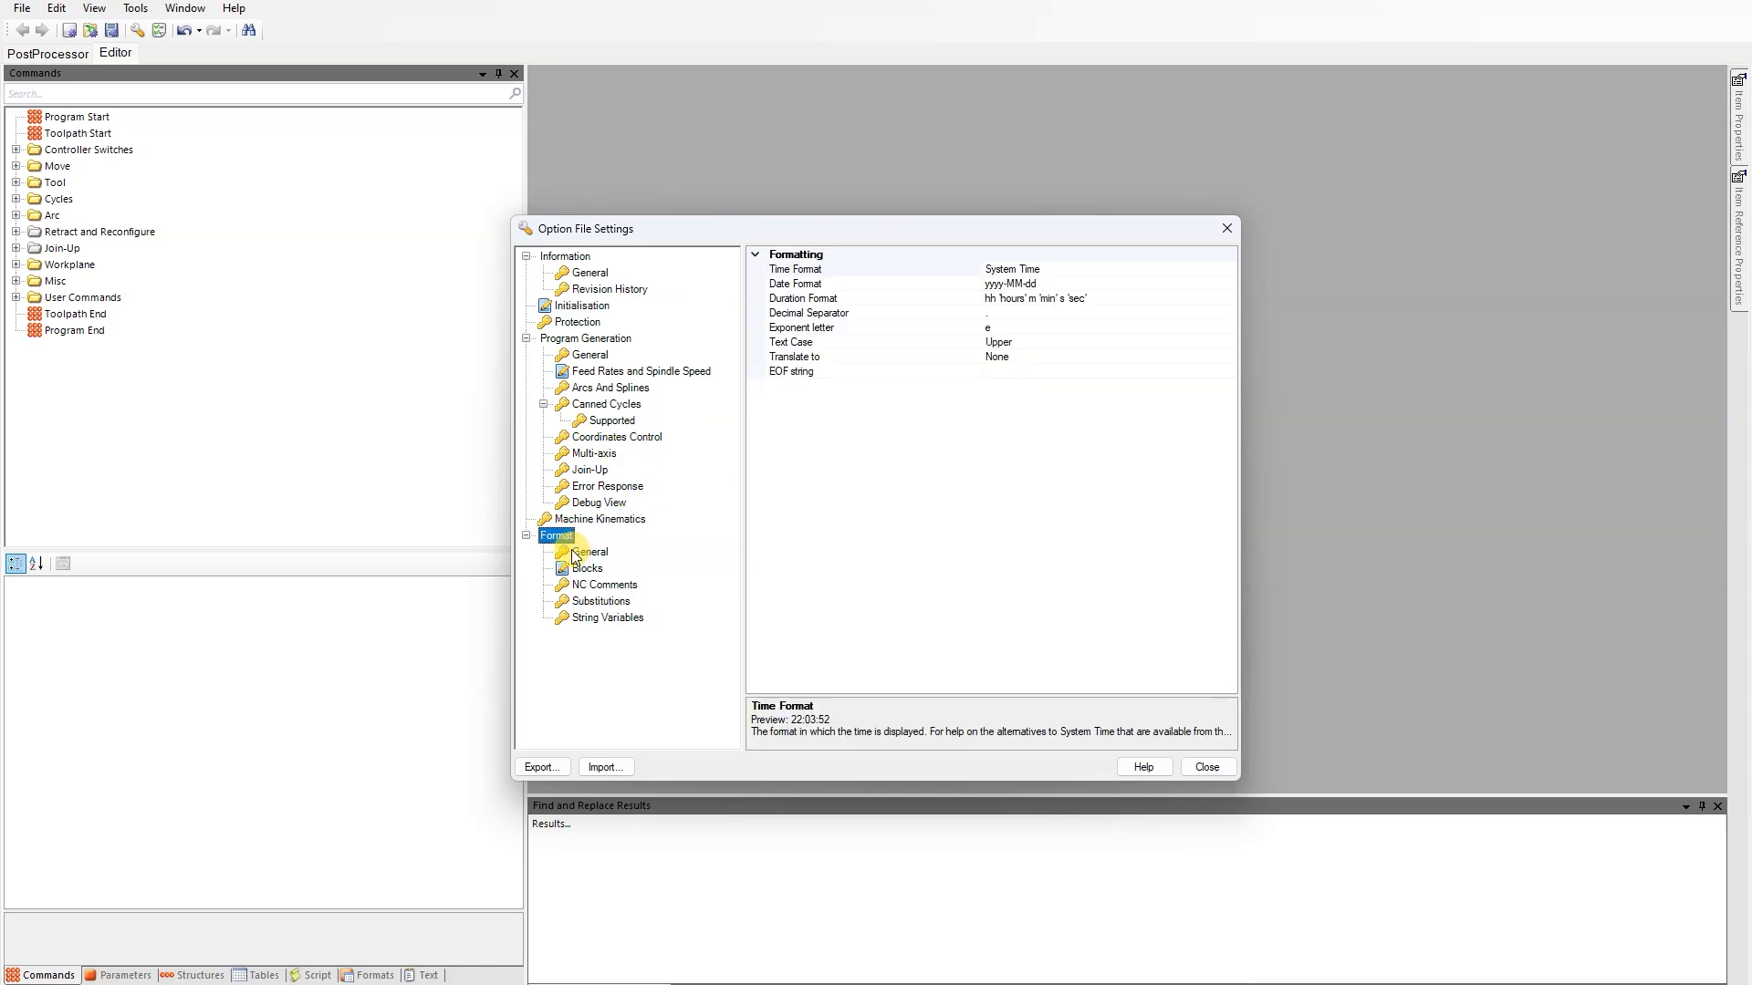
Review the general Format settings and set Output Block Number to No in the Blocks settings
{"action": "left_click", "coordinate": [575, 553]}
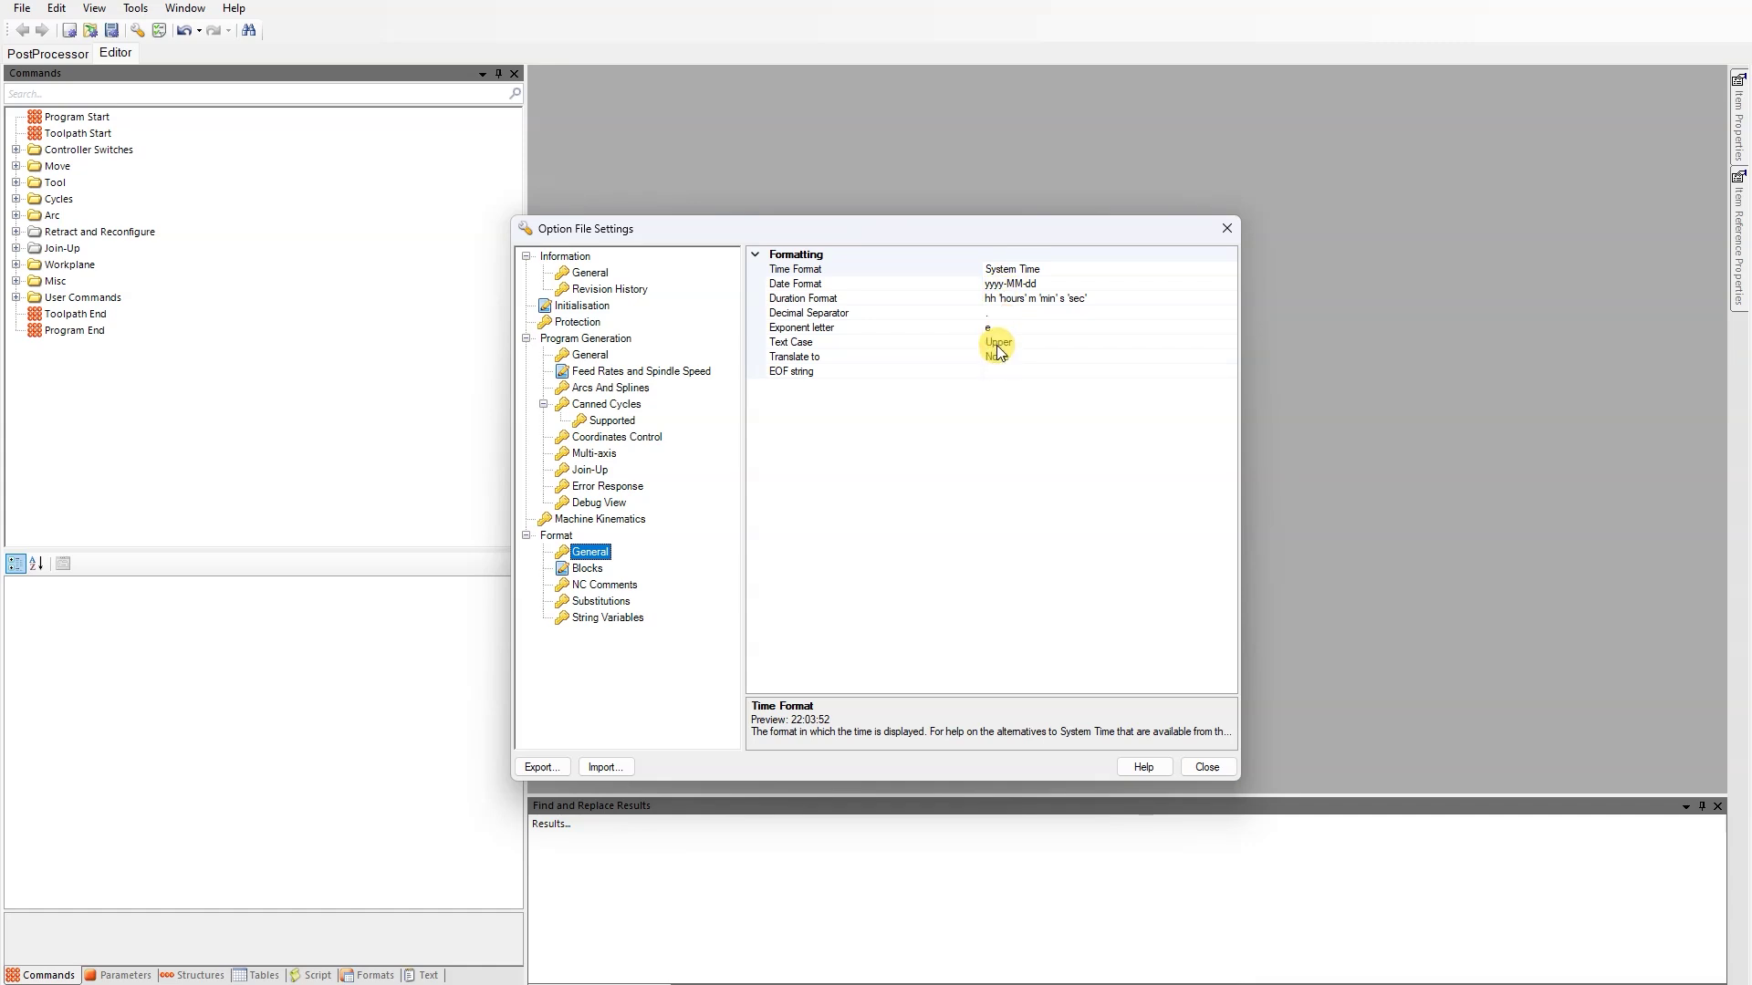
{"action": "left_click", "coordinate": [609, 569]}
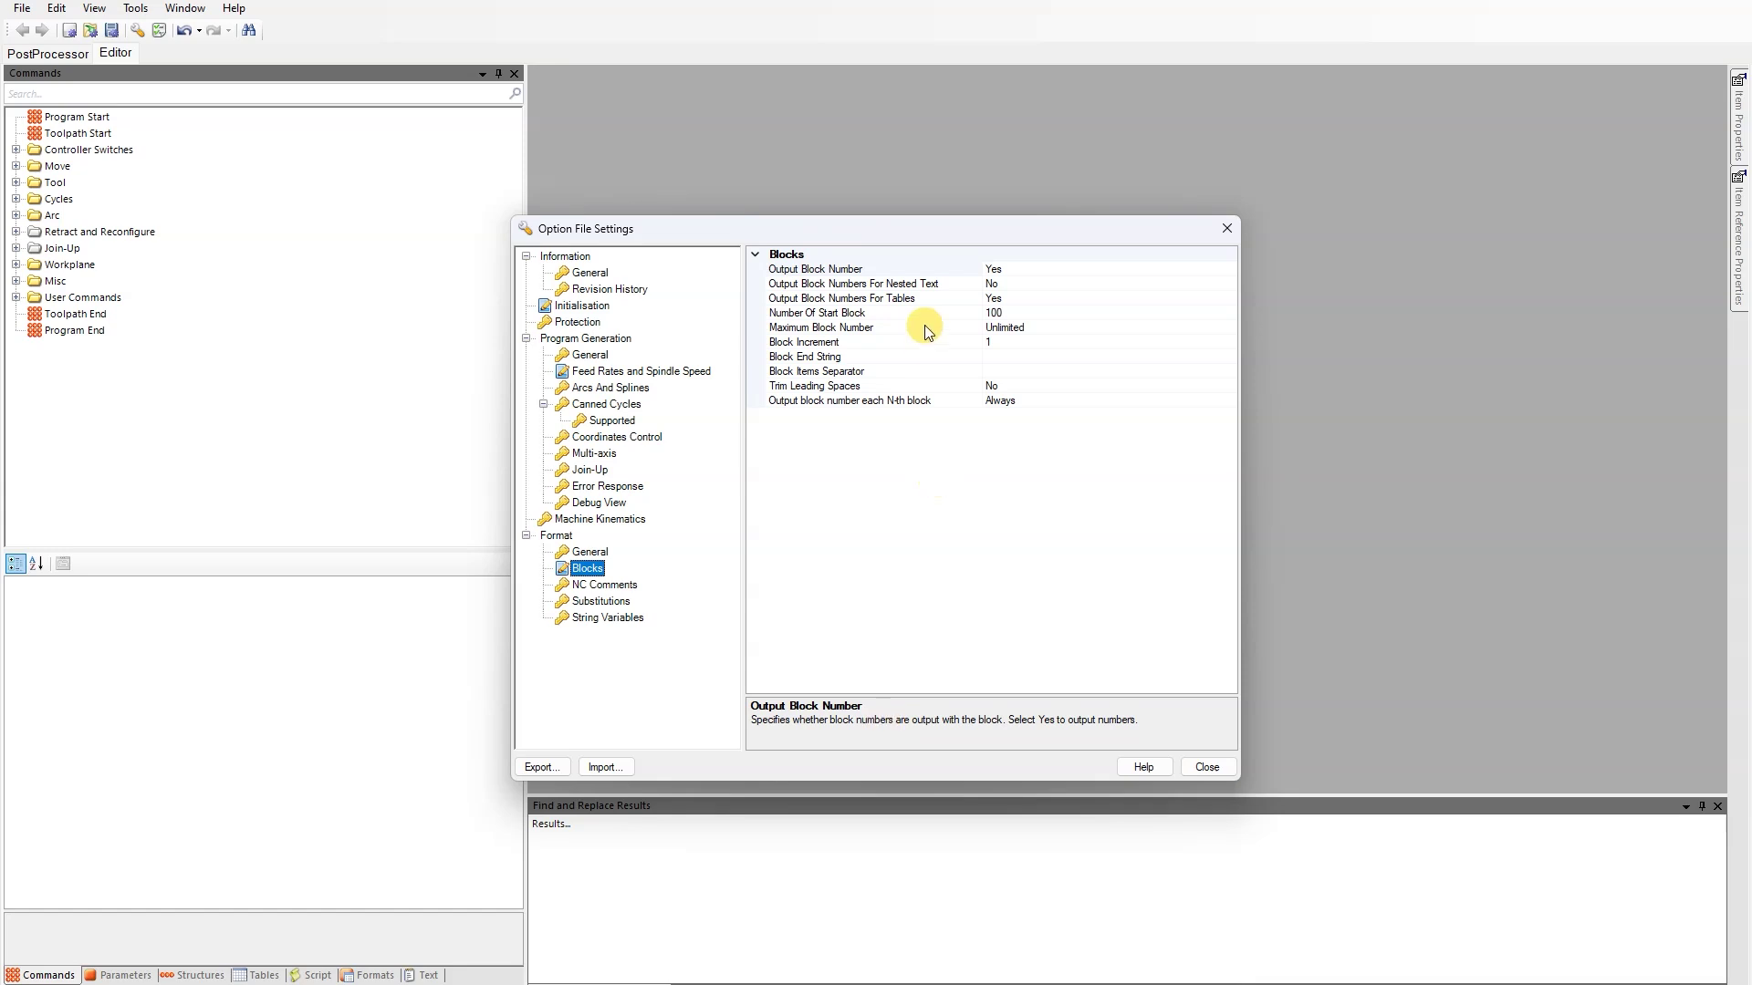
{"action": "left_click", "coordinate": [1075, 267]}
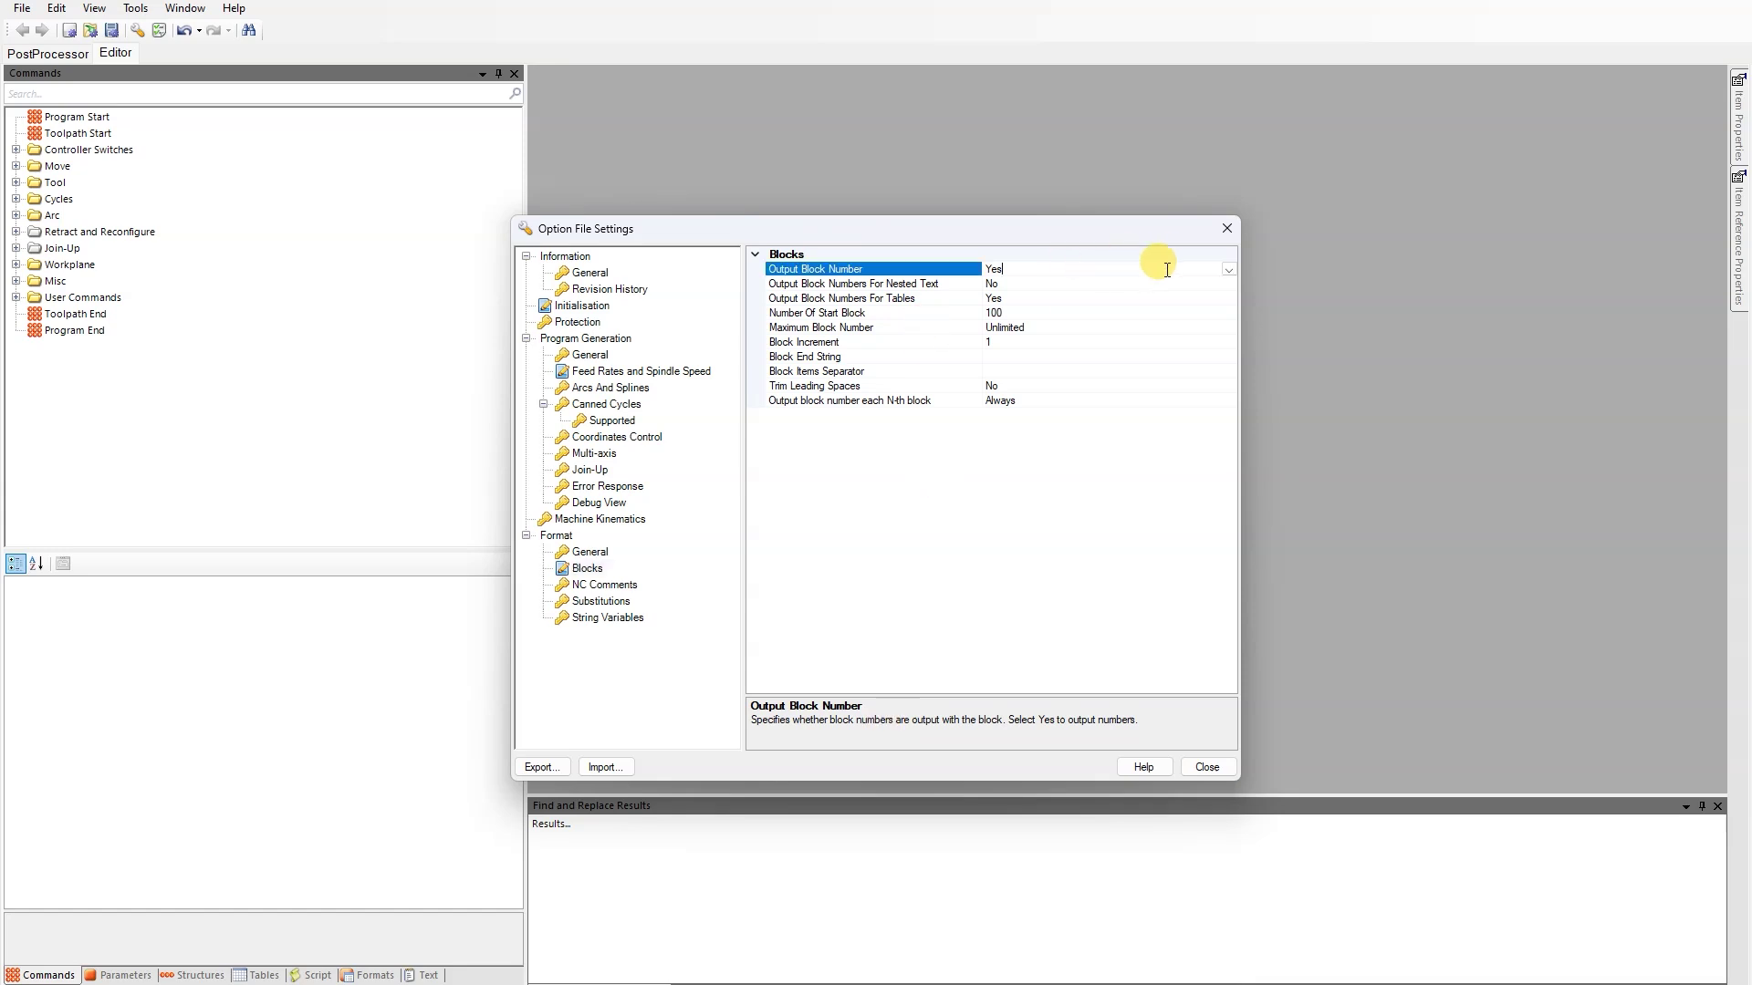
{"action": "left_click", "coordinate": [1228, 269]}
{"action": "left_click", "coordinate": [1170, 288]}
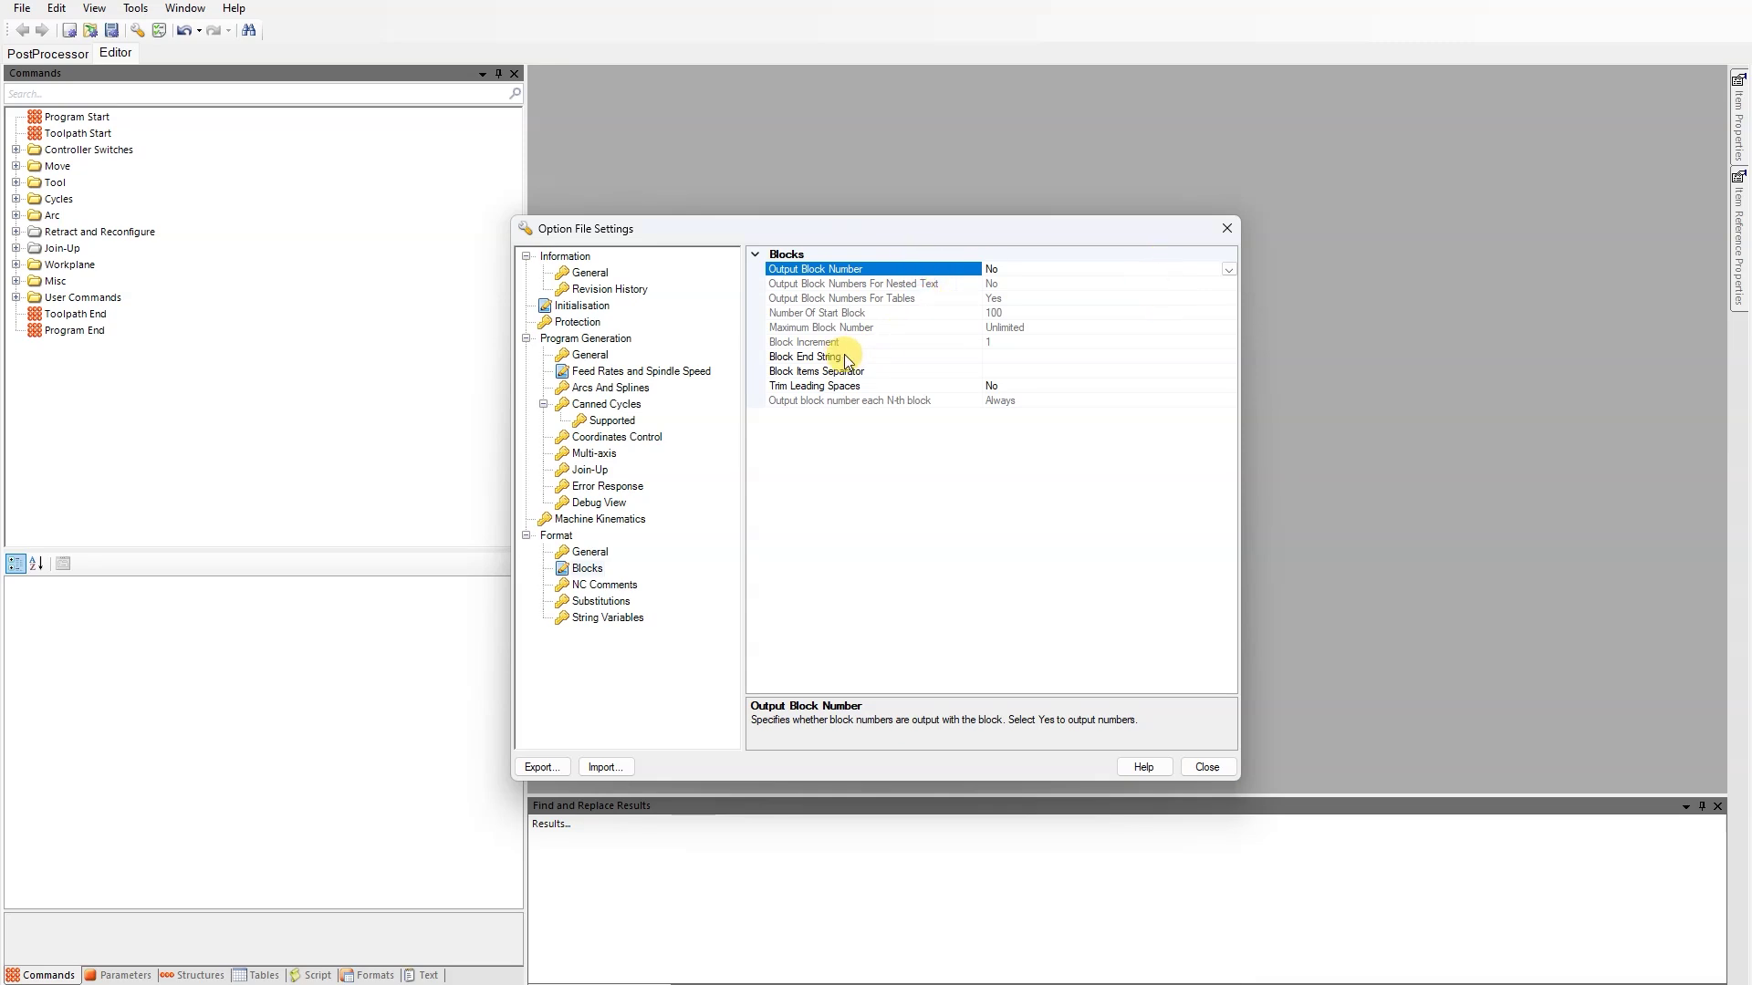
Review the Block Items Separator, NC Comments, Substitutions and String Variables settings, and close the option file settings
{"action": "left_click", "coordinate": [990, 372]}
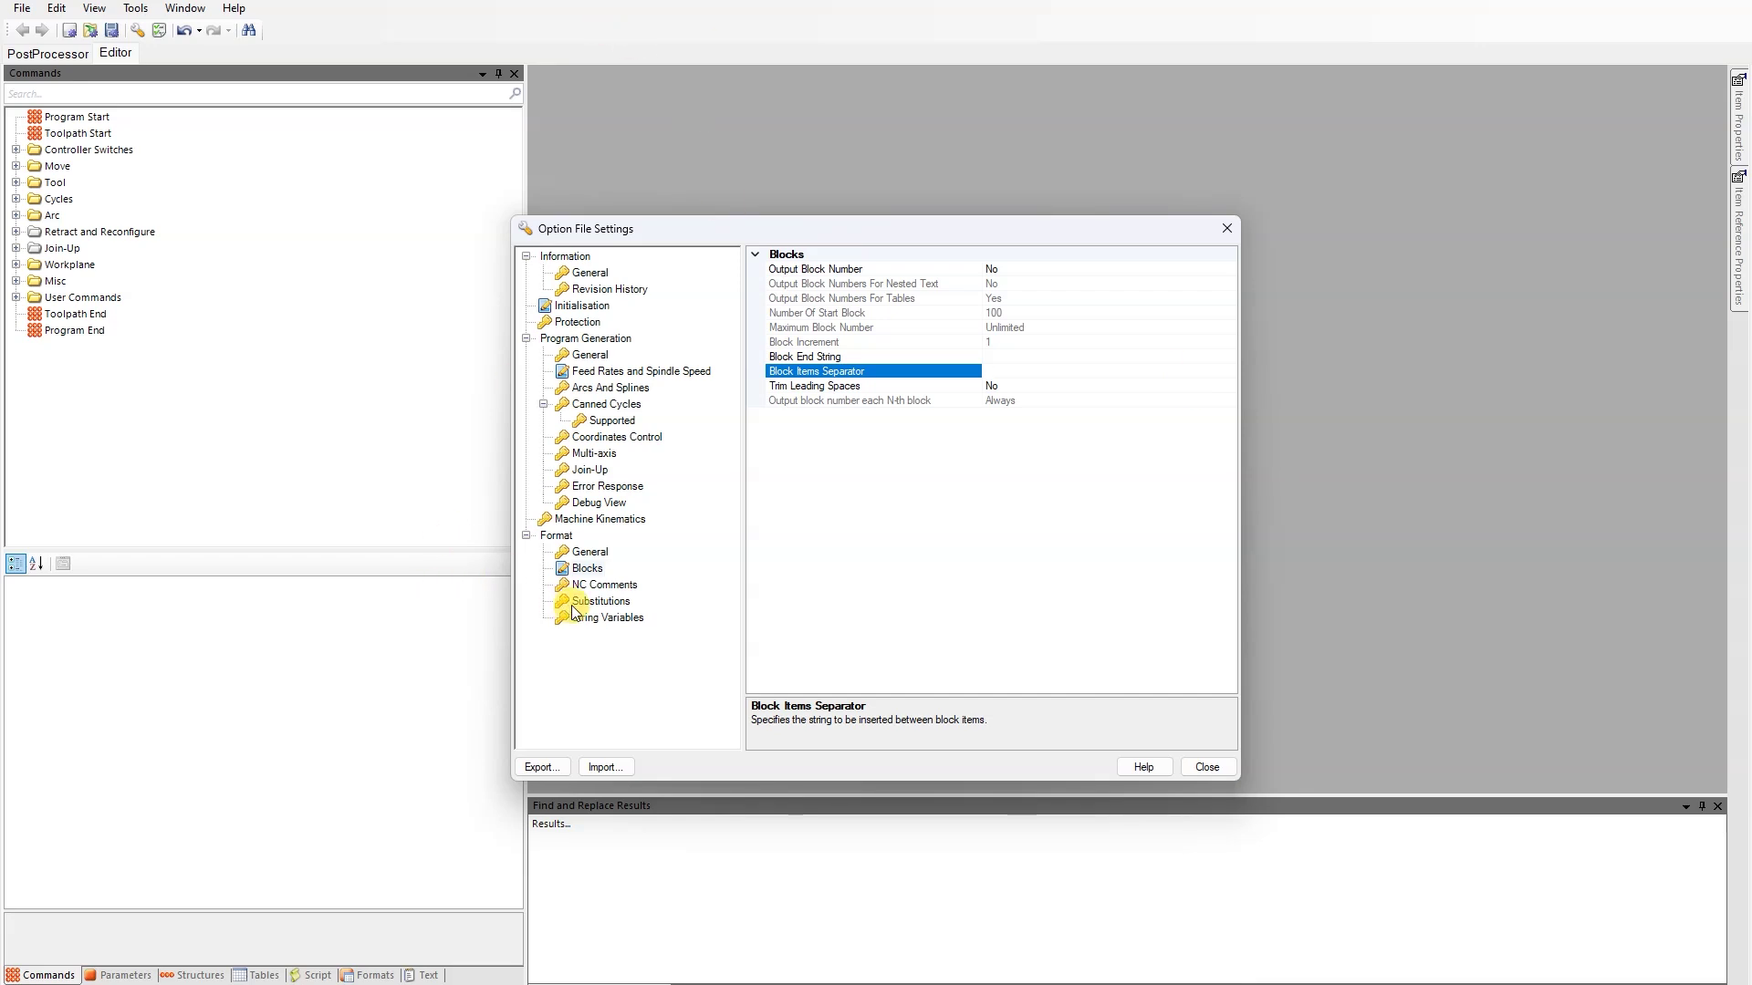
{"action": "left_click", "coordinate": [588, 588]}
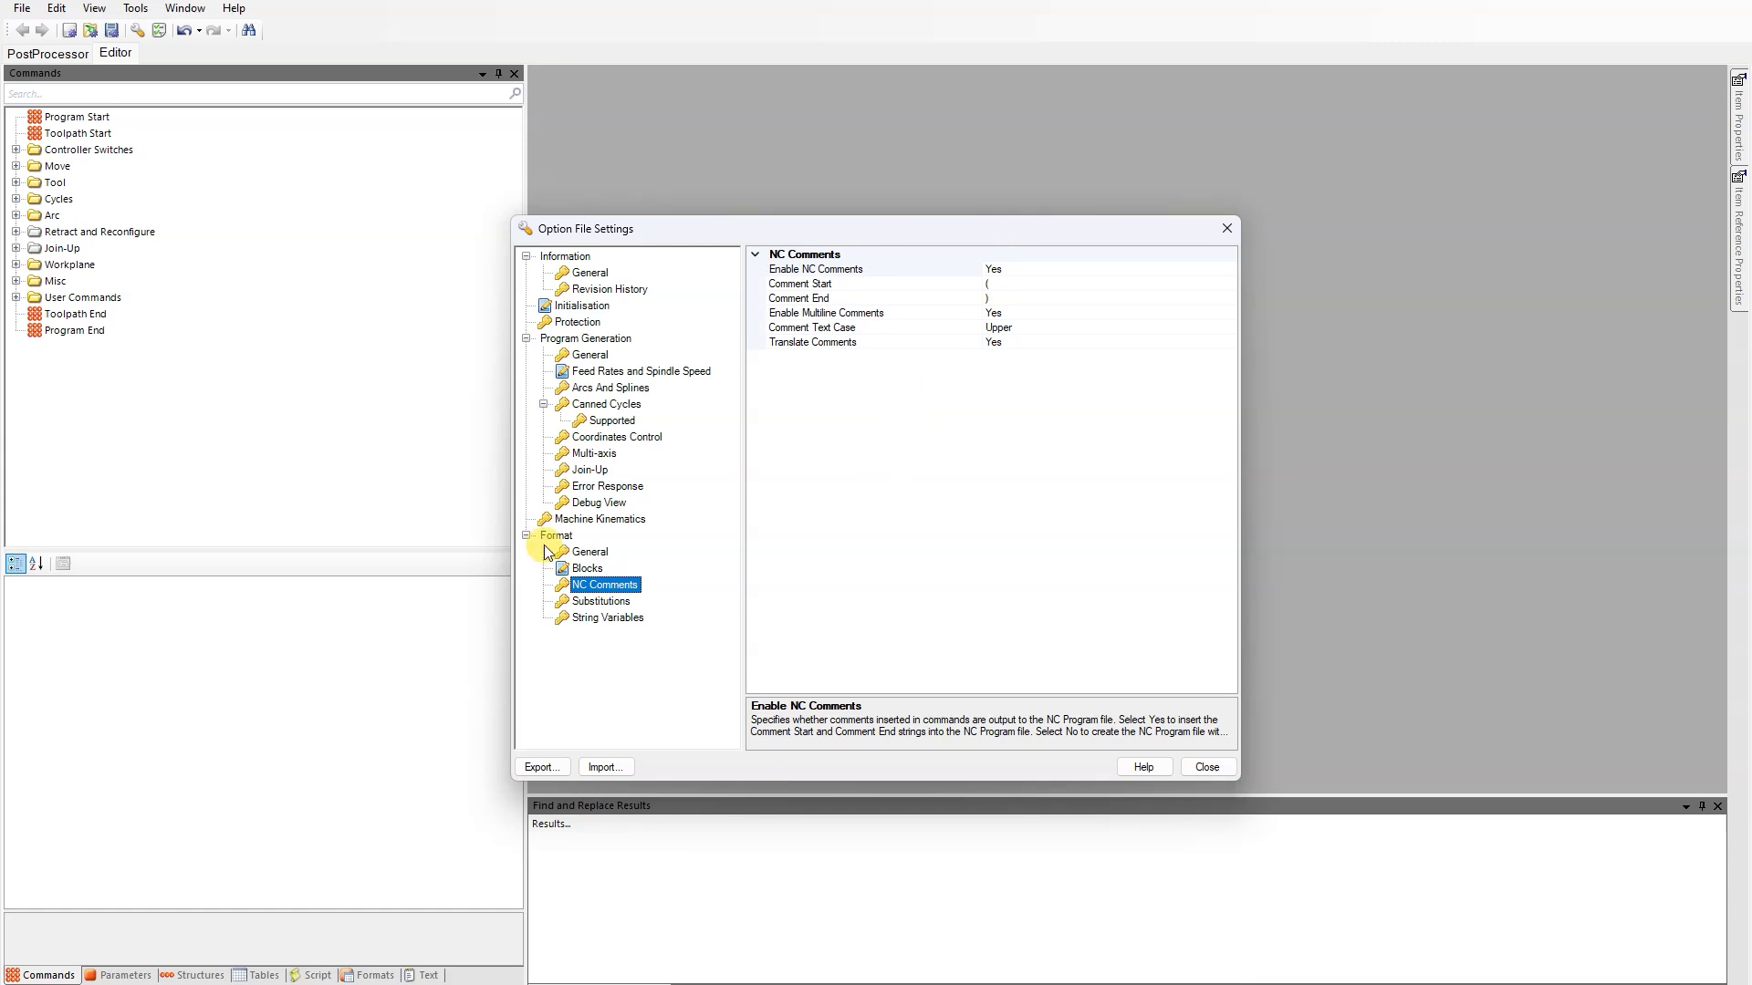
{"action": "left_click", "coordinate": [598, 603]}
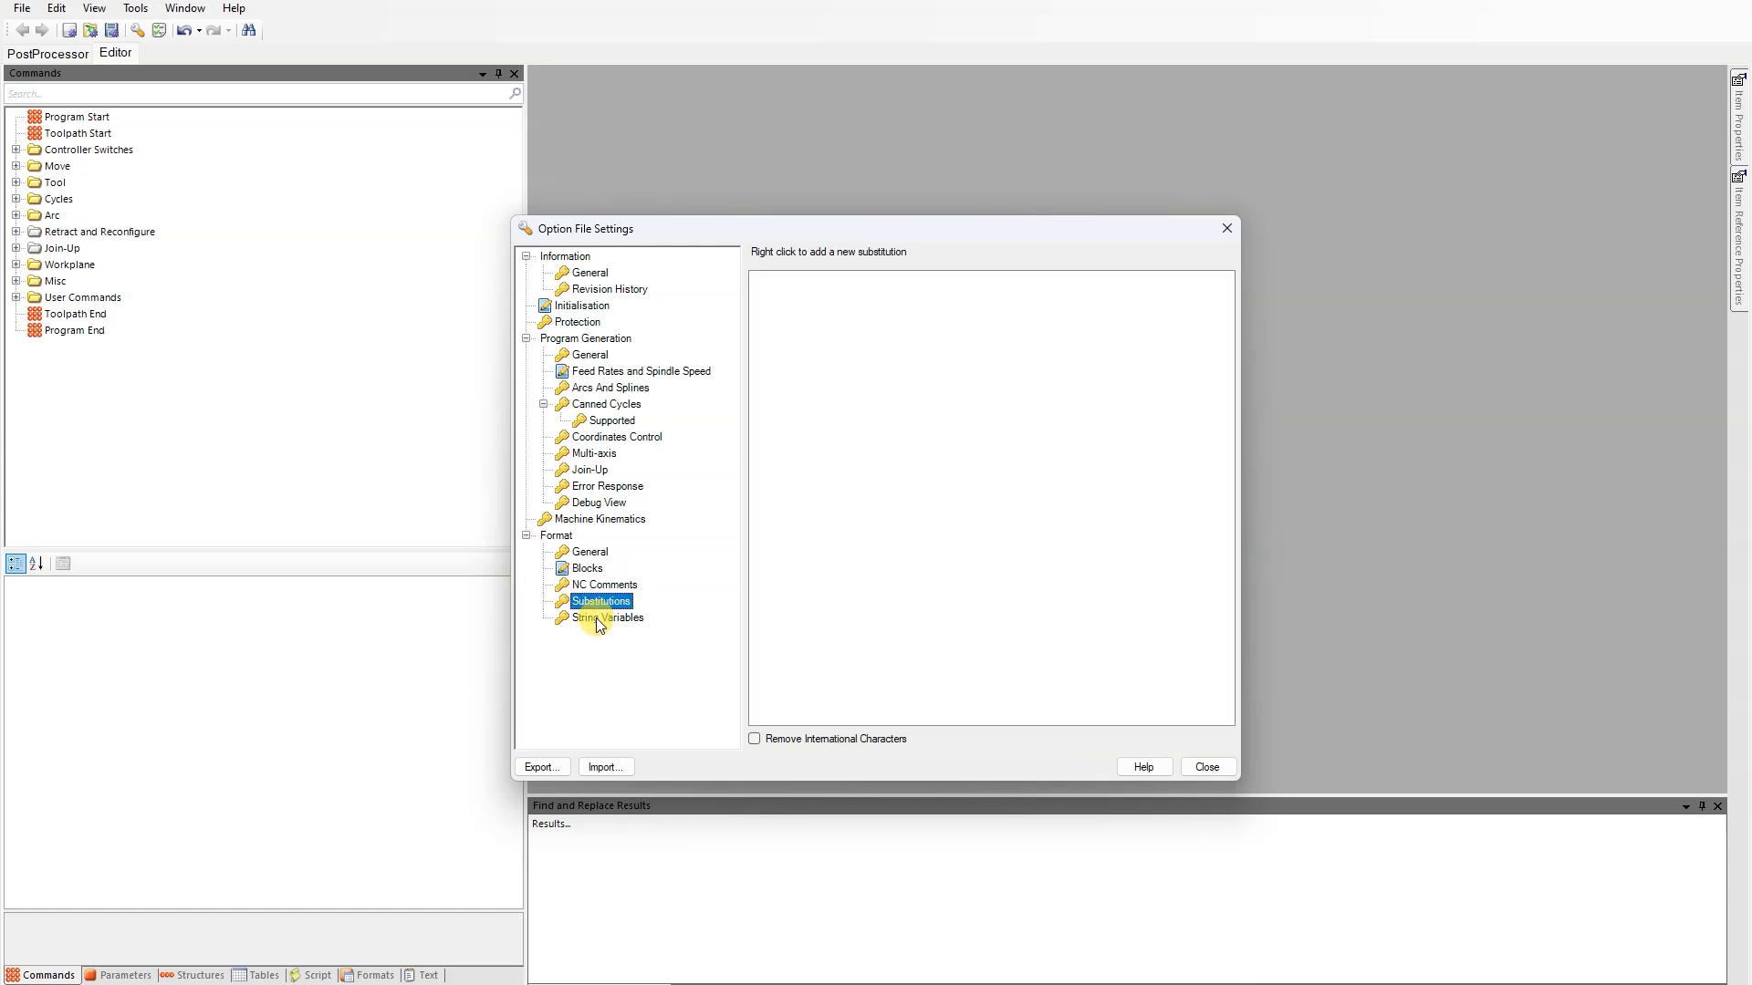
{"action": "left_click", "coordinate": [595, 618]}
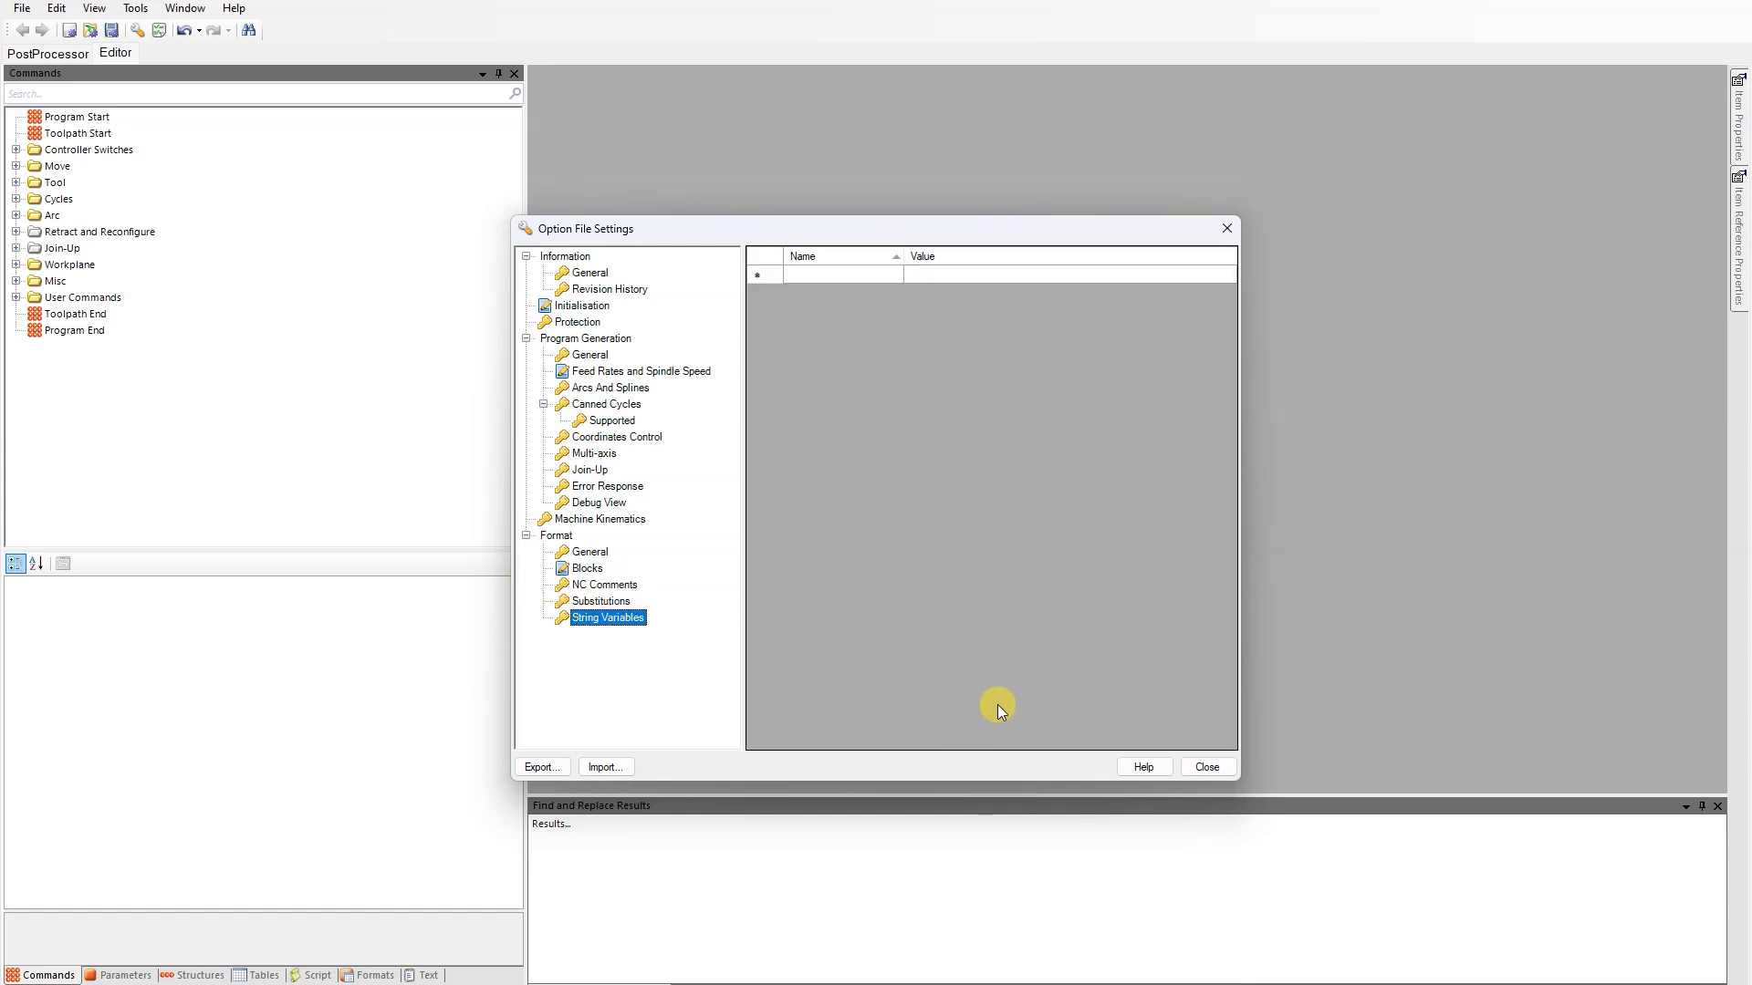
{"action": "left_click", "coordinate": [1205, 768]}
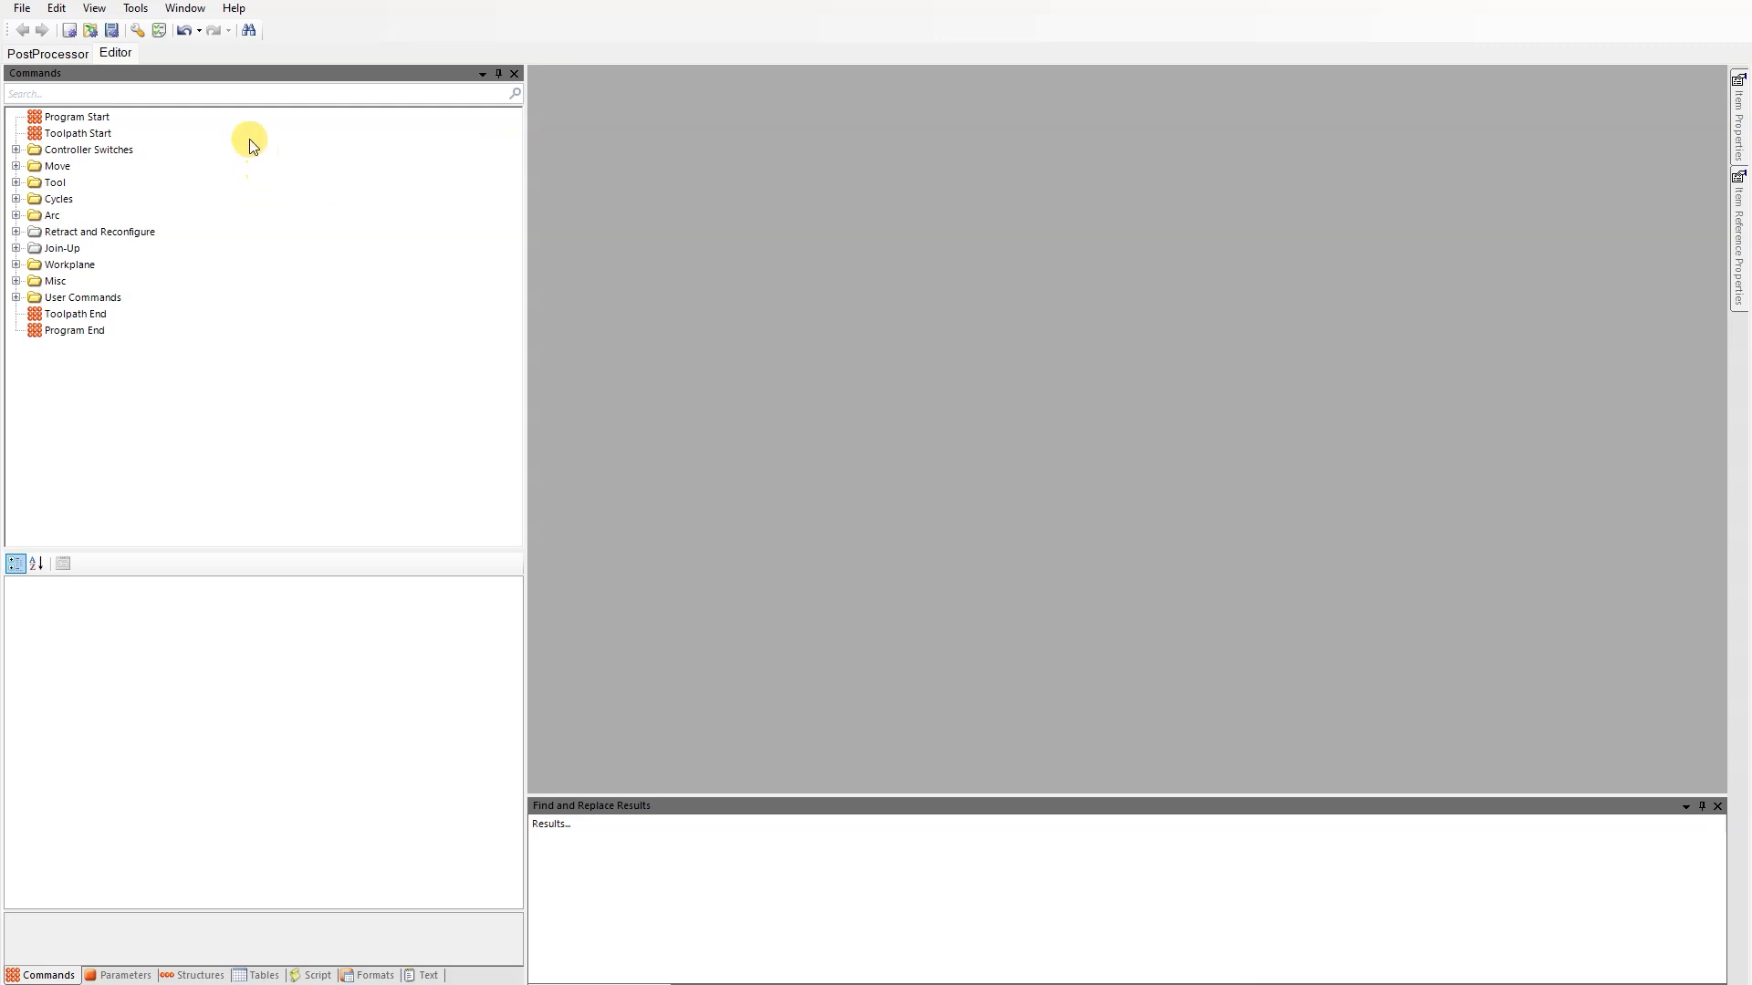
Add the 4axis.cut file to the post-processing session's CLDATA files
{"action": "left_click", "coordinate": [41, 53]}
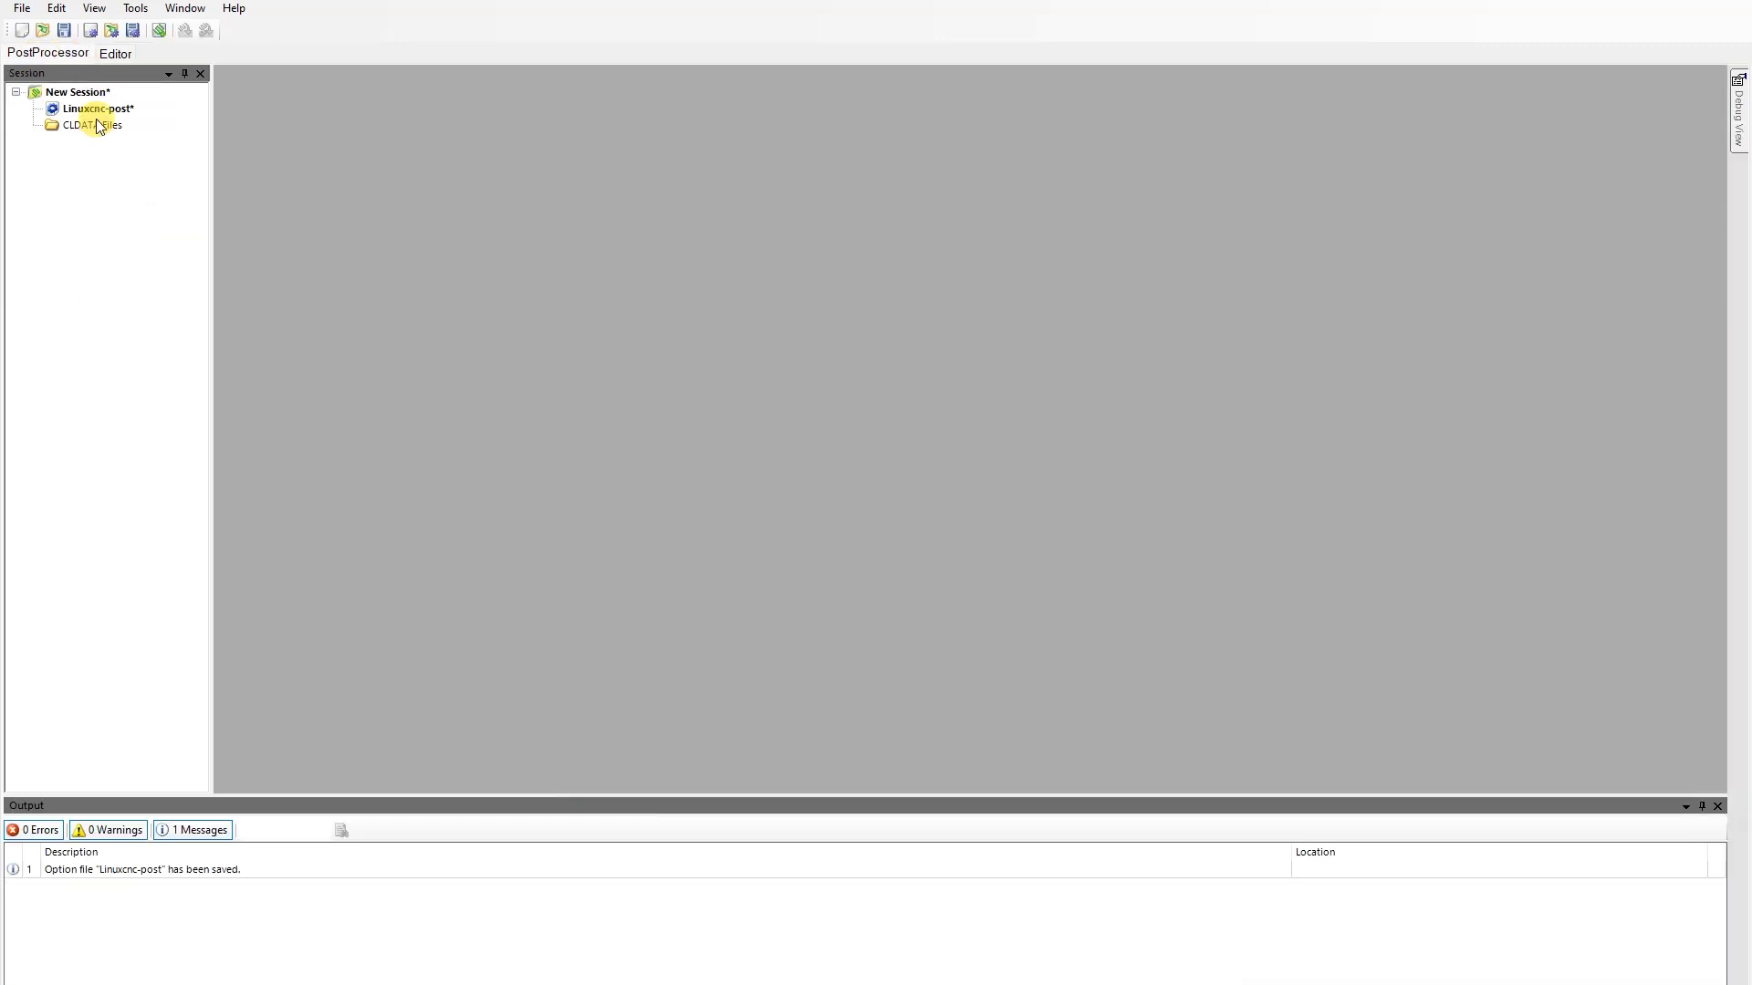
{"action": "left_click", "coordinate": [159, 33]}
{"action": "left_click", "coordinate": [660, 368]}
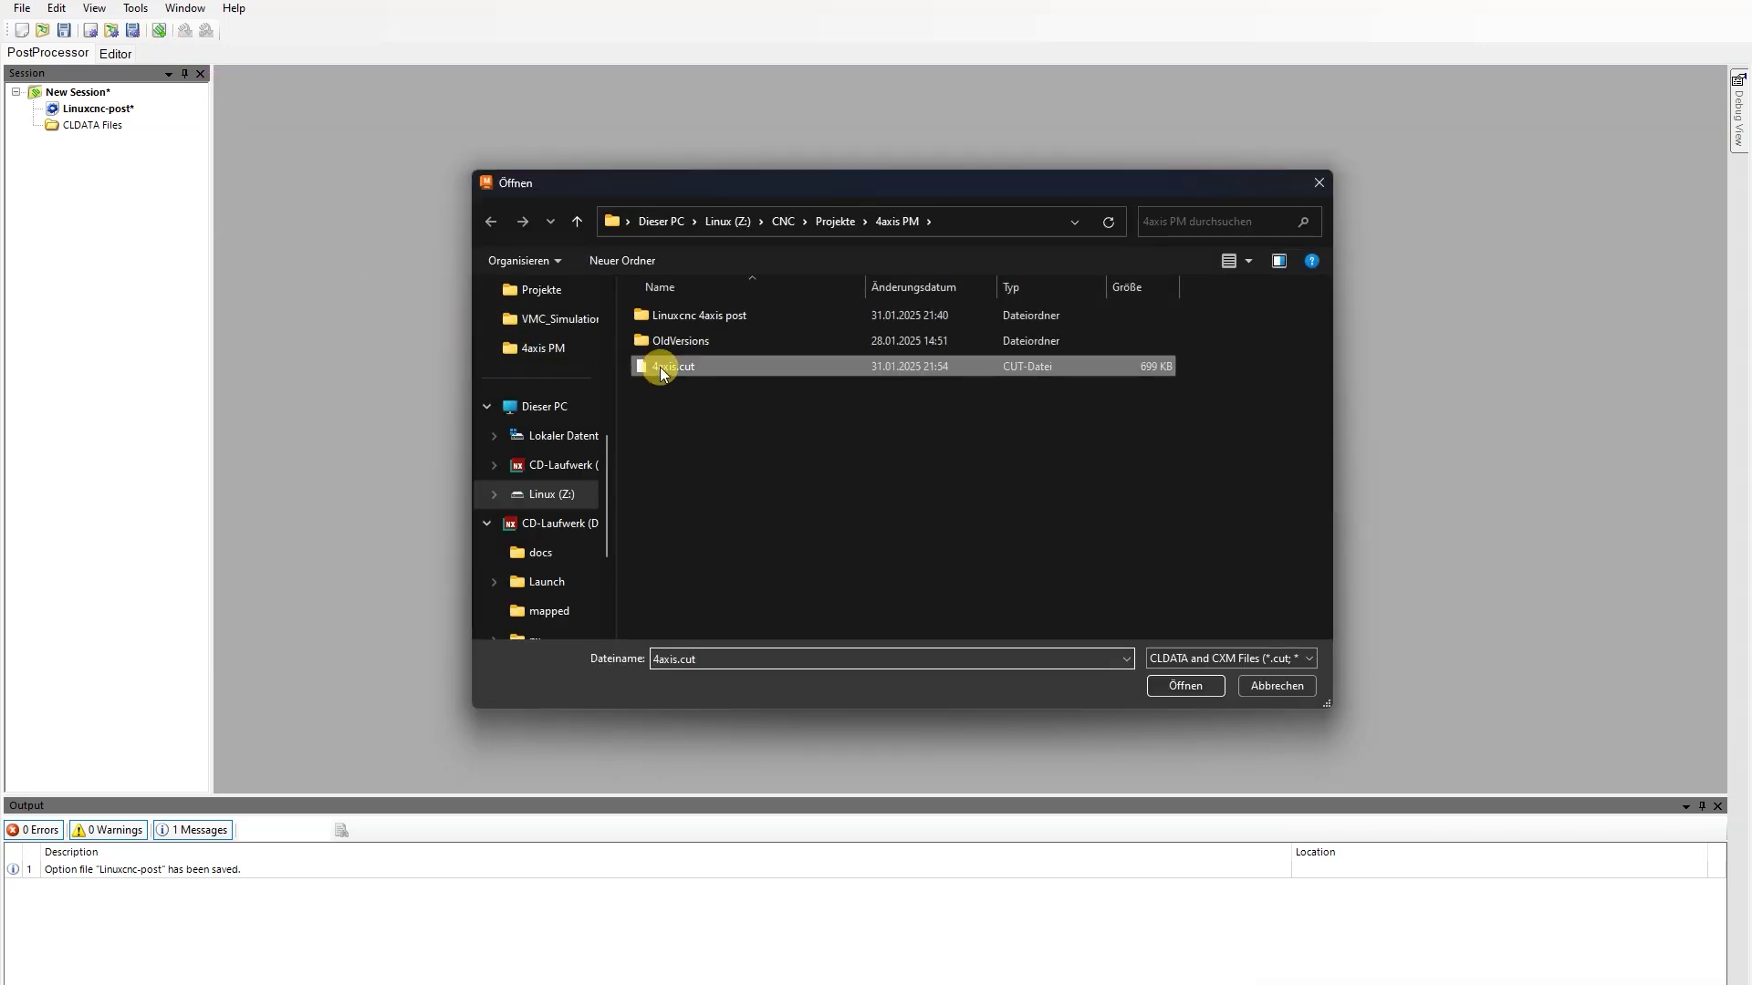
{"action": "left_click", "coordinate": [1196, 691]}
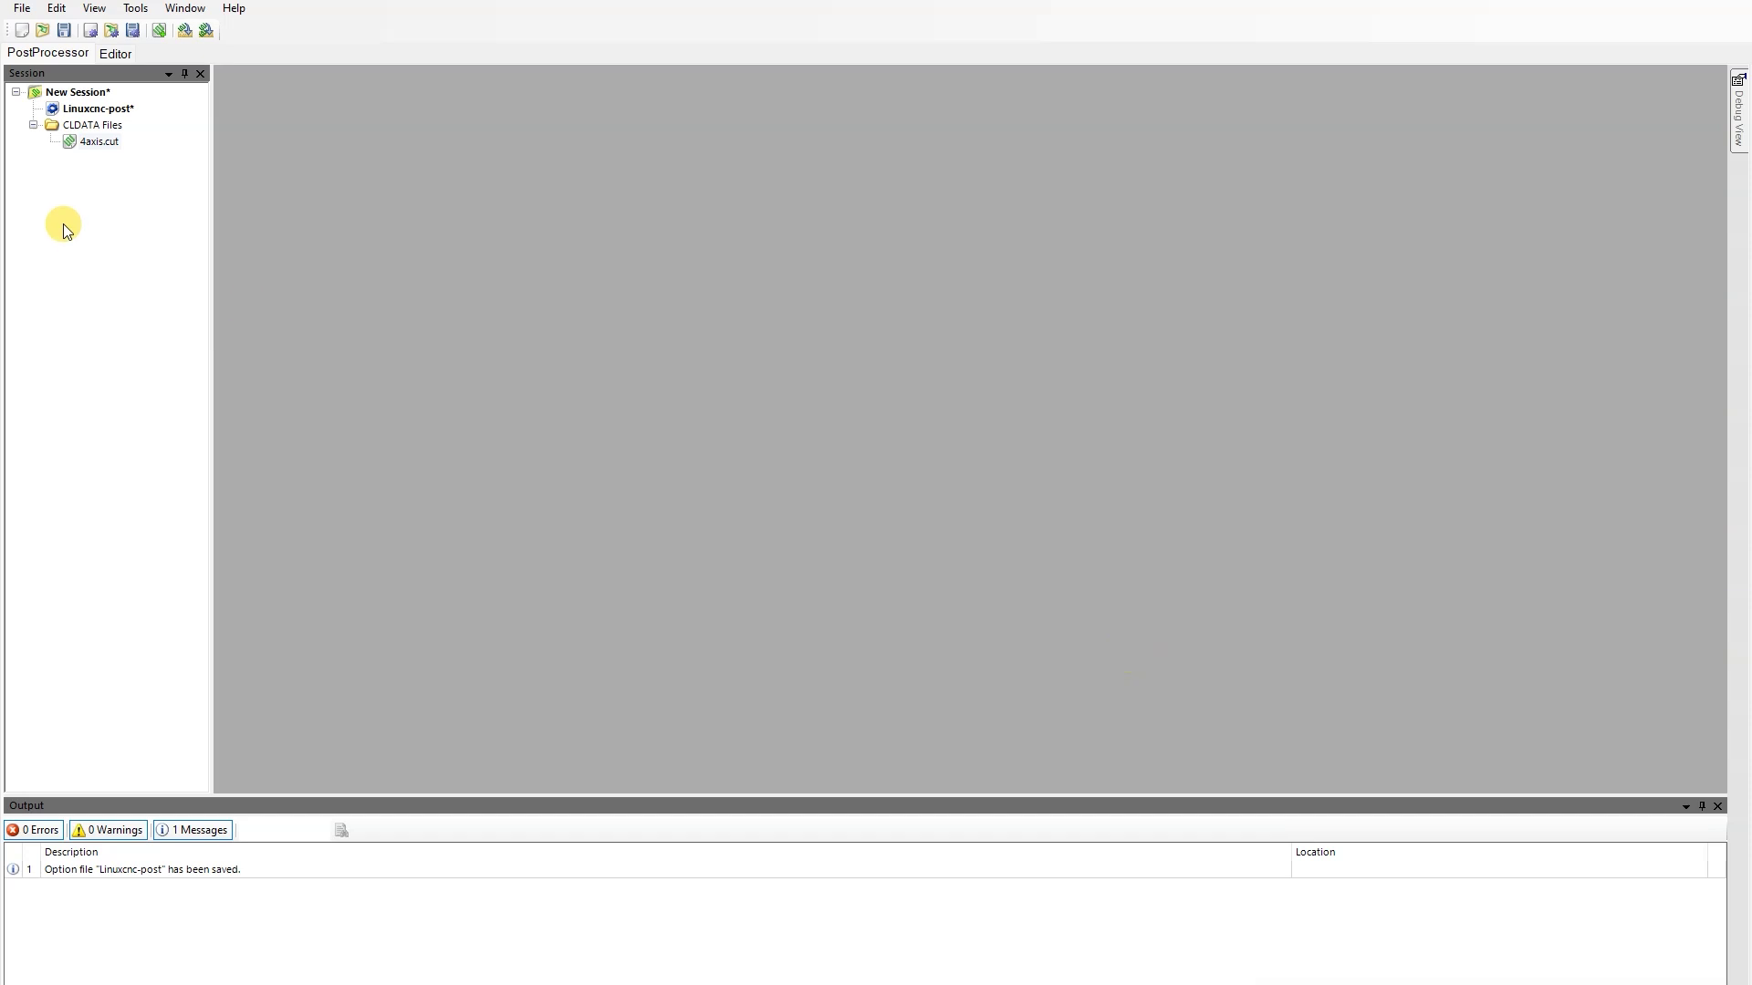
Process 4axis.cut with the Linuxcnc-post option file
{"action": "left_click", "coordinate": [90, 145]}
{"action": "right_click", "coordinate": [96, 148]}
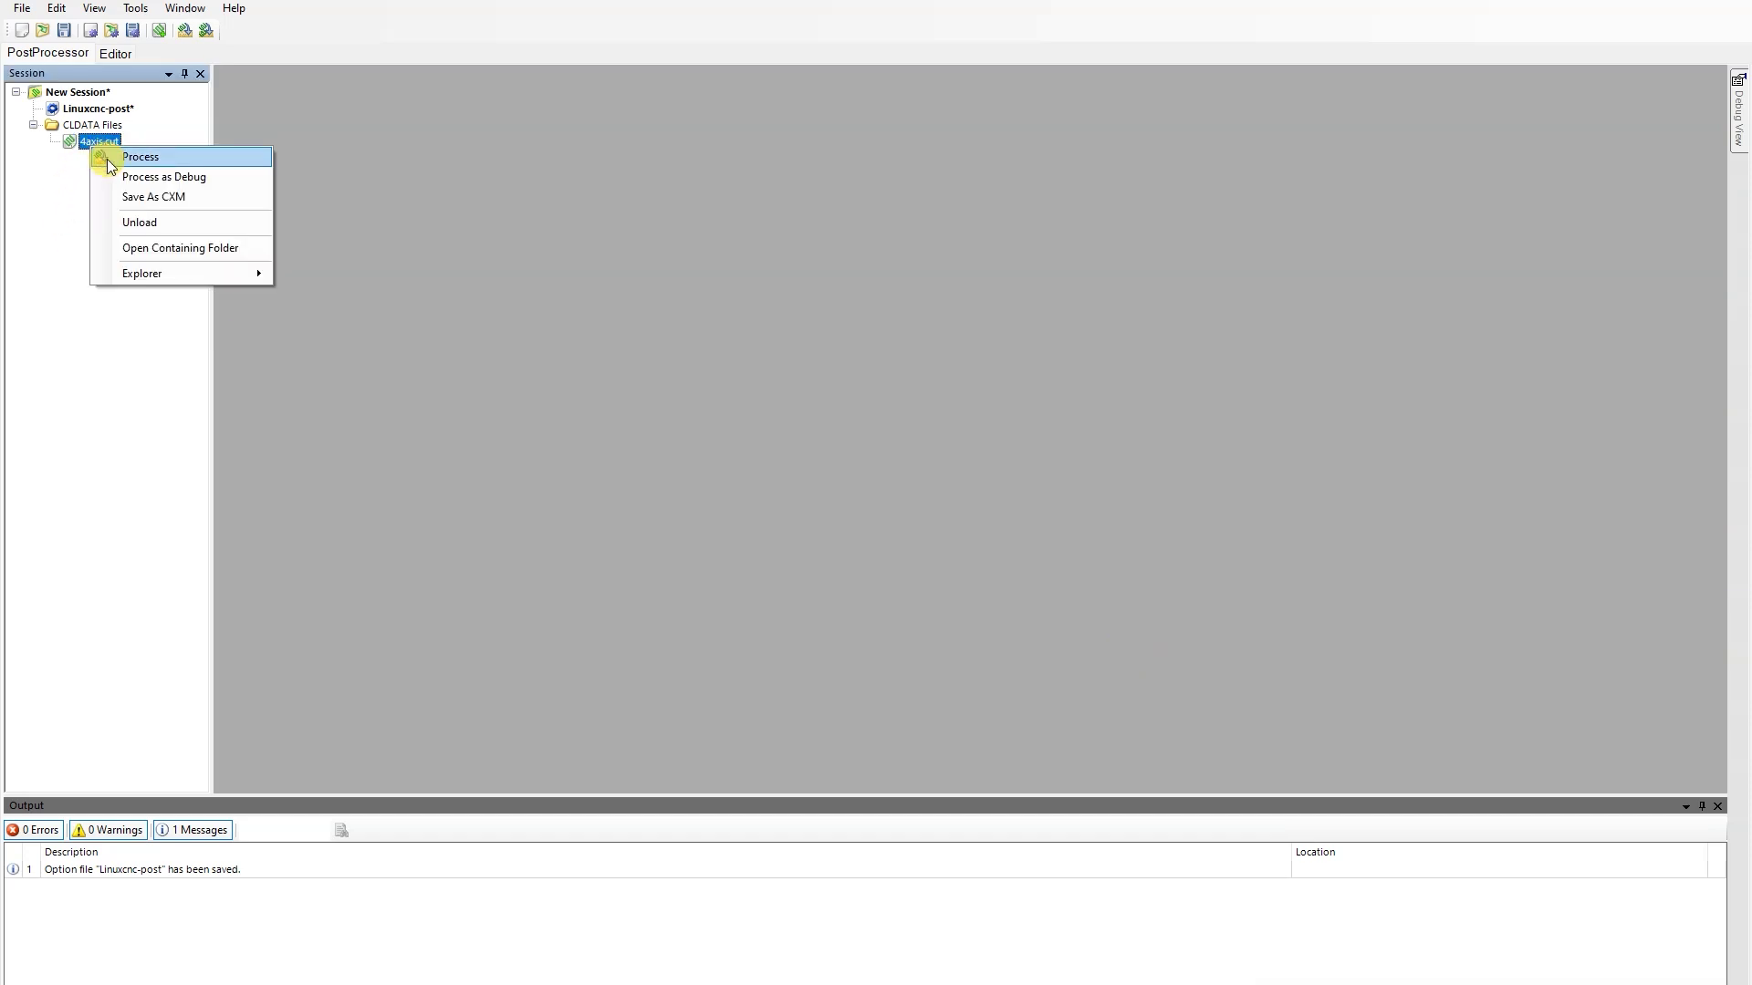
{"action": "left_click", "coordinate": [107, 157]}
{"action": "left_click", "coordinate": [469, 322]}
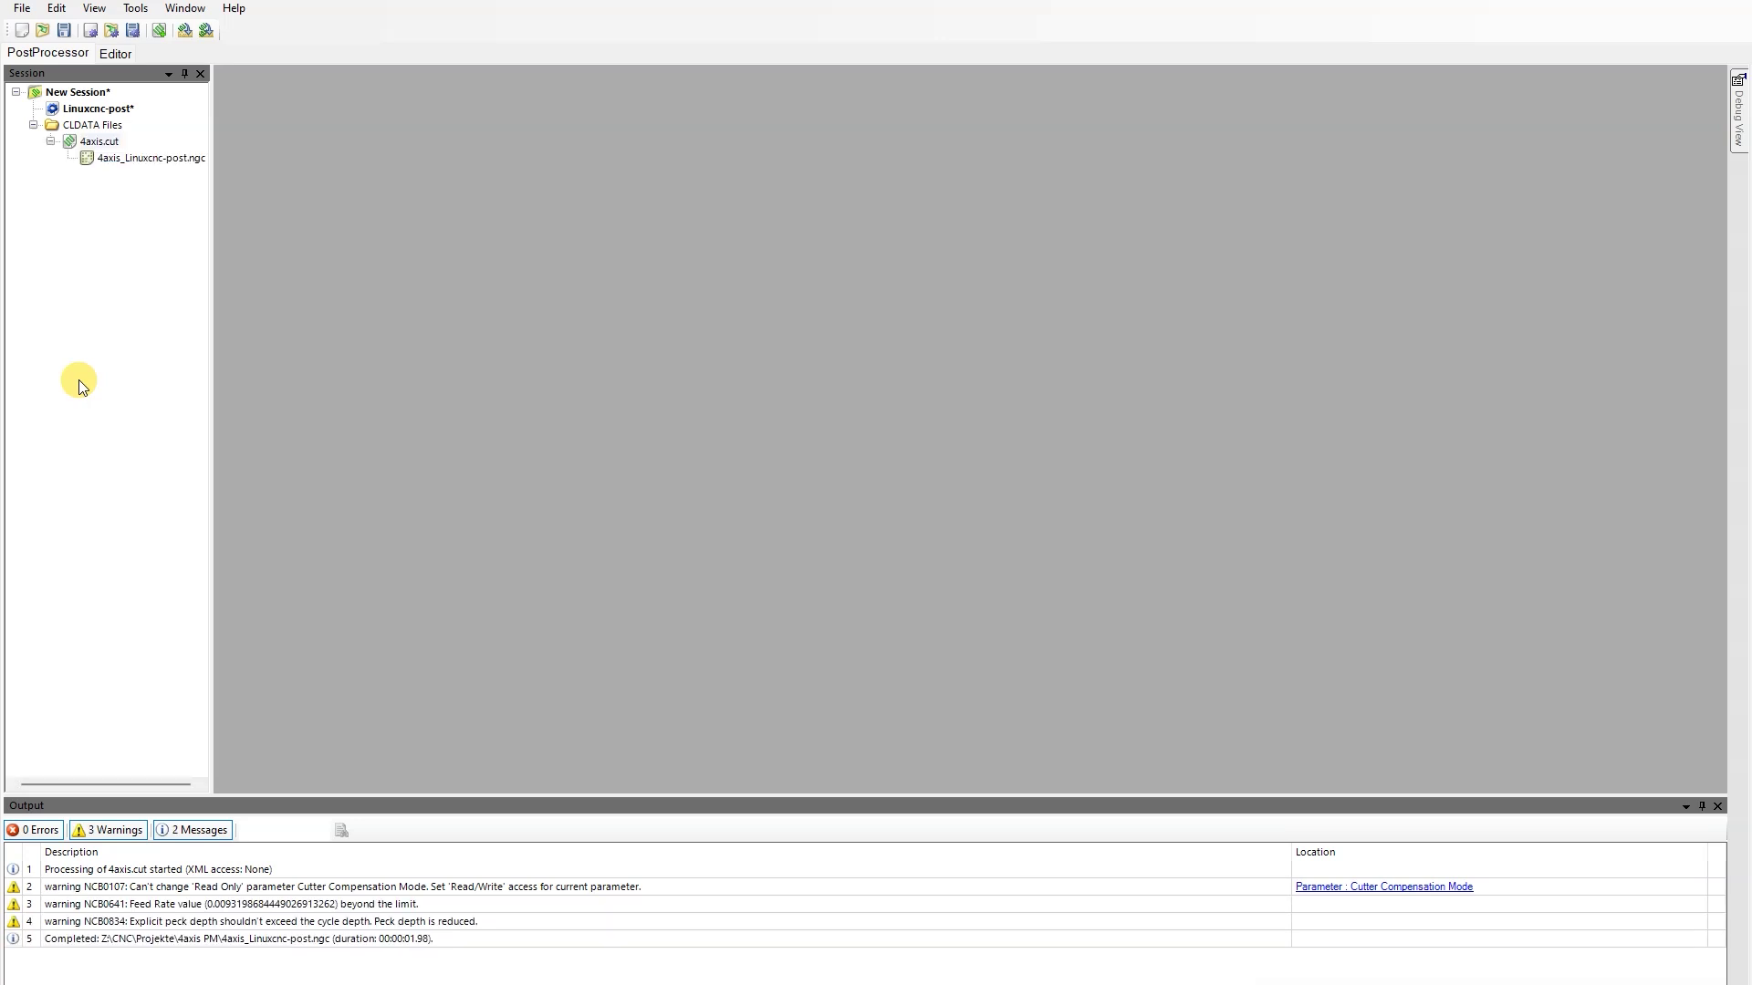
Open the generated 4axis_Linuxcnc-post.ngc program and examine its header, tool list and first toolpath moves
{"action": "double_click", "coordinate": [123, 161]}
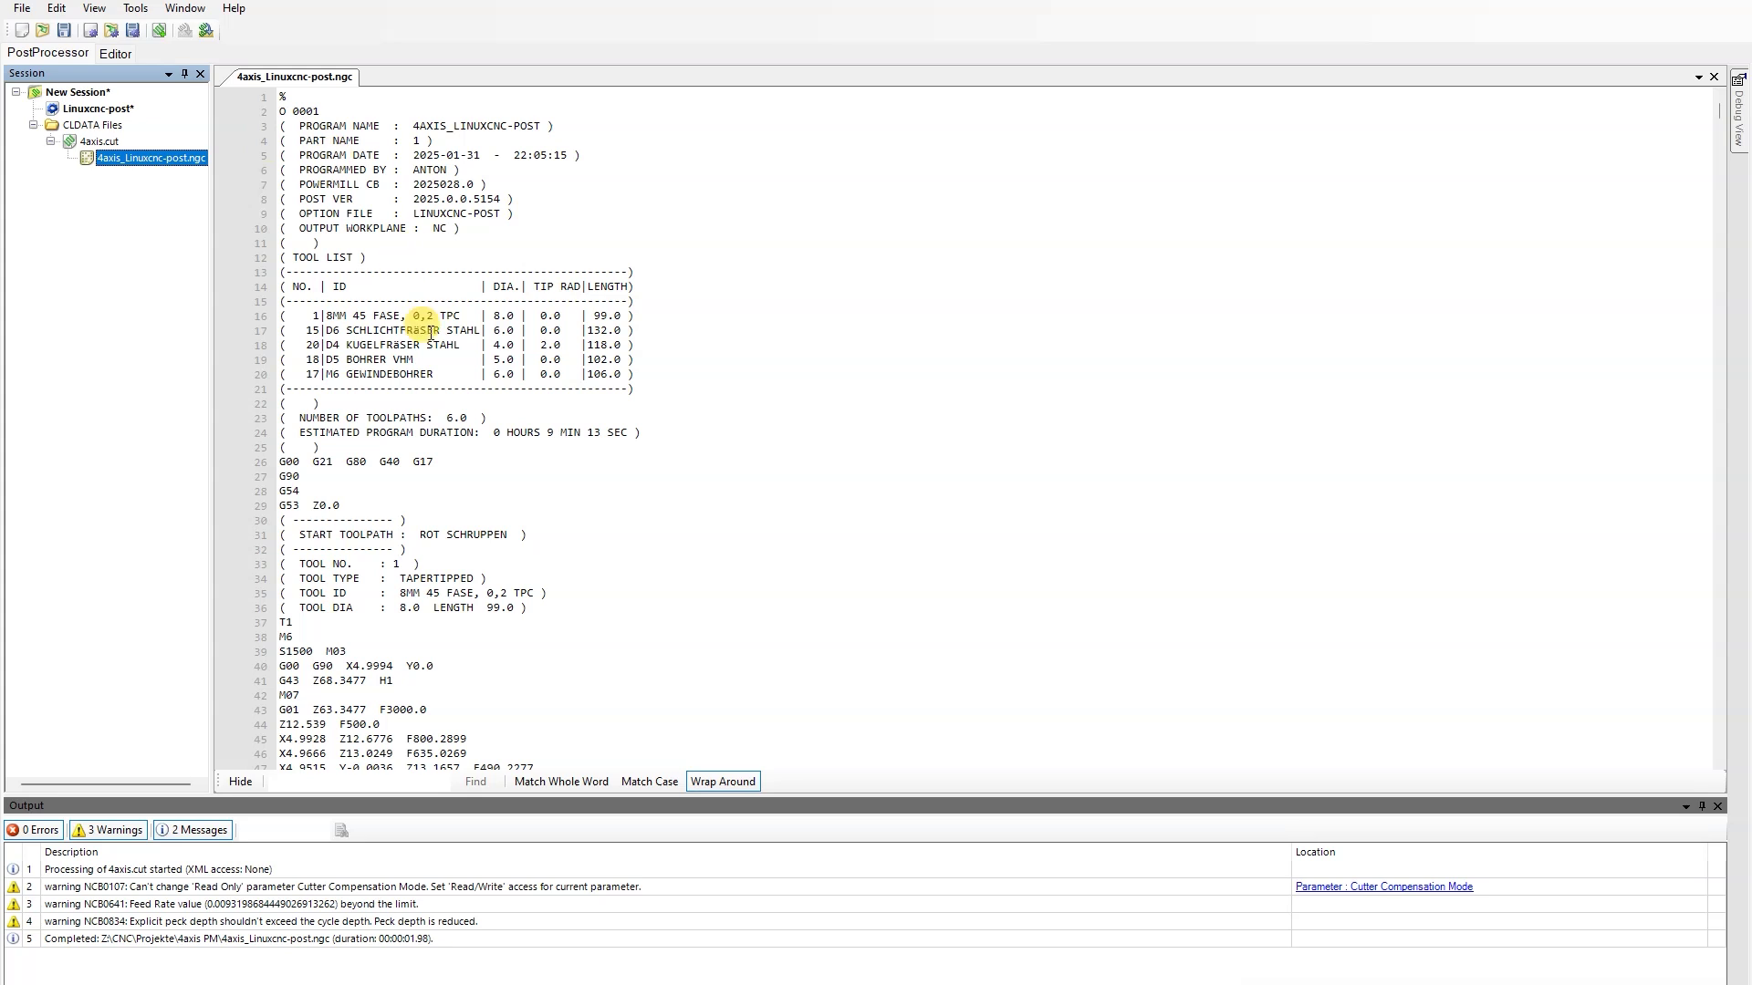
{"action": "scroll", "coordinate": [429, 375], "scroll_direction": "down", "scroll_amount": 5}
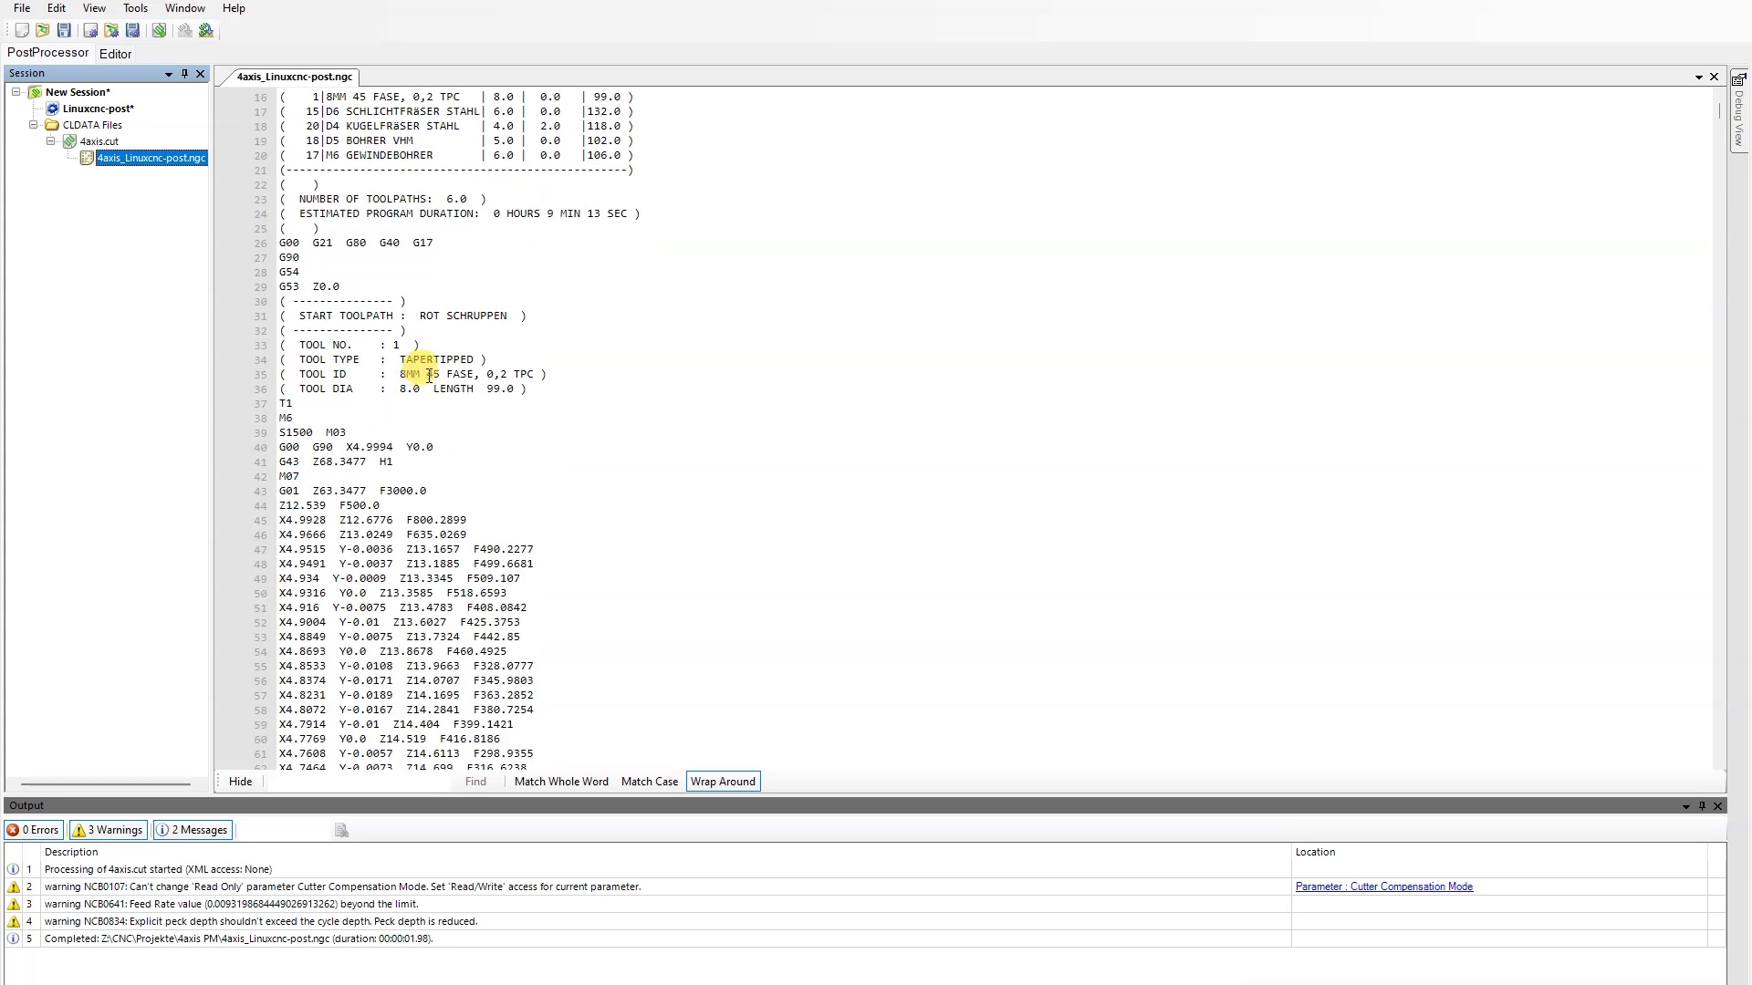
{"action": "scroll", "coordinate": [429, 375], "scroll_direction": "down", "scroll_amount": 2}
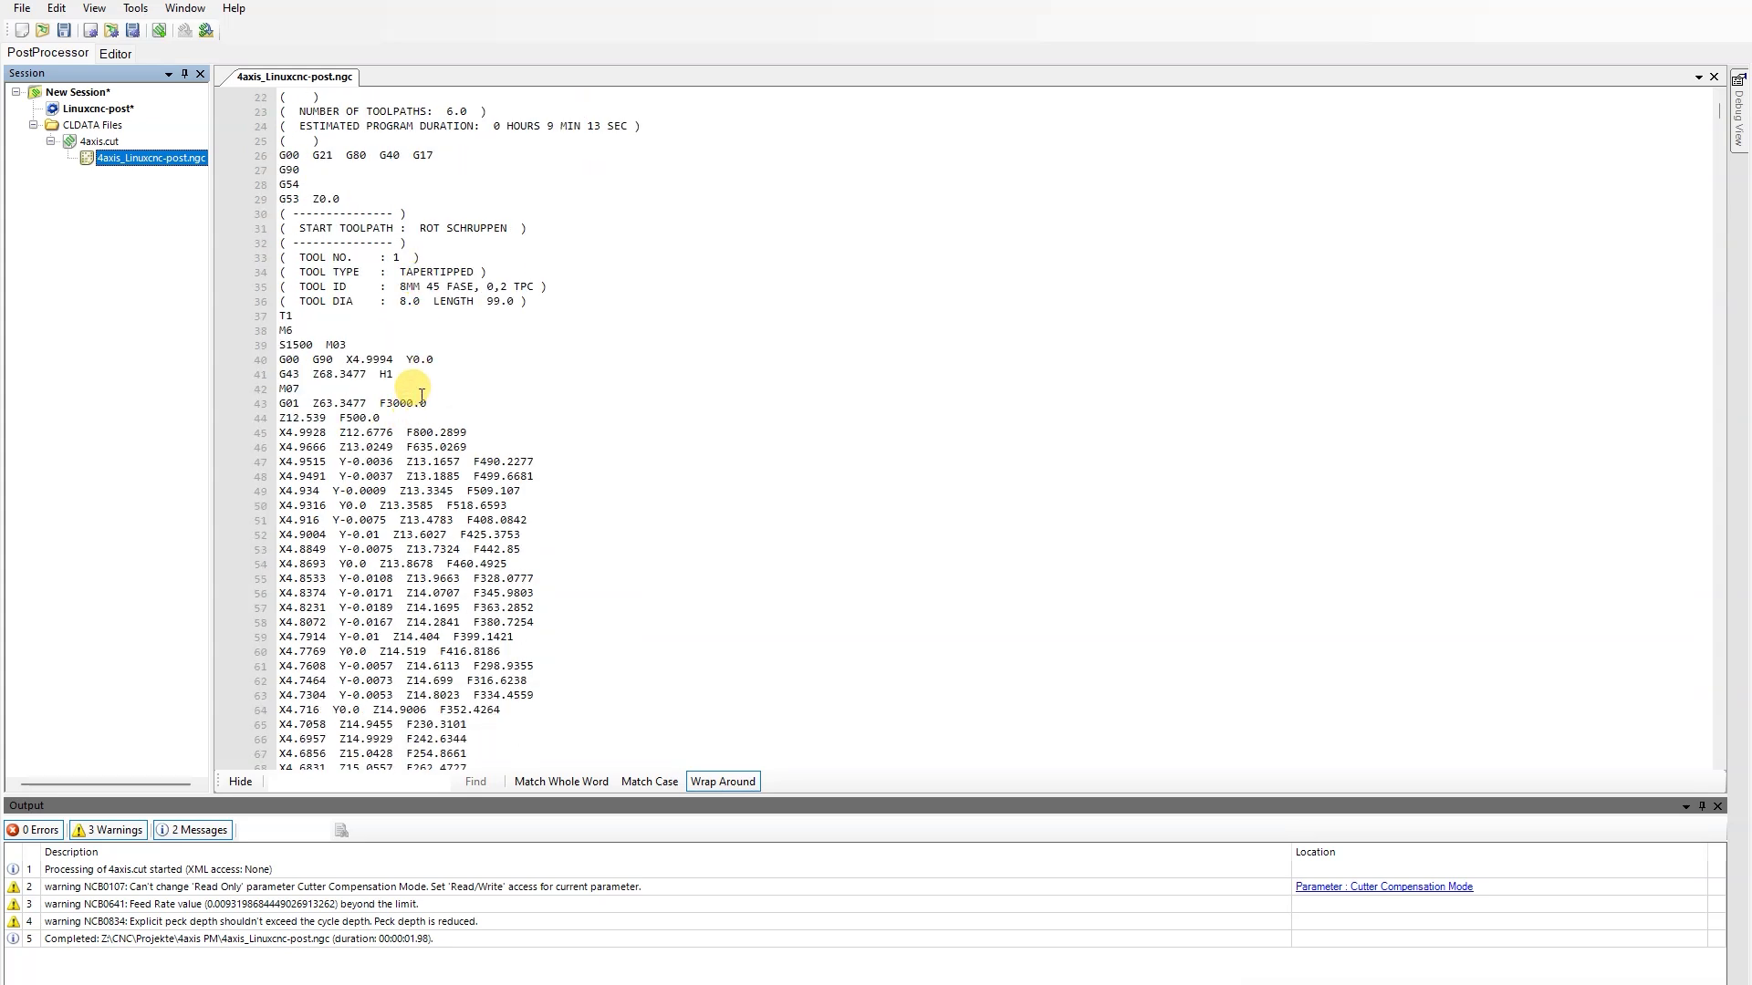
{"action": "scroll", "coordinate": [422, 395], "scroll_direction": "up", "scroll_amount": 7}
{"action": "scroll", "coordinate": [423, 375], "scroll_direction": "down", "scroll_amount": 12}
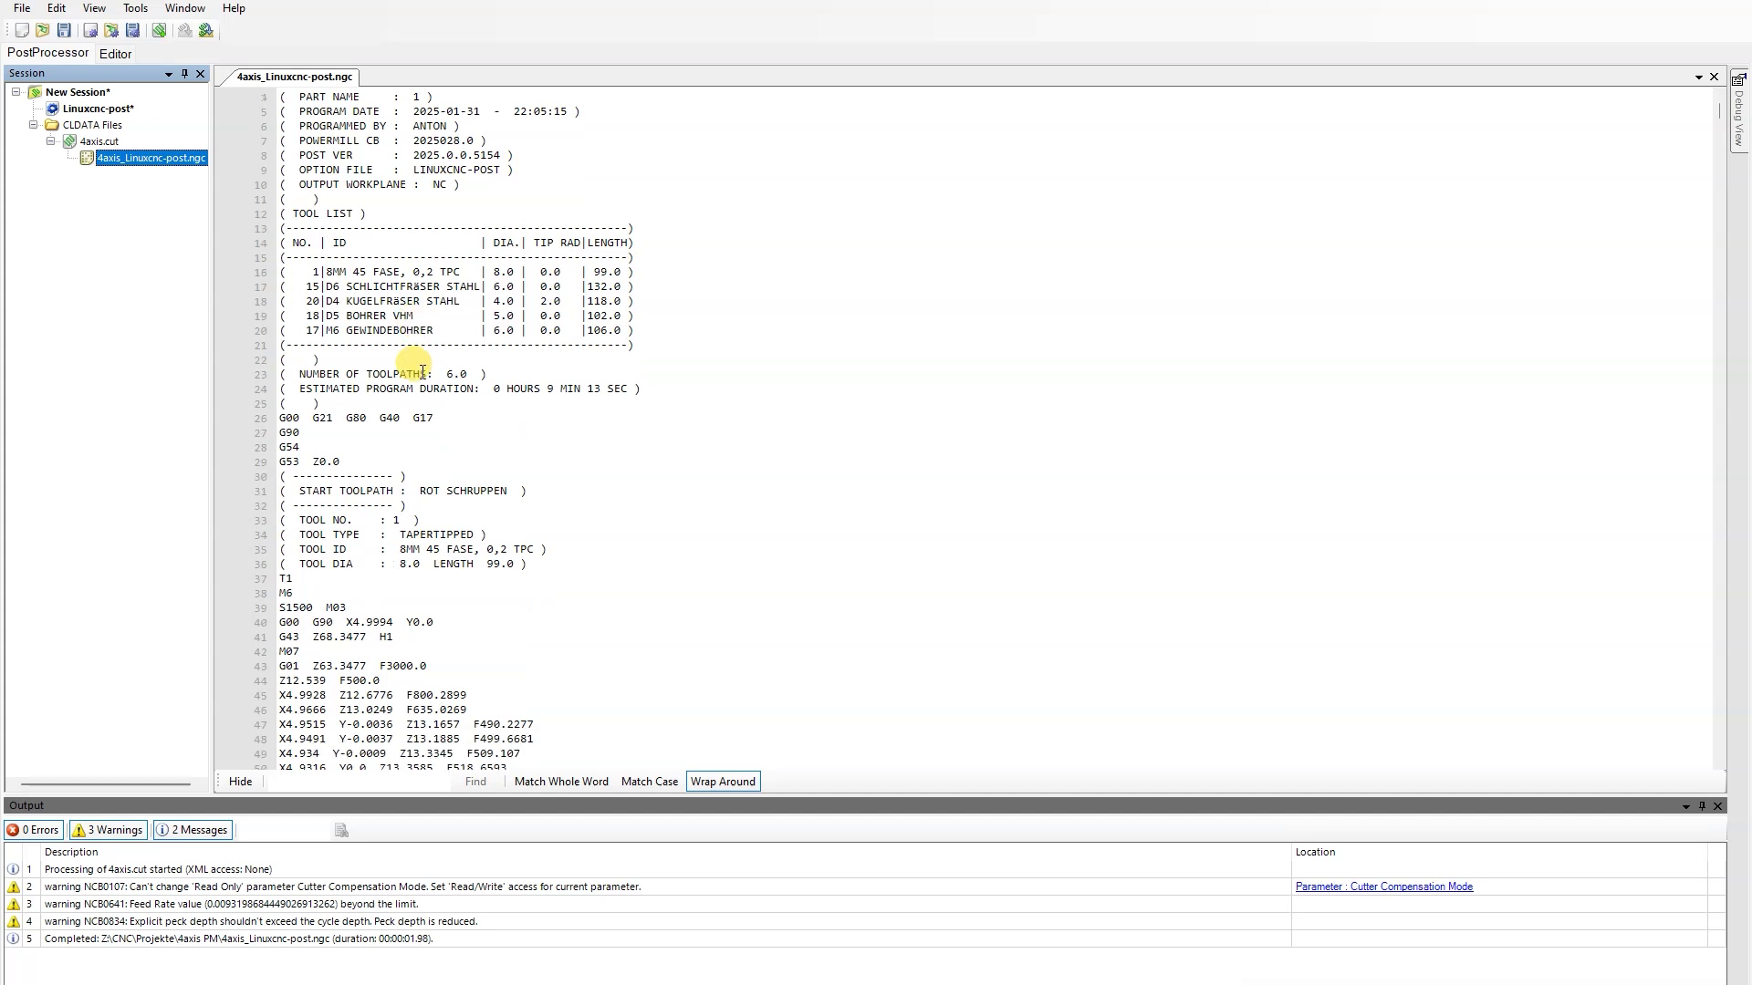
{"action": "scroll", "coordinate": [415, 362], "scroll_direction": "down", "scroll_amount": 8}
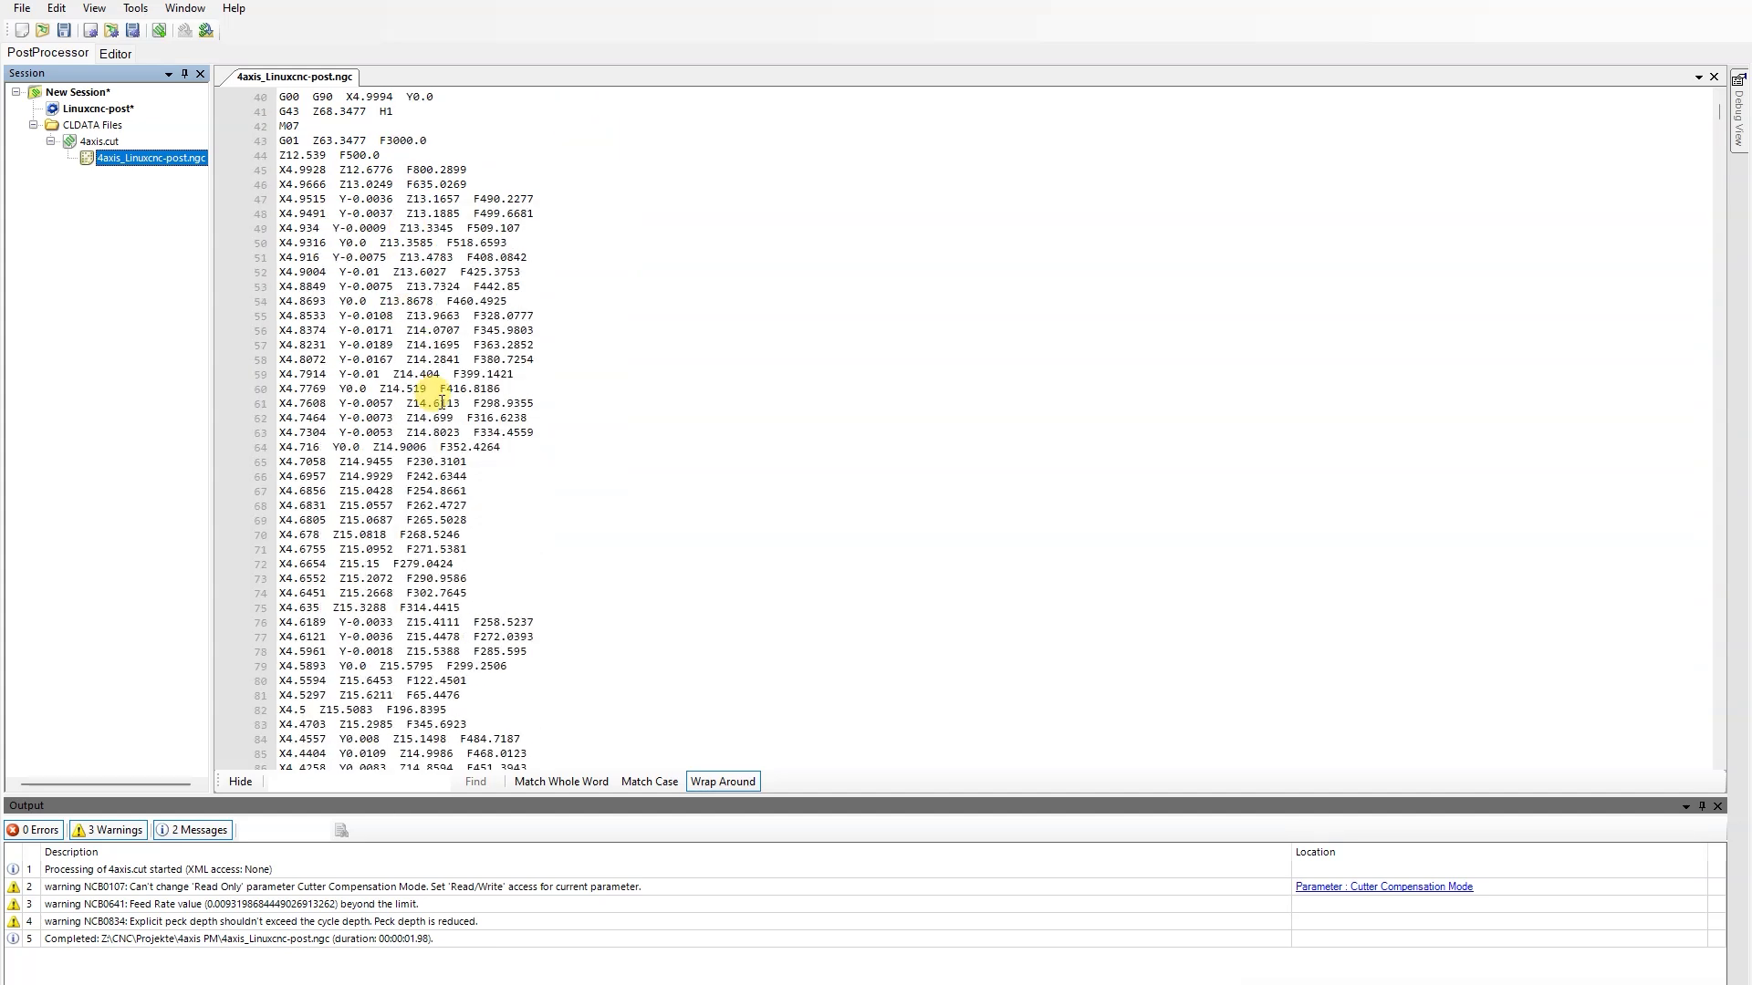
{"action": "scroll", "coordinate": [438, 402], "scroll_direction": "up", "scroll_amount": 20}
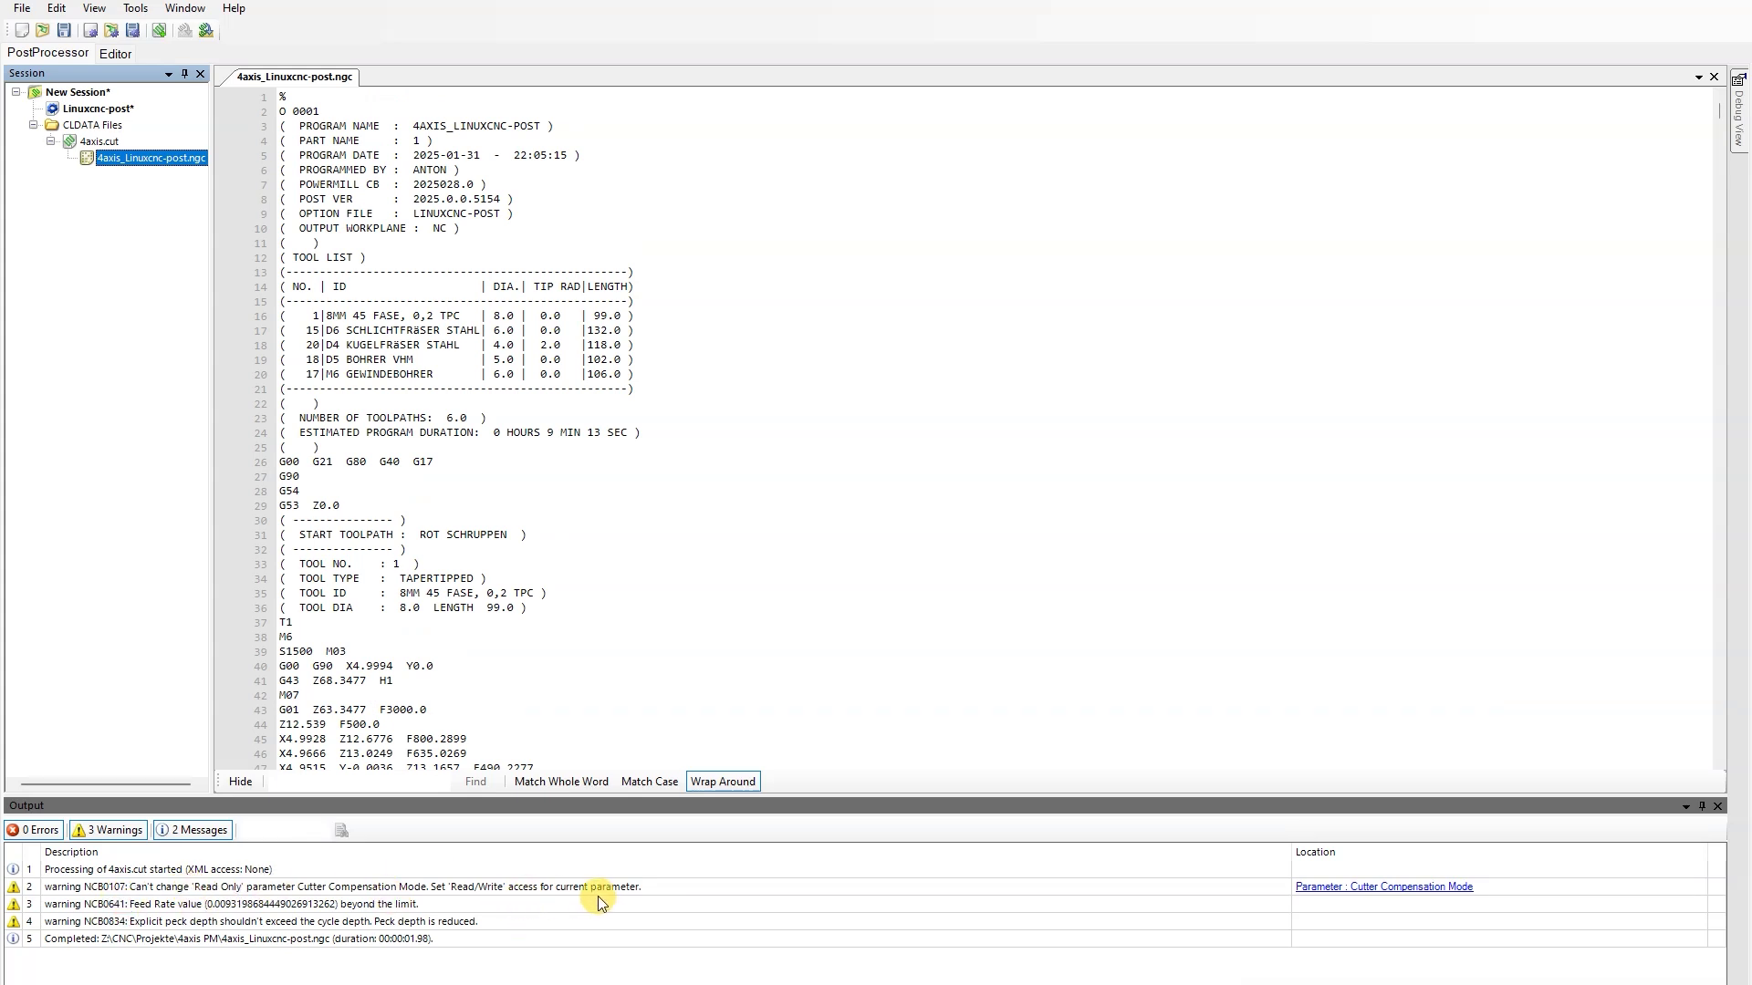
Go to the Cutter Compensation Mode parameter from its processing warning and set Allow Change to Yes
{"action": "left_click", "coordinate": [1345, 896]}
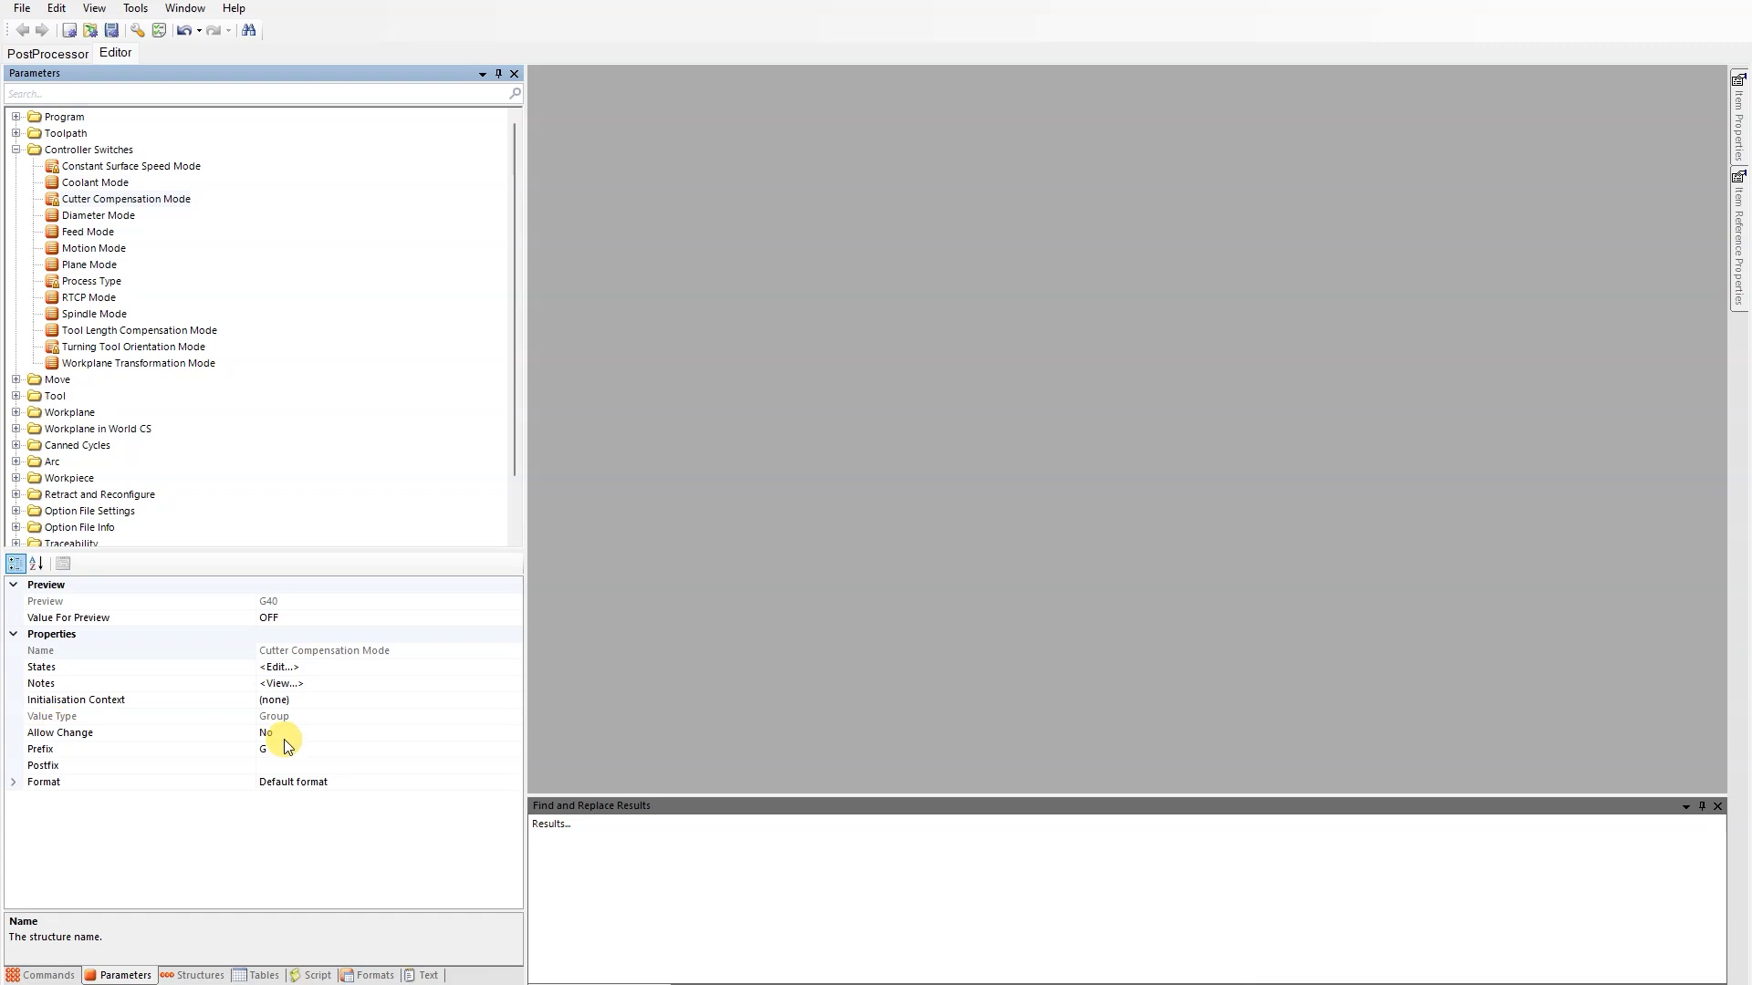
{"action": "left_click", "coordinate": [443, 734]}
{"action": "left_click", "coordinate": [512, 734]}
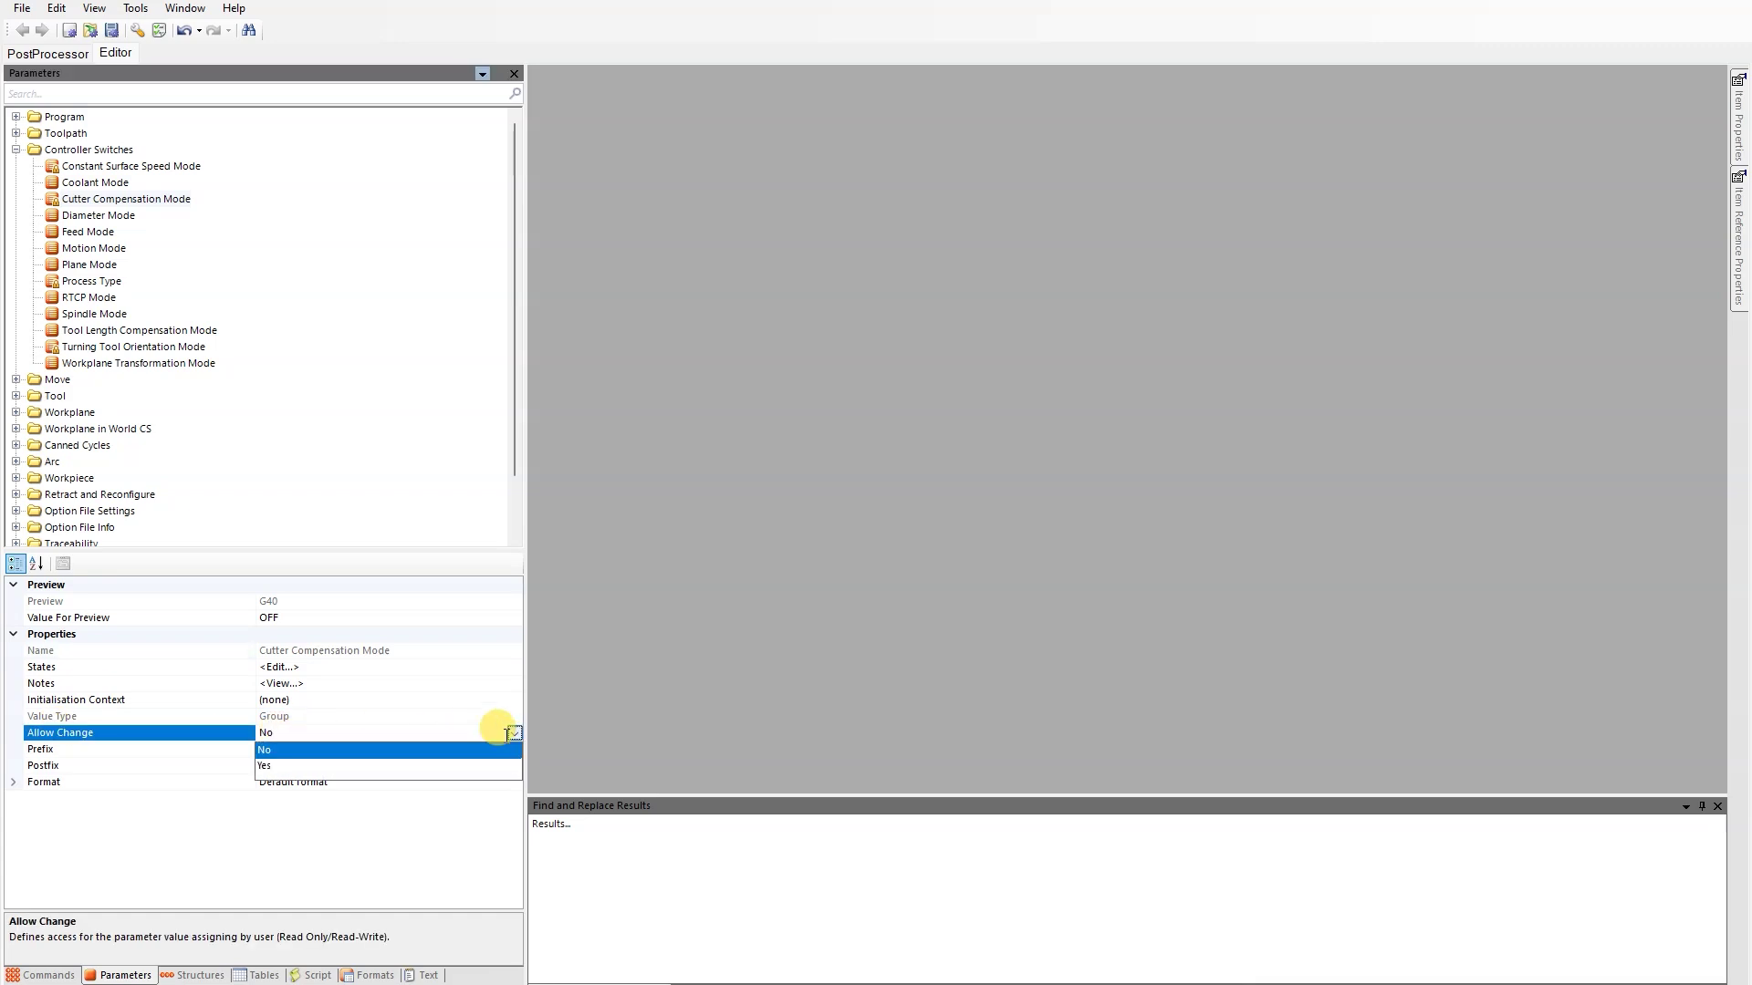
{"action": "left_click", "coordinate": [451, 766]}
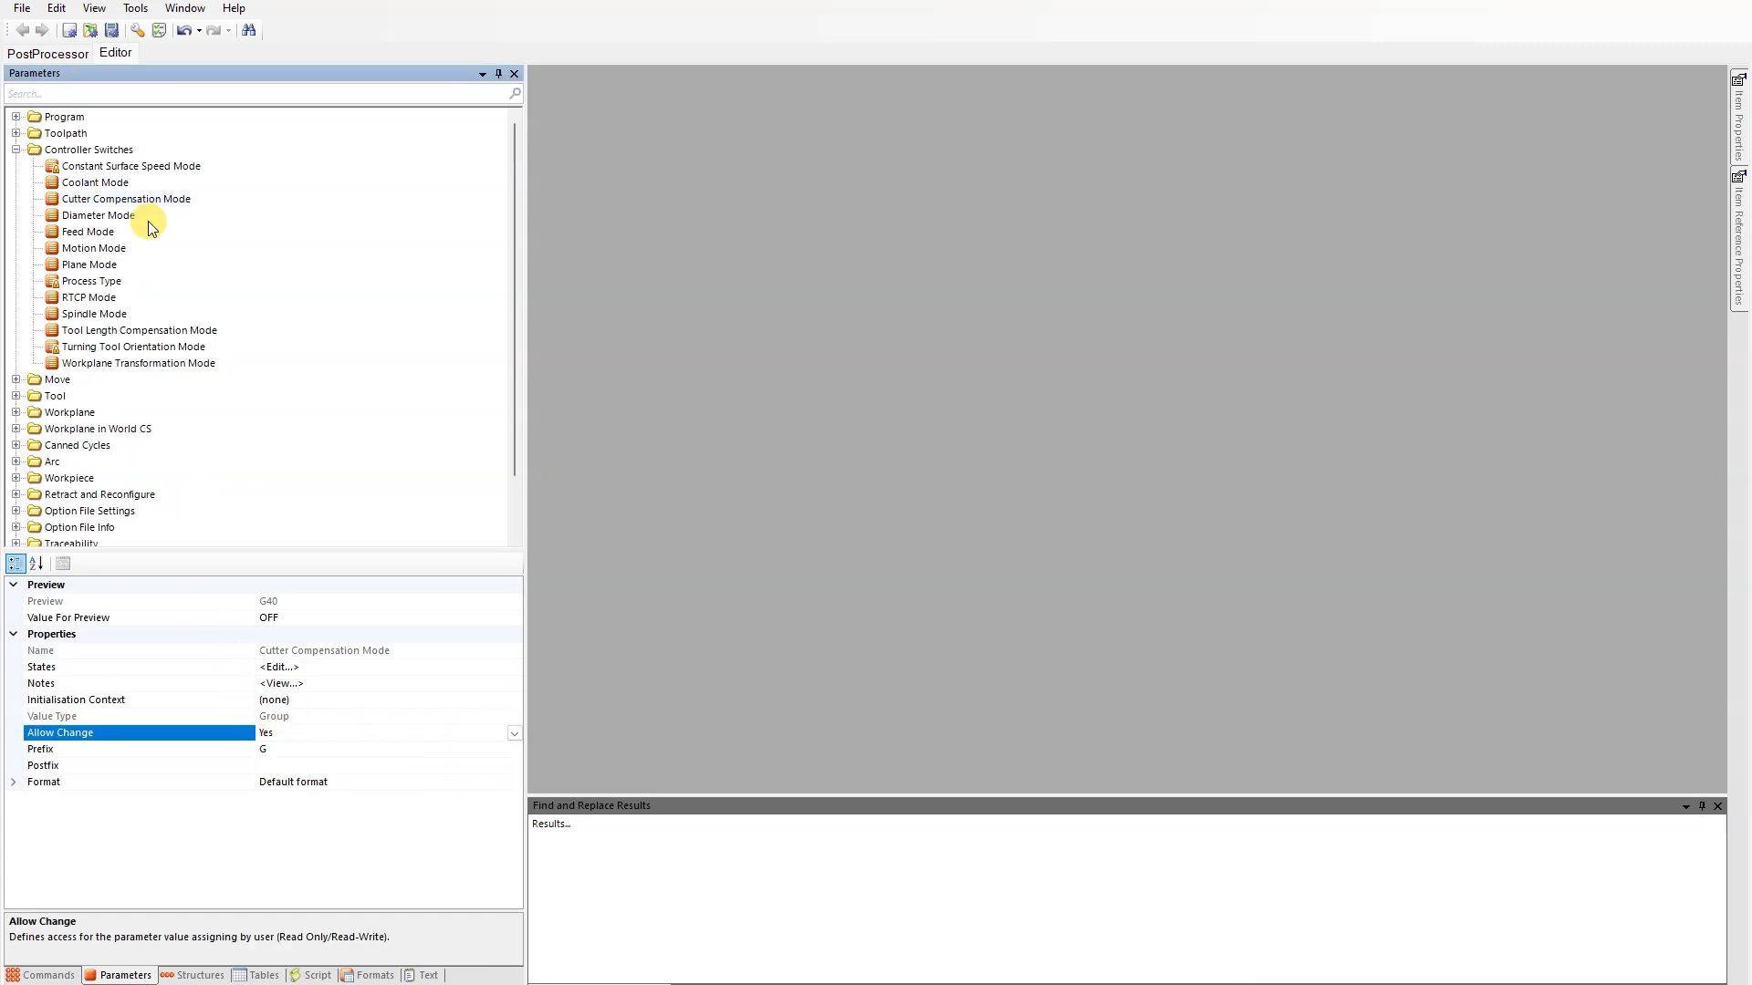
Reprocess 4axis.cut with the changed option file and check the start of the regenerated NC program
{"action": "left_click", "coordinate": [53, 51]}
{"action": "left_click", "coordinate": [98, 141]}
{"action": "right_click", "coordinate": [99, 141]}
{"action": "left_click", "coordinate": [136, 153]}
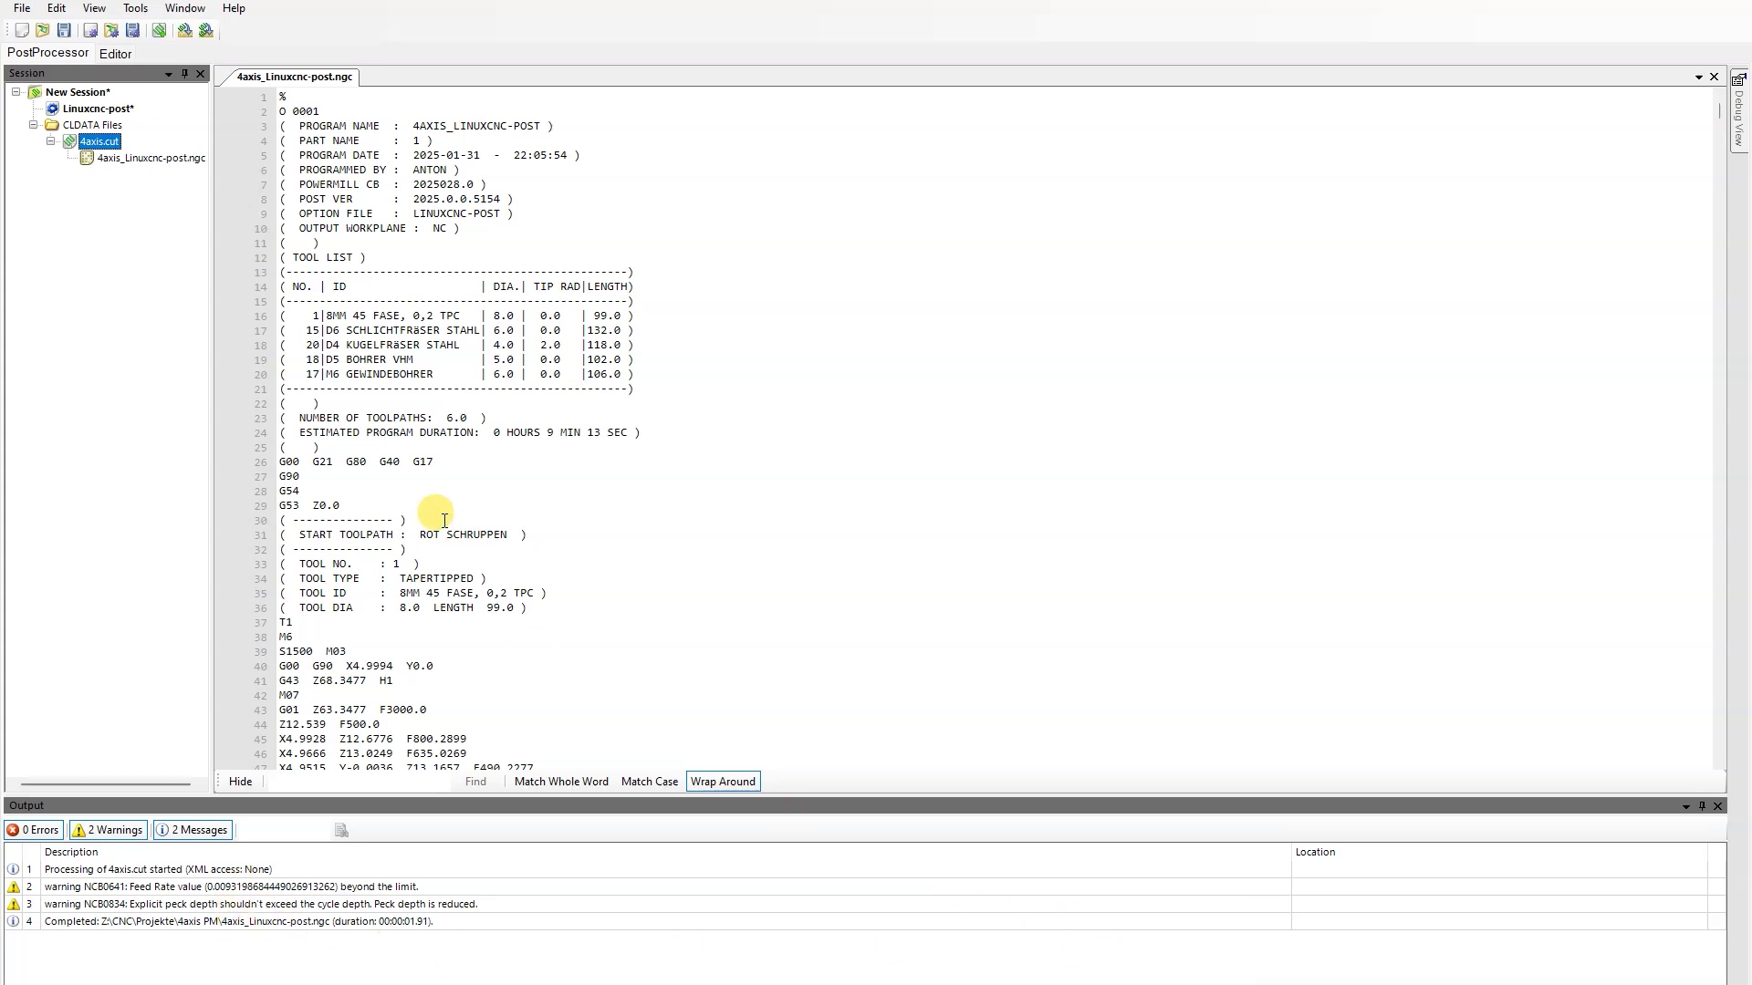
{"action": "scroll", "coordinate": [444, 520], "scroll_direction": "down", "scroll_amount": 4}
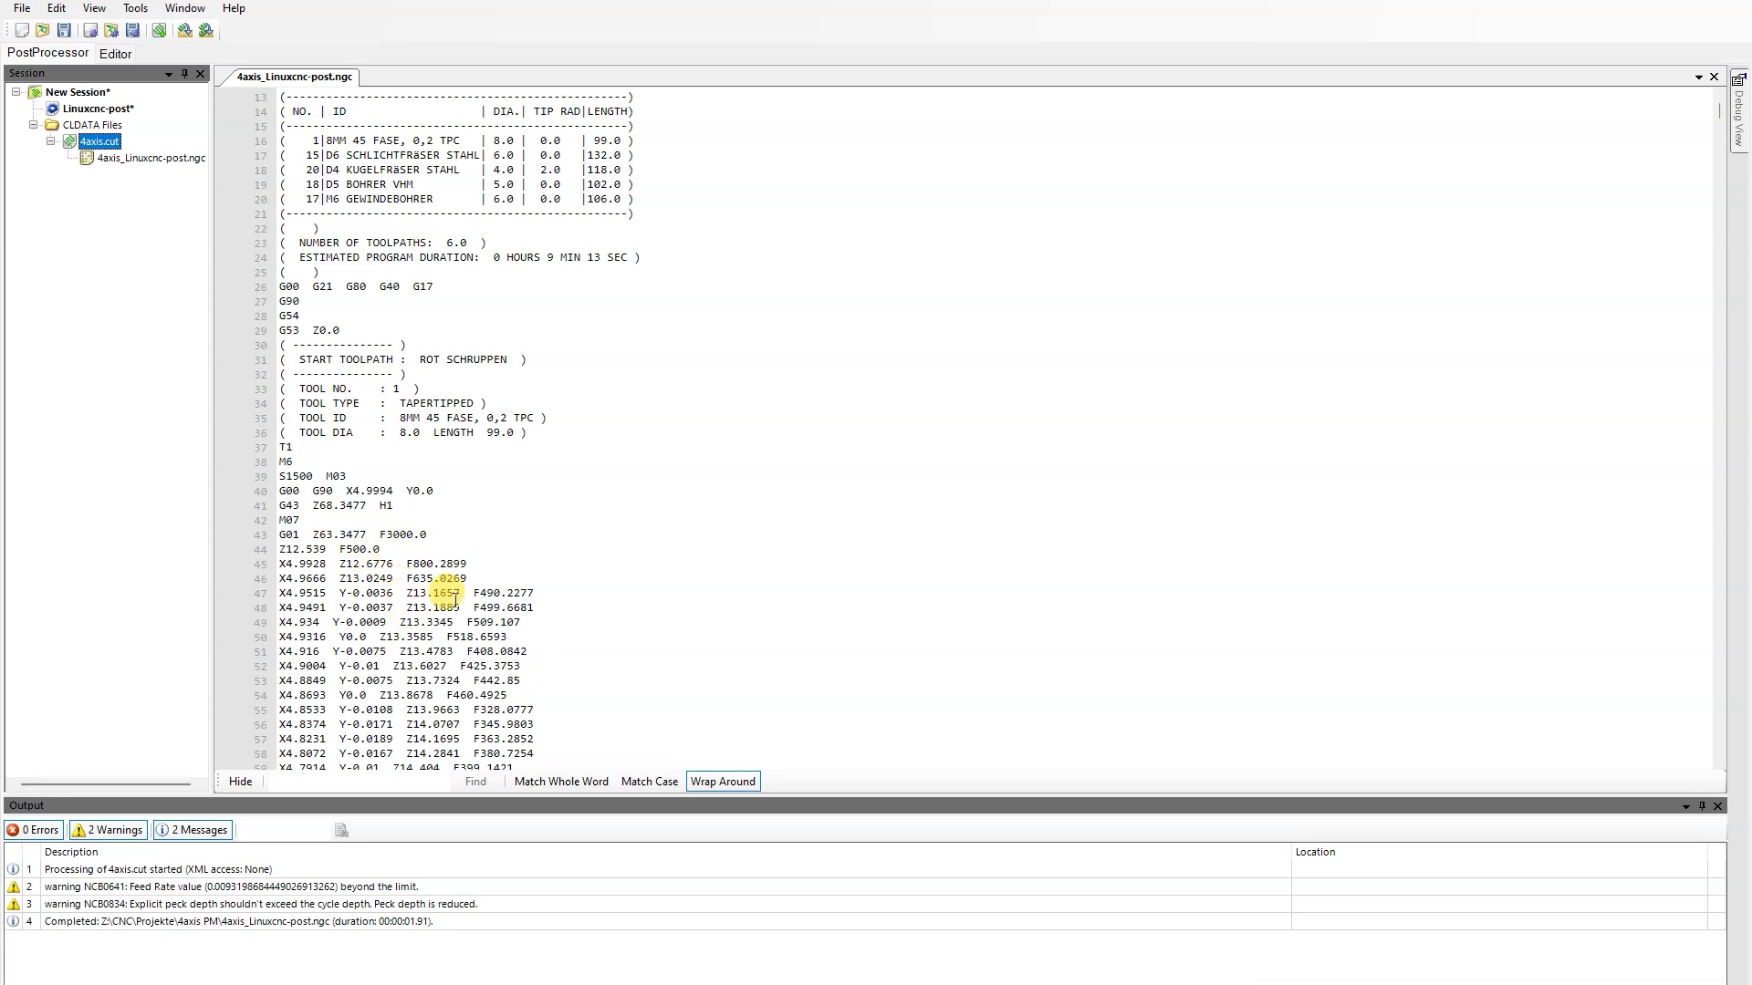
{"action": "scroll", "coordinate": [452, 598], "scroll_direction": "down", "scroll_amount": 2}
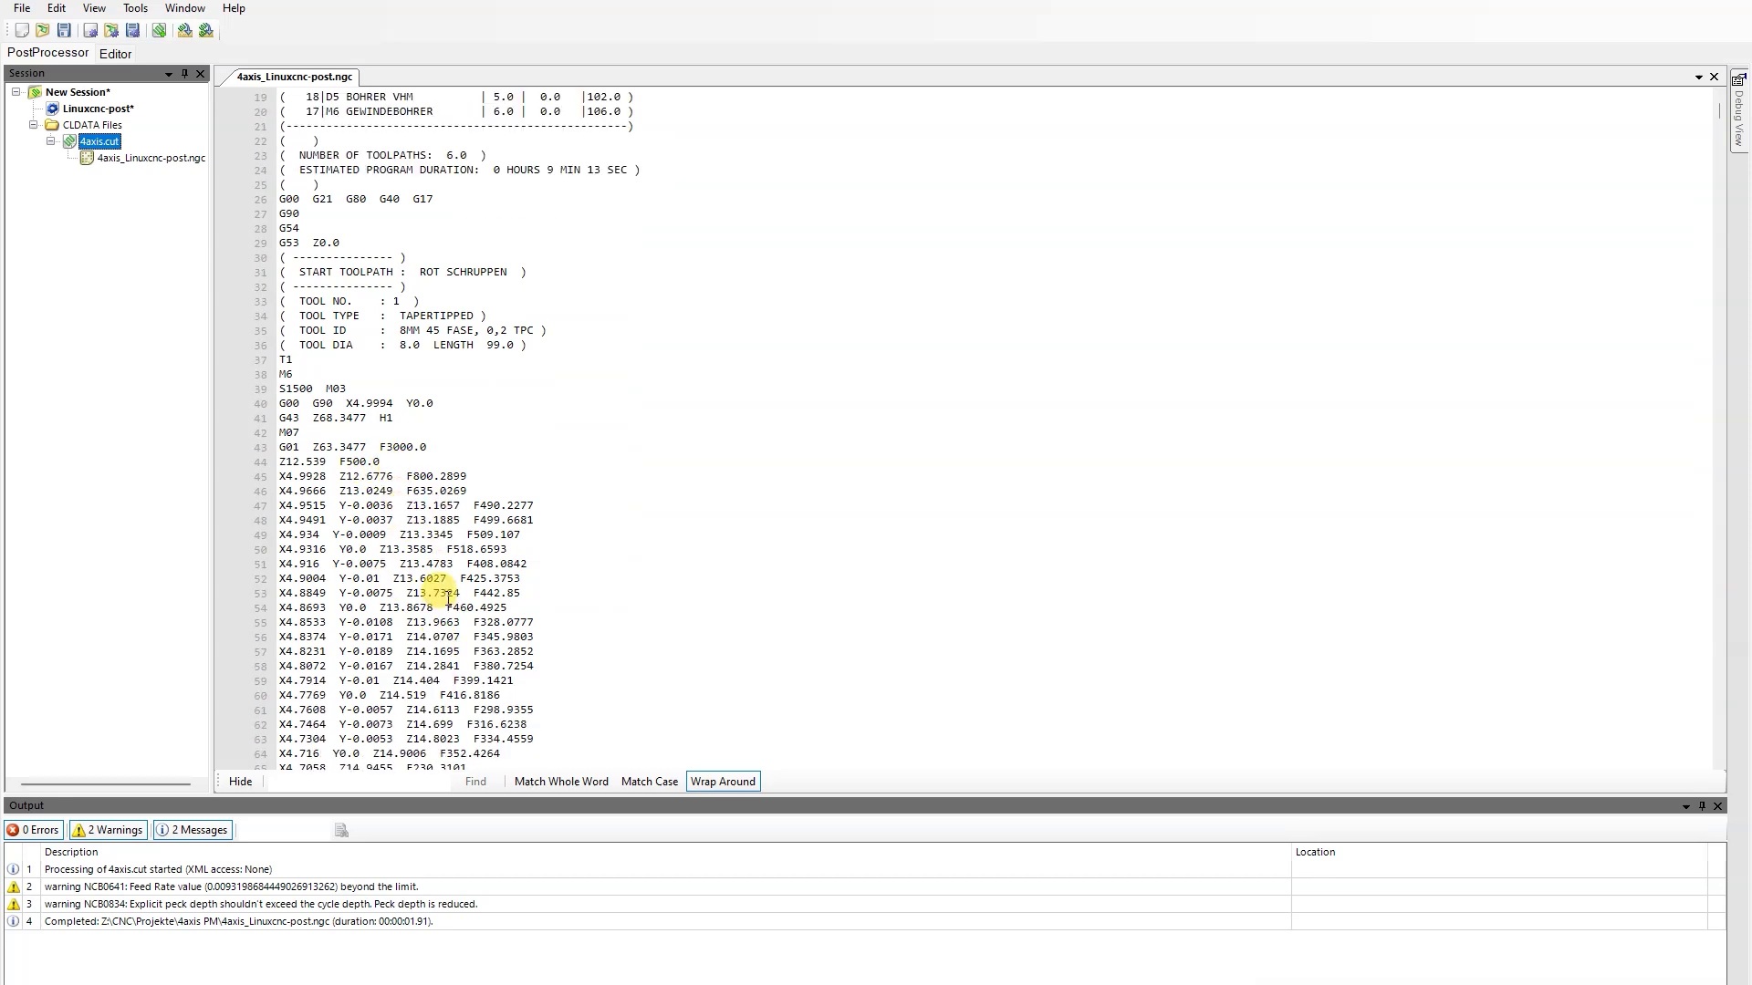
{"action": "scroll", "coordinate": [449, 595], "scroll_direction": "up", "scroll_amount": 6}
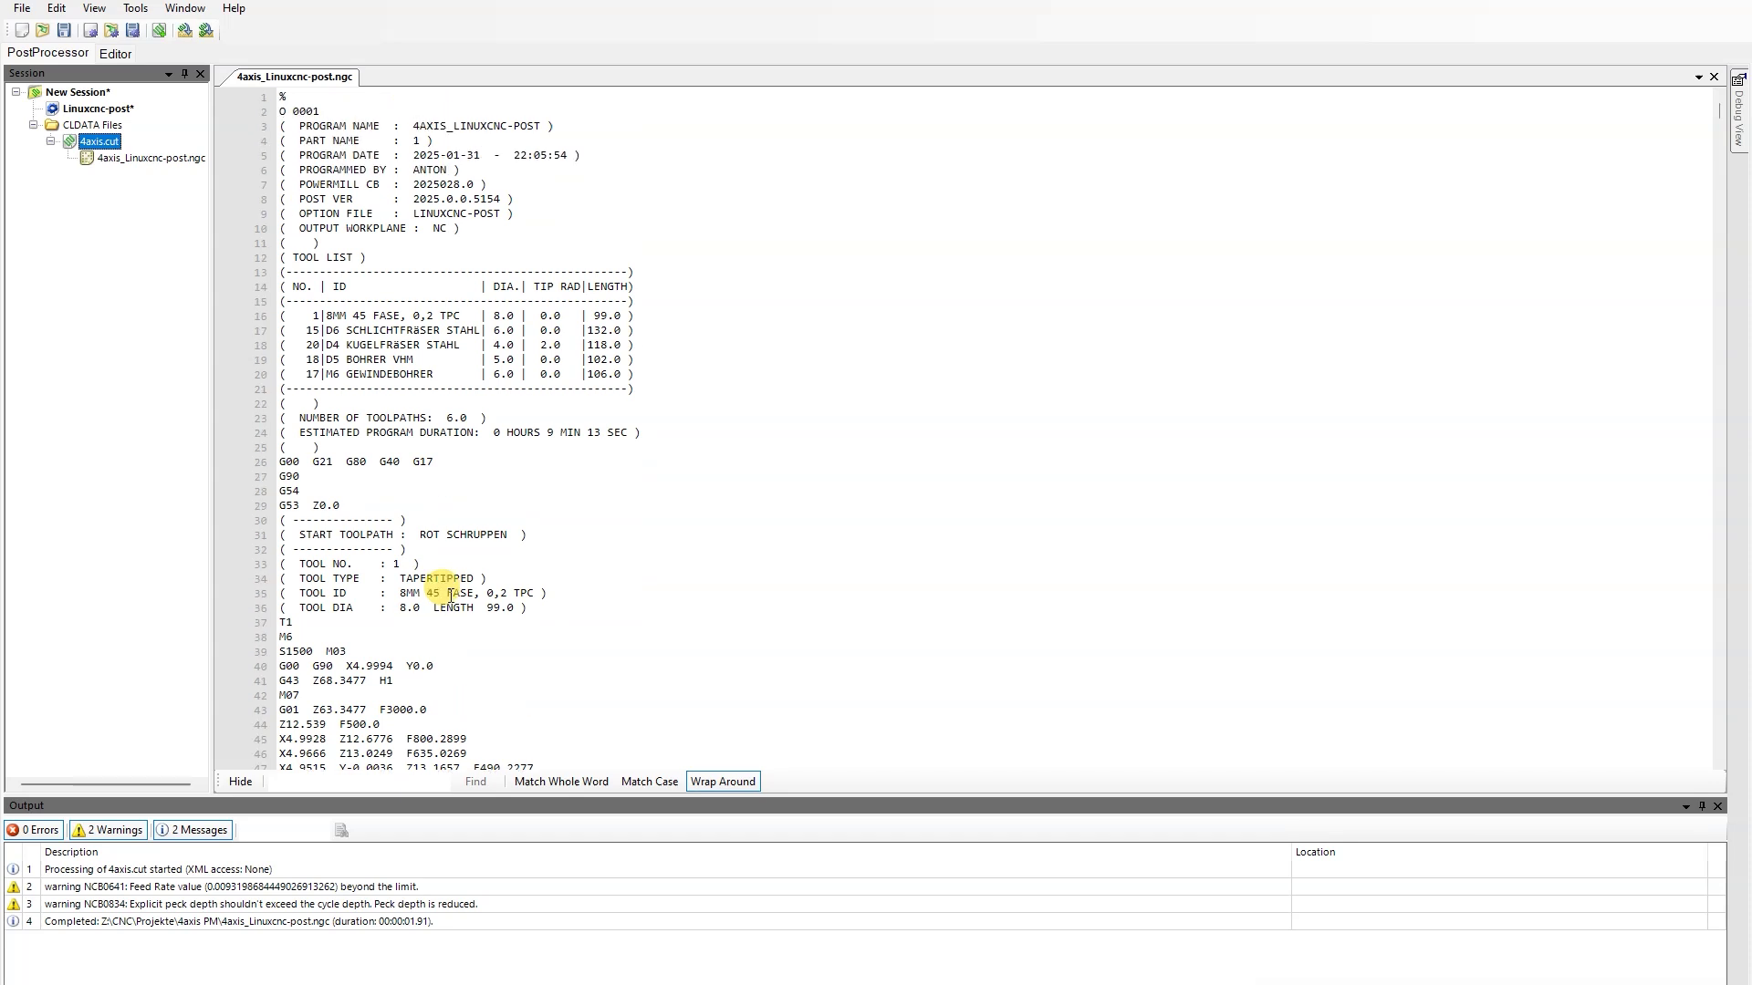
{"action": "scroll", "coordinate": [821, 730], "scroll_direction": "down", "scroll_amount": 5}
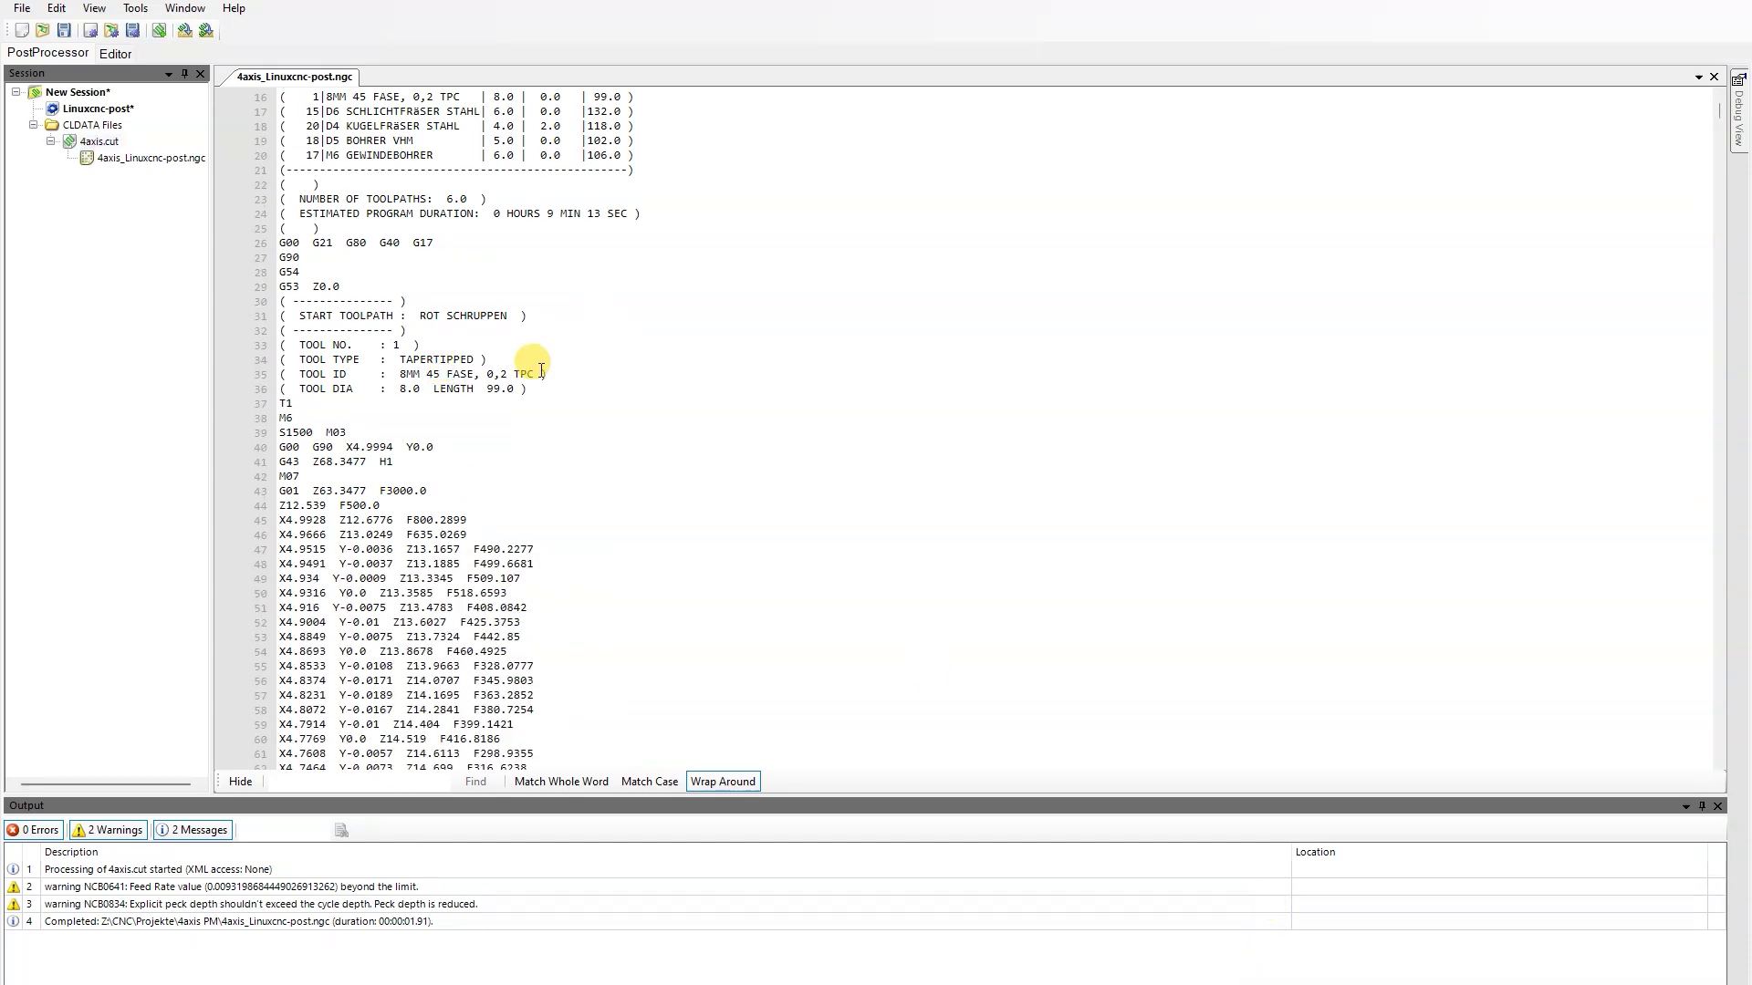
Open the Move Rapid command from the option file's Move commands for editing
{"action": "left_click", "coordinate": [109, 54]}
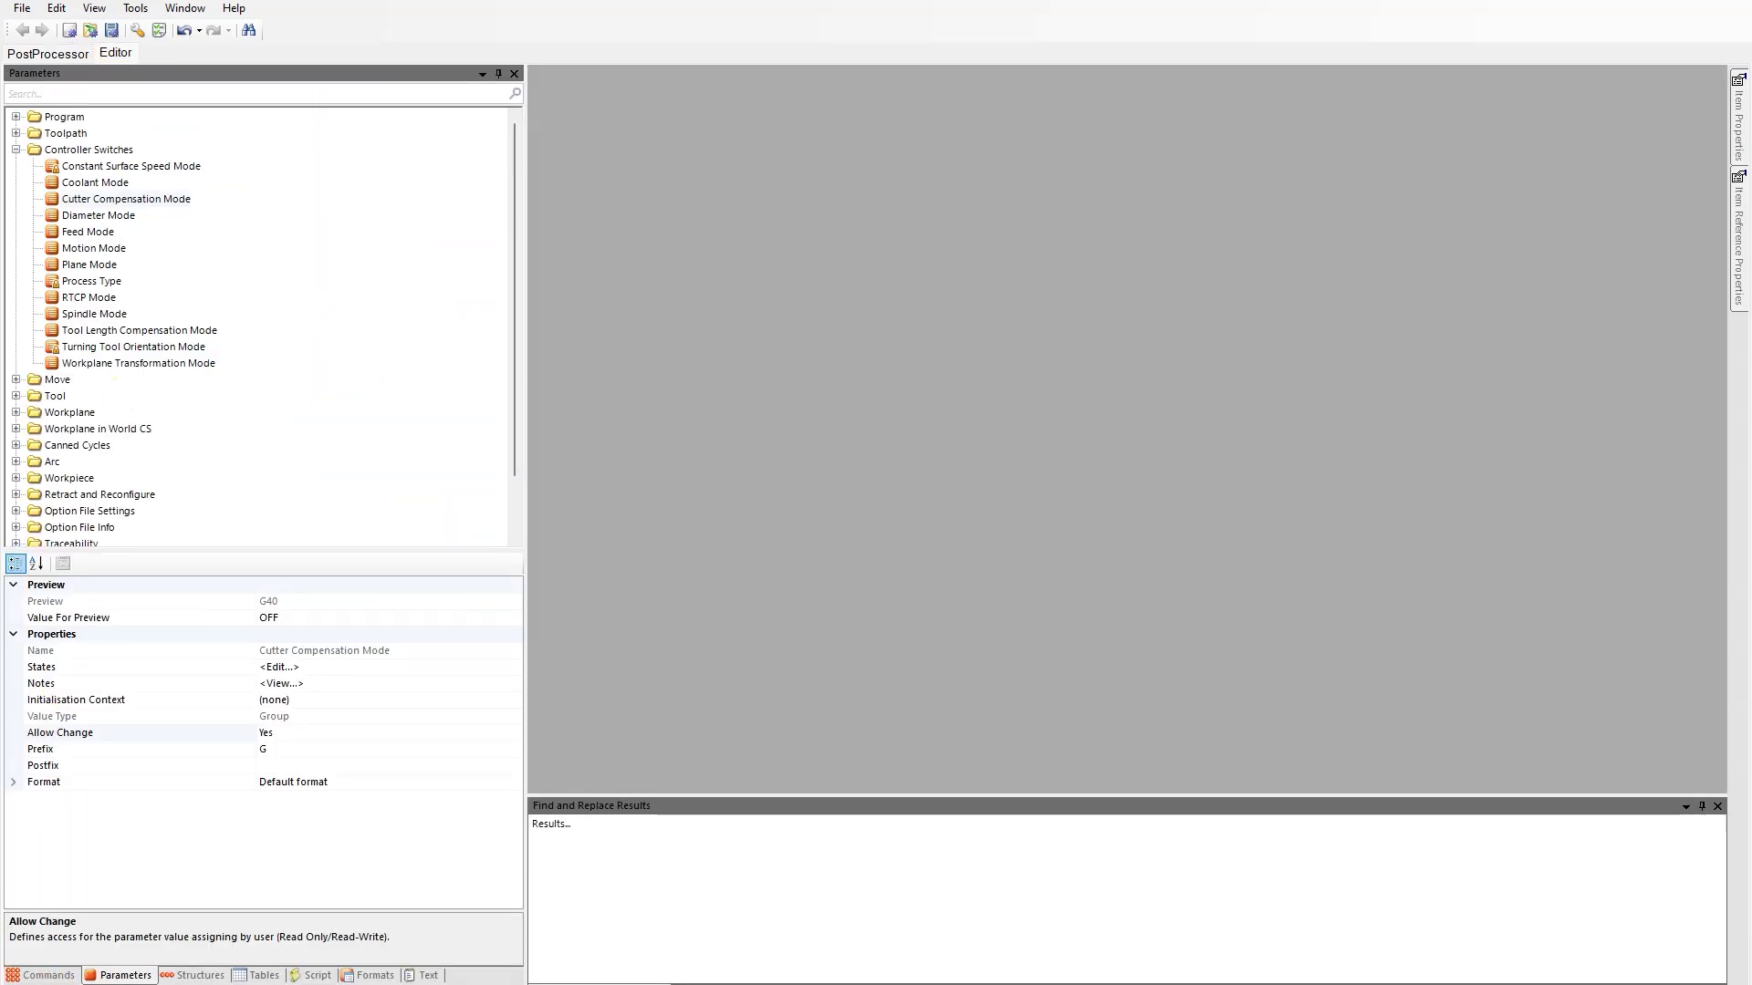
{"action": "left_click", "coordinate": [51, 976]}
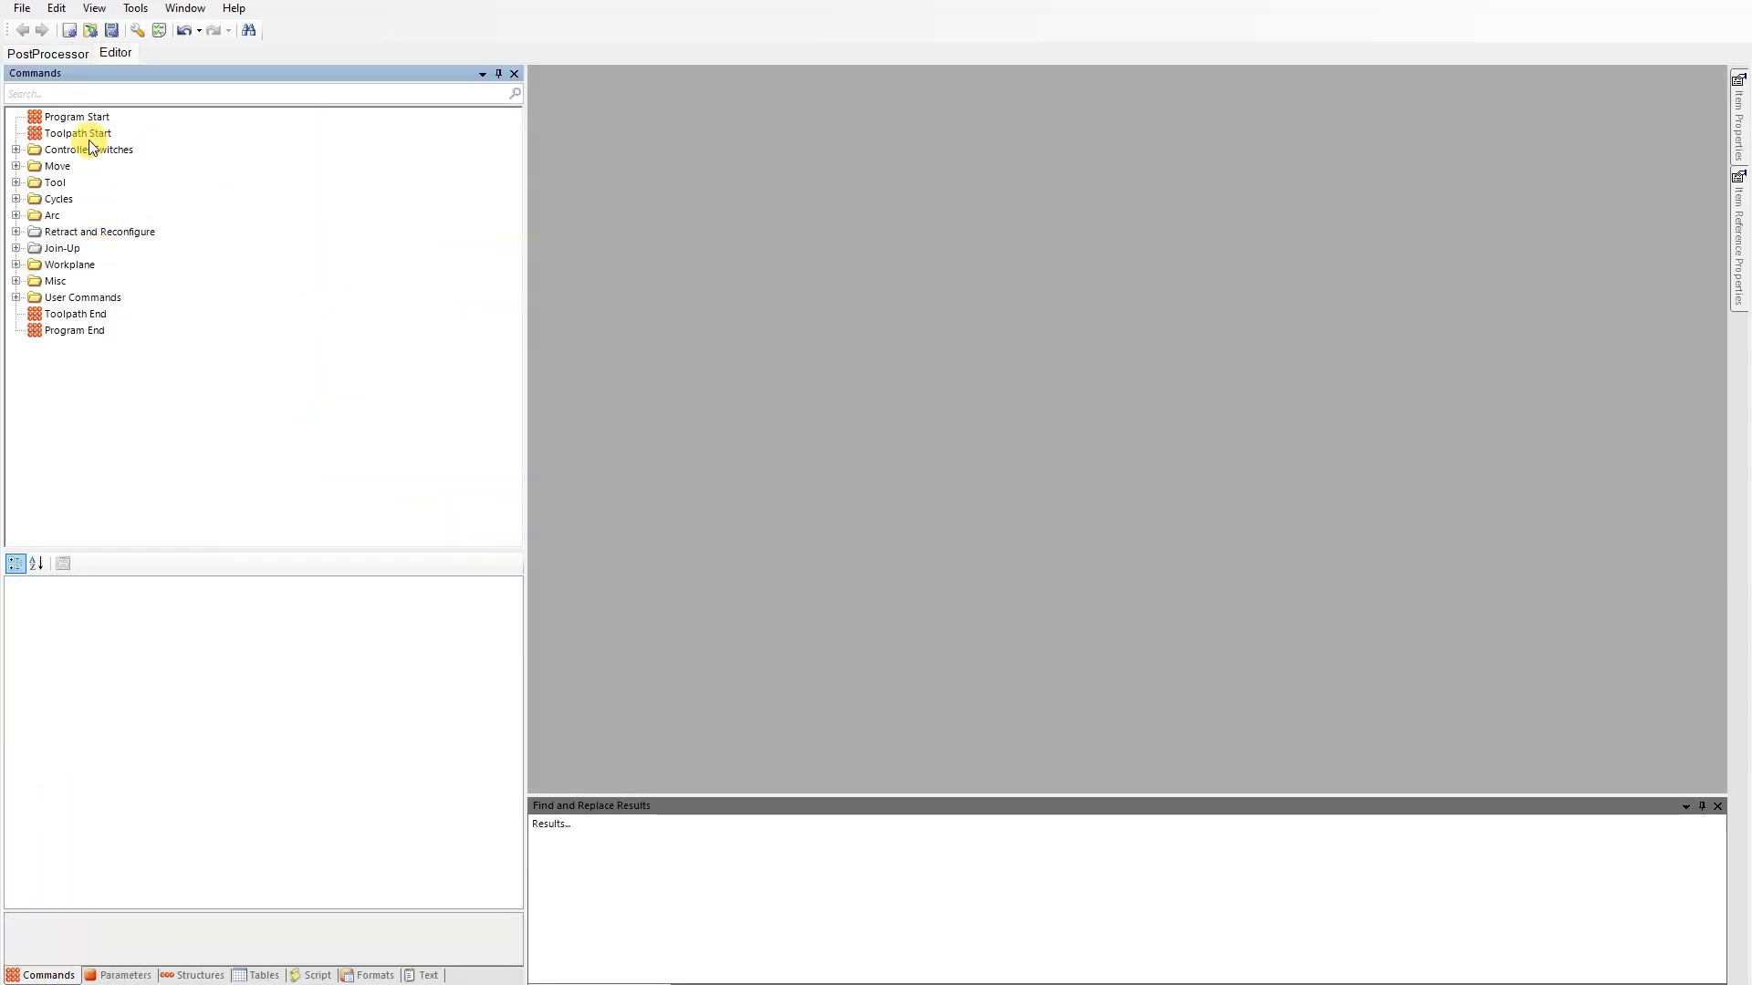
{"action": "double_click", "coordinate": [35, 167]}
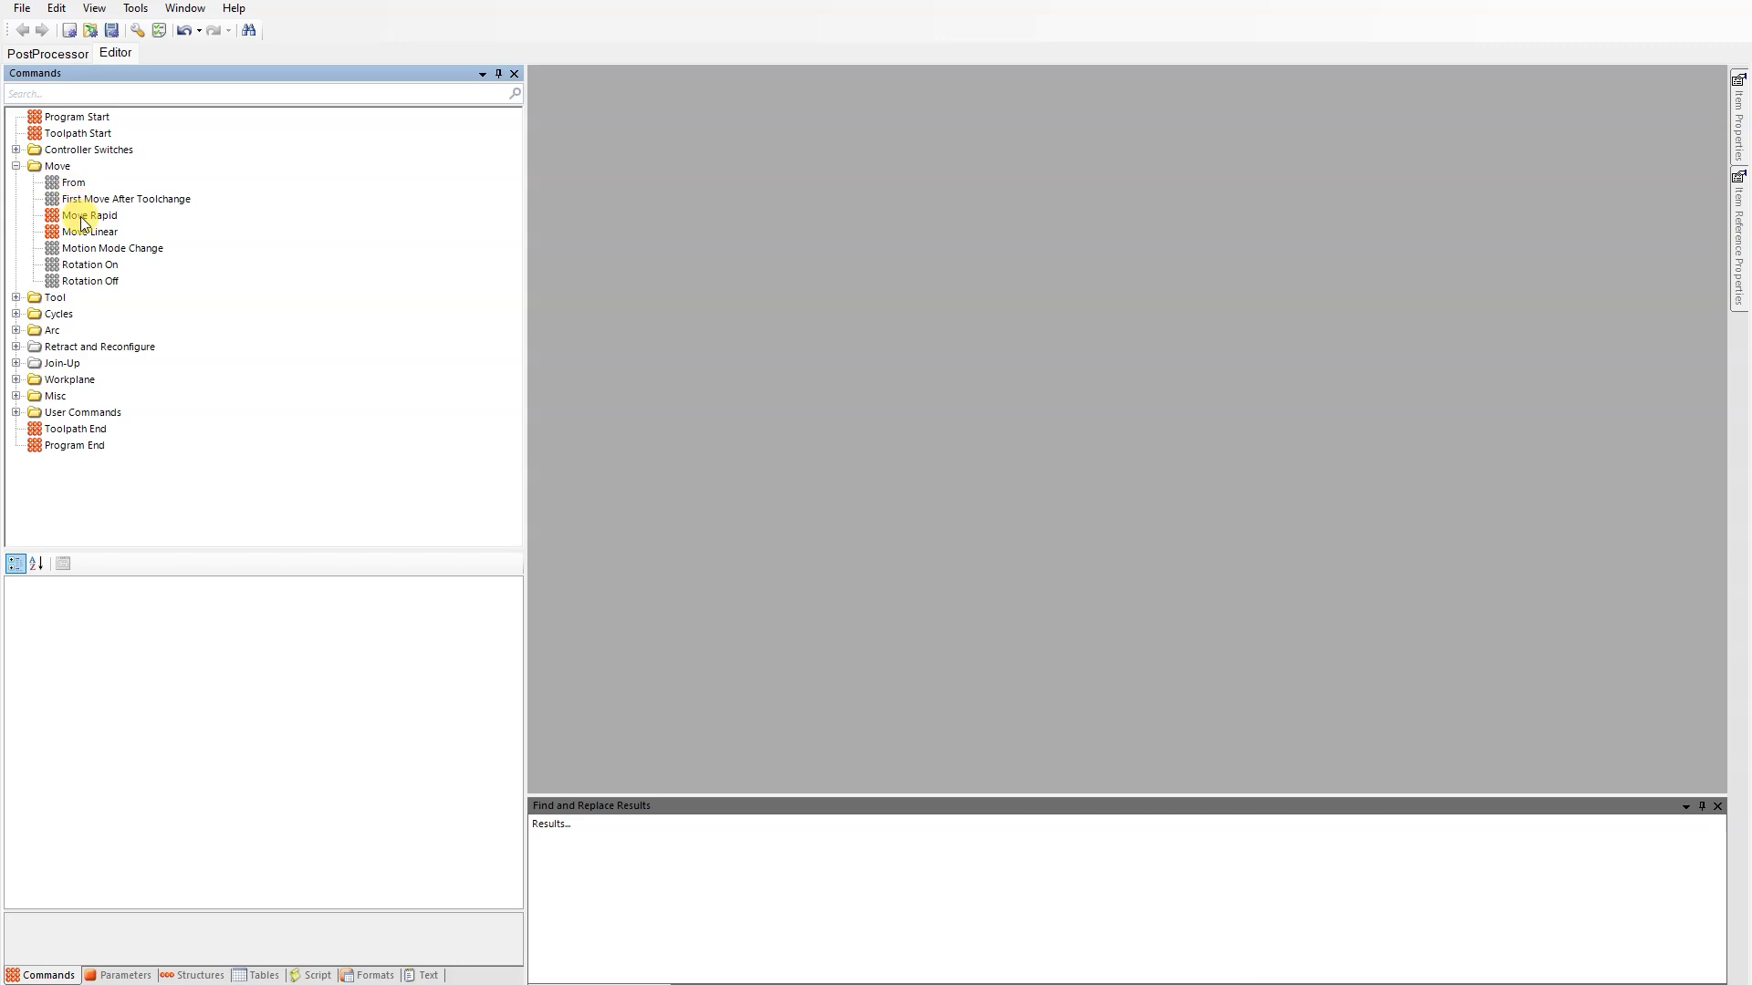
{"action": "double_click", "coordinate": [77, 218]}
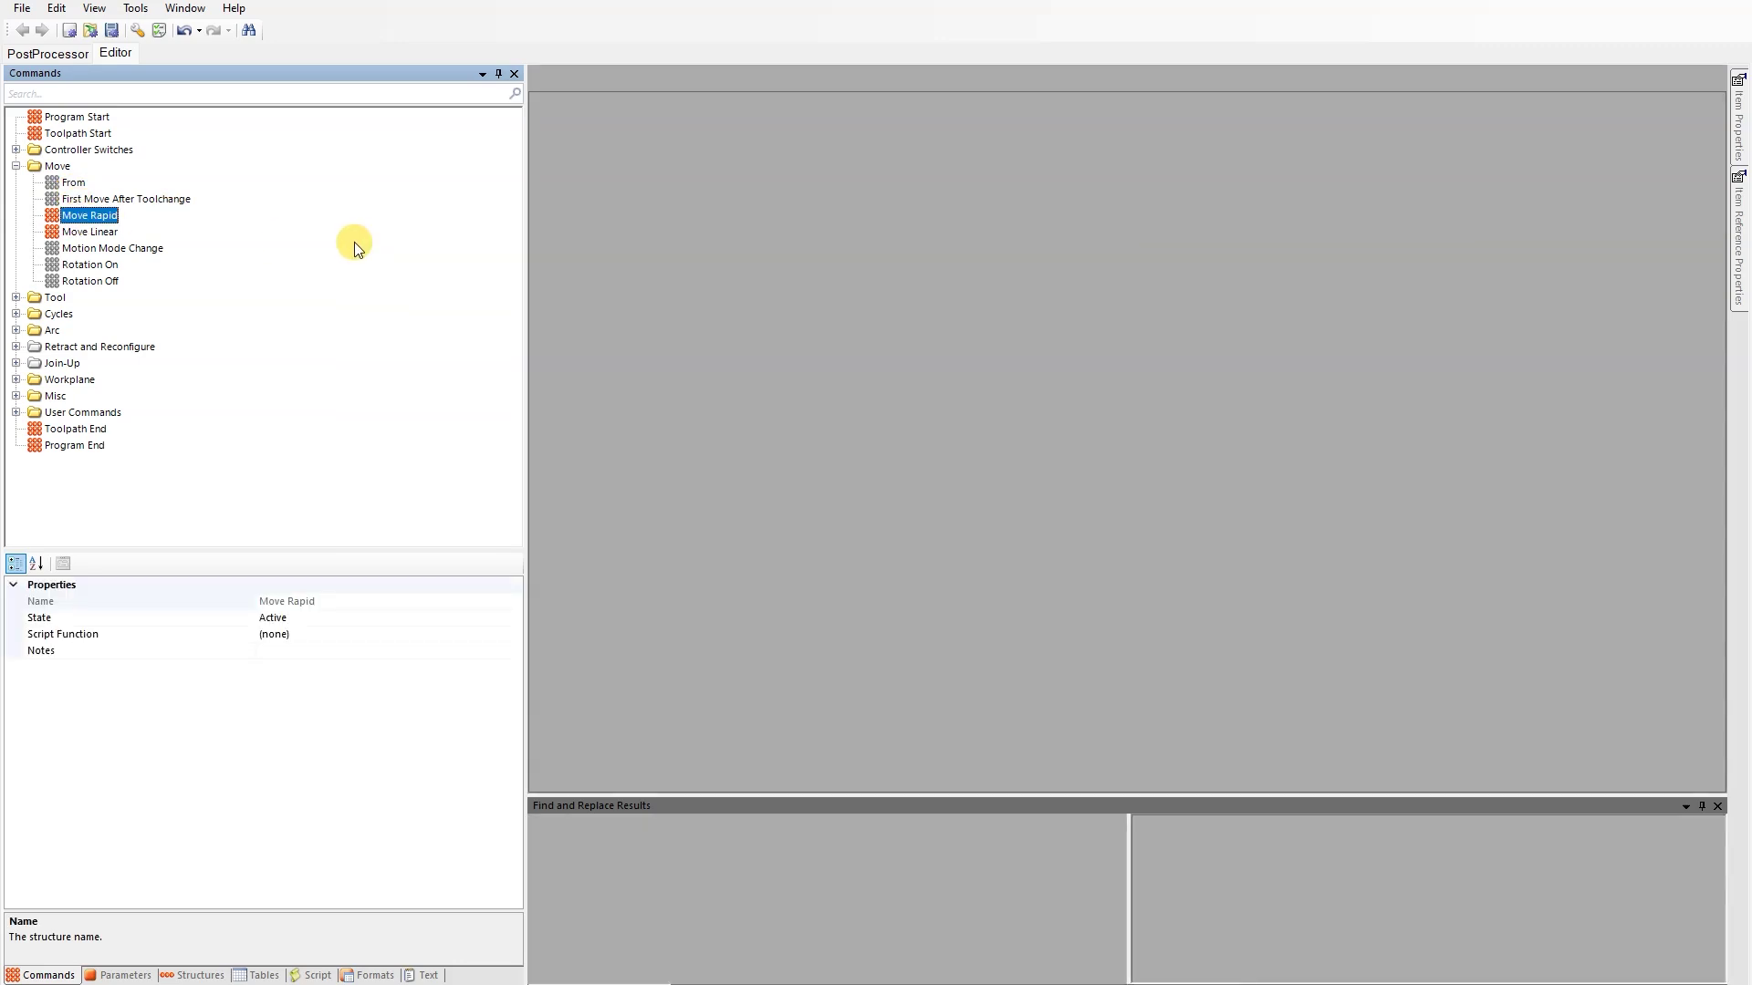
Add the Rotary Axis 1 and Feed Rate parameters after Z in the Move Rapid block
{"action": "left_click", "coordinate": [1060, 131]}
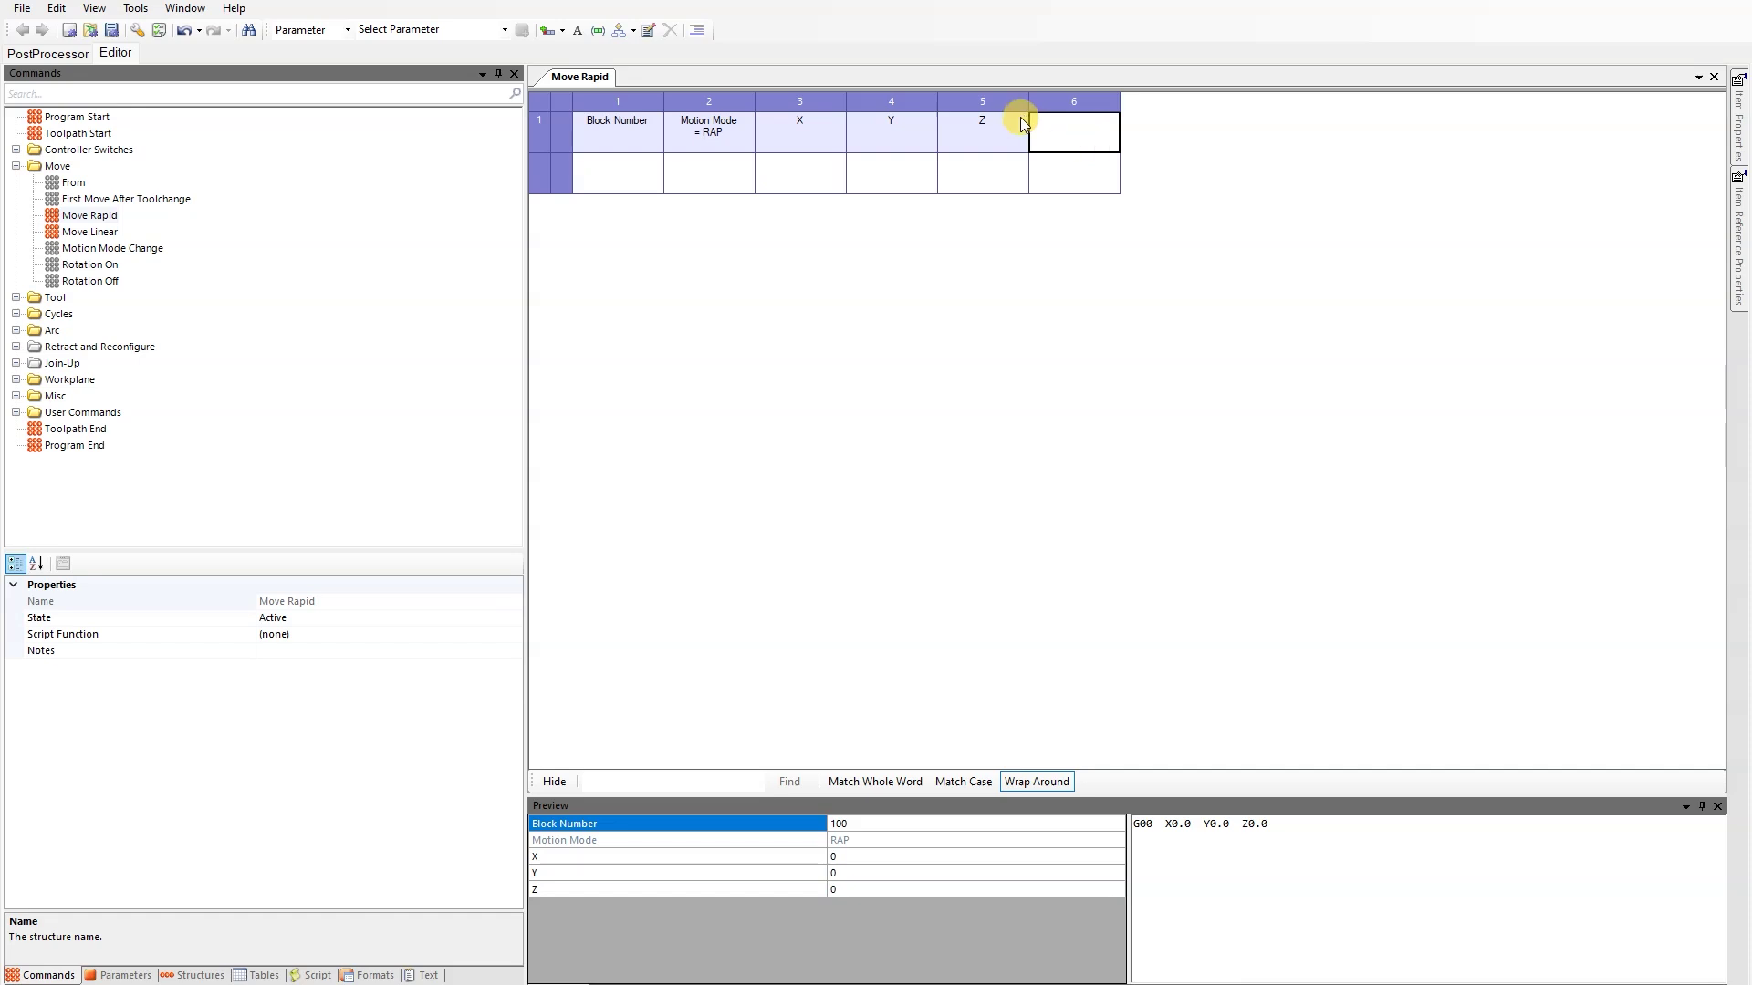
{"action": "left_click", "coordinate": [429, 27]}
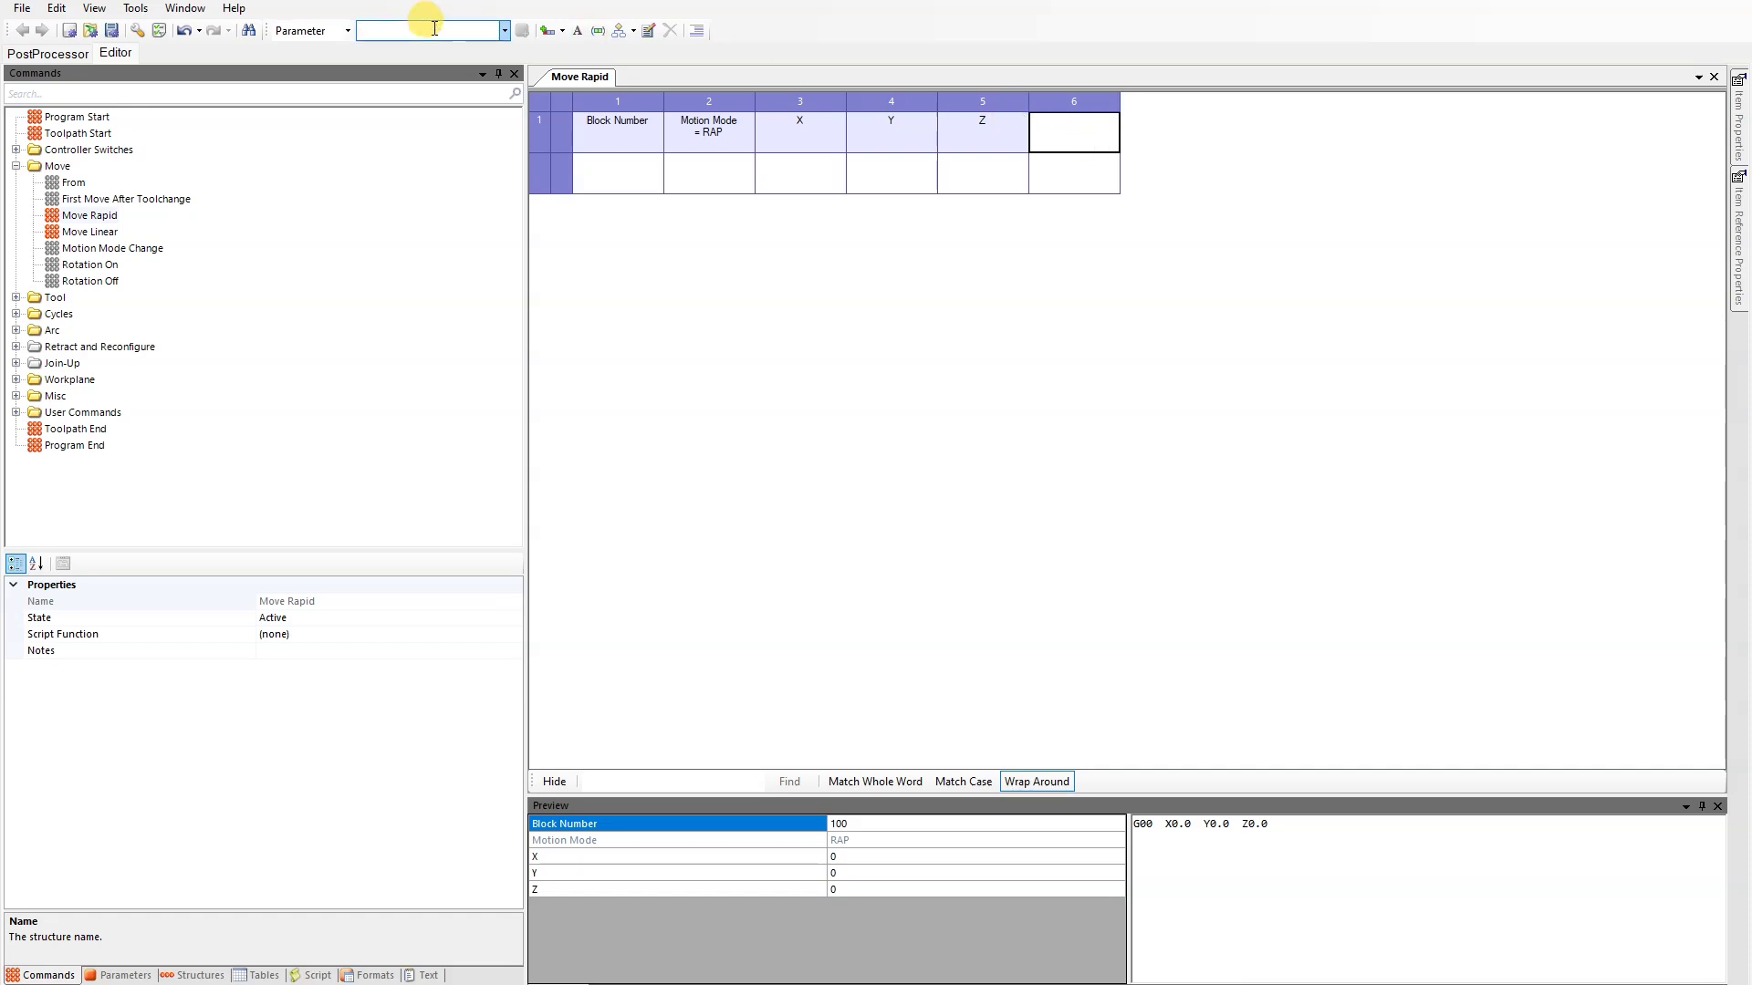
{"action": "type", "text": "rotar"}
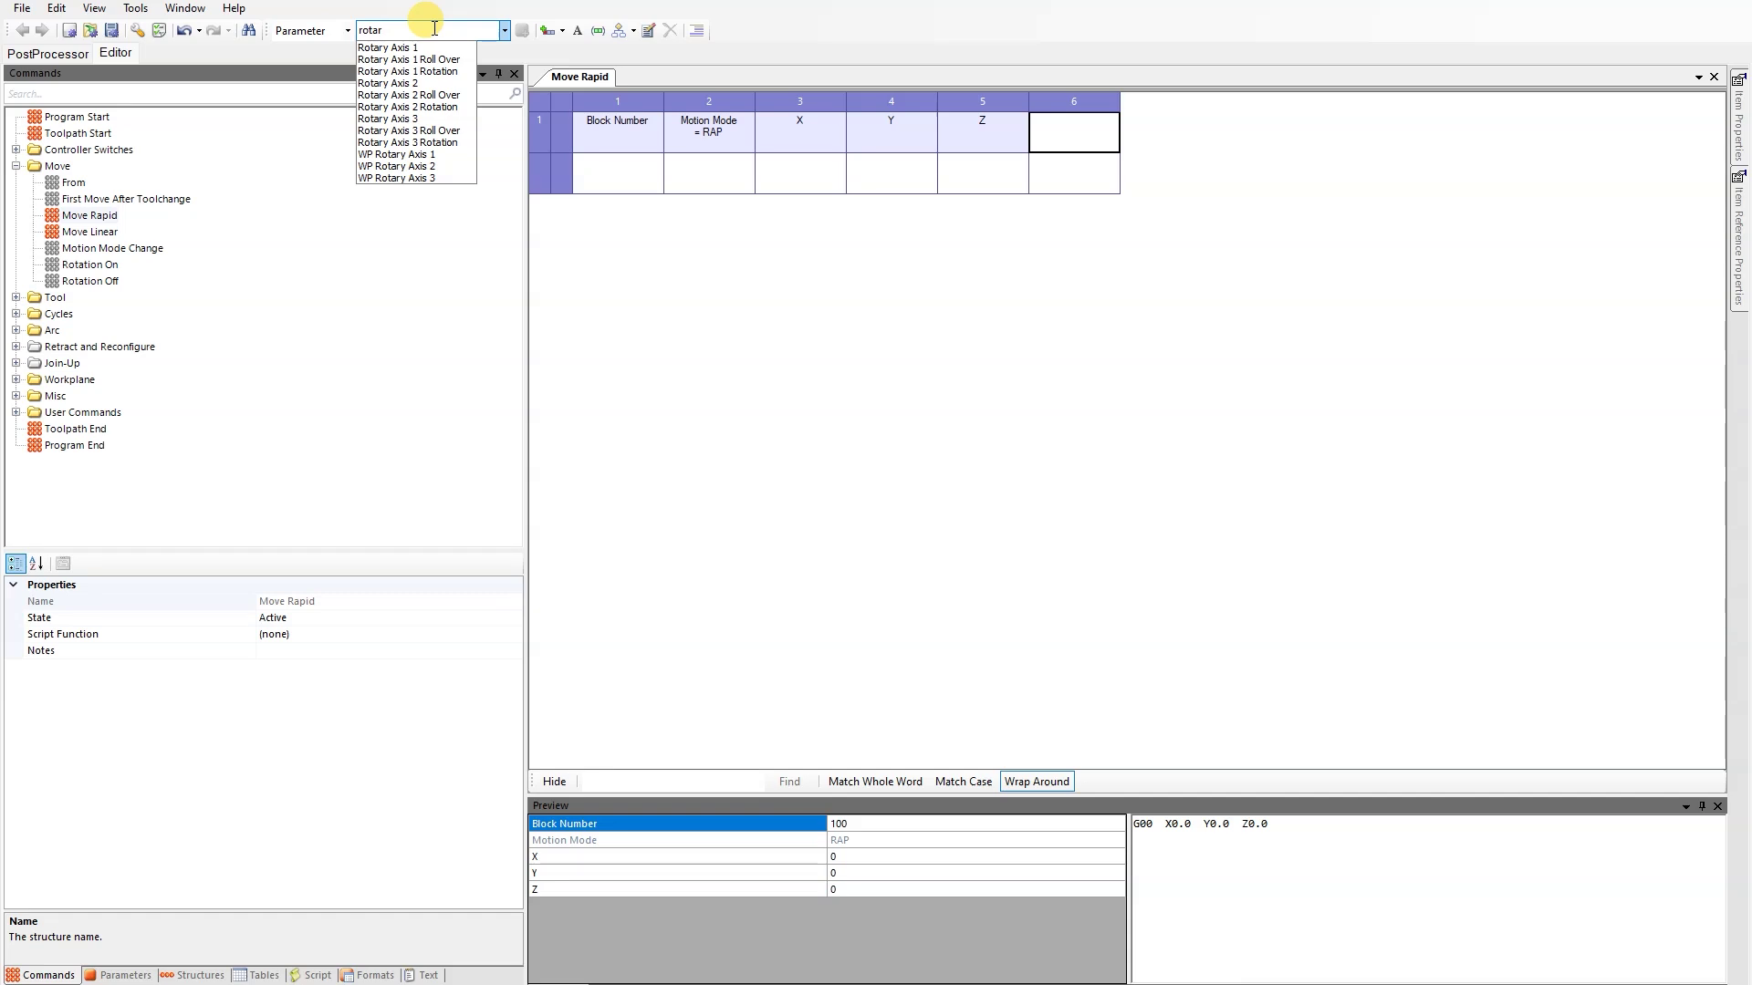
{"action": "left_click", "coordinate": [391, 49]}
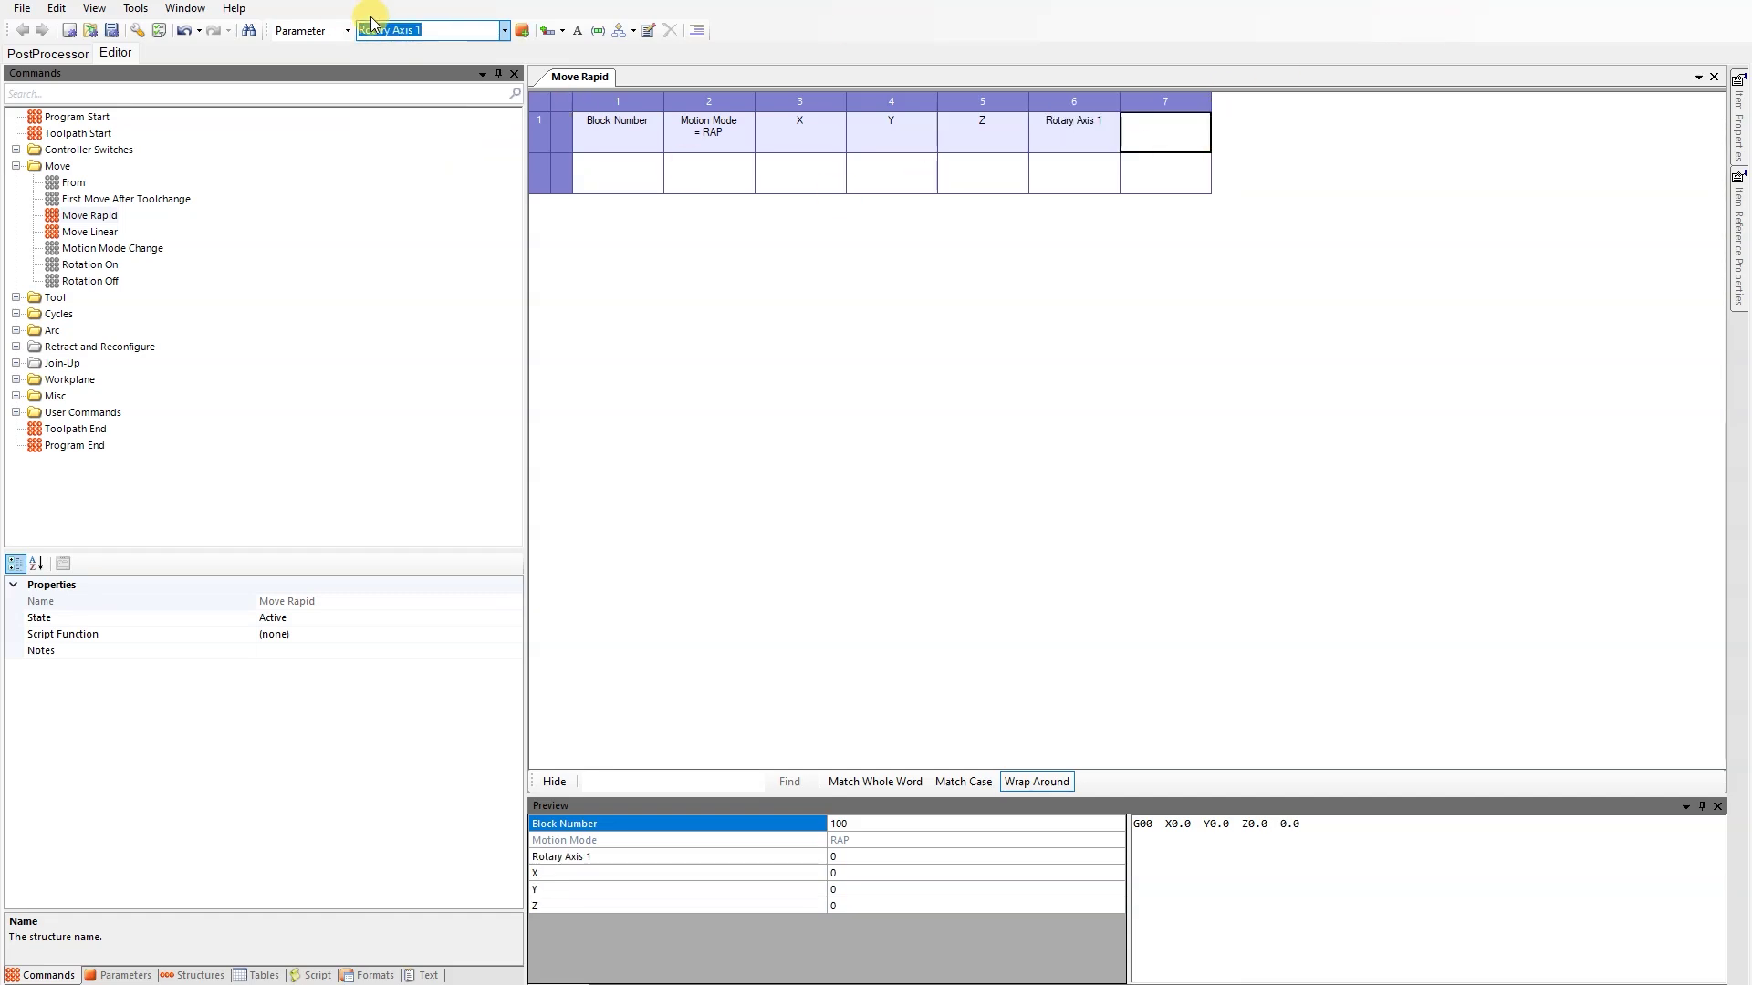
{"action": "type", "text": "feed"}
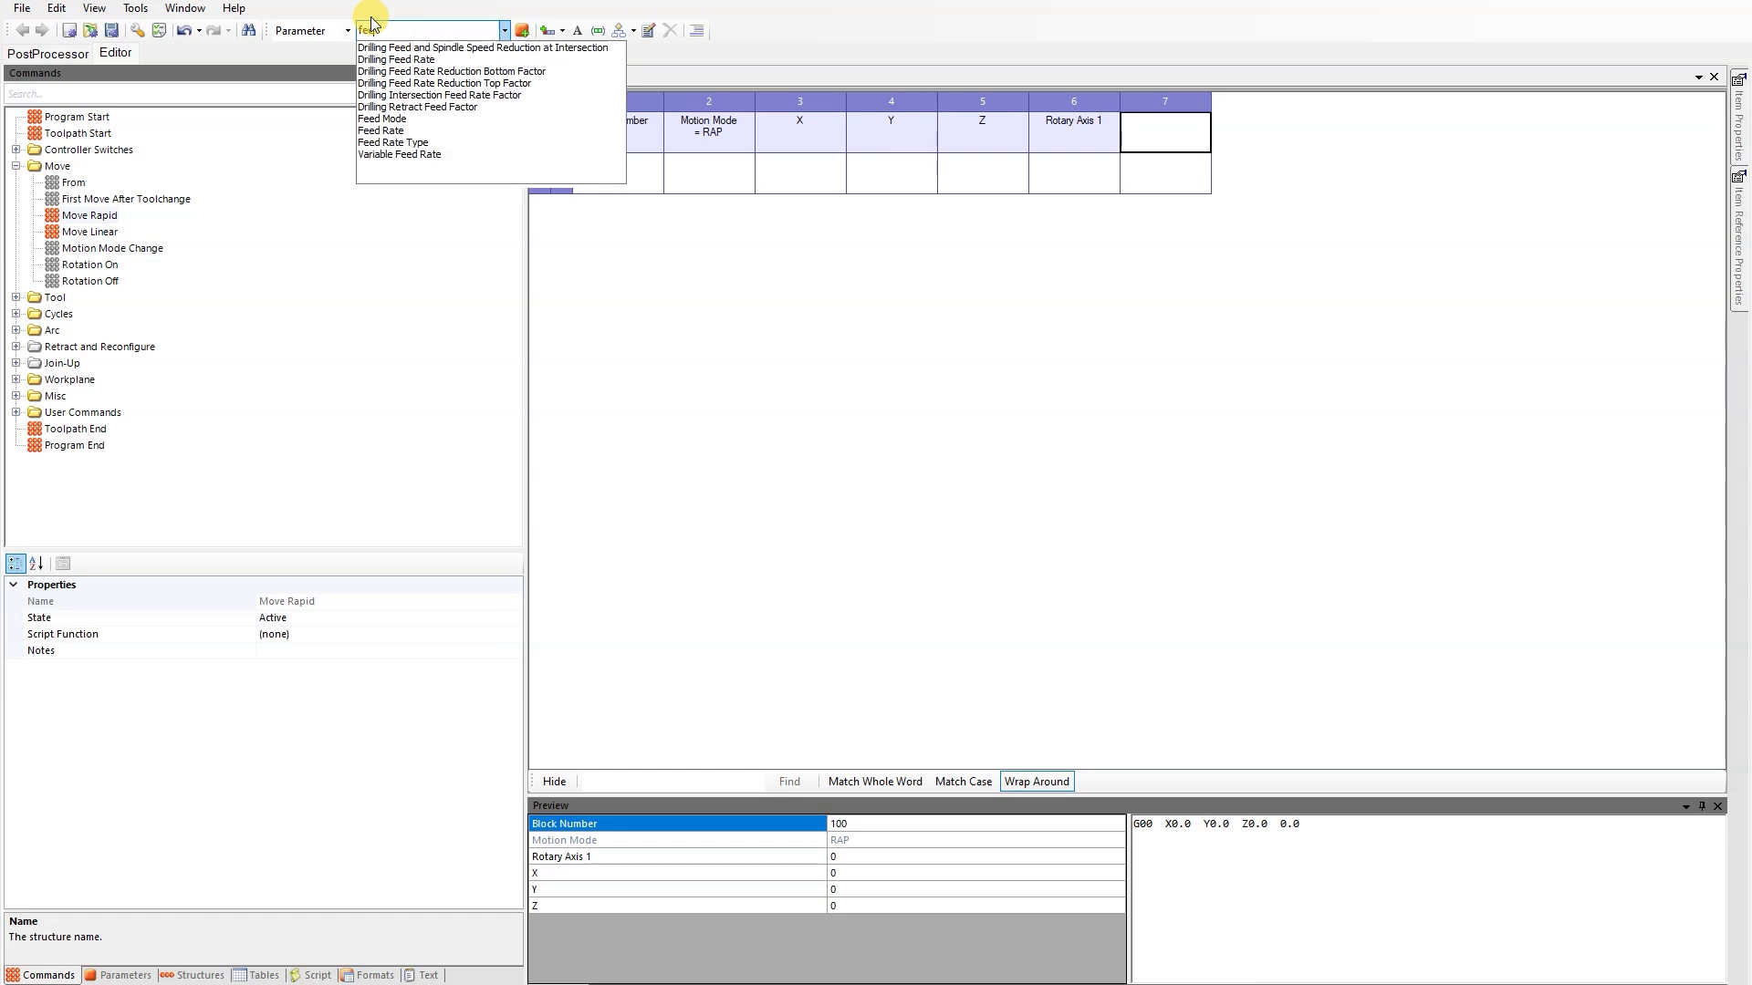
{"action": "left_click", "coordinate": [412, 130]}
Give the Rotary Axis 1 item in Move Rapid the prefix A and set its Output to Tape to If Updated
{"action": "left_click", "coordinate": [1098, 134]}
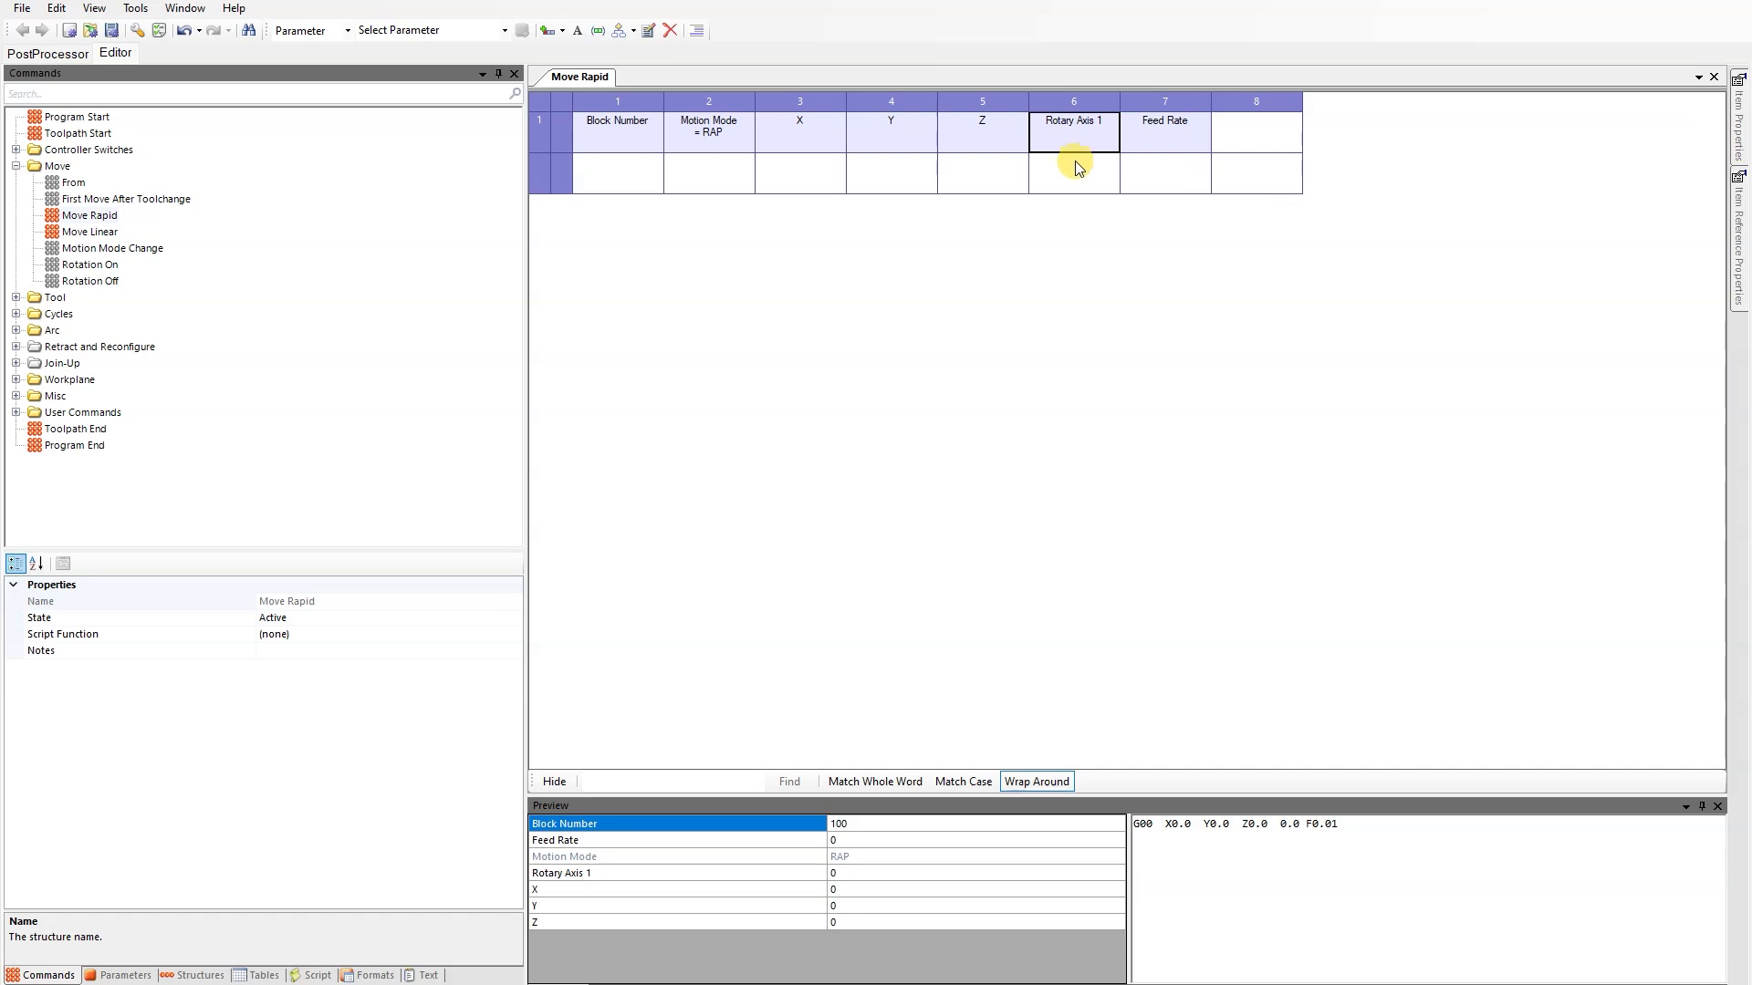
{"action": "mouse_move", "coordinate": [1743, 108]}
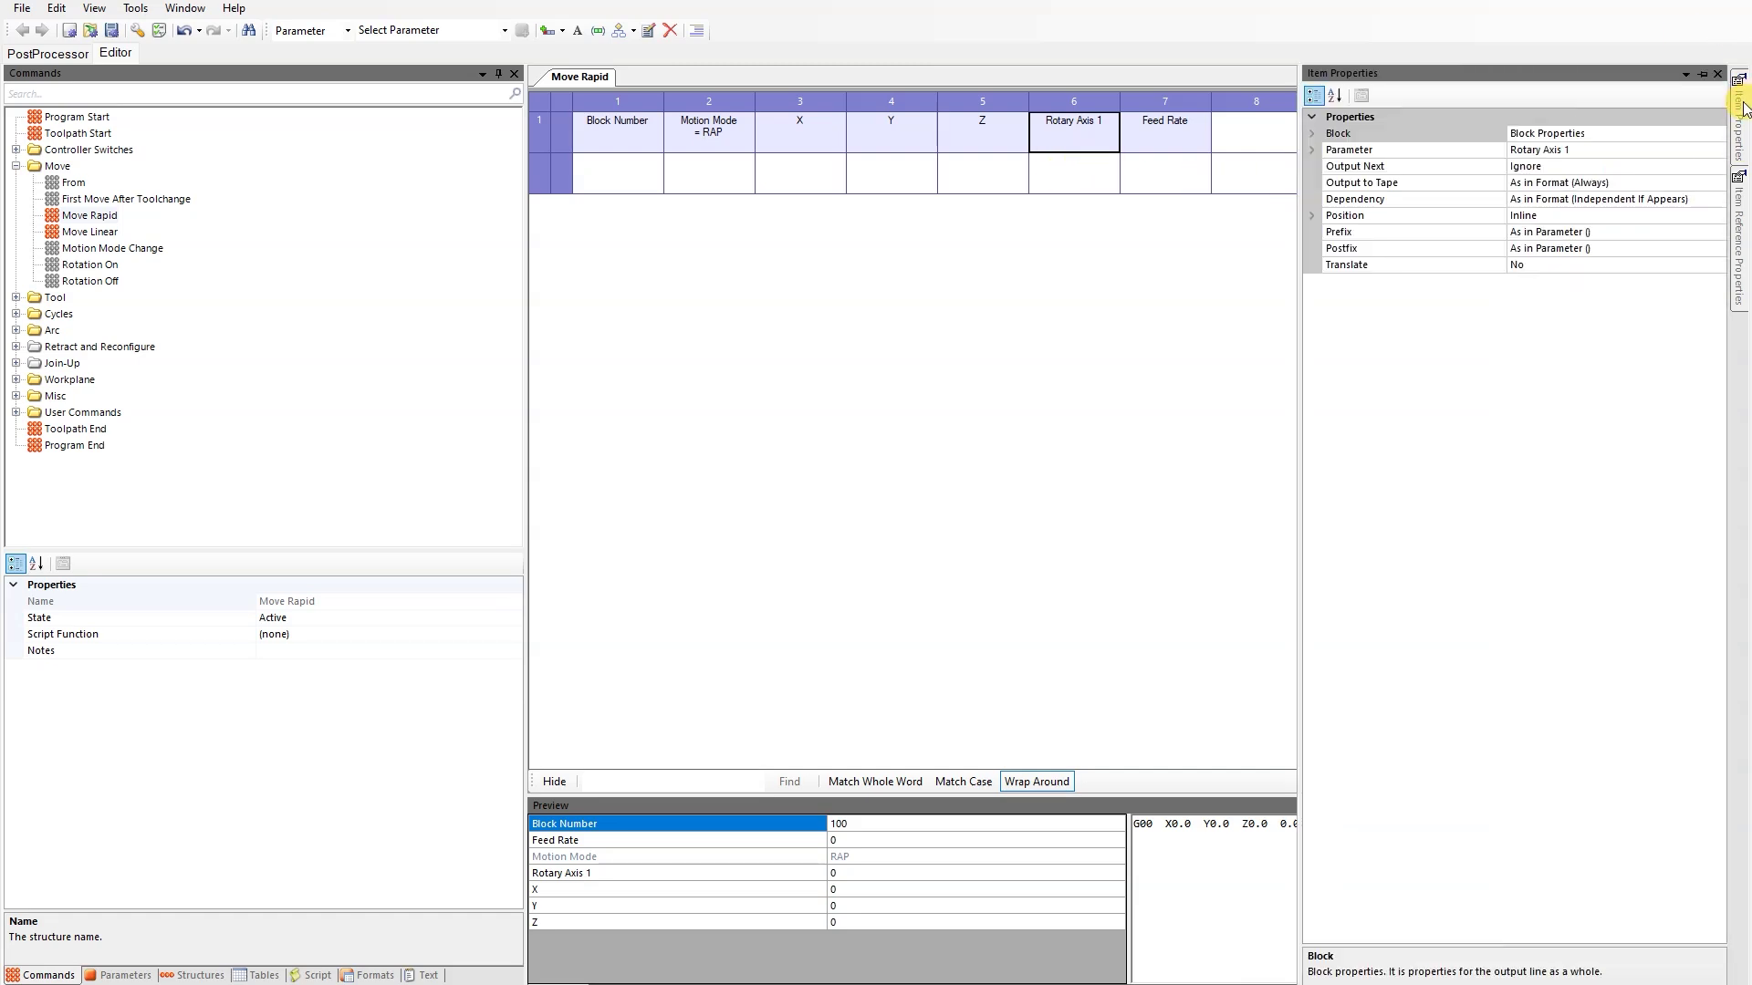
{"action": "left_click", "coordinate": [1546, 233]}
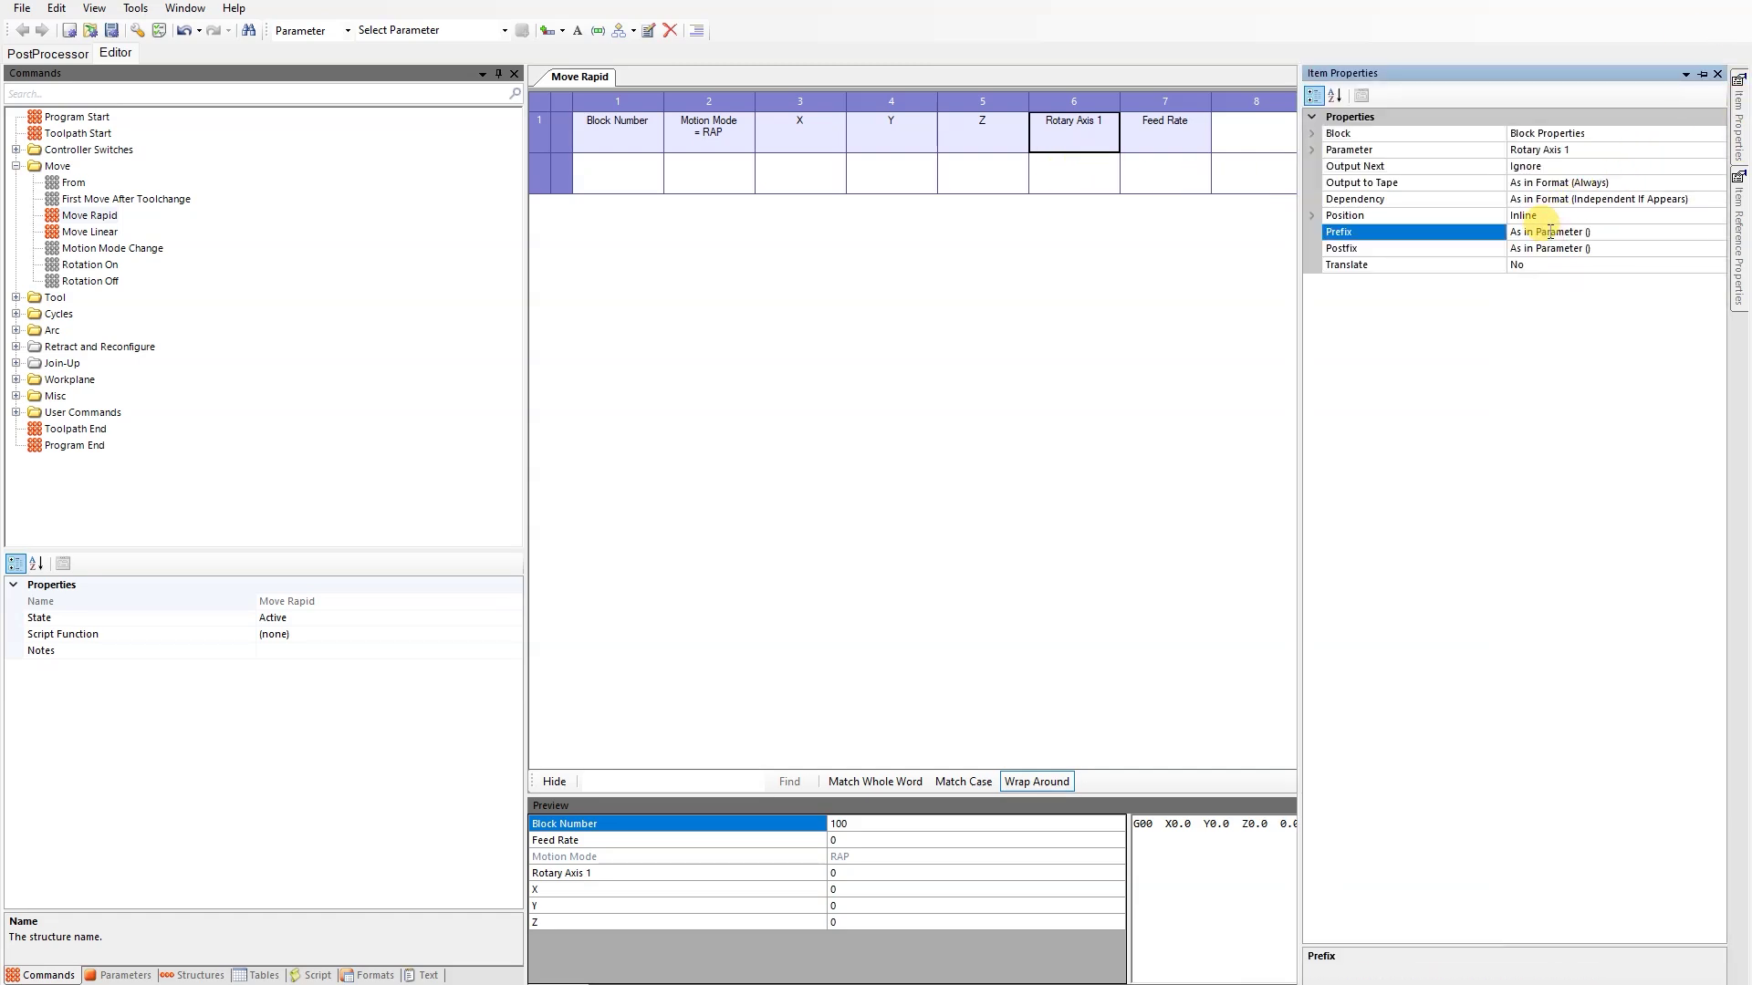
{"action": "left_click", "coordinate": [1717, 234]}
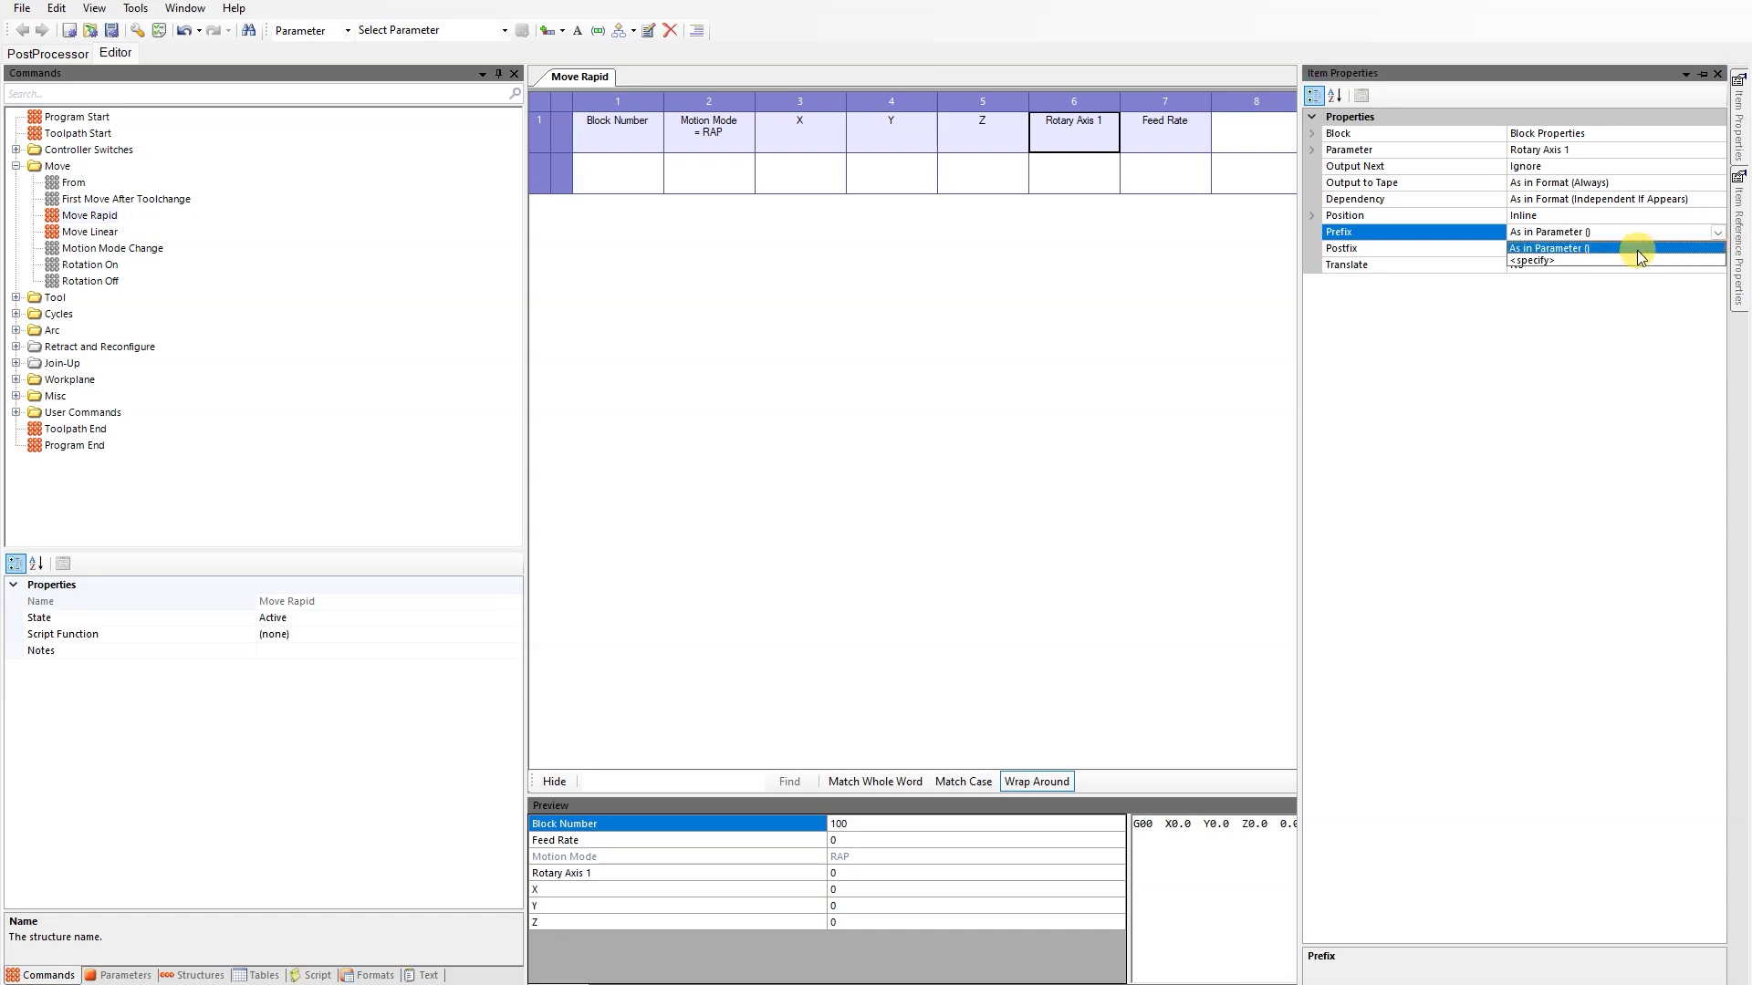
{"action": "left_click", "coordinate": [1634, 260]}
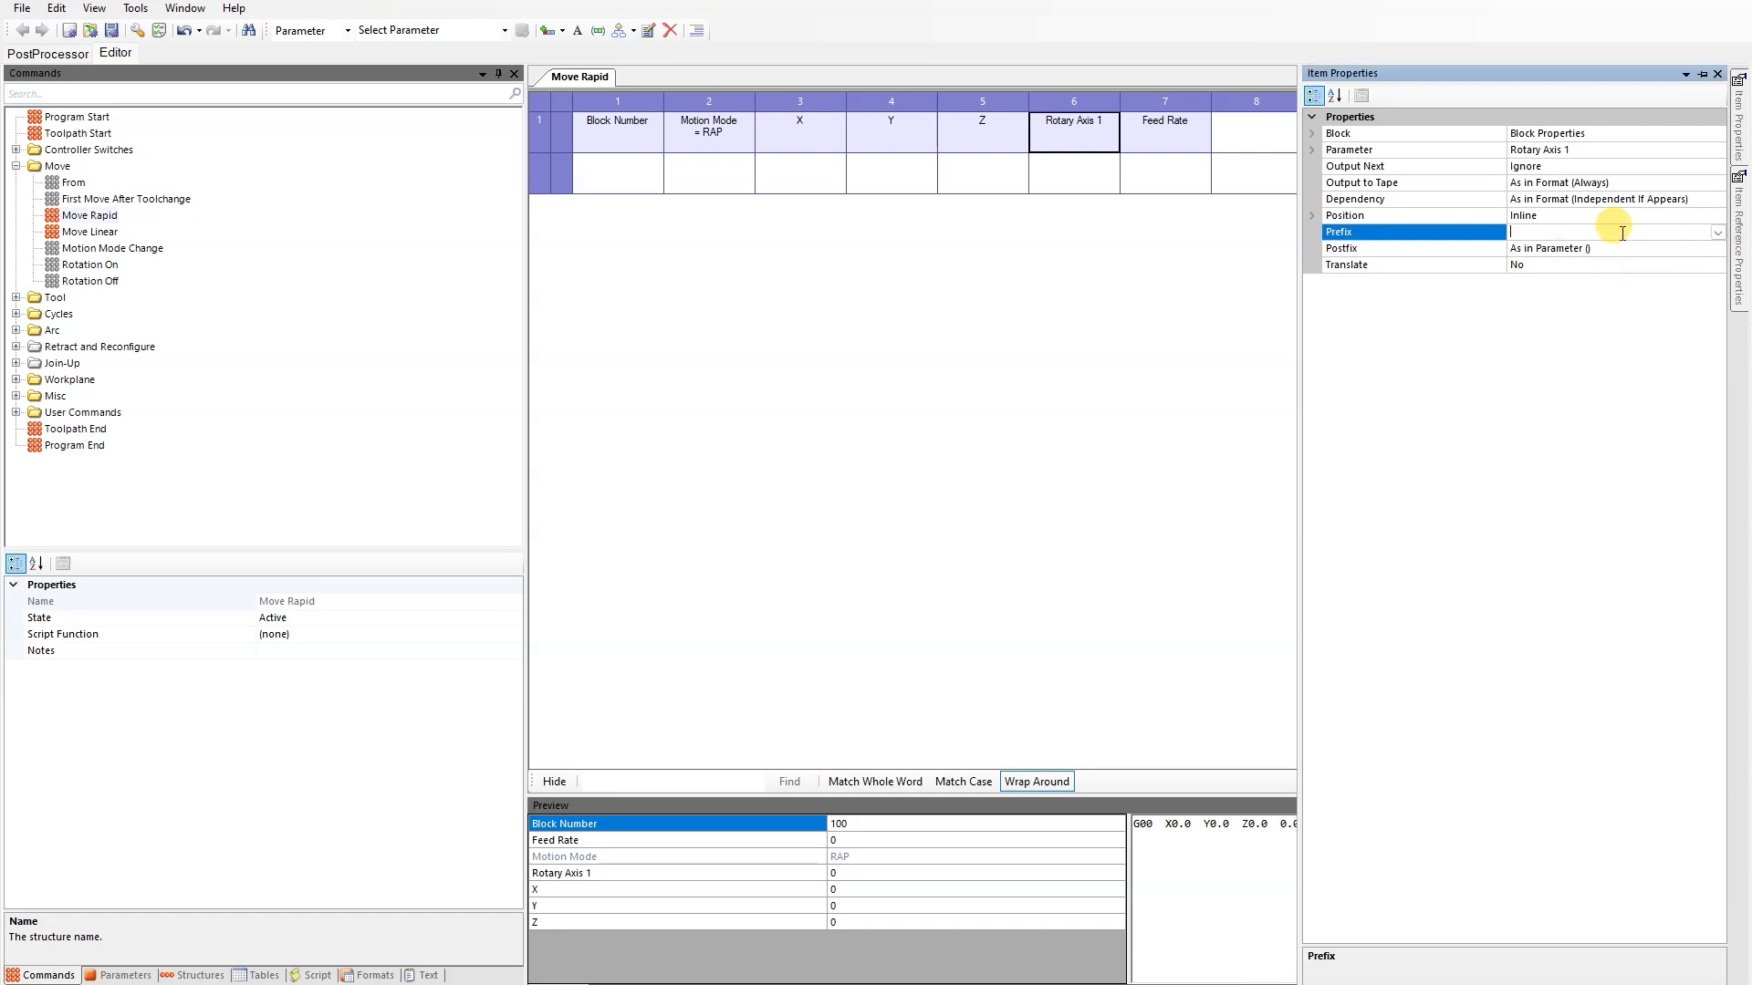
{"action": "type", "text": "A"}
{"action": "left_click", "coordinate": [1573, 183]}
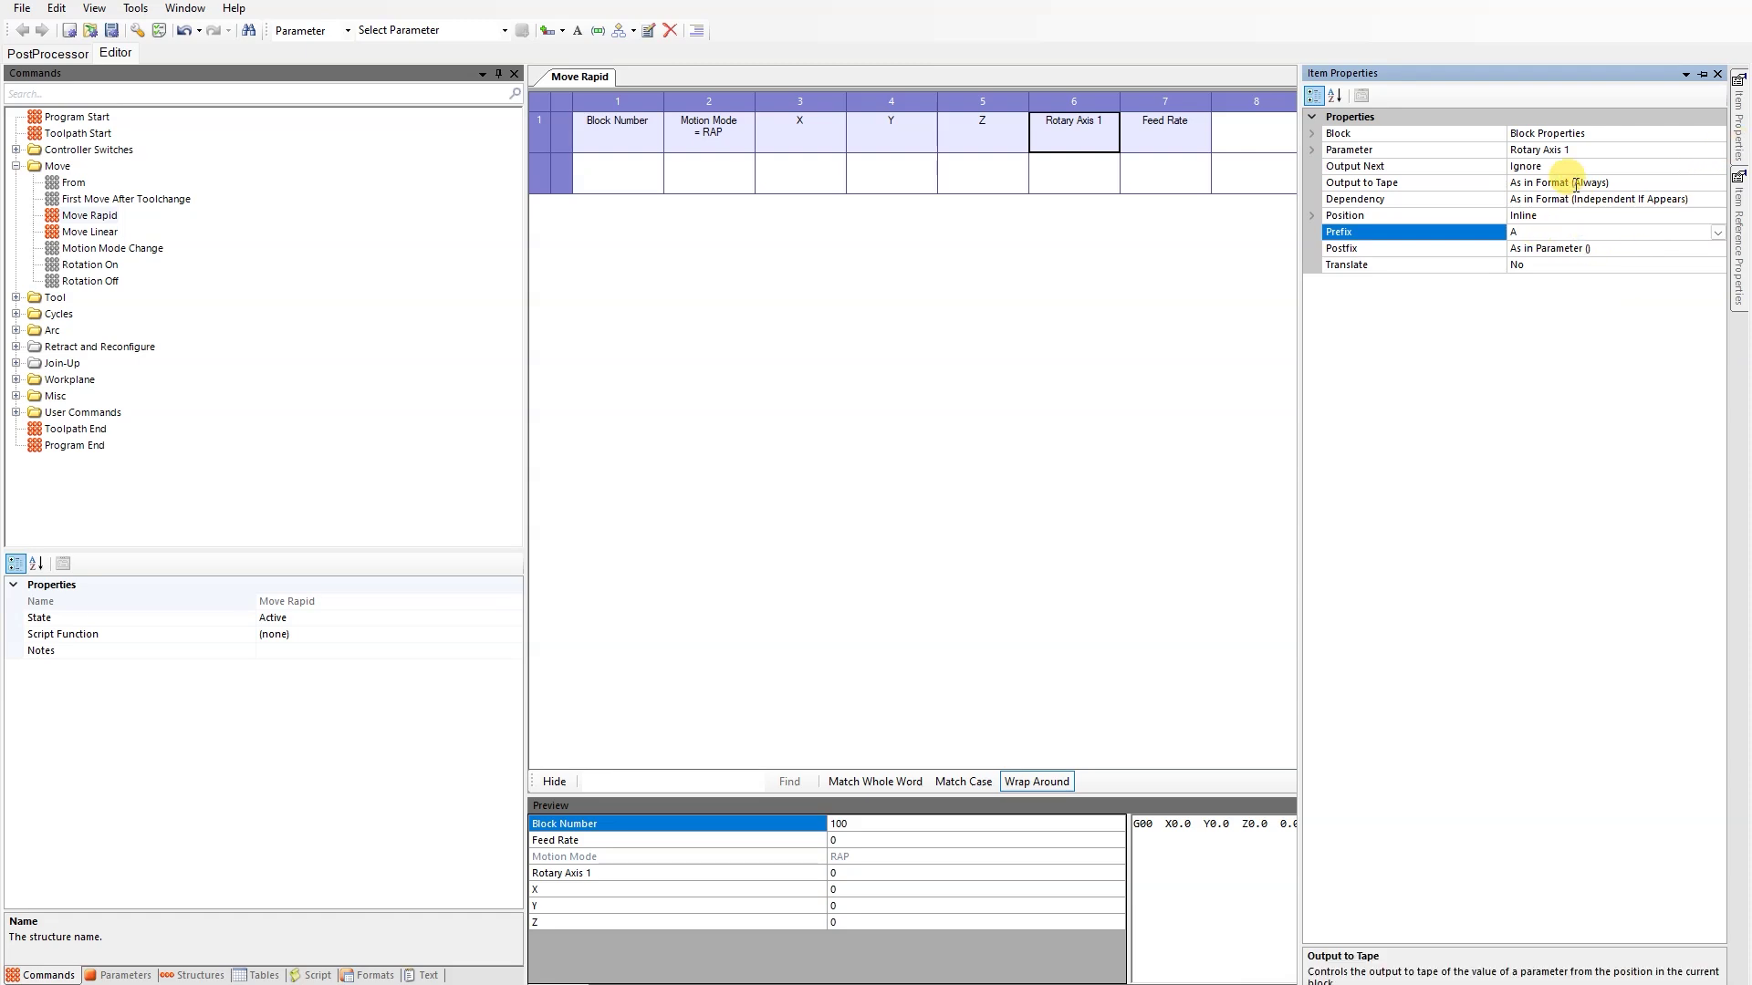
{"action": "left_click", "coordinate": [1719, 183]}
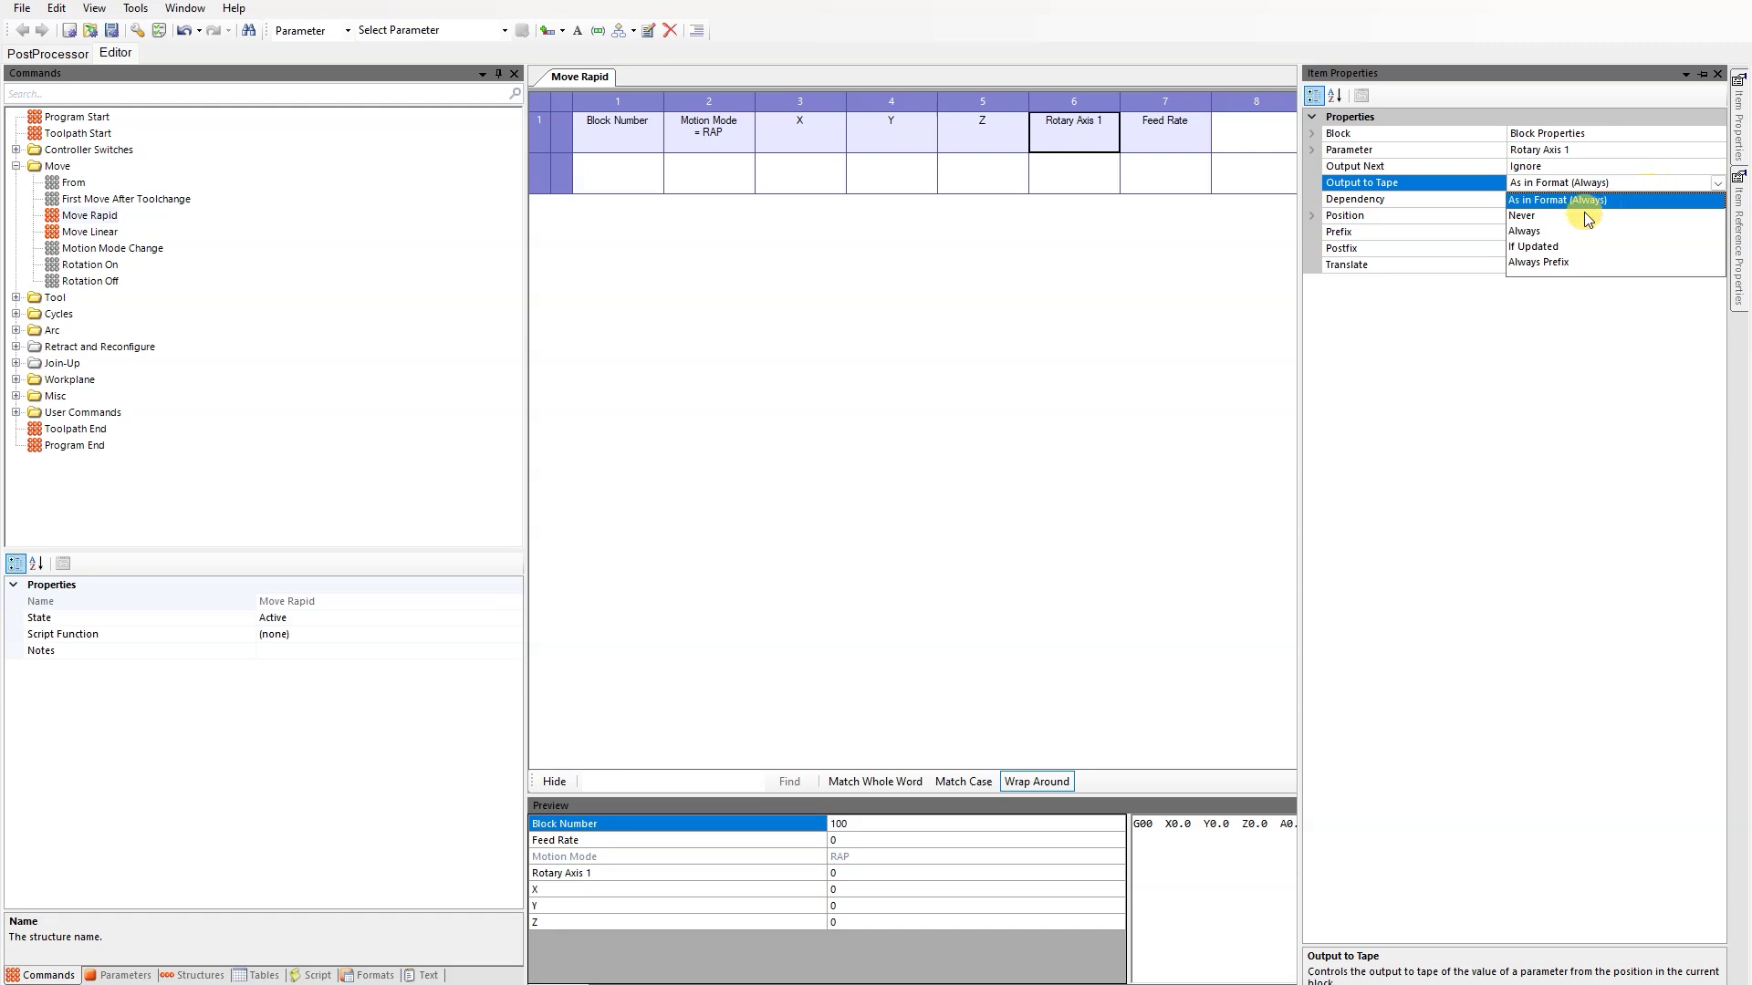
{"action": "left_click", "coordinate": [1548, 247]}
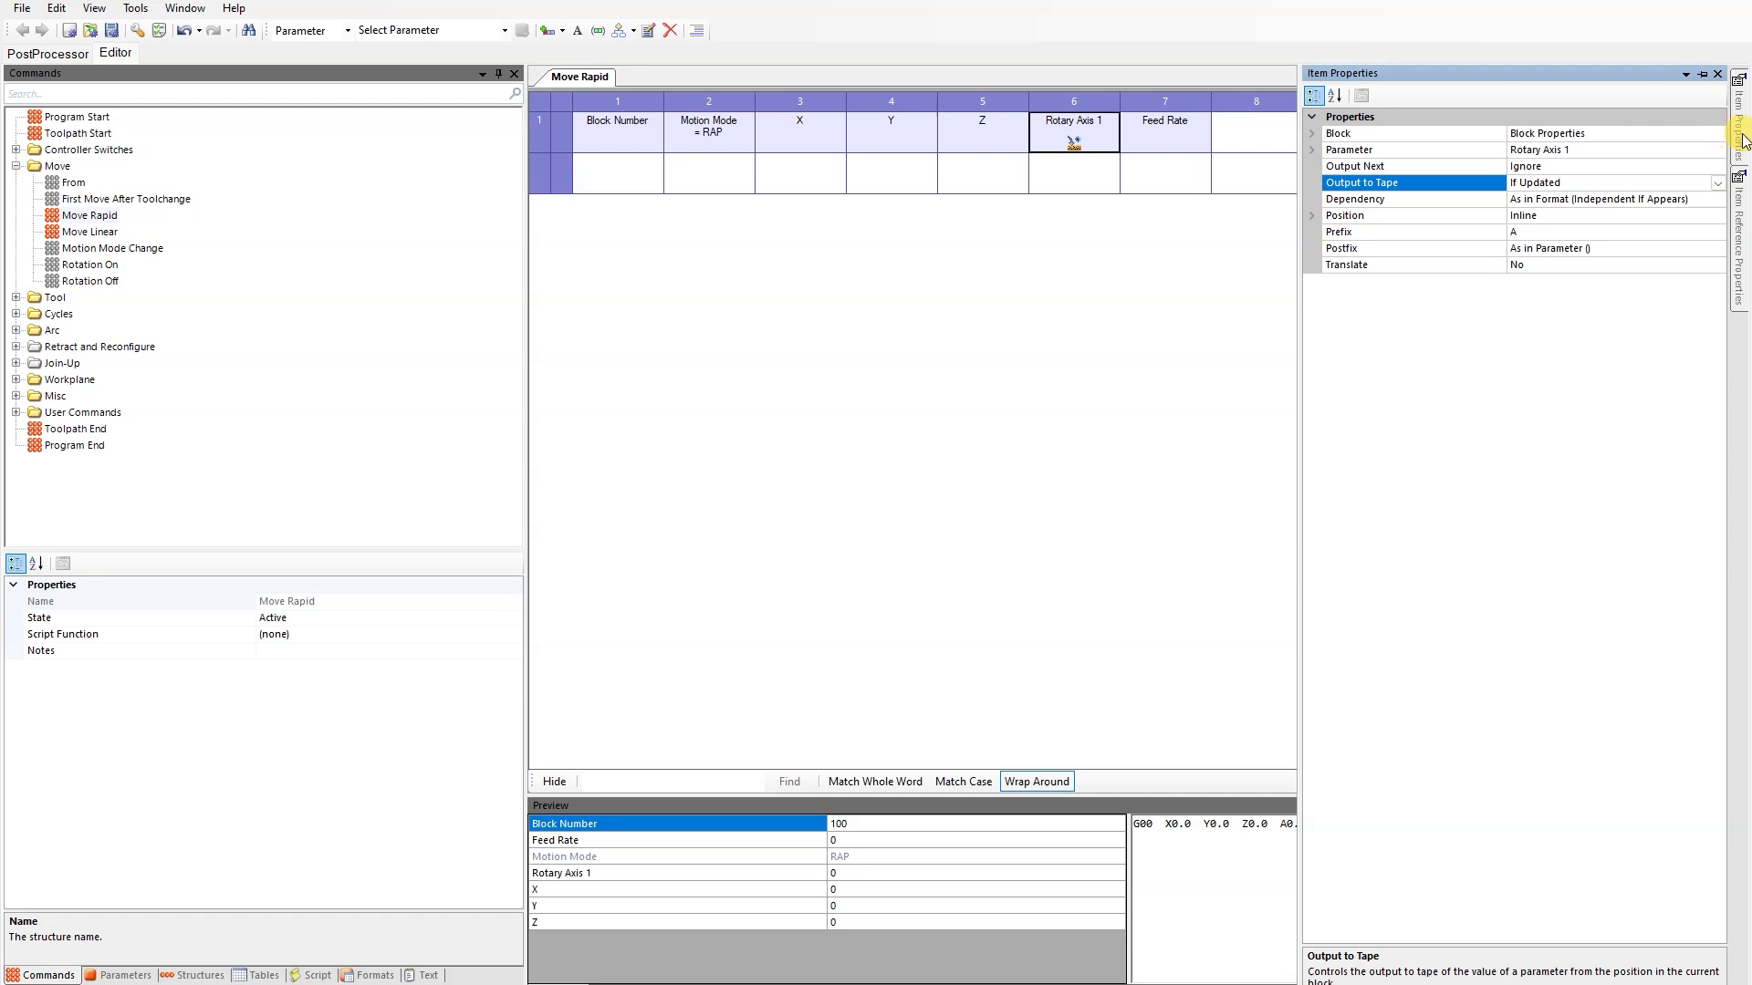
Set the Rotary Axis 1 parameter's Angle Roll Over to ( -360; 360 )
{"action": "left_click", "coordinate": [1740, 187]}
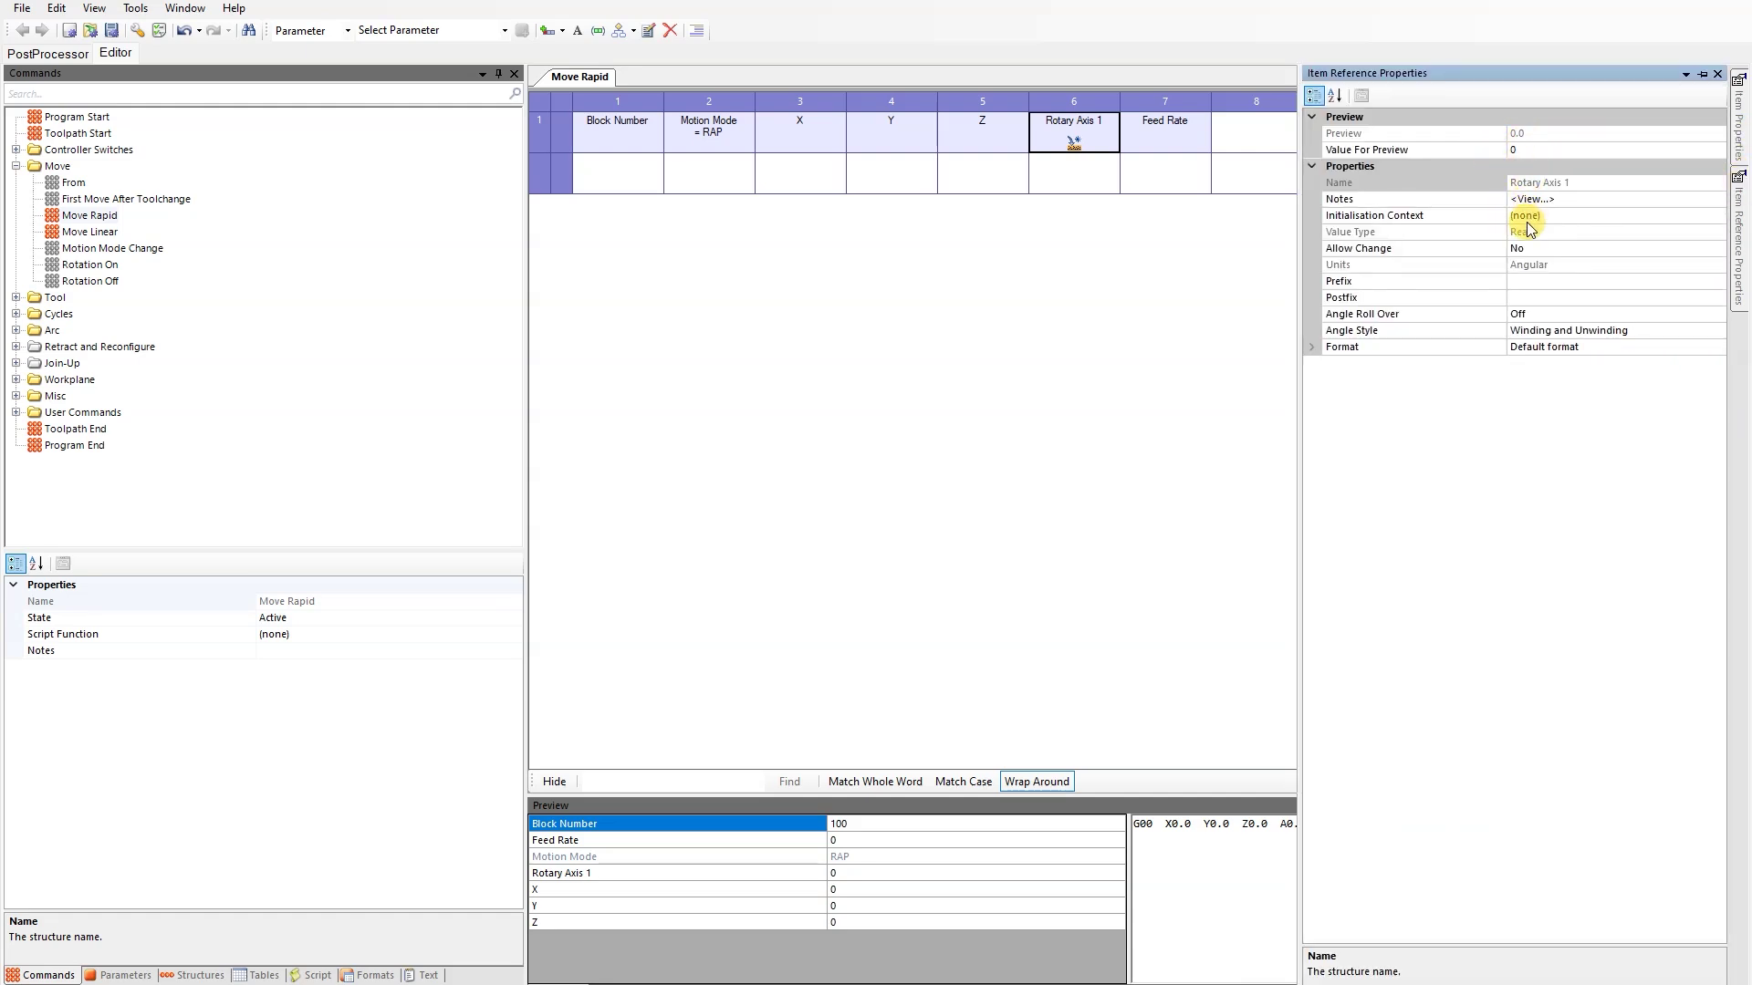
{"action": "left_click", "coordinate": [1544, 317]}
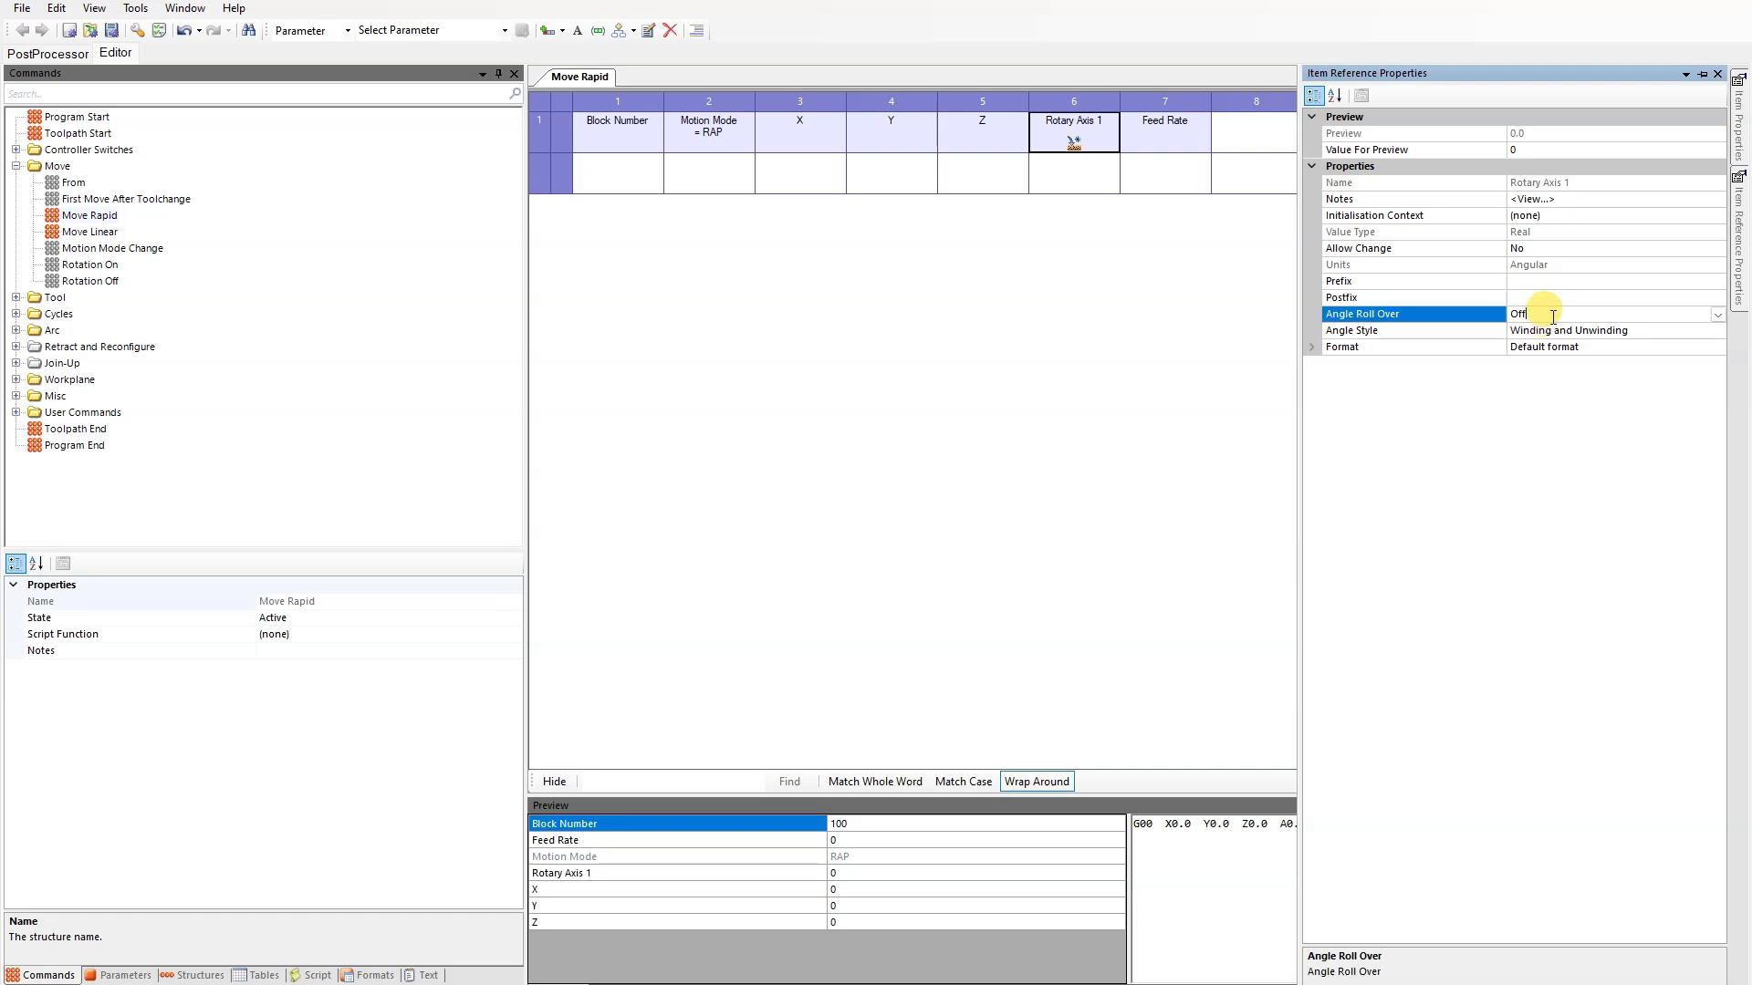
{"action": "left_click", "coordinate": [1715, 316]}
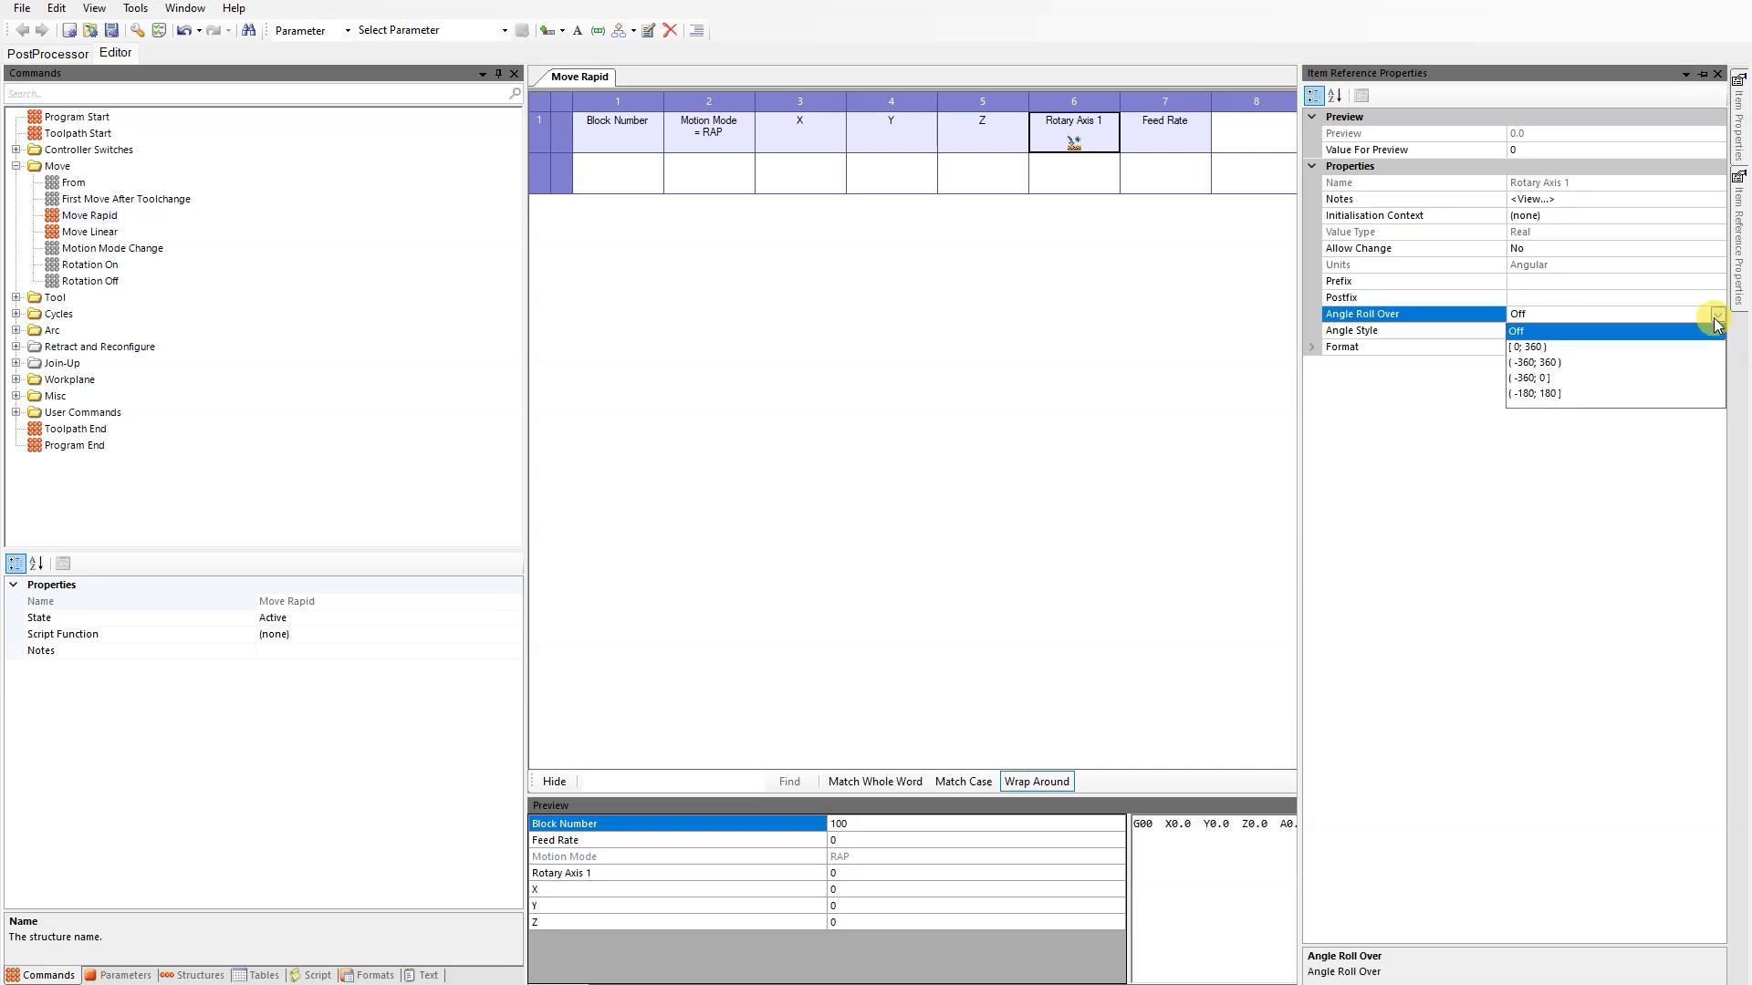
{"action": "left_click", "coordinate": [1562, 362]}
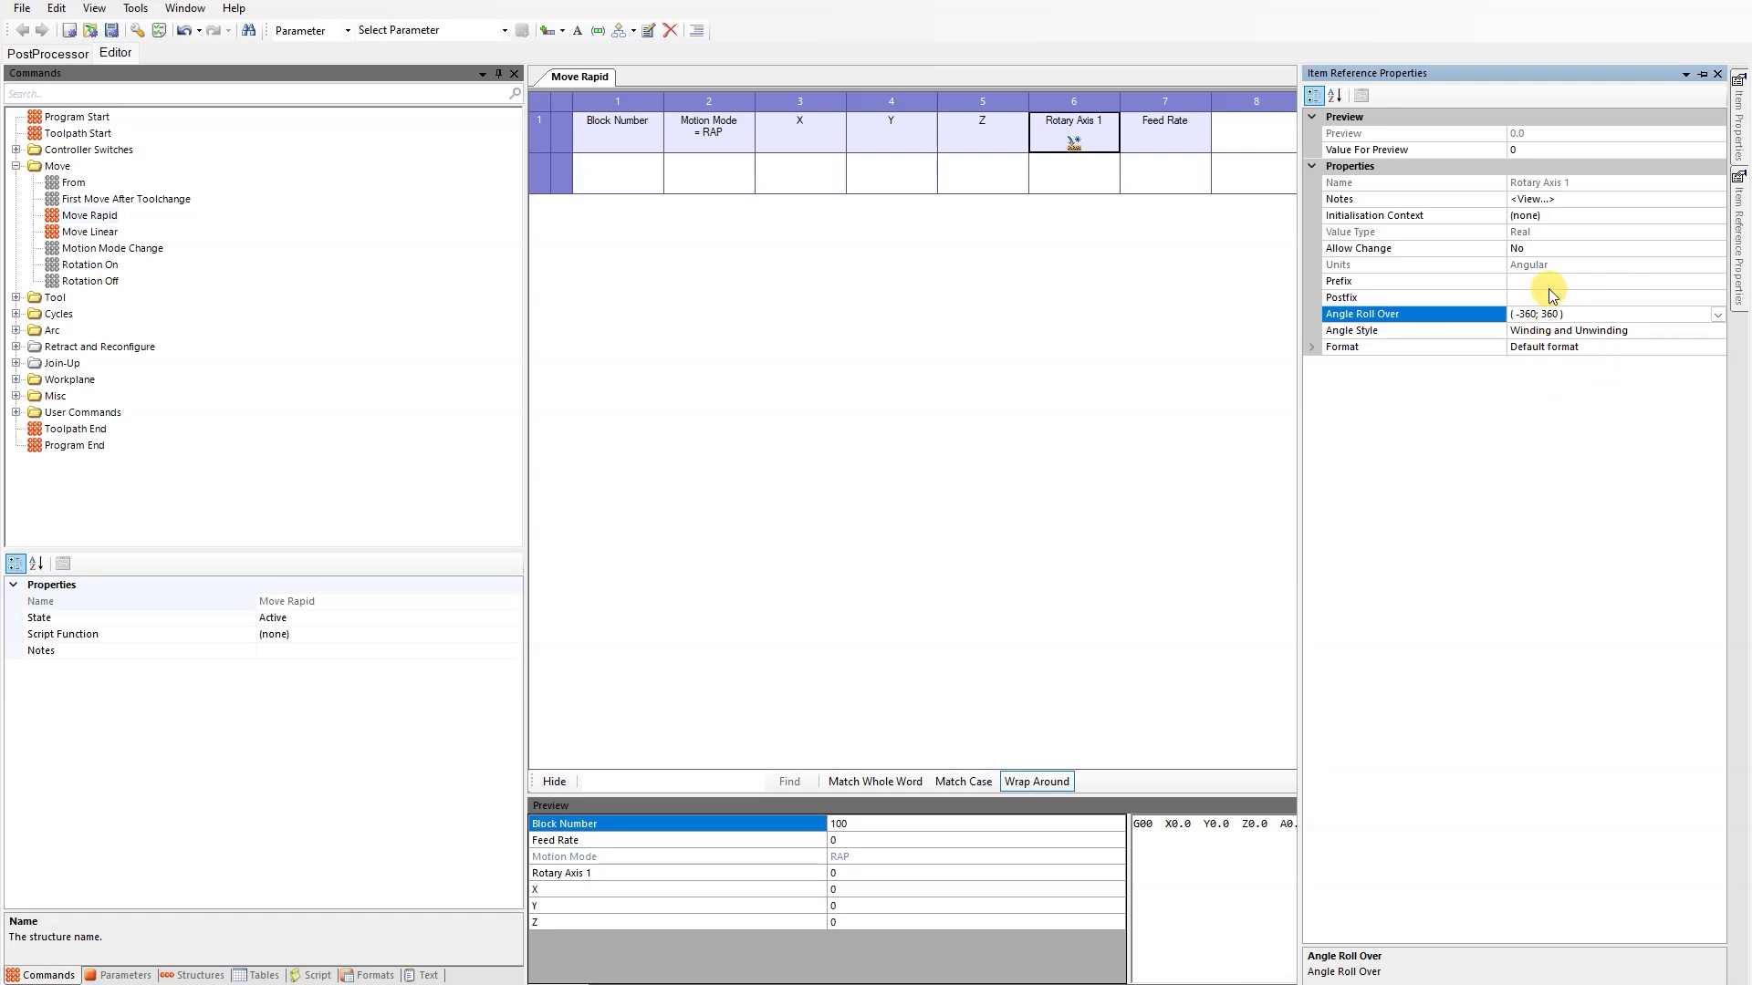
Reset the Rotary Axis 1 item's prefix to As in Parameter and give the parameter itself the prefix A
{"action": "left_click", "coordinate": [1738, 137]}
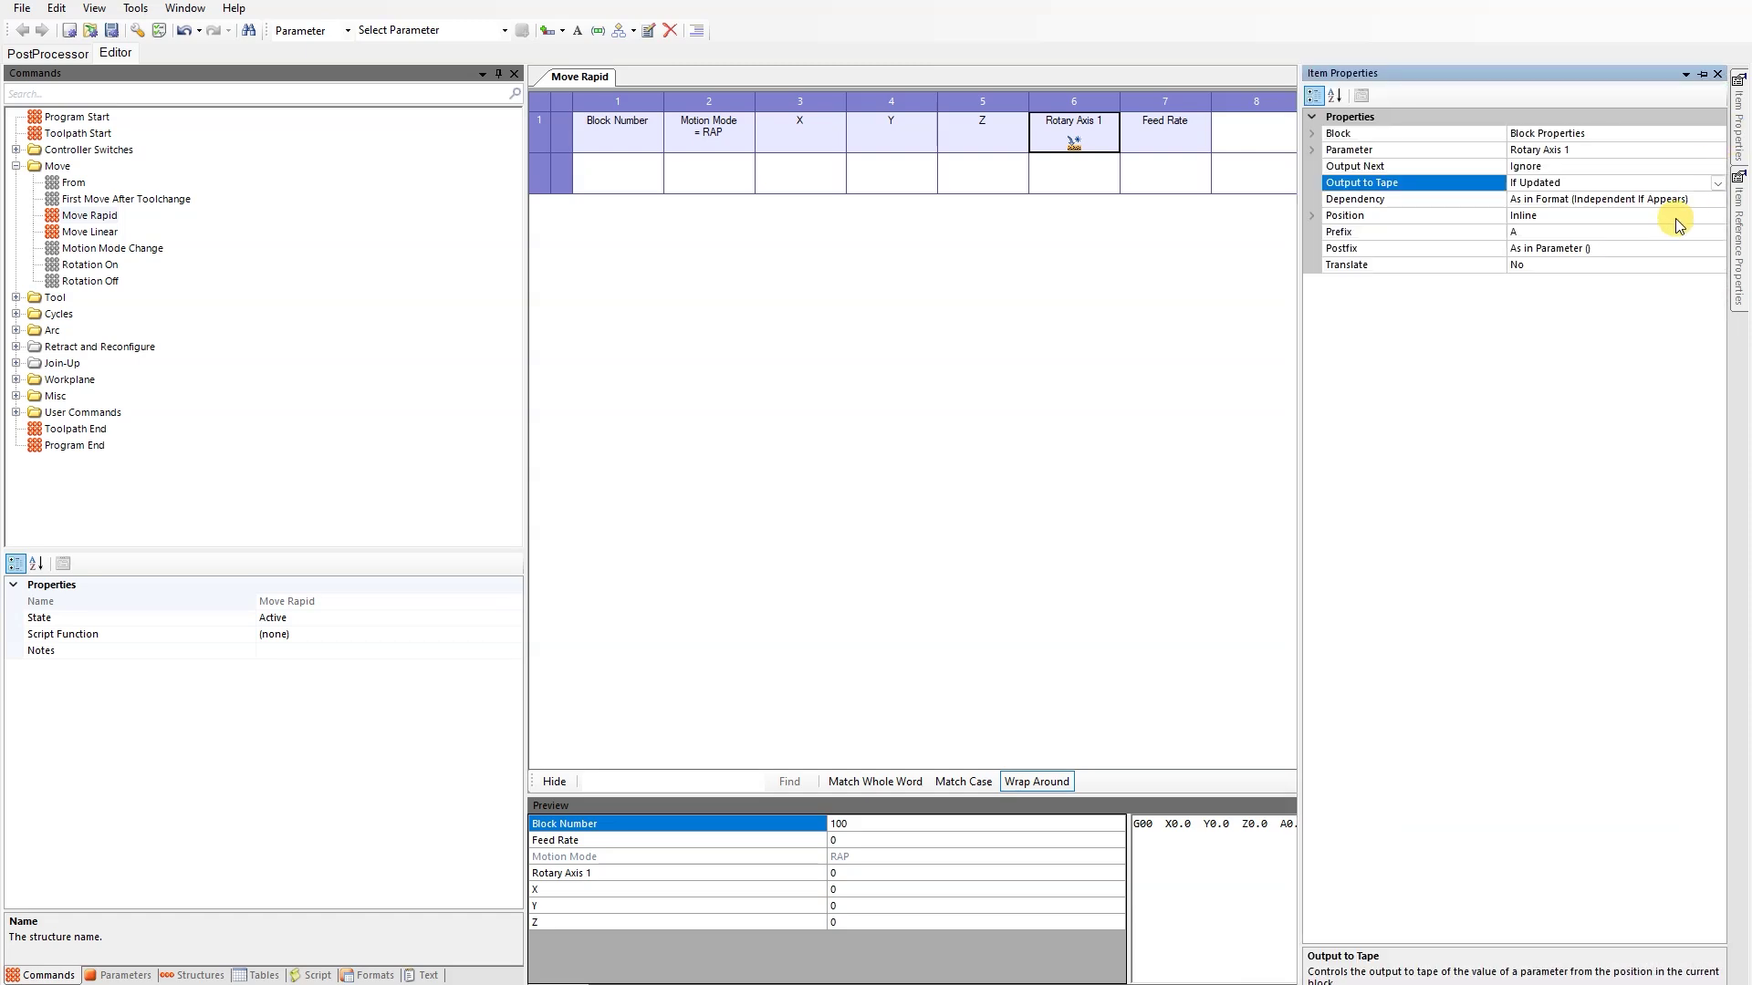
{"action": "left_click", "coordinate": [1674, 232]}
{"action": "left_click", "coordinate": [1717, 233]}
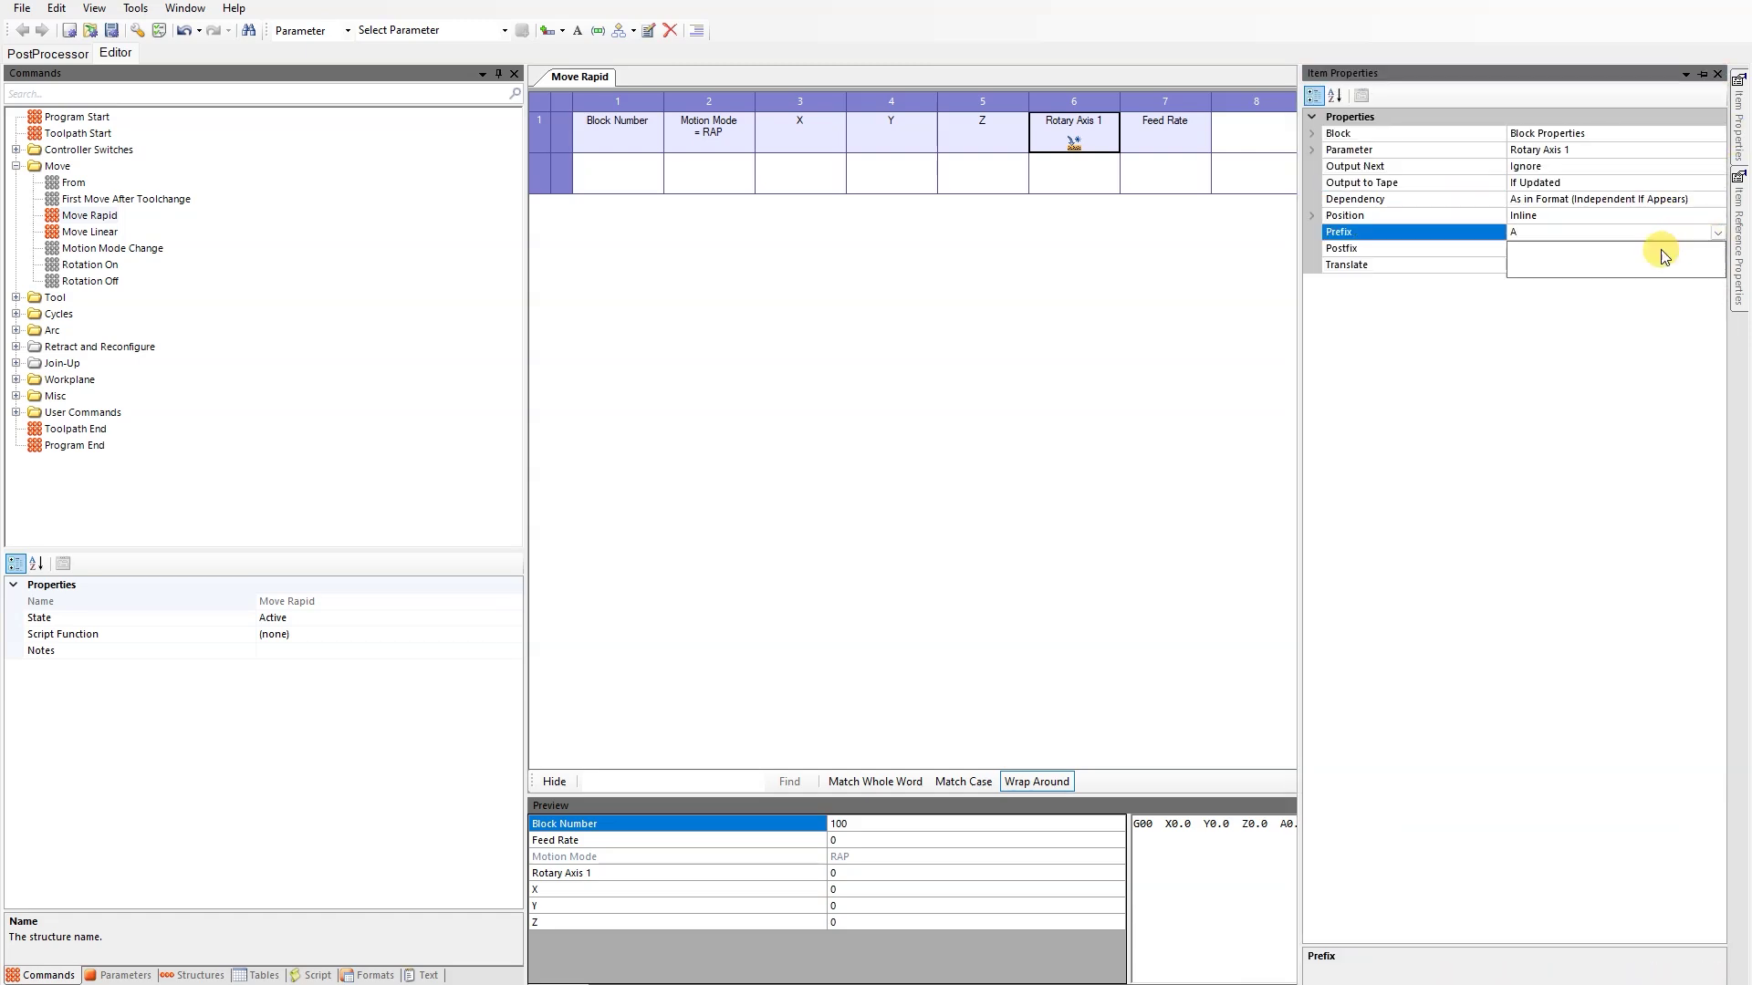
{"action": "left_click", "coordinate": [1679, 249]}
{"action": "left_click", "coordinate": [1739, 212]}
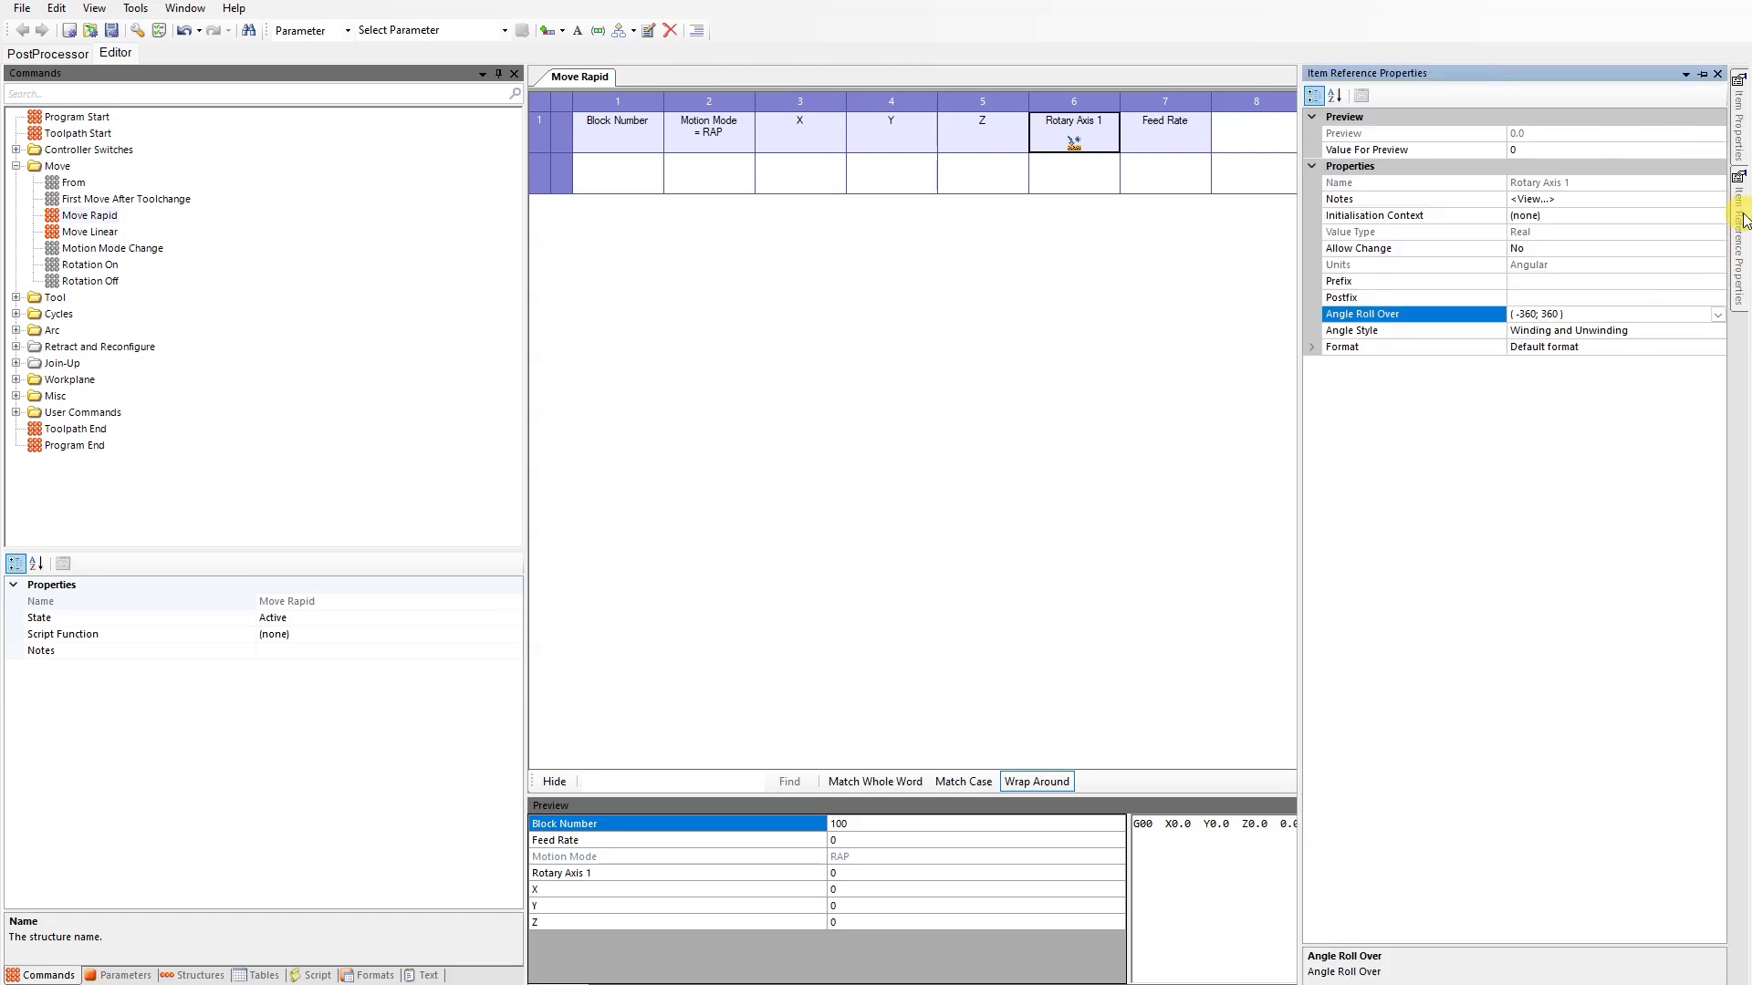
{"action": "left_click", "coordinate": [1551, 283]}
{"action": "type", "text": "A"}
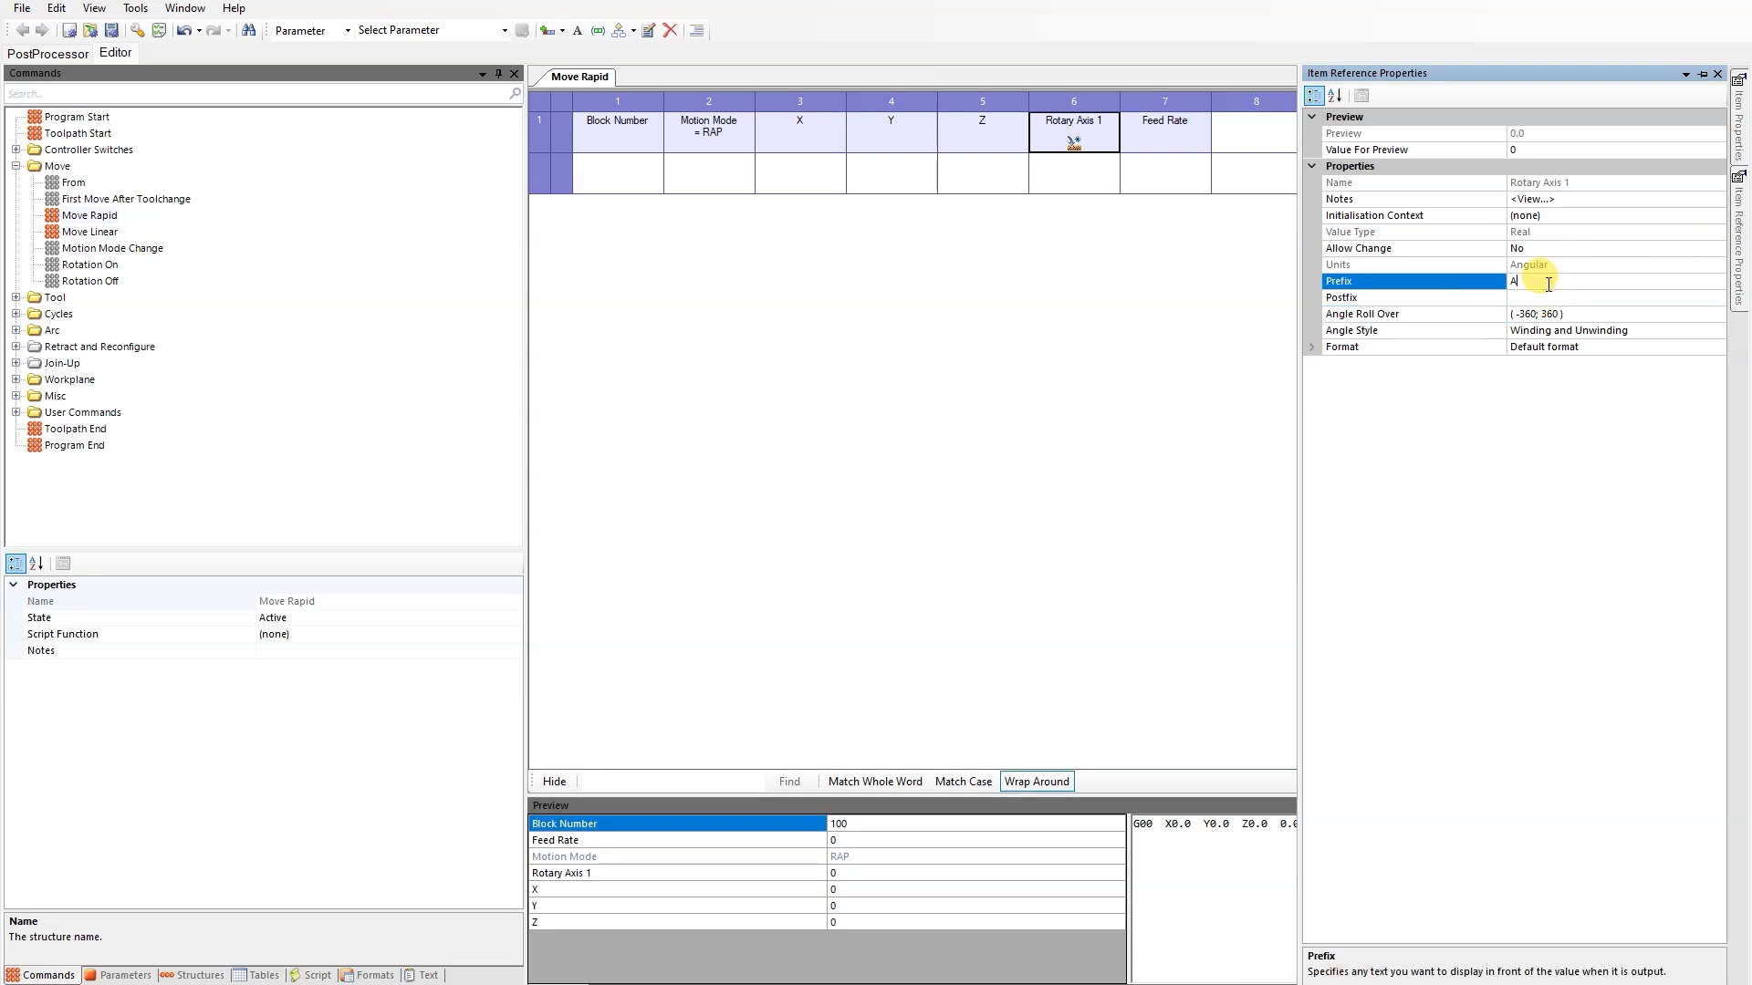
{"action": "left_click", "coordinate": [1595, 298]}
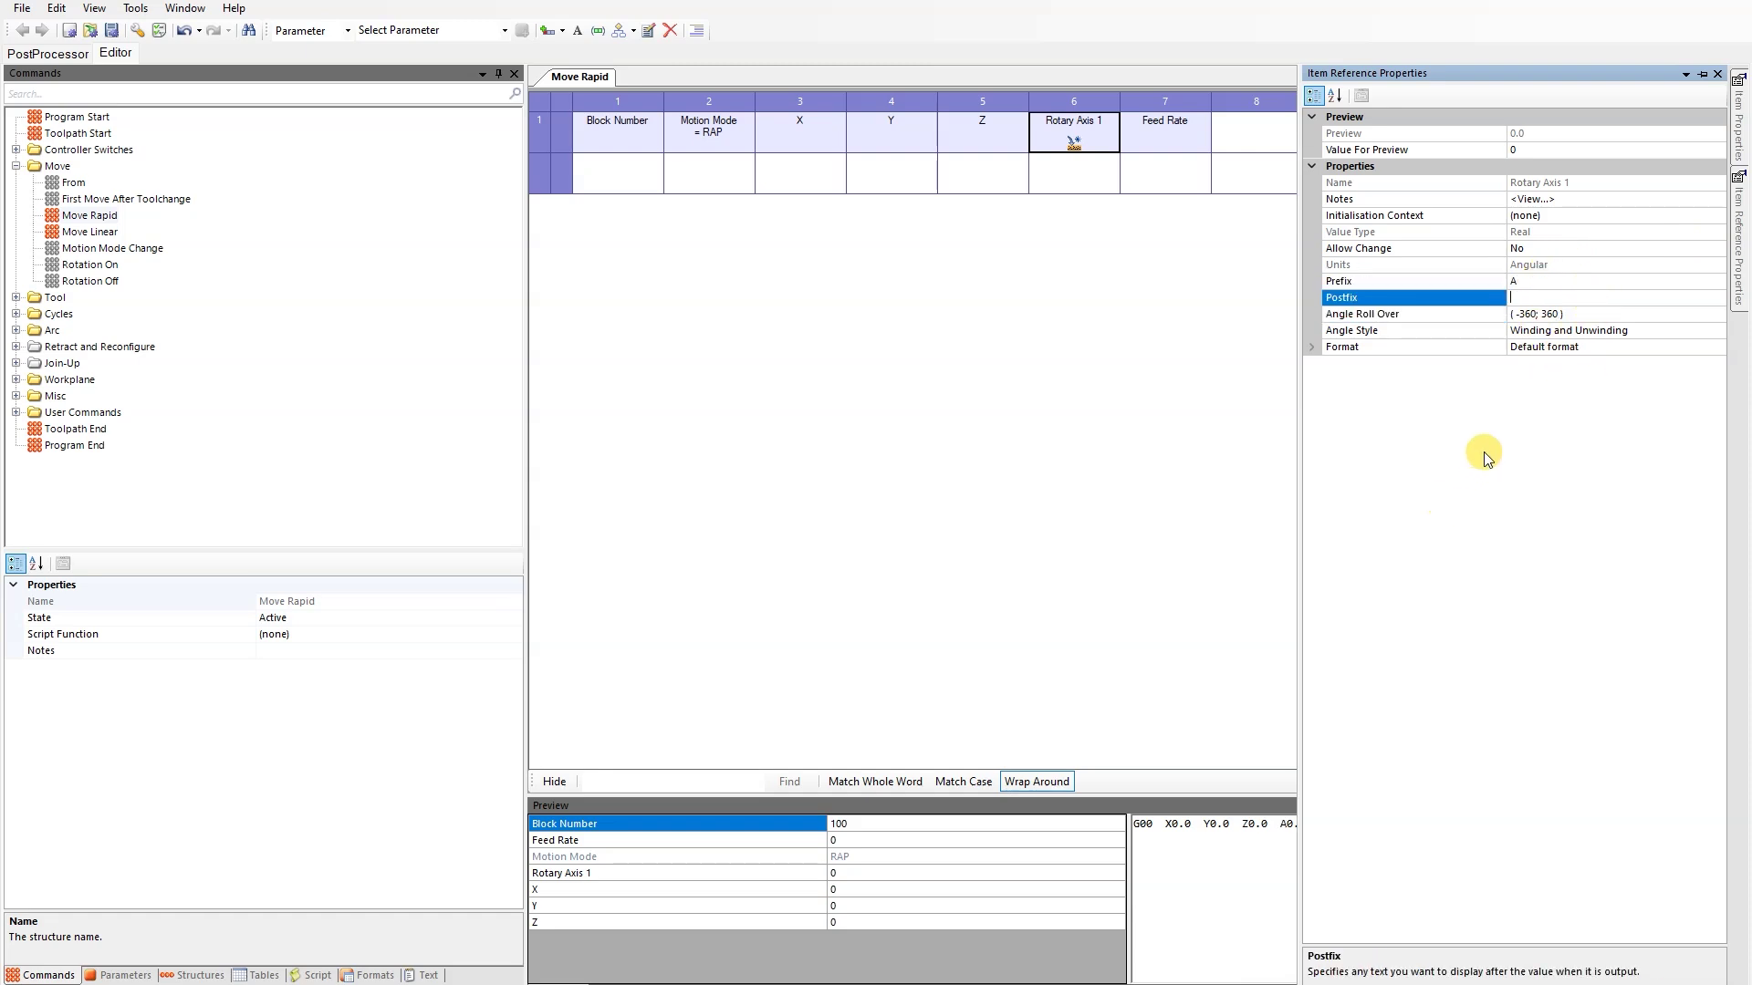
Set Allow Change to Yes for the Rotary Axis 1 parameter
{"action": "left_click", "coordinate": [1531, 251]}
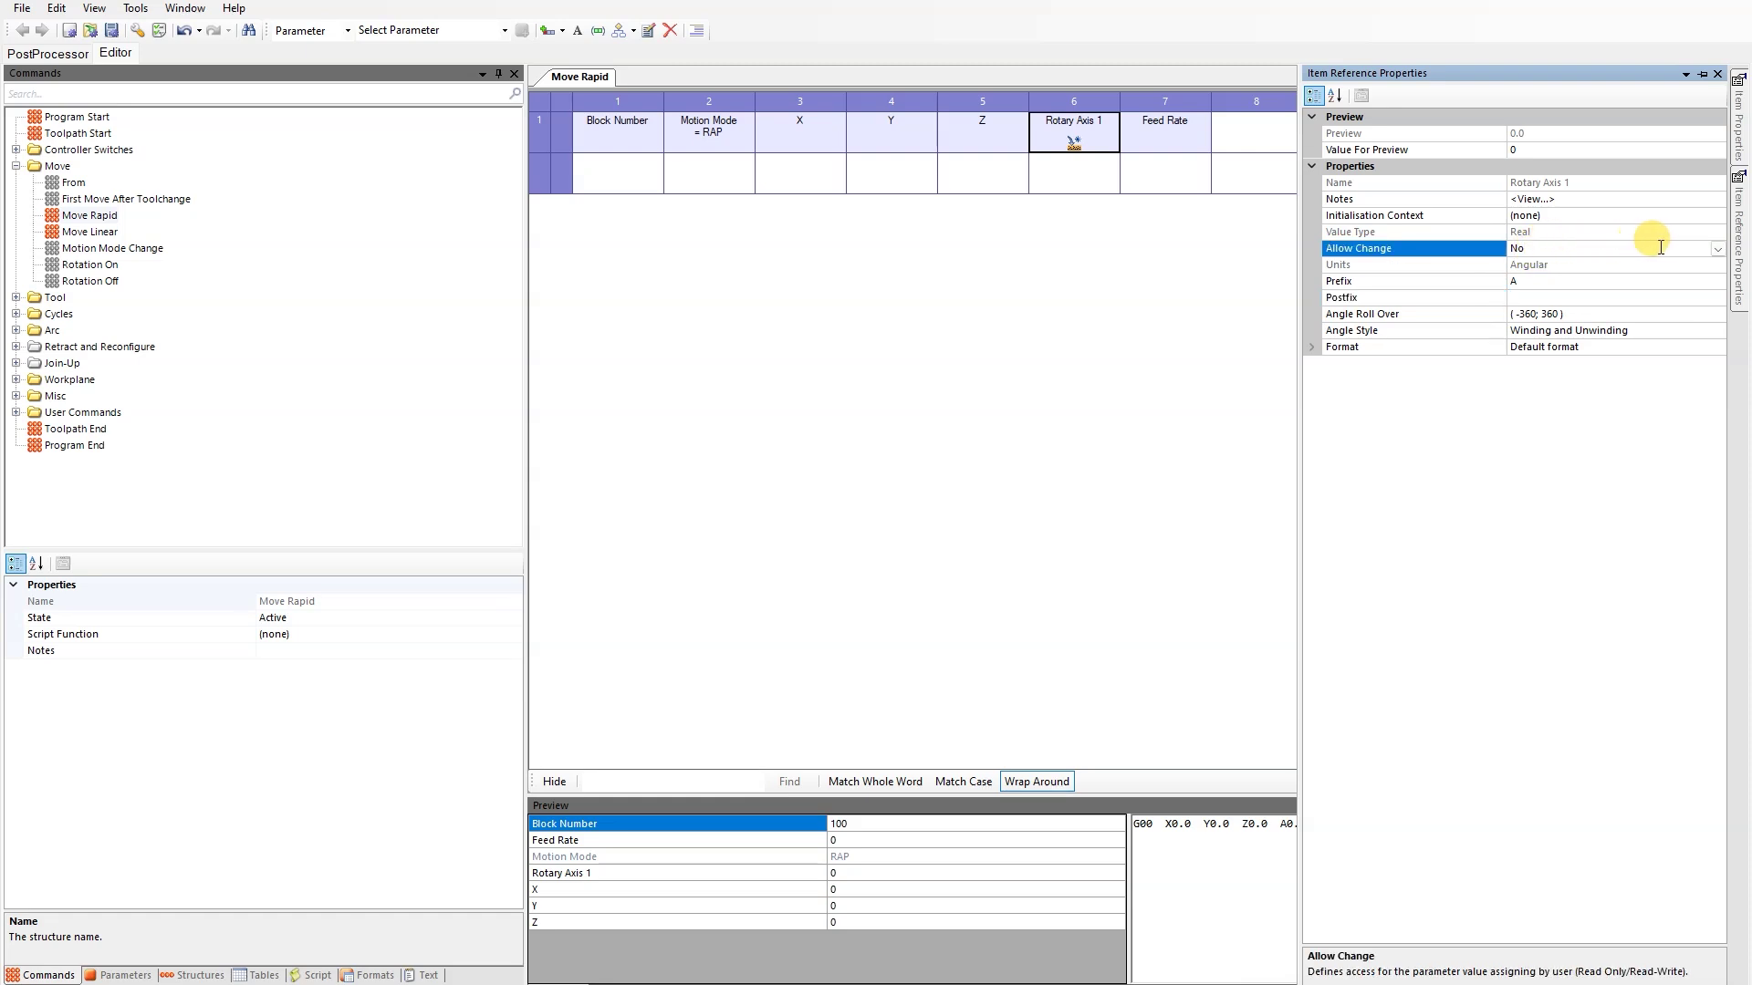
{"action": "left_click", "coordinate": [1716, 250]}
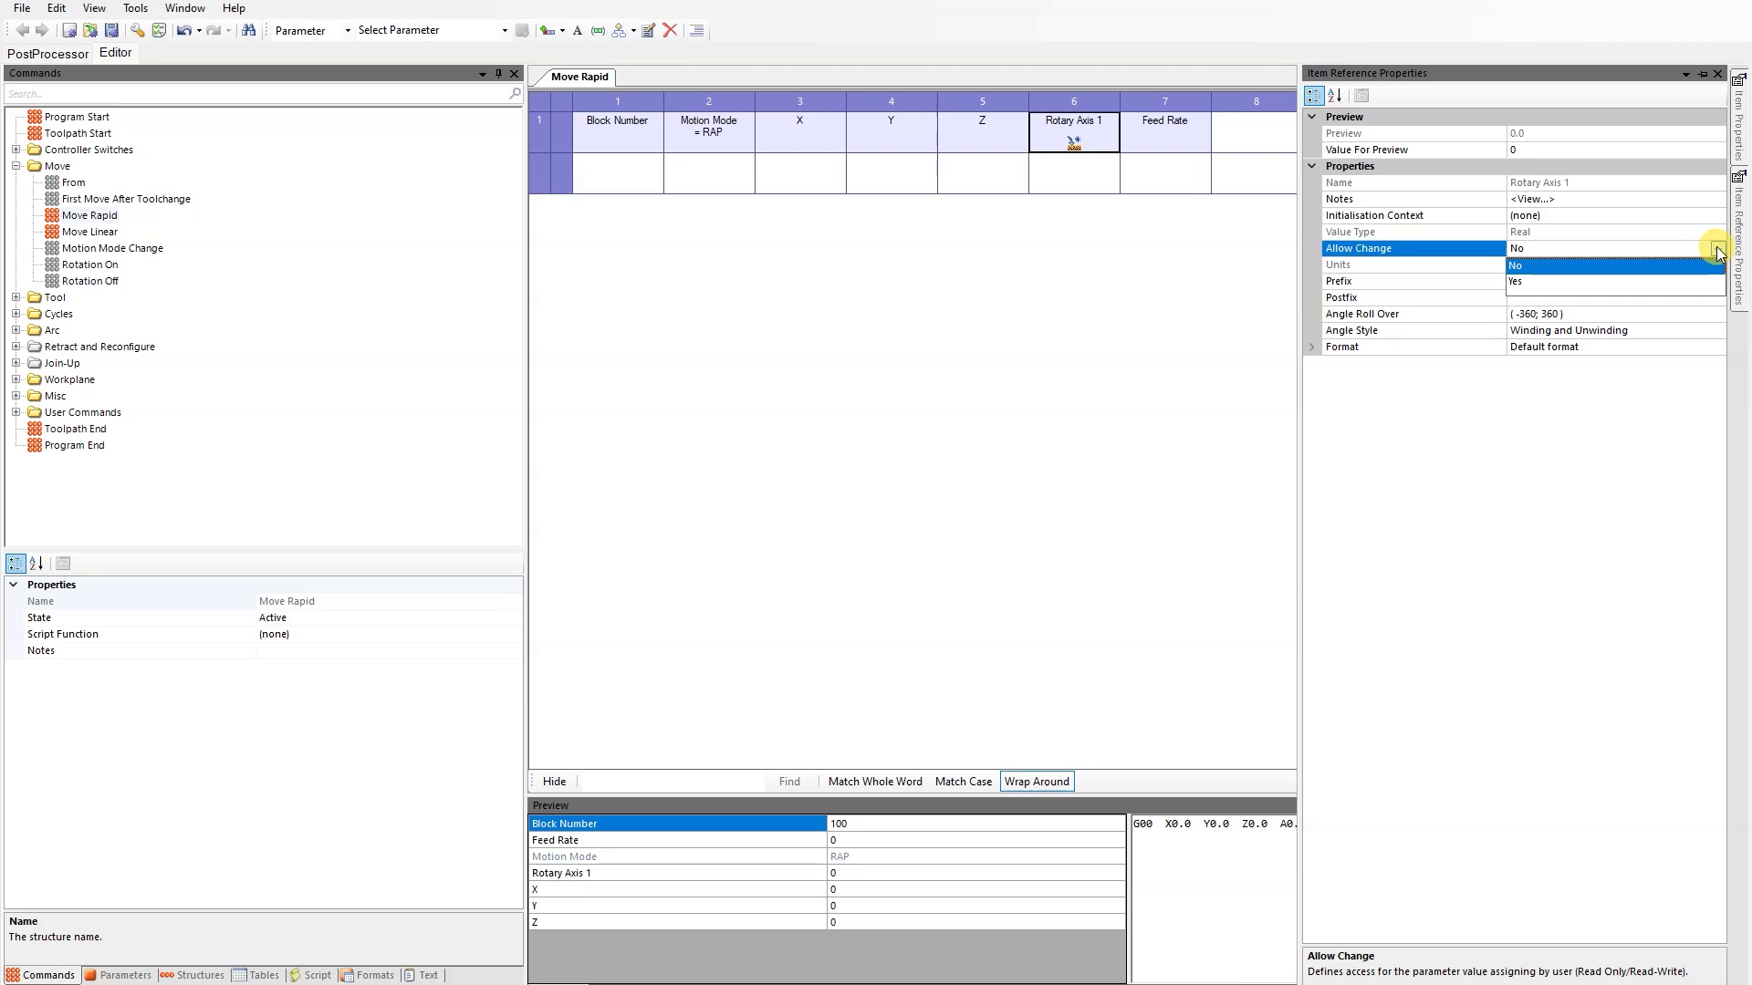
{"action": "left_click", "coordinate": [1663, 281]}
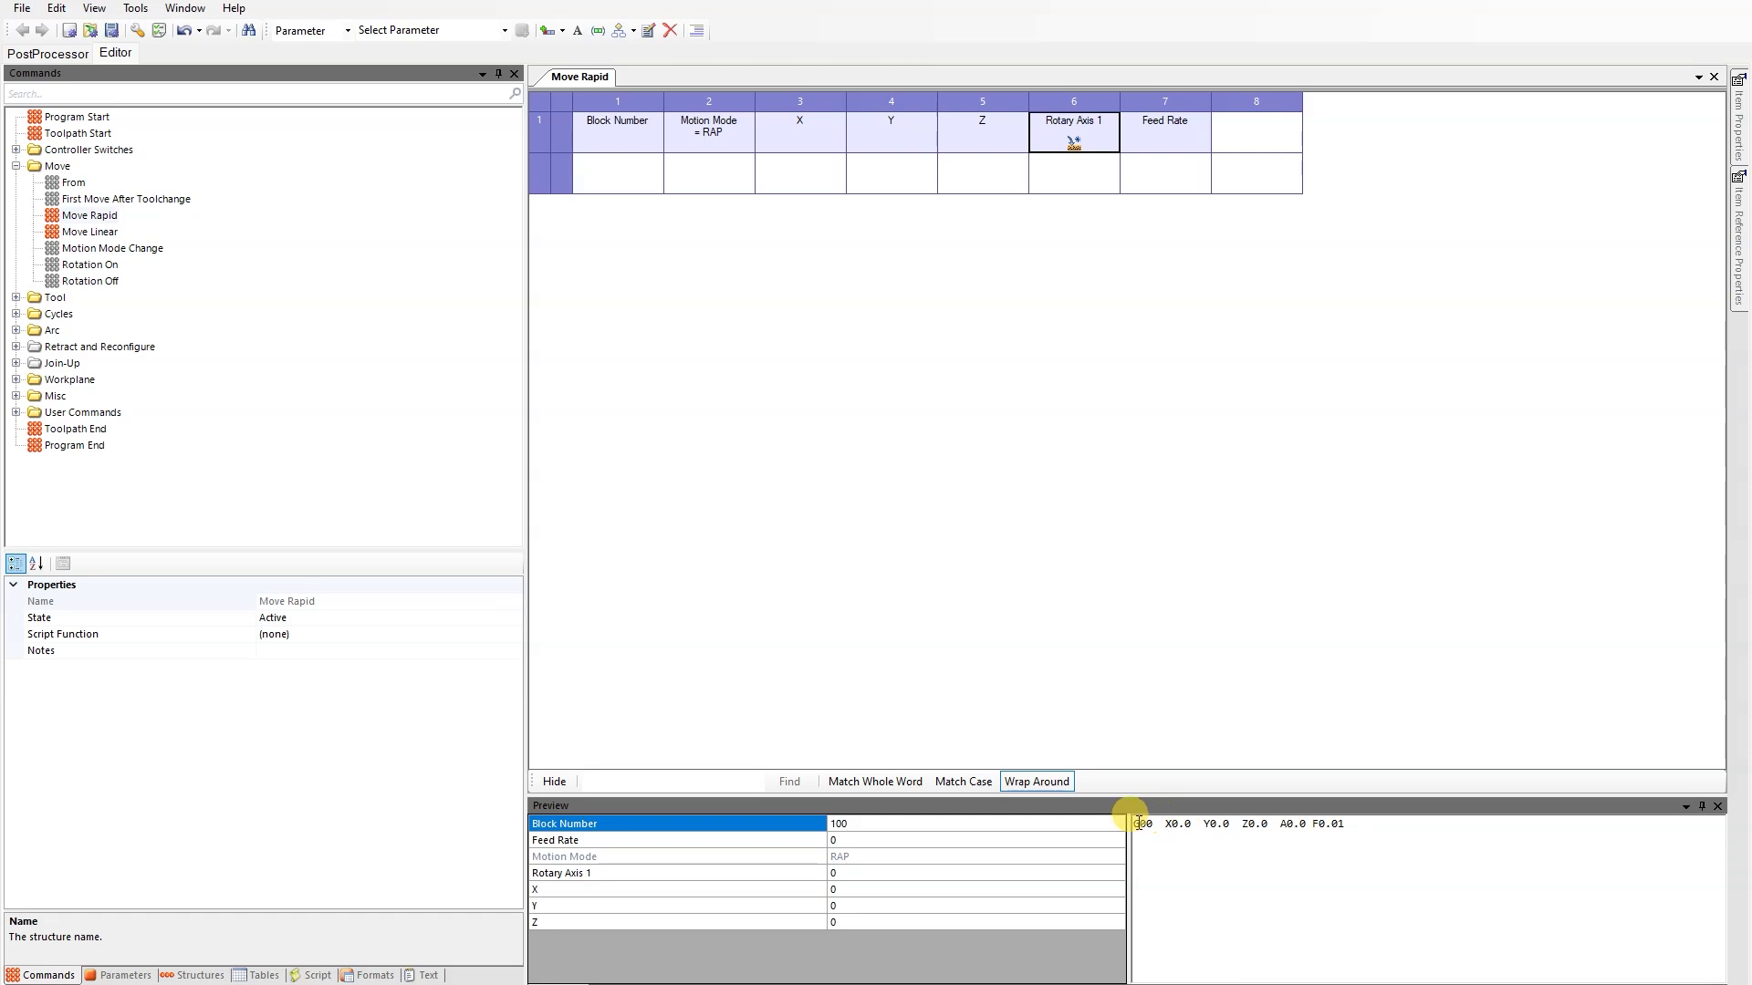
Examine the previewed NC output line of the Move Rapid block
{"action": "left_click", "coordinate": [1376, 825]}
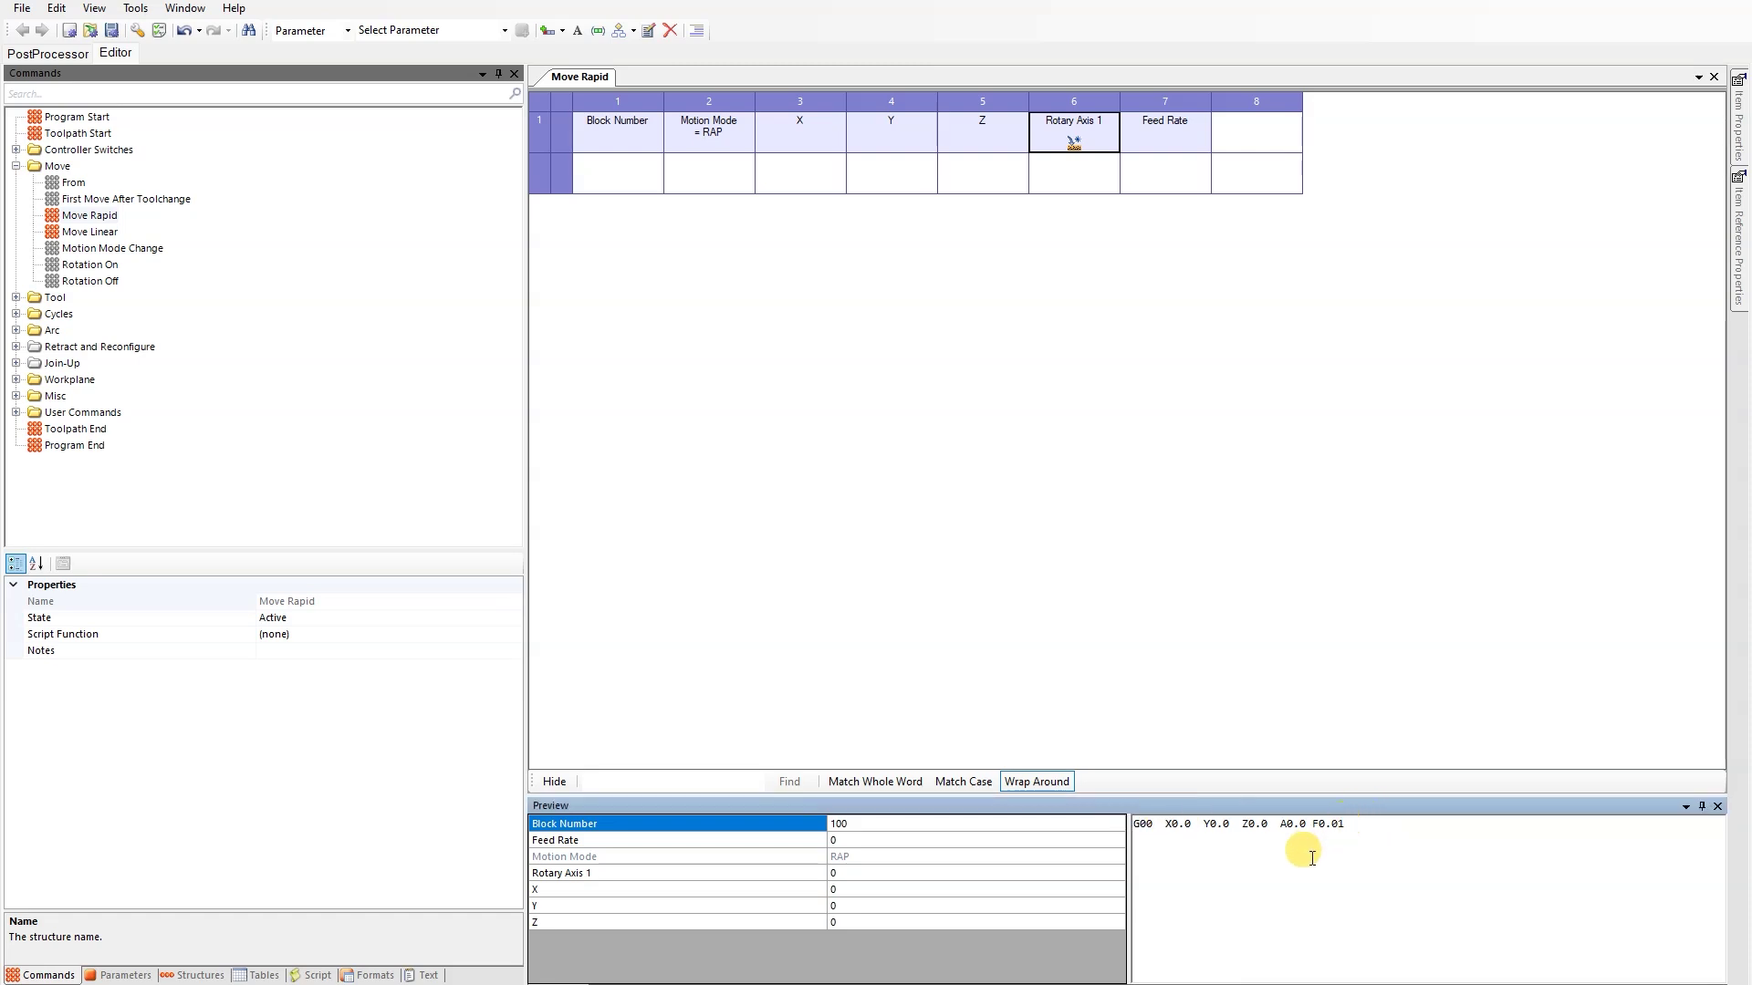
{"action": "left_click_drag", "start_coordinate": [1348, 824], "coordinate": [1174, 824]}
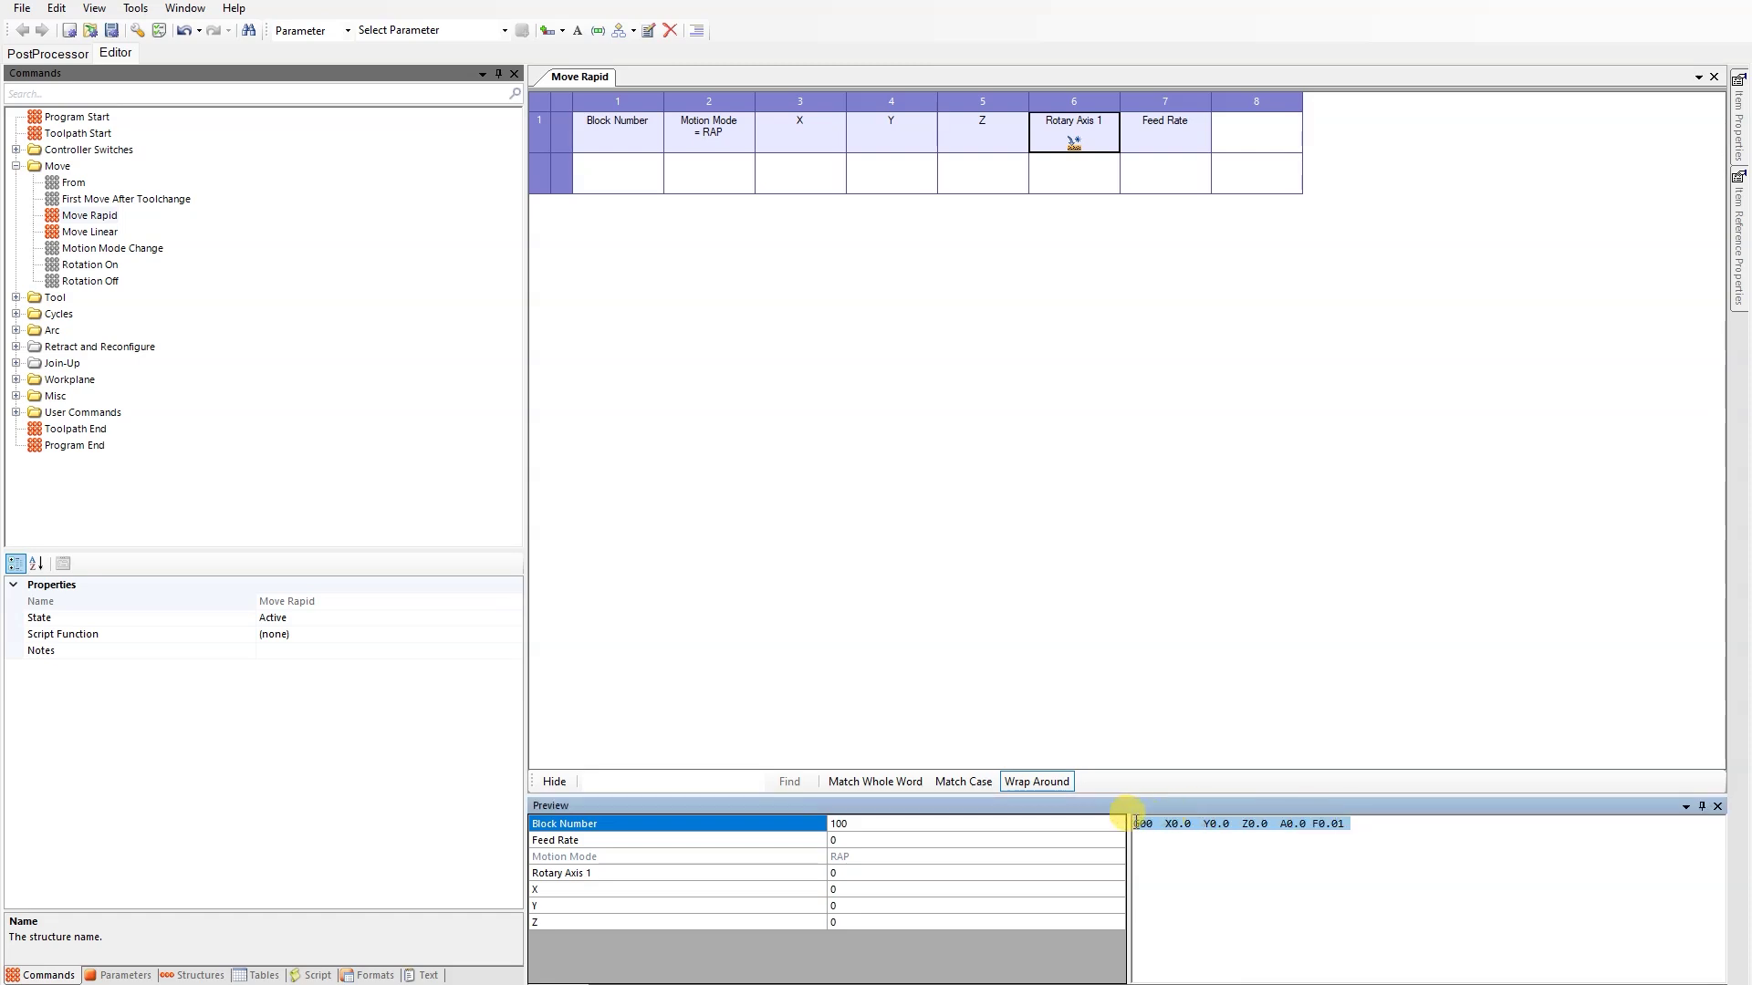
{"action": "left_click", "coordinate": [1177, 846]}
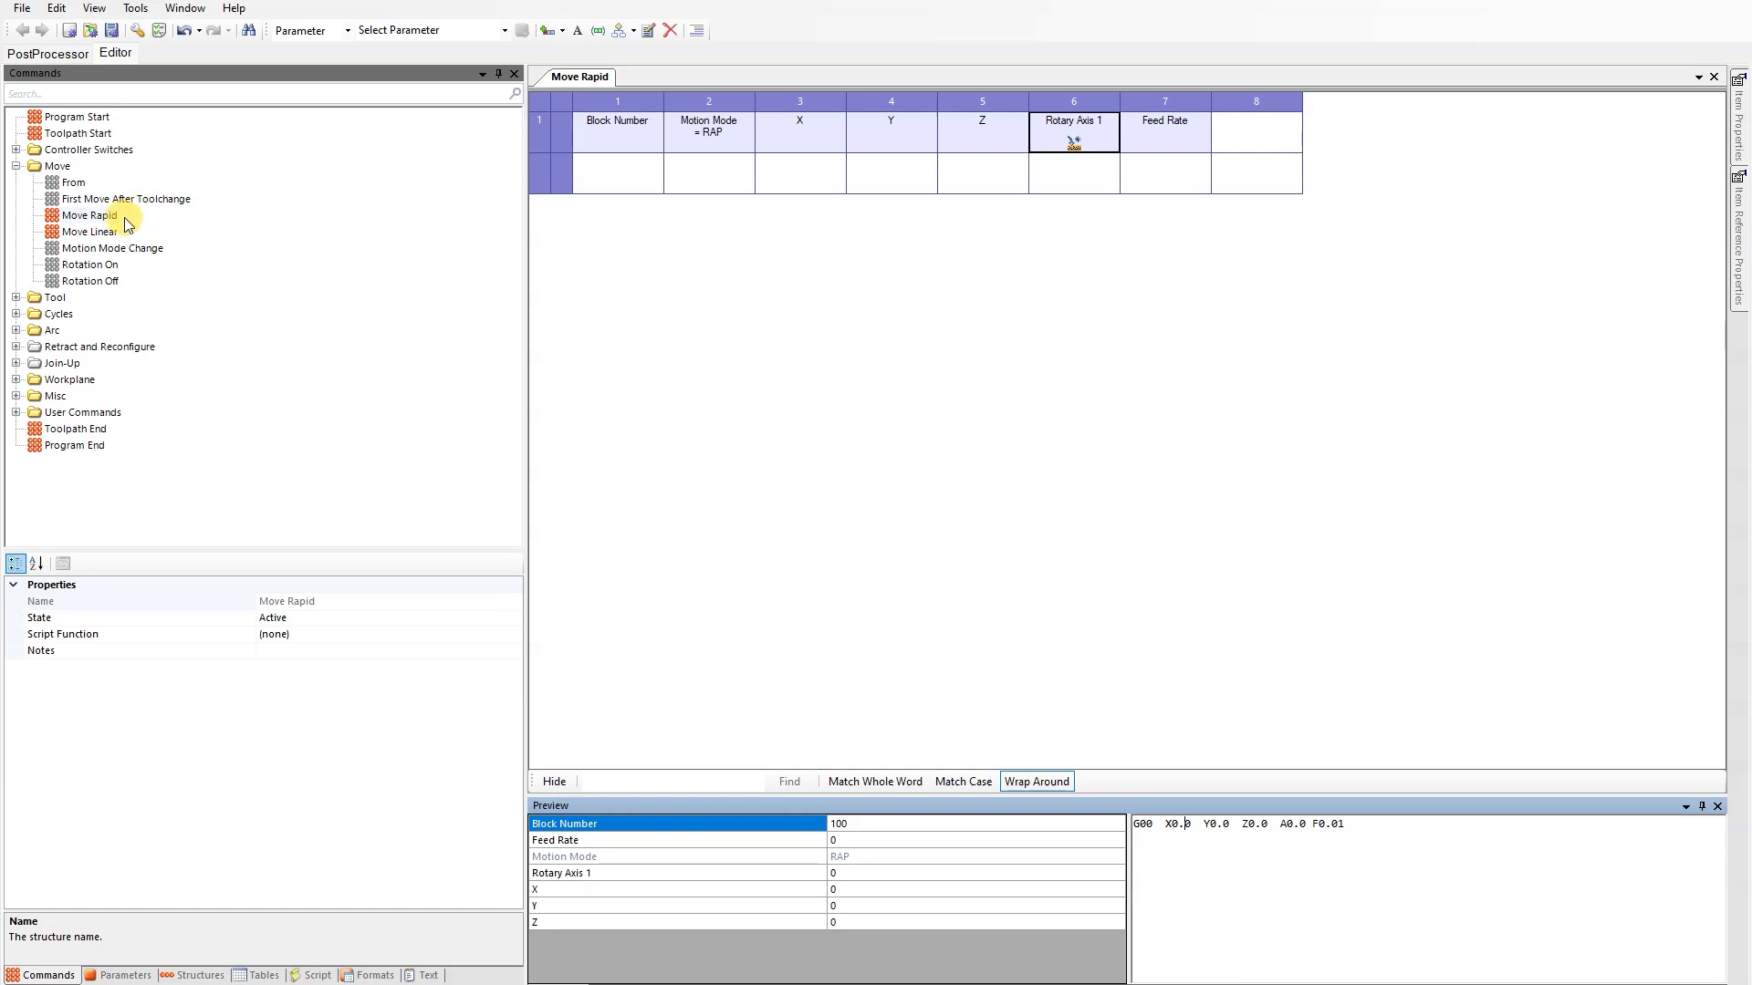
Copy the Rotary Axis 1 item from the Move Rapid block
{"action": "left_click", "coordinate": [1145, 144]}
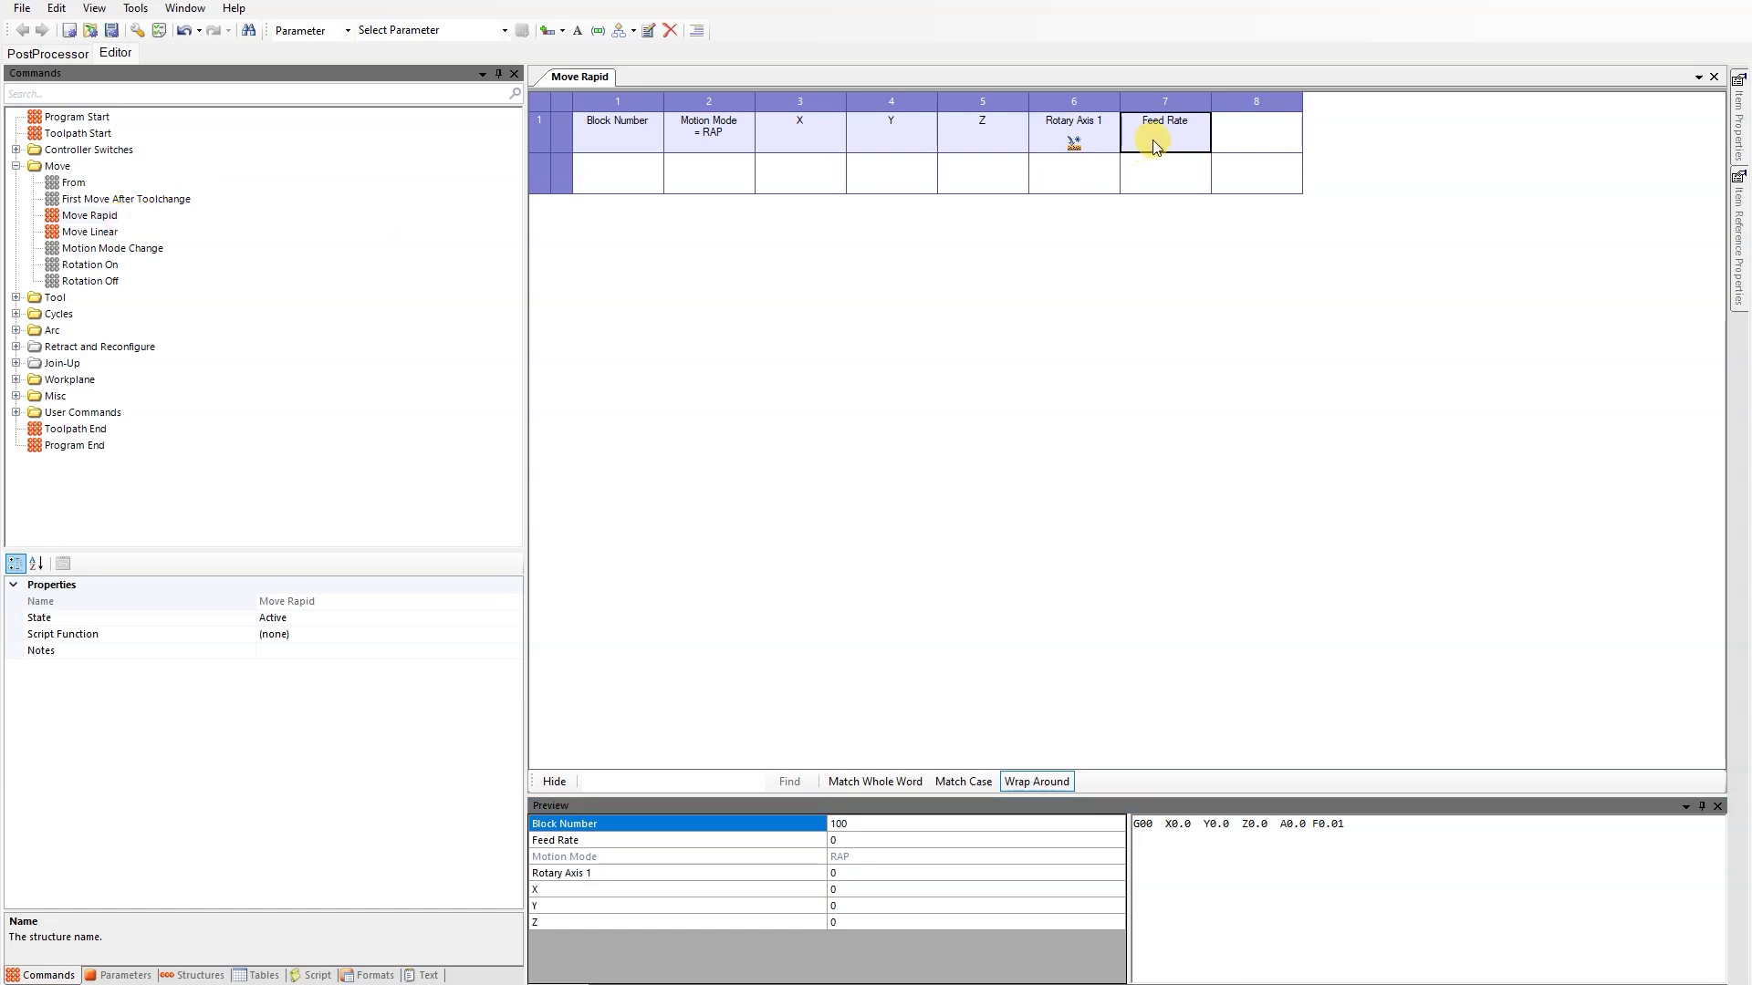
{"action": "left_click_drag", "start_coordinate": [1095, 144], "coordinate": [1201, 142]}
{"action": "left_click", "coordinate": [1142, 133]}
{"action": "left_click", "coordinate": [1095, 137]}
{"action": "key", "text": "alt"}
{"action": "right_click", "coordinate": [1097, 139]}
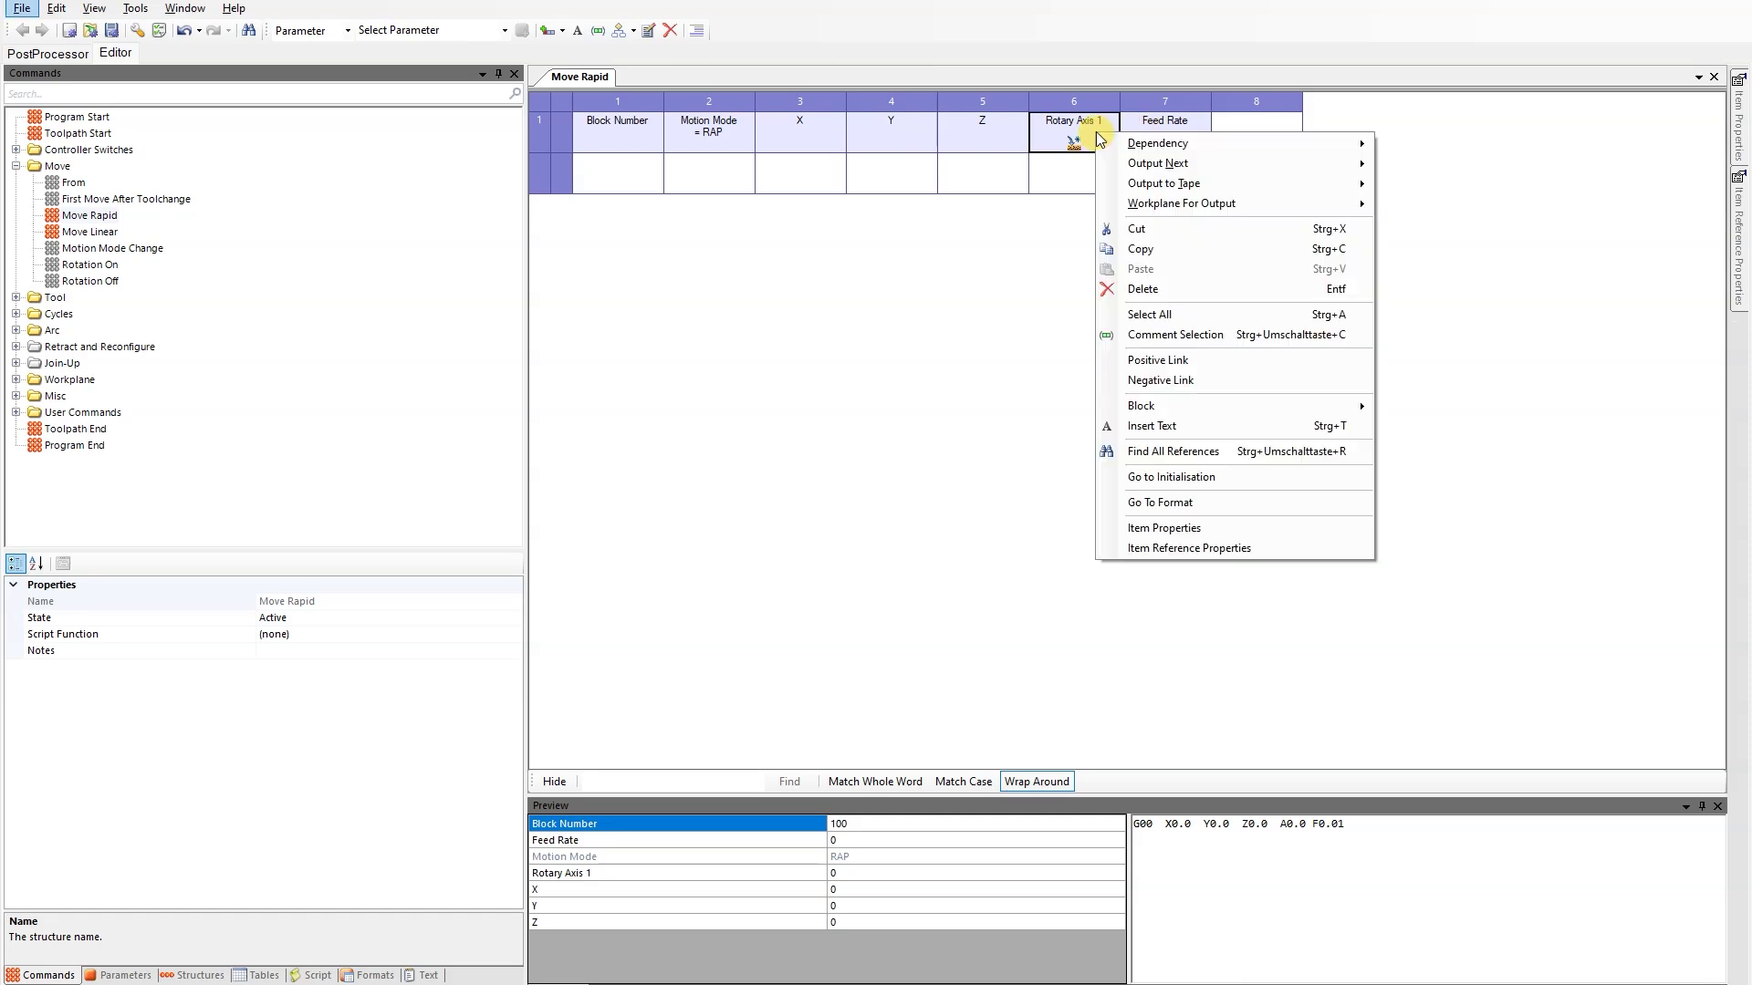
{"action": "left_click", "coordinate": [1136, 248]}
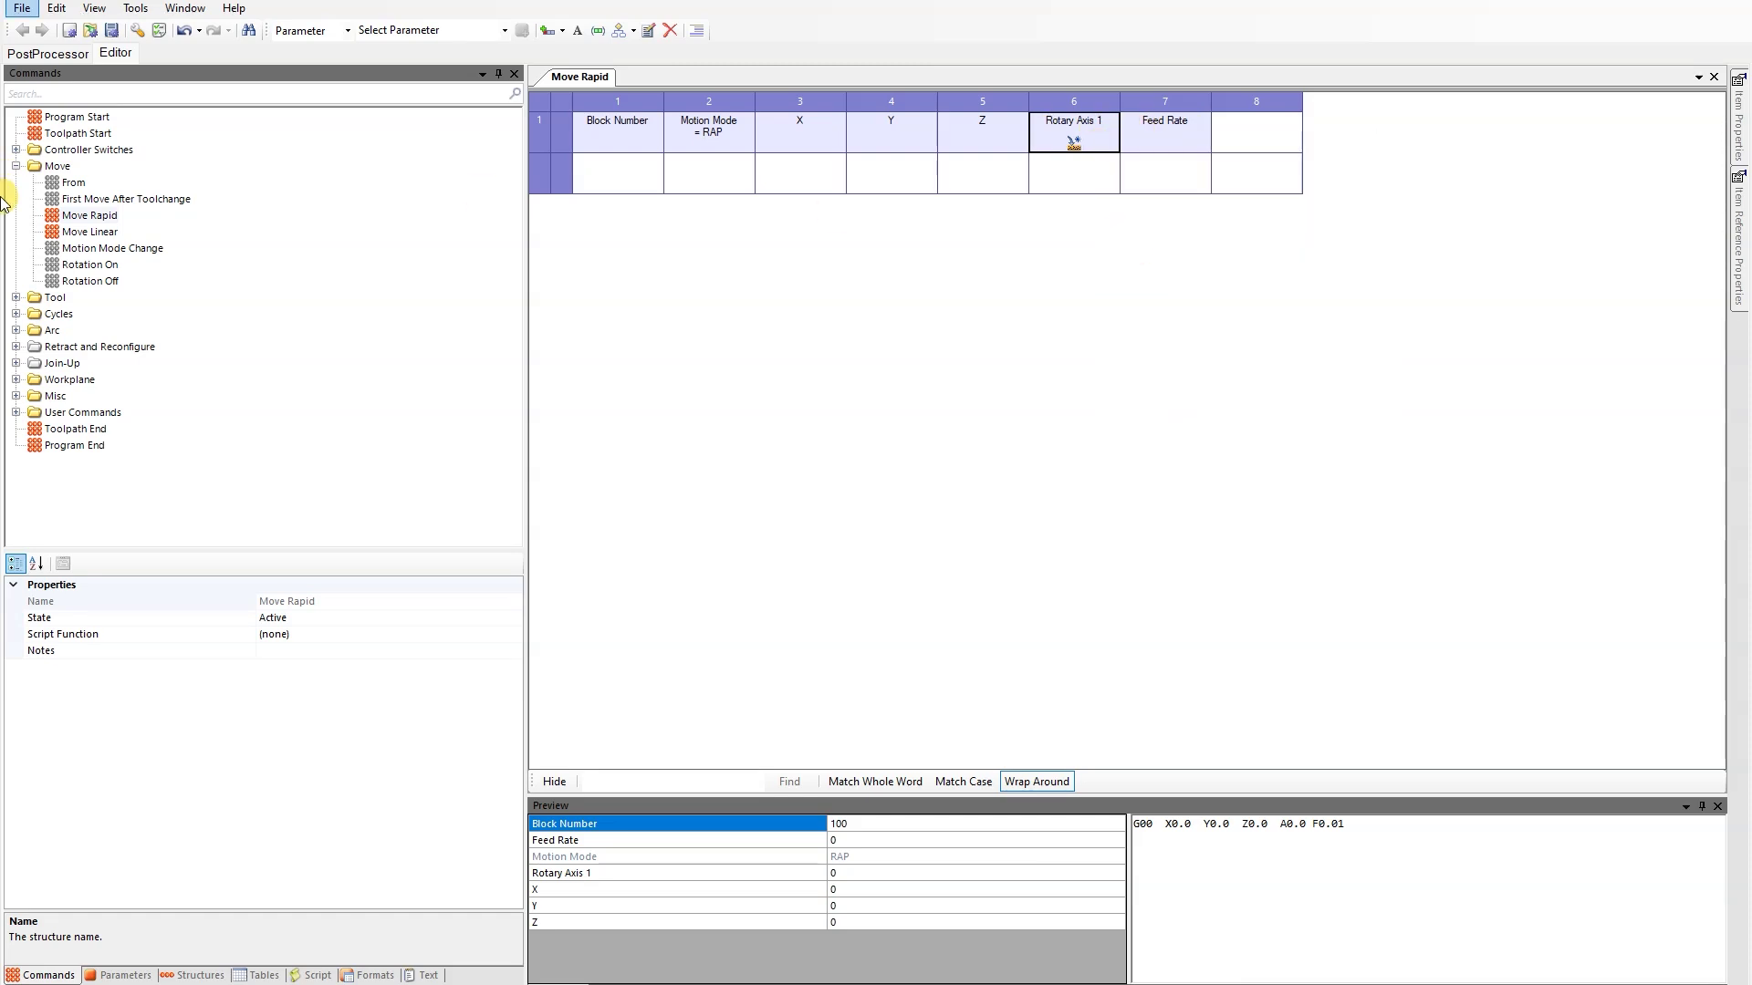
Paste the copied Rotary Axis 1 item into the Move Linear block and place it directly after Z
{"action": "left_click", "coordinate": [82, 234]}
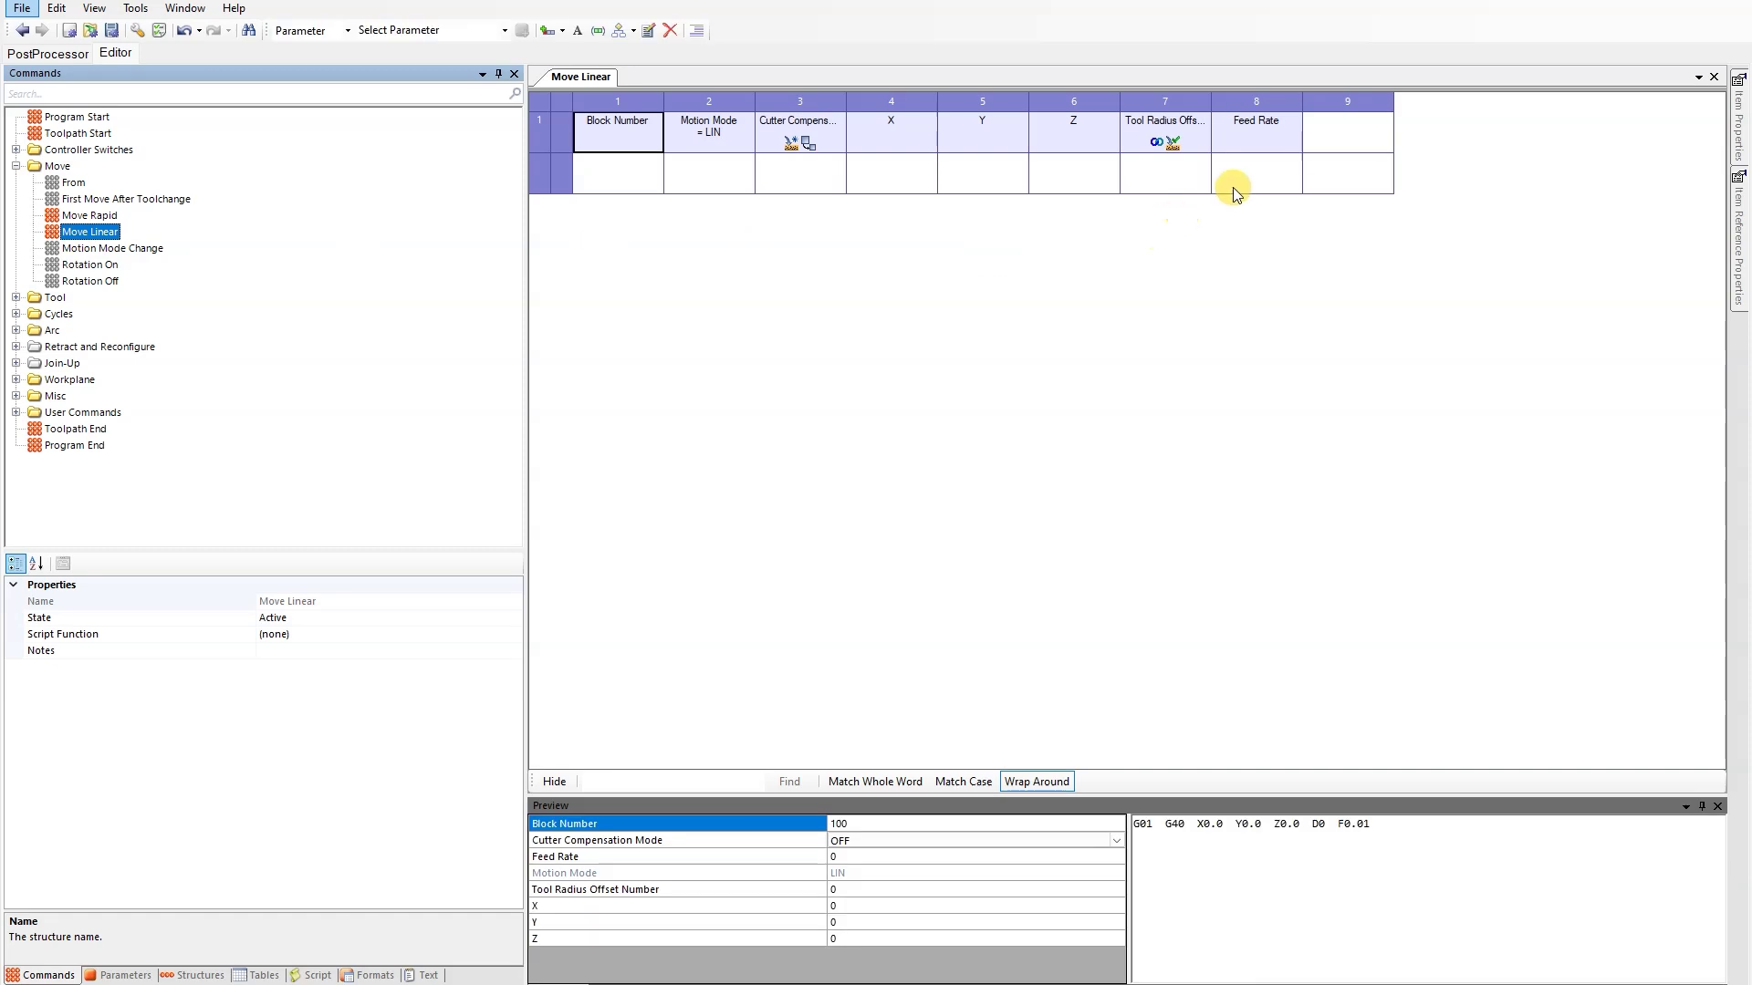
{"action": "right_click", "coordinate": [1344, 136]}
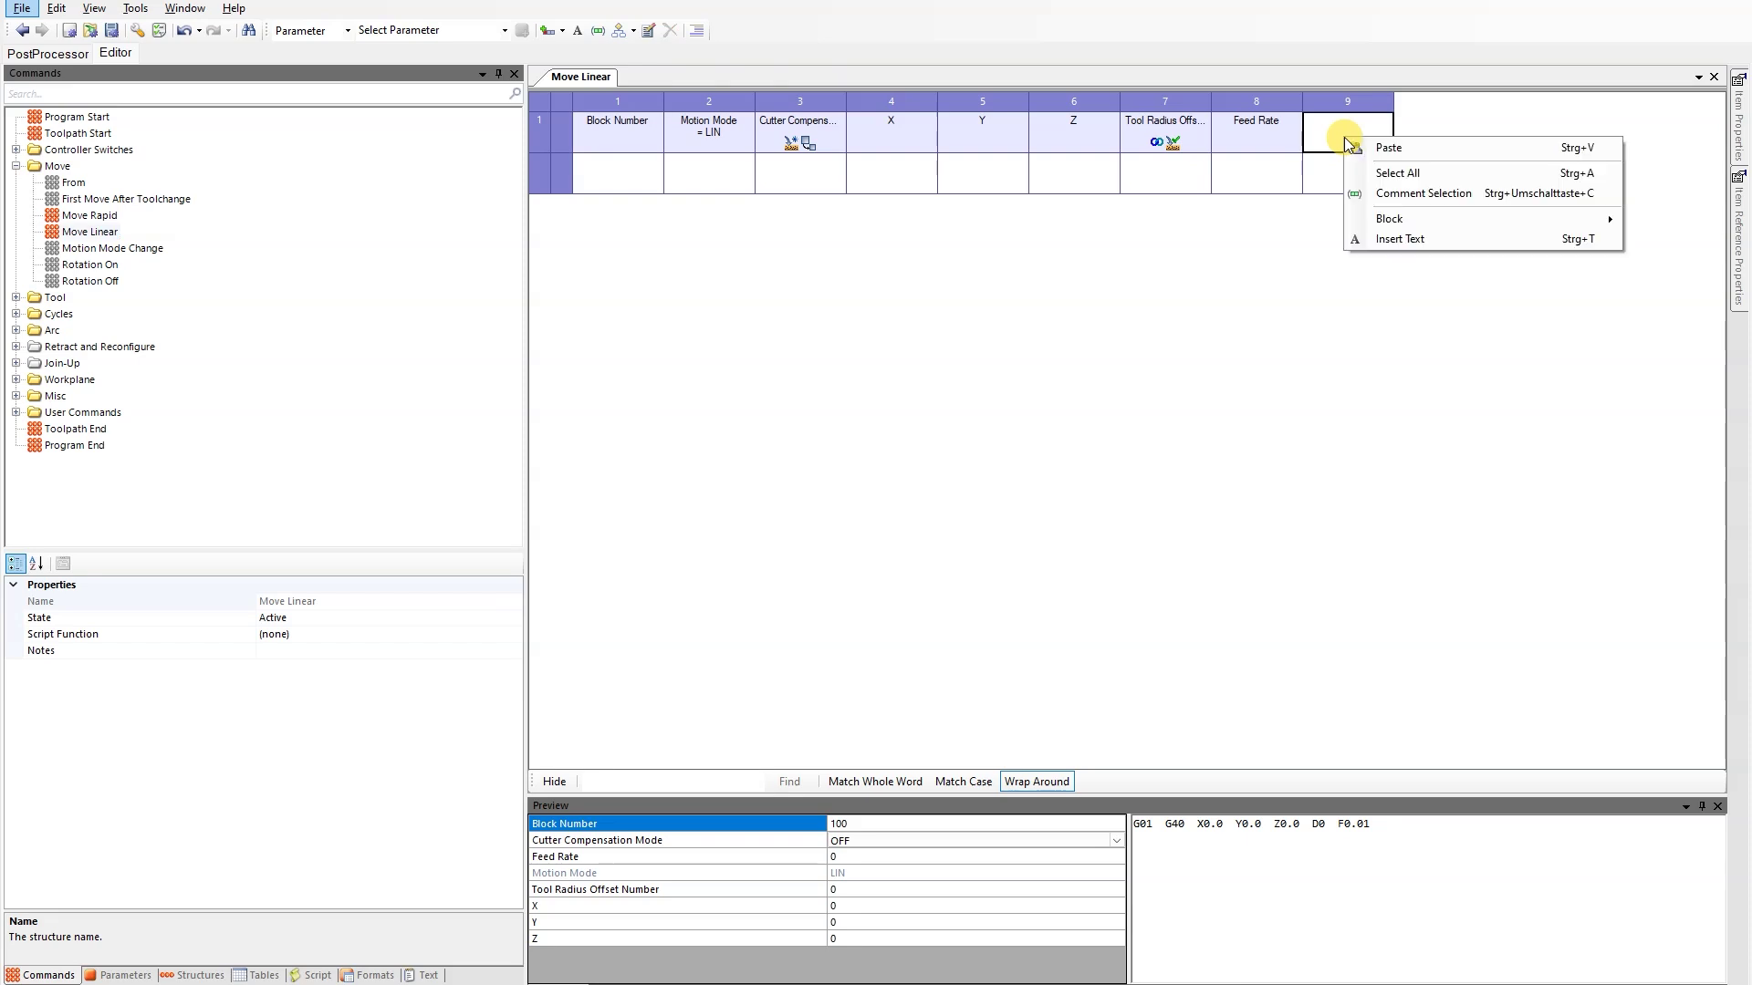
{"action": "left_click", "coordinate": [1377, 147]}
{"action": "left_click_drag", "start_coordinate": [1350, 146], "coordinate": [1192, 142]}
Delete the Tool Radius Offset and Cutter Compensation items from the Move Linear block
{"action": "left_click", "coordinate": [1233, 144]}
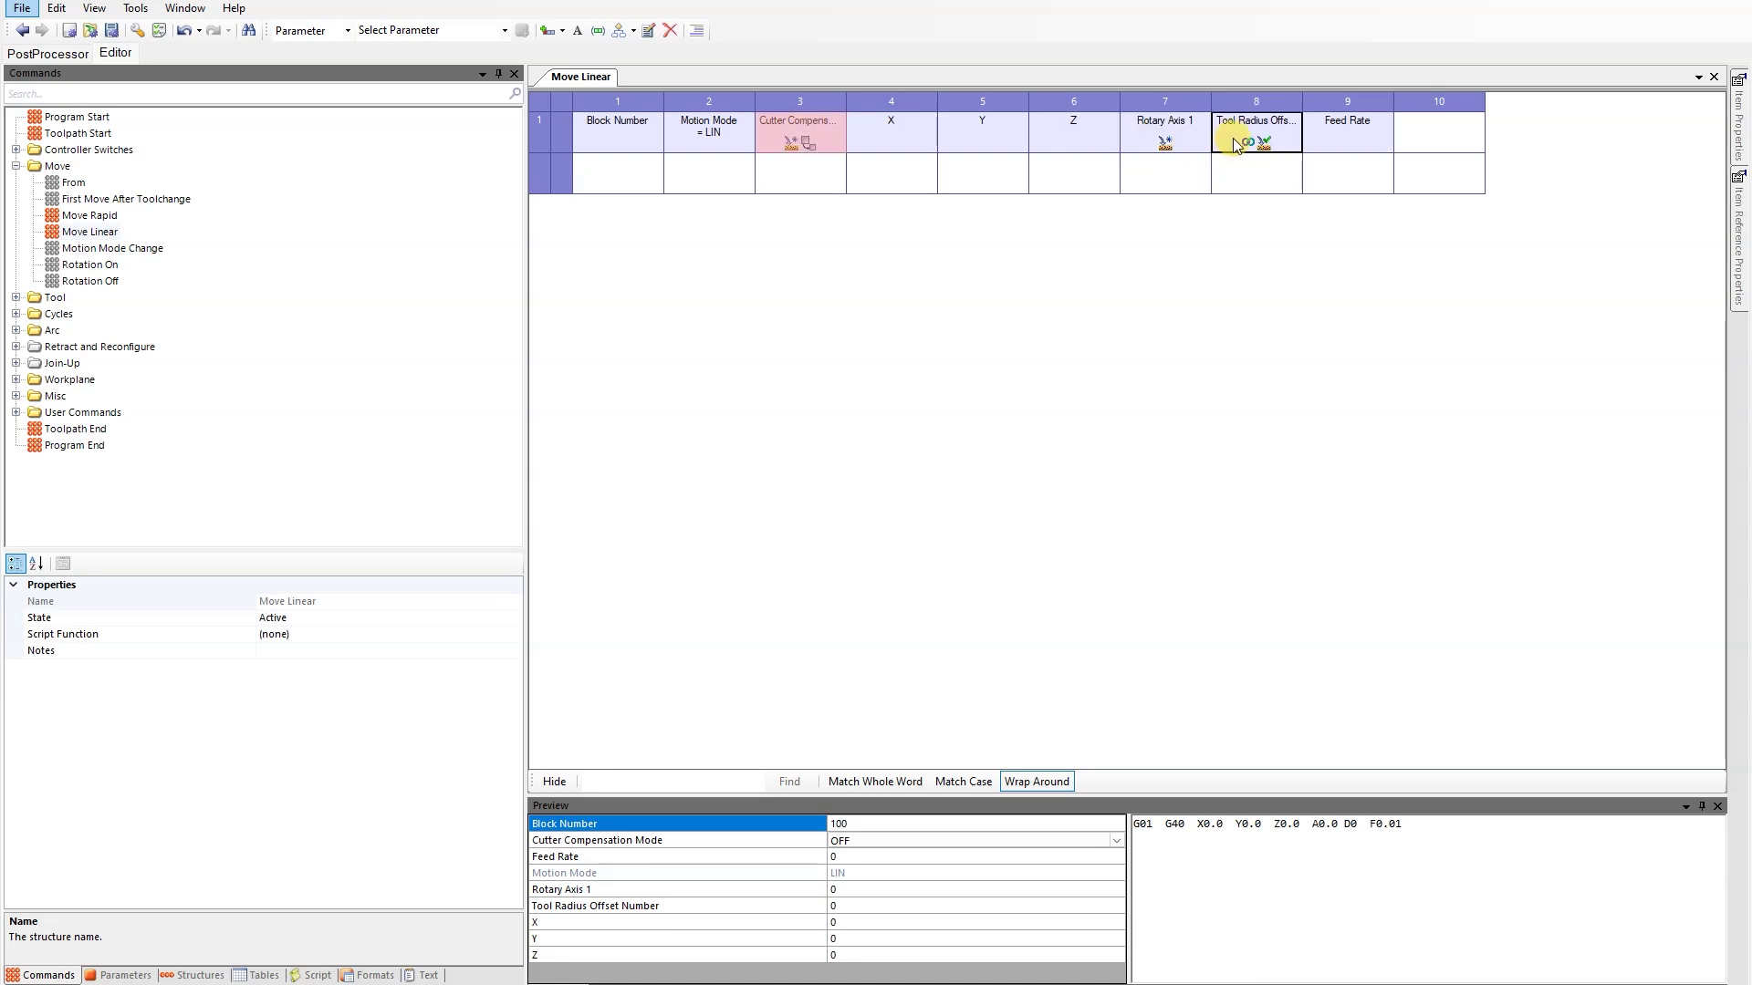
{"action": "key", "text": "Delete"}
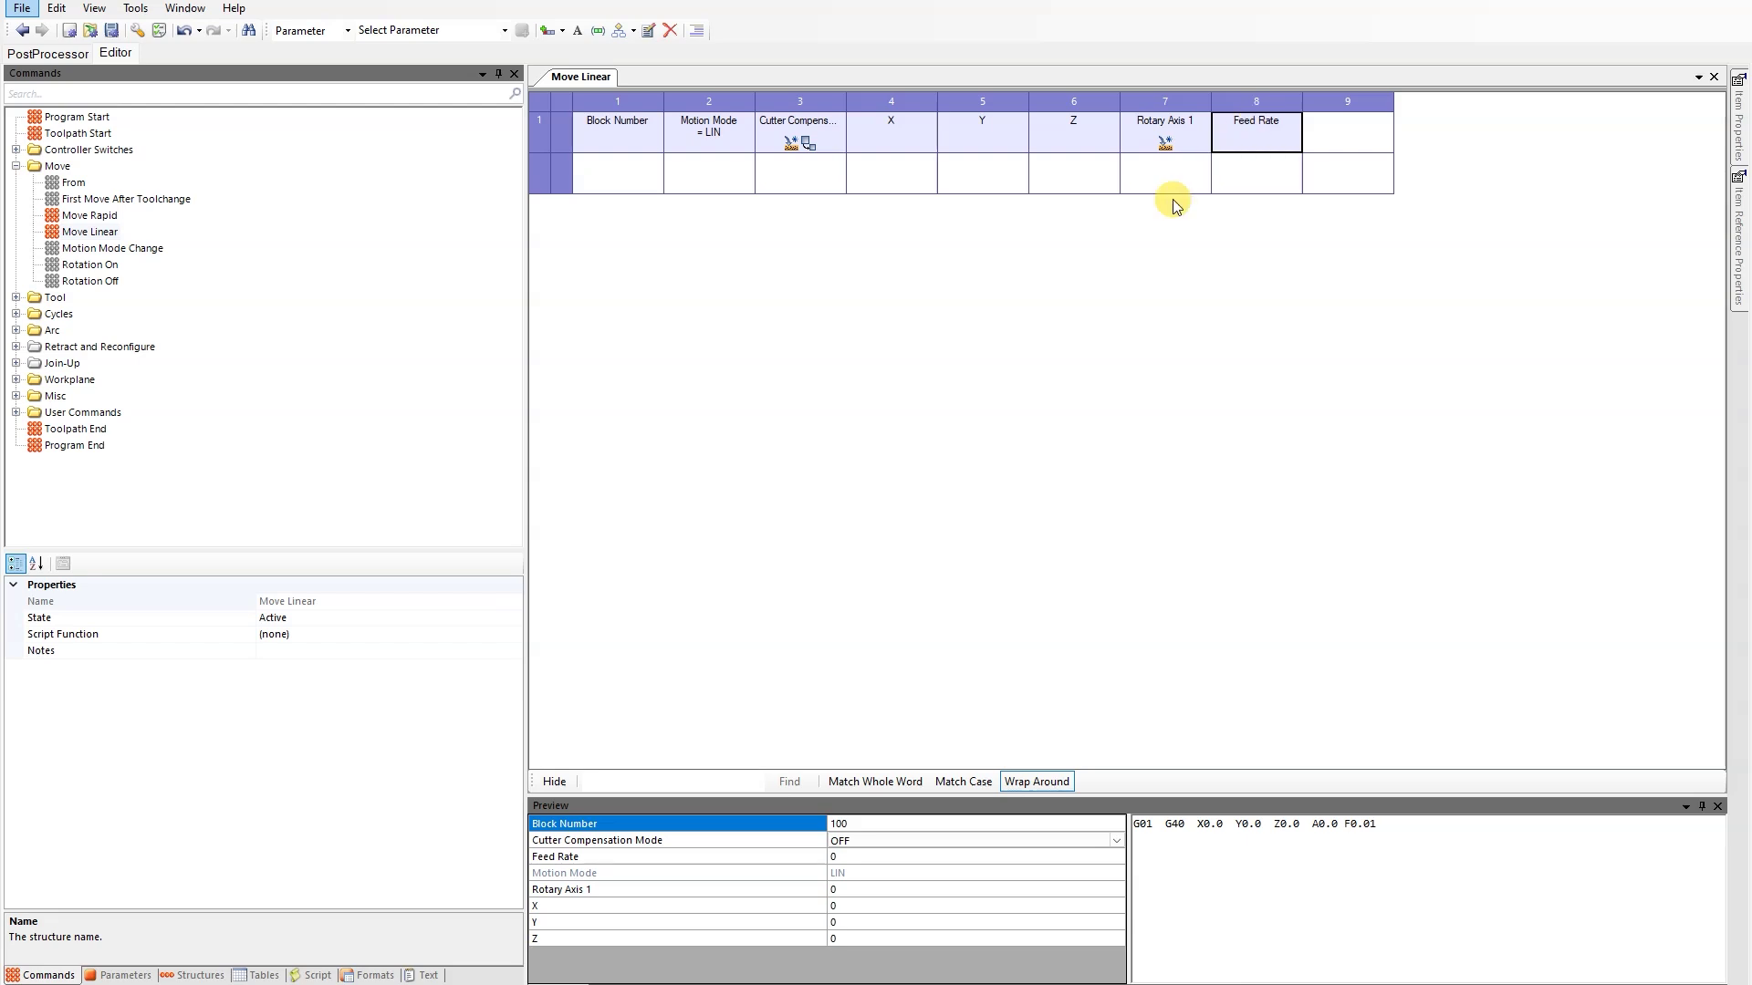
{"action": "left_click", "coordinate": [833, 144]}
{"action": "key", "text": "Delete"}
Examine the previewed NC output line of the Move Linear block
{"action": "left_click", "coordinate": [1066, 144]}
{"action": "left_click_drag", "start_coordinate": [1134, 823], "coordinate": [1335, 839]}
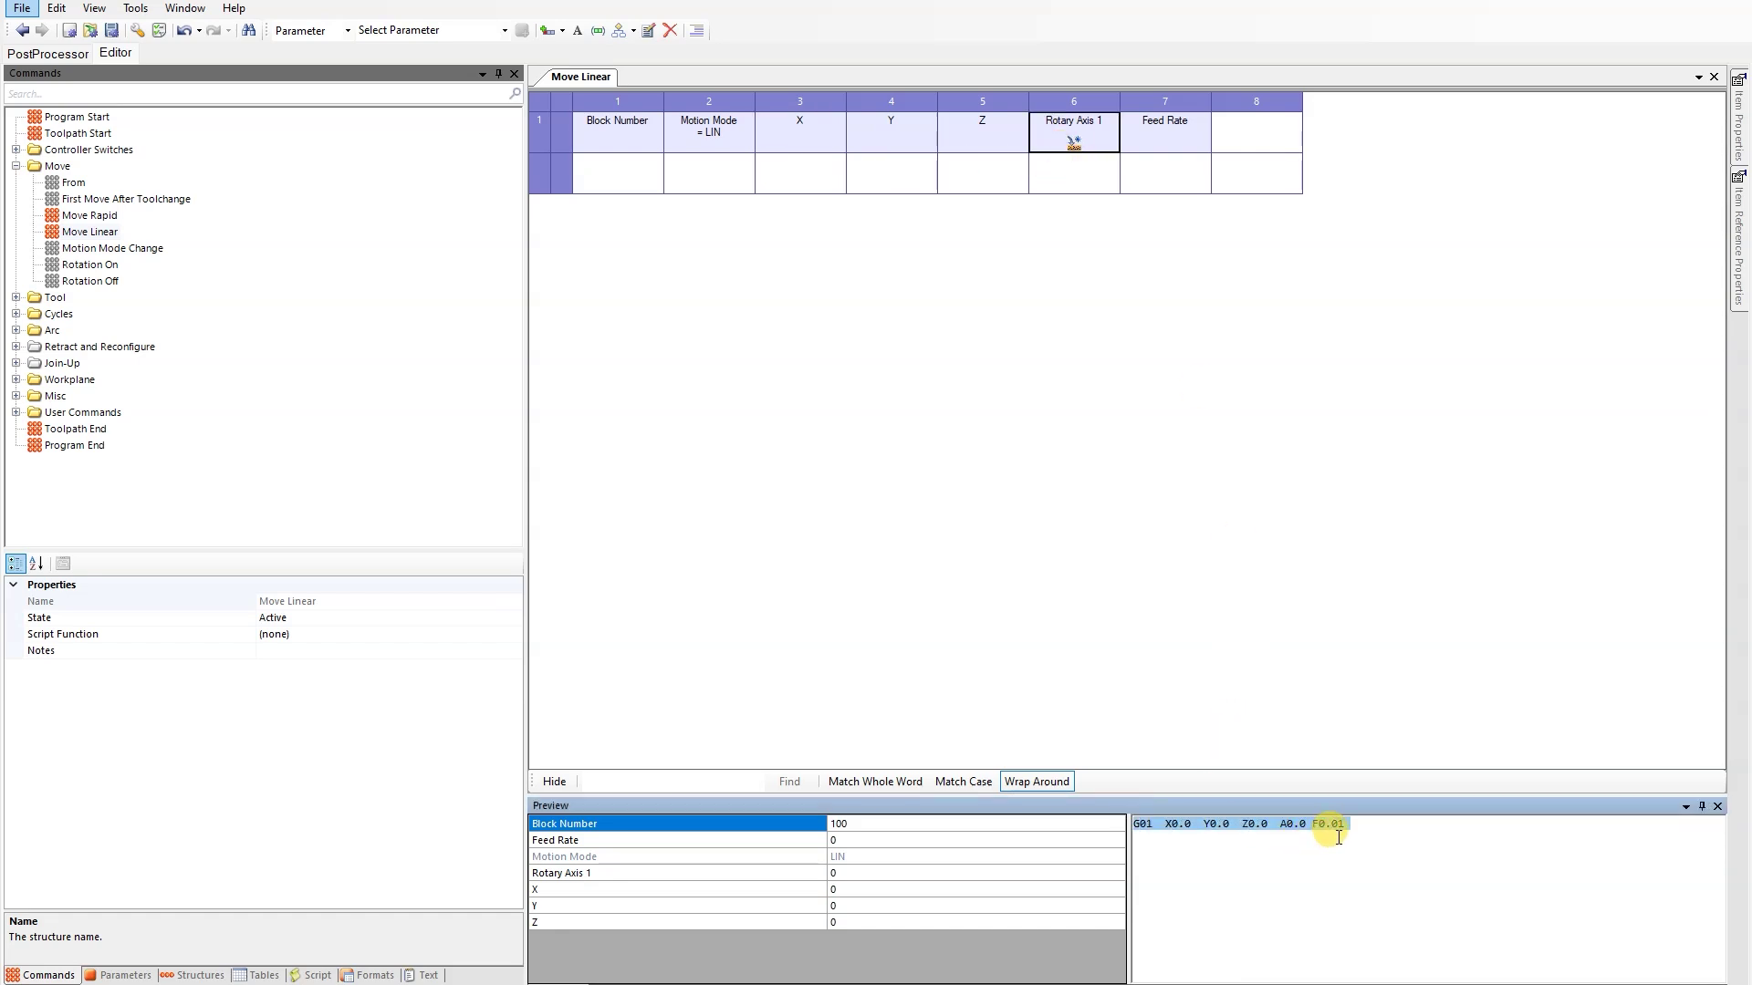
{"action": "left_click", "coordinate": [1278, 868]}
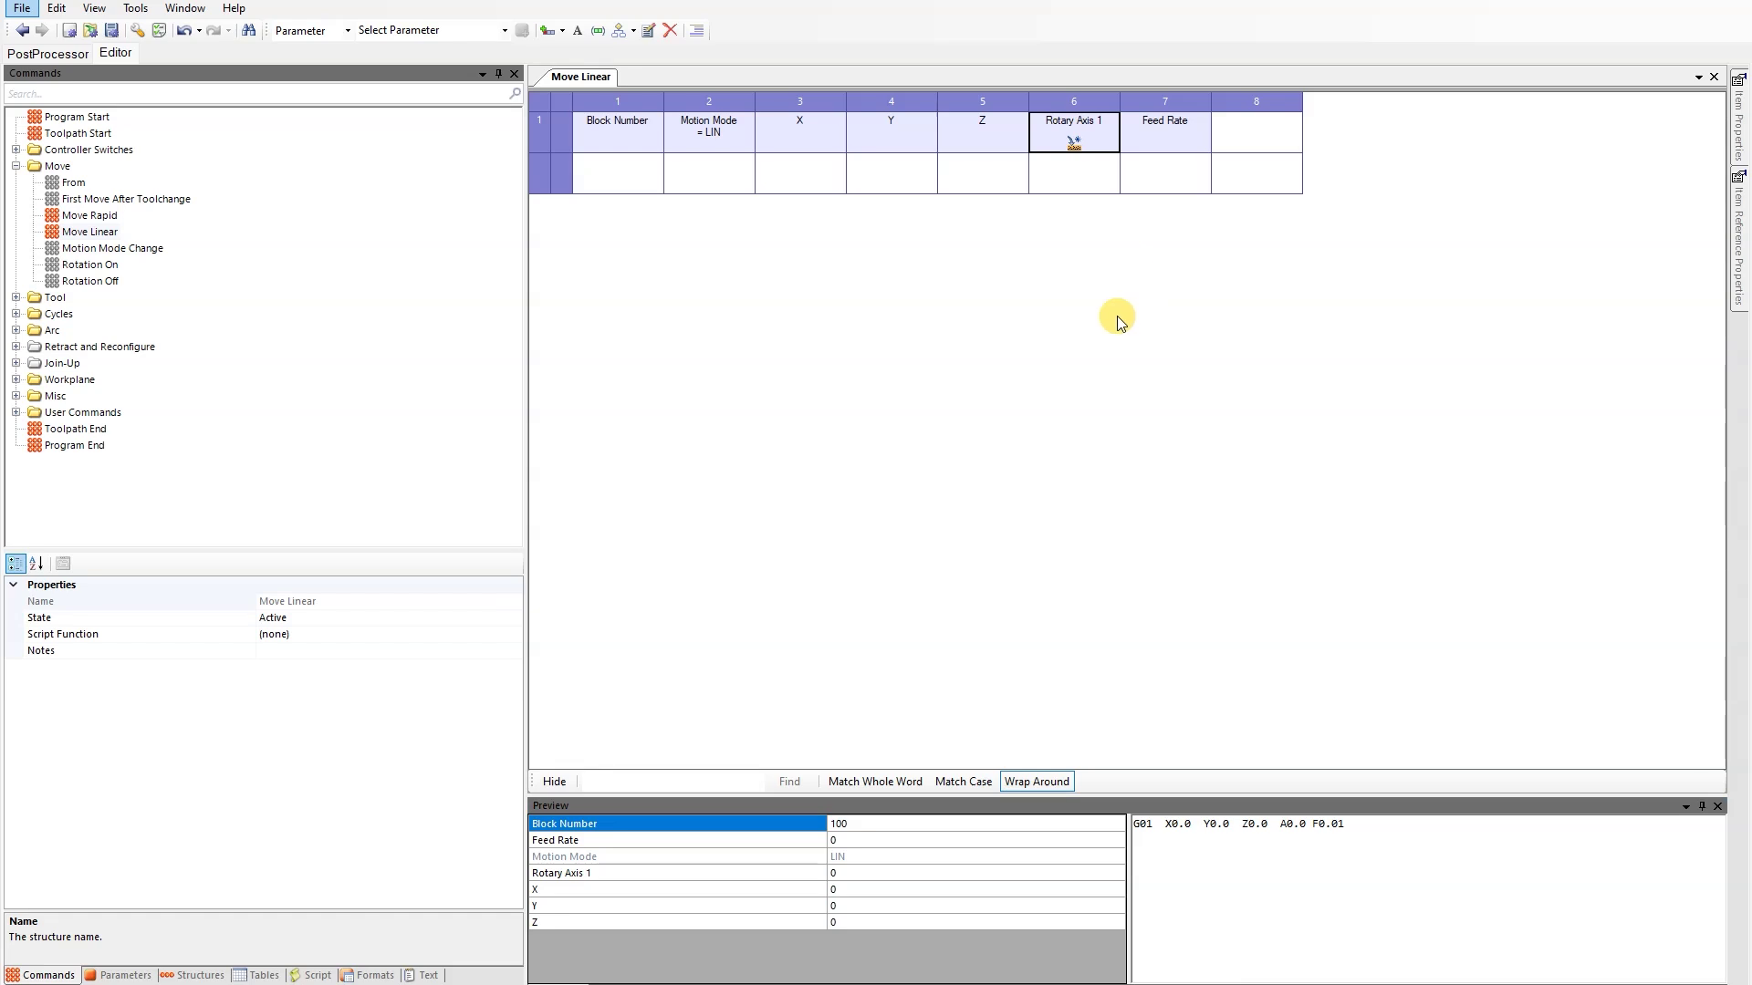
{"action": "left_click", "coordinate": [104, 220]}
{"action": "left_click", "coordinate": [106, 232]}
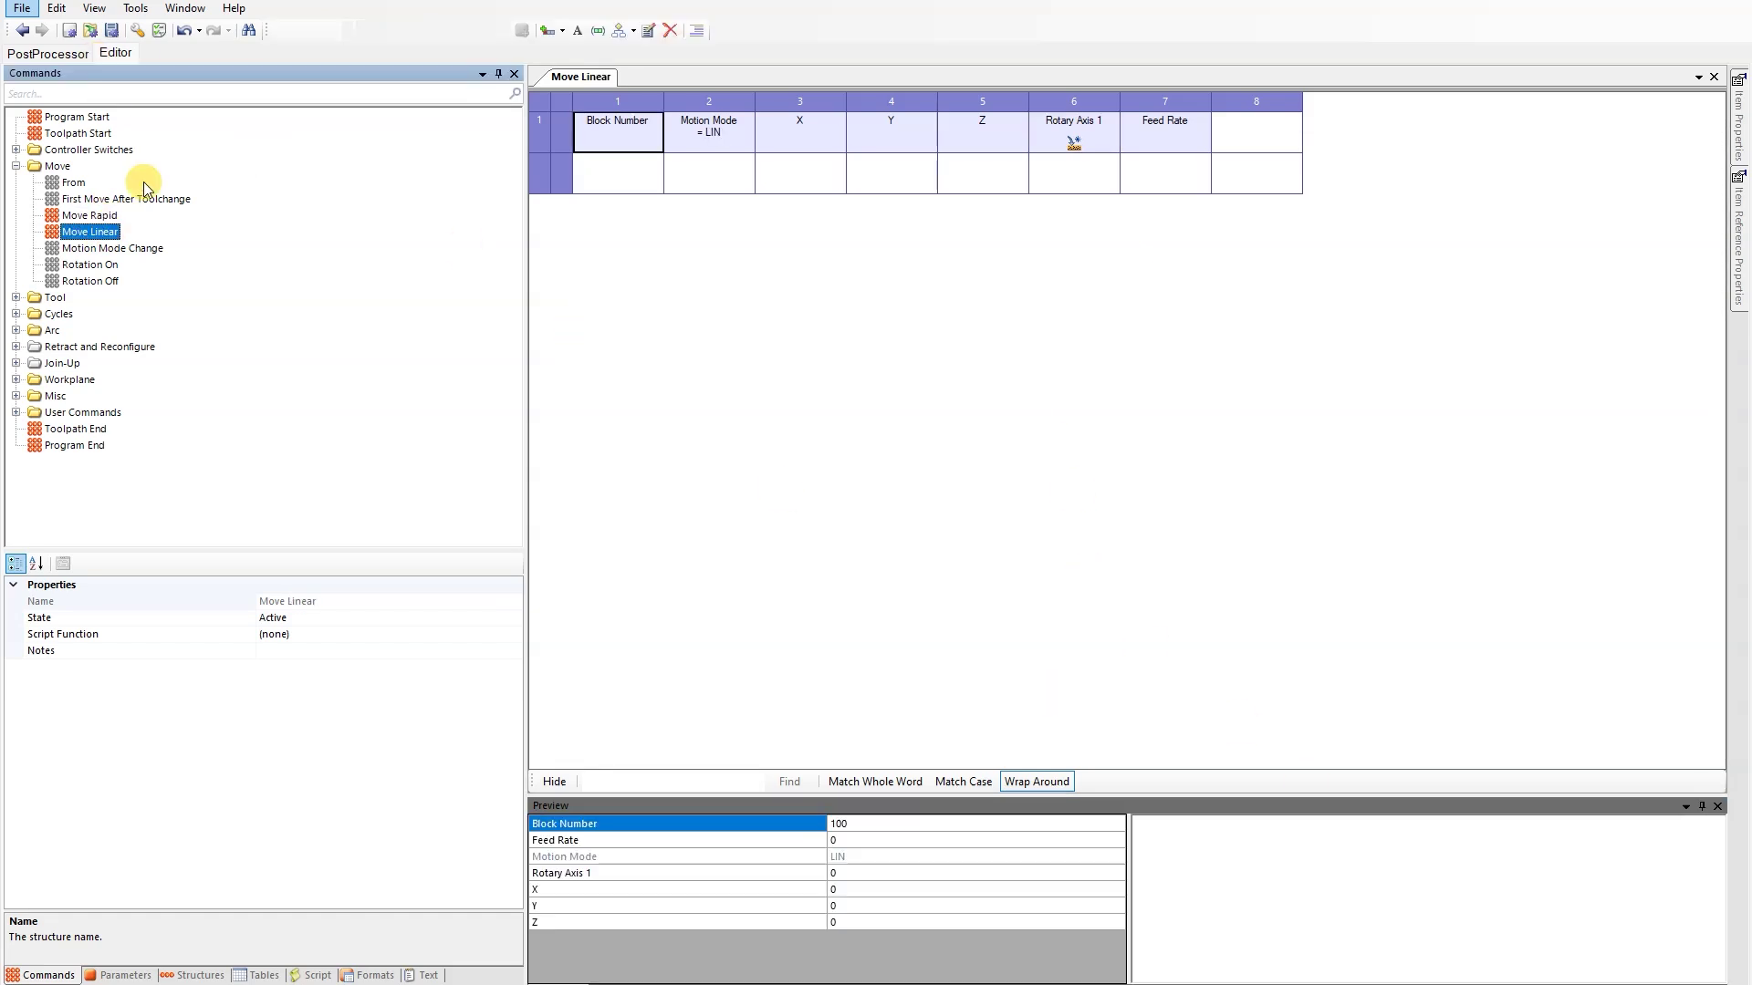
Return to the PostProcessor session and process 4axis.cut with the modified Linuxcnc-post option file
{"action": "left_click", "coordinate": [73, 57]}
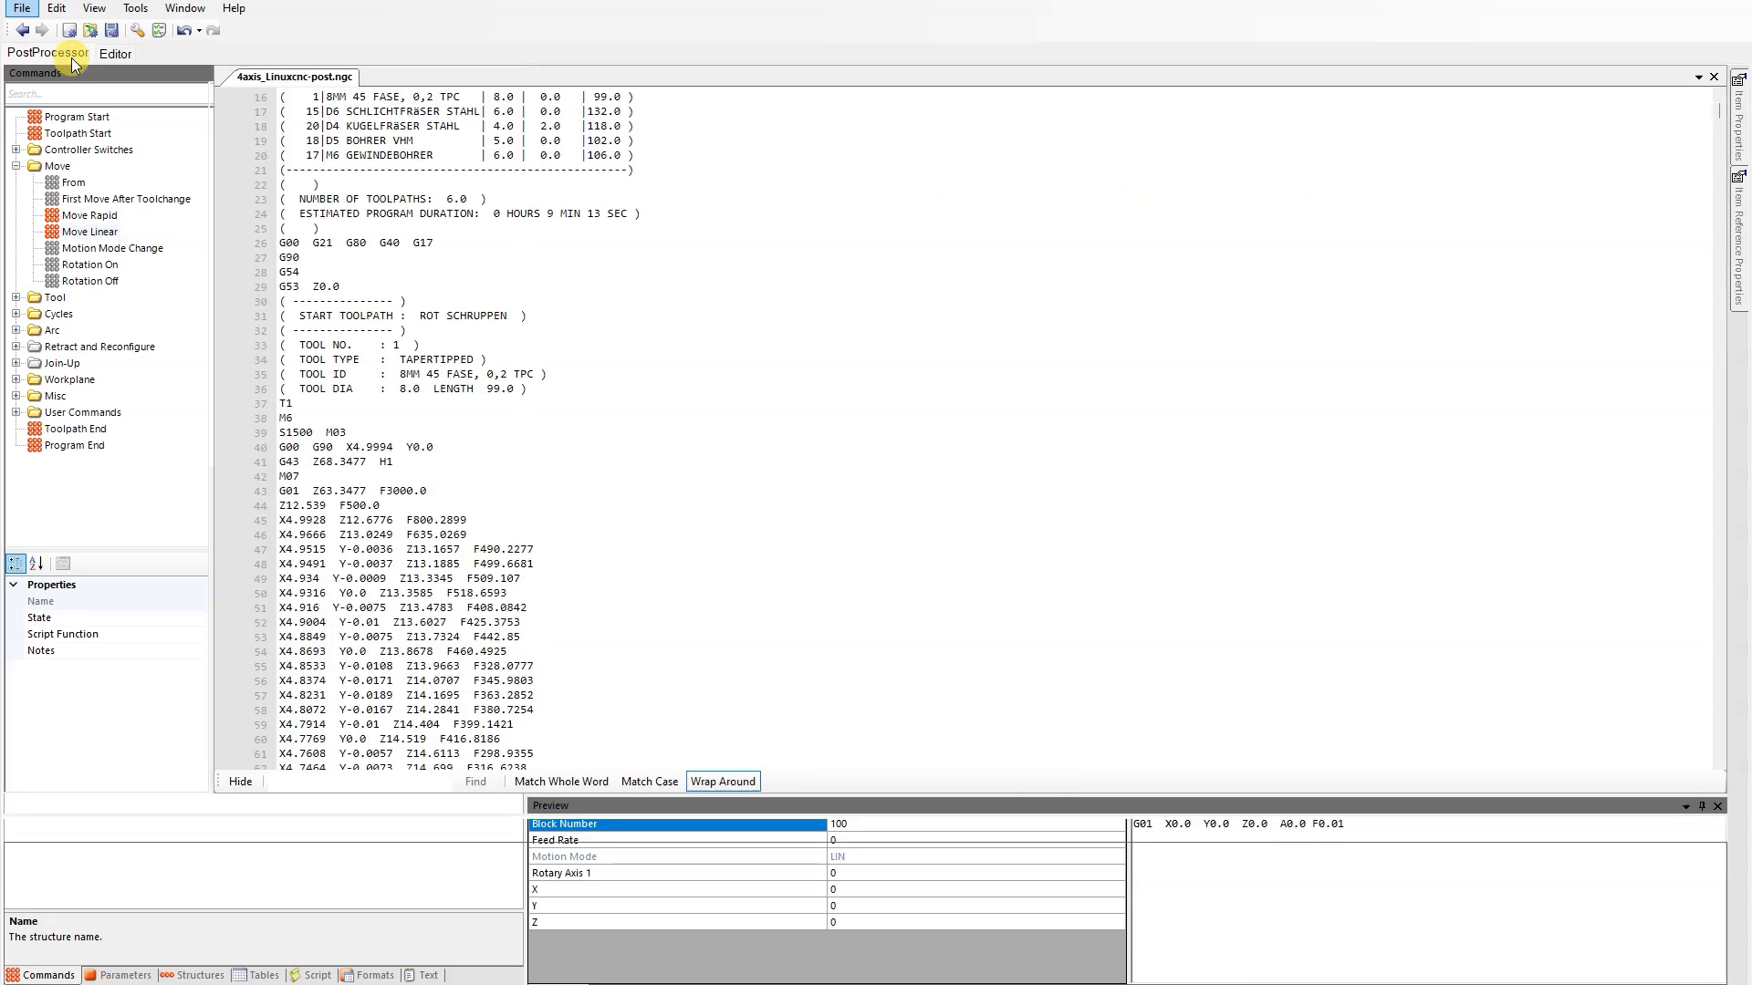
{"action": "right_click", "coordinate": [101, 146]}
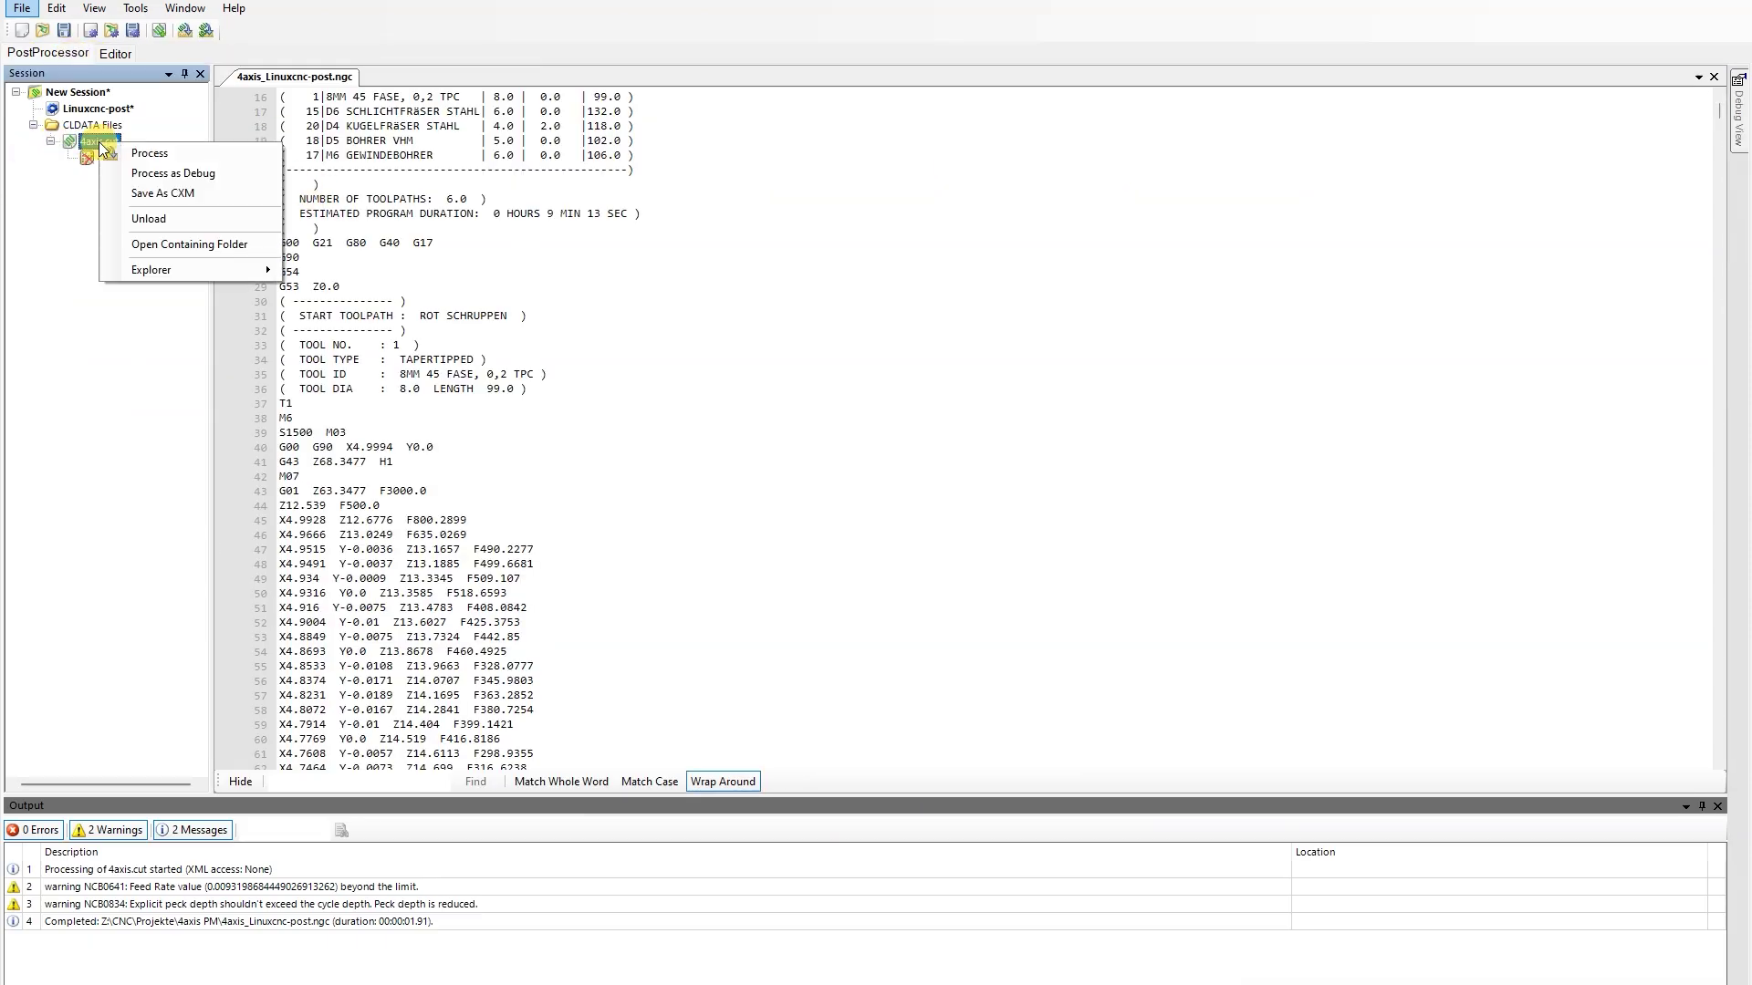
{"action": "left_click", "coordinate": [137, 153]}
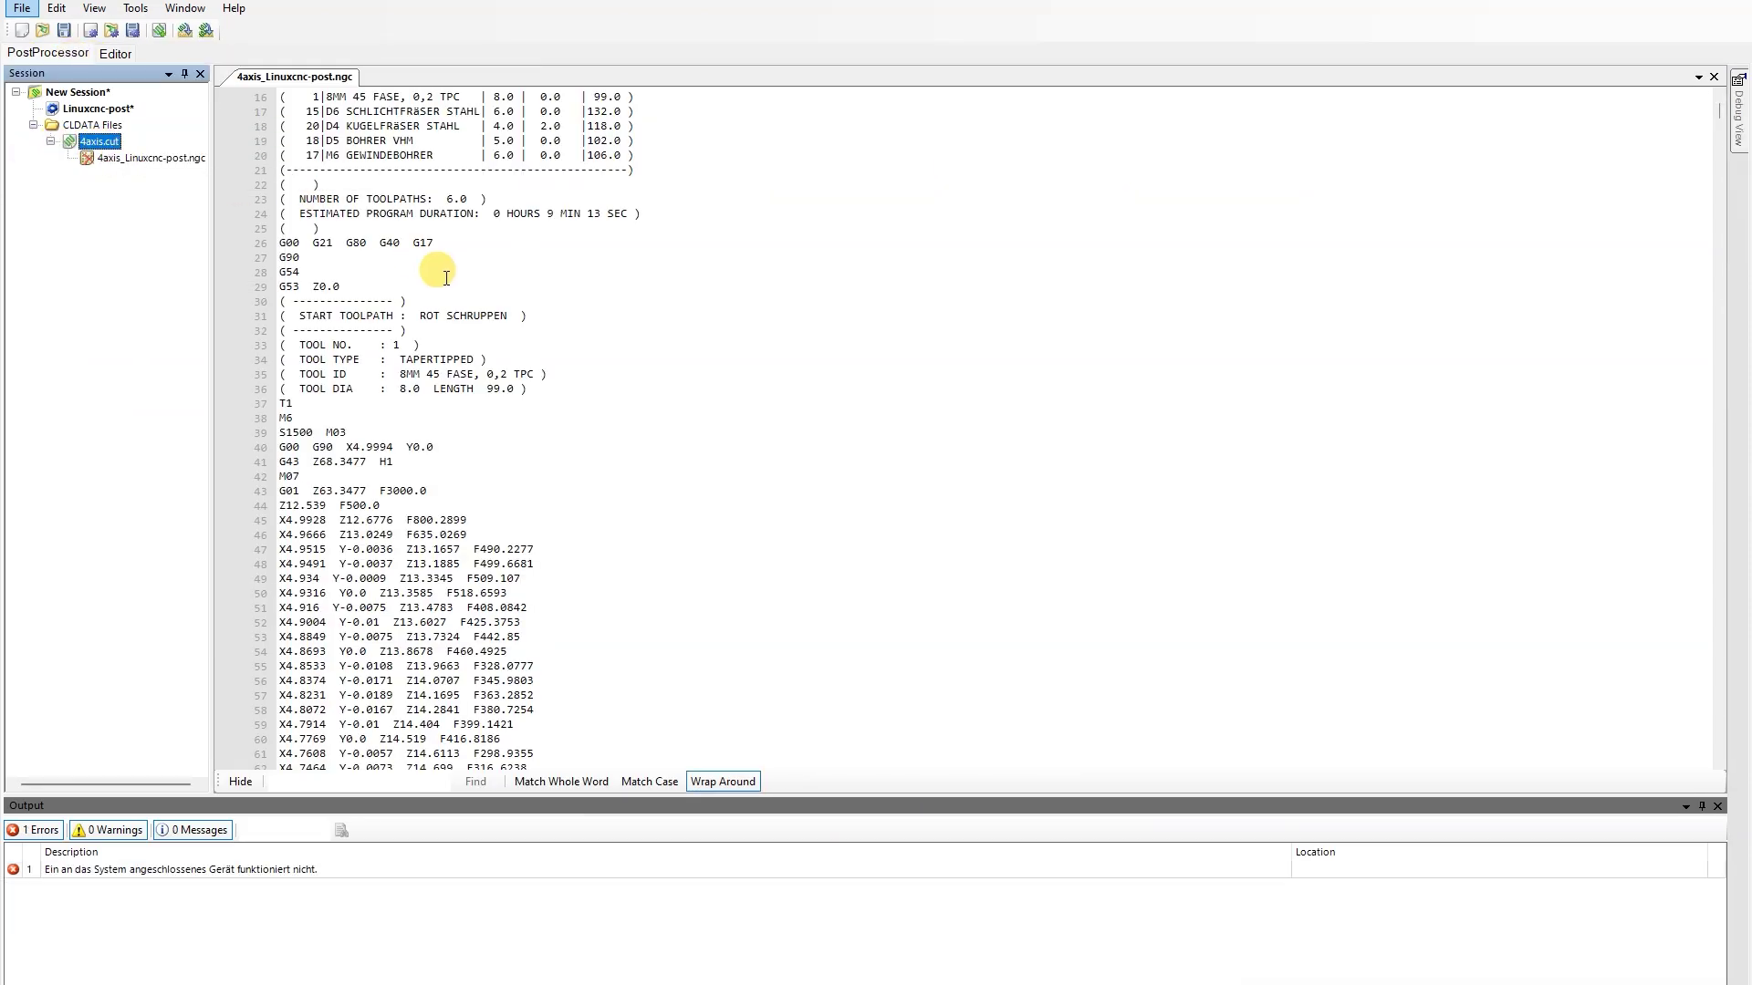
{"action": "right_click", "coordinate": [90, 143]}
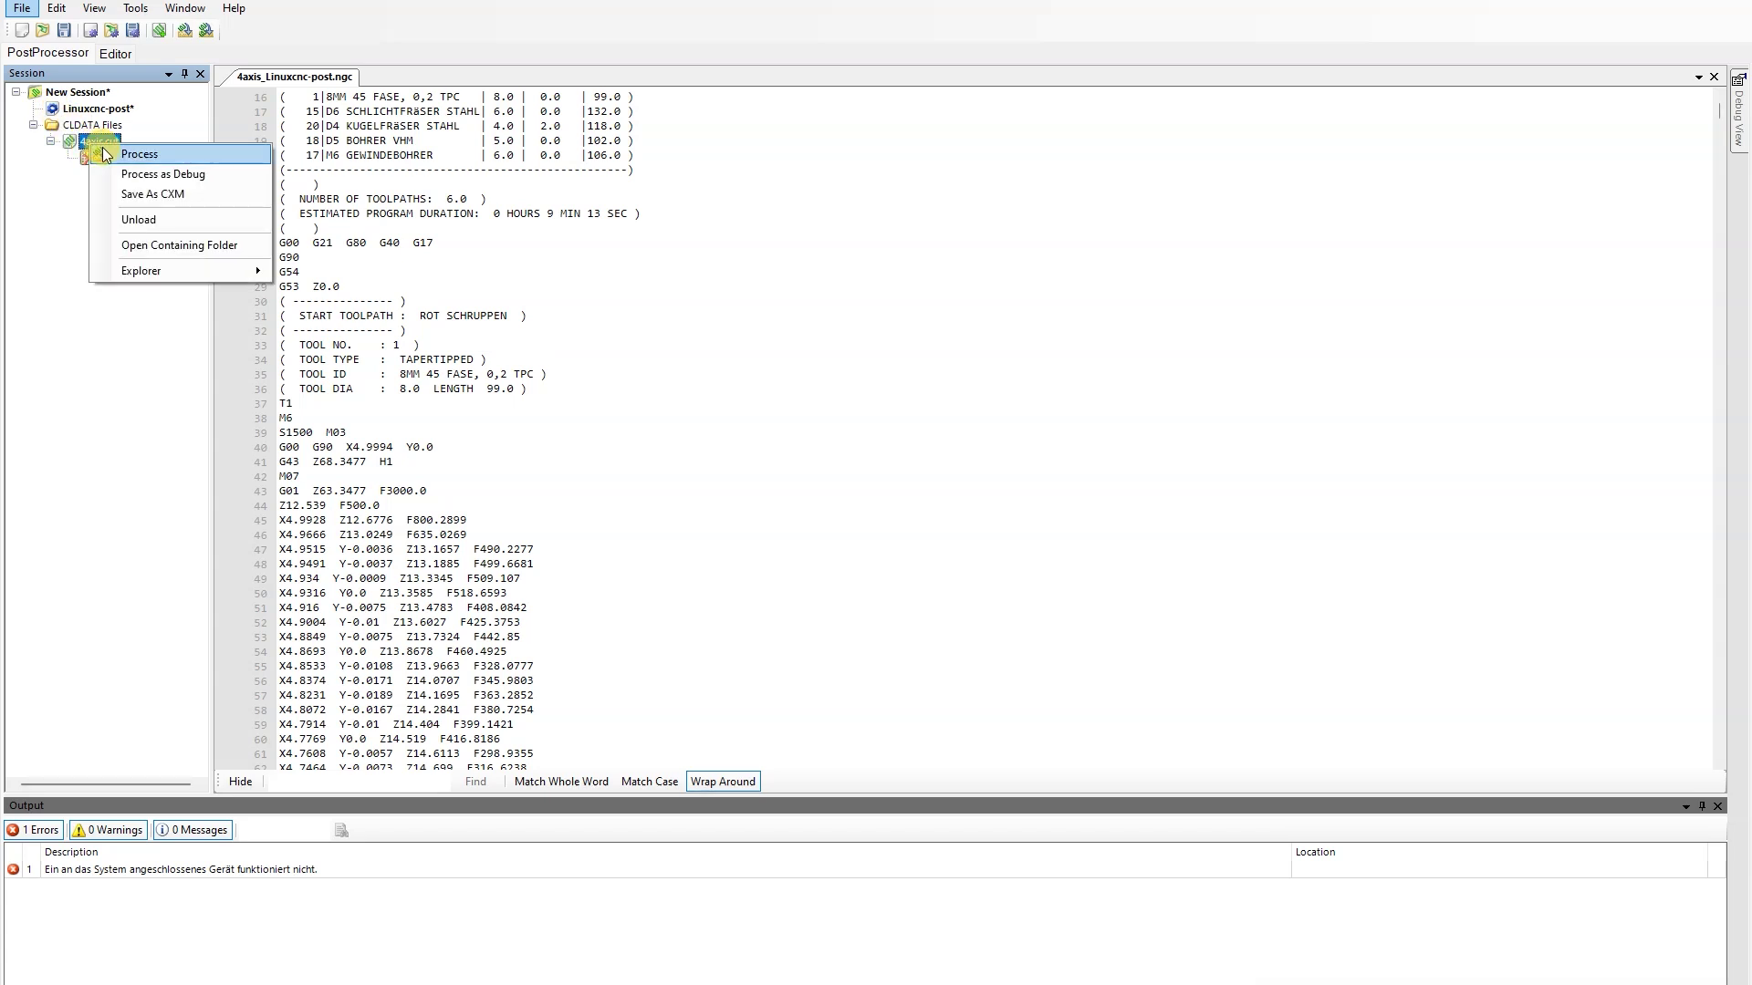
{"action": "left_click", "coordinate": [105, 153]}
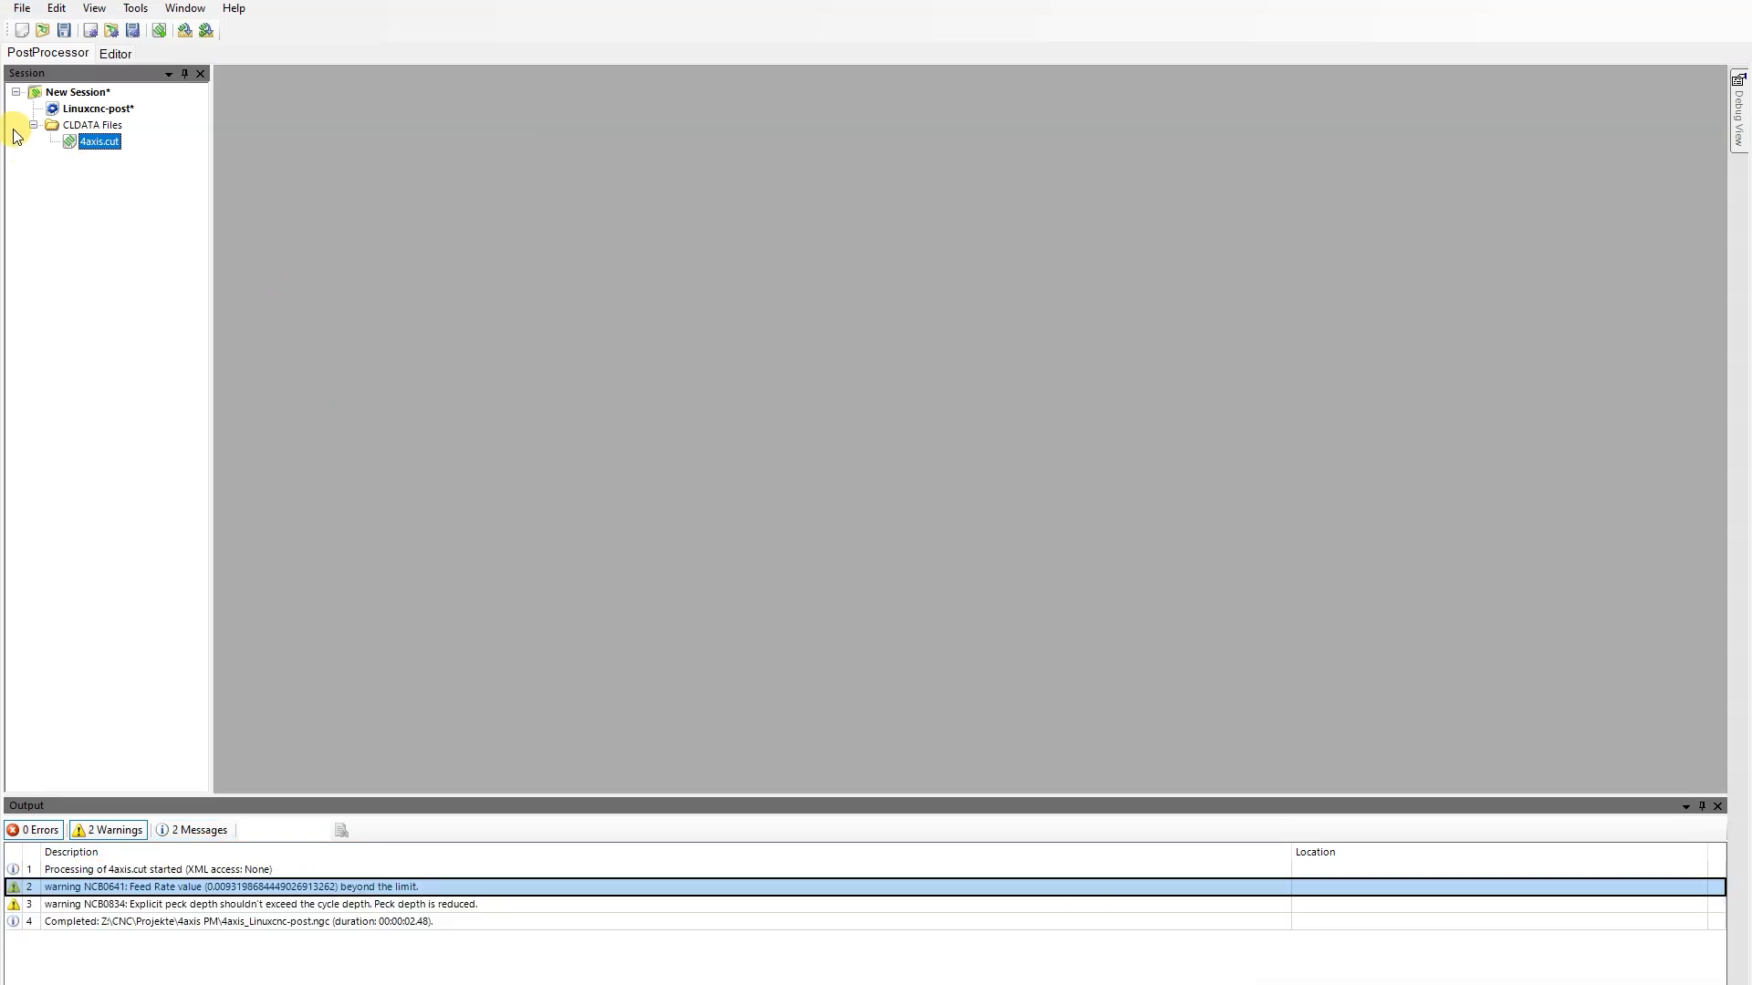
Unload 4axis.cut from the session and load it again from the 4axis PM folder
{"action": "right_click", "coordinate": [99, 144]}
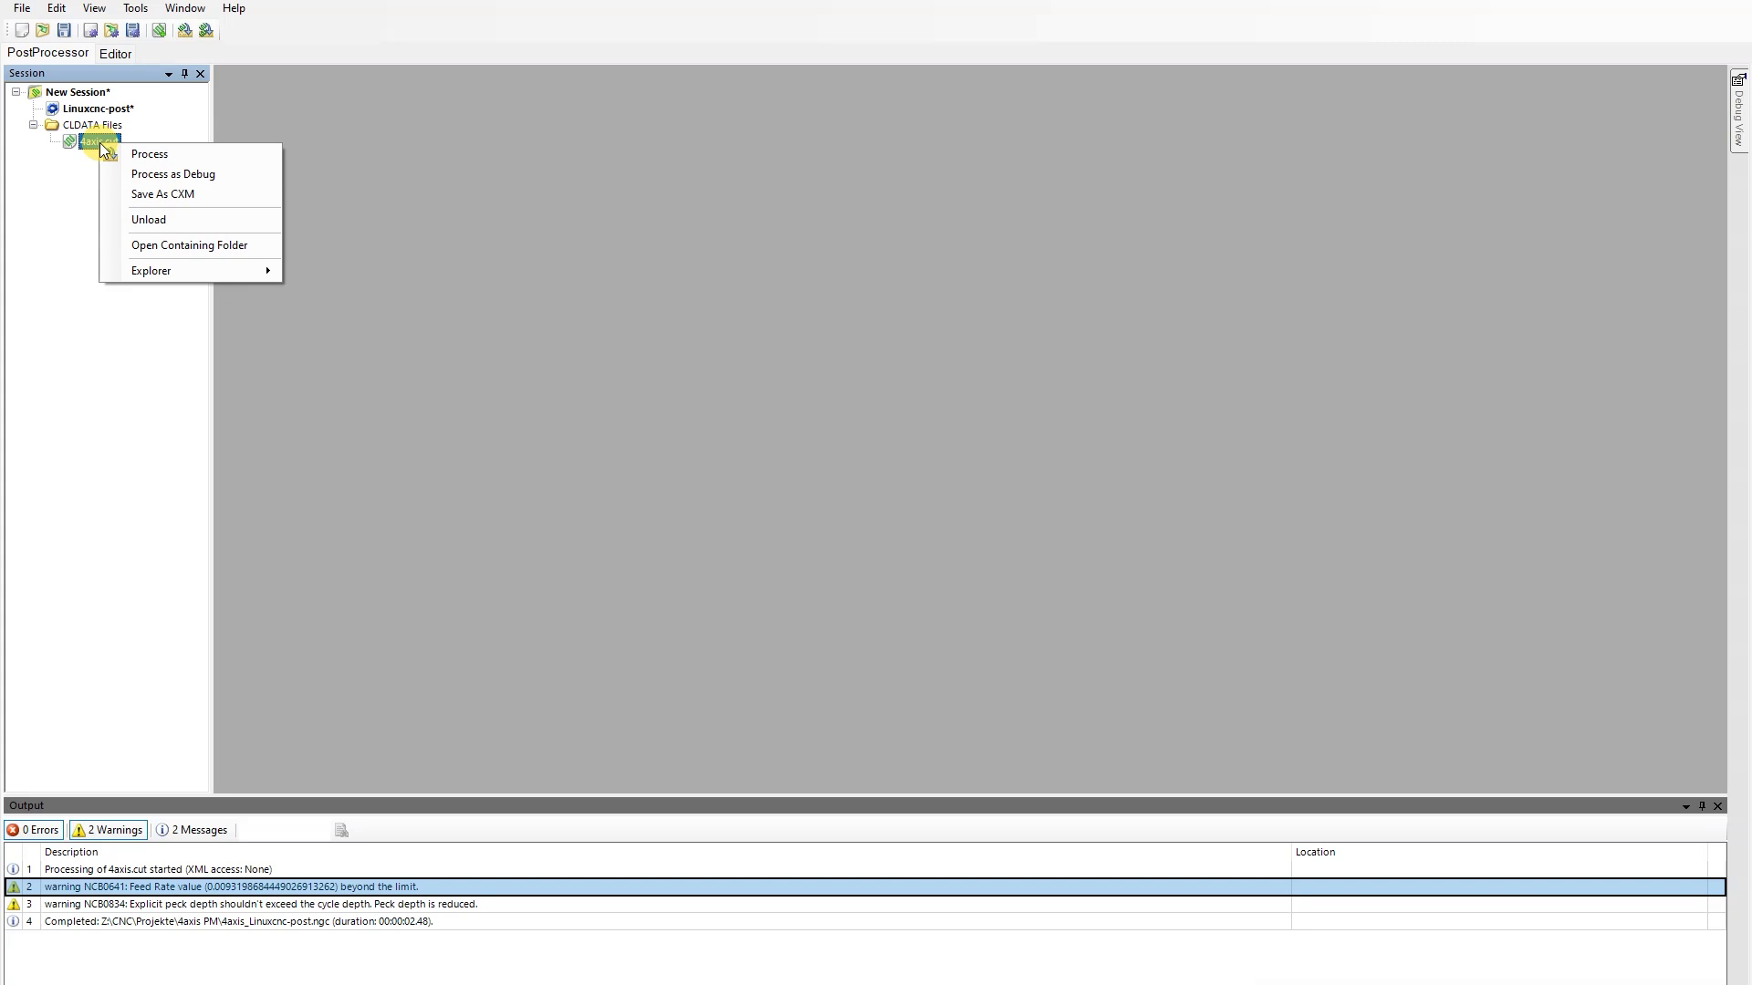
{"action": "left_click", "coordinate": [139, 220]}
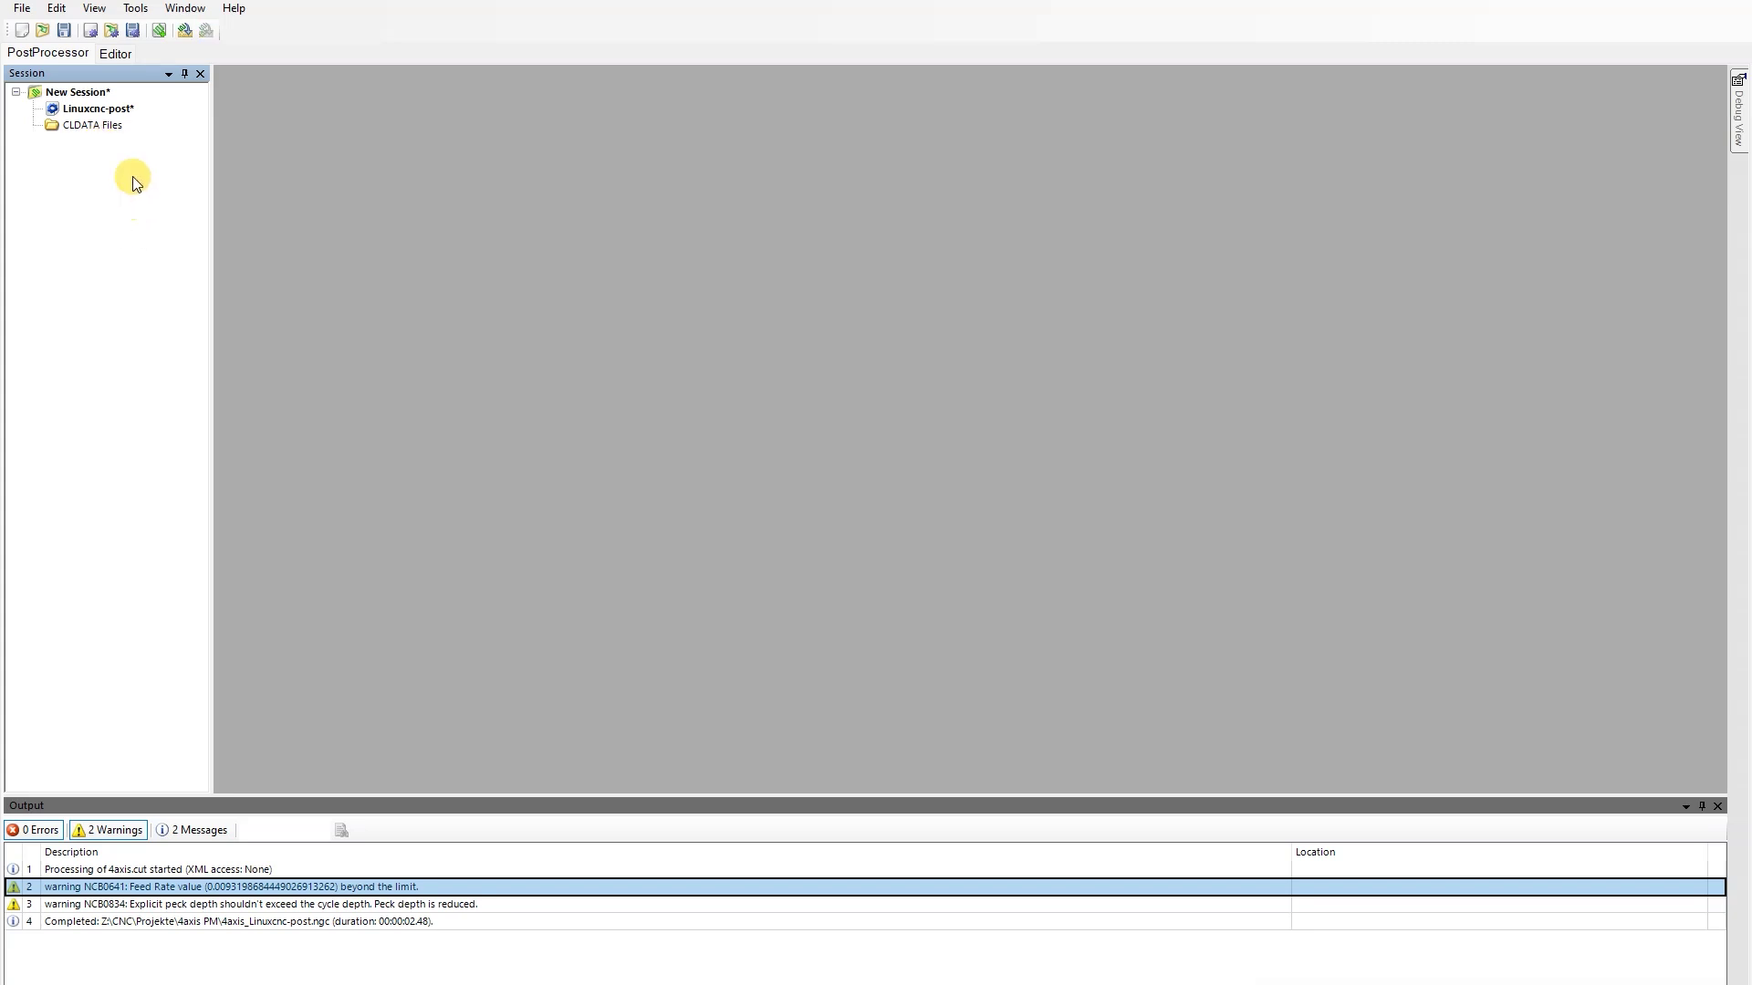
{"action": "left_click", "coordinate": [158, 30]}
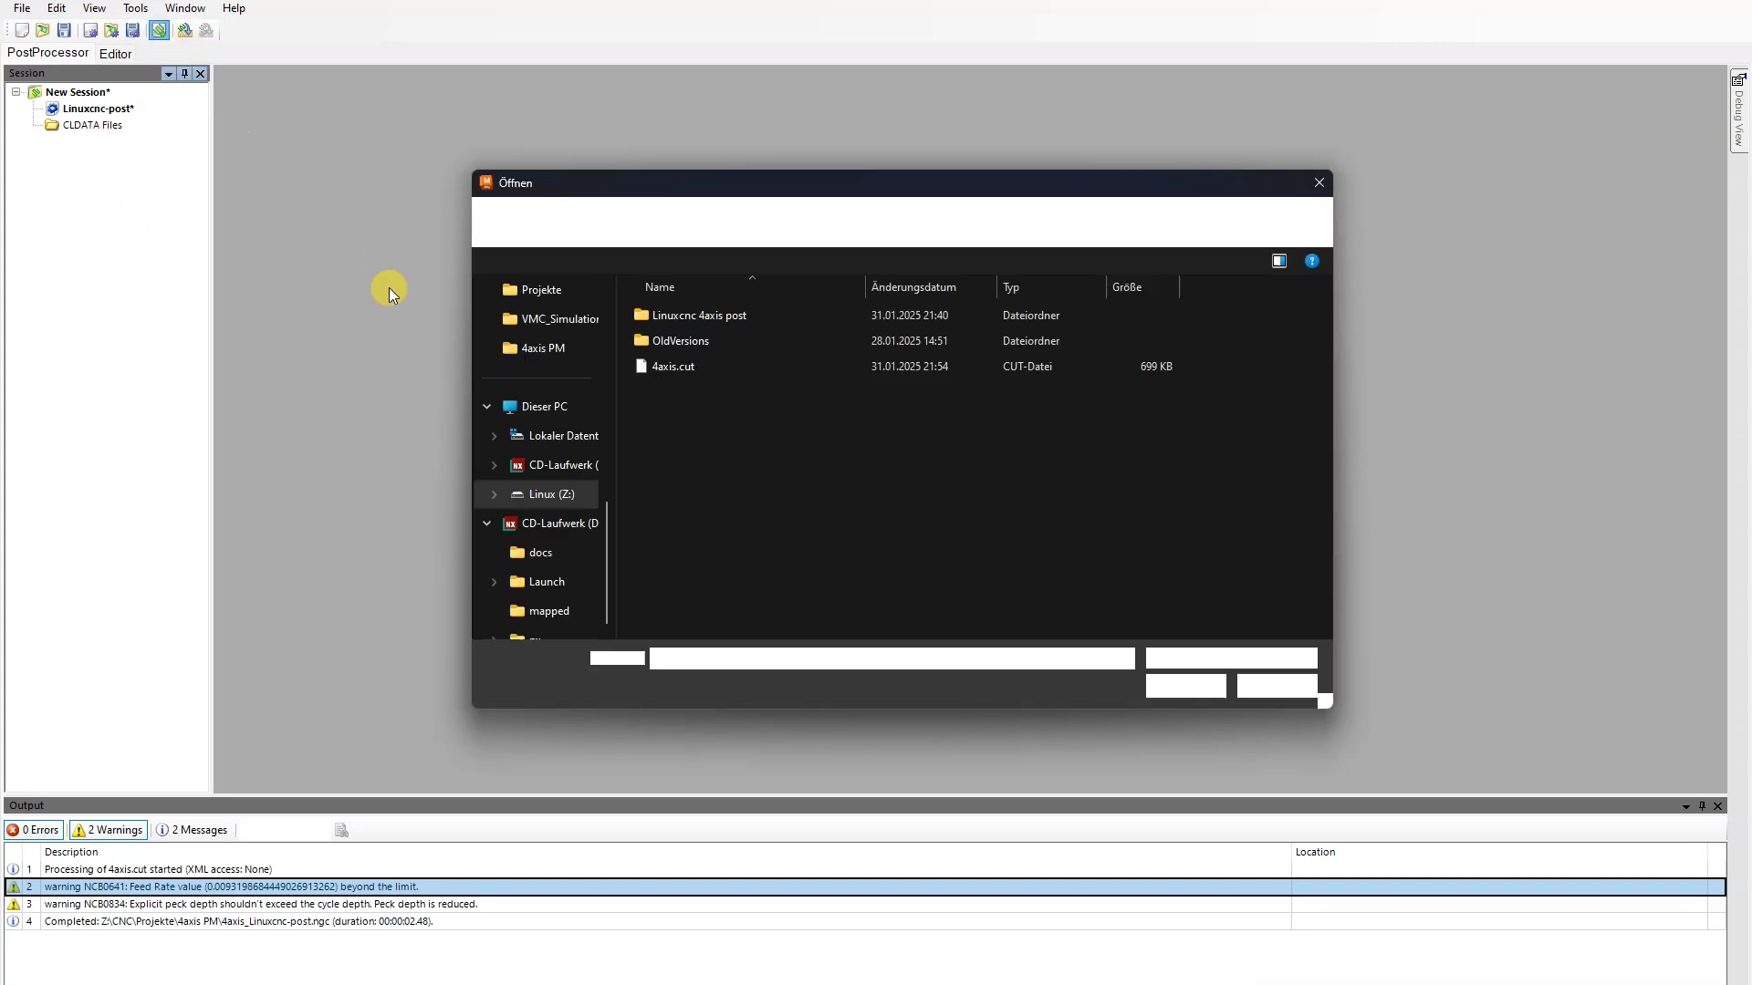
{"action": "left_click", "coordinate": [699, 365]}
{"action": "left_click", "coordinate": [1171, 684]}
Process 4axis.cut and examine the A-axis values in the generated 4axis_Linuxcnc-post.ngc
{"action": "right_click", "coordinate": [95, 143]}
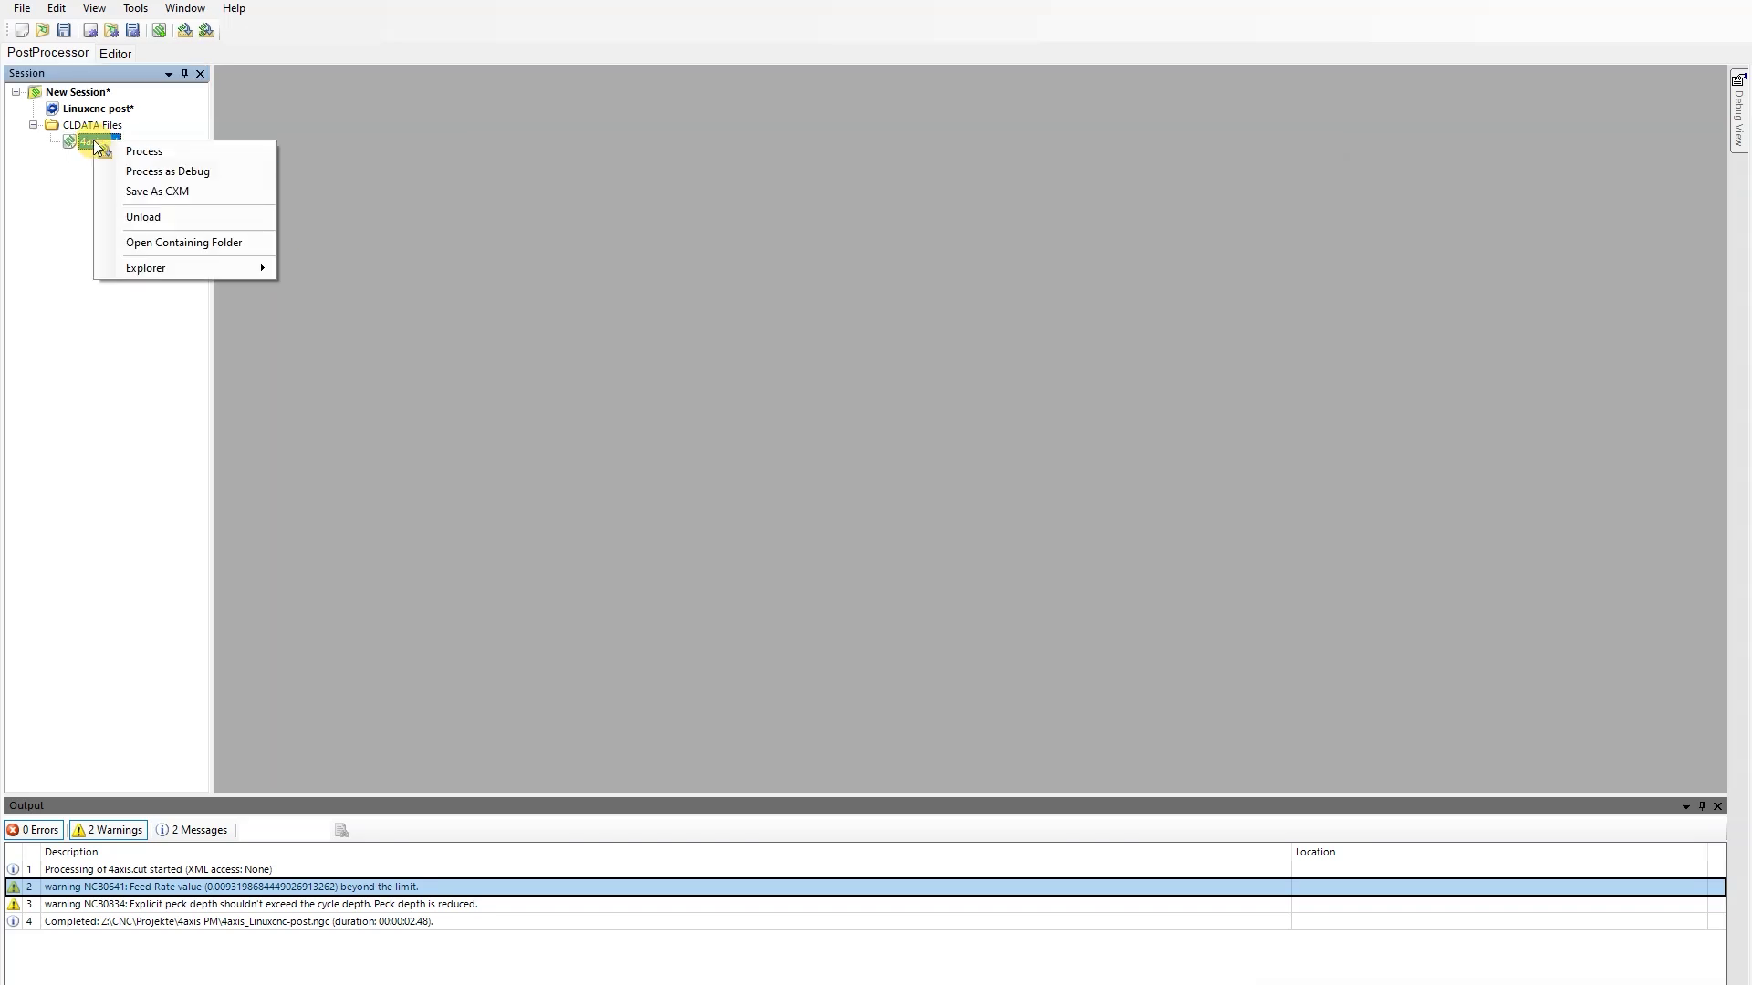
{"action": "left_click", "coordinate": [117, 151]}
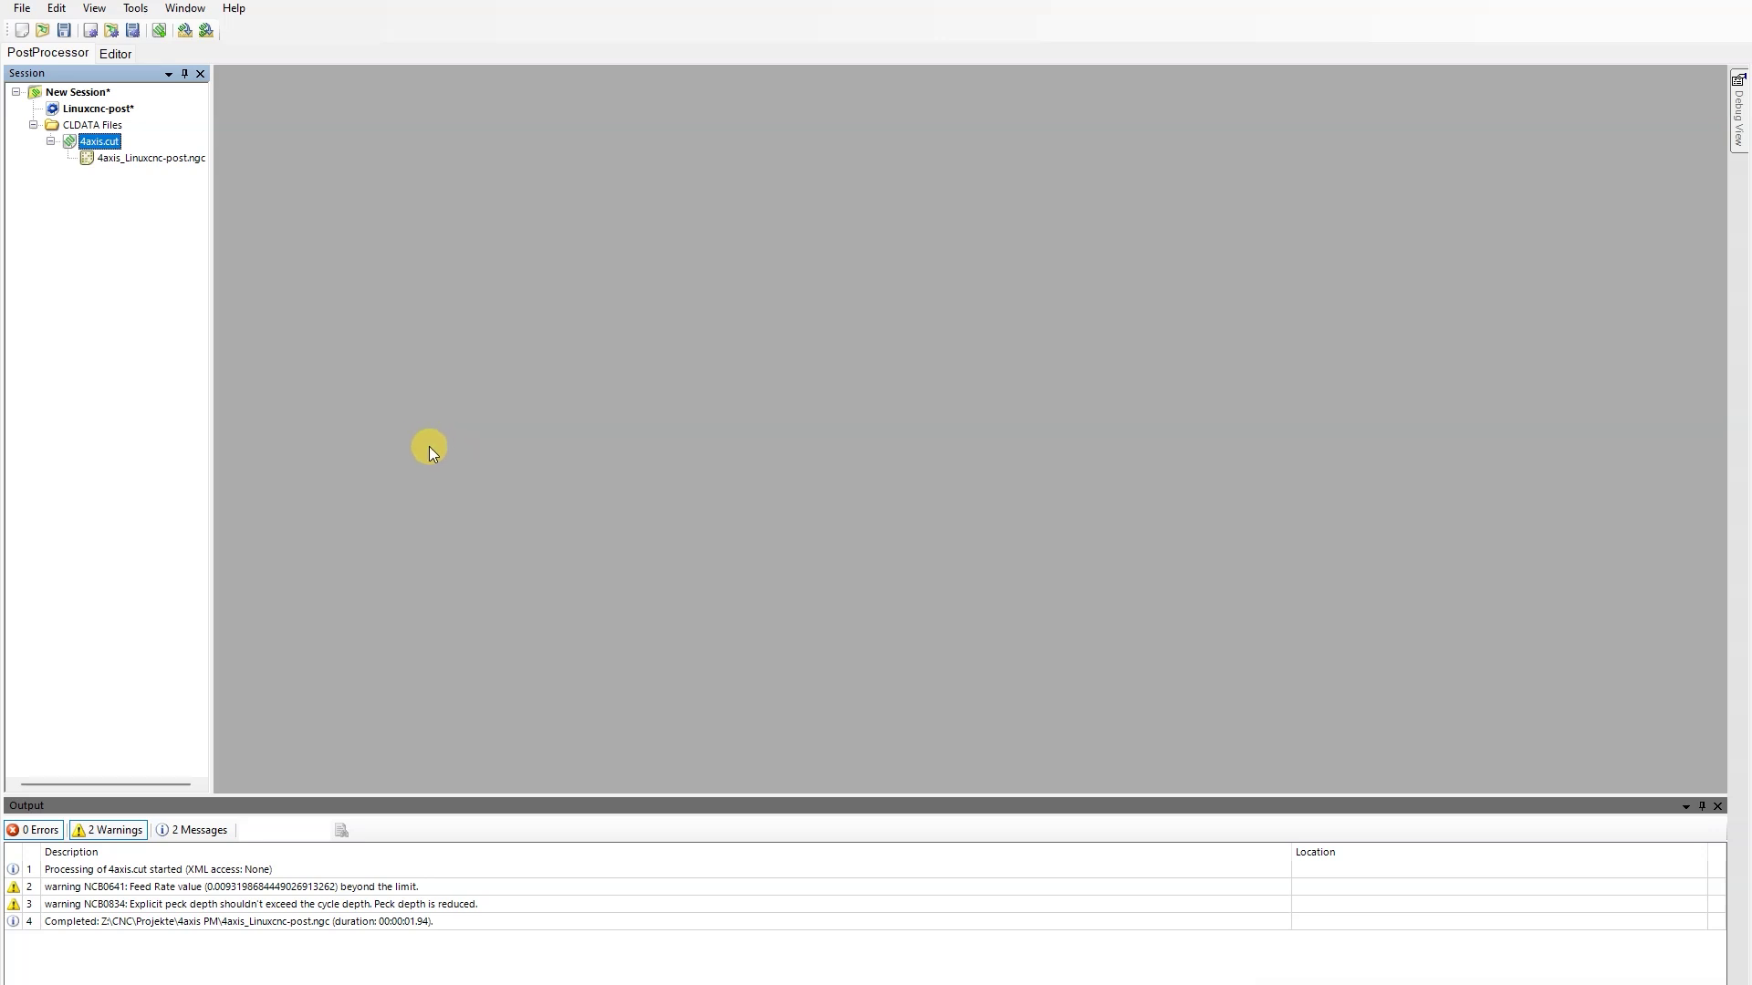
{"action": "double_click", "coordinate": [128, 159]}
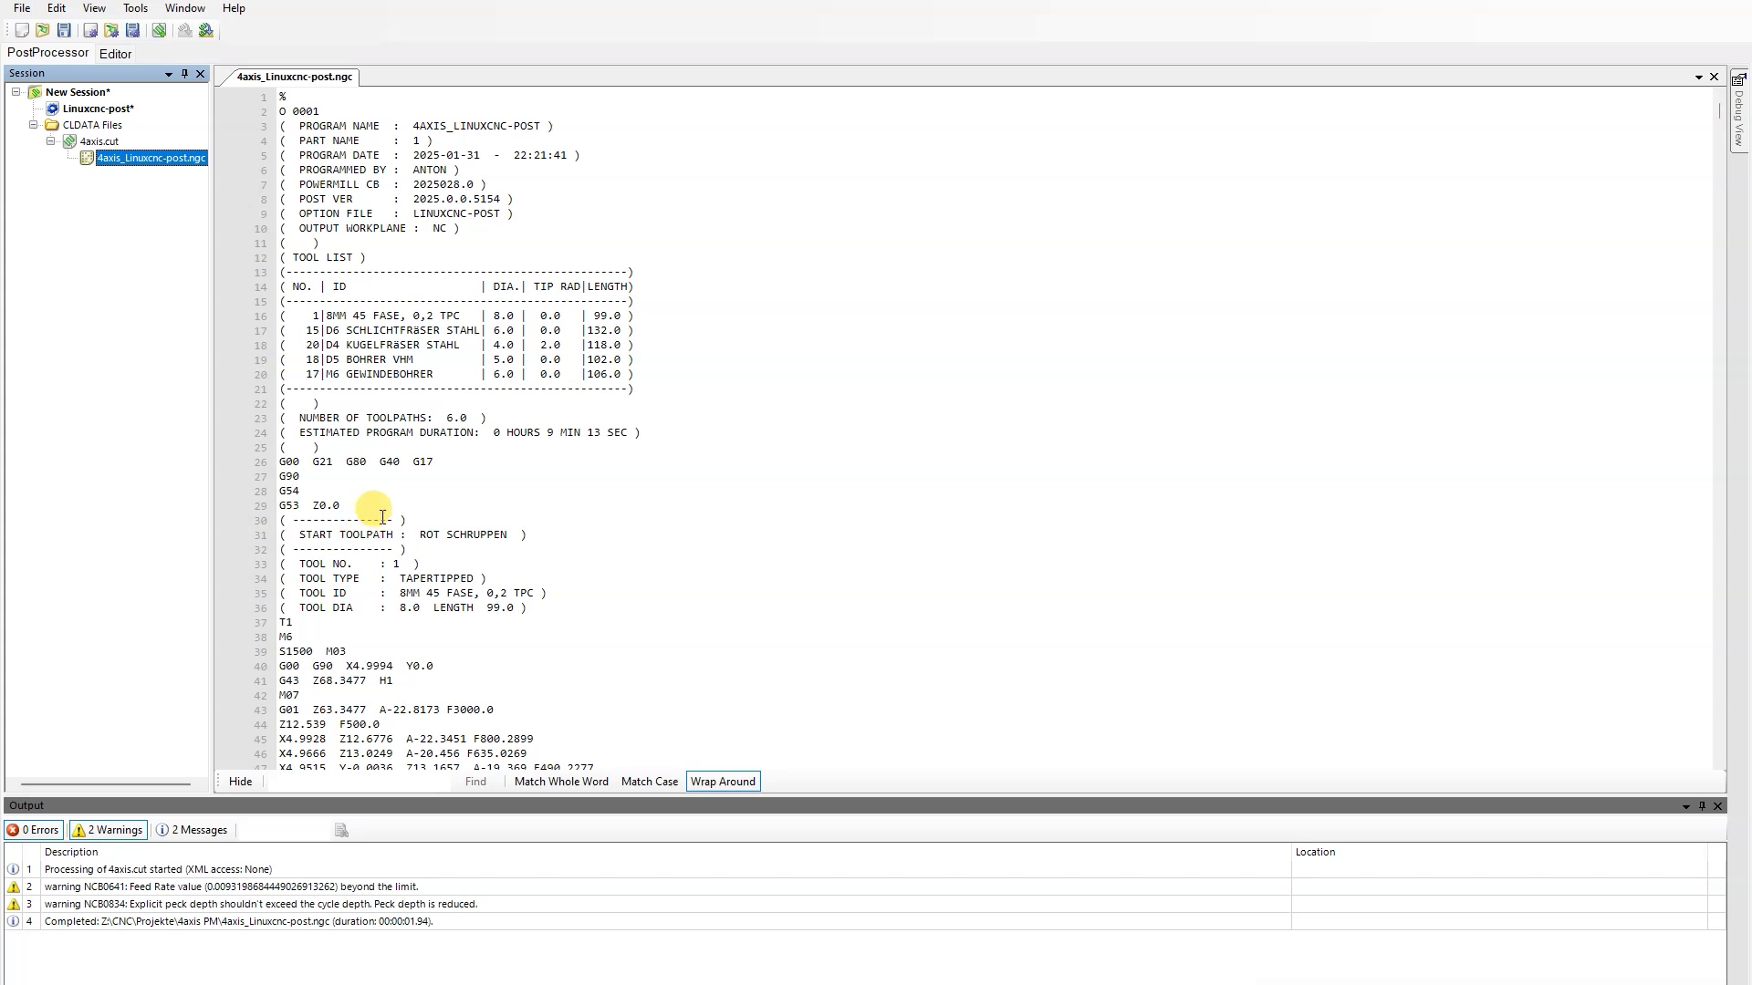
{"action": "scroll", "coordinate": [382, 516], "scroll_direction": "down", "scroll_amount": 4}
{"action": "left_click_drag", "start_coordinate": [420, 564], "coordinate": [467, 563]}
{"action": "left_click", "coordinate": [455, 574]}
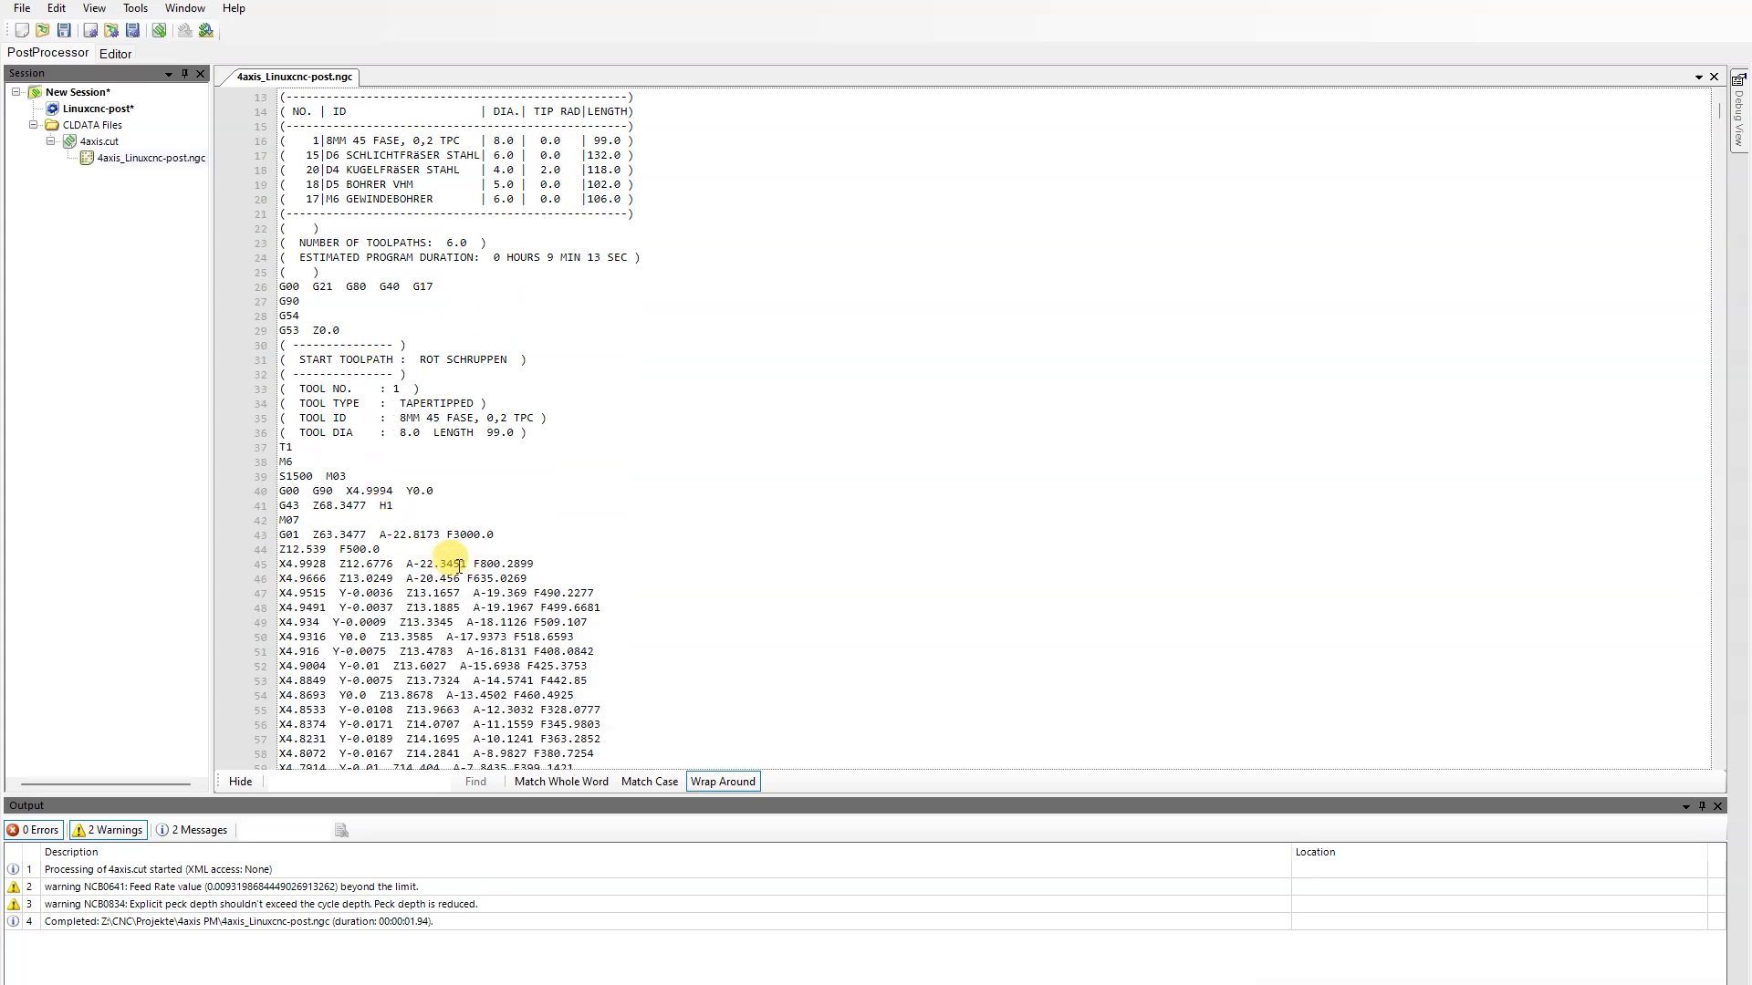
Try to process 4axis.cut as debug
{"action": "left_click", "coordinate": [122, 160]}
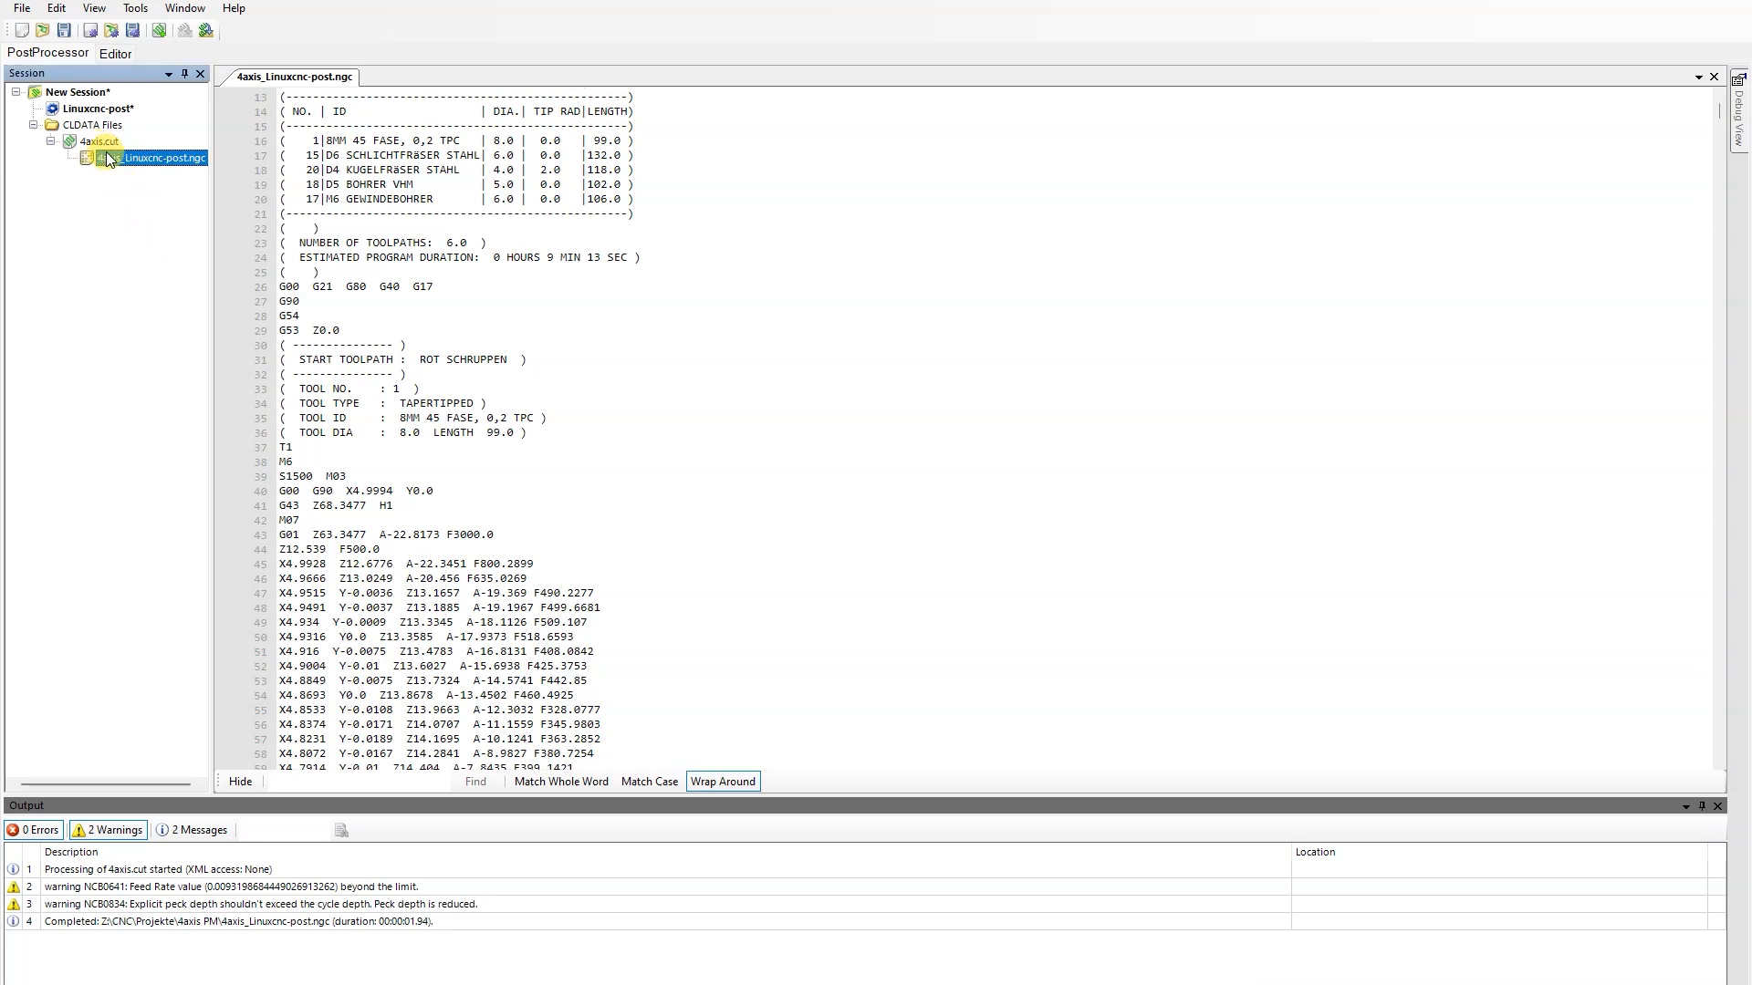
{"action": "right_click", "coordinate": [106, 153]}
{"action": "left_click", "coordinate": [100, 144]}
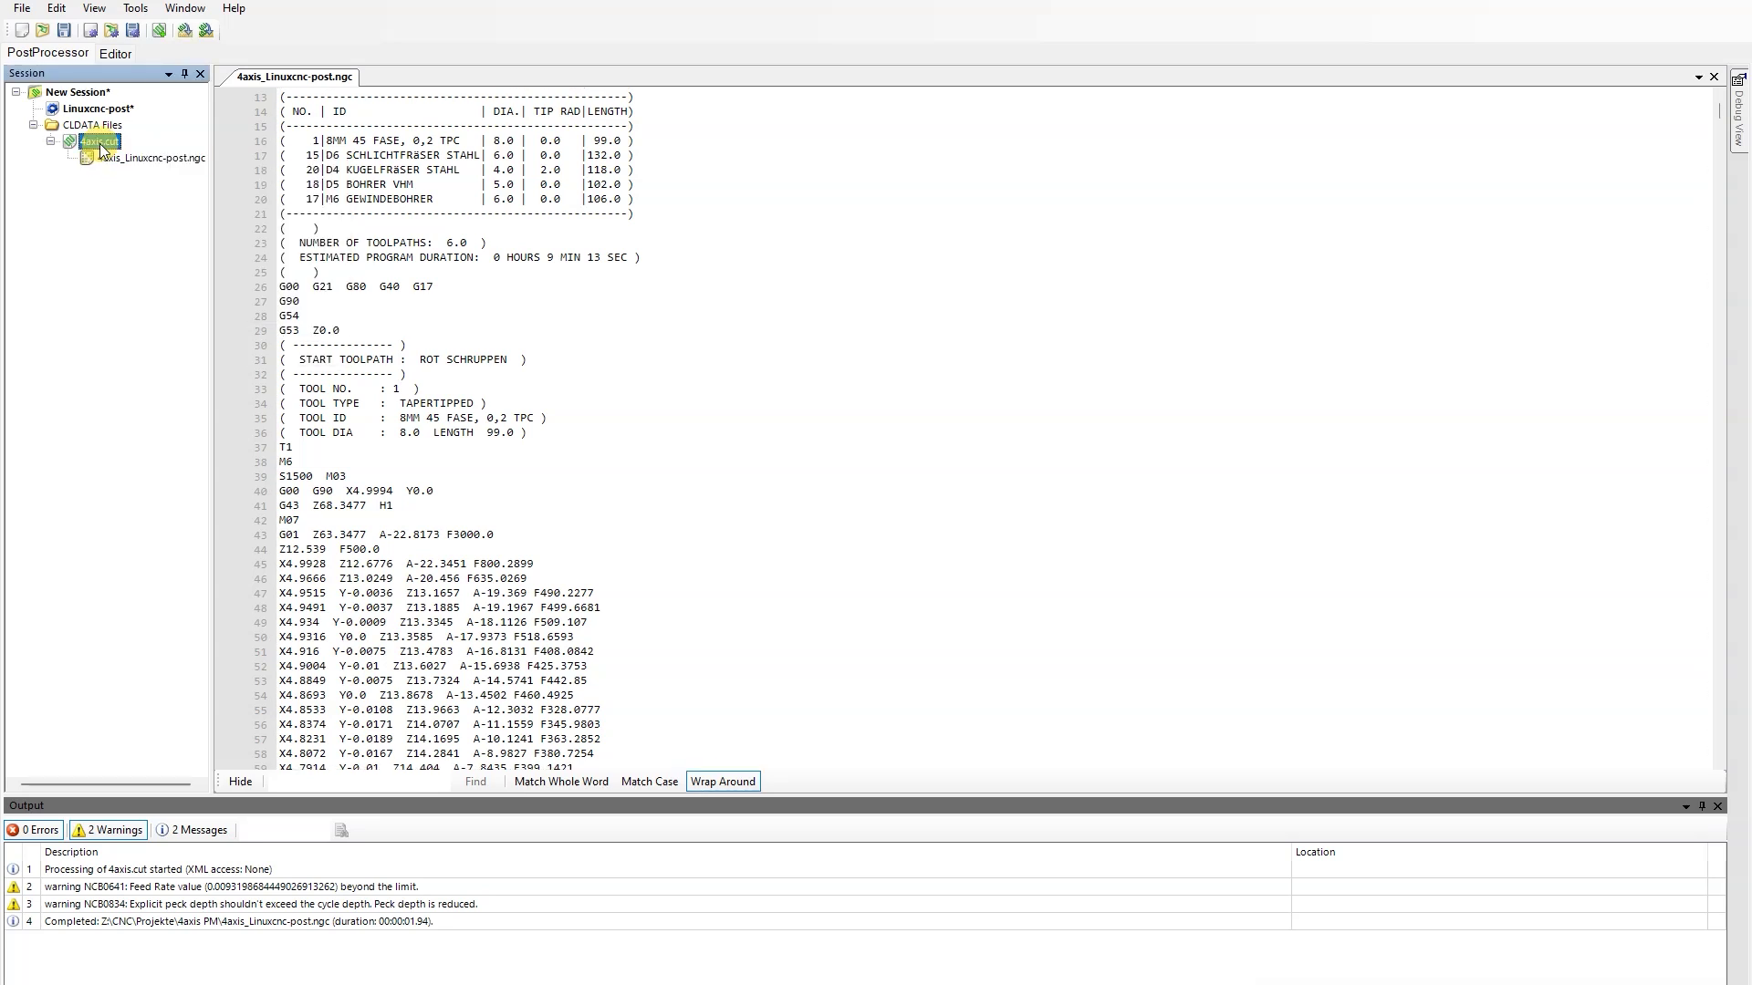
{"action": "right_click", "coordinate": [101, 144]}
{"action": "left_click", "coordinate": [117, 177]}
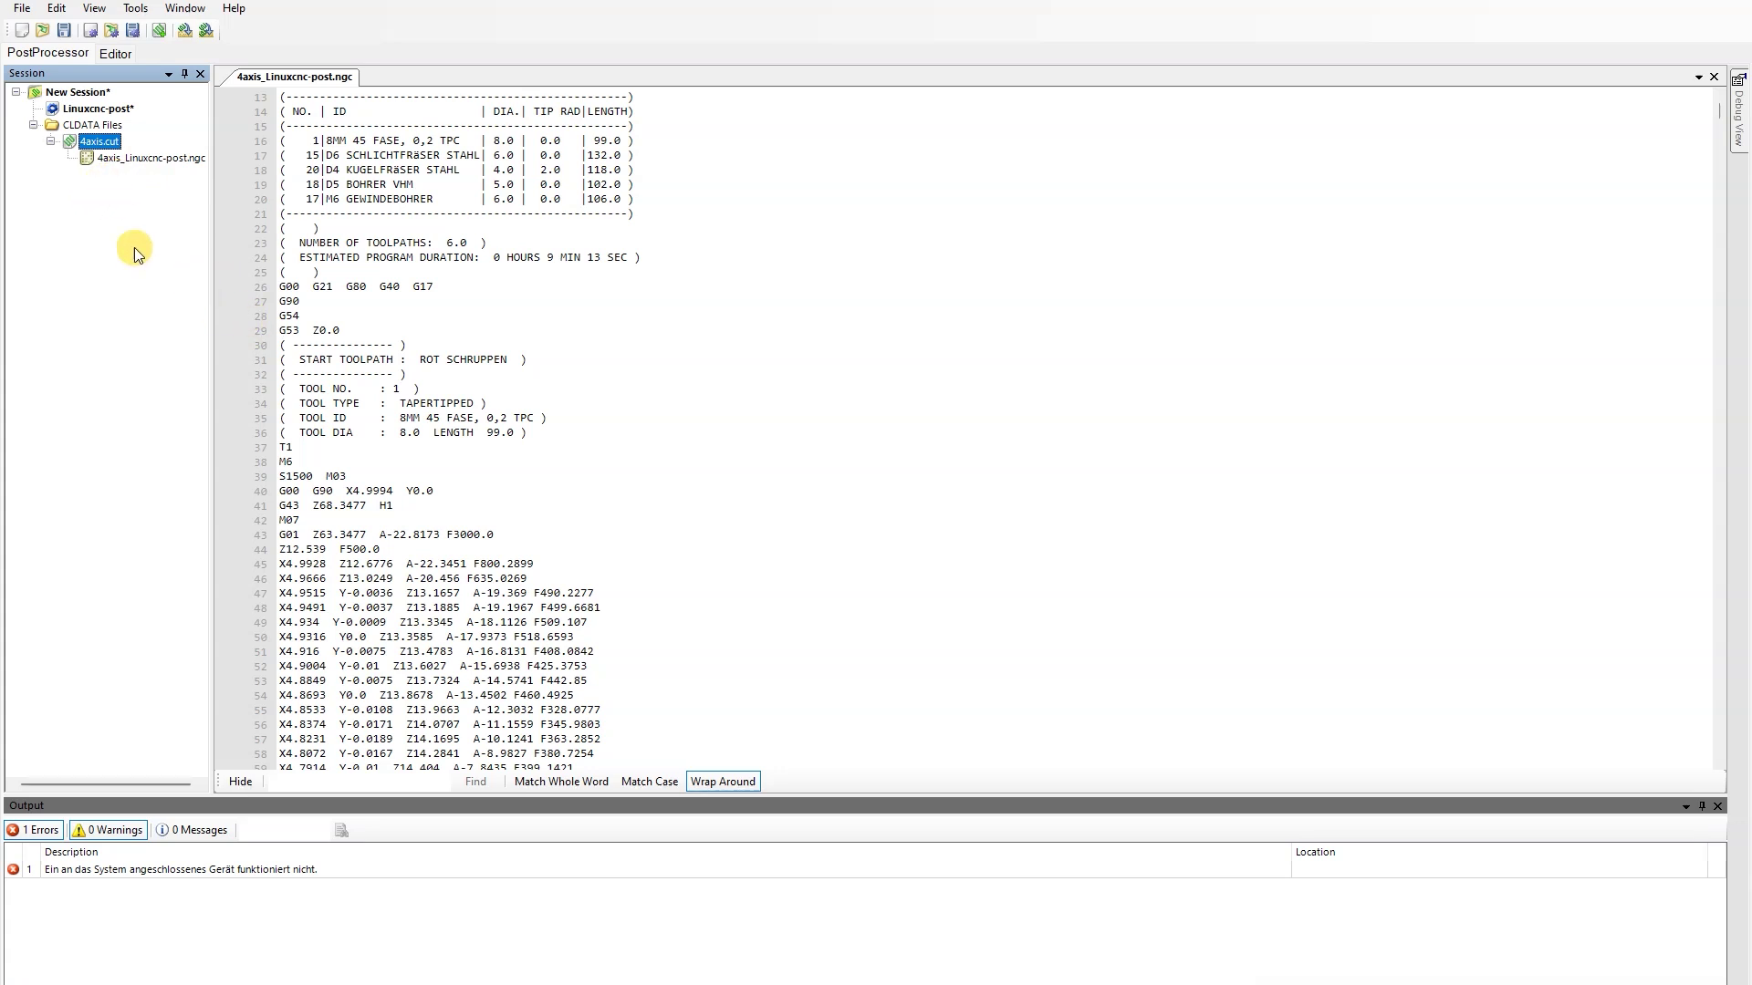
{"action": "right_click", "coordinate": [108, 146]}
{"action": "left_click", "coordinate": [131, 176]}
Delete the 4axis_Linuxcnc-post.ngc output and unload 4axis.cut from the session
{"action": "right_click", "coordinate": [129, 159]}
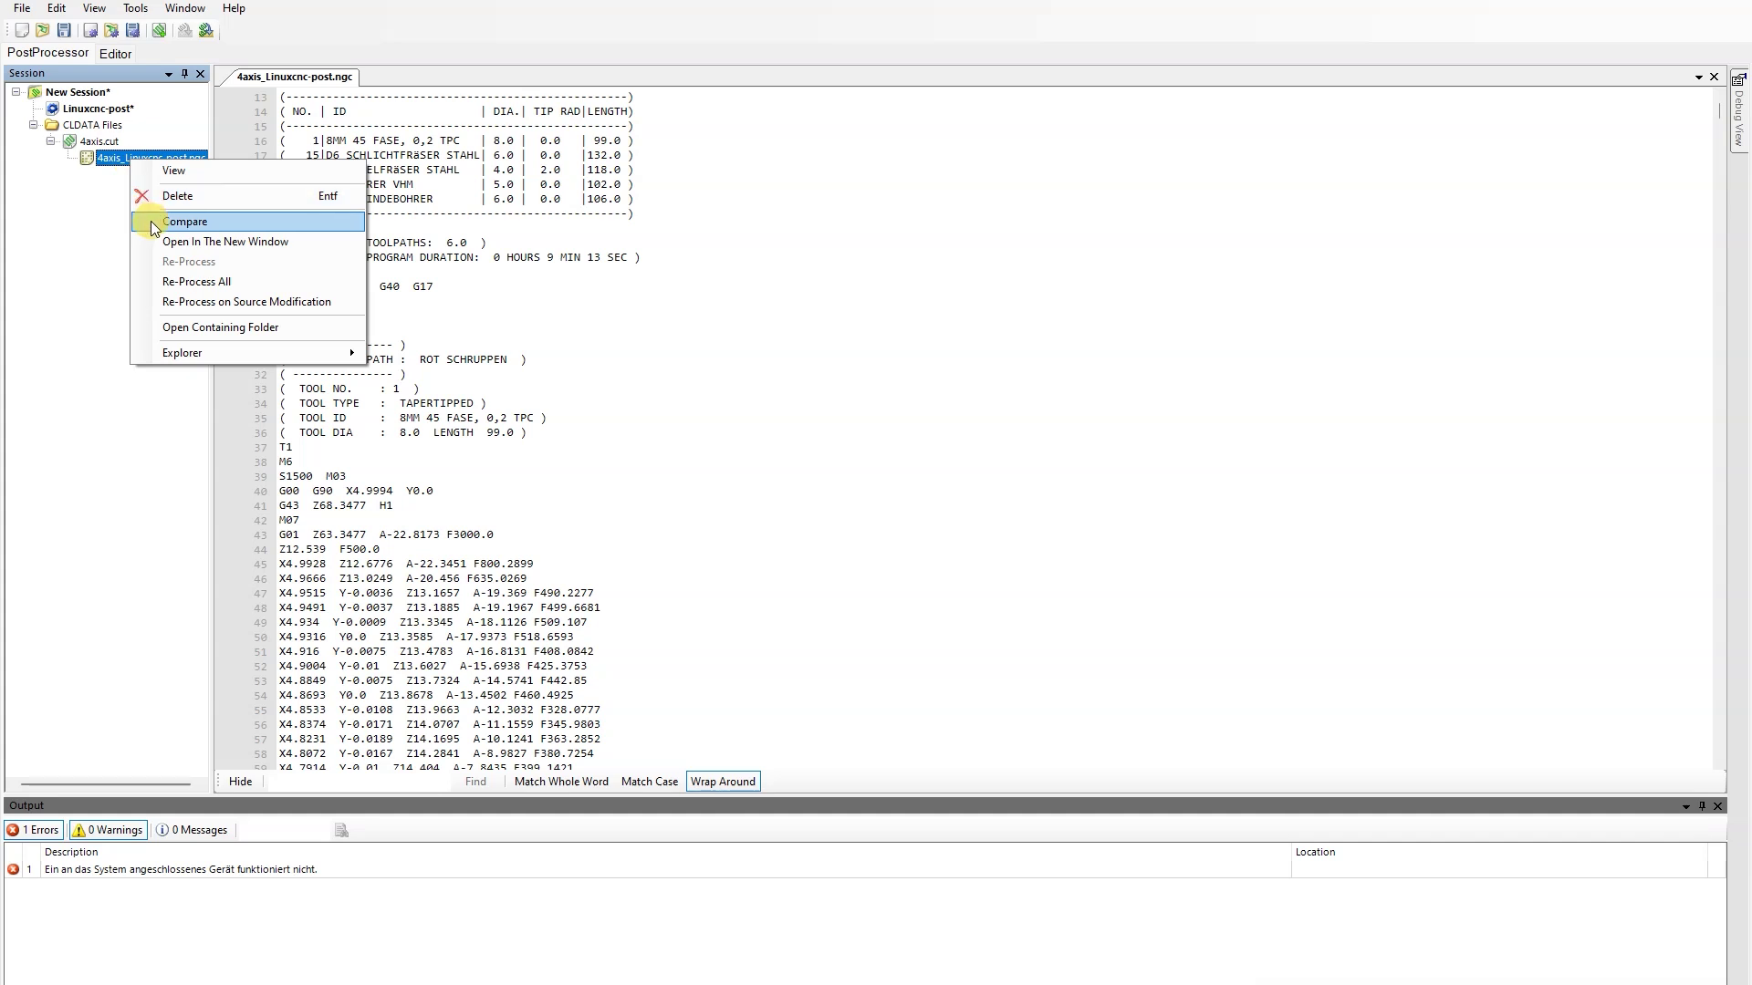
{"action": "left_click", "coordinate": [163, 197]}
{"action": "right_click", "coordinate": [108, 141]}
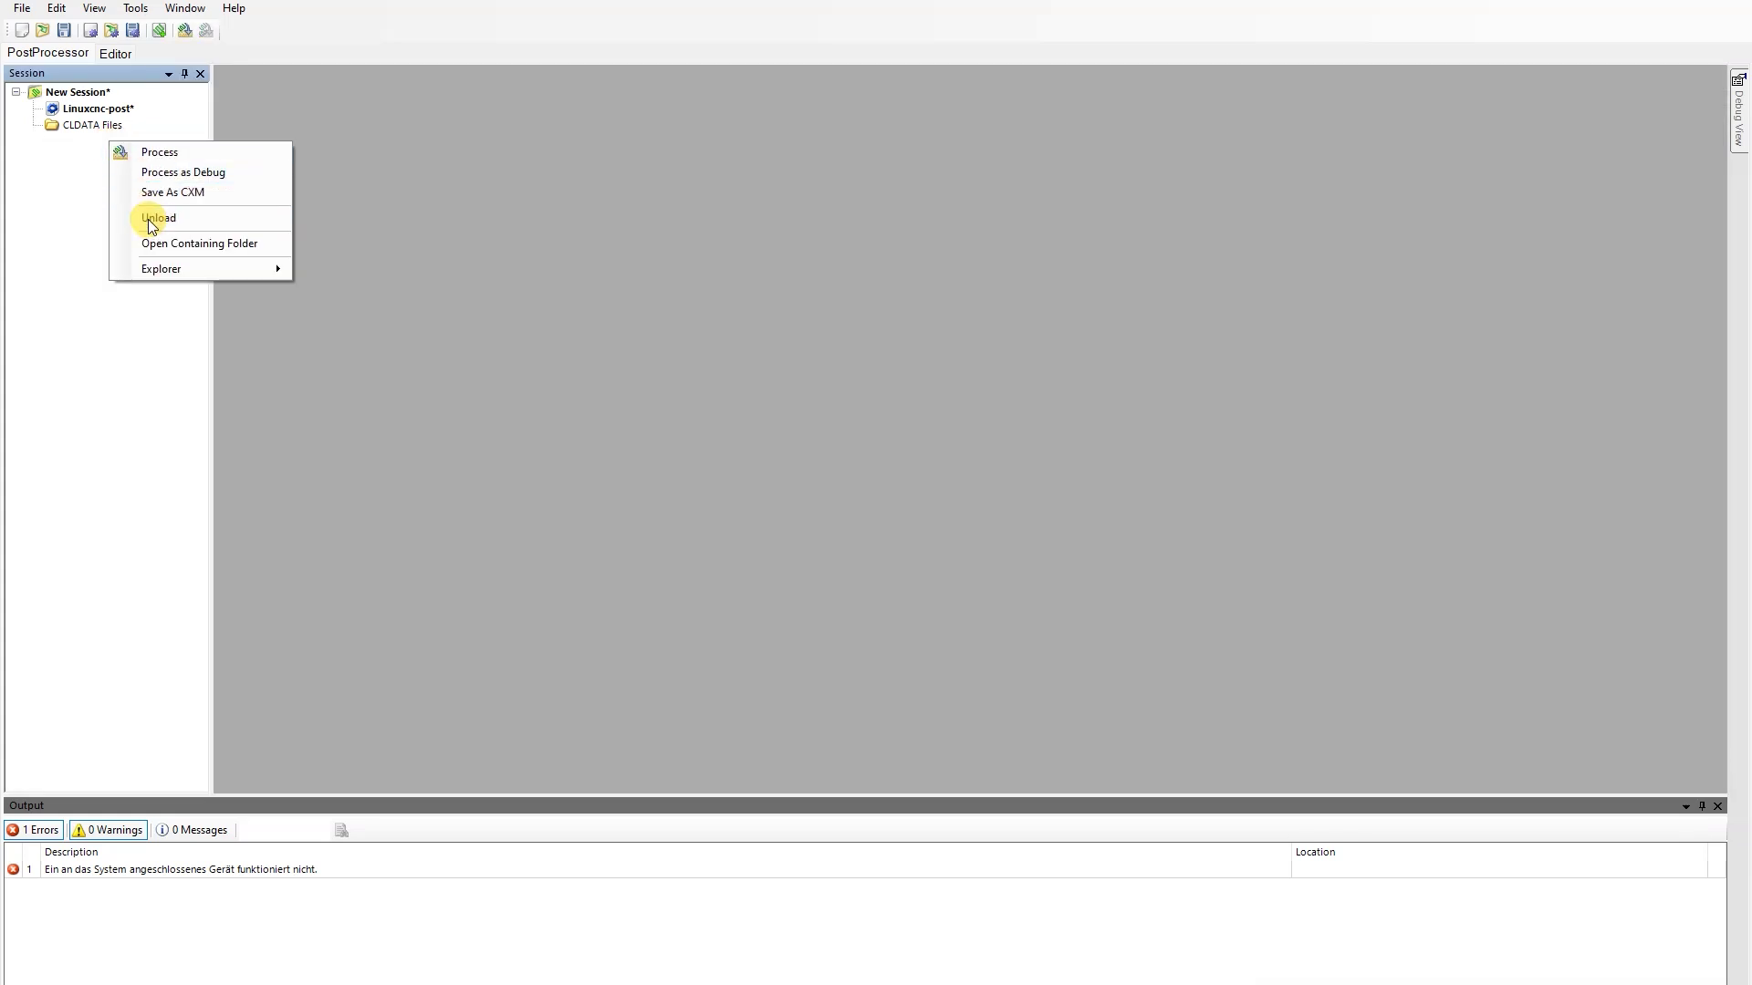
{"action": "left_click", "coordinate": [147, 218]}
Load 4axis.cut from the 4axis PM folder into the session and process it
{"action": "left_click", "coordinate": [157, 34]}
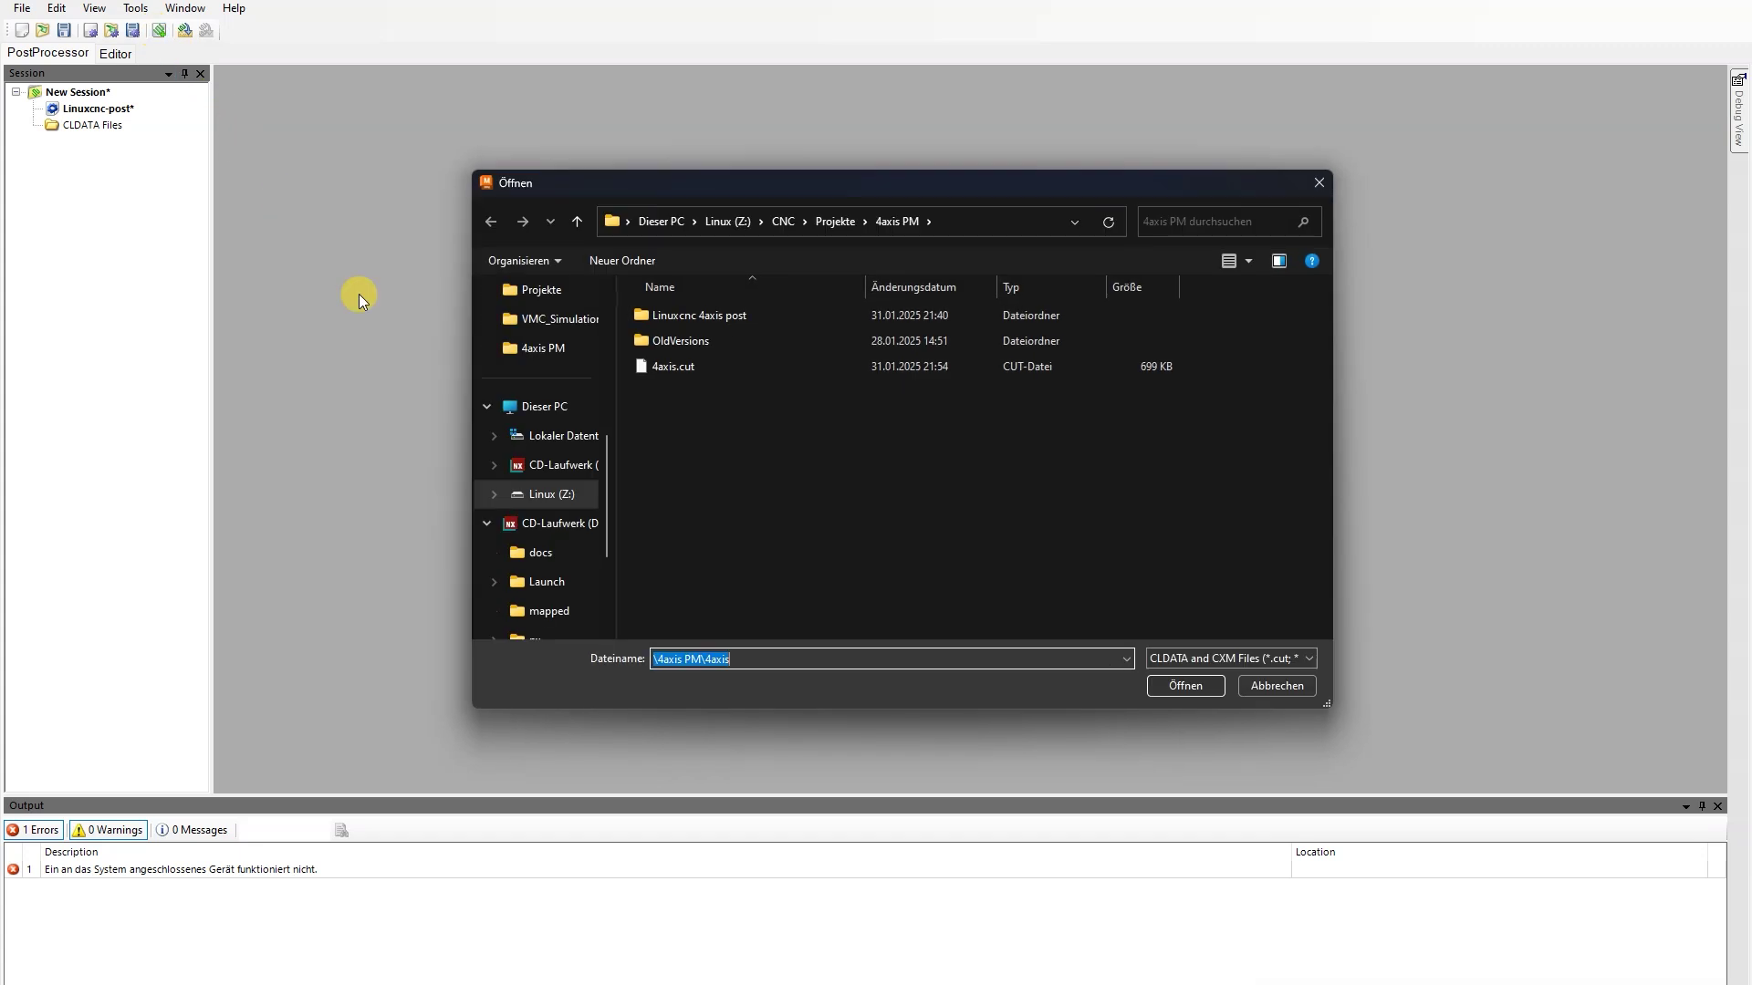
{"action": "left_click", "coordinate": [680, 370]}
{"action": "left_click", "coordinate": [1183, 689]}
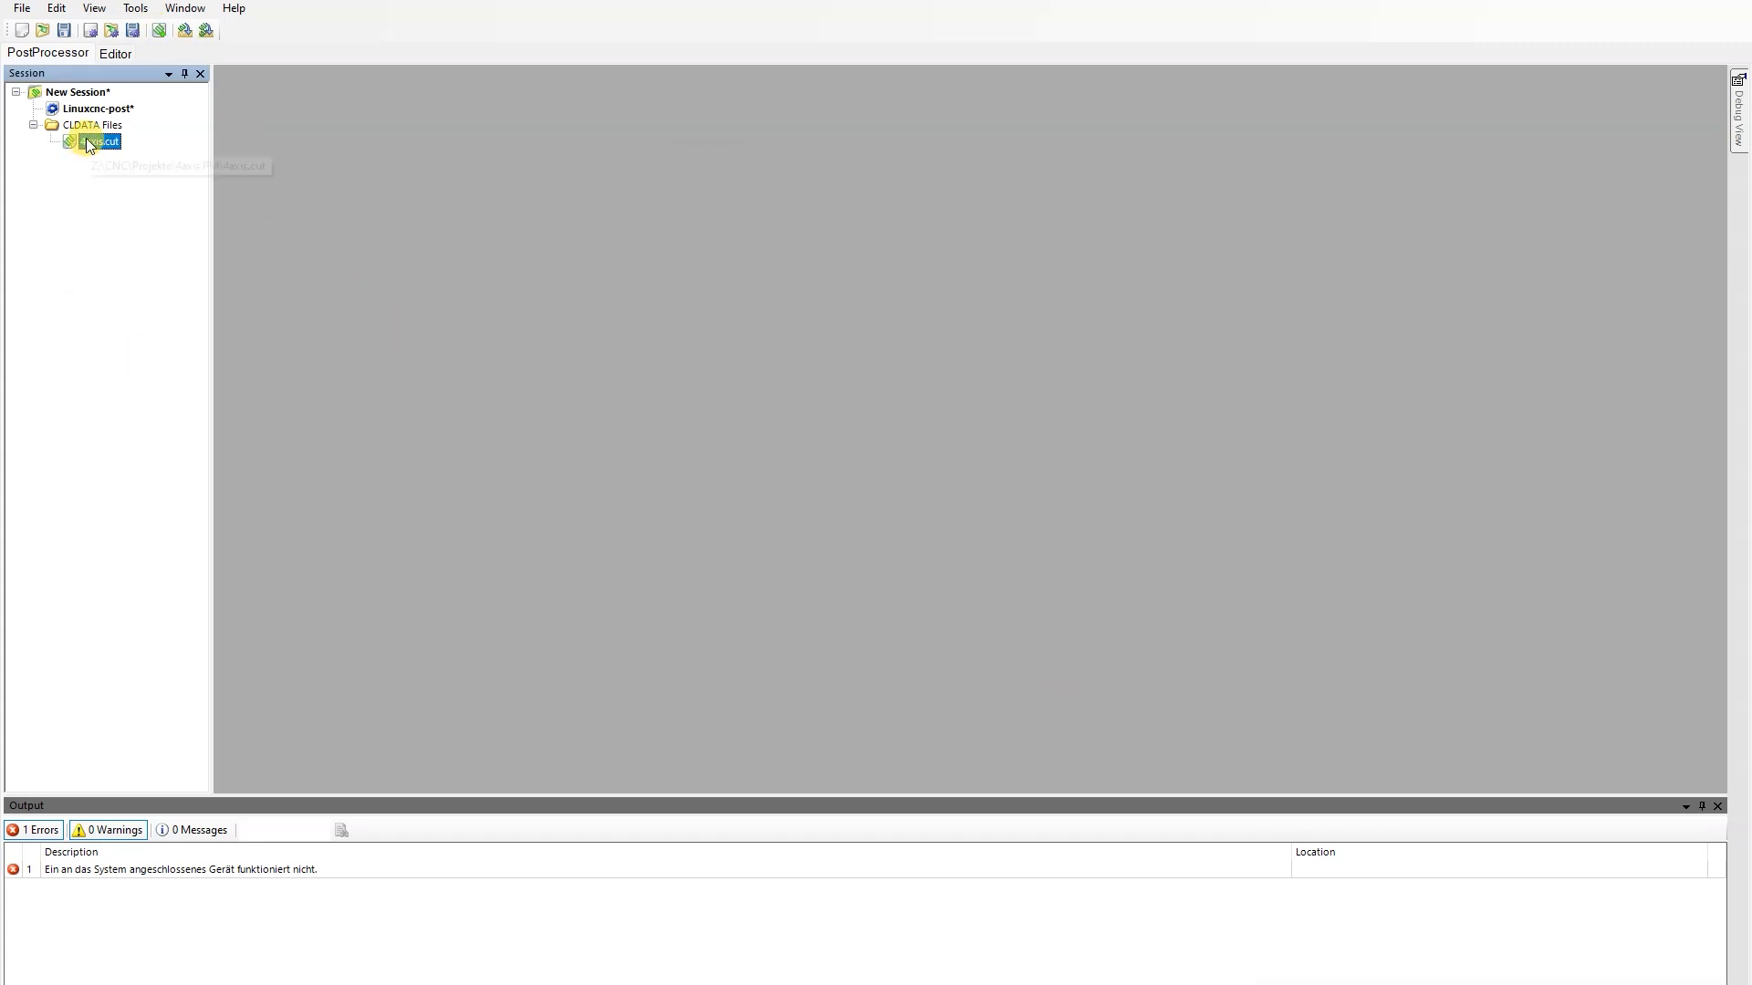
{"action": "right_click", "coordinate": [86, 138]}
{"action": "left_click", "coordinate": [139, 146]}
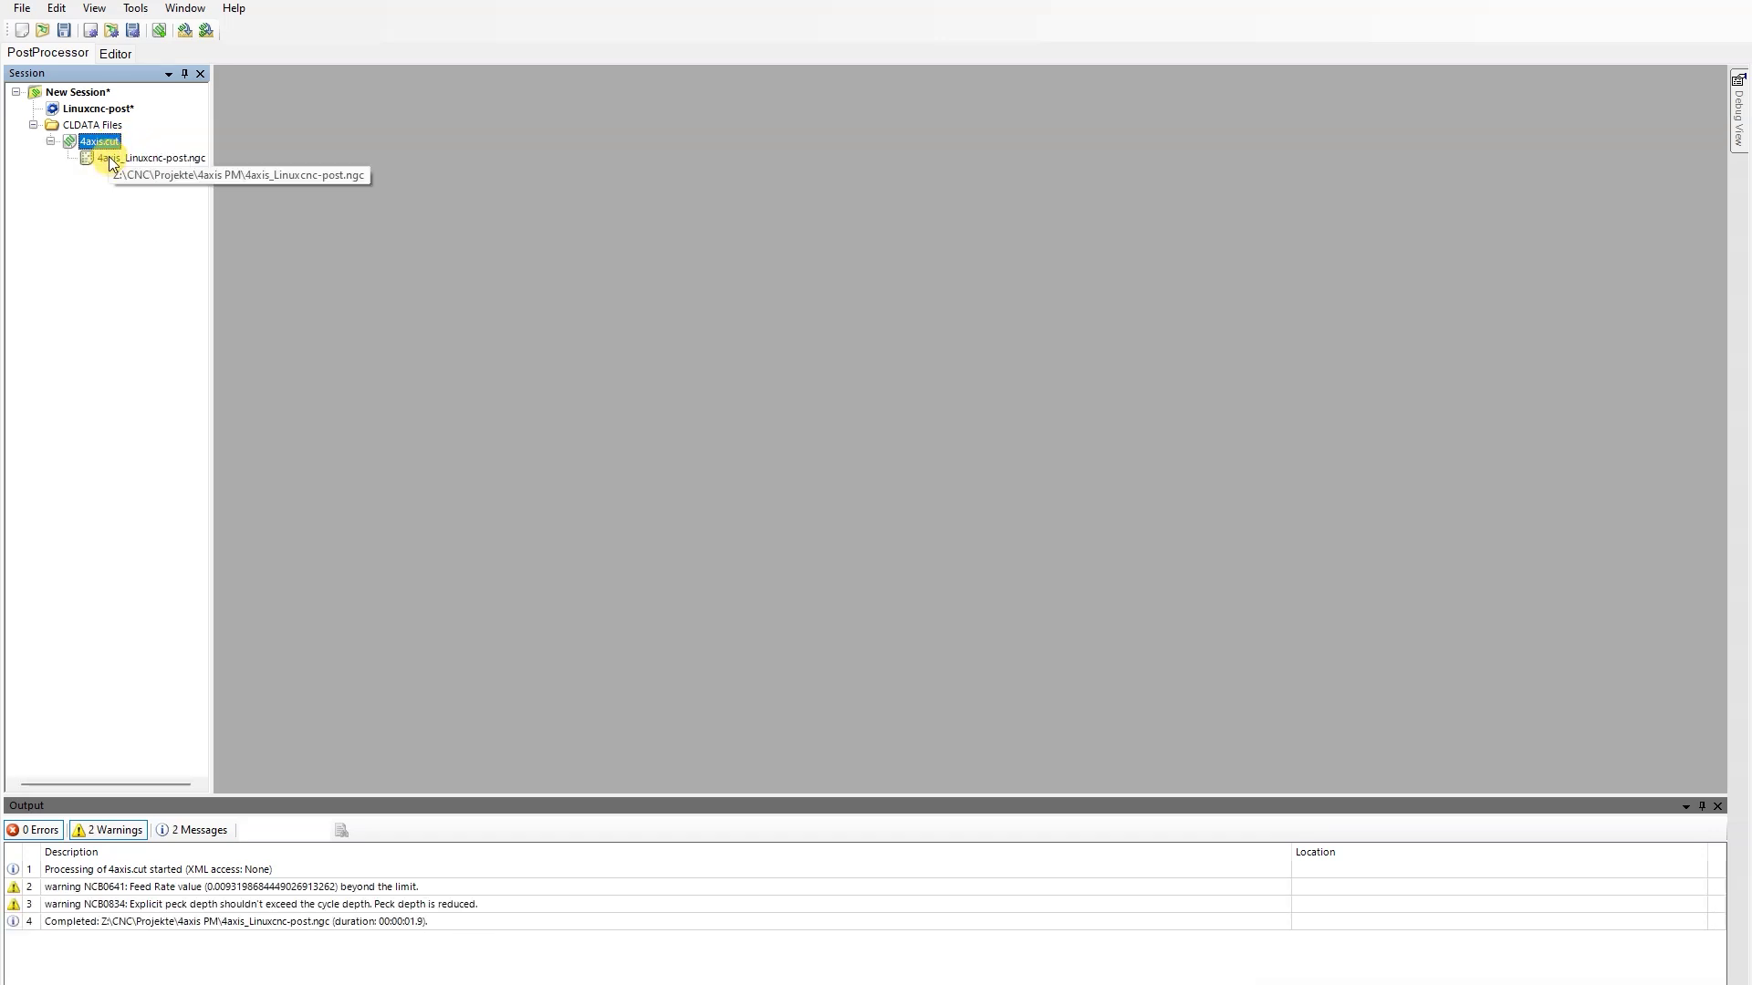
Try again to process the freshly loaded 4axis.cut as debug
{"action": "right_click", "coordinate": [107, 148]}
{"action": "left_click", "coordinate": [129, 172]}
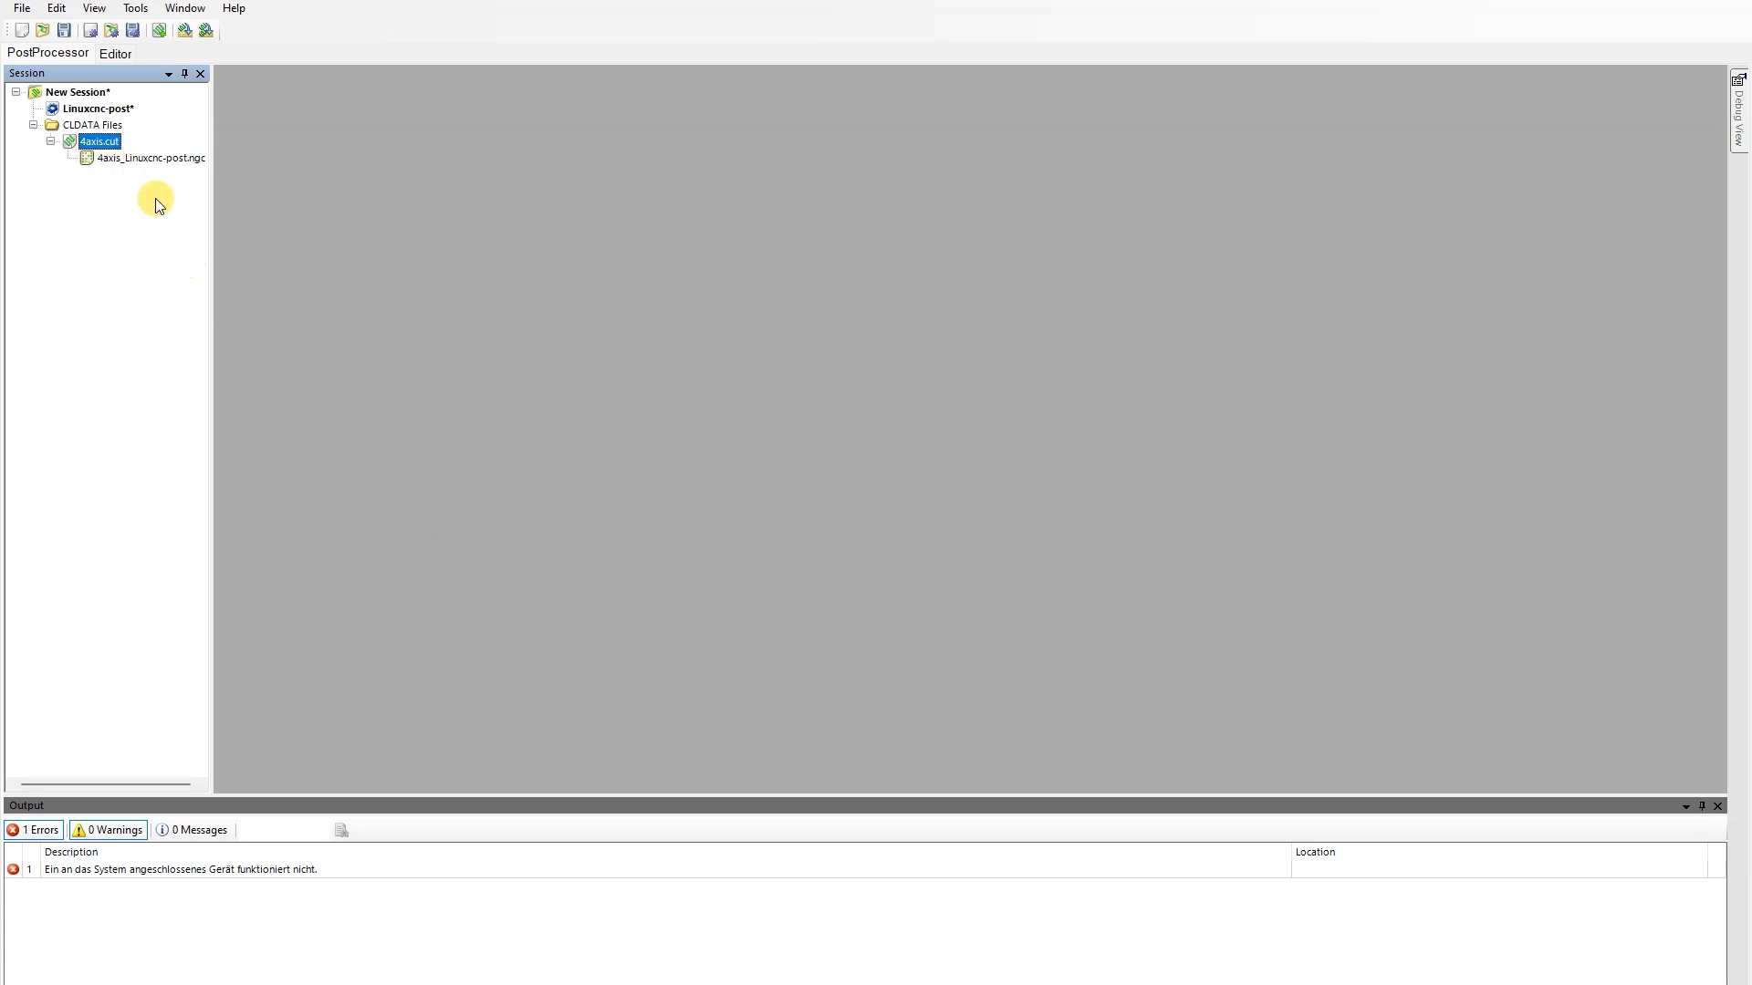
Open 4axis_Linuxcnc-post.ngc and examine the A-axis output in its first rapid and linear moves
{"action": "double_click", "coordinate": [153, 161]}
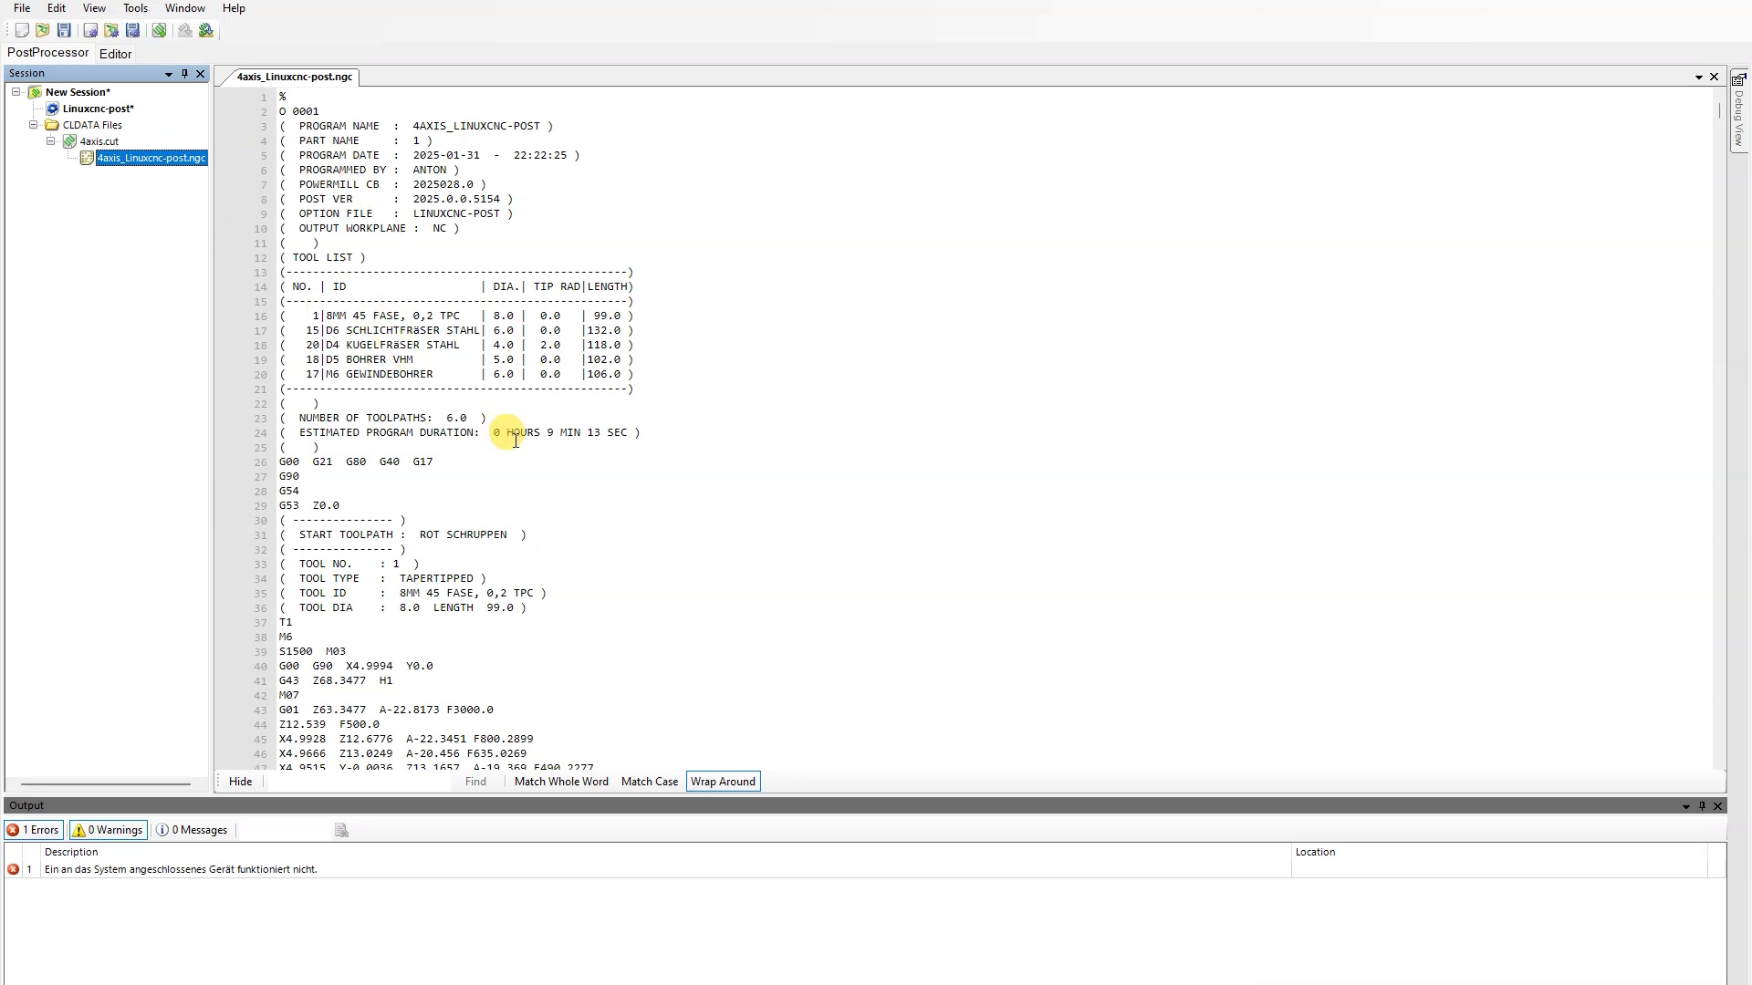
{"action": "scroll", "coordinate": [518, 447], "scroll_direction": "down", "scroll_amount": 2}
{"action": "scroll", "coordinate": [519, 447], "scroll_direction": "down", "scroll_amount": 6}
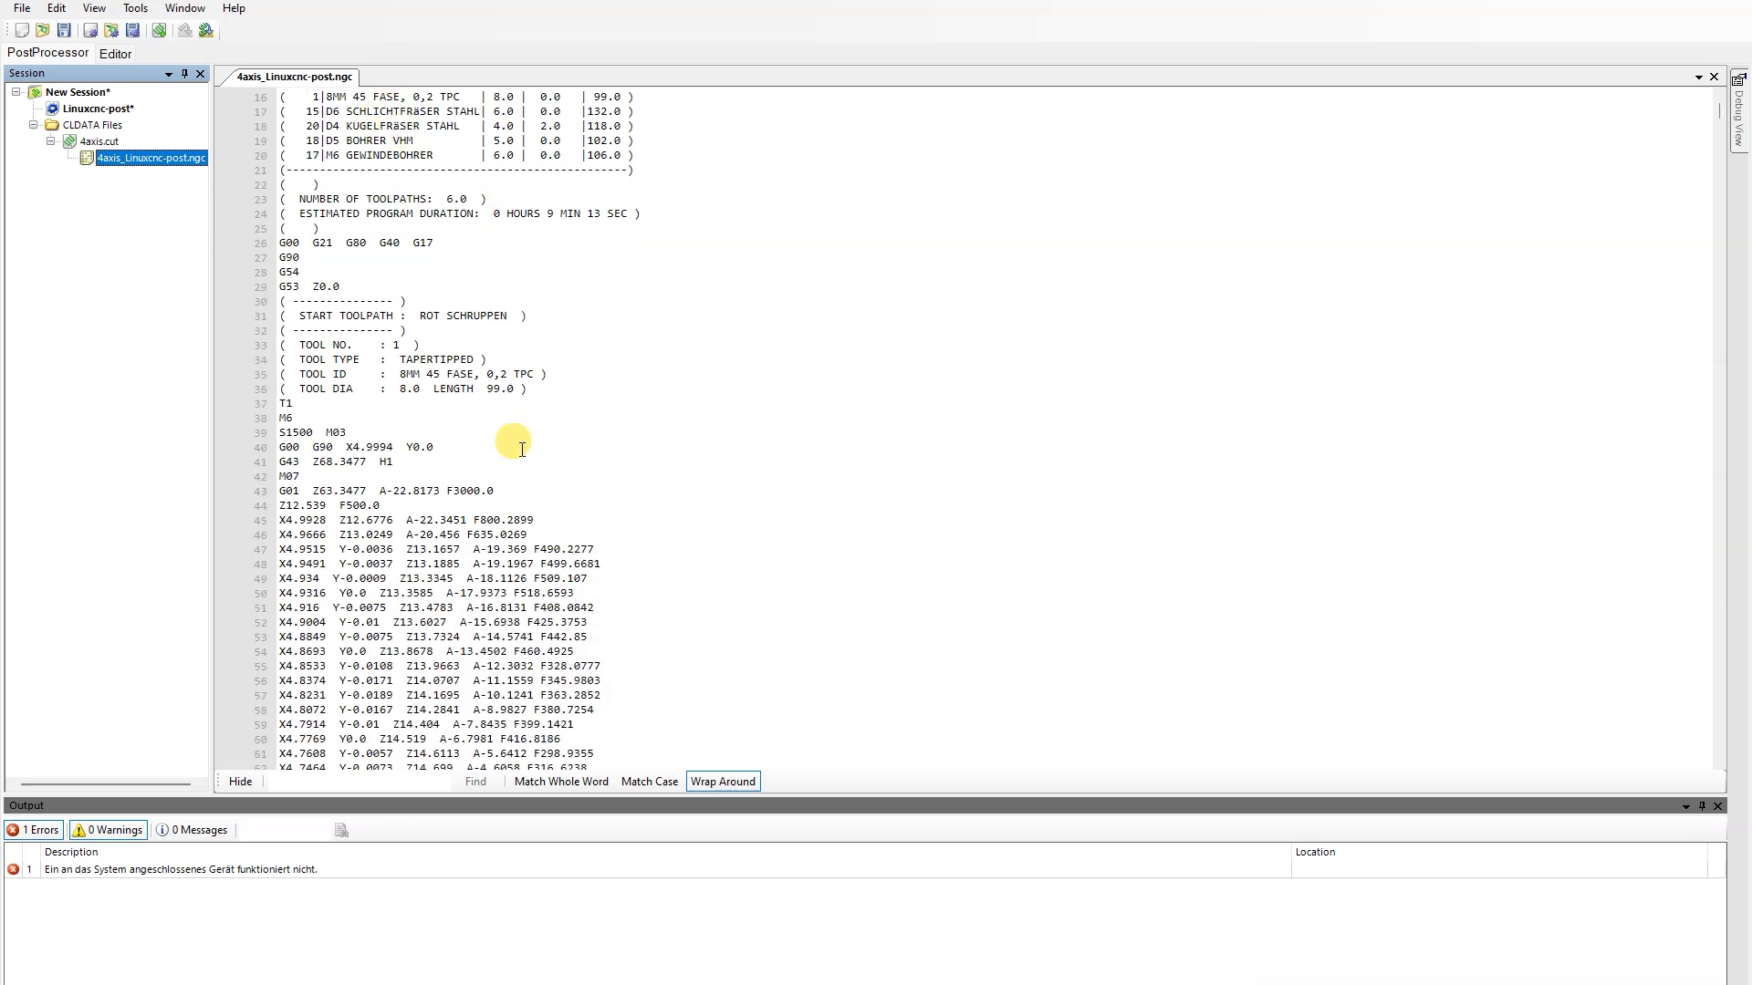
{"action": "scroll", "coordinate": [511, 456], "scroll_direction": "down", "scroll_amount": 8}
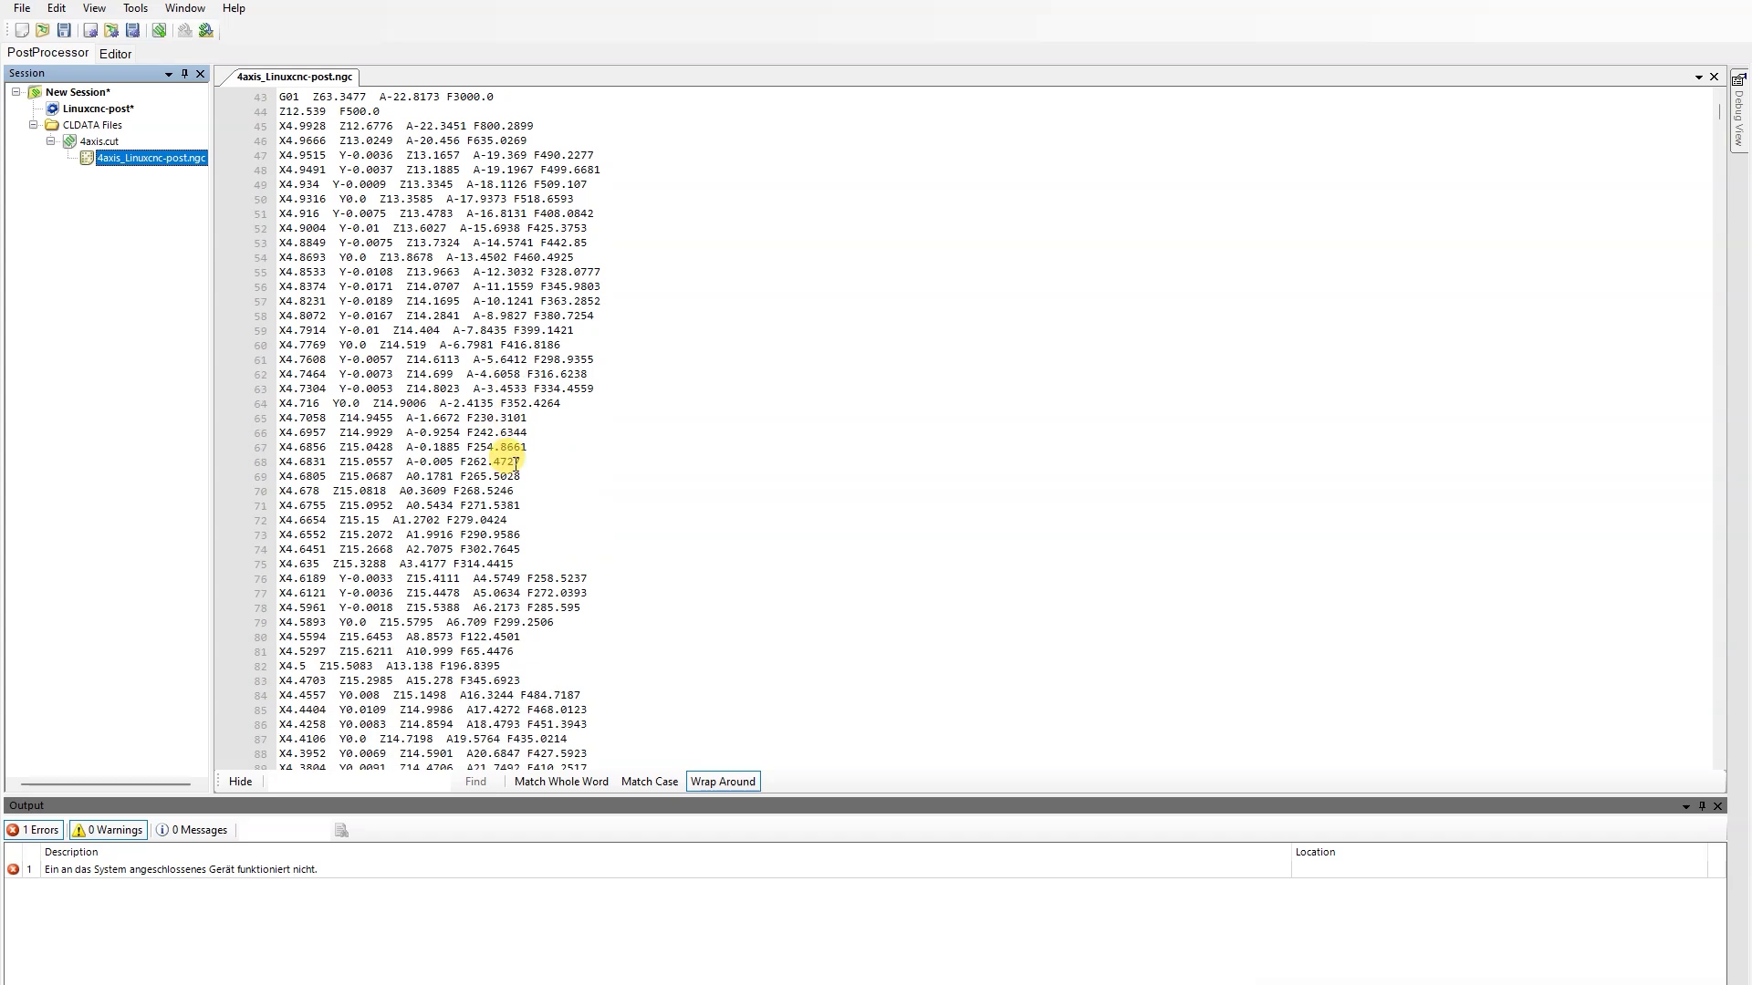
{"action": "scroll", "coordinate": [520, 456], "scroll_direction": "up", "scroll_amount": 8}
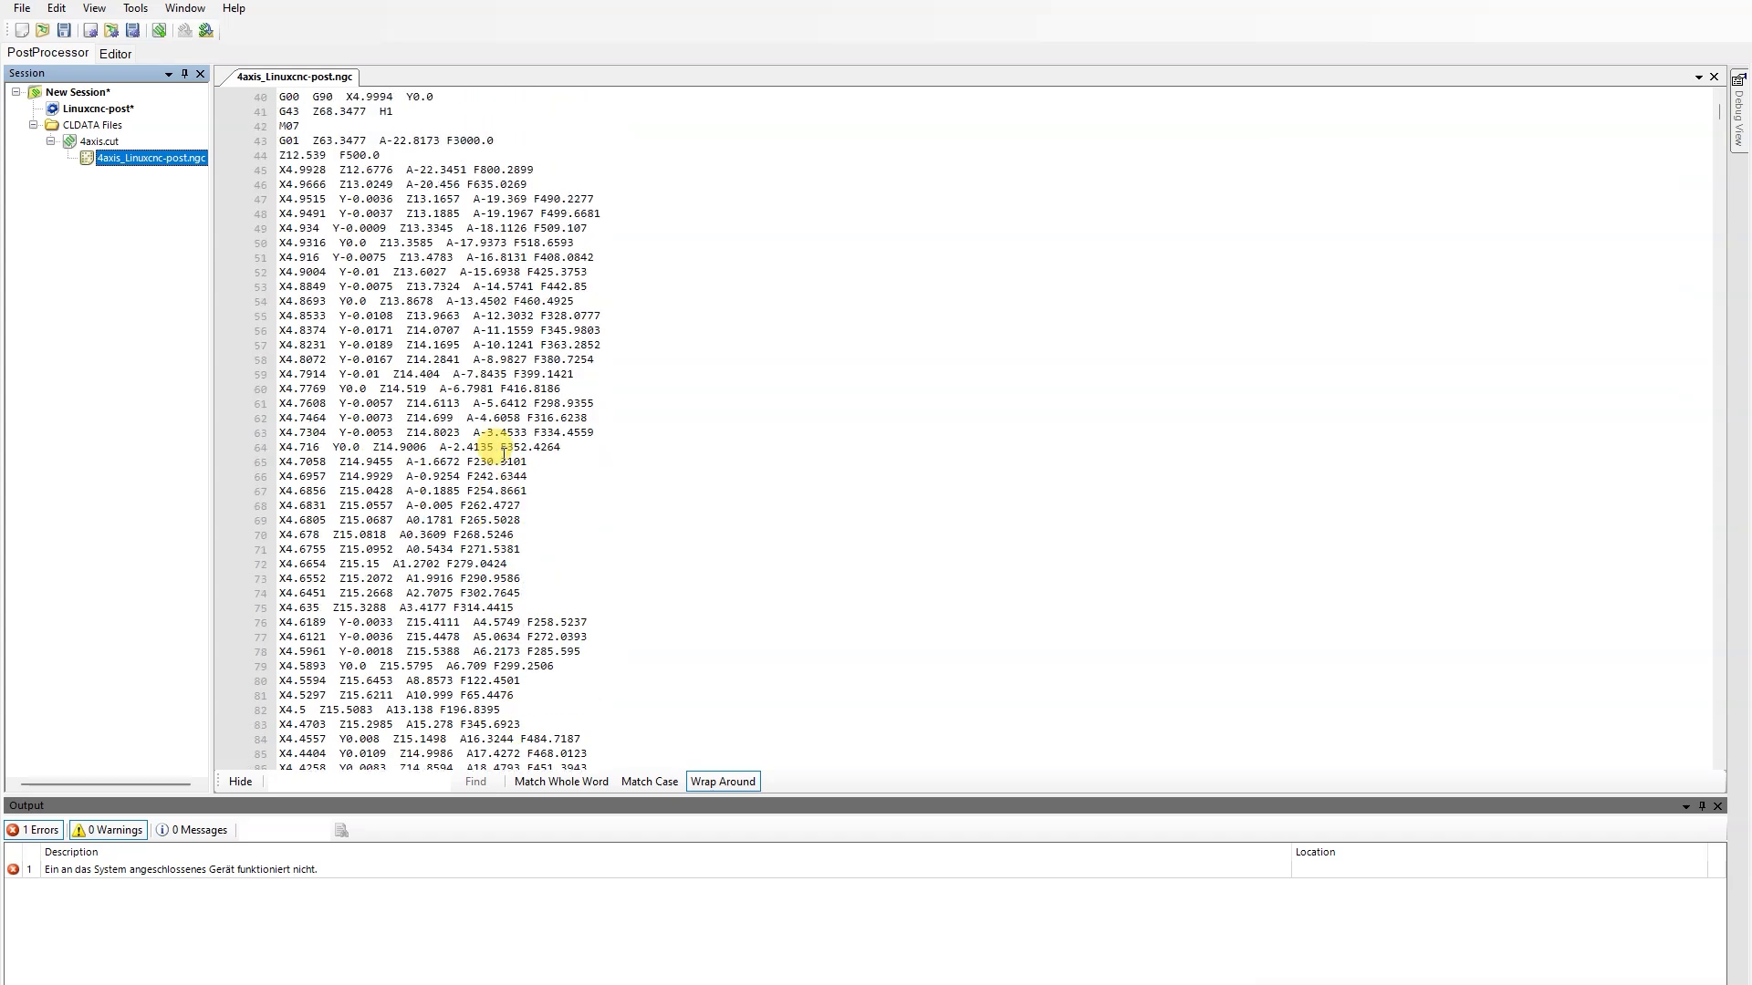
{"action": "scroll", "coordinate": [513, 435], "scroll_direction": "up", "scroll_amount": 8}
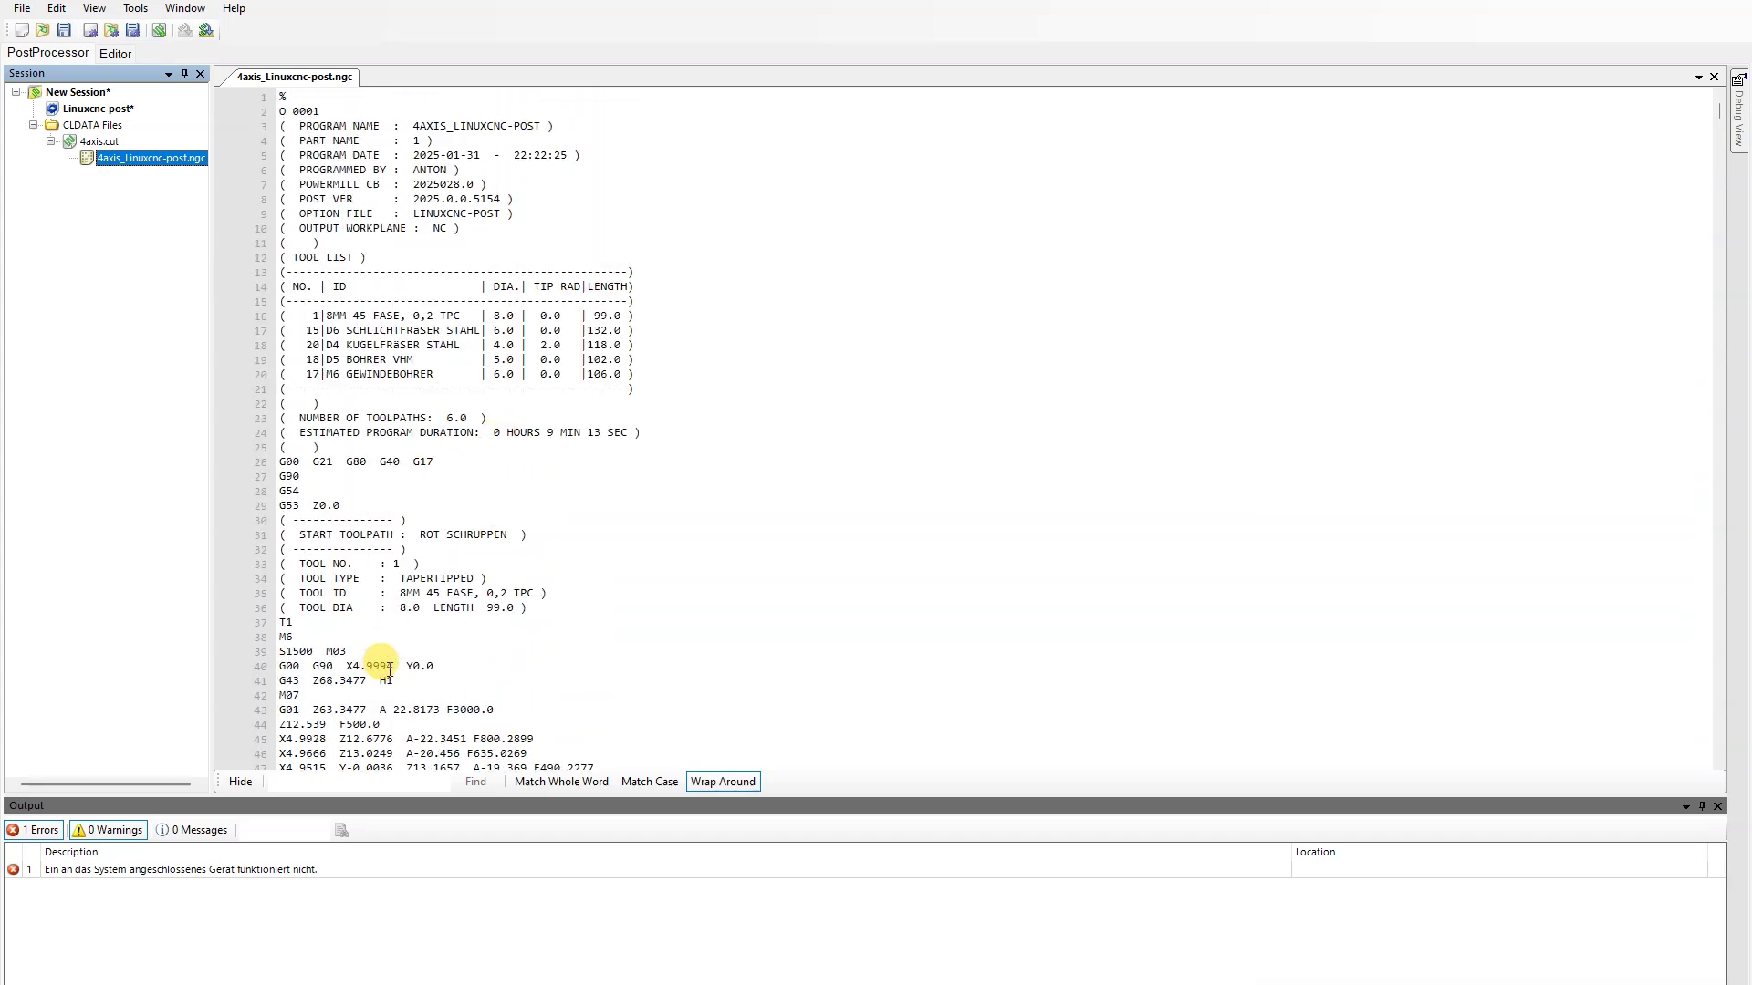
{"action": "scroll", "coordinate": [388, 657], "scroll_direction": "down", "scroll_amount": 3}
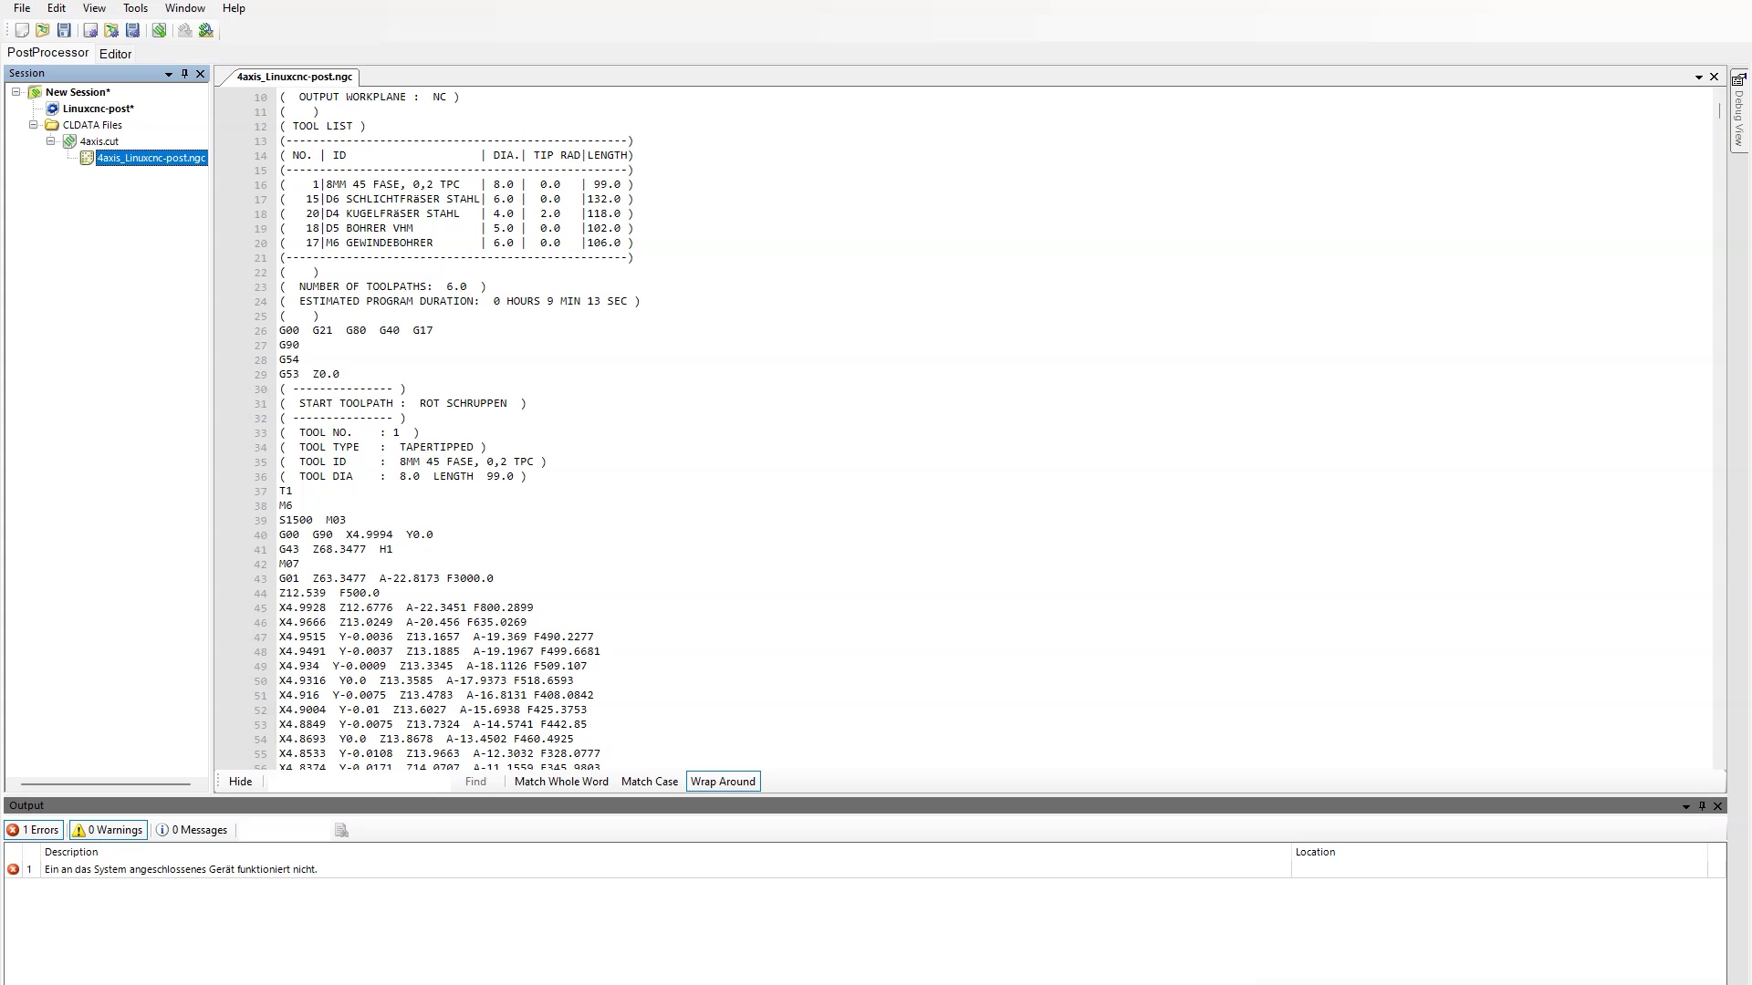
Unload 4axis.cut from the session and load it again from its project folder
{"action": "left_click", "coordinate": [95, 144]}
{"action": "right_click", "coordinate": [95, 151]}
{"action": "left_click", "coordinate": [133, 219]}
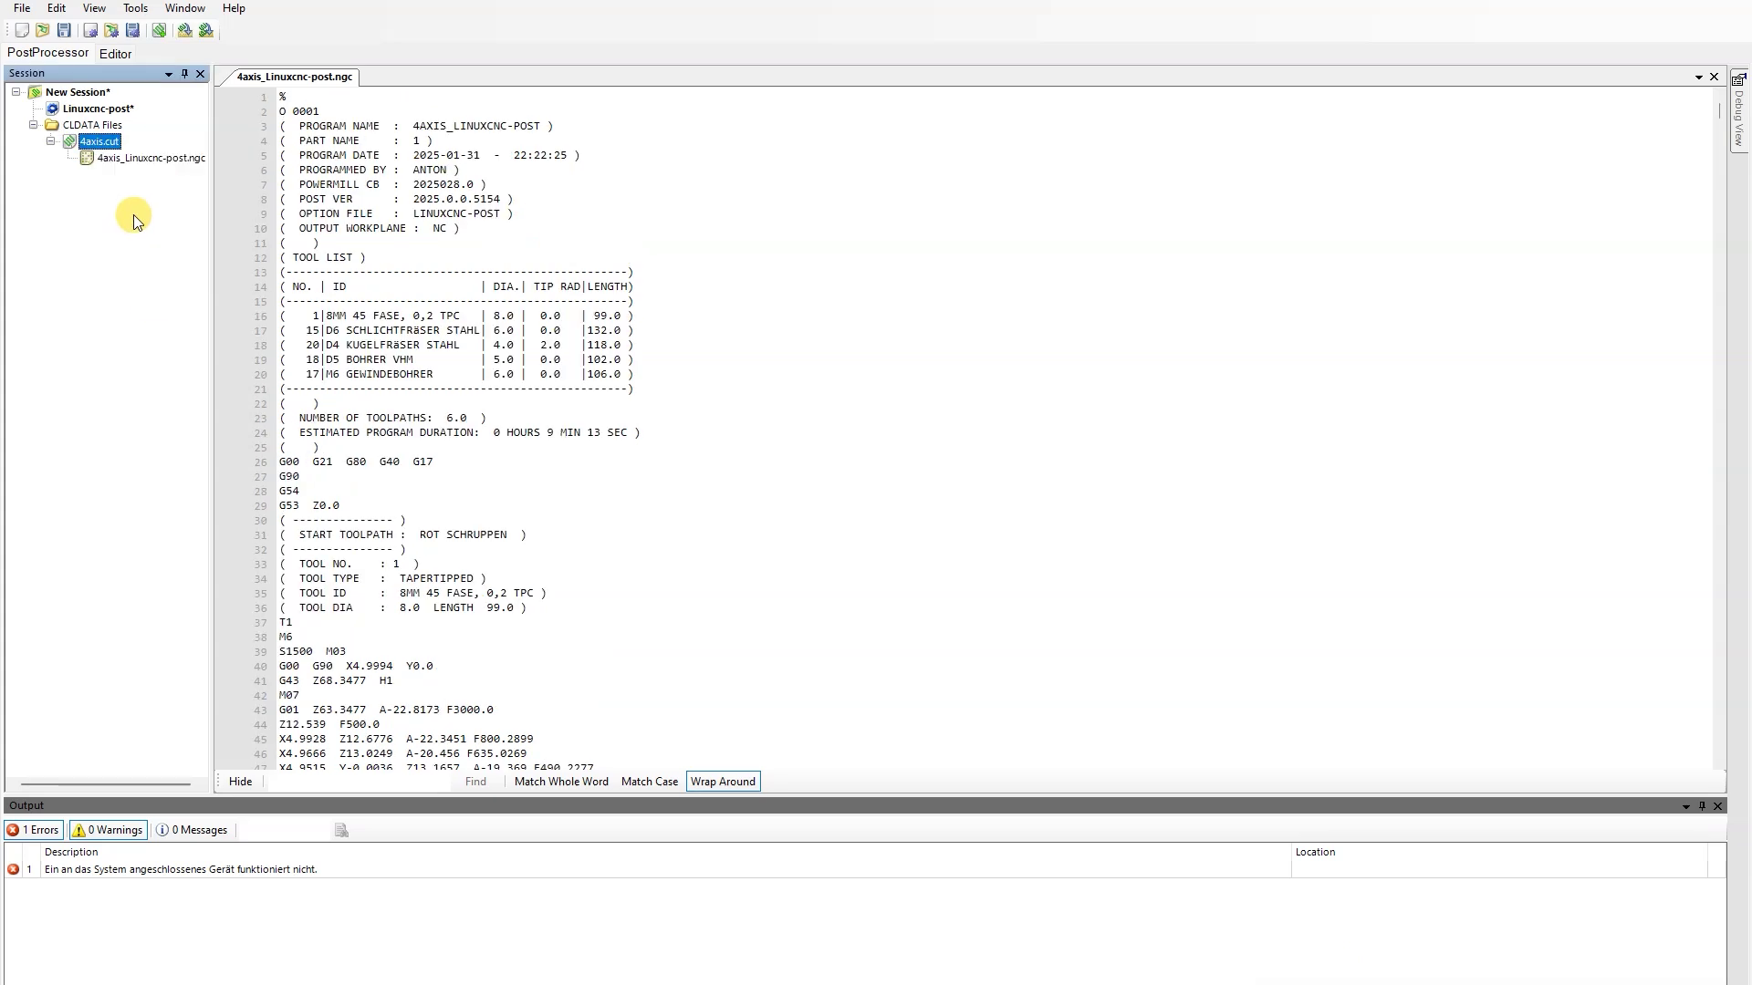
{"action": "left_click", "coordinate": [159, 33]}
{"action": "left_click", "coordinate": [681, 365]}
{"action": "double_click", "coordinate": [681, 364]}
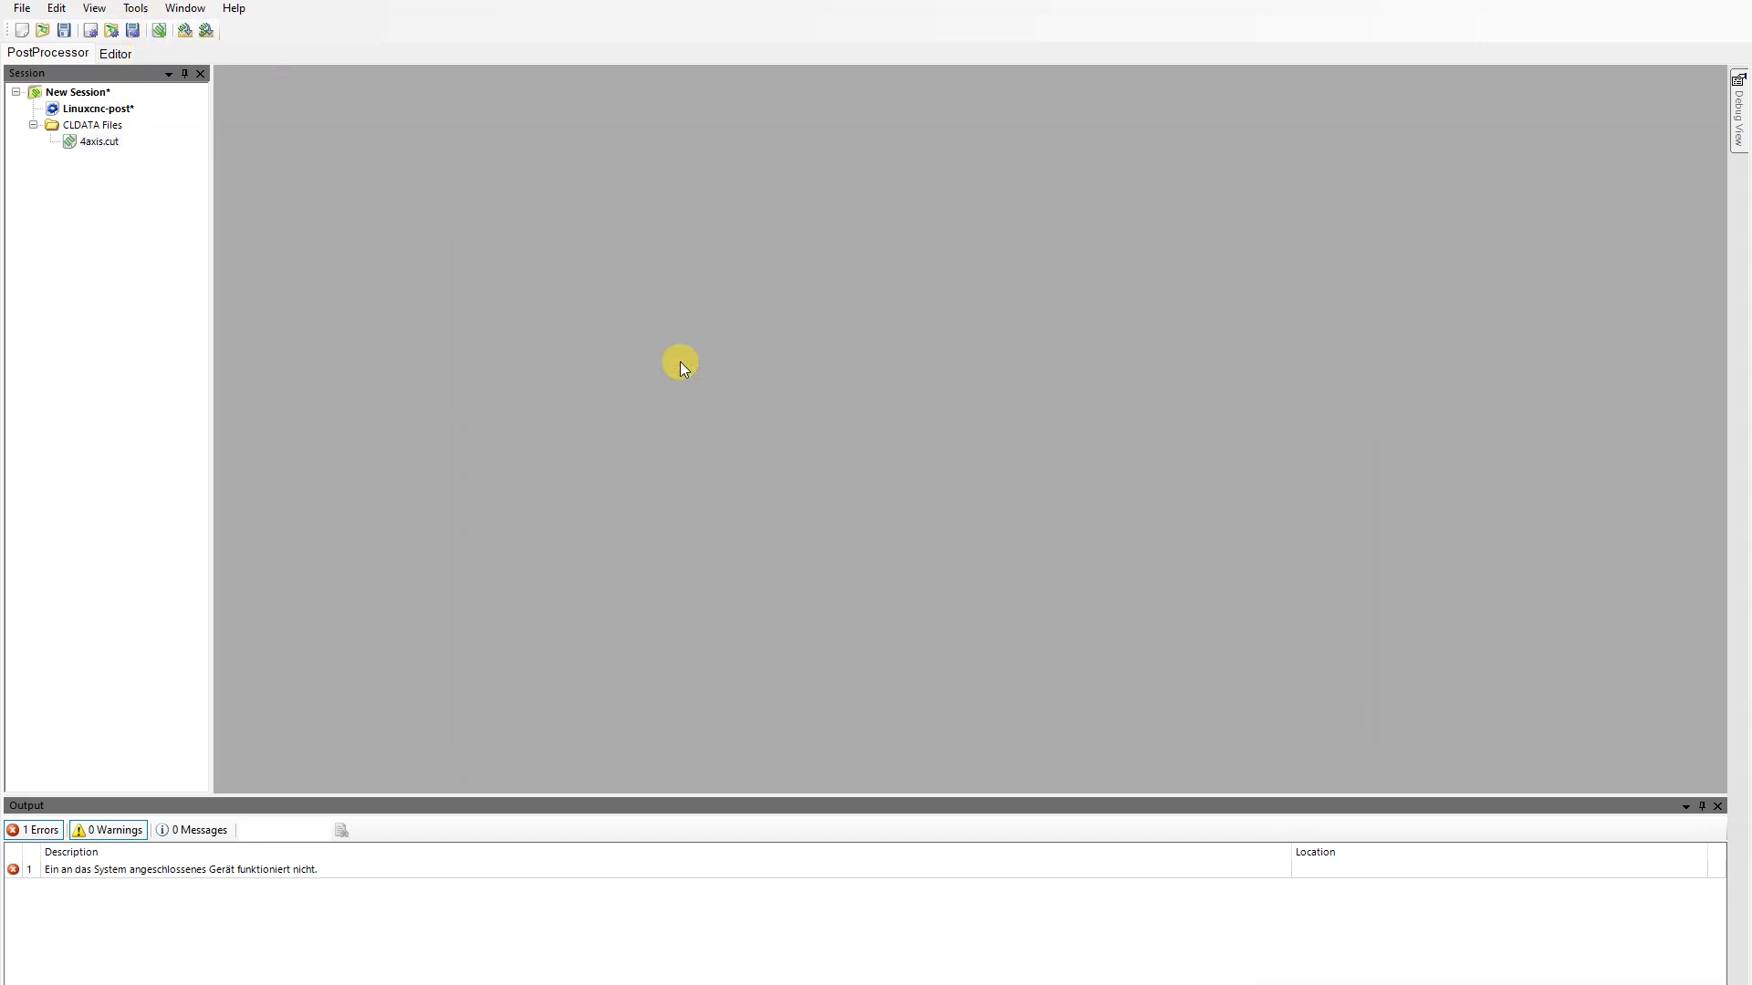
Process the reloaded 4axis.cut as debug and open the resulting 4axis_Linuxcnc-post.ngc.dppdbg
{"action": "right_click", "coordinate": [113, 140]}
{"action": "left_click", "coordinate": [162, 173]}
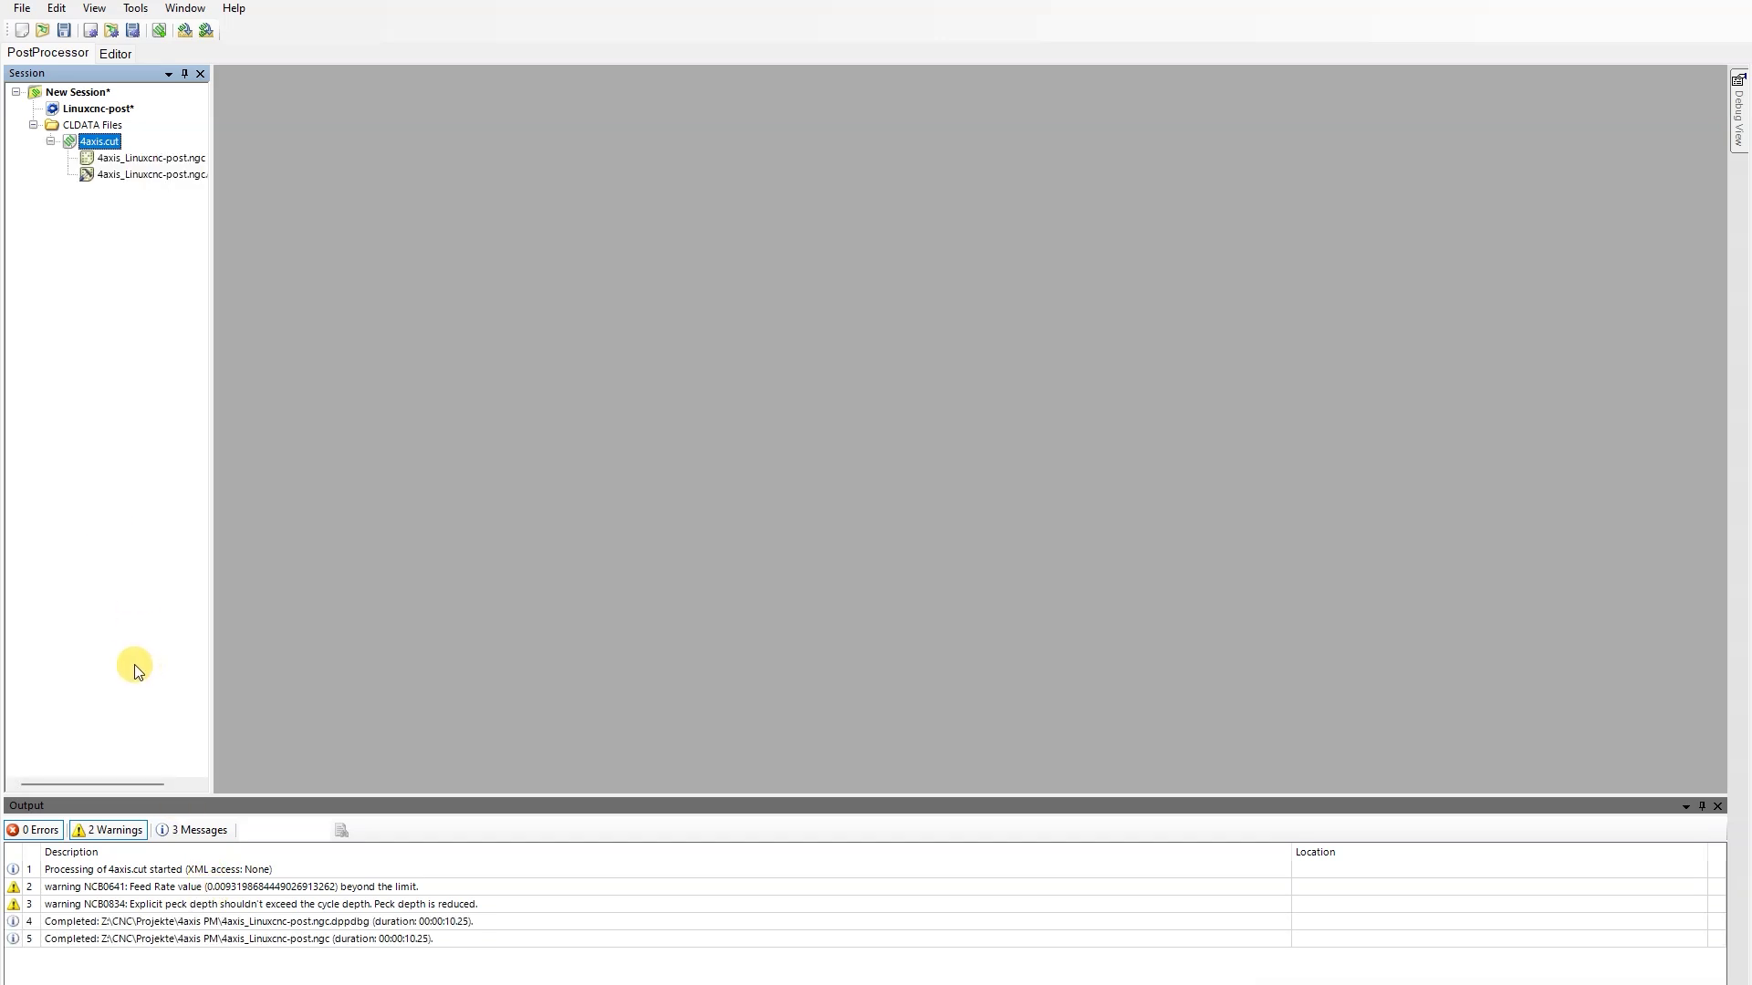
{"action": "double_click", "coordinate": [137, 175]}
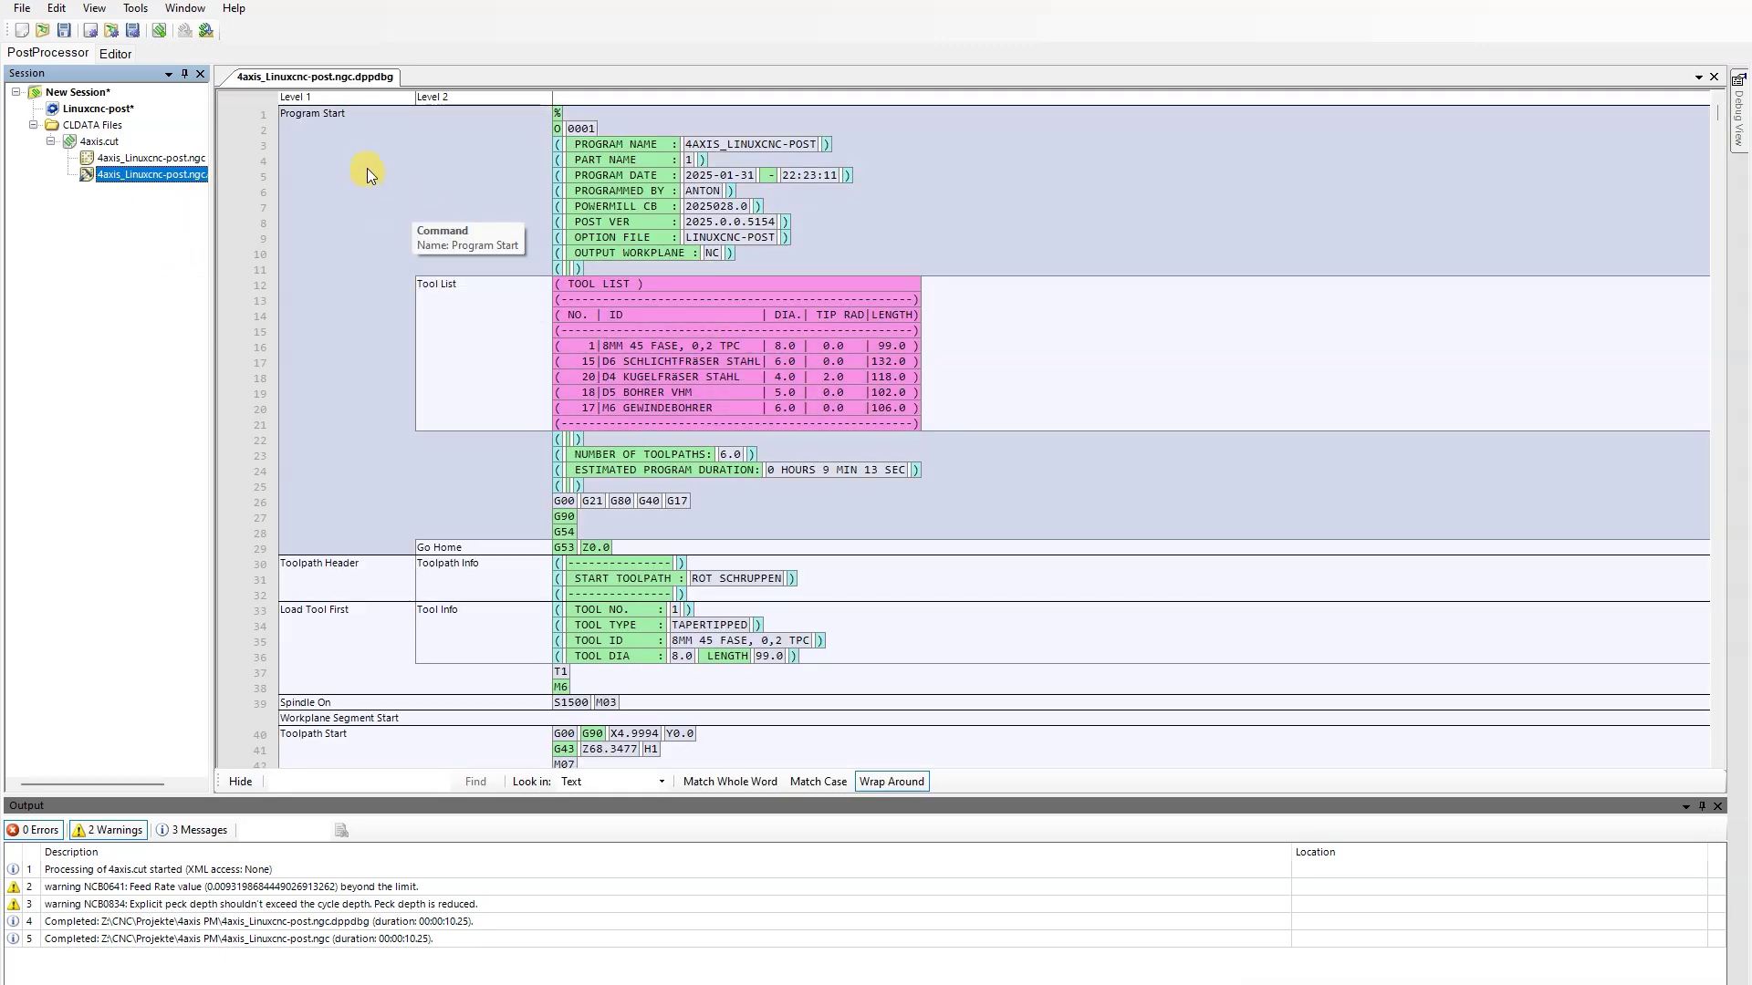
Trace the first toolpath's G00 block from the debug output to its Toolpath Start command, and open the Program Start command
{"action": "scroll", "coordinate": [557, 325], "scroll_direction": "down", "scroll_amount": 6}
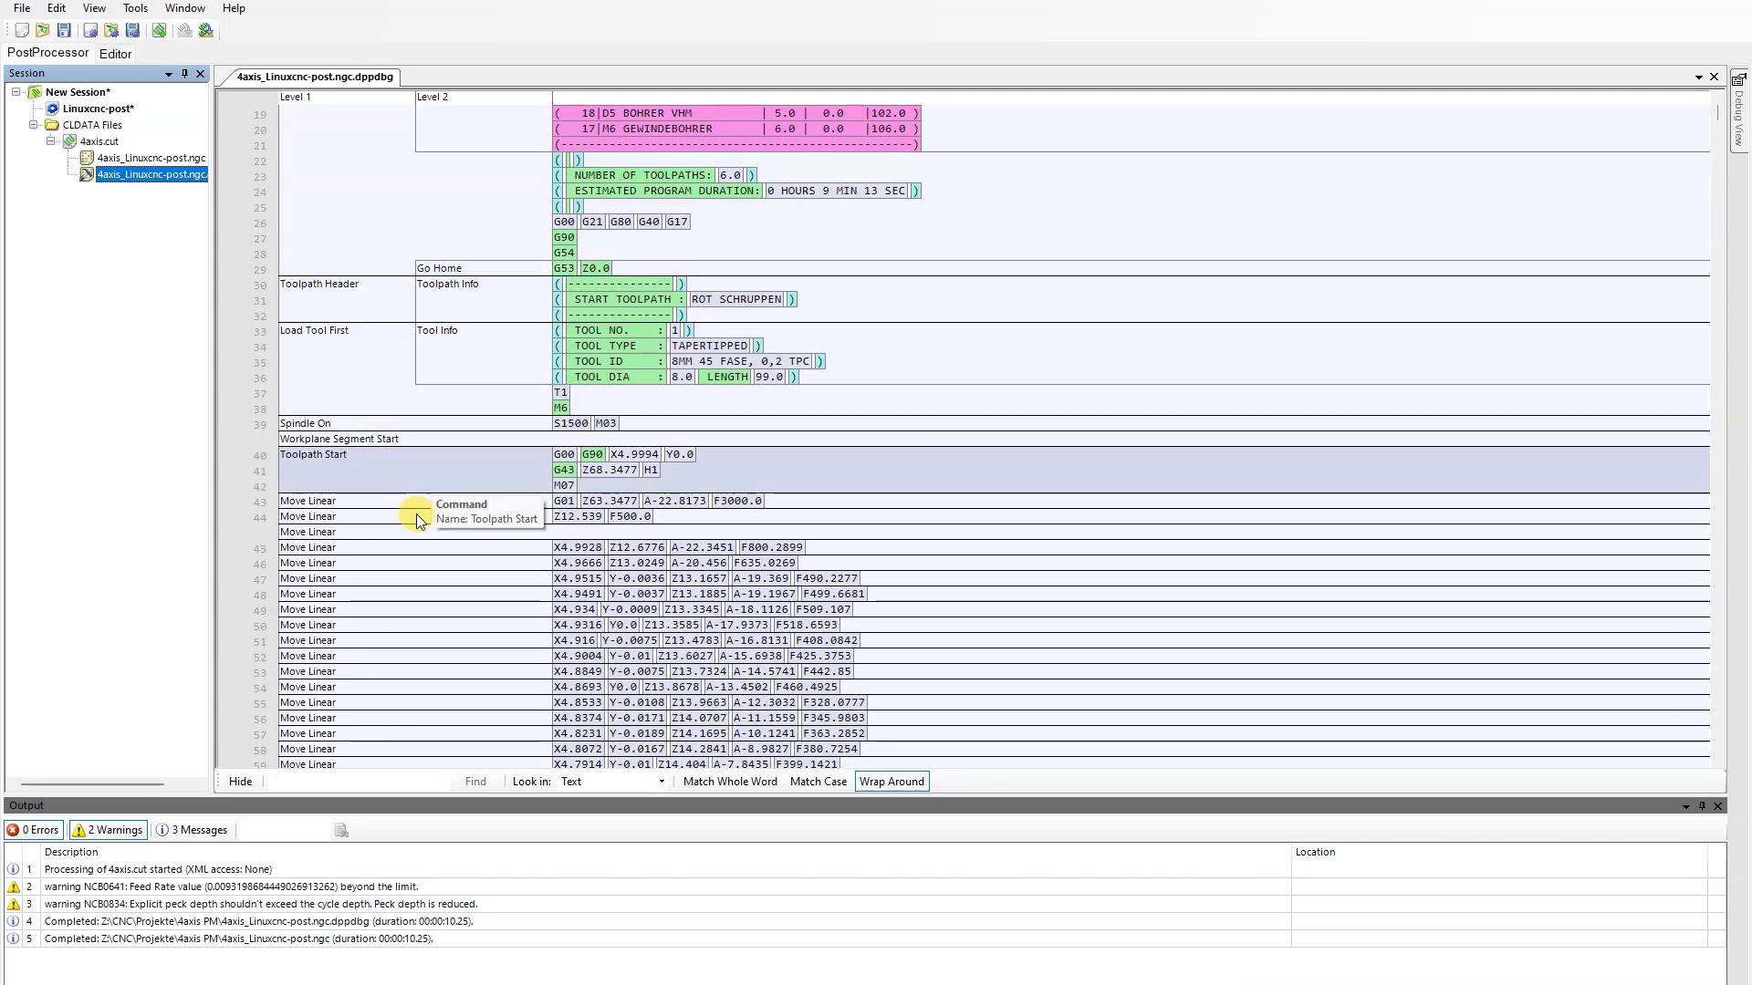
{"action": "double_click", "coordinate": [565, 455]}
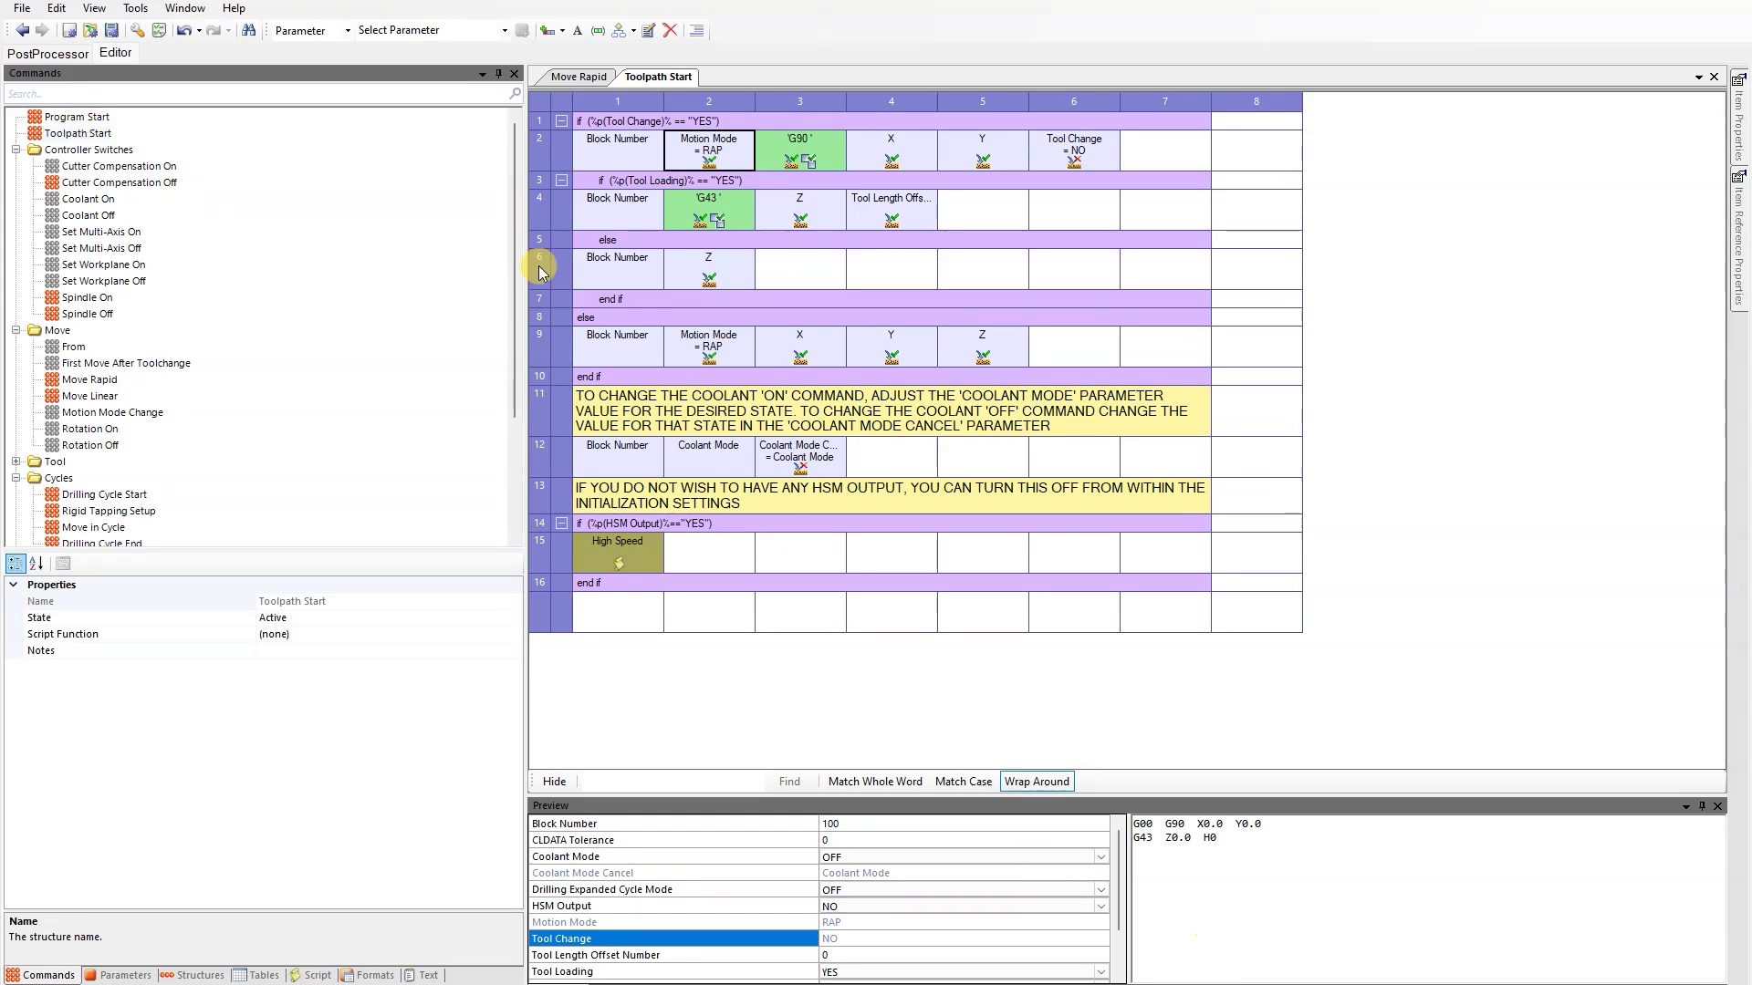
{"action": "left_click", "coordinate": [101, 117]}
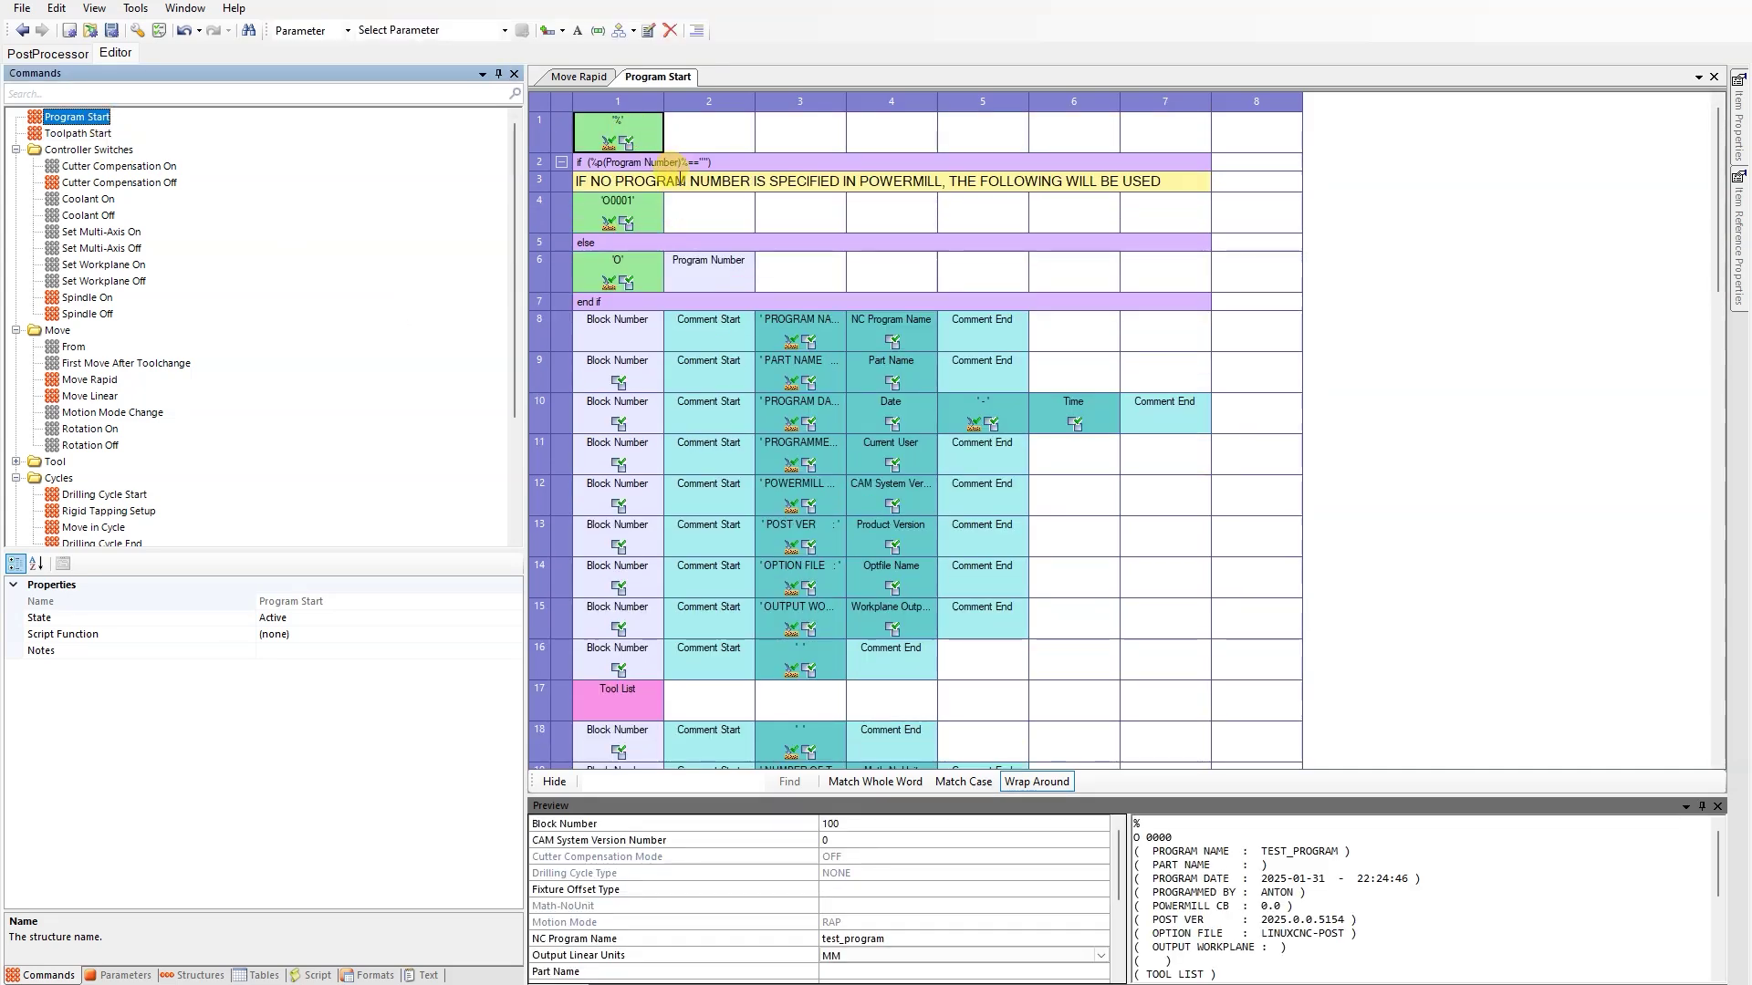
{"action": "left_click_drag", "start_coordinate": [807, 278], "coordinate": [581, 139]}
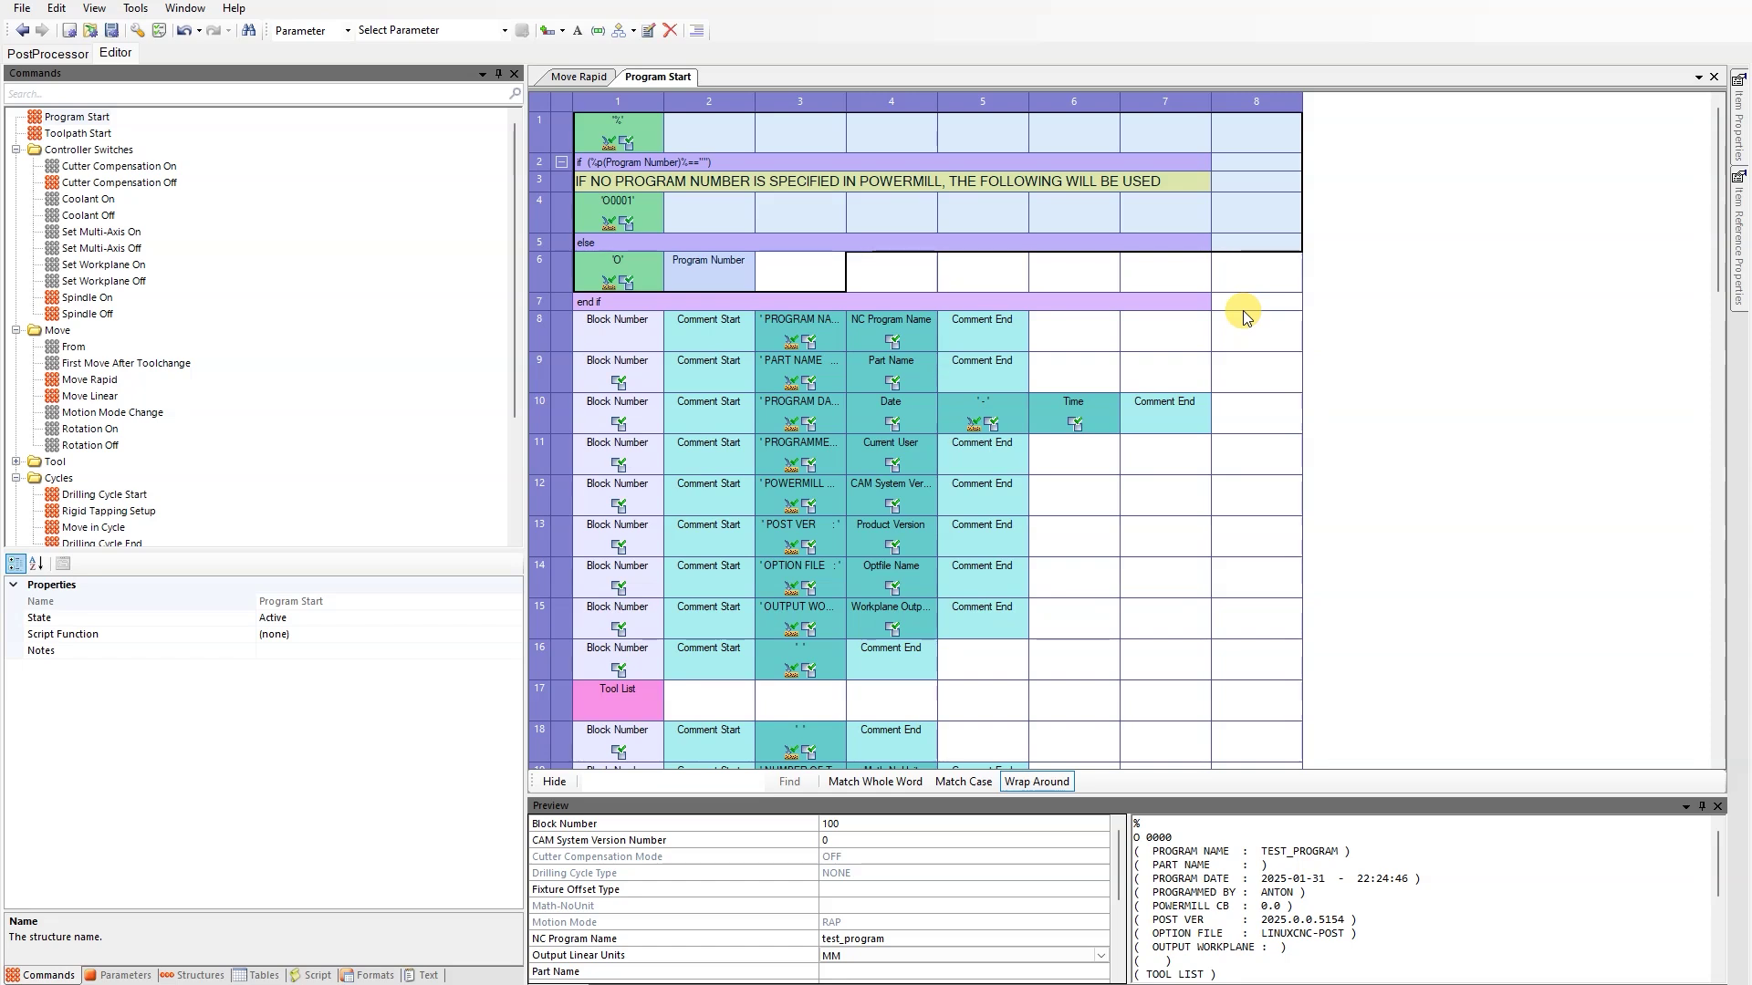
{"action": "key", "text": "Delete"}
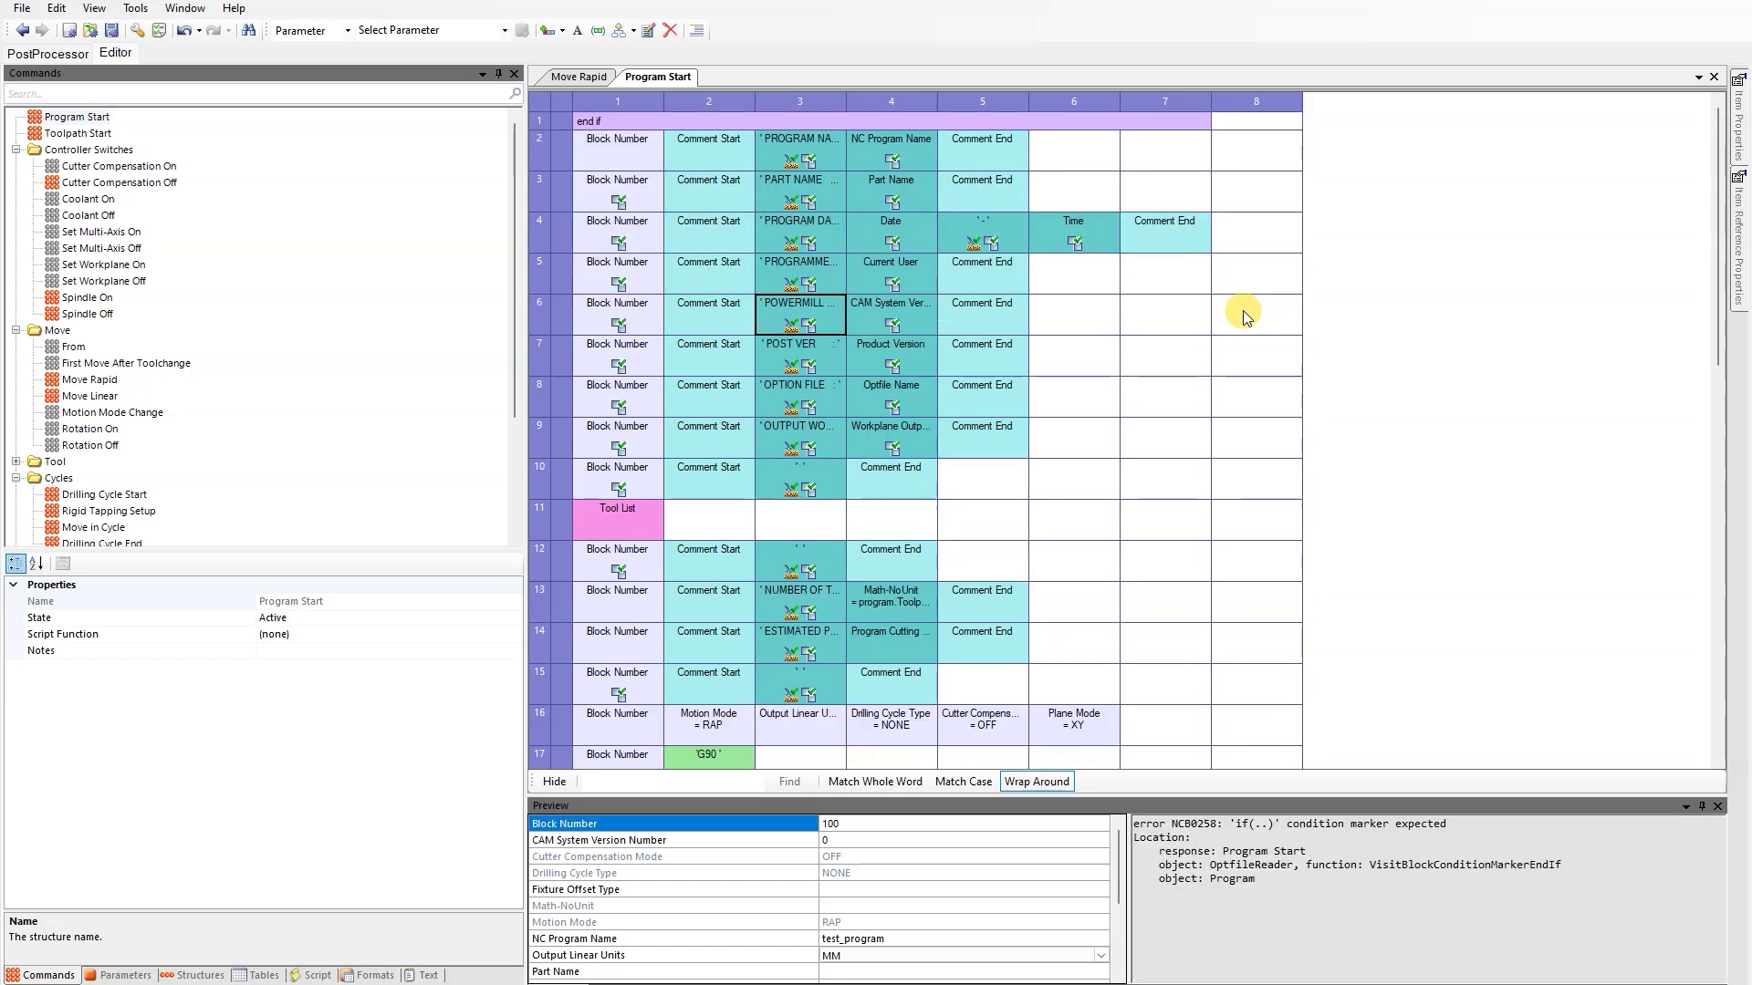
{"action": "left_click", "coordinate": [945, 117]}
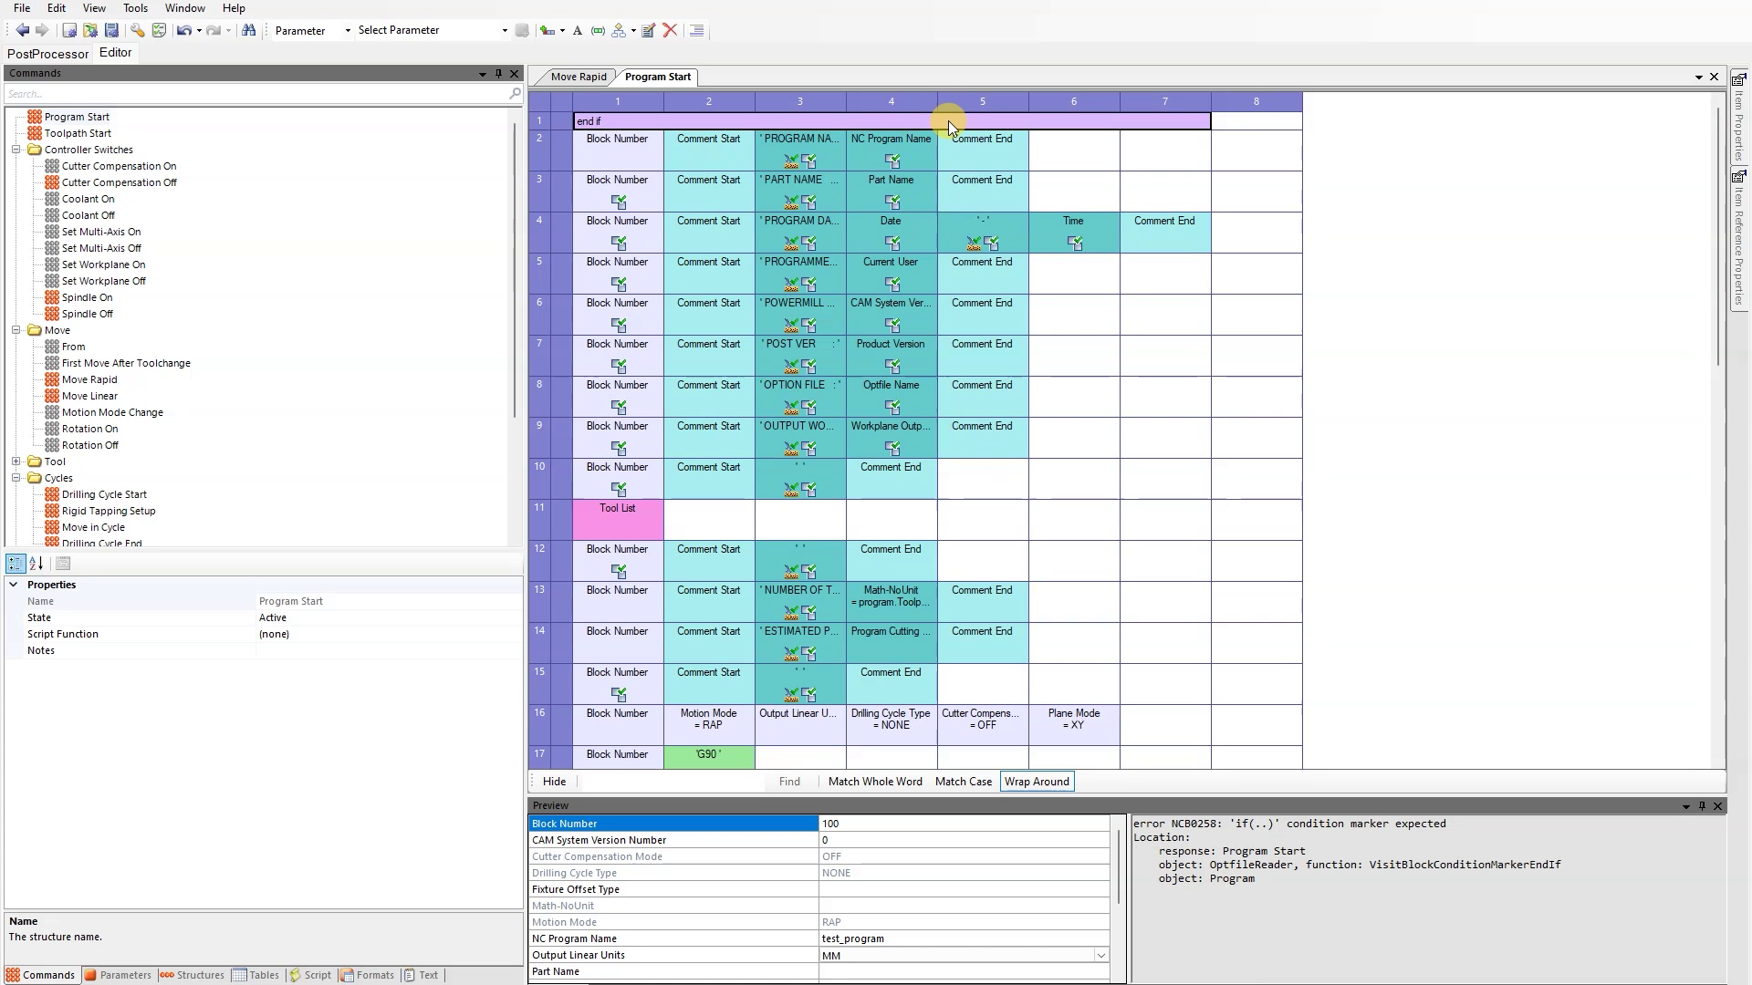
{"action": "key", "text": "Delete"}
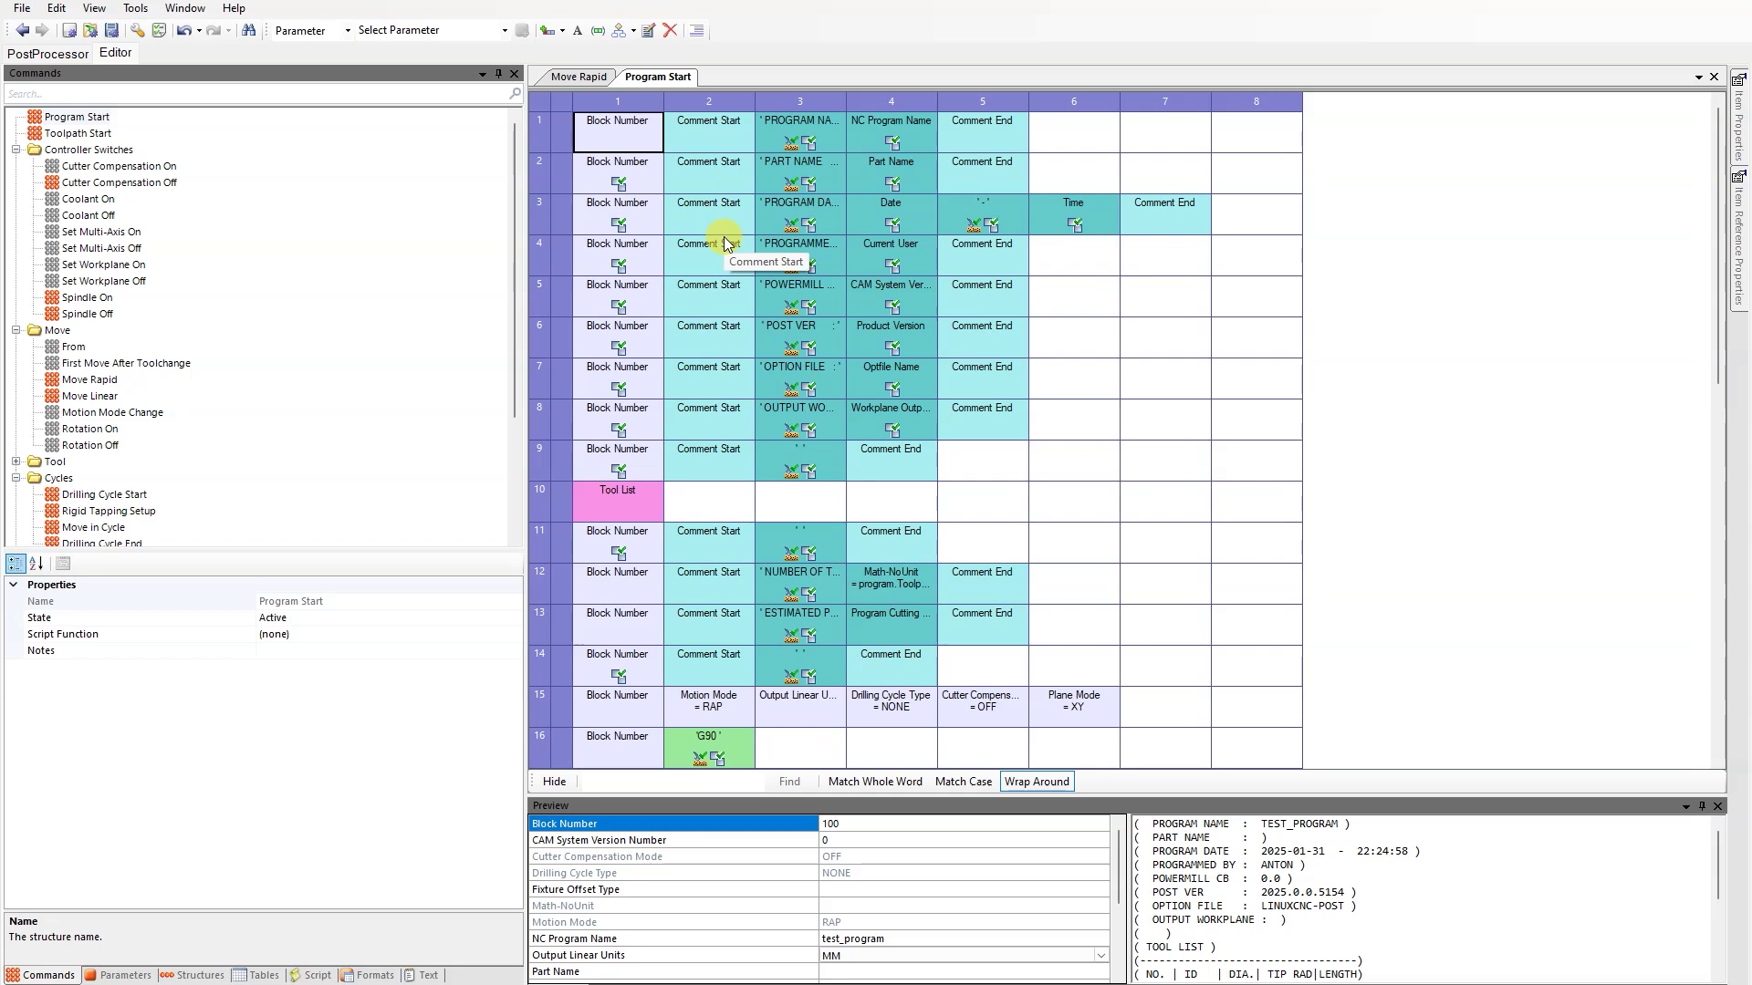
{"action": "key", "text": "ctrl+z"}
{"action": "key", "text": "ctrl+z"}
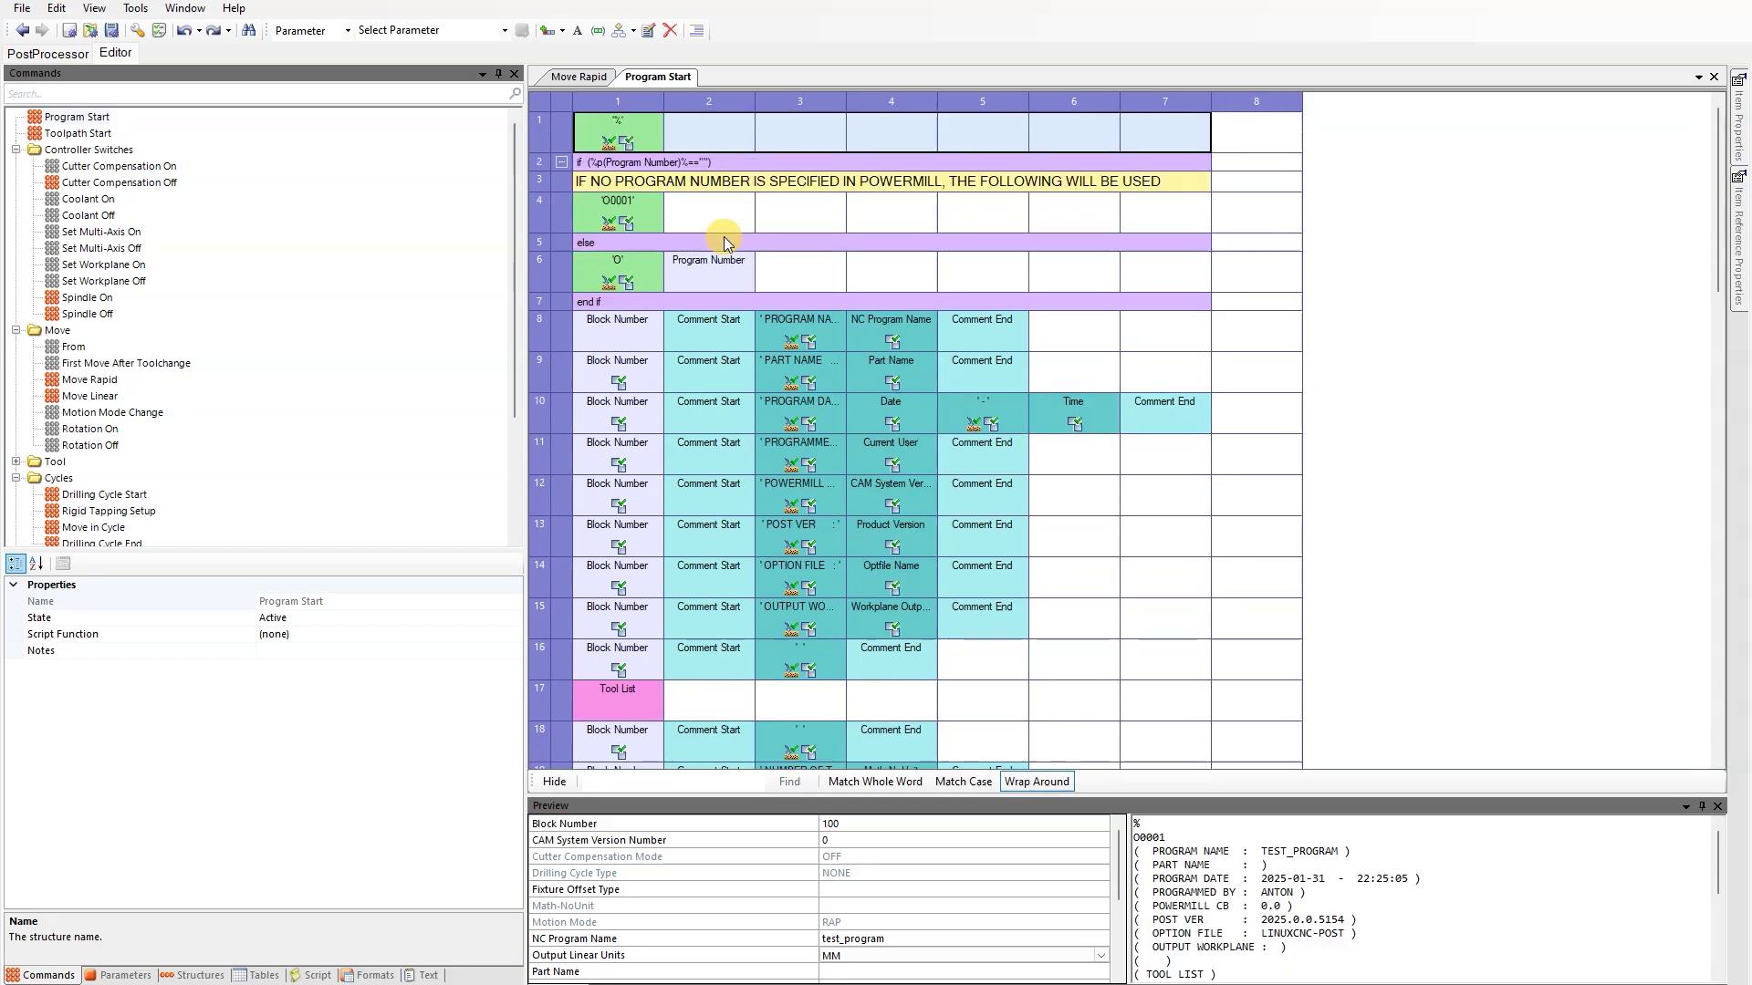
Delete the whole Program Number if/else condition from Program Start, including its O0001 comment, keeping the '%' row
{"action": "left_click", "coordinate": [772, 210]}
{"action": "left_click_drag", "start_coordinate": [639, 176], "coordinate": [757, 301]}
{"action": "mouse_move", "coordinate": [1743, 306]}
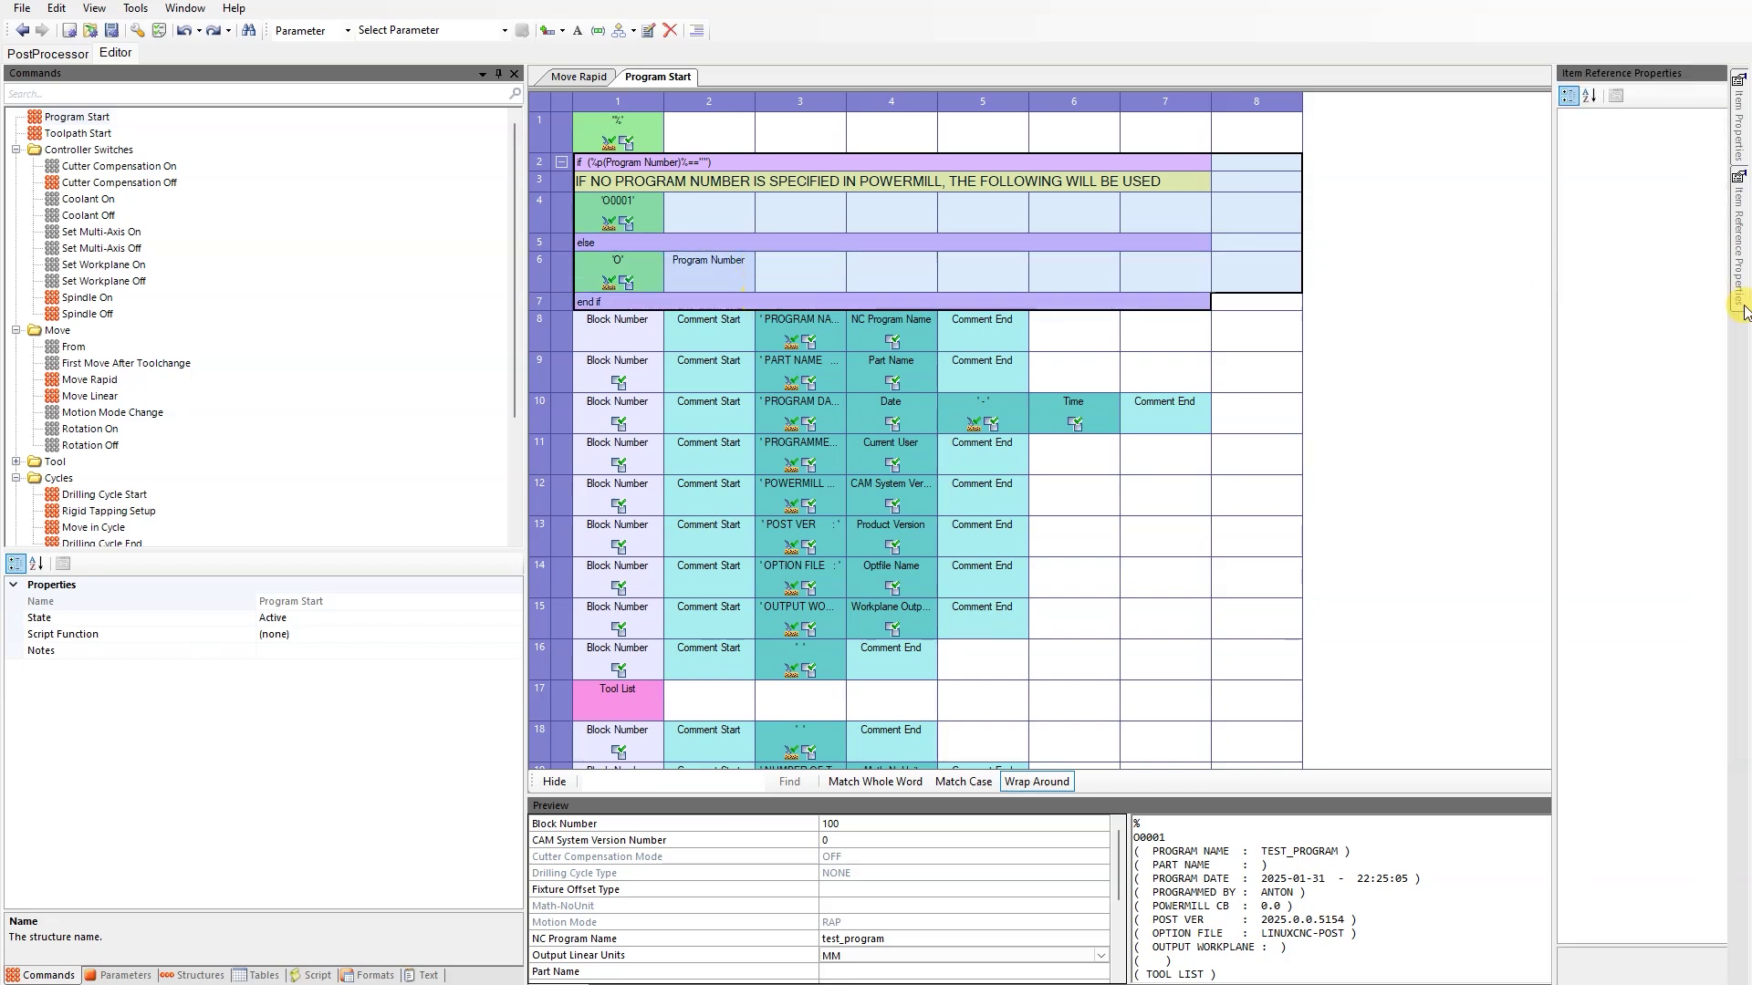
{"action": "key", "text": "Delete"}
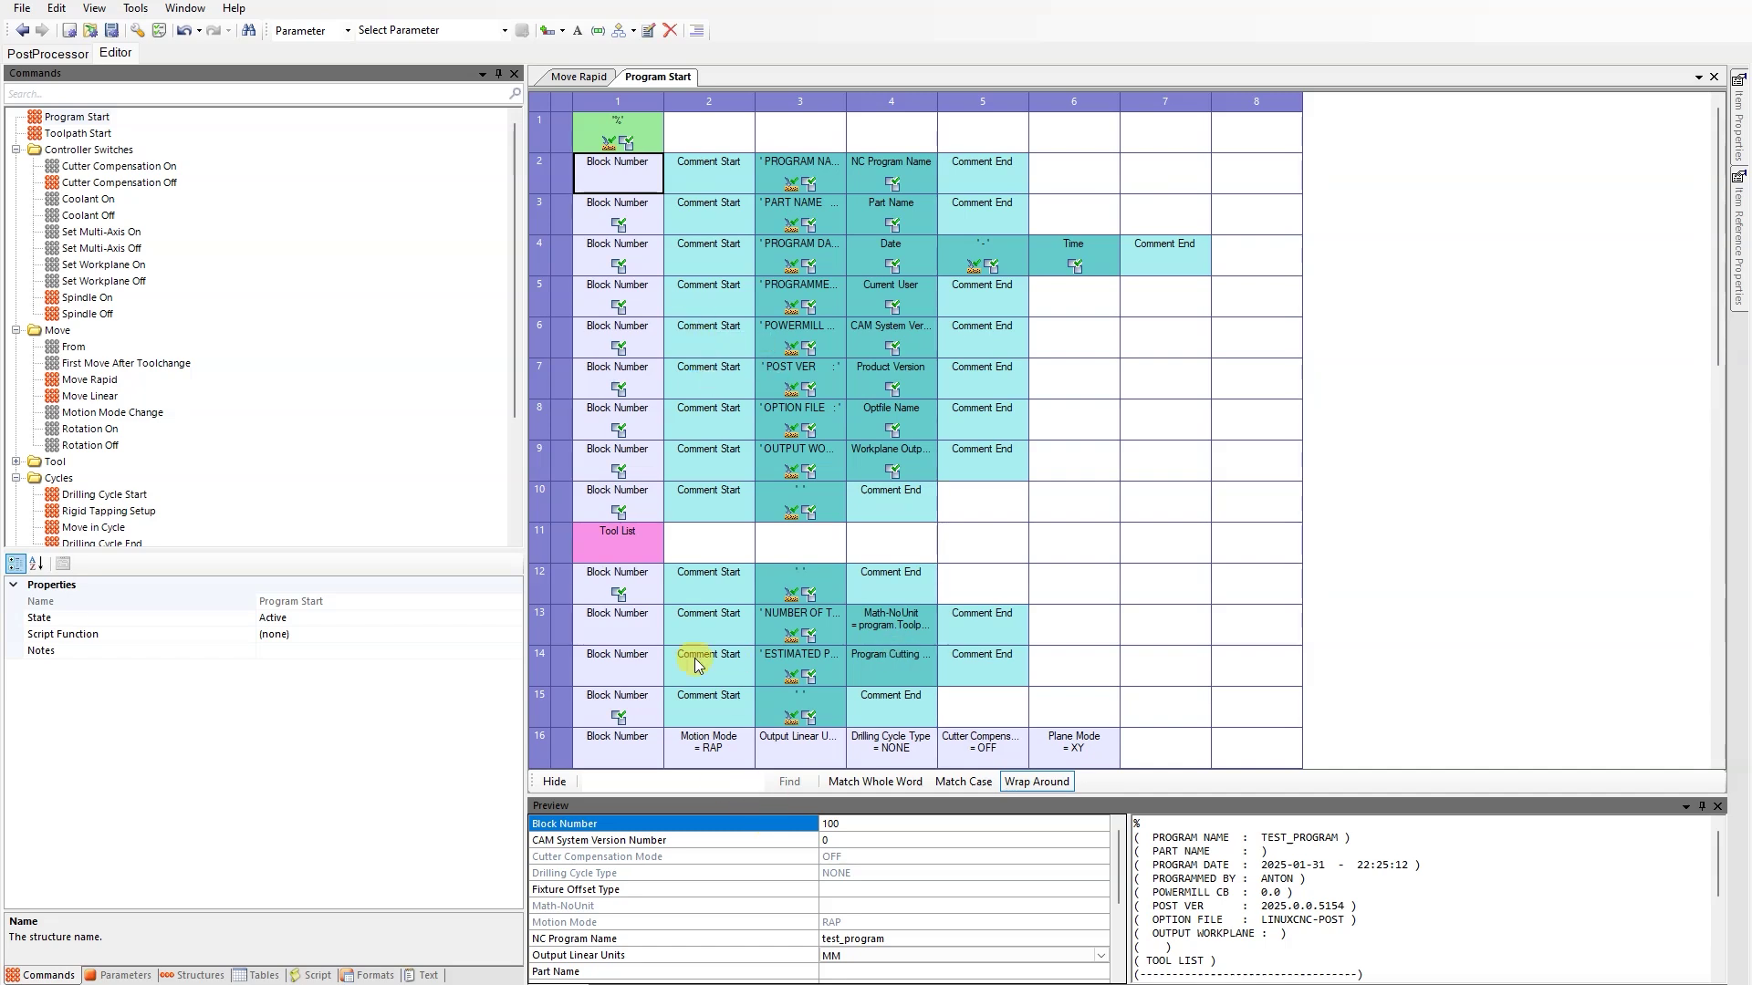
Examine the Program Start preview and the items of its initialization block, from Motion Mode through Plane Mode, plus the G90 text below
{"action": "scroll", "coordinate": [1262, 885], "scroll_direction": "down", "scroll_amount": 6}
{"action": "scroll", "coordinate": [1168, 875], "scroll_direction": "up", "scroll_amount": 2}
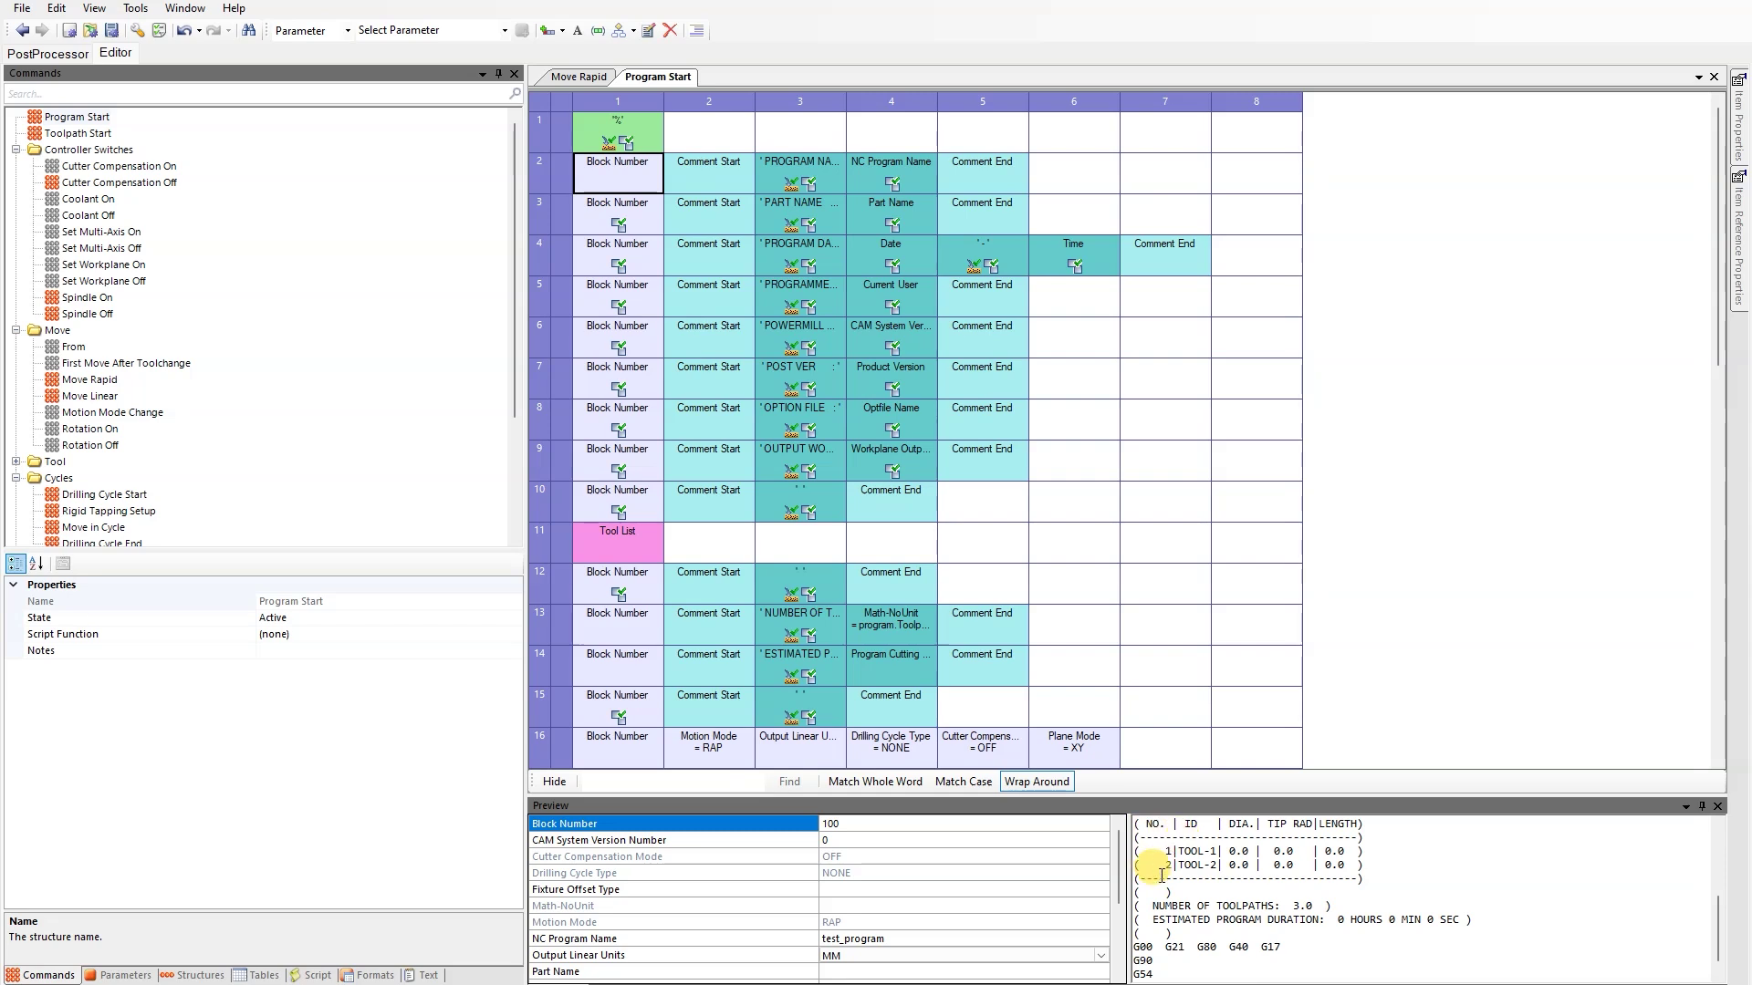
{"action": "scroll", "coordinate": [1223, 899], "scroll_direction": "down", "scroll_amount": 1}
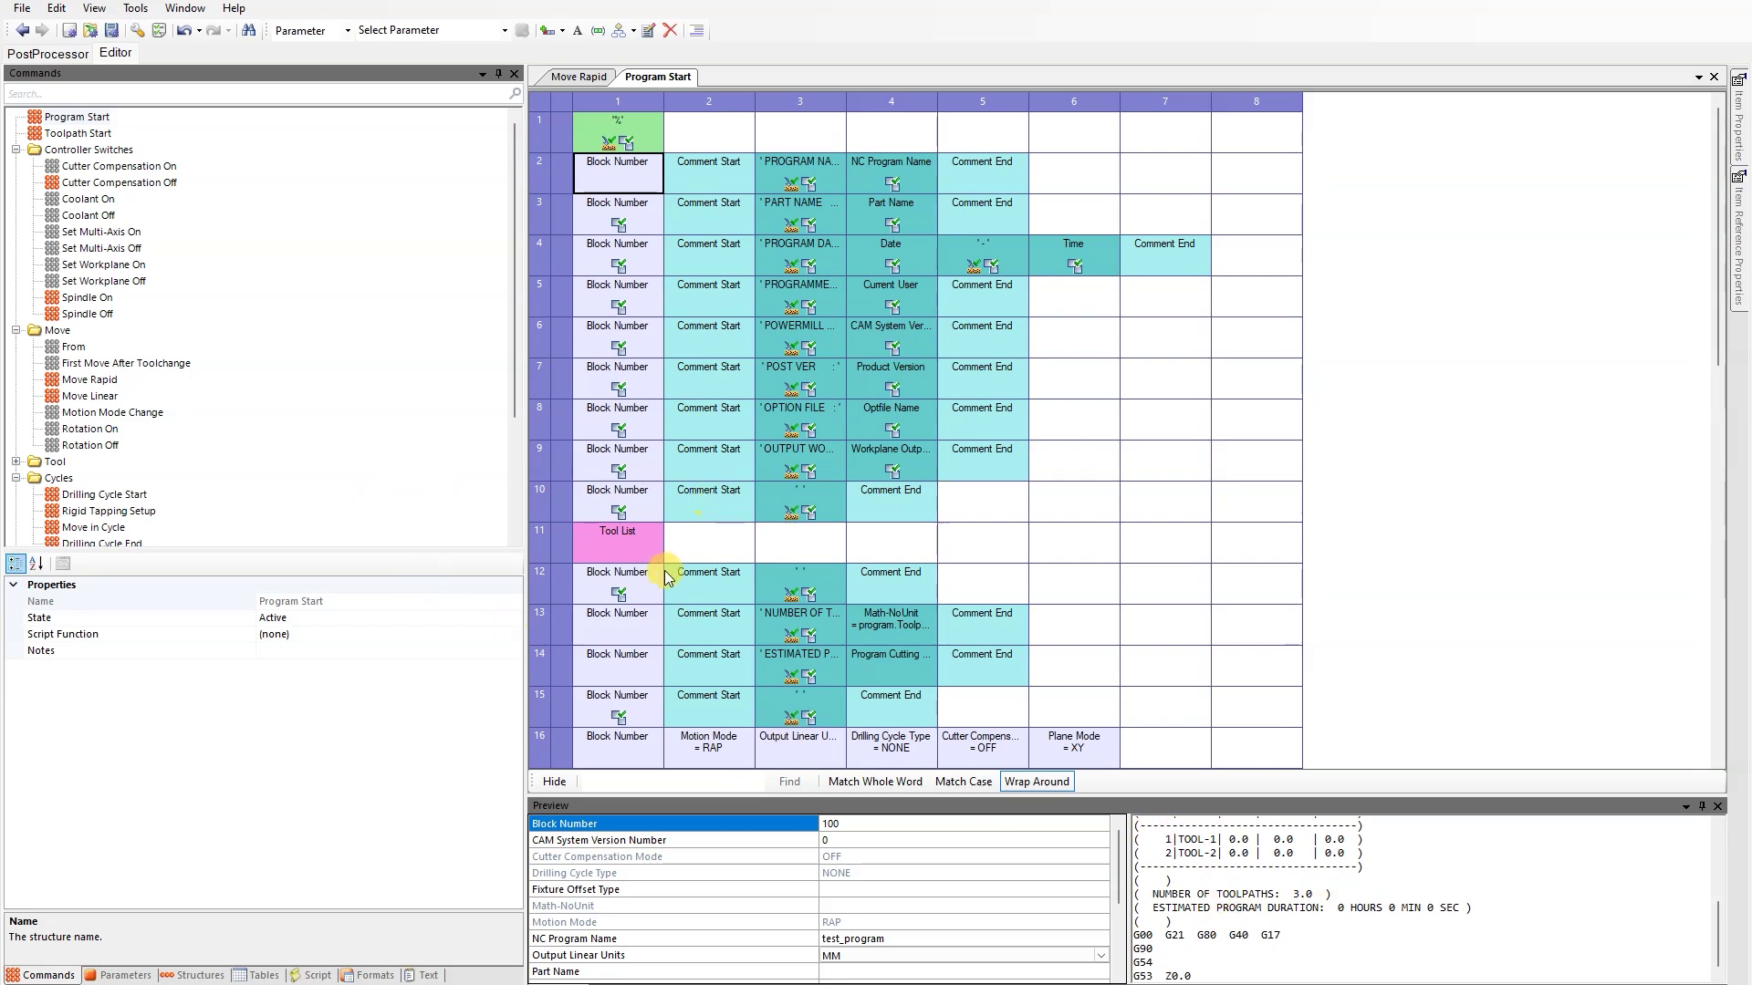
{"action": "scroll", "coordinate": [794, 644], "scroll_direction": "down", "scroll_amount": 2}
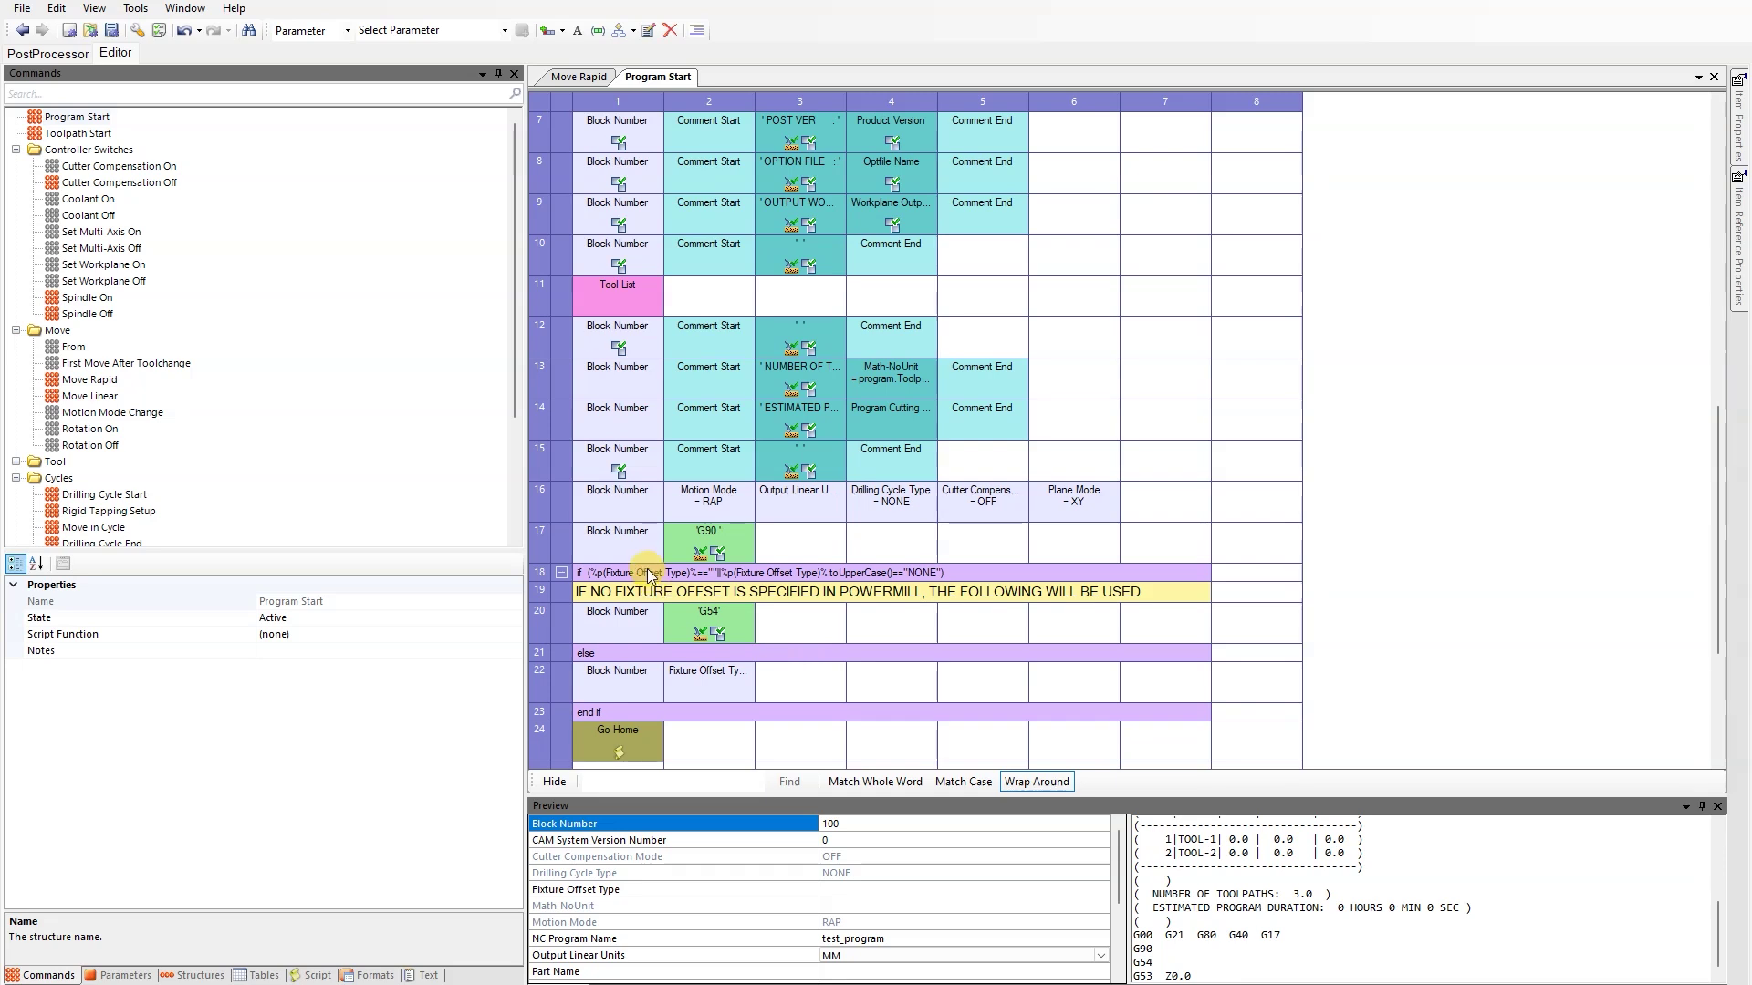
{"action": "left_click", "coordinate": [630, 509]}
{"action": "left_click", "coordinate": [732, 507]}
{"action": "left_click", "coordinate": [787, 512]}
{"action": "left_click", "coordinate": [878, 504]}
{"action": "left_click", "coordinate": [952, 511]}
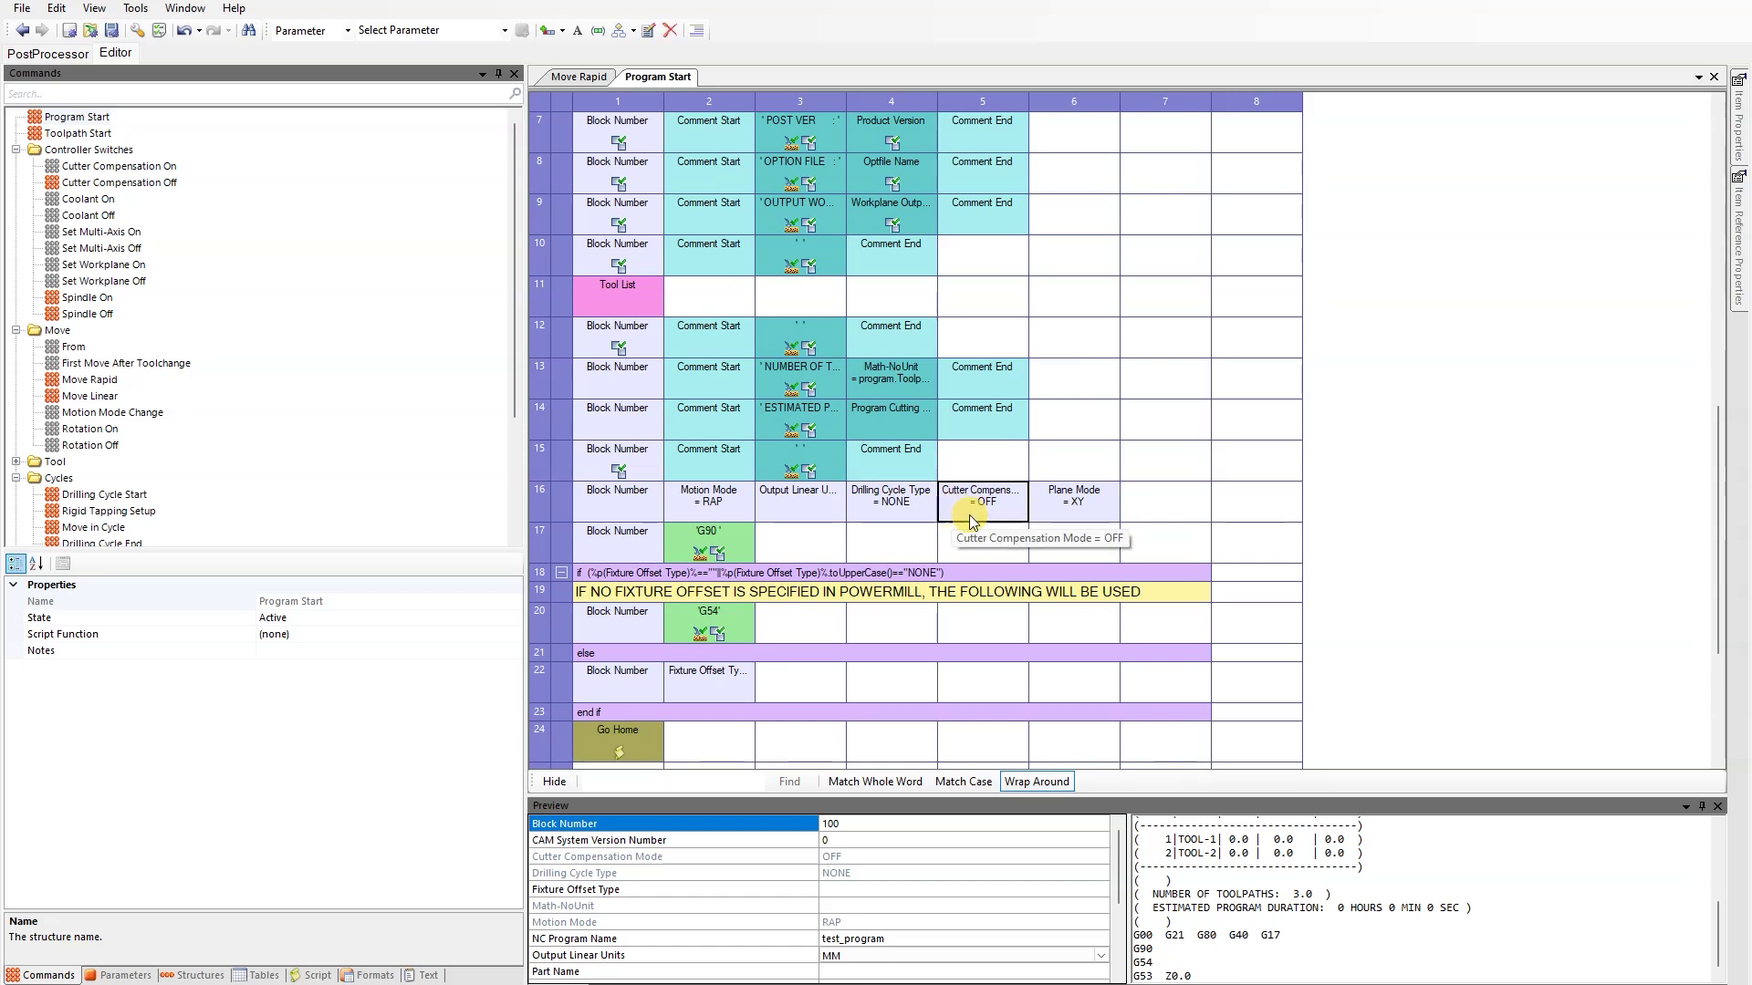
{"action": "left_click", "coordinate": [1082, 503]}
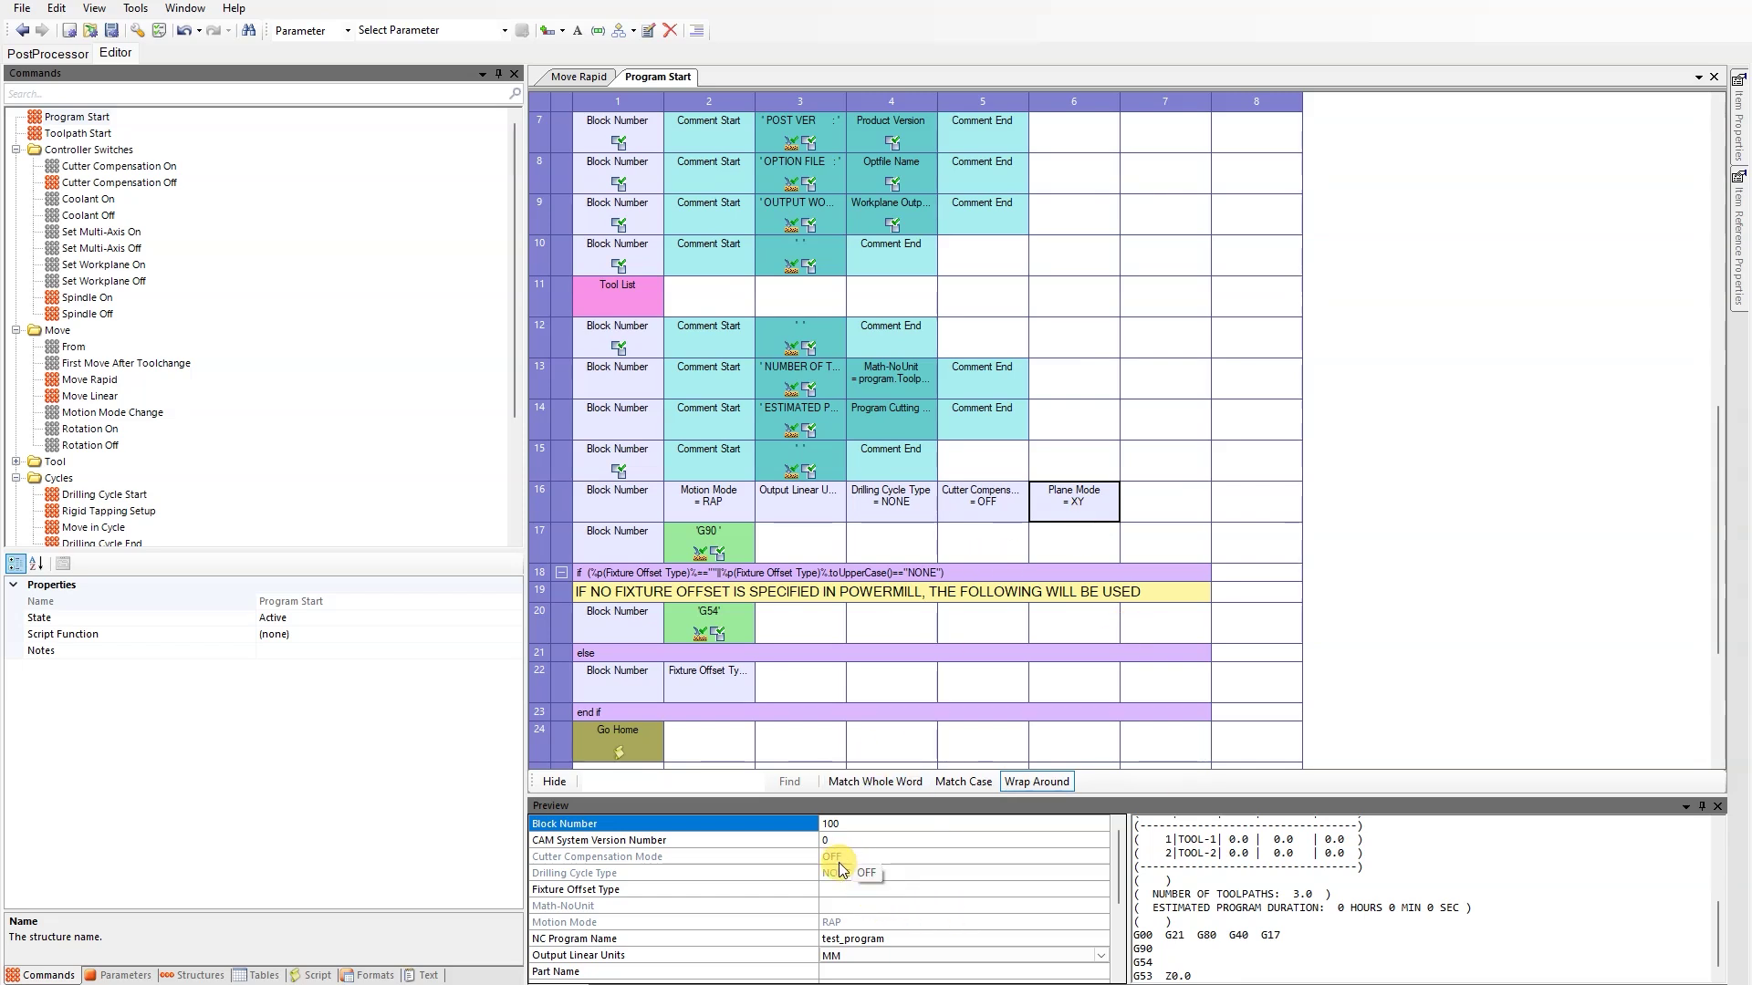
{"action": "left_click", "coordinate": [723, 549]}
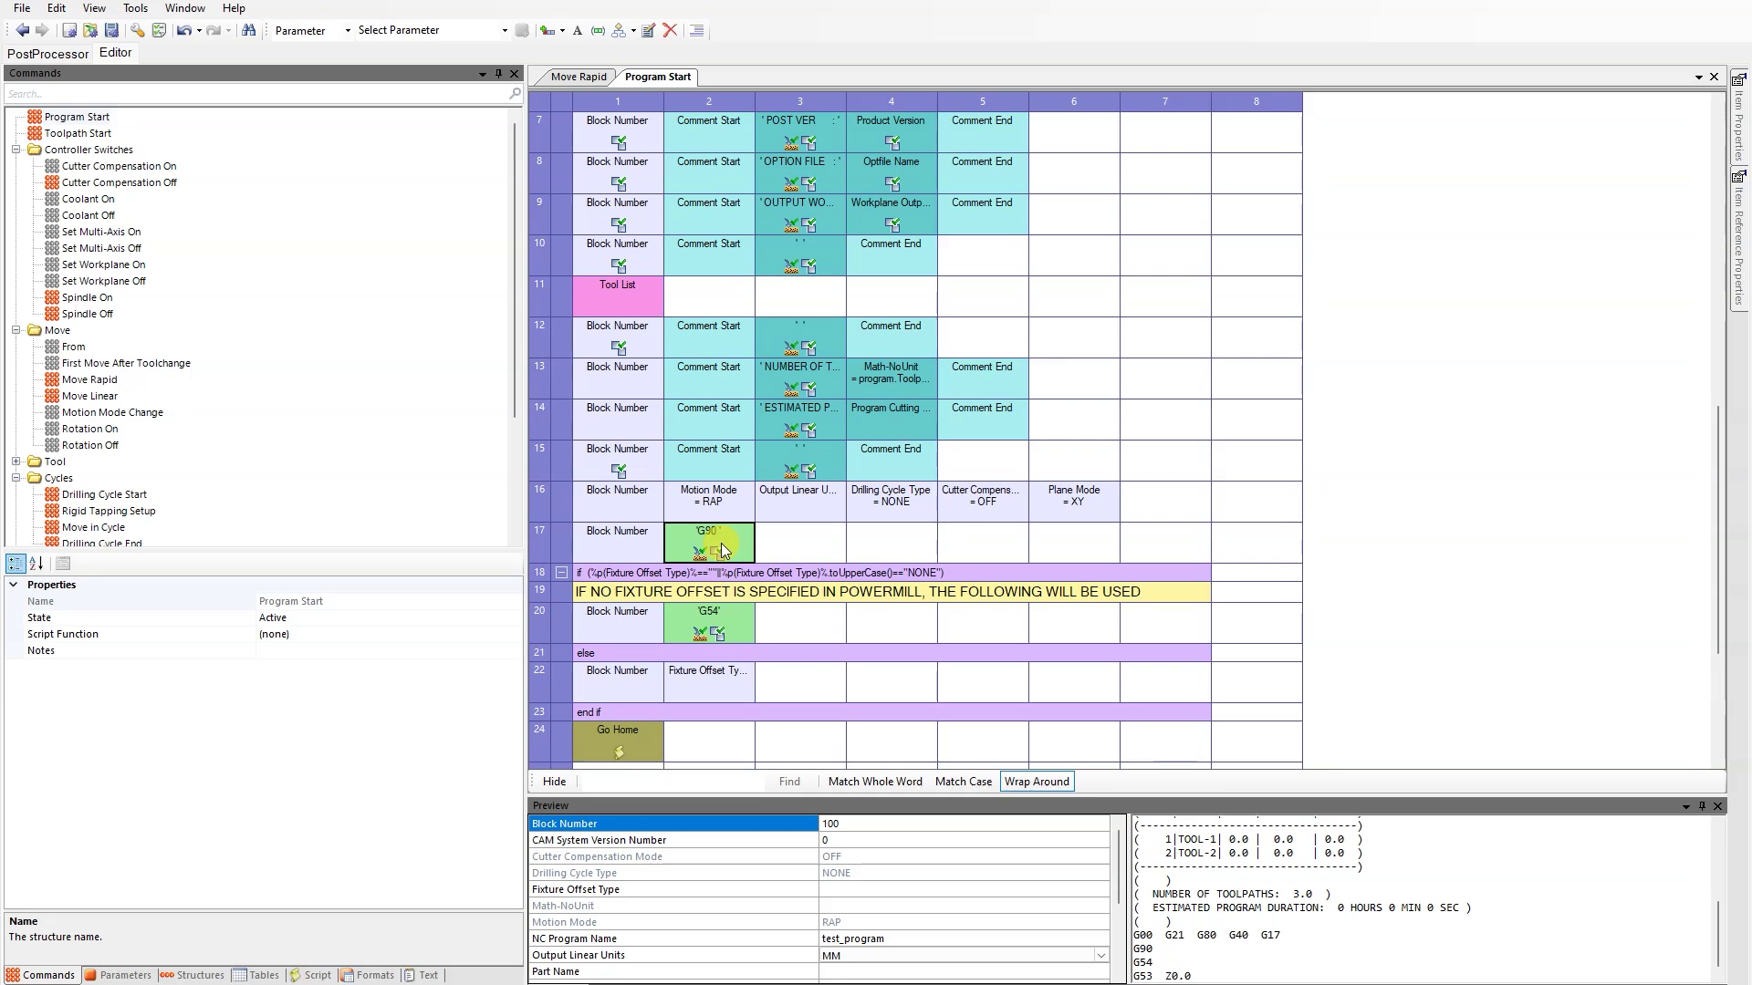
Add the Feed Mode parameter to the Program Start initialization block, placed directly after Motion Mode
{"action": "left_click", "coordinate": [1157, 493]}
{"action": "left_click", "coordinate": [498, 30]}
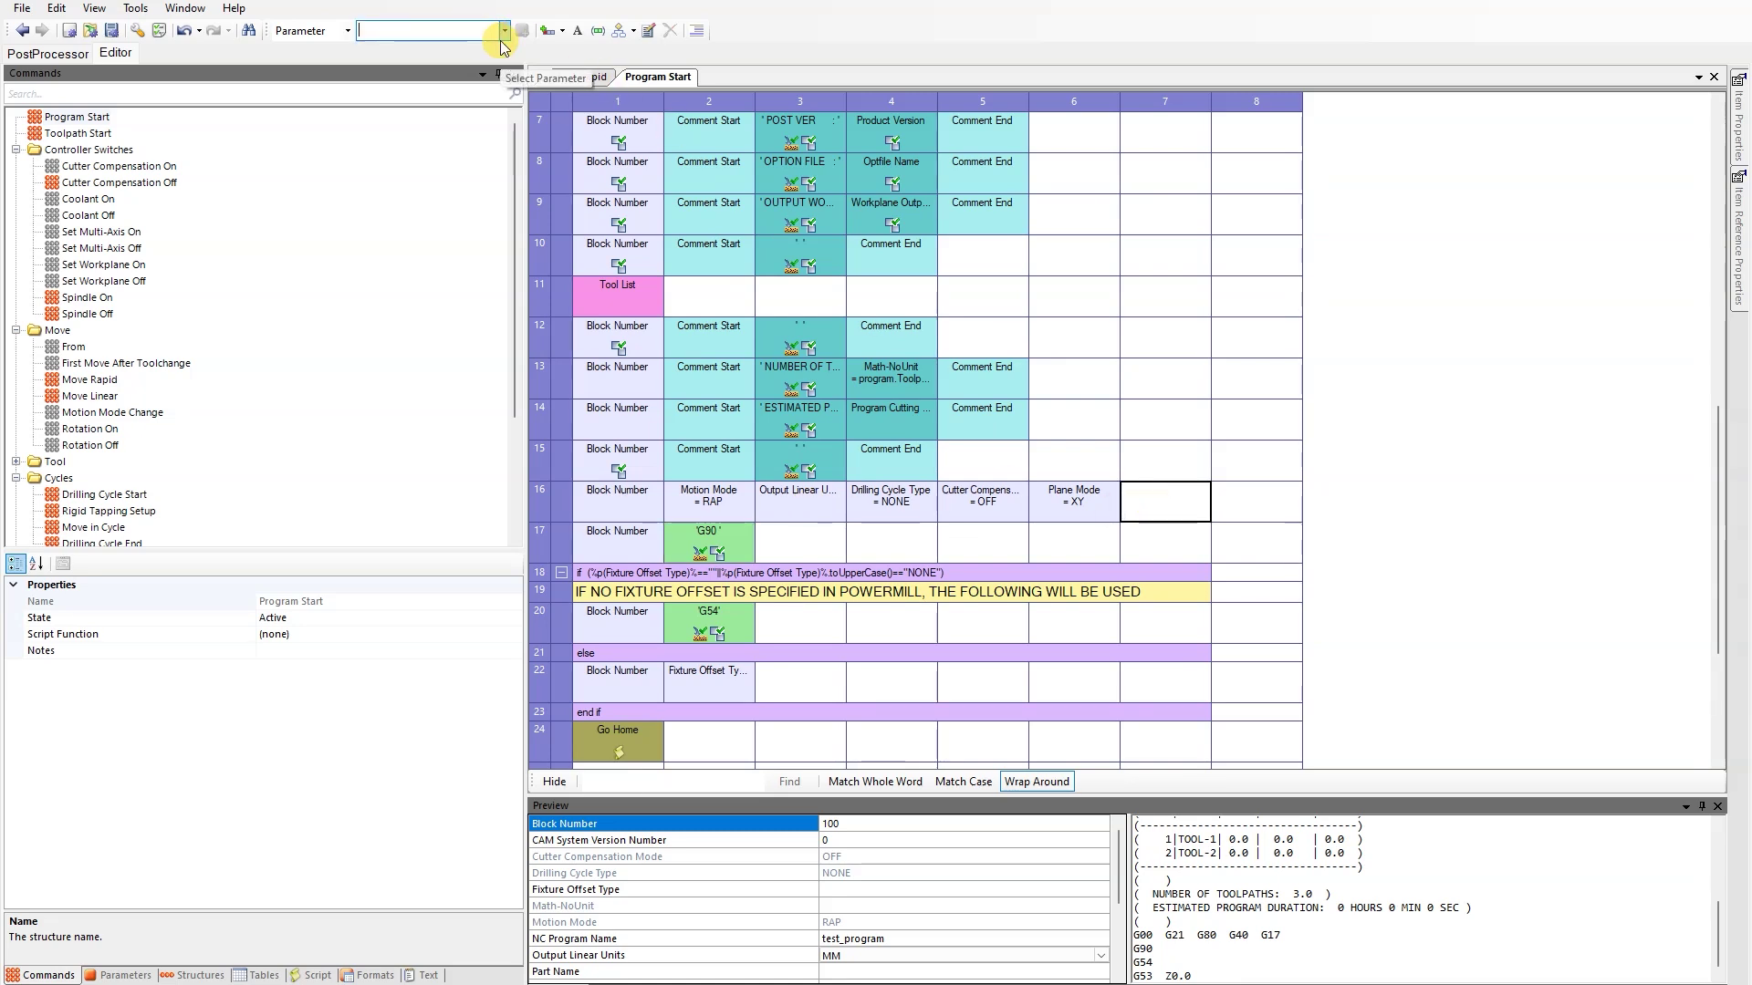
{"action": "type", "text": "Feed"}
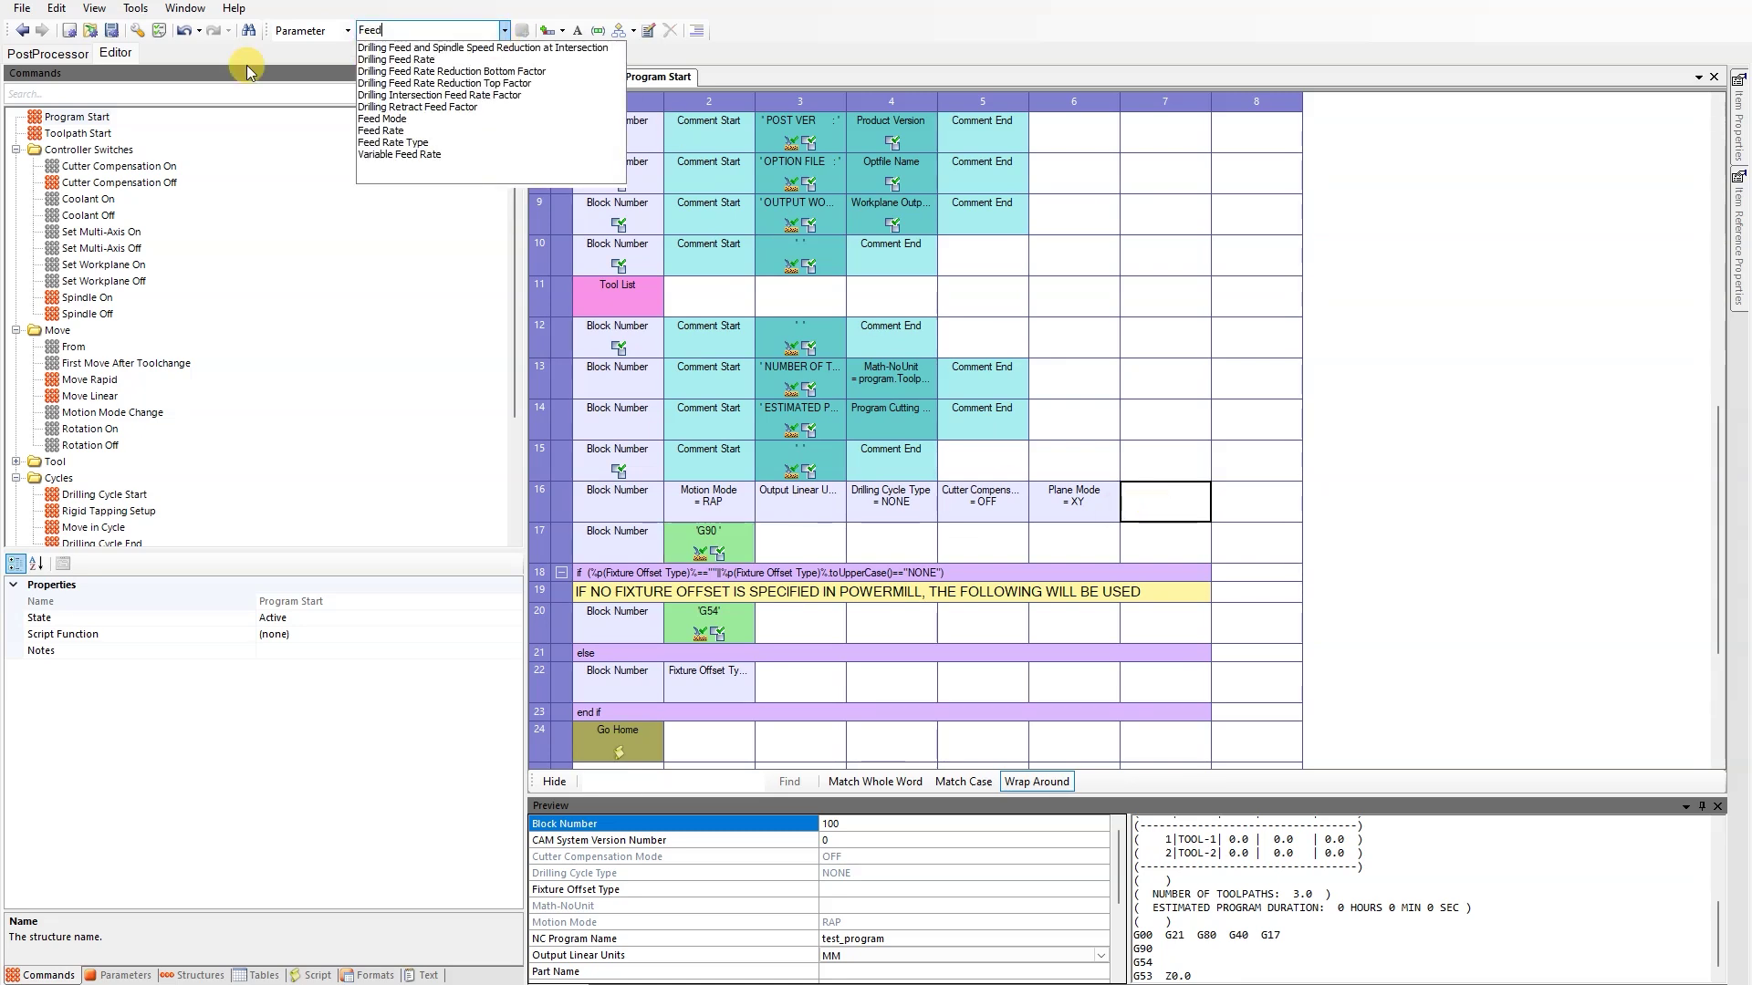
{"action": "left_click", "coordinate": [370, 121]}
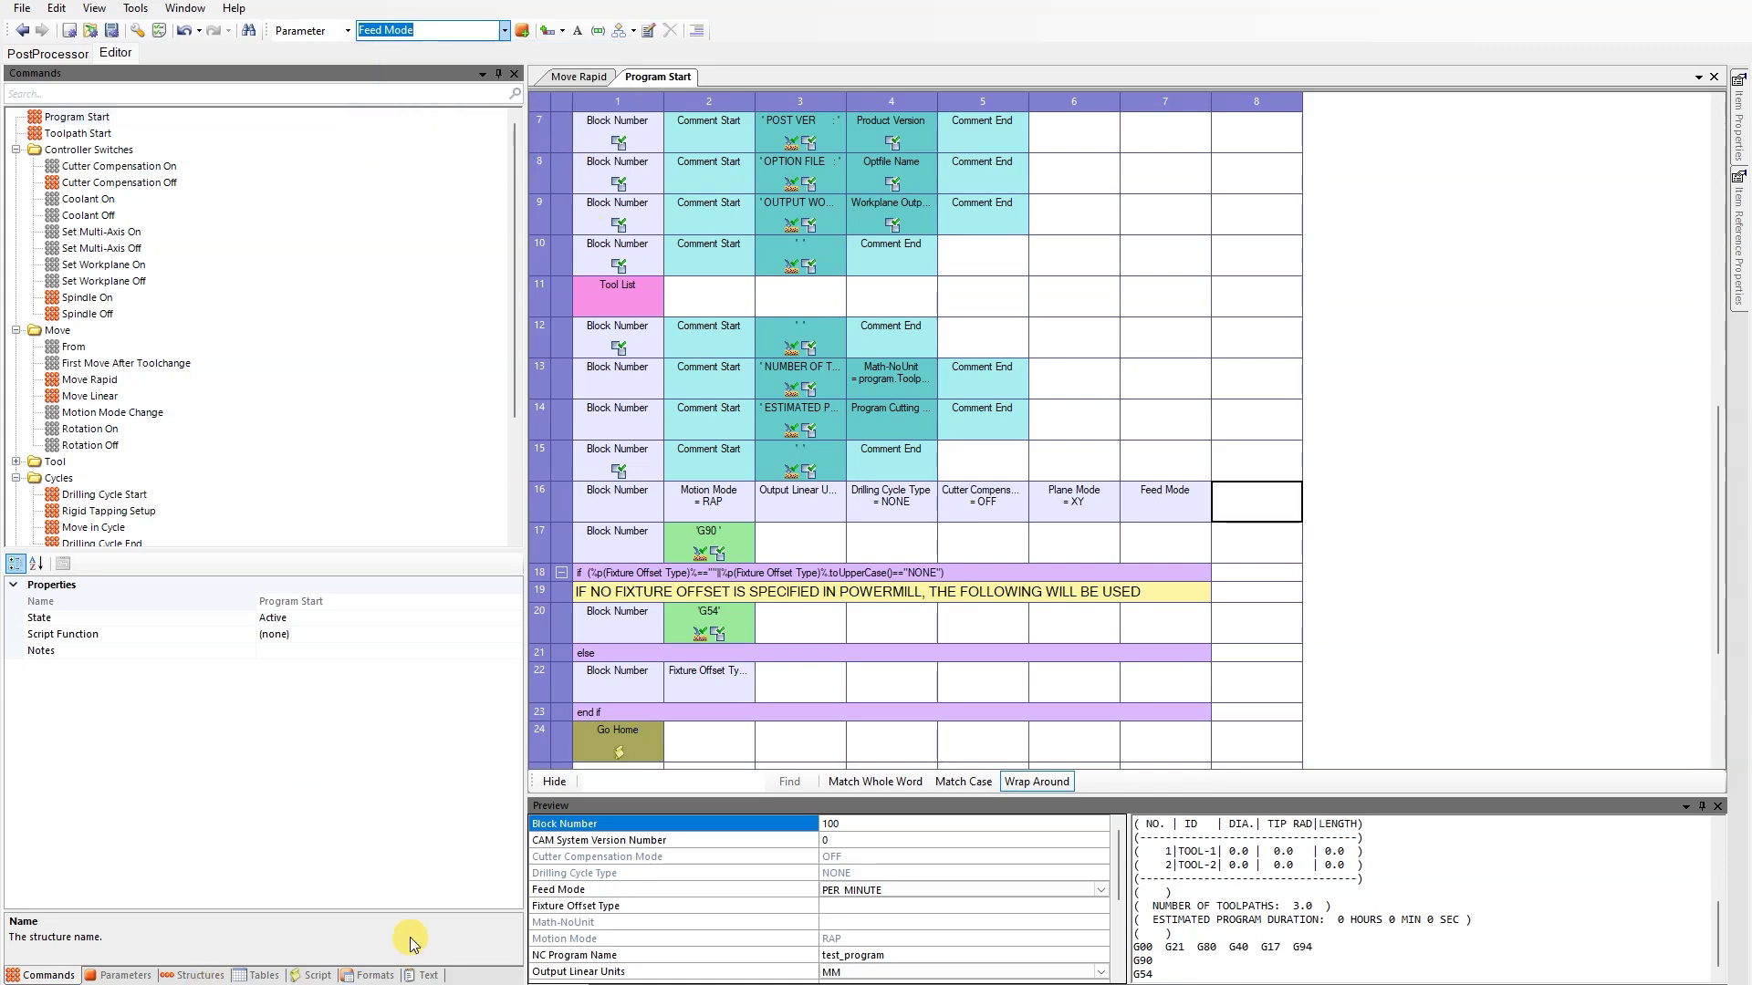
{"action": "left_click", "coordinate": [1185, 498]}
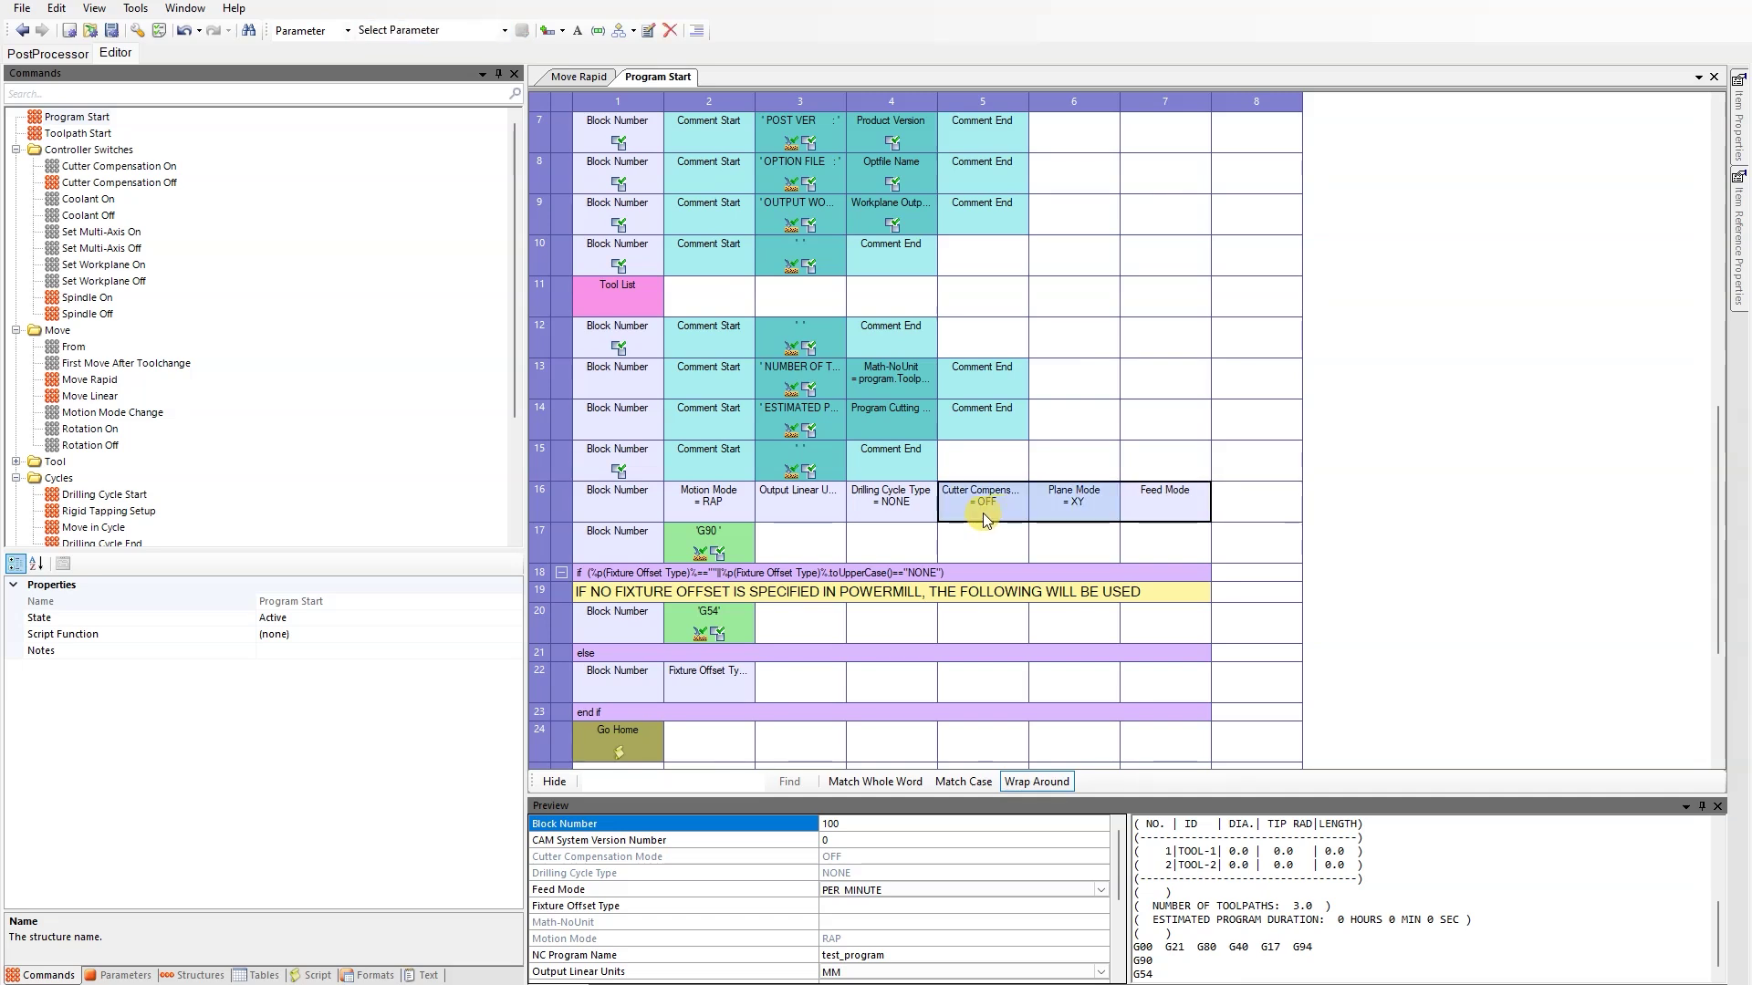
{"action": "left_click_drag", "start_coordinate": [1117, 540], "coordinate": [823, 535]}
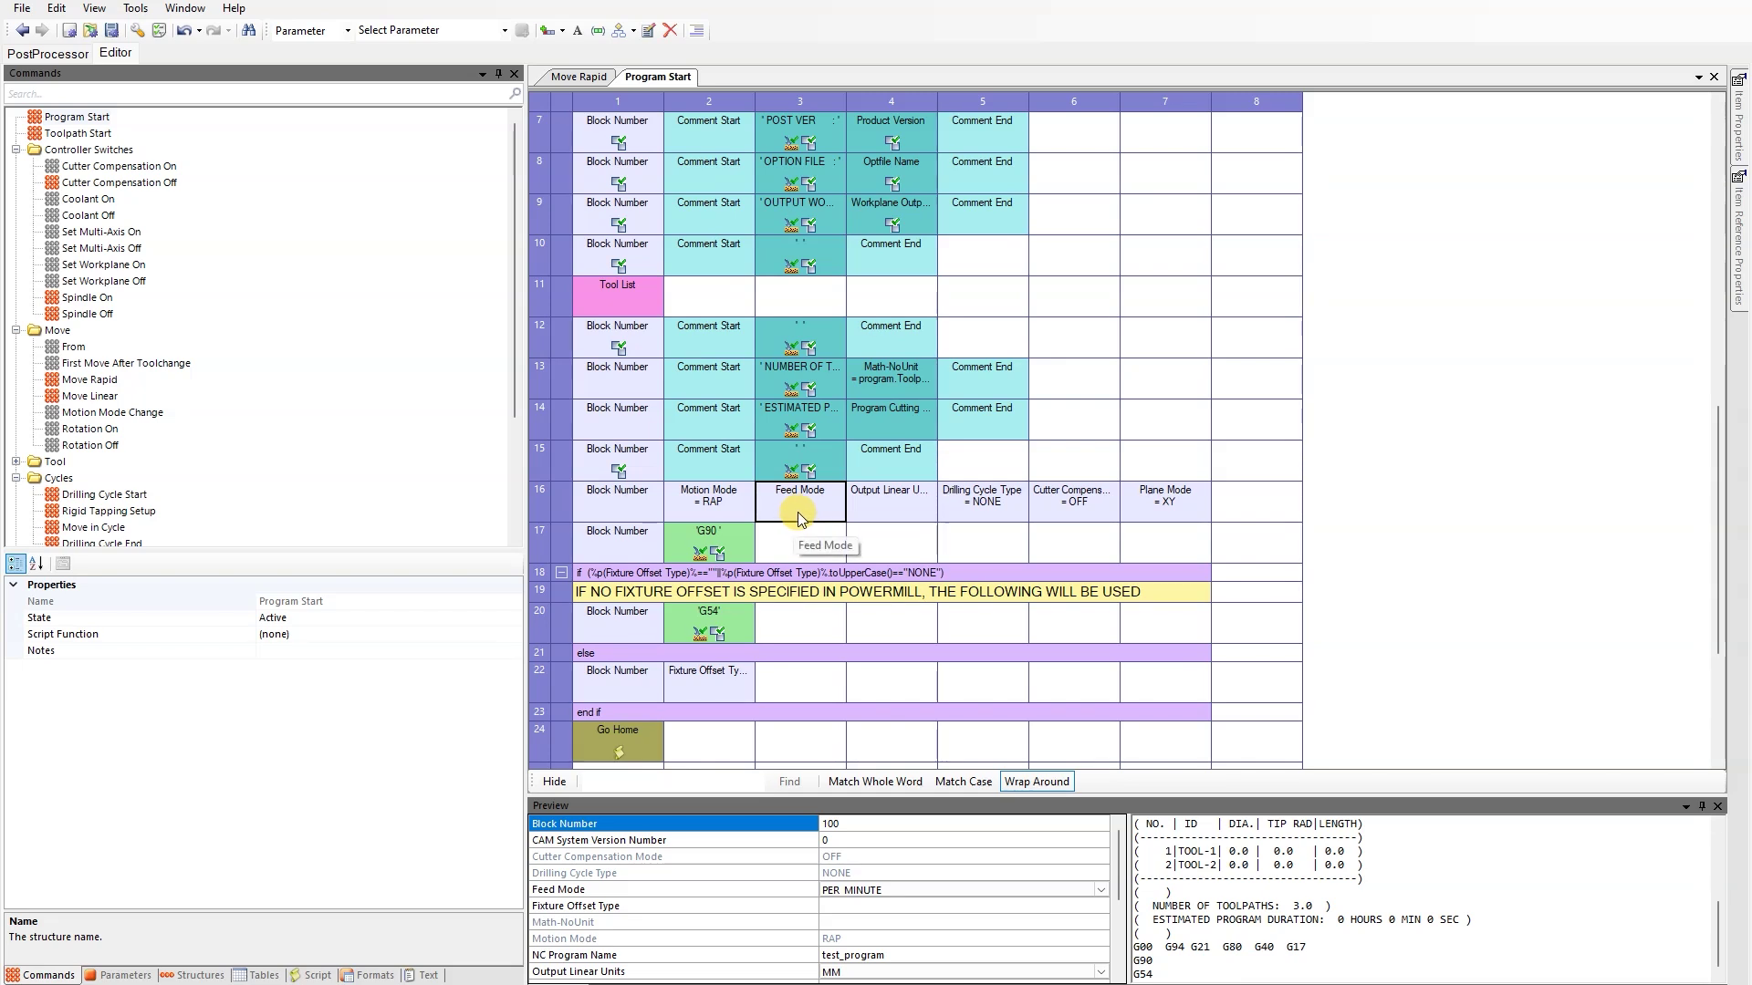
Move the G90 text up to follow the initialization block's Block Number, and delete the Motion Mode = RAP item from that block
{"action": "left_click", "coordinate": [739, 534]}
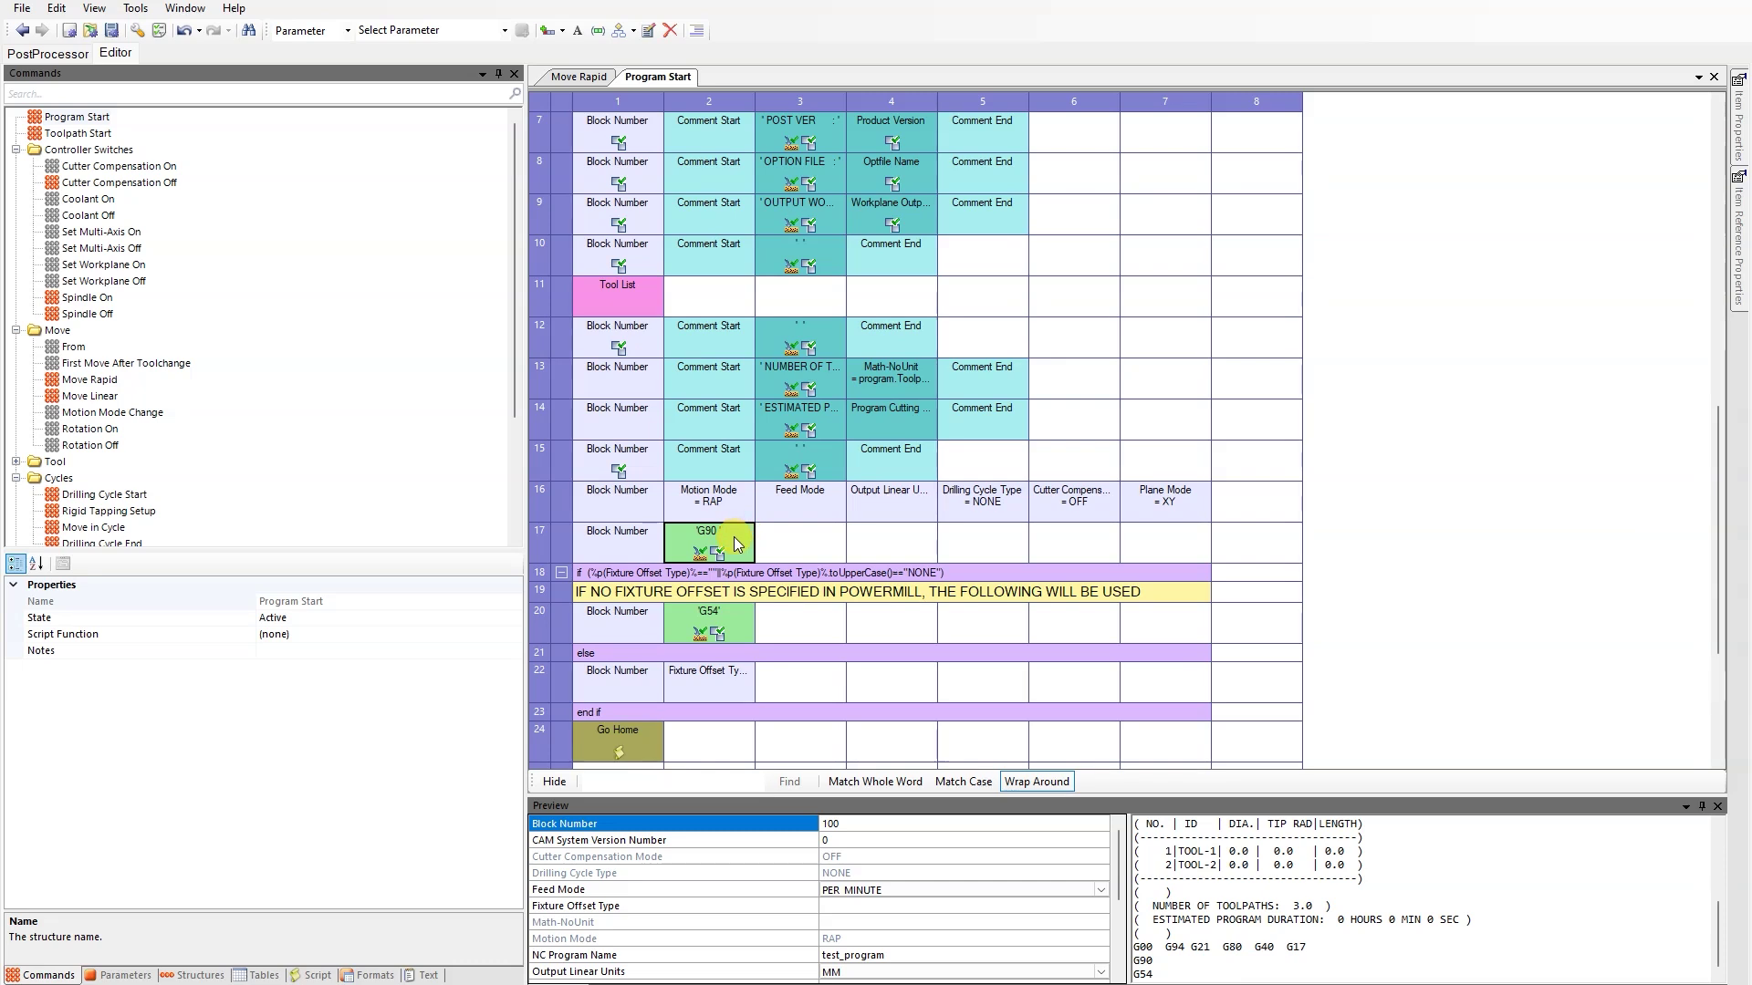
{"action": "left_click_drag", "start_coordinate": [739, 544], "coordinate": [736, 513]}
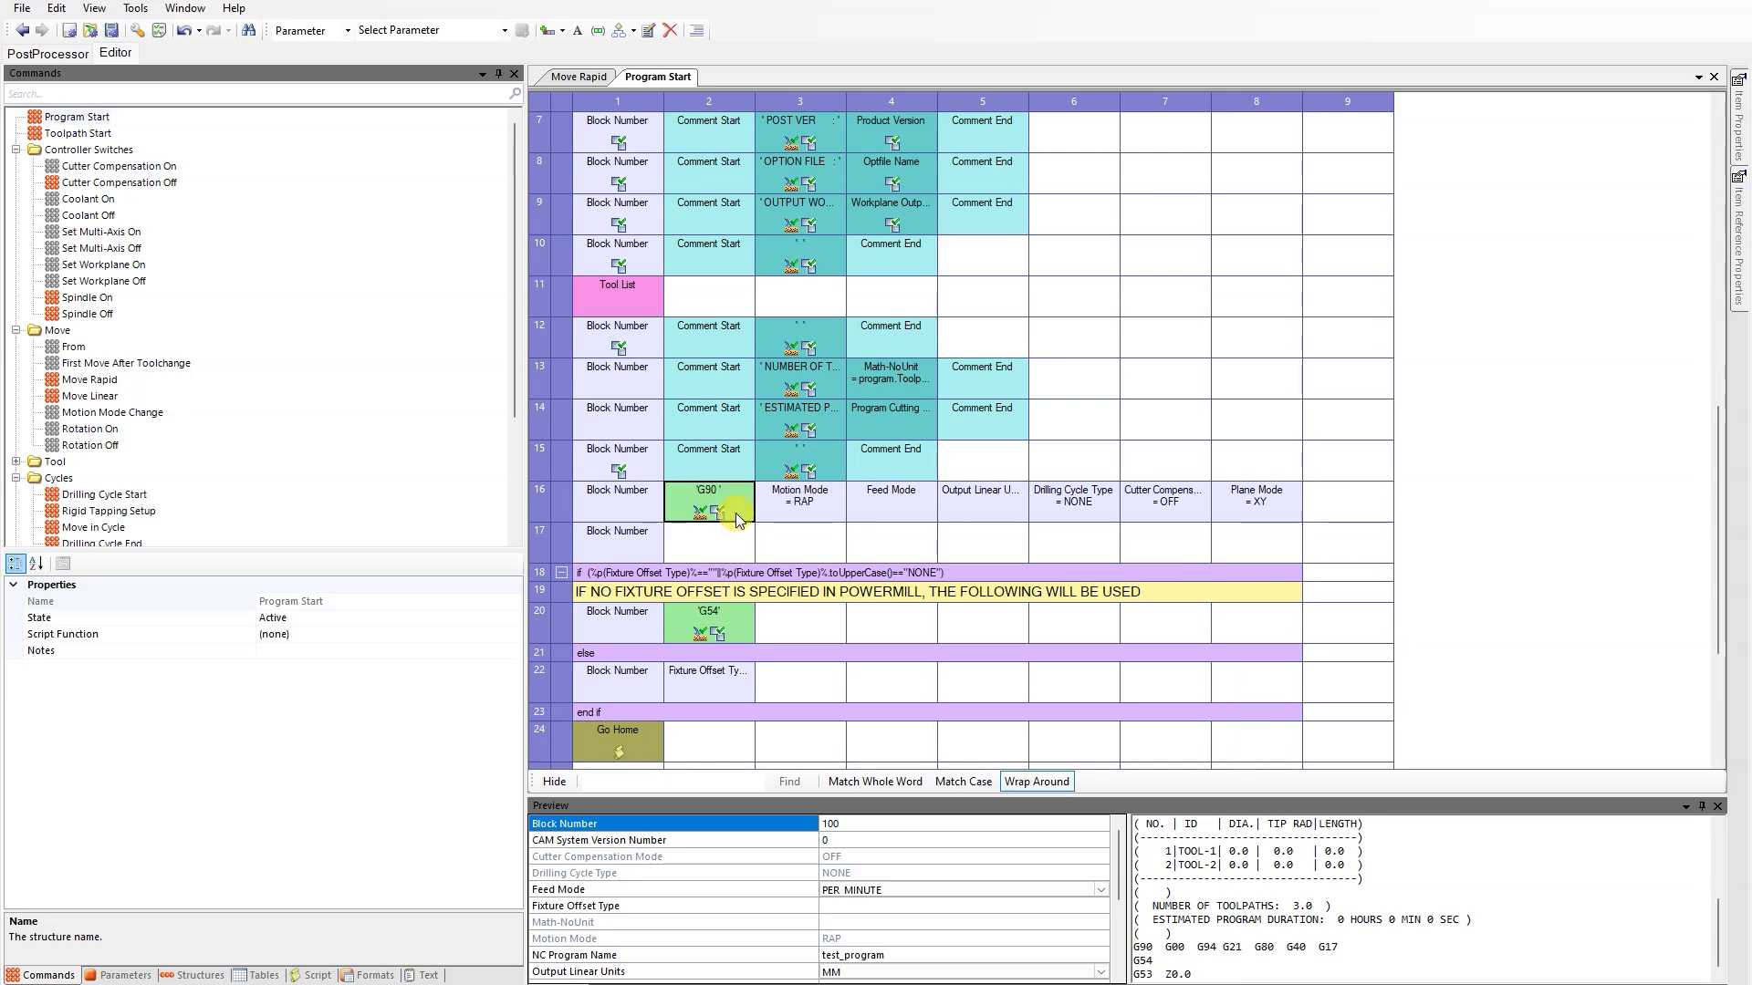
{"action": "left_click", "coordinate": [794, 513]}
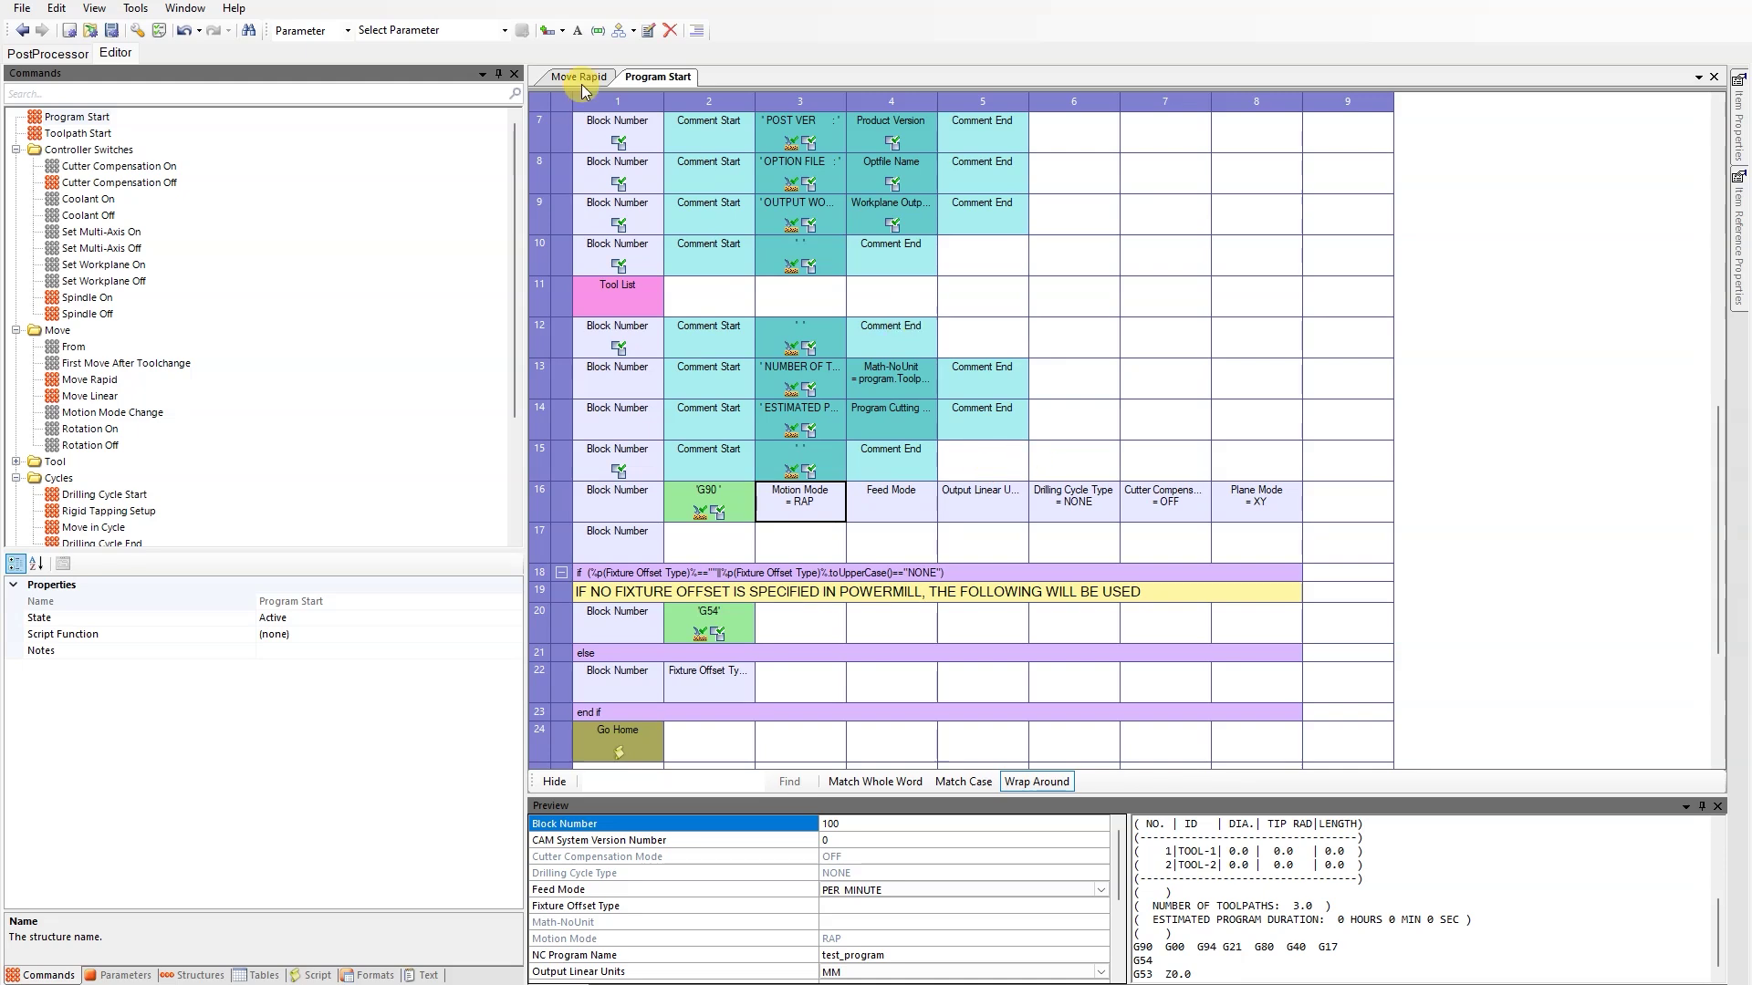
{"action": "left_click", "coordinate": [669, 33]}
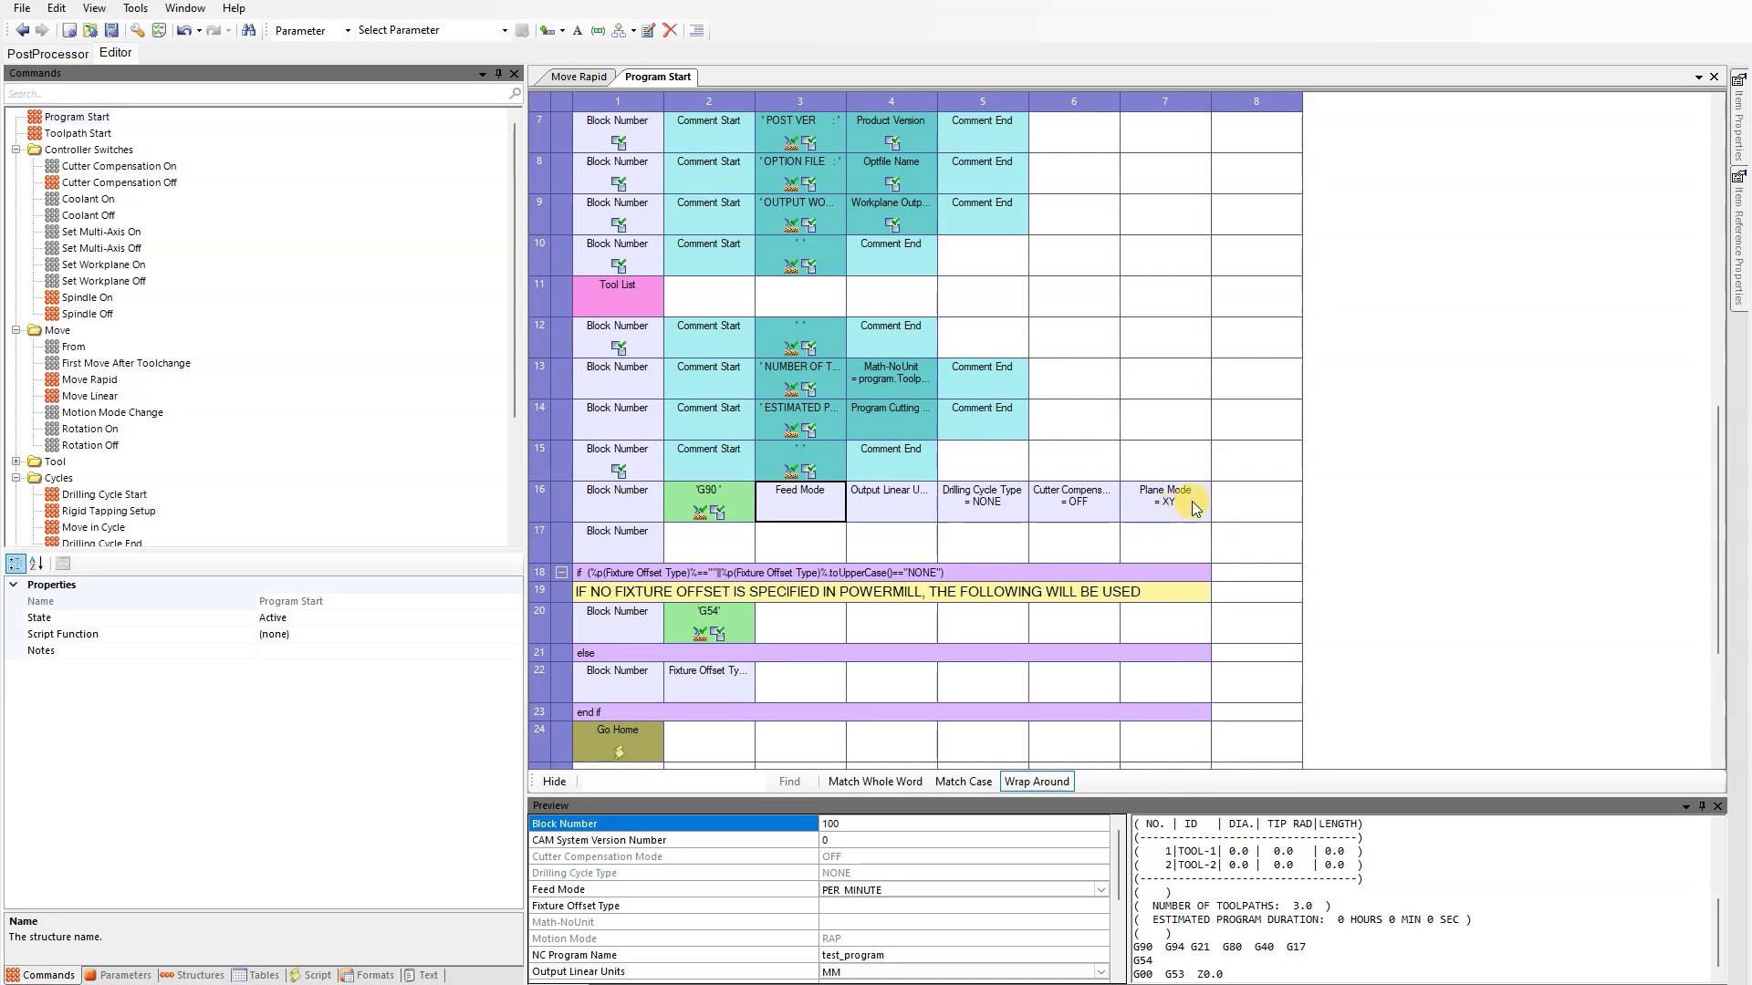
Copy the G90 text to the end of the initialization block, after Plane Mode, and change the copy to G91.1
{"action": "left_click", "coordinate": [741, 505]}
{"action": "right_click", "coordinate": [741, 505]}
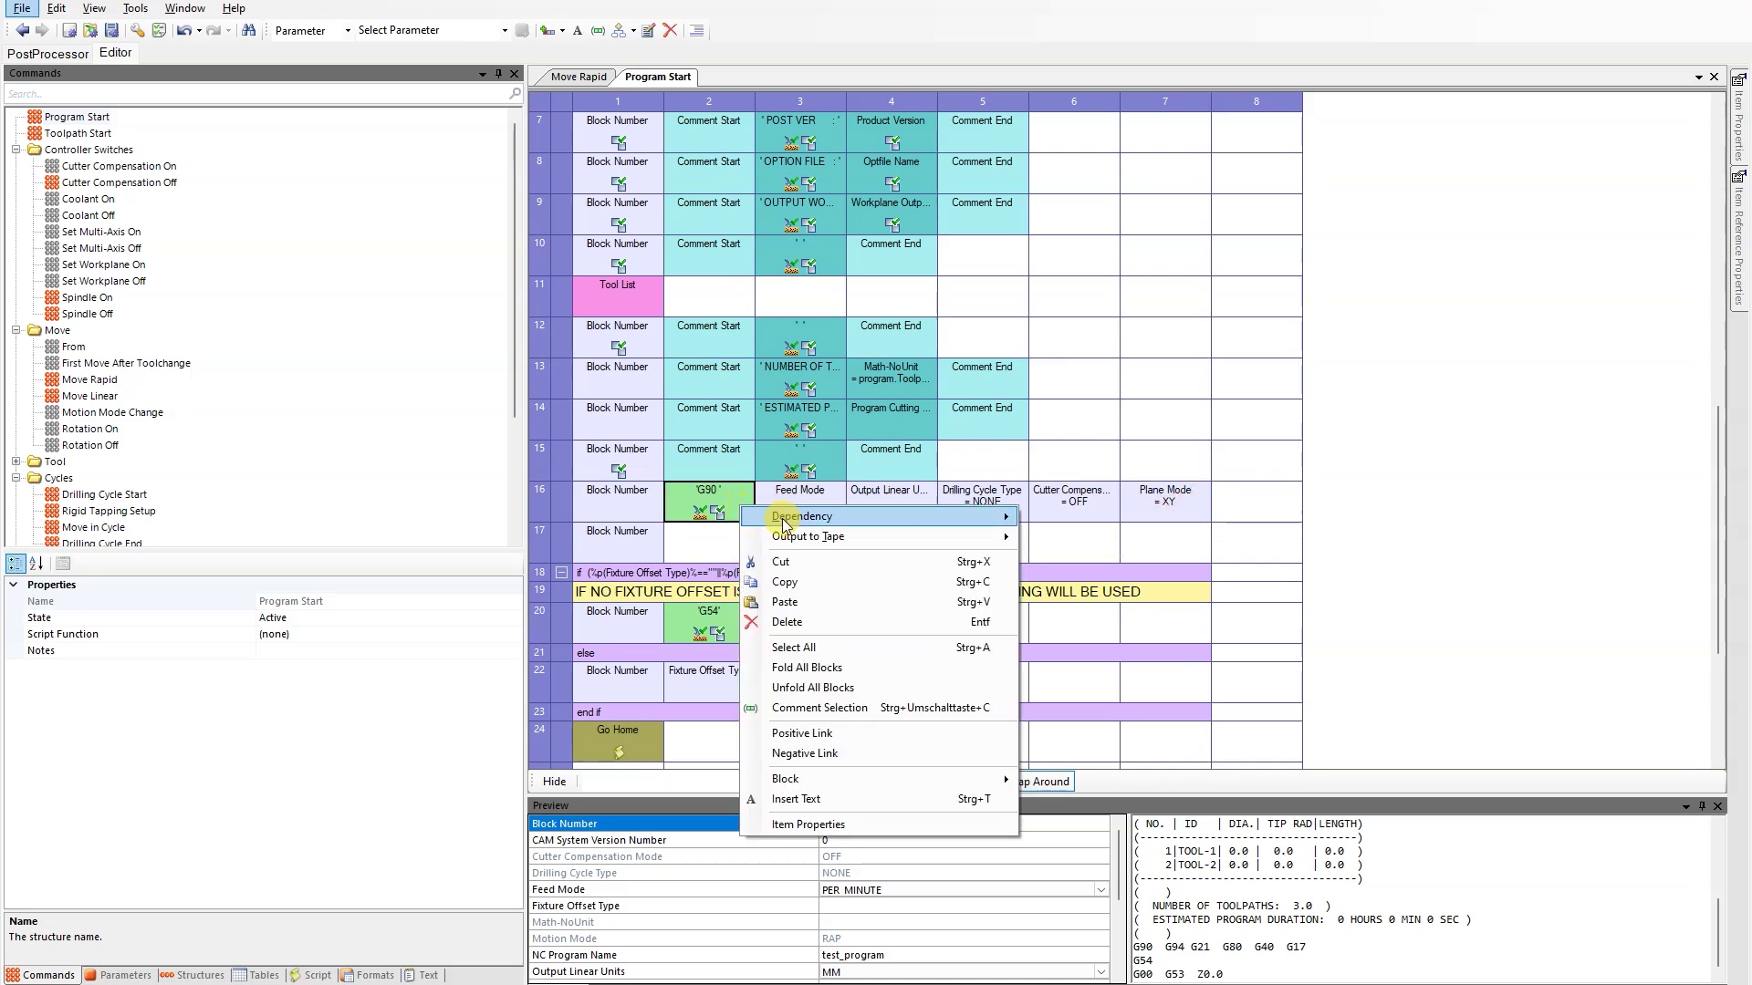
{"action": "left_click", "coordinate": [790, 584]}
{"action": "left_click", "coordinate": [1221, 502]}
{"action": "right_click", "coordinate": [1221, 503]}
{"action": "left_click", "coordinate": [1244, 502]}
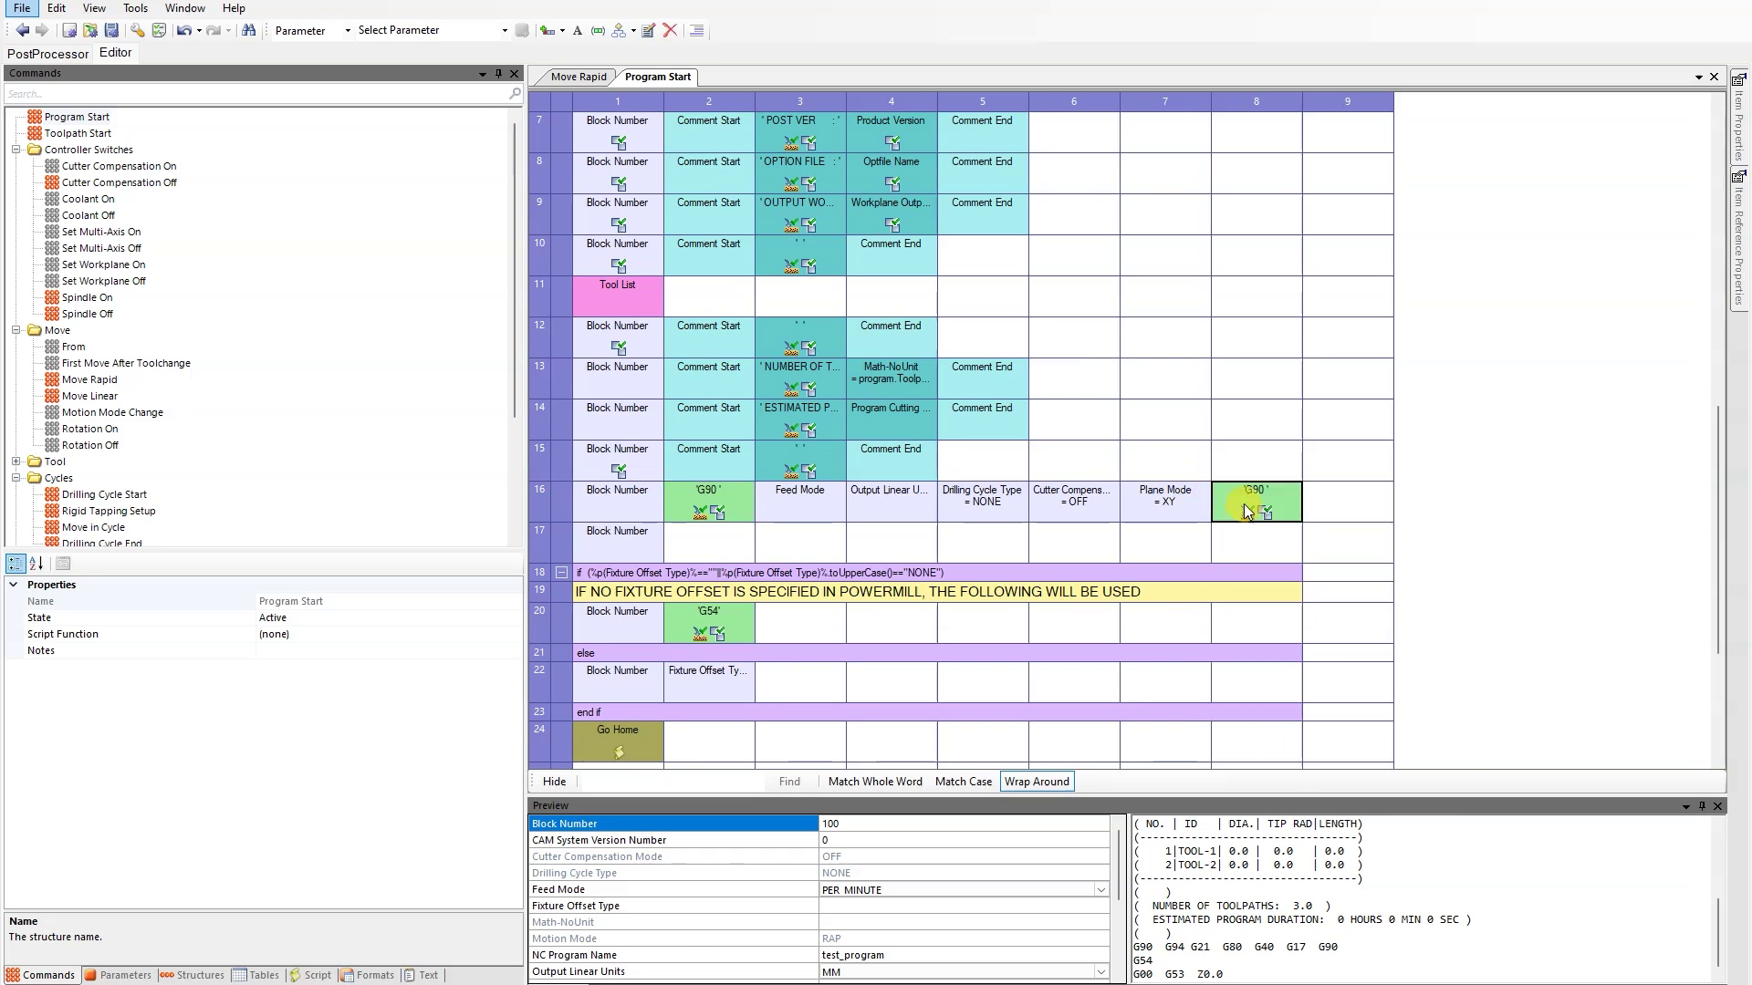
{"action": "double_click", "coordinate": [1250, 498]}
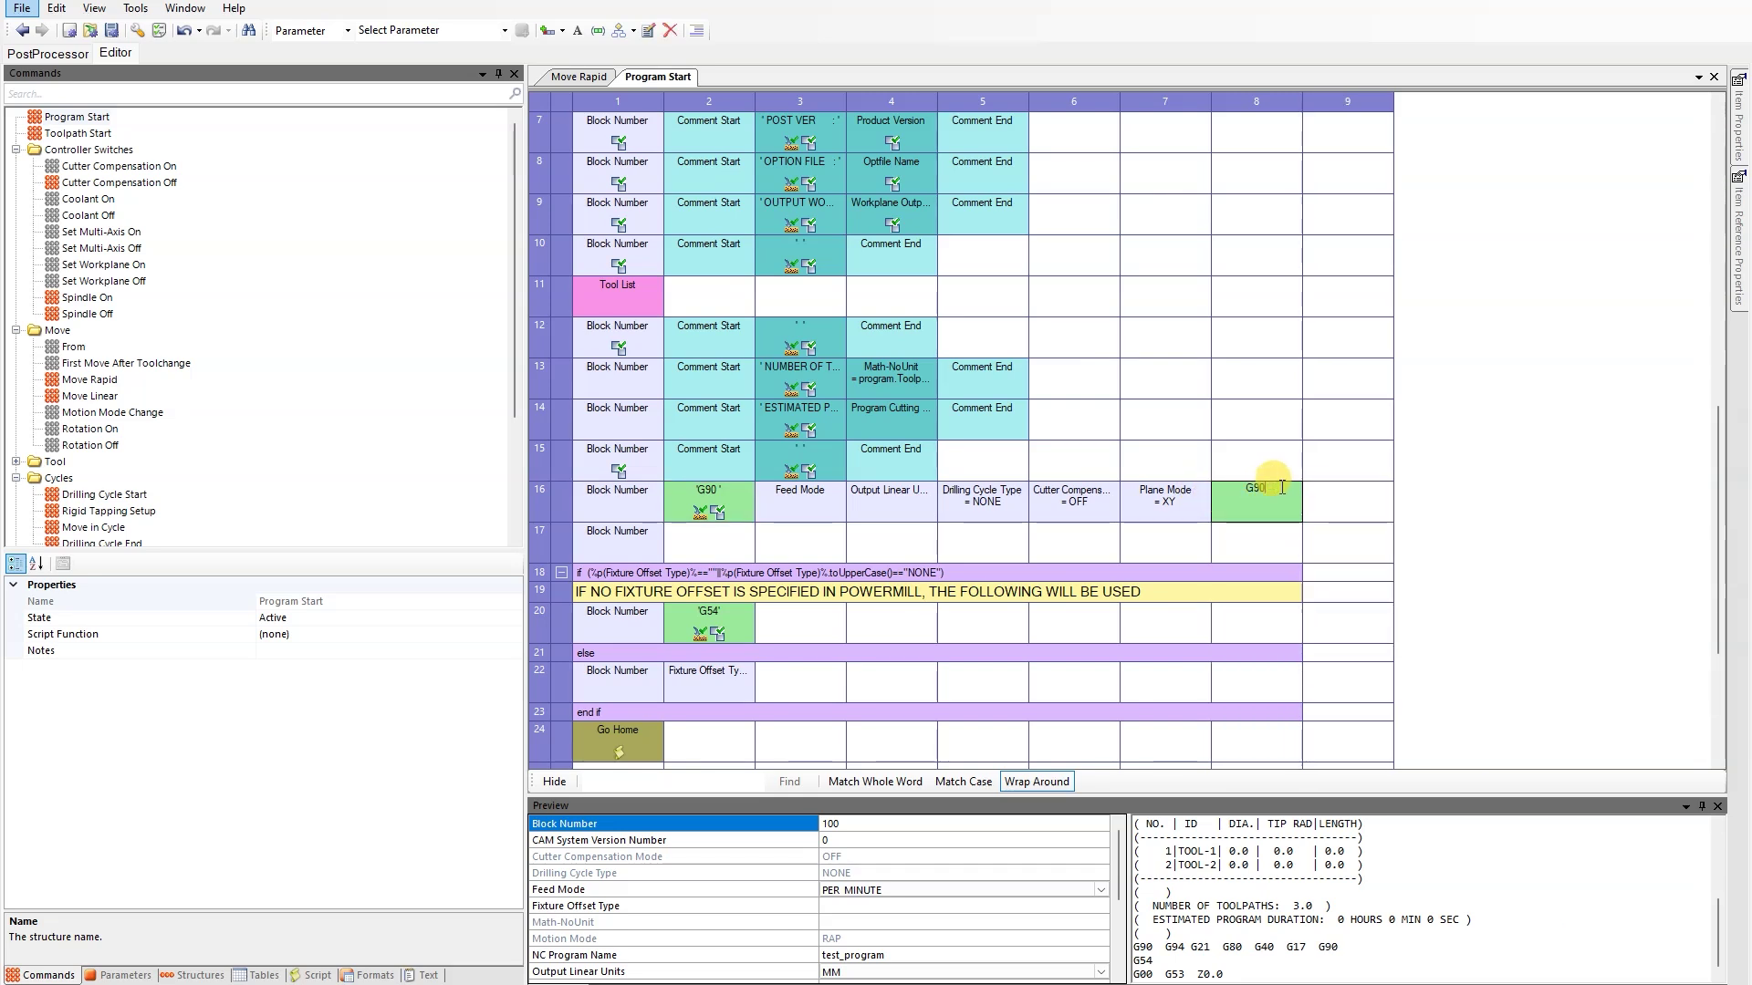
{"action": "key", "text": "BackSpace"}
{"action": "type", "text": "1.1"}
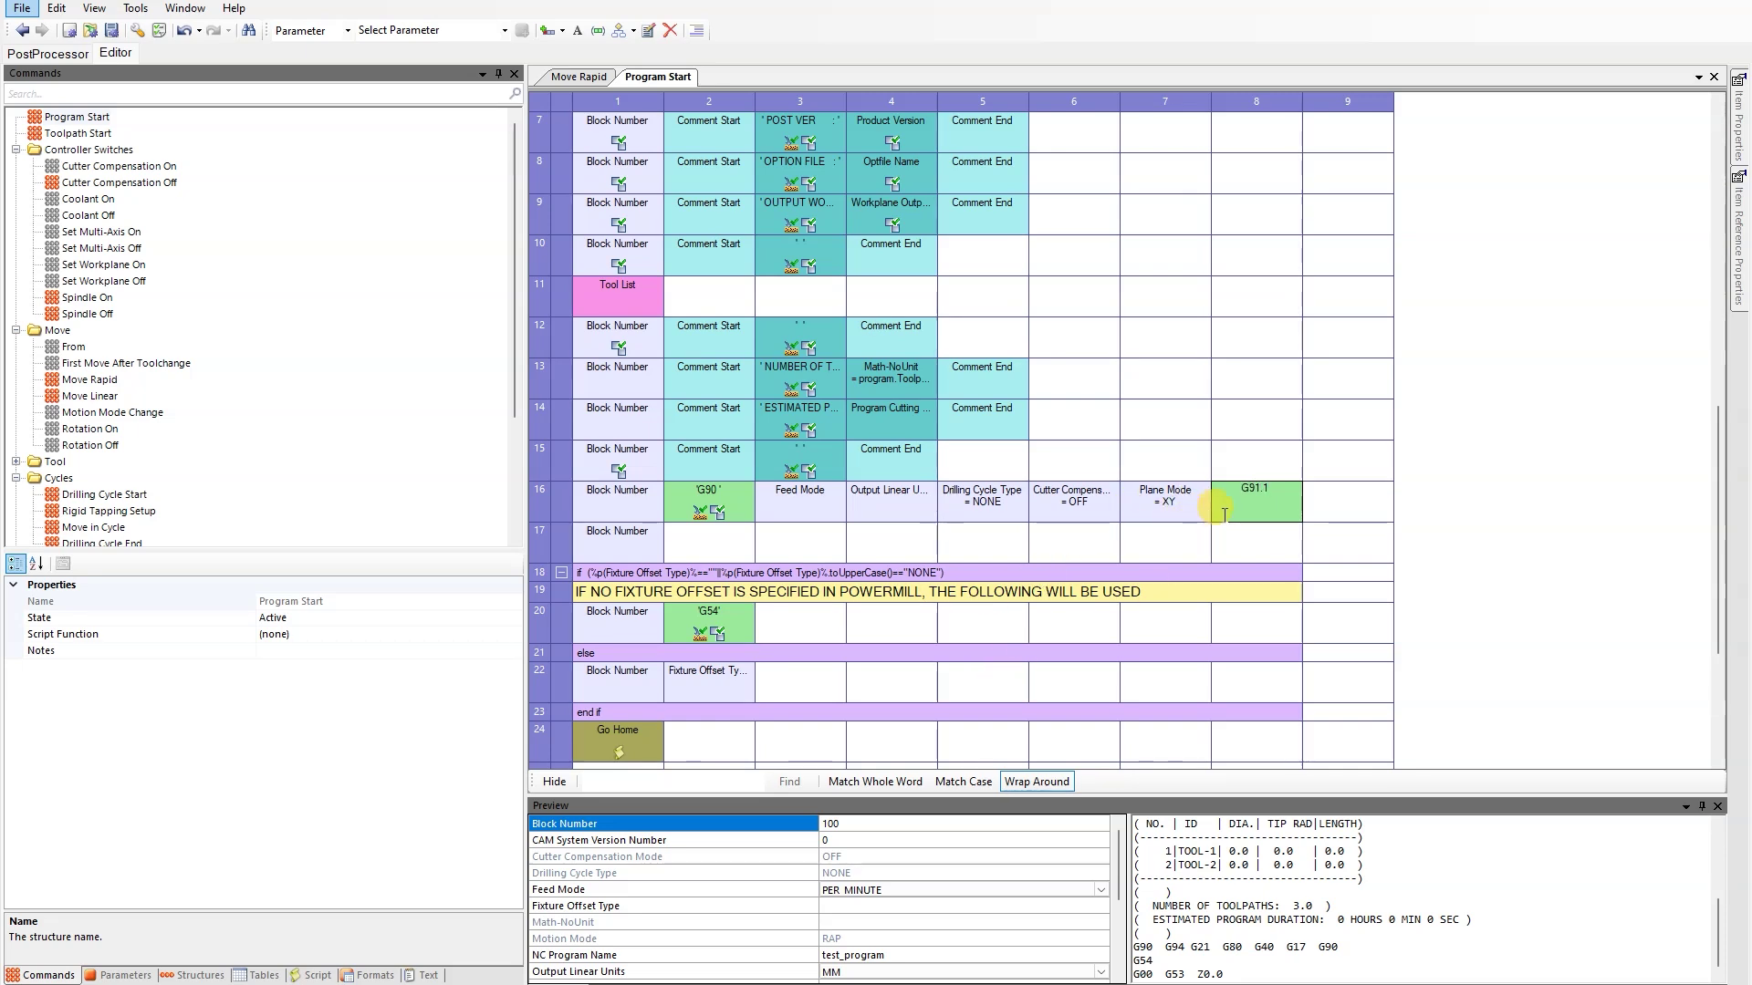
{"action": "left_click", "coordinate": [1258, 546]}
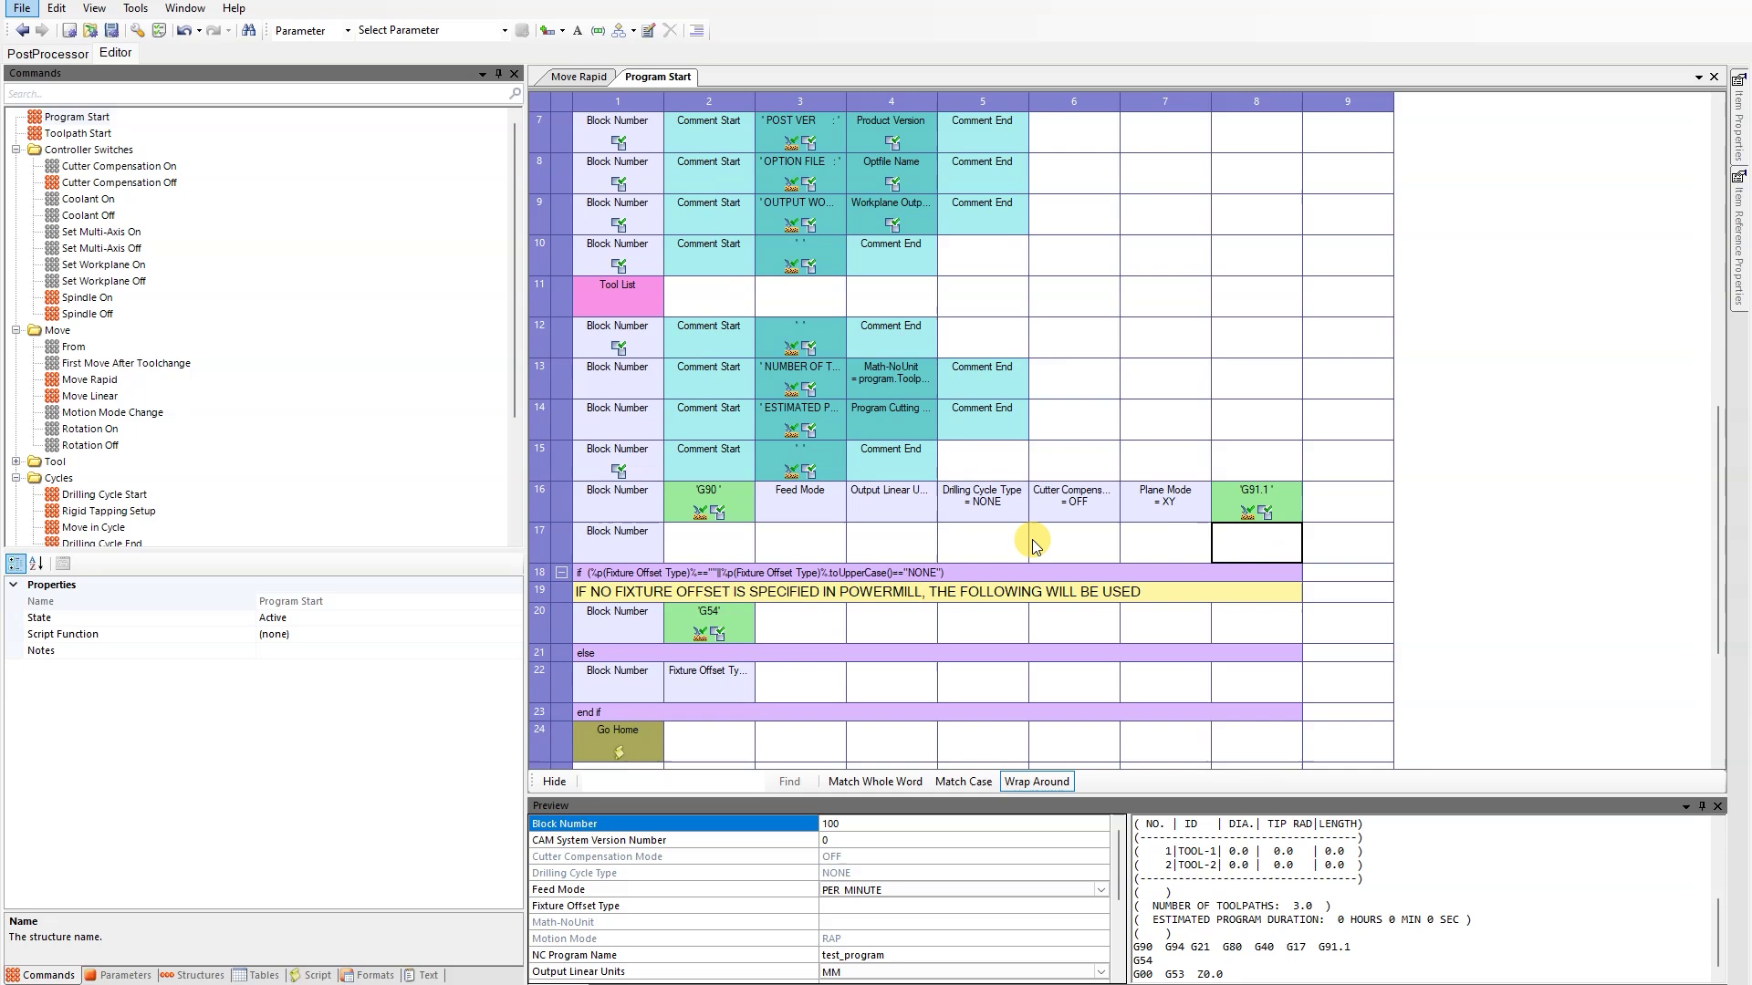
{"action": "left_click", "coordinate": [738, 541]}
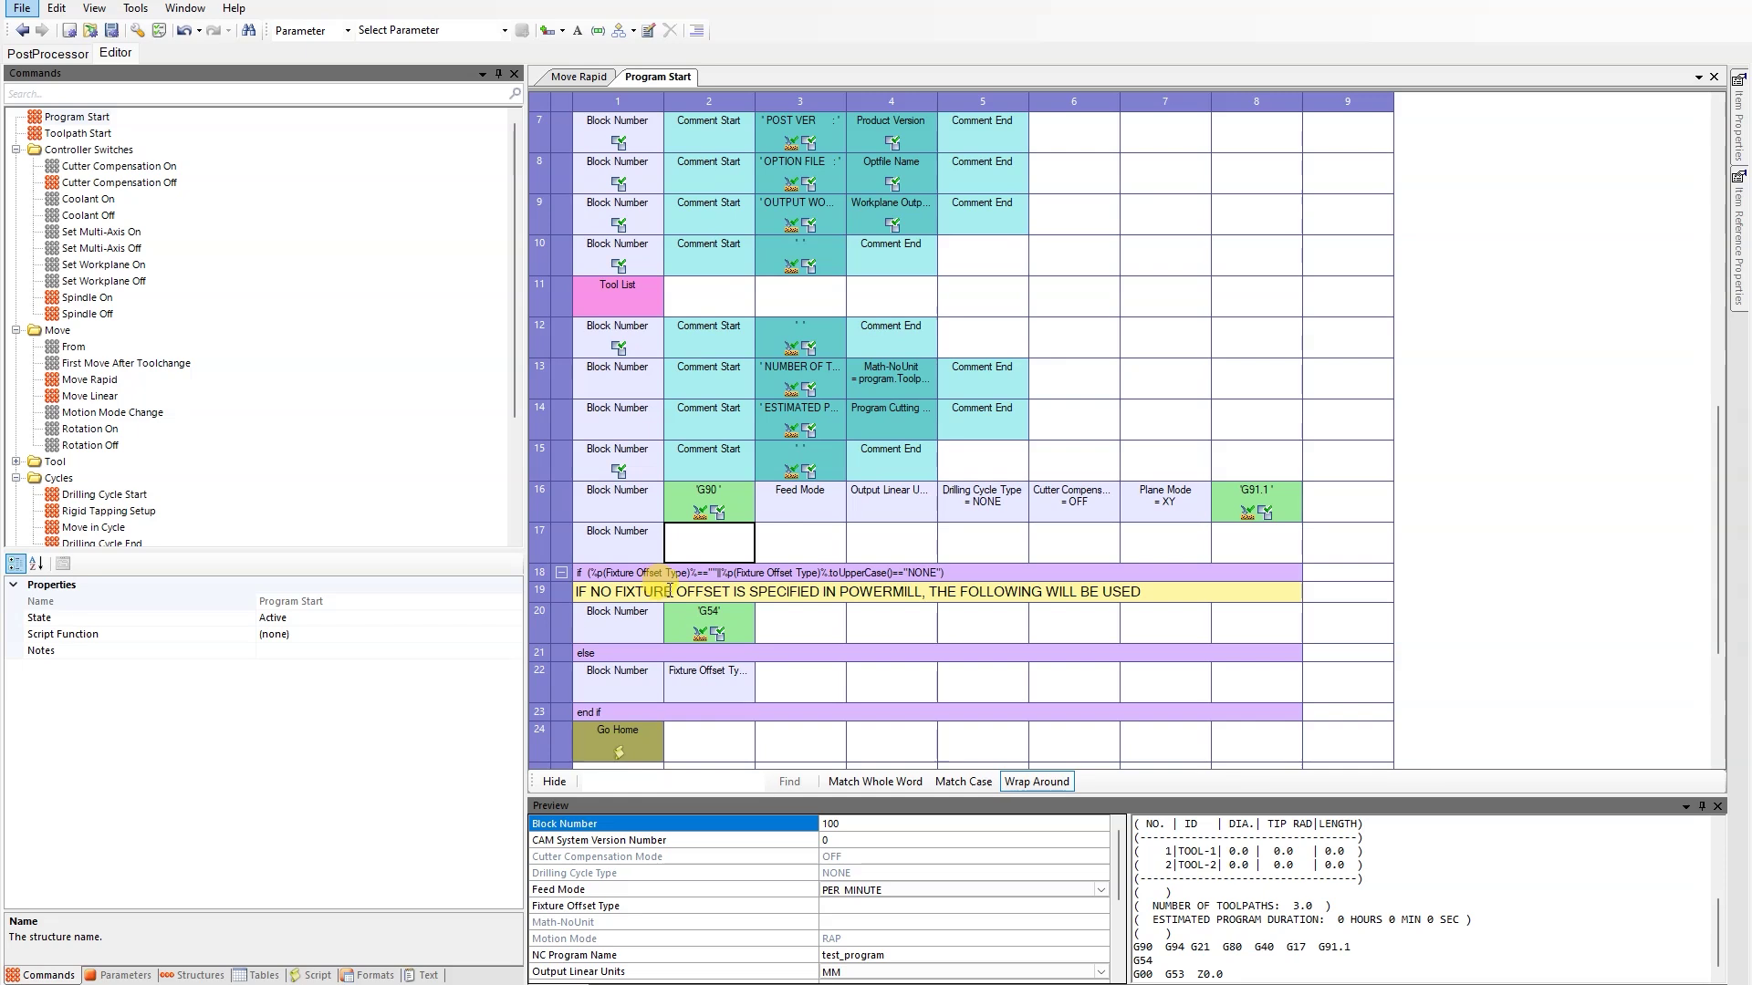
Examine the fixture offset condition with its G54 and Fixture Offset Type blocks, plus the Go Home block ending Program Start
{"action": "scroll", "coordinate": [650, 593], "scroll_direction": "down", "scroll_amount": 1}
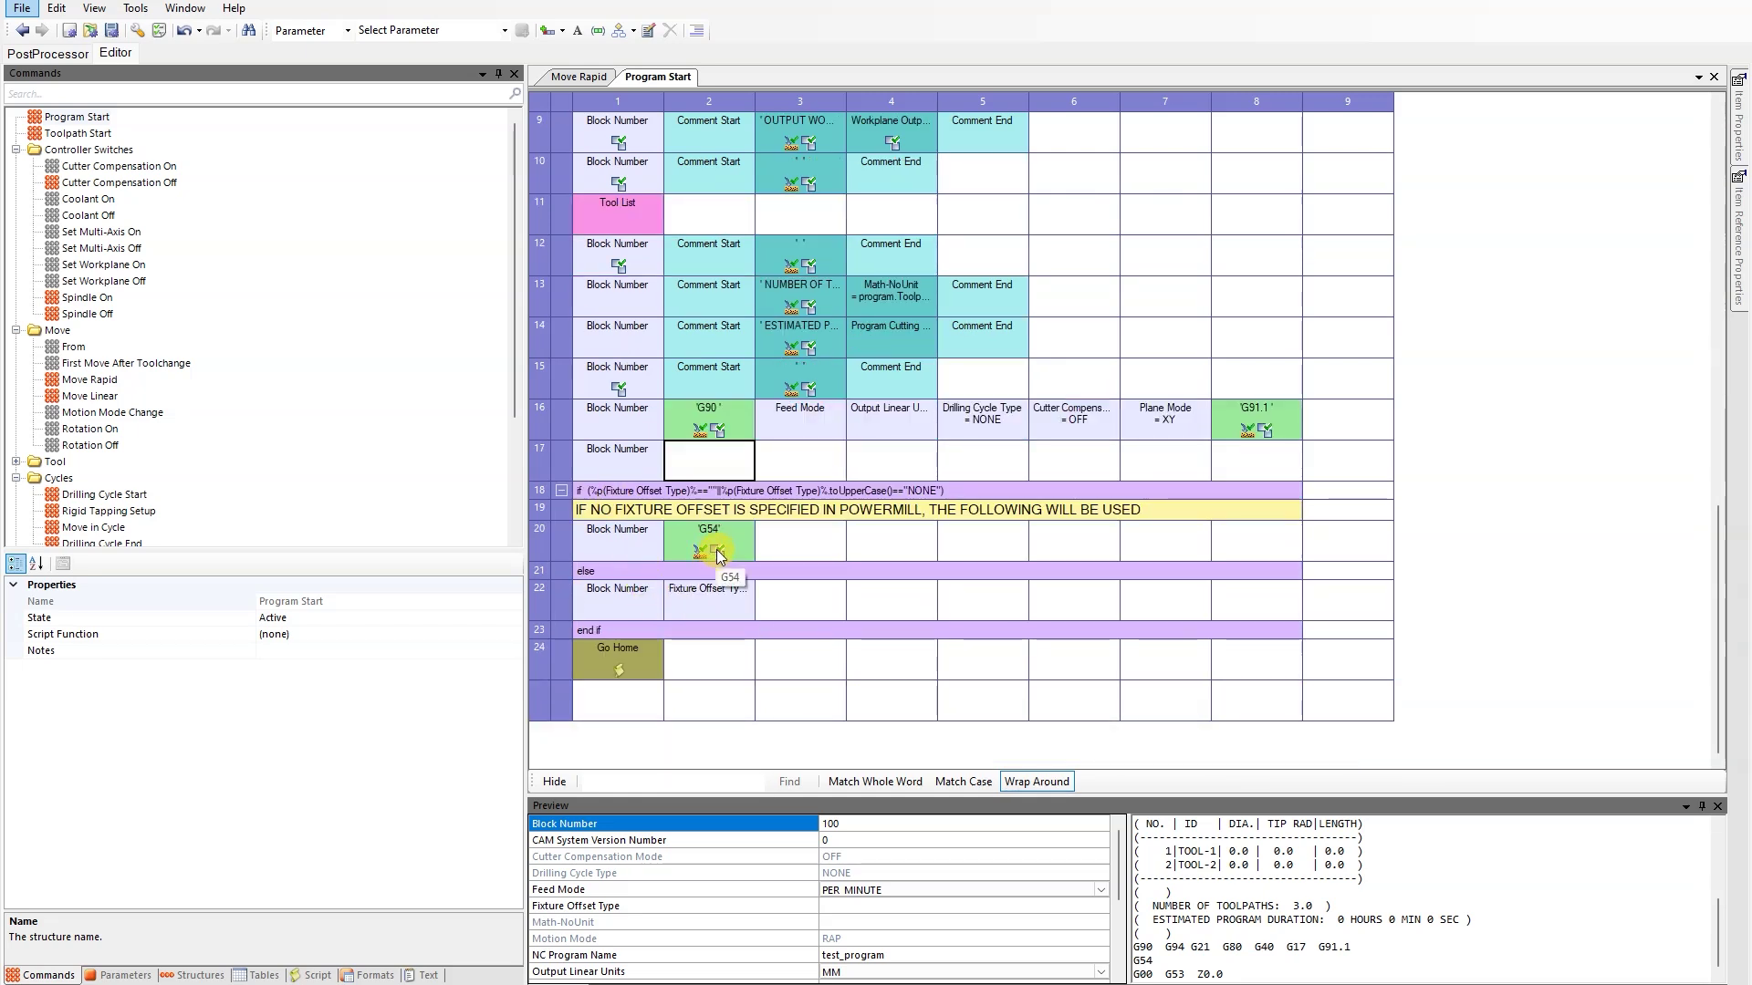
{"action": "left_click", "coordinate": [720, 598]}
{"action": "left_click", "coordinate": [643, 600]}
{"action": "left_click", "coordinate": [698, 653]}
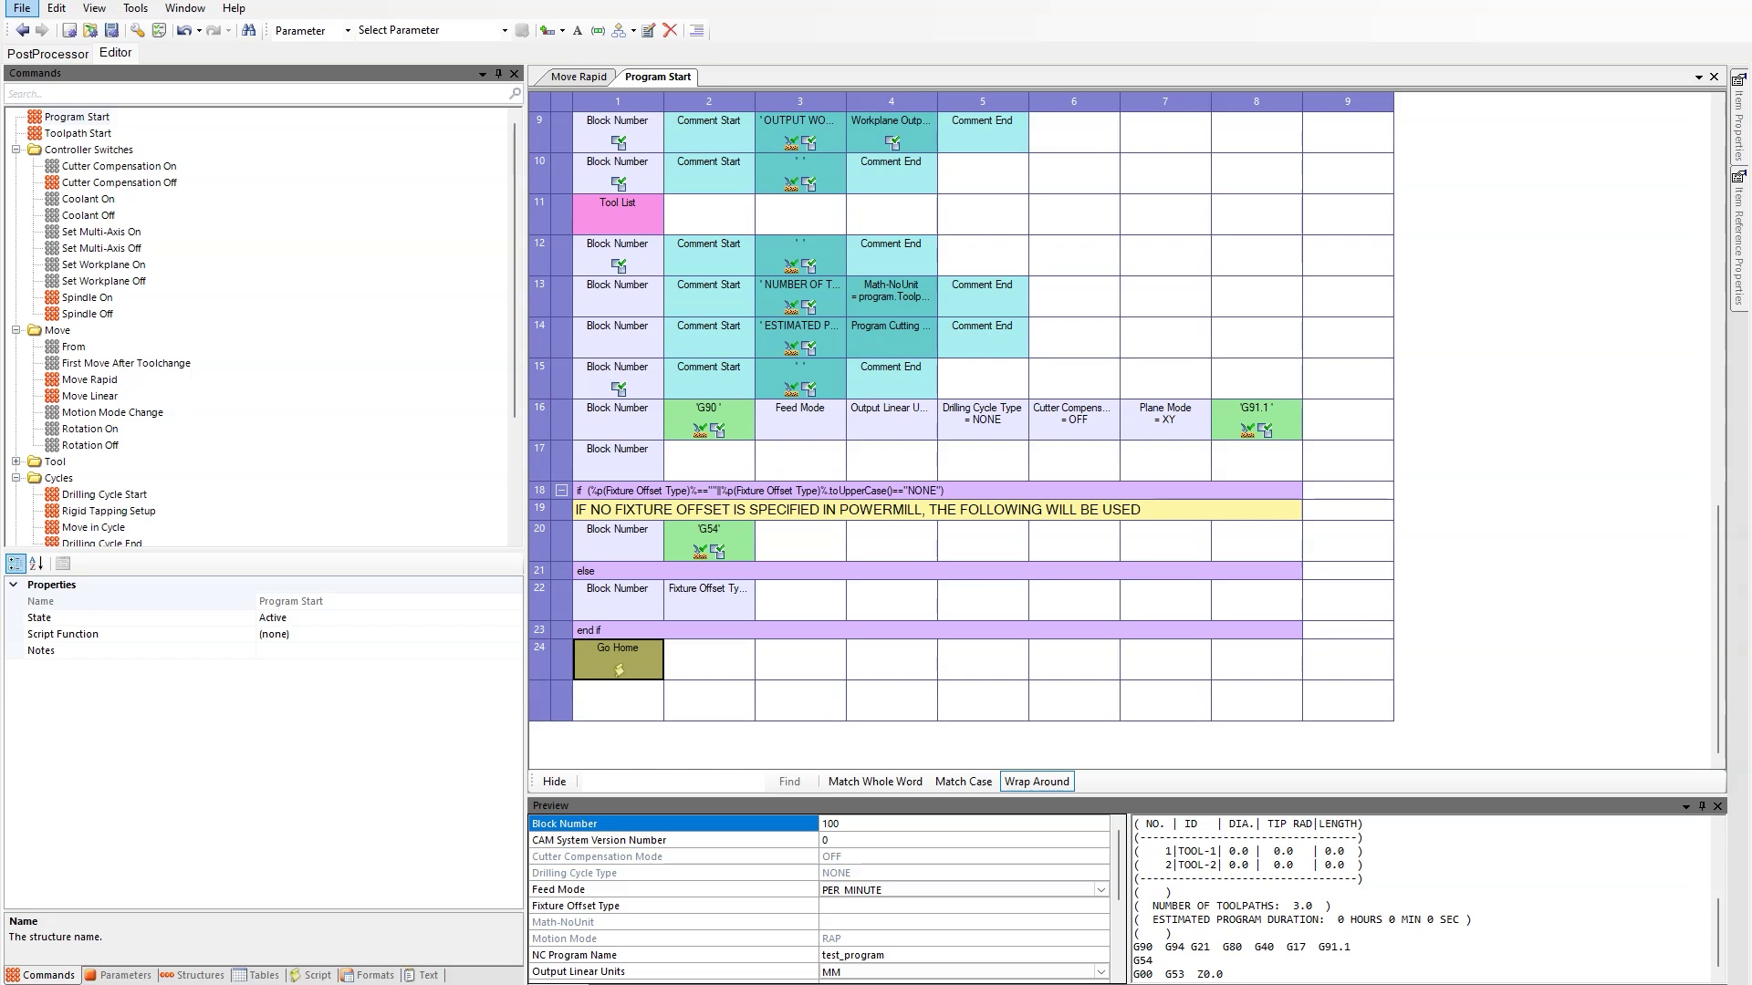
Add the Rotary Axis 1 parameter to the first tool-change block of Toolpath Start, directly after Tool Change = NO
{"action": "left_click", "coordinate": [65, 136]}
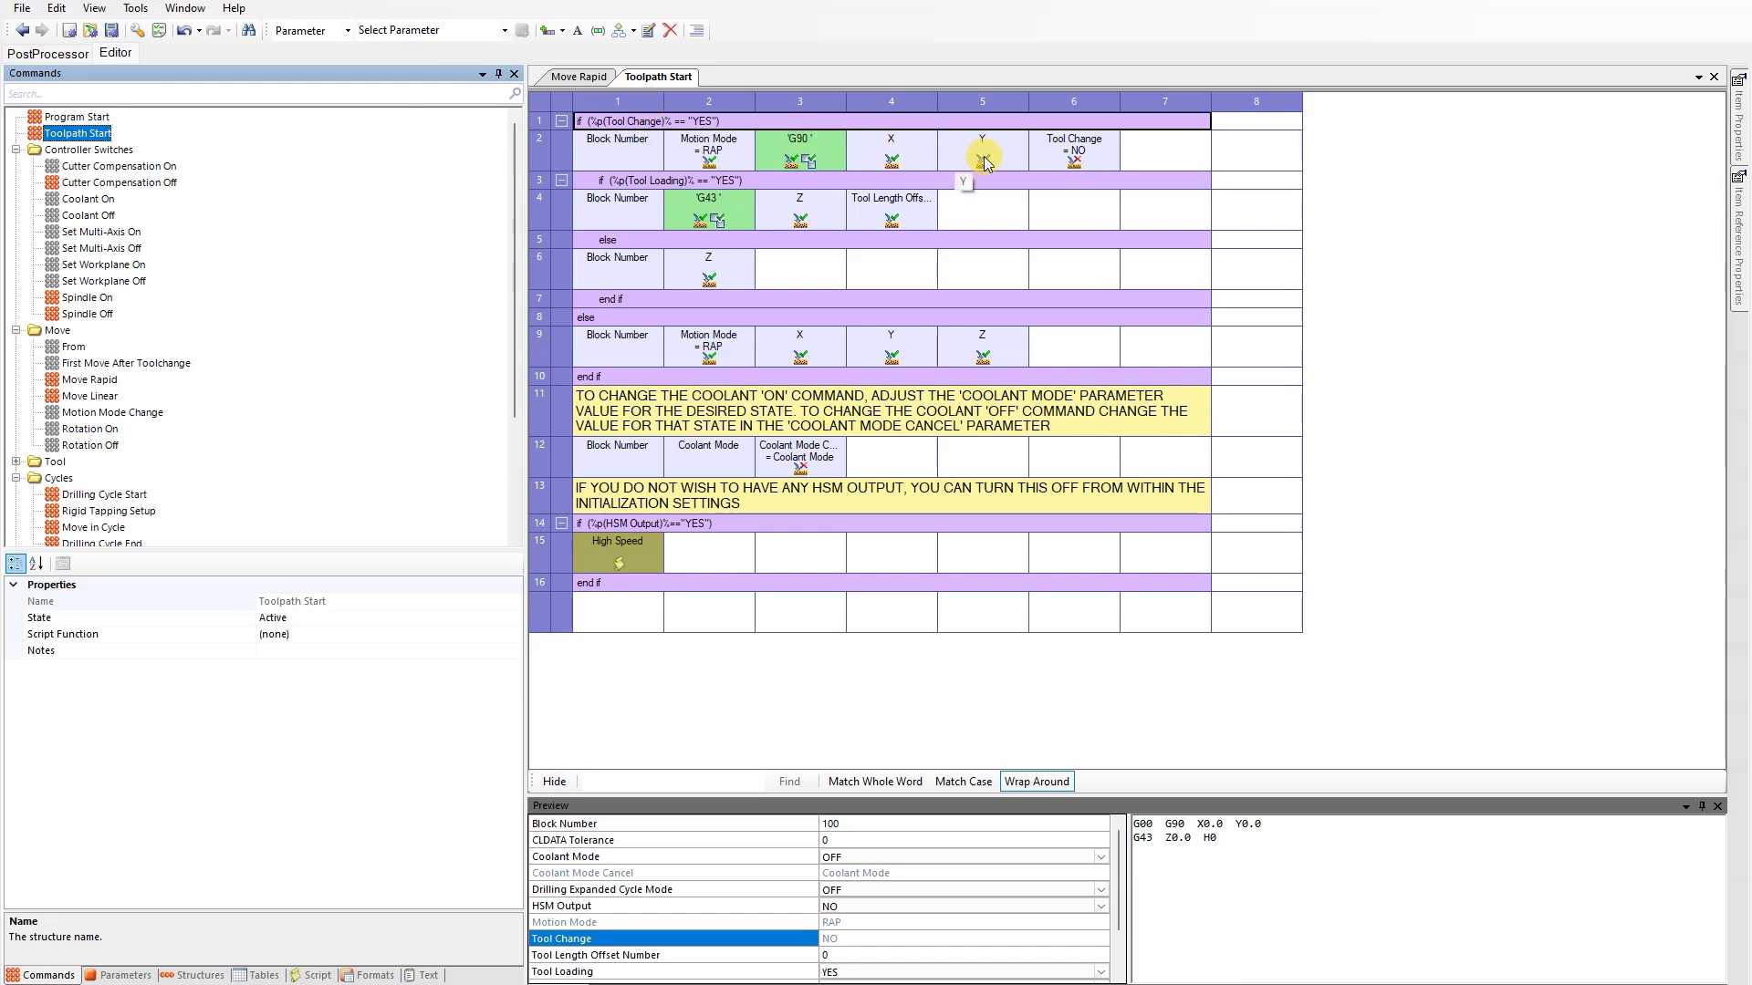
{"action": "left_click", "coordinate": [1063, 151]}
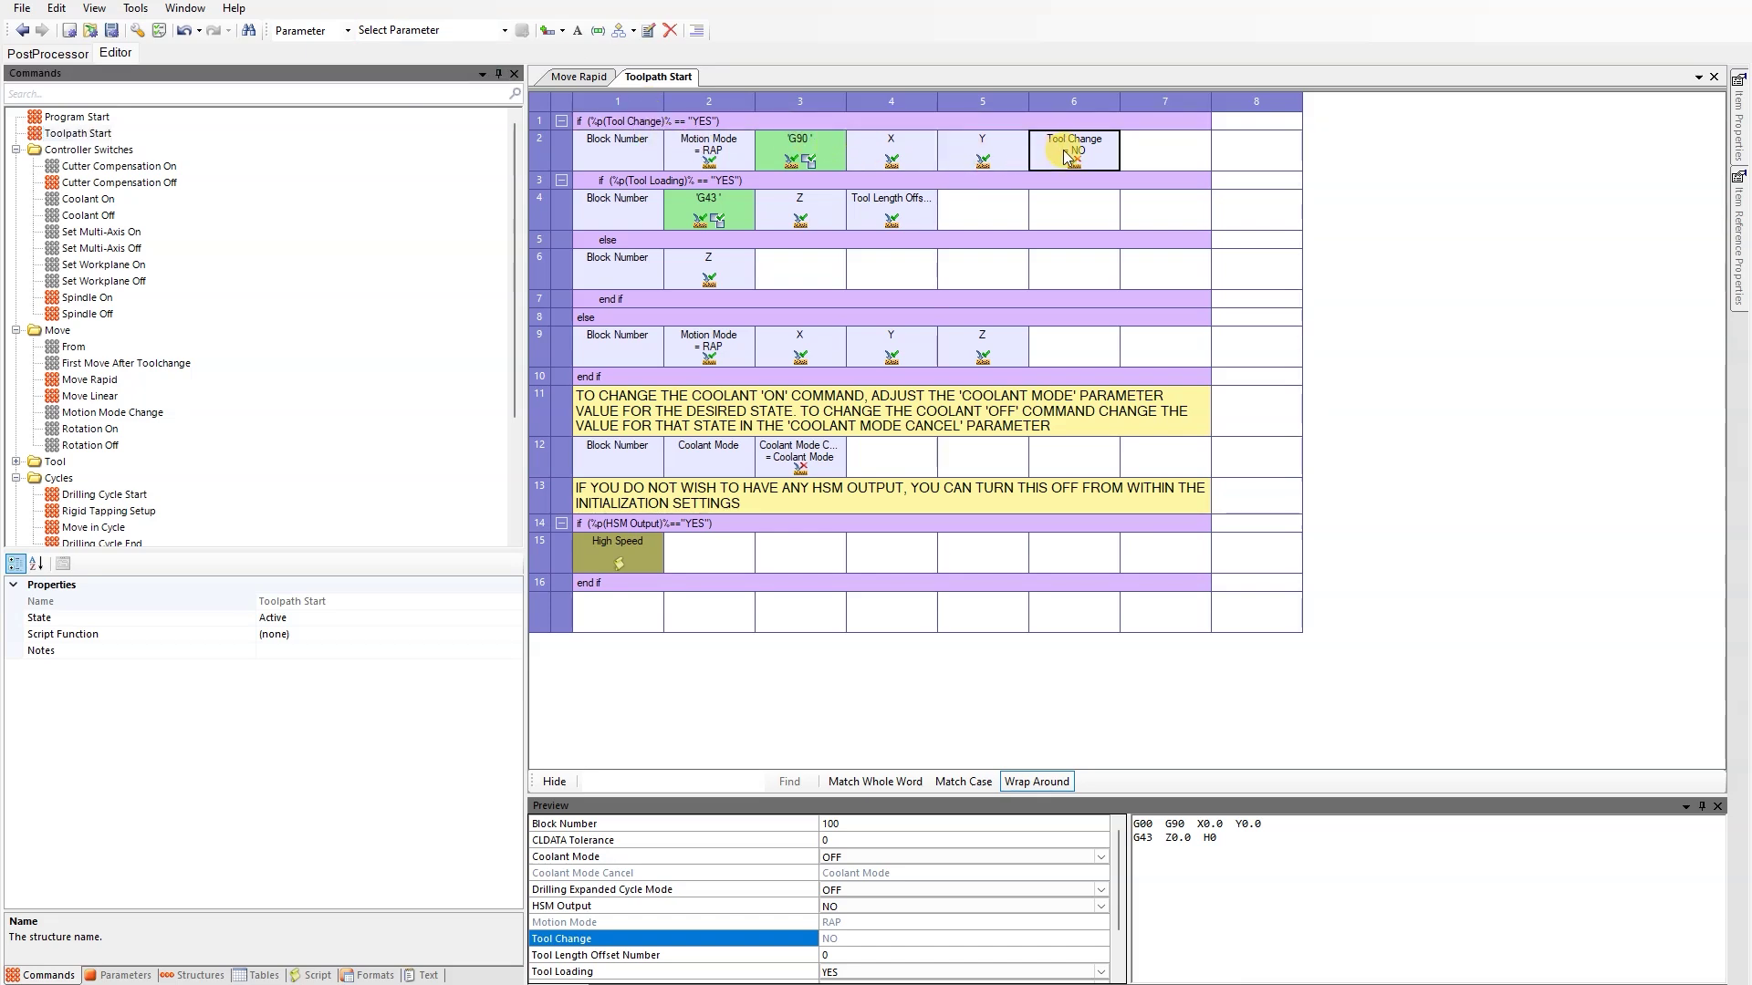
{"action": "left_click", "coordinate": [1168, 156]}
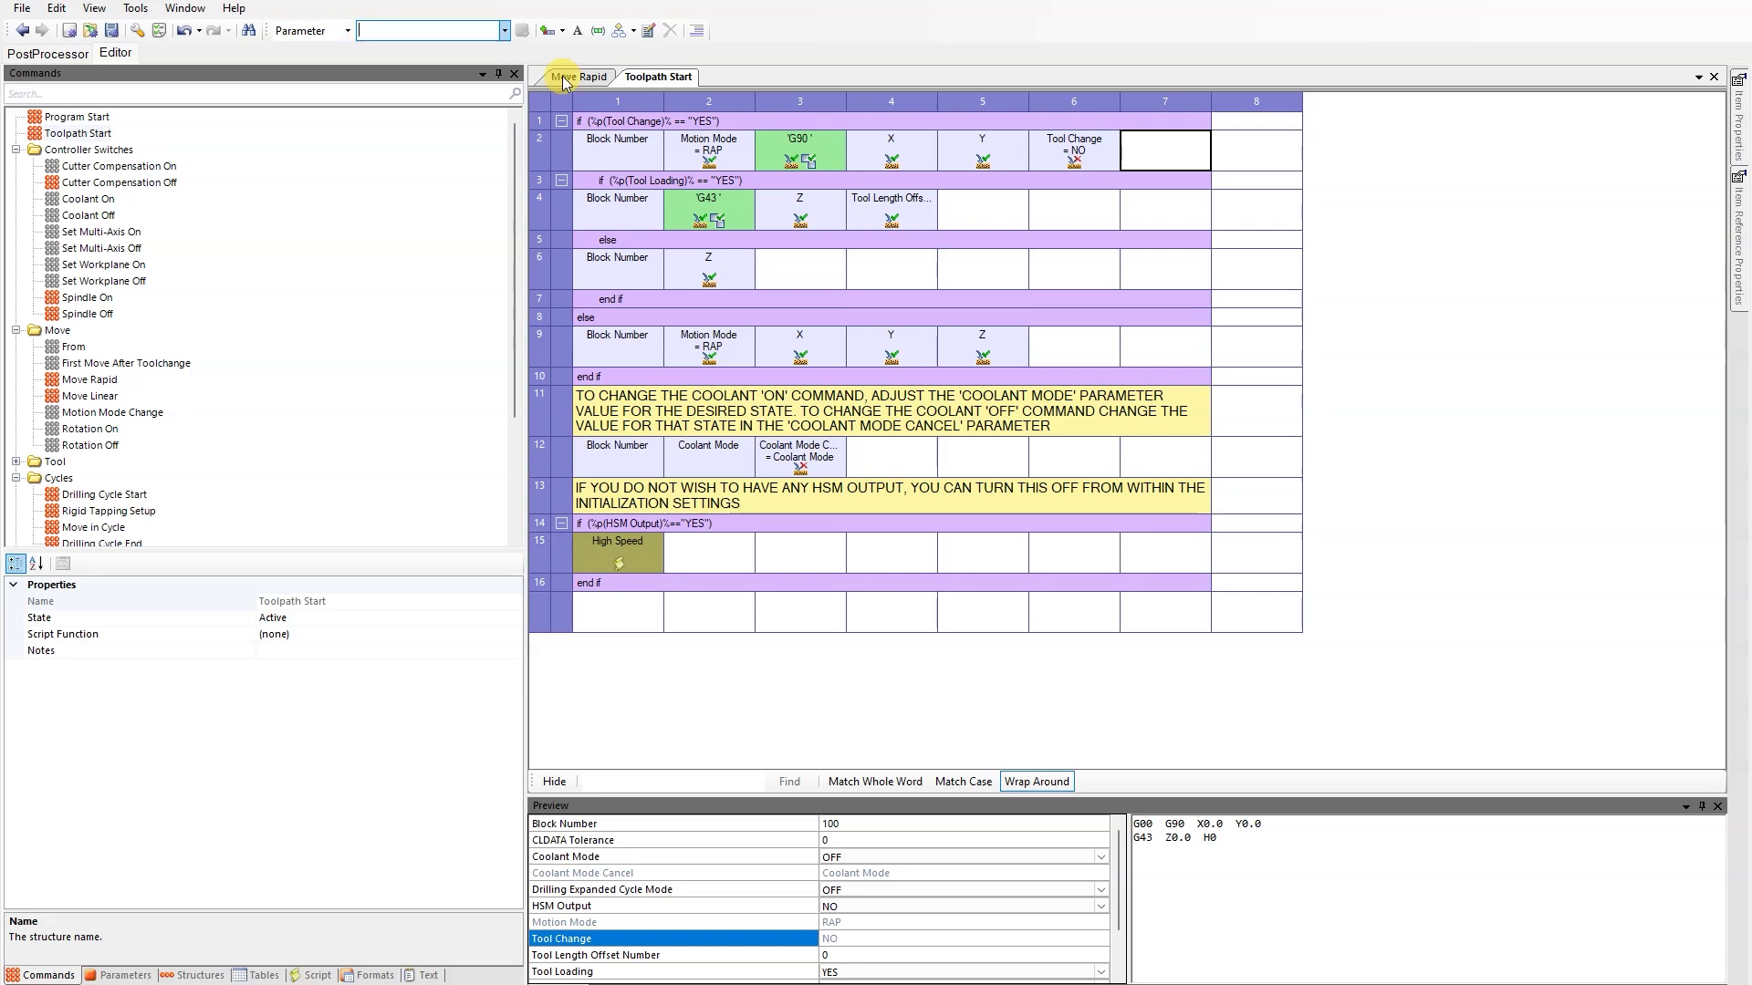
{"action": "type", "text": "Rota"}
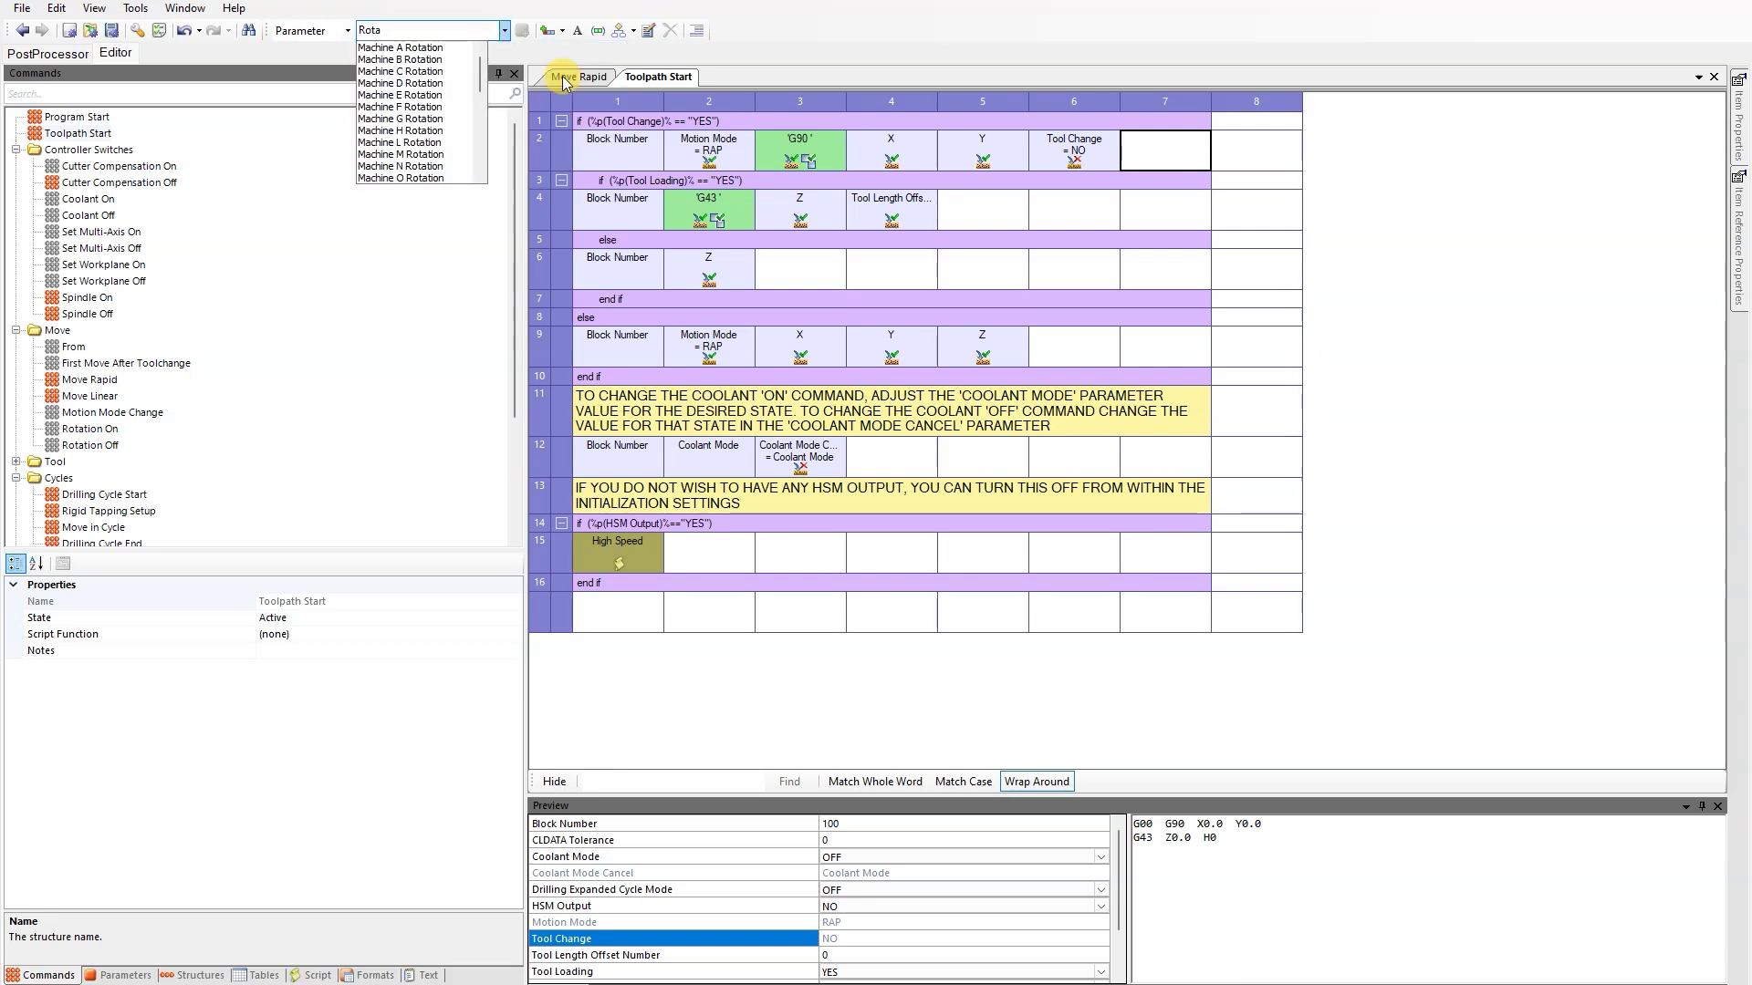
{"action": "type", "text": "r"}
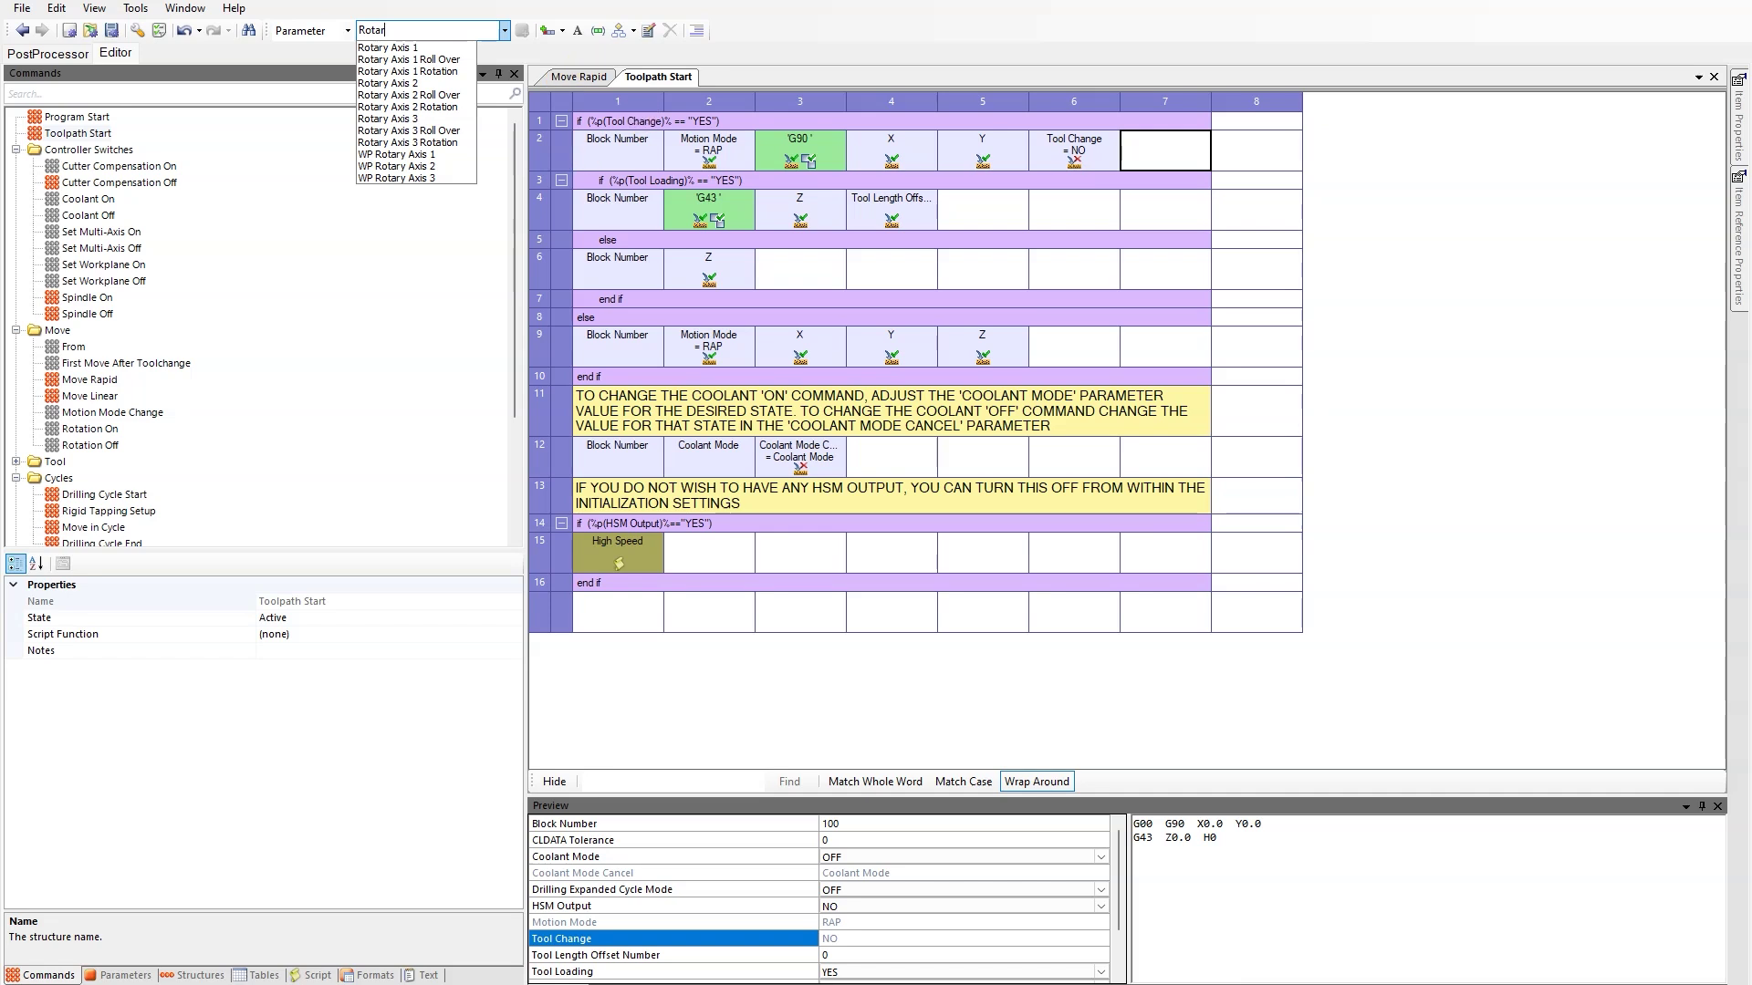
{"action": "left_click", "coordinate": [392, 48]}
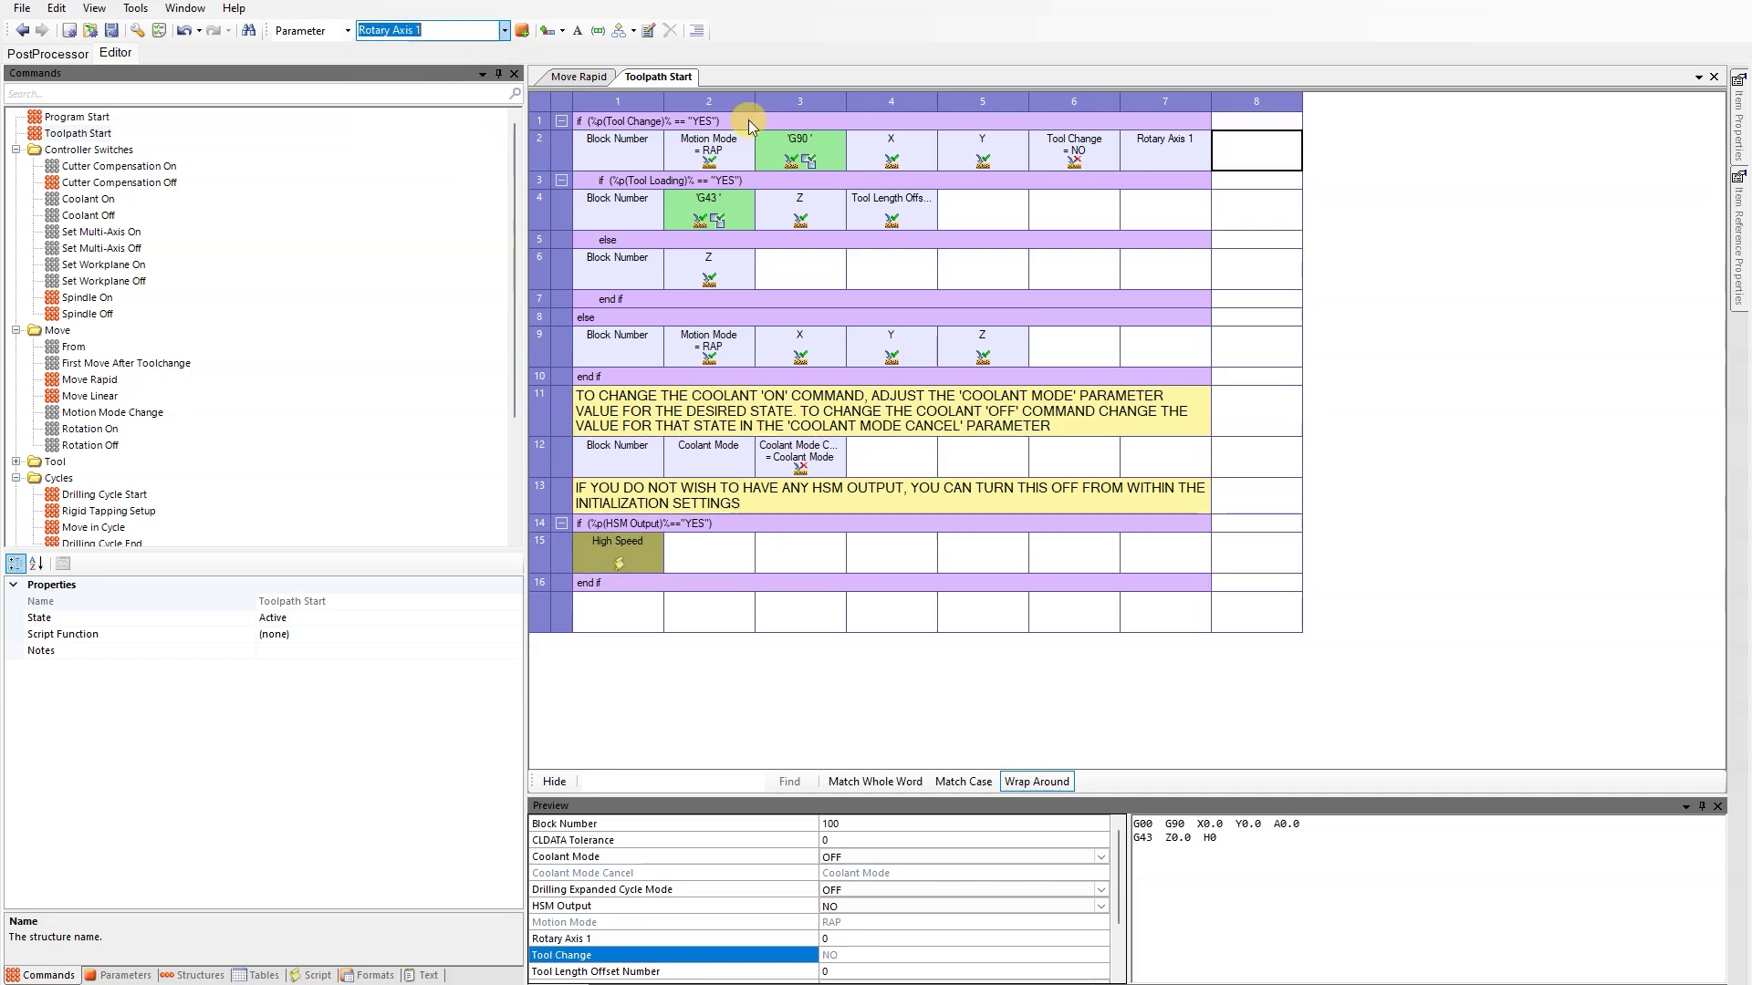
Set Output to Tape of the Rotary Axis 1 item to If Updated, and reorder the block so Tool Change = NO follows it
{"action": "right_click", "coordinate": [1158, 156]}
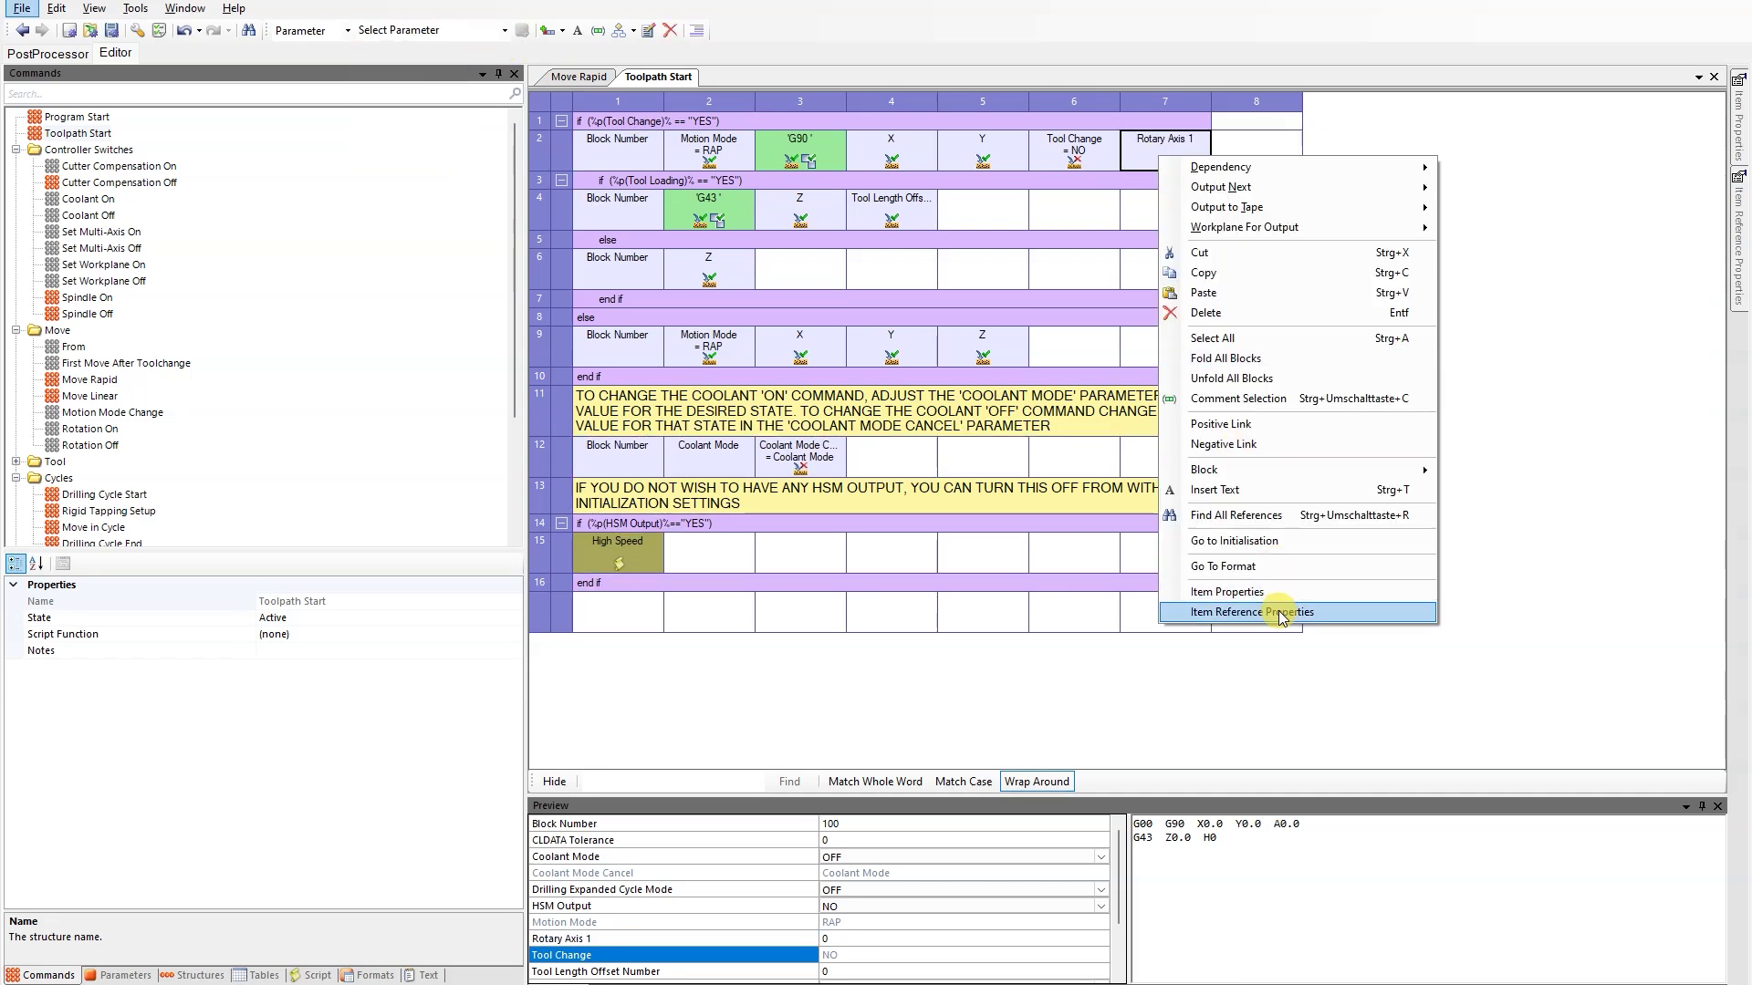
{"action": "left_click", "coordinate": [1286, 723]}
{"action": "left_click", "coordinate": [1739, 148]}
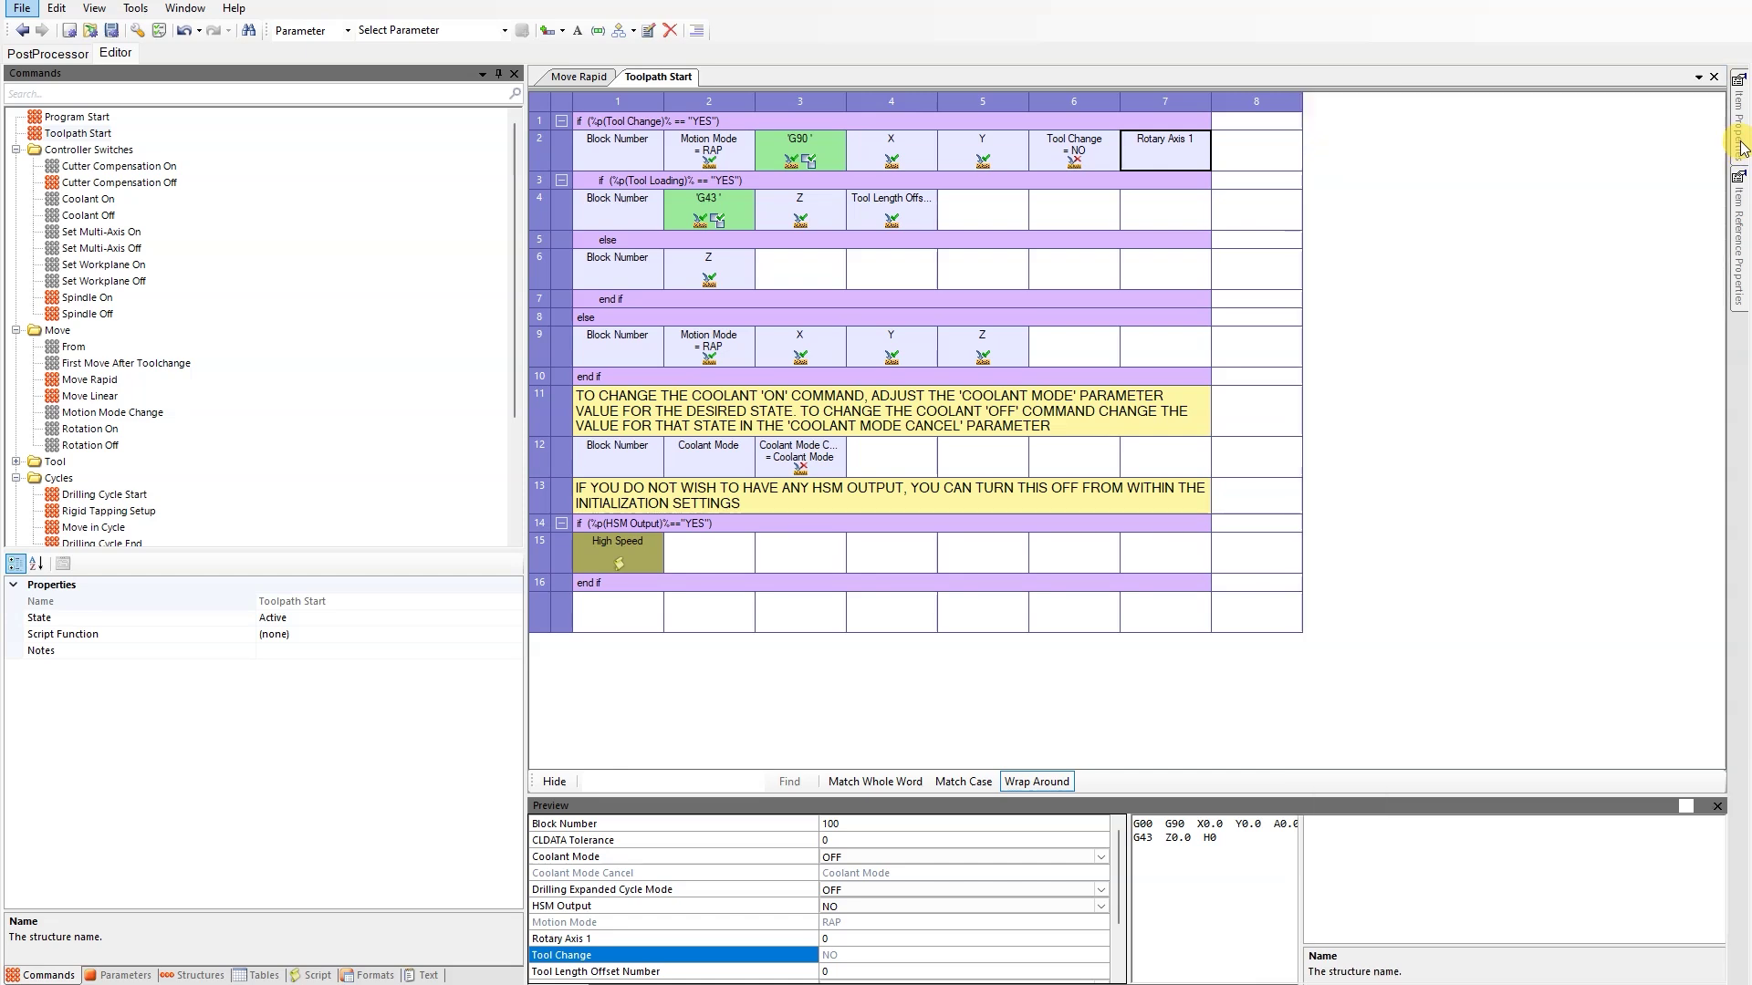
{"action": "left_click", "coordinate": [1595, 217]}
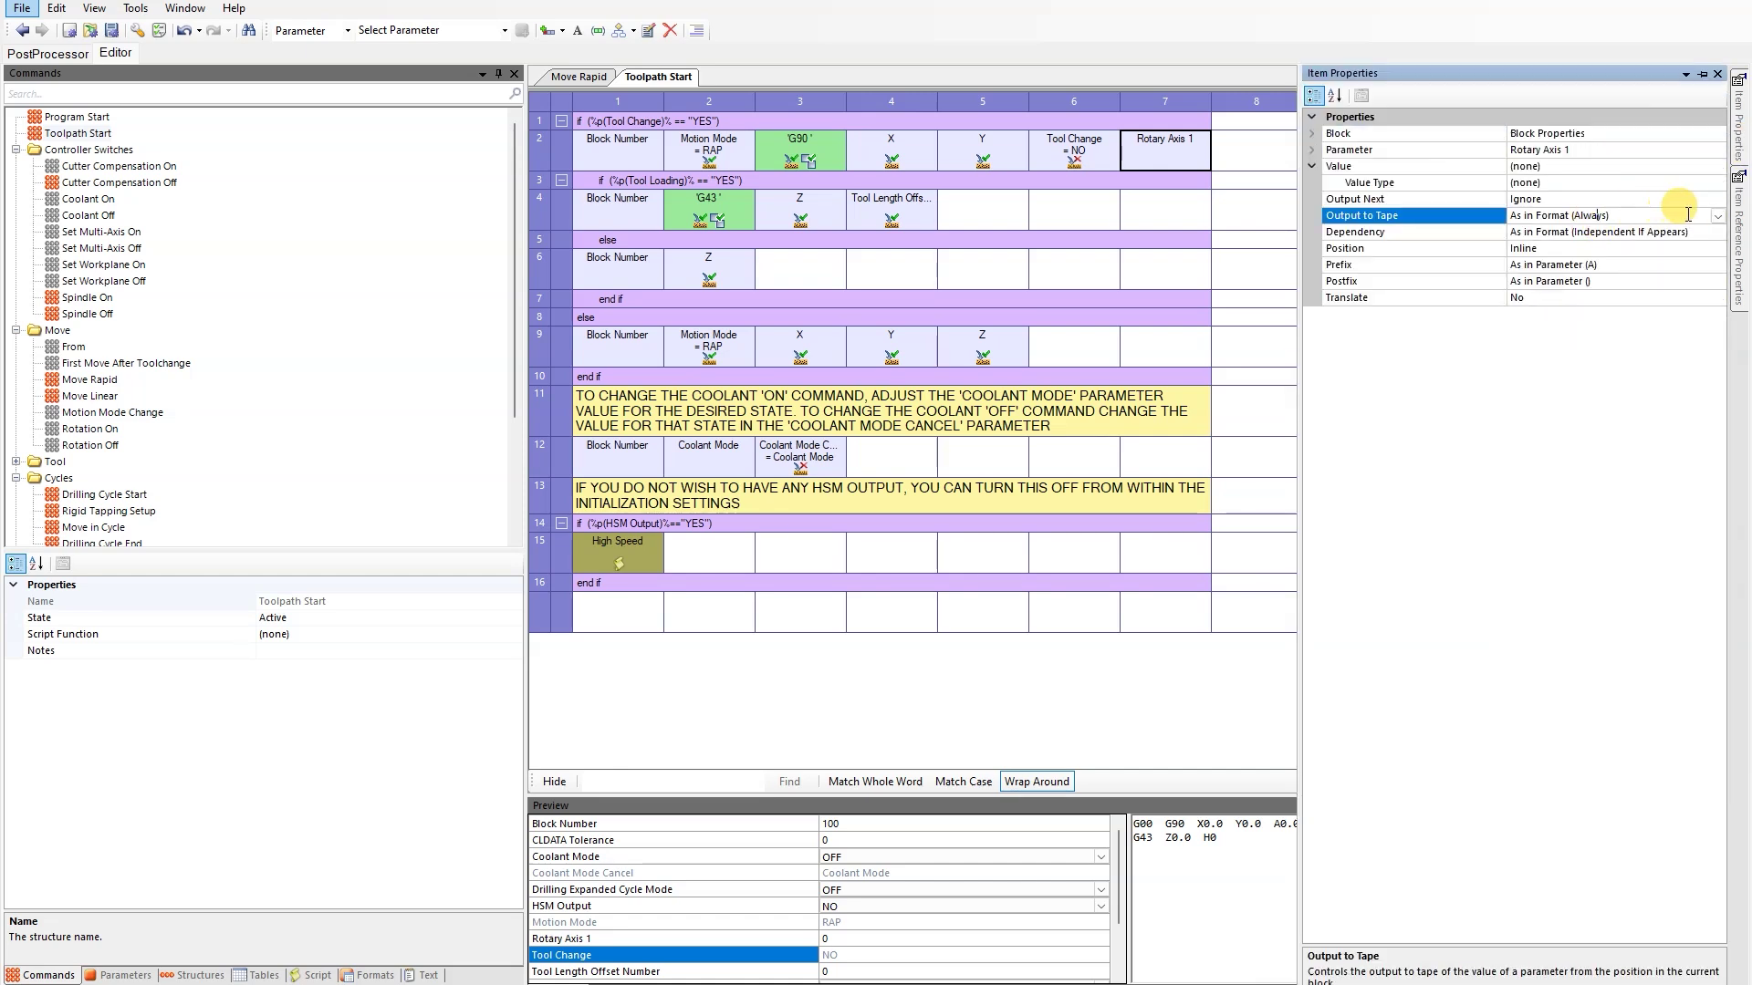
{"action": "left_click", "coordinate": [1715, 217]}
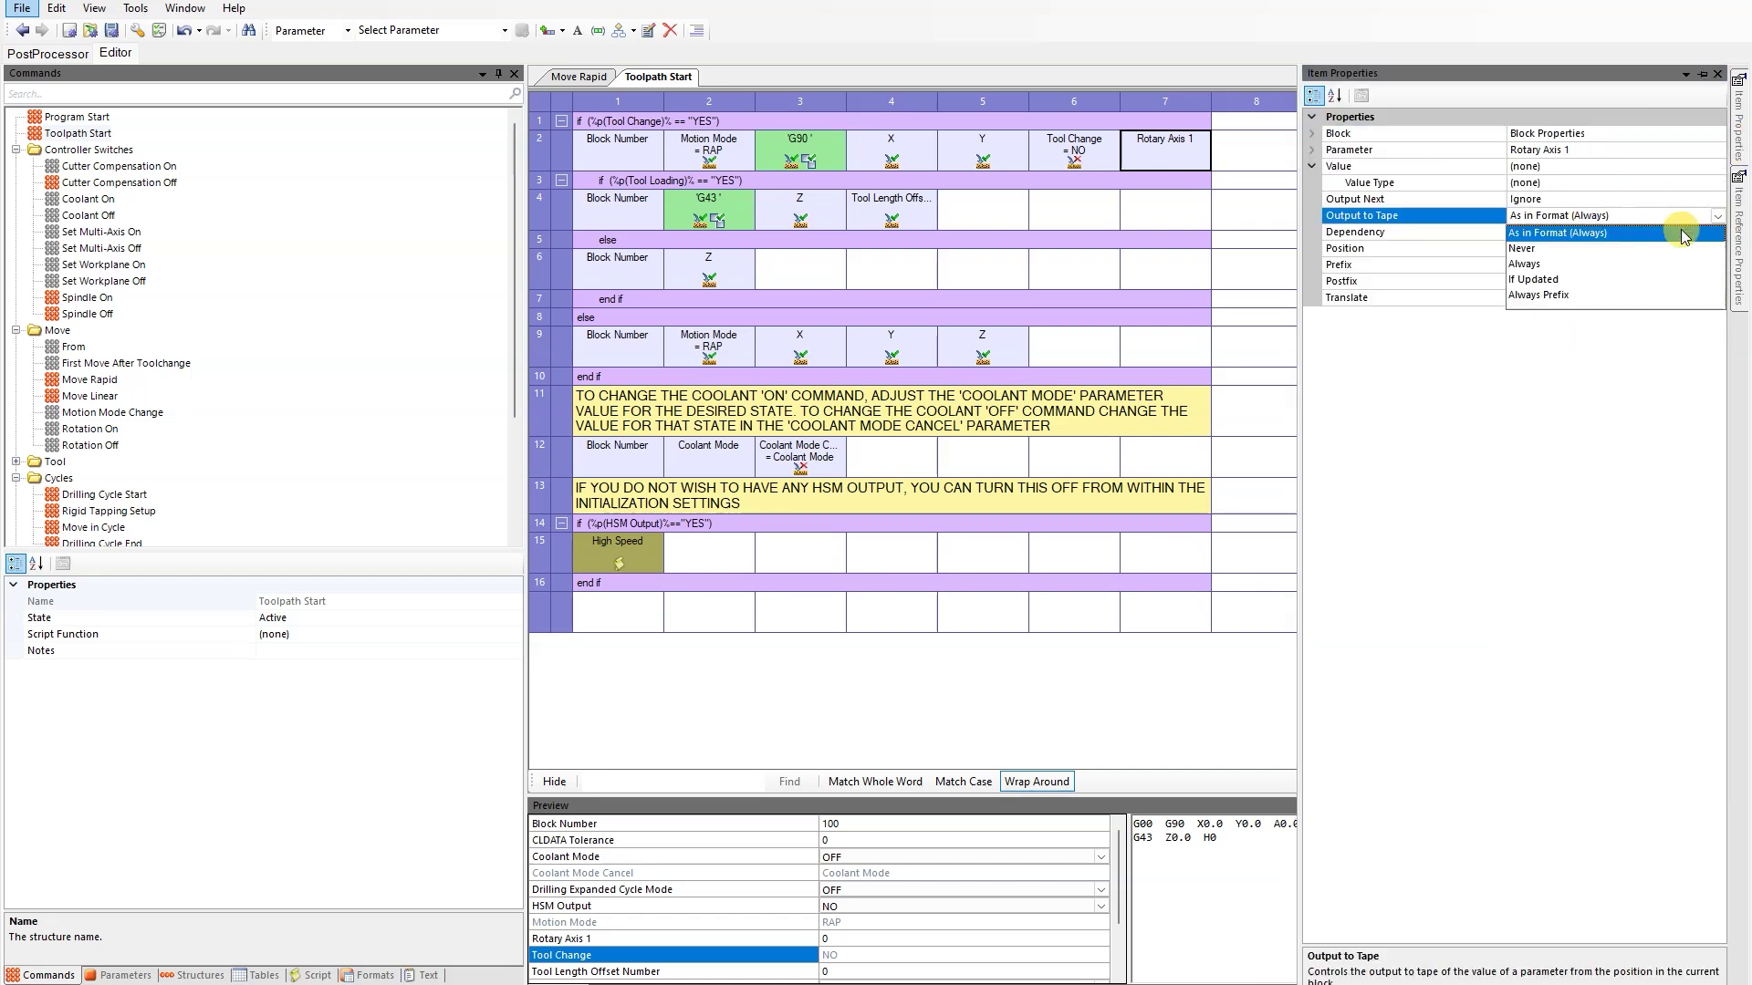
{"action": "left_click", "coordinate": [1547, 277]}
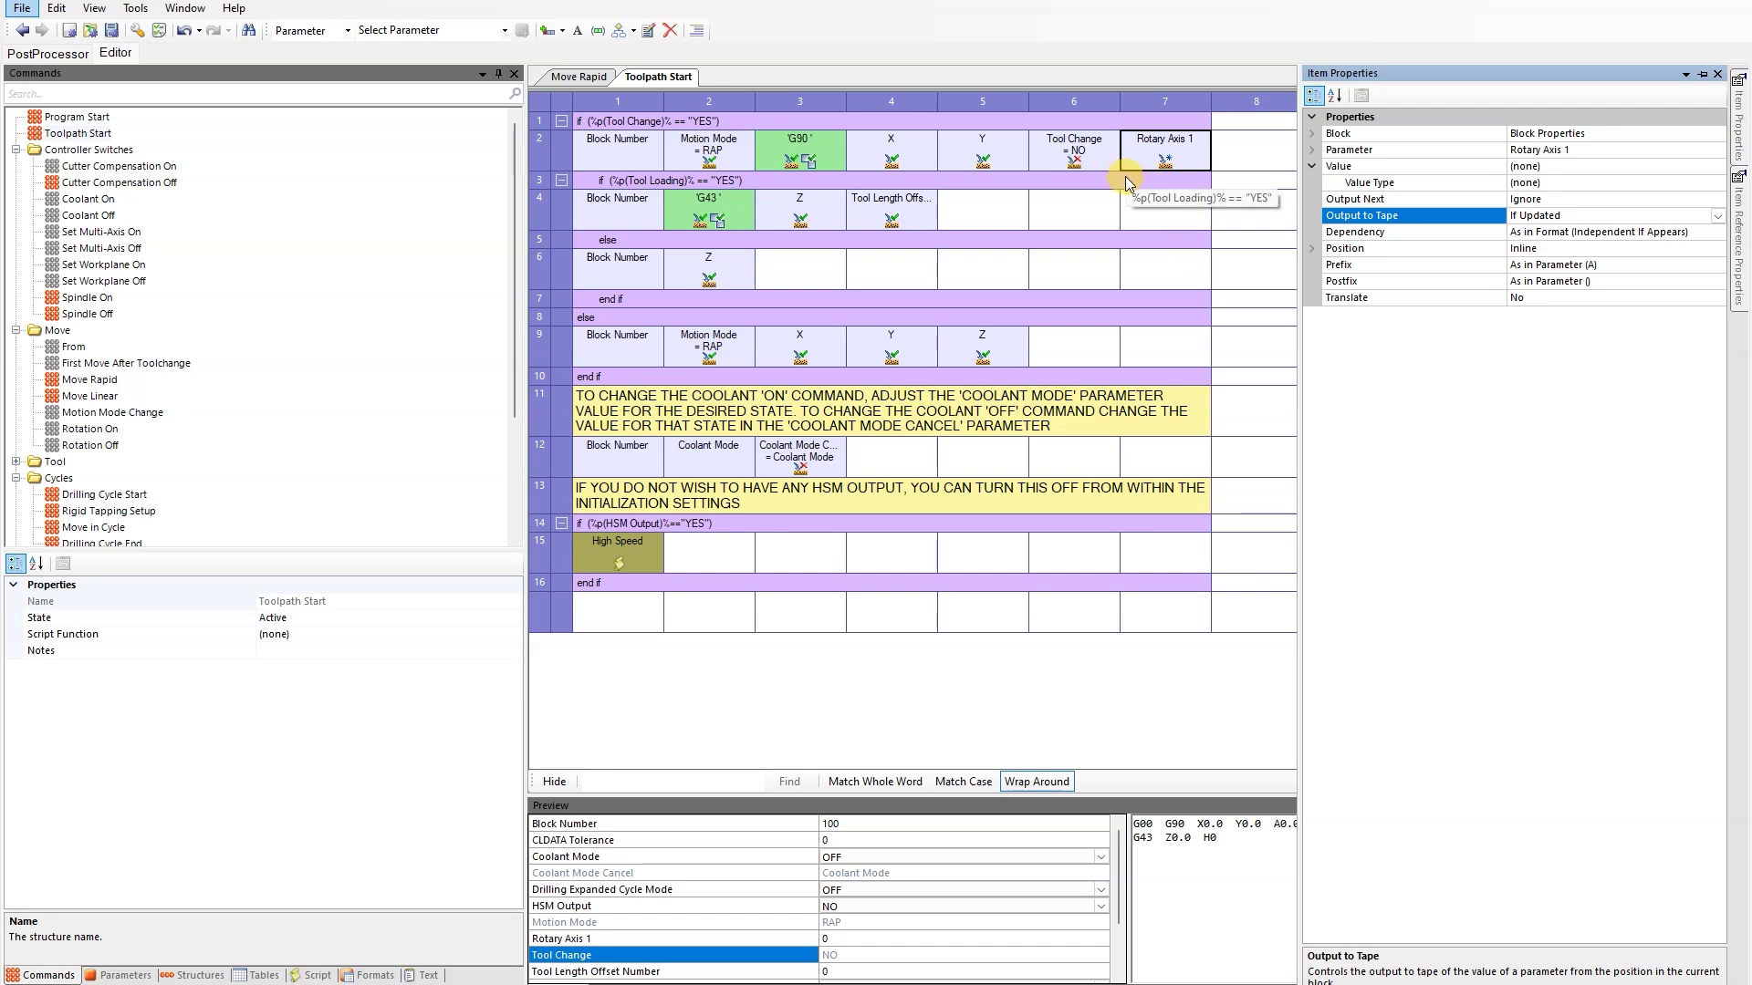
{"action": "left_click", "coordinate": [1077, 156]}
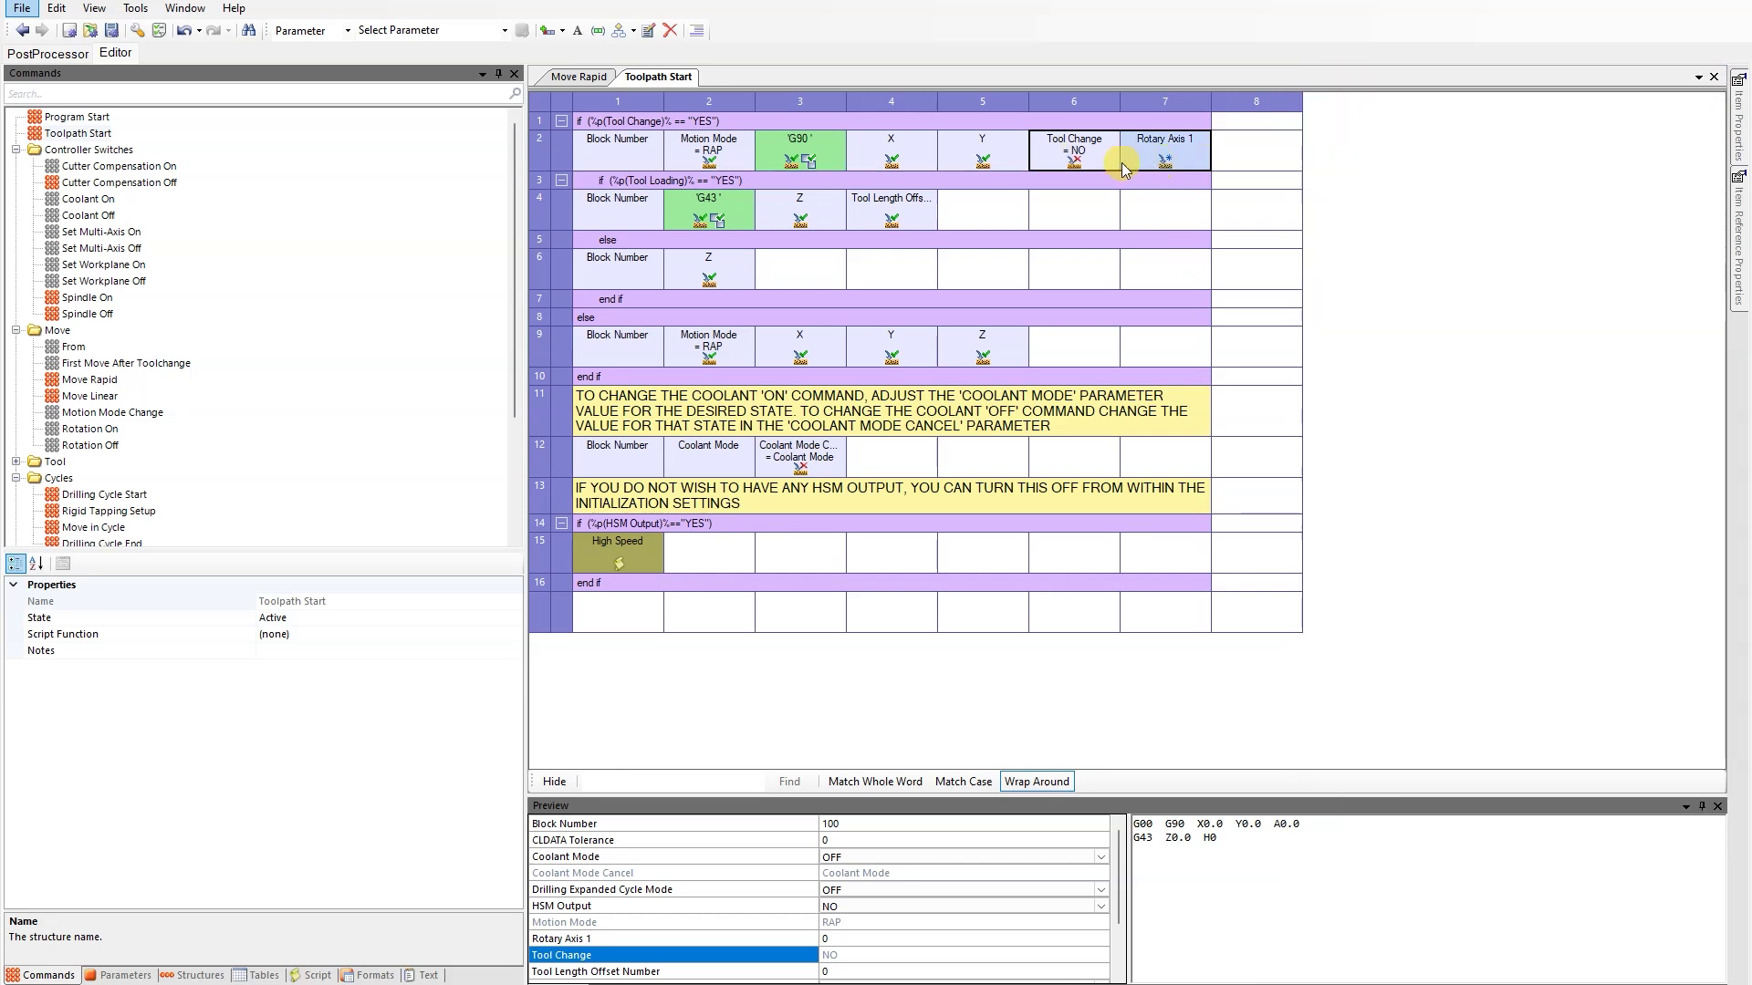
{"action": "left_click_drag", "start_coordinate": [1100, 161], "coordinate": [1186, 151]}
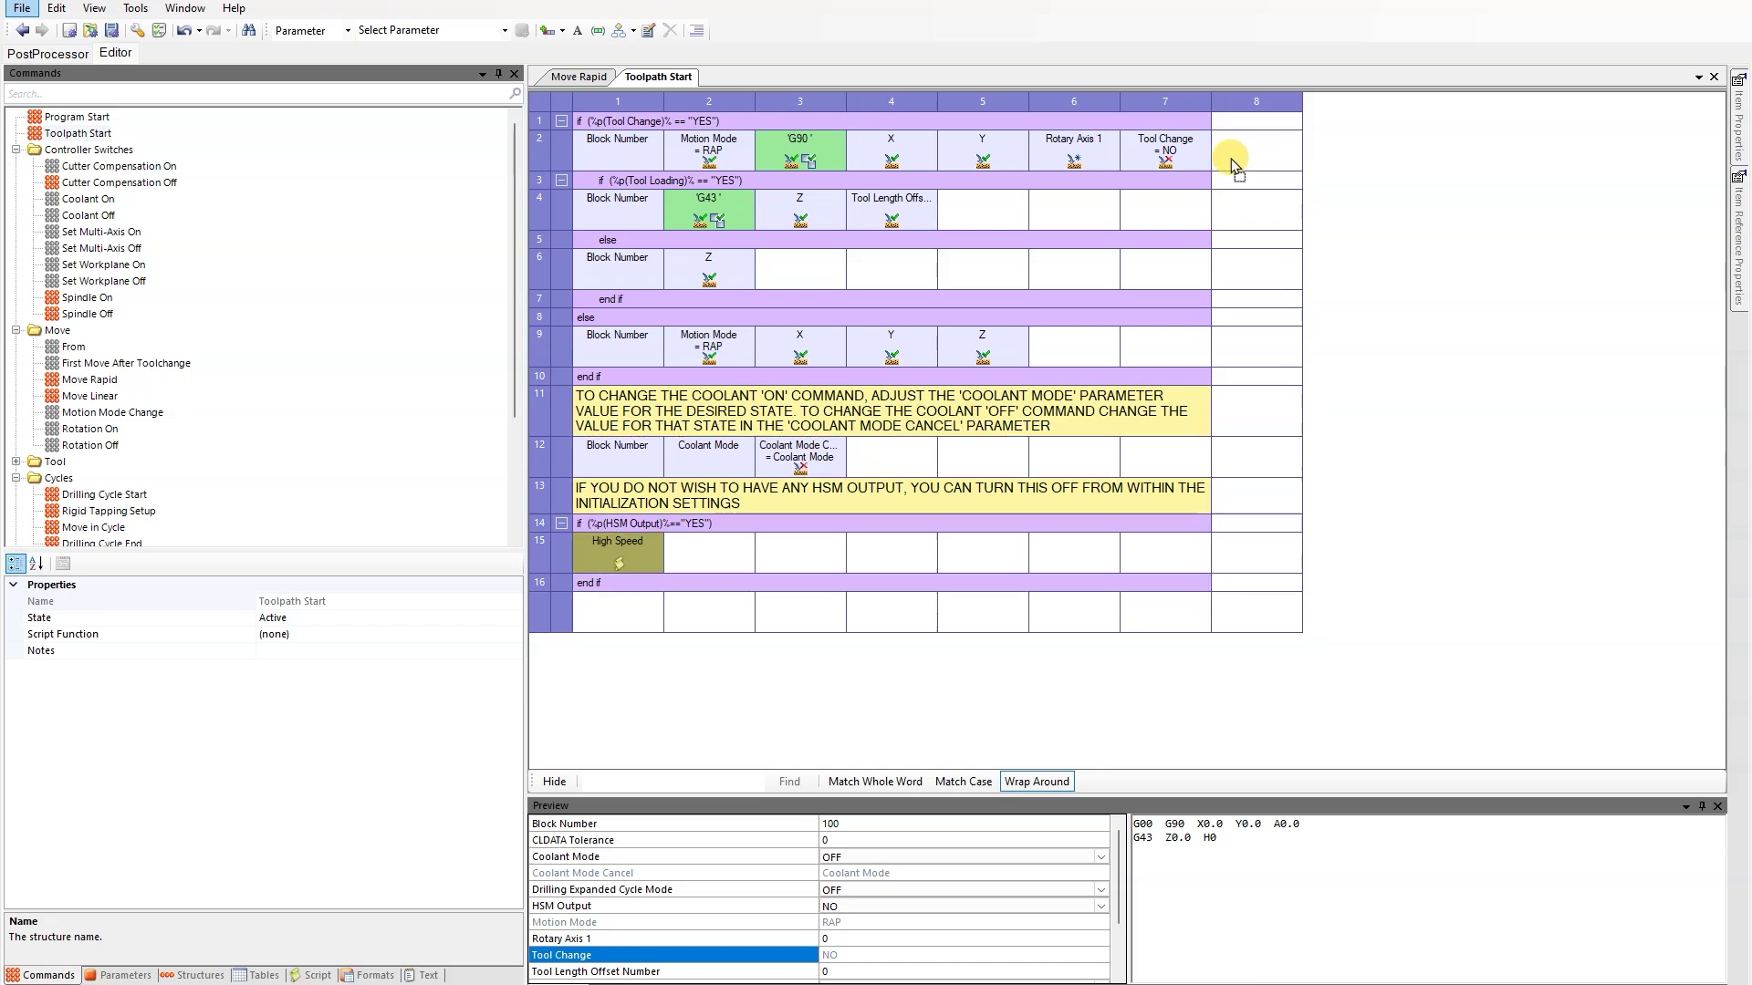
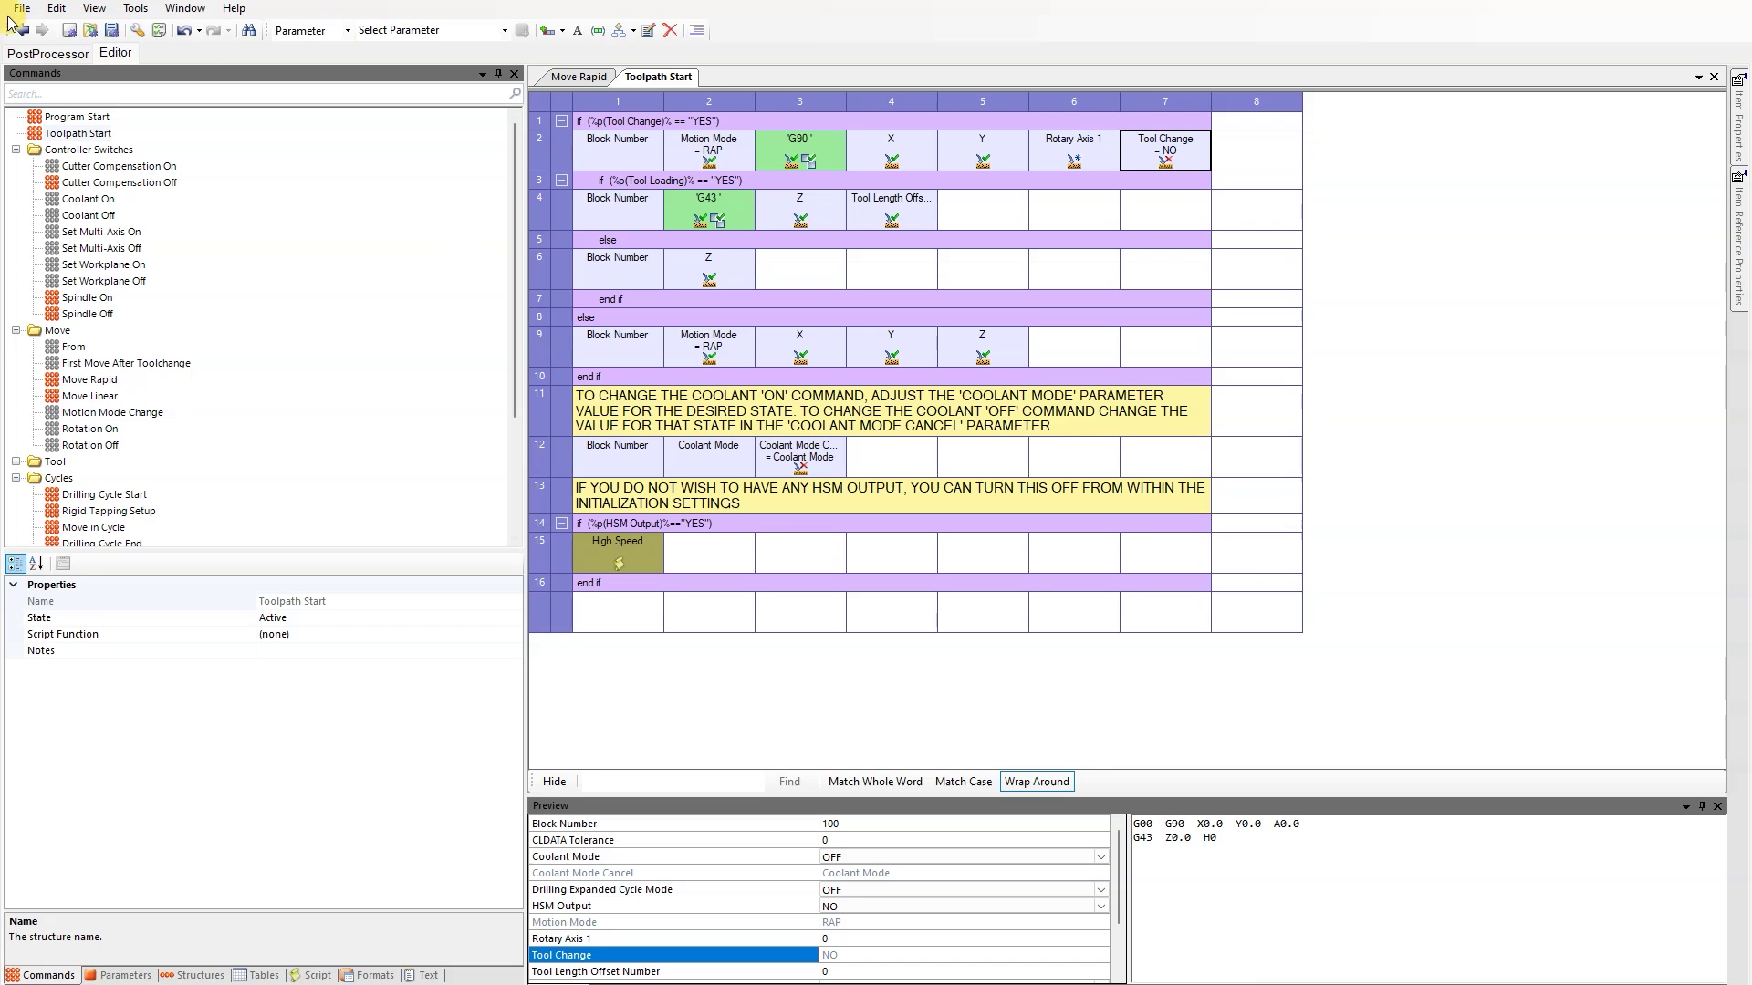
Check the contents and activation state of the Cutter Compensation Off command
{"action": "left_click", "coordinate": [136, 185]}
{"action": "right_click", "coordinate": [135, 184]}
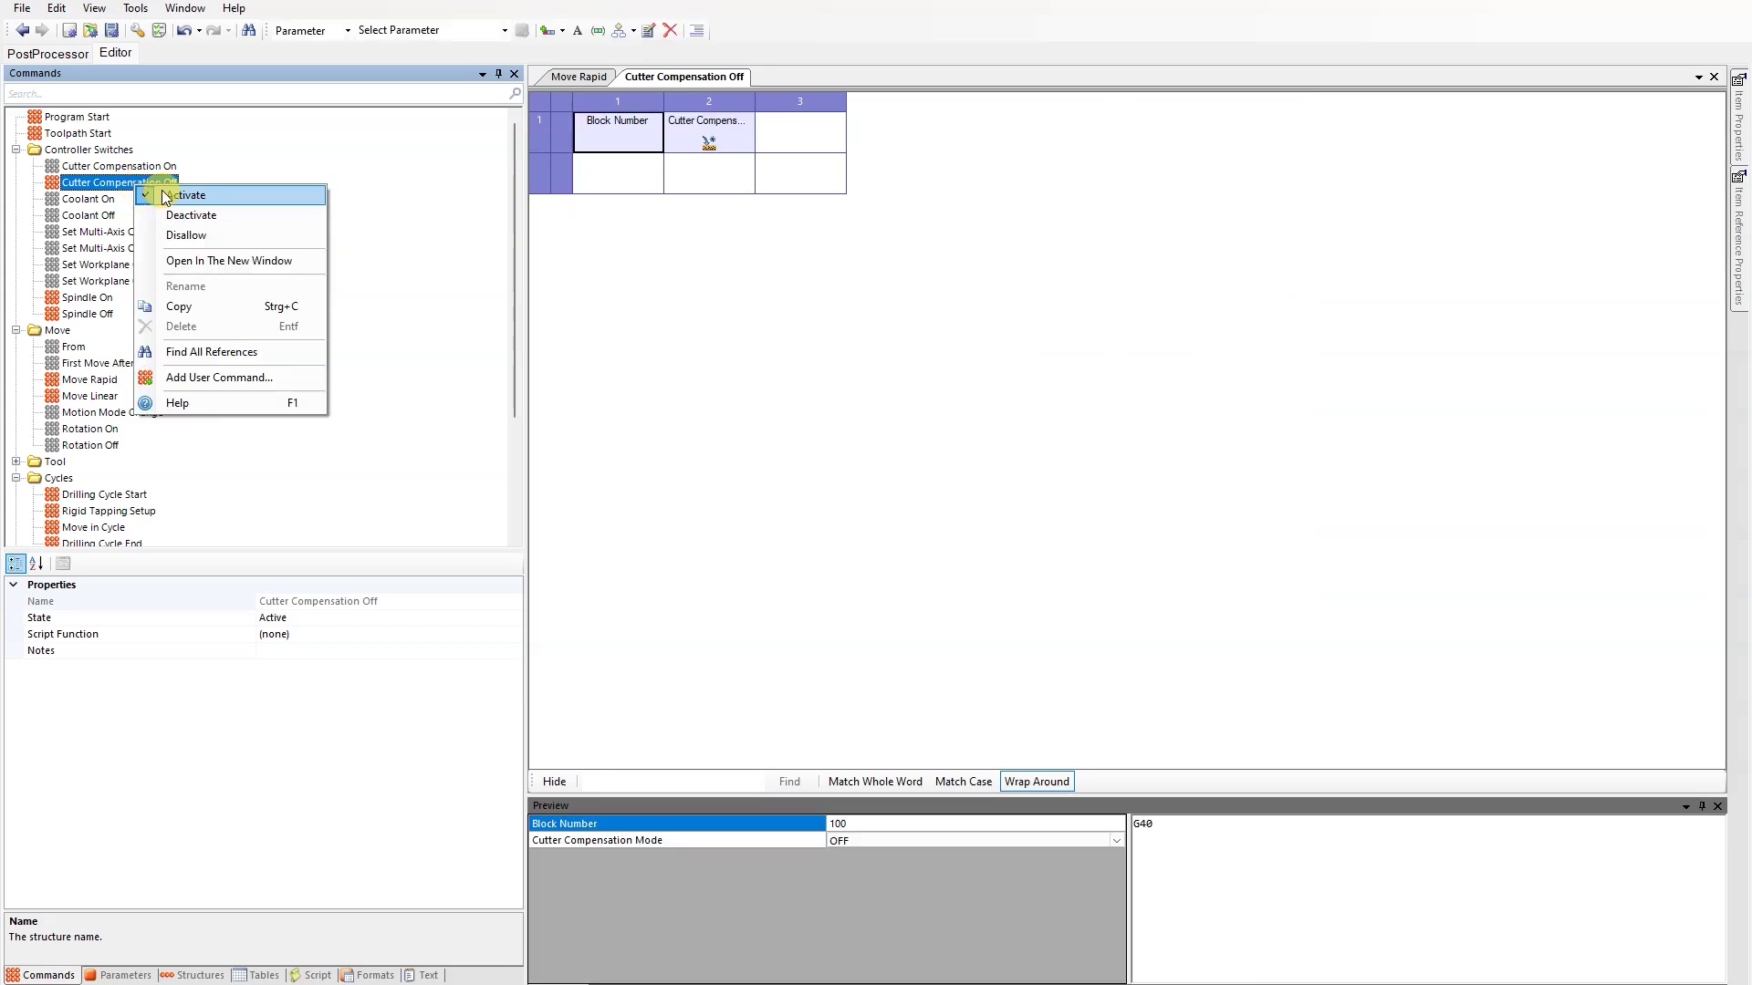
{"action": "left_click", "coordinate": [193, 168]}
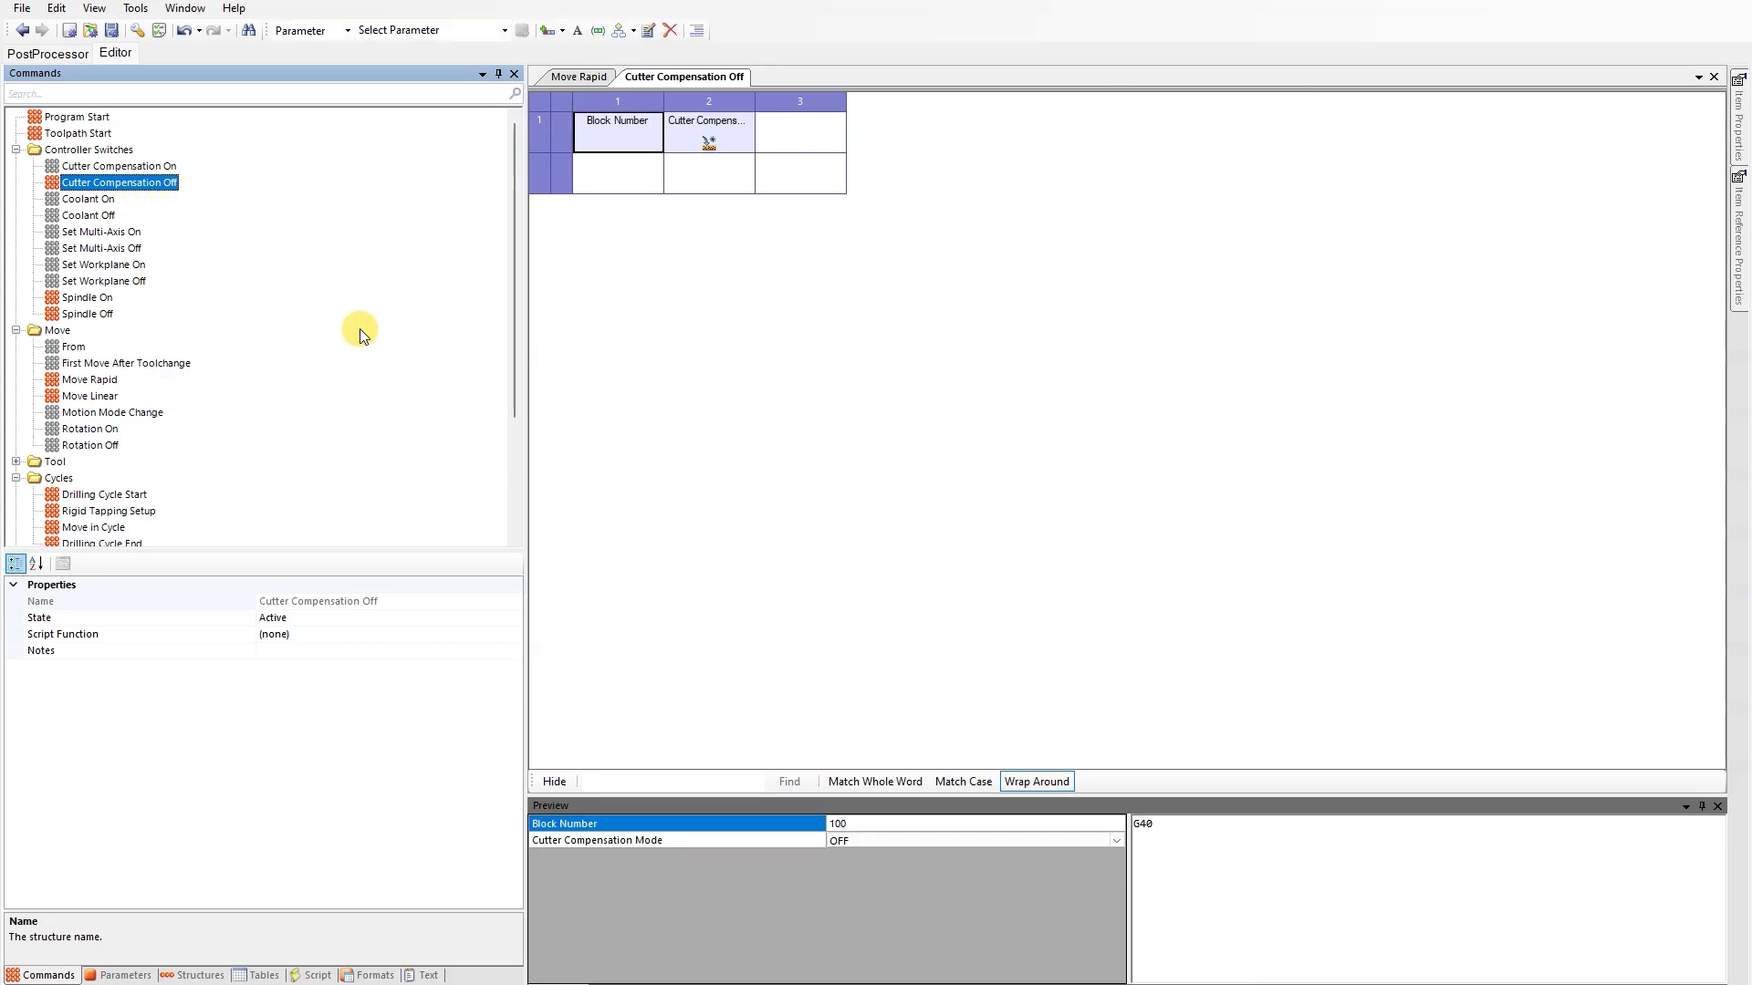
Activate the Coolant On and Coolant Off commands, and open Coolant On for editing
{"action": "left_click", "coordinate": [96, 201]}
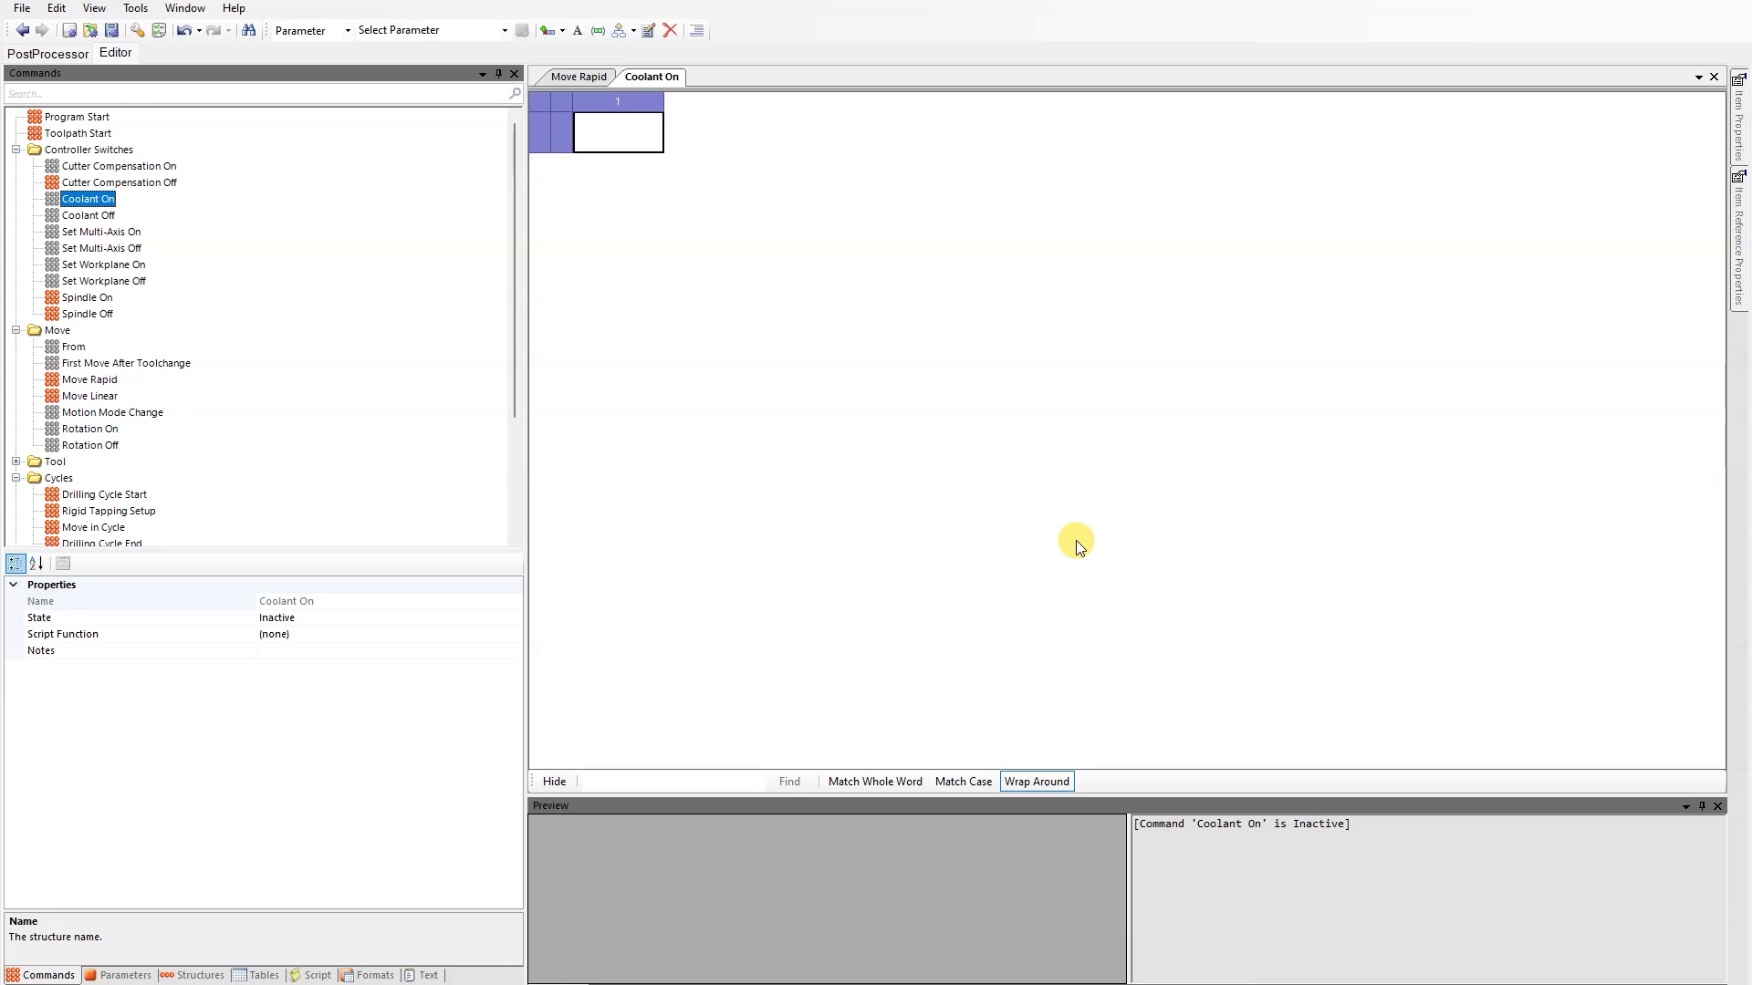
{"action": "left_click", "coordinate": [455, 26]}
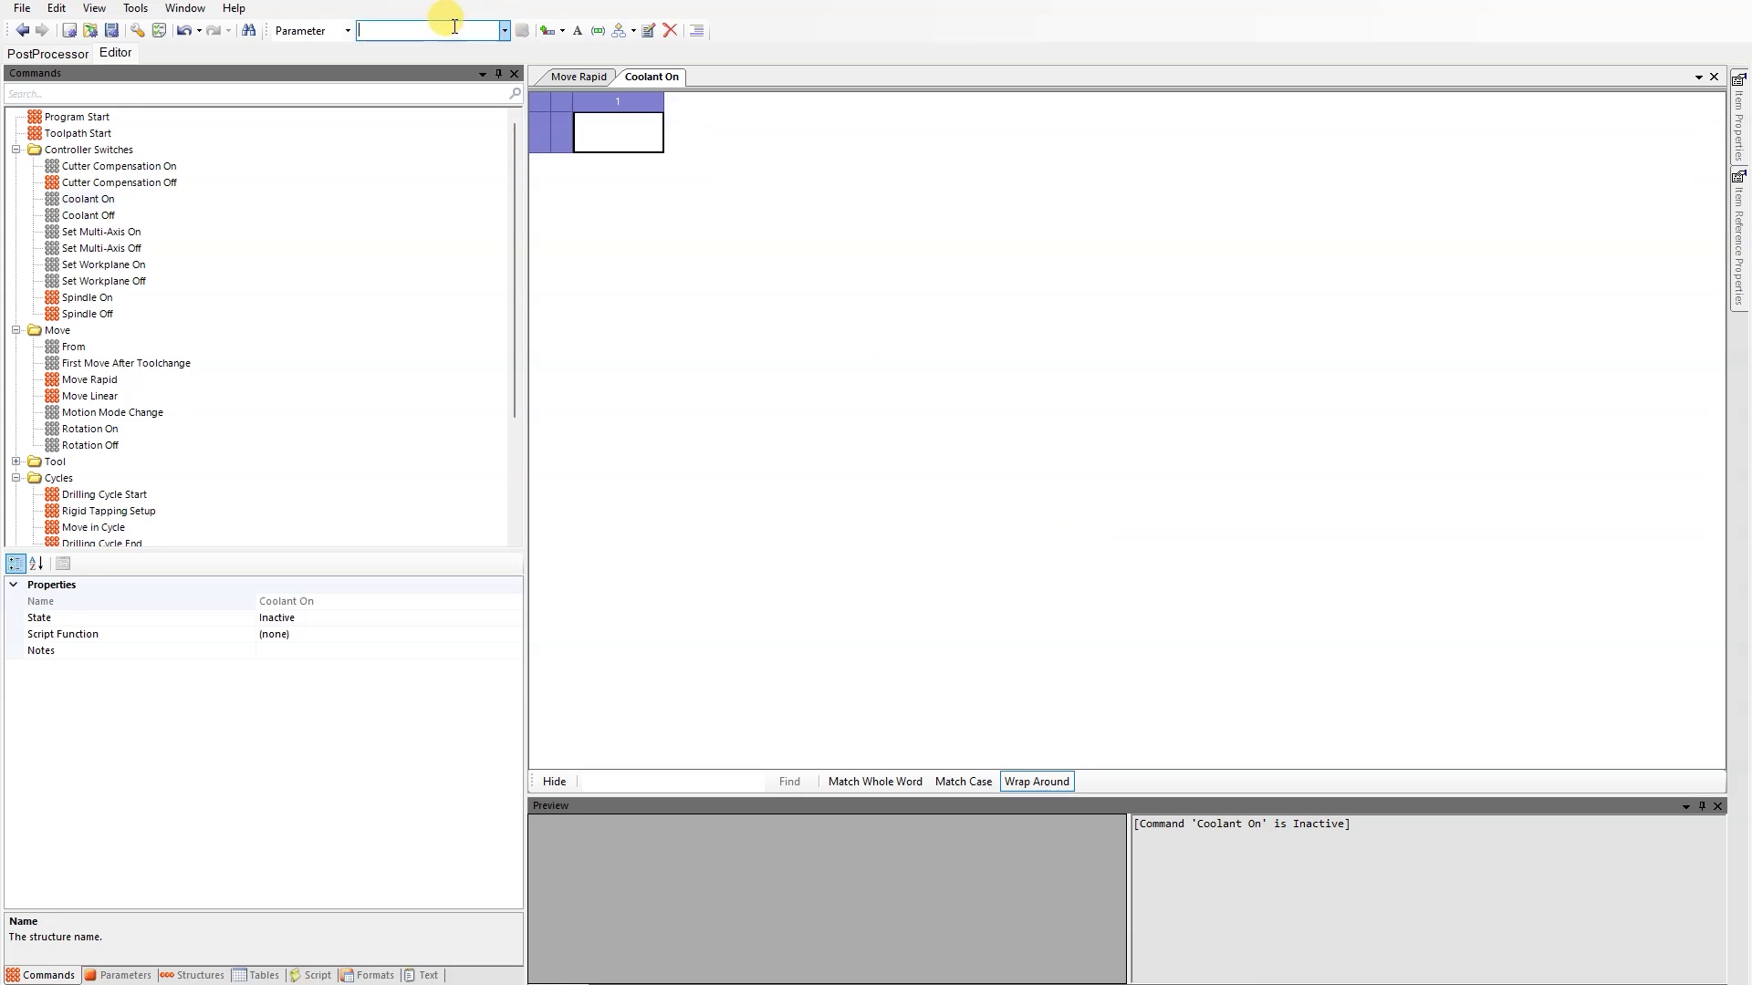
{"action": "left_click", "coordinate": [106, 200]}
{"action": "right_click", "coordinate": [106, 201]}
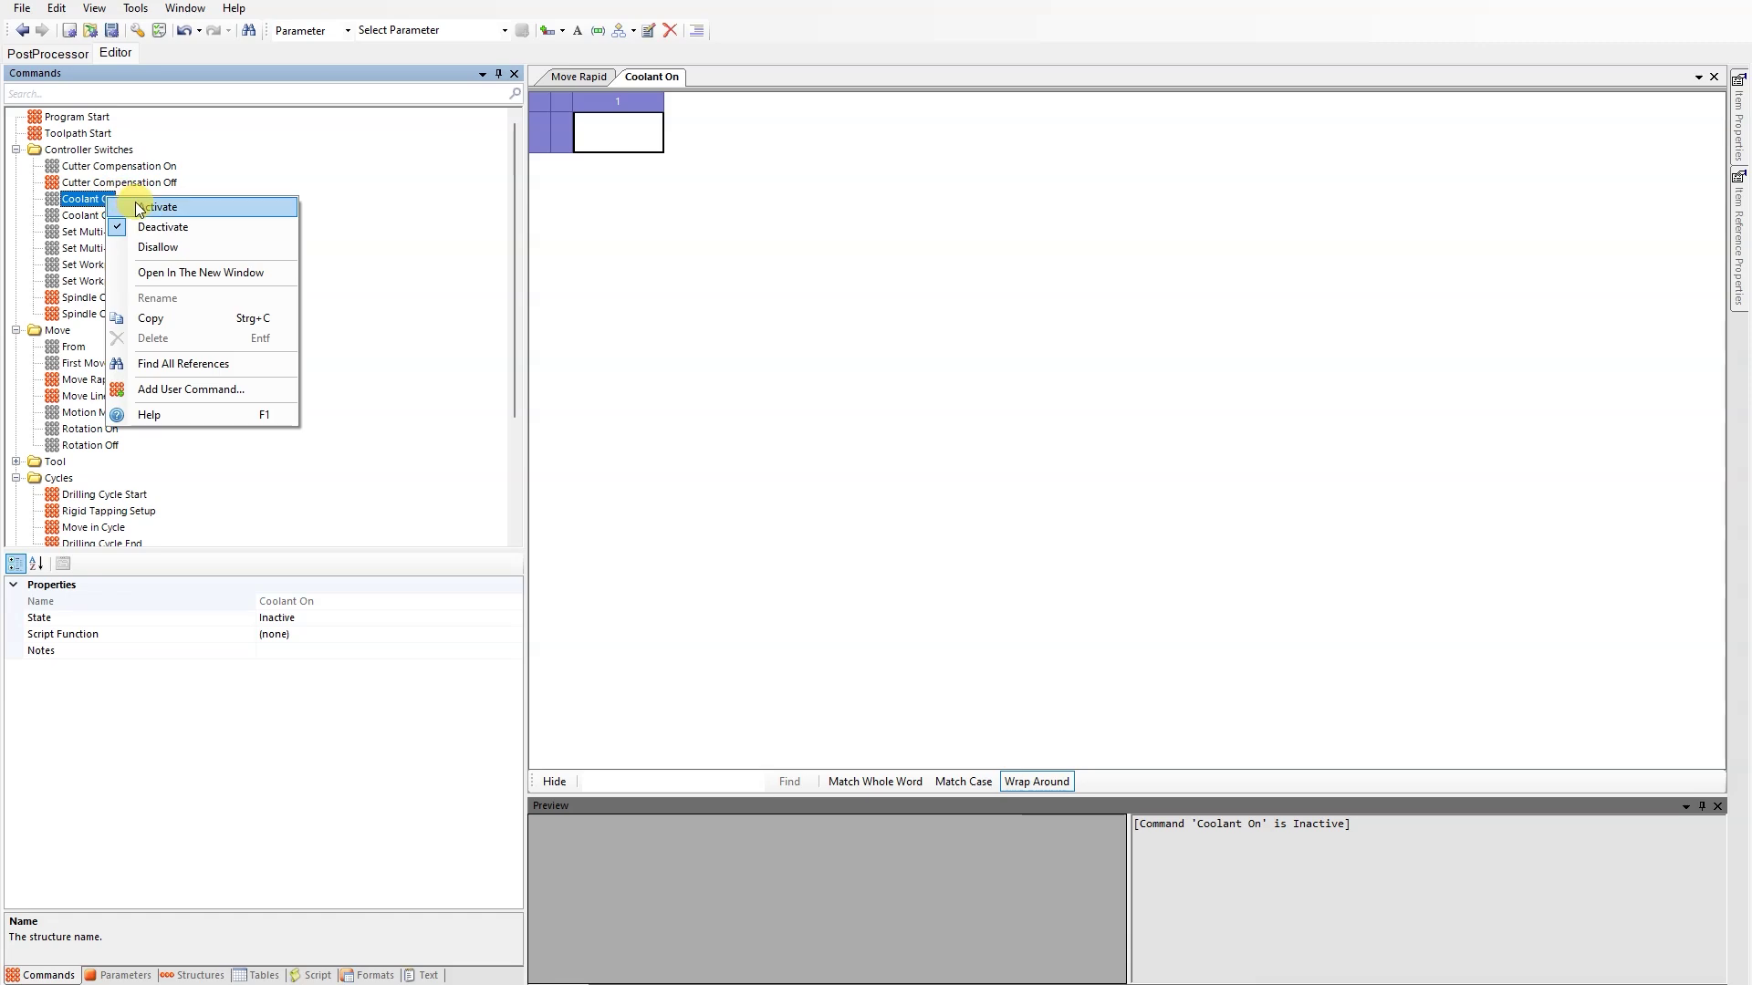
{"action": "key", "text": "Escape"}
{"action": "left_click", "coordinate": [126, 216]}
{"action": "right_click", "coordinate": [131, 218]}
{"action": "key", "text": "Escape"}
{"action": "left_click", "coordinate": [100, 199]}
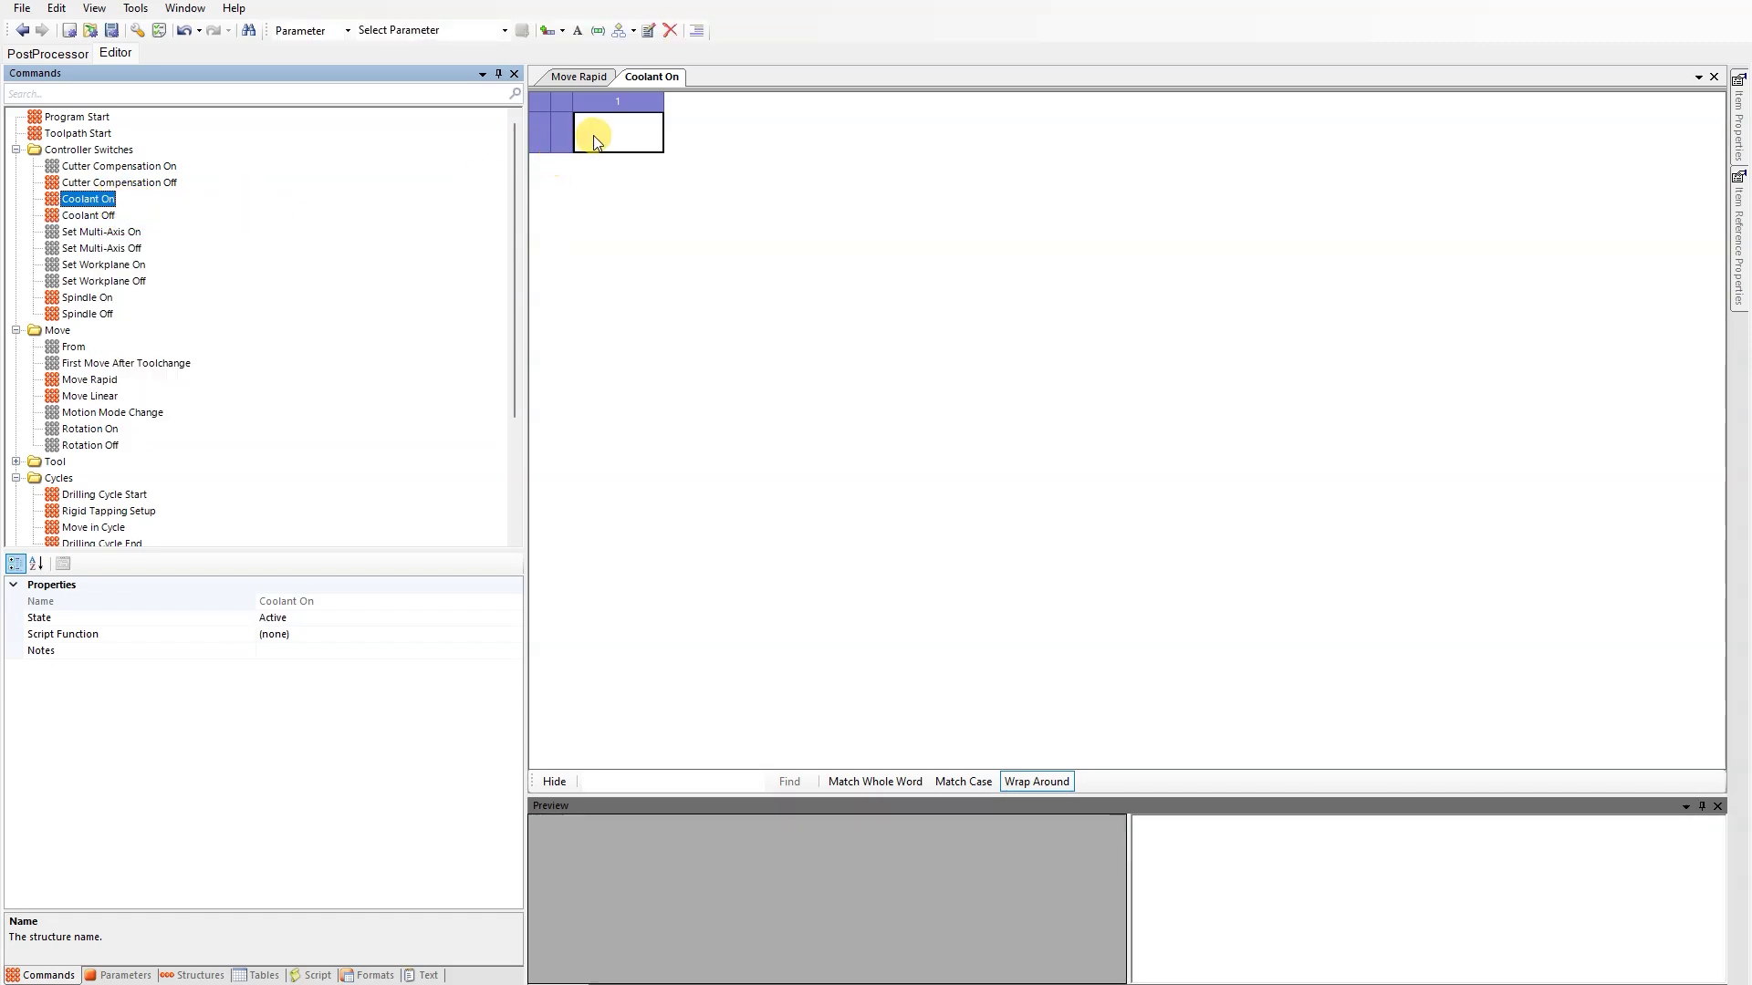
{"action": "left_click", "coordinate": [593, 135]}
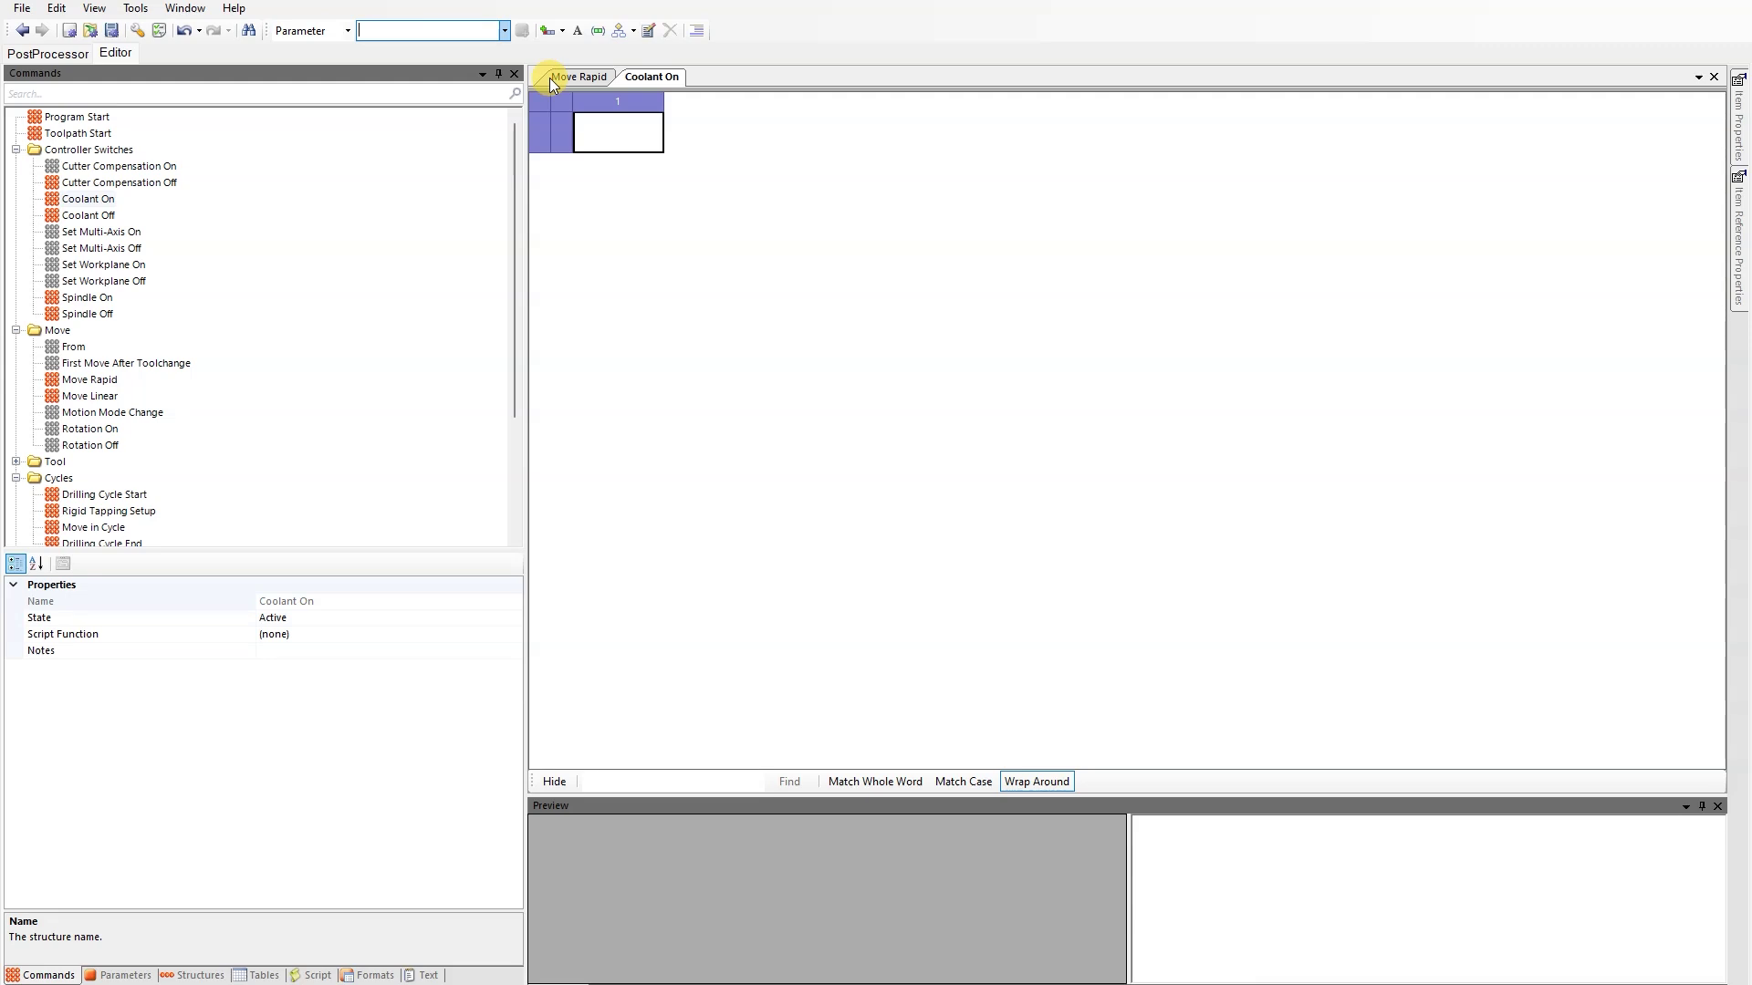
{"action": "type", "text": "cool"}
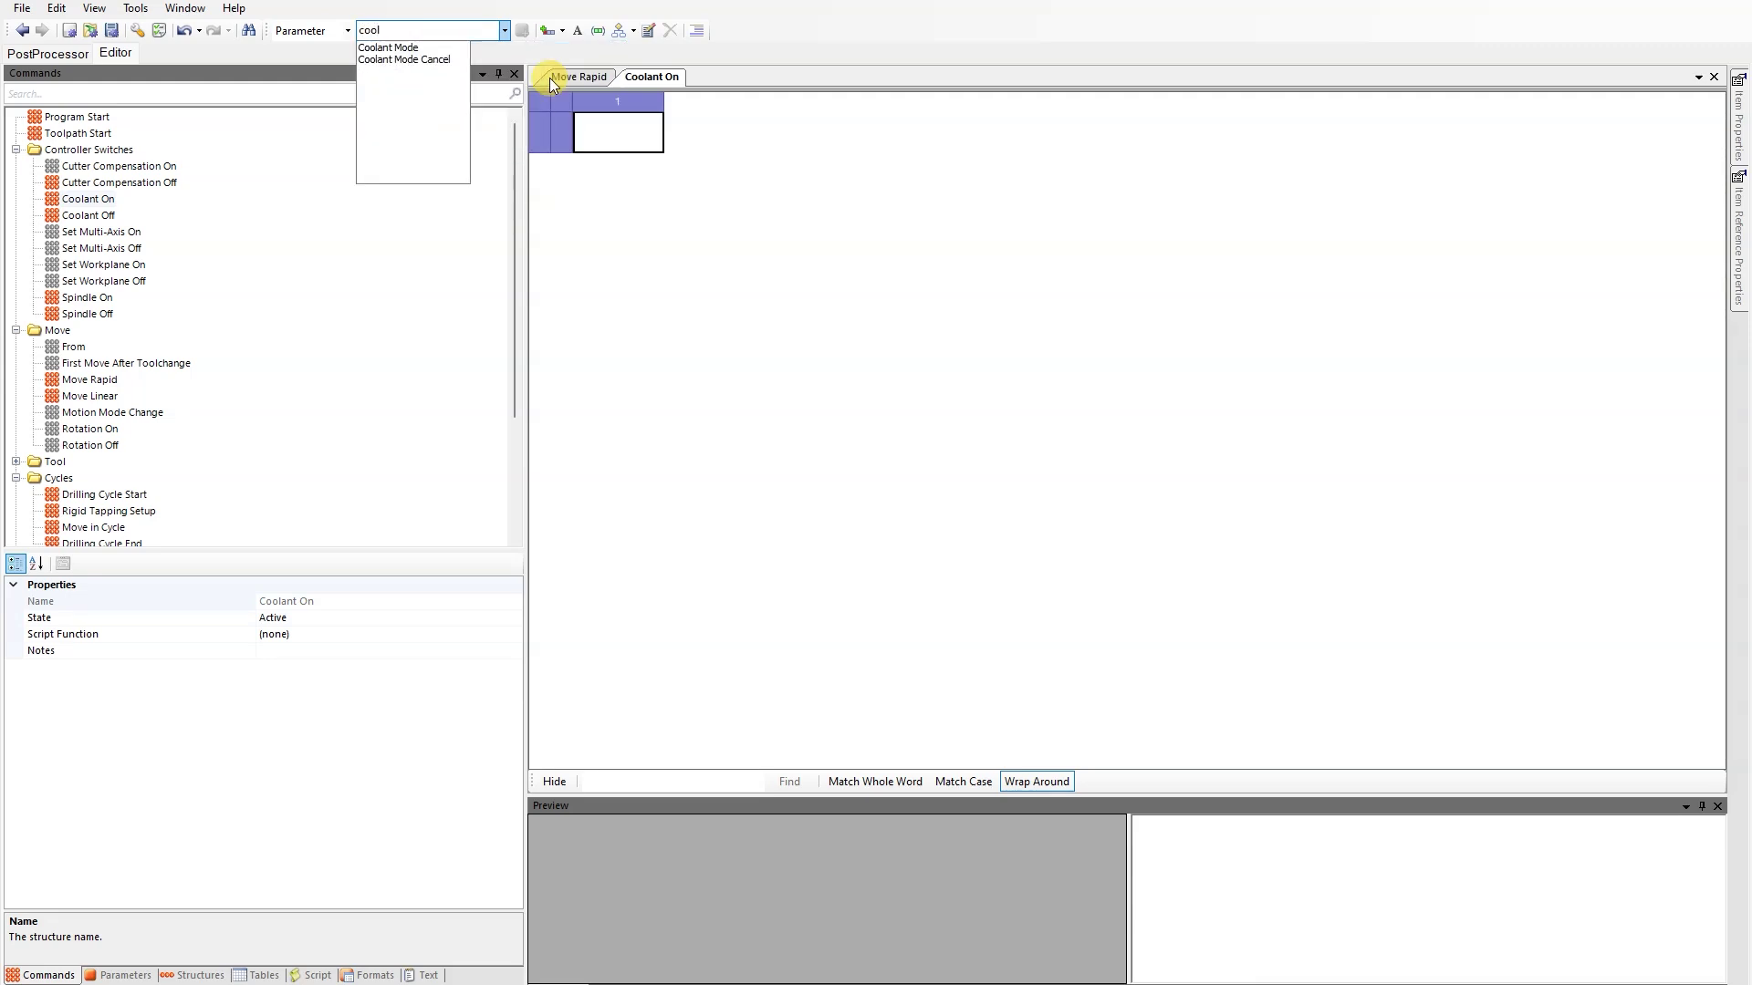
{"action": "left_click", "coordinate": [414, 48]}
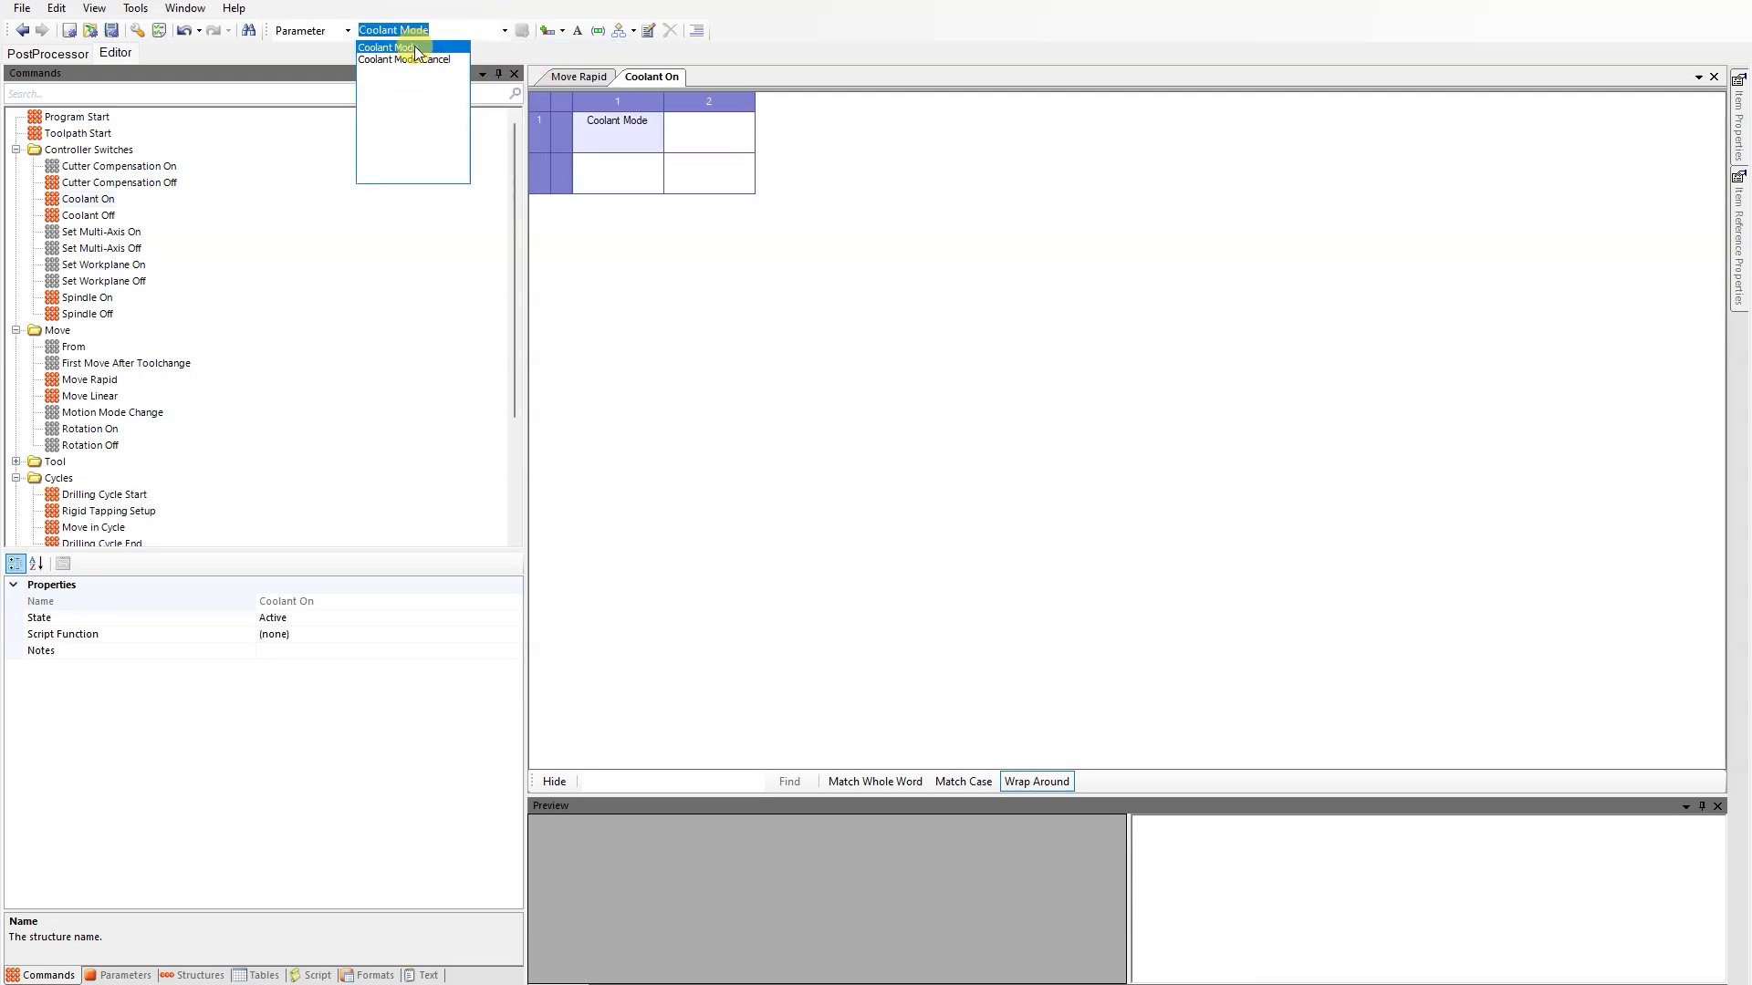
{"action": "left_click", "coordinate": [637, 146]}
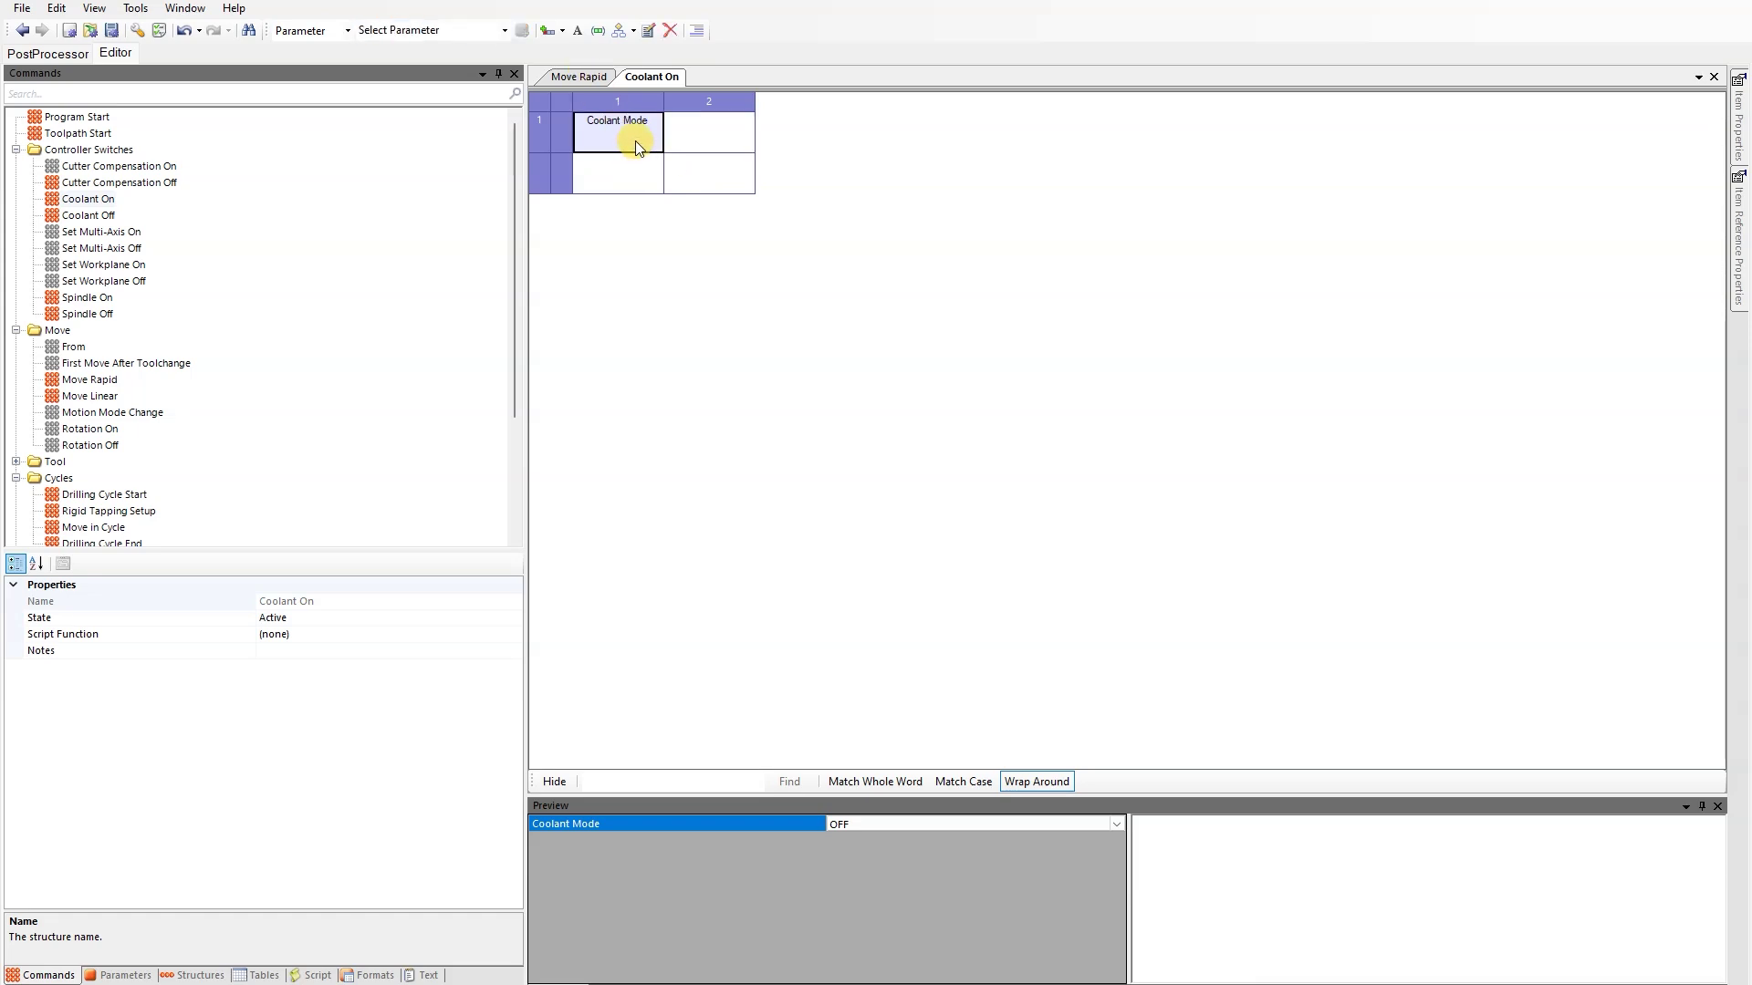
{"action": "key", "text": "Delete"}
Insert a new block in the Coolant On command and add the Coolant Mode parameter after its Block Number
{"action": "left_click", "coordinate": [547, 30]}
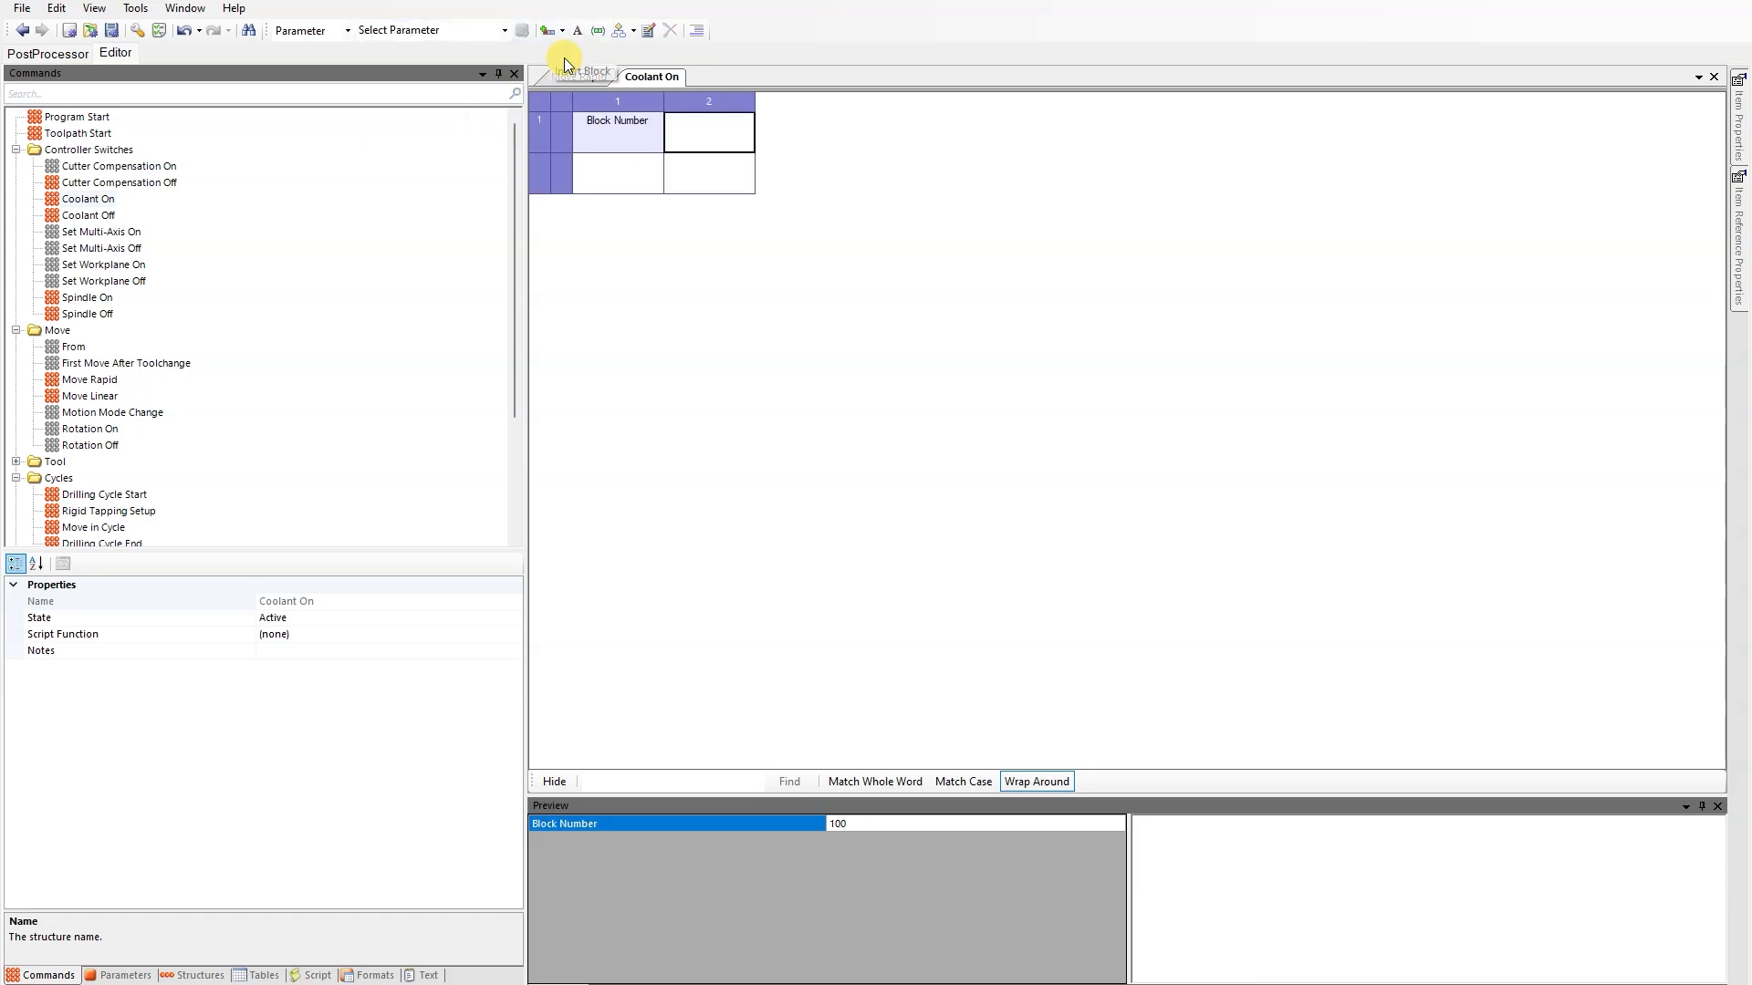
{"action": "left_click", "coordinate": [401, 30]}
{"action": "type", "text": "cool"}
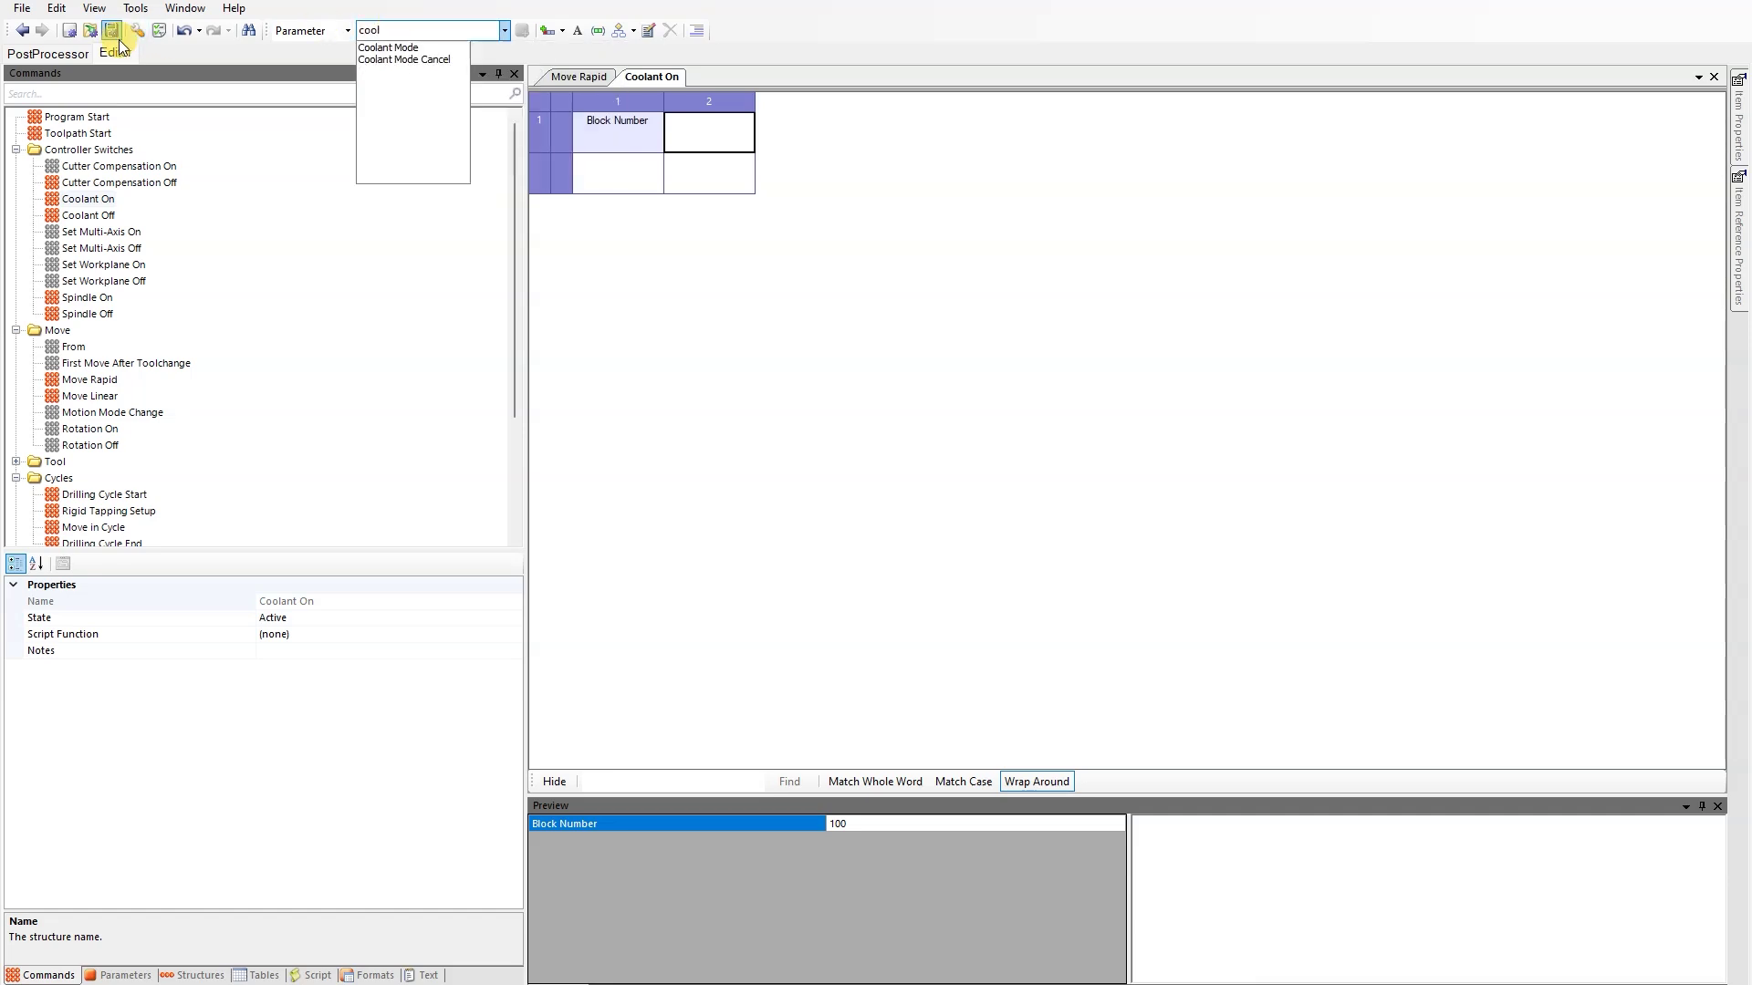
{"action": "left_click", "coordinate": [398, 51]}
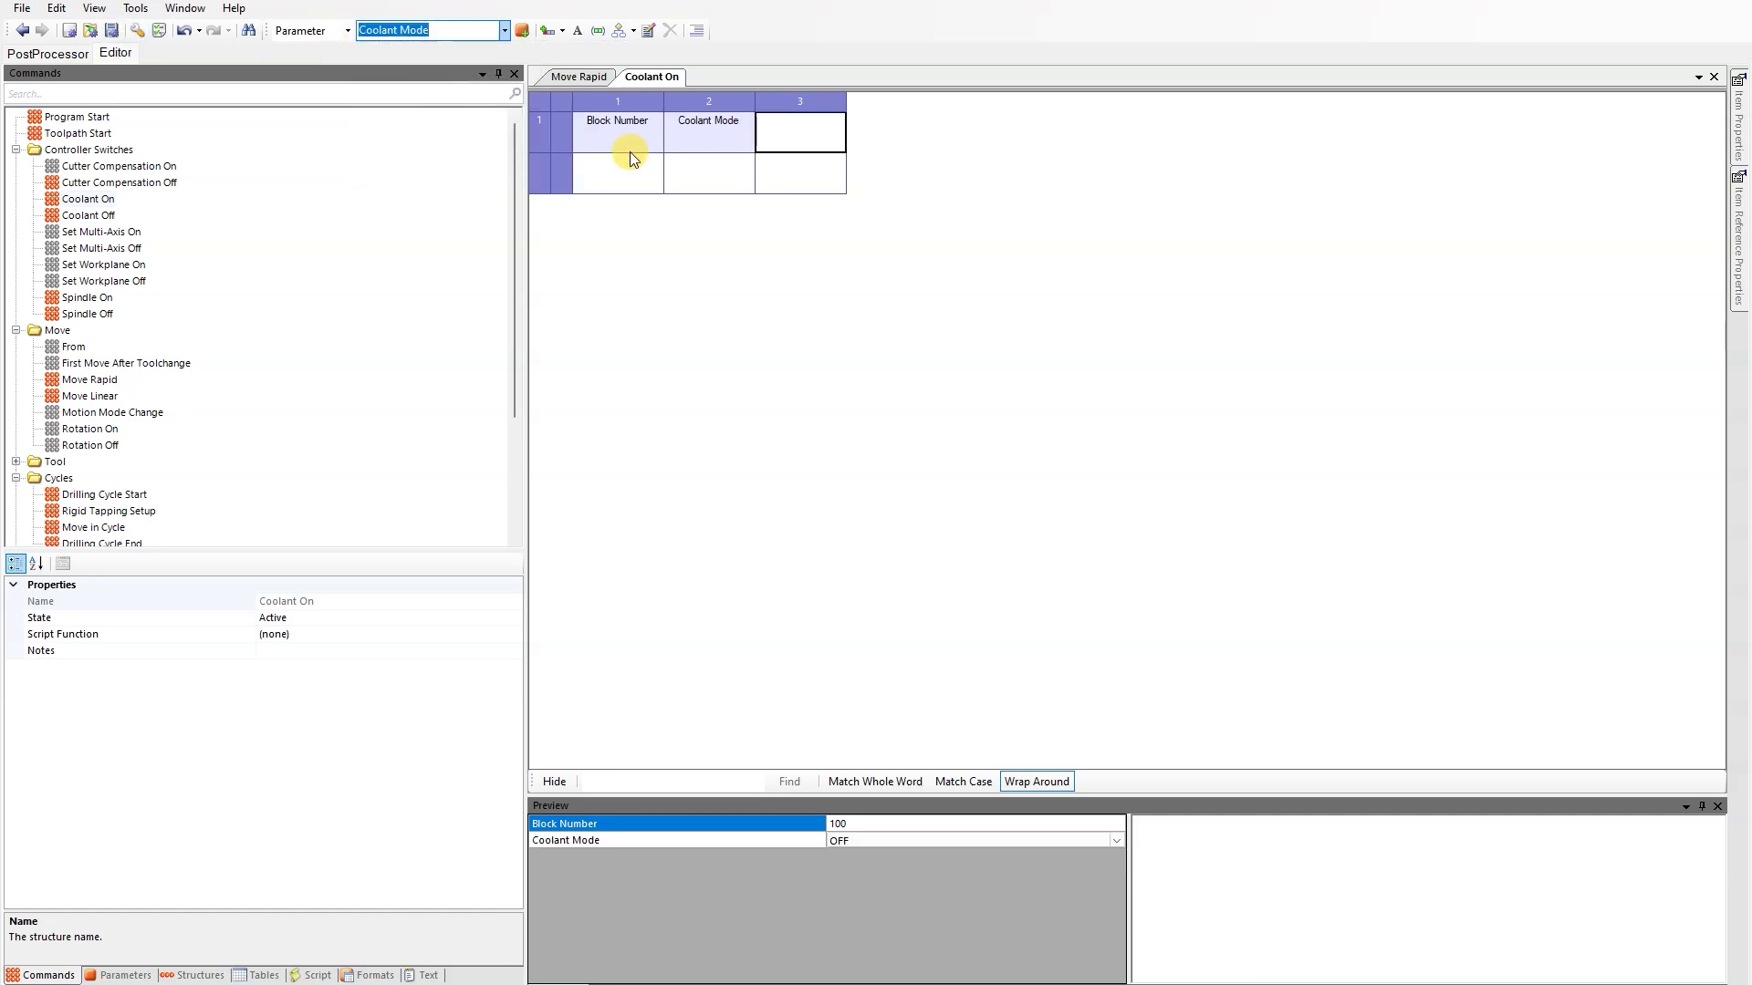
Open the reference properties of the Coolant Mode item in the Coolant On command
{"action": "left_click", "coordinate": [710, 140]}
{"action": "right_click", "coordinate": [710, 140]}
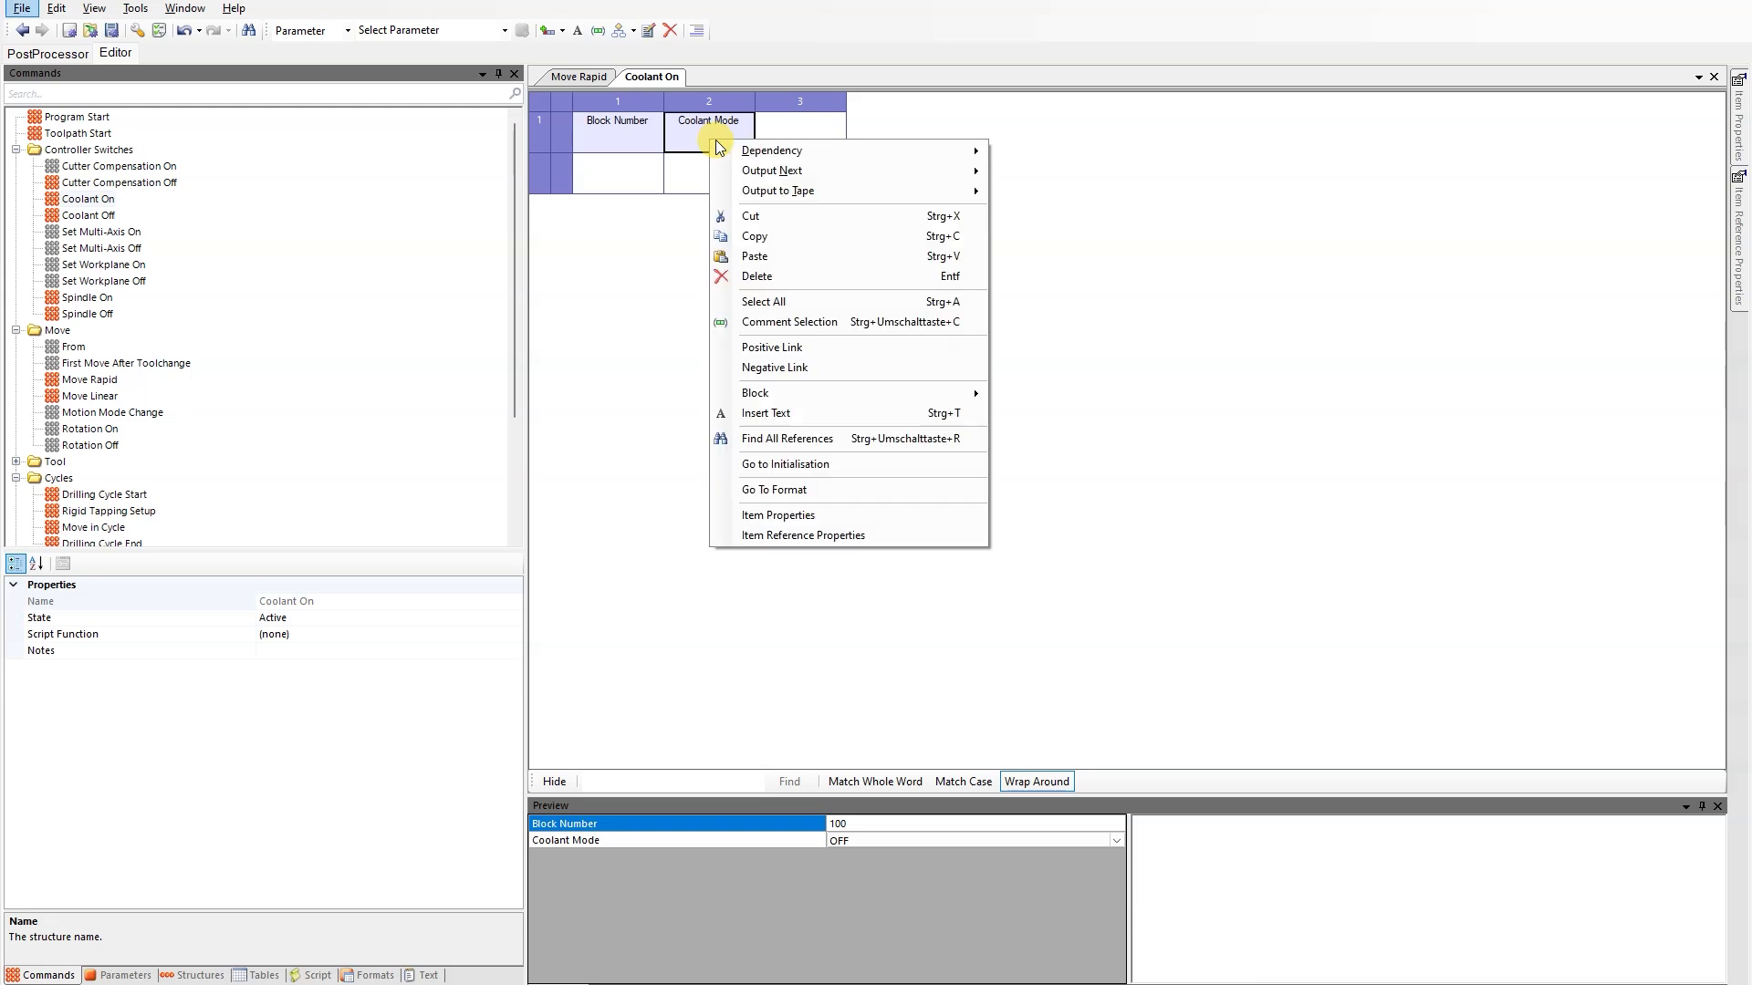
{"action": "left_click", "coordinate": [805, 538]}
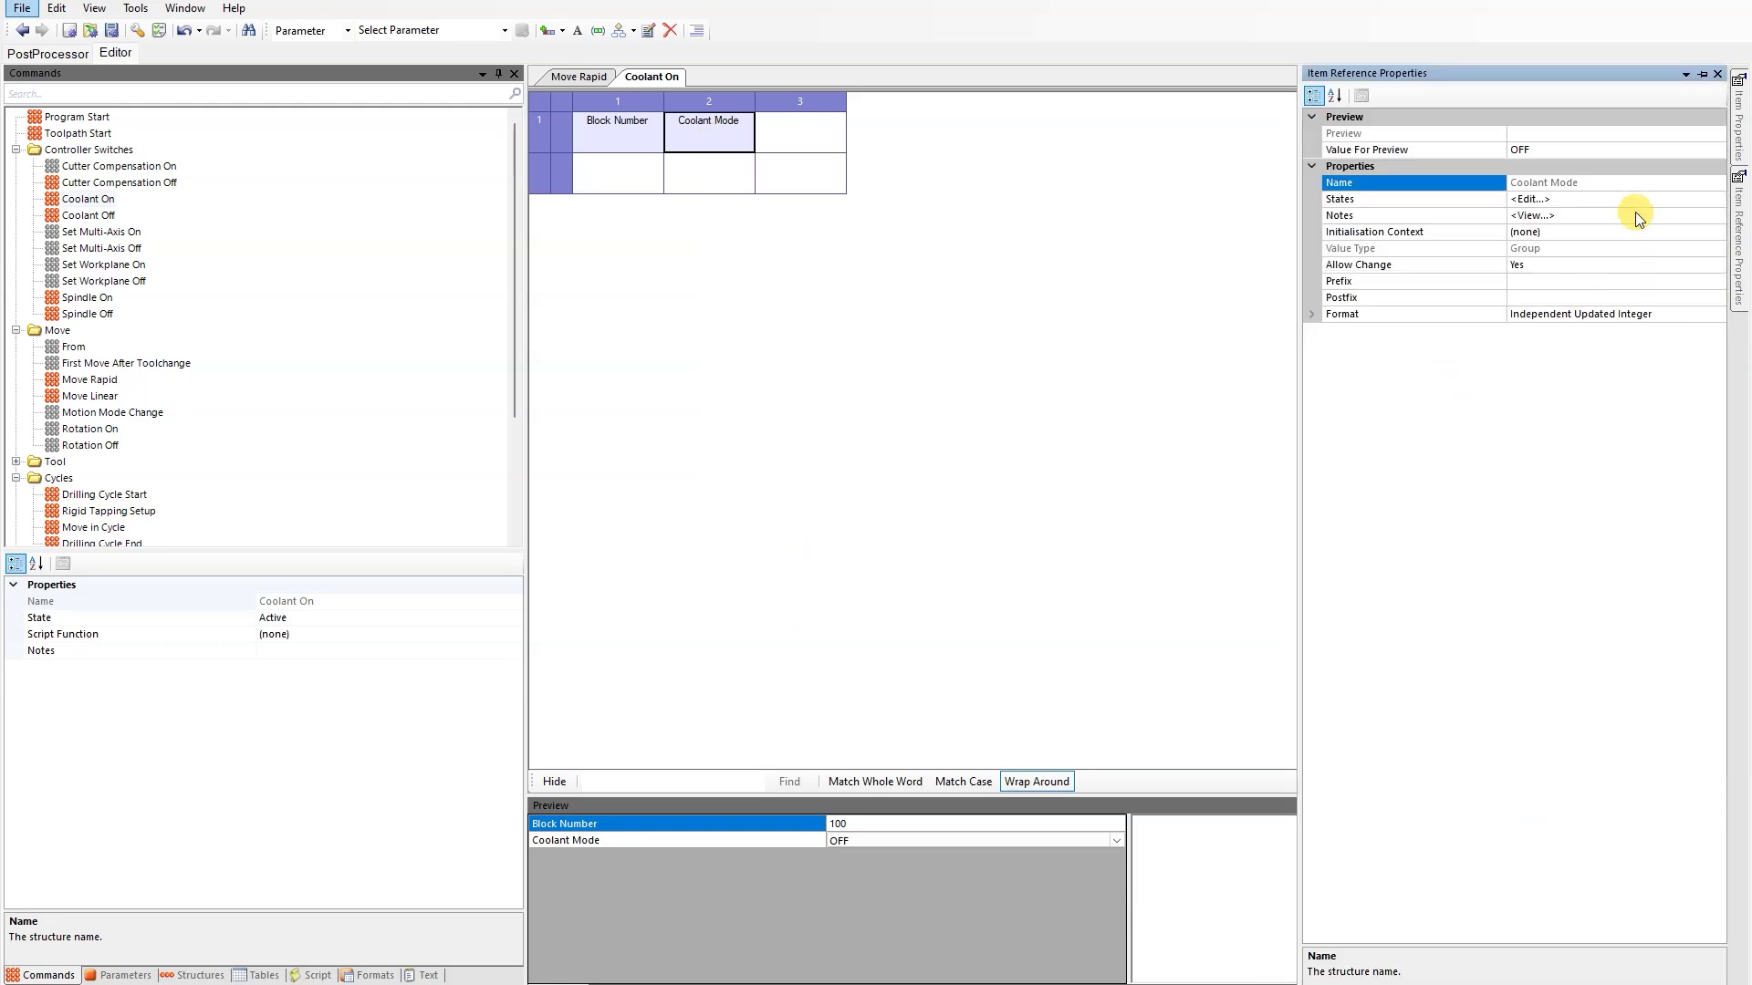
Set the value of the OFF state of the Coolant Mode parameter to M09
{"action": "left_click", "coordinate": [1744, 139]}
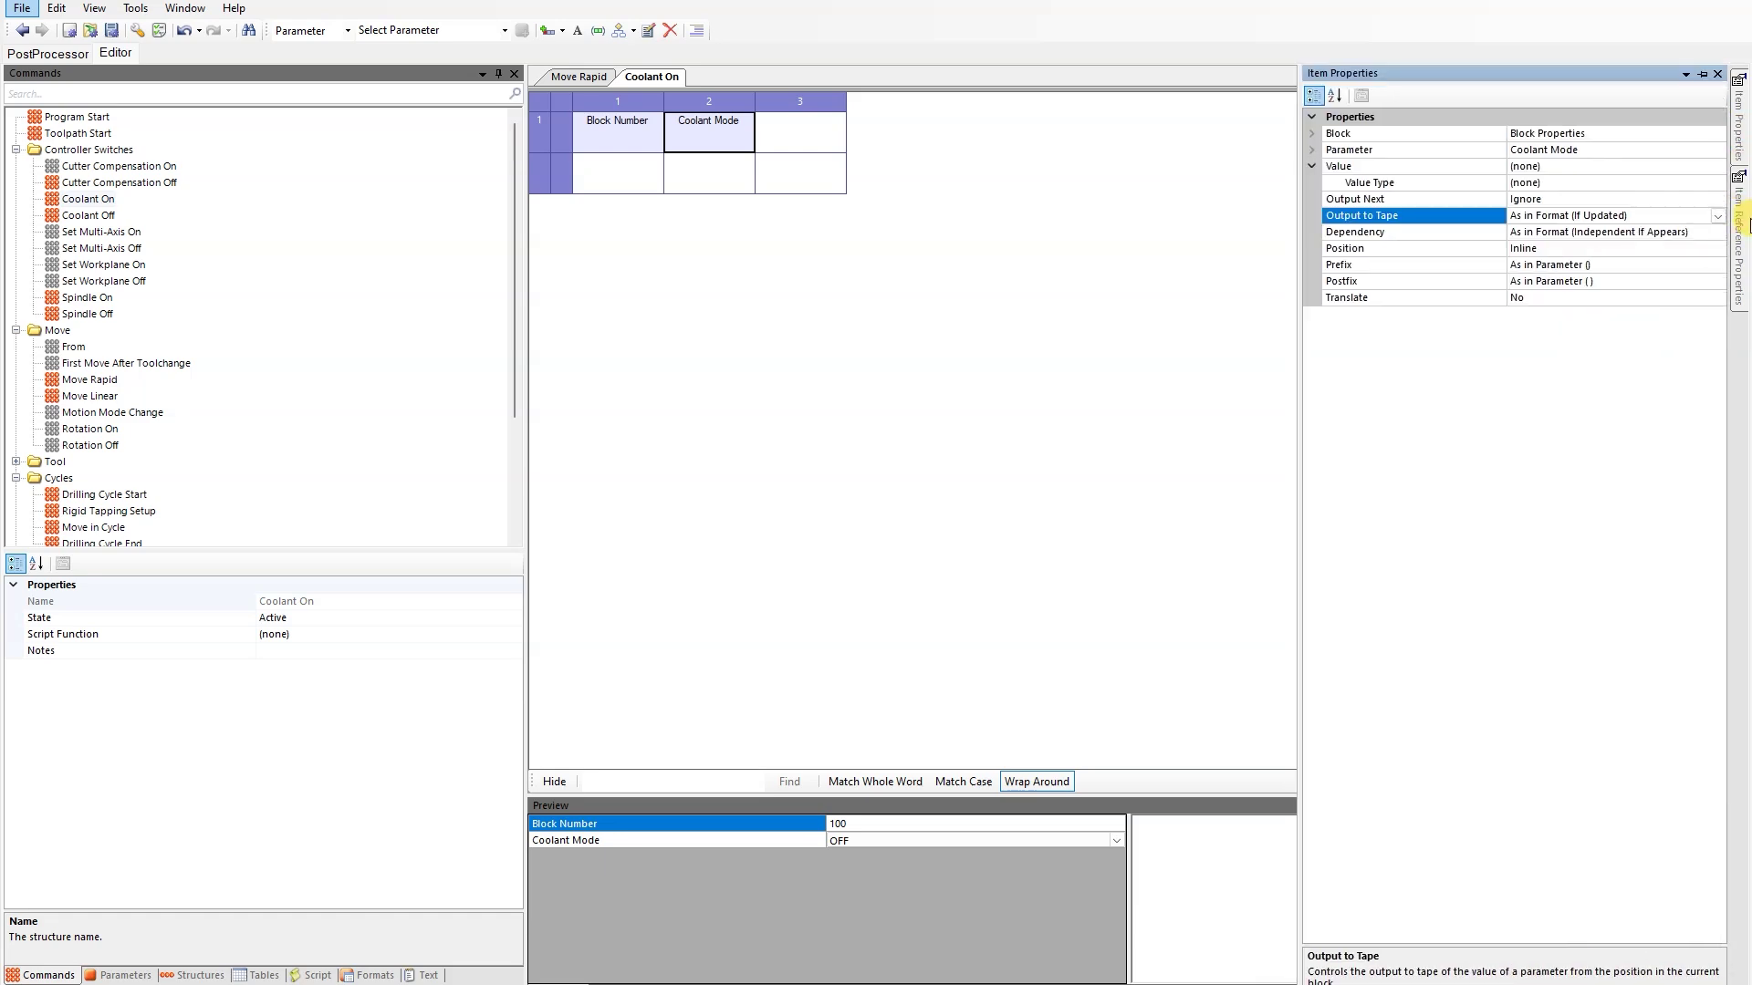
{"action": "left_click", "coordinate": [1744, 224]}
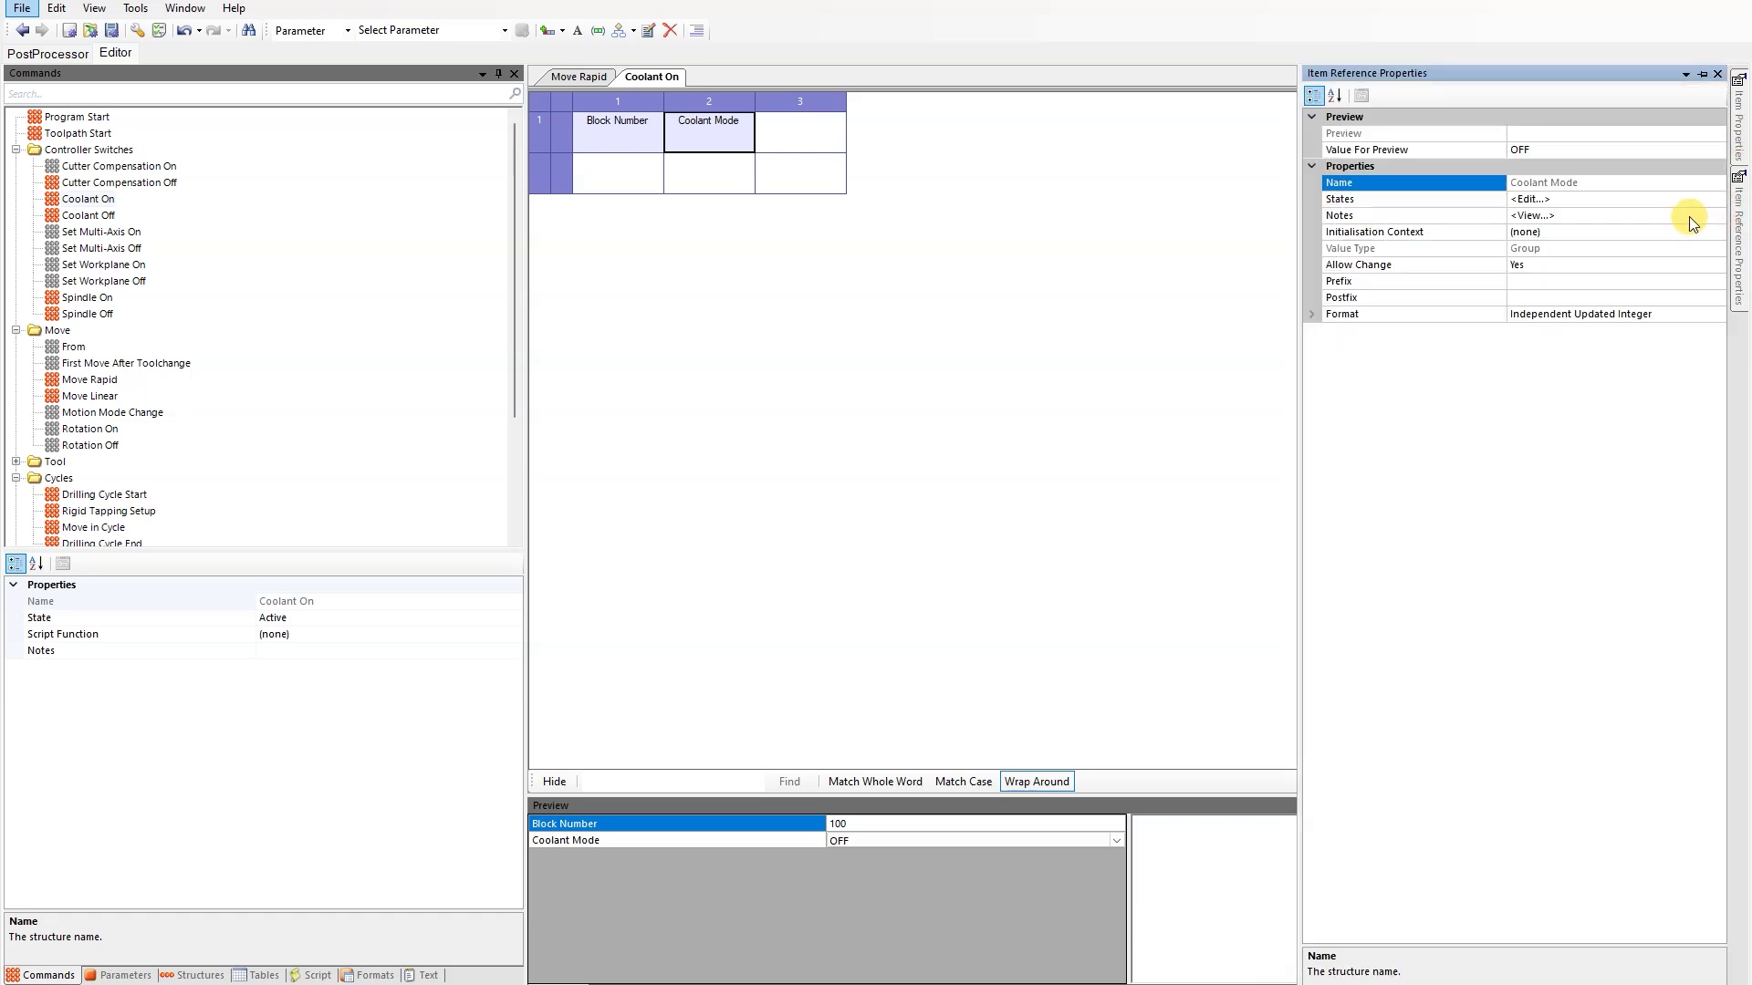
{"action": "left_click", "coordinate": [1690, 204]}
{"action": "left_click", "coordinate": [1715, 203]}
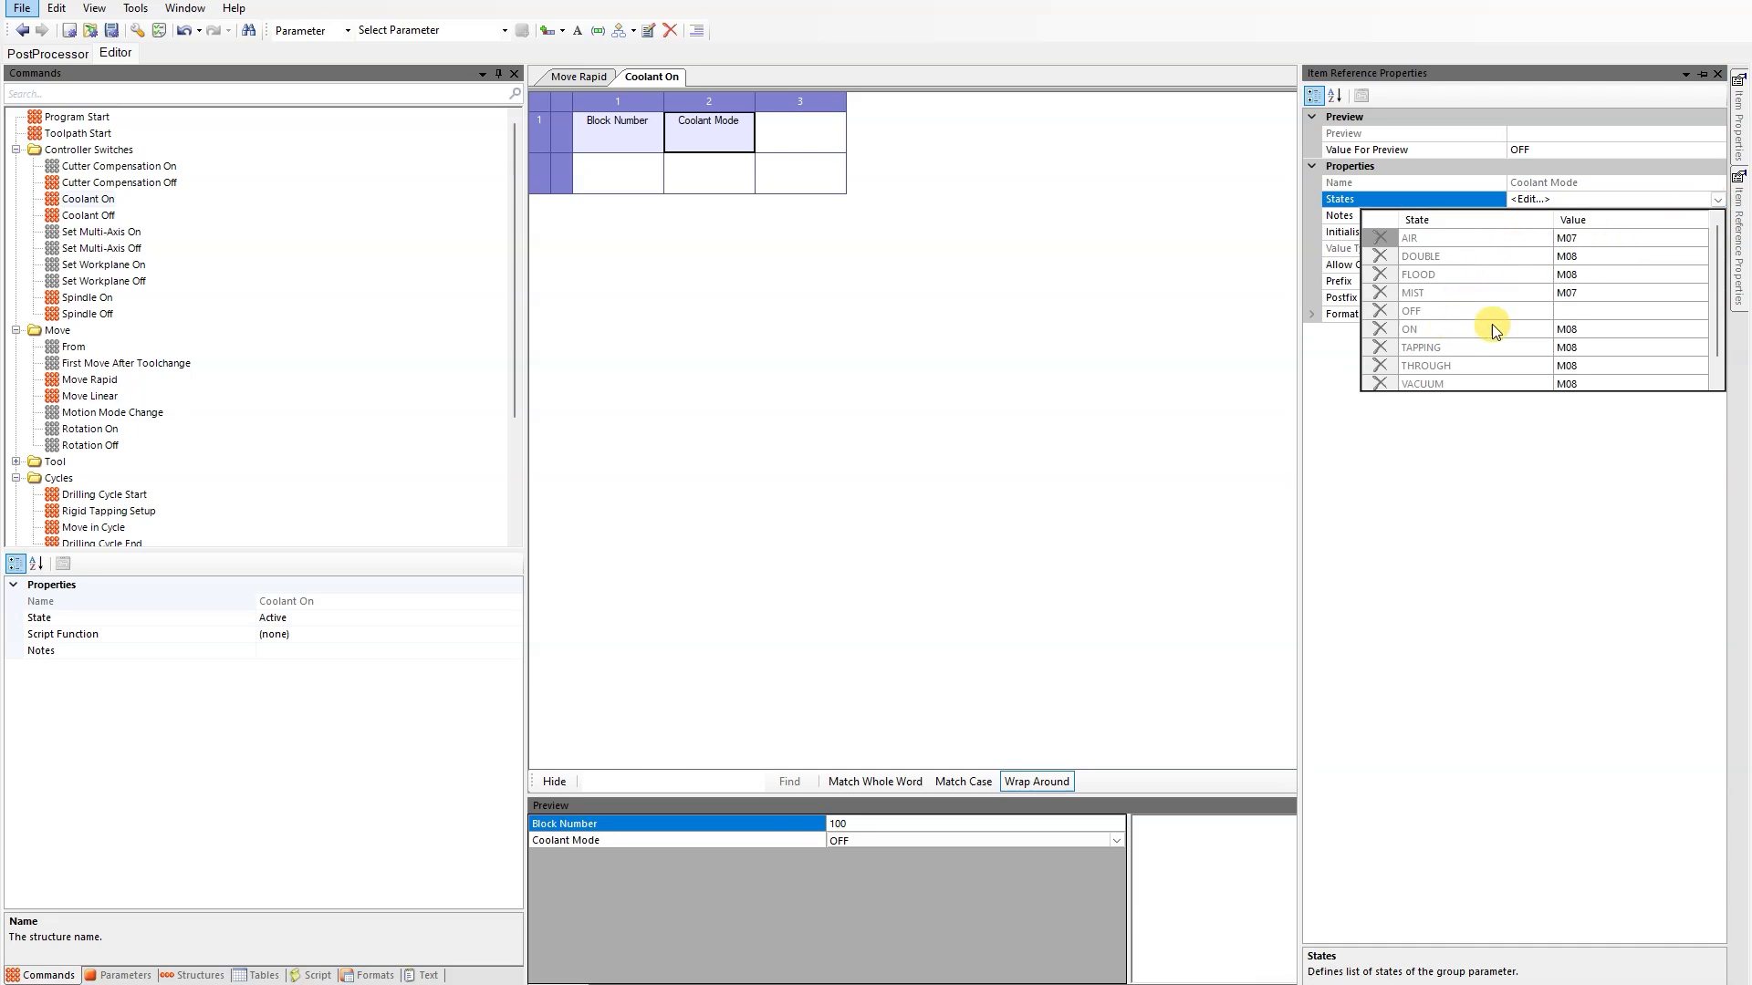
{"action": "left_click", "coordinate": [1569, 311]}
{"action": "left_click", "coordinate": [1574, 313]}
{"action": "type", "text": "M"}
{"action": "left_click", "coordinate": [1677, 454]}
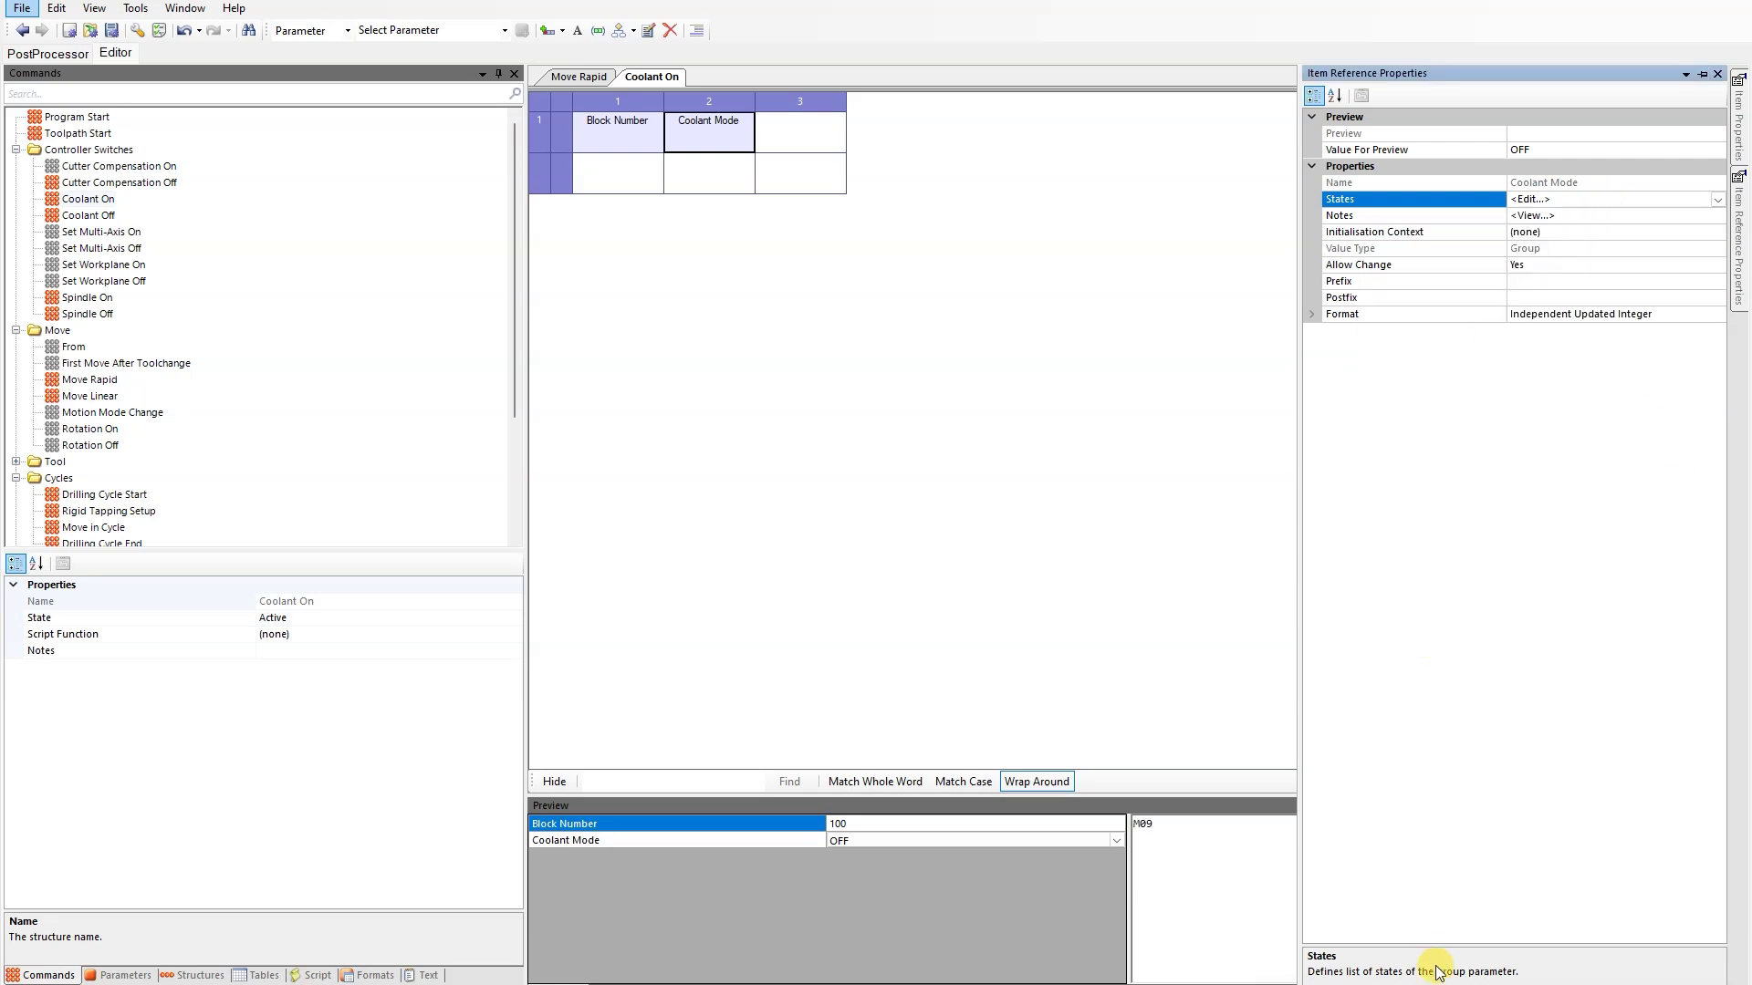
Insert a block in the Coolant Off command and add the Coolant Mode parameter after the block number
{"action": "left_click", "coordinate": [109, 216]}
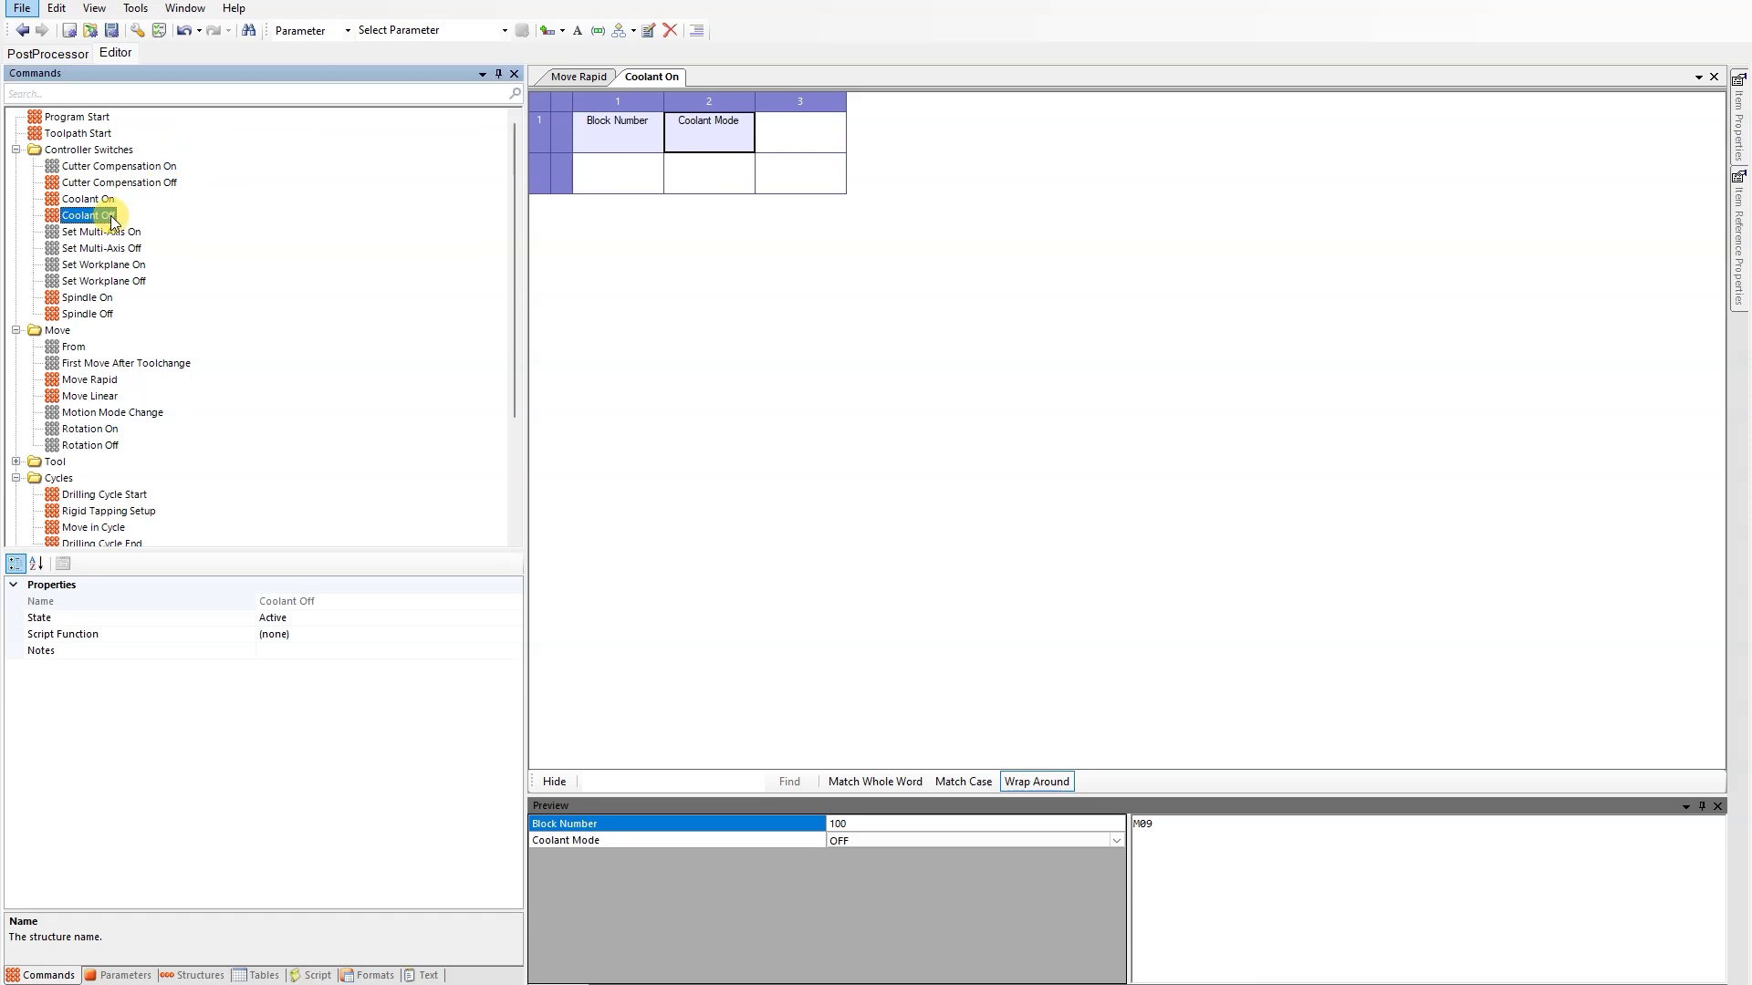
{"action": "left_click", "coordinate": [547, 30]}
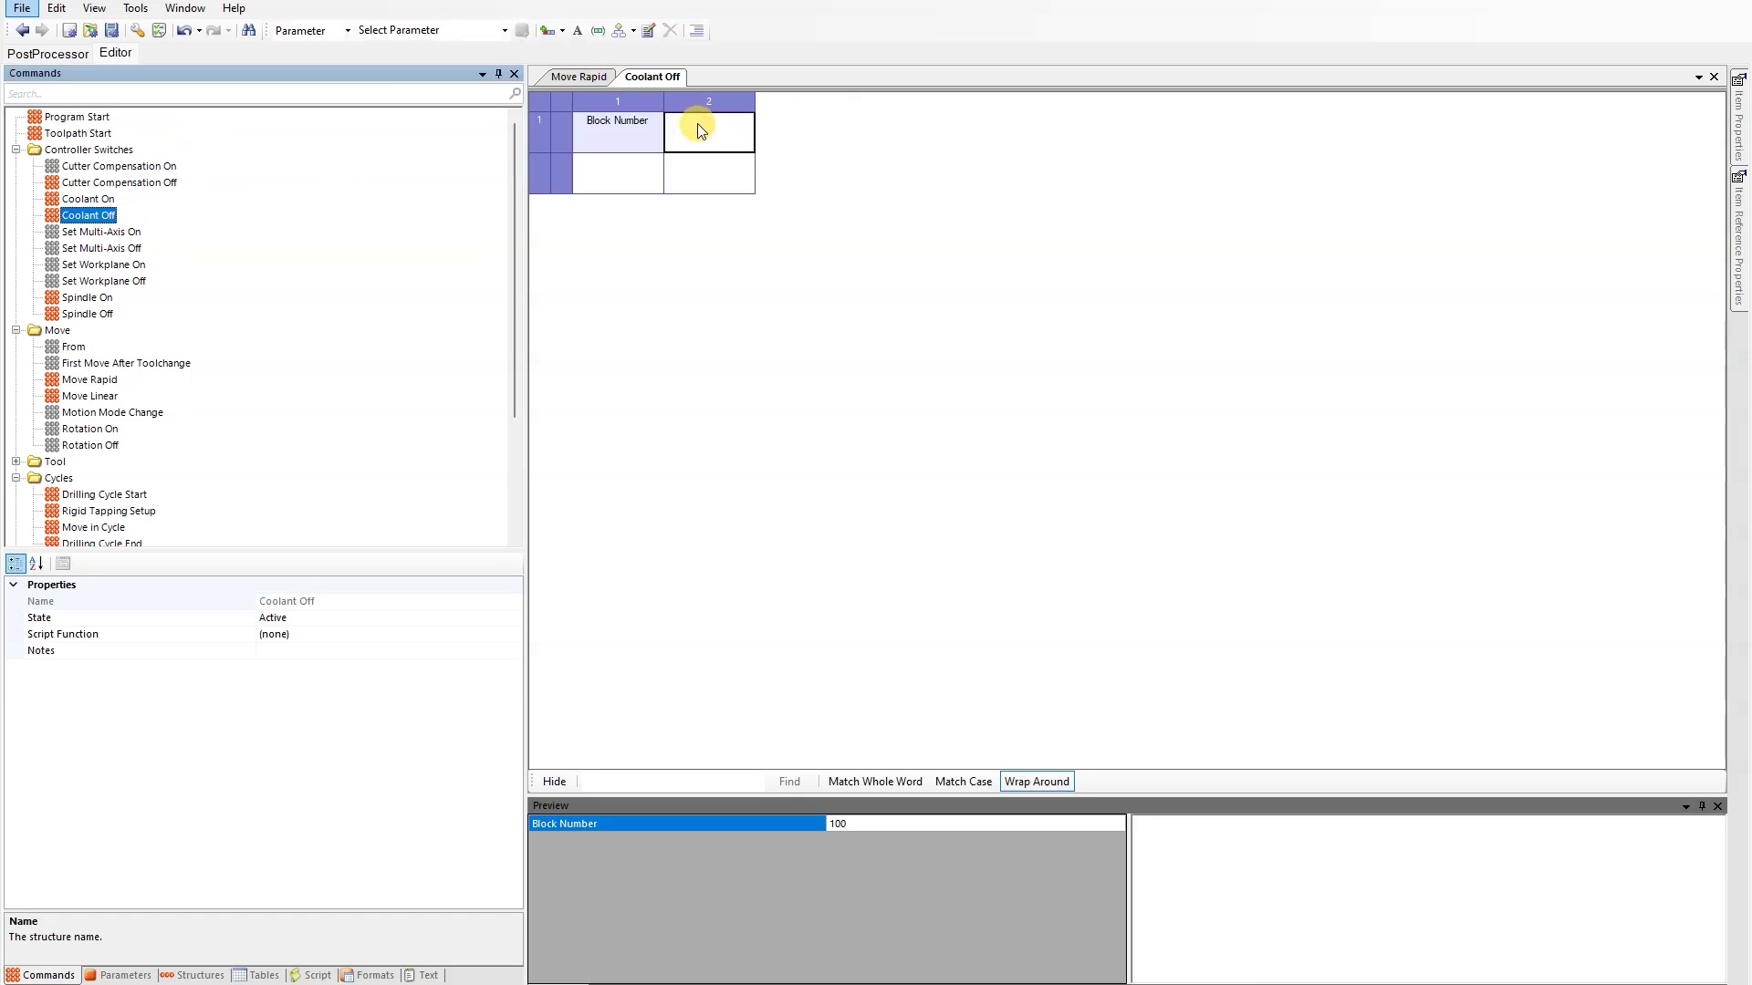
{"action": "left_click", "coordinate": [440, 30]}
{"action": "type", "text": "cool"}
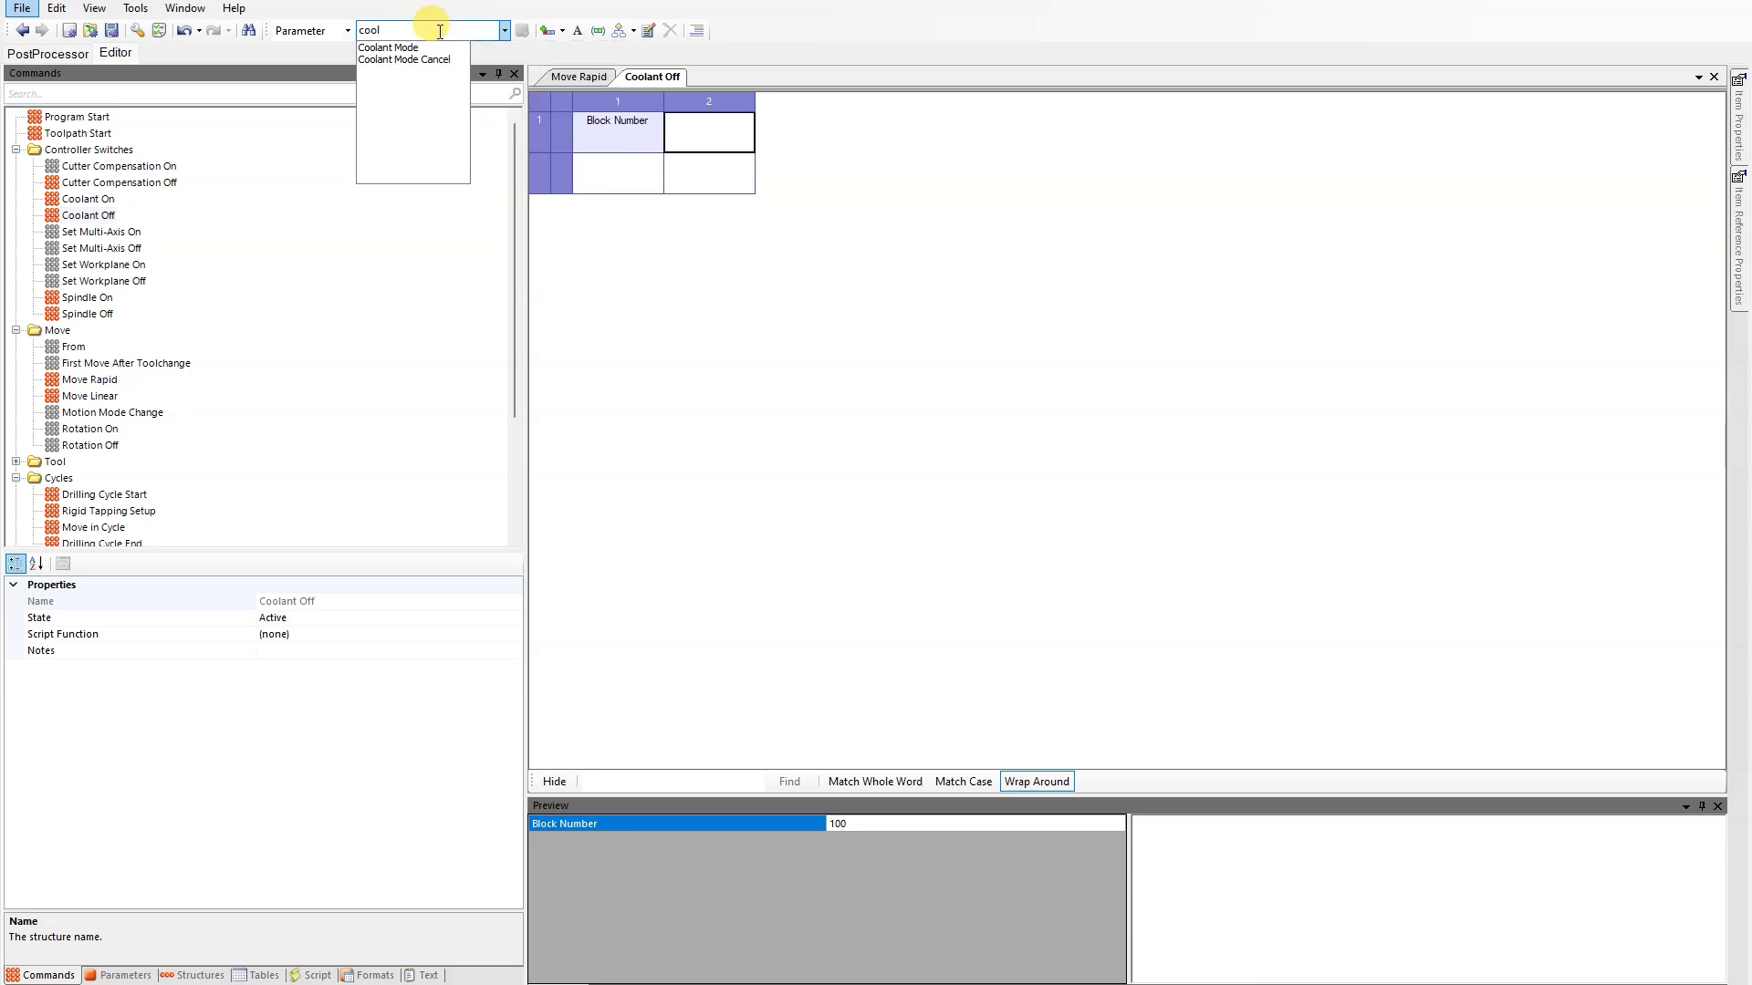
{"action": "left_click", "coordinate": [387, 47]}
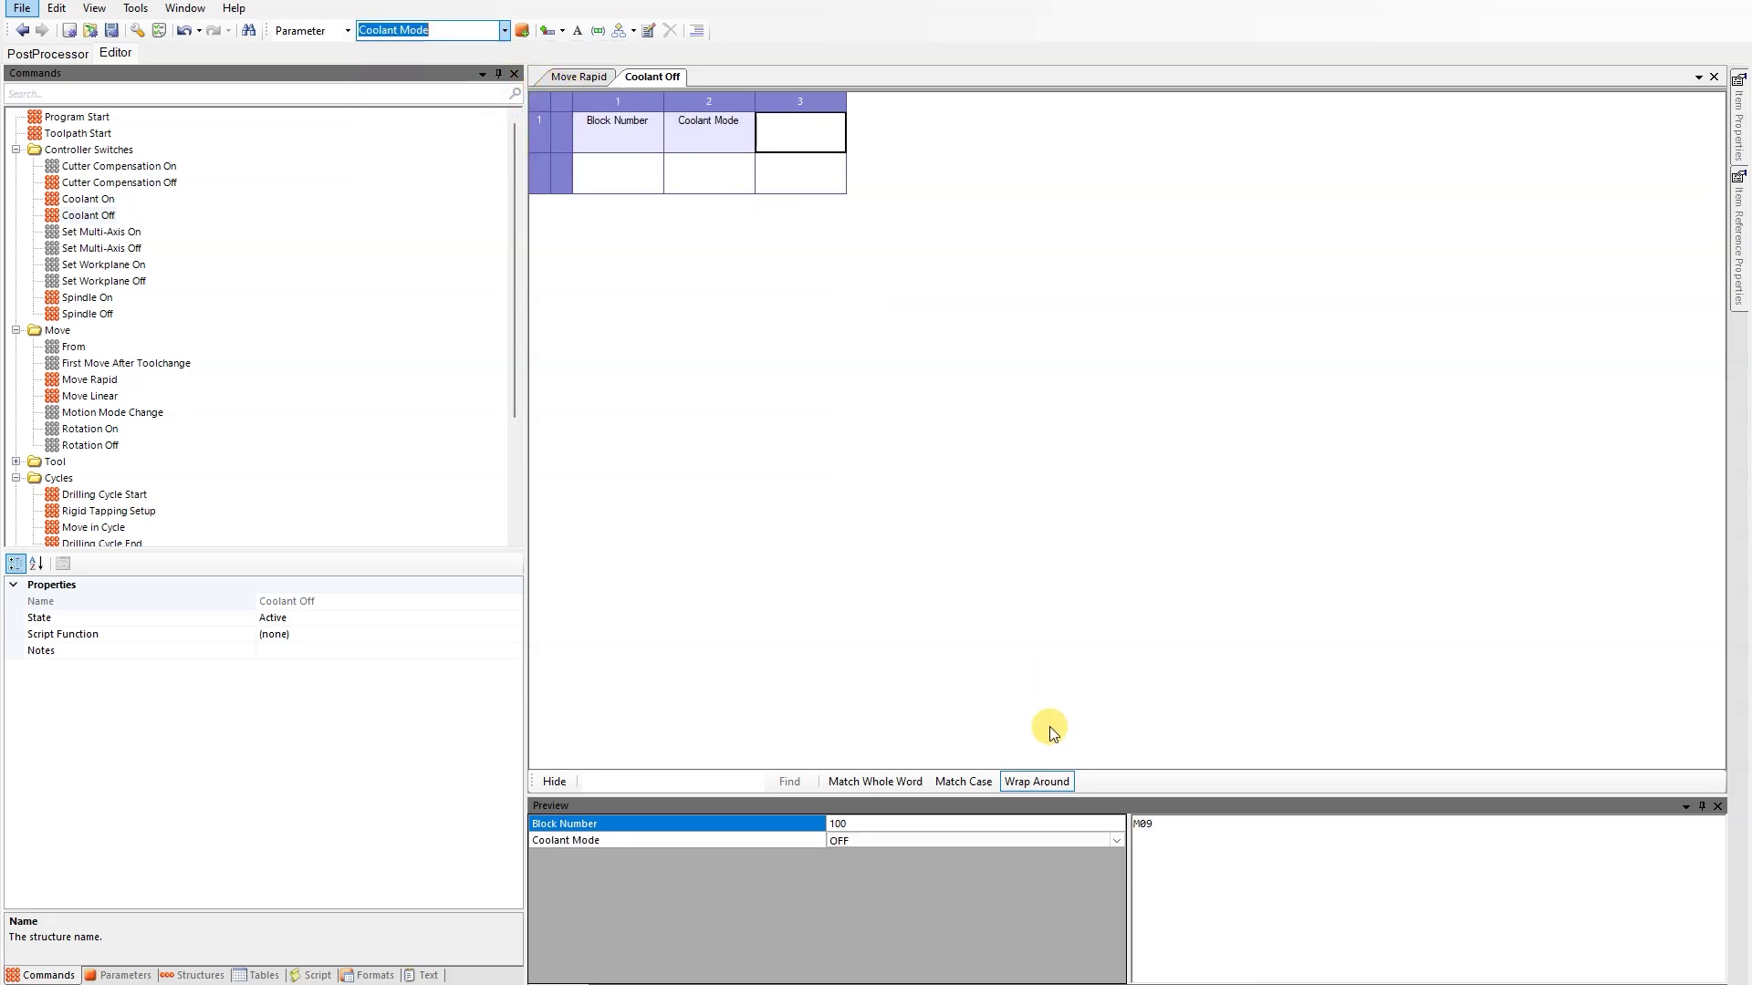
Preview the Coolant On output with coolant mode MIST and the Coolant Off output with coolant mode OFF
{"action": "left_click", "coordinate": [90, 199]}
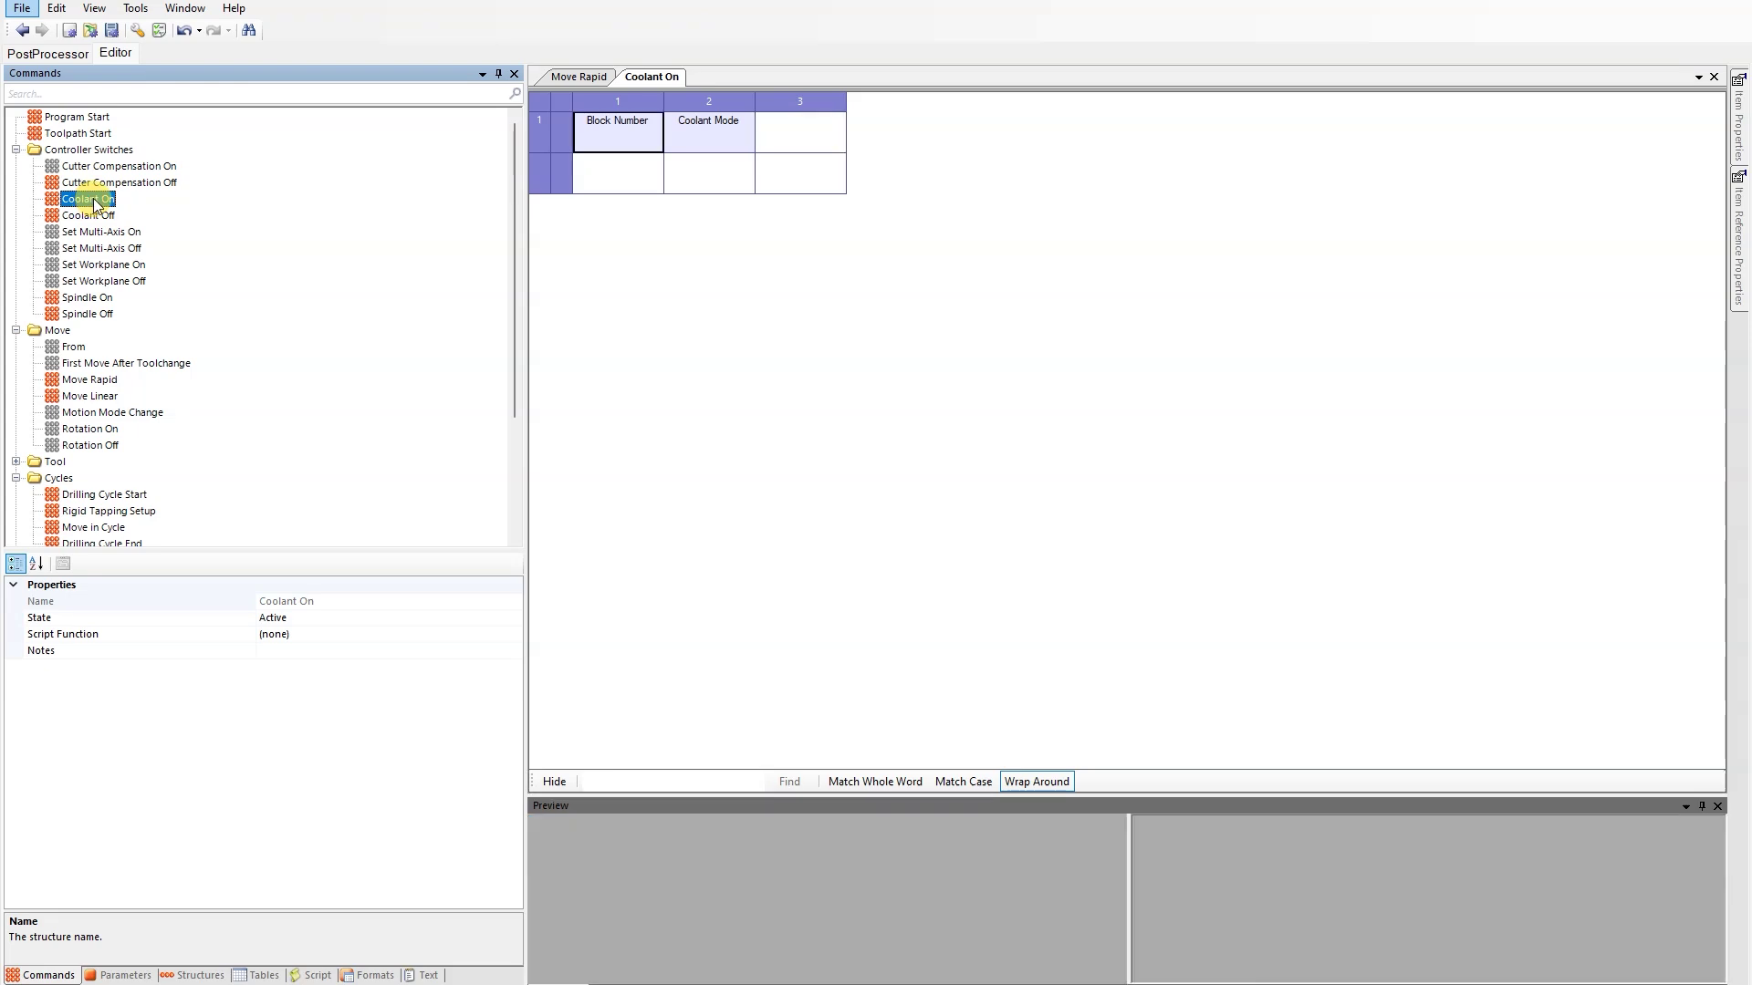
{"action": "left_click", "coordinate": [860, 841]}
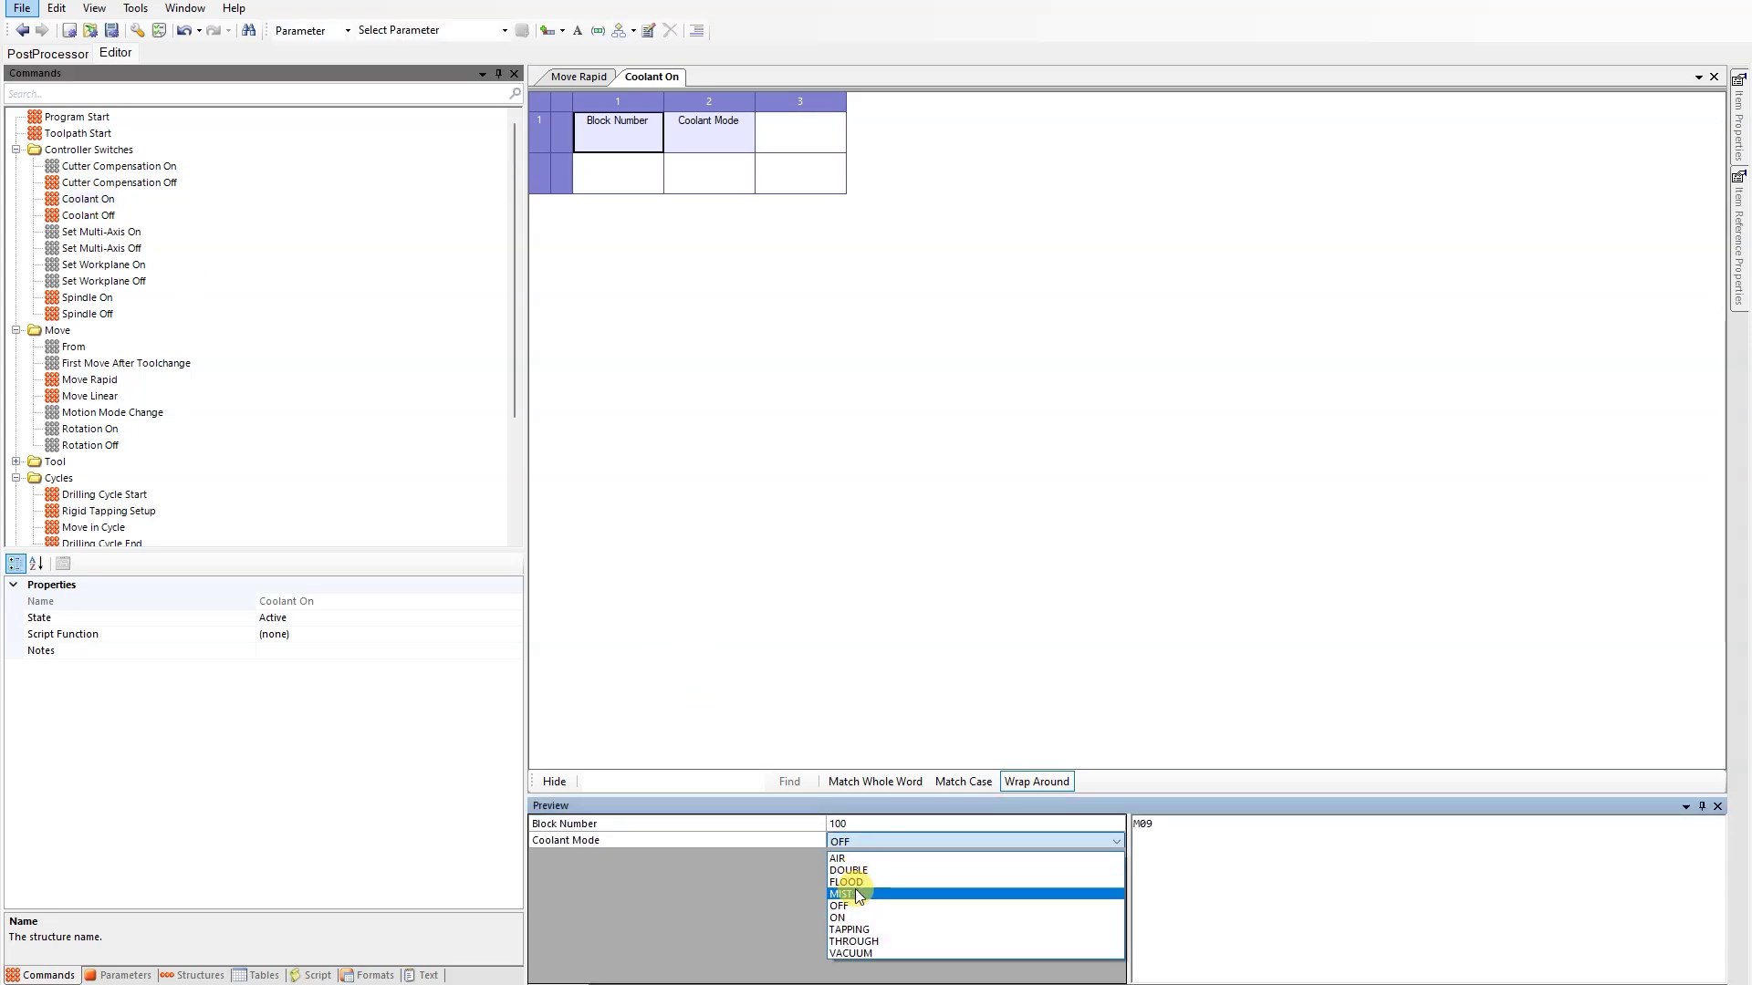
{"action": "left_click", "coordinate": [855, 894]}
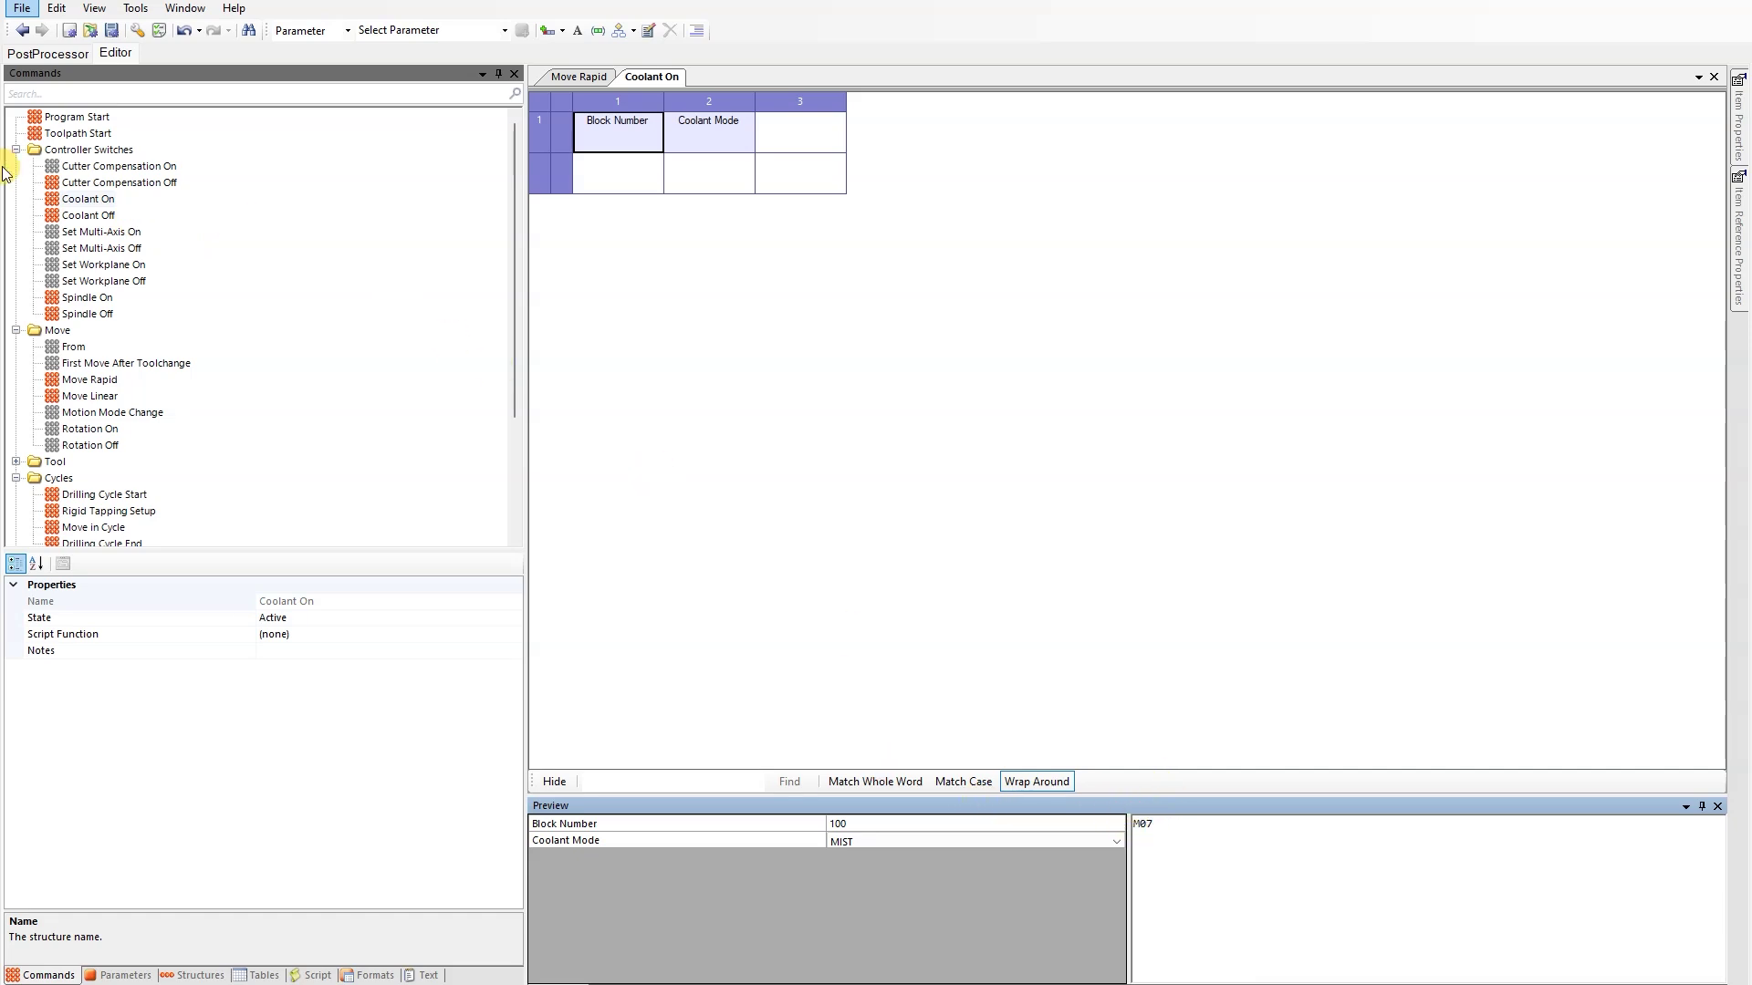
{"action": "left_click", "coordinate": [88, 215]}
{"action": "left_click", "coordinate": [1014, 834]}
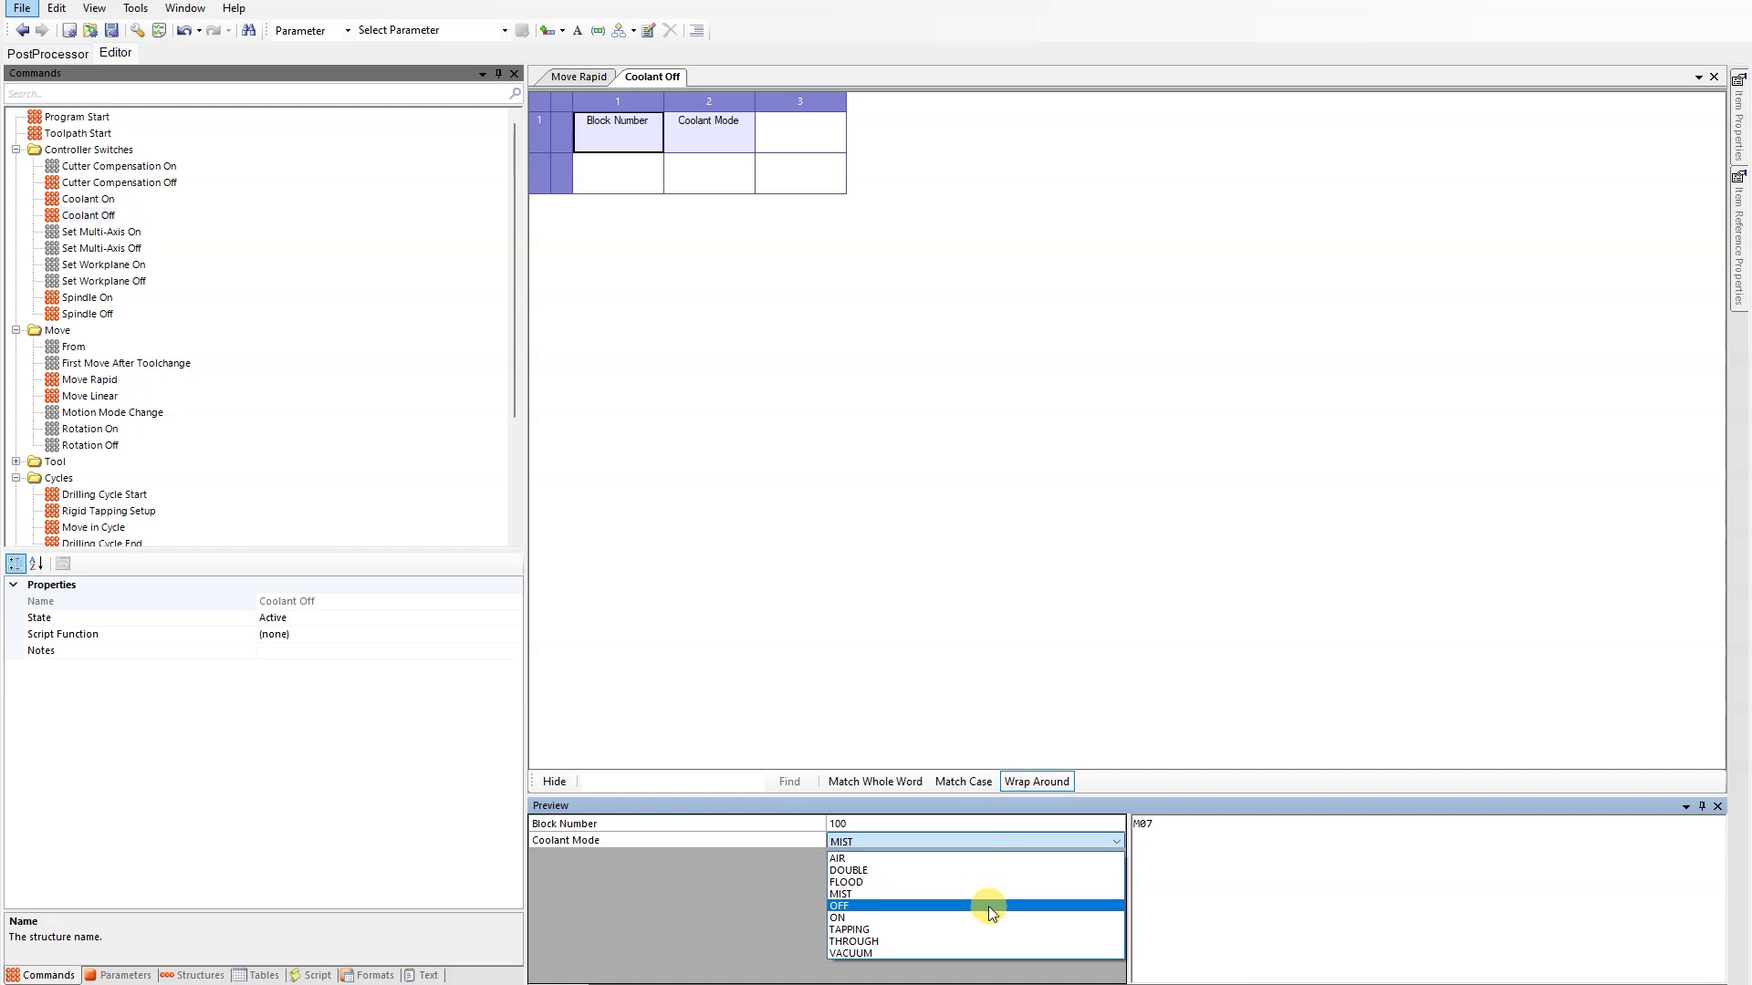
{"action": "left_click", "coordinate": [988, 906]}
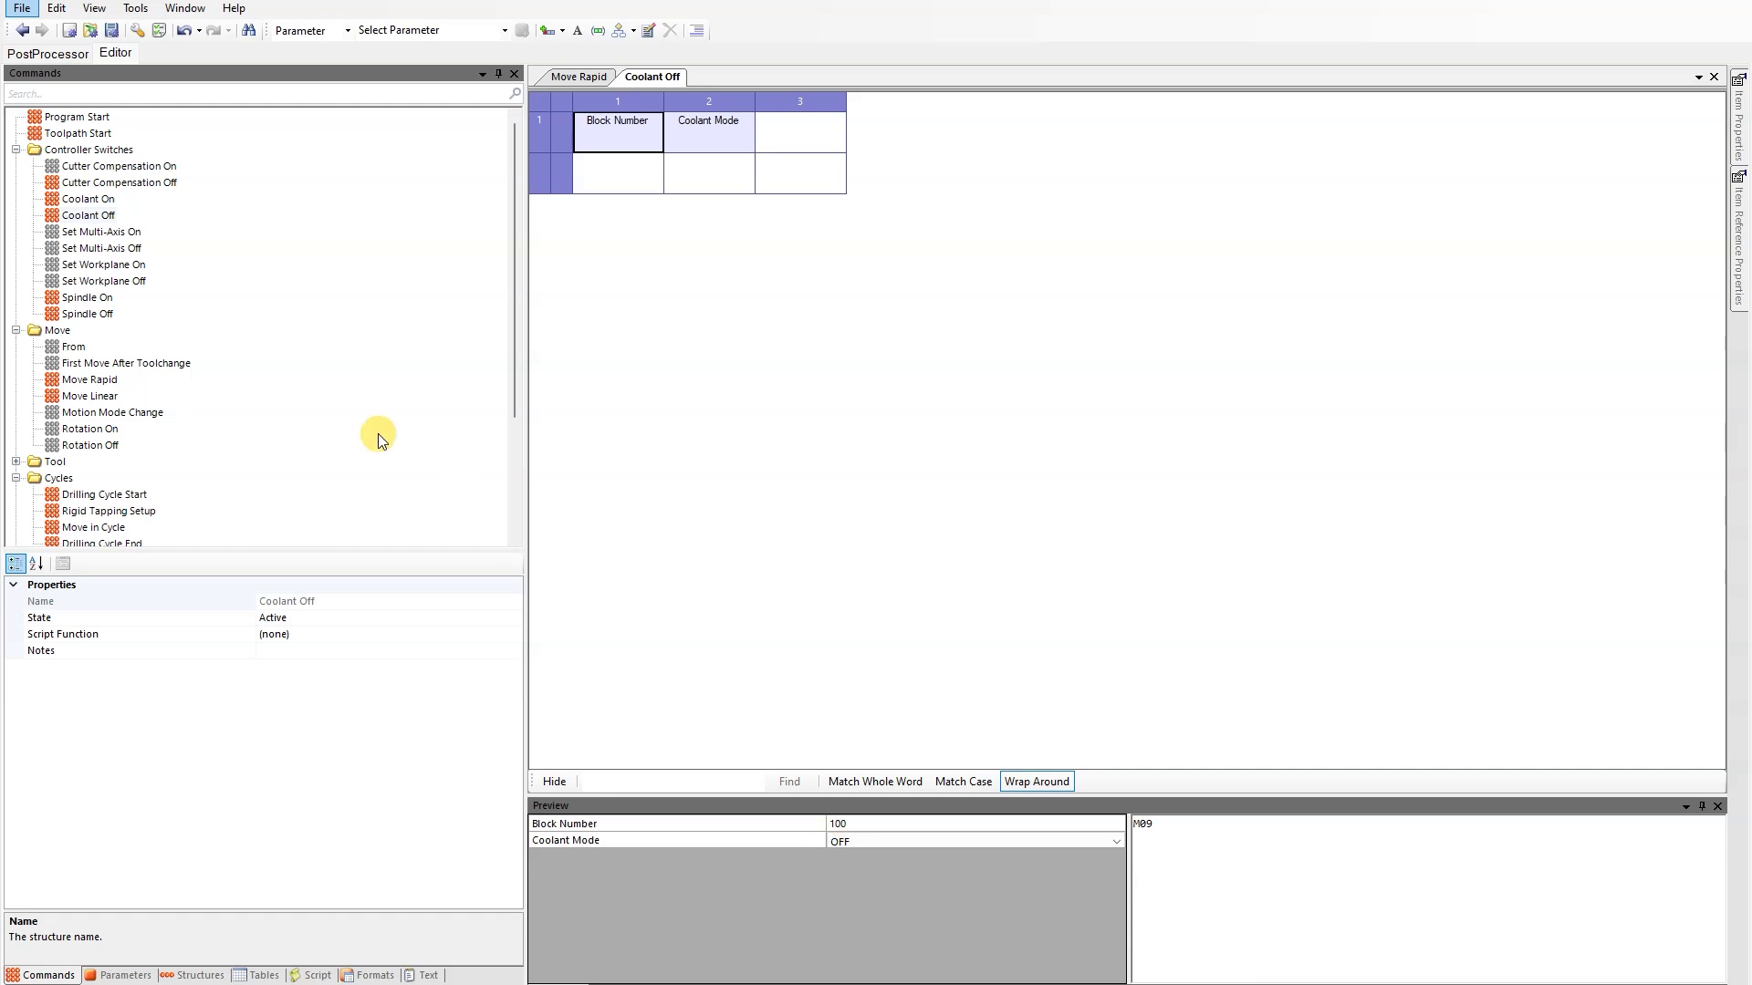
Examine the block contents of the Spindle On, Spindle Off, Move Rapid and Move Linear commands
{"action": "left_click", "coordinate": [93, 296]}
{"action": "left_click", "coordinate": [95, 299]}
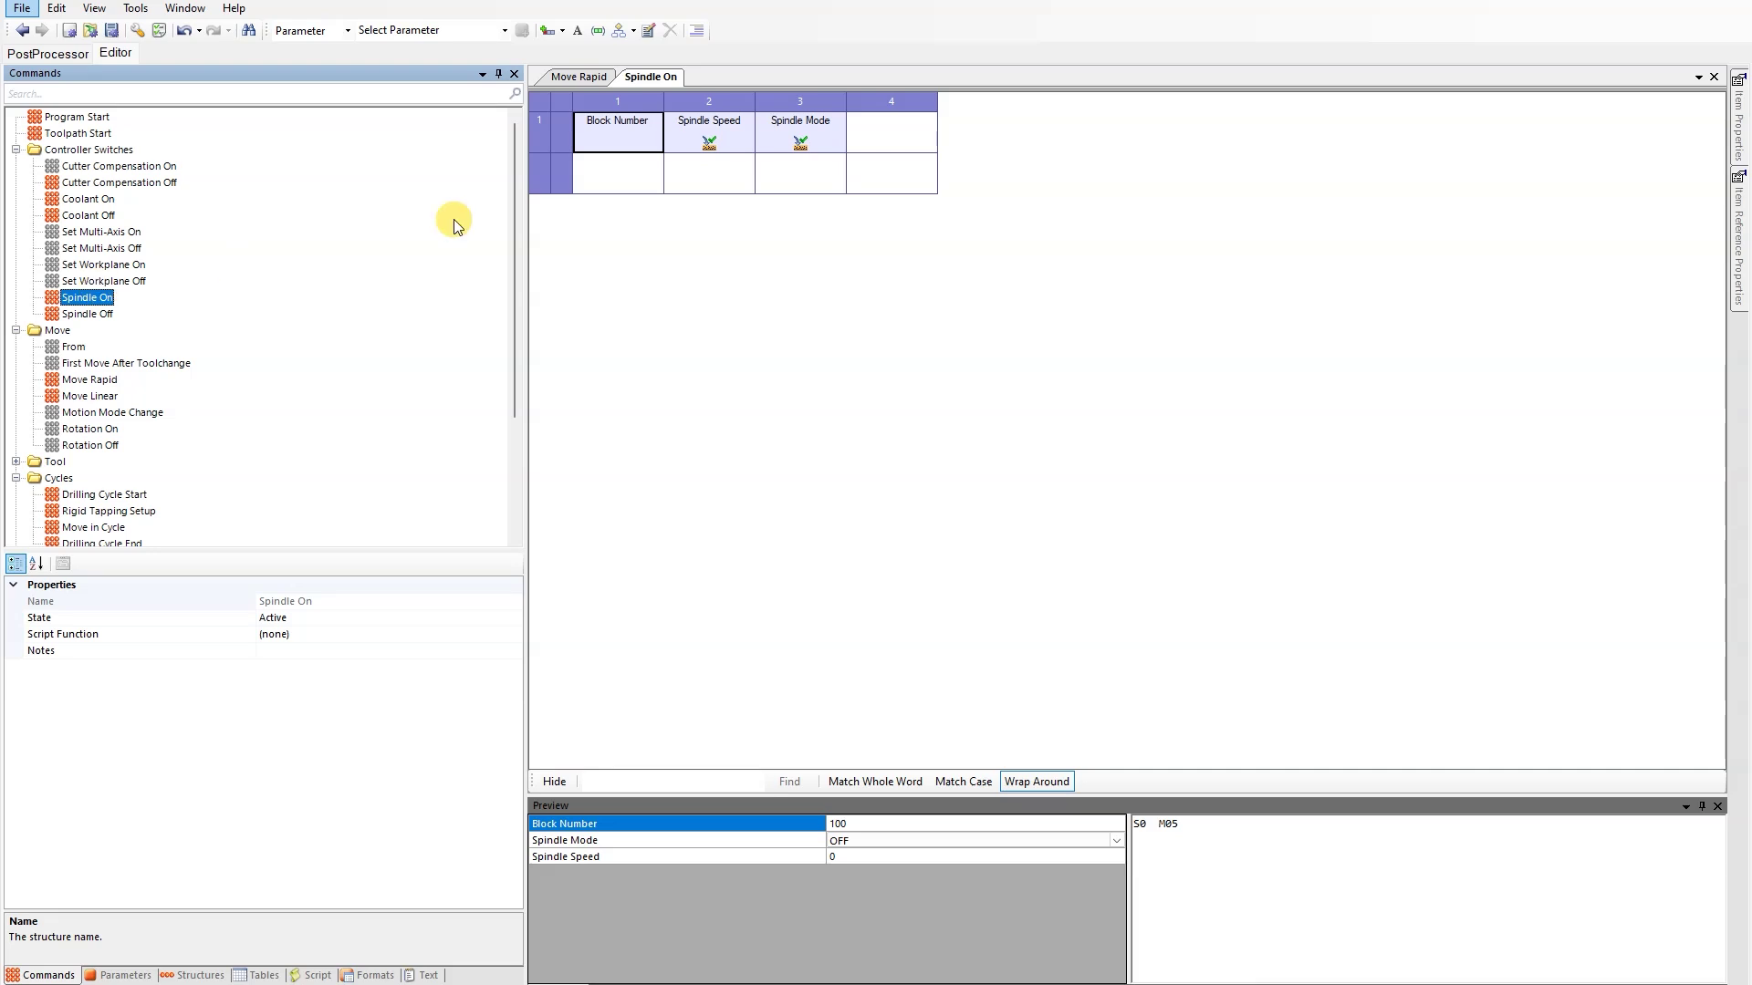
{"action": "left_click", "coordinate": [84, 314]}
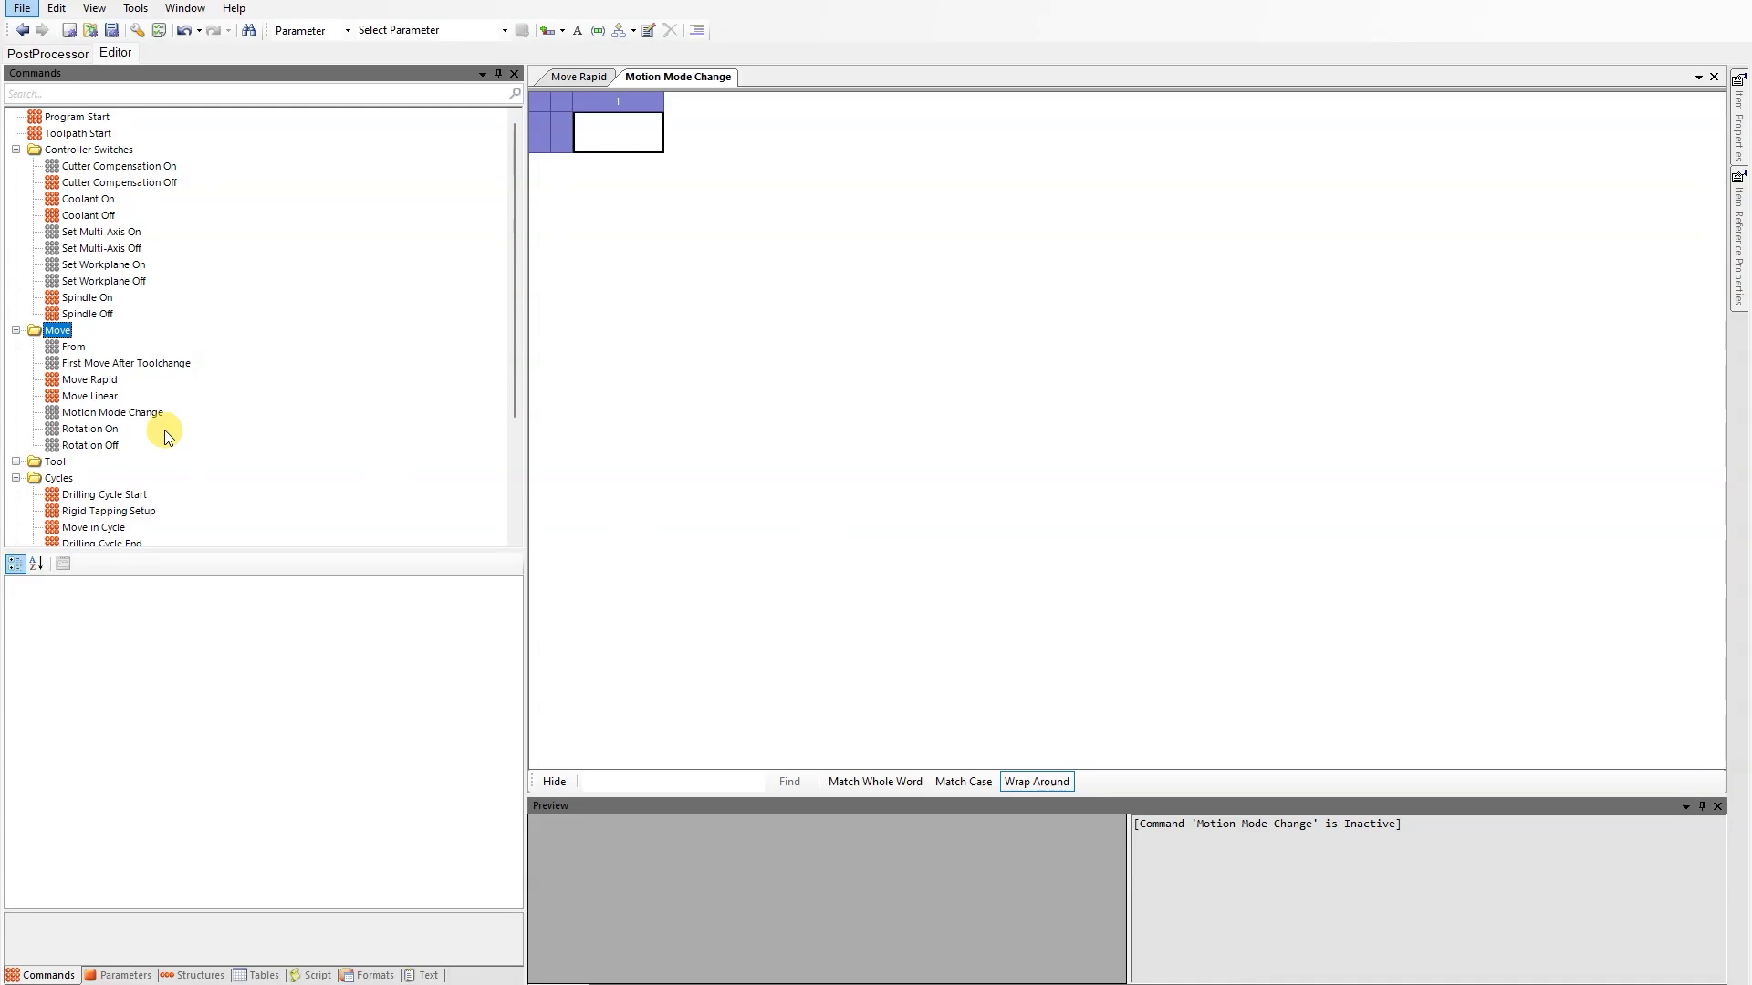
{"action": "left_click", "coordinate": [104, 381]}
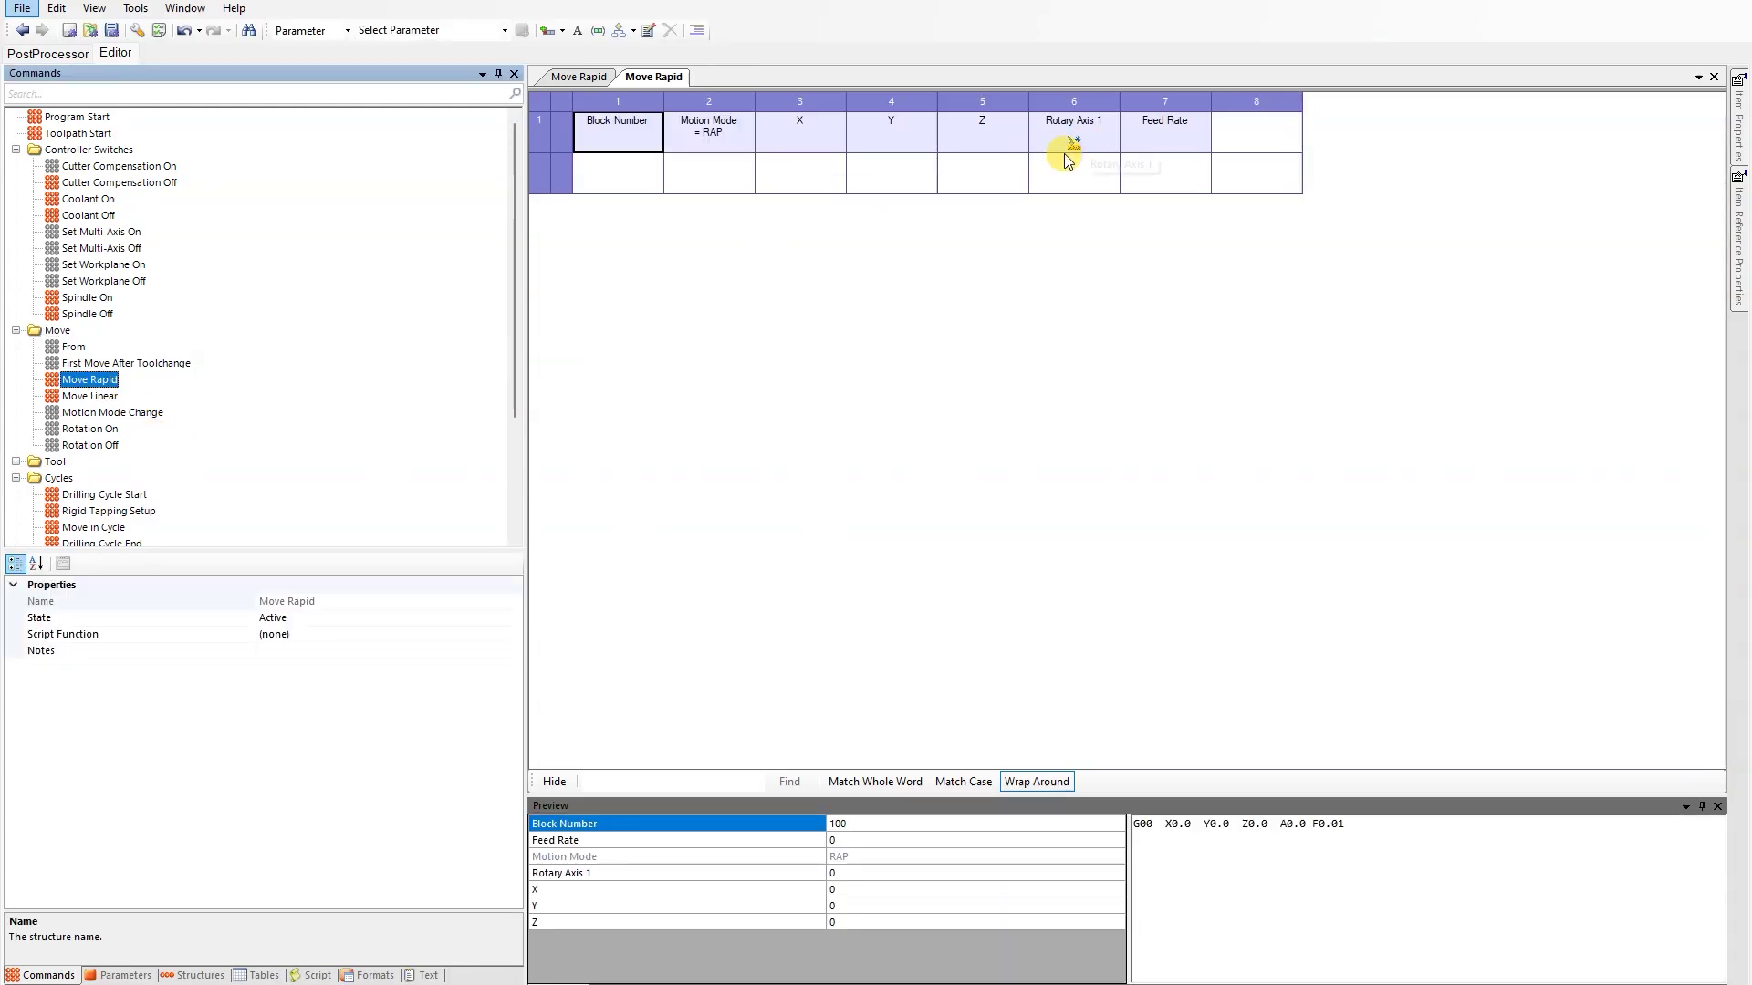
{"action": "left_click", "coordinate": [88, 398]}
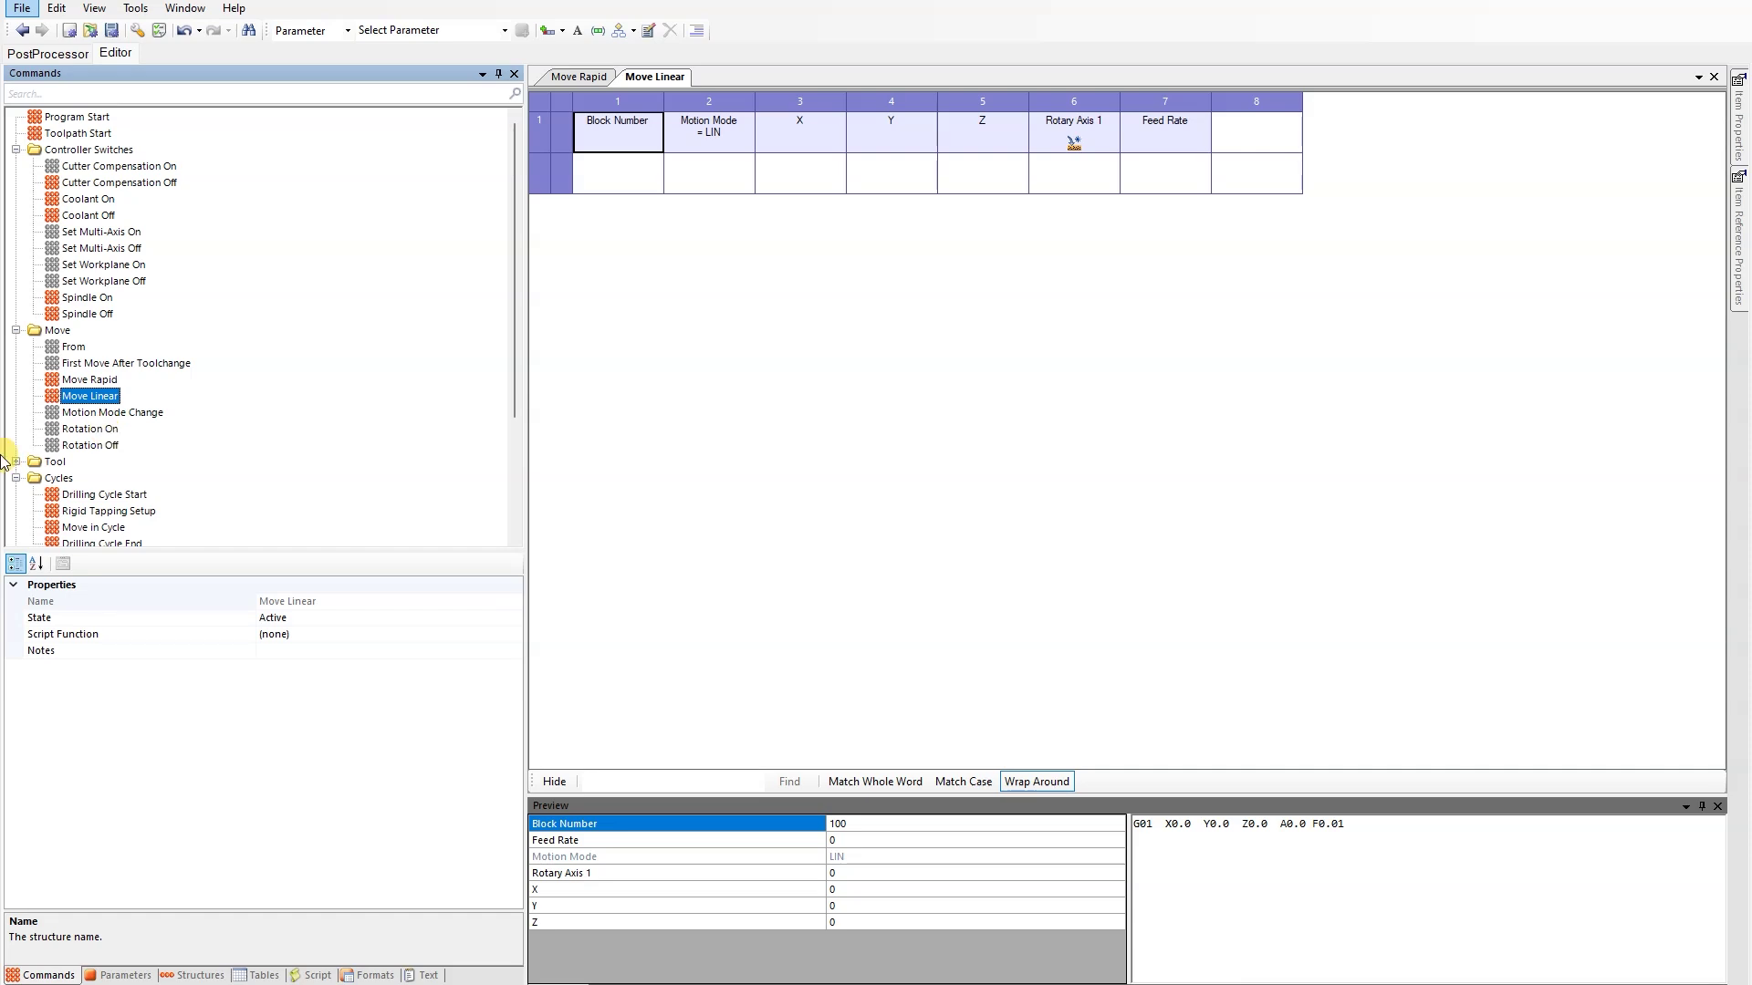
Insert an if condition in the Rotation On command and add a block with a block number inside it
{"action": "left_click", "coordinate": [100, 429]}
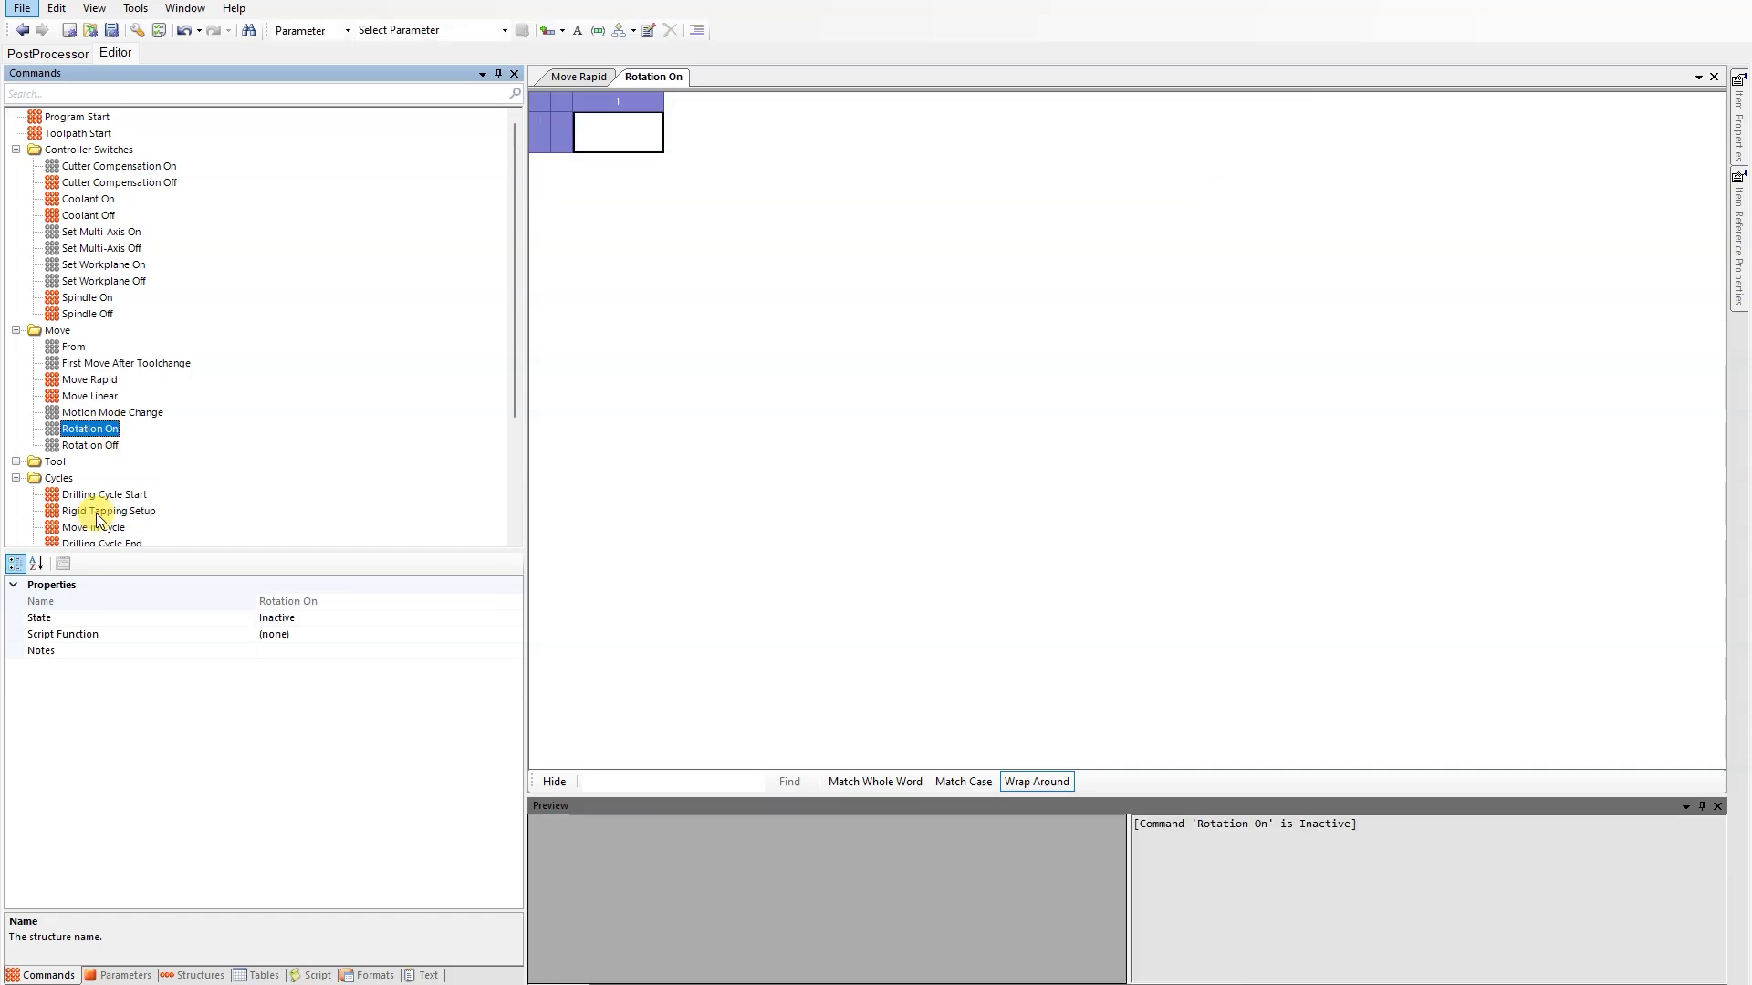
{"action": "left_click", "coordinate": [96, 447]}
{"action": "key", "text": "Up"}
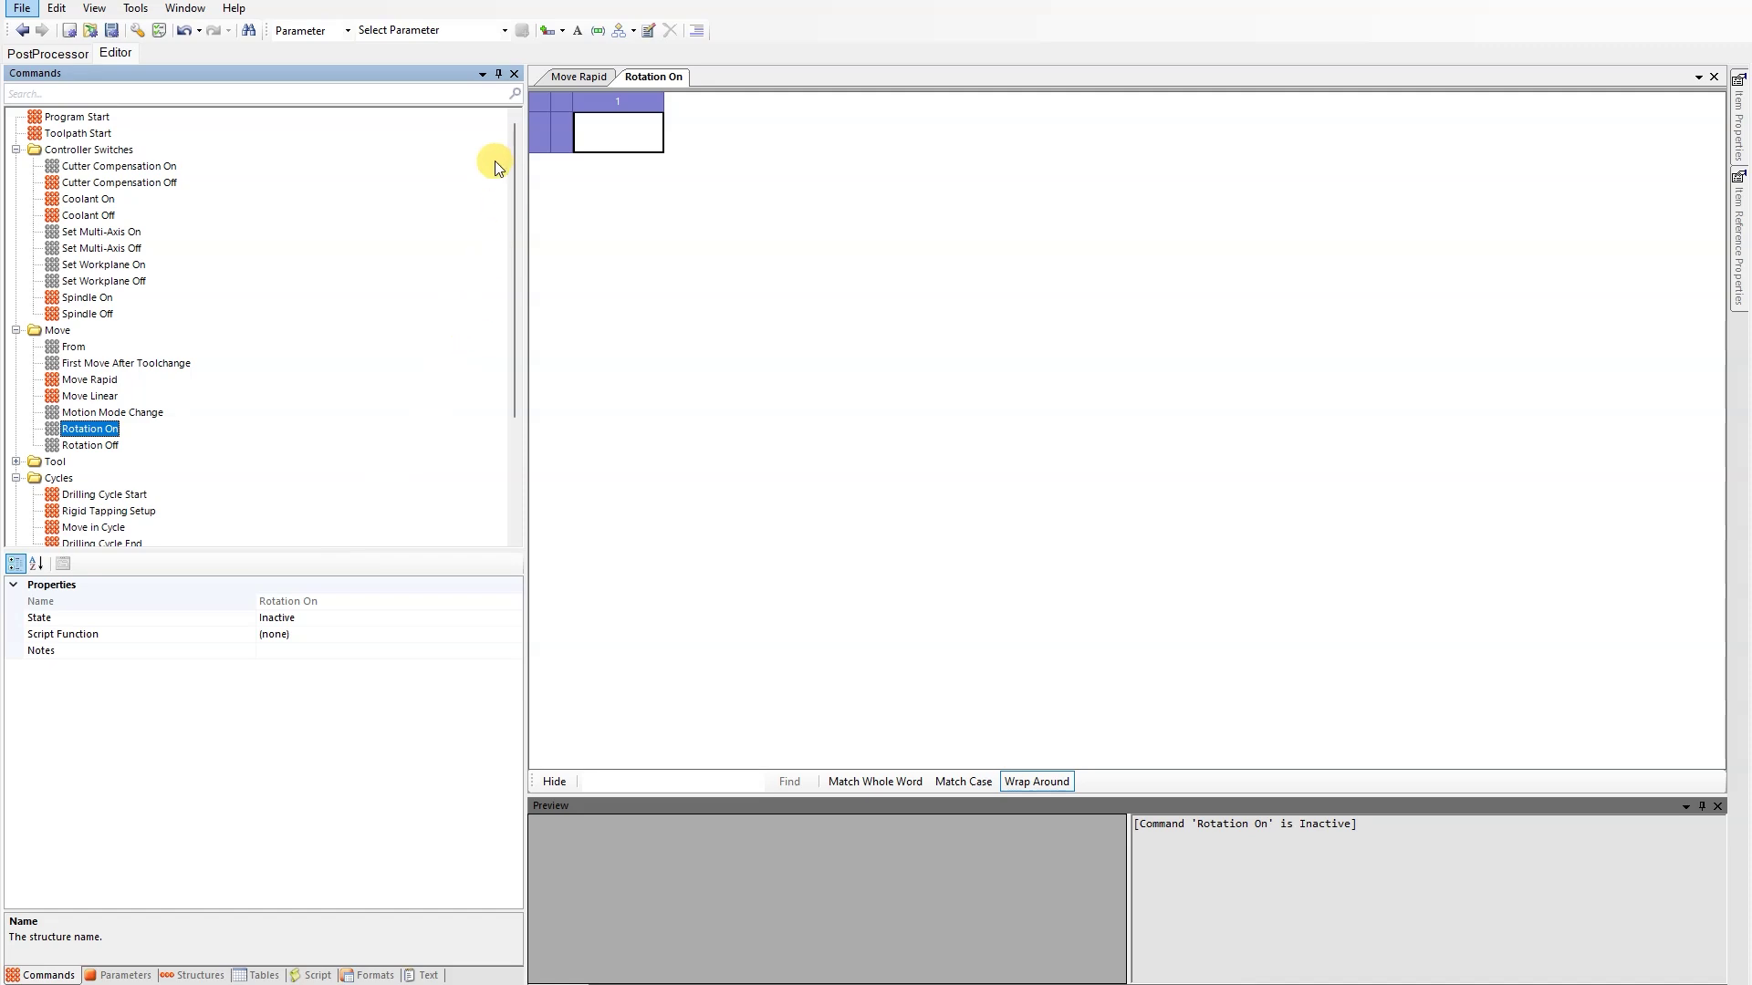
{"action": "left_click", "coordinate": [621, 32]}
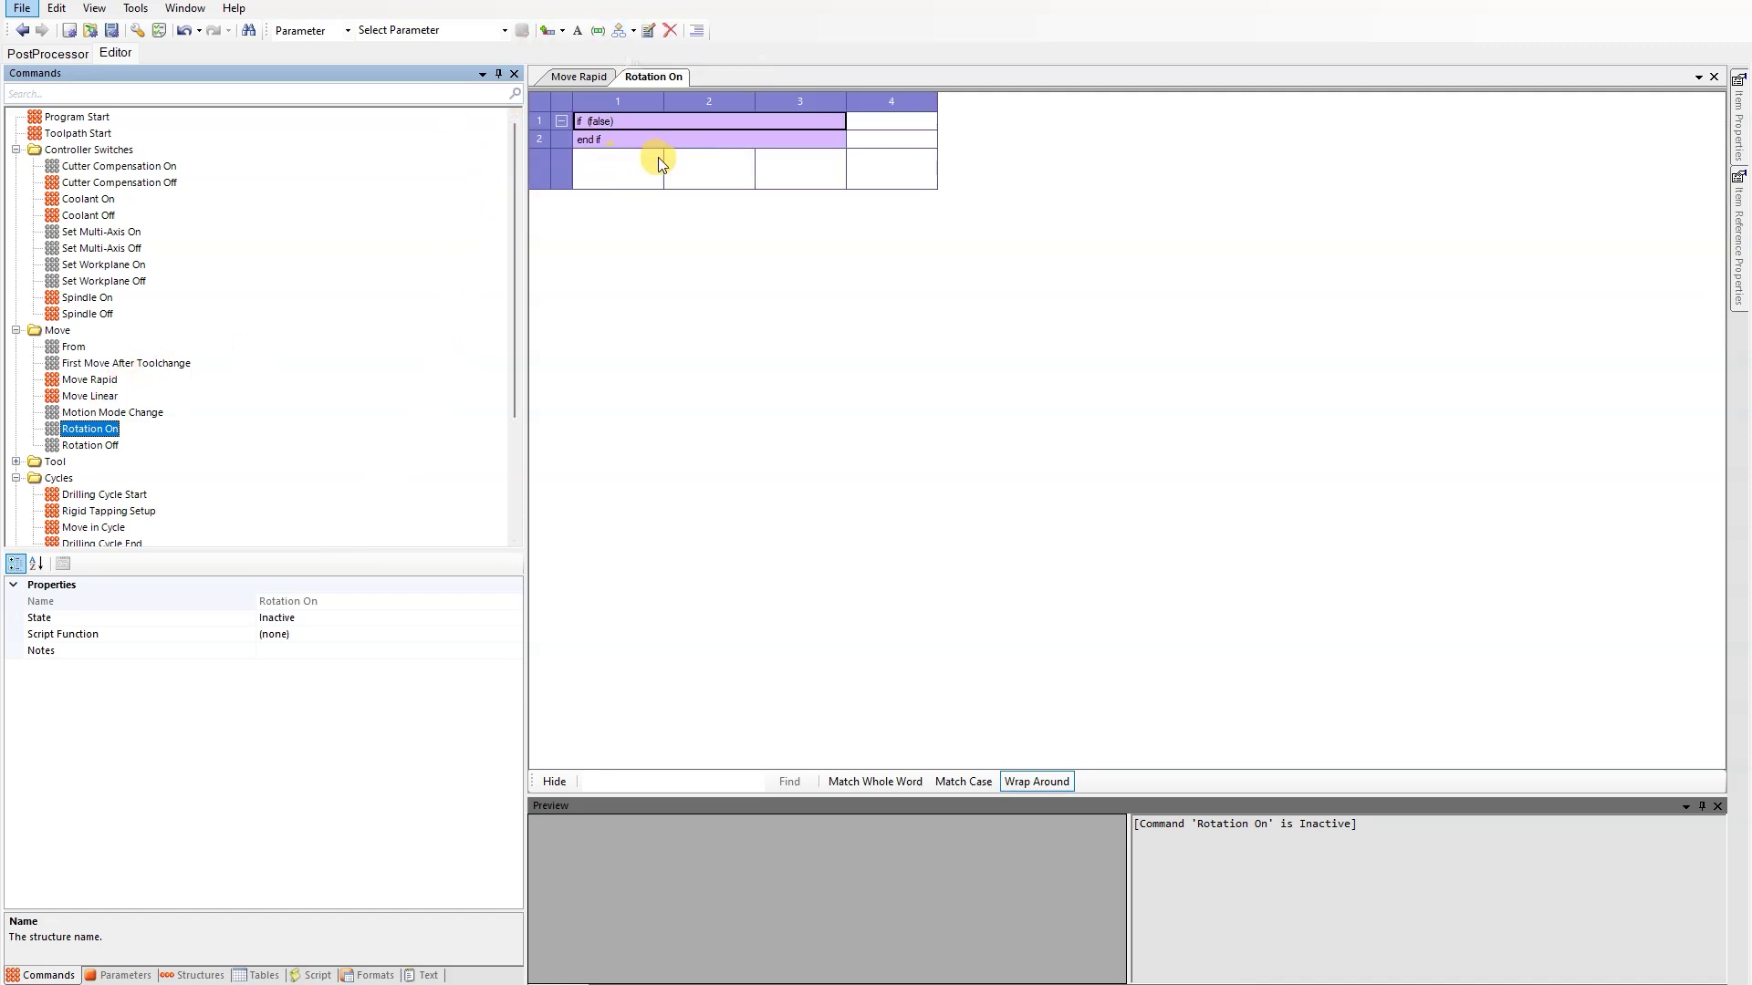
{"action": "left_click", "coordinate": [879, 125]}
{"action": "left_click", "coordinate": [548, 30]}
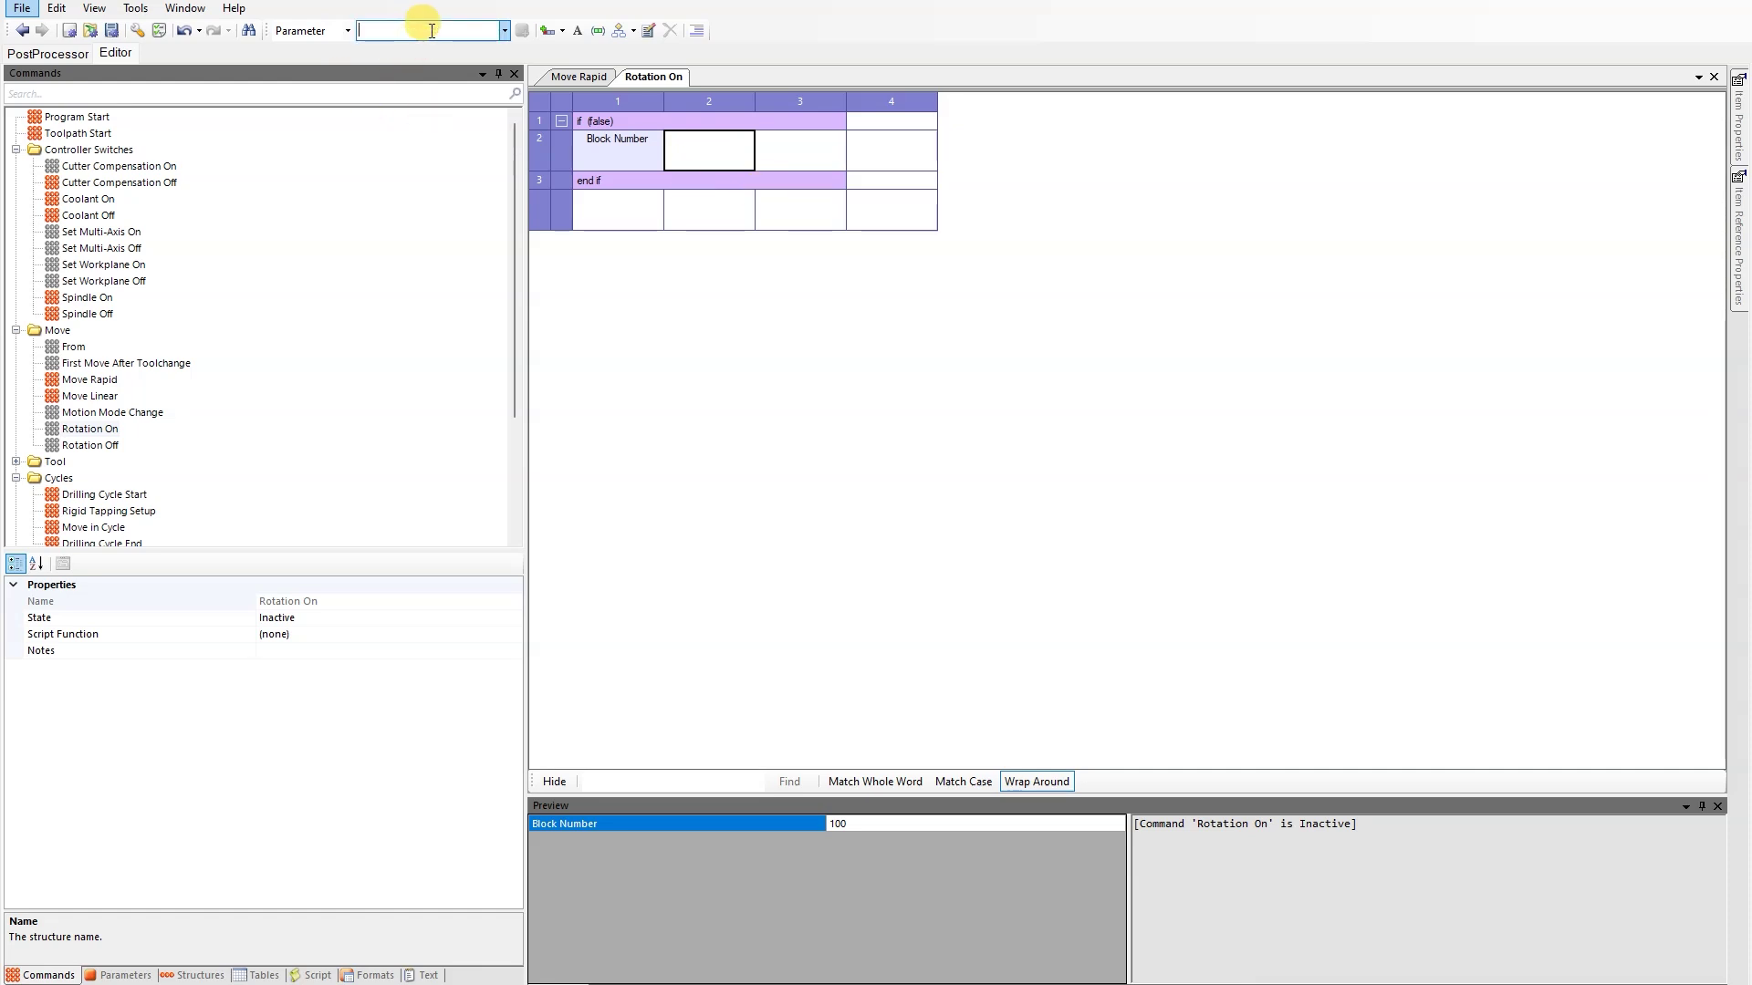
Activate the Rotation On command and add the Rotary Axis 1 parameter to the block inside the if condition
{"action": "right_click", "coordinate": [114, 429]}
{"action": "left_click", "coordinate": [144, 435]}
{"action": "left_click", "coordinate": [729, 147]}
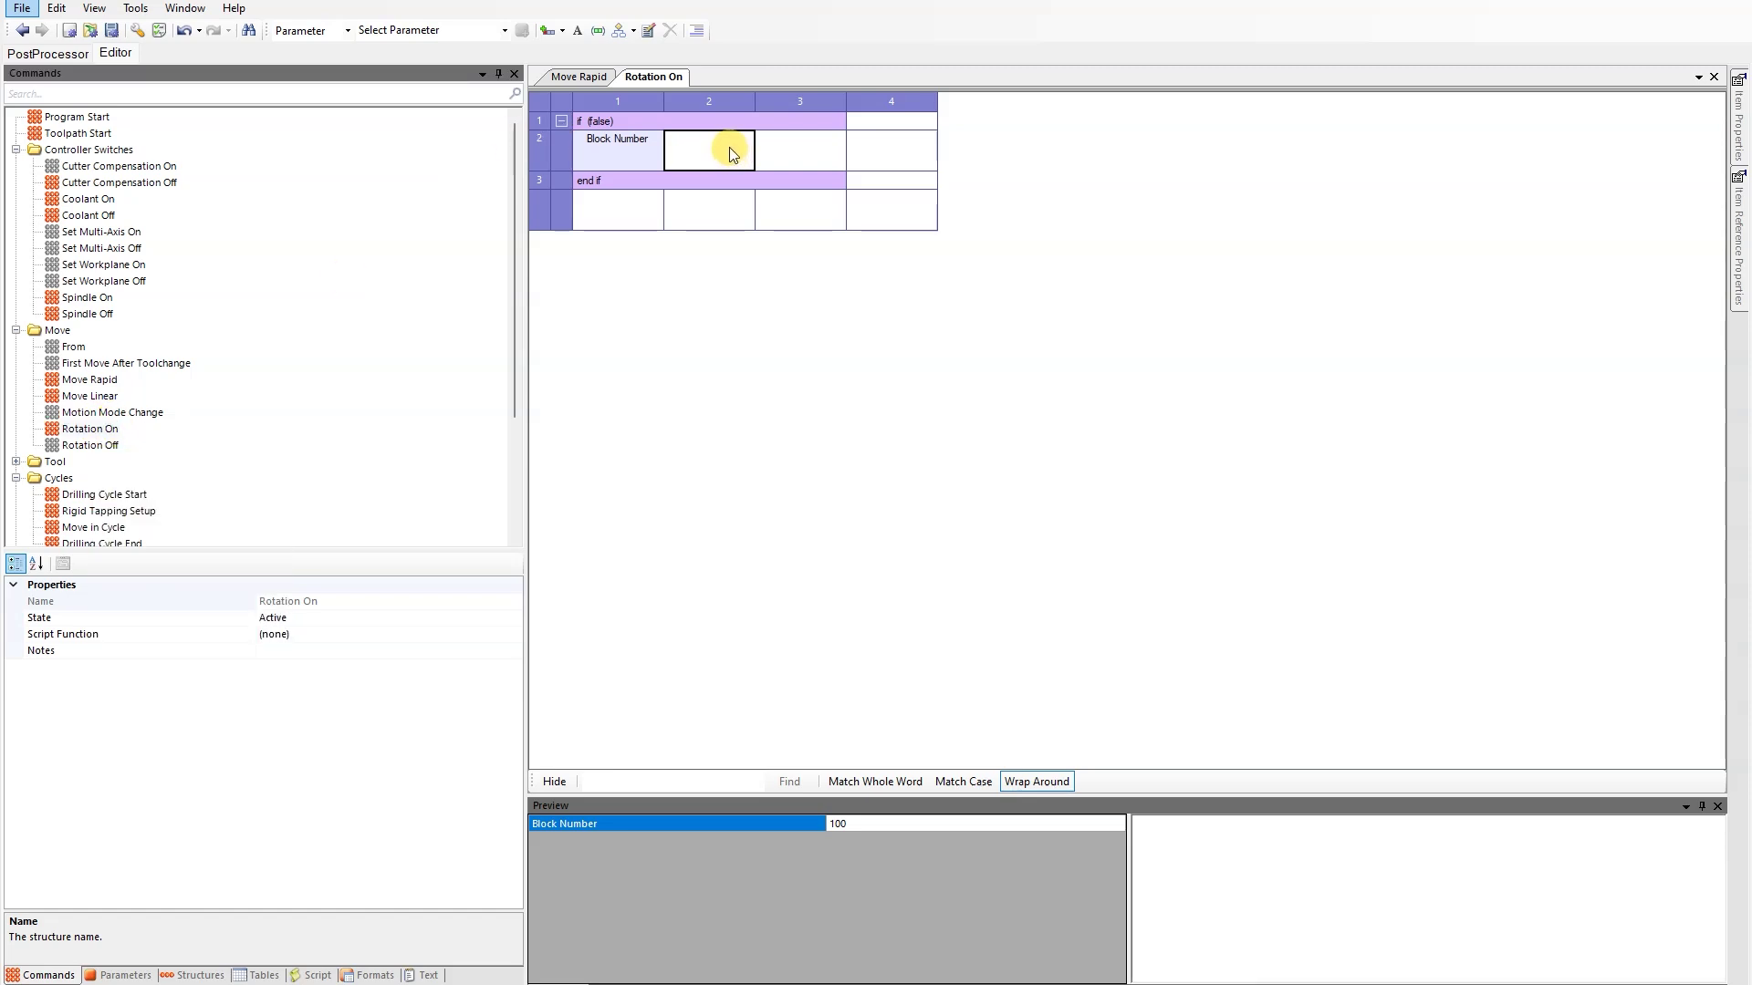
{"action": "left_click", "coordinate": [429, 30]}
{"action": "type", "text": "r"}
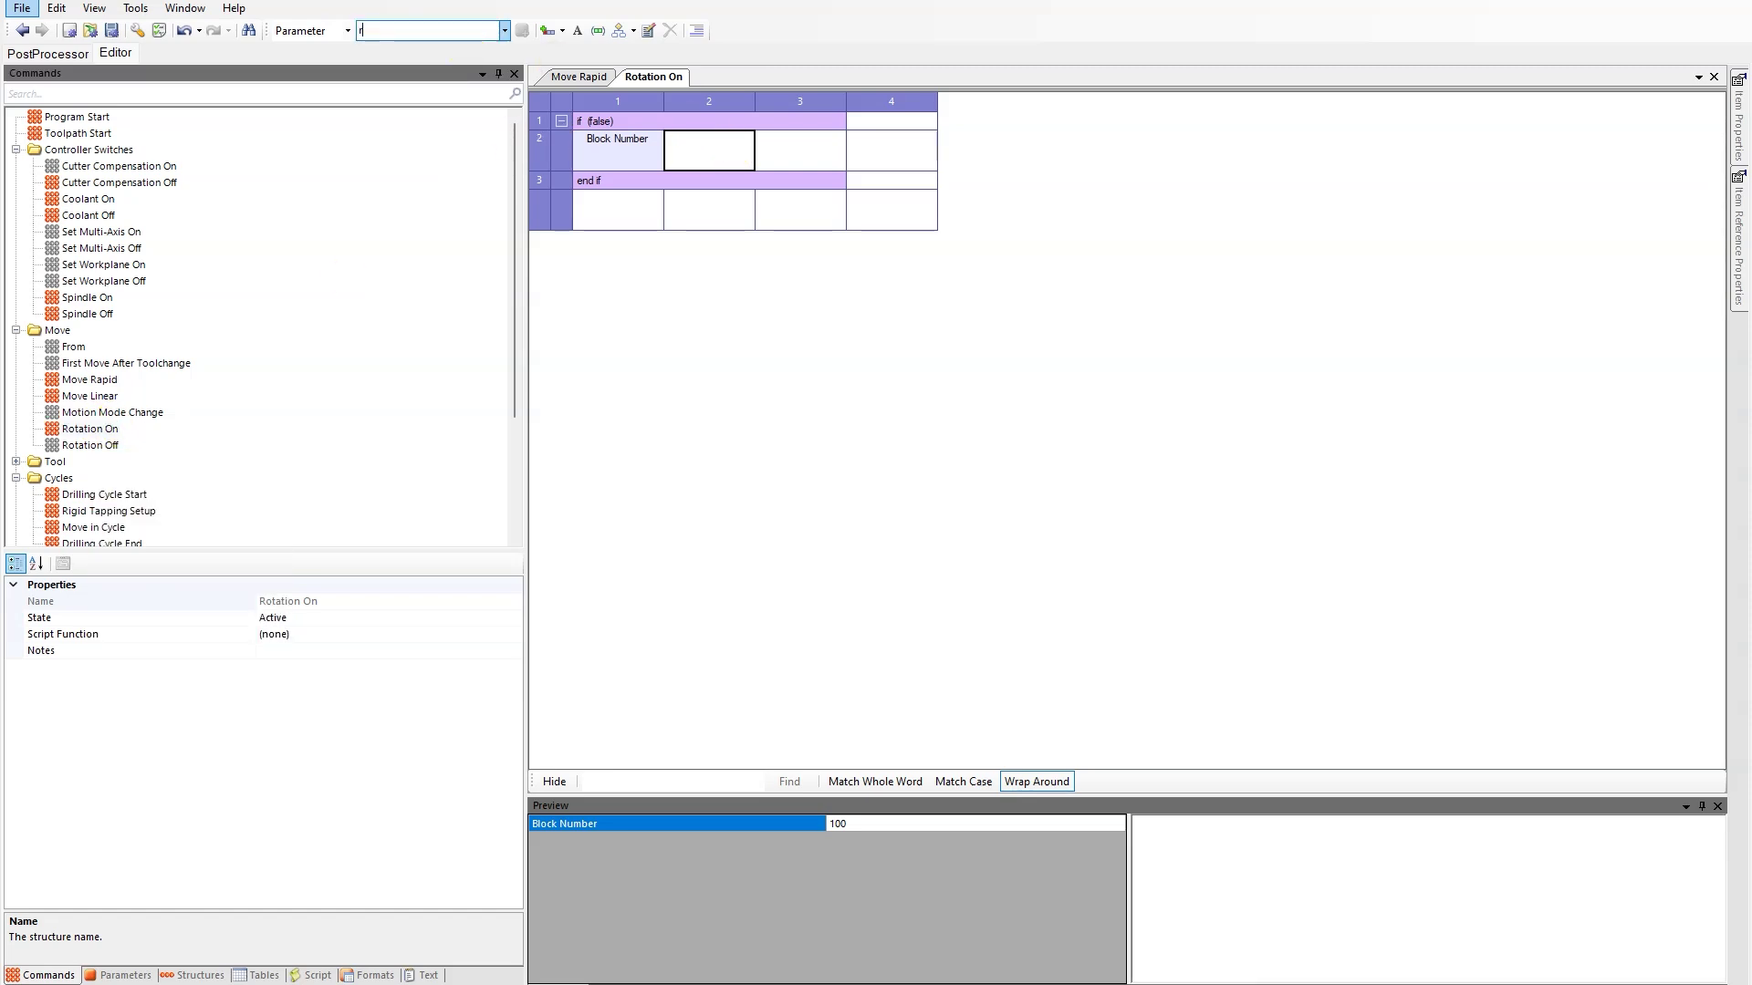
{"action": "type", "text": "ota"}
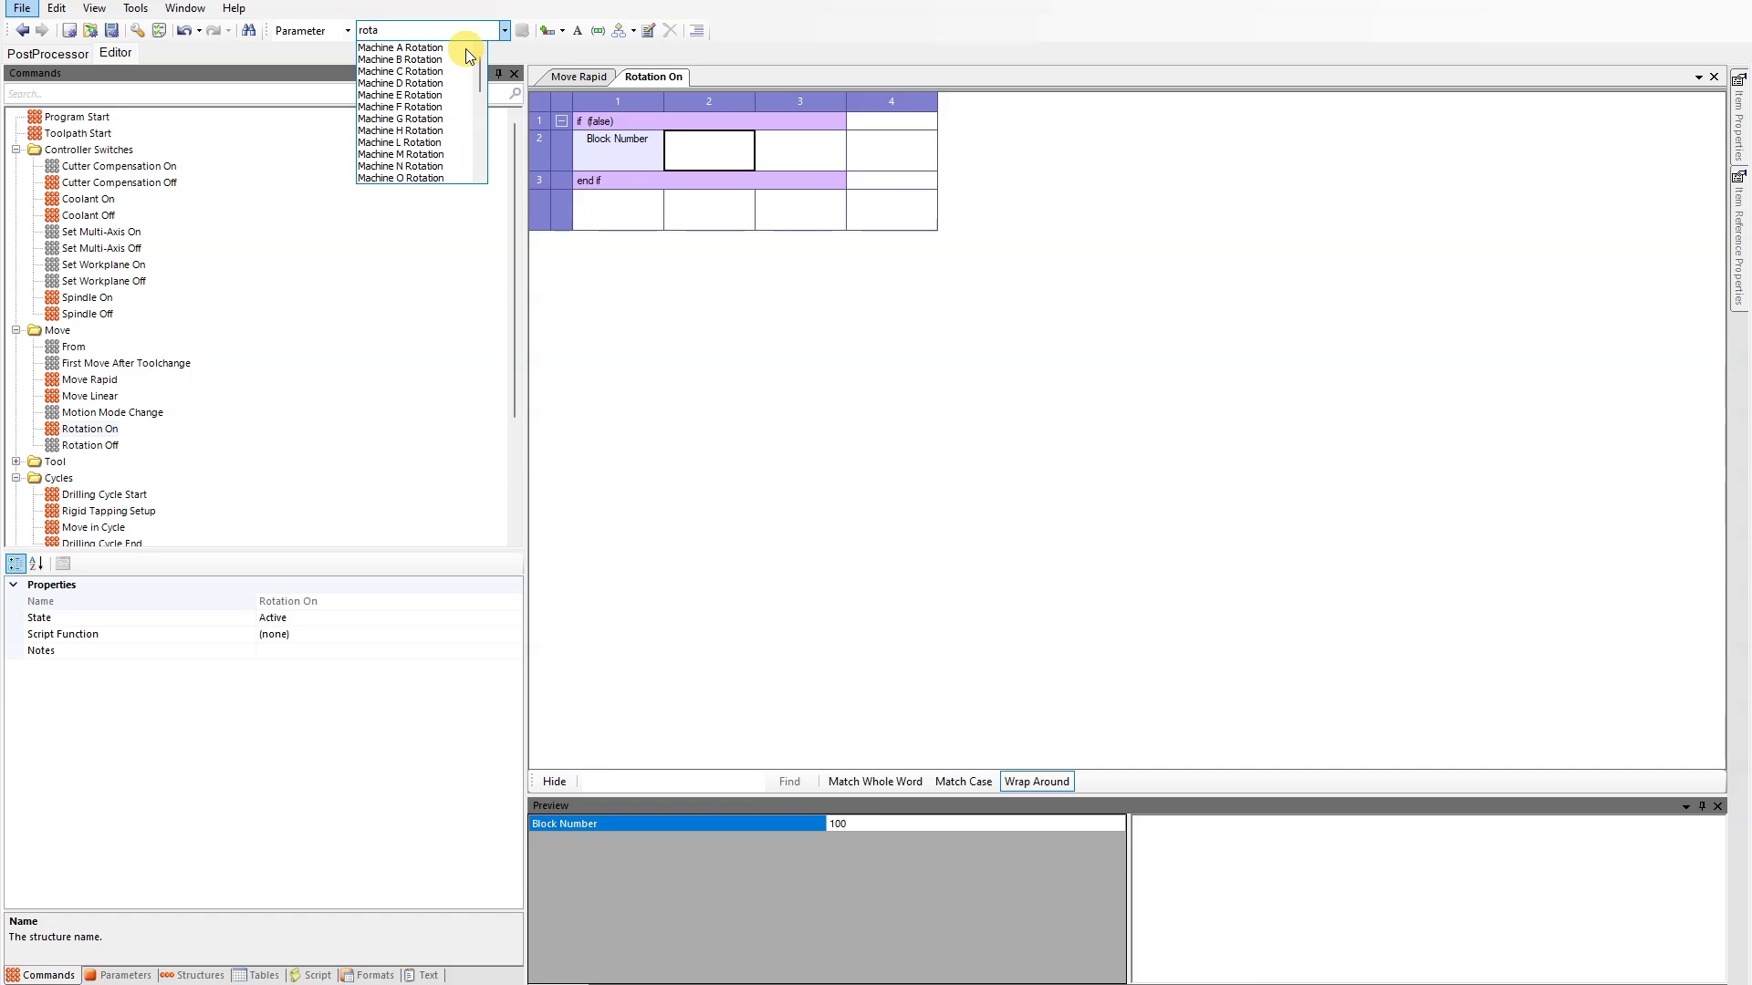
{"action": "type", "text": "r"}
{"action": "left_click", "coordinate": [426, 49]}
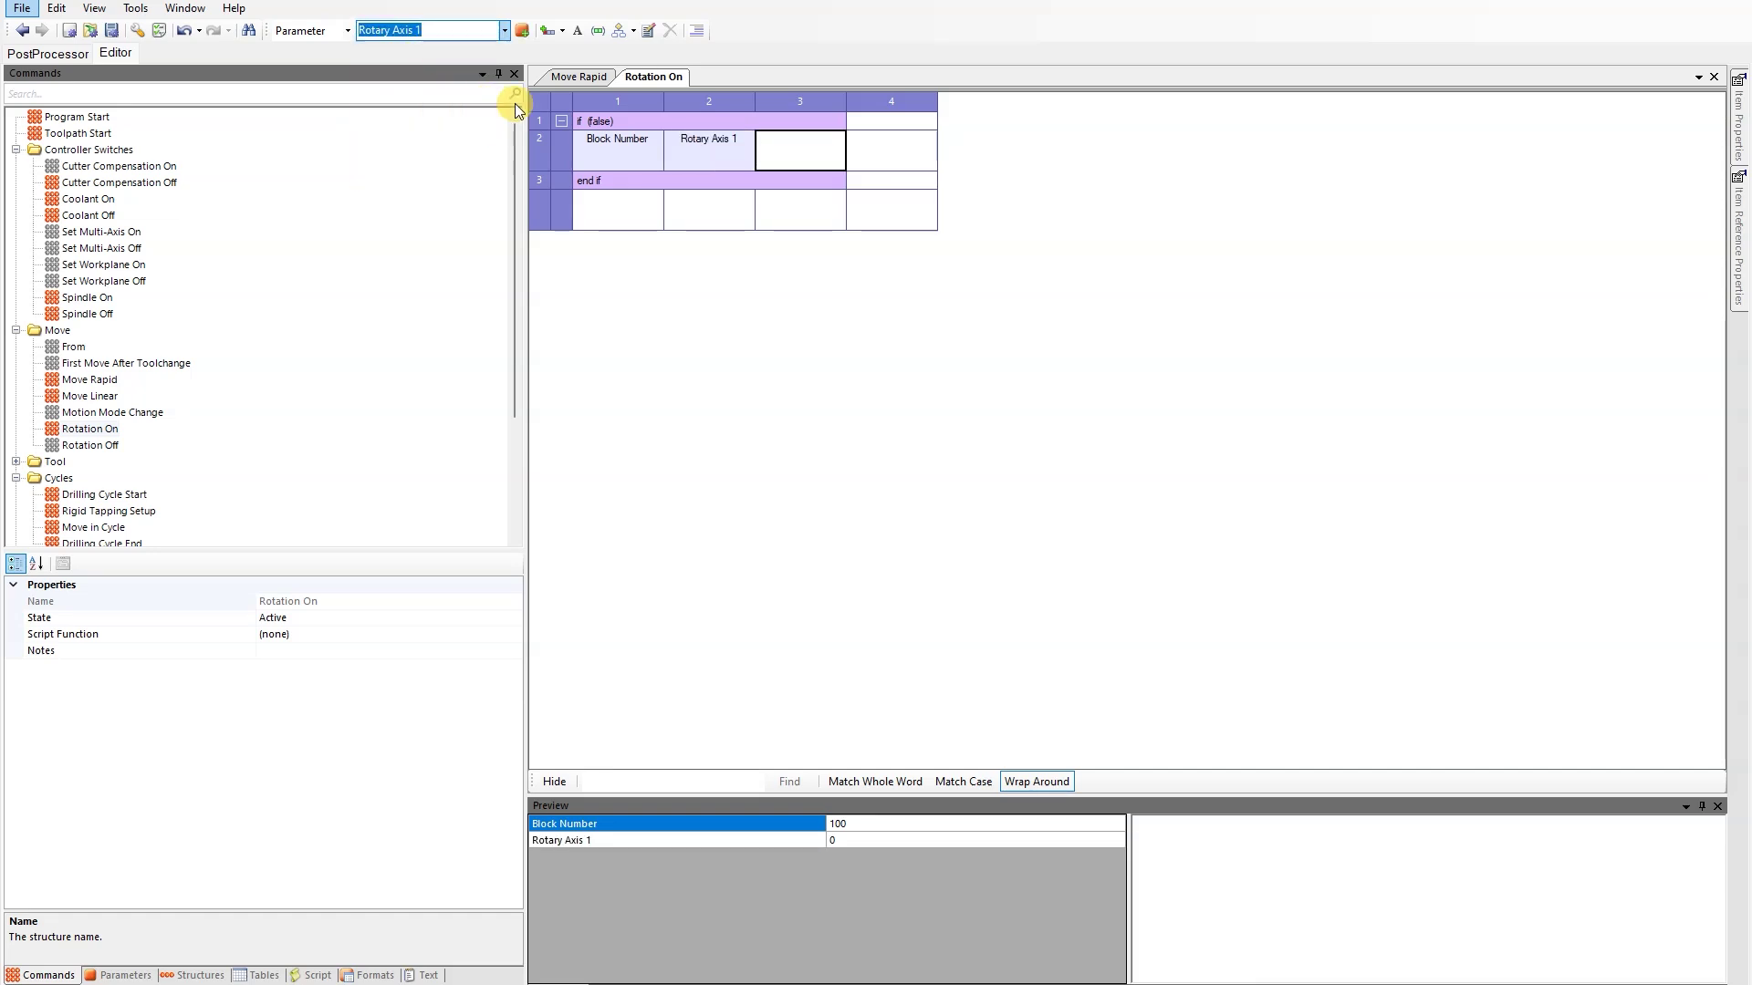
Insert a new block below the end if of Rotation On and add the Feed Mode parameter to it
{"action": "left_click", "coordinate": [626, 204]}
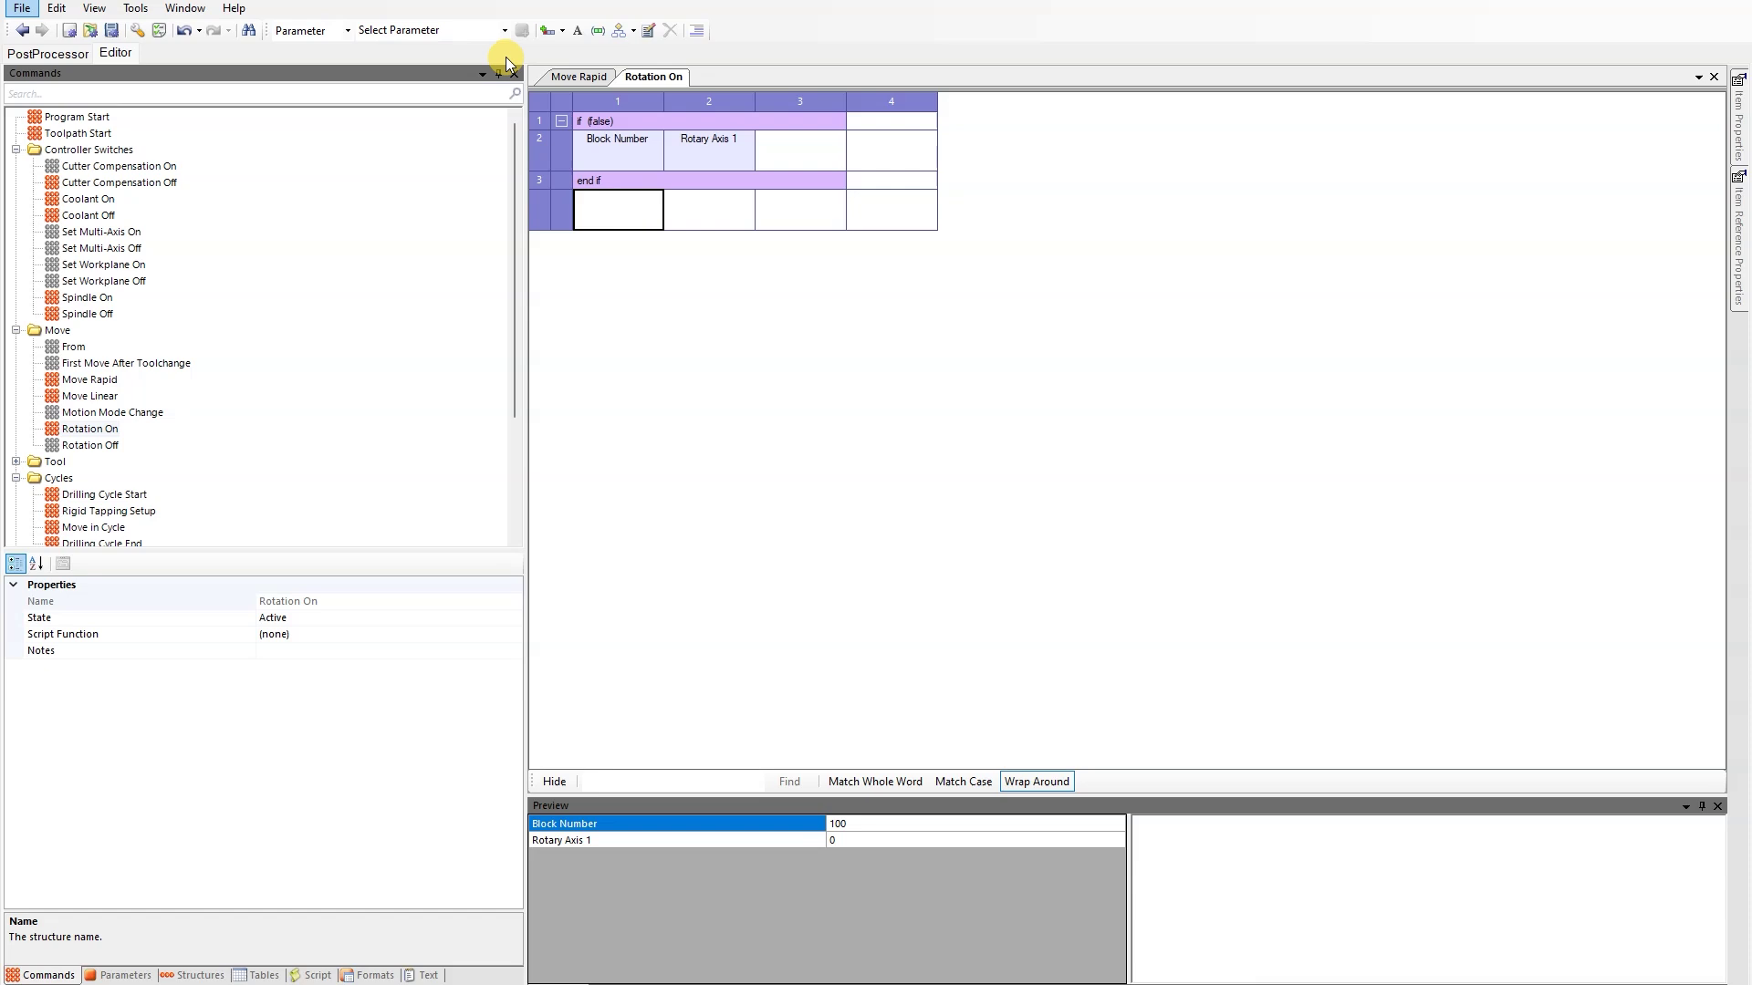
{"action": "left_click", "coordinate": [547, 30]}
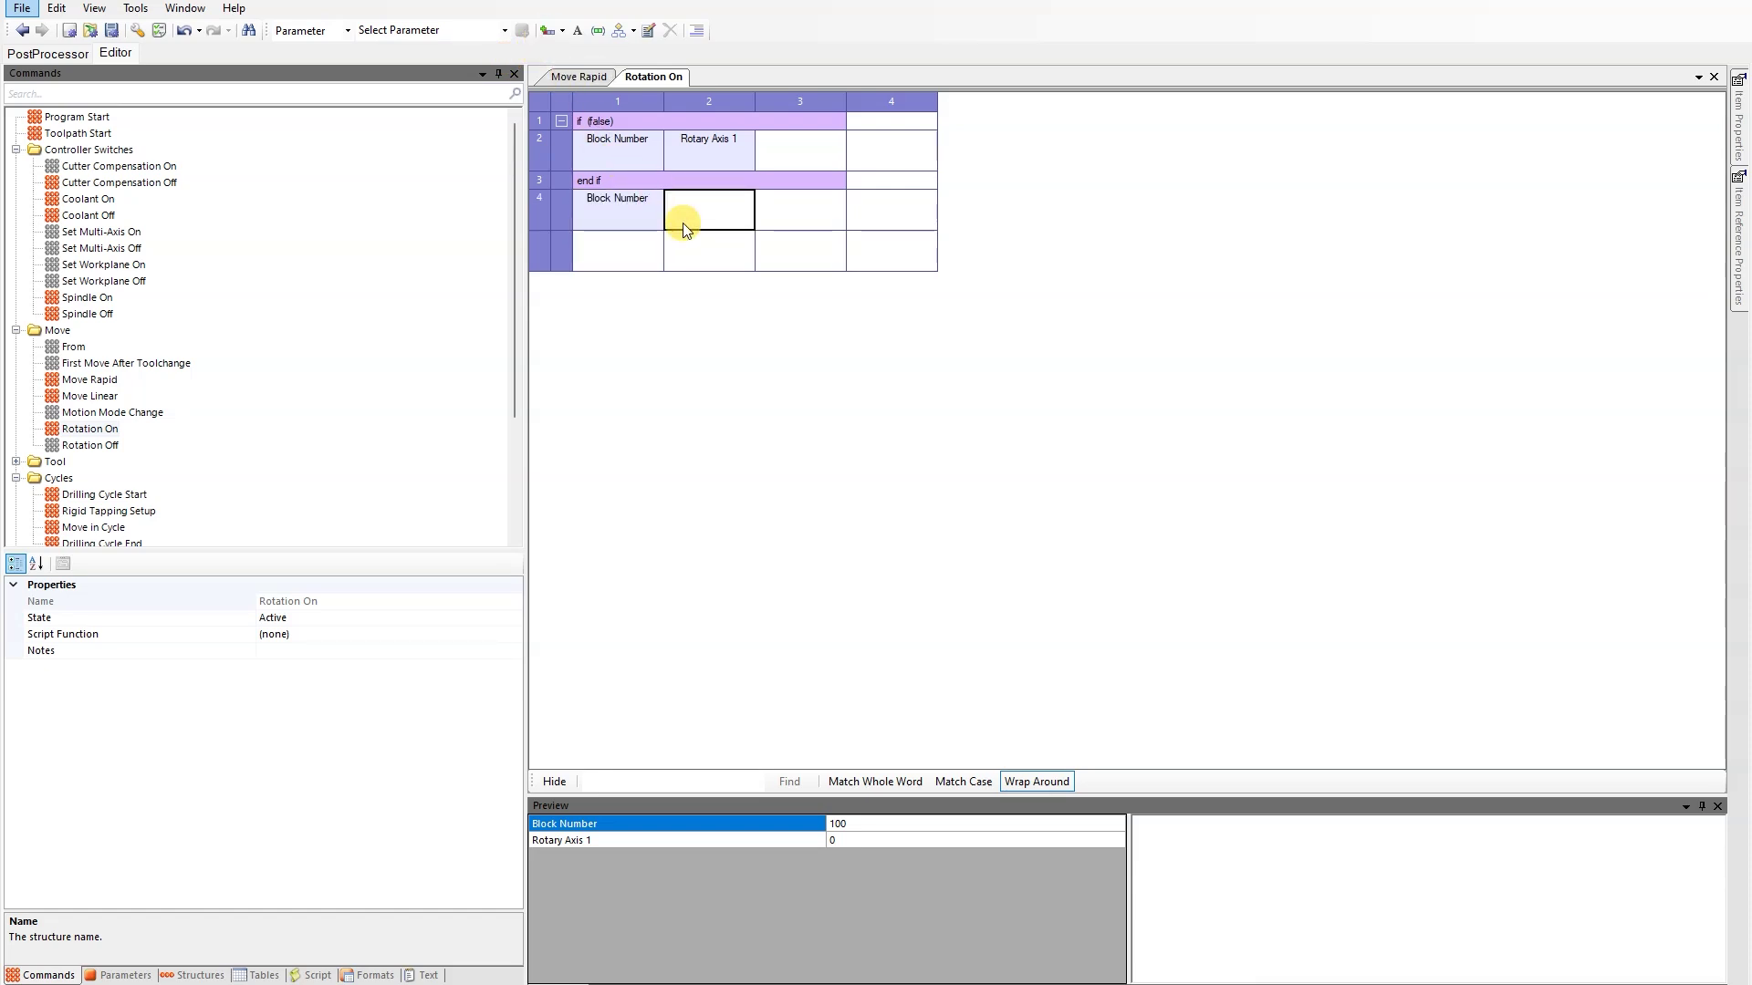
{"action": "left_click", "coordinate": [429, 30]}
{"action": "type", "text": "feed"}
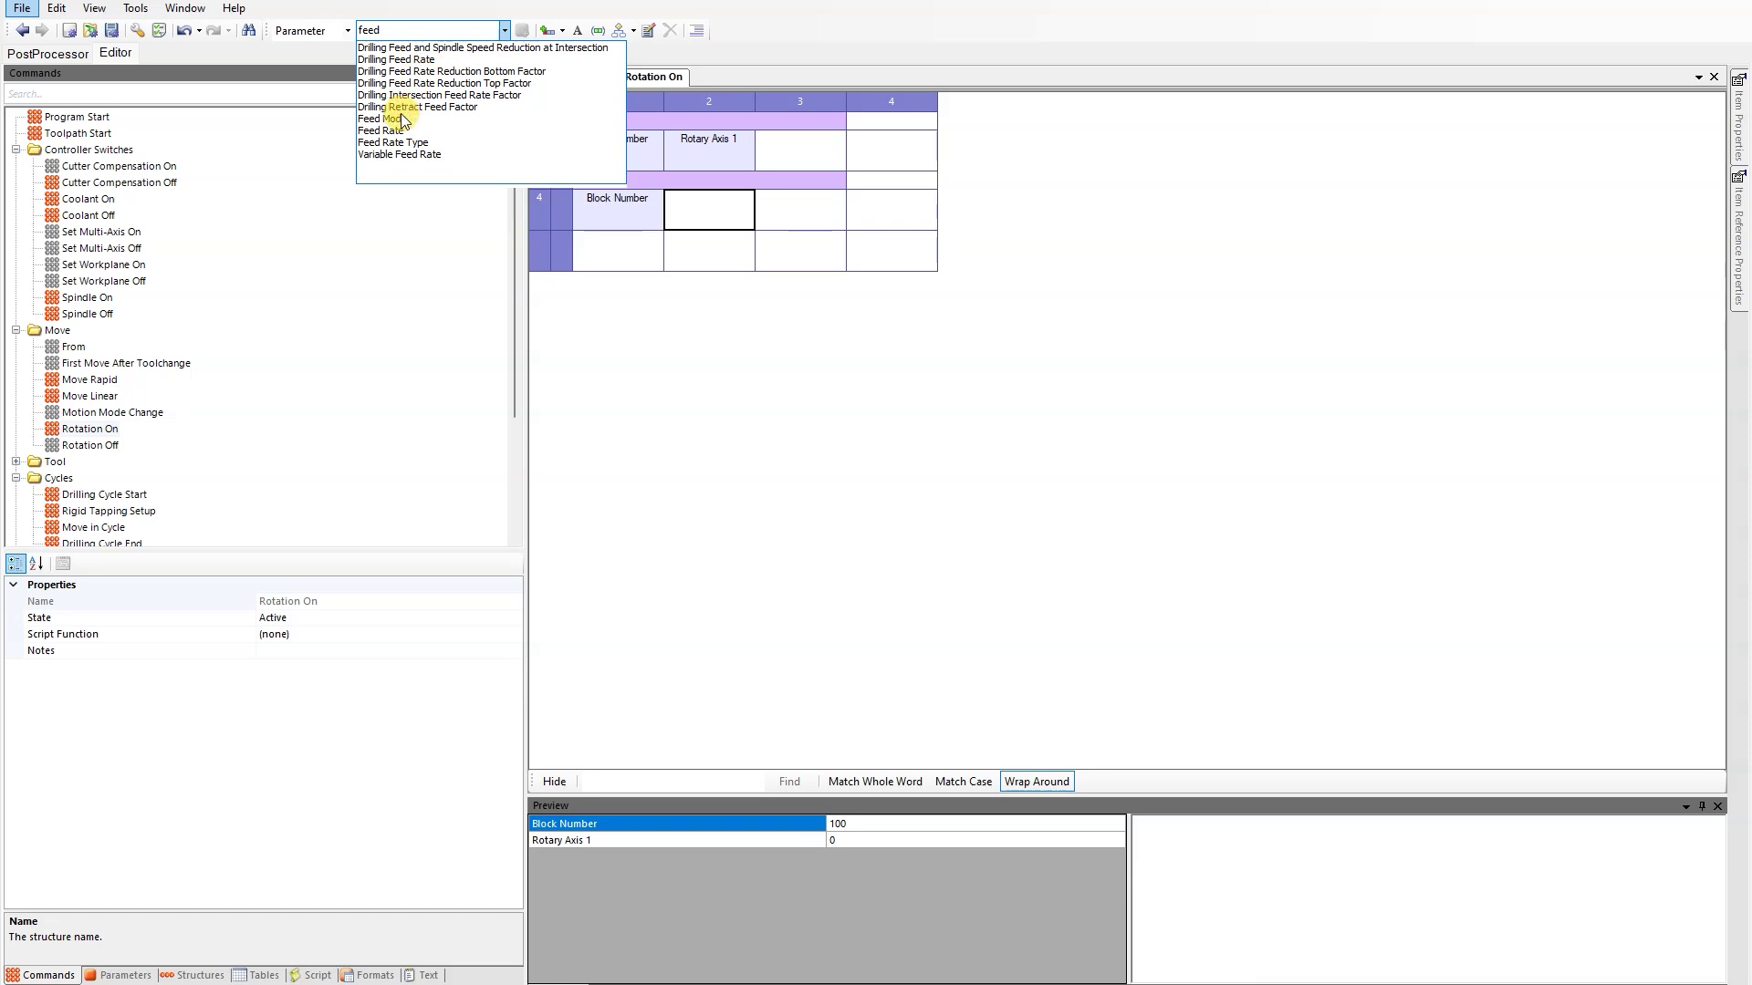
{"action": "left_click", "coordinate": [401, 119]}
{"action": "left_click", "coordinate": [686, 204]}
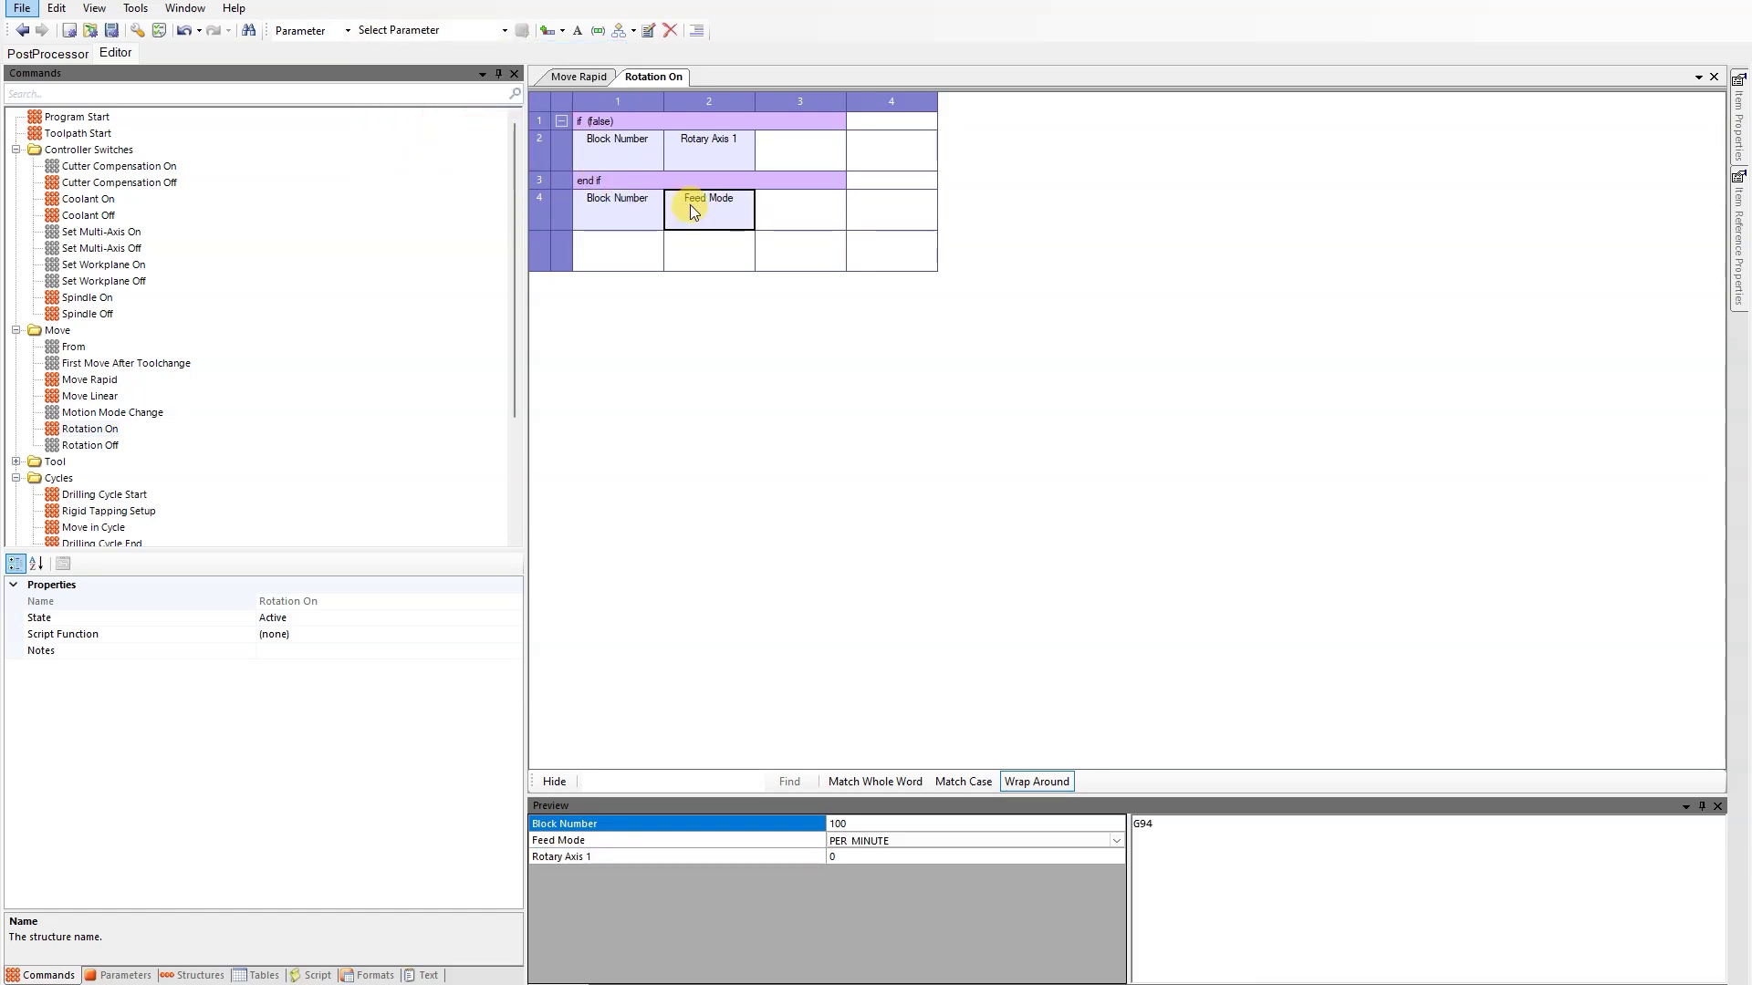
Examine the states and output codes defined for the Feed Mode parameter in its reference properties
{"action": "right_click", "coordinate": [689, 205]}
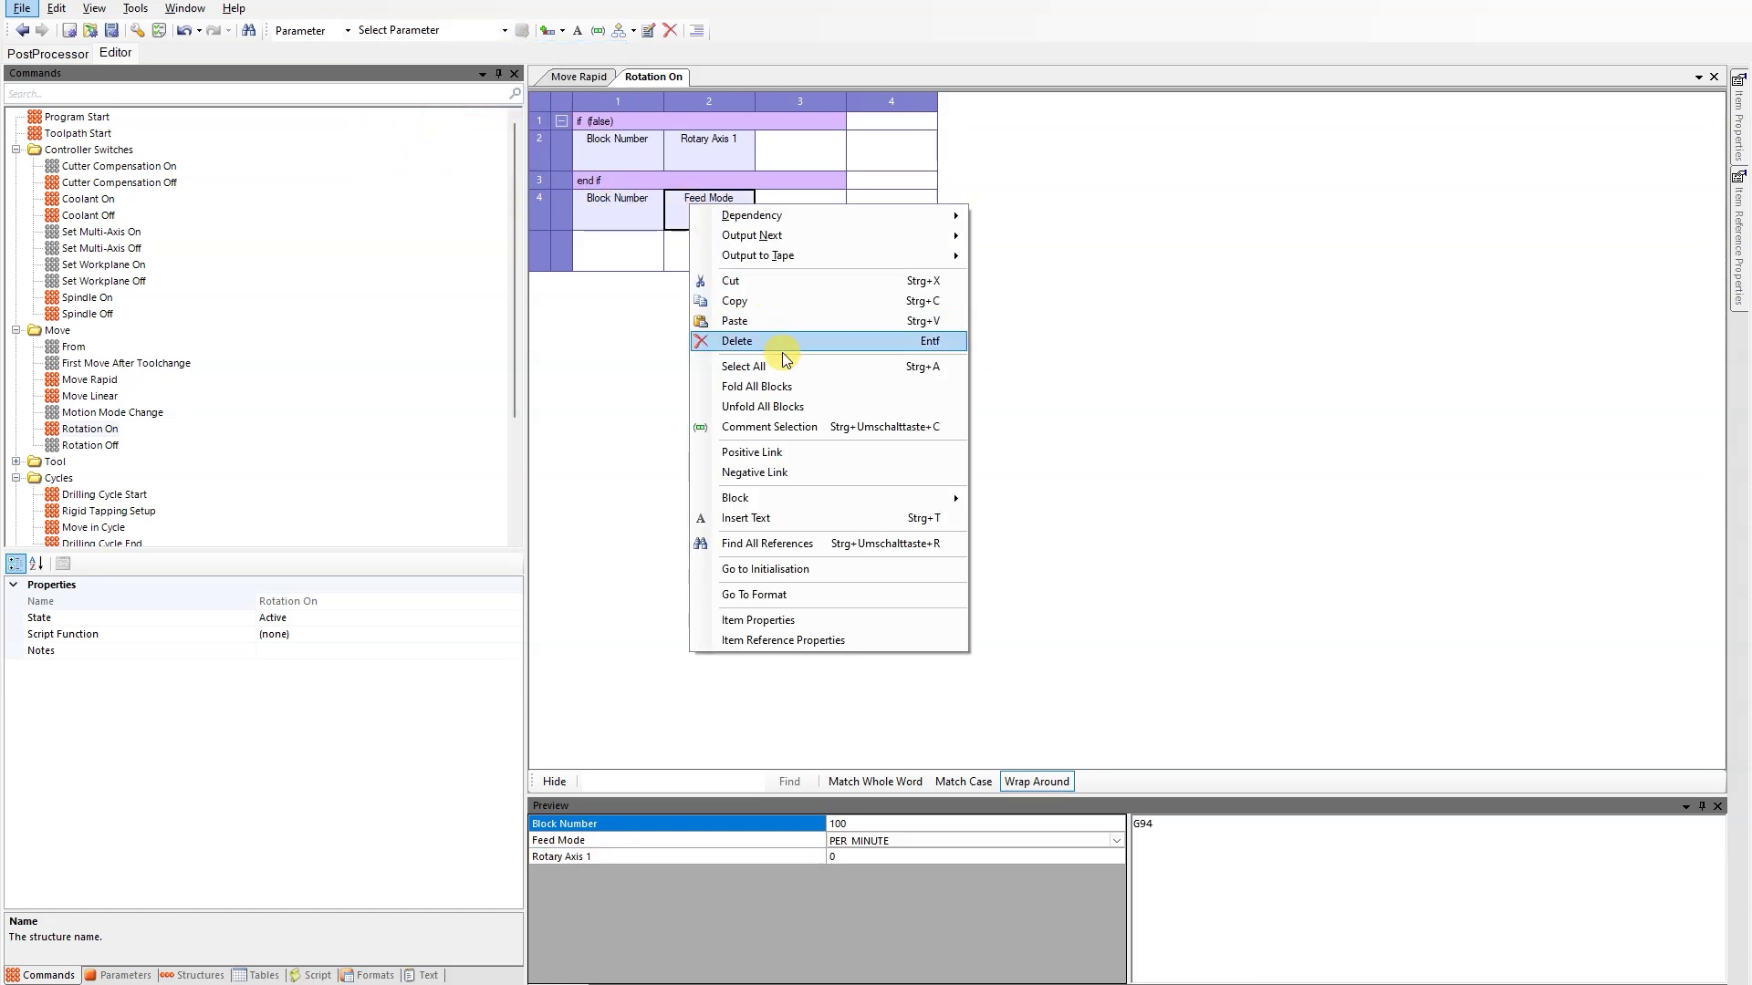
{"action": "left_click", "coordinate": [781, 640]}
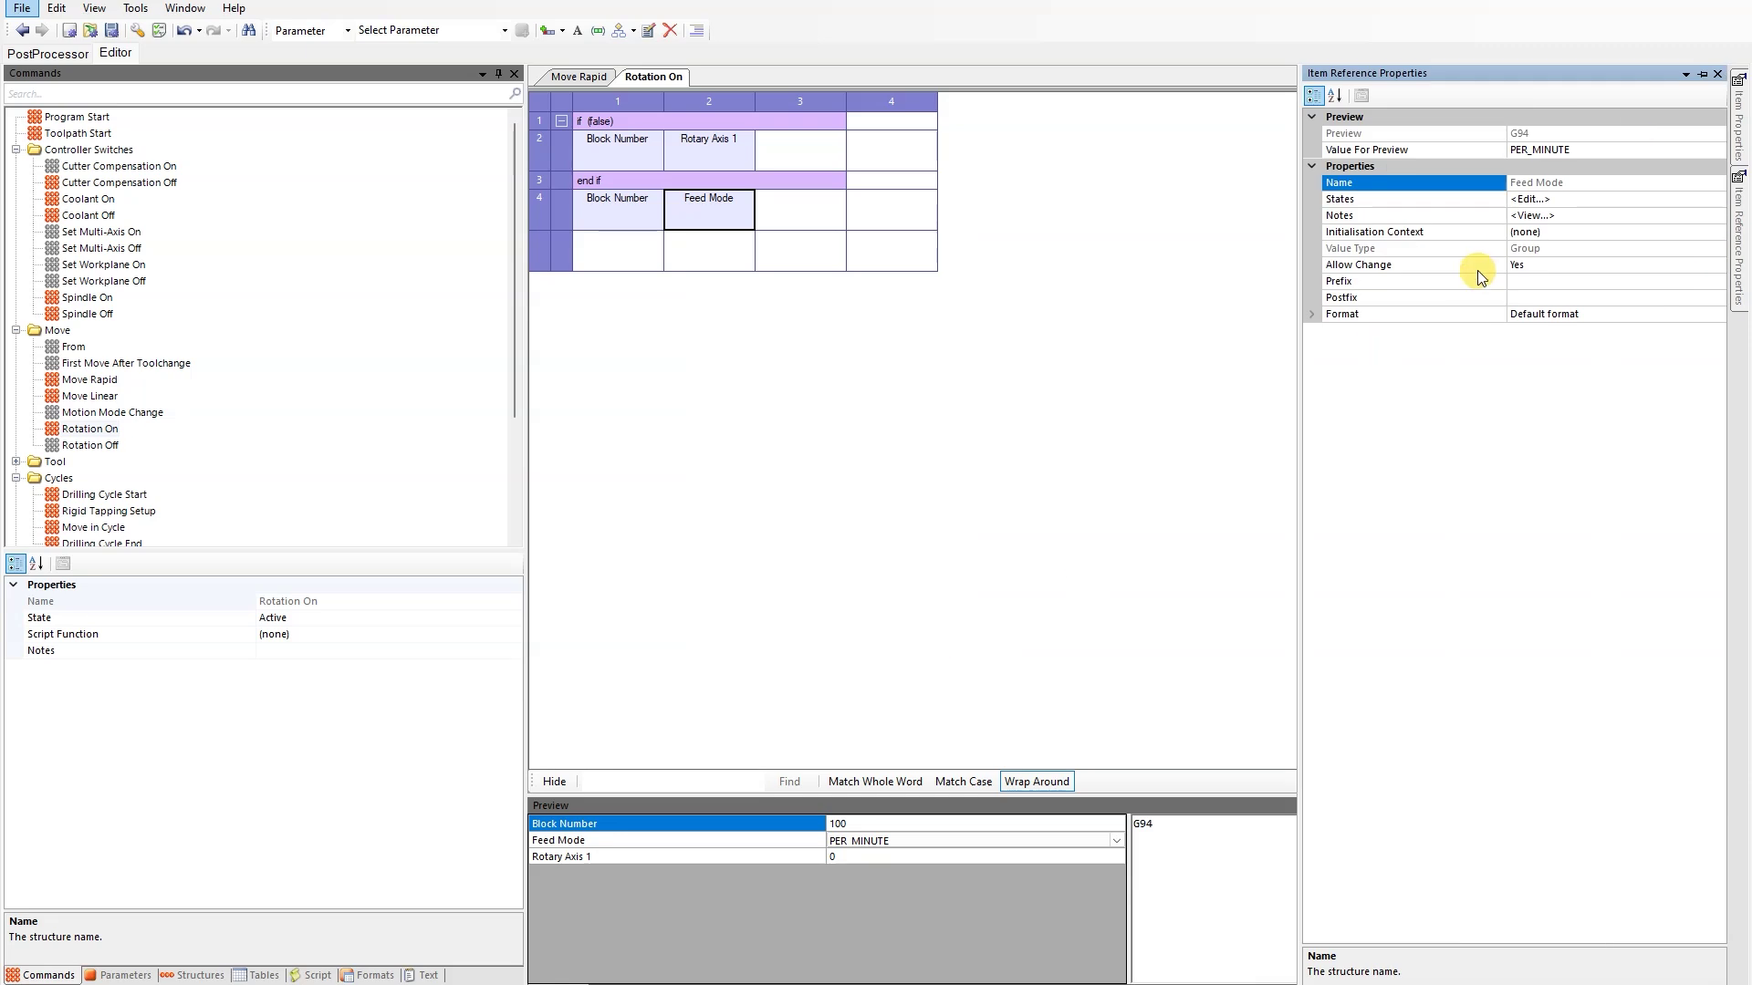
{"action": "left_click", "coordinate": [1553, 203]}
{"action": "left_click", "coordinate": [1716, 200]}
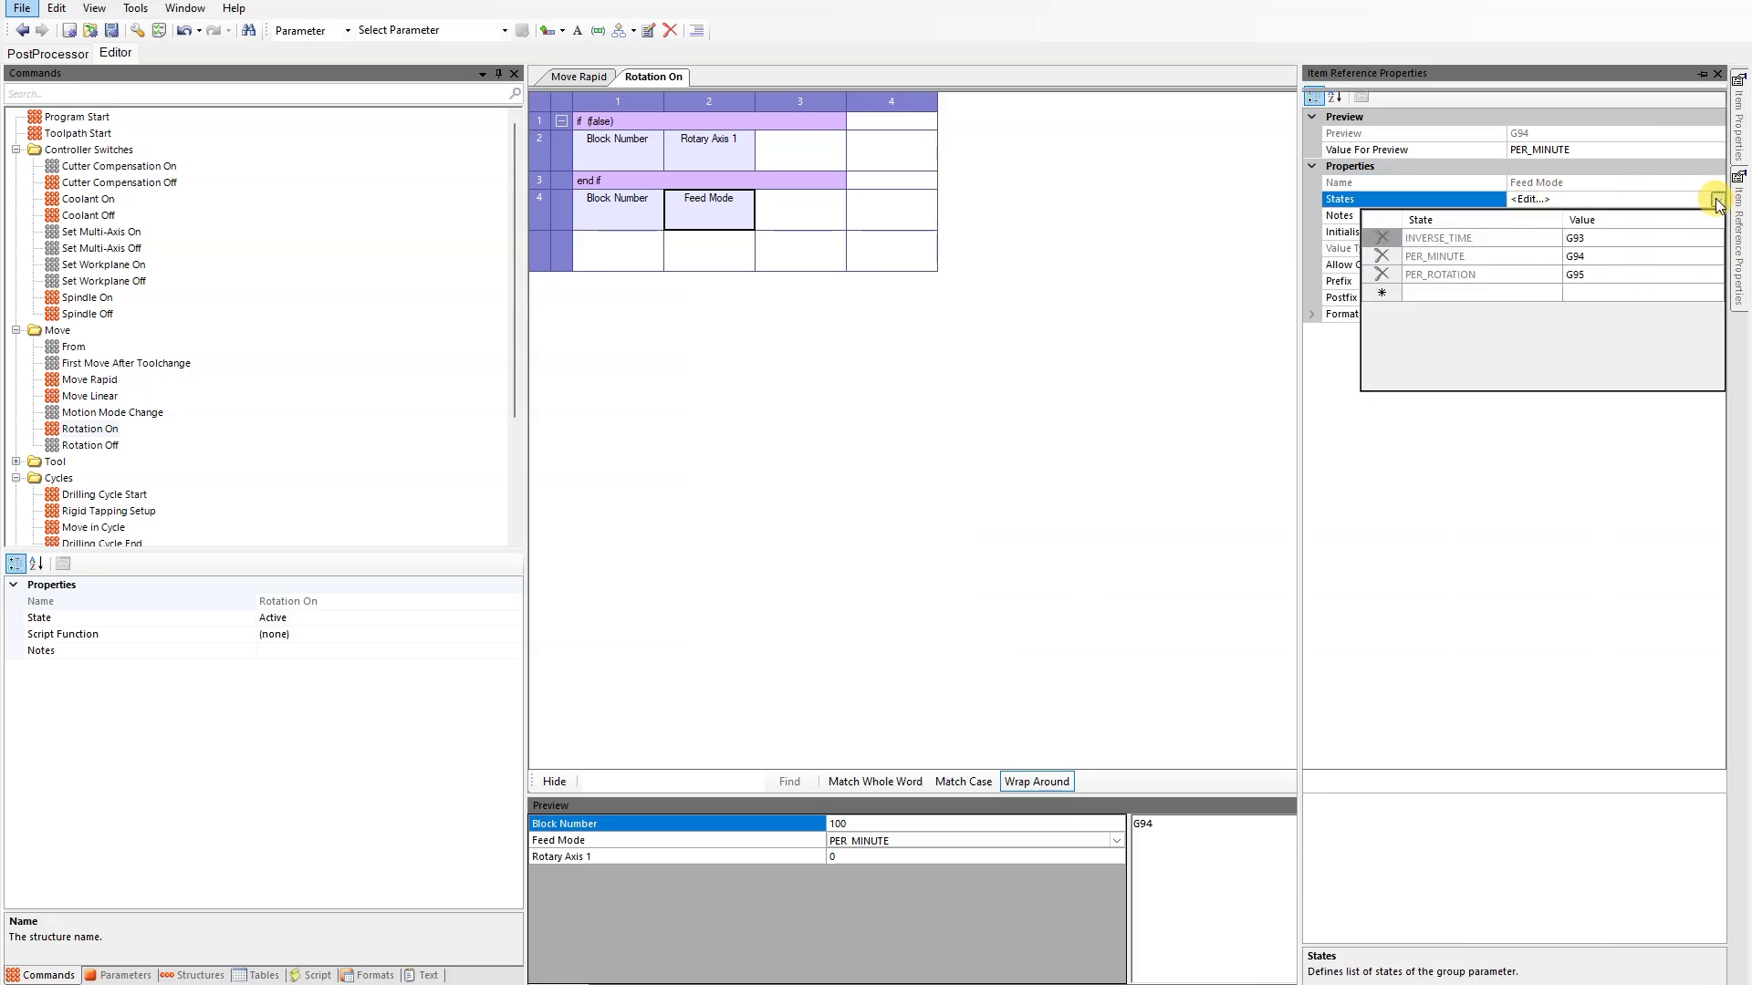
{"action": "left_click", "coordinate": [1716, 201]}
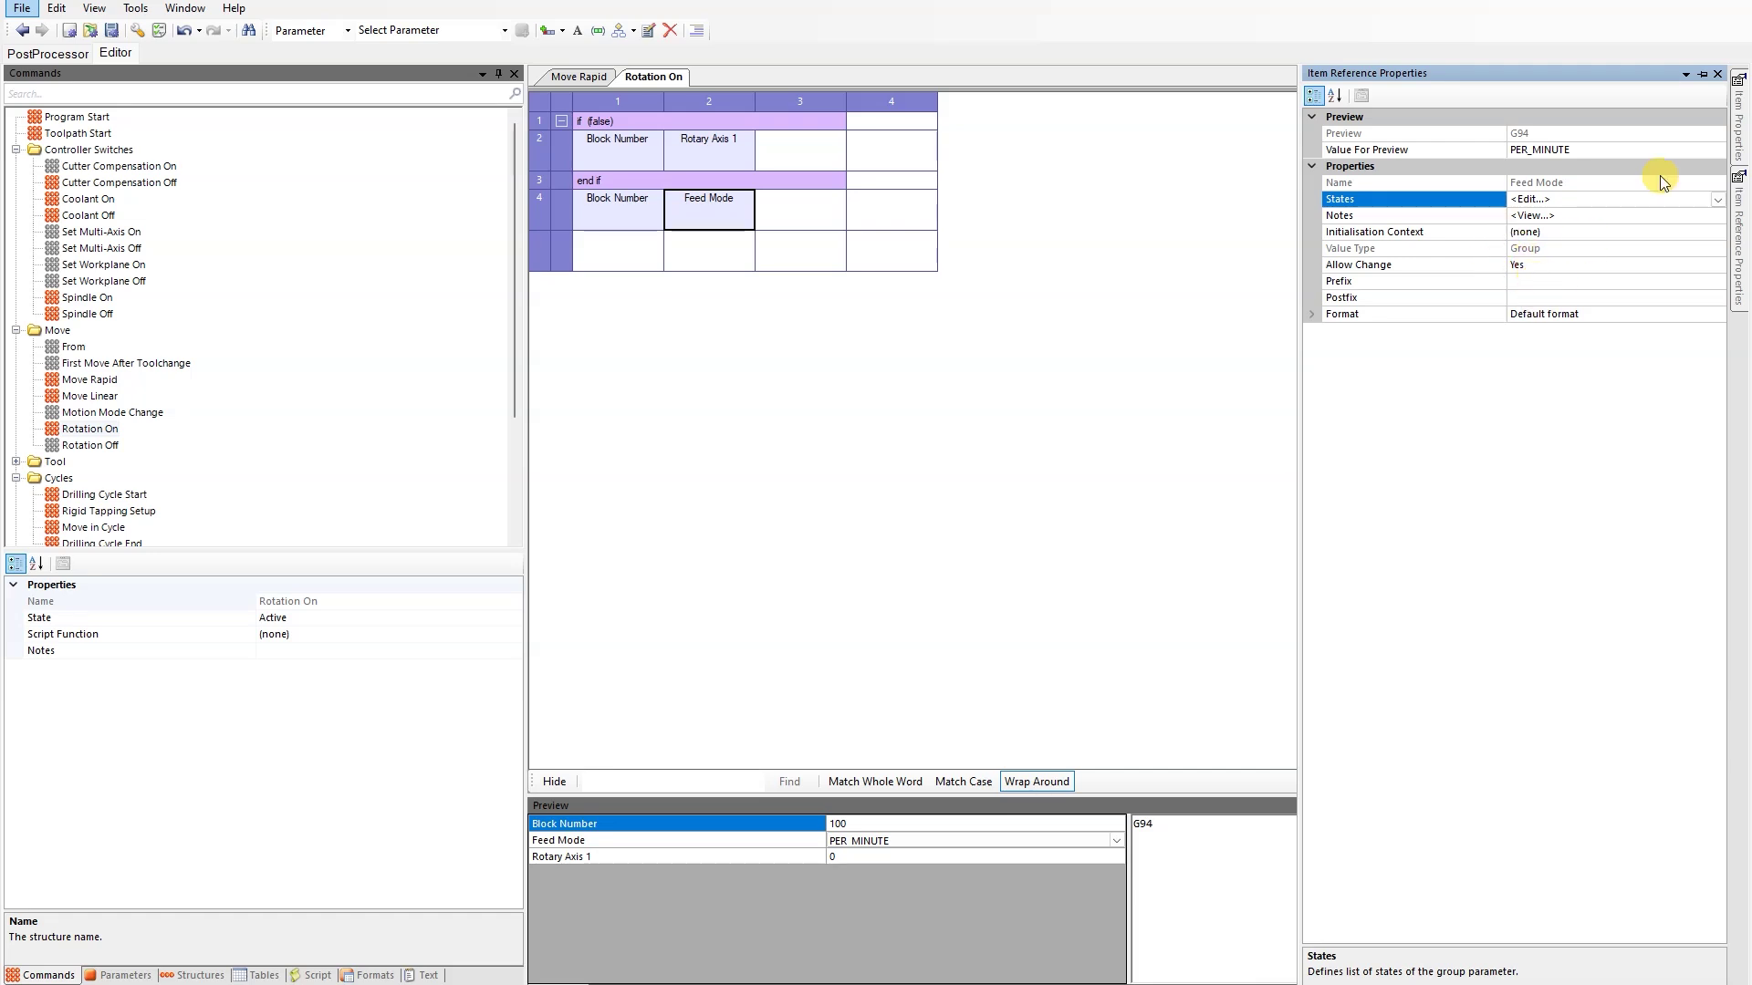
Set the value type of the Feed Mode item in the Rotation On command to Explicit
{"action": "left_click", "coordinate": [1743, 123]}
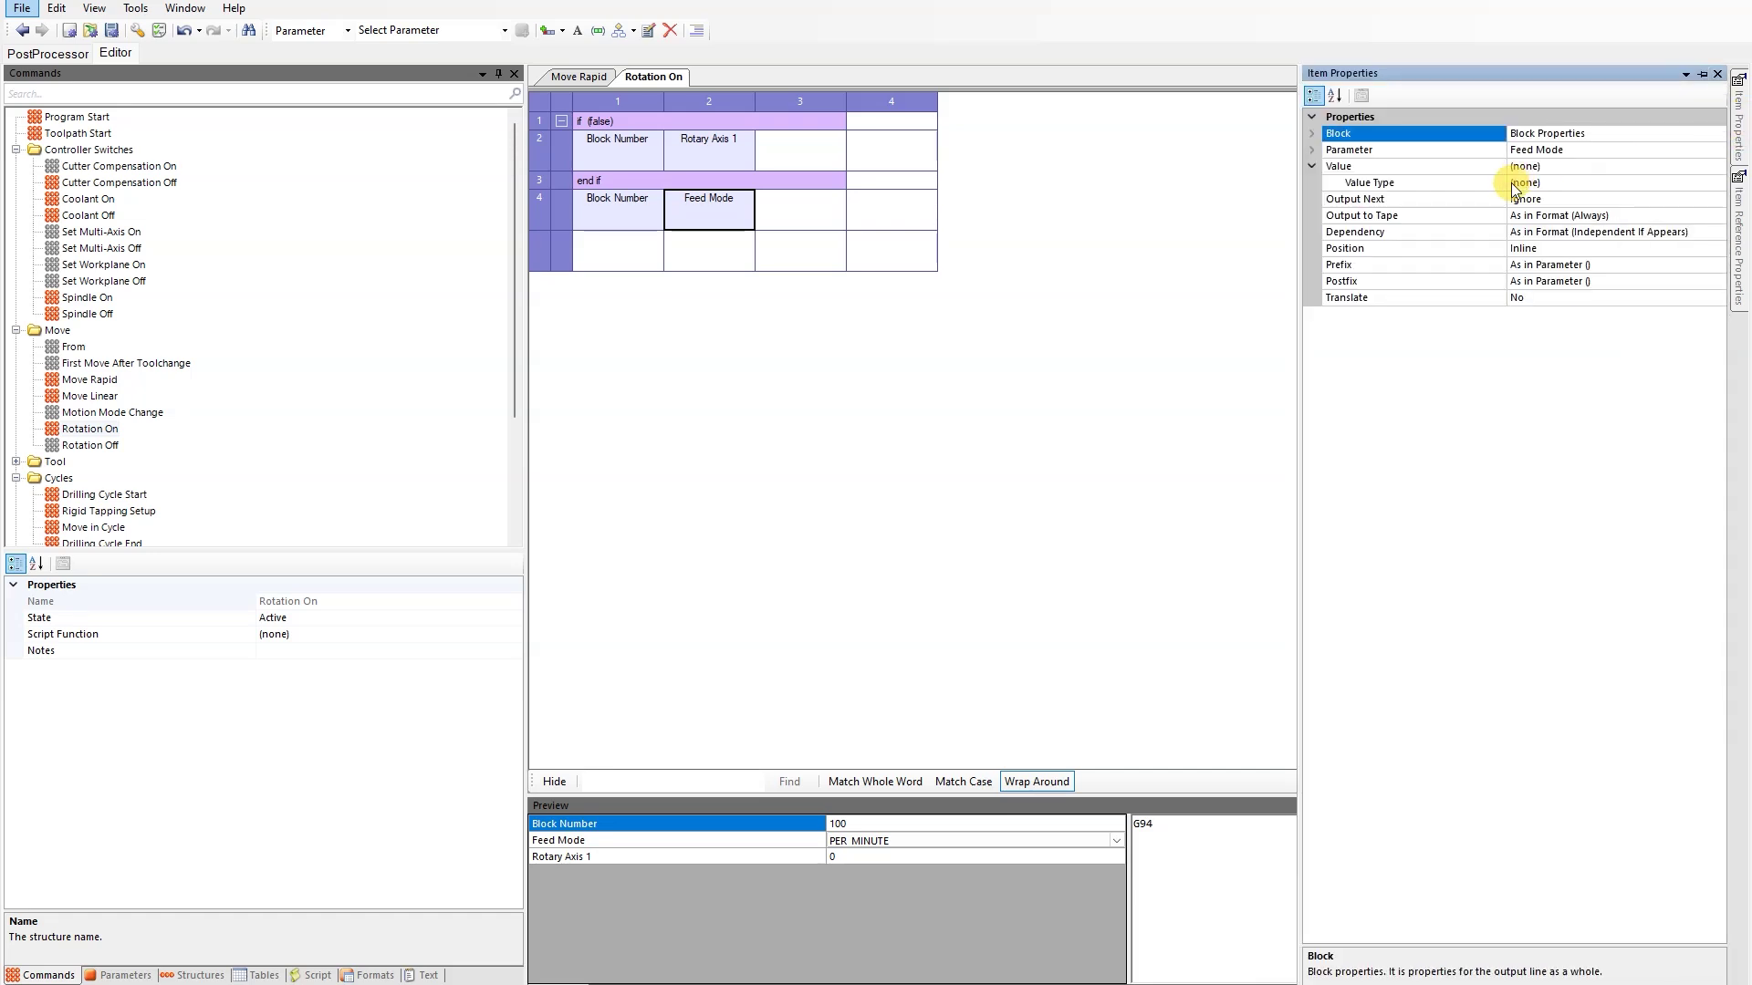
{"action": "left_click", "coordinate": [1528, 215]}
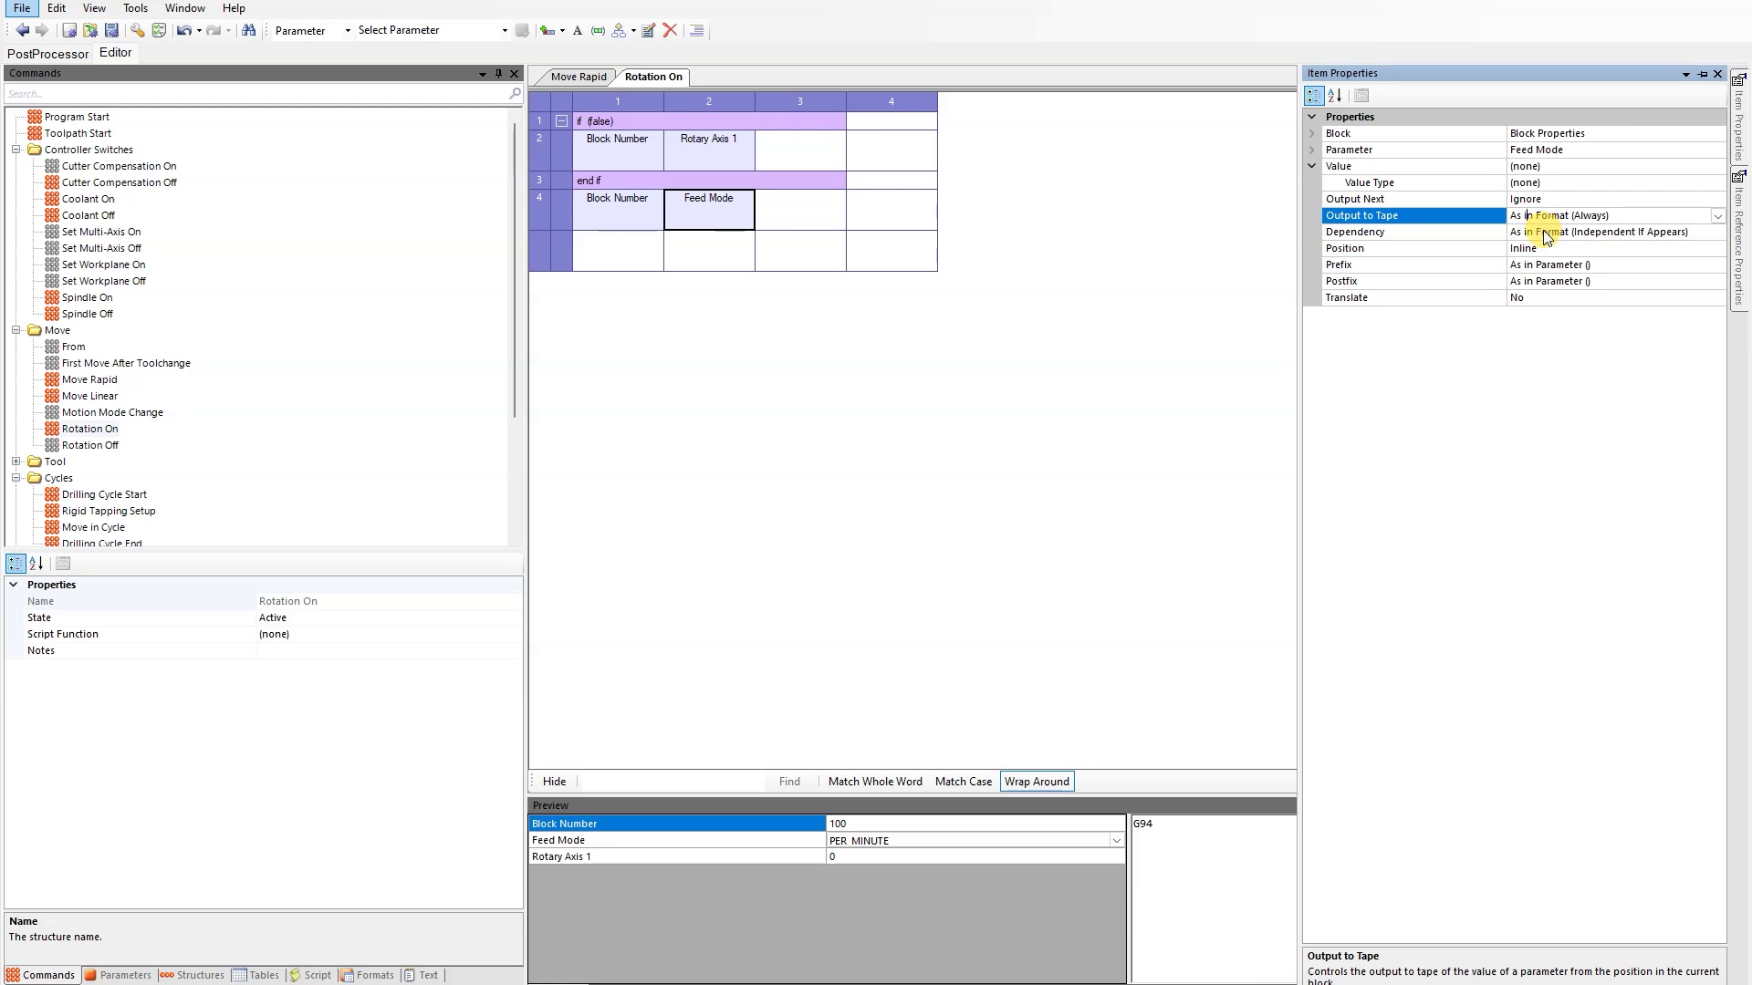
{"action": "left_click", "coordinate": [1554, 267]}
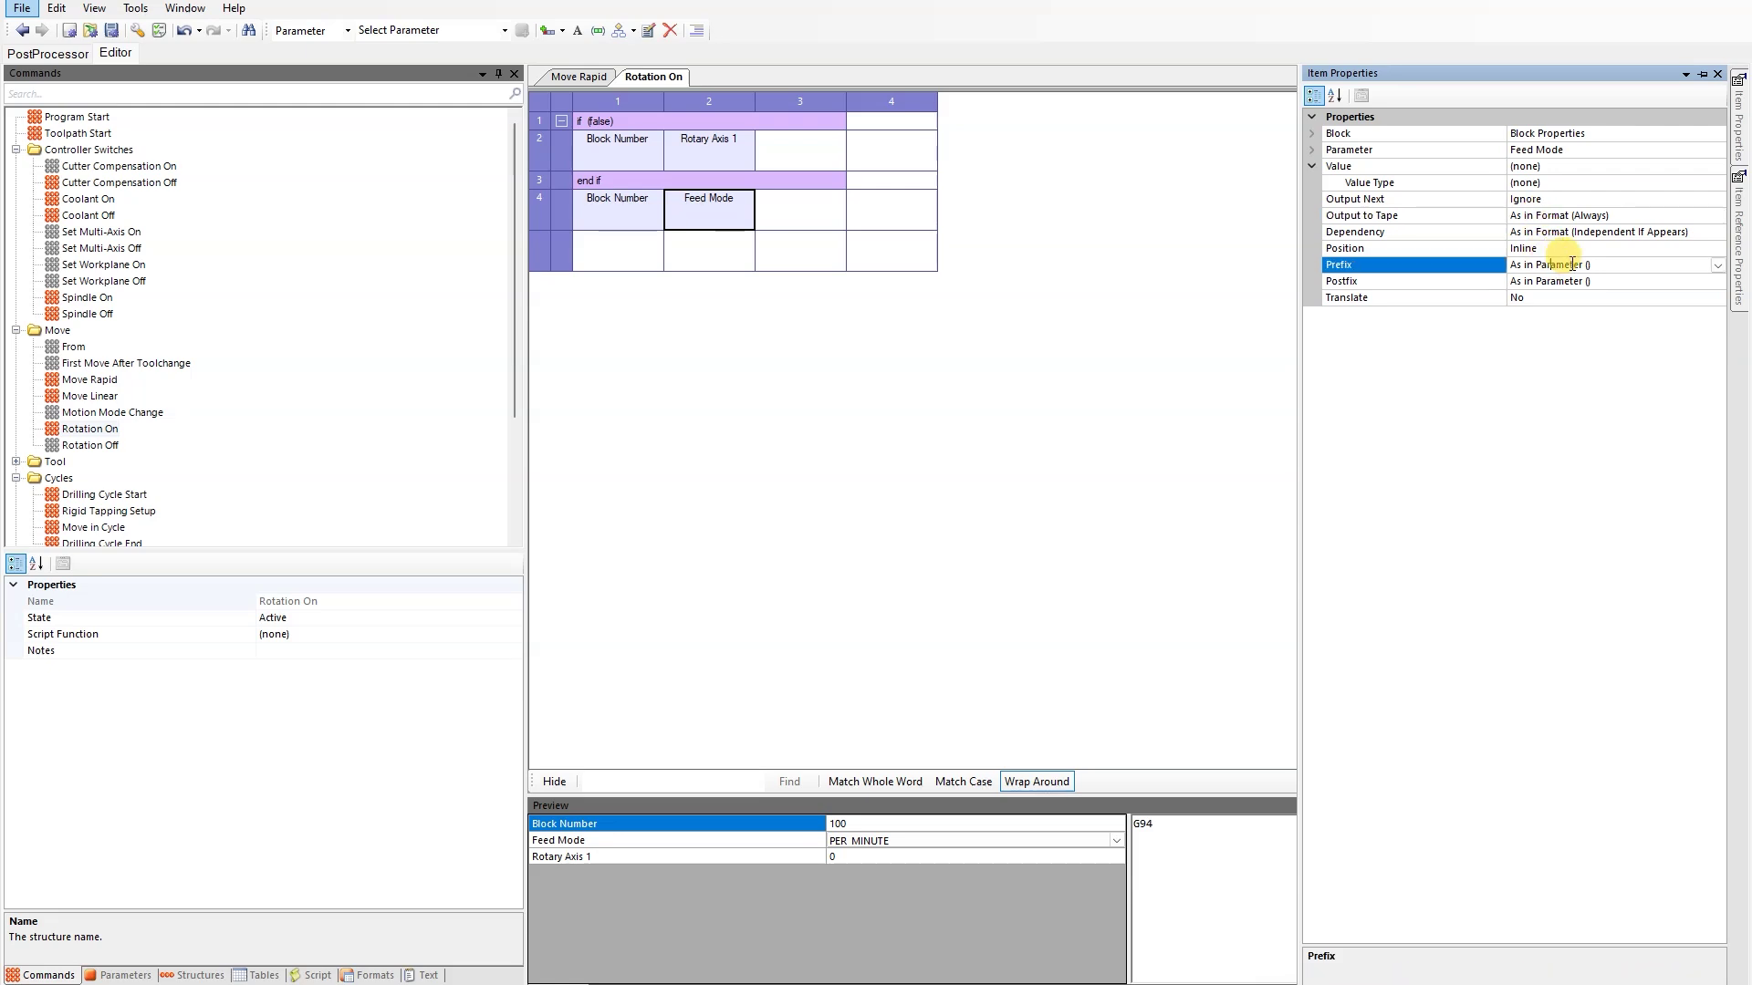
{"action": "left_click", "coordinate": [1607, 232]}
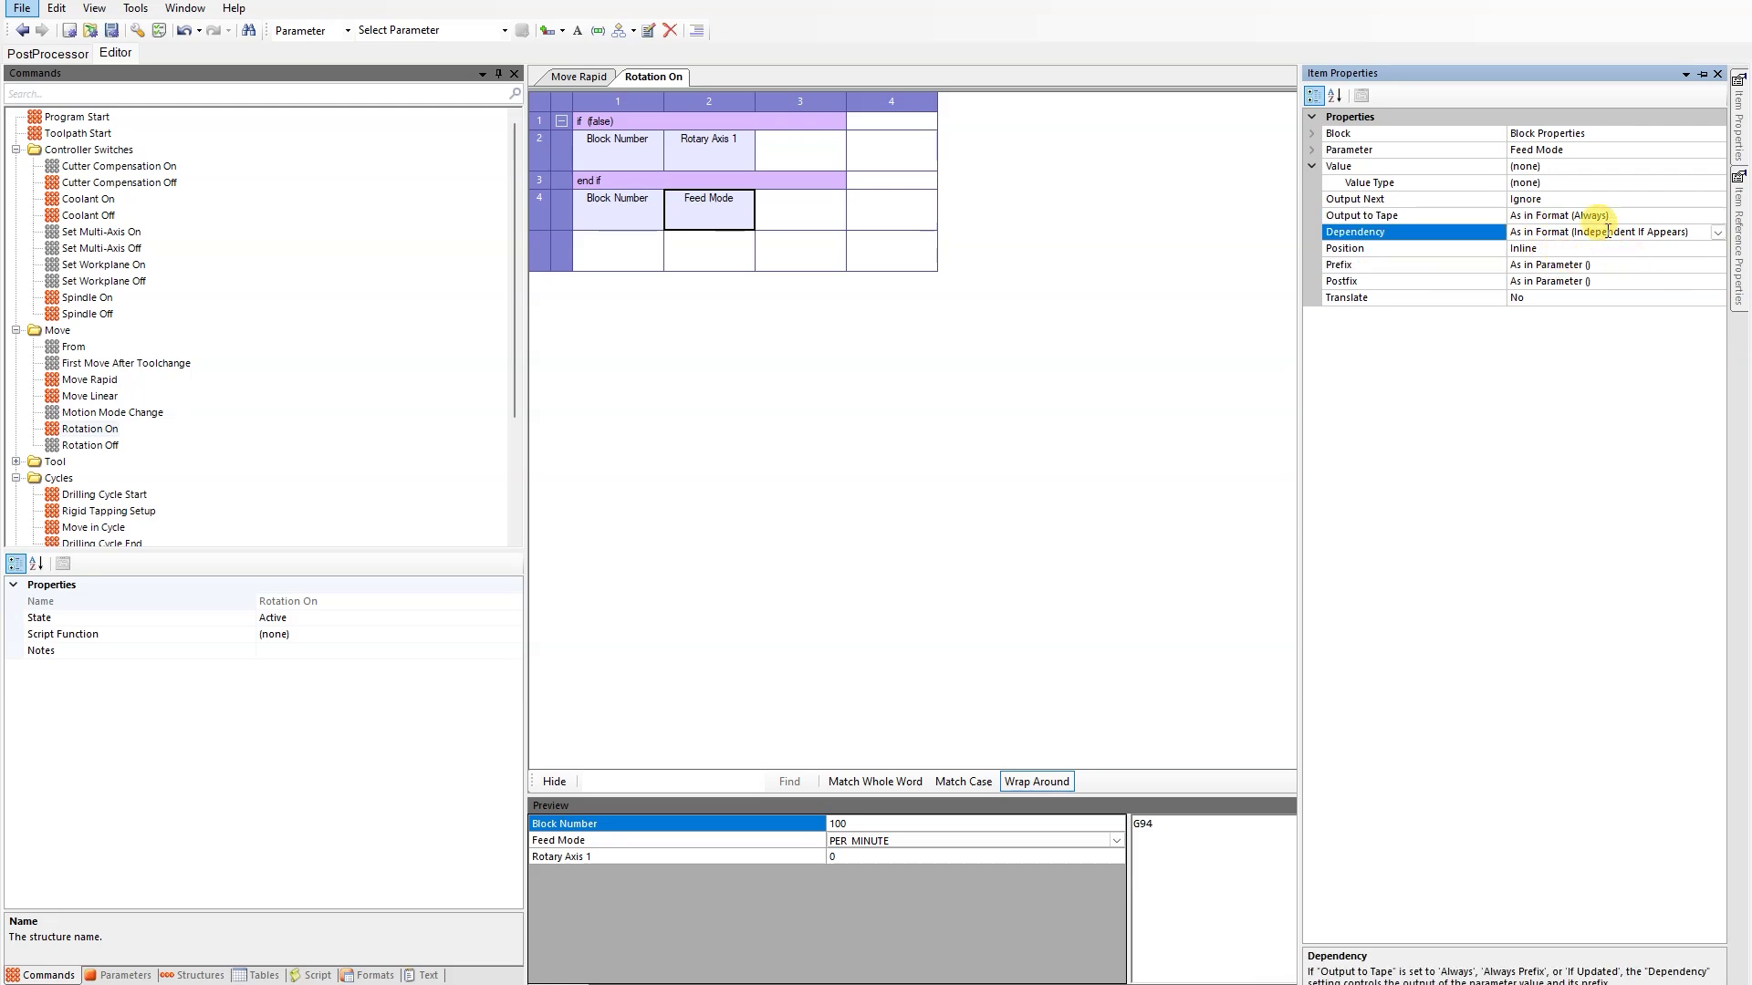
{"action": "left_click", "coordinate": [1589, 183]}
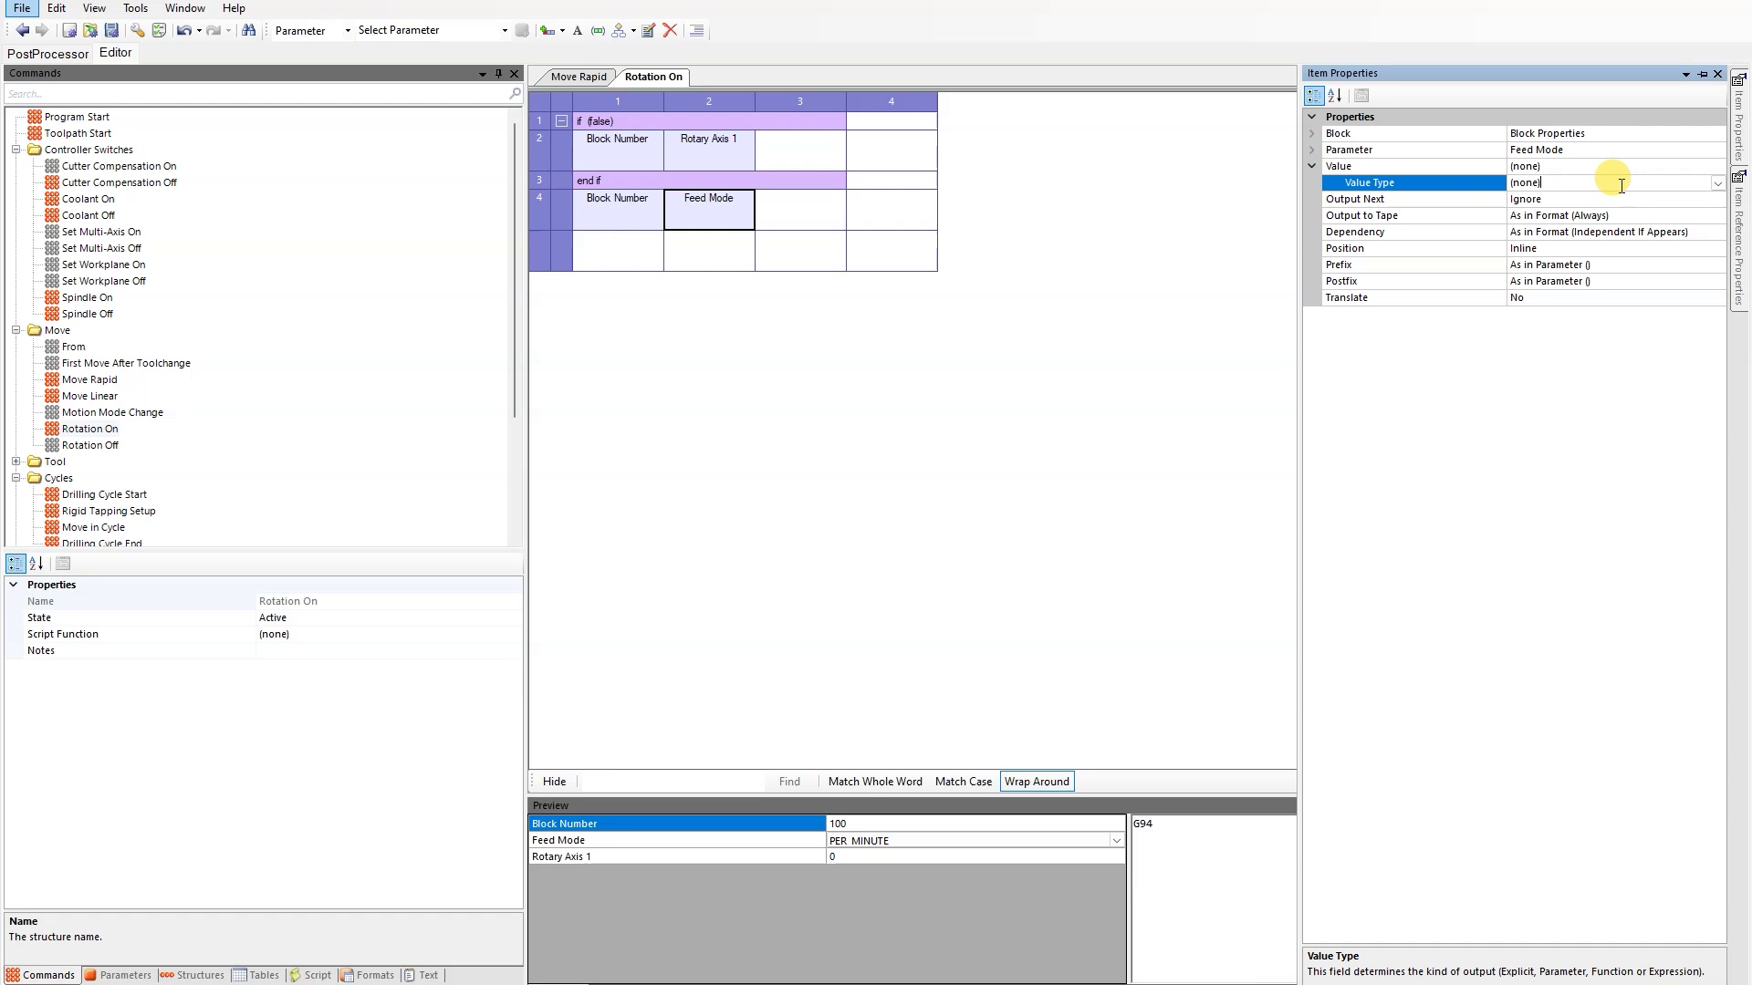
{"action": "left_click", "coordinate": [1719, 189]}
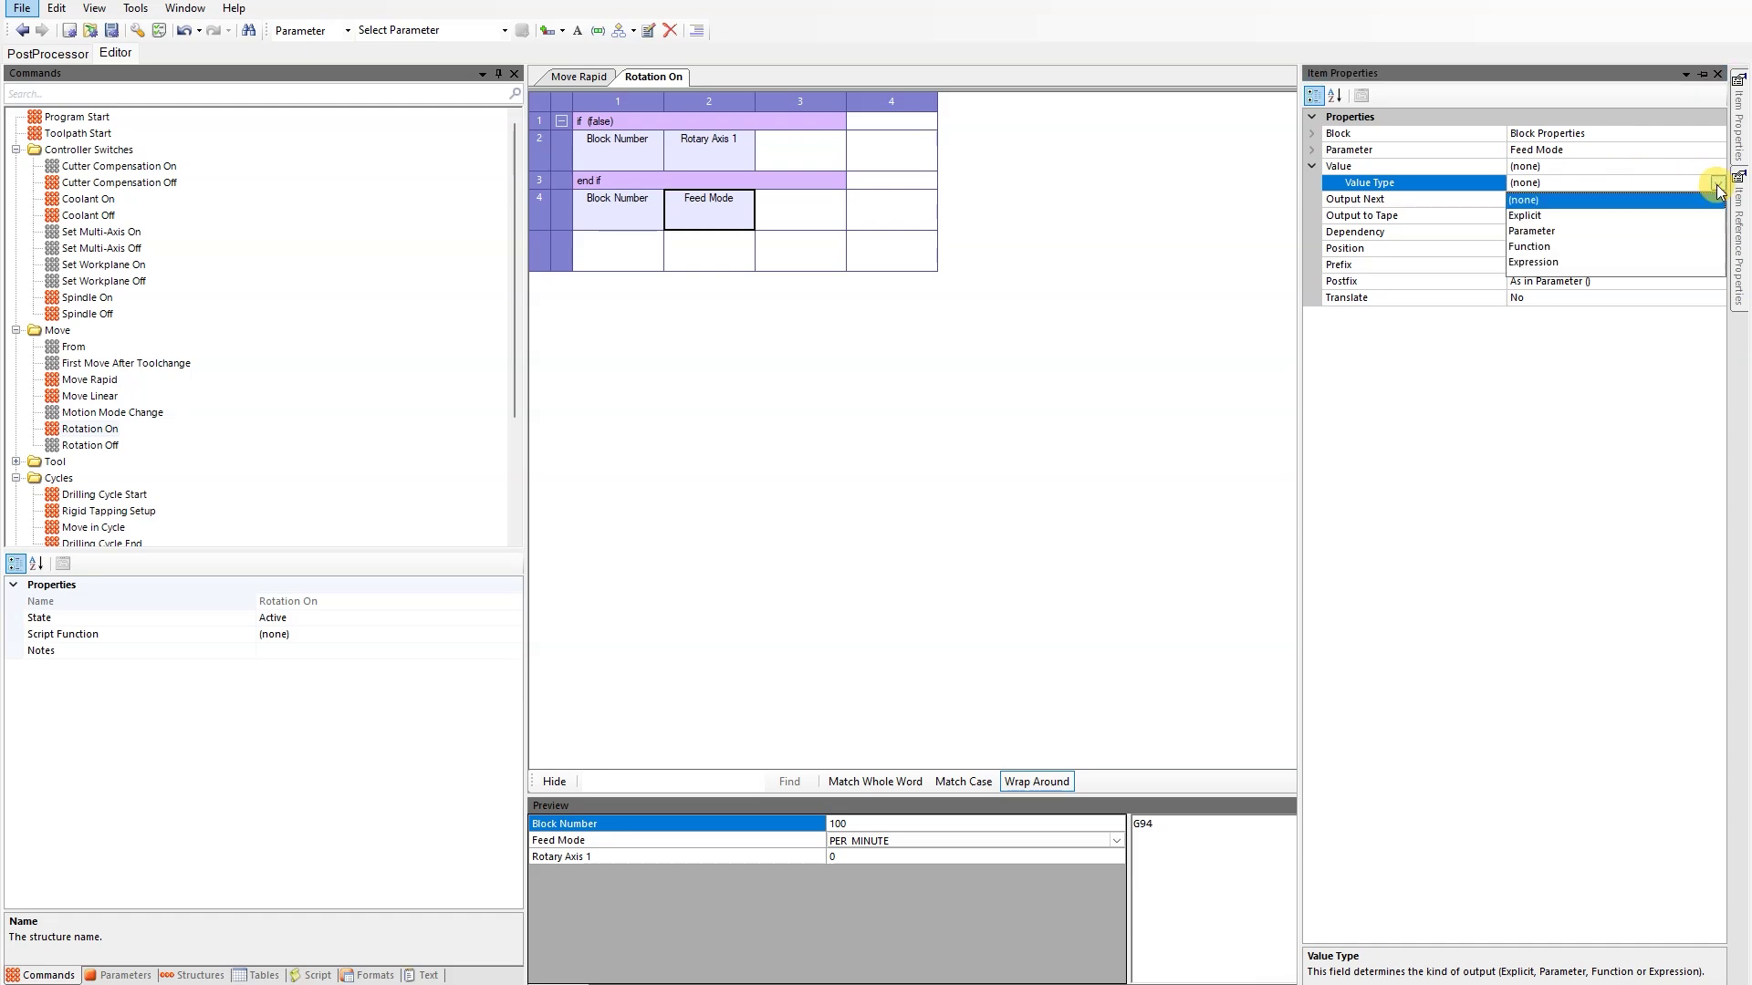
{"action": "left_click", "coordinate": [1546, 217]}
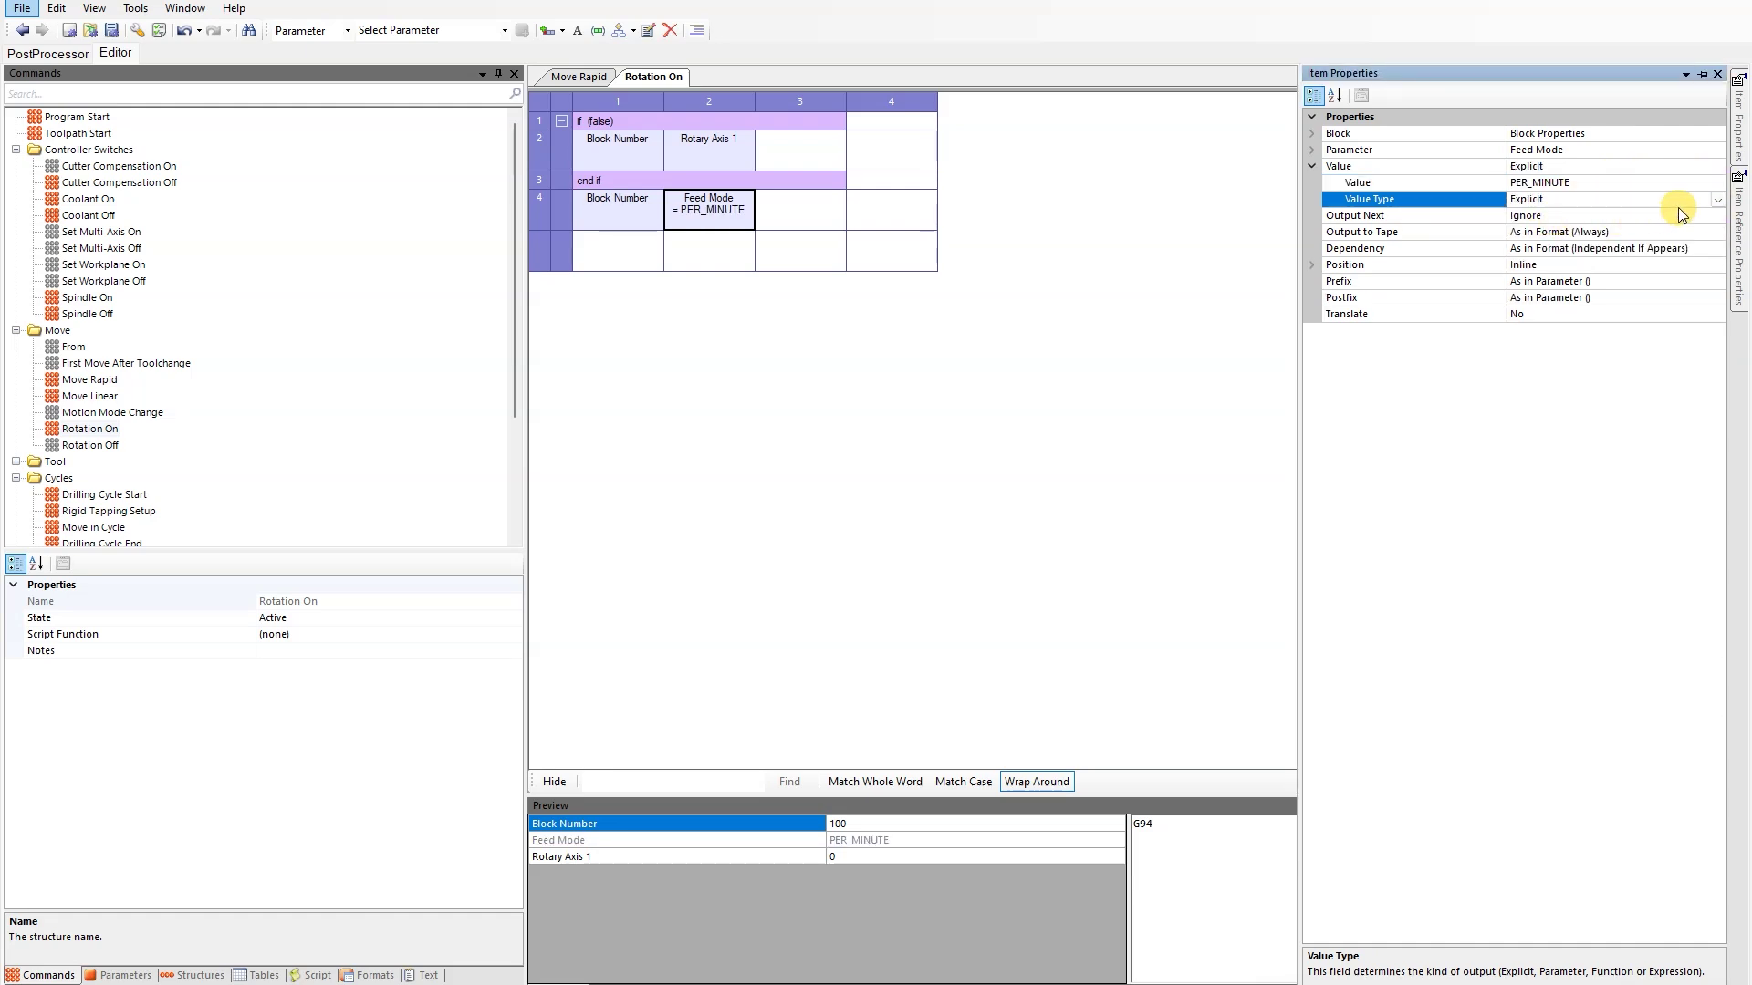
Set the explicit Feed Mode value in Rotation On to INVERSE_TIME and check the resulting code in the preview
{"action": "left_click", "coordinate": [1606, 184]}
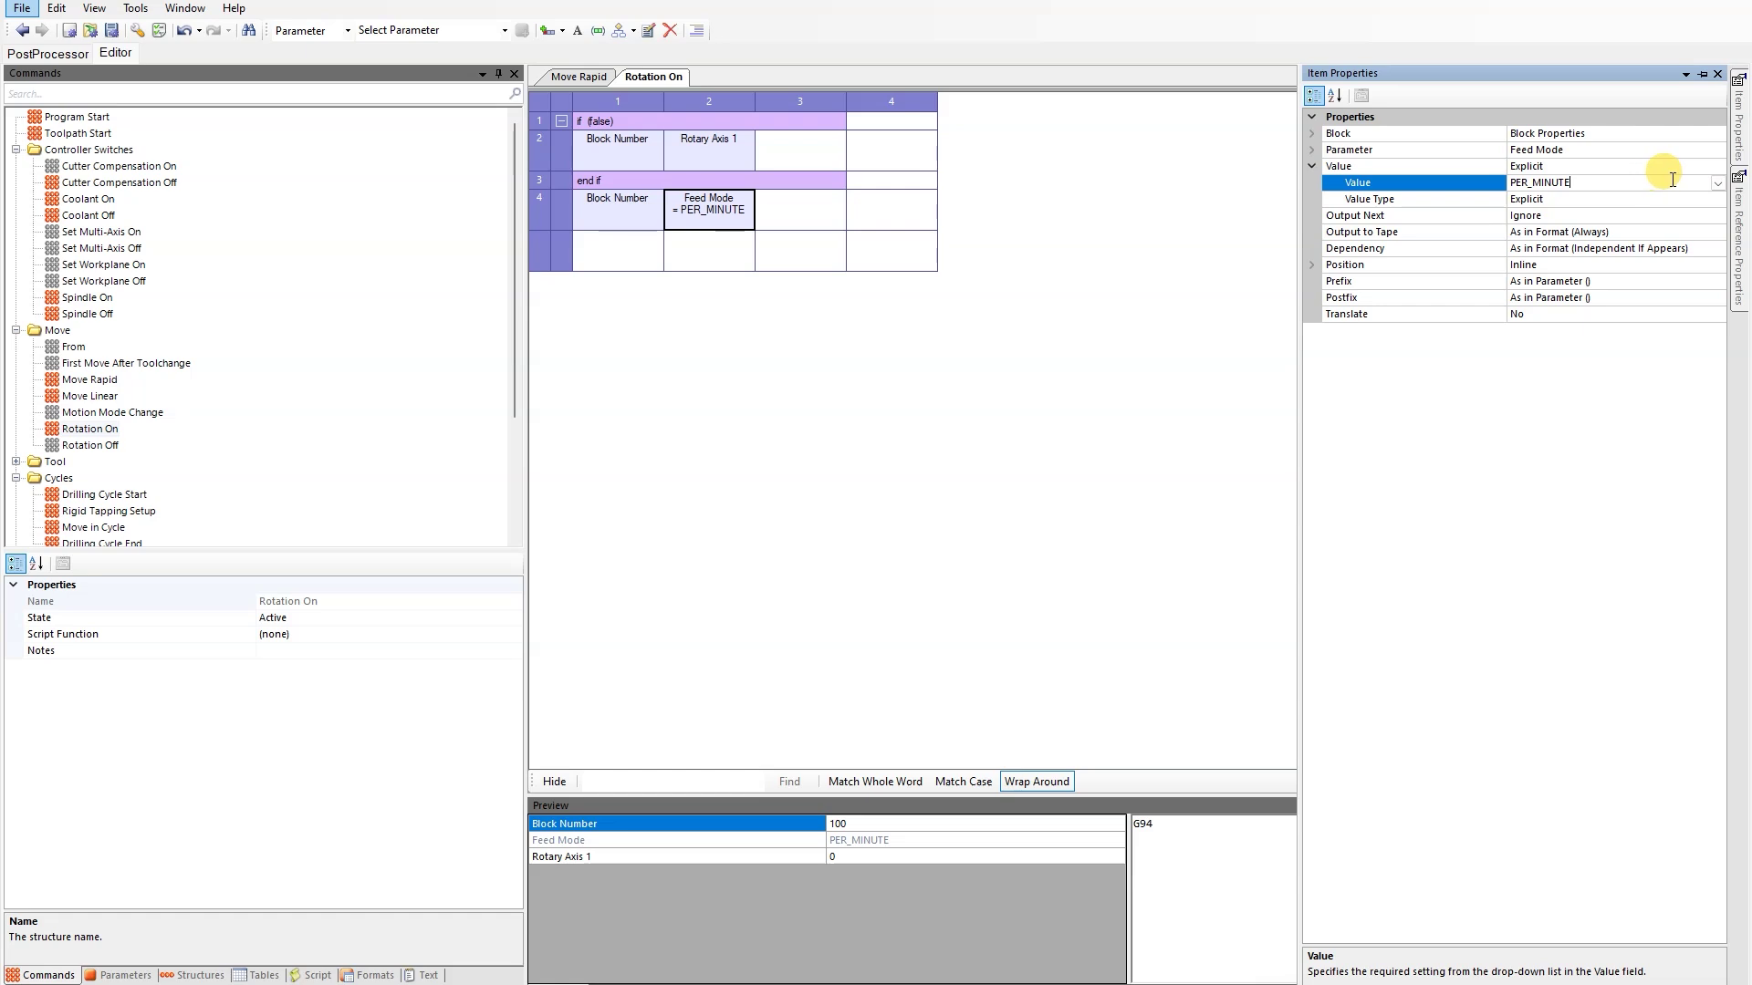
{"action": "left_click", "coordinate": [1718, 184]}
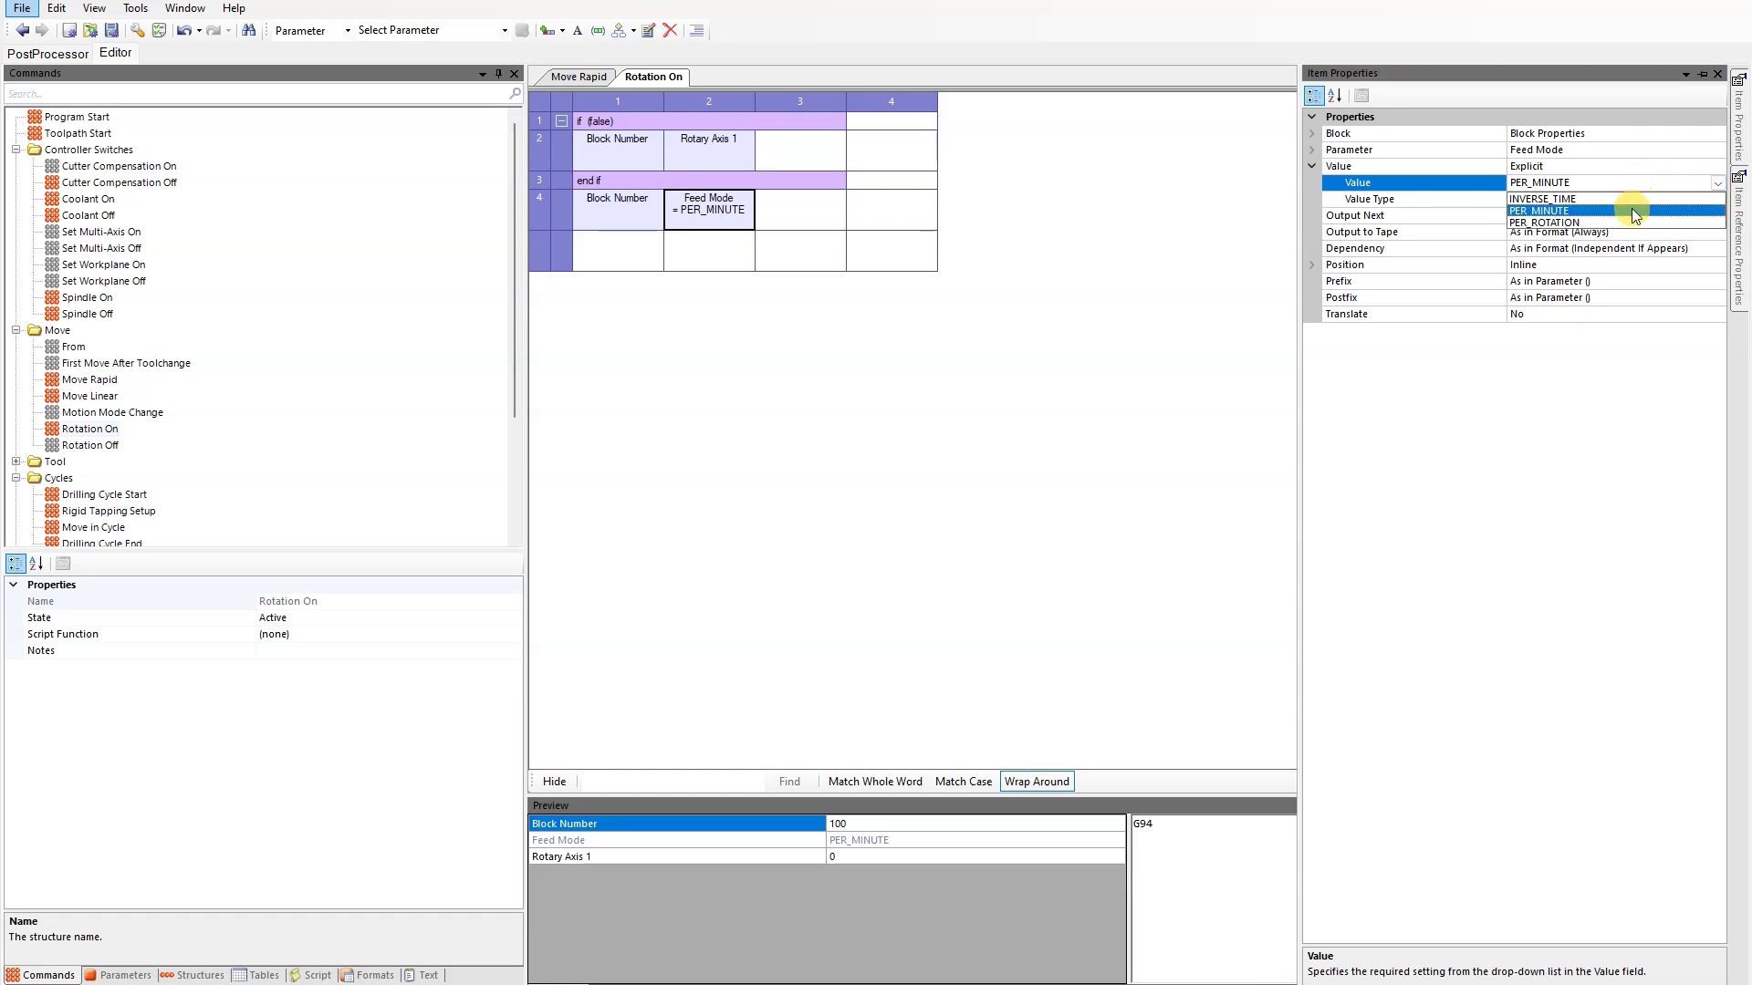
{"action": "left_click", "coordinate": [1589, 199]}
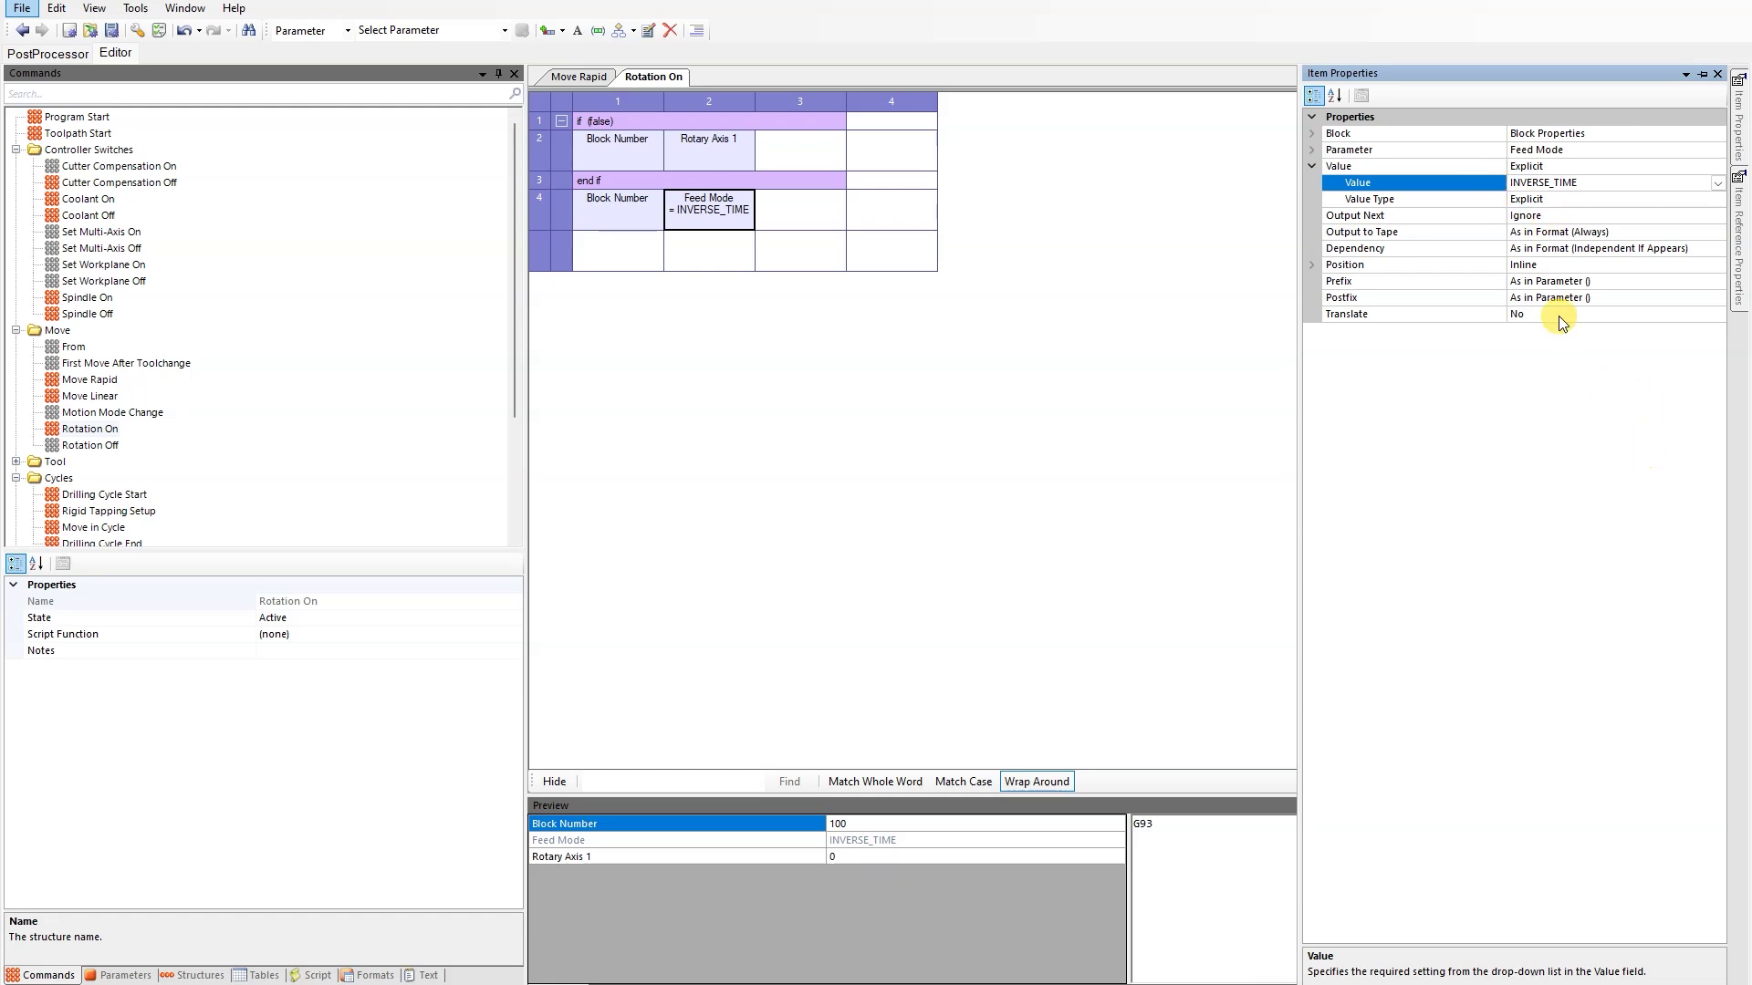
{"action": "double_click", "coordinate": [1146, 824]}
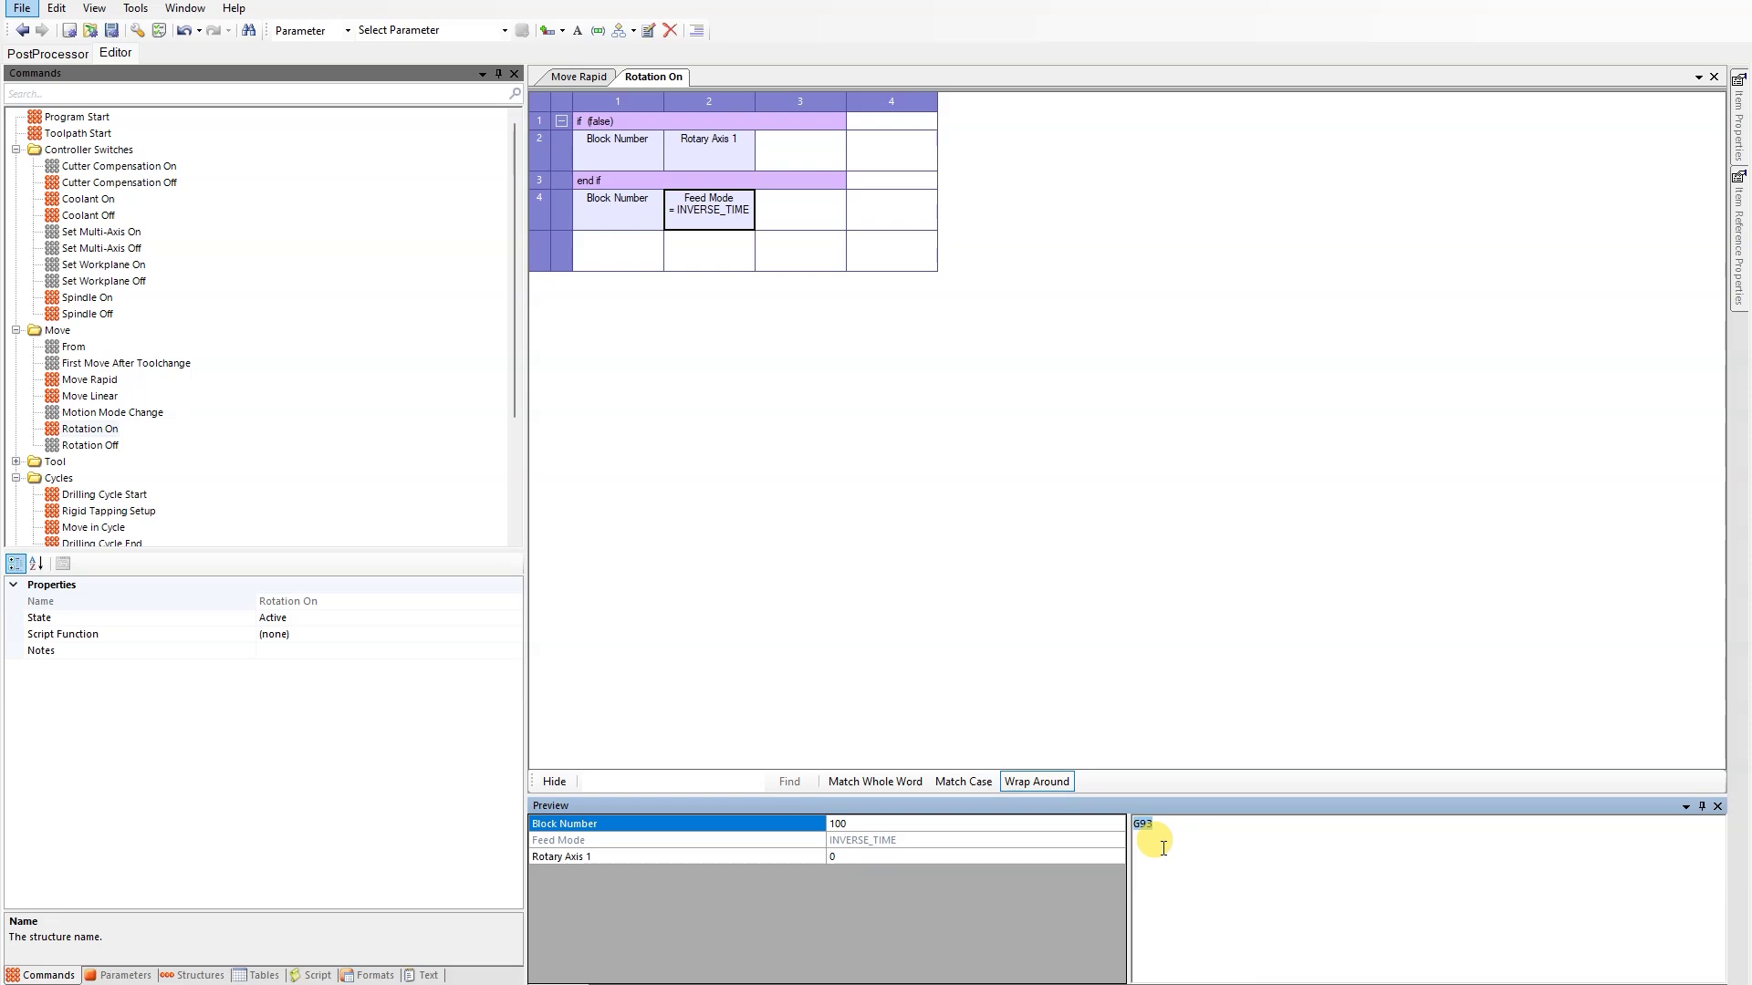
{"action": "left_click", "coordinate": [1007, 528]}
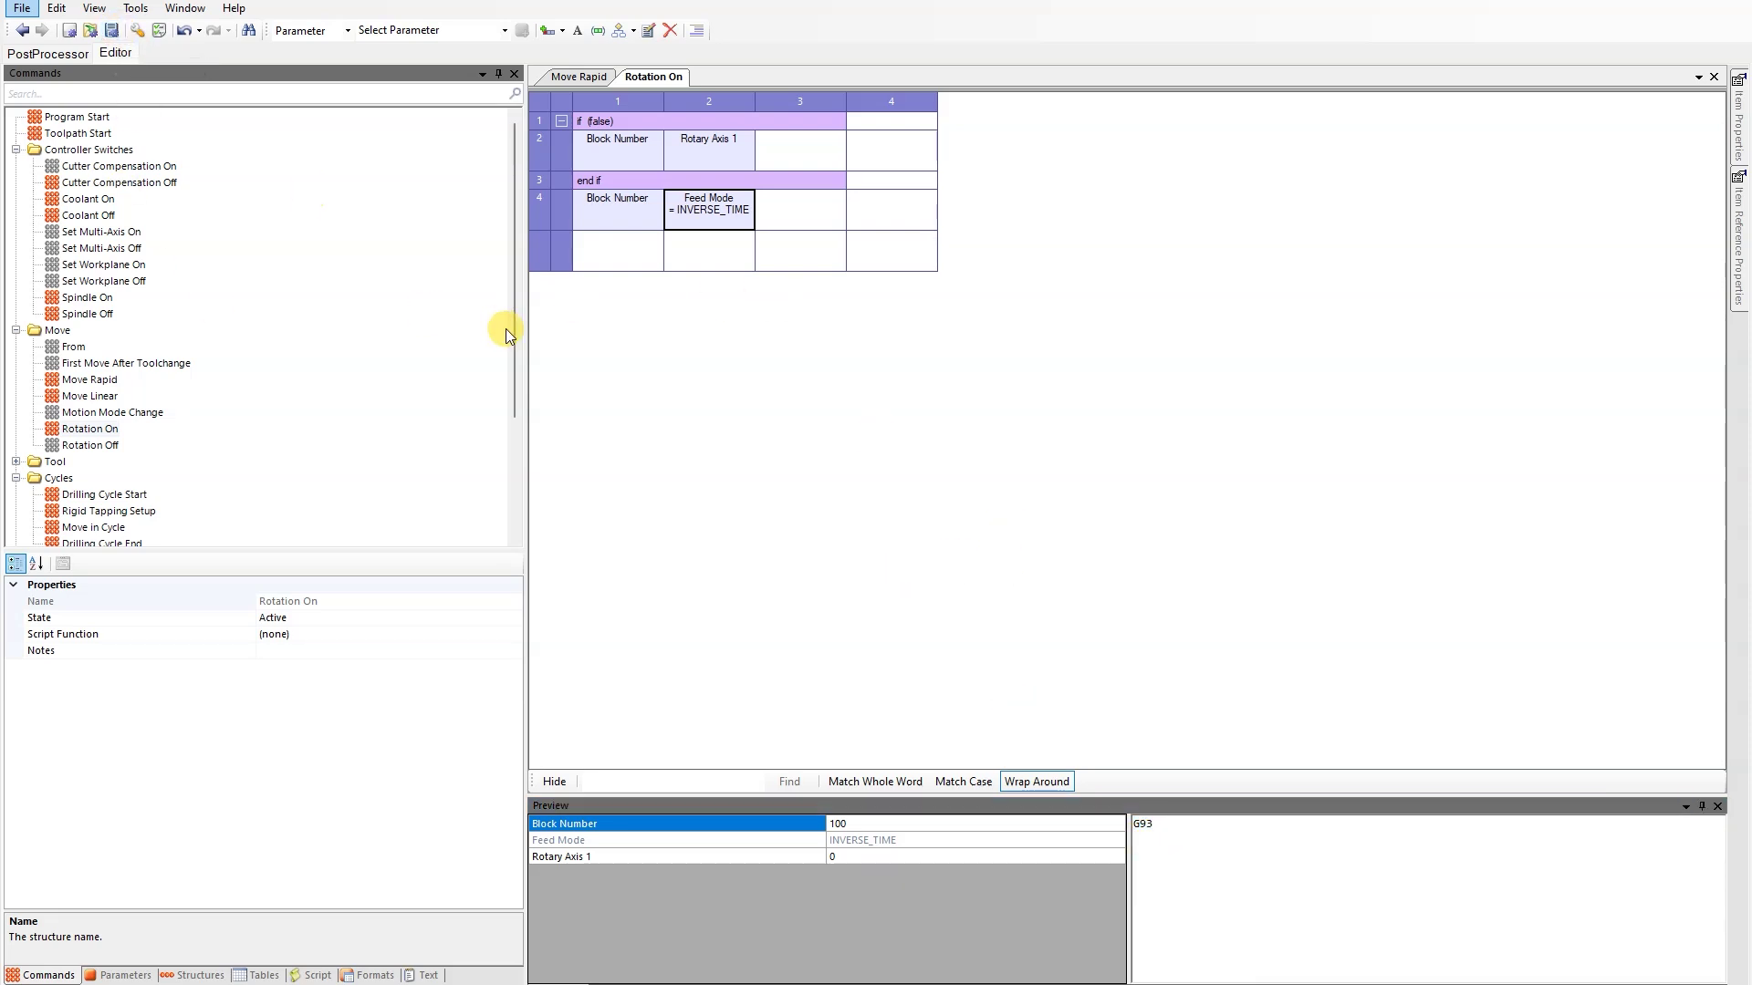
Insert an if condition in the Rotation Off command and add a block with a block number and Rotary Axis 1 inside it
{"action": "left_click", "coordinate": [97, 433]}
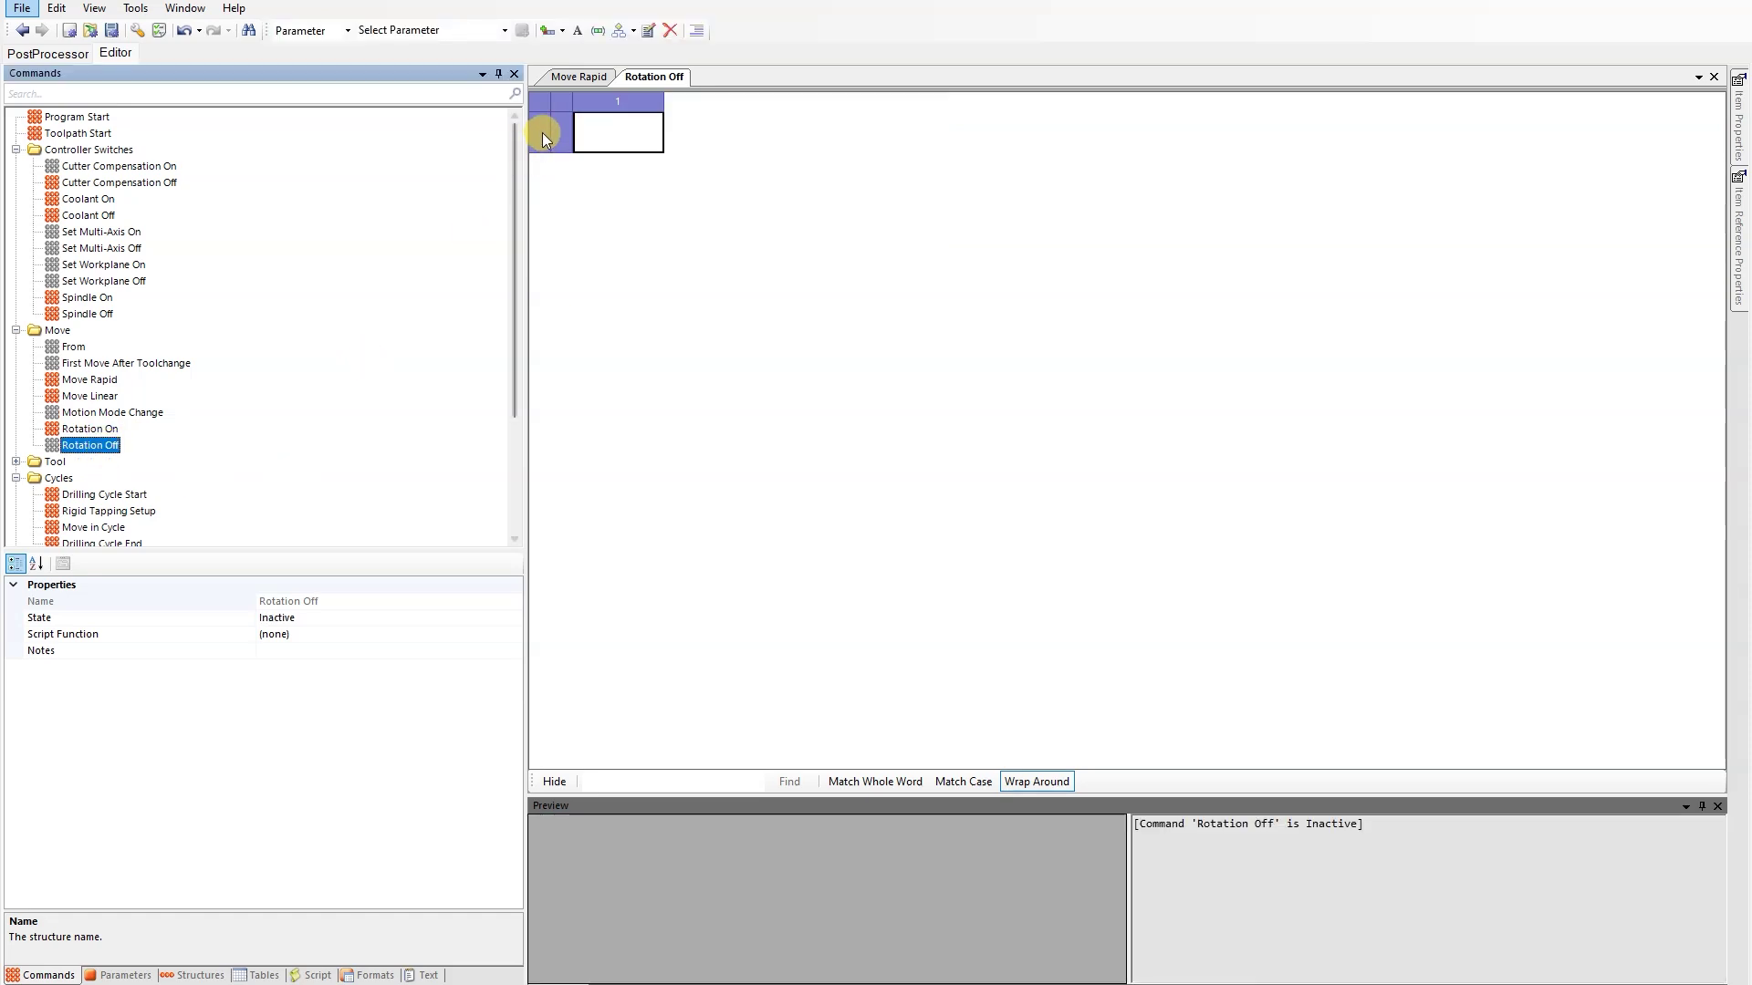
{"action": "left_click", "coordinate": [620, 34]}
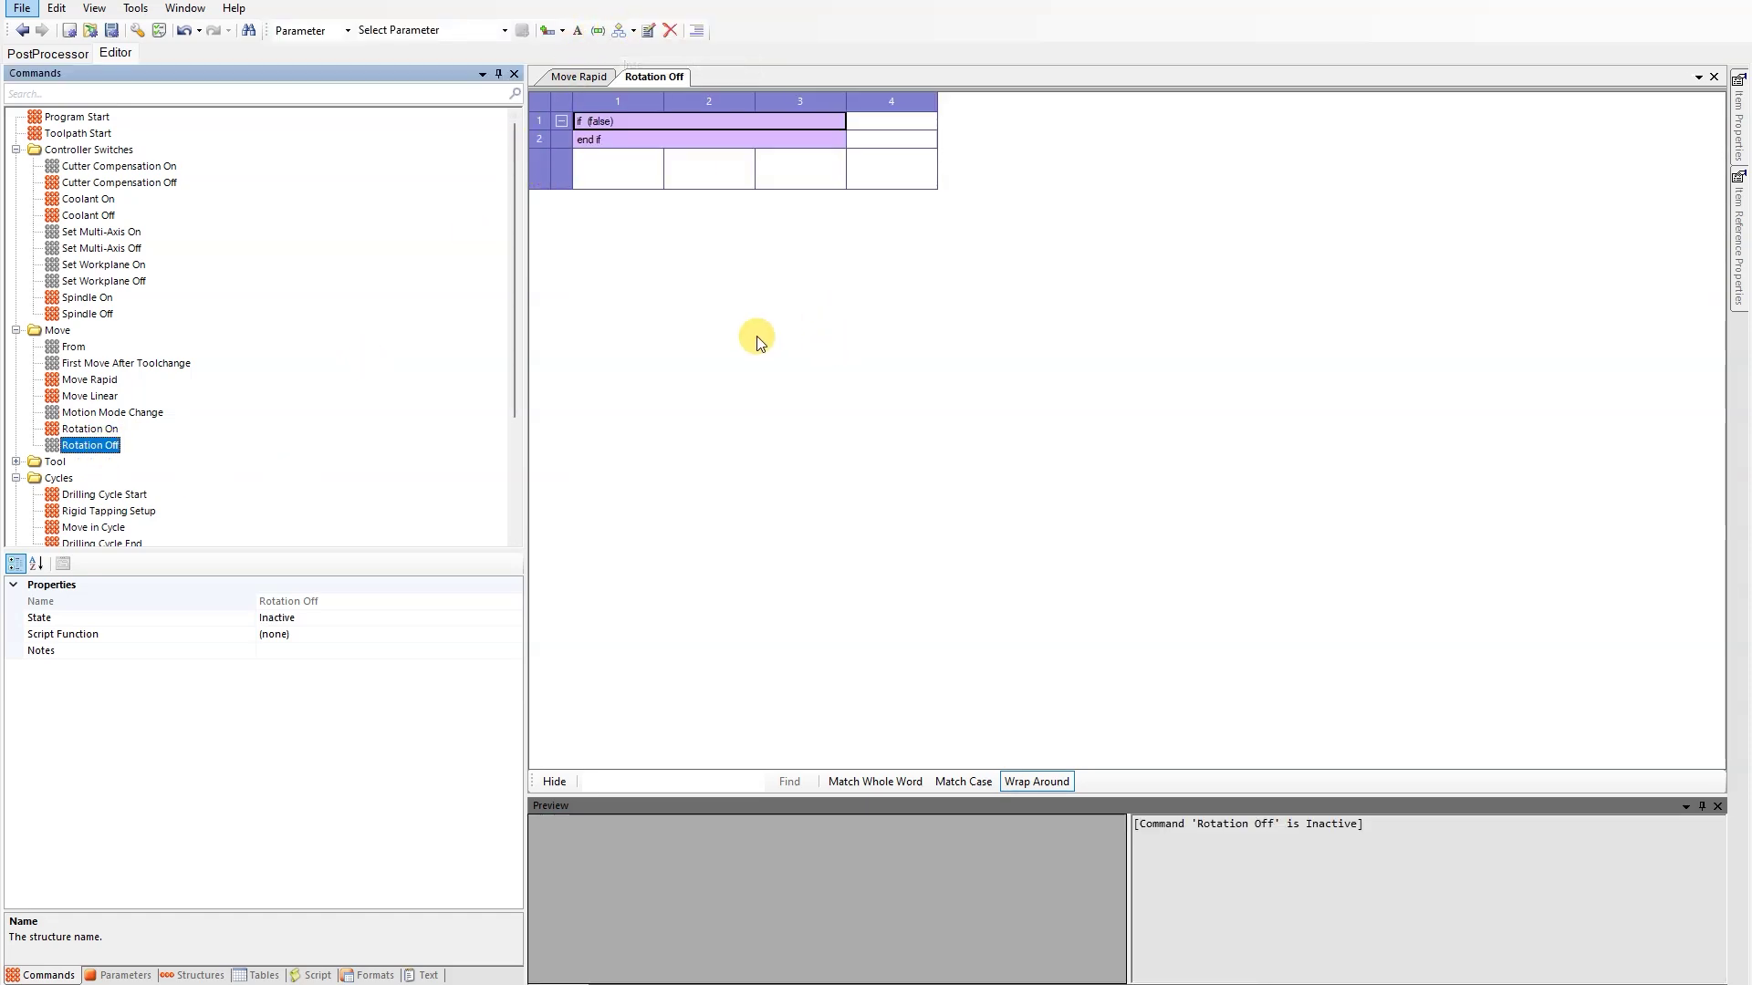
{"action": "left_click", "coordinate": [879, 122]}
{"action": "left_click", "coordinate": [548, 30]}
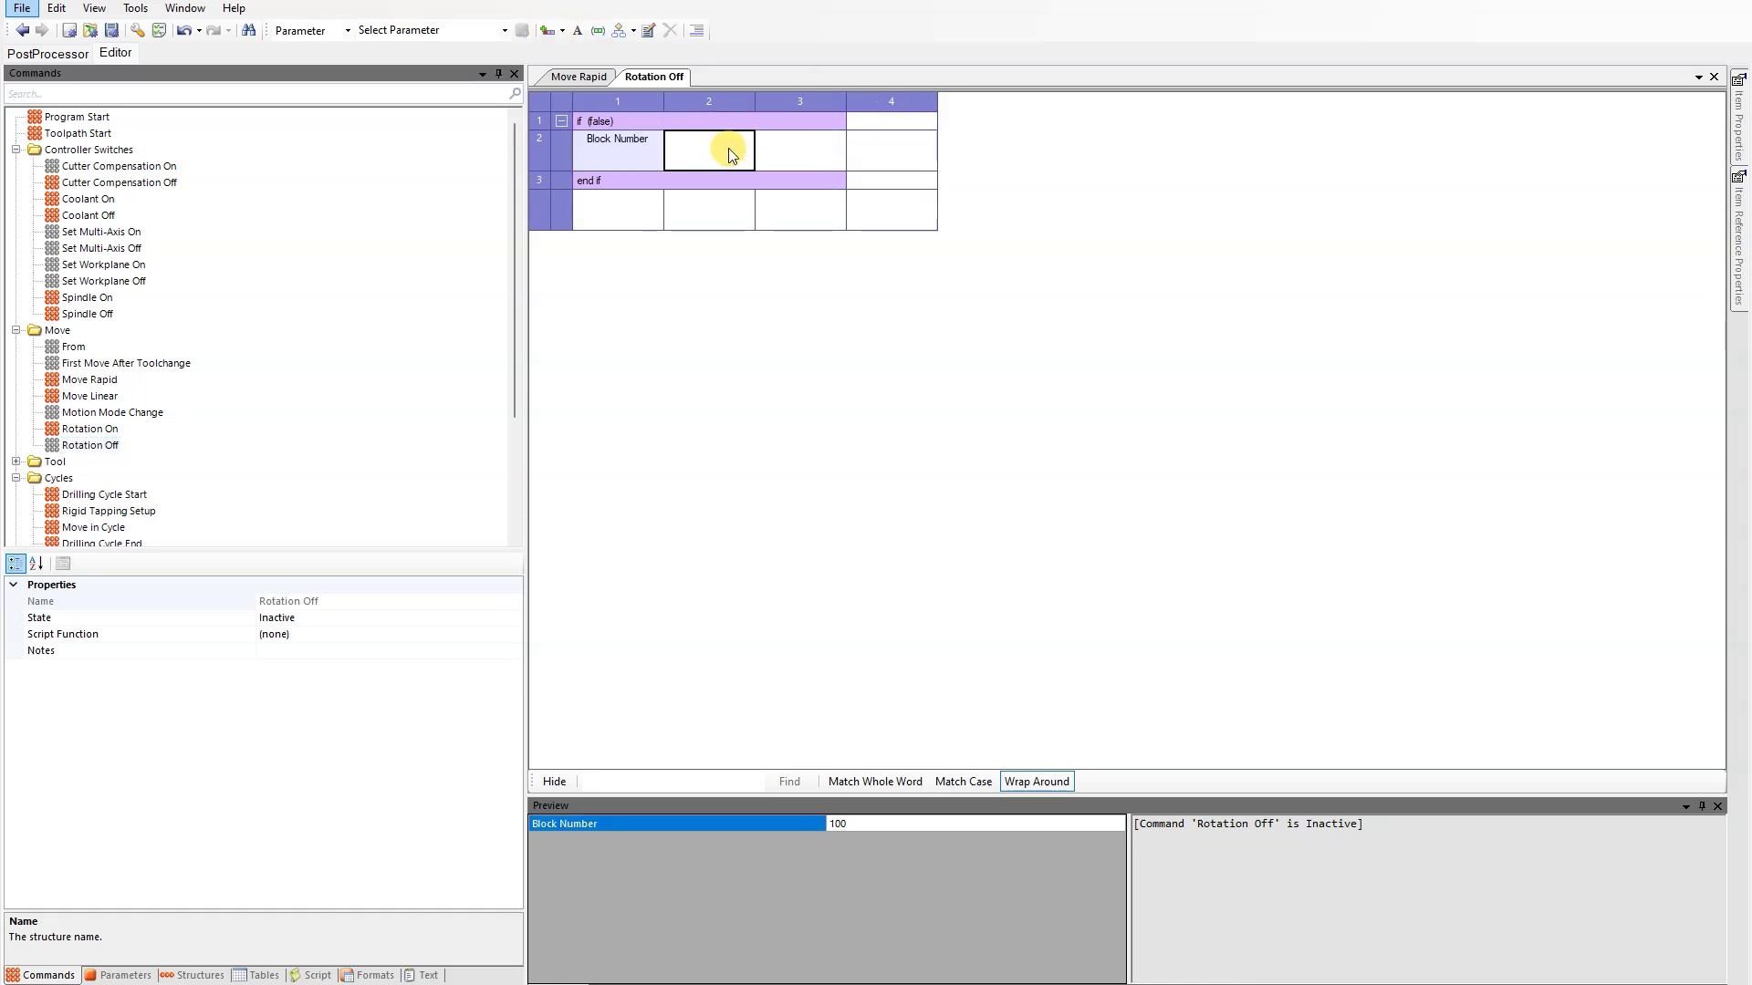
{"action": "left_click", "coordinate": [411, 30]}
{"action": "type", "text": "rotar"}
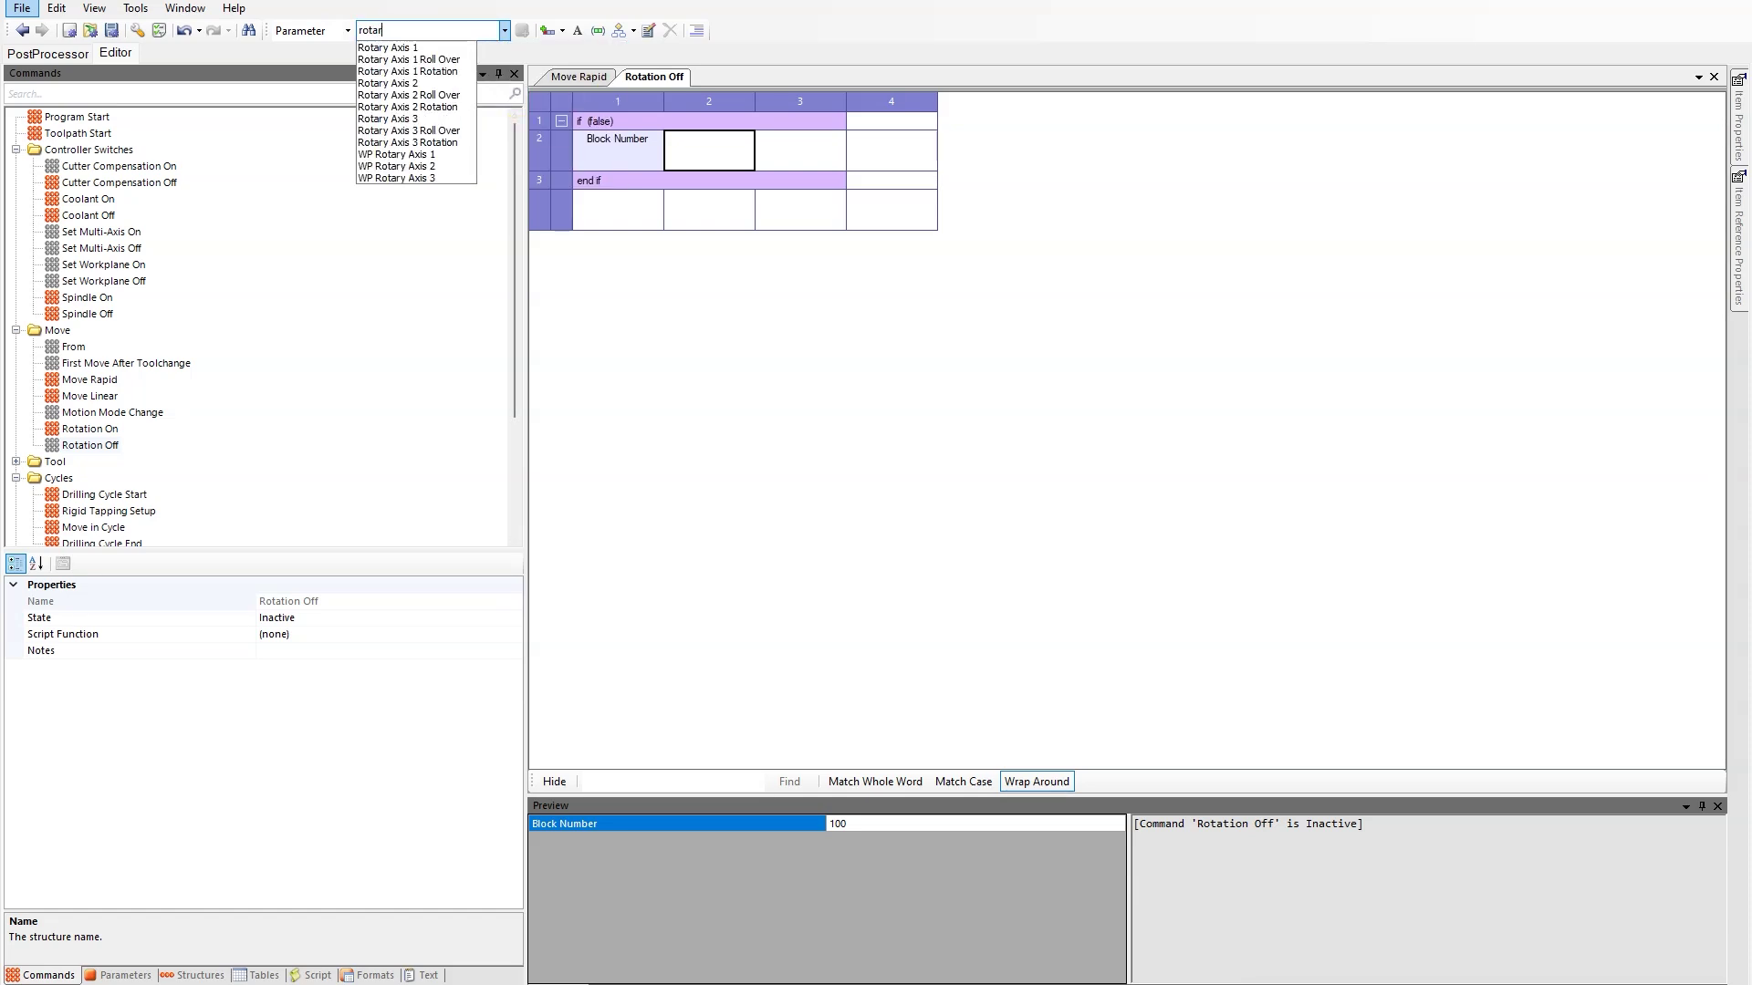
{"action": "left_click", "coordinate": [402, 46]}
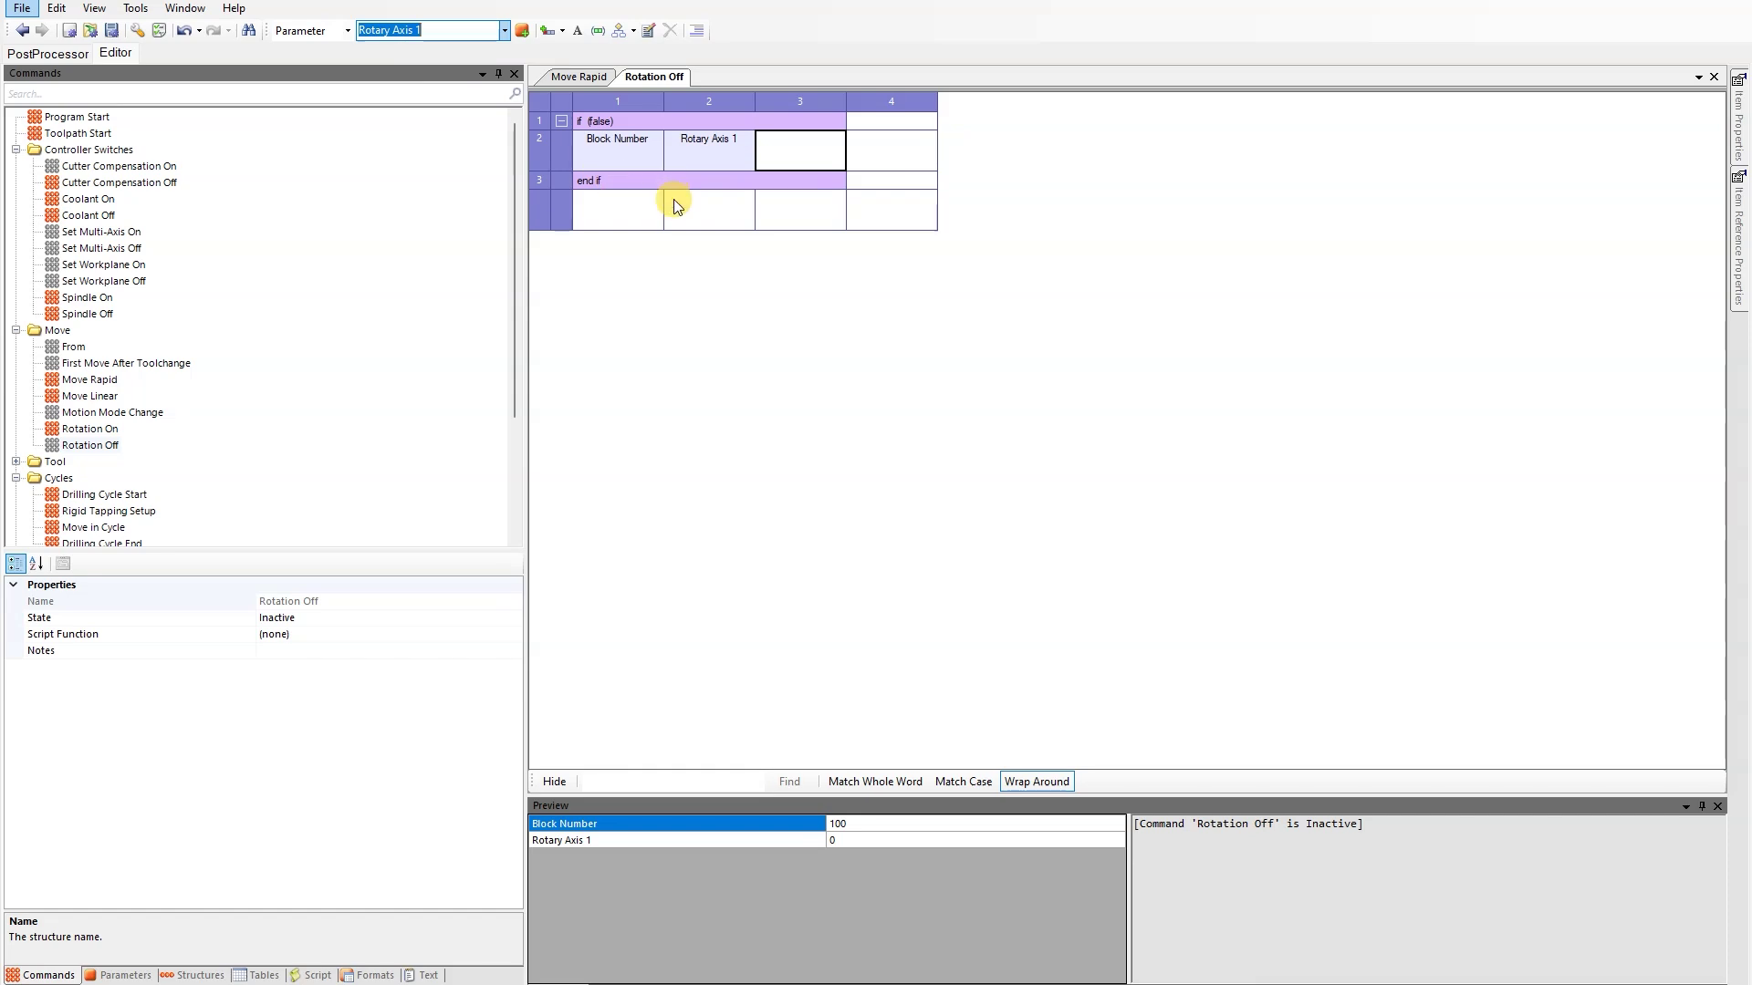
Insert a new block below the end if of Rotation Off and add the Feed Mode parameter to it
{"action": "left_click", "coordinate": [602, 217]}
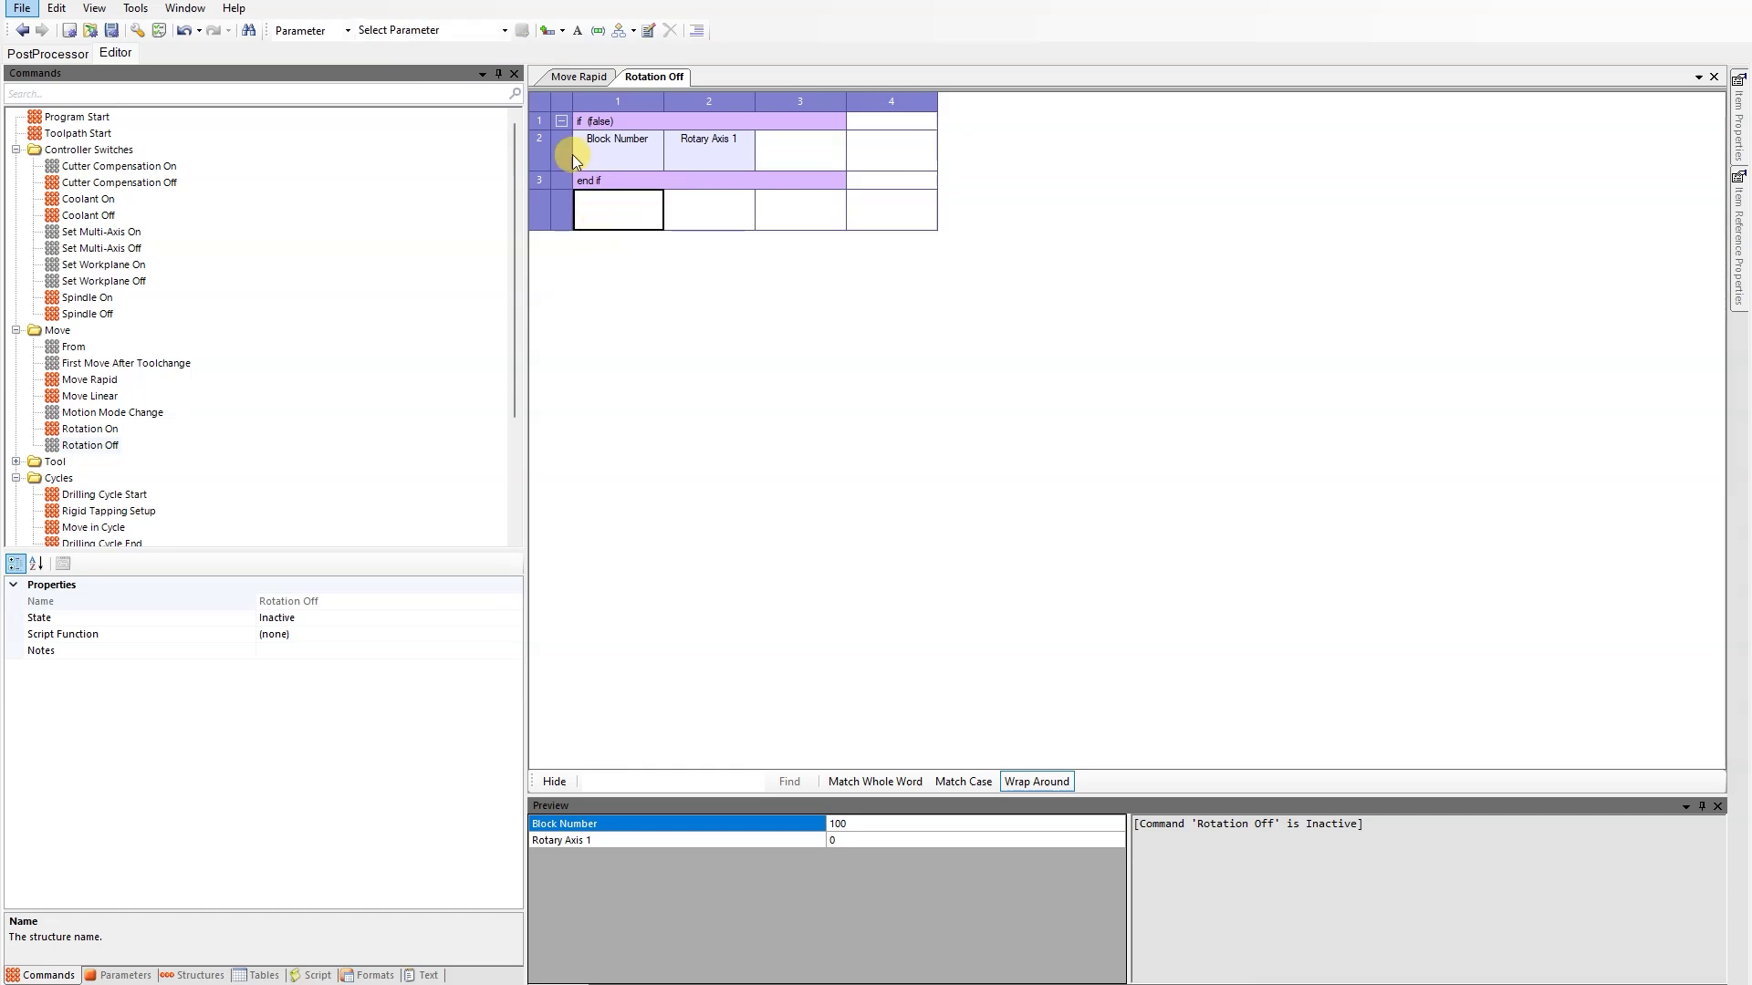
{"action": "left_click", "coordinate": [546, 31]}
{"action": "left_click", "coordinate": [673, 210]}
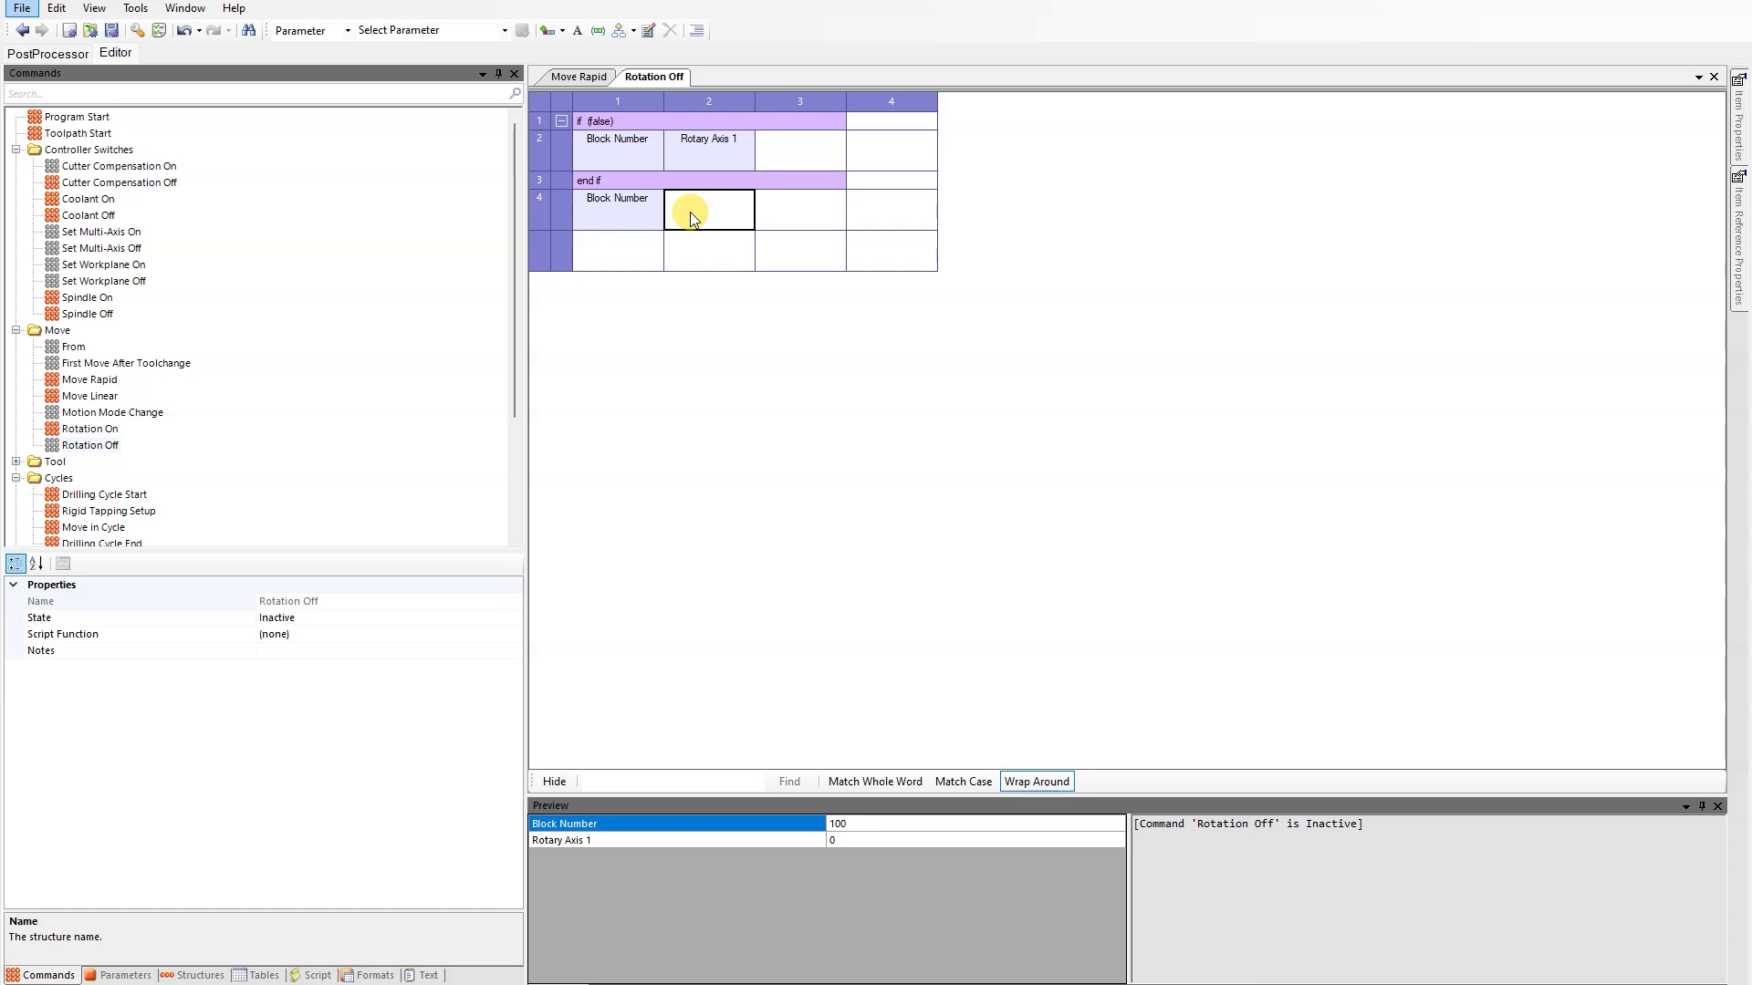
{"action": "left_click", "coordinate": [452, 30]}
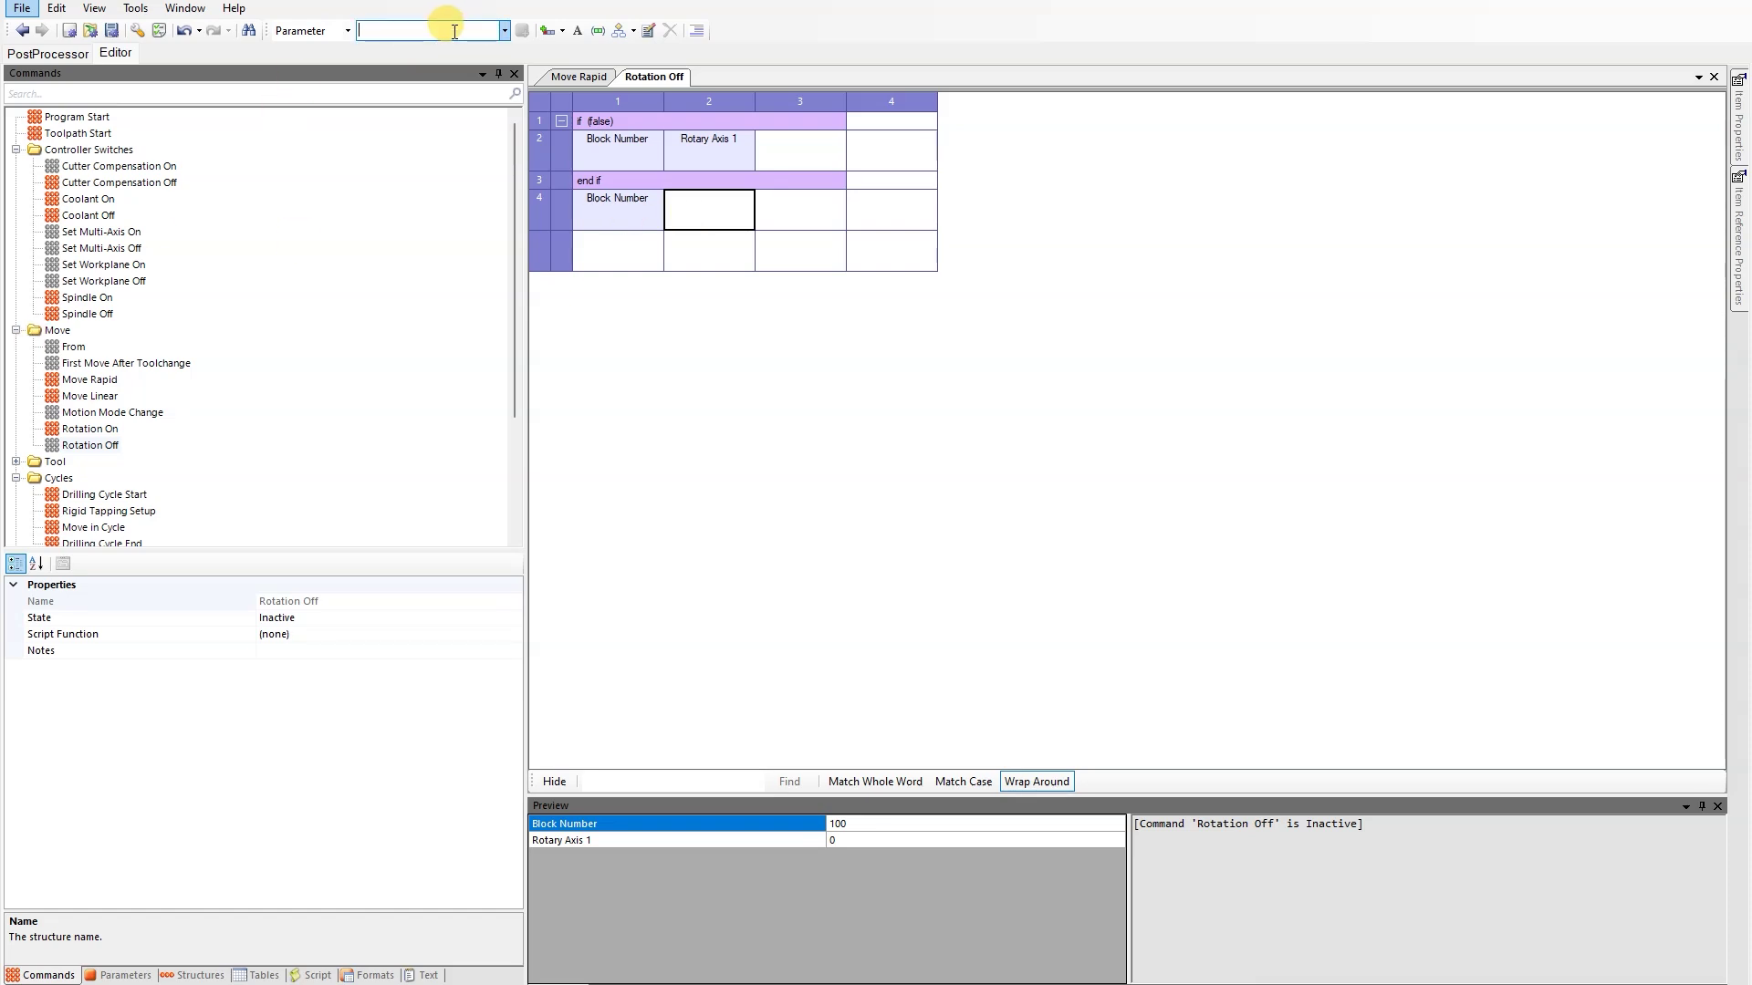
{"action": "type", "text": "feed"}
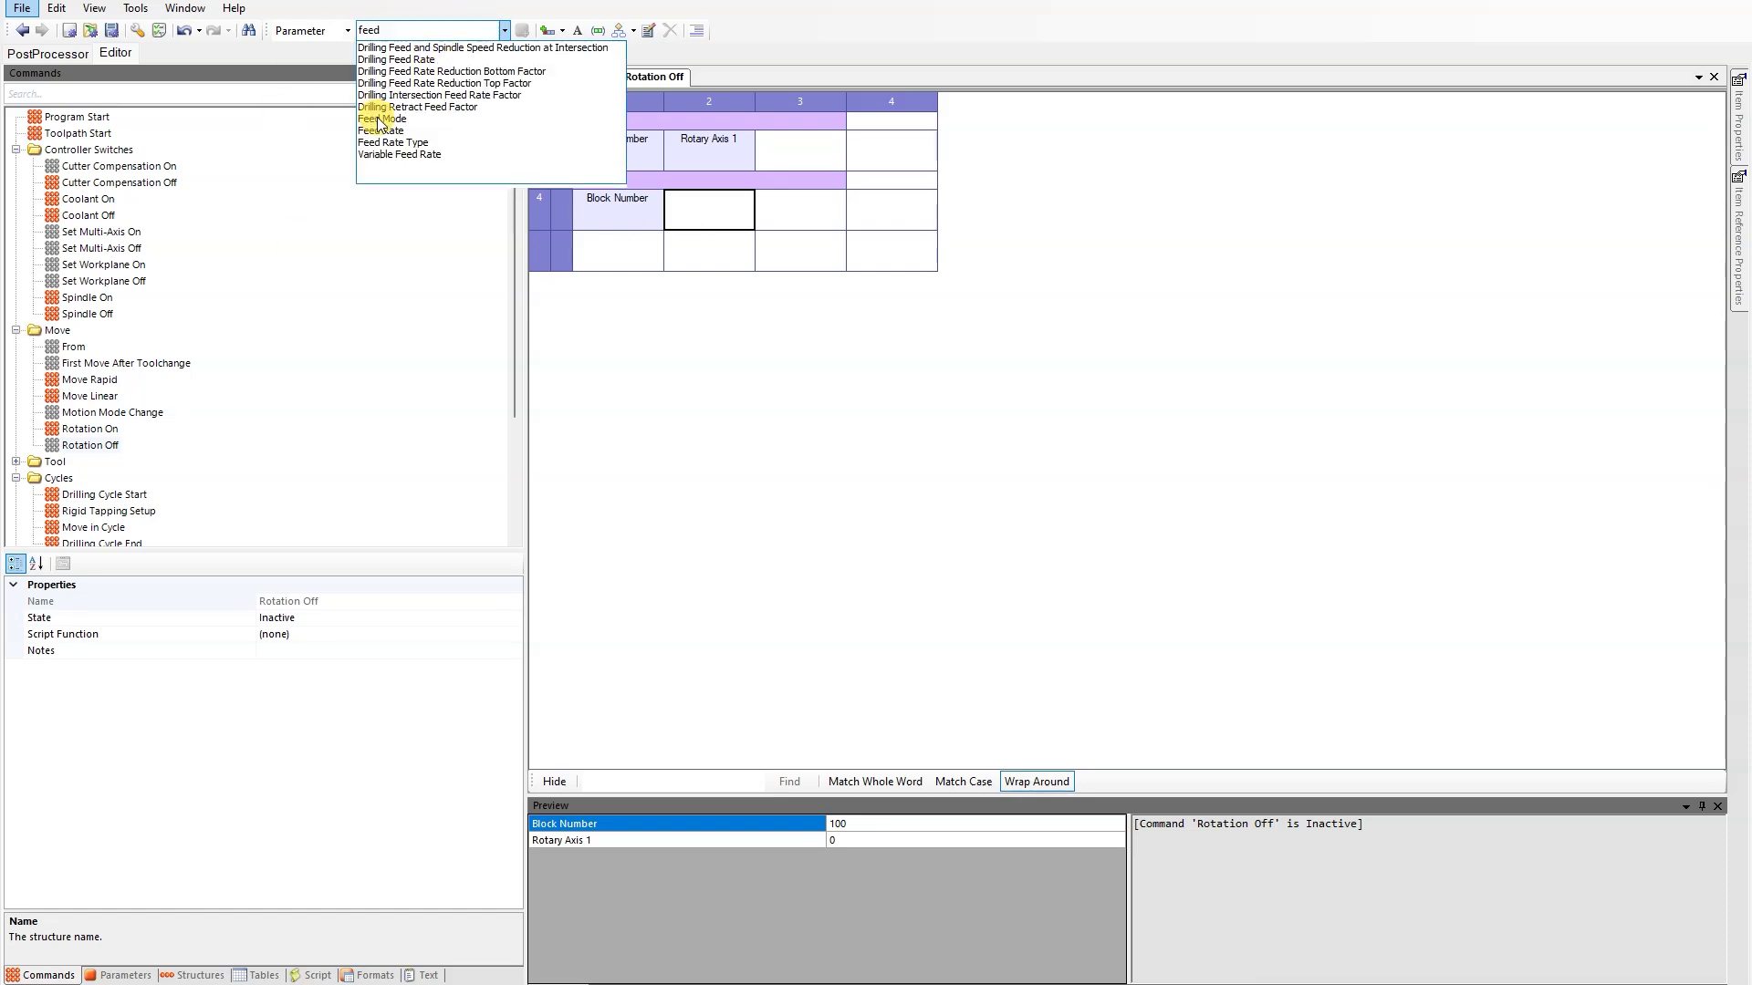
{"action": "left_click", "coordinate": [405, 129]}
{"action": "left_click", "coordinate": [712, 200]}
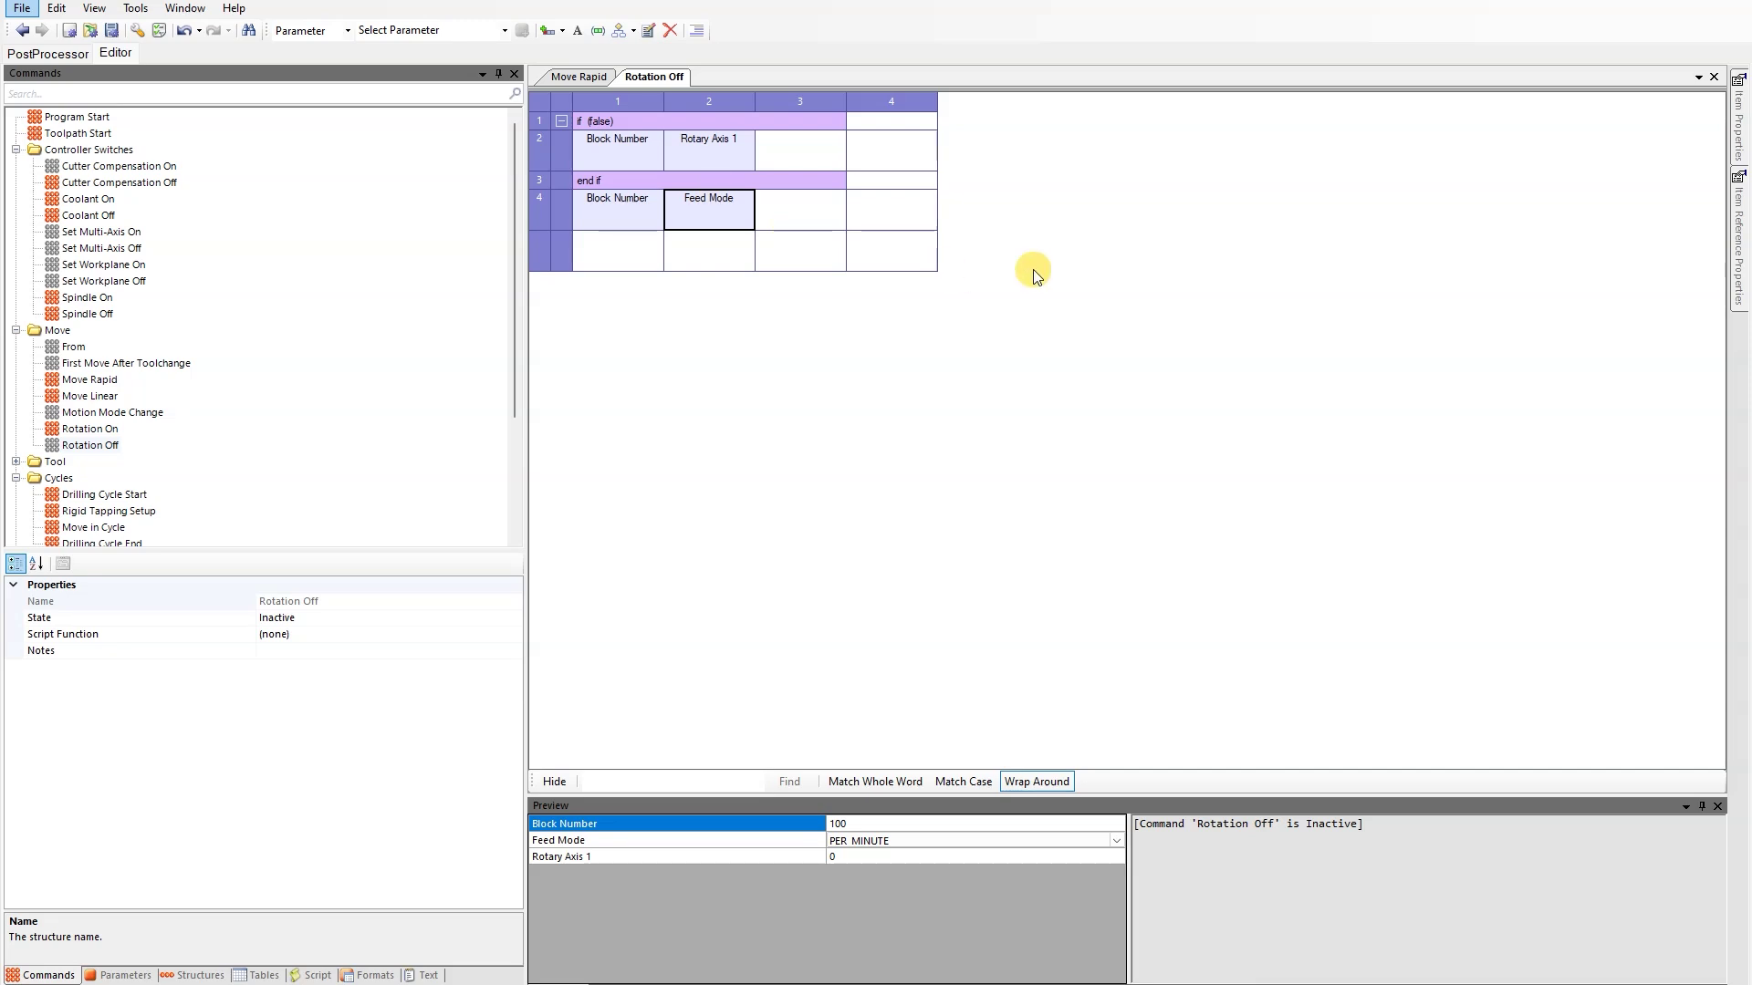
Activate the Rotation Off command and give its Feed Mode item the explicit value PER_MINUTE, checking the code in the preview
{"action": "right_click", "coordinate": [84, 444]}
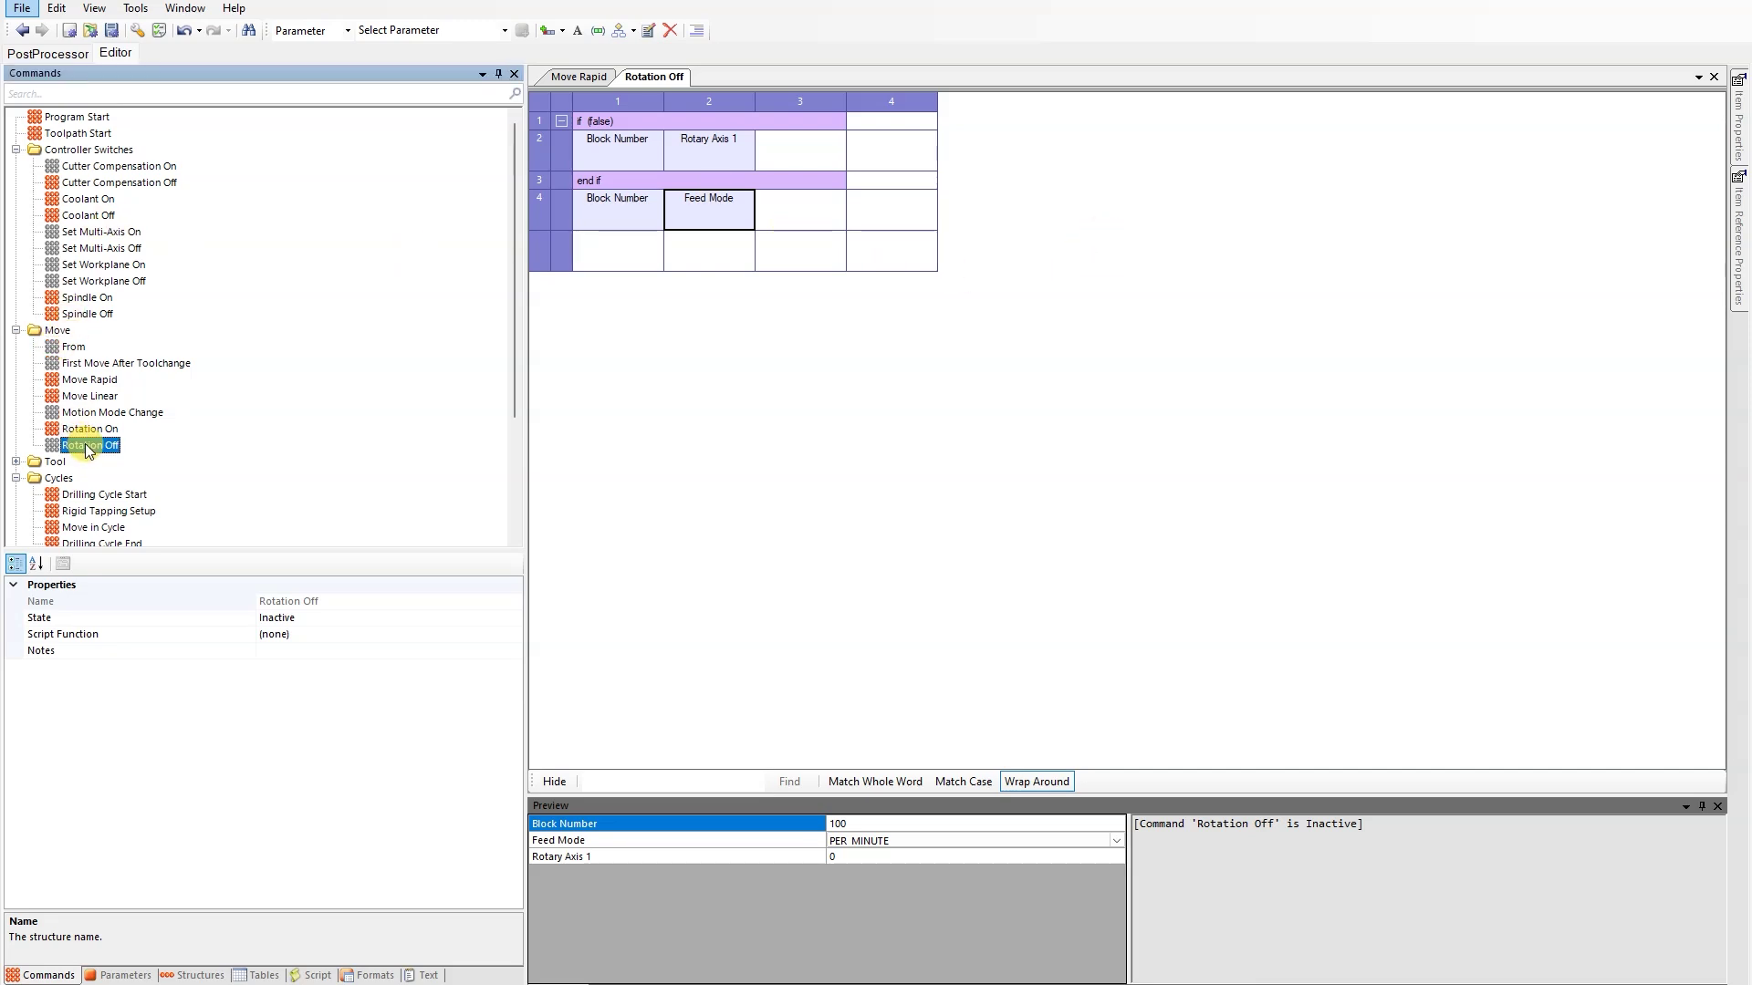
{"action": "left_click", "coordinate": [112, 456]}
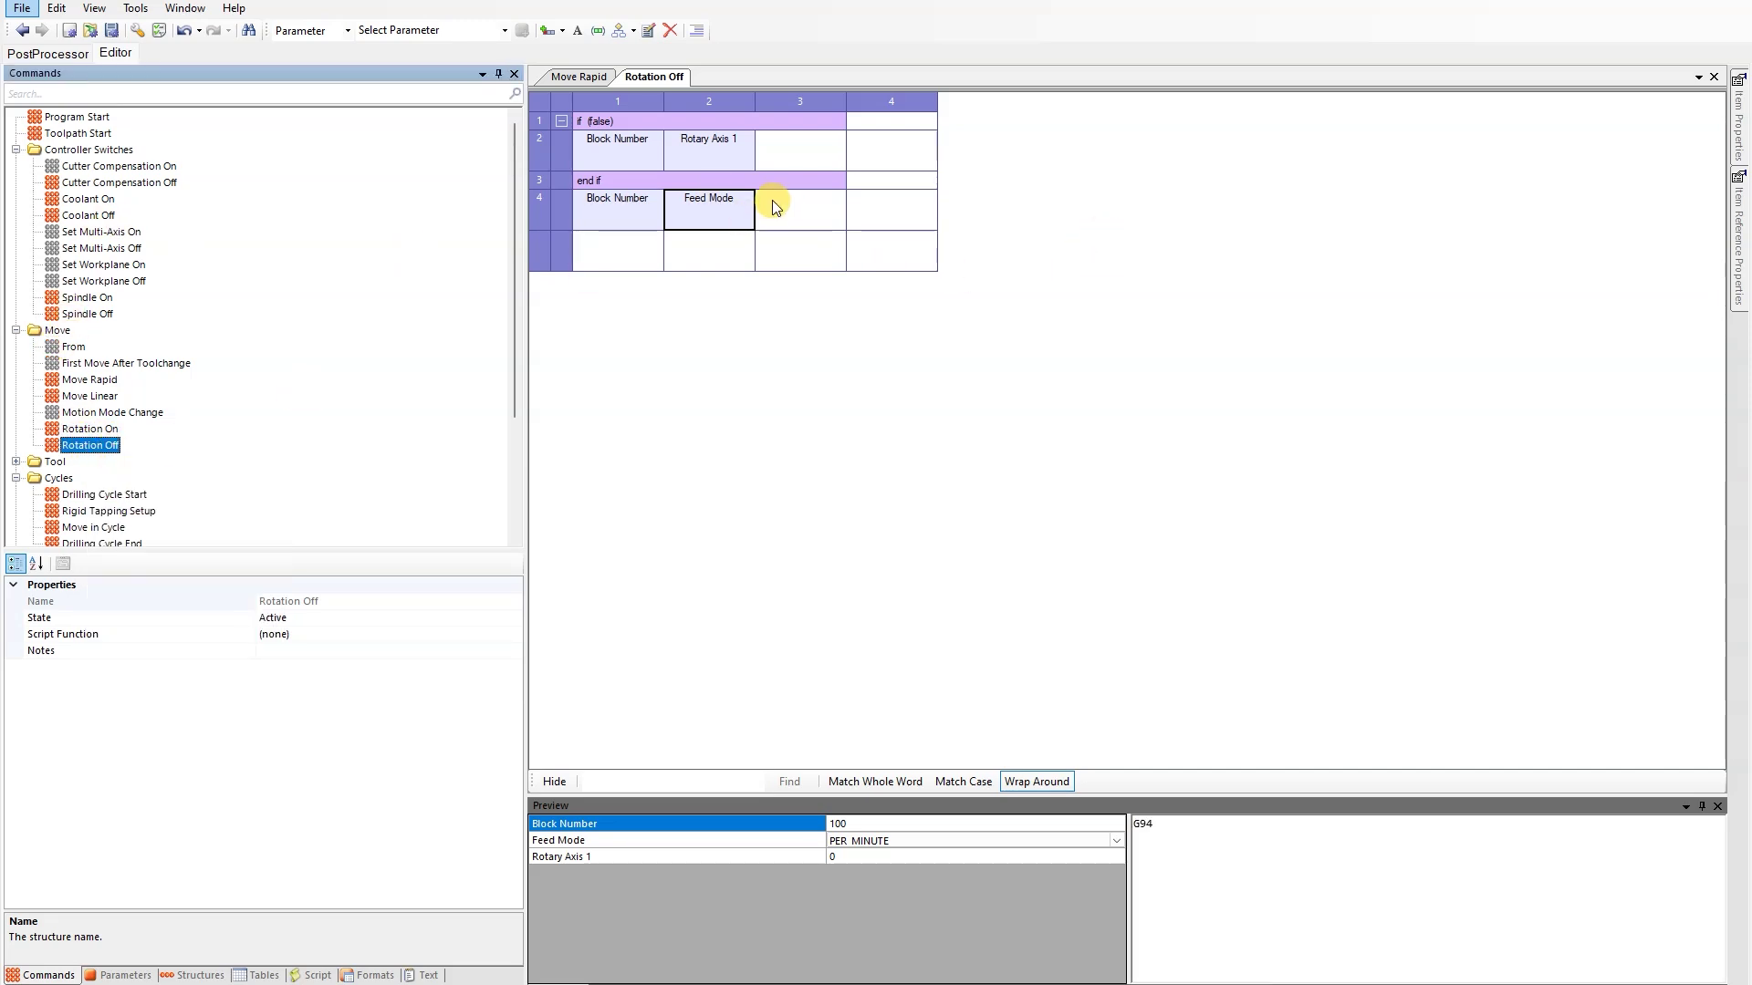
{"action": "left_click", "coordinate": [726, 208]}
{"action": "left_click", "coordinate": [1741, 135]}
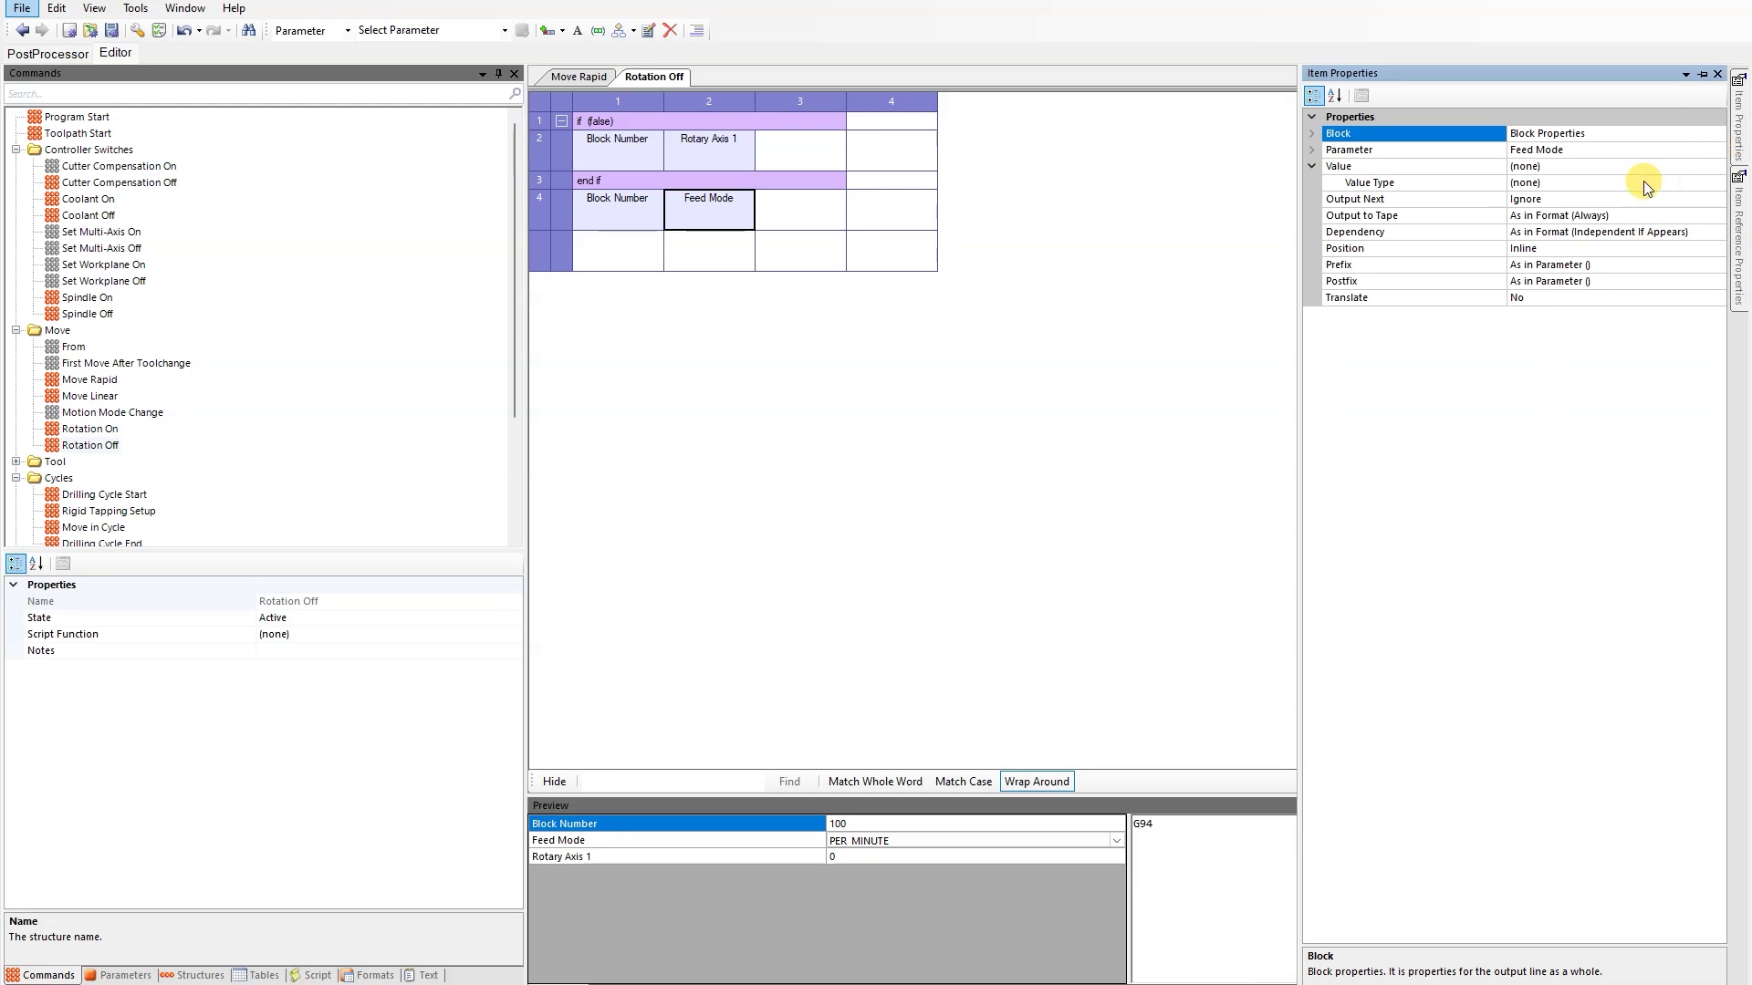
{"action": "left_click", "coordinate": [1640, 167]}
{"action": "left_click", "coordinate": [1717, 167]}
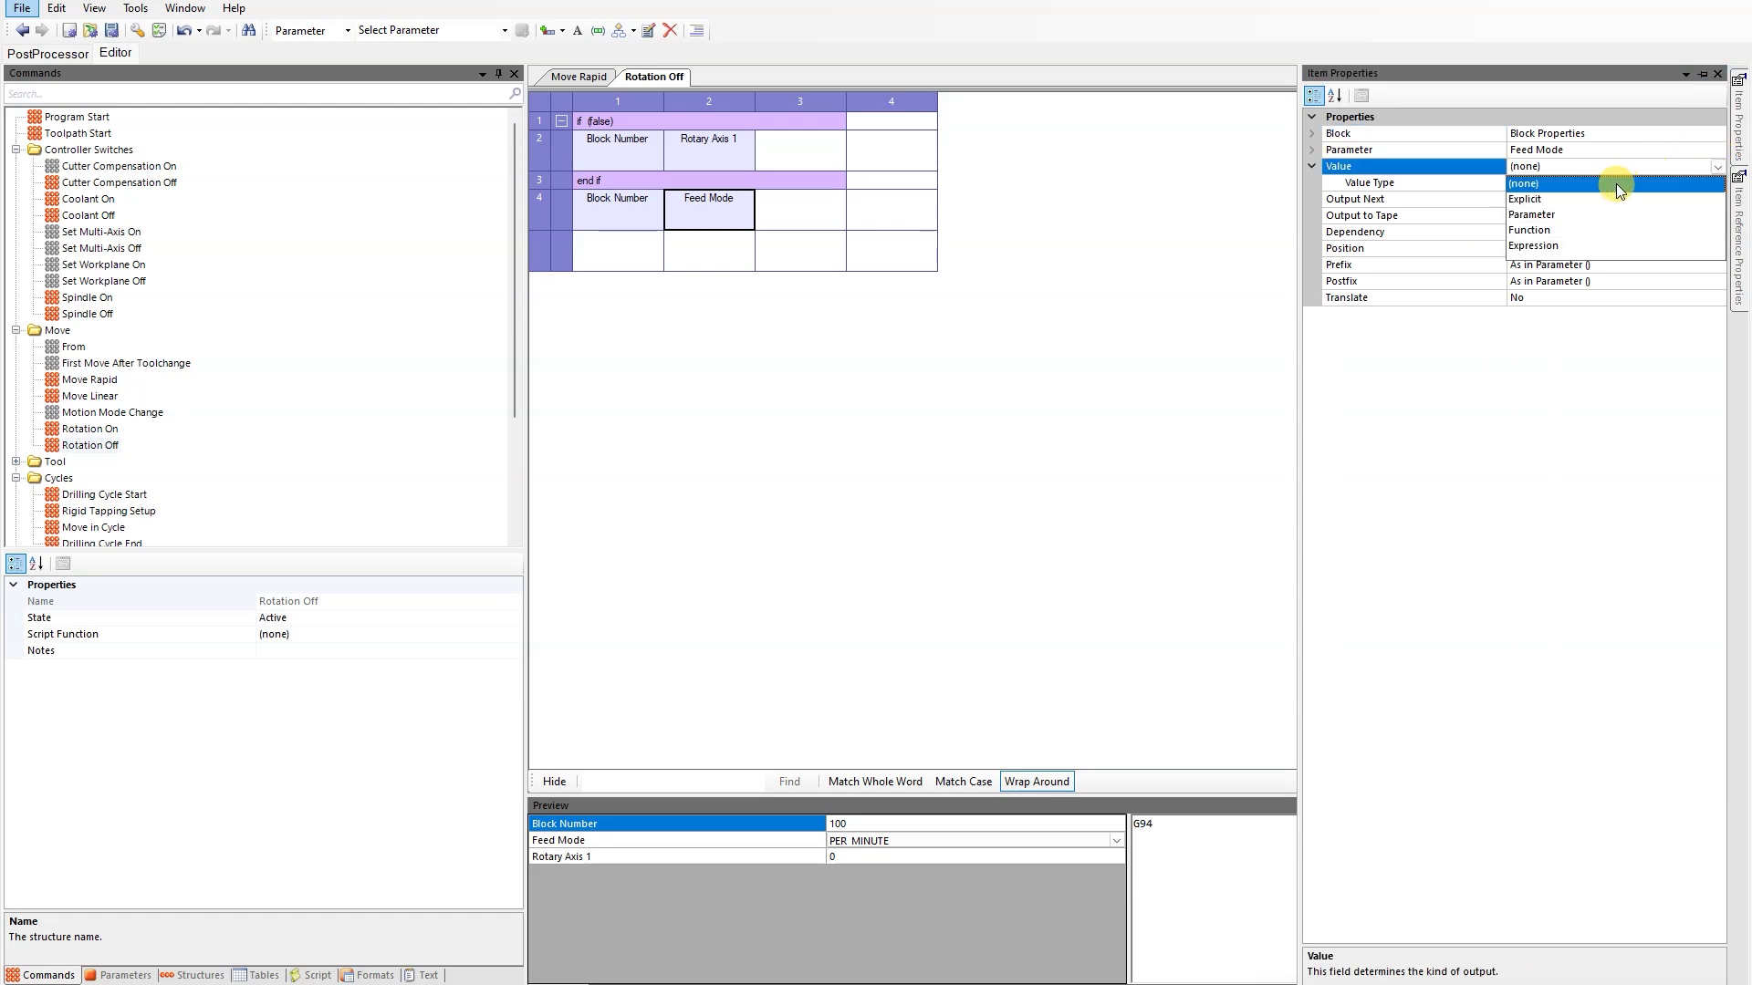
{"action": "left_click", "coordinate": [1590, 199]}
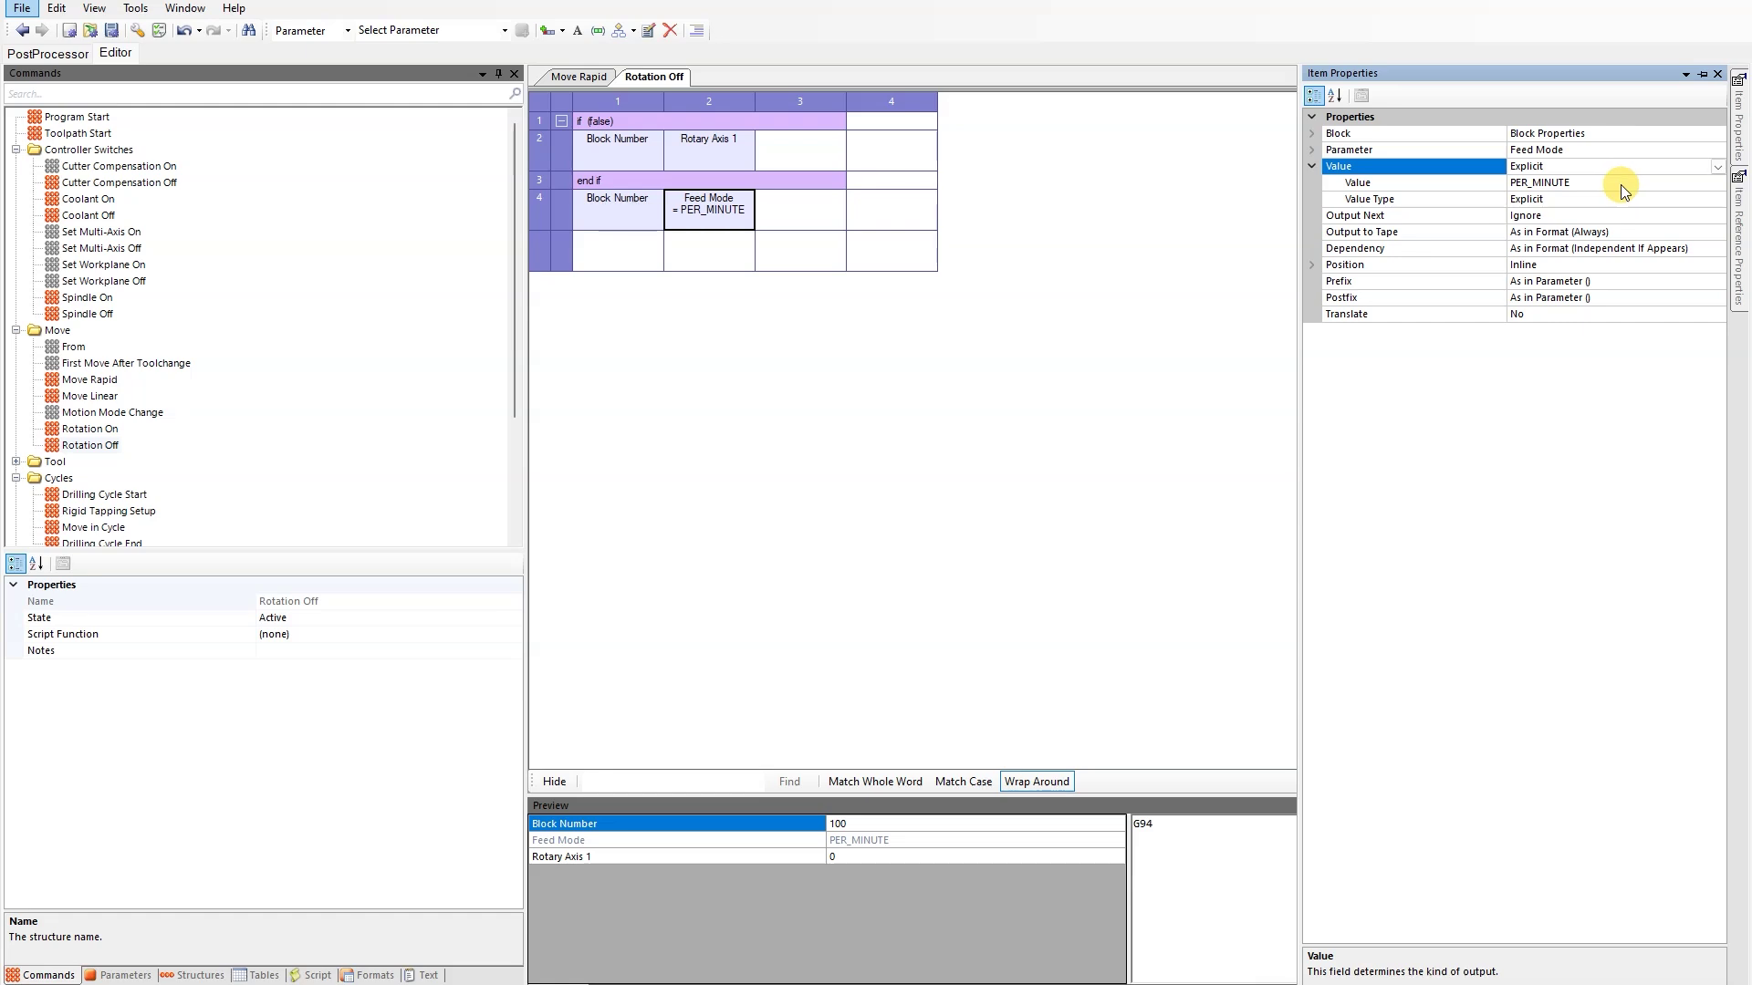
{"action": "left_click", "coordinate": [1178, 818]}
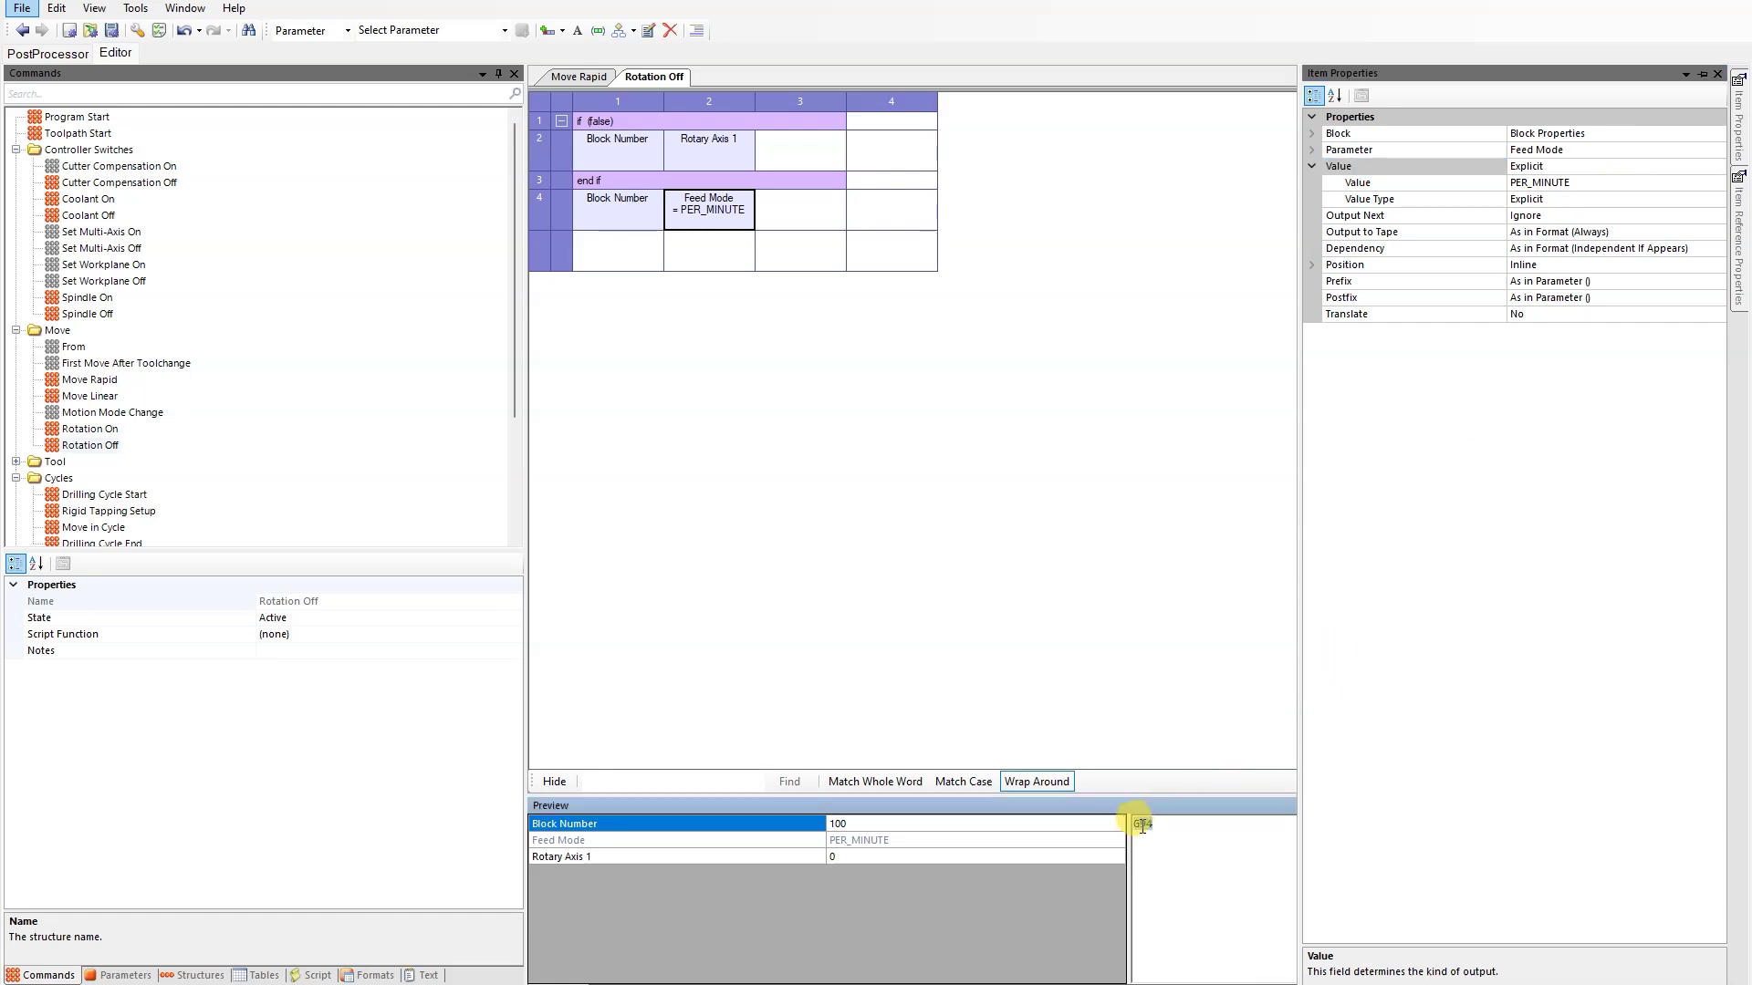
{"action": "left_click", "coordinate": [1161, 881]}
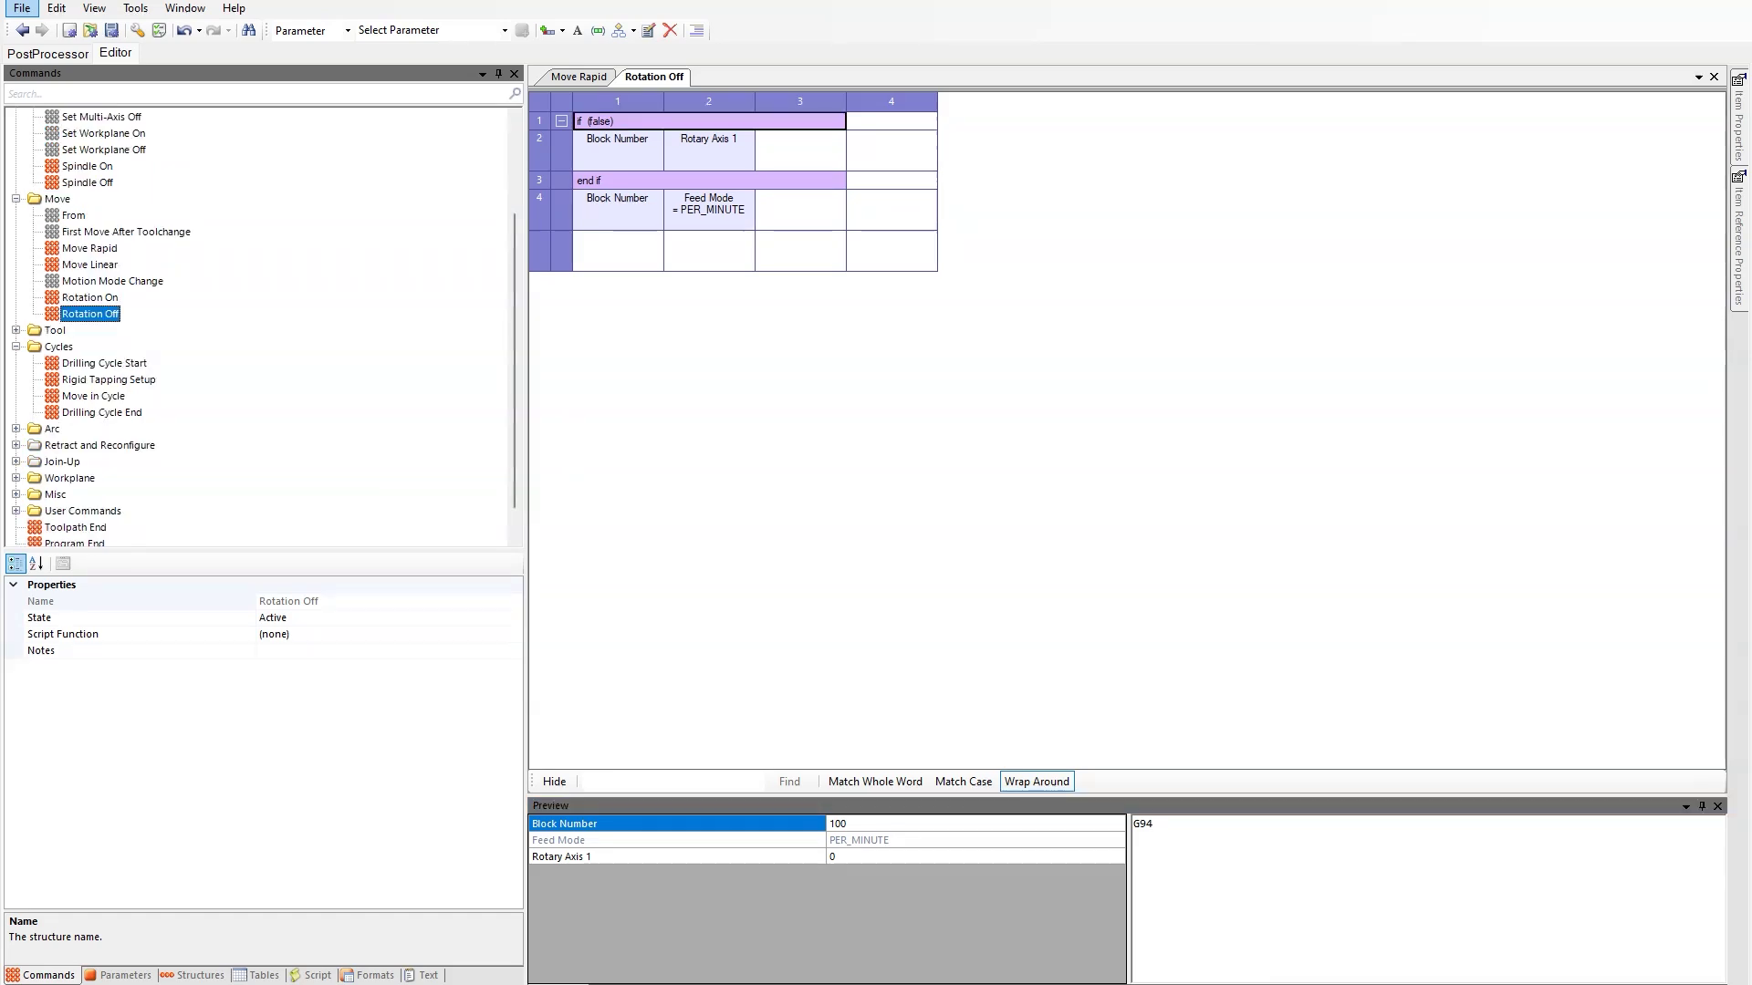
Examine the Load Tool and Unload Tool commands, including the coolant, spindle and home-move lines Unload Tool outputs in the preview
{"action": "left_click", "coordinate": [16, 331]}
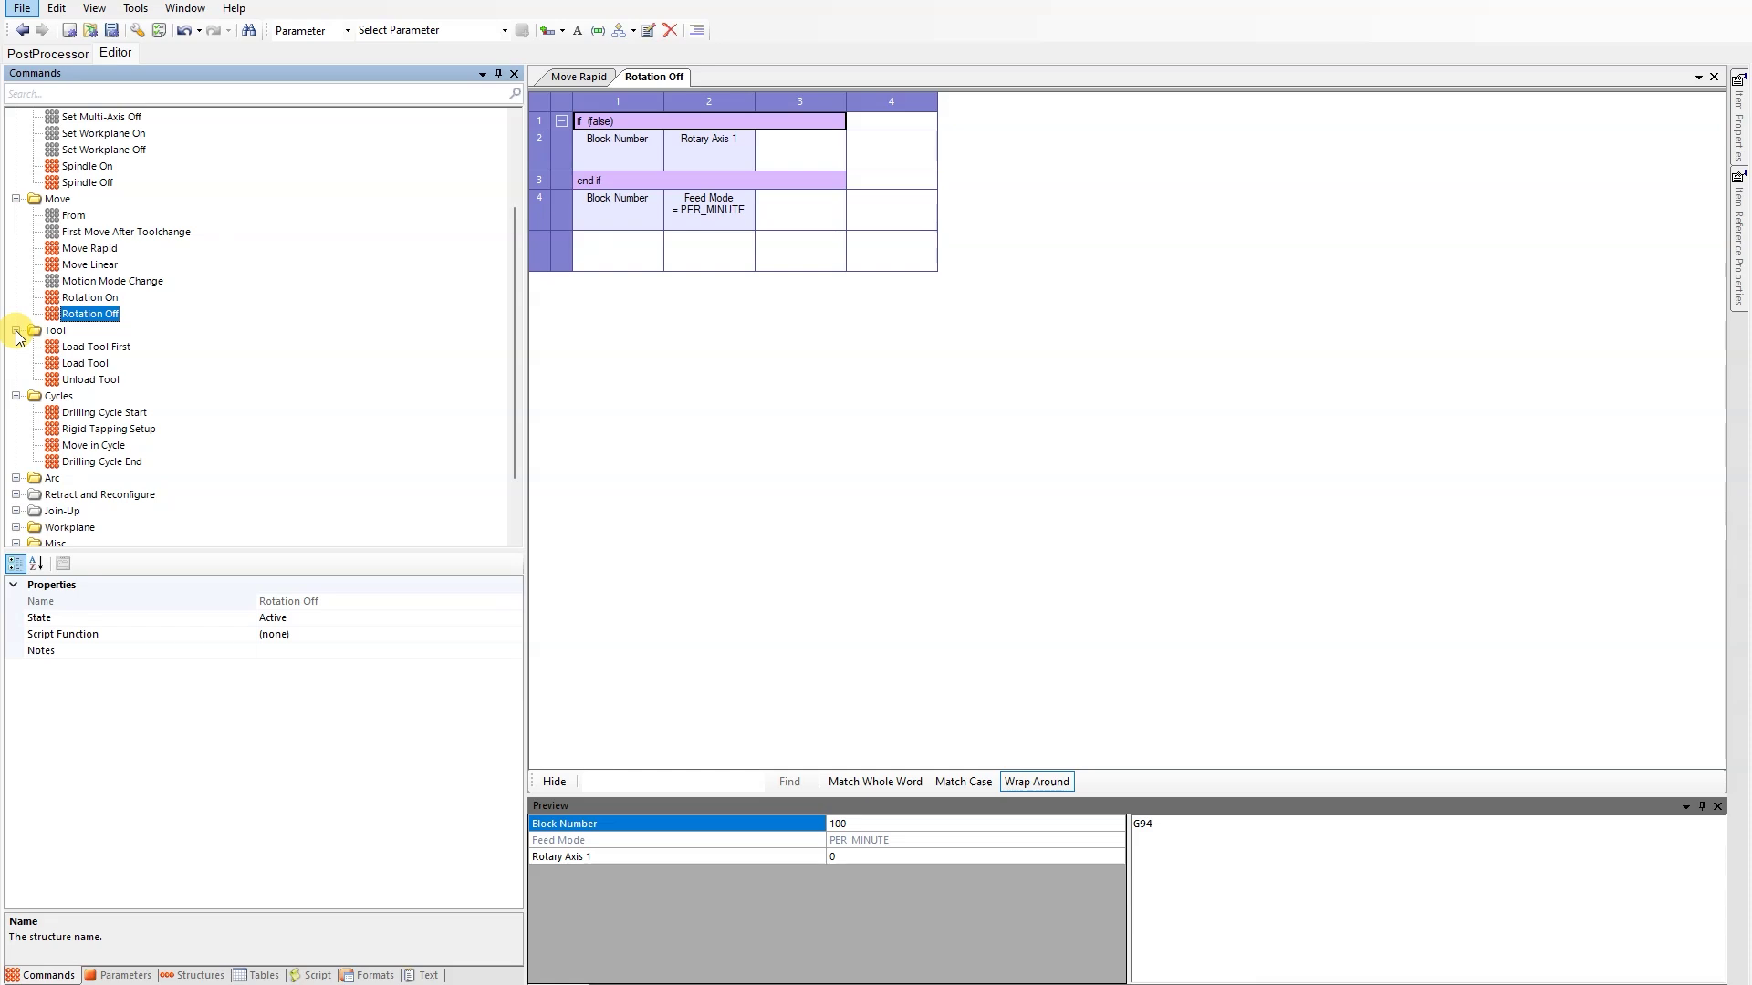
{"action": "left_click", "coordinate": [59, 352]}
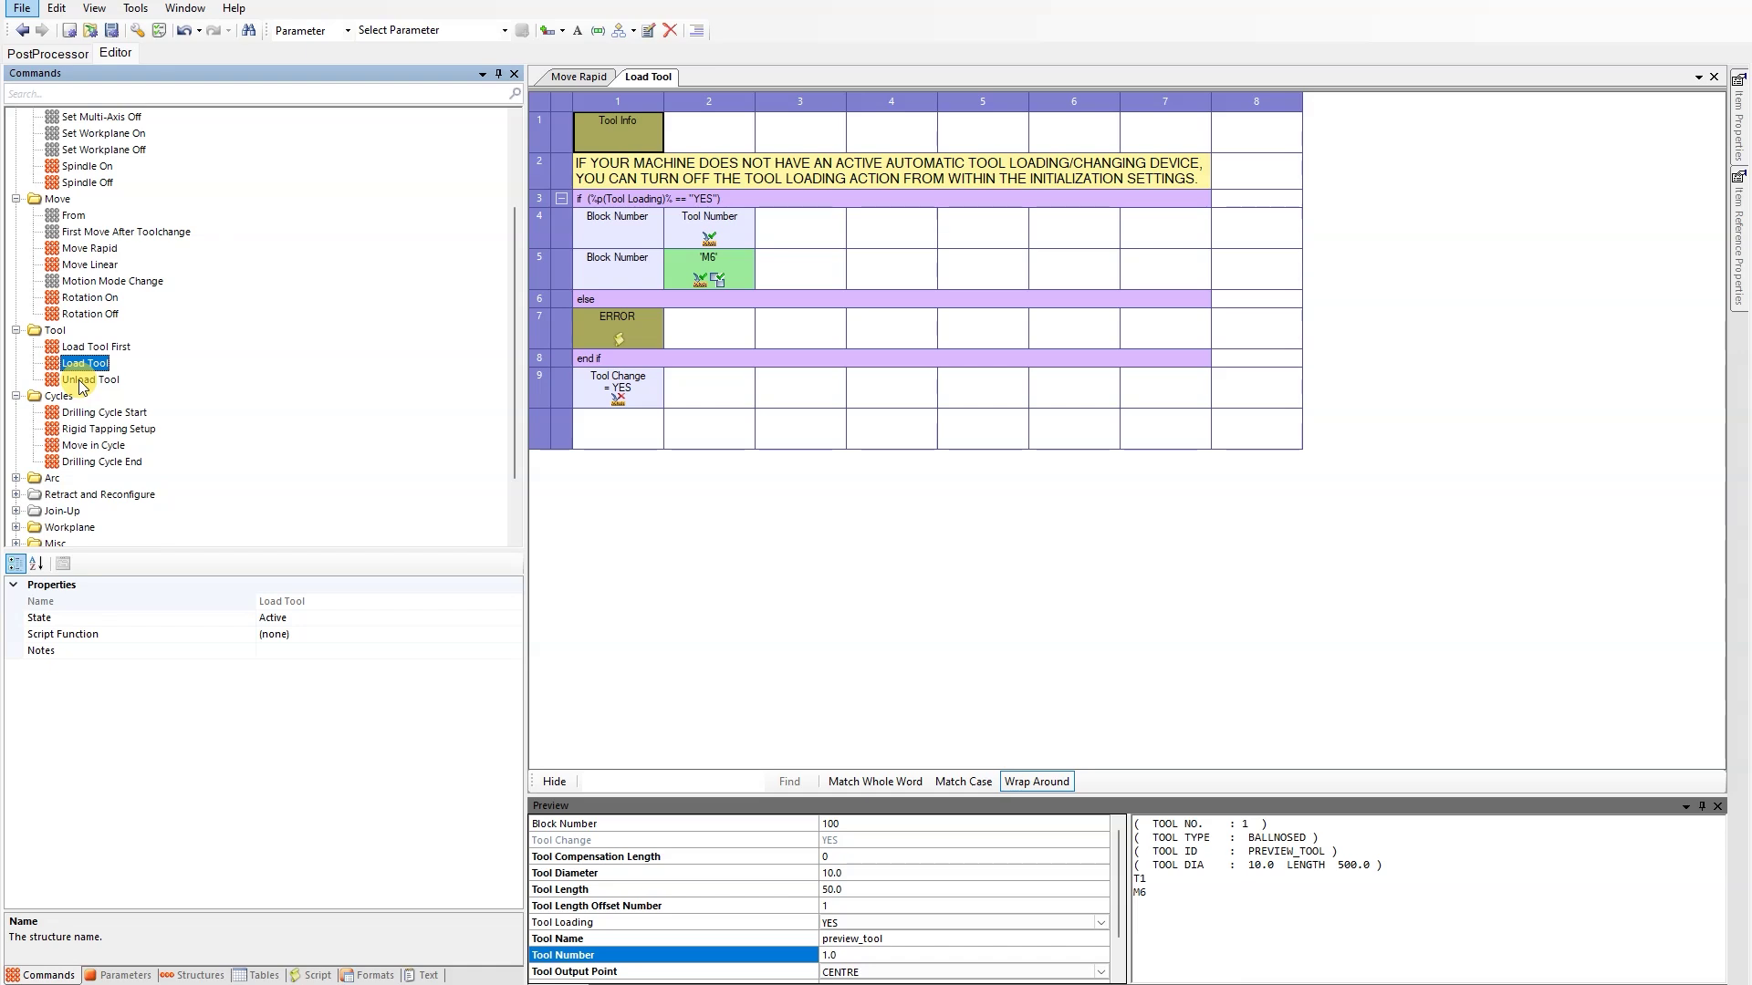
{"action": "left_click", "coordinate": [79, 379]}
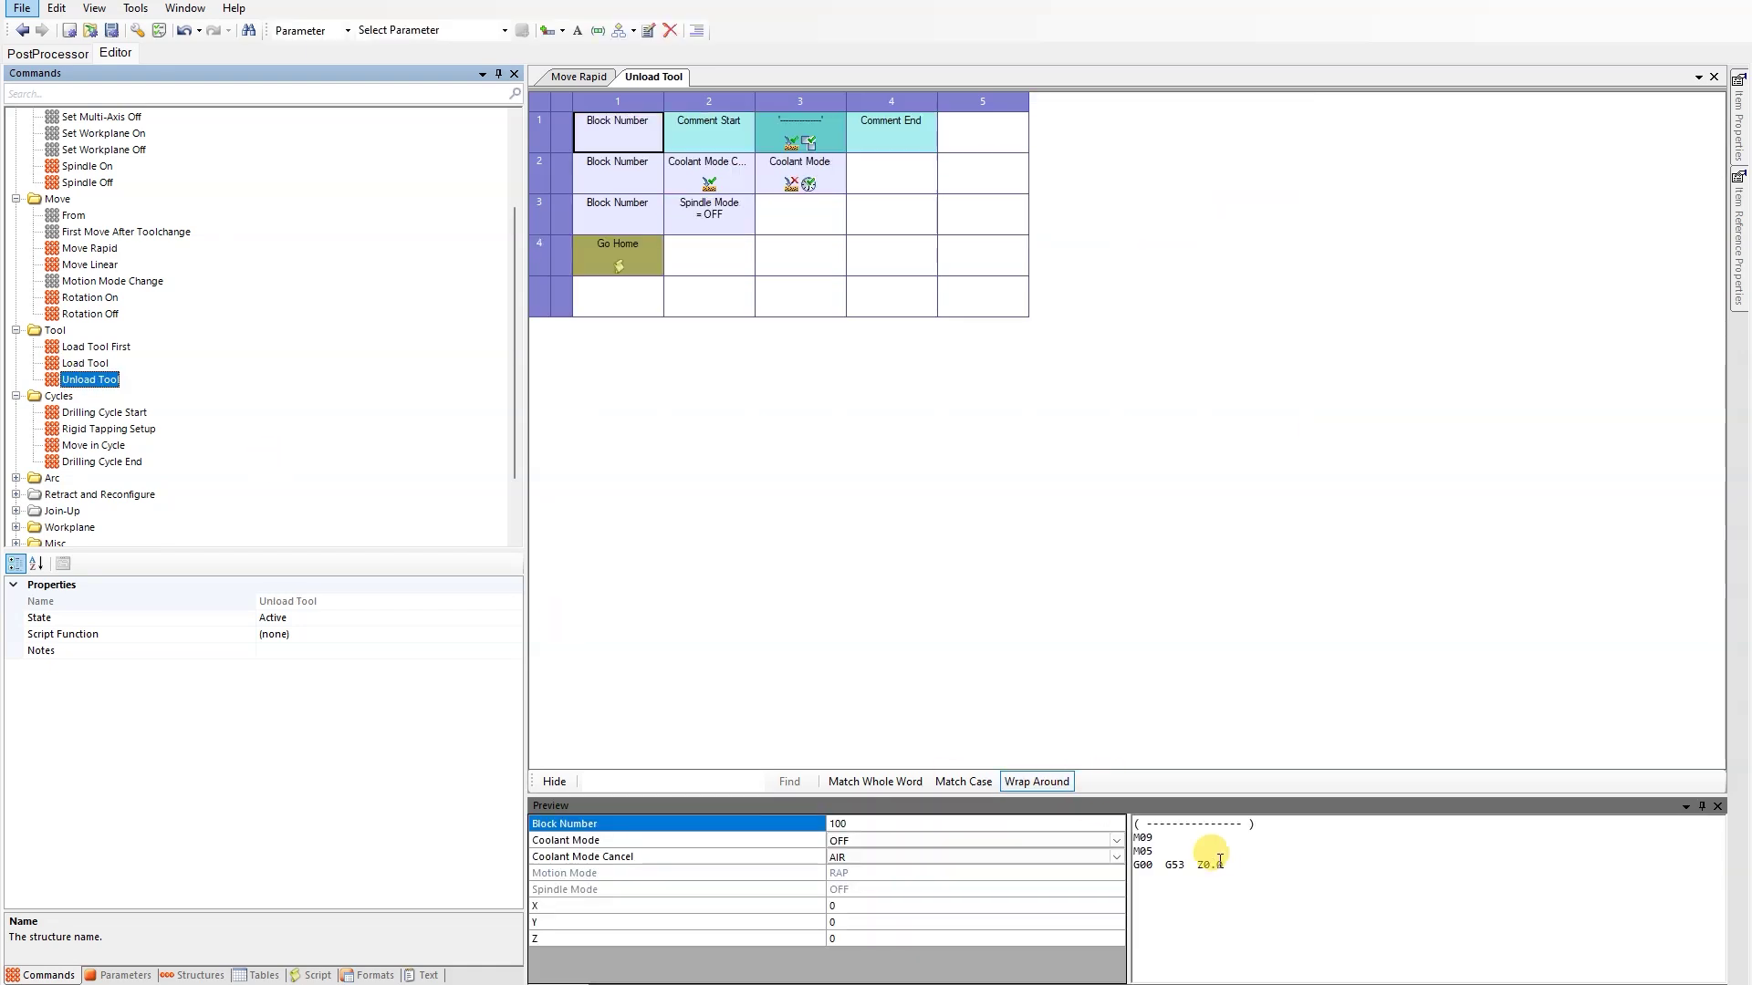
{"action": "left_click", "coordinate": [1172, 846]}
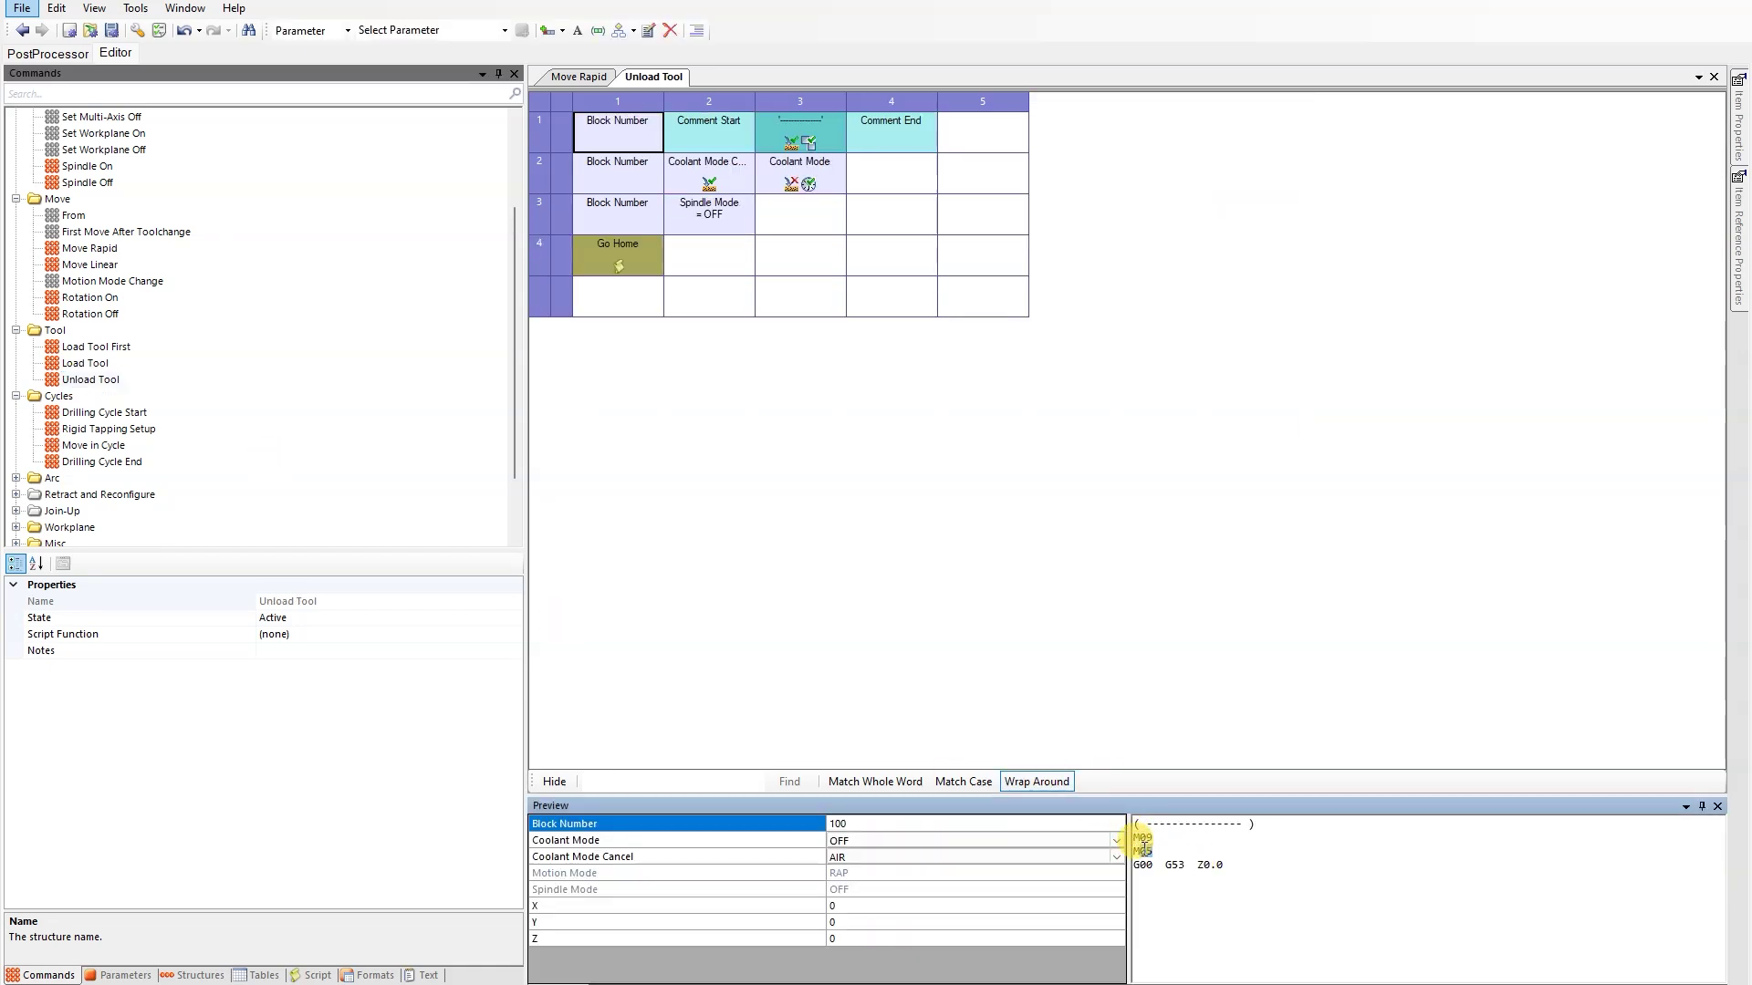
{"action": "left_click_drag", "start_coordinate": [1225, 865], "coordinate": [1154, 864]}
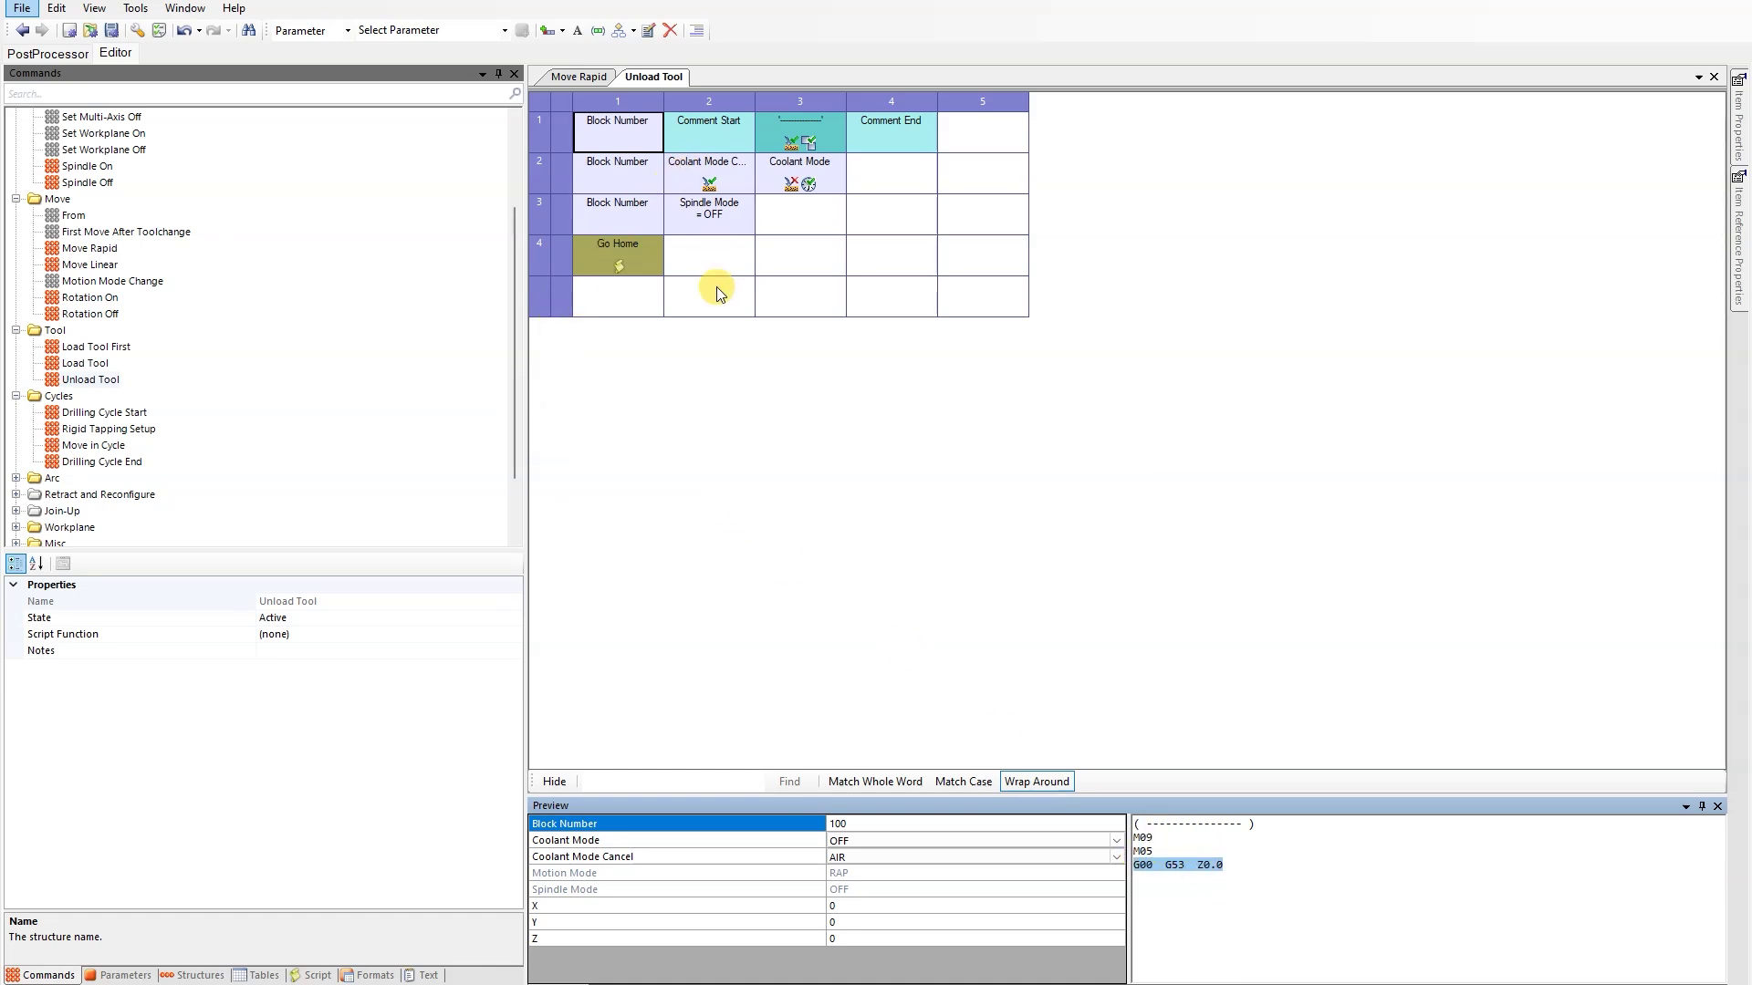
{"action": "left_click", "coordinate": [823, 501]}
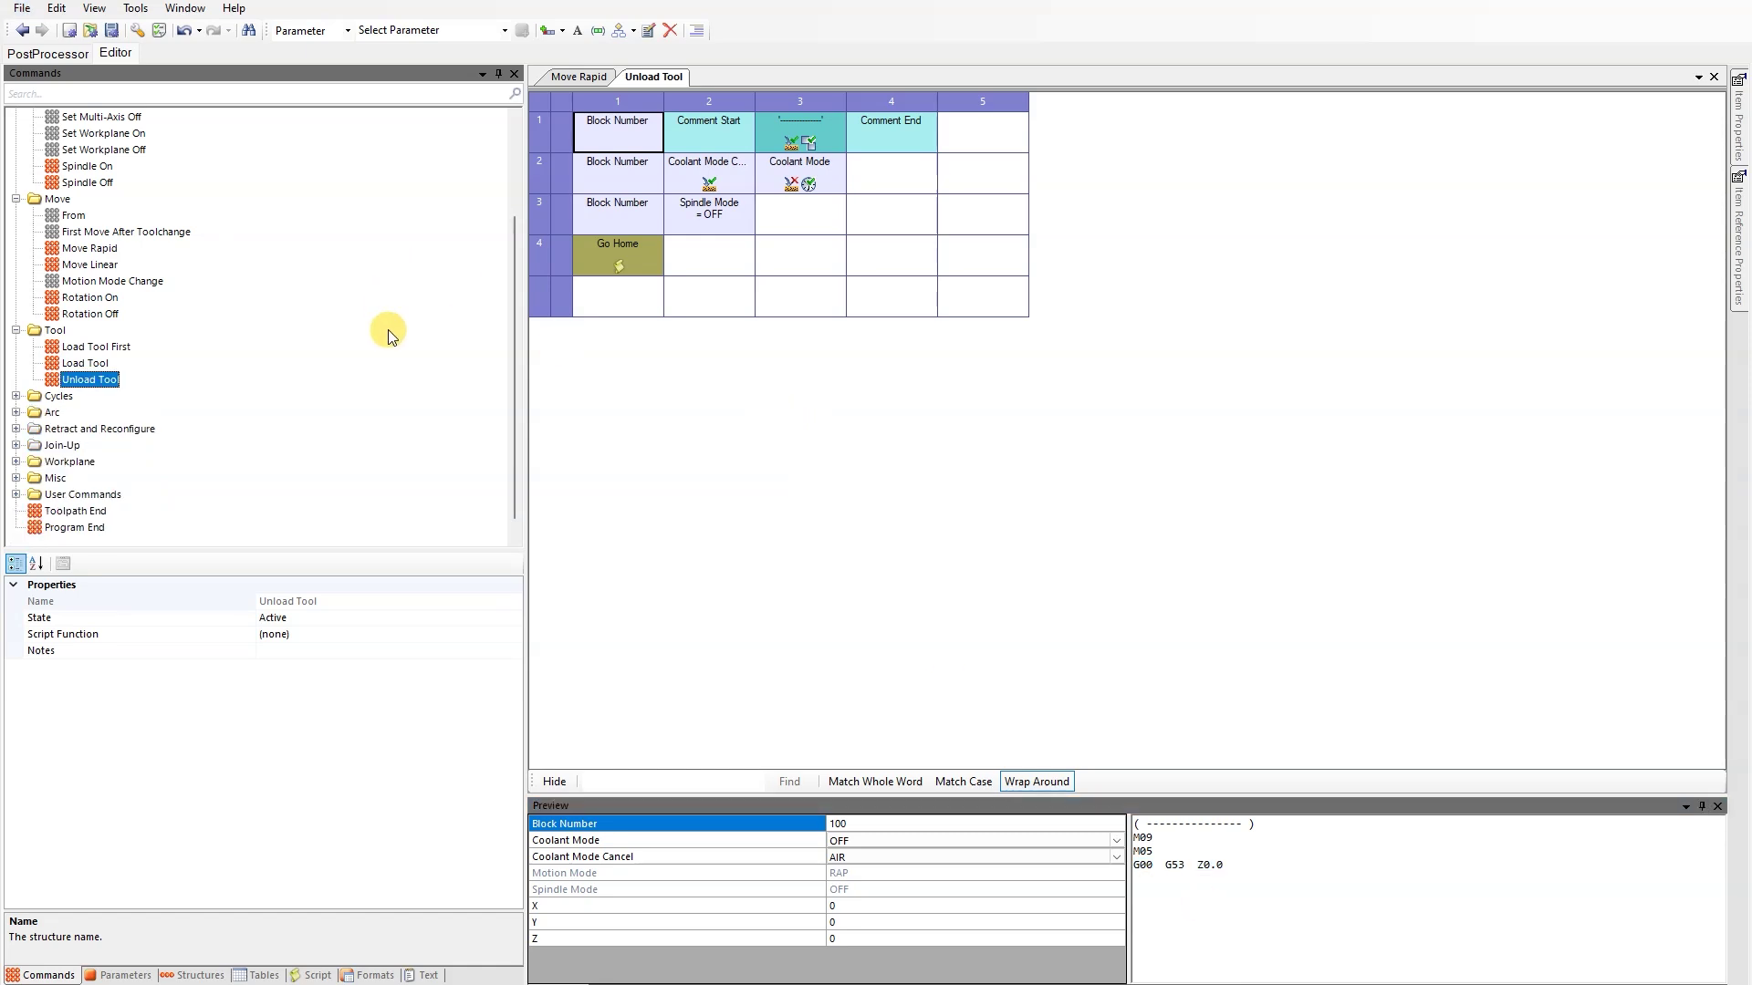
Deactivate the Move in Cycle command in the Cycles group
{"action": "left_click", "coordinate": [15, 396]}
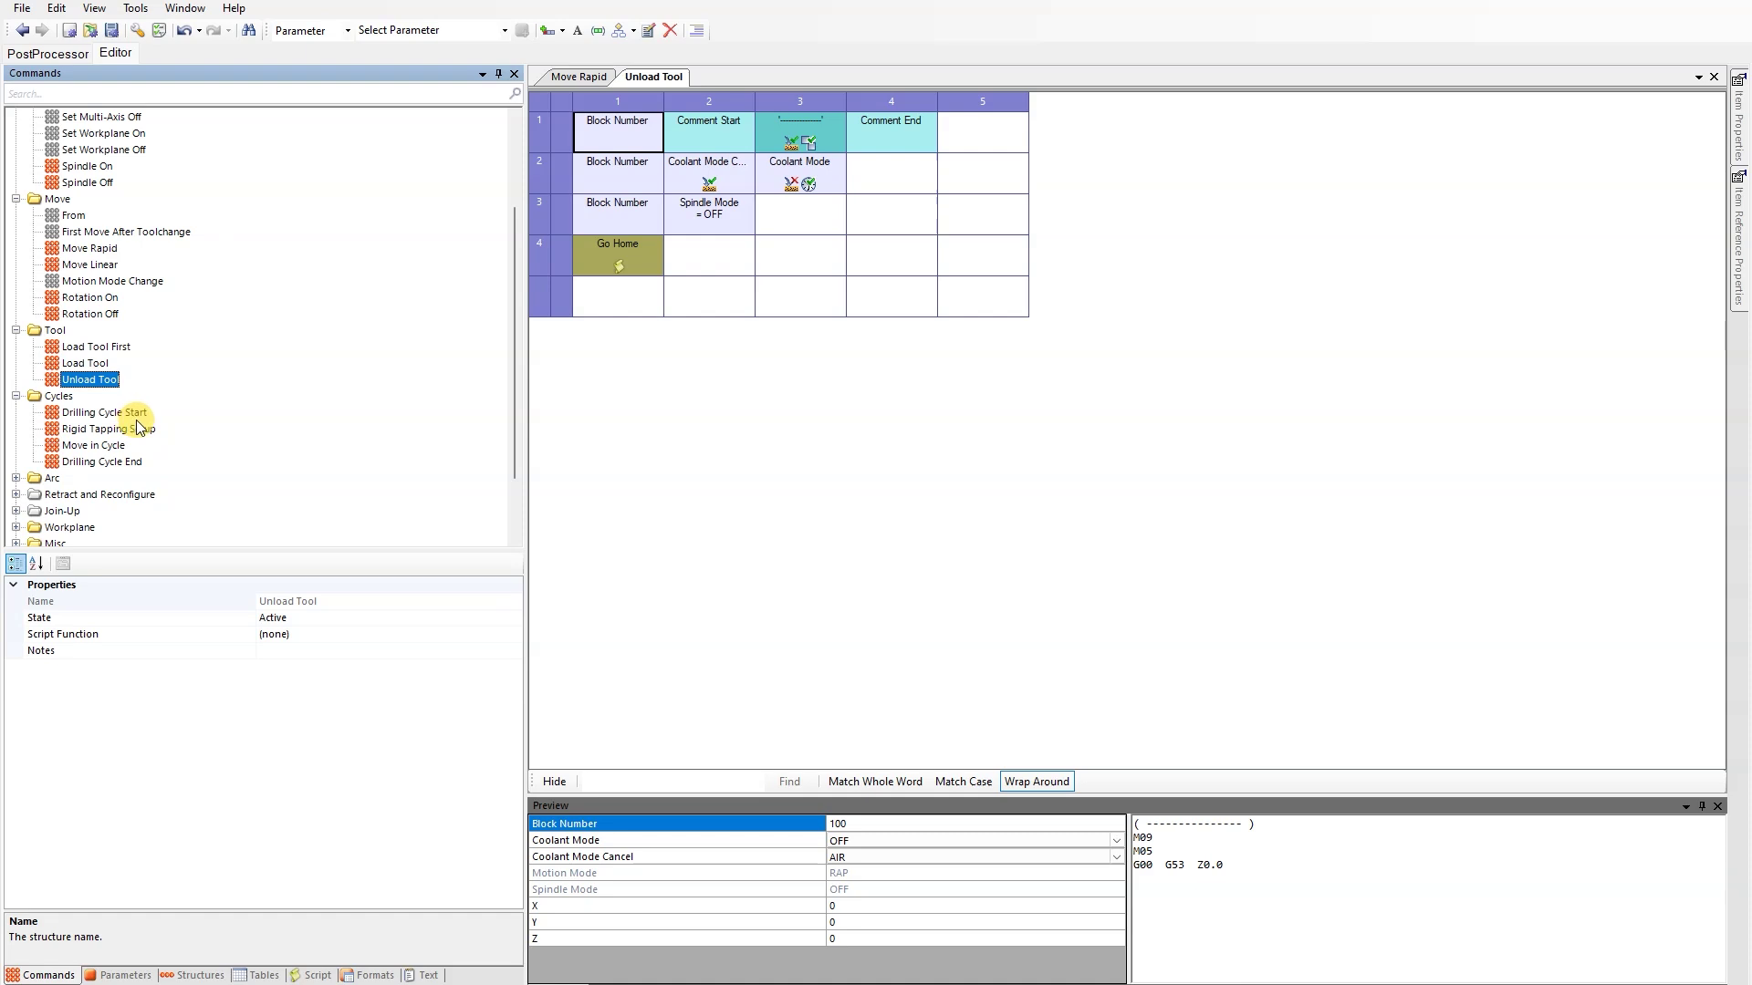
{"action": "left_click", "coordinate": [107, 447]}
{"action": "right_click", "coordinate": [104, 448]}
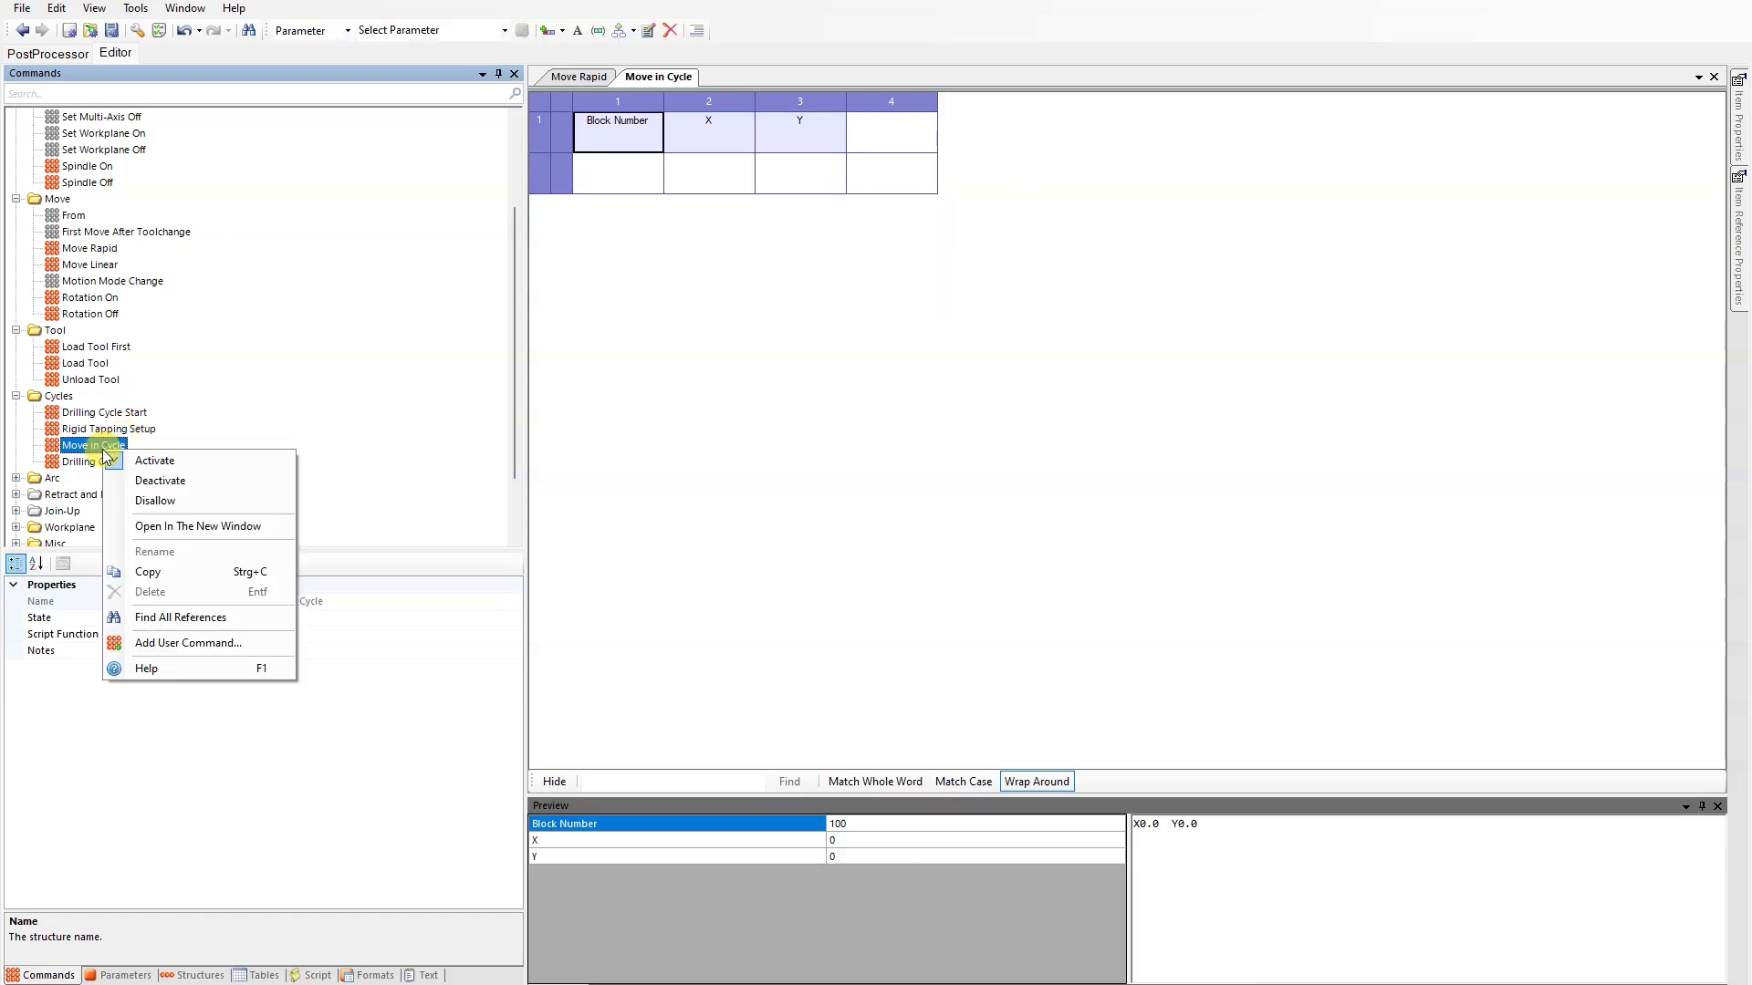
{"action": "left_click", "coordinate": [137, 481]}
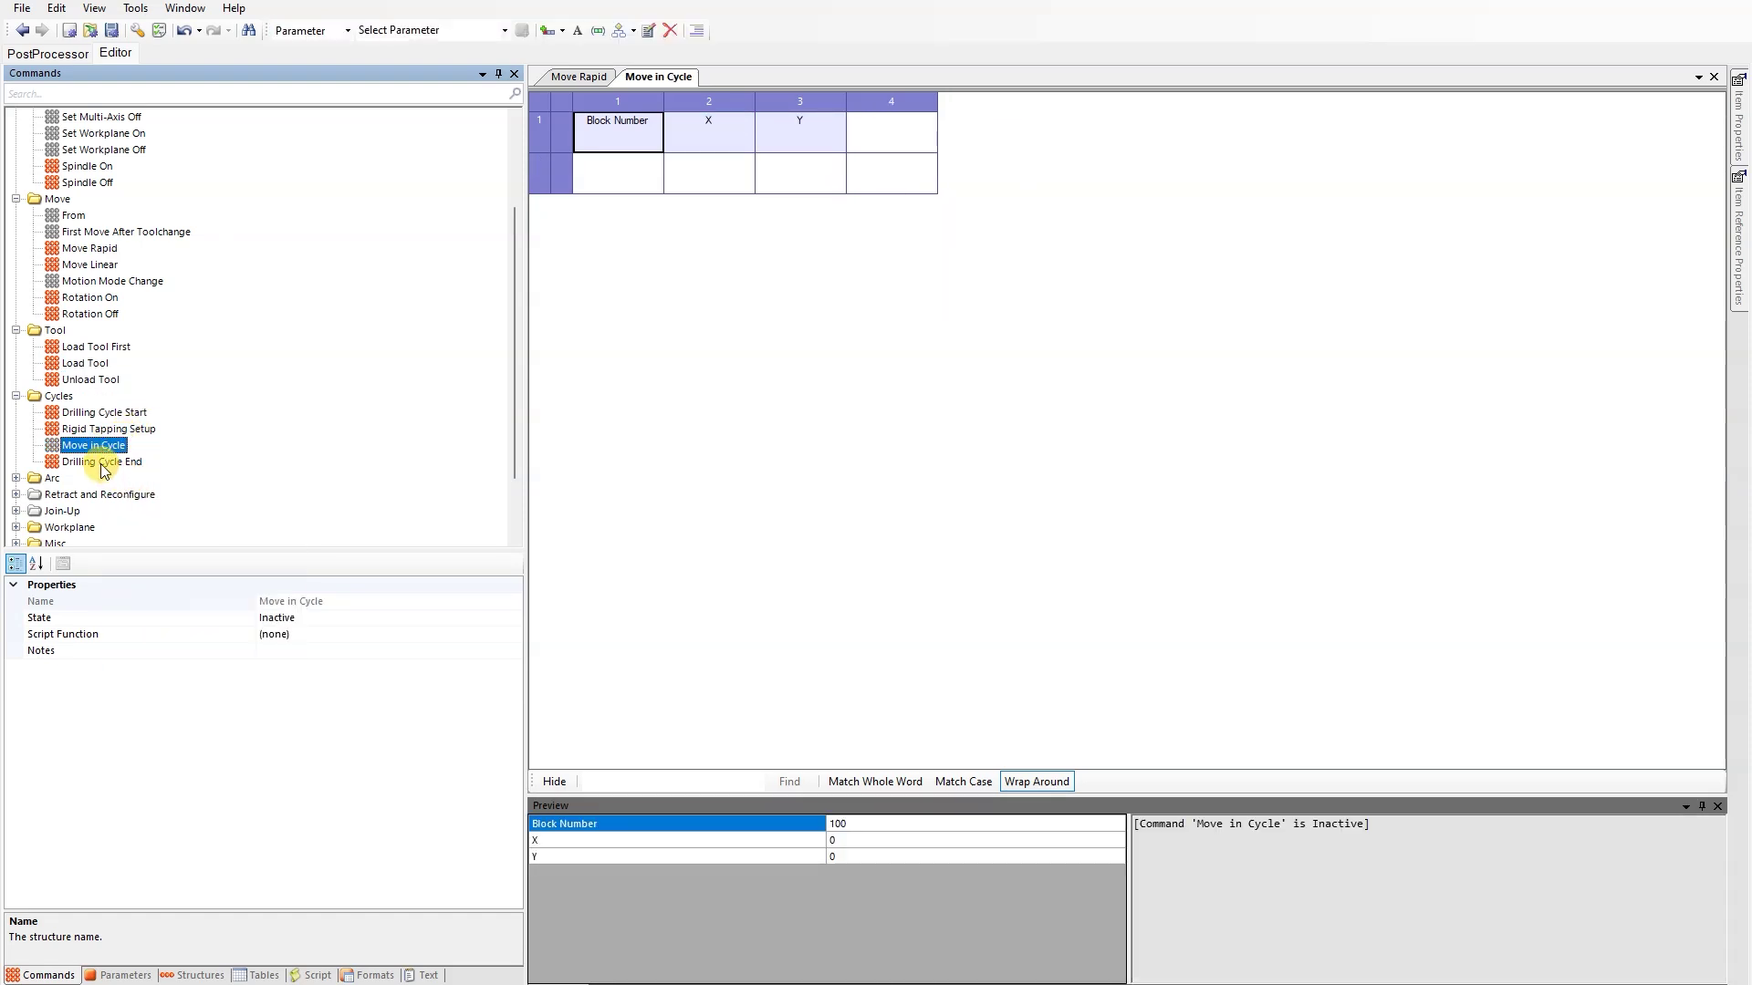
Delete the Motion Mode item from the first block of the Drilling Cycle End command
{"action": "right_click", "coordinate": [104, 465]}
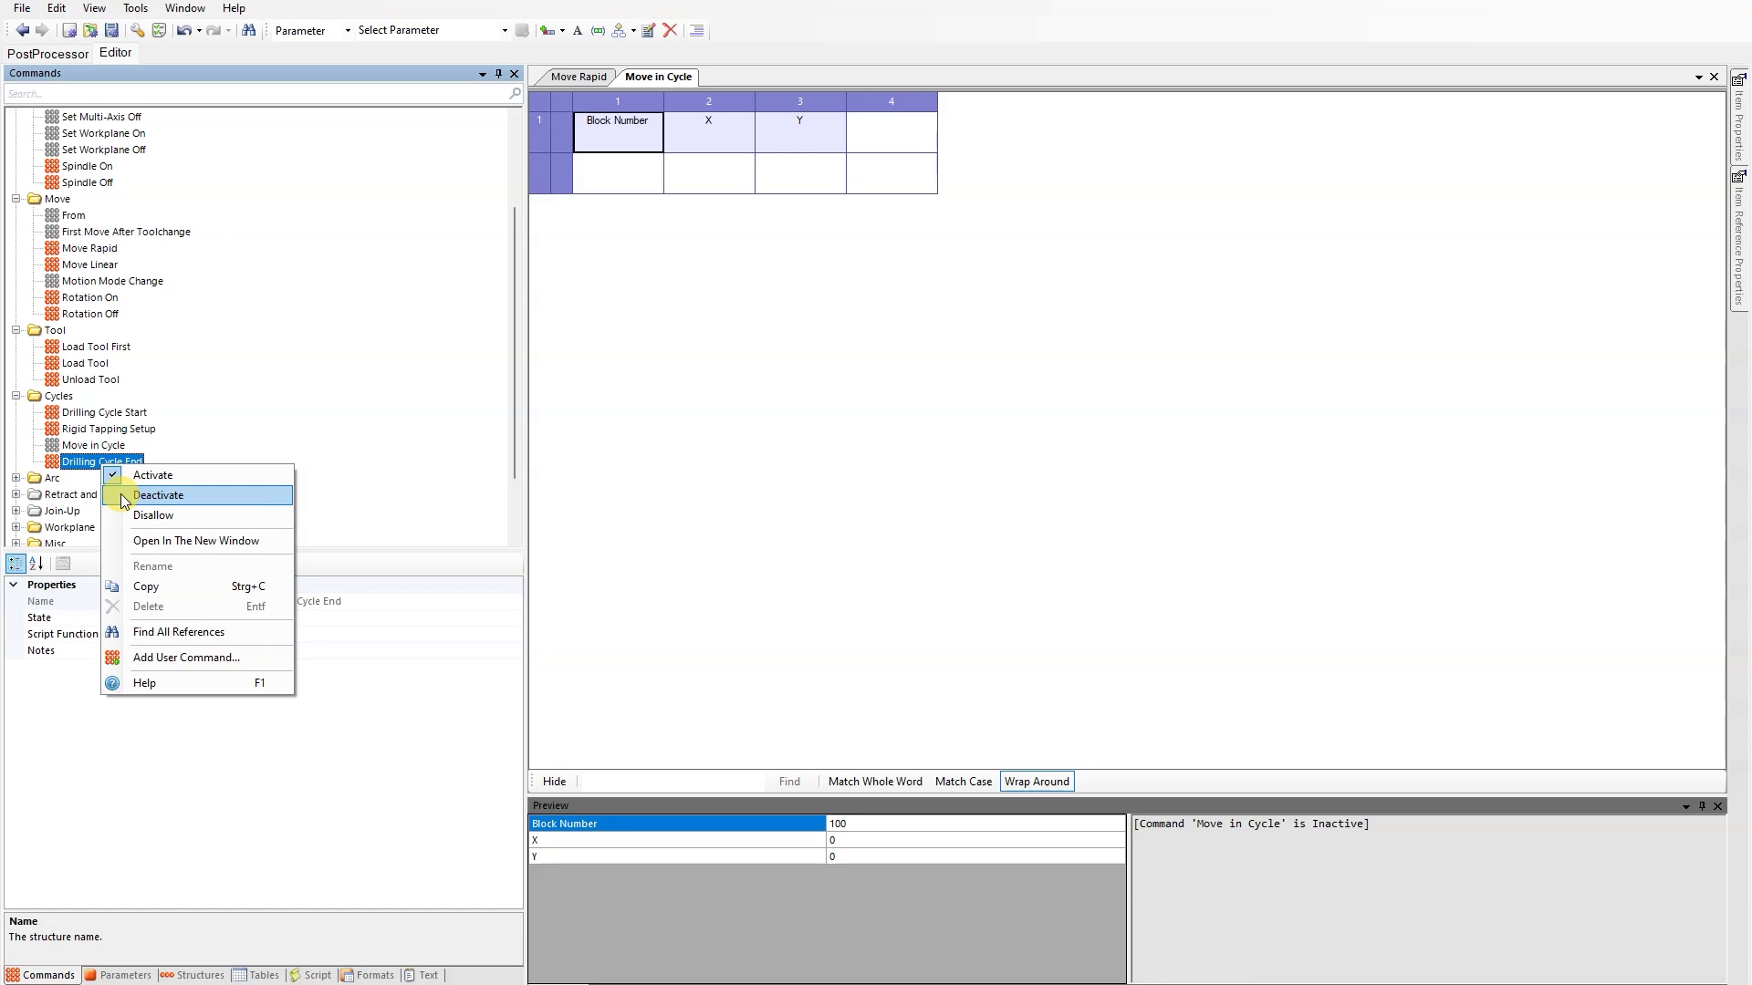
{"action": "left_click", "coordinate": [188, 402]}
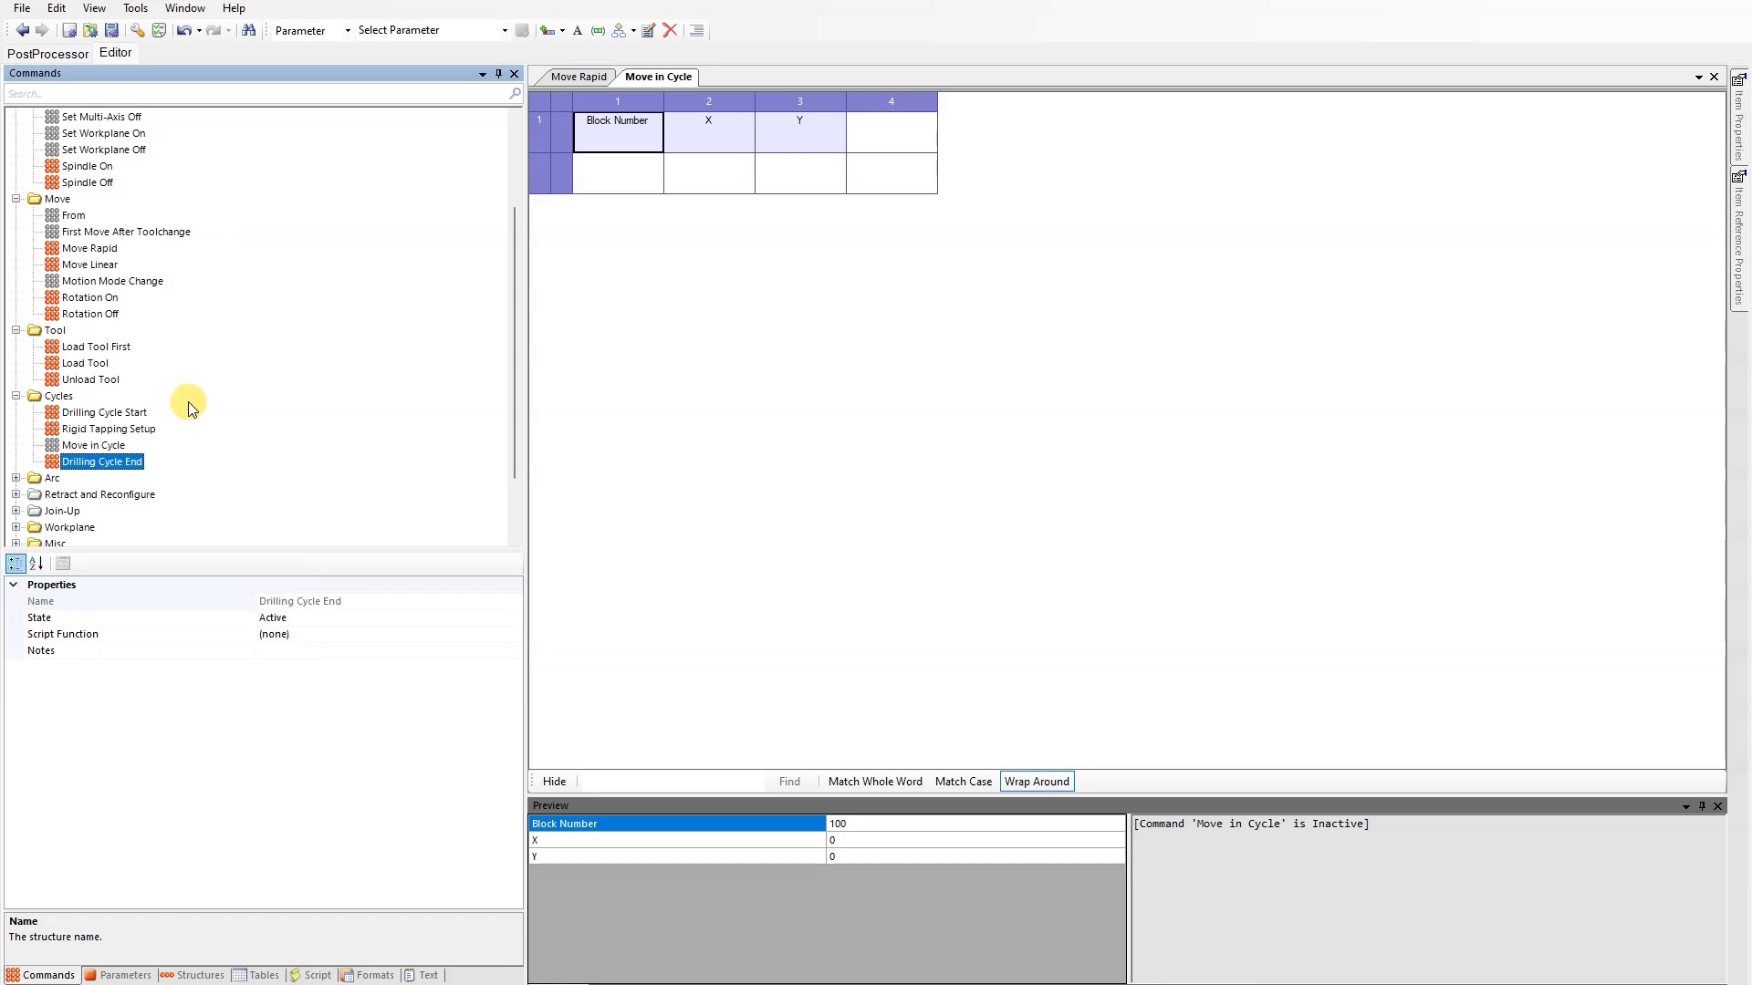
{"action": "double_click", "coordinate": [102, 460]}
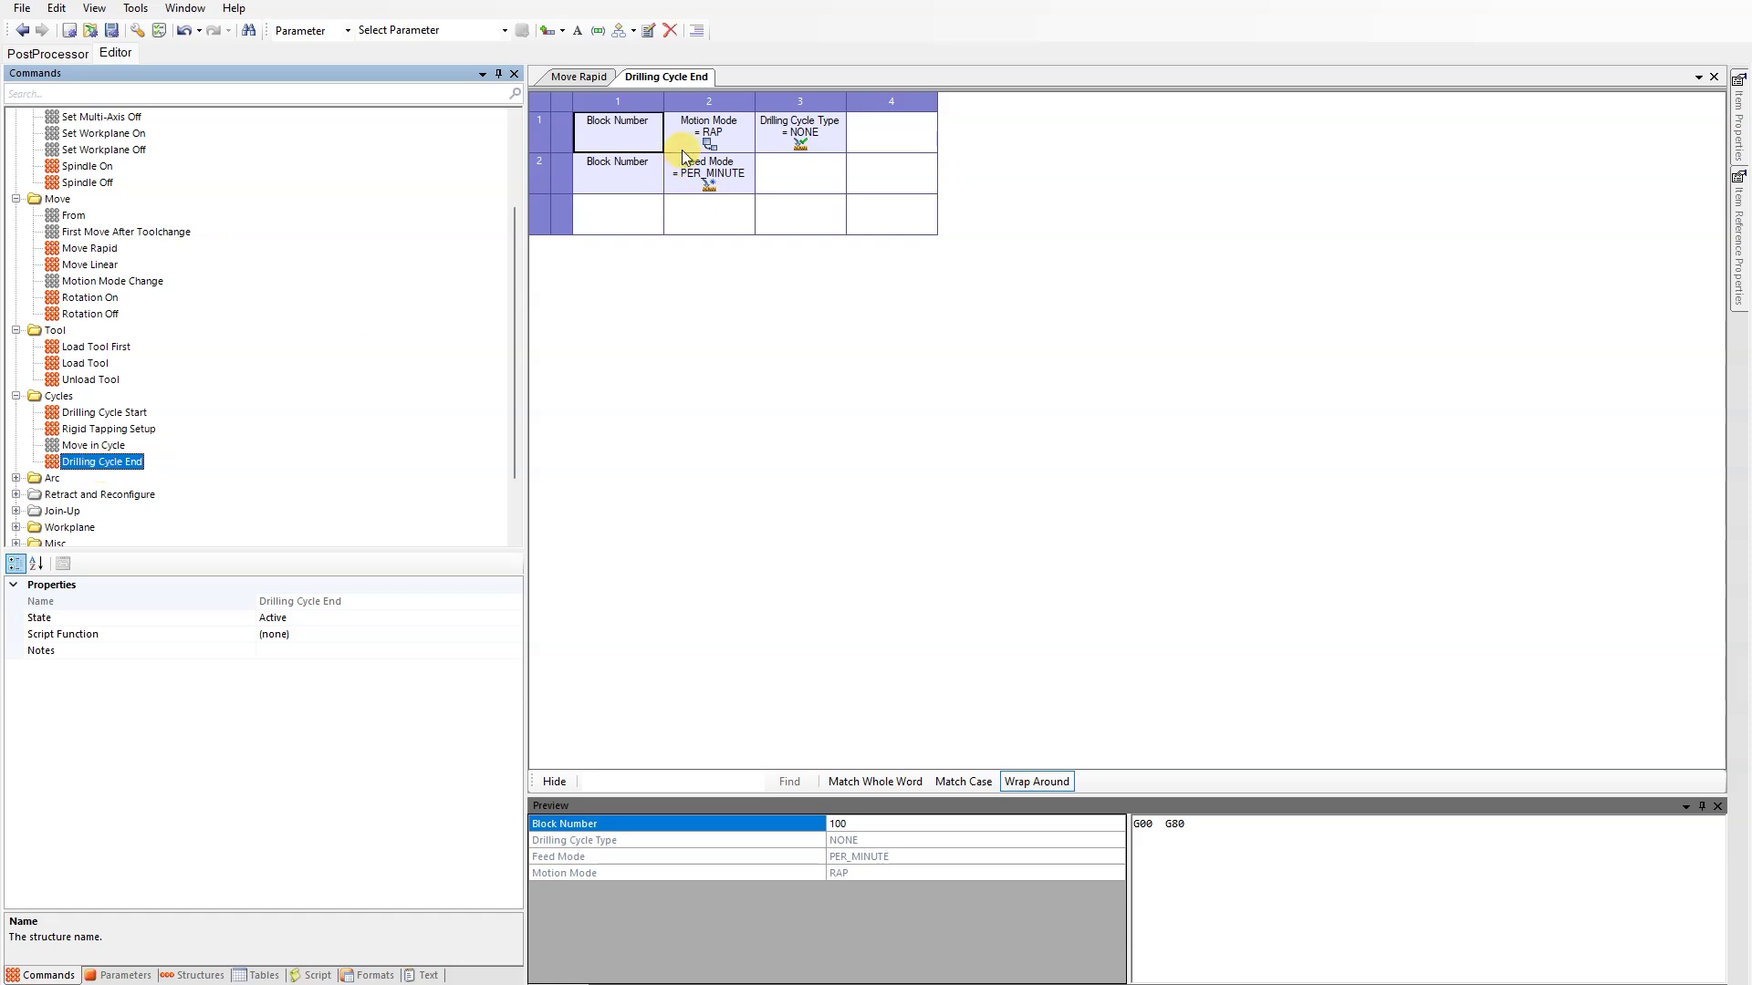
{"action": "left_click", "coordinate": [701, 130]}
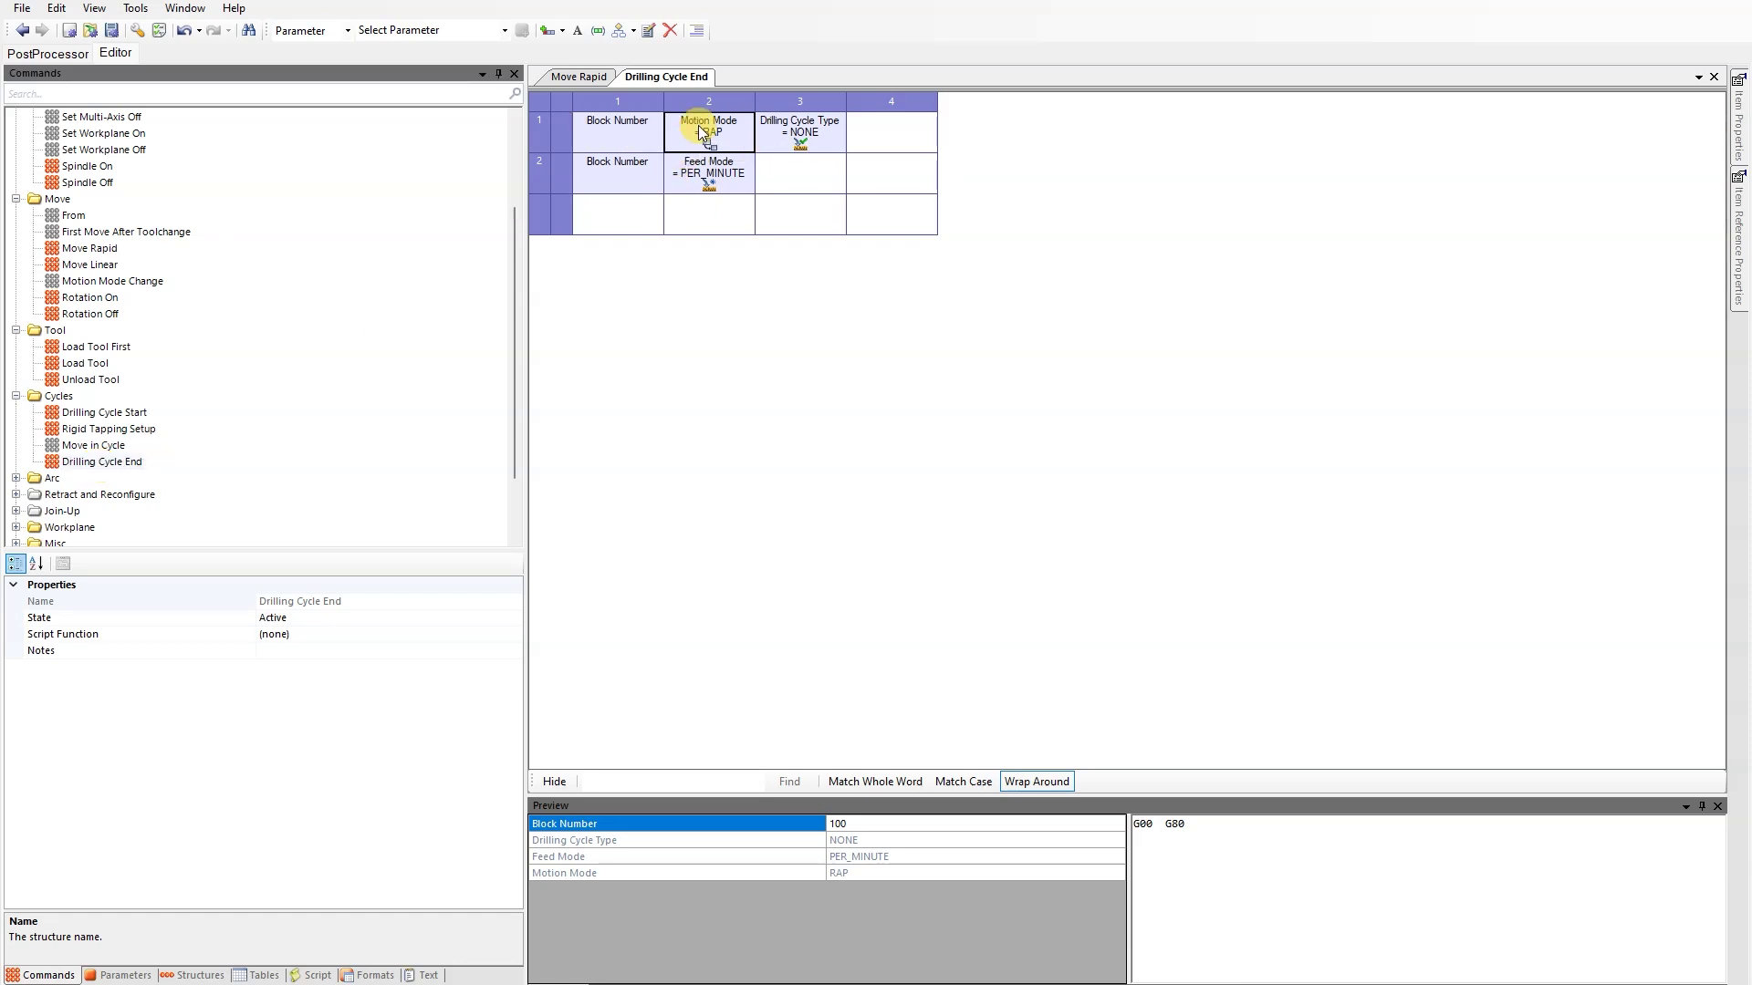
{"action": "key", "text": "alt"}
{"action": "right_click", "coordinate": [708, 128]}
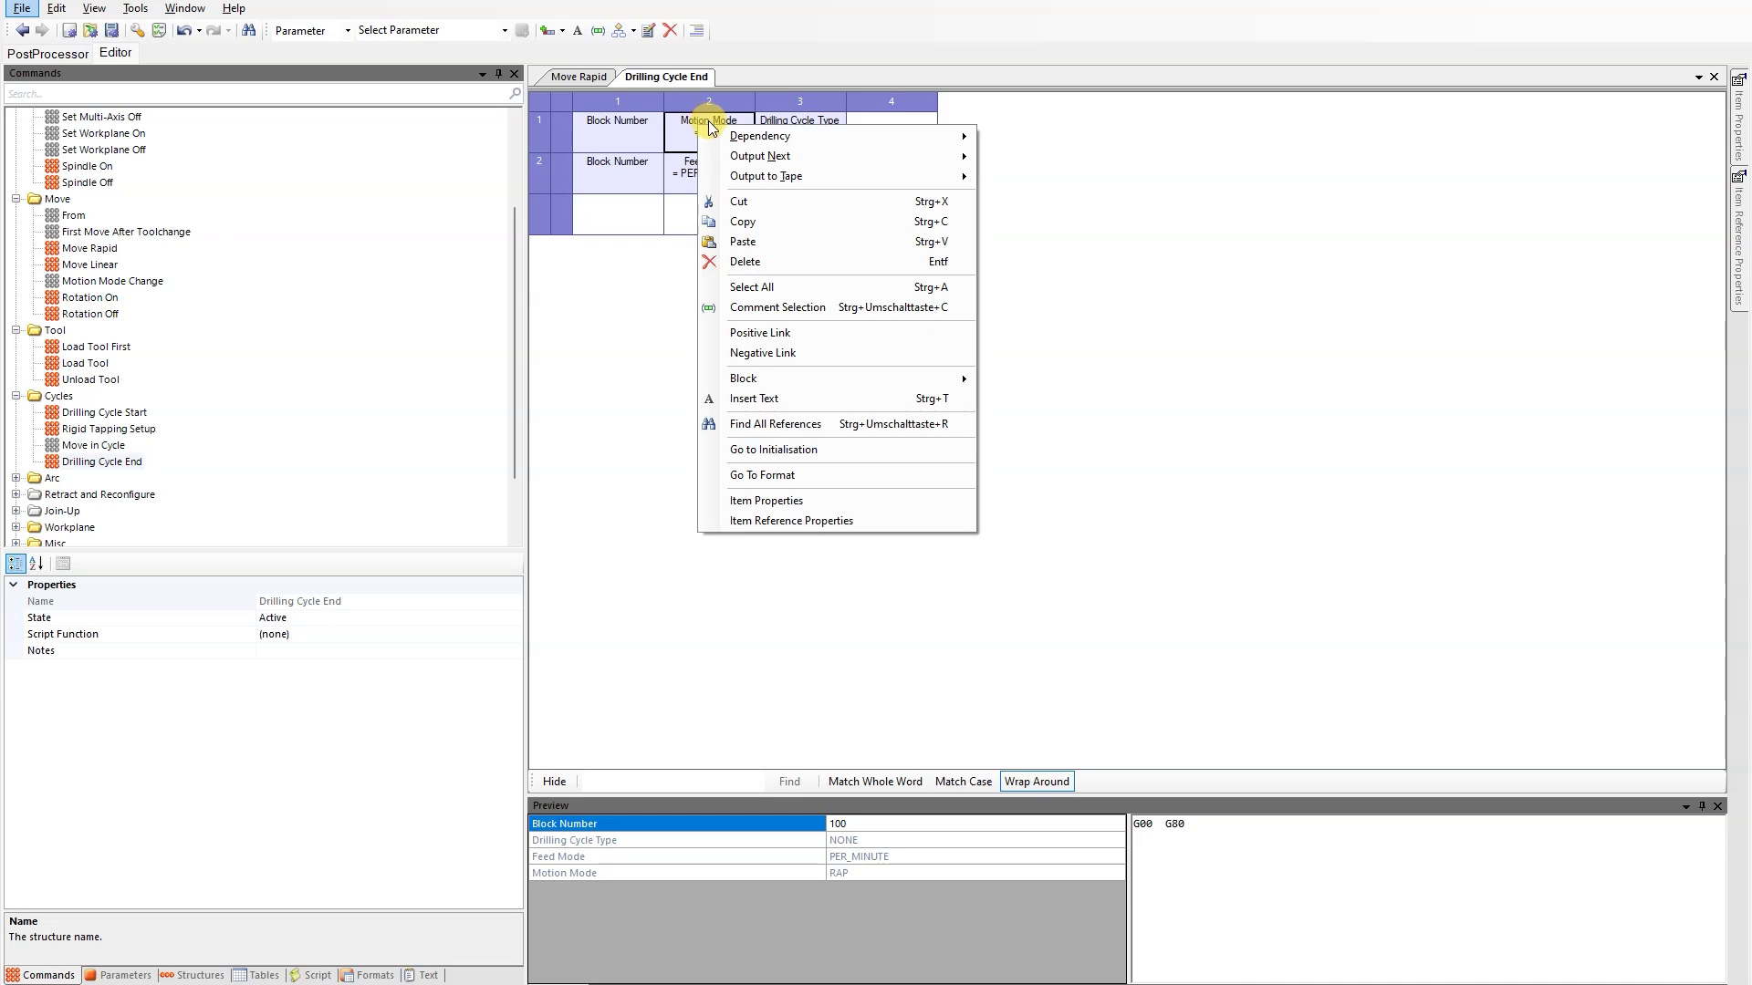
{"action": "left_click", "coordinate": [747, 255]}
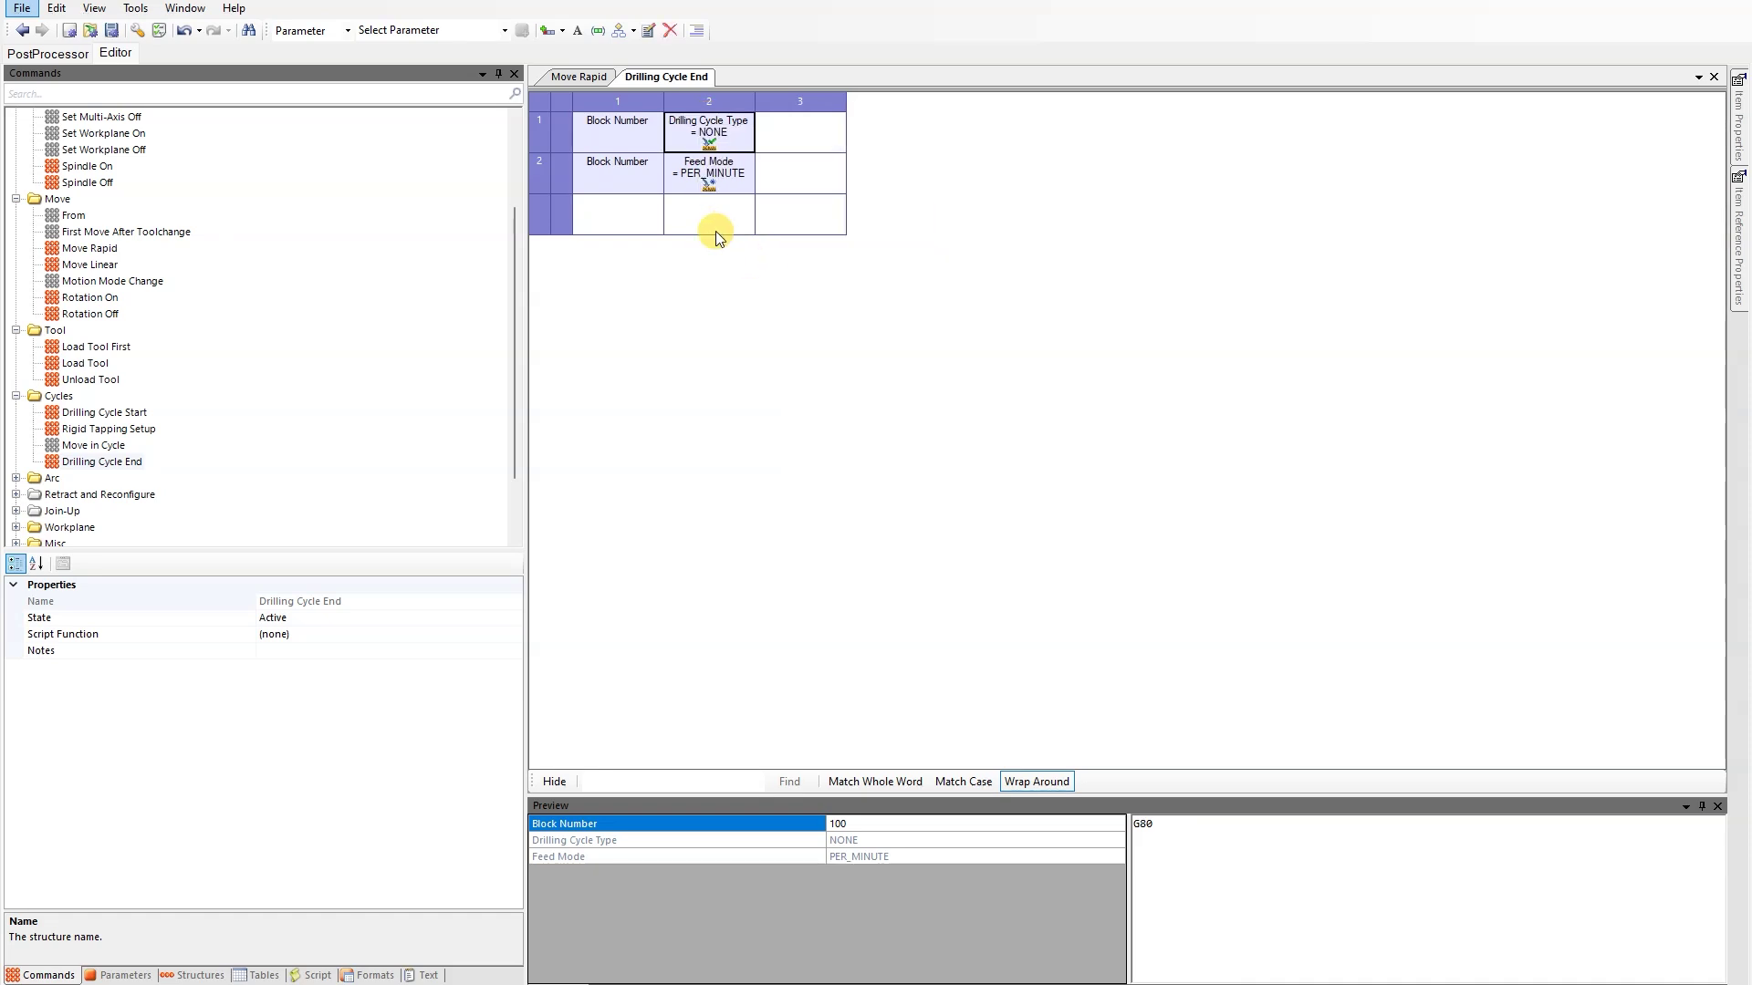
{"action": "left_click", "coordinate": [700, 182]}
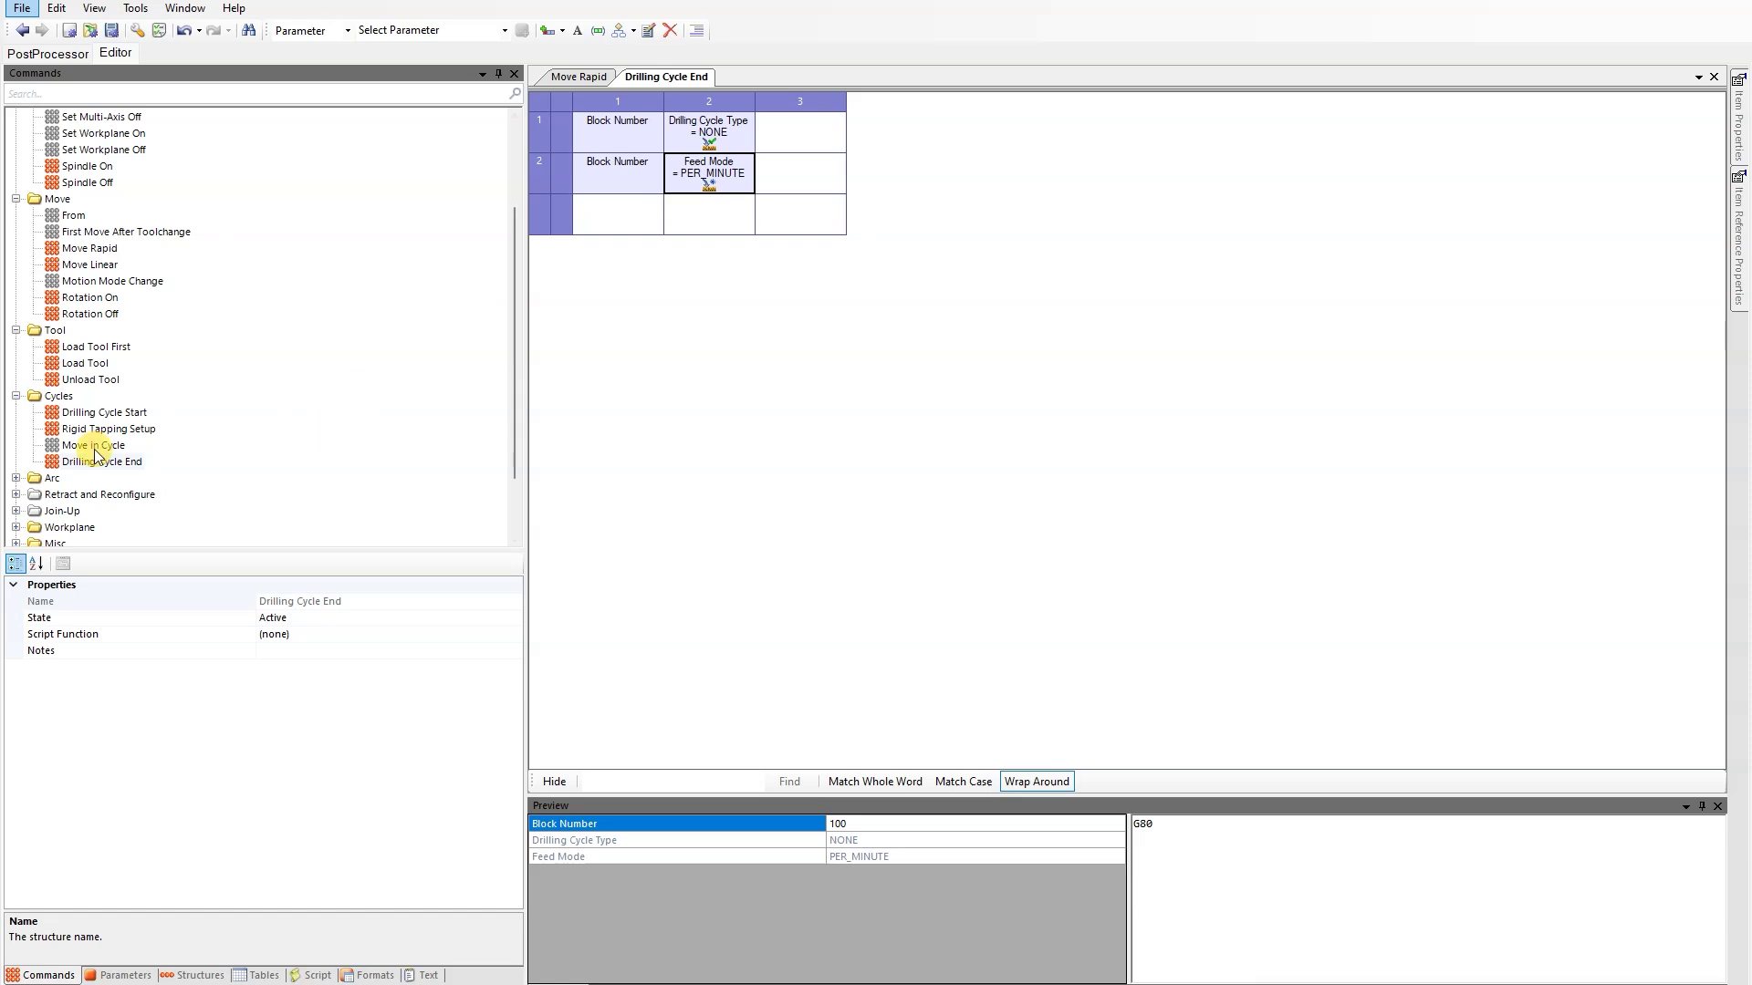
Deactivate the Drilling Cycle Start command in the Cycles group
{"action": "left_click", "coordinate": [100, 413]}
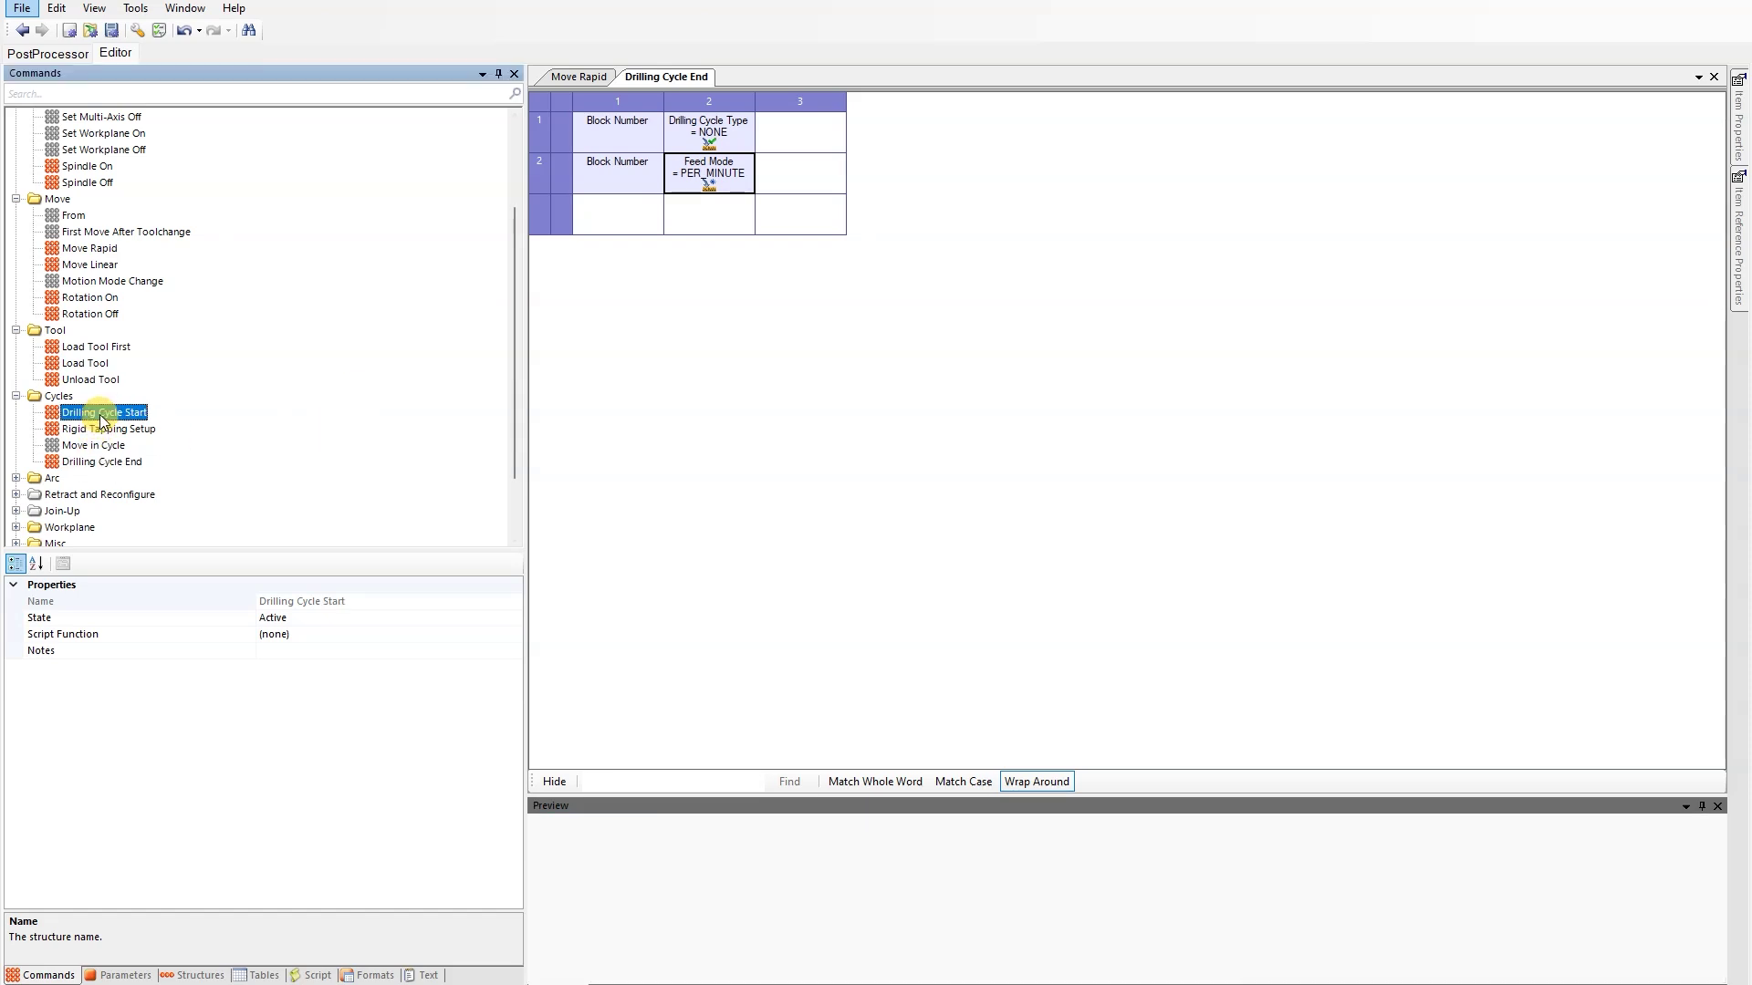
{"action": "right_click", "coordinate": [100, 413]}
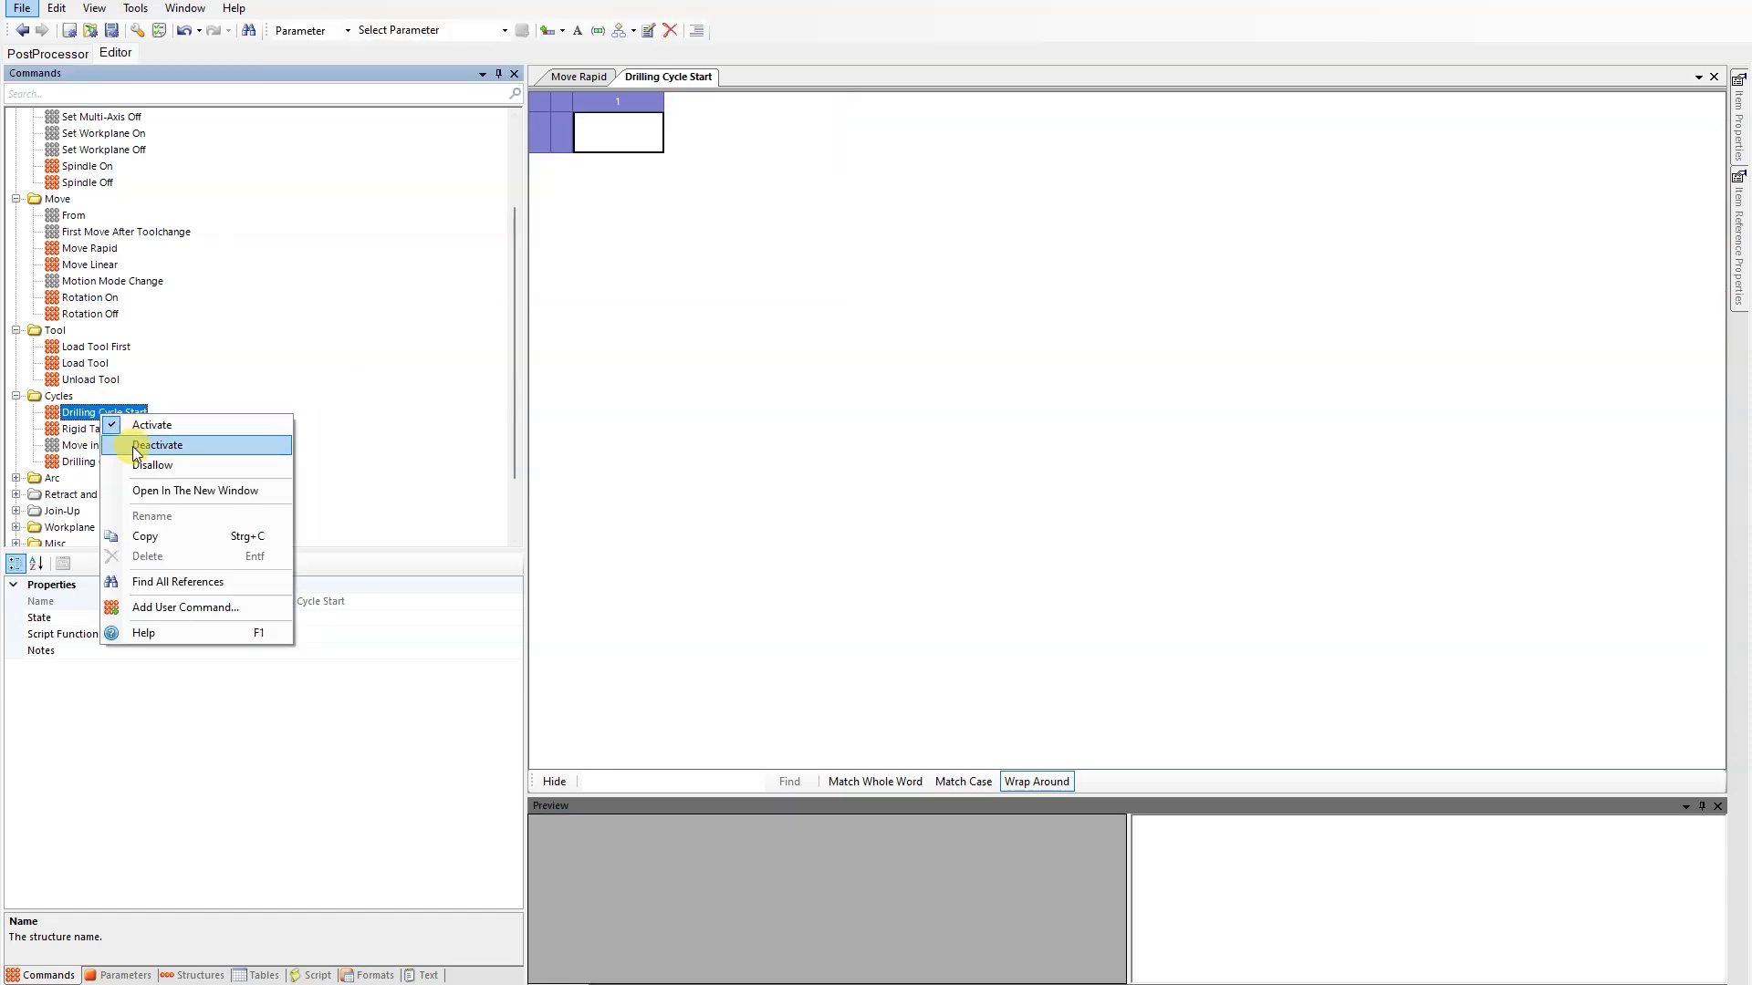
{"action": "left_click", "coordinate": [135, 441]}
Remove the first block of the Rigid Tapping Setup command by deleting its Feed Mode and Block Number items
{"action": "left_click", "coordinate": [100, 431]}
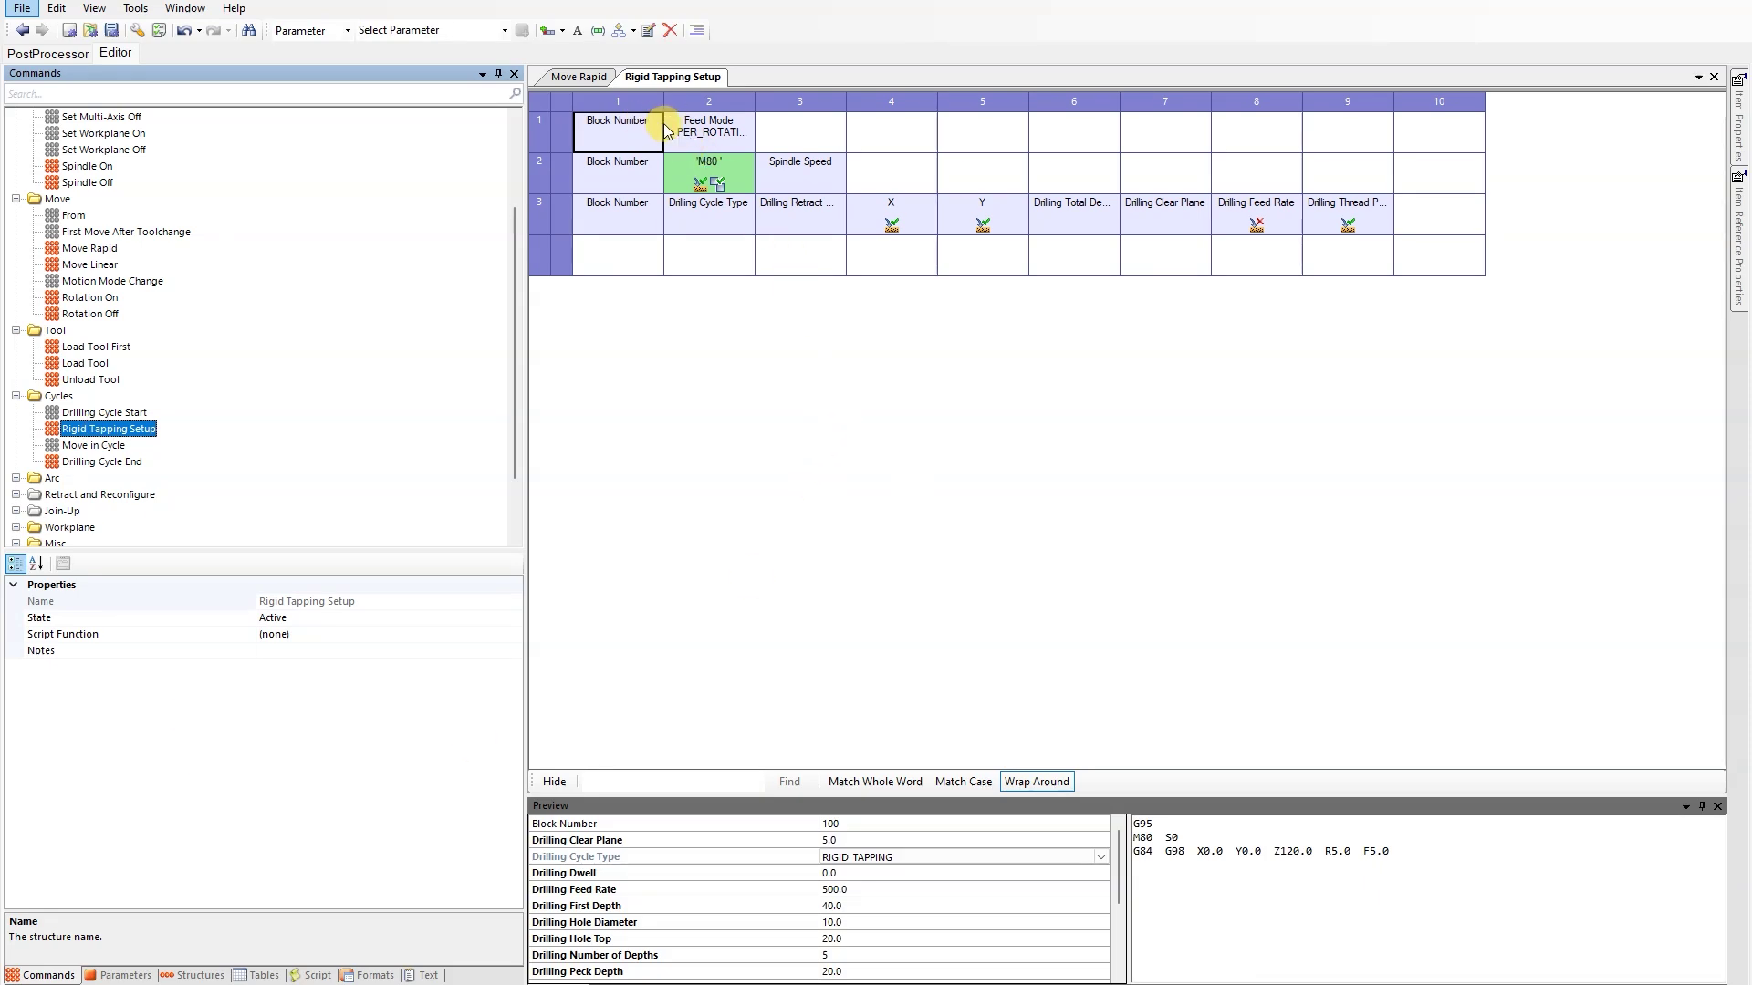
{"action": "left_click", "coordinate": [725, 129]}
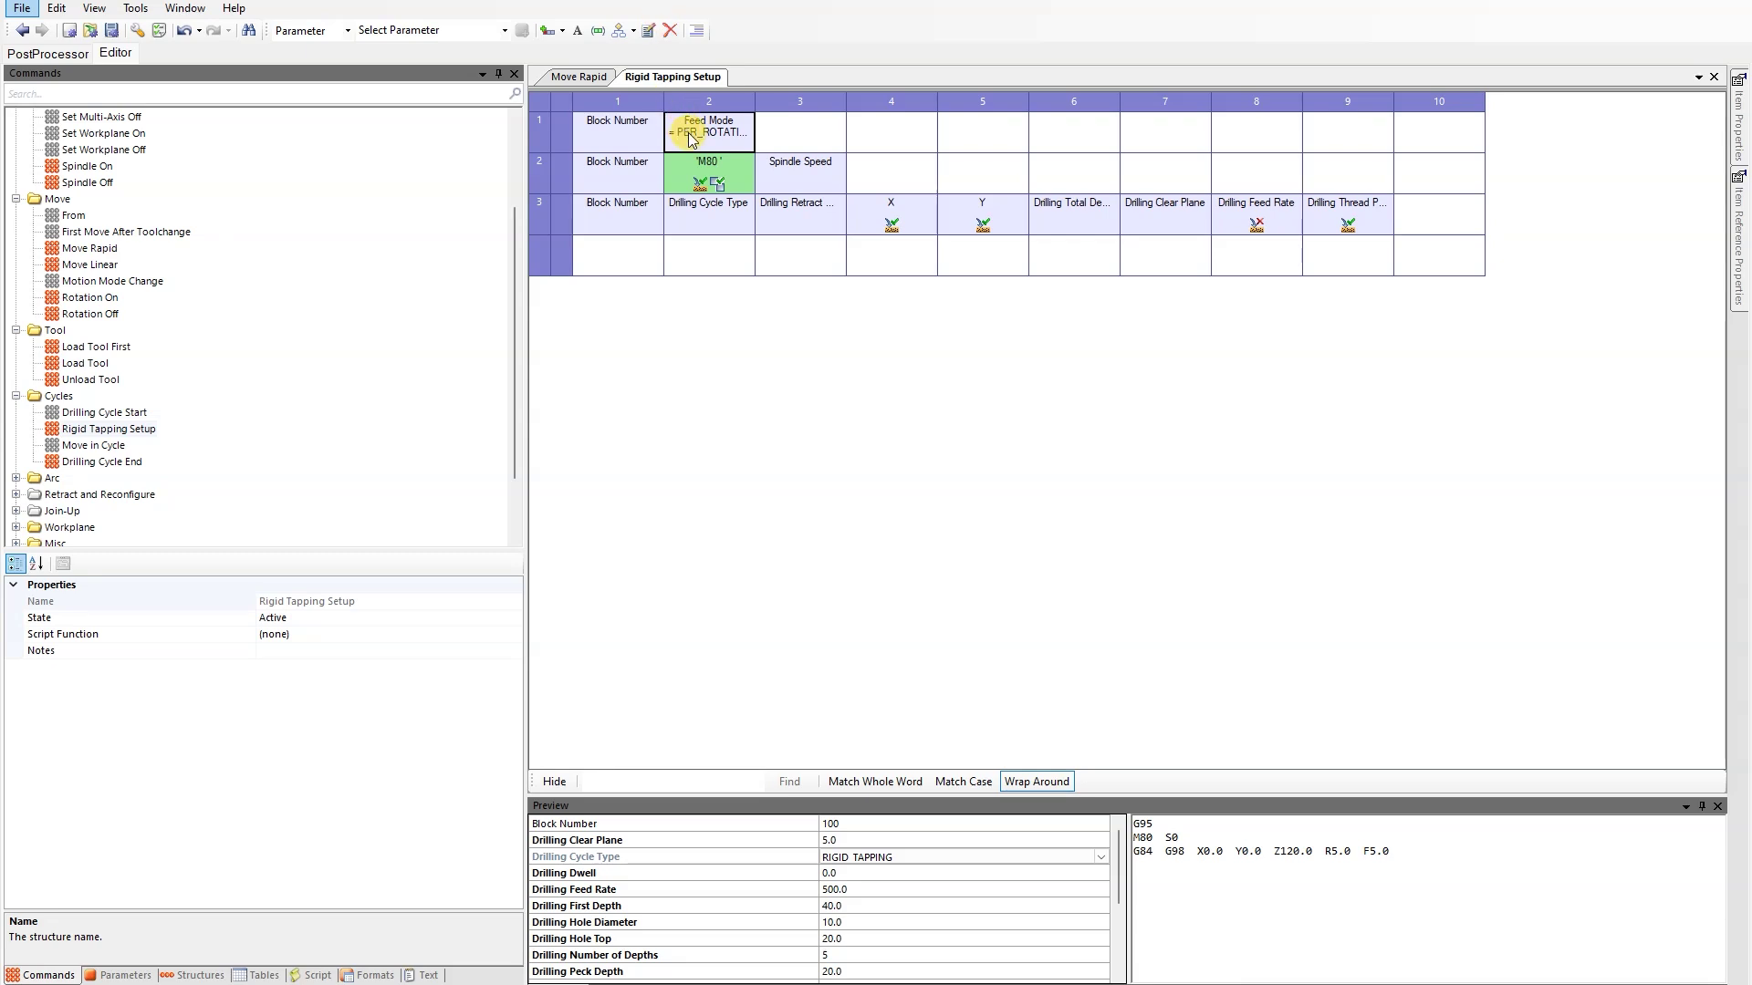
{"action": "left_click", "coordinate": [670, 30]}
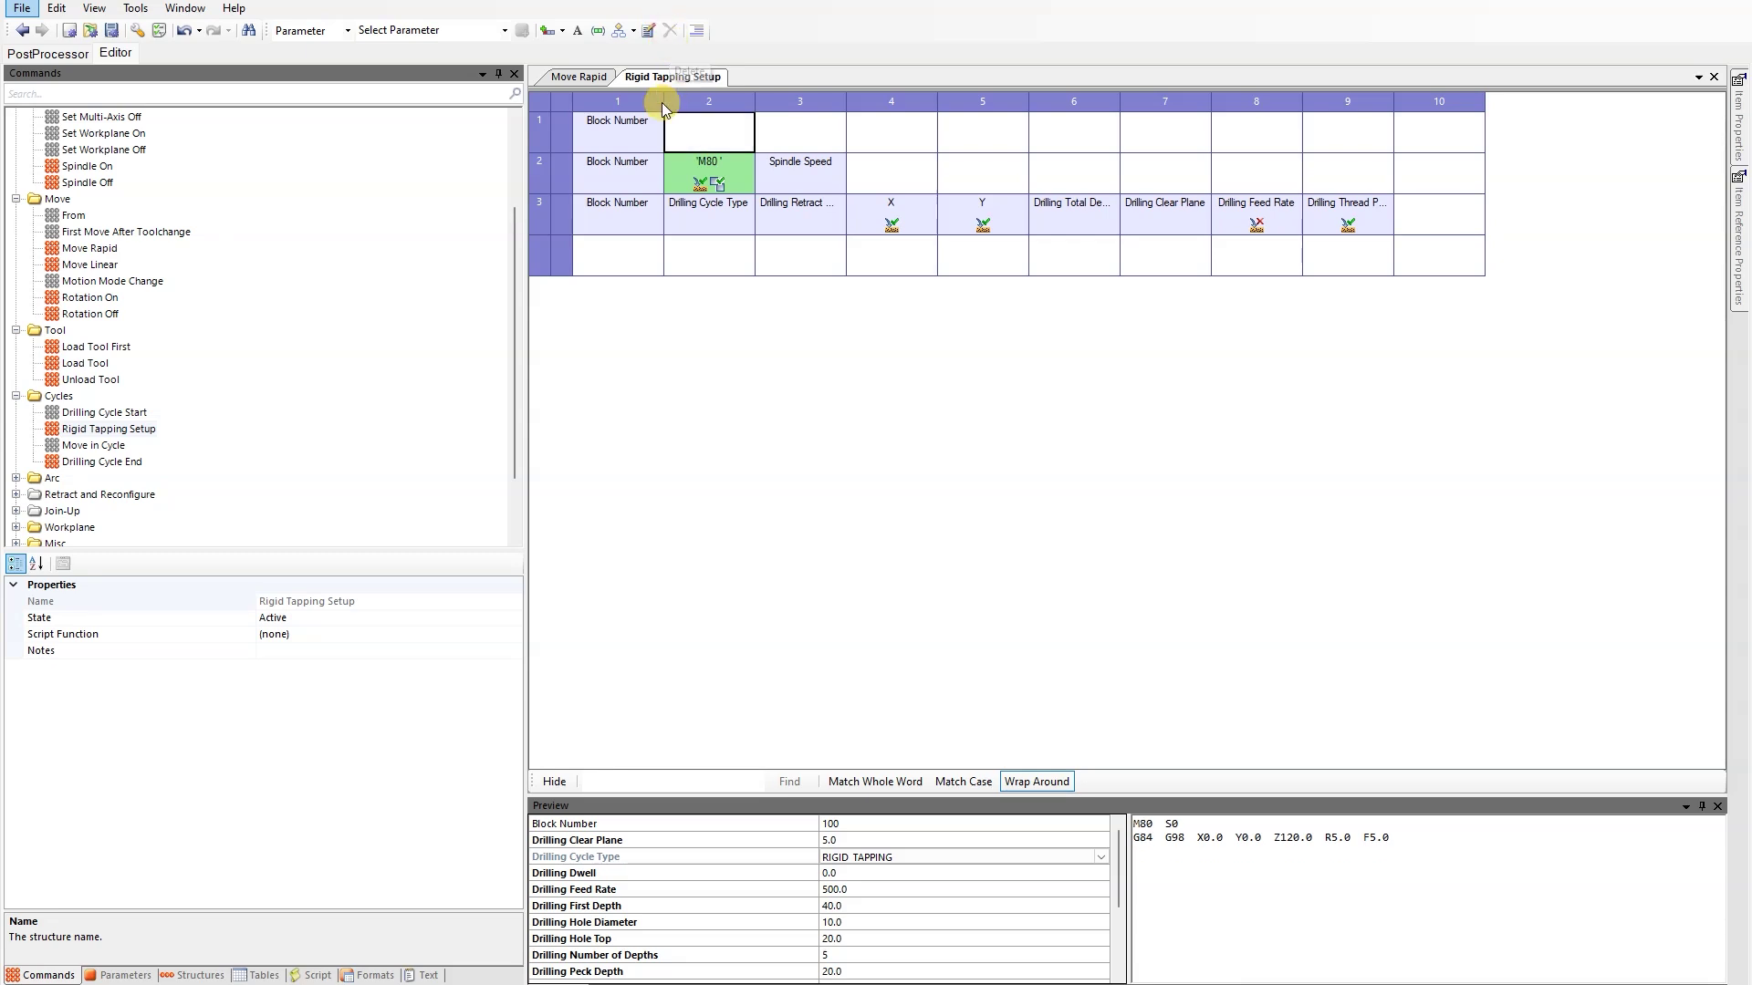
{"action": "left_click", "coordinate": [639, 126]}
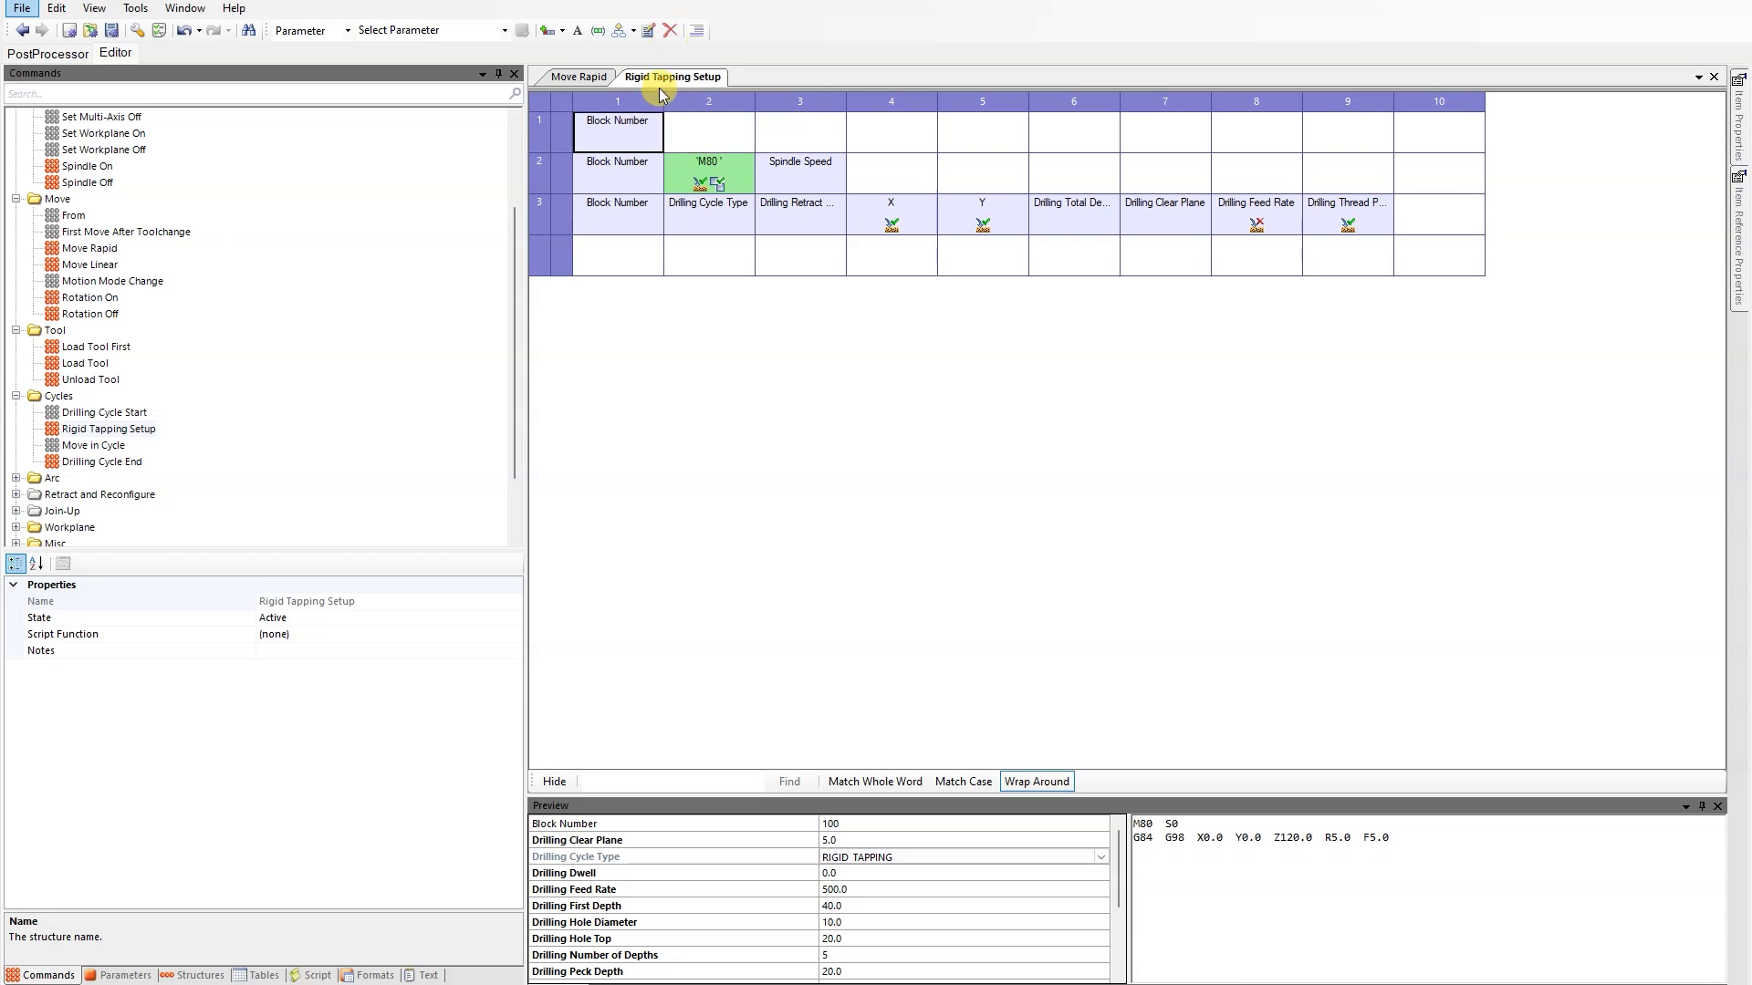
{"action": "left_click", "coordinate": [670, 30]}
Delete the M80 text and the Spindle Speed item from the first remaining block of Rigid Tapping Setup
{"action": "left_click", "coordinate": [716, 128]}
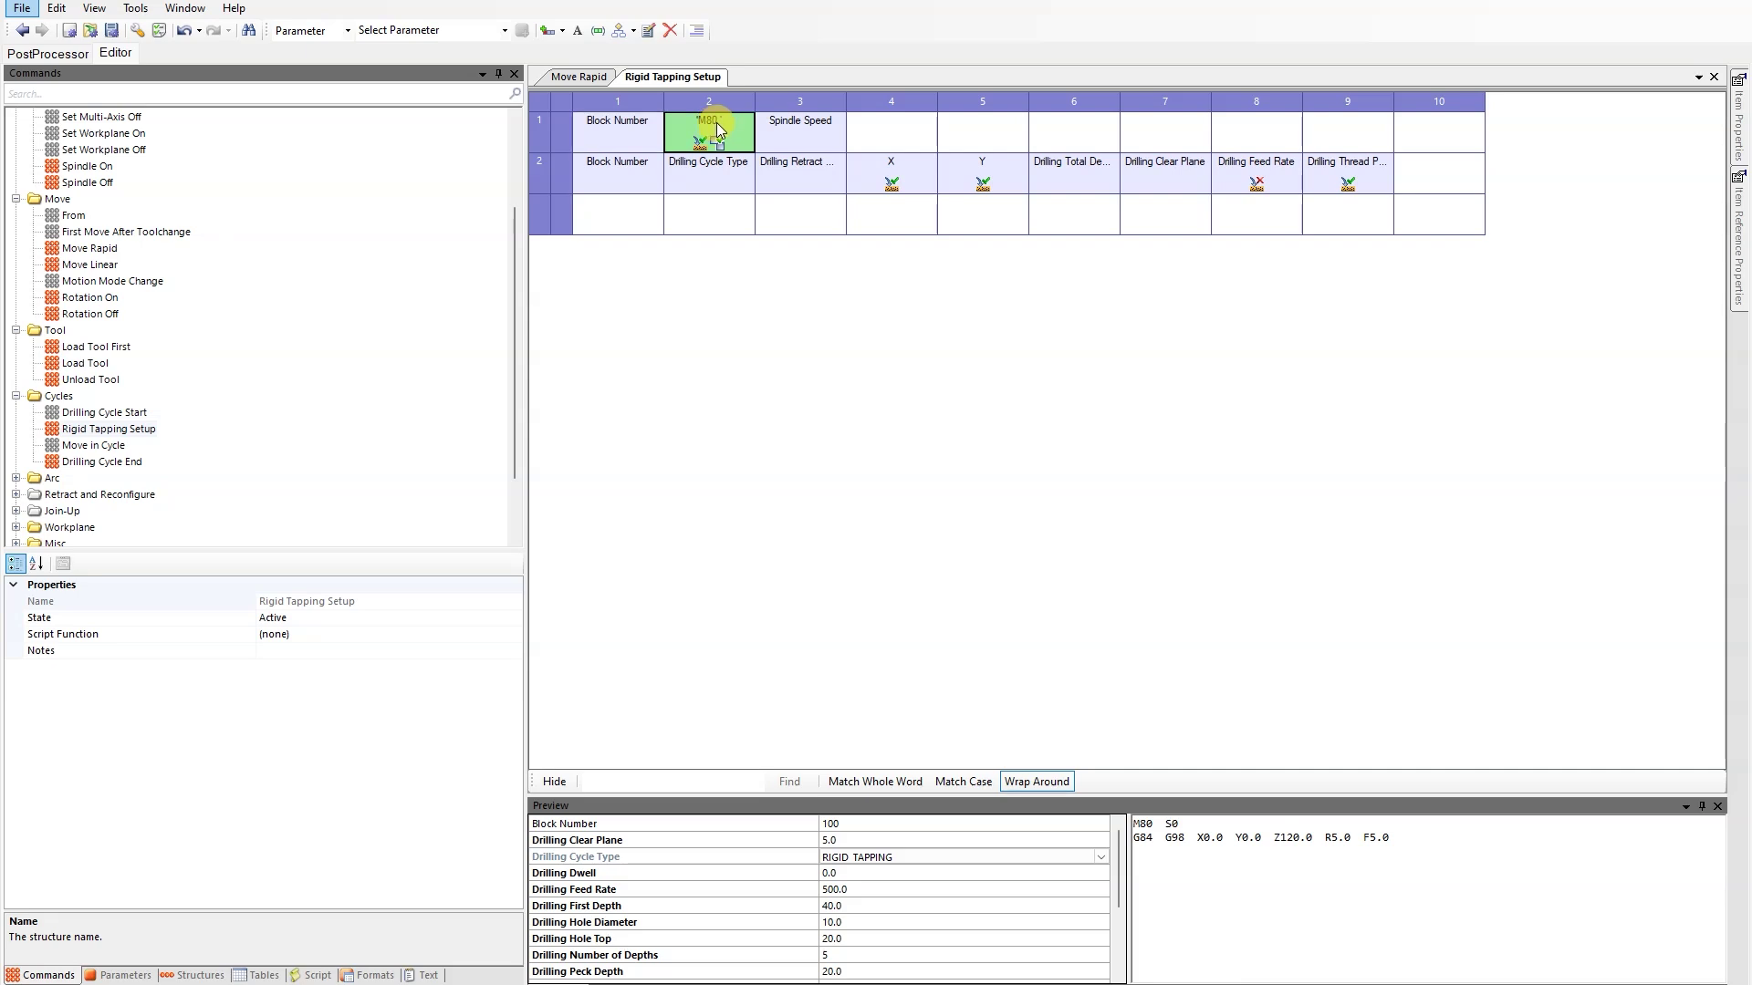
{"action": "left_click", "coordinate": [669, 30]}
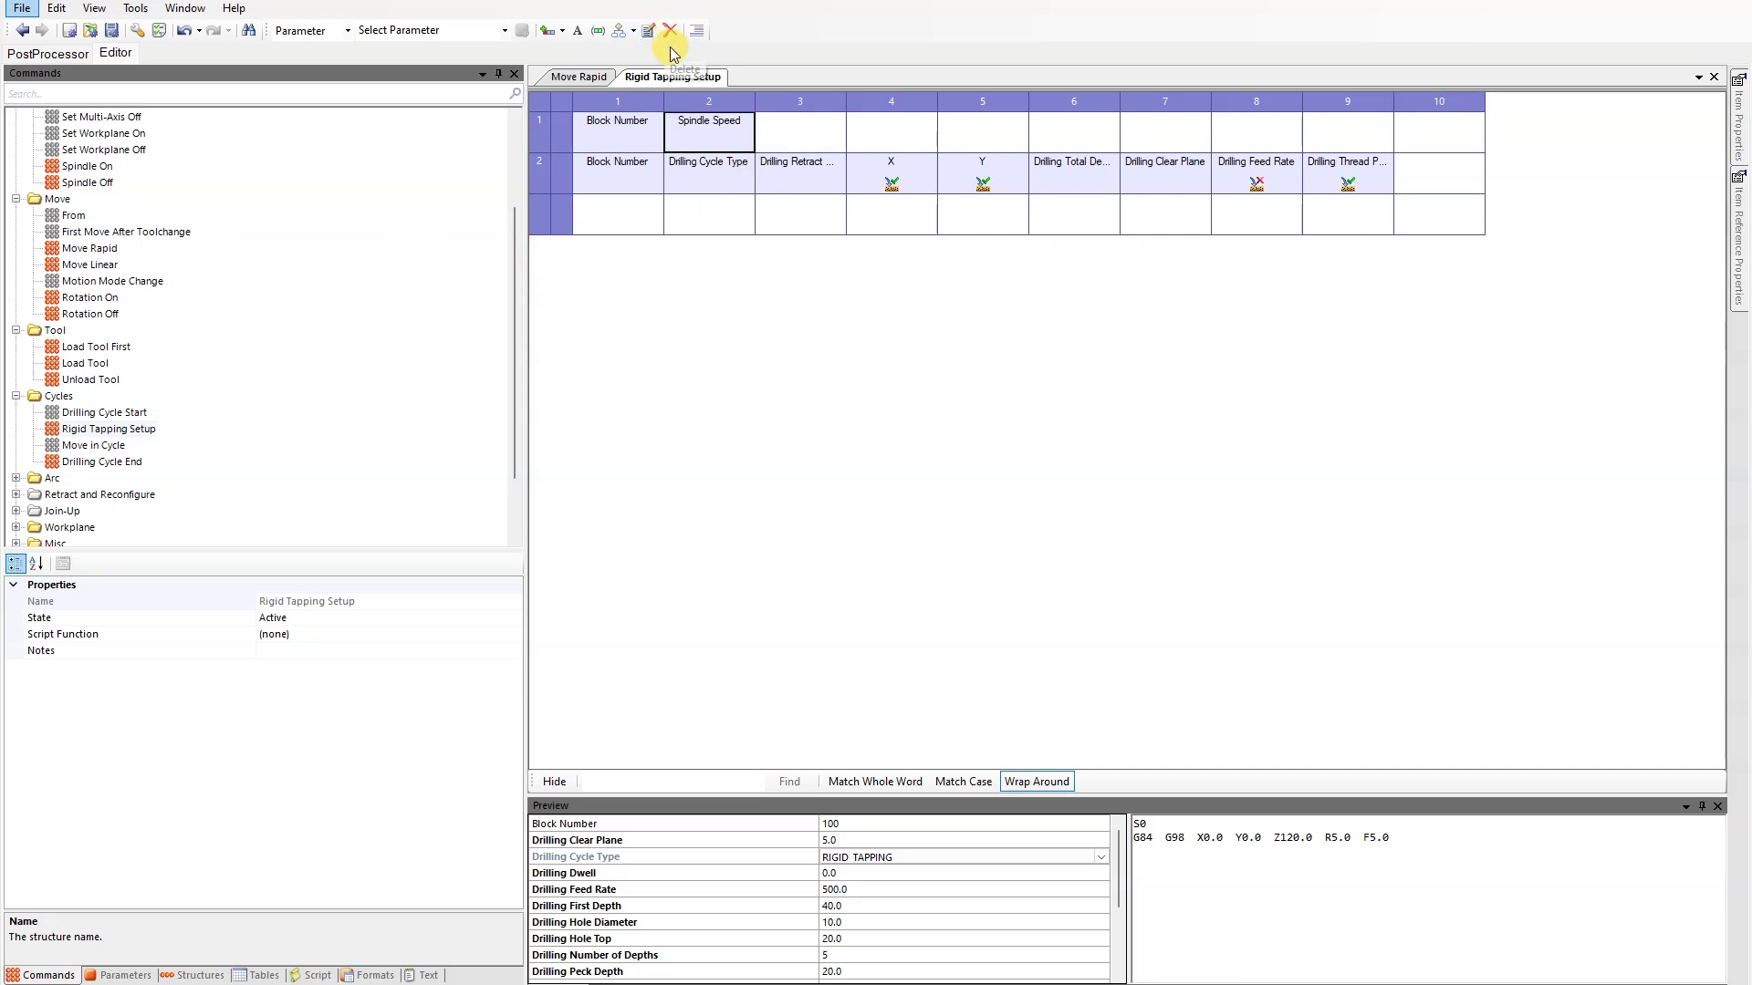
{"action": "left_click", "coordinate": [672, 31]}
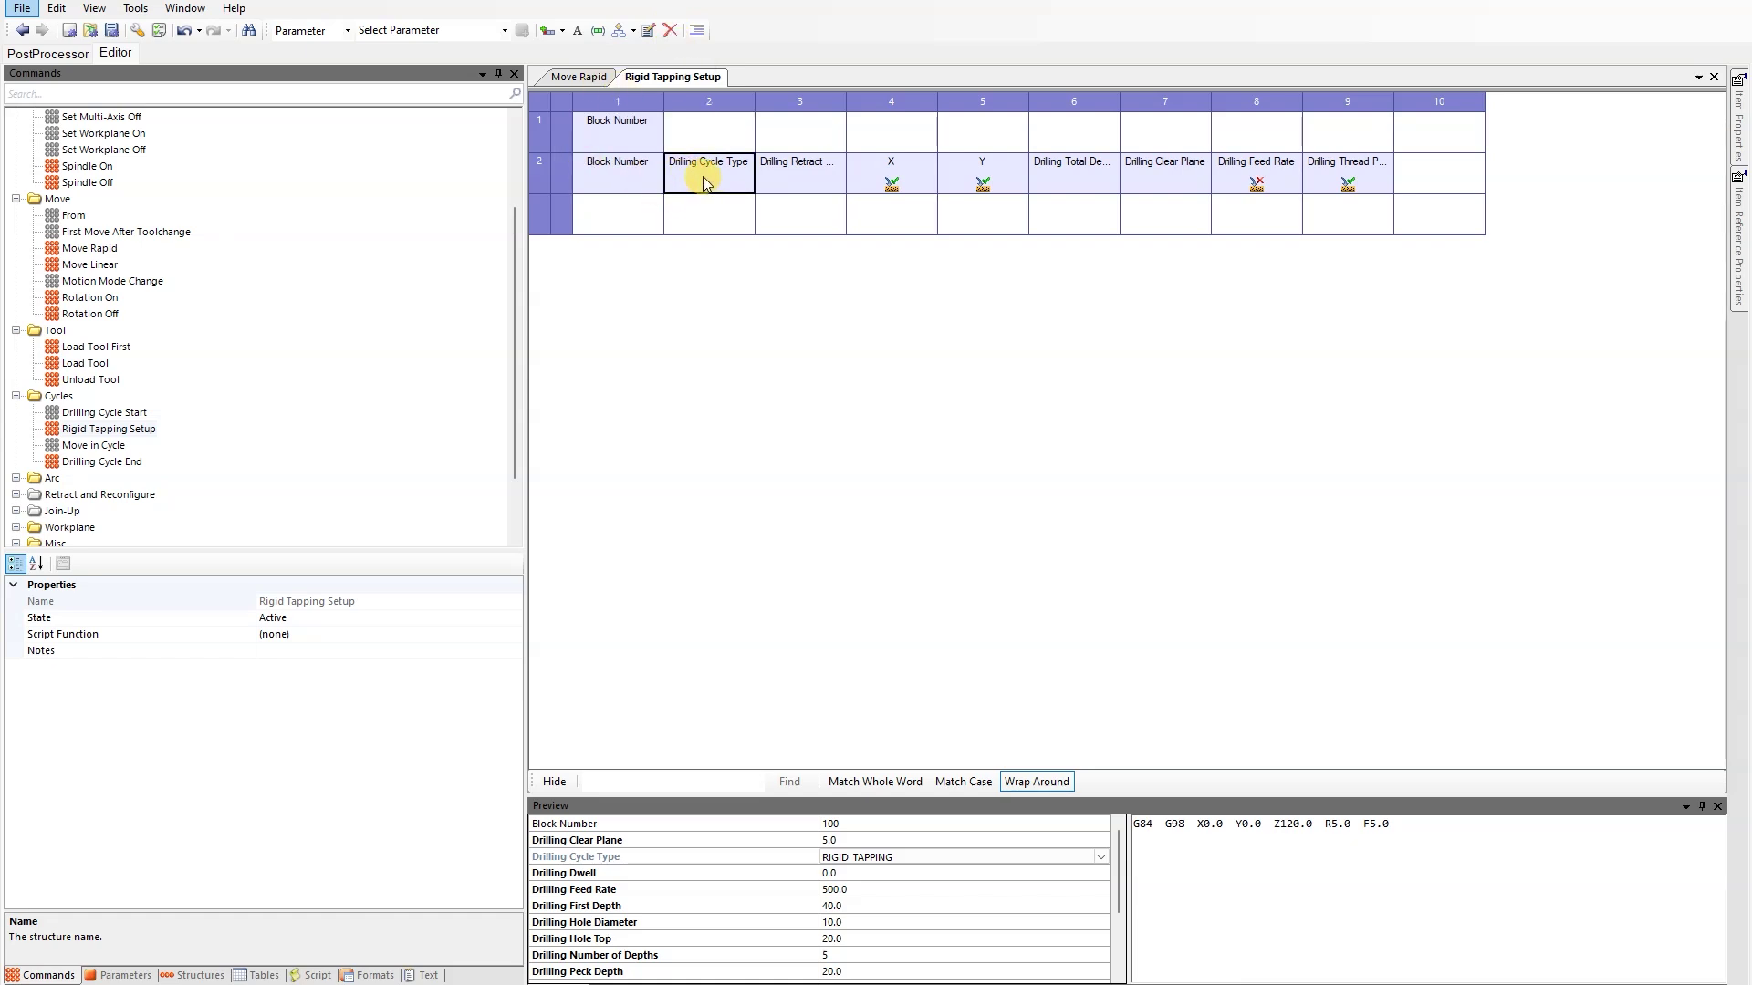
Delete the Drilling Retract, X, Y, Drilling Clear Plane and Drilling Feed Rate items from the second block of Rigid Tapping Setup
{"action": "left_click", "coordinate": [778, 173]}
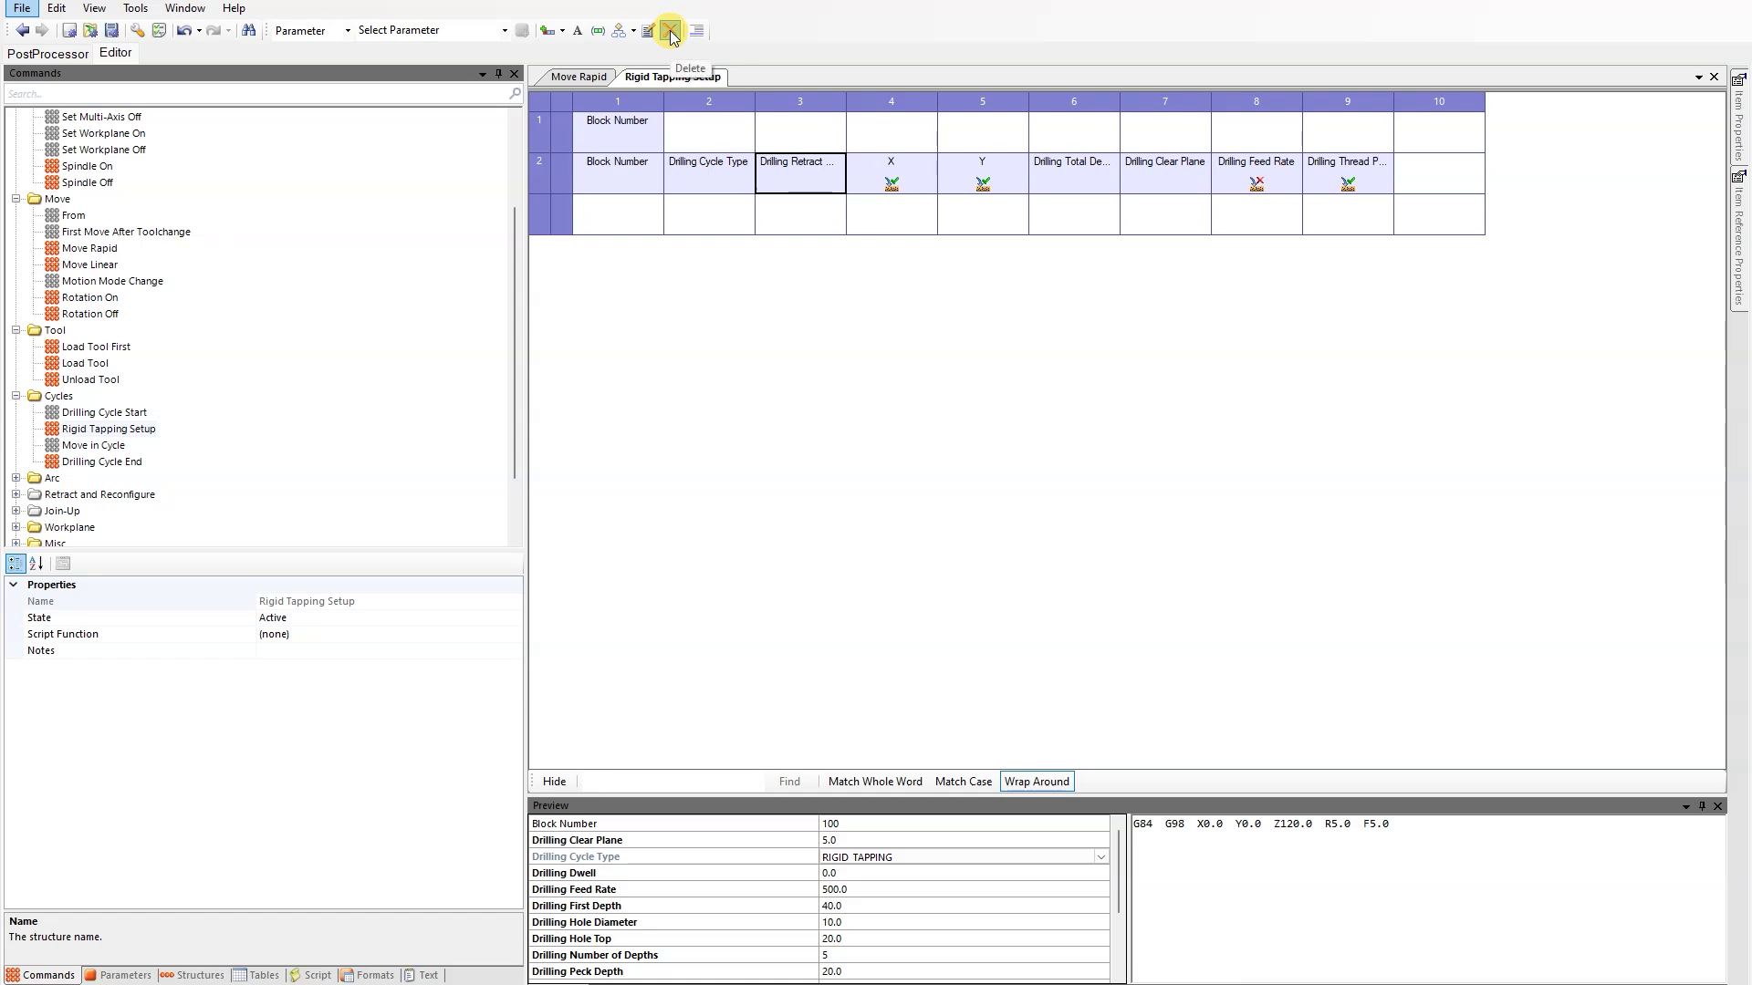
{"action": "left_click", "coordinate": [671, 31]}
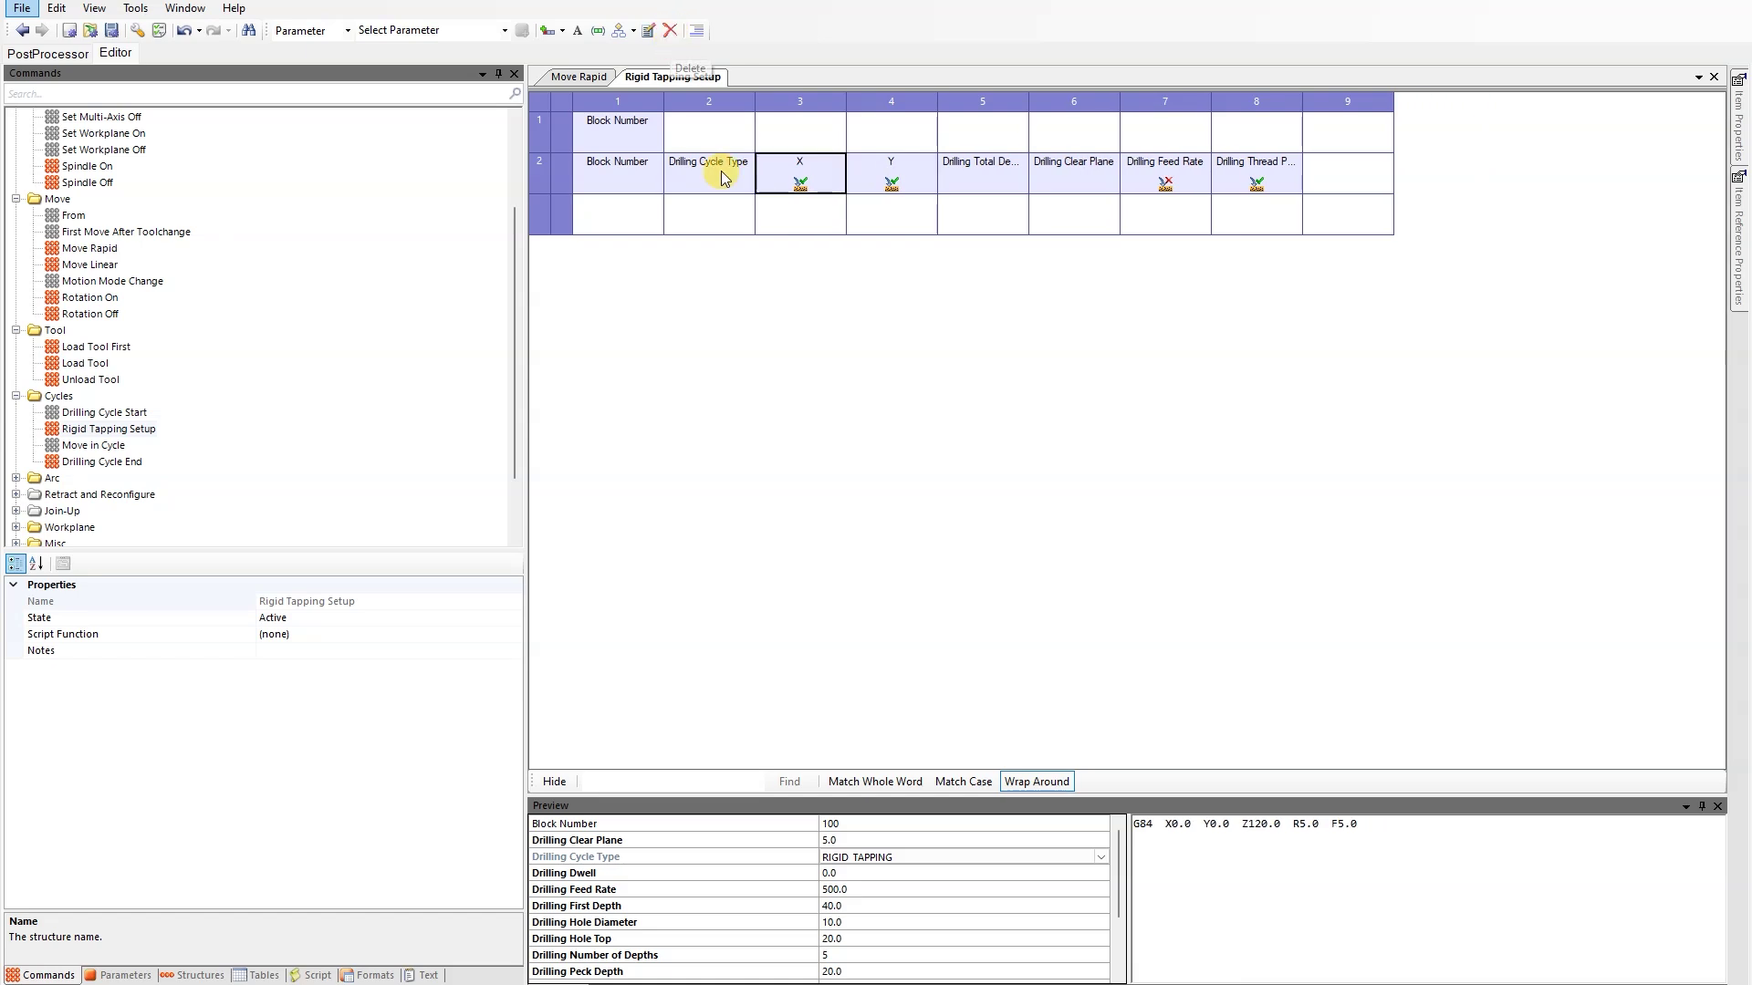
{"action": "left_click", "coordinate": [670, 34]}
{"action": "left_click", "coordinate": [671, 33]}
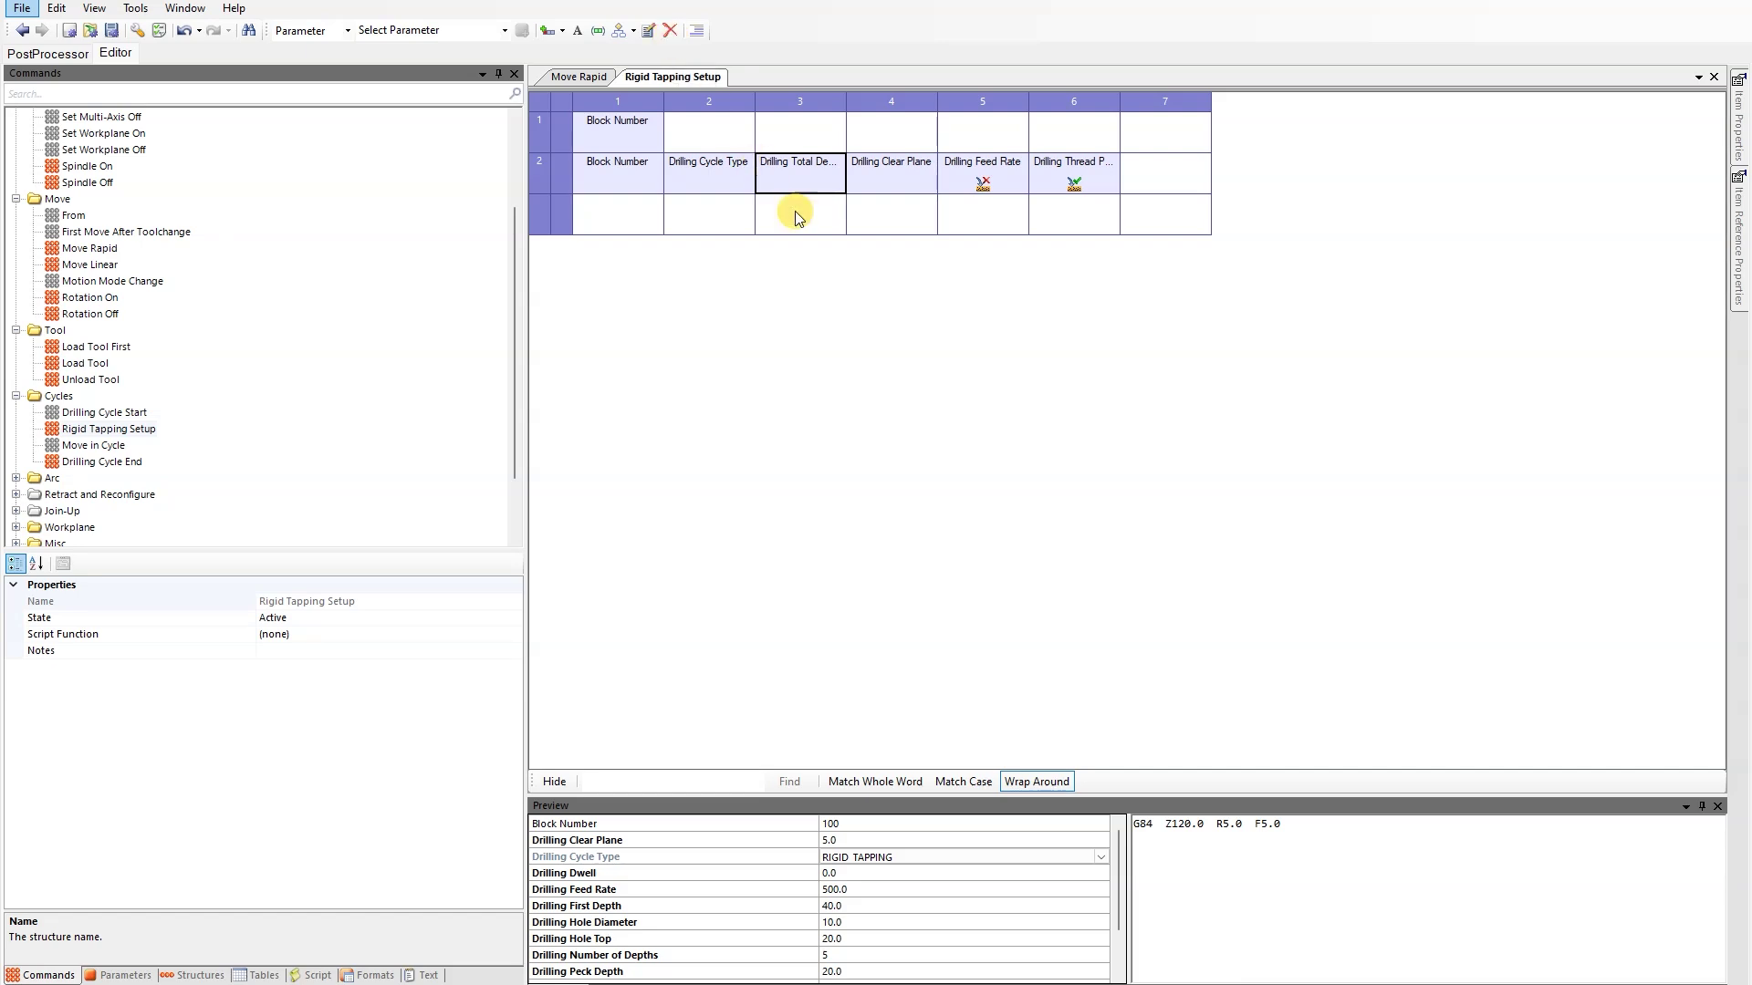
{"action": "left_click", "coordinate": [857, 170]}
{"action": "left_click", "coordinate": [671, 33]}
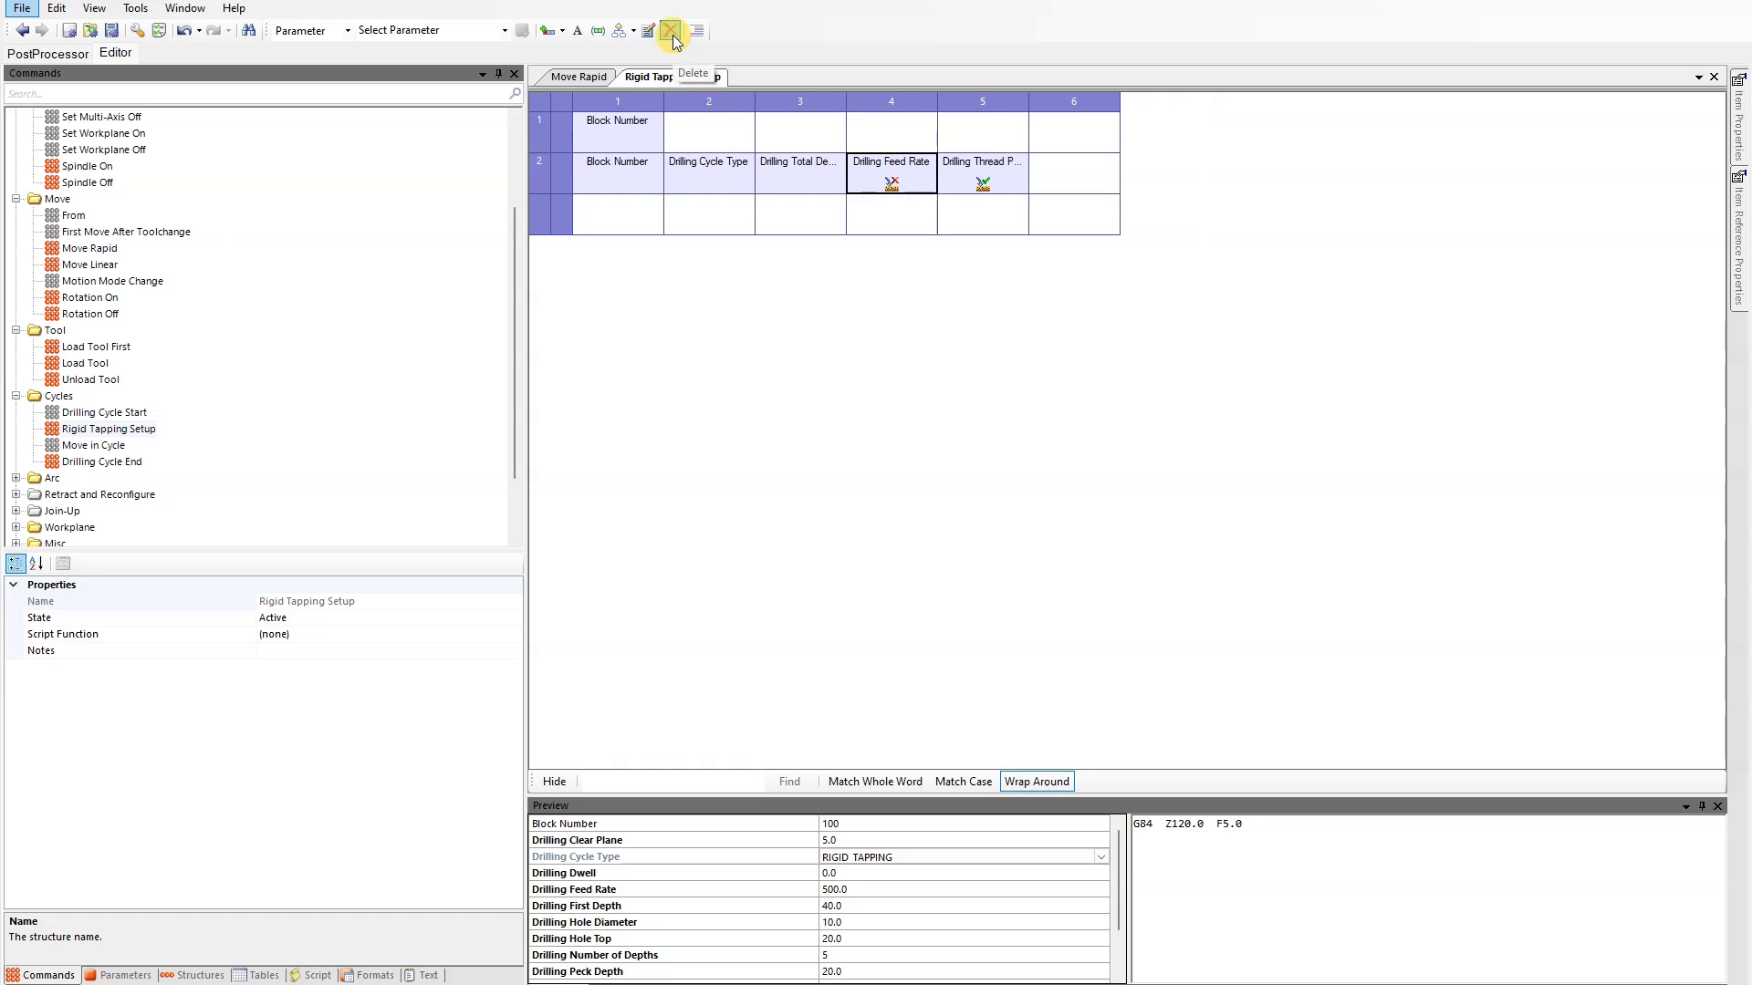
{"action": "left_click", "coordinate": [672, 33]}
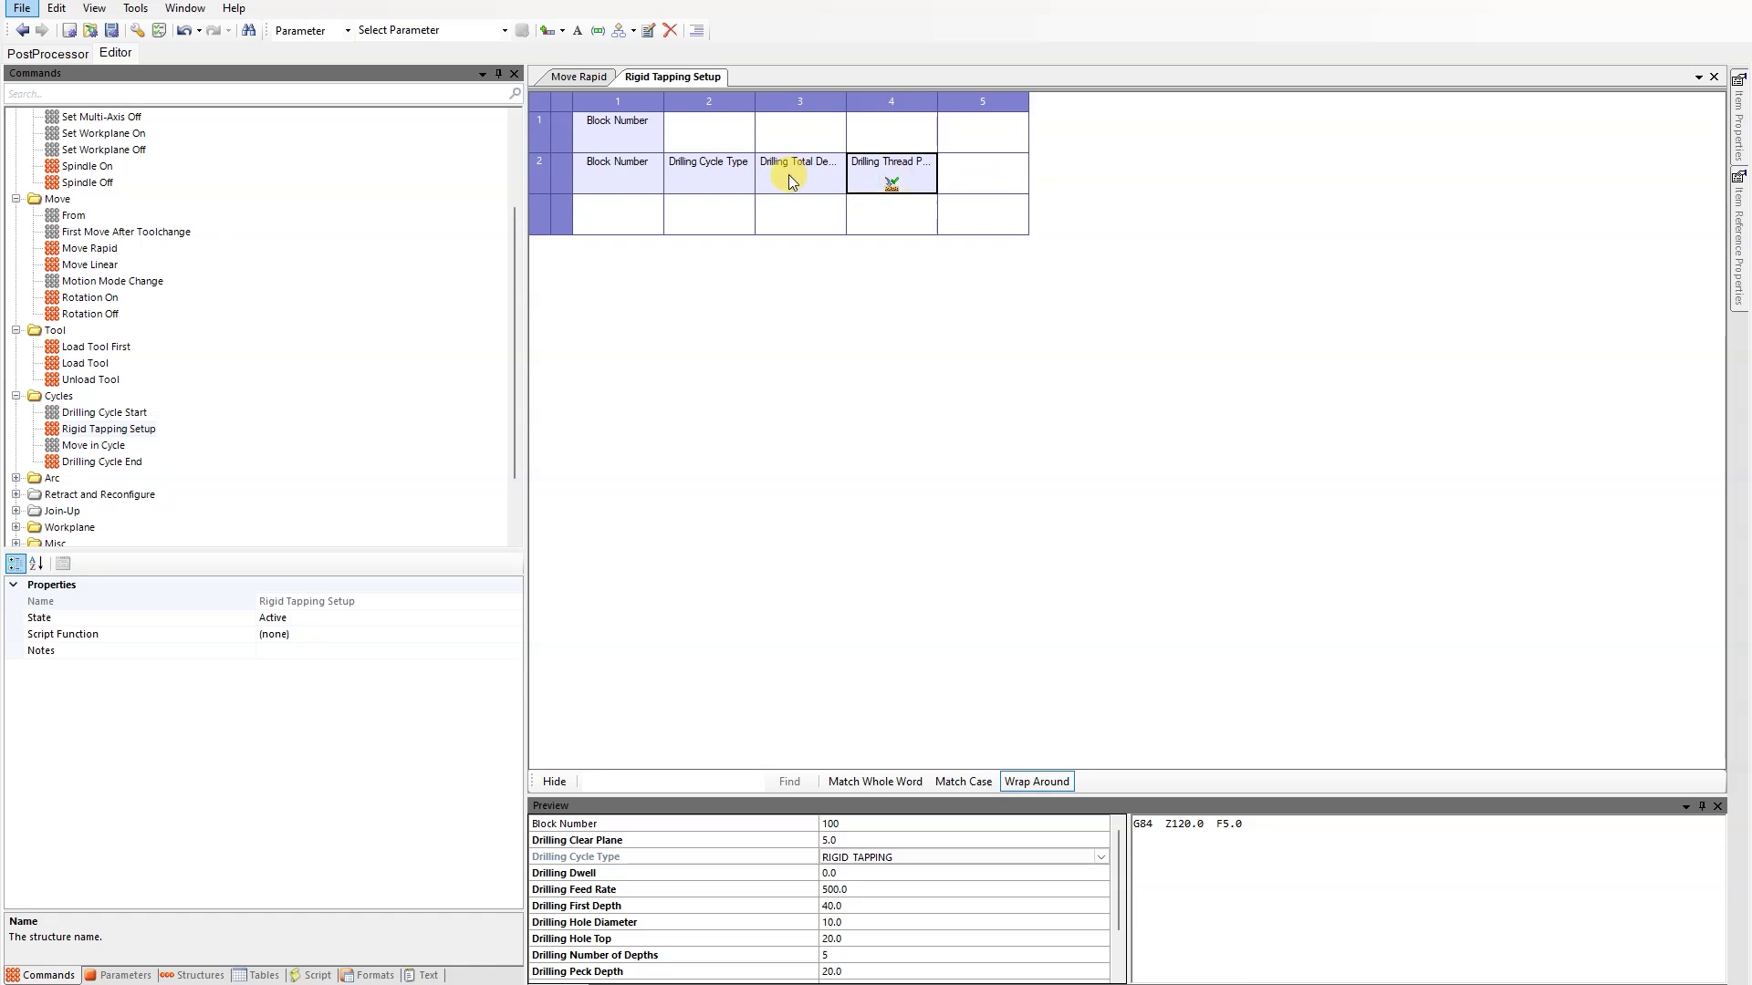
Paste the copied text item into a new block below the drilling block and change its text to G33.1
{"action": "left_click", "coordinate": [712, 220]}
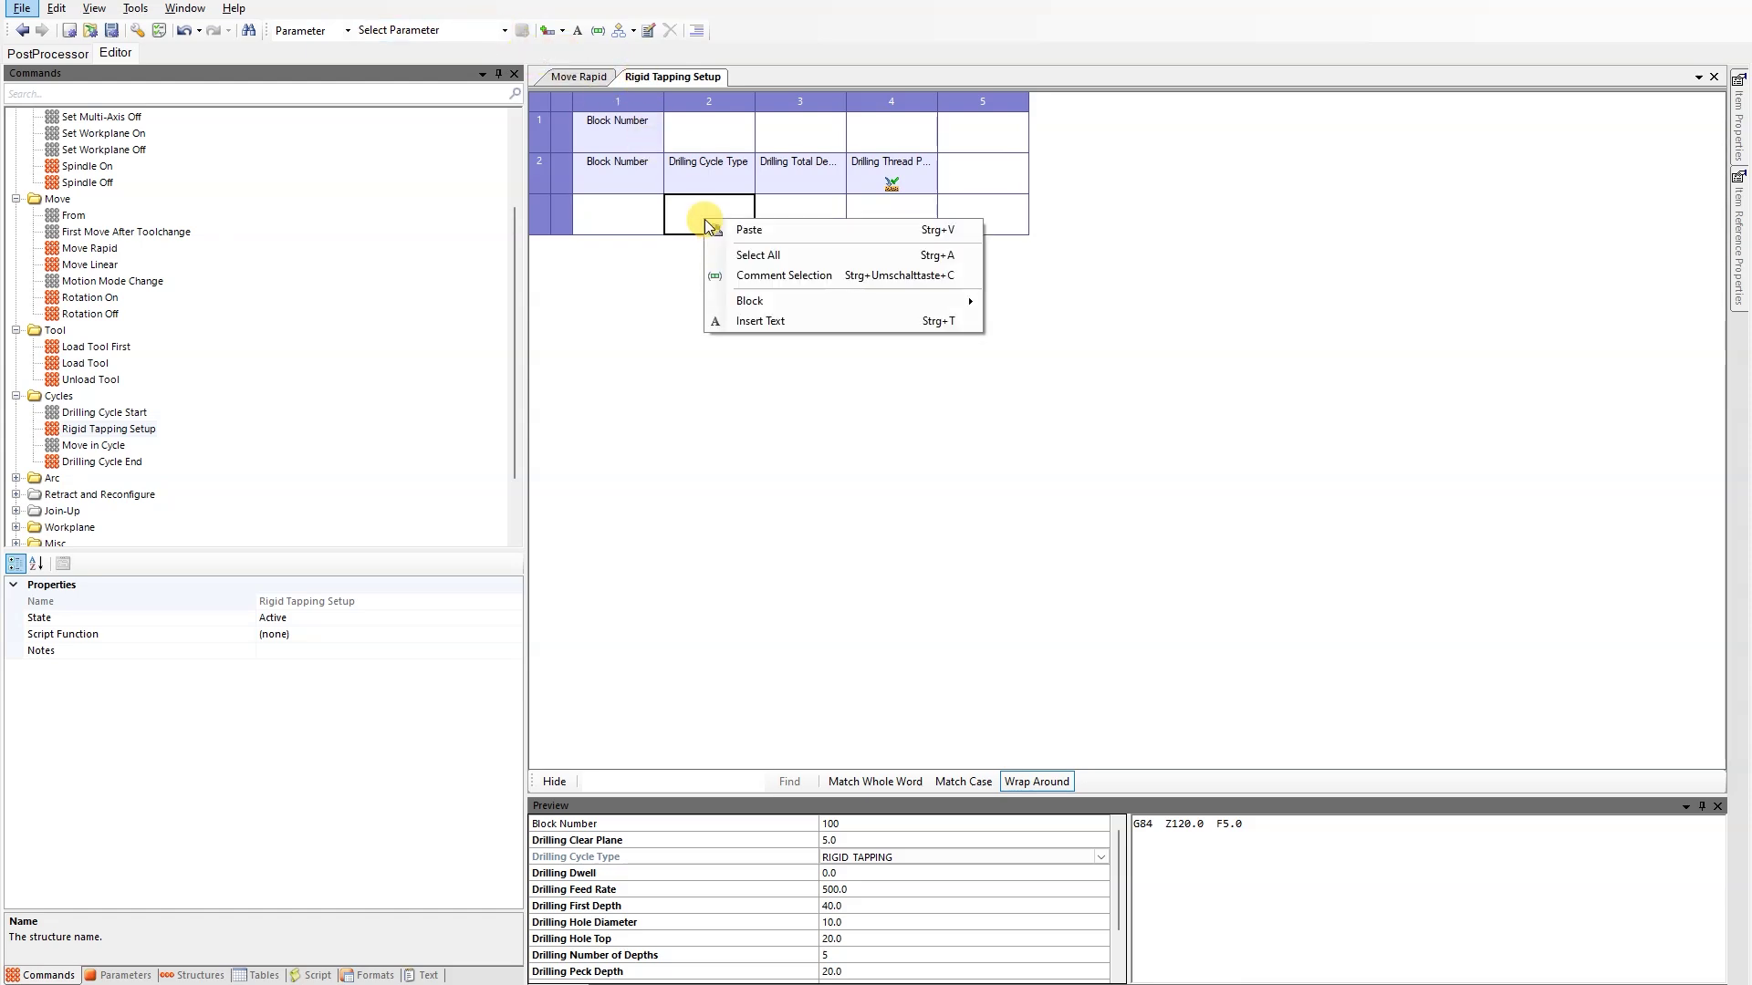
{"action": "left_click", "coordinate": [743, 231]}
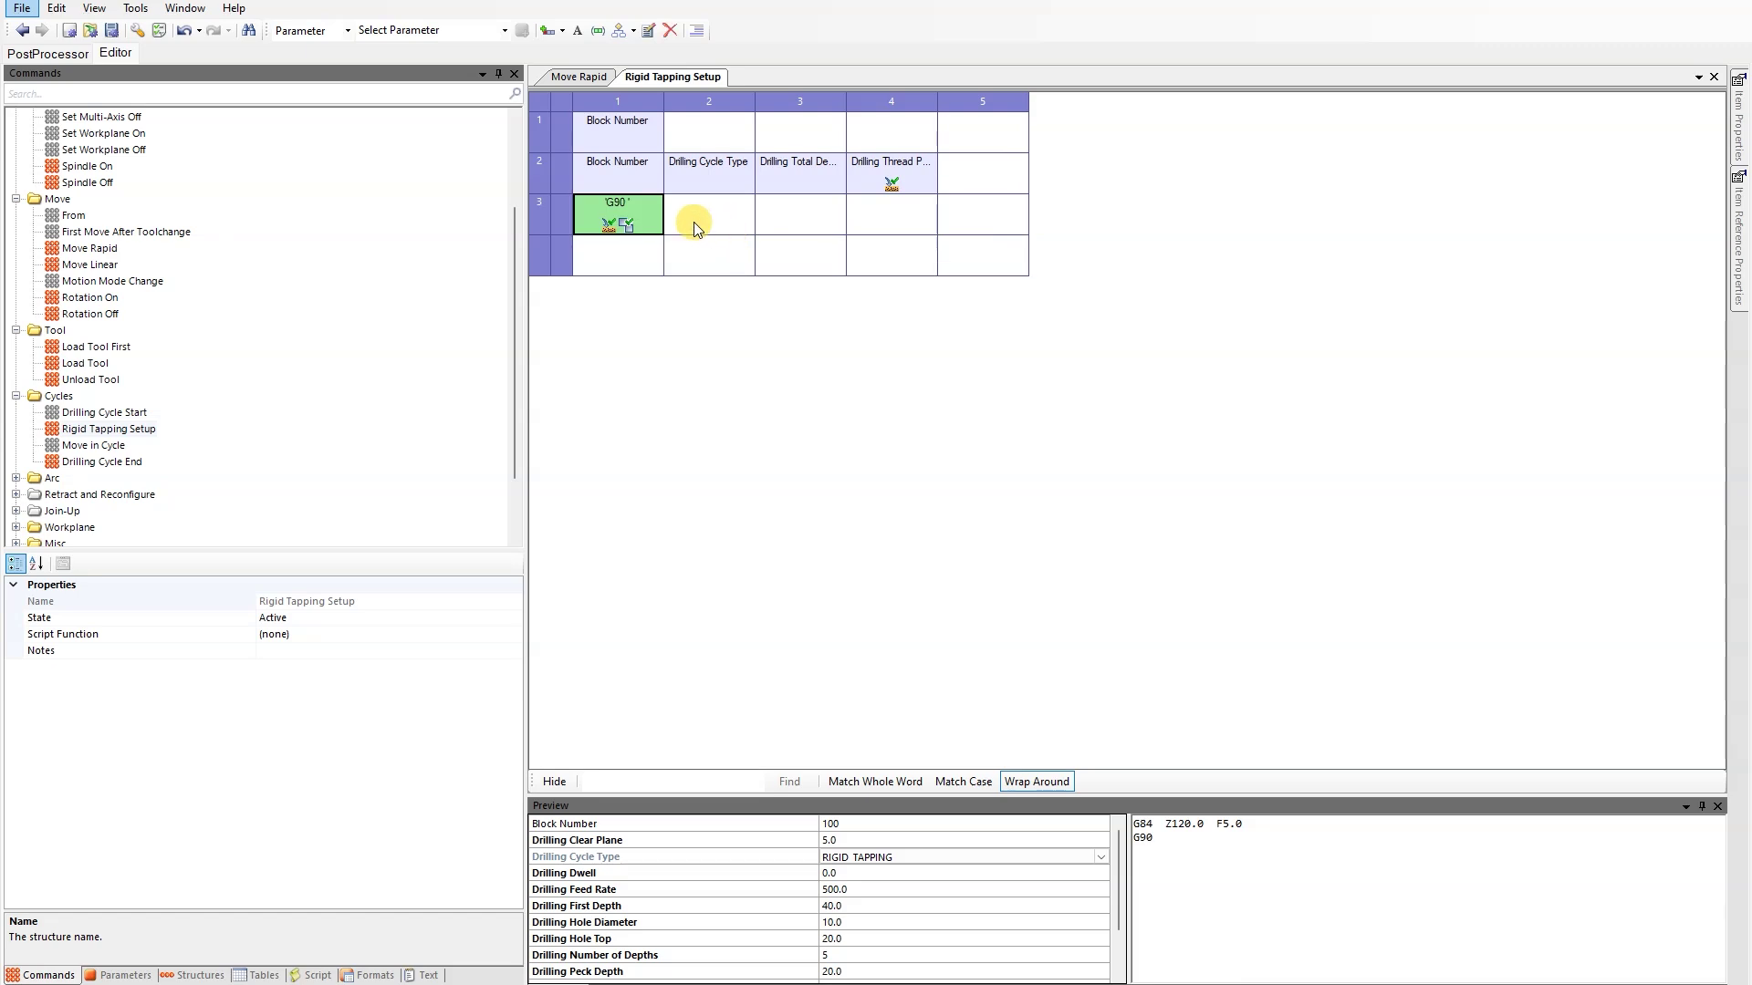
{"action": "right_click", "coordinate": [642, 213]}
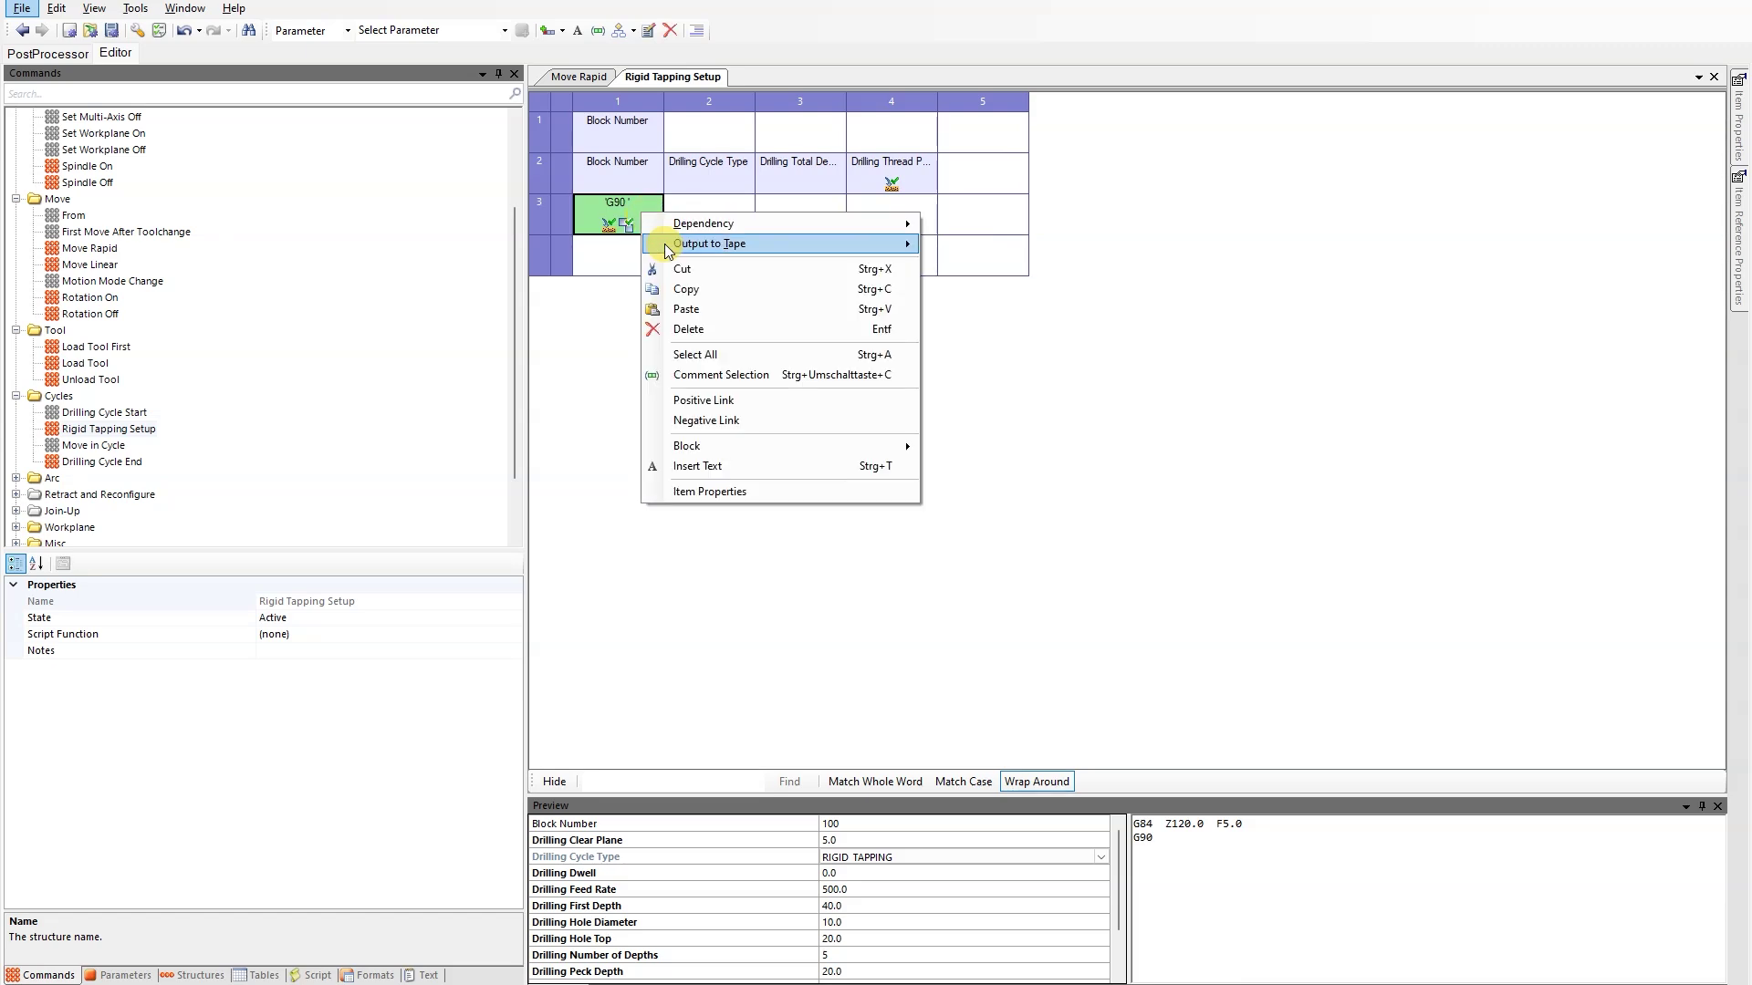
{"action": "left_click", "coordinate": [619, 216]}
{"action": "double_click", "coordinate": [642, 205]}
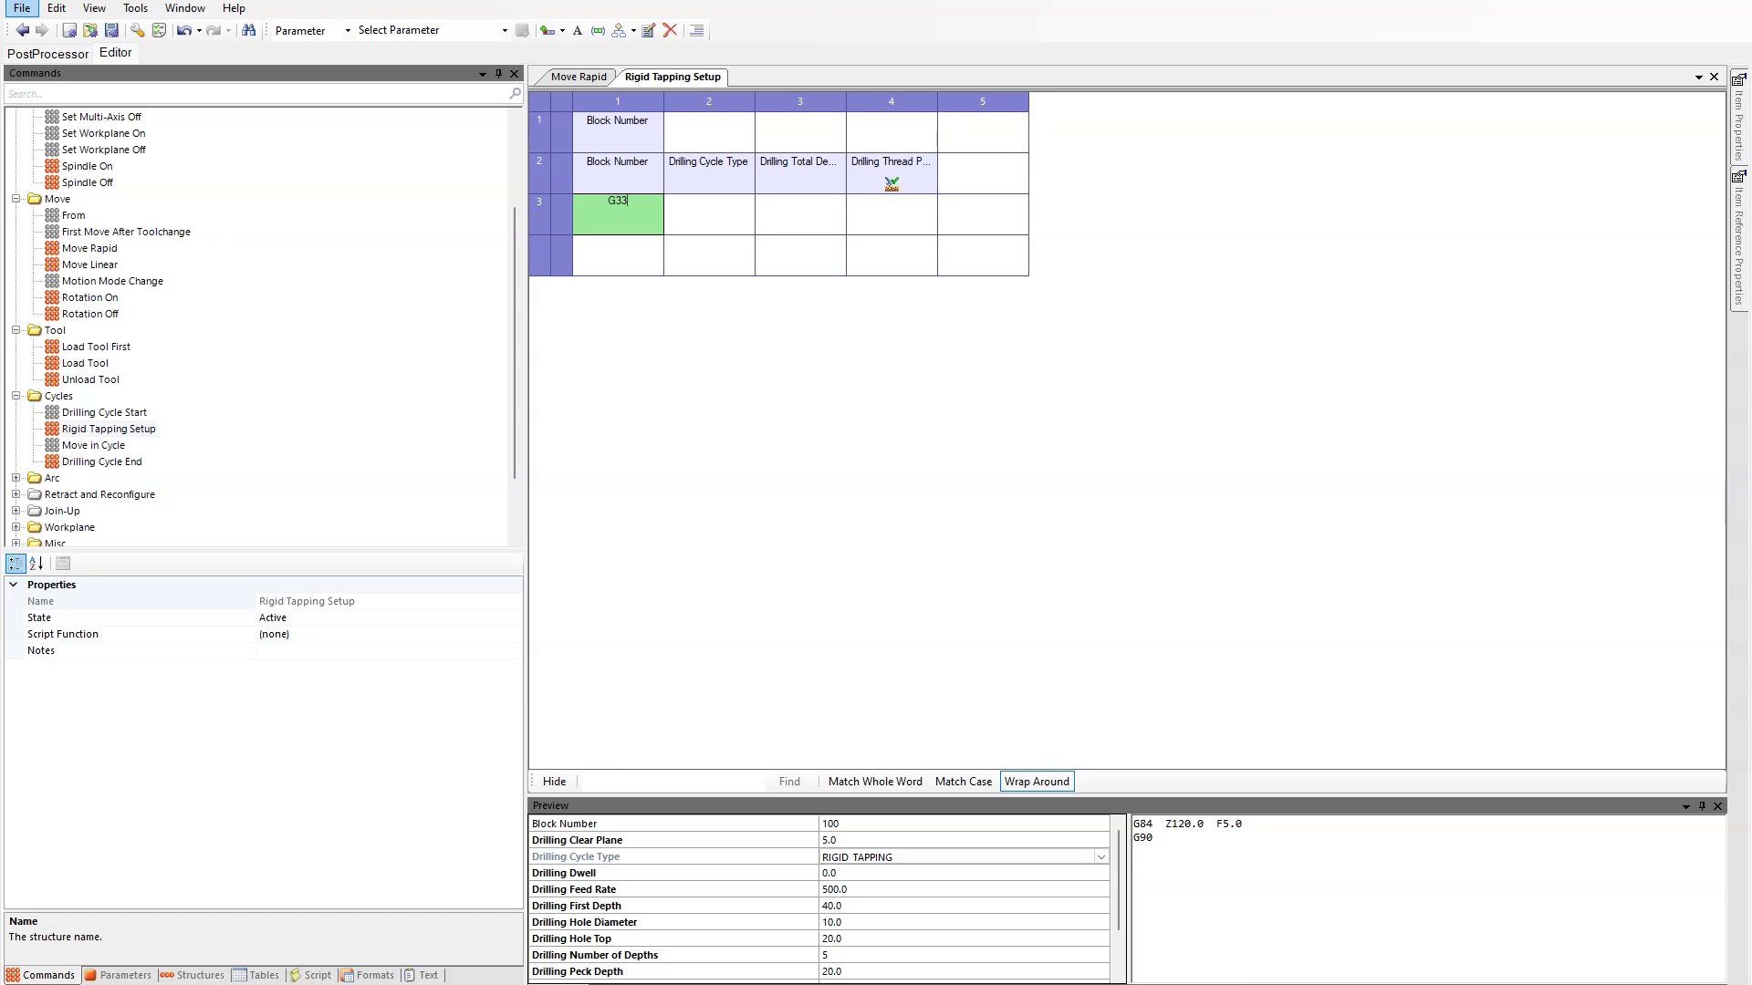
{"action": "type", "text": "G33.1"}
{"action": "left_click", "coordinate": [796, 260]}
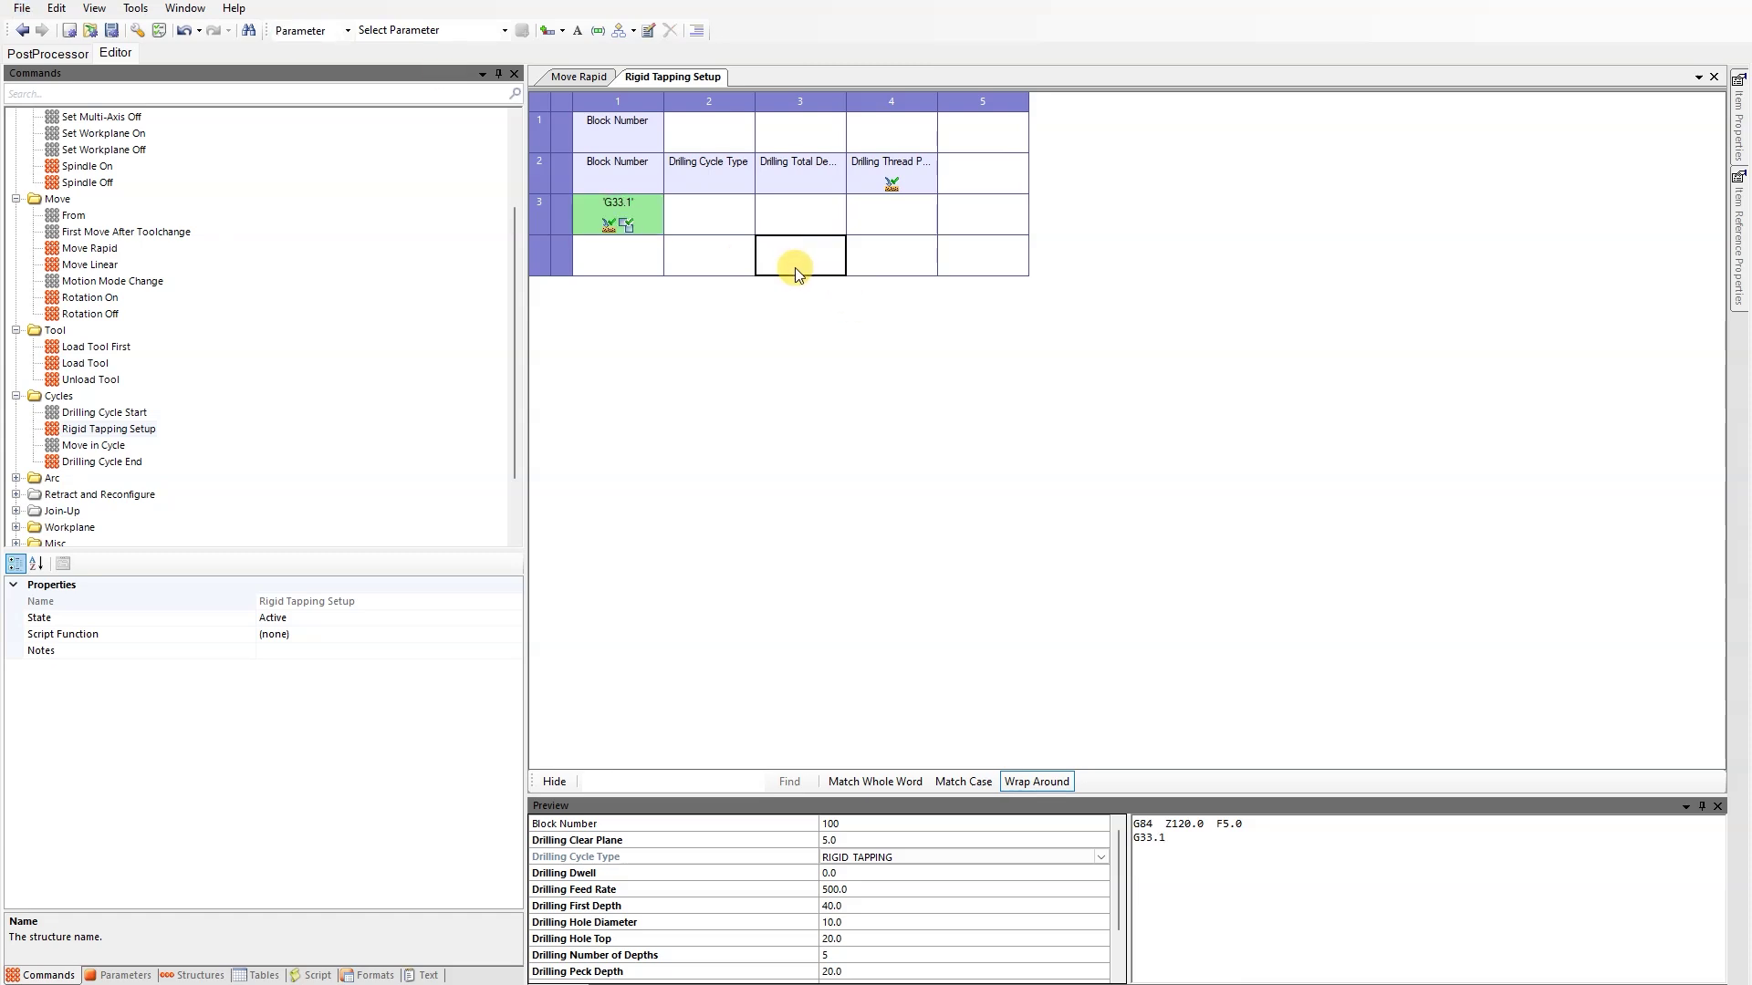
Move the G33.1 text directly after the second block's Block Number and delete the Drilling Cycle Type item beside it
{"action": "left_click_drag", "start_coordinate": [615, 210], "coordinate": [677, 183]}
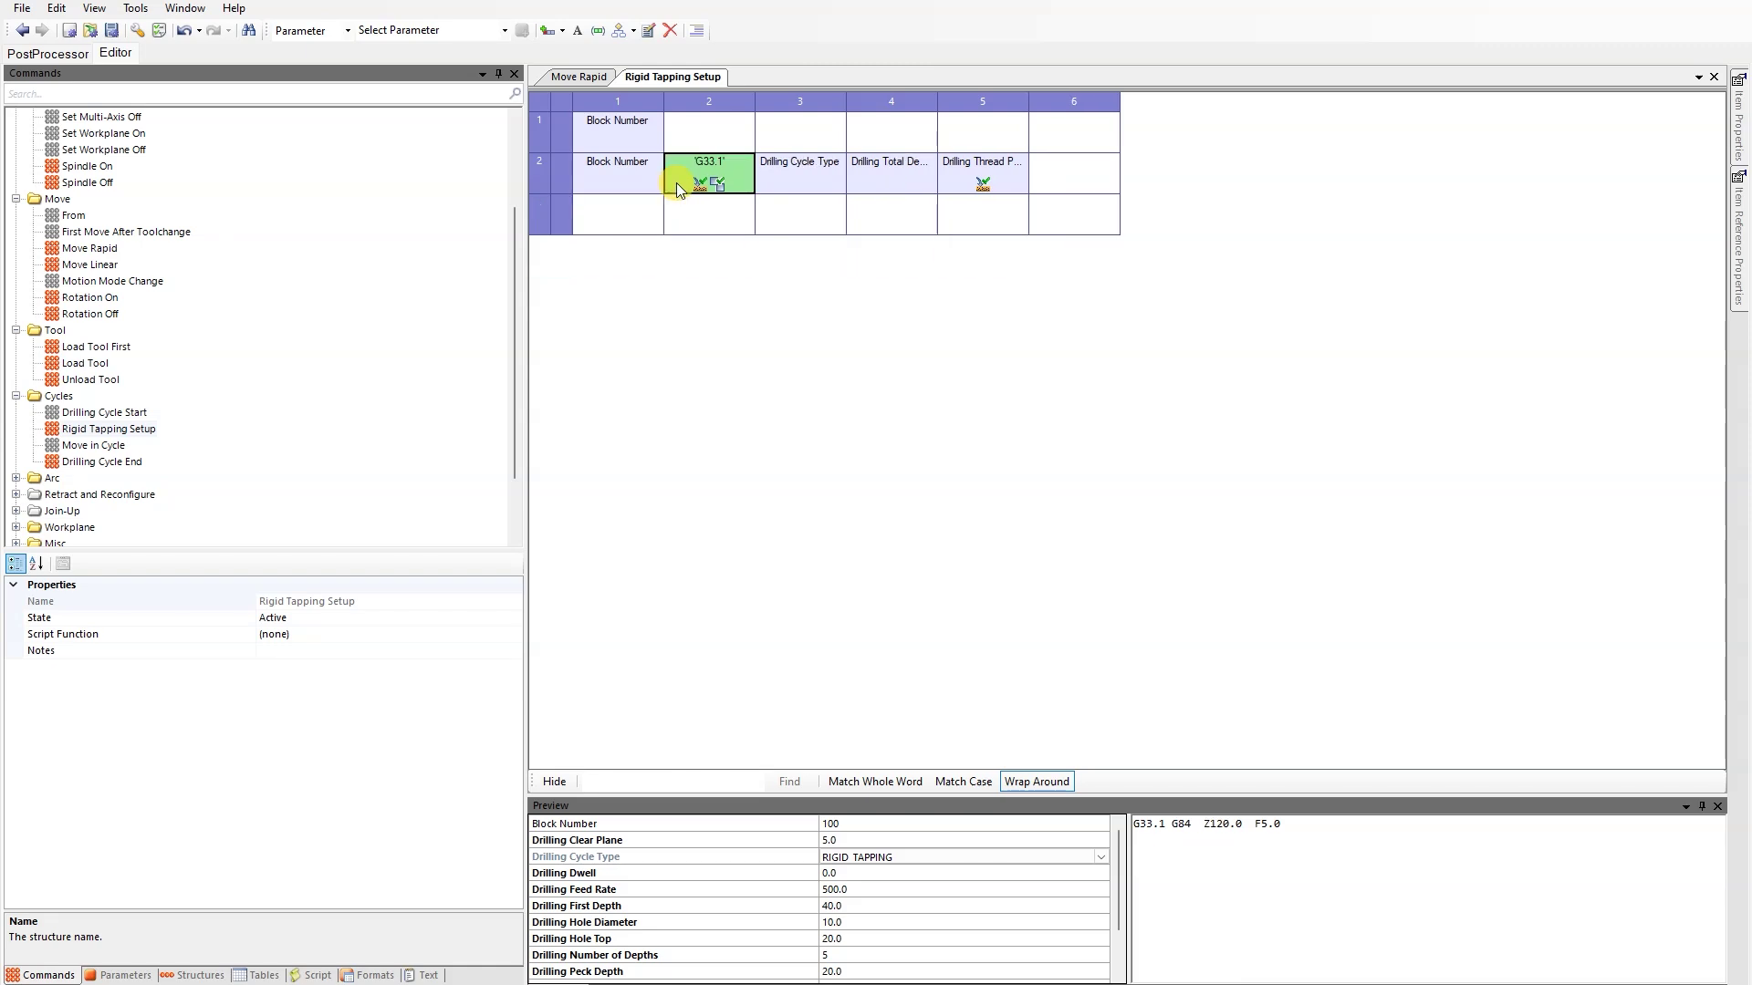
{"action": "left_click", "coordinate": [775, 178]}
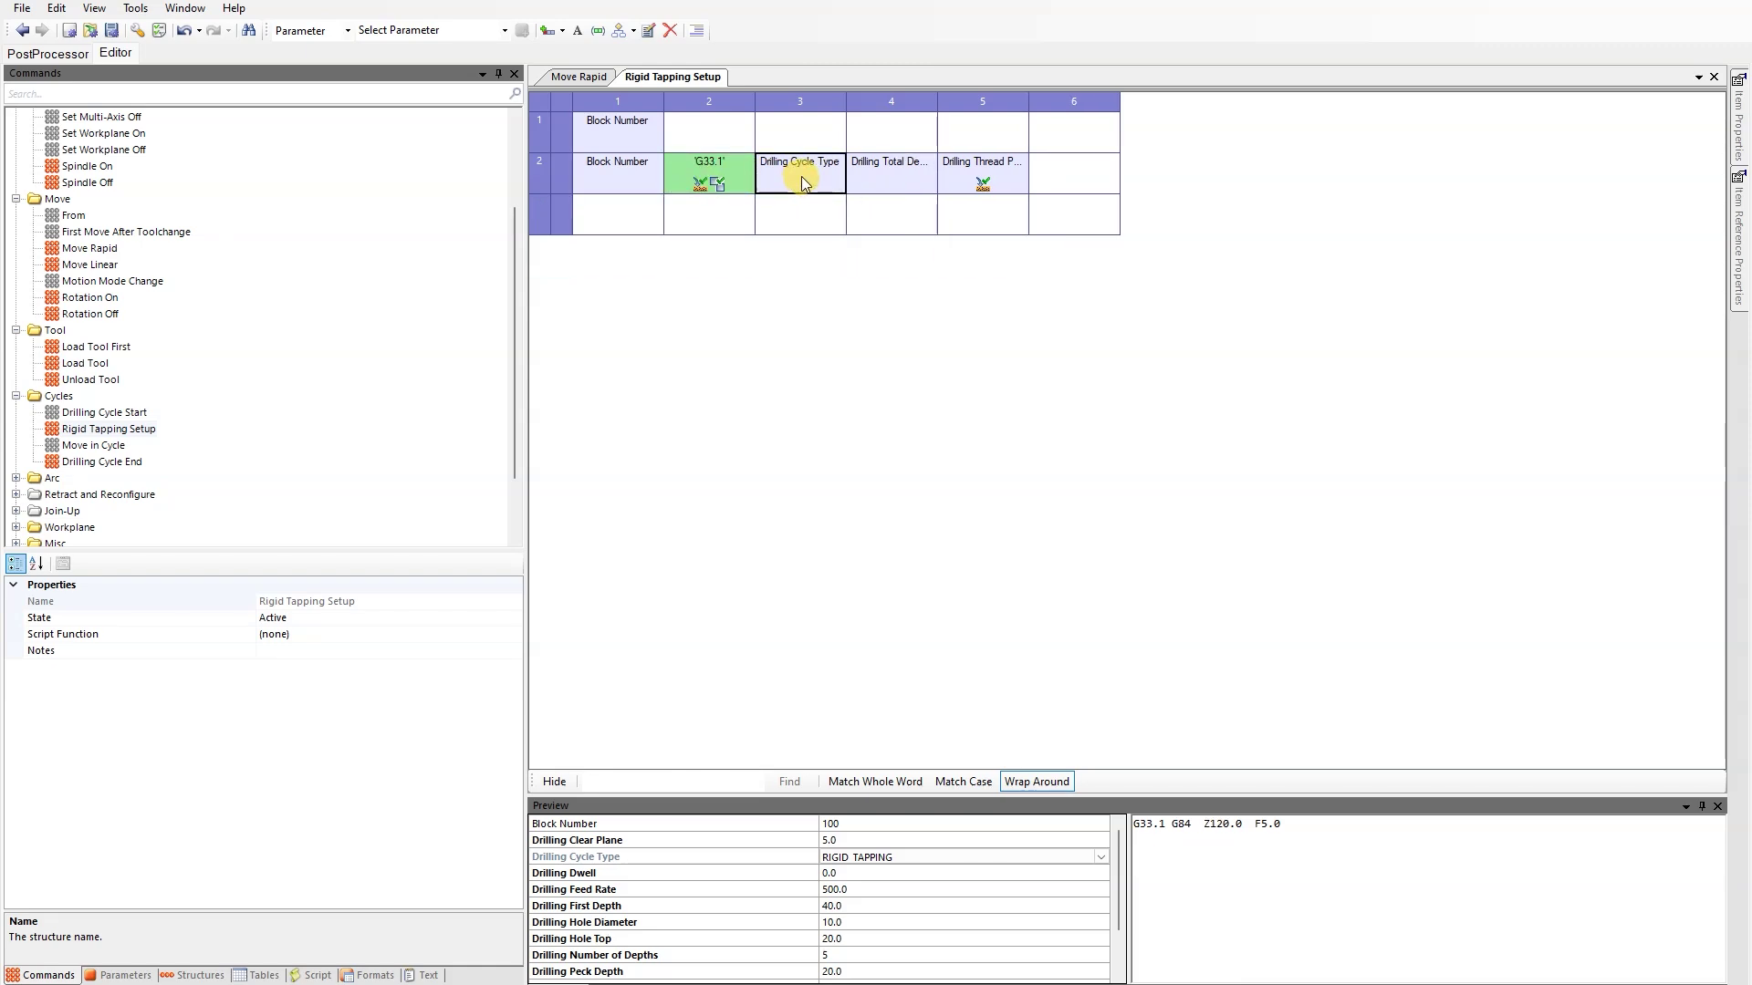
{"action": "left_click", "coordinate": [670, 30]}
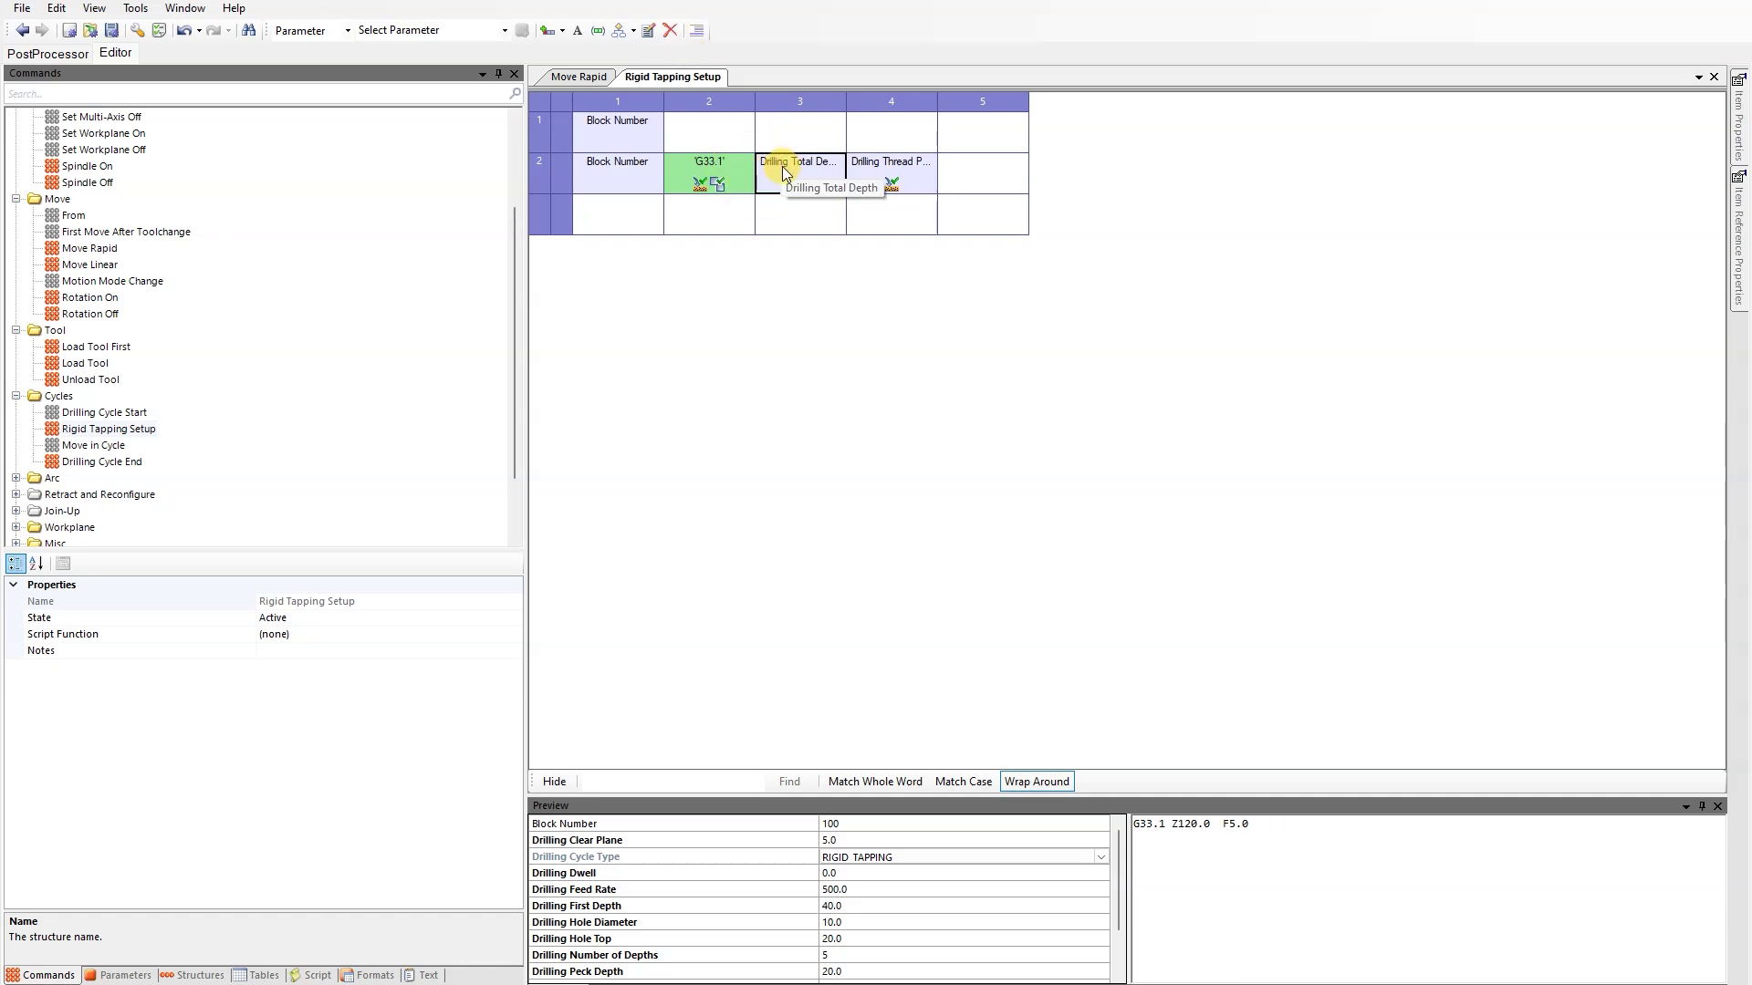
Set the prefix of the Drilling Thread Pitch item to K and delete the first block containing only a Block Number
{"action": "left_click", "coordinate": [916, 165]}
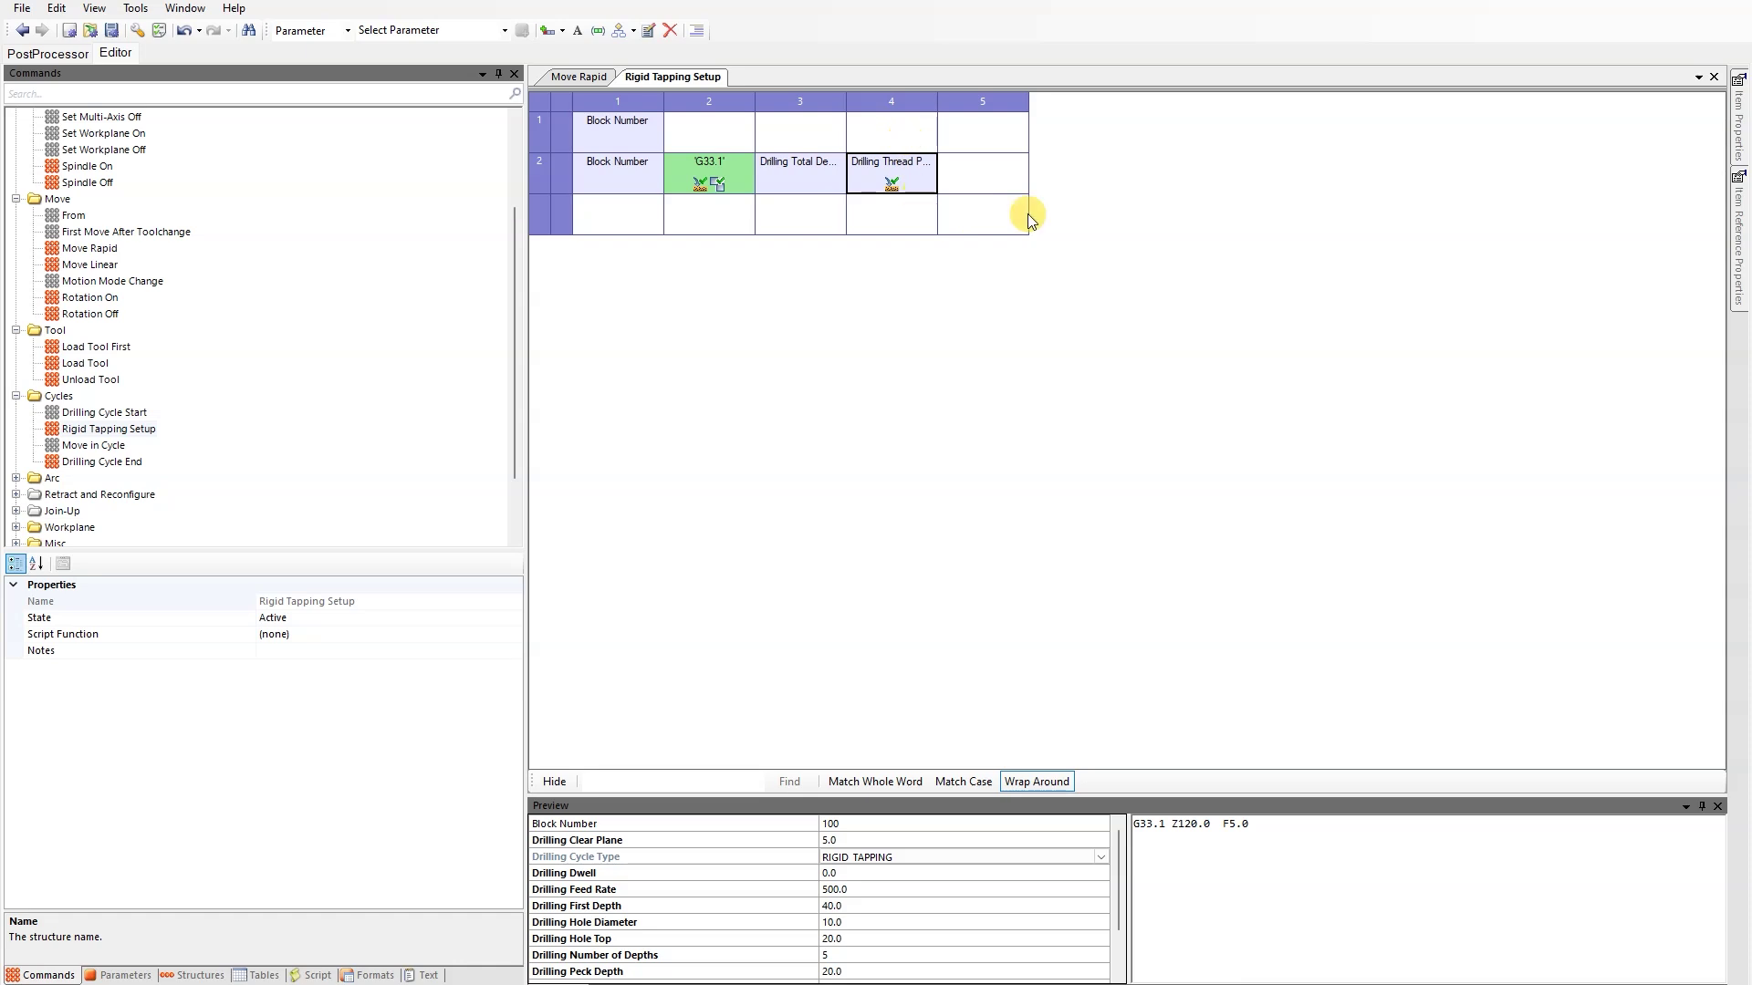
{"action": "left_click", "coordinate": [1738, 196]}
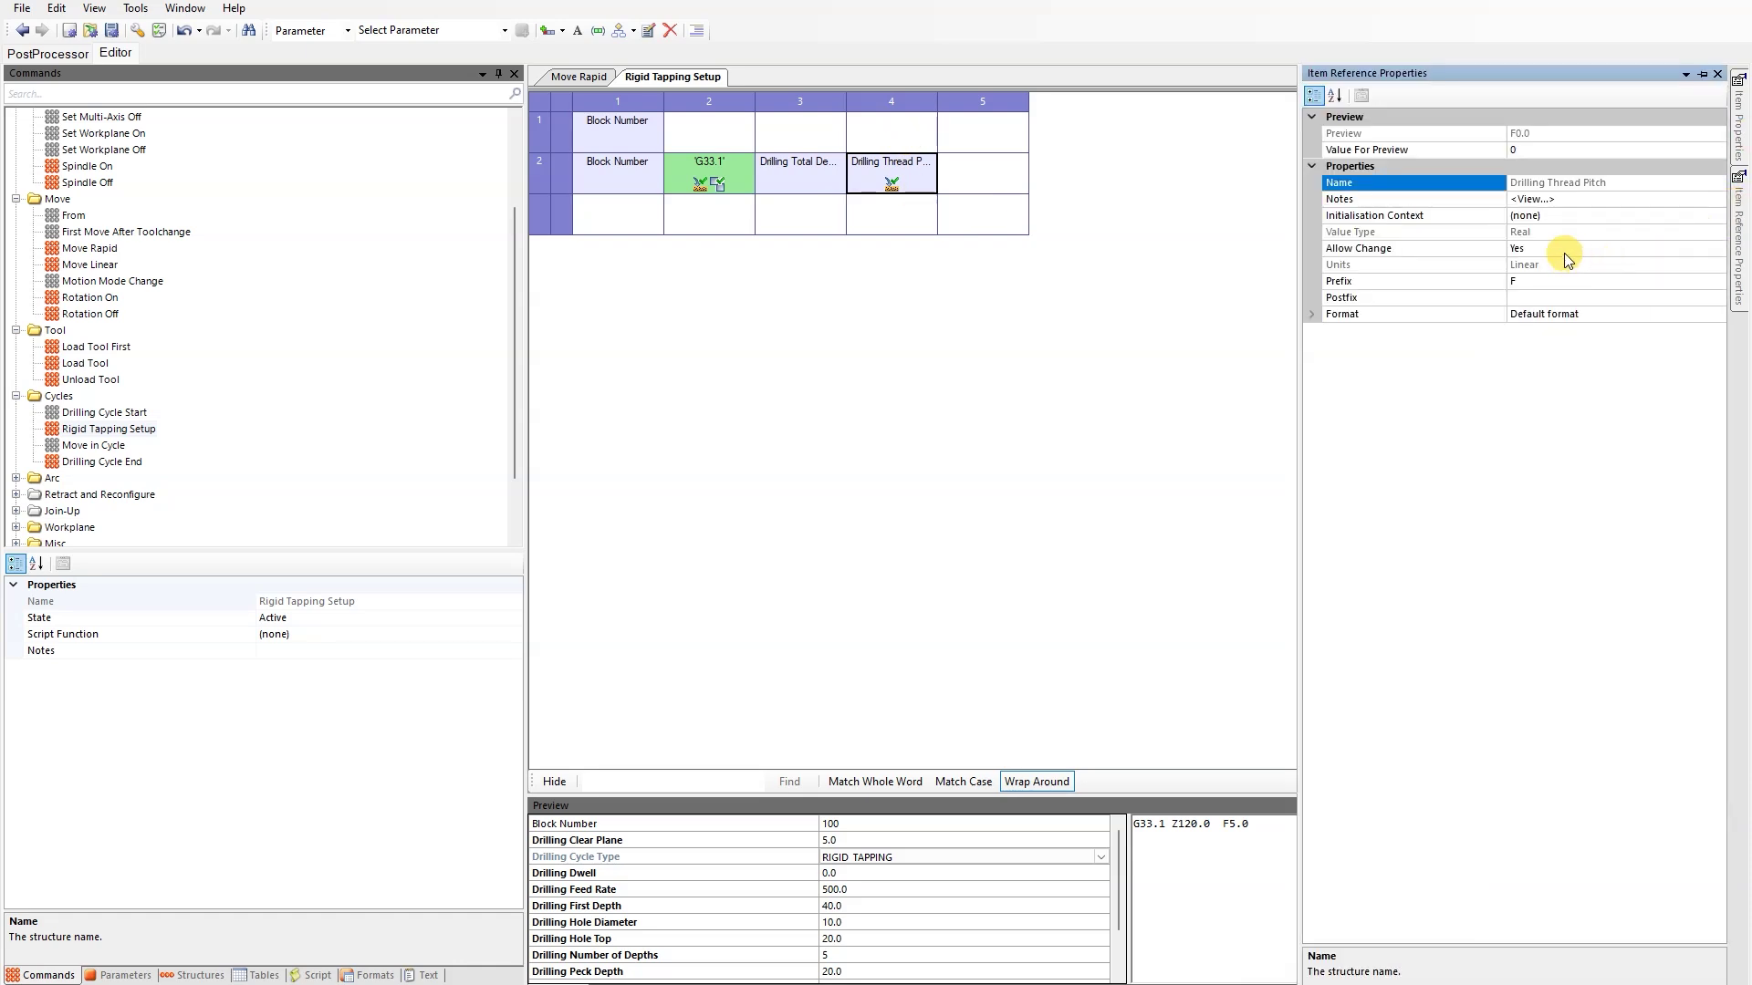
{"action": "left_click", "coordinate": [1551, 282]}
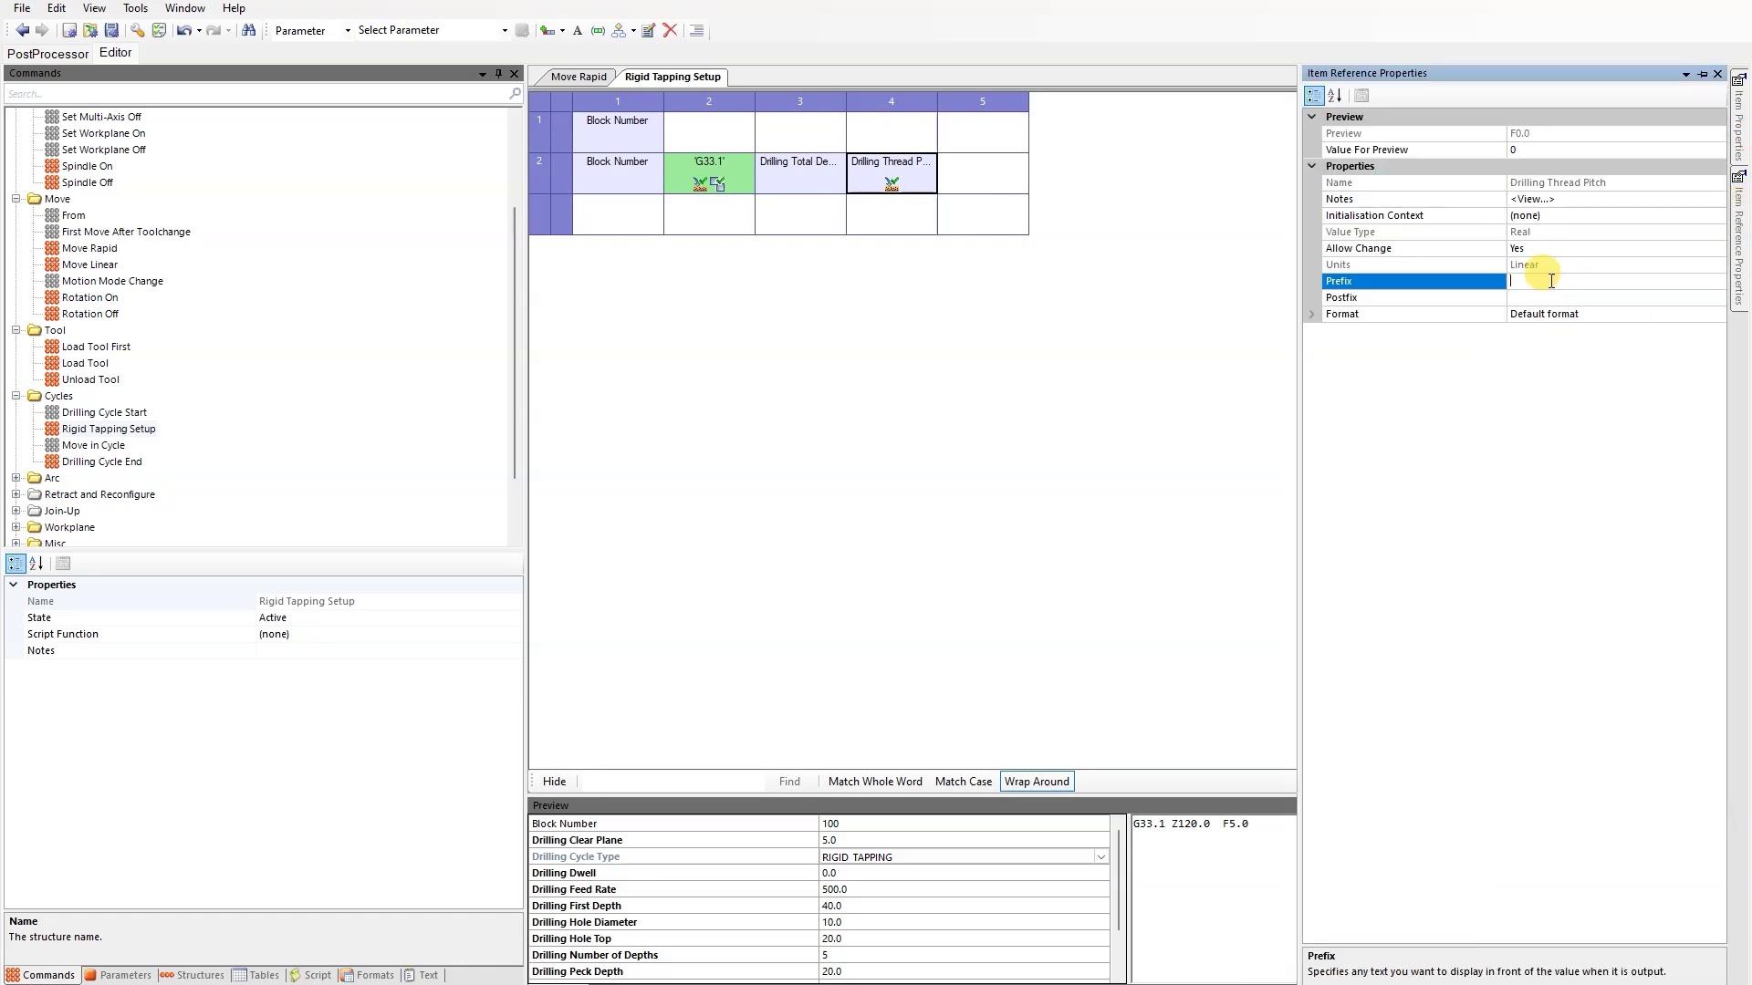
{"action": "type", "text": "K"}
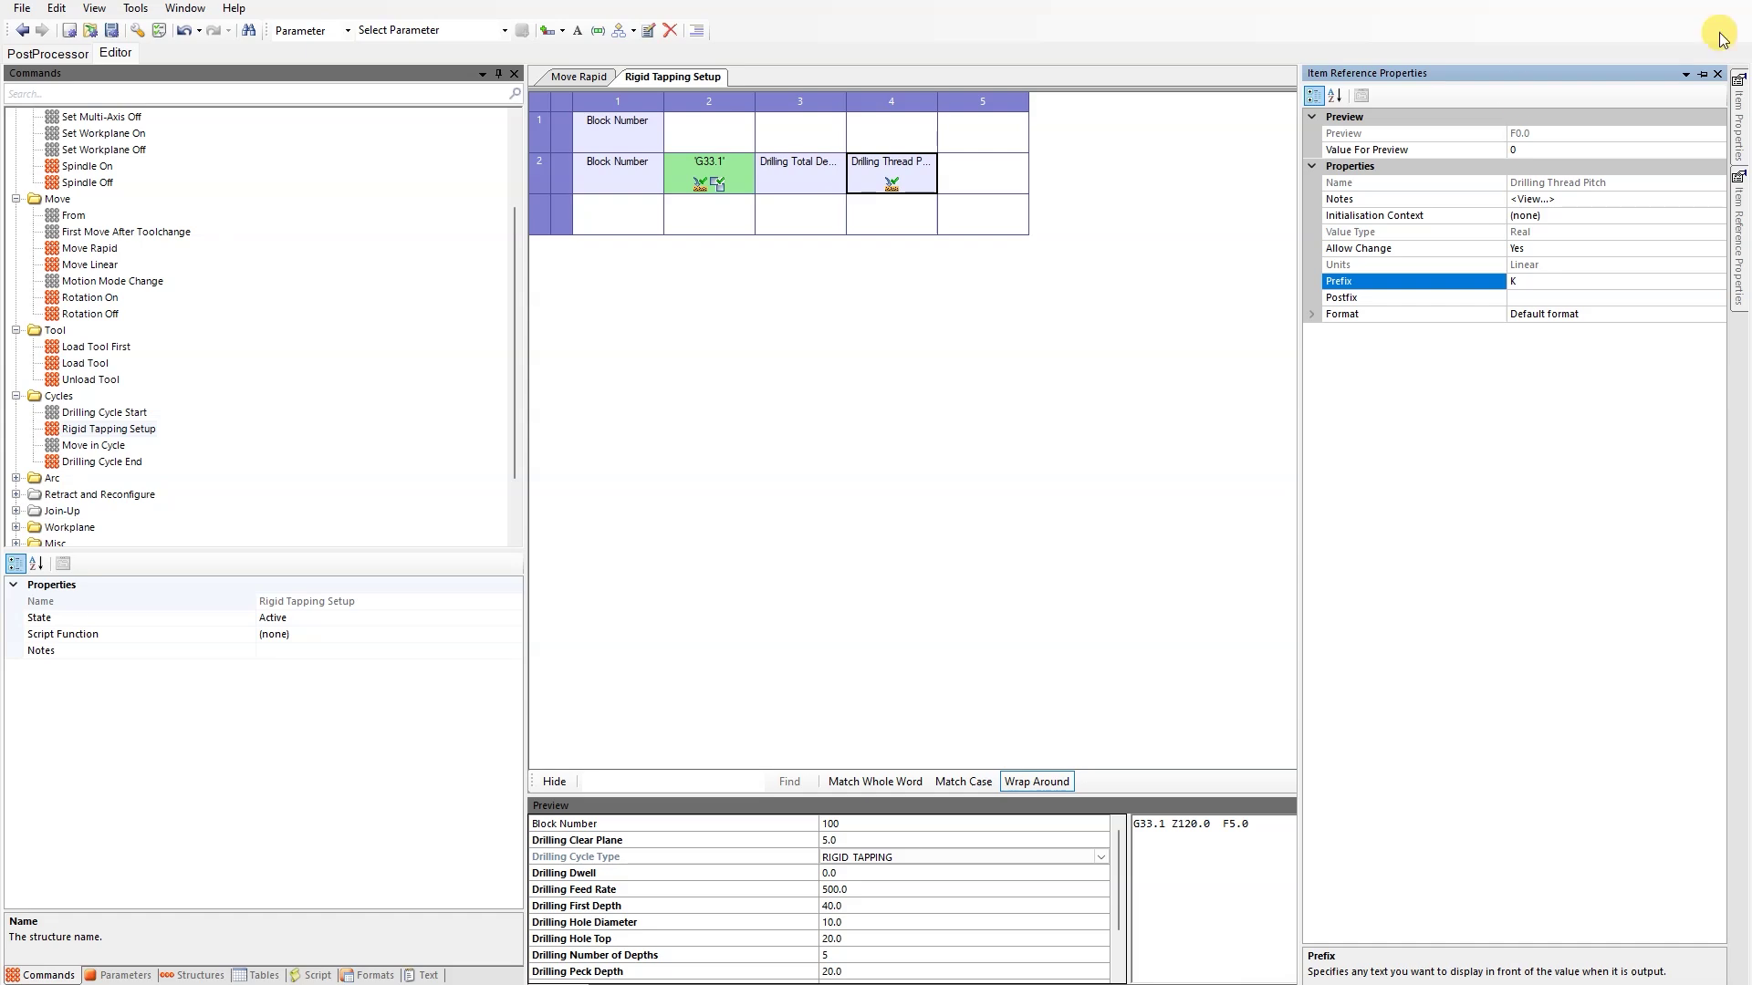
{"action": "left_click", "coordinate": [1129, 332]}
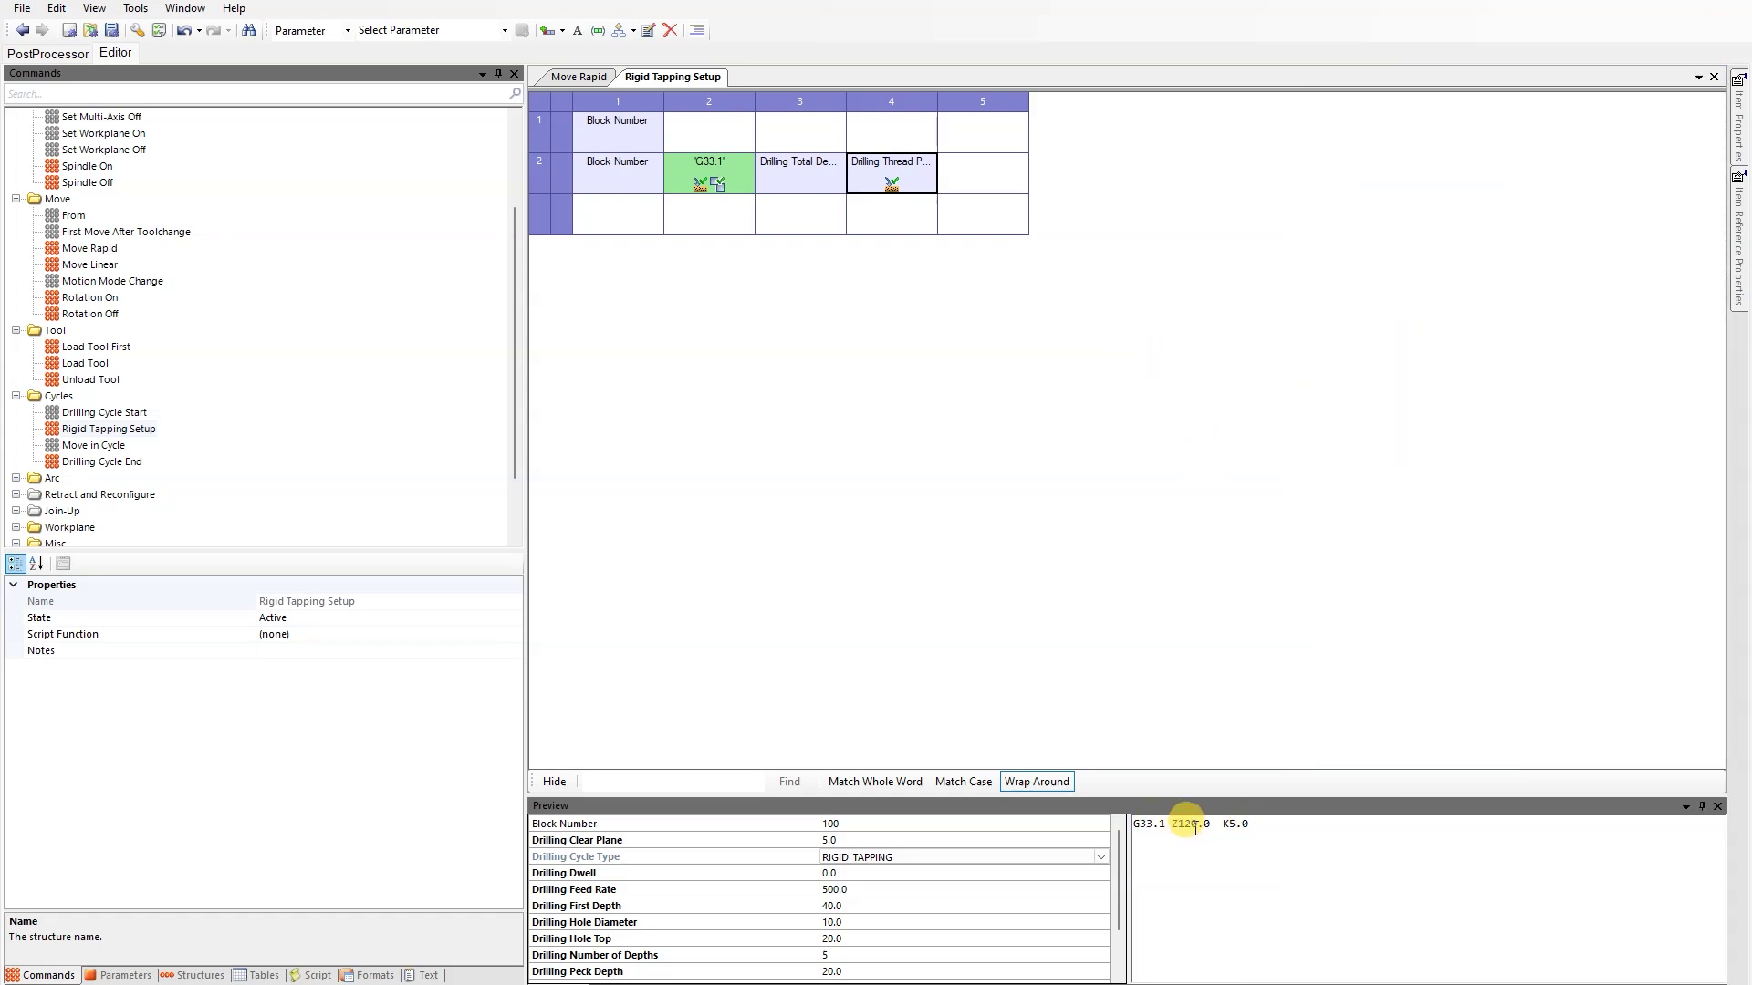
{"action": "left_click", "coordinate": [639, 137]}
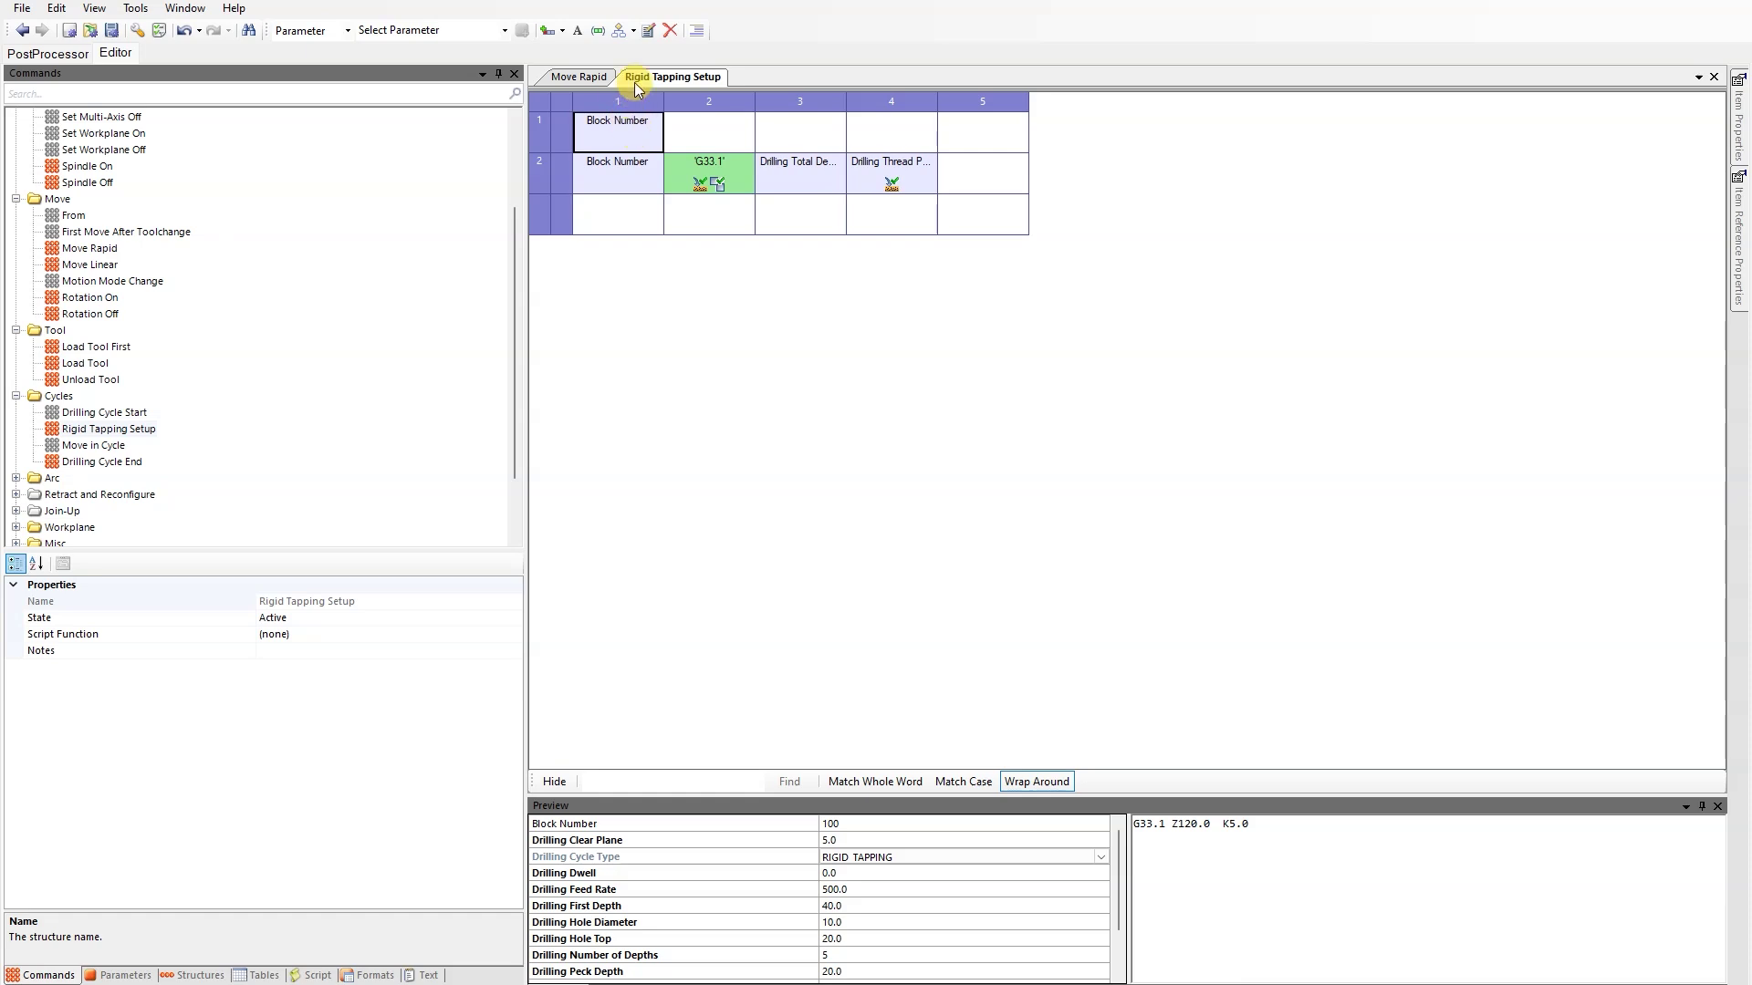
{"action": "left_click", "coordinate": [670, 33]}
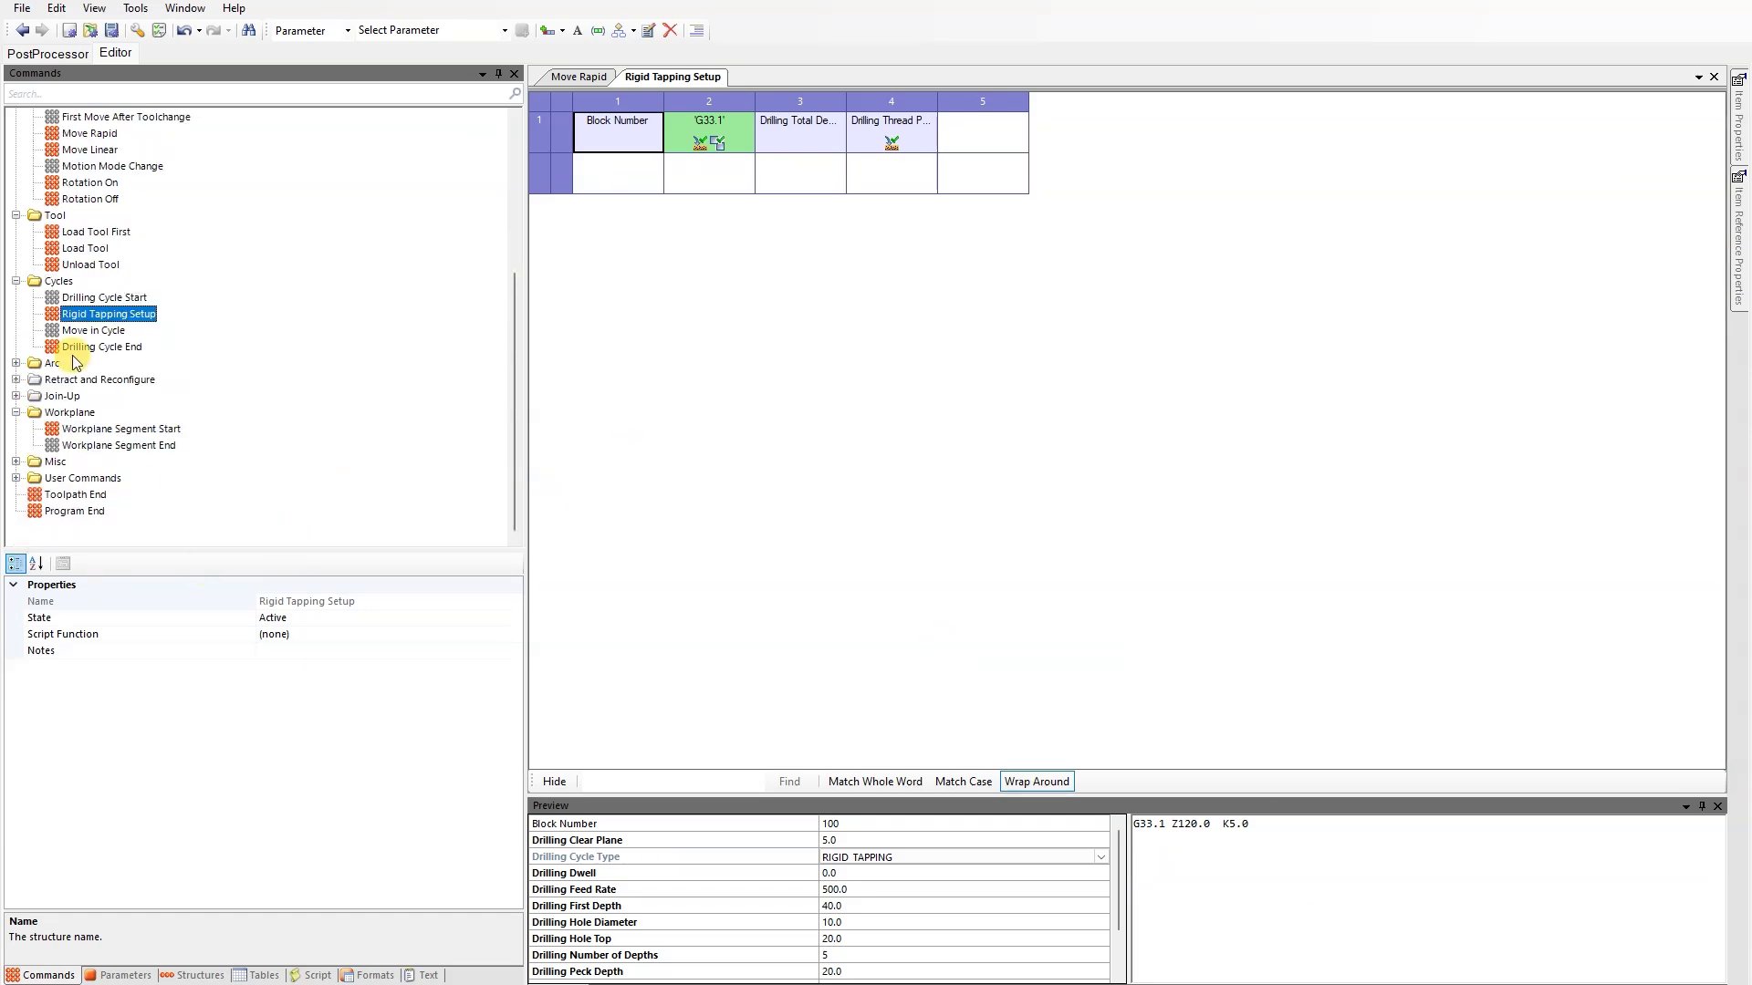
Deactivate the Circular Move XZ and Circular Move YZ commands in the Arc group
{"action": "left_click", "coordinate": [15, 363]}
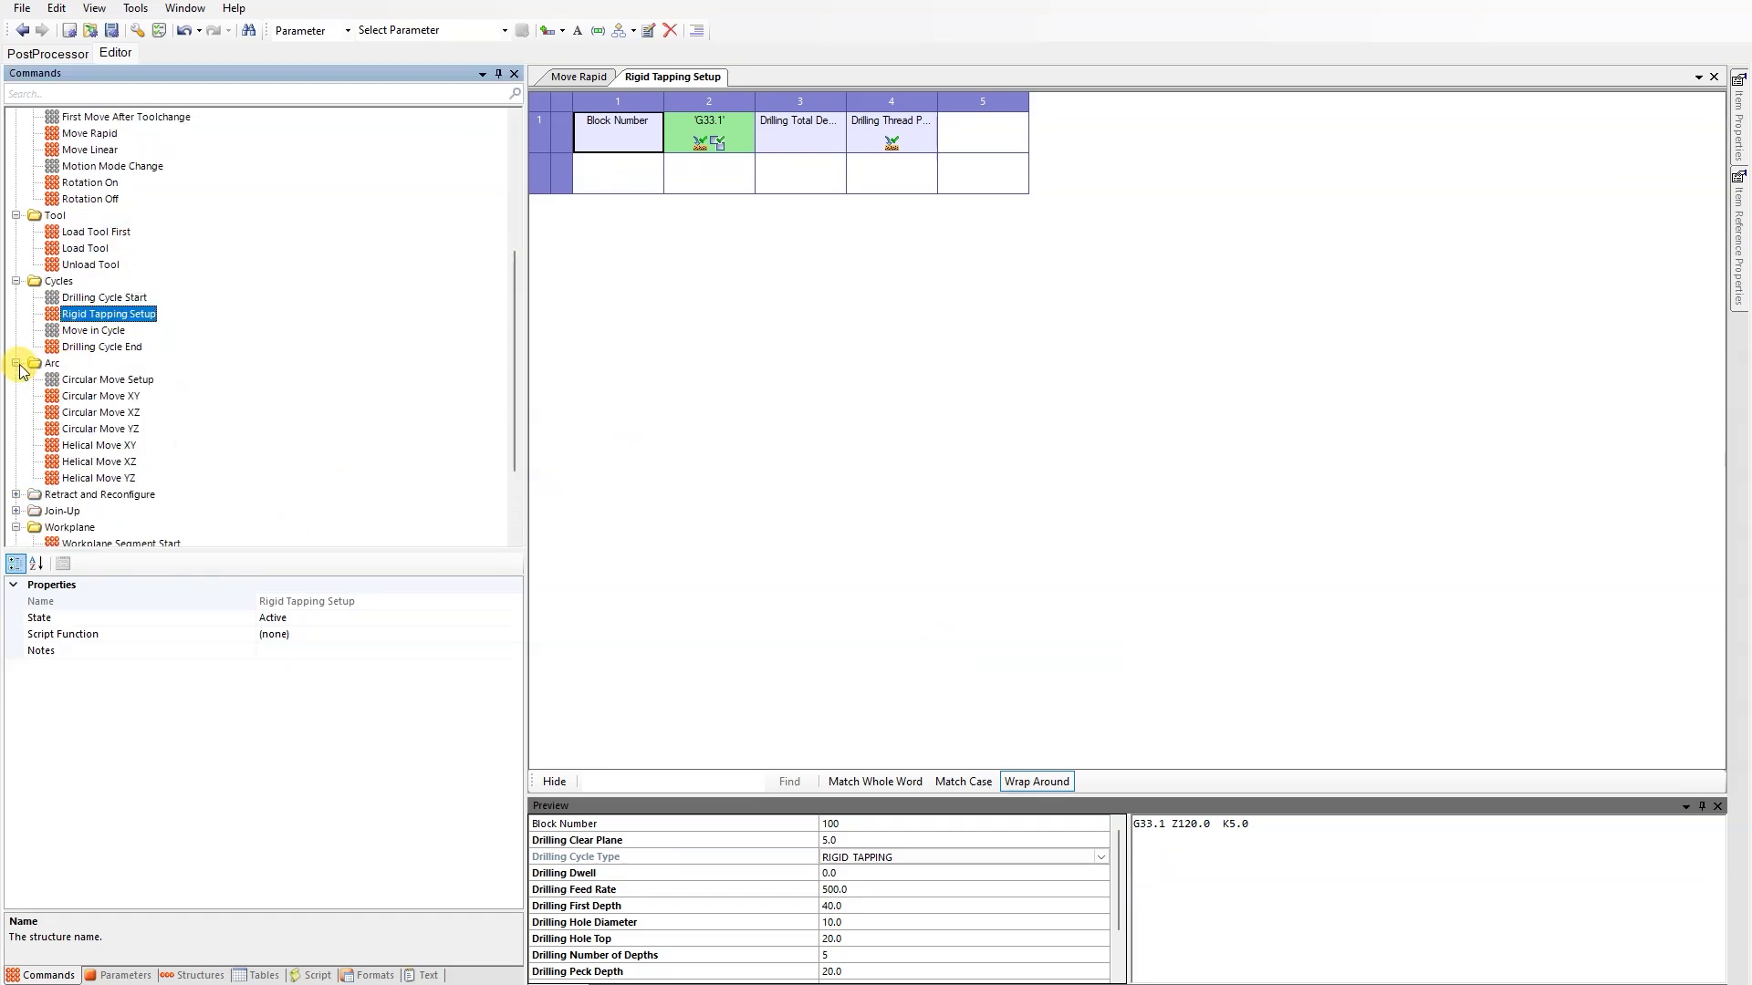
{"action": "left_click", "coordinate": [102, 413]}
{"action": "right_click", "coordinate": [111, 418]}
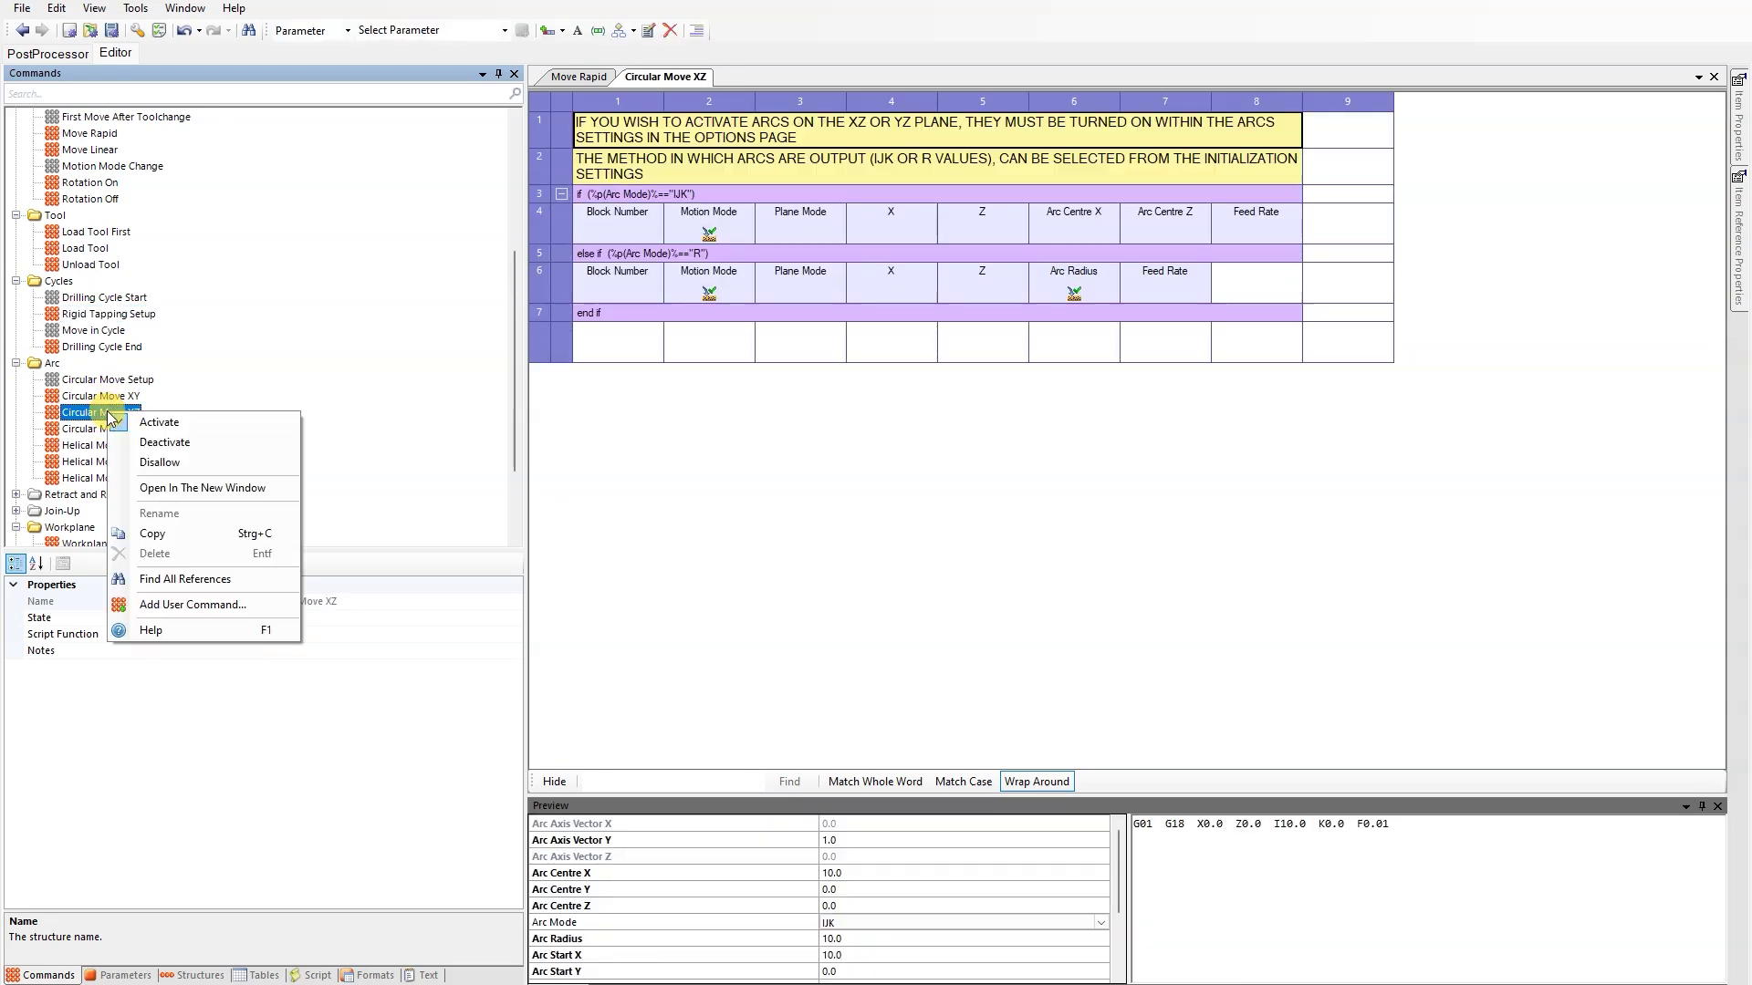
{"action": "left_click", "coordinate": [132, 443]}
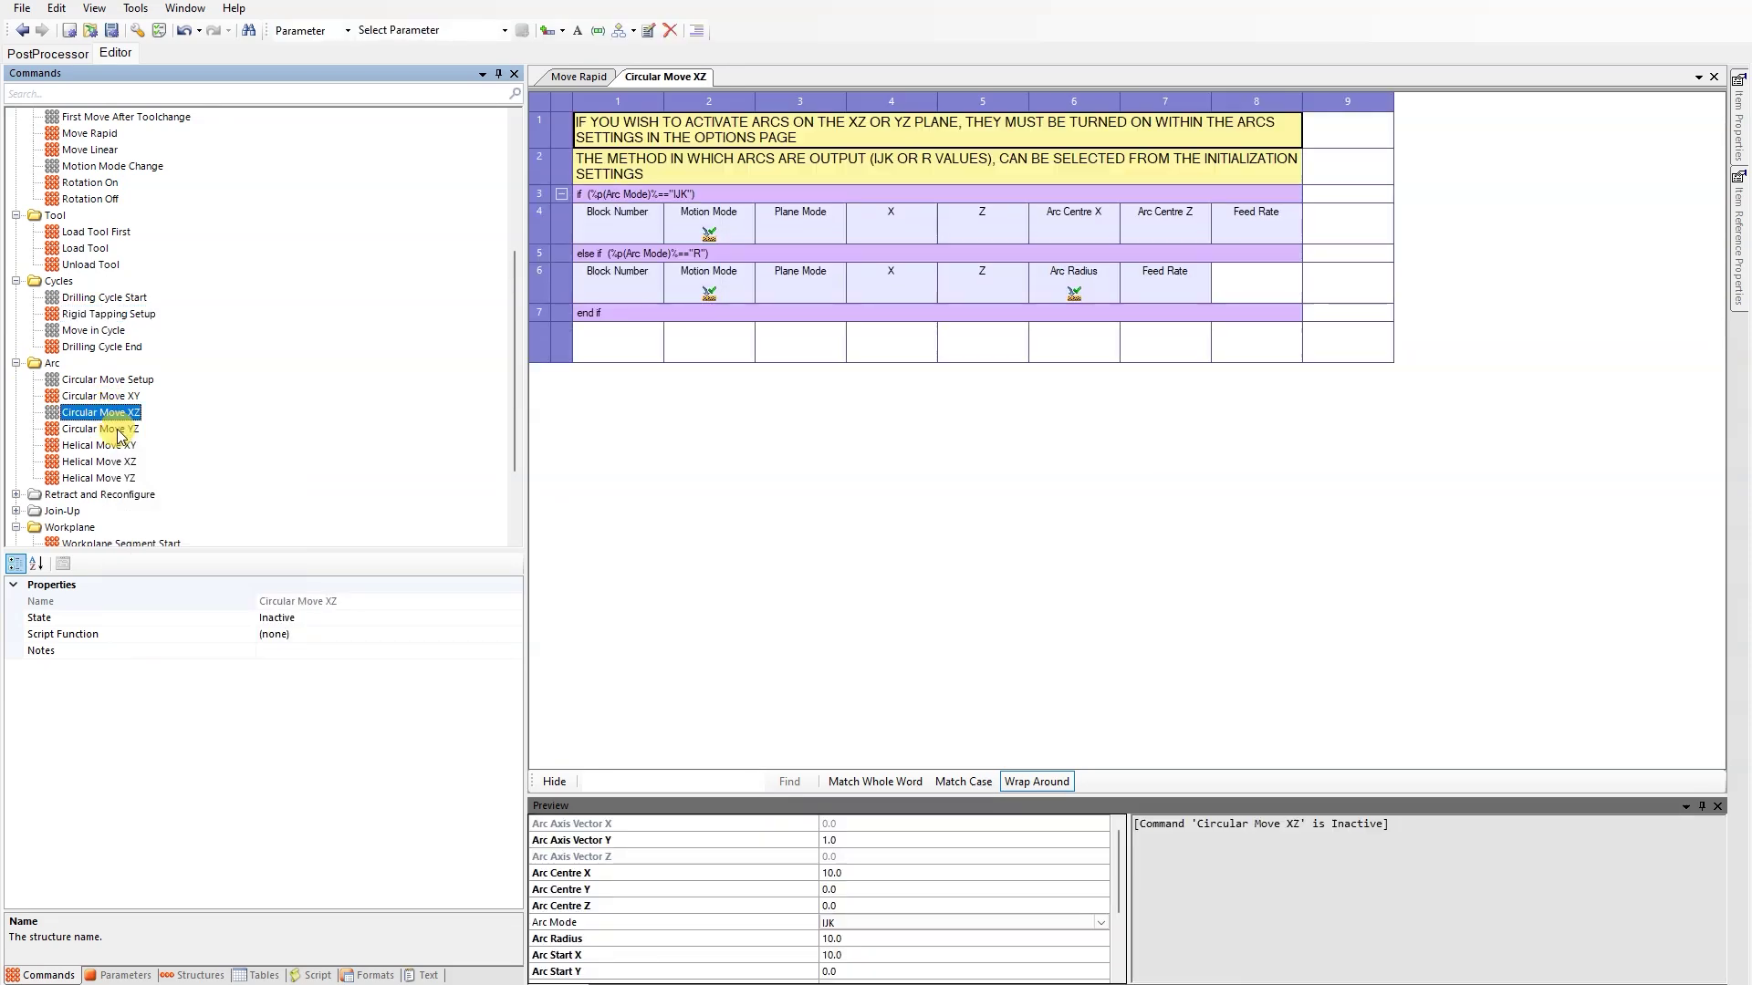
{"action": "left_click", "coordinate": [117, 430]}
{"action": "right_click", "coordinate": [118, 434]}
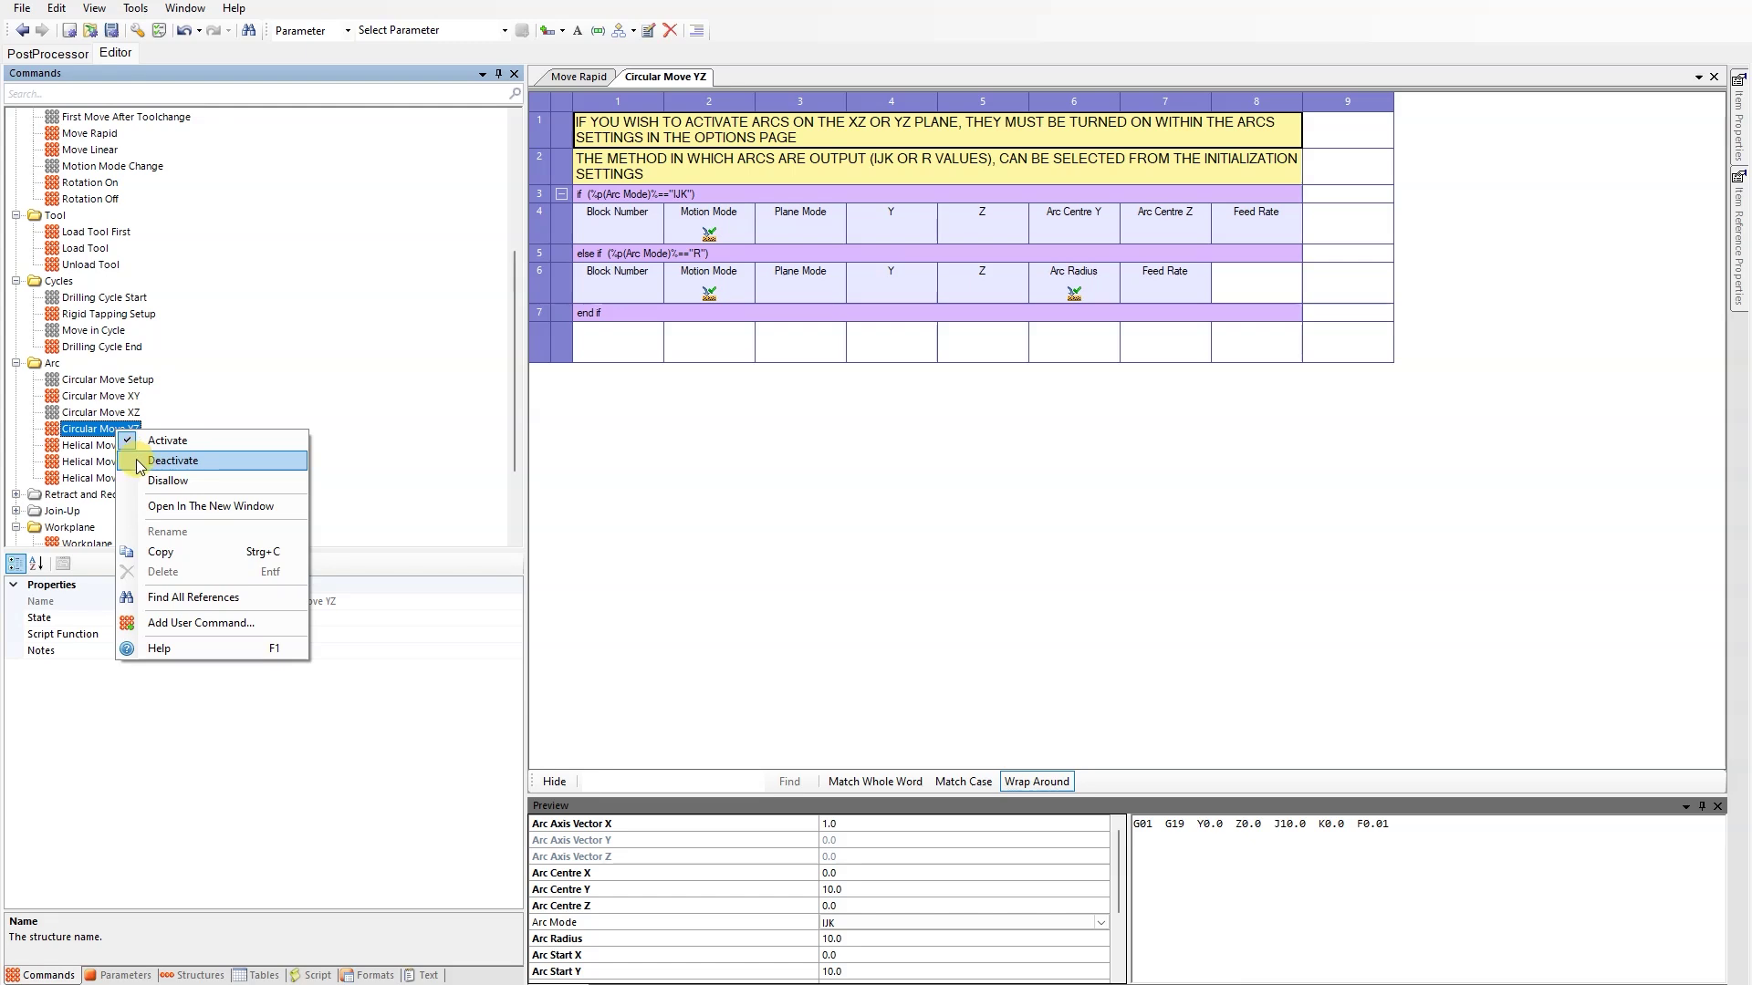
{"action": "left_click", "coordinate": [136, 460]}
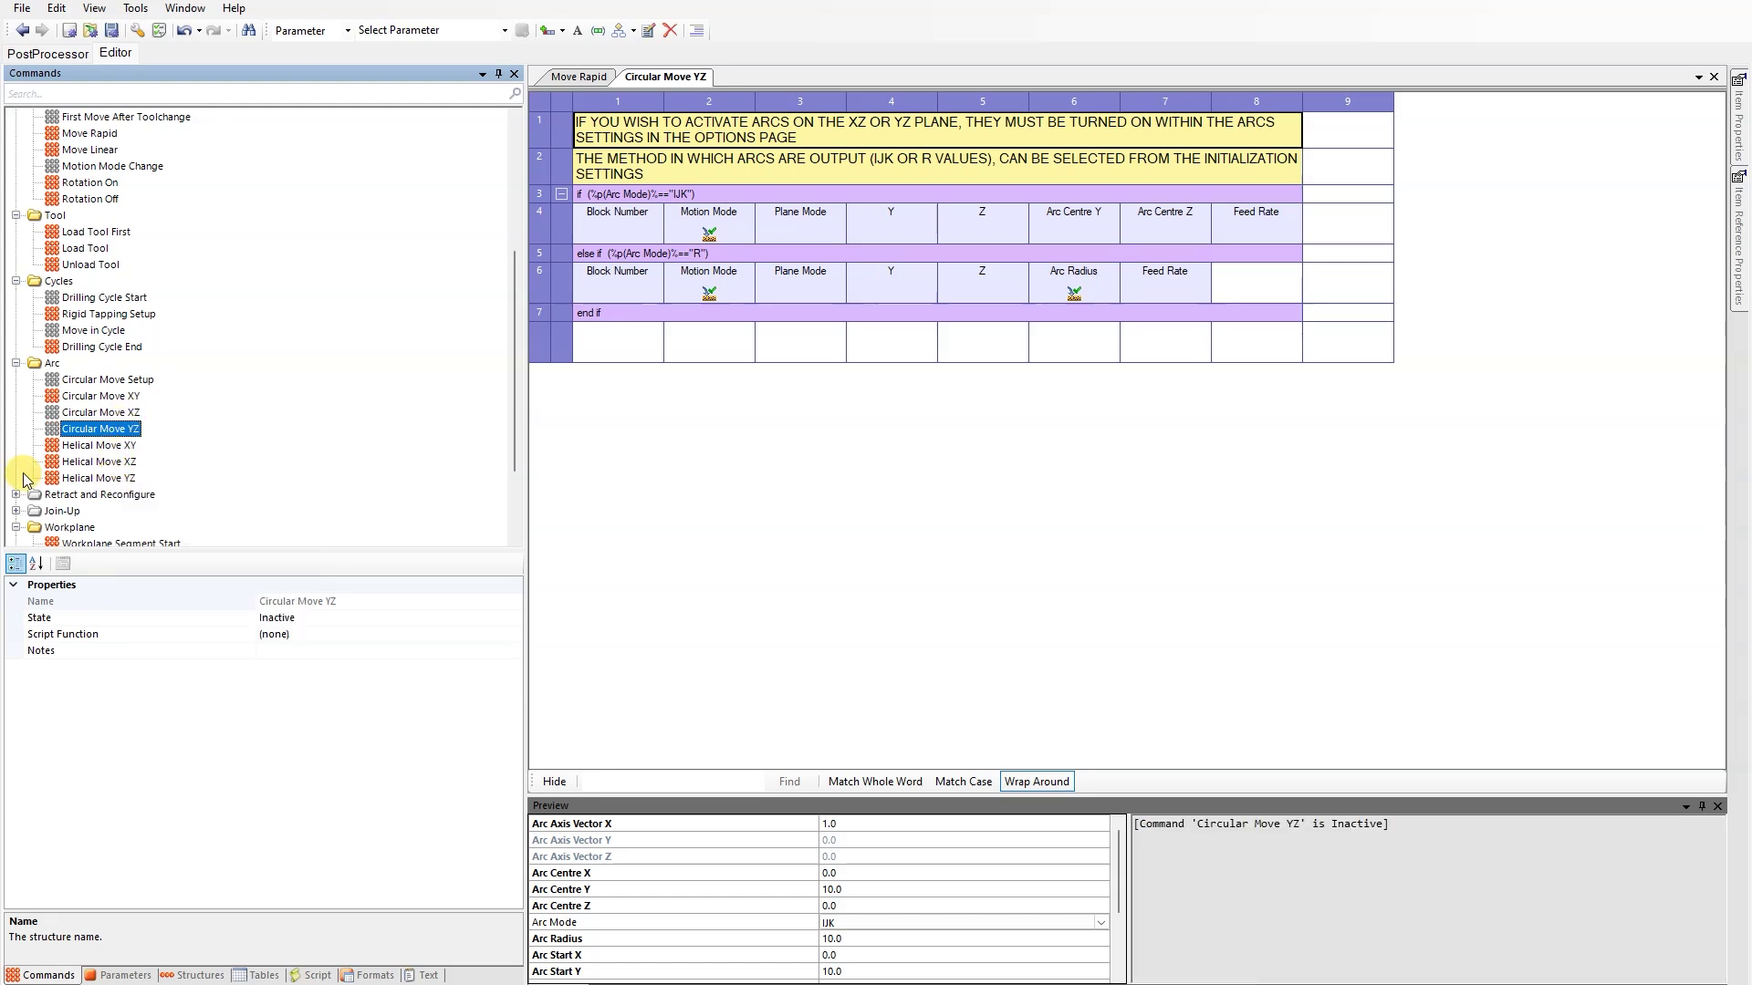
Deactivate the Workplane Segment Start command
{"action": "scroll", "coordinate": [68, 470], "scroll_direction": "down", "scroll_amount": 2}
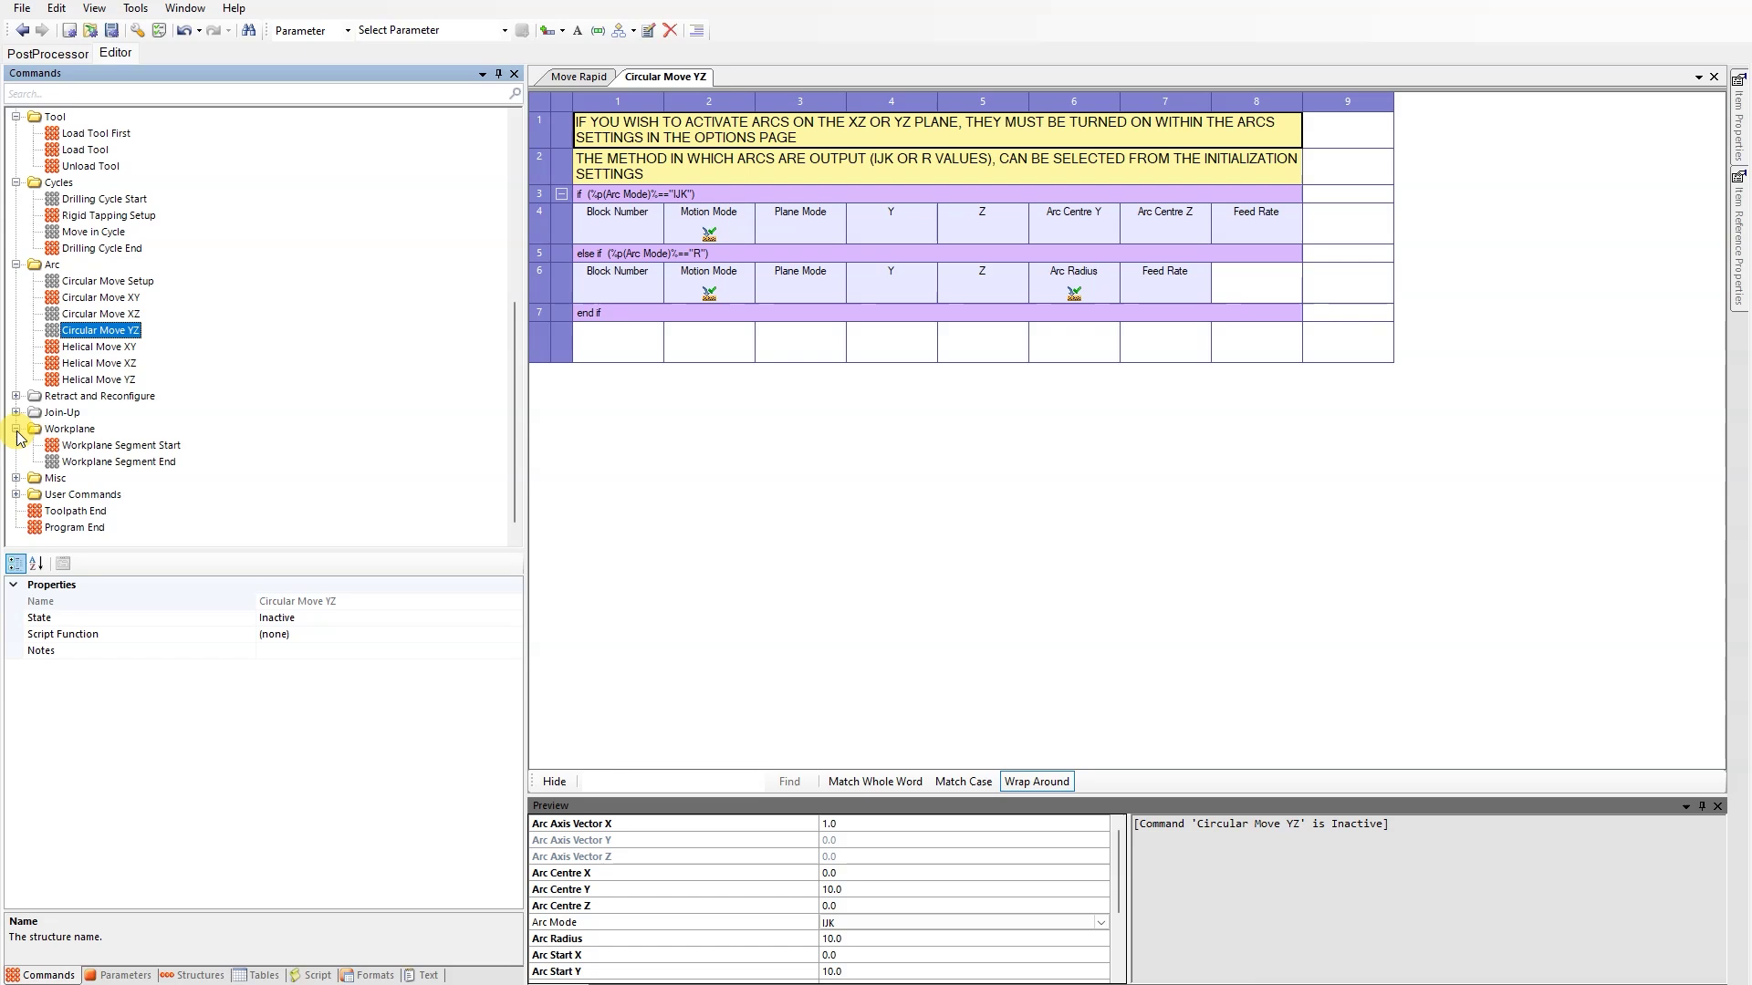
{"action": "right_click", "coordinate": [80, 445]}
{"action": "left_click", "coordinate": [108, 472]}
{"action": "scroll", "coordinate": [109, 473], "scroll_direction": "down", "scroll_amount": 1}
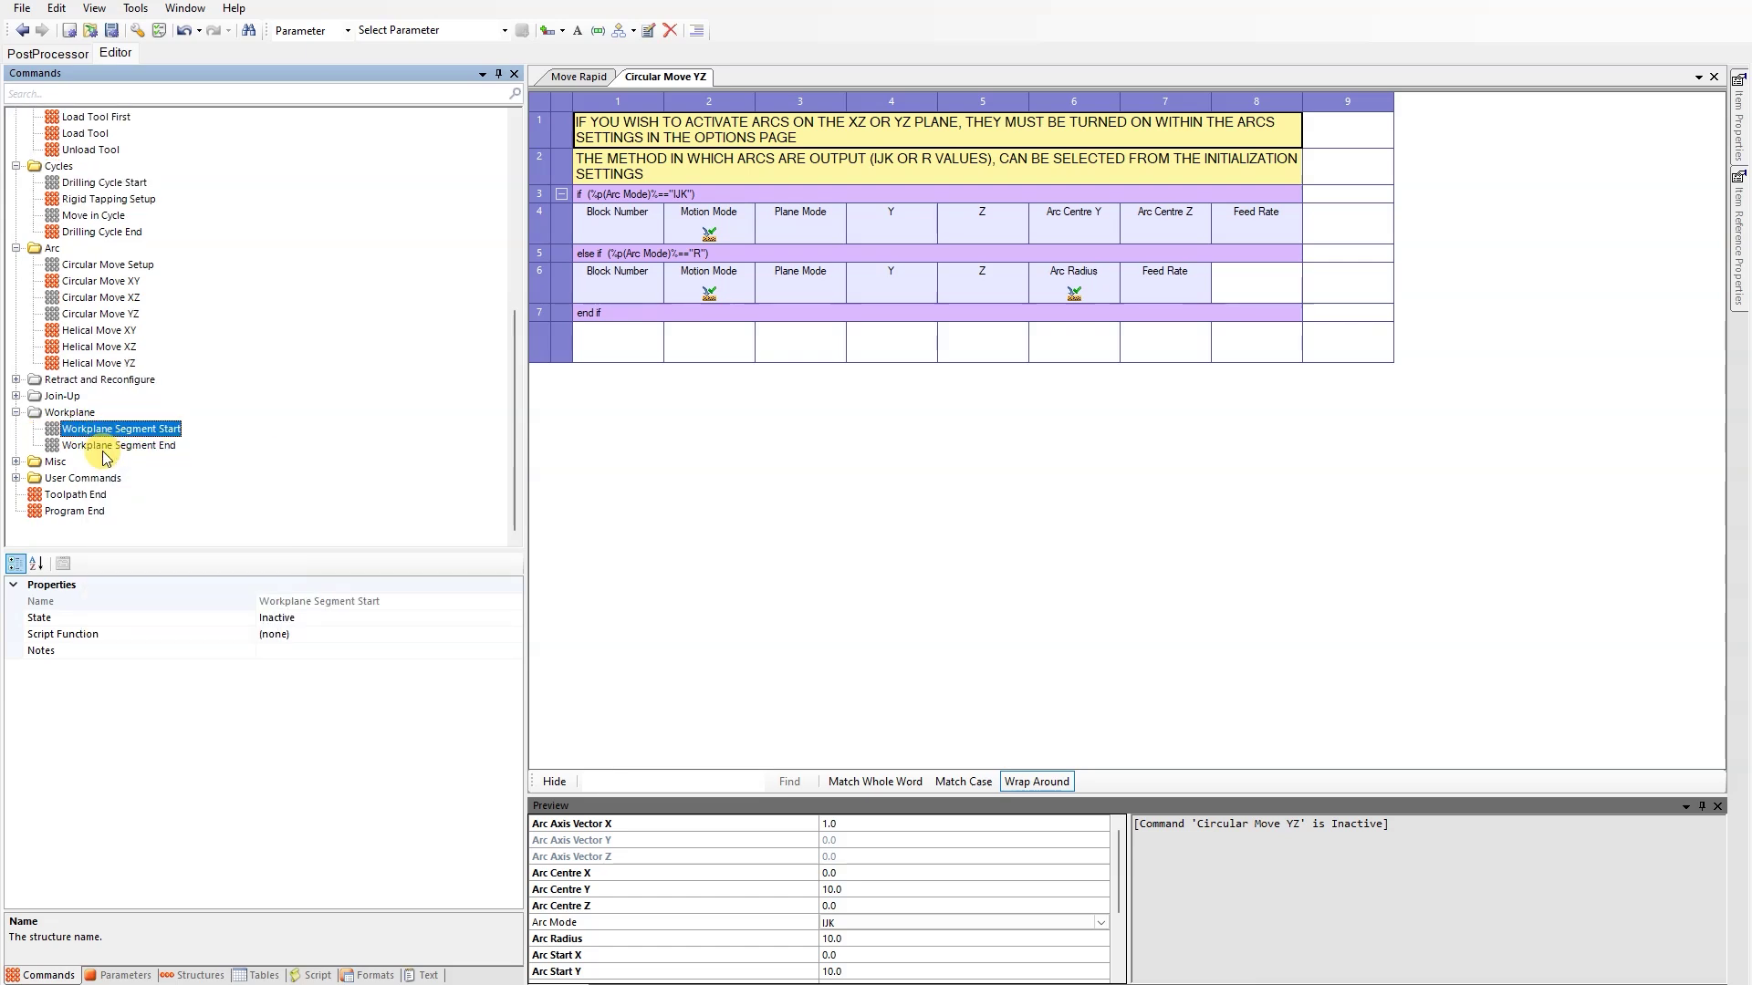
Examine the Feed Rate Set, Print and Toolpath Header commands in the Misc group
{"action": "left_click", "coordinate": [18, 463]}
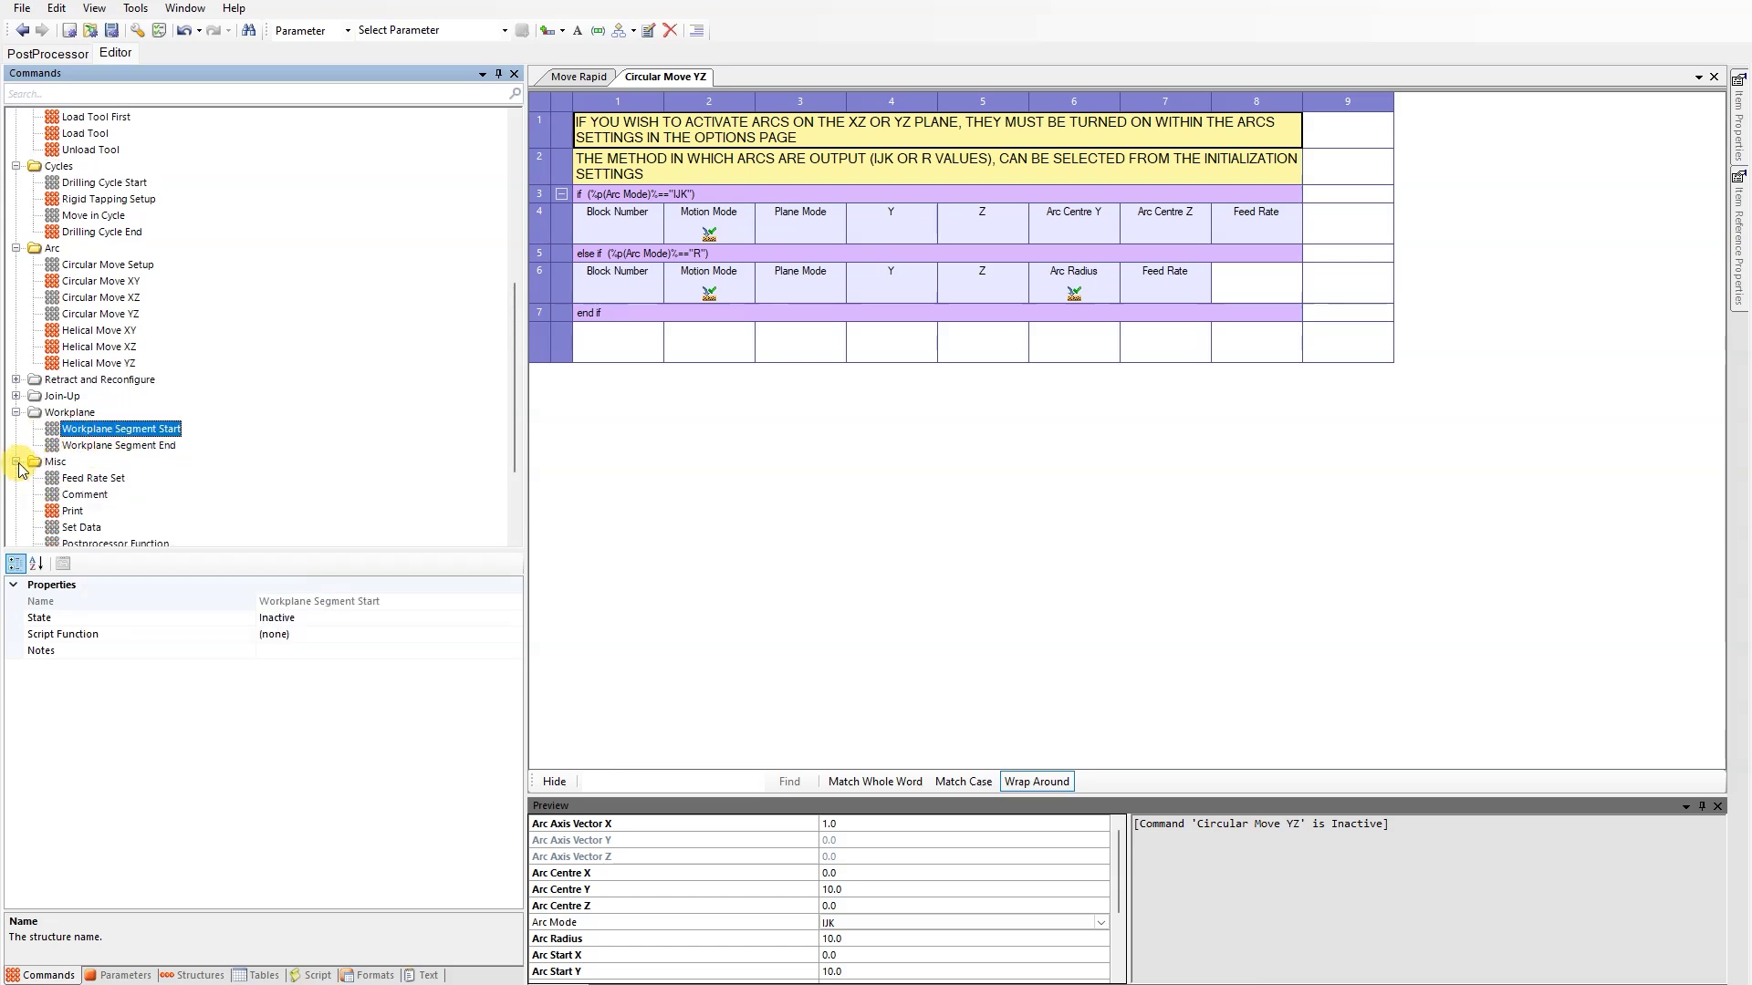
{"action": "scroll", "coordinate": [228, 461], "scroll_direction": "down", "scroll_amount": 3}
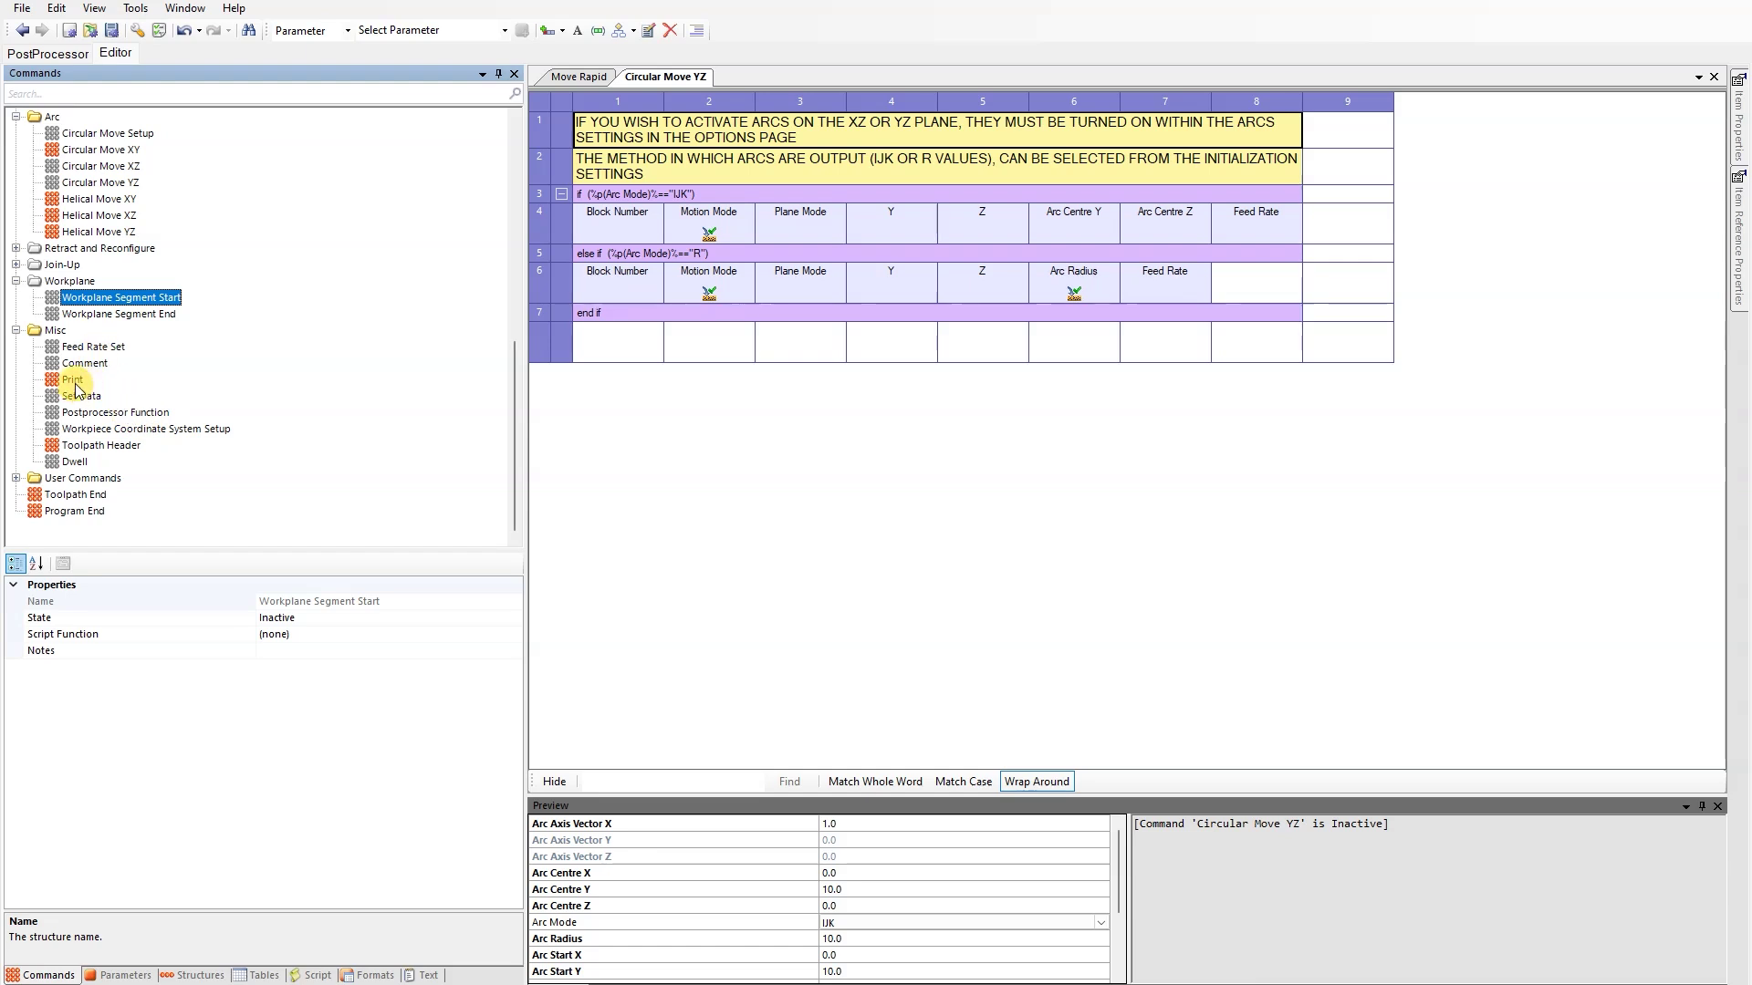
{"action": "left_click", "coordinate": [75, 381]}
{"action": "left_click", "coordinate": [80, 349]}
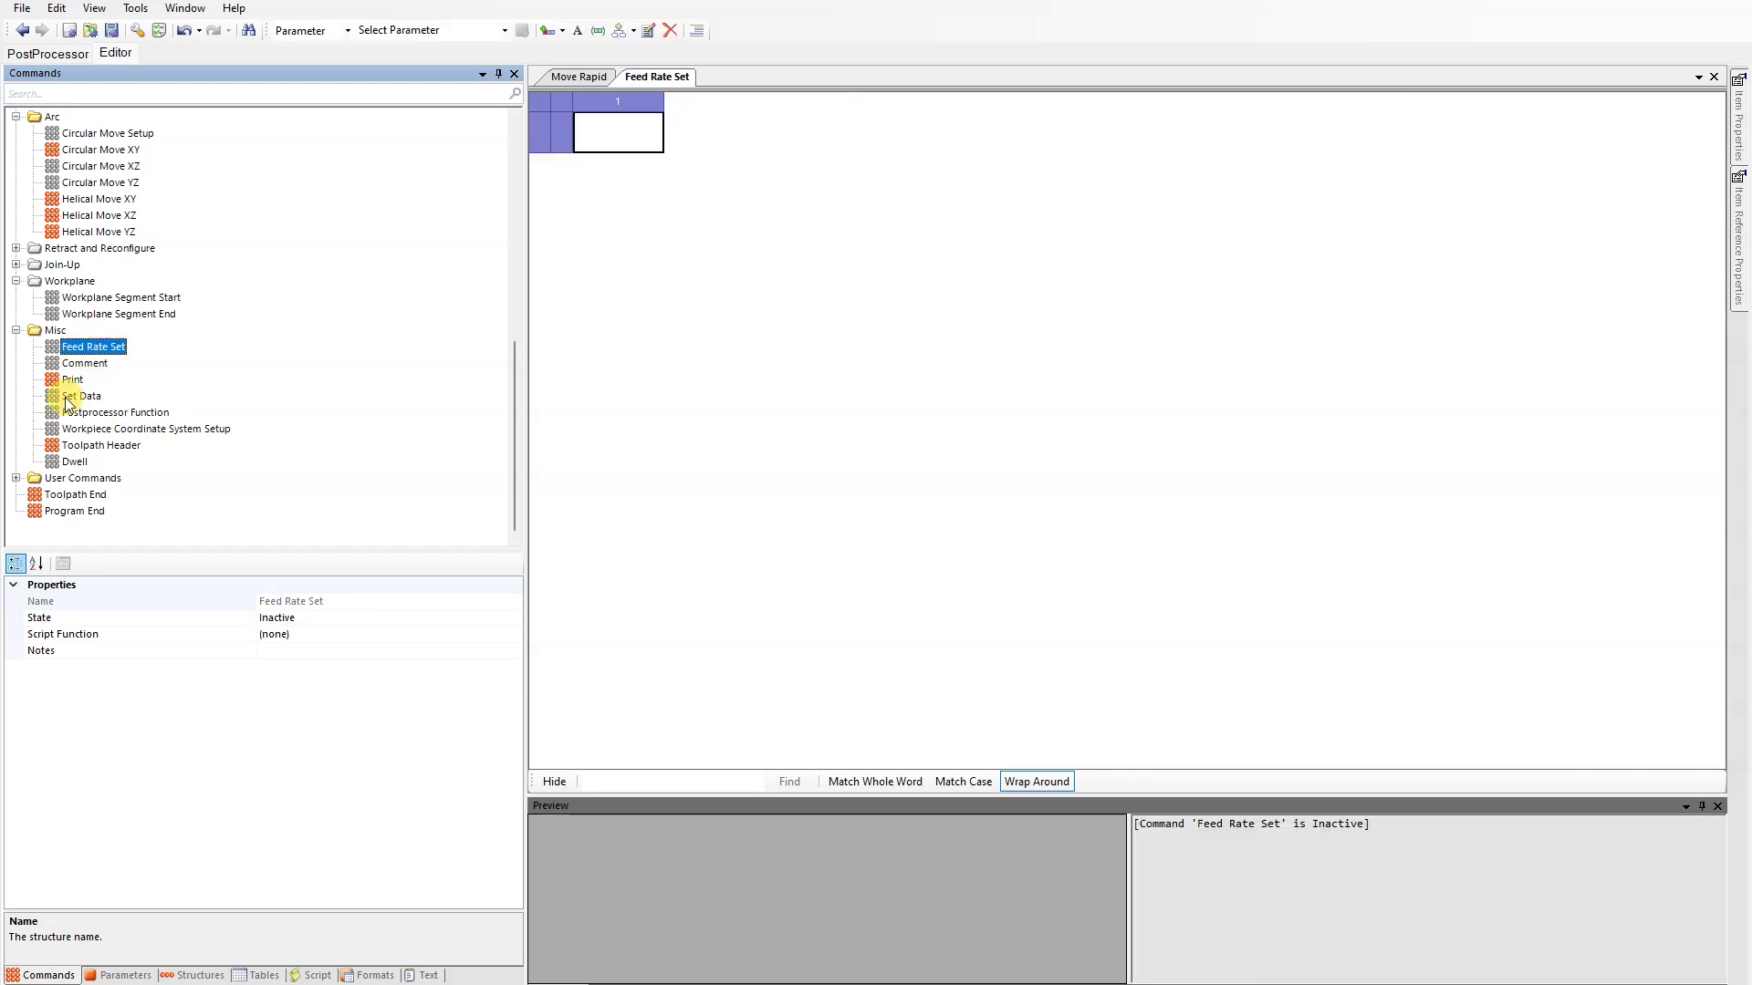
{"action": "left_click", "coordinate": [73, 382]}
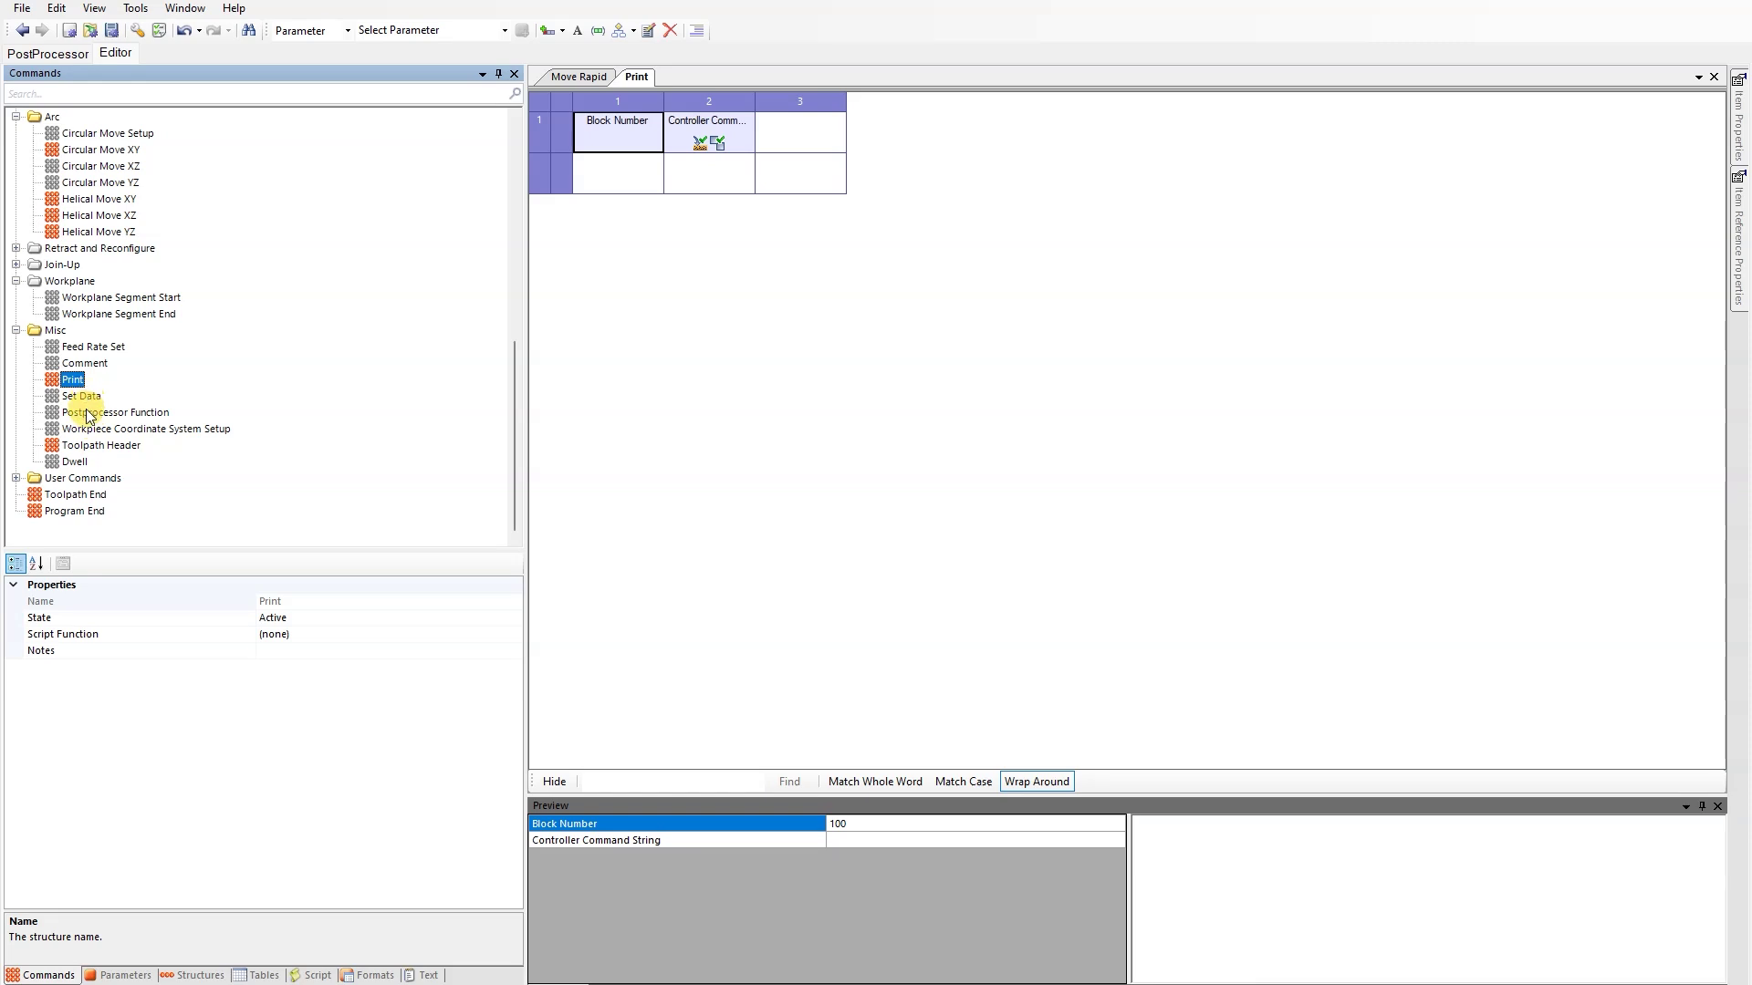
{"action": "left_click", "coordinate": [73, 445]}
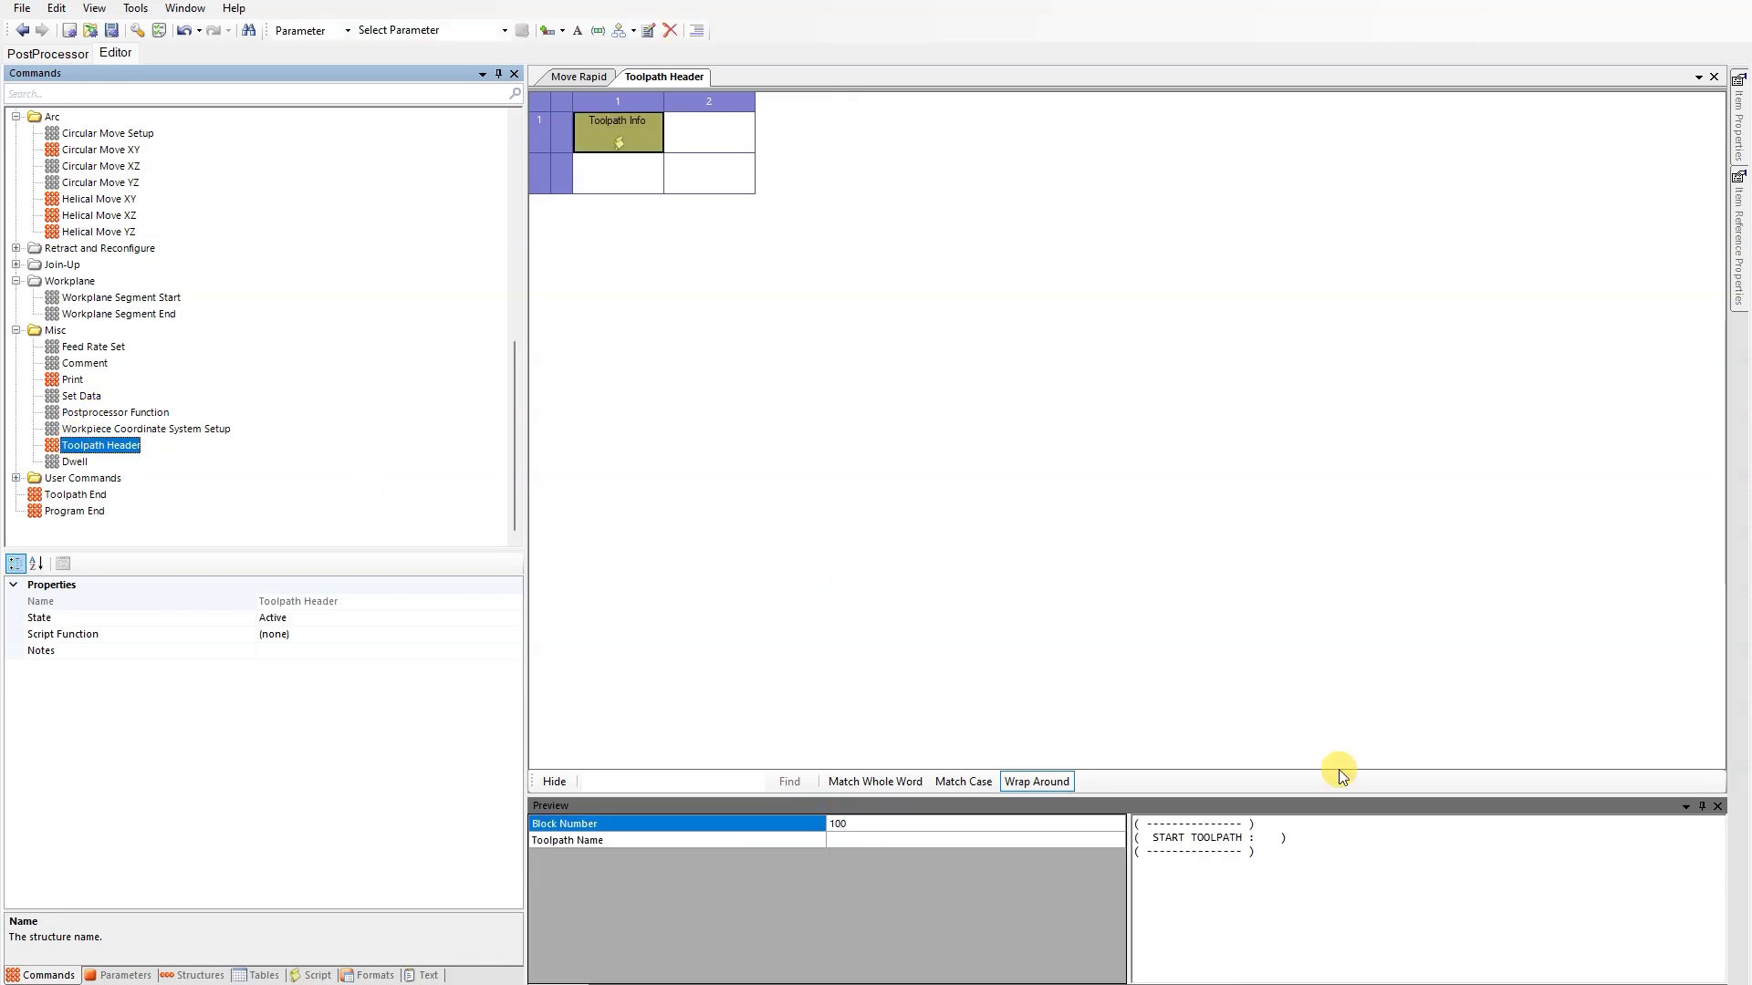
Insert a block number in the Dwell command, paste the copied text item beside it and change its text to G4
{"action": "left_click", "coordinate": [75, 460]}
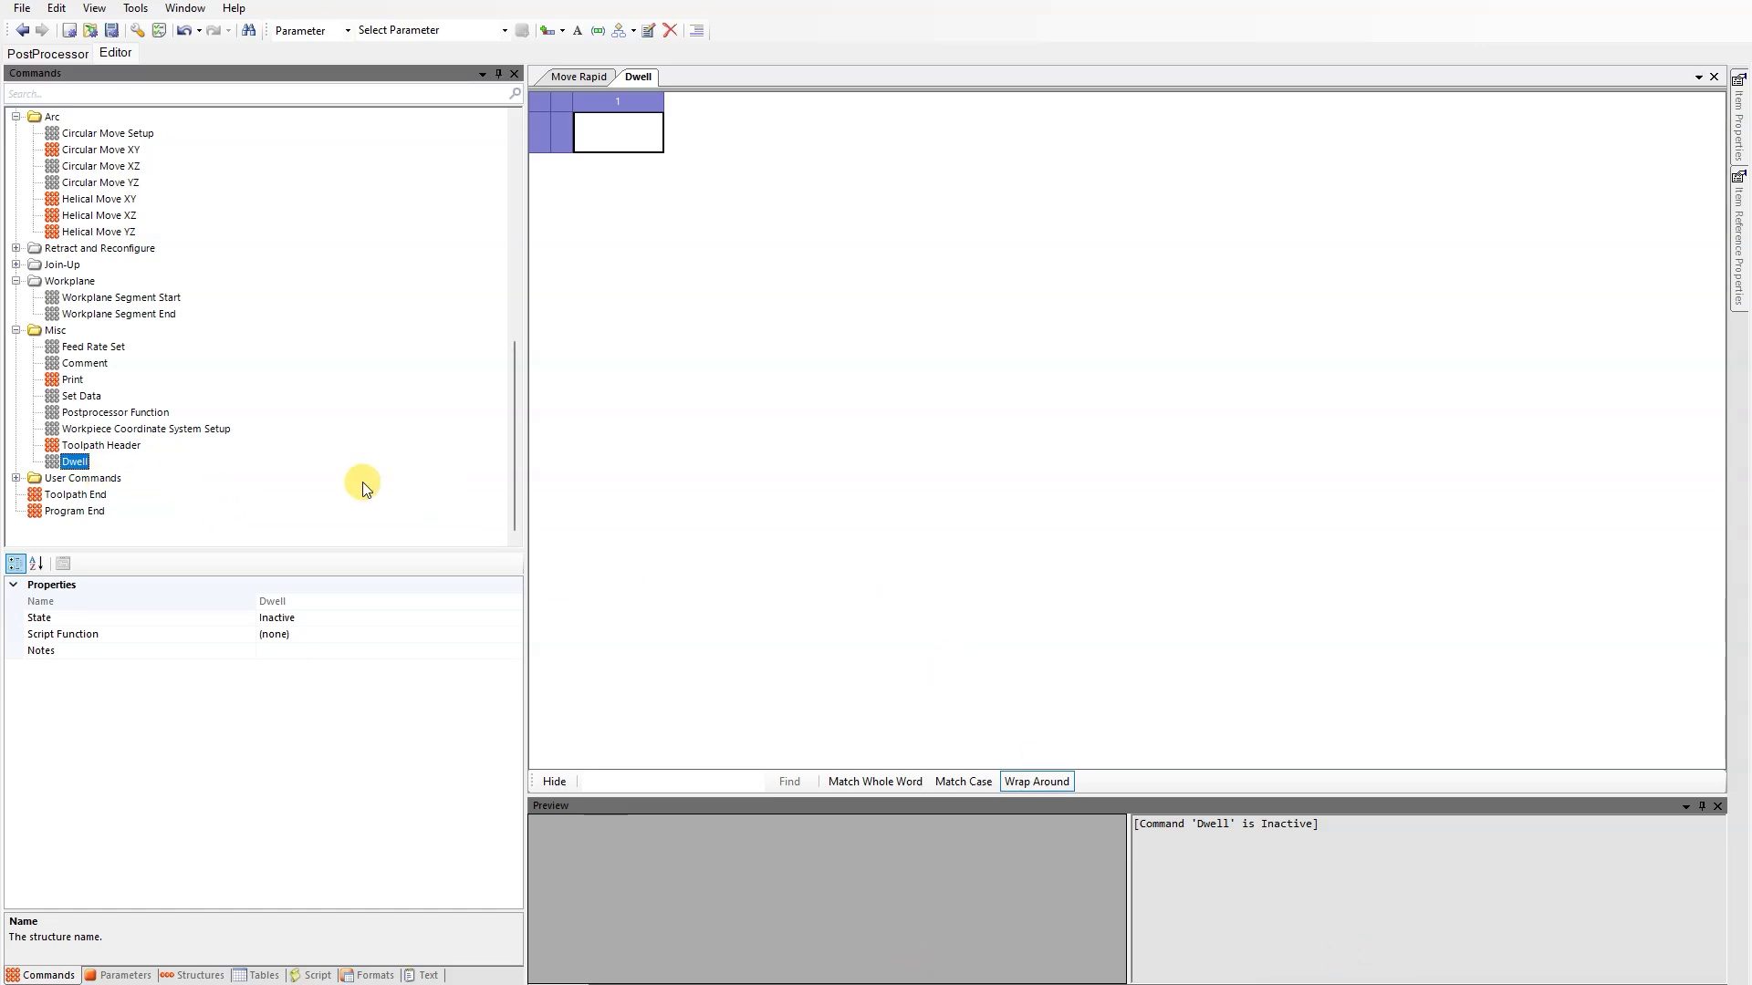
{"action": "left_click", "coordinate": [558, 34]}
{"action": "right_click", "coordinate": [699, 133]}
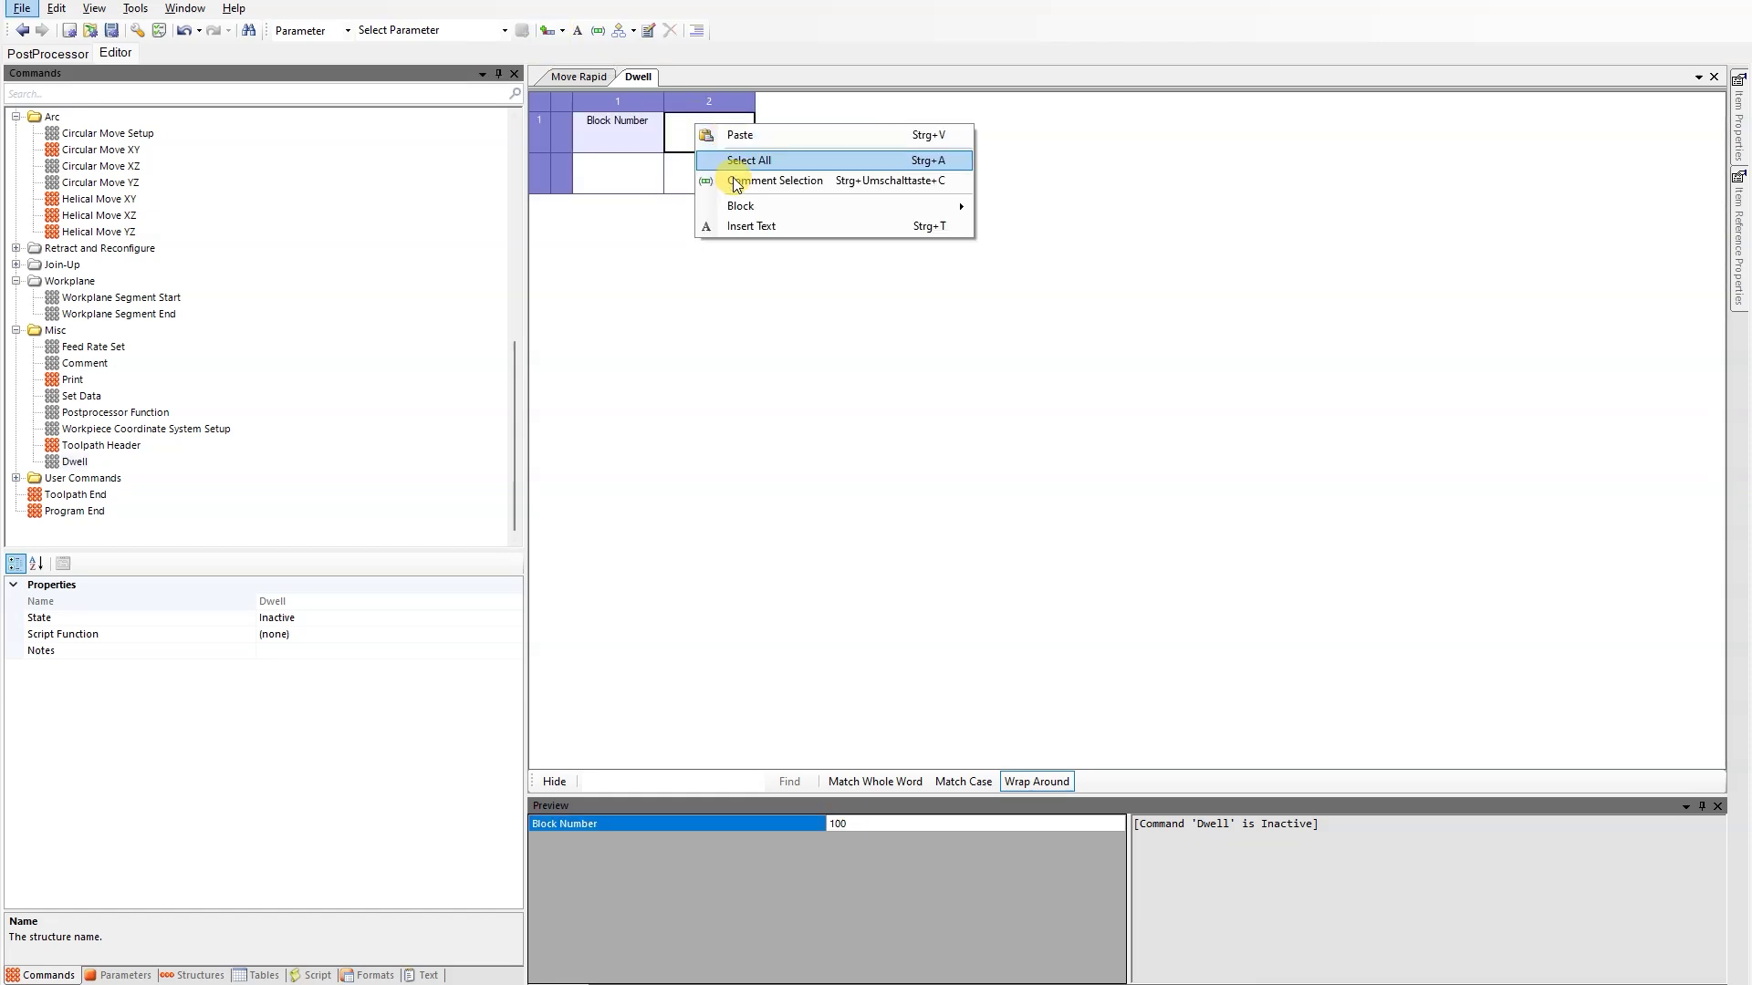
{"action": "left_click", "coordinate": [734, 139]}
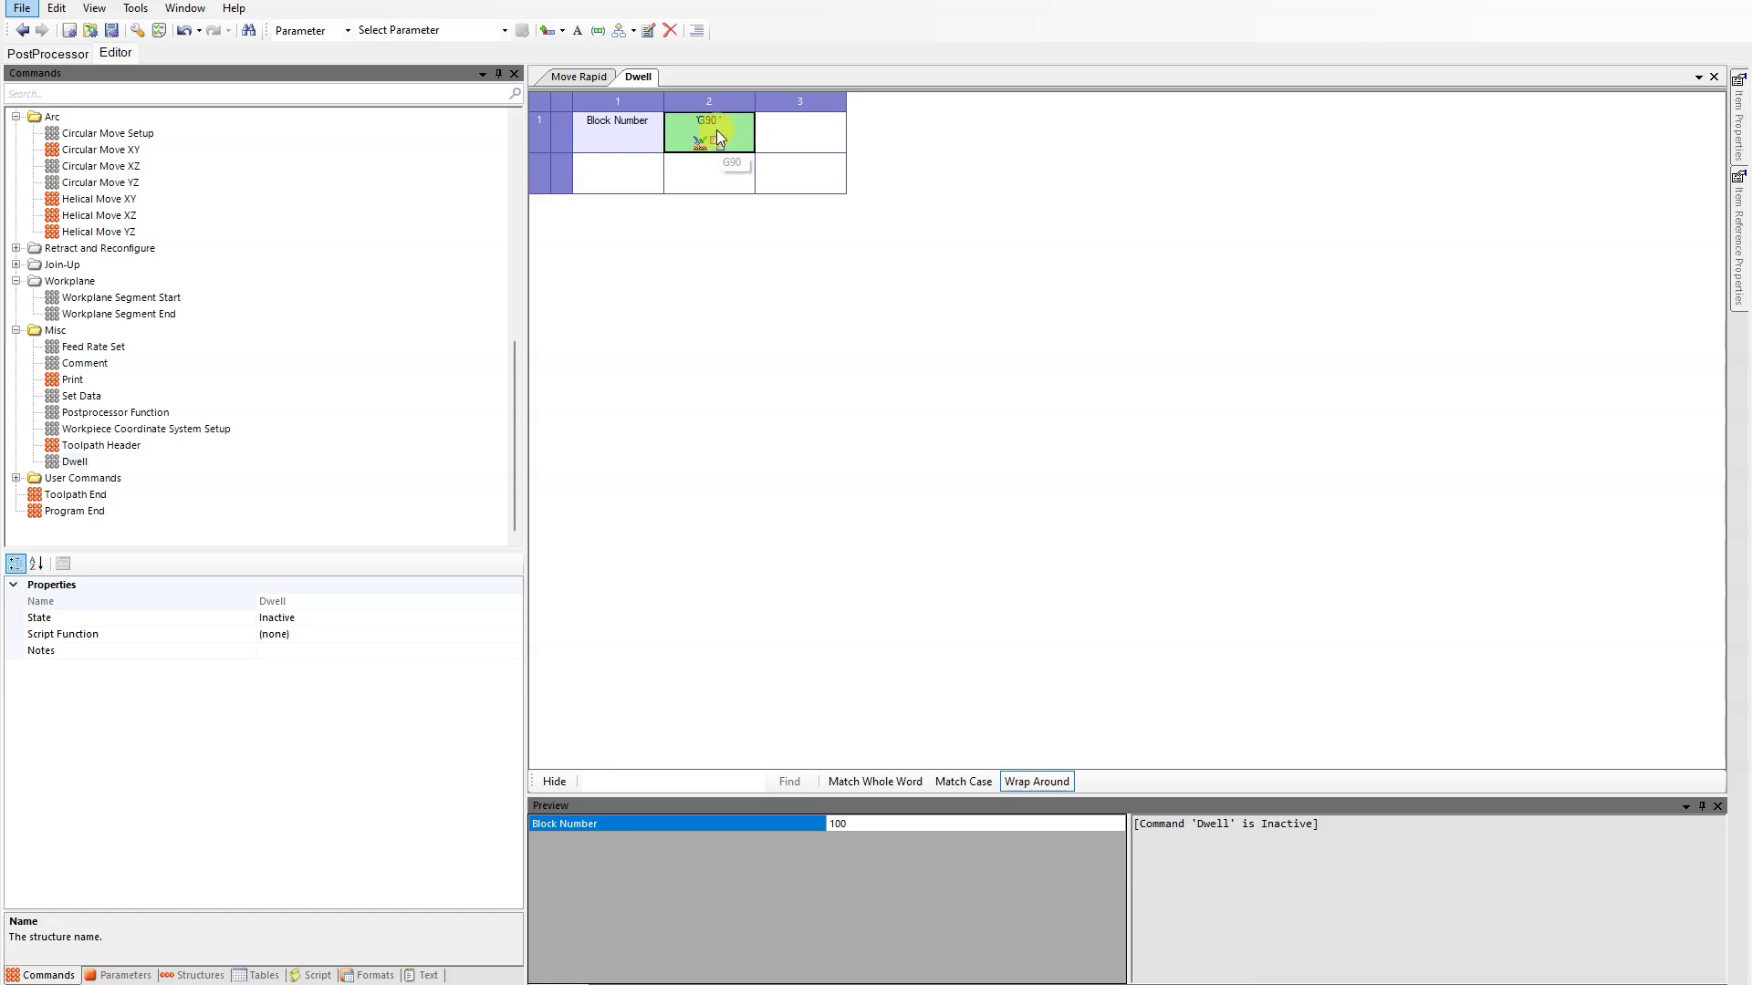
{"action": "right_click", "coordinate": [713, 125]}
{"action": "left_click", "coordinate": [708, 122]}
{"action": "double_click", "coordinate": [706, 119]}
{"action": "left_click_drag", "start_coordinate": [692, 116], "coordinate": [746, 125]}
Add the Dwell parameter after the G4 text in the Dwell command
{"action": "left_click", "coordinate": [791, 144]}
{"action": "left_click", "coordinate": [422, 30]}
{"action": "type", "text": "dwell"}
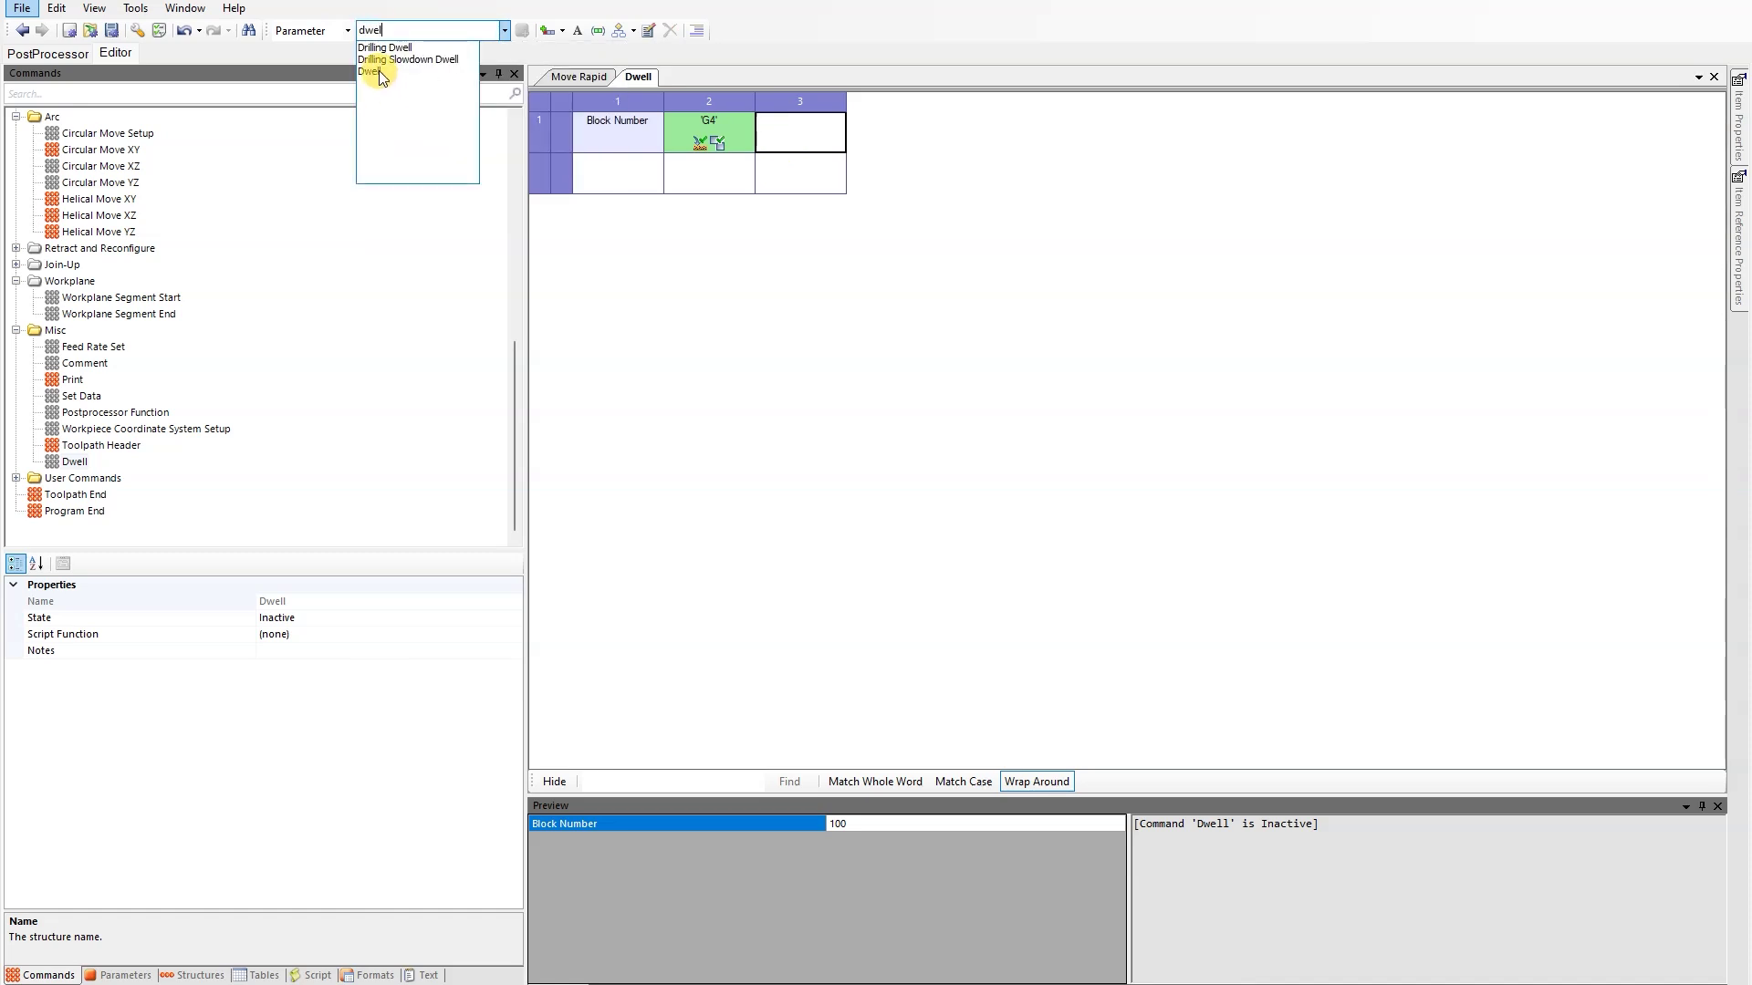
{"action": "left_click", "coordinate": [379, 70]}
{"action": "left_click", "coordinate": [799, 122]}
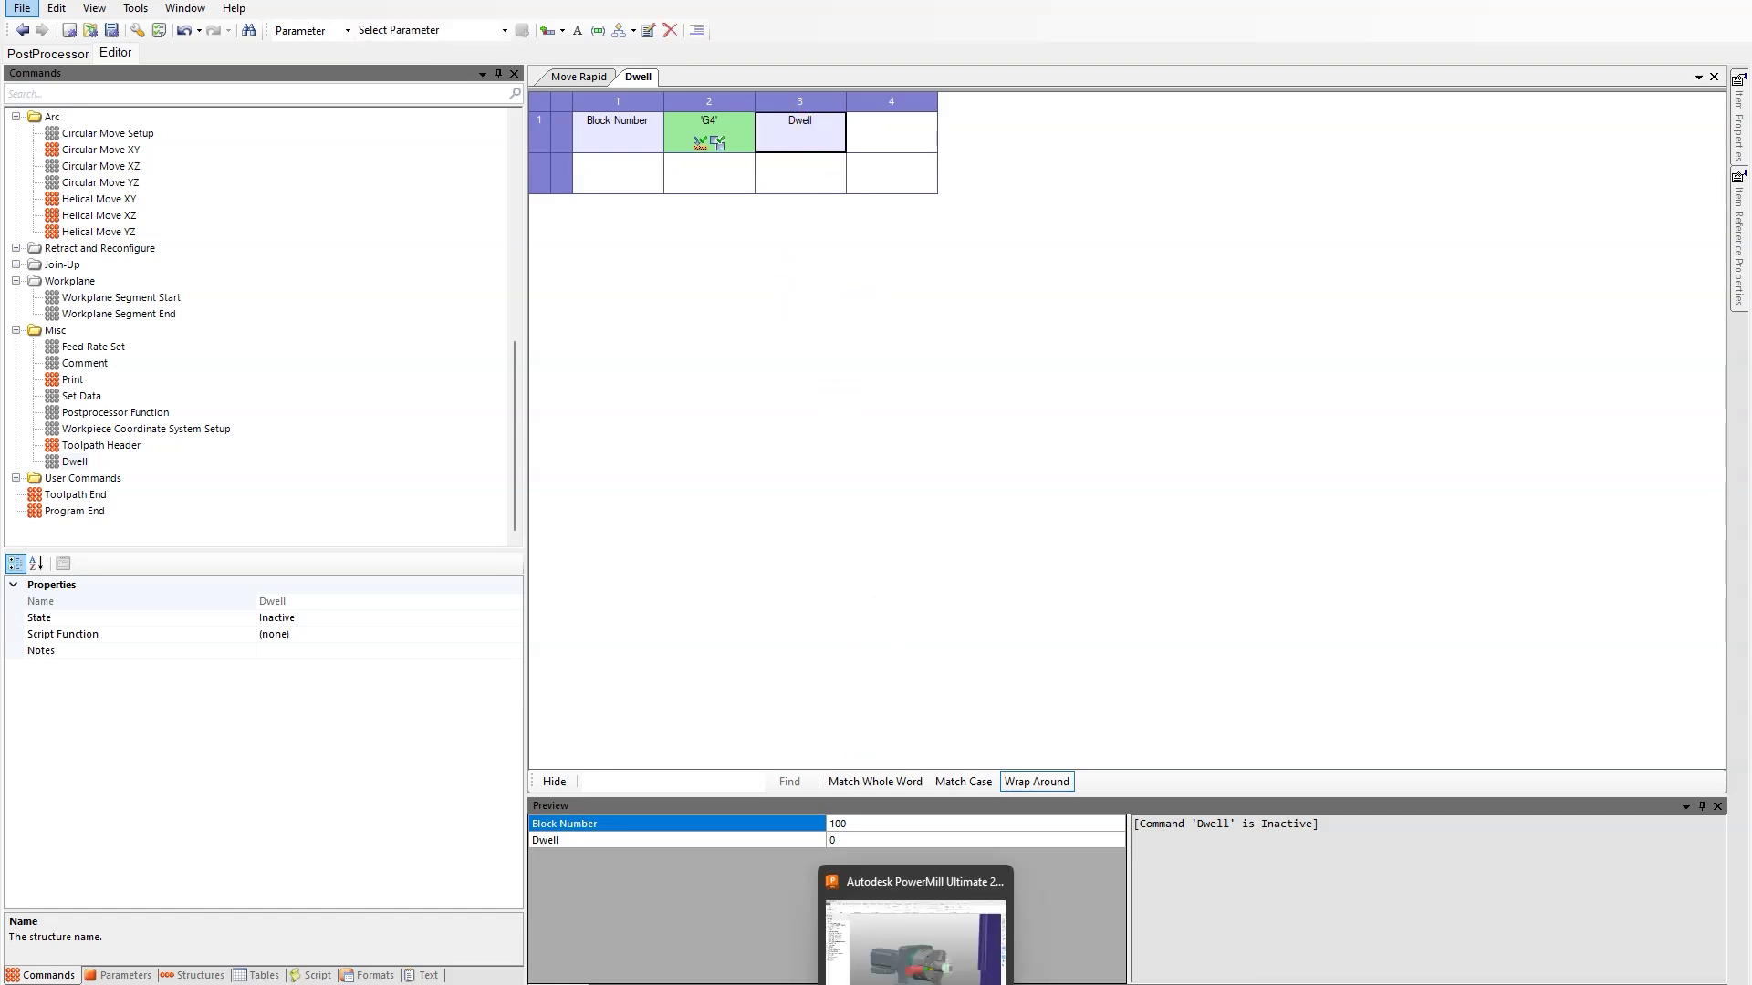
Switch to PowerMill, open the Bohren toolpath's settings for editing and examine its dwell time (Verweilzeit) before closing them
{"action": "left_click", "coordinate": [915, 984]}
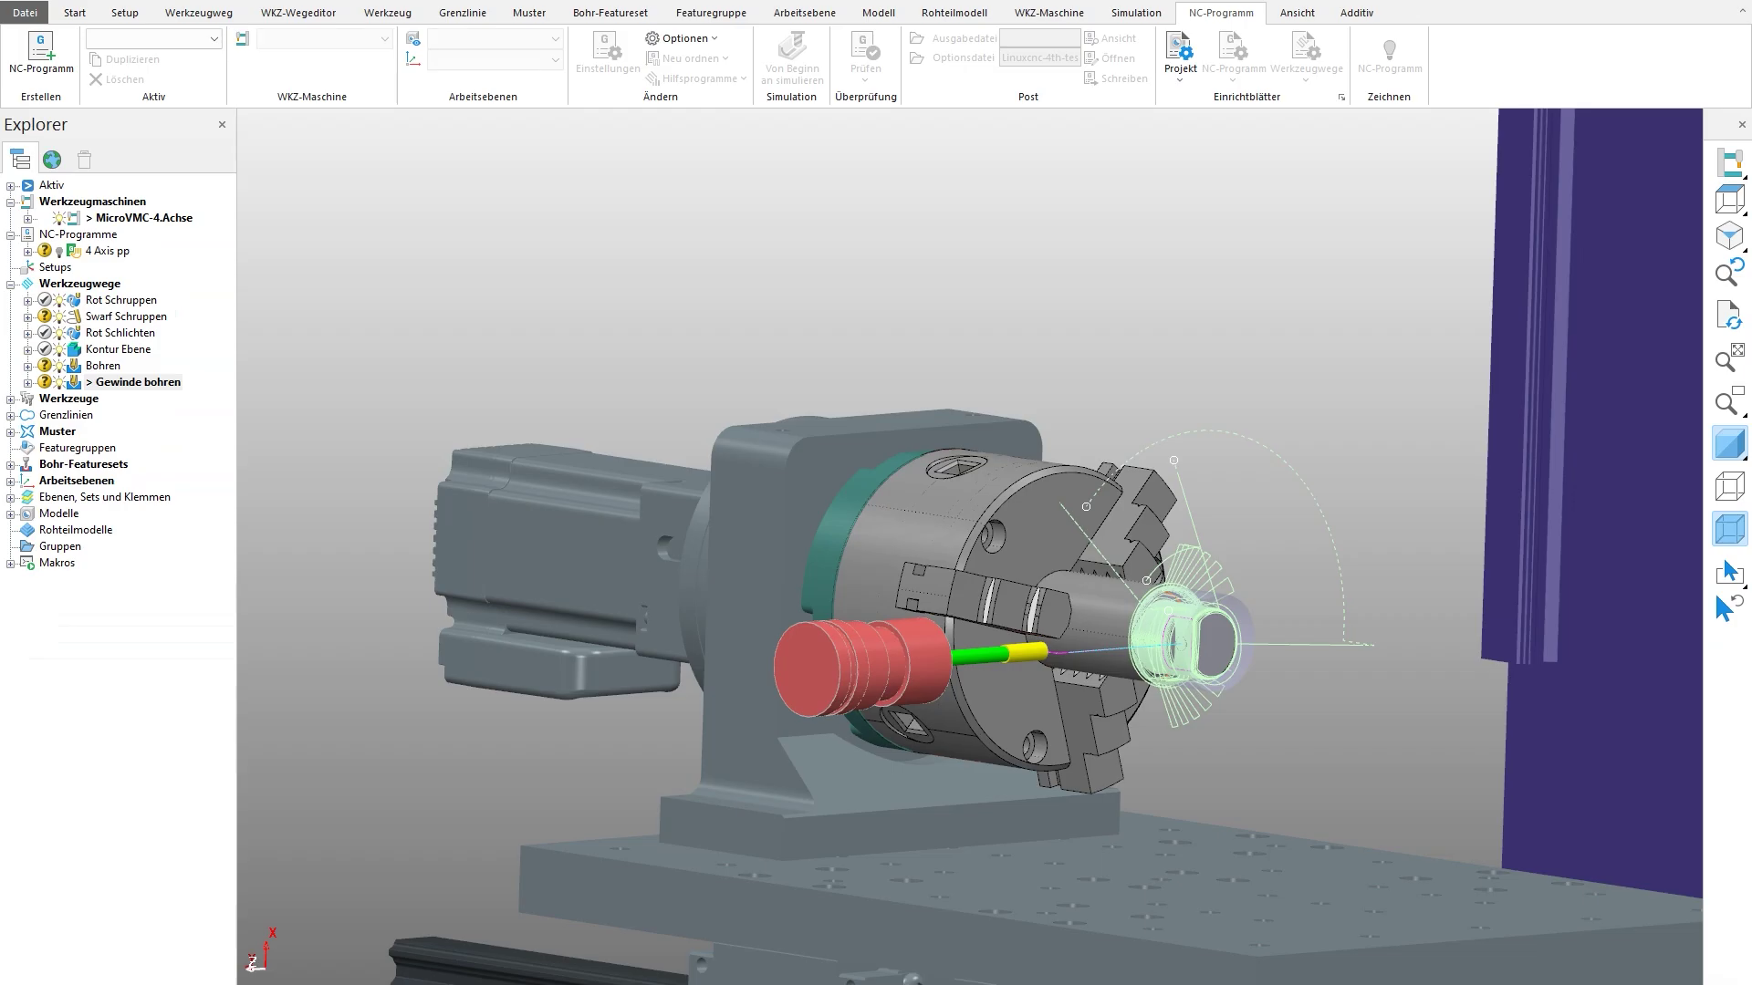
{"action": "right_click", "coordinate": [106, 366]}
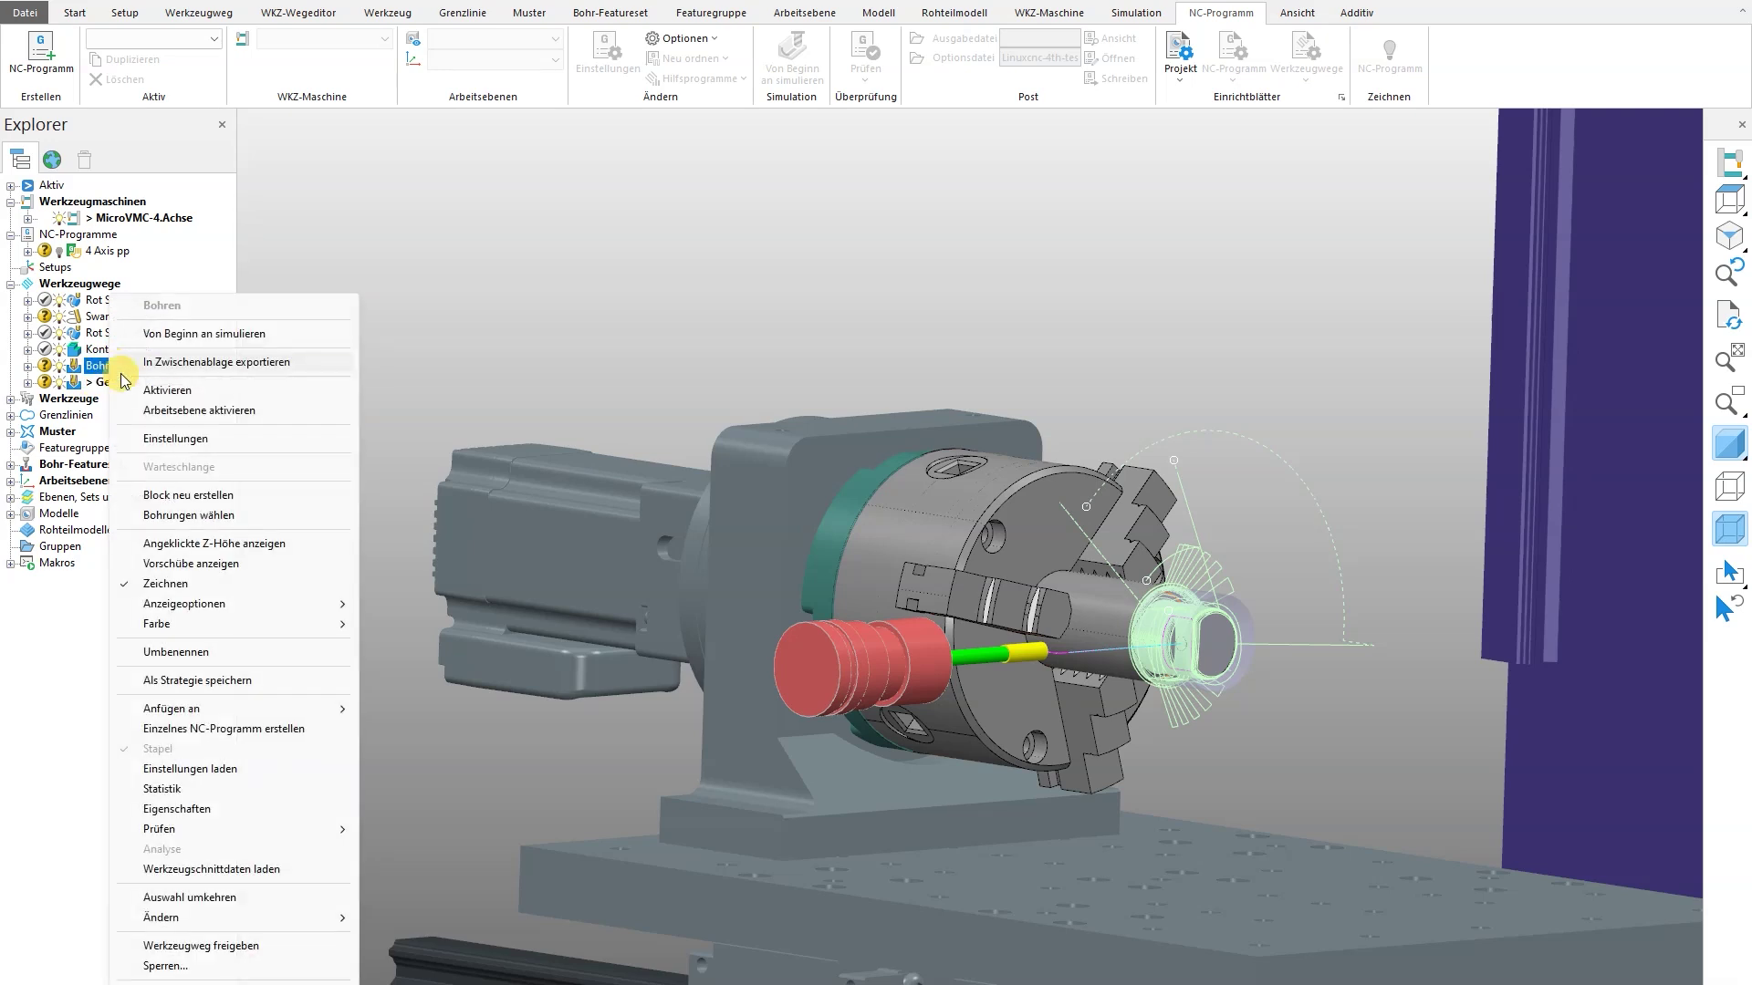
{"action": "left_click", "coordinate": [160, 443]}
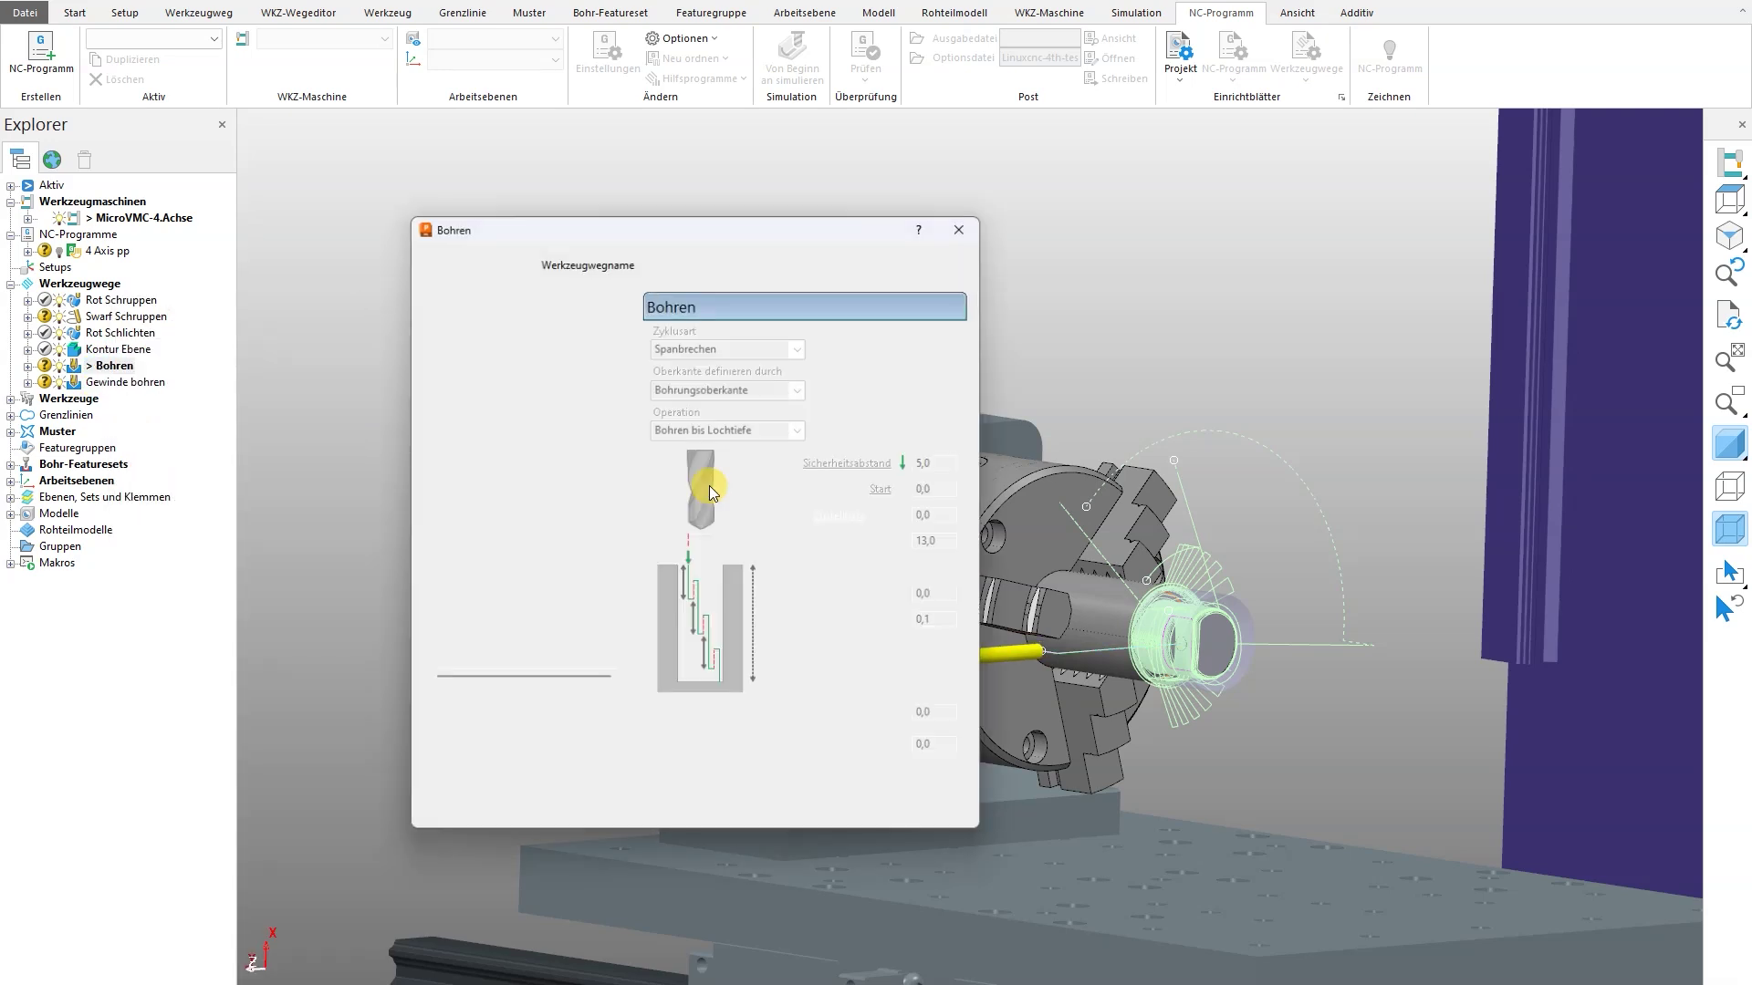
{"action": "left_click", "coordinate": [429, 262]}
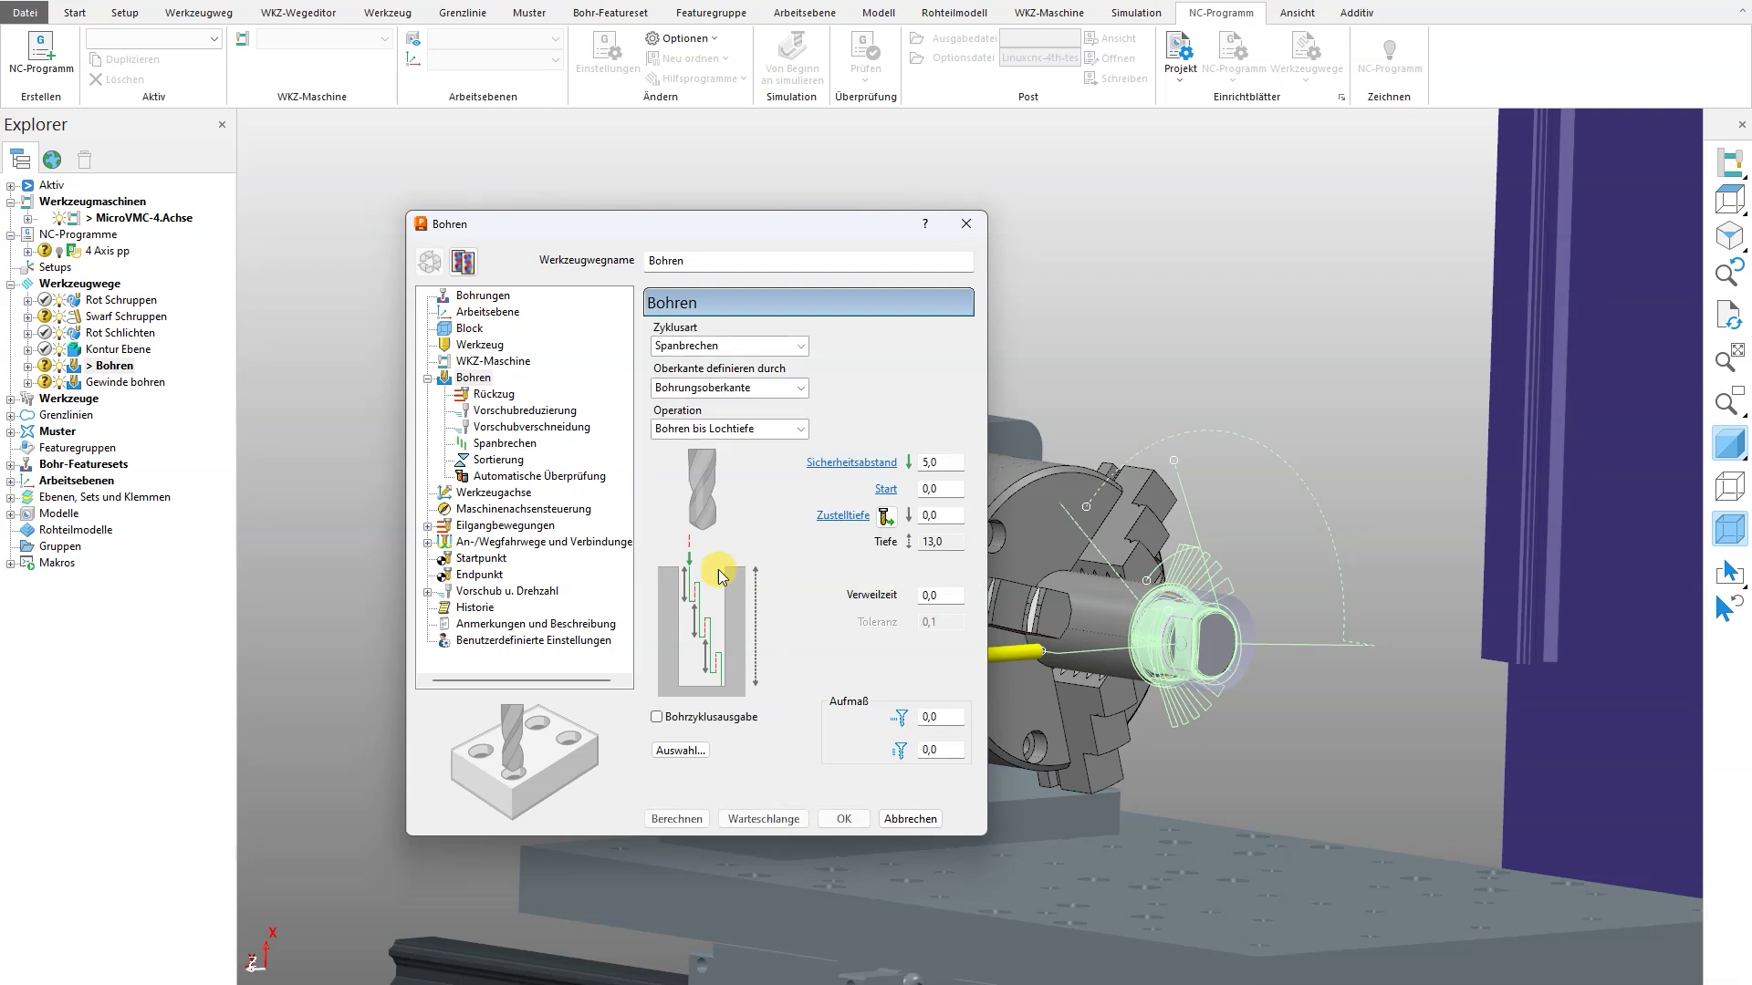
{"action": "double_click", "coordinate": [931, 594]}
{"action": "left_click", "coordinate": [937, 595]}
{"action": "left_click", "coordinate": [844, 818]}
Switch back to the Autodesk Manufacturing Post Processor Utility and activate the Dwell command
{"action": "mouse_move", "coordinate": [956, 984]}
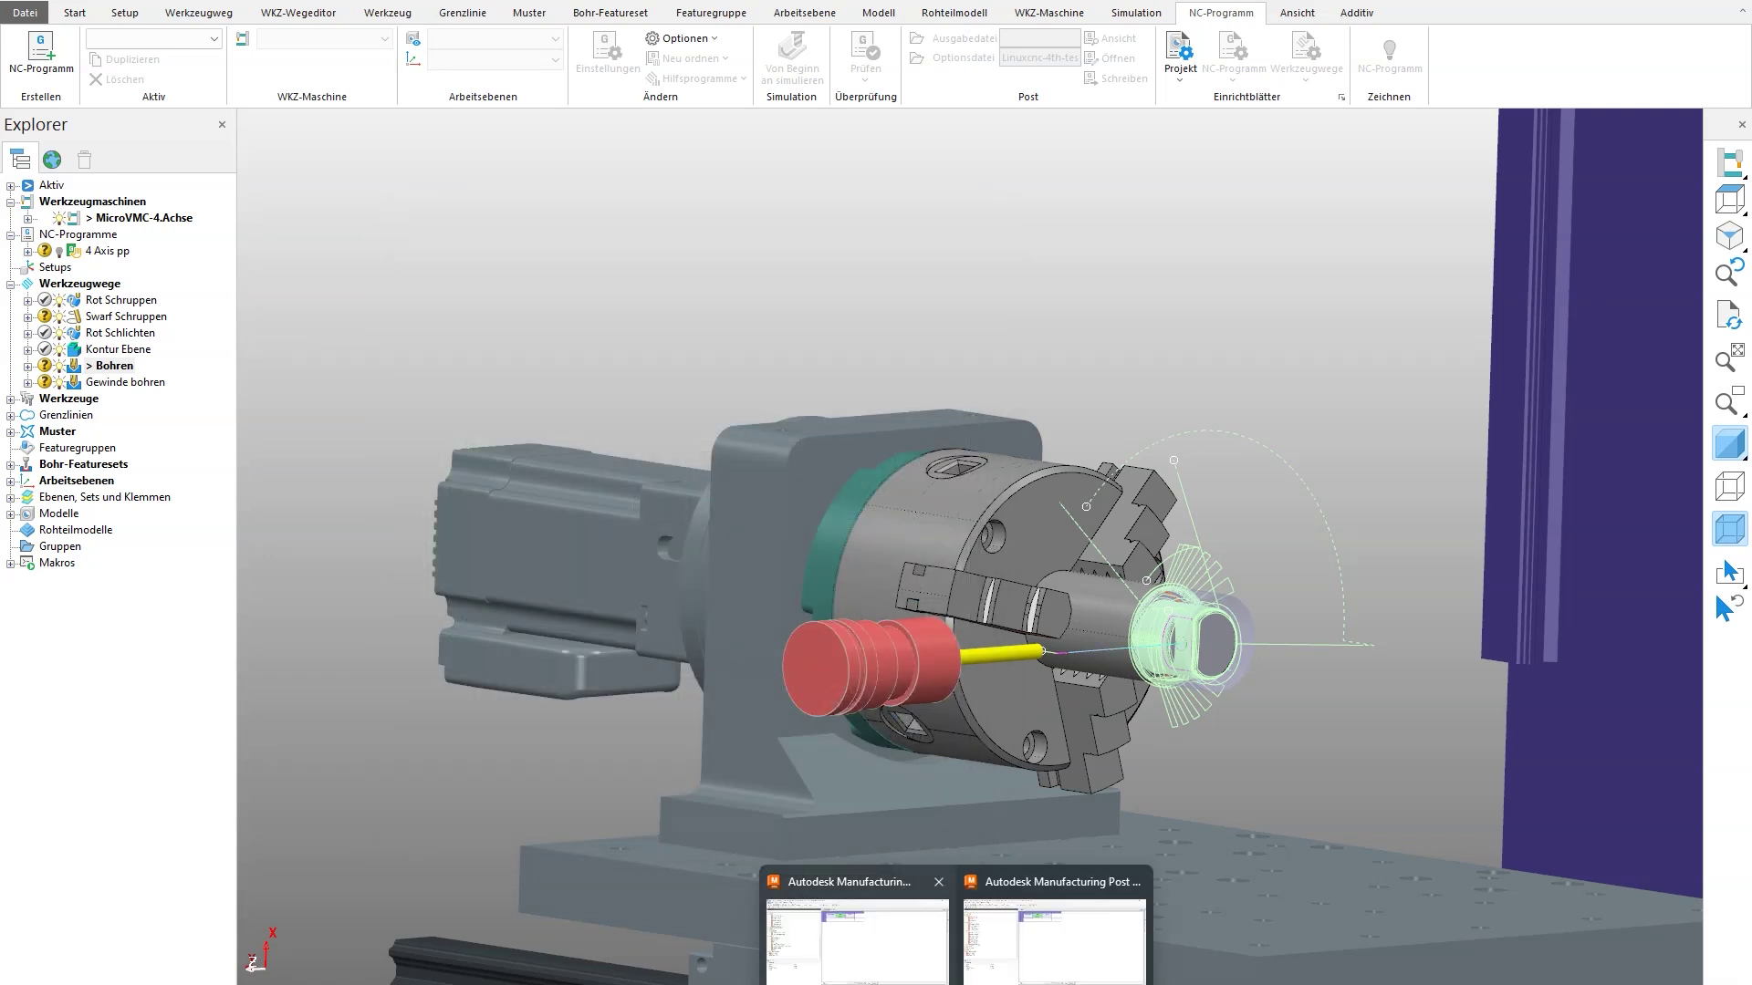
{"action": "left_click", "coordinate": [1054, 935]}
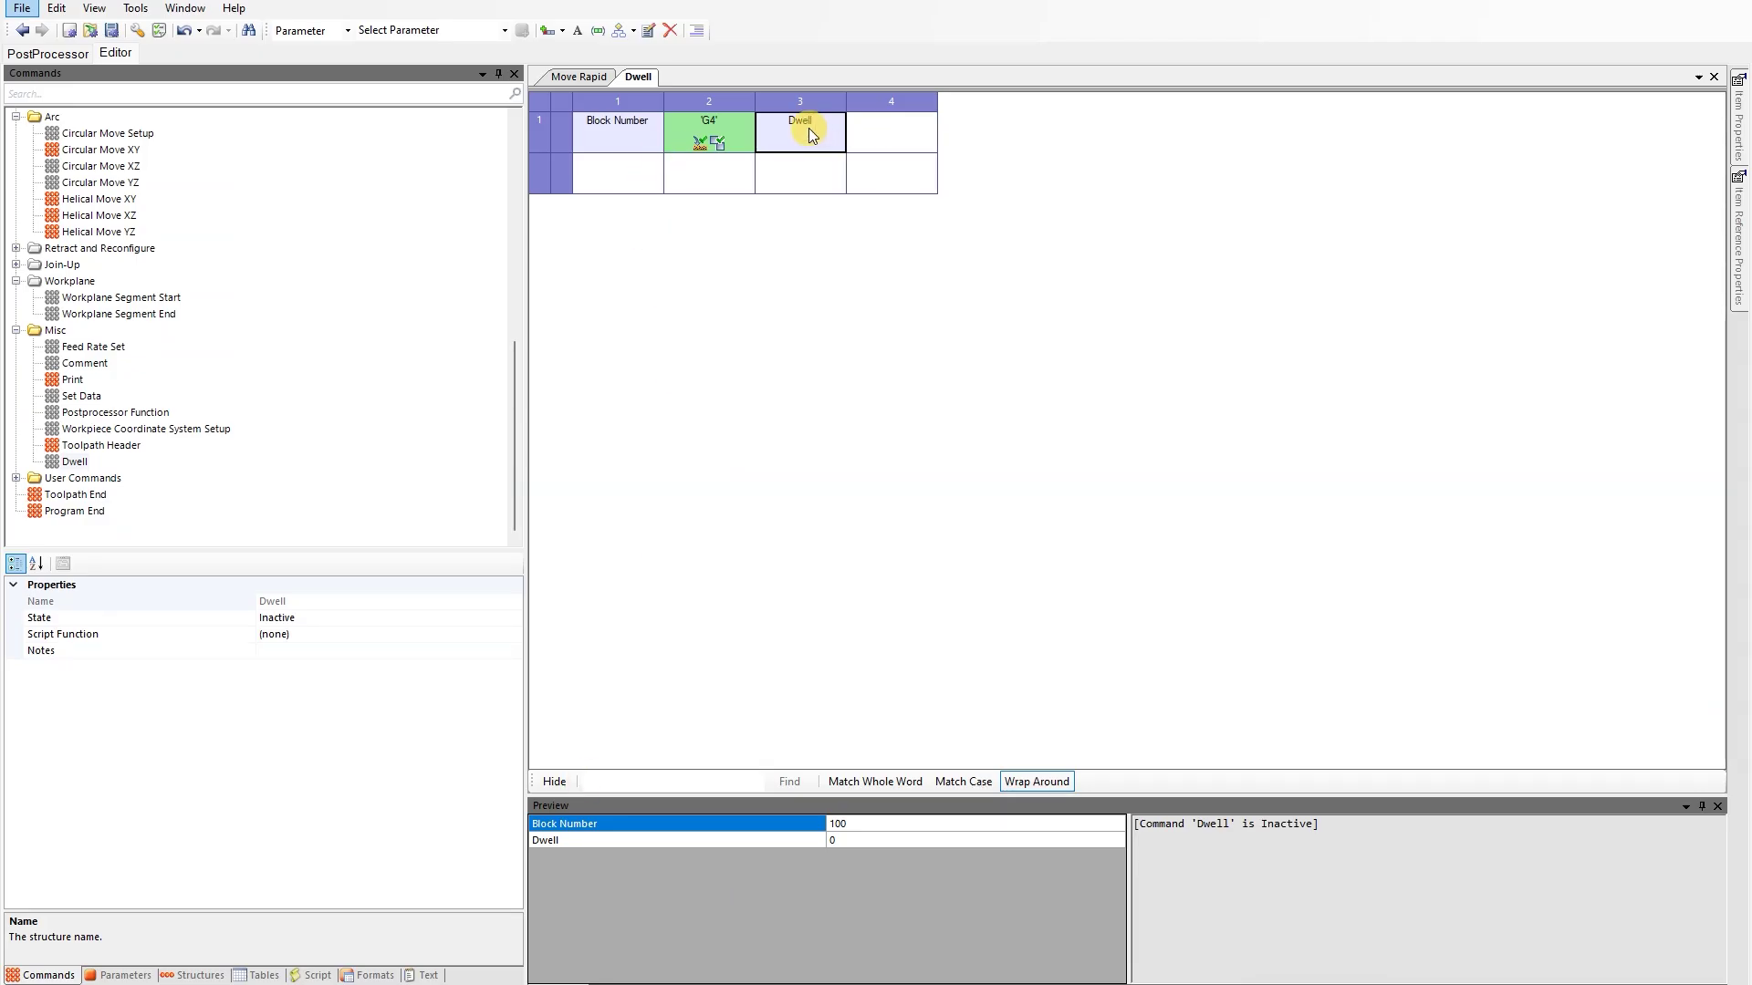
{"action": "right_click", "coordinate": [69, 461]}
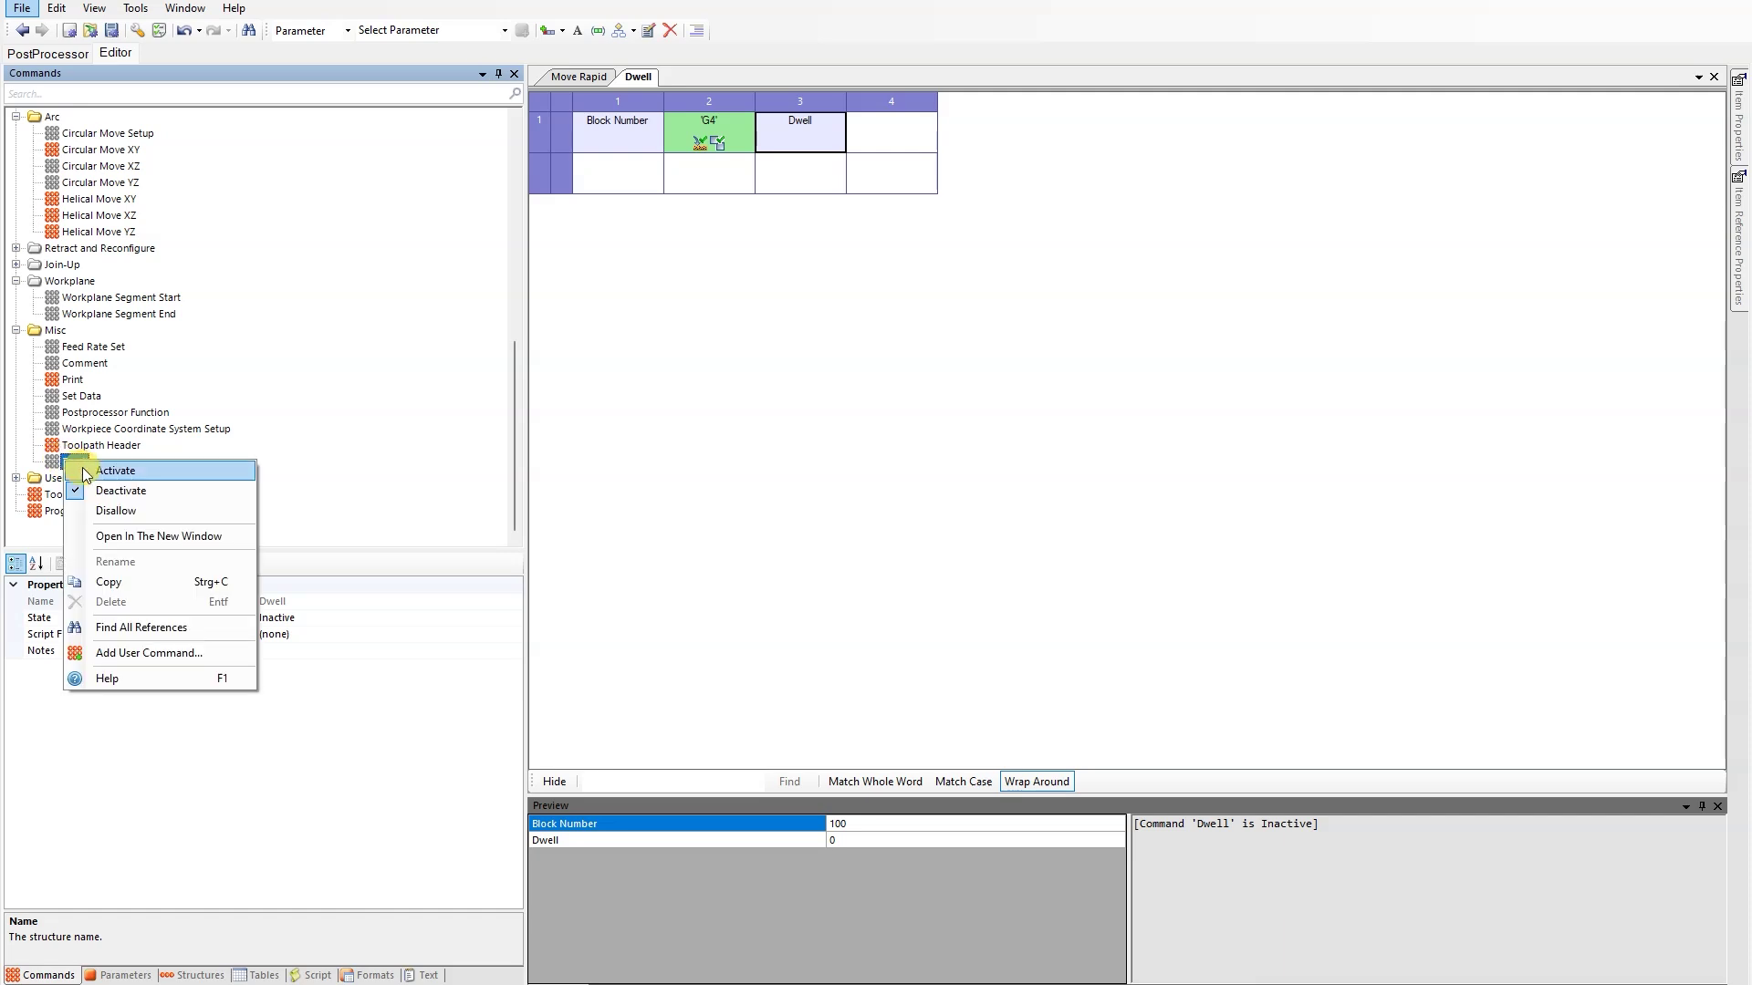
{"action": "left_click", "coordinate": [87, 472]}
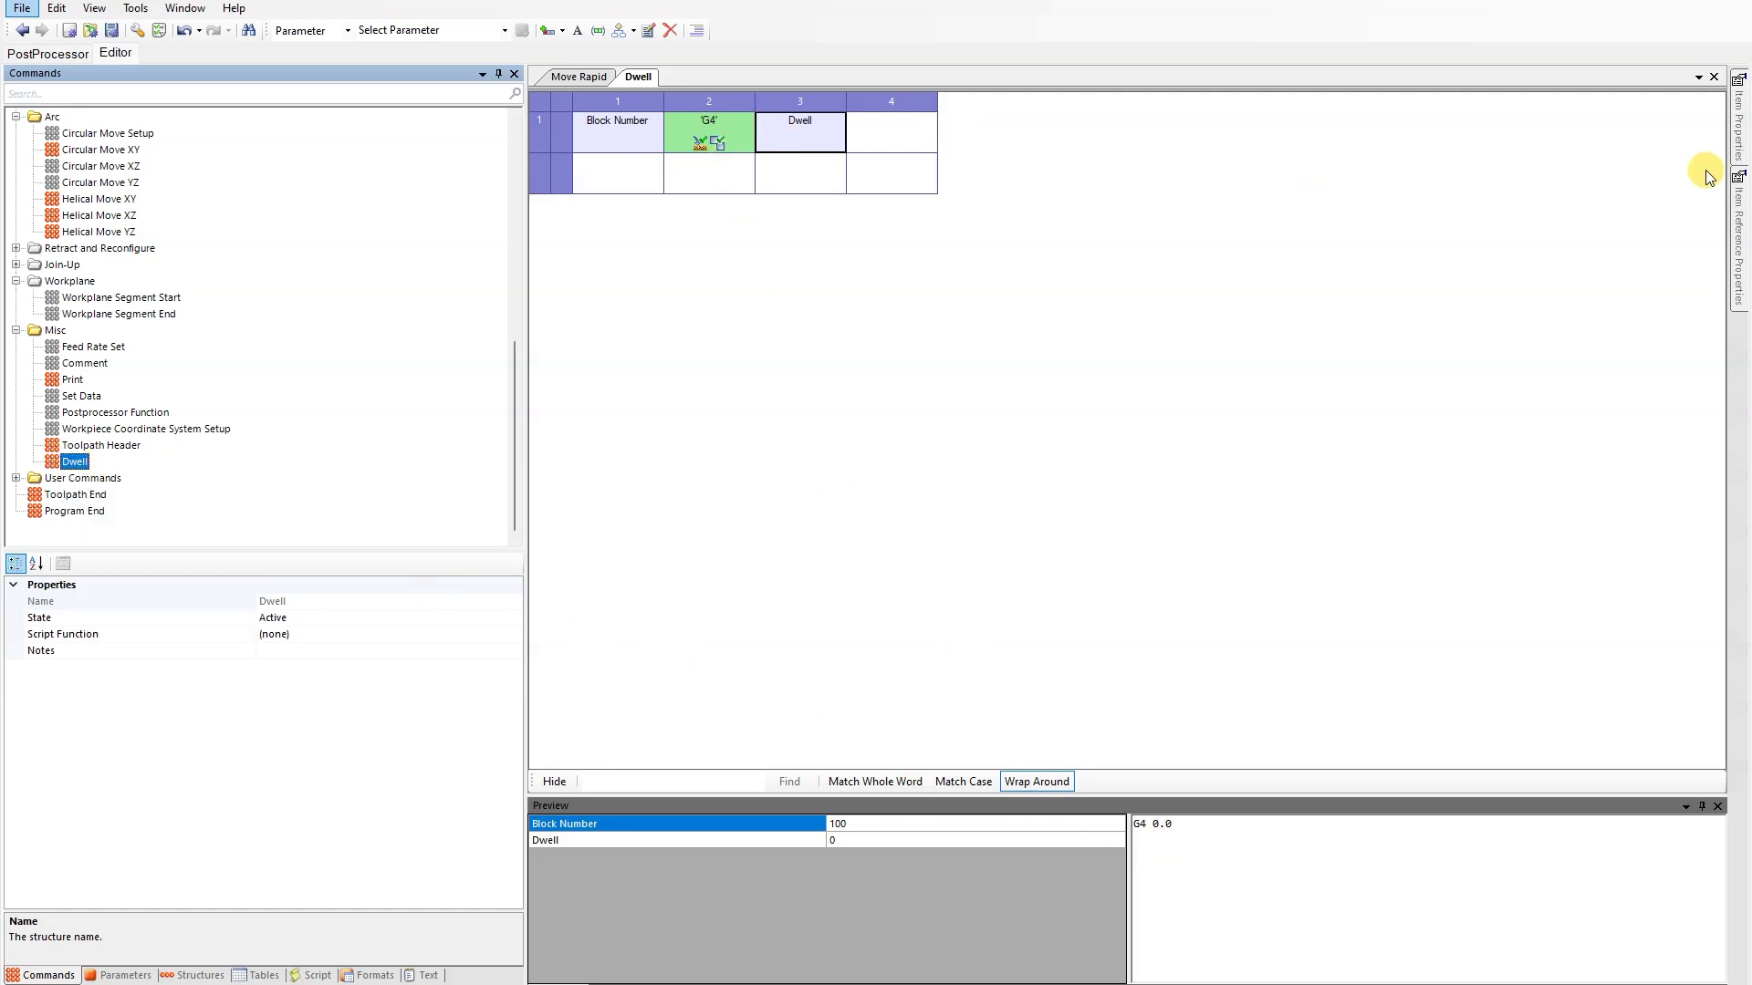
Set the prefix of the Dwell item in the Dwell command to P
{"action": "mouse_move", "coordinate": [1742, 216]}
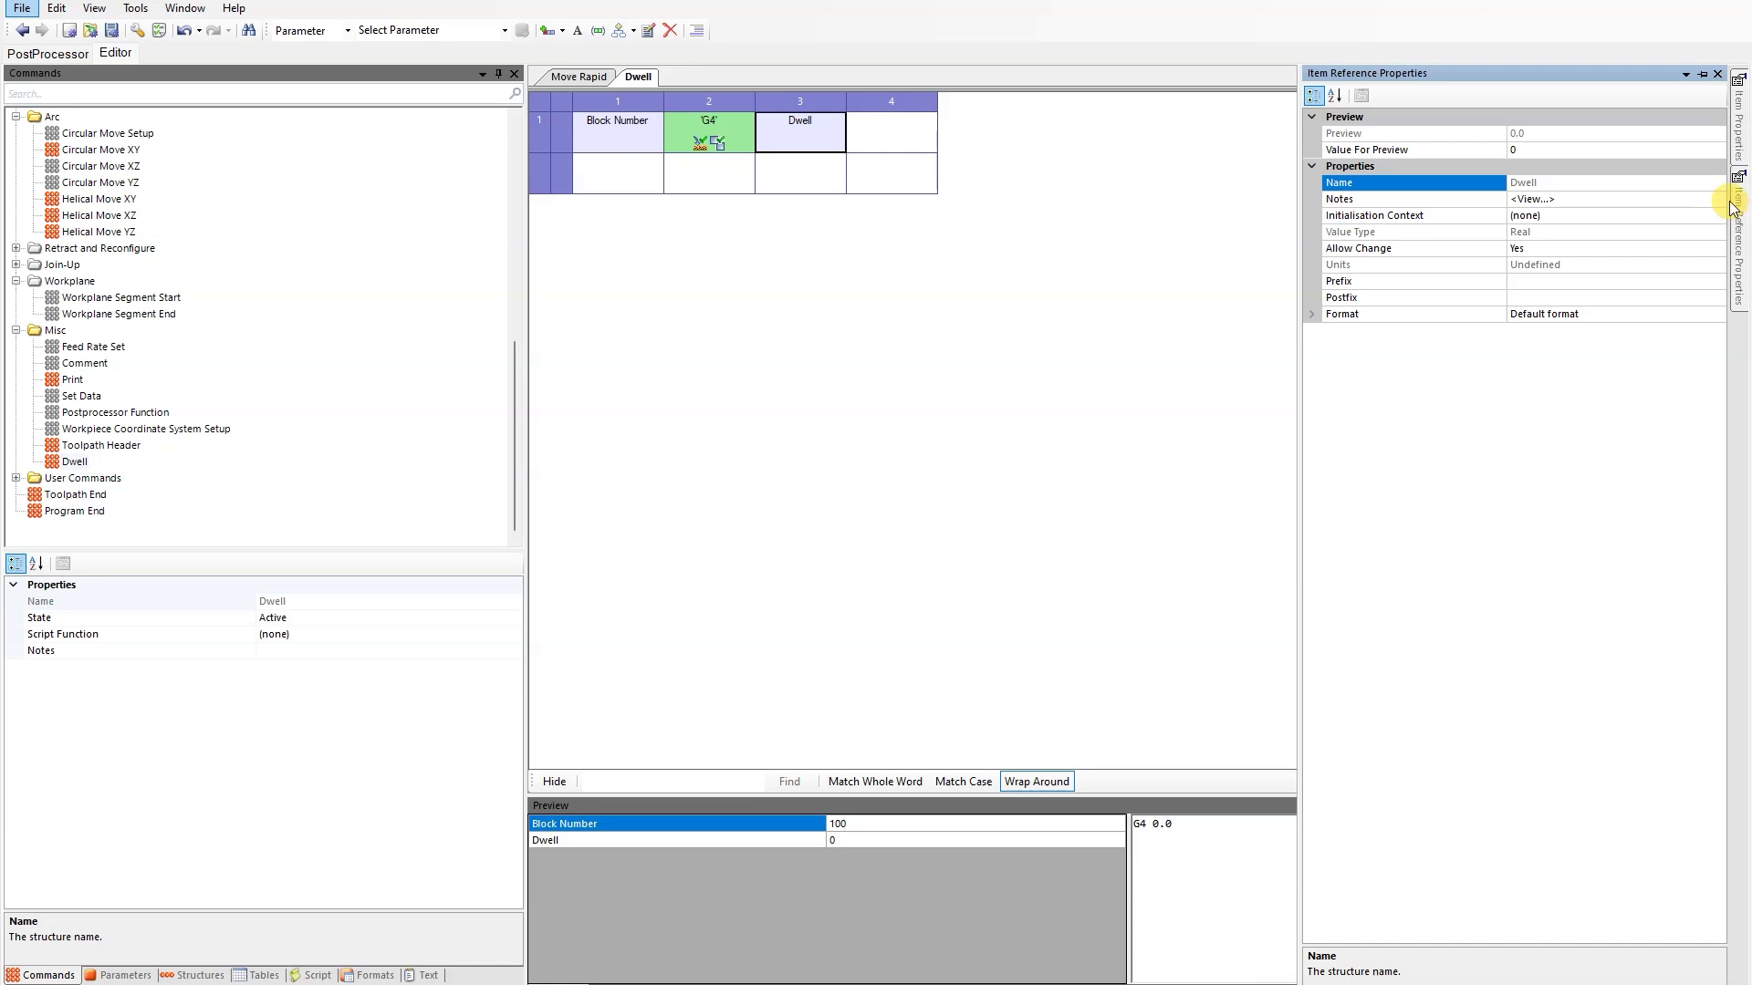
{"action": "left_click", "coordinate": [1556, 280]}
{"action": "type", "text": "P"}
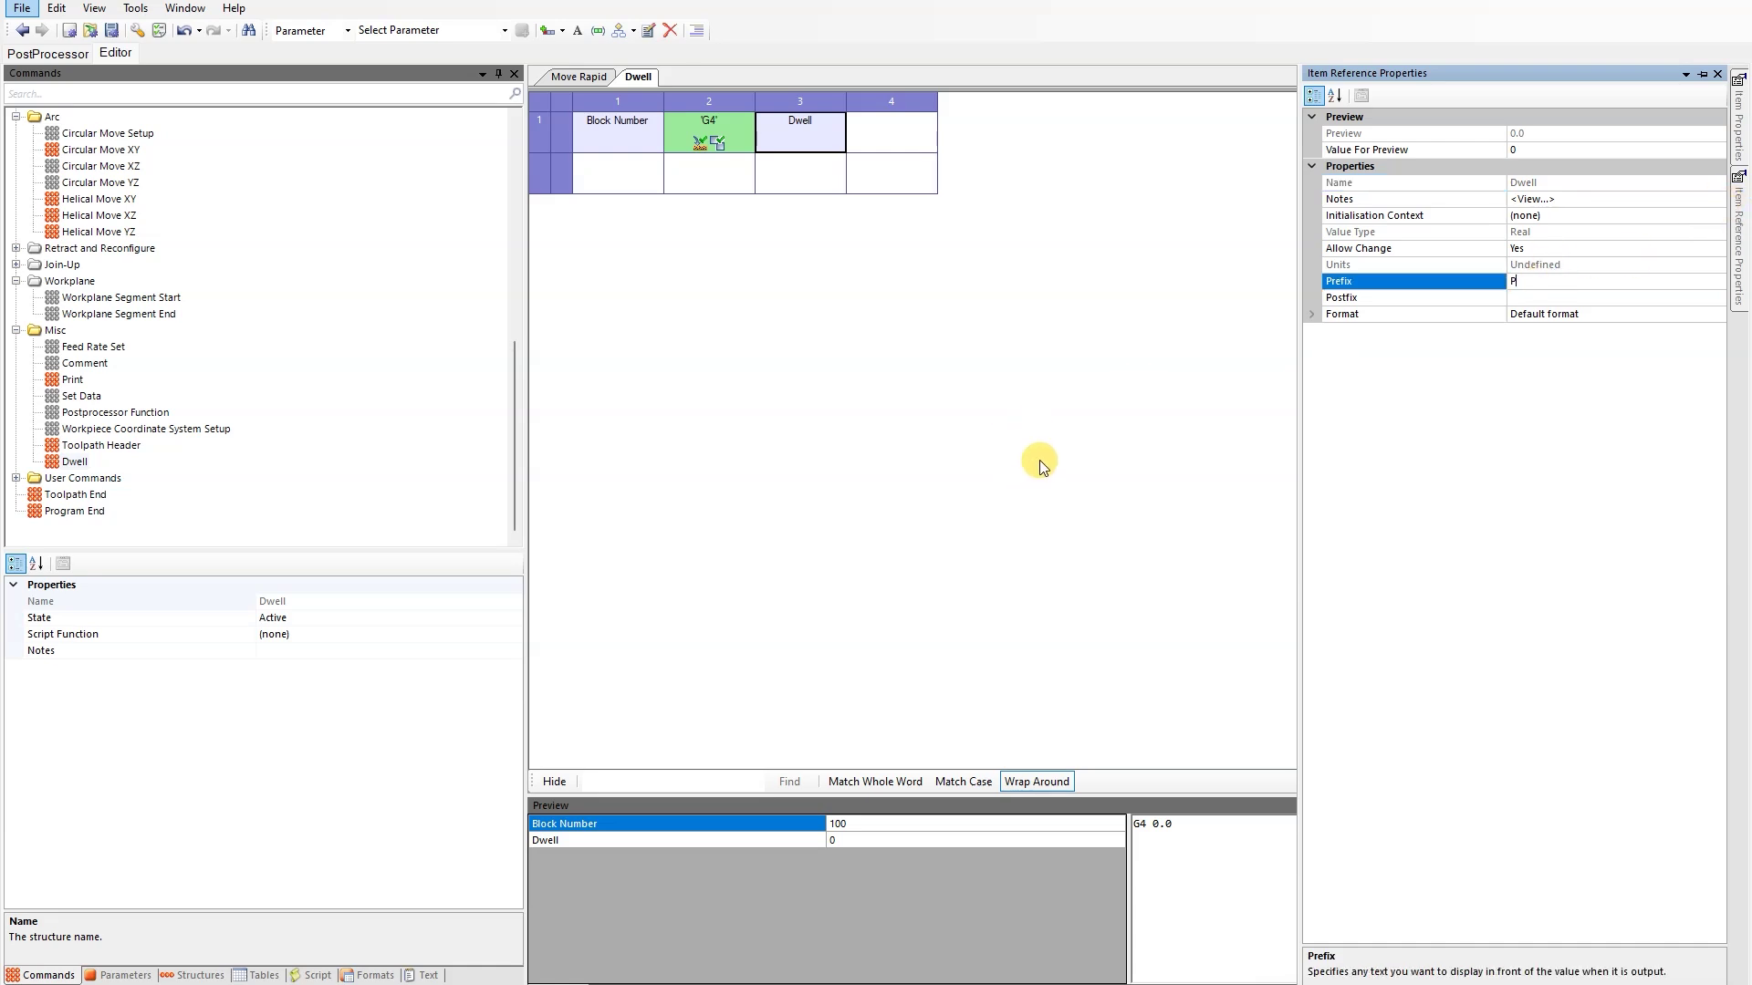
{"action": "left_click", "coordinate": [1154, 815]}
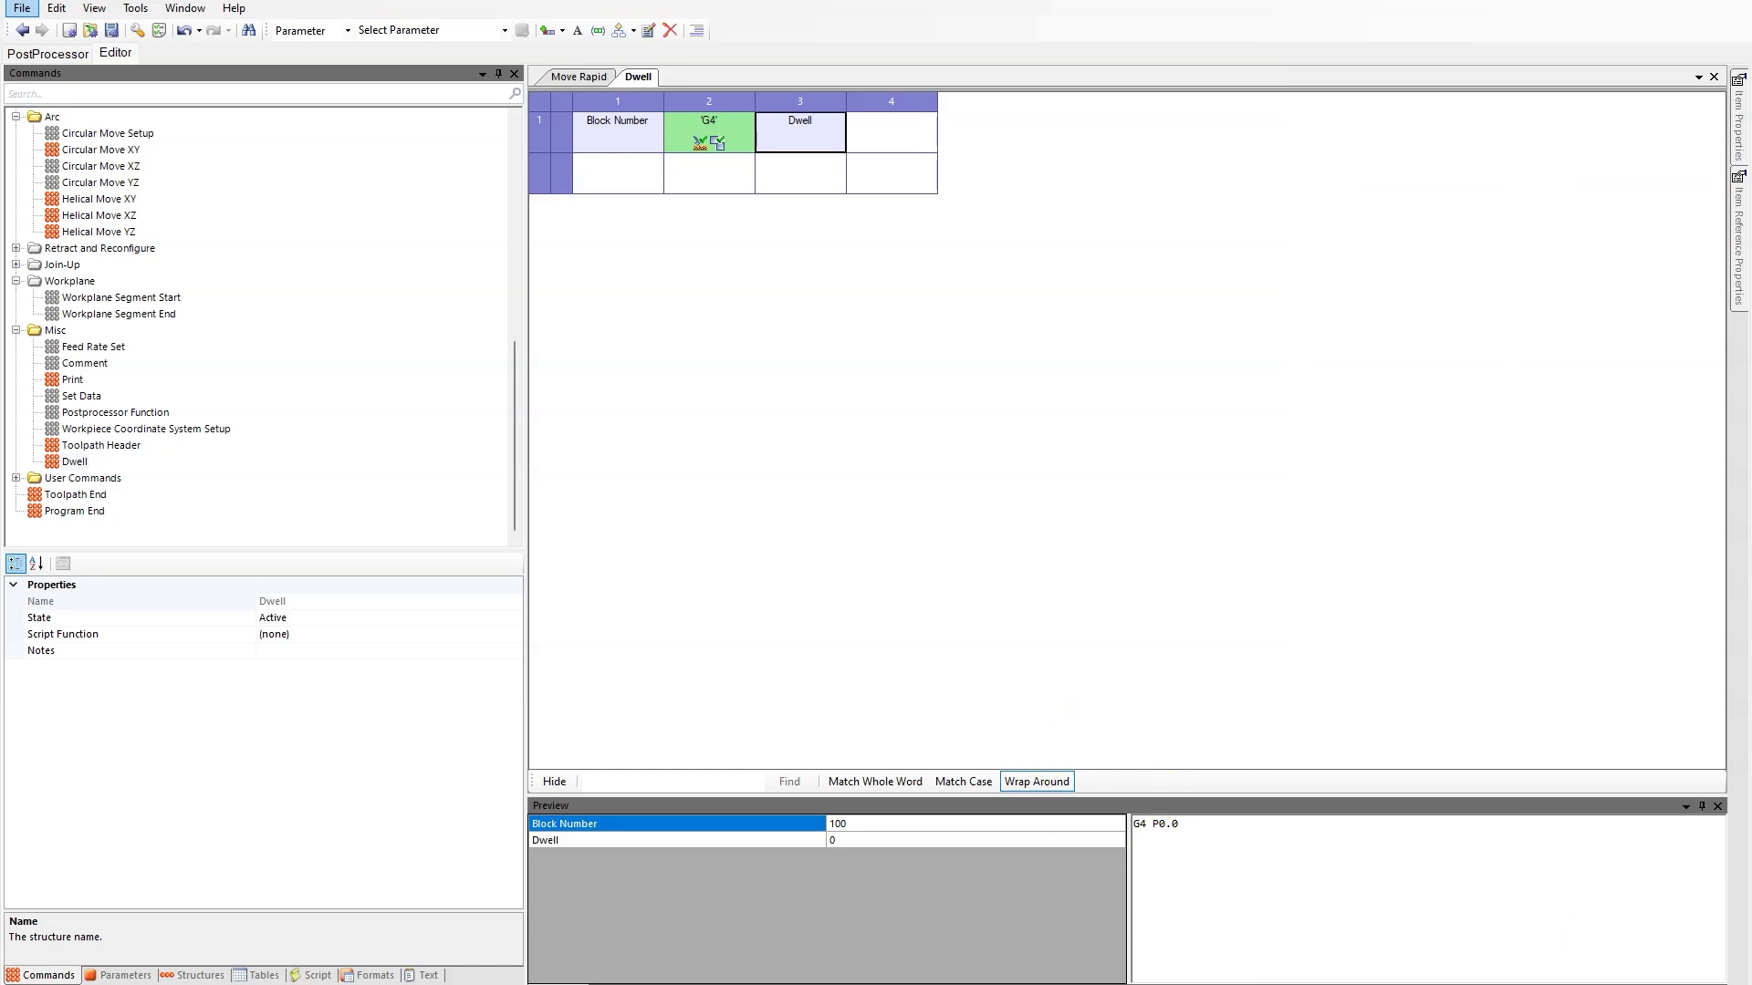
In the Toolpath Start command, add a new last row with a Block Number followed by the CLDATA Tolerance parameter
{"action": "left_click", "coordinate": [75, 462]}
{"action": "left_click", "coordinate": [923, 649]}
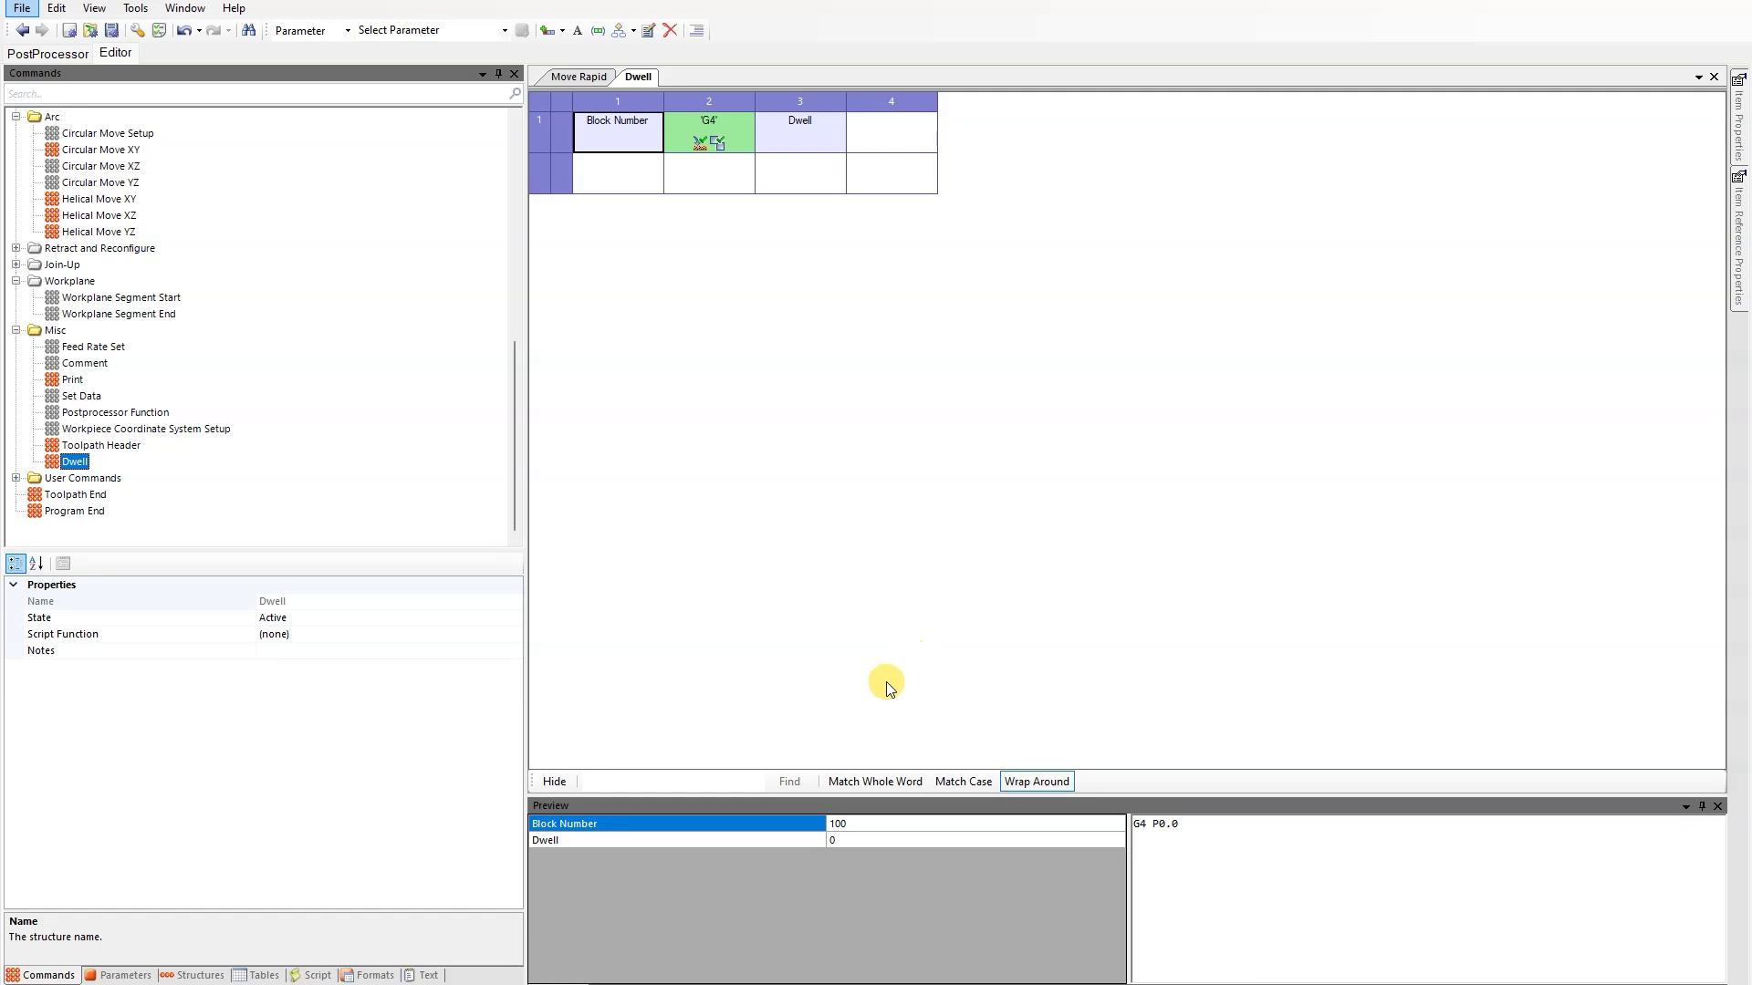
{"action": "scroll", "coordinate": [405, 383], "scroll_direction": "up", "scroll_amount": 10}
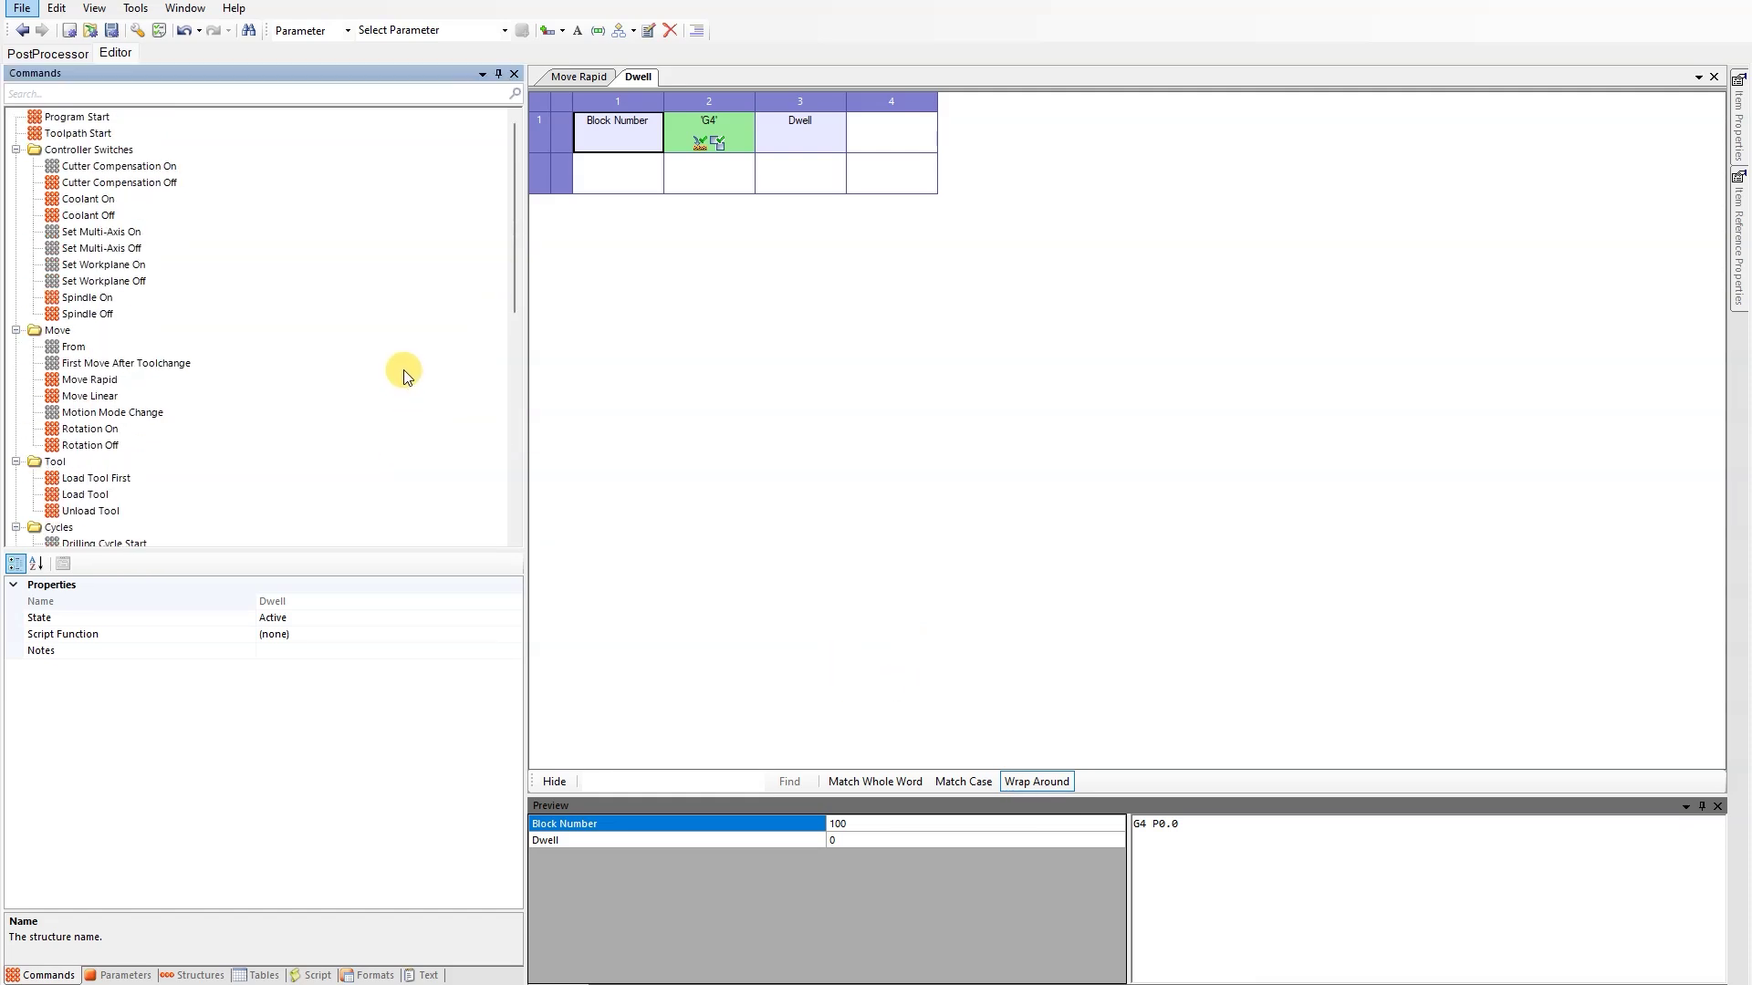
{"action": "left_click", "coordinate": [75, 133]}
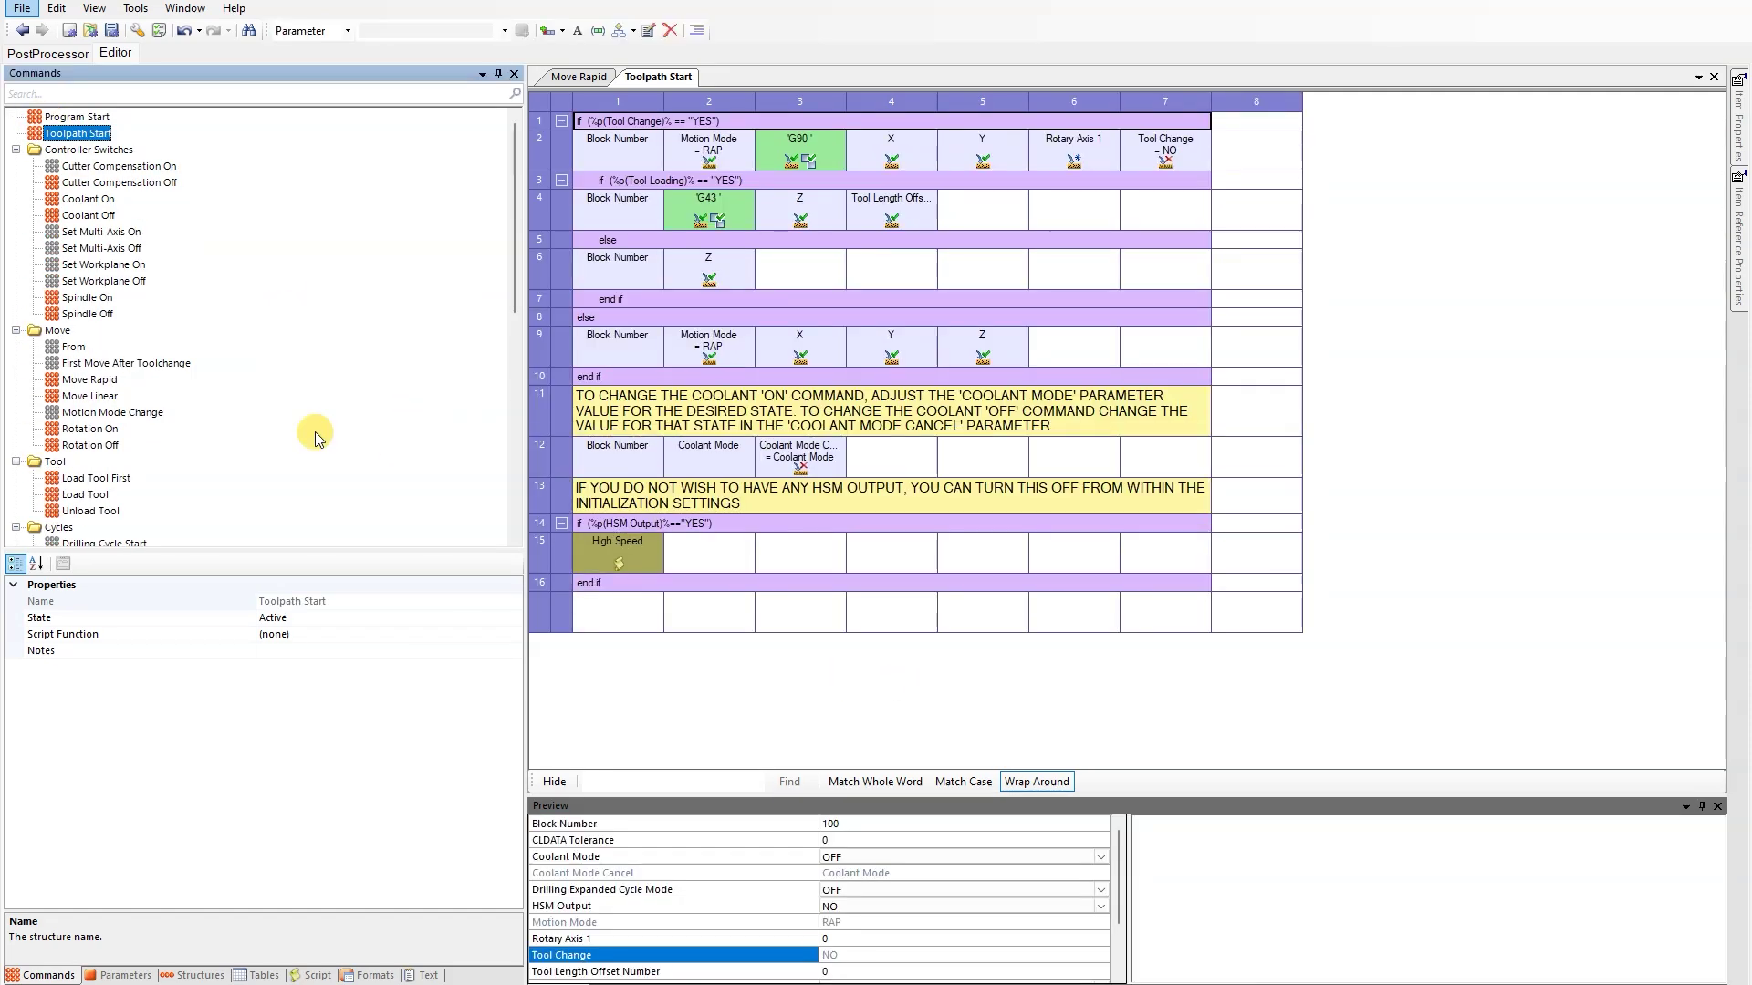
{"action": "left_click", "coordinate": [594, 621]}
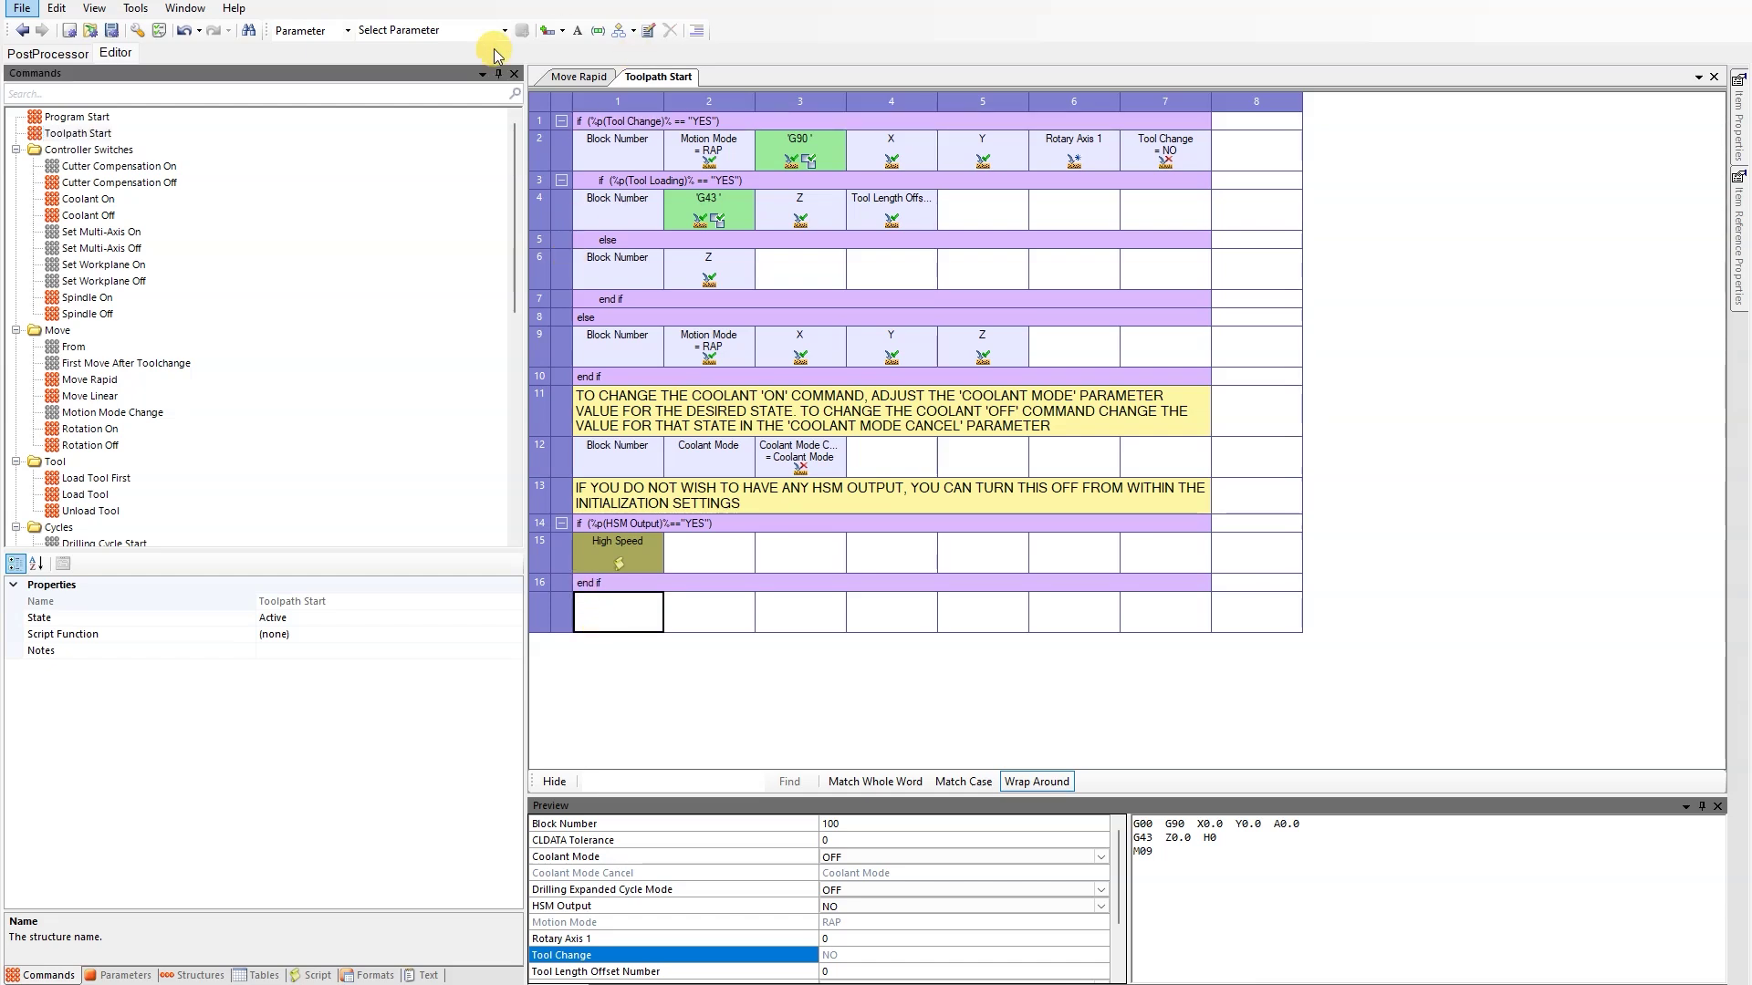
{"action": "left_click", "coordinate": [549, 32]}
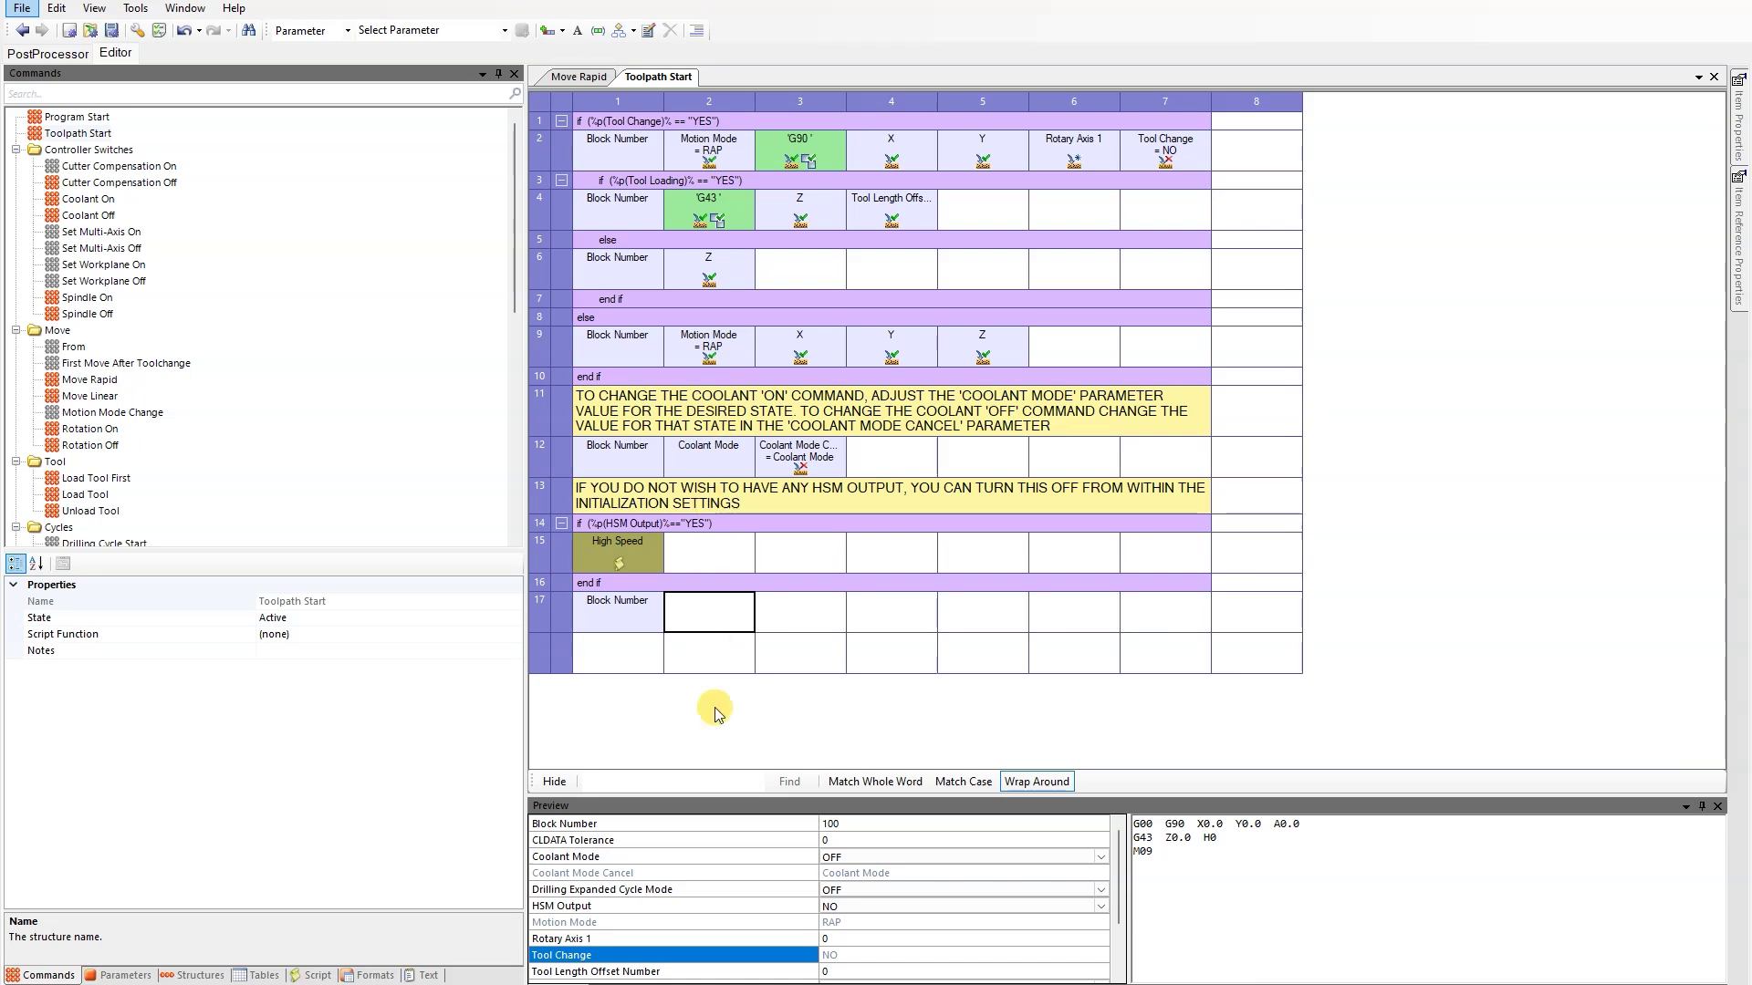
{"action": "left_click", "coordinate": [402, 38]}
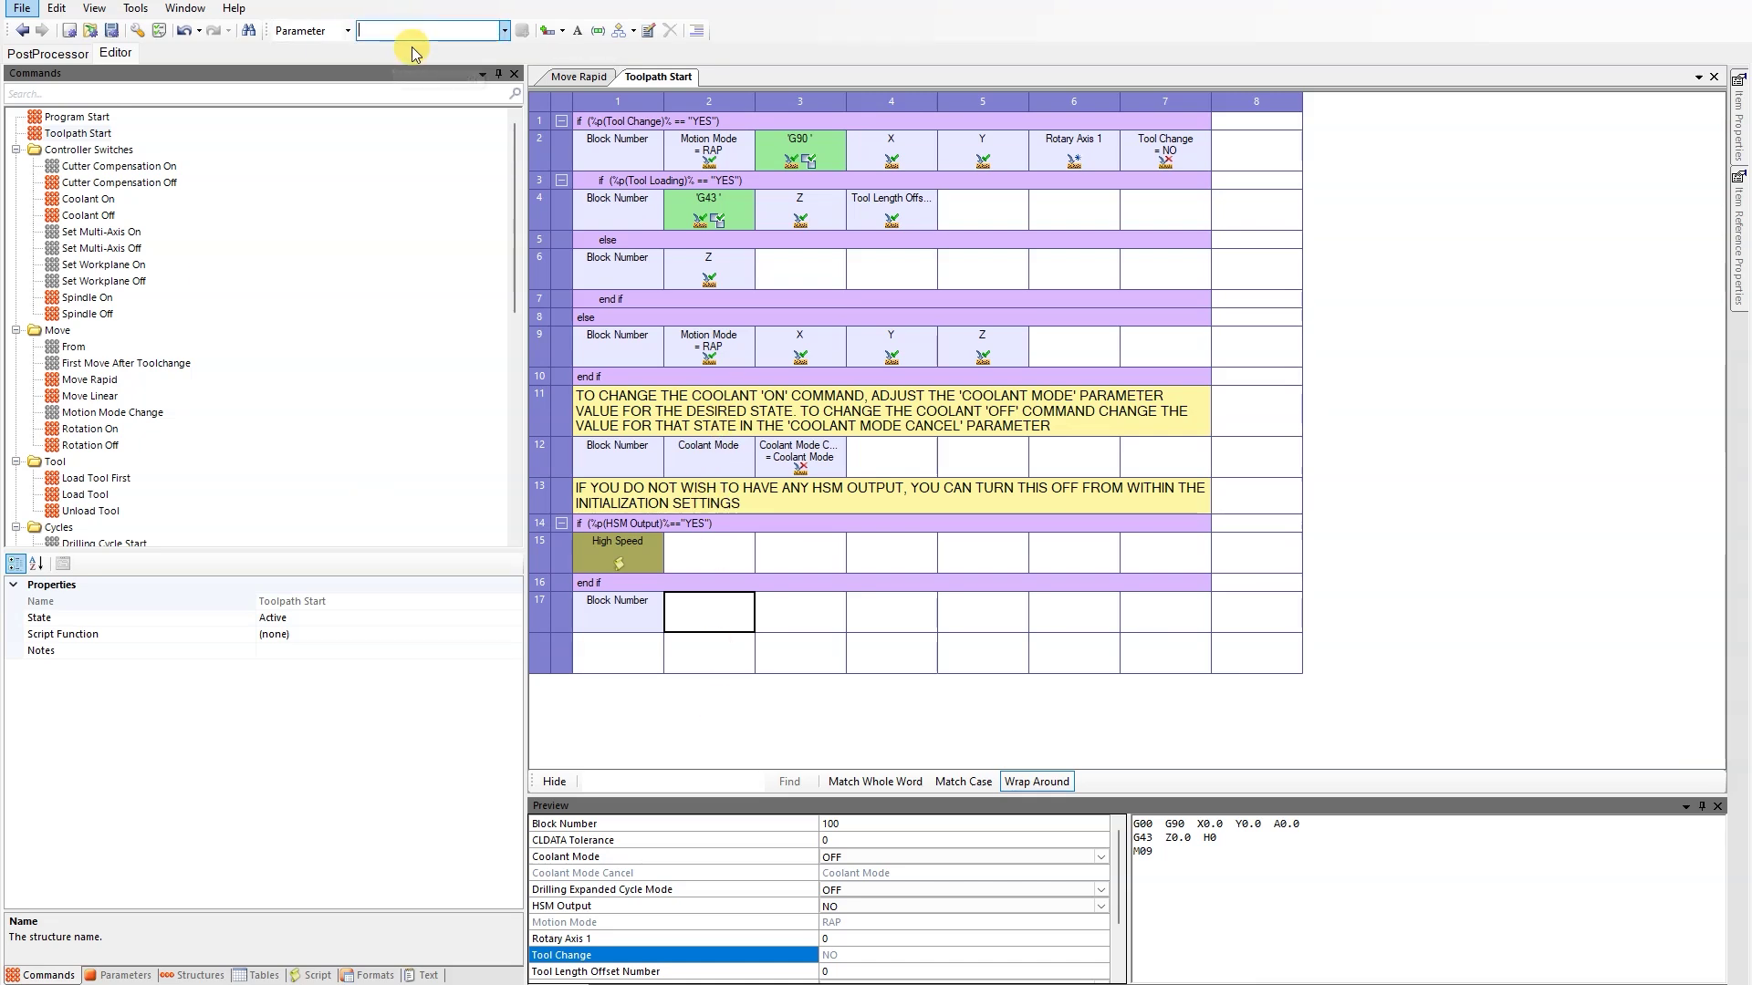
{"action": "type", "text": "cl"}
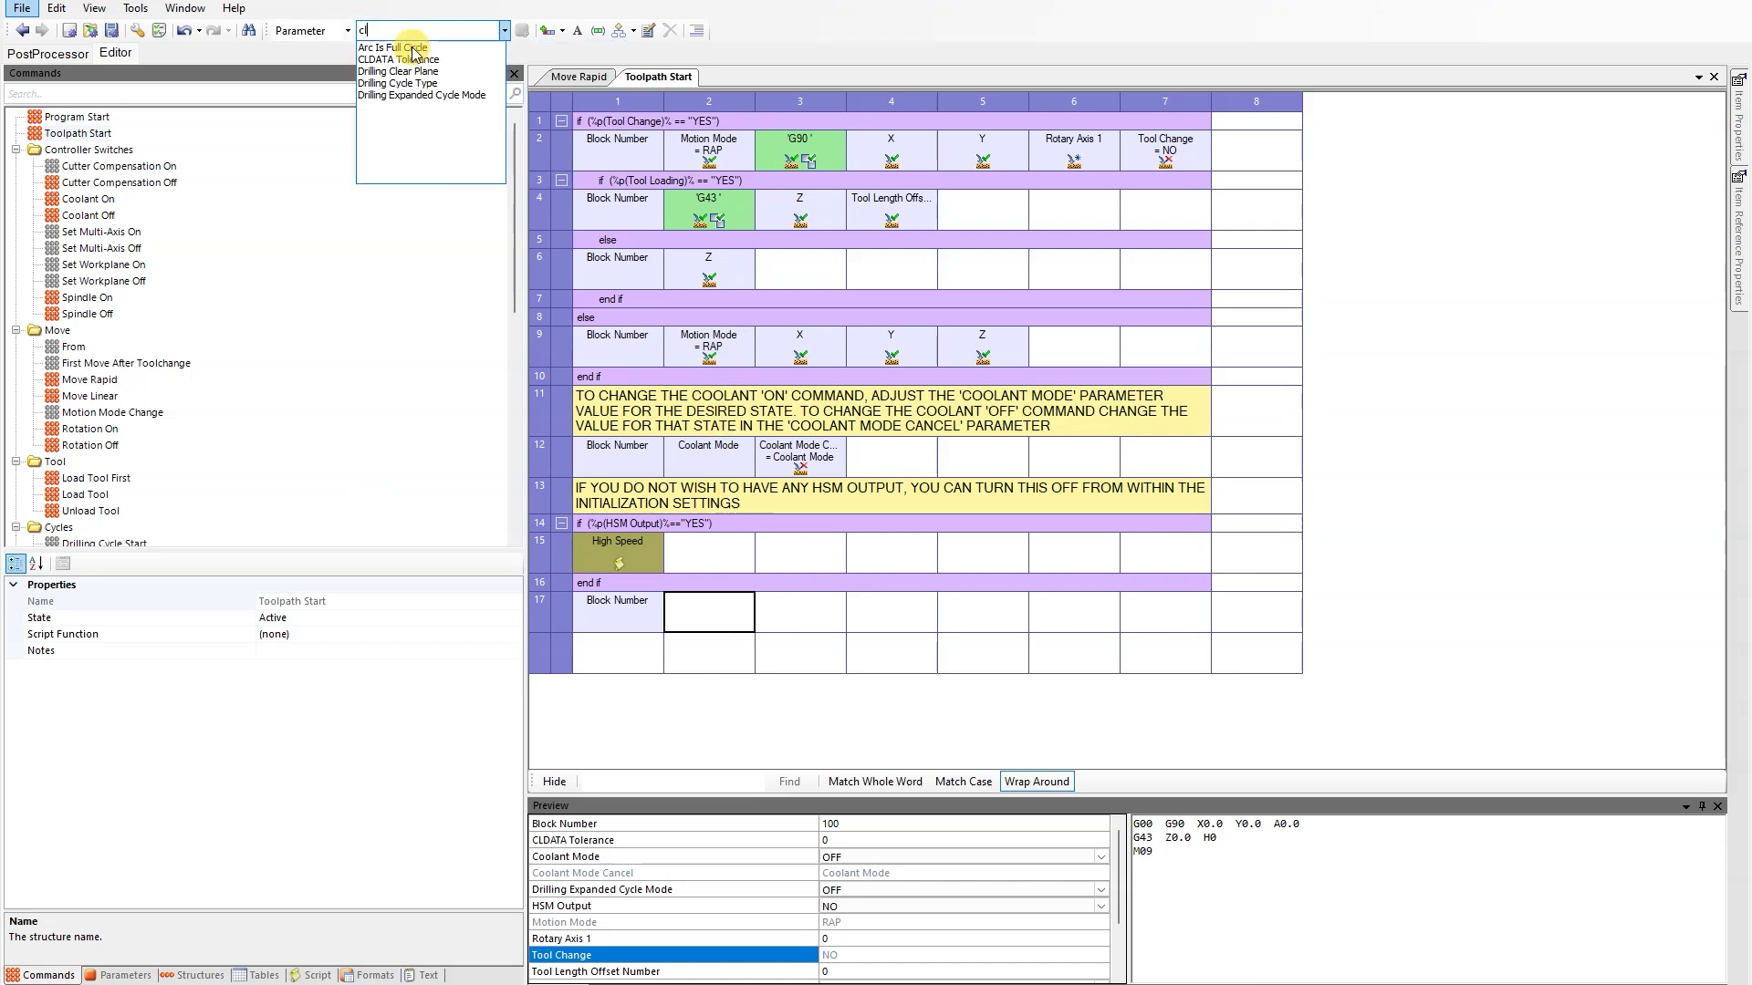
{"action": "left_click", "coordinate": [402, 59]}
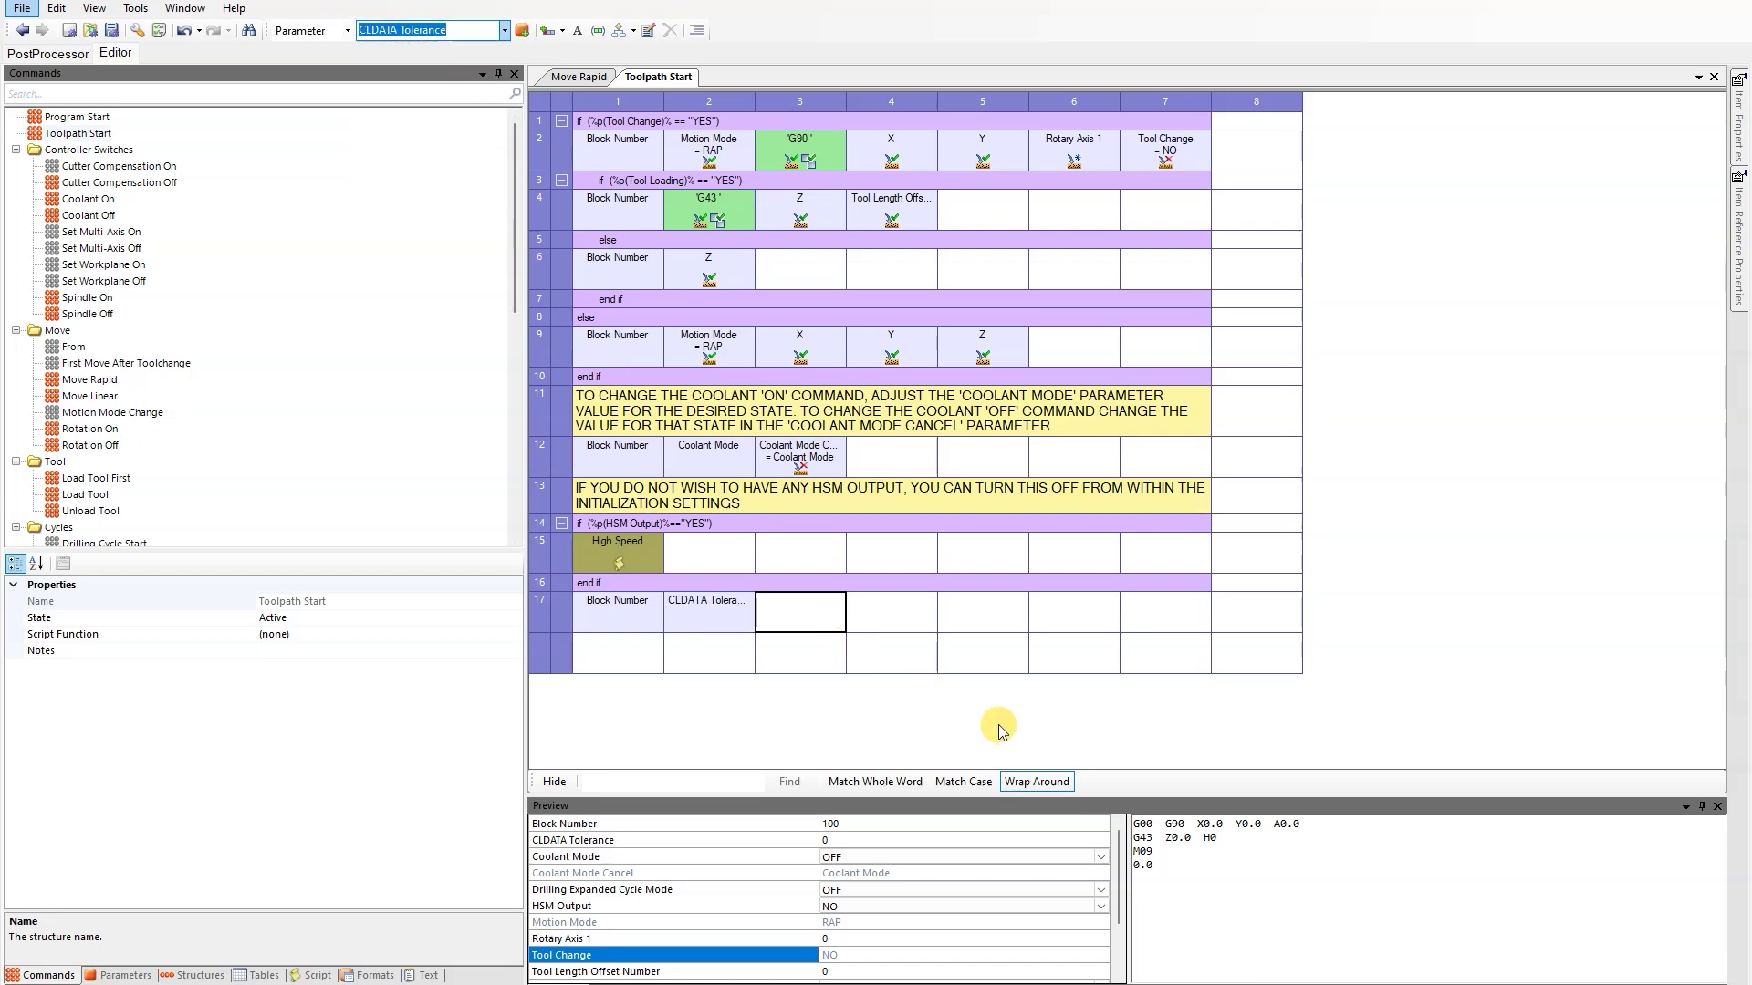
Specify "G64 P" as the prefix of the CLDATA Tolerance item in the last row of Toolpath Start
{"action": "left_click", "coordinate": [687, 610]}
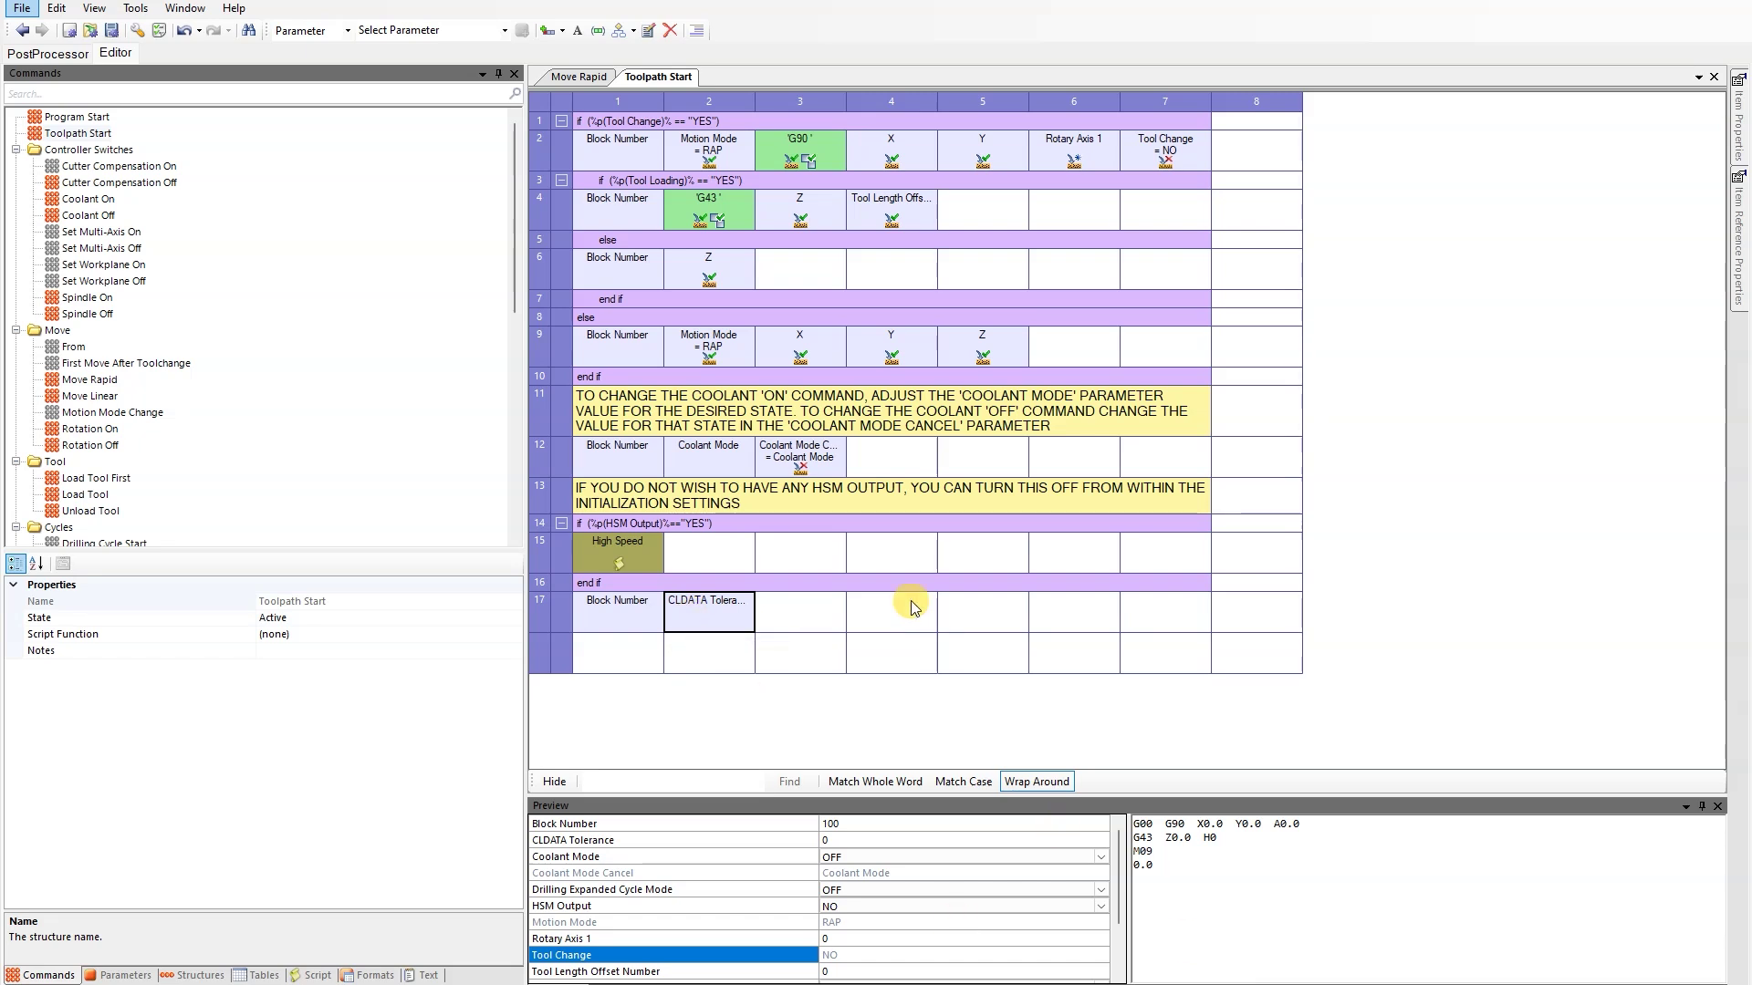
{"action": "mouse_move", "coordinate": [1743, 152]}
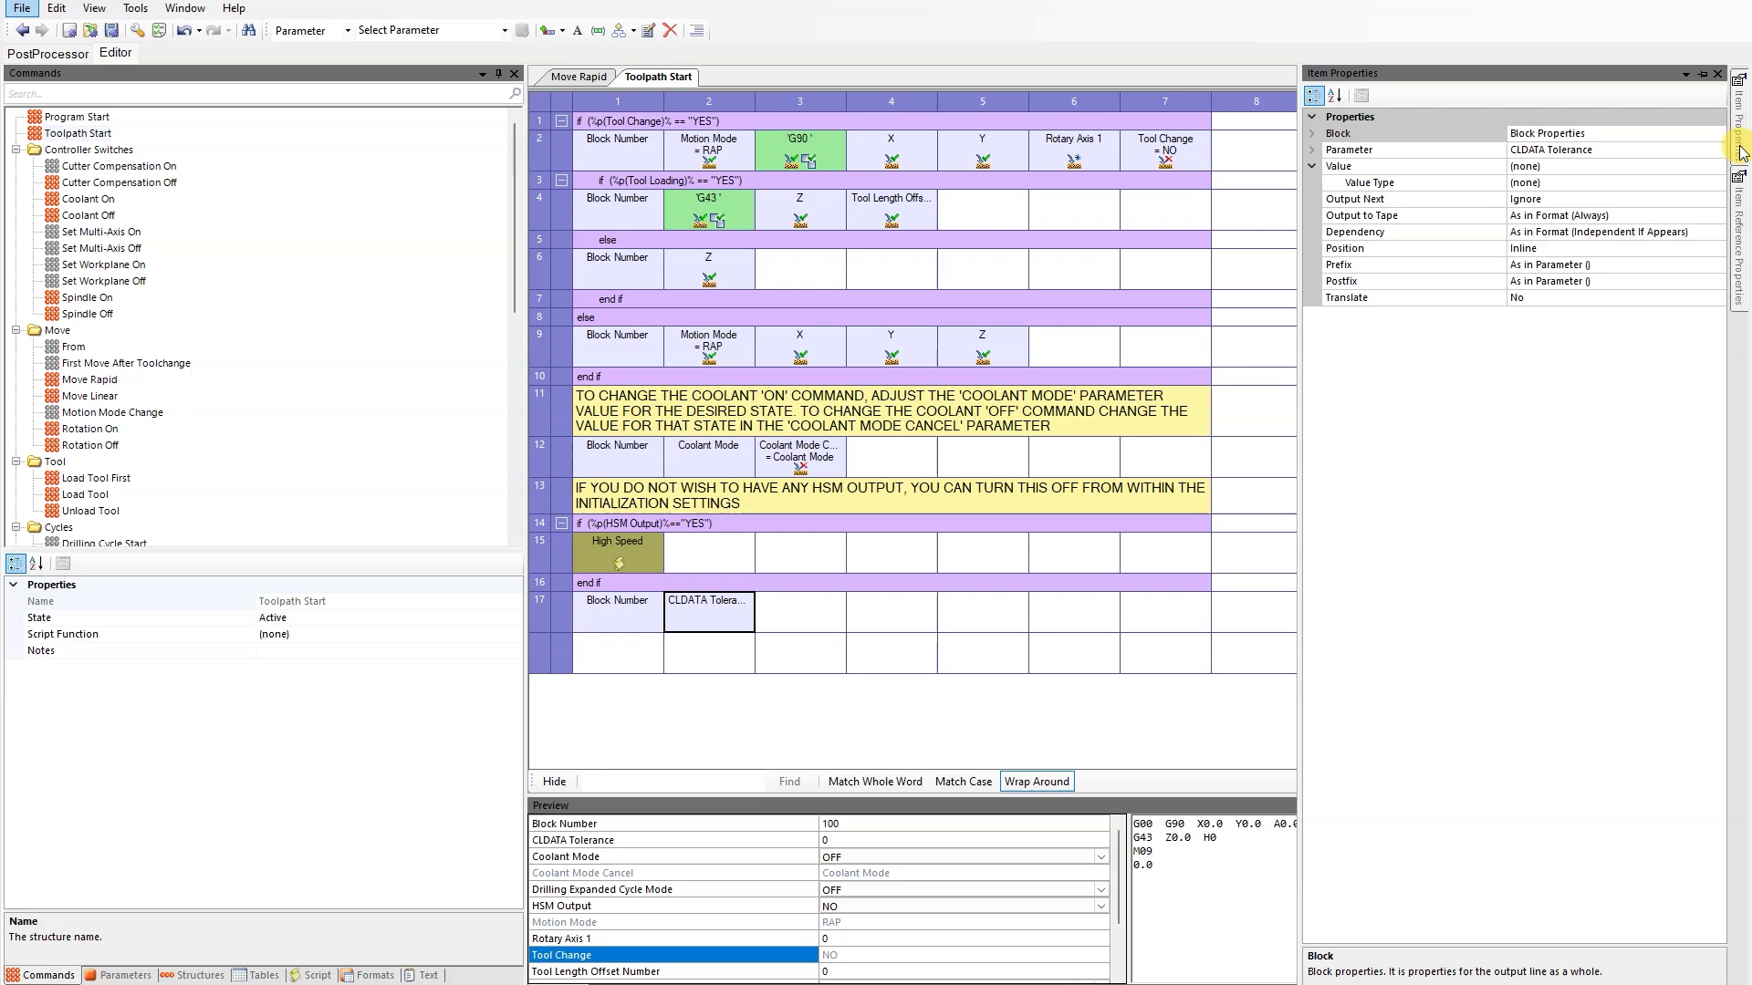
{"action": "left_click", "coordinate": [1556, 264]}
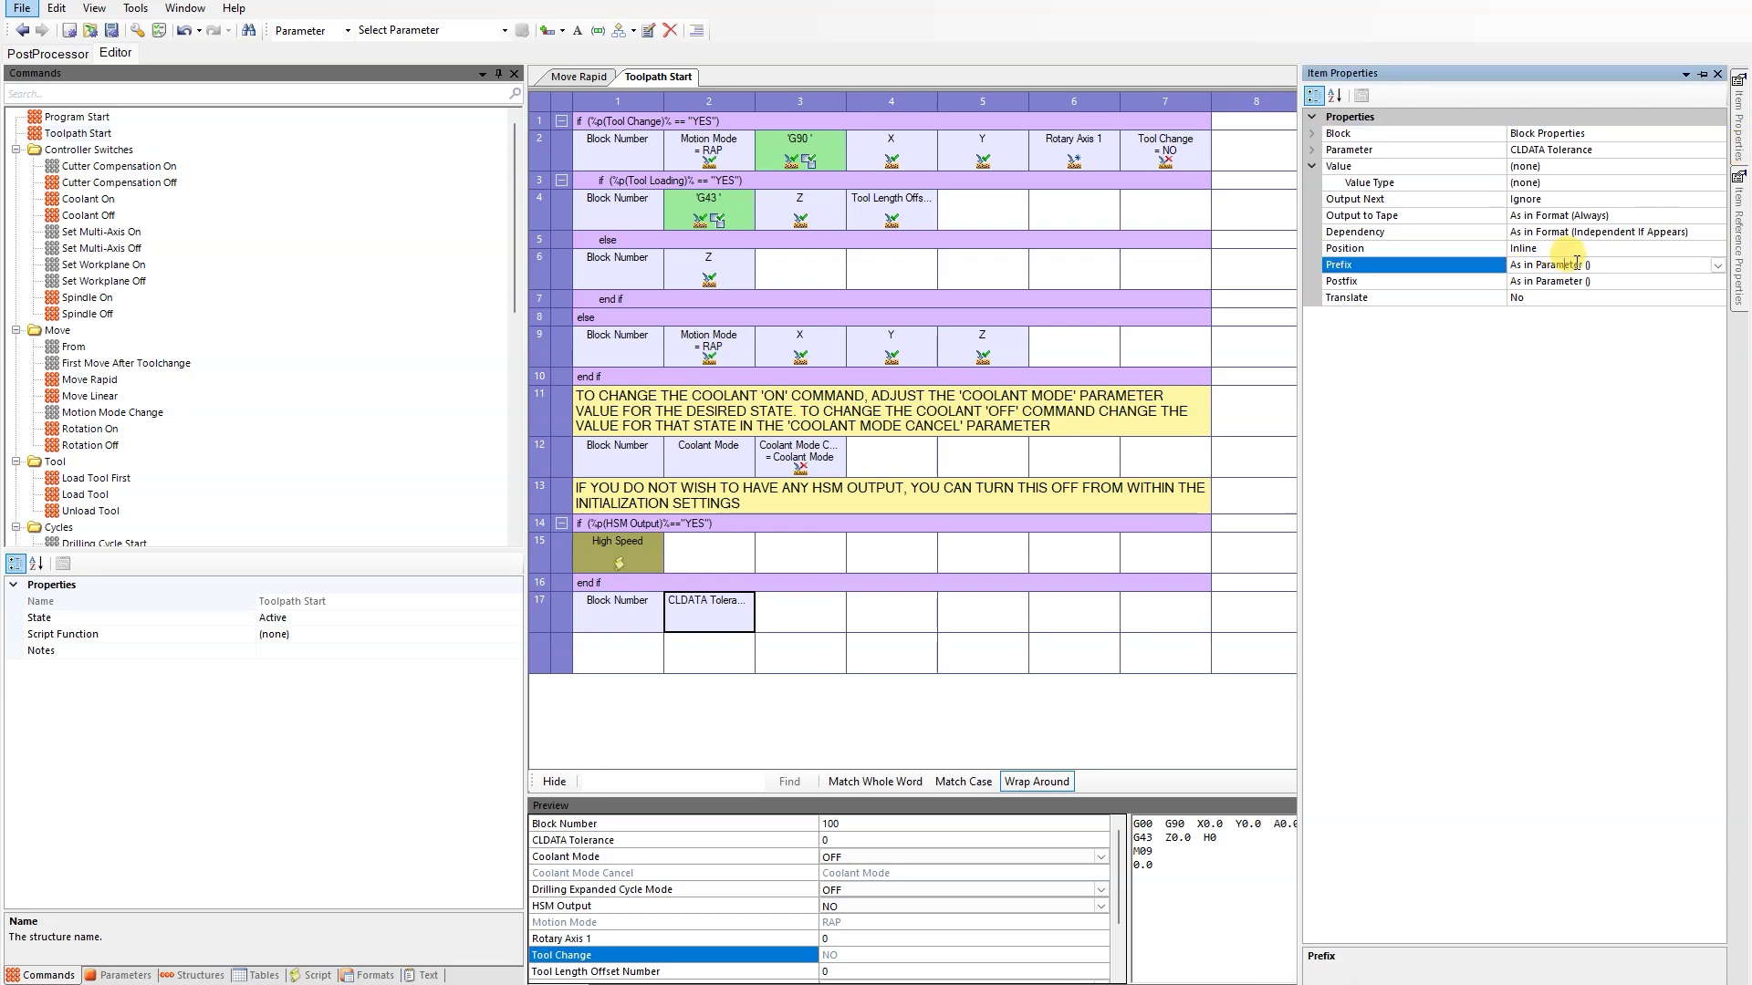
{"action": "left_click", "coordinate": [1717, 266]}
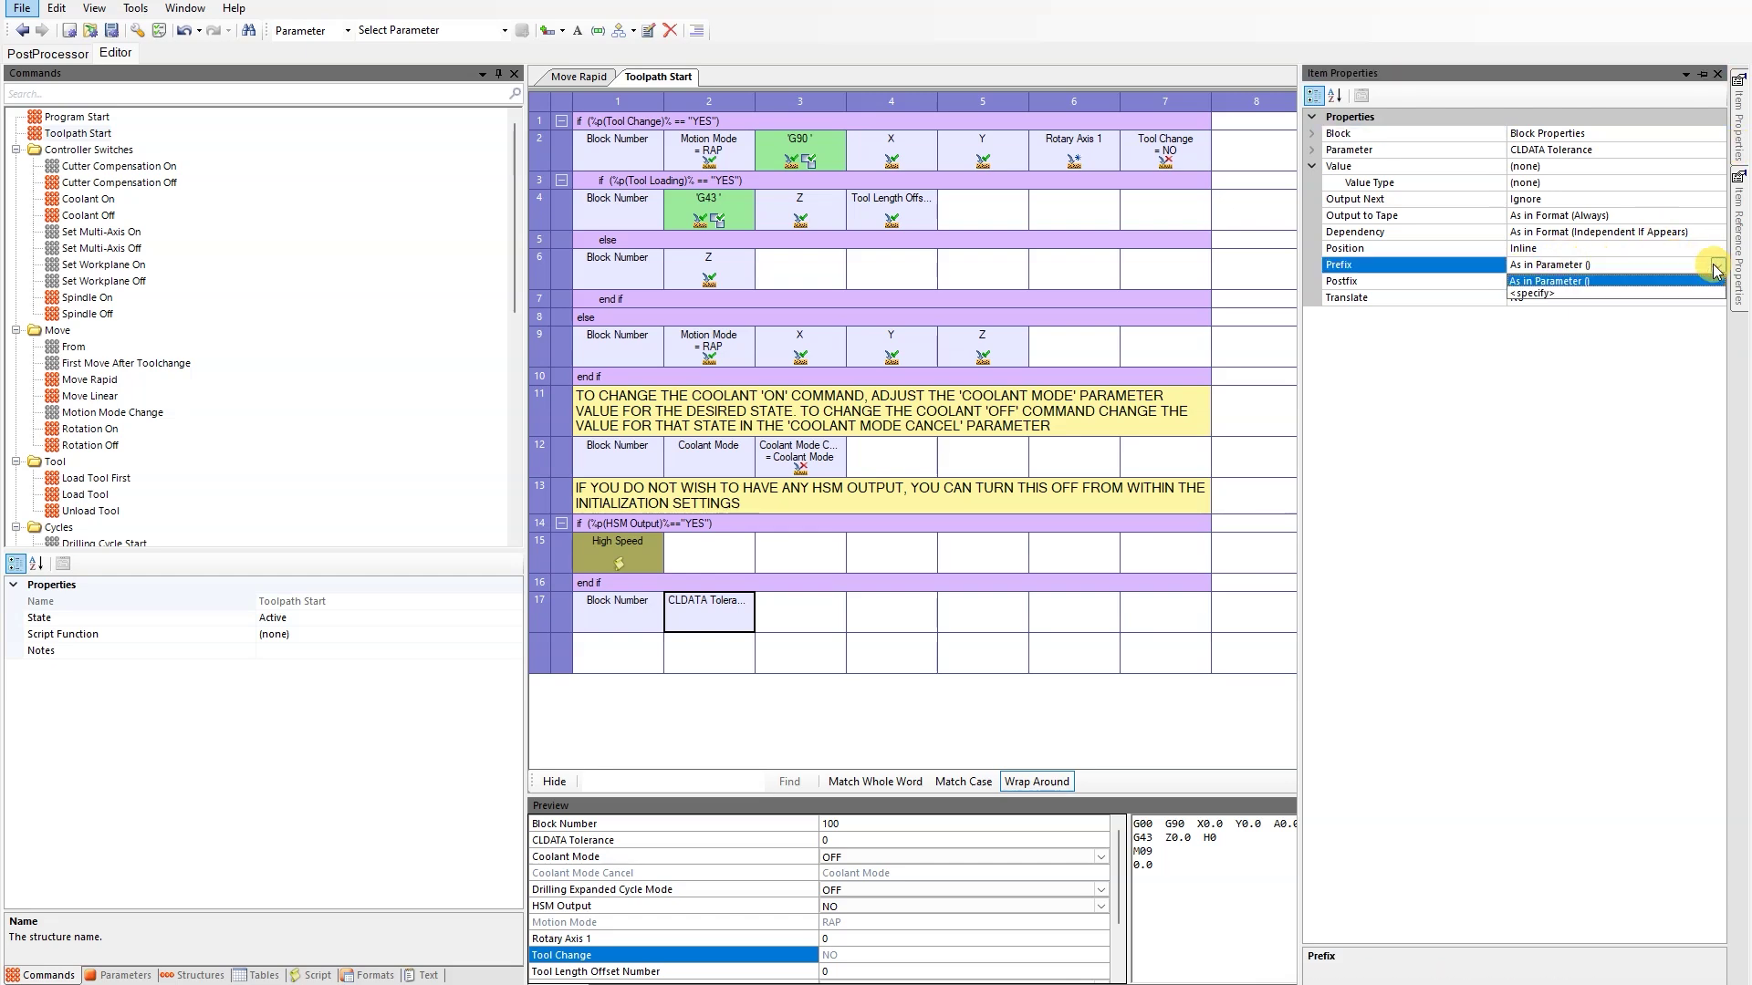
{"action": "left_click", "coordinate": [1582, 283]}
{"action": "type", "text": "G64 P"}
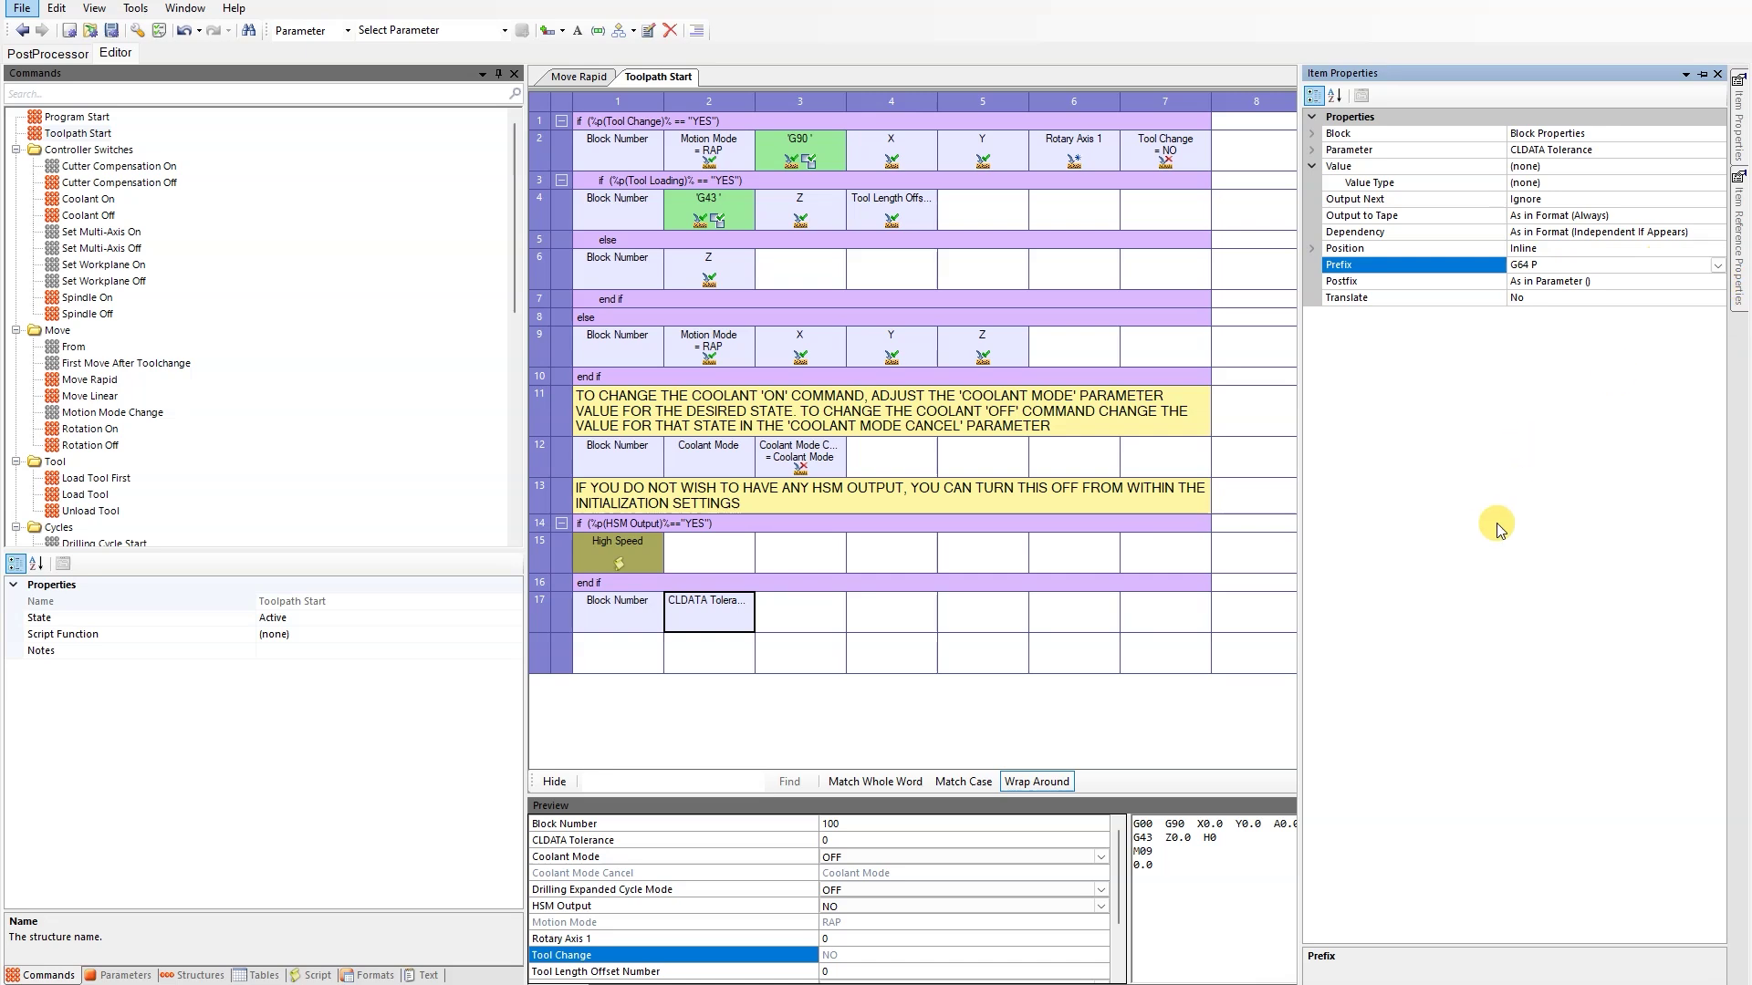
{"action": "left_click", "coordinate": [1154, 732]}
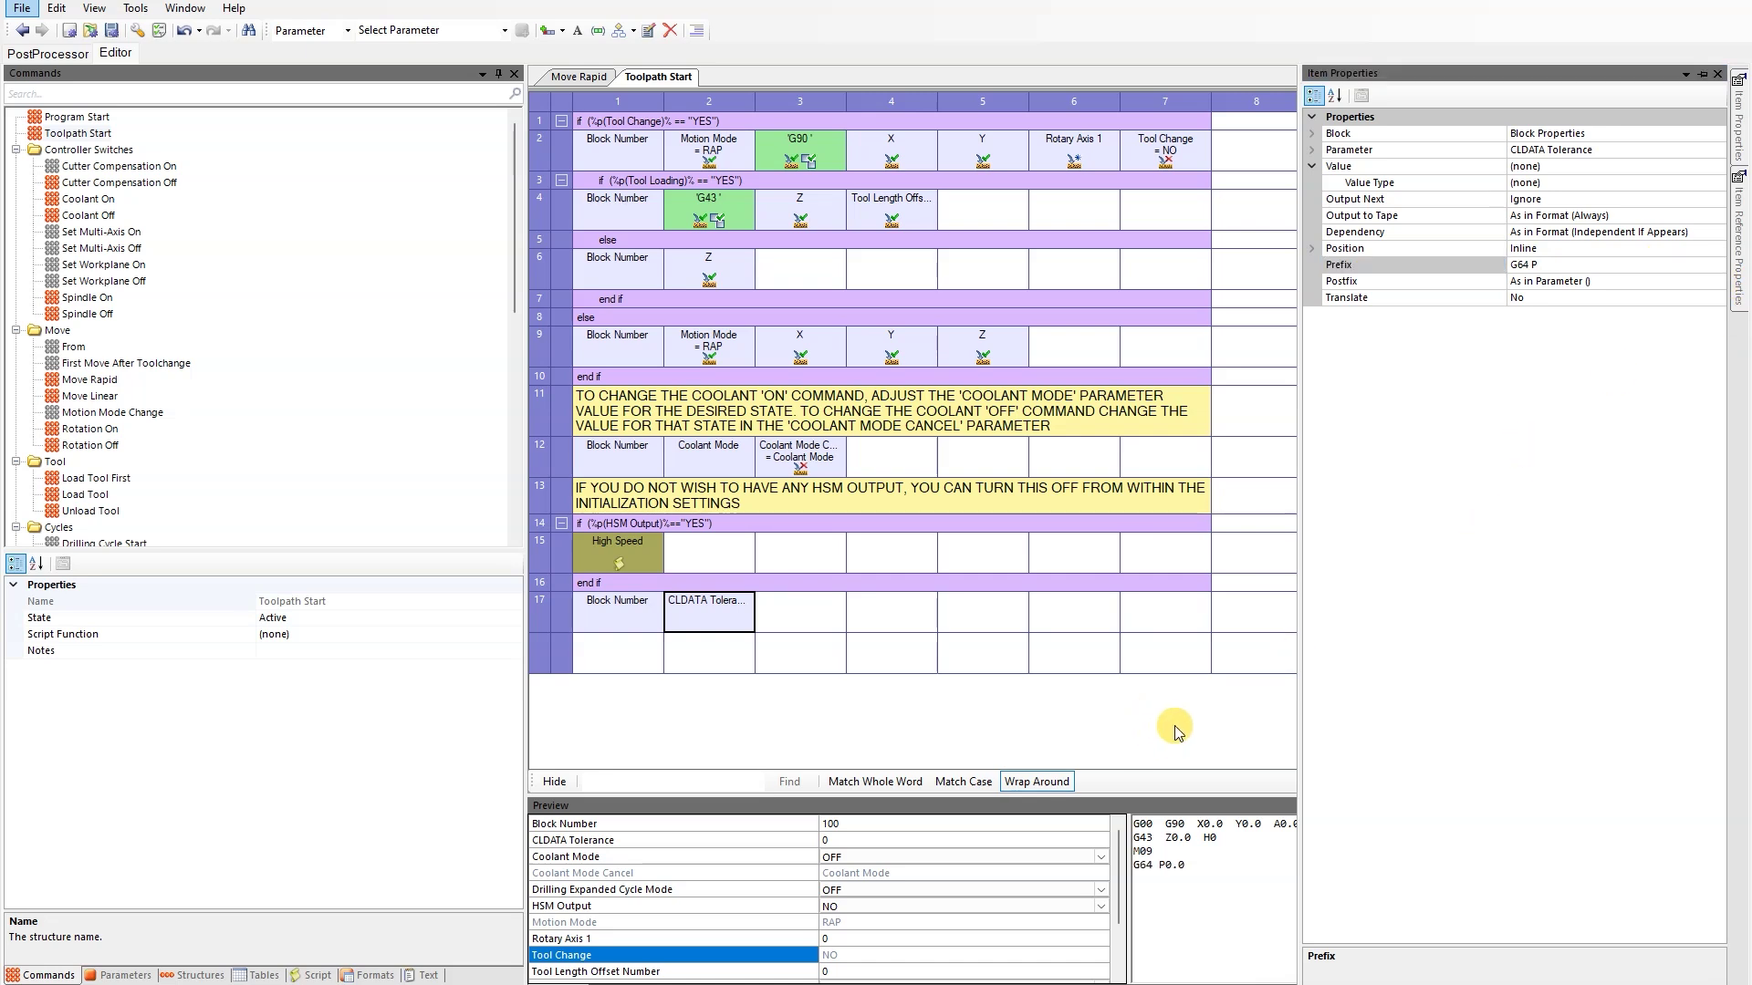
Add a second CLDATA Tolerance parameter after the first one in the last row of Toolpath Start
{"action": "left_click", "coordinate": [791, 627]}
{"action": "left_click", "coordinate": [401, 31]}
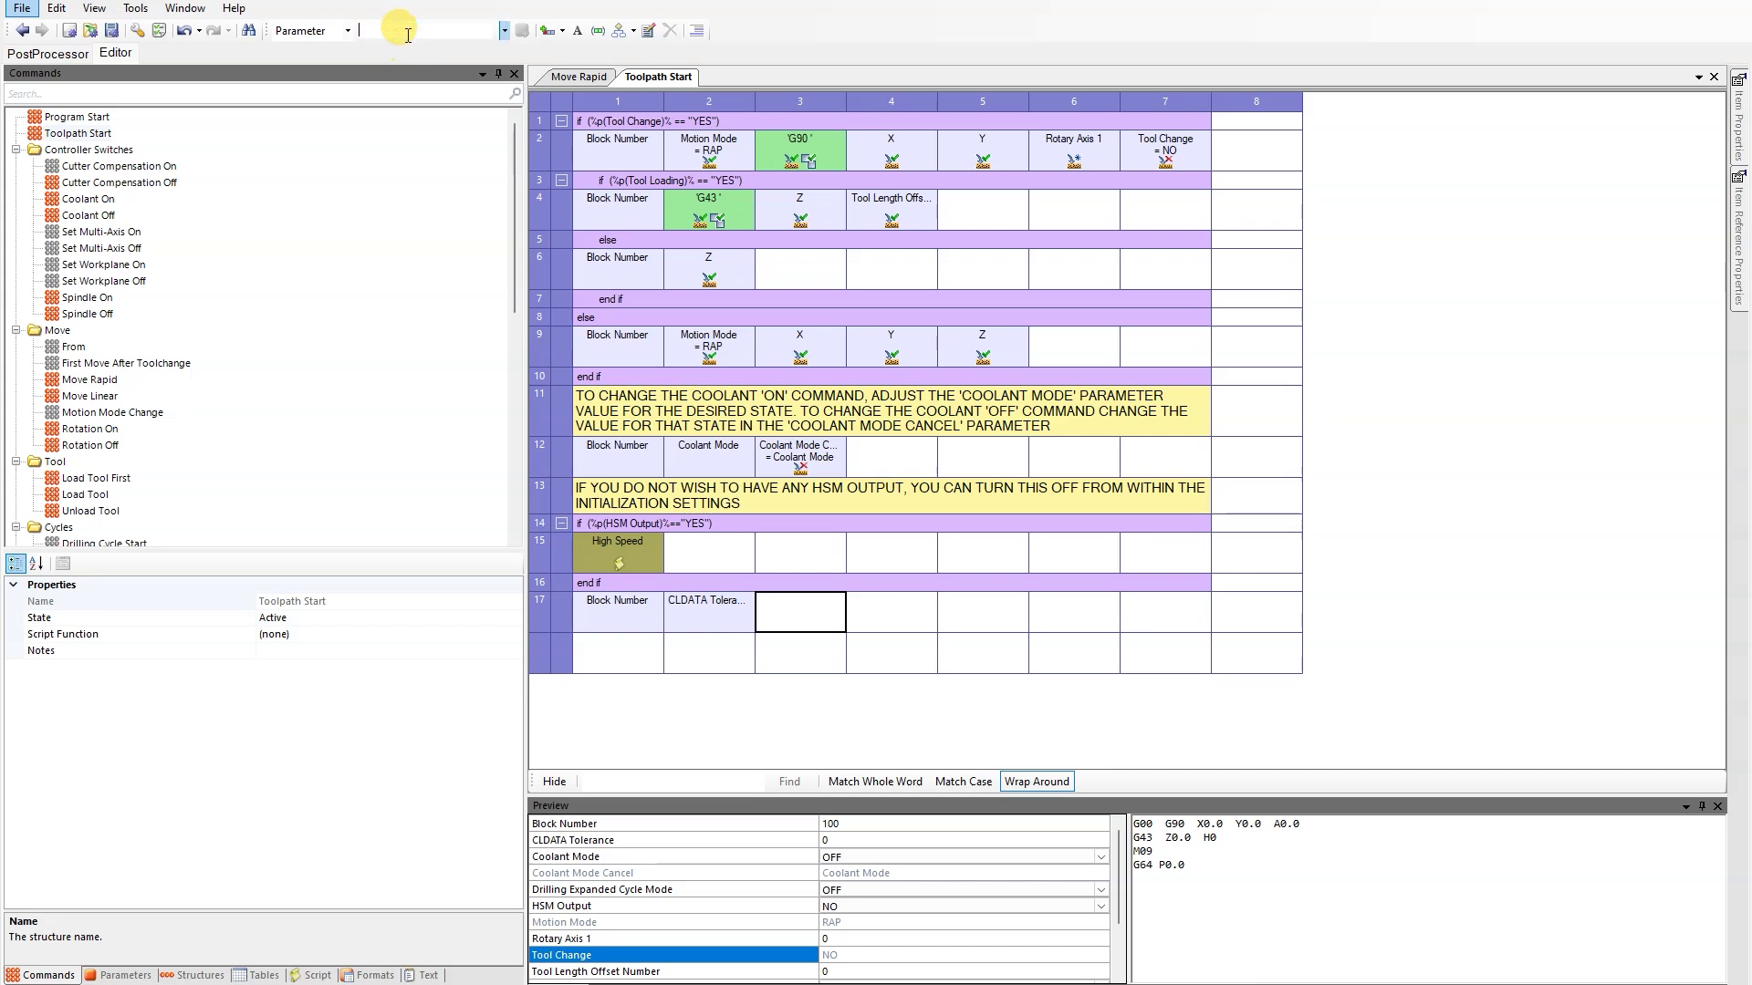
{"action": "type", "text": "cld"}
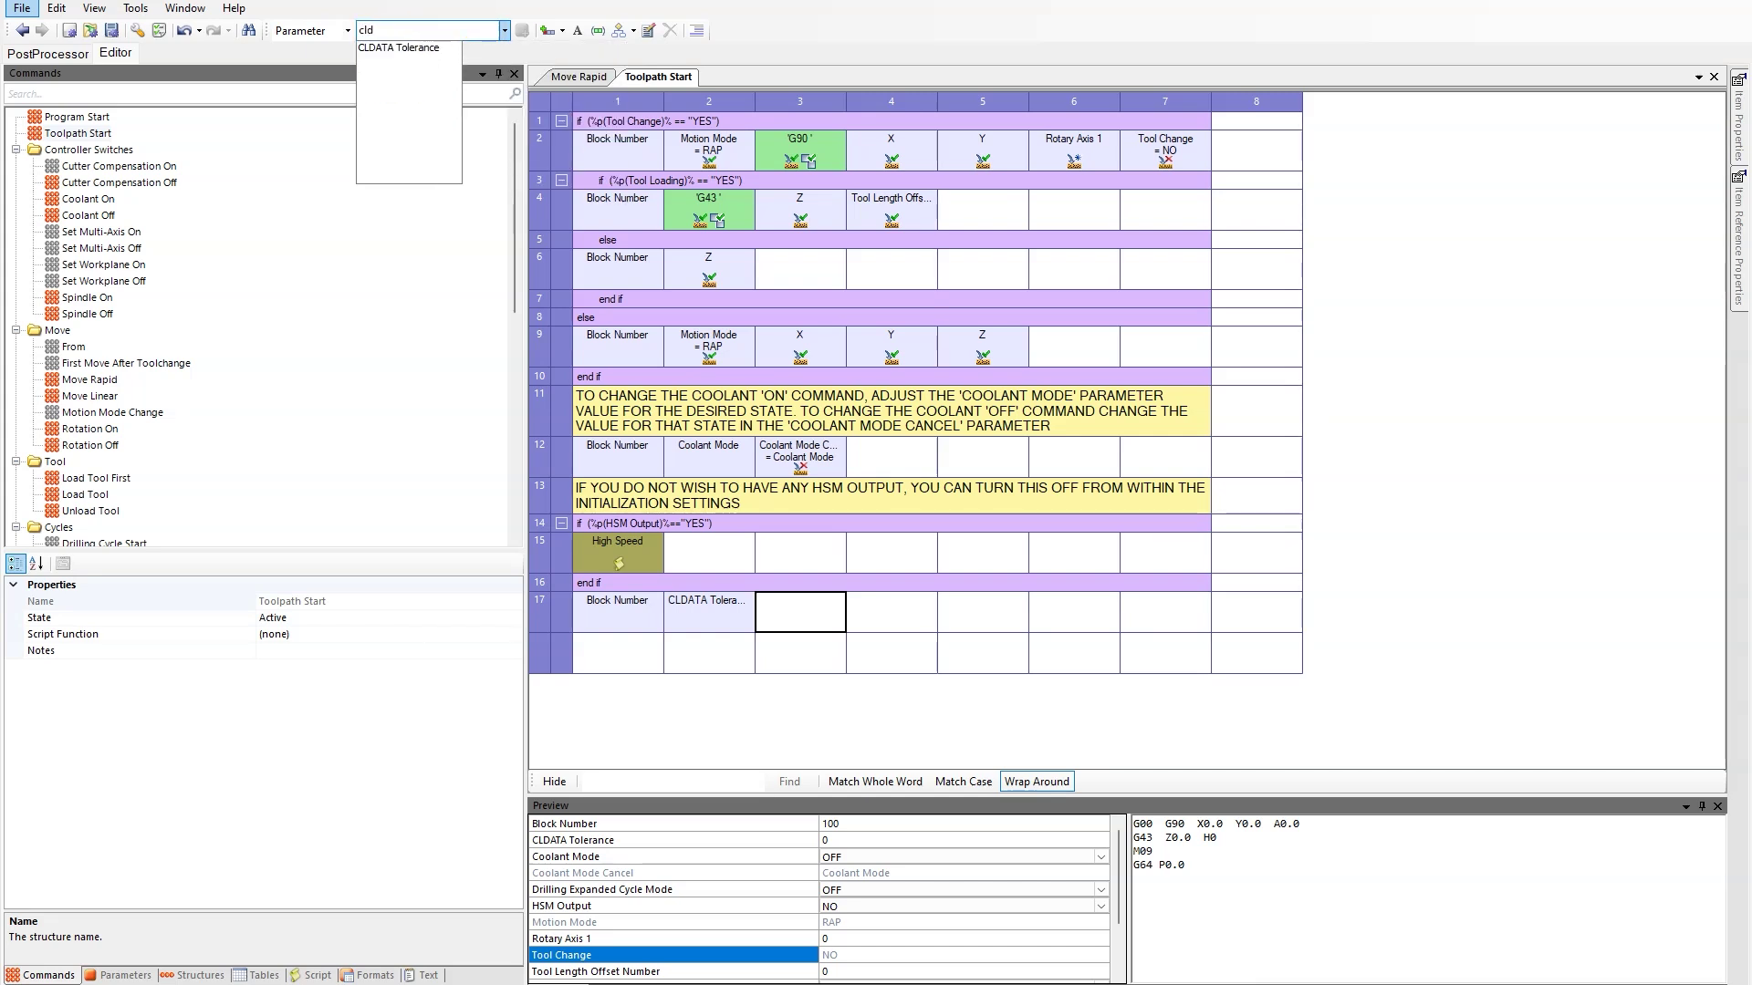
{"action": "left_click", "coordinate": [410, 49]}
Set the reference prefix of the second CLDATA Tolerance item to Q and check the G64 line in the preview
{"action": "left_click", "coordinate": [800, 611]}
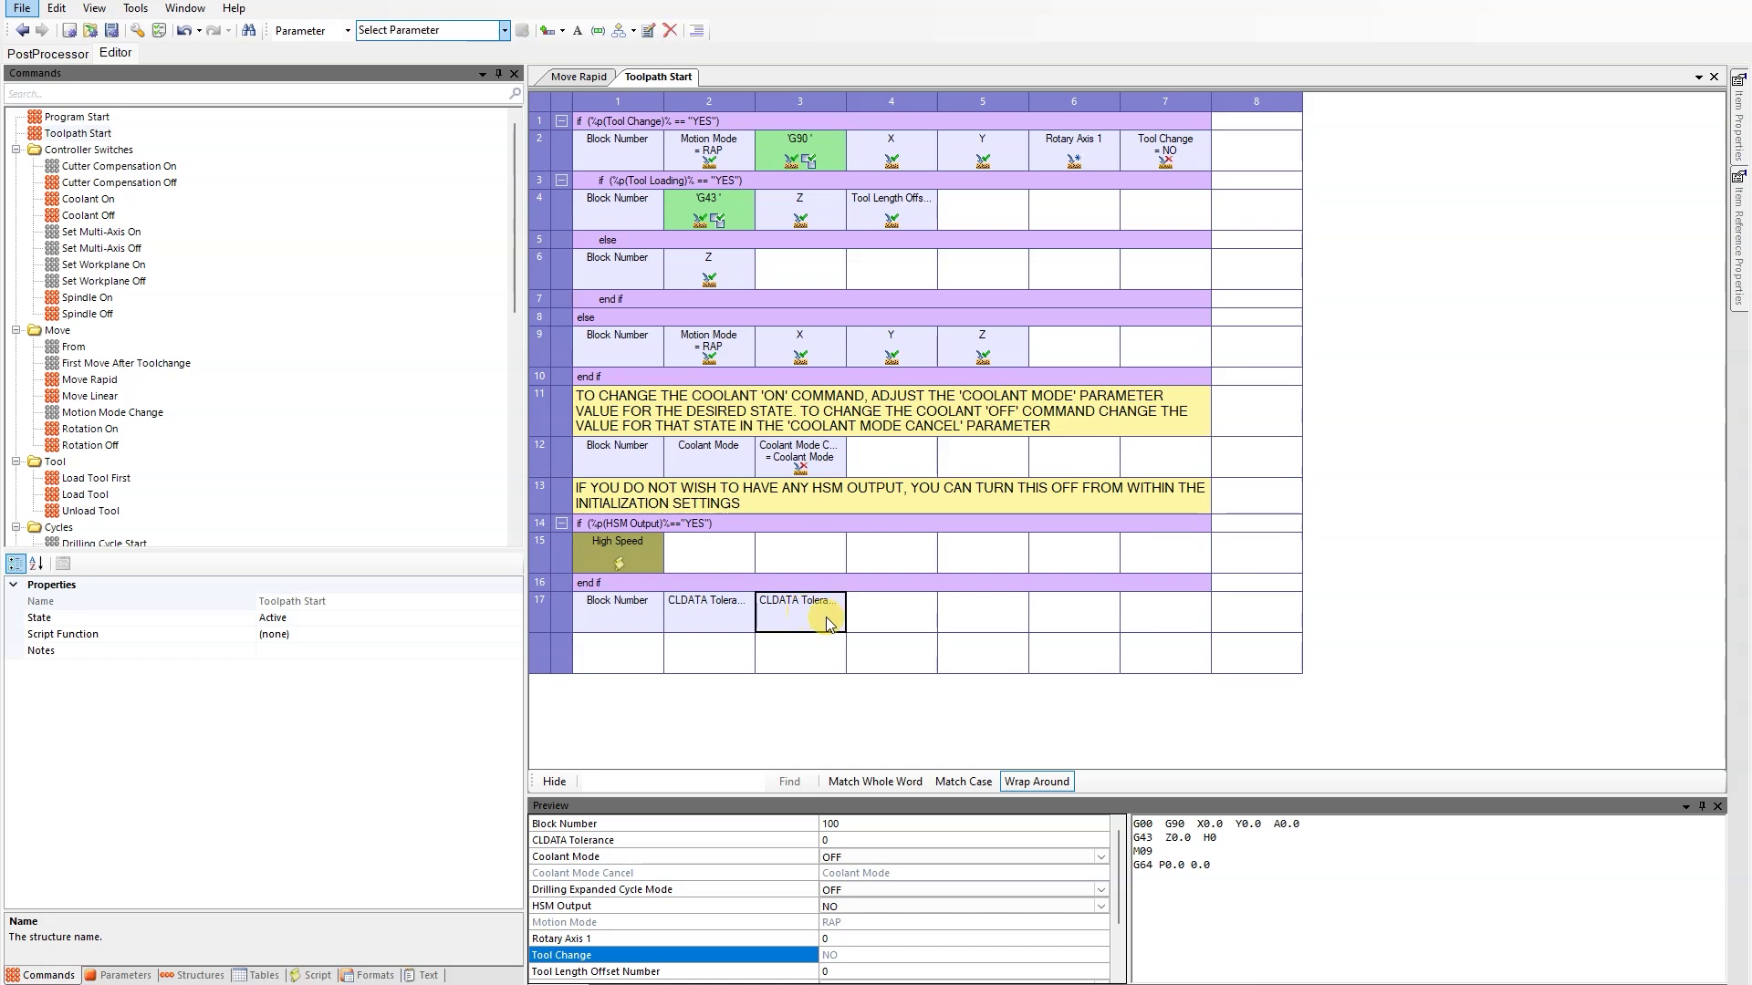
{"action": "mouse_move", "coordinate": [1742, 146]}
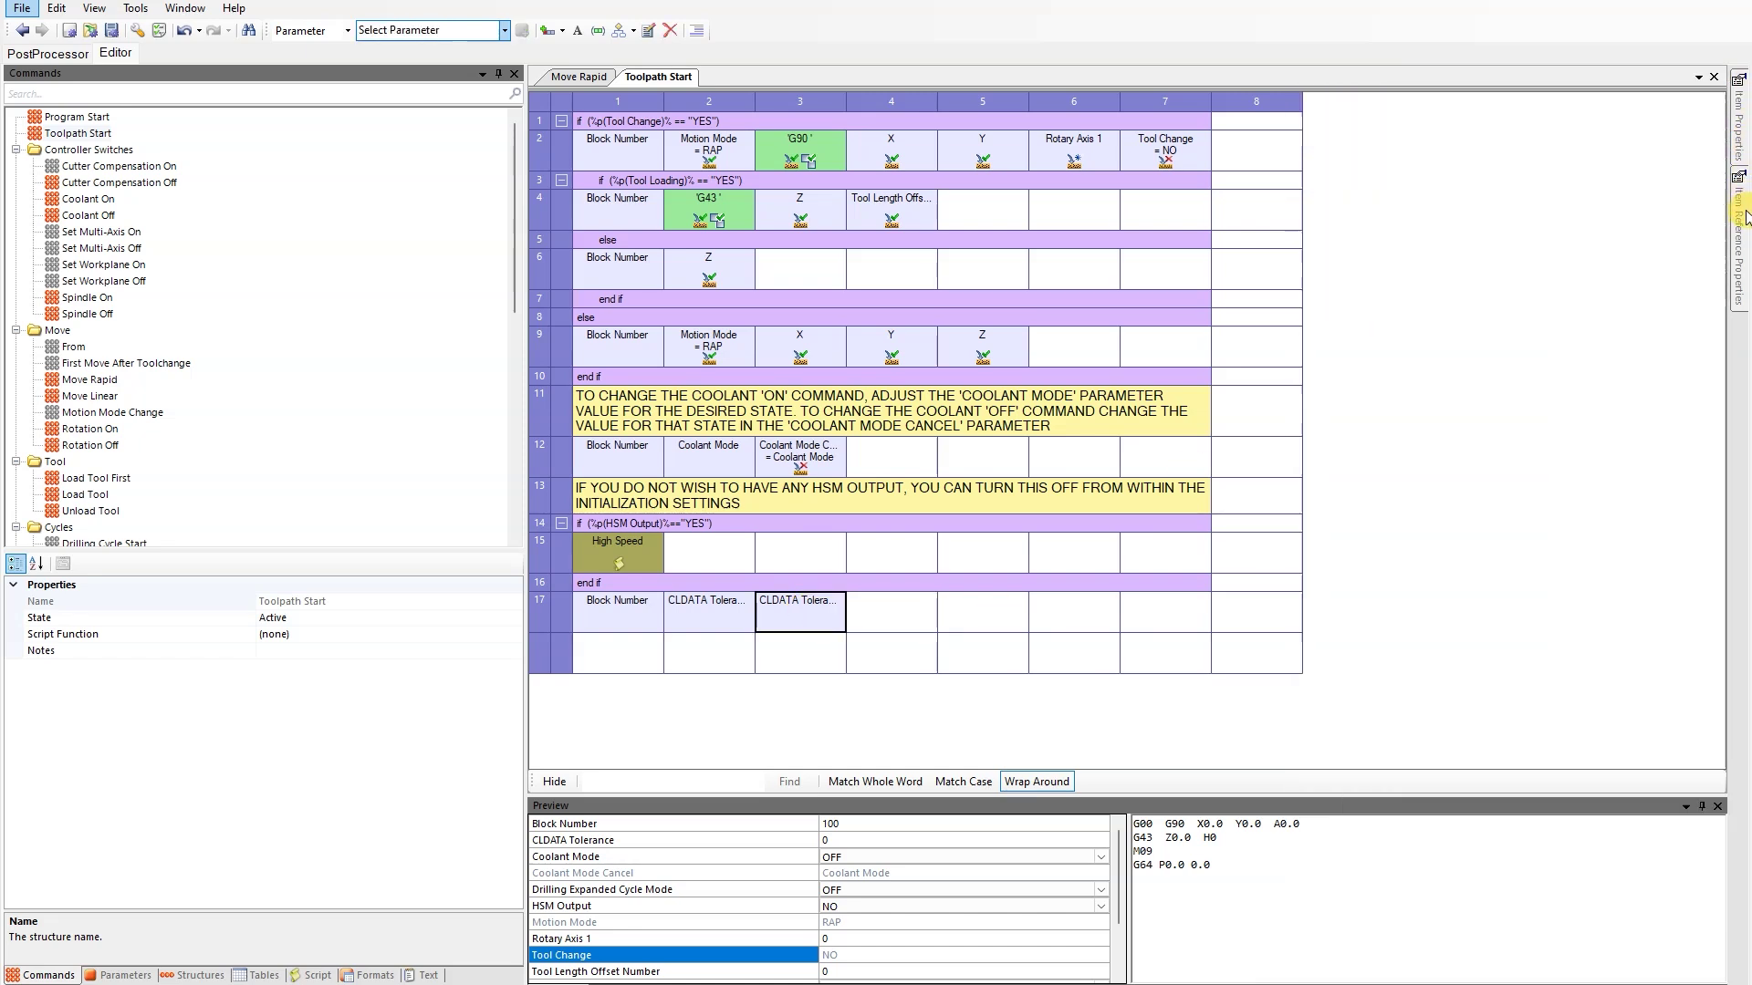
{"action": "mouse_move", "coordinate": [1741, 228]}
{"action": "left_click", "coordinate": [1549, 280]}
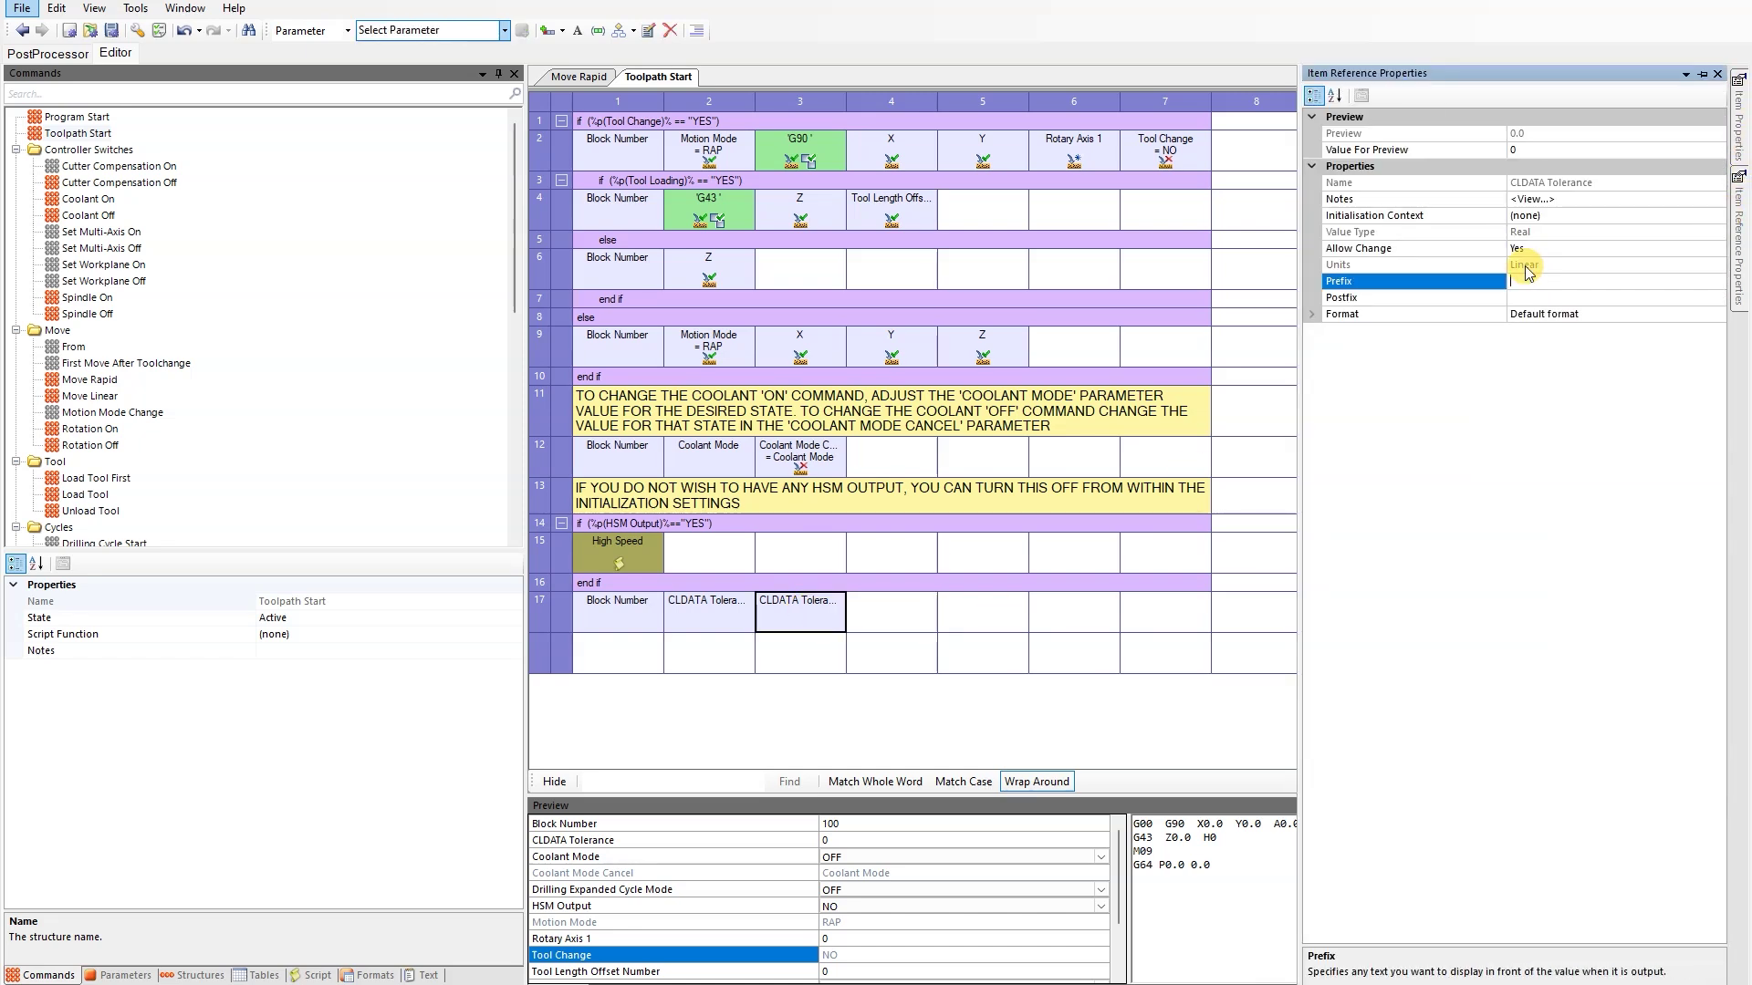
{"action": "type", "text": "Q"}
{"action": "left_click", "coordinate": [1217, 713]}
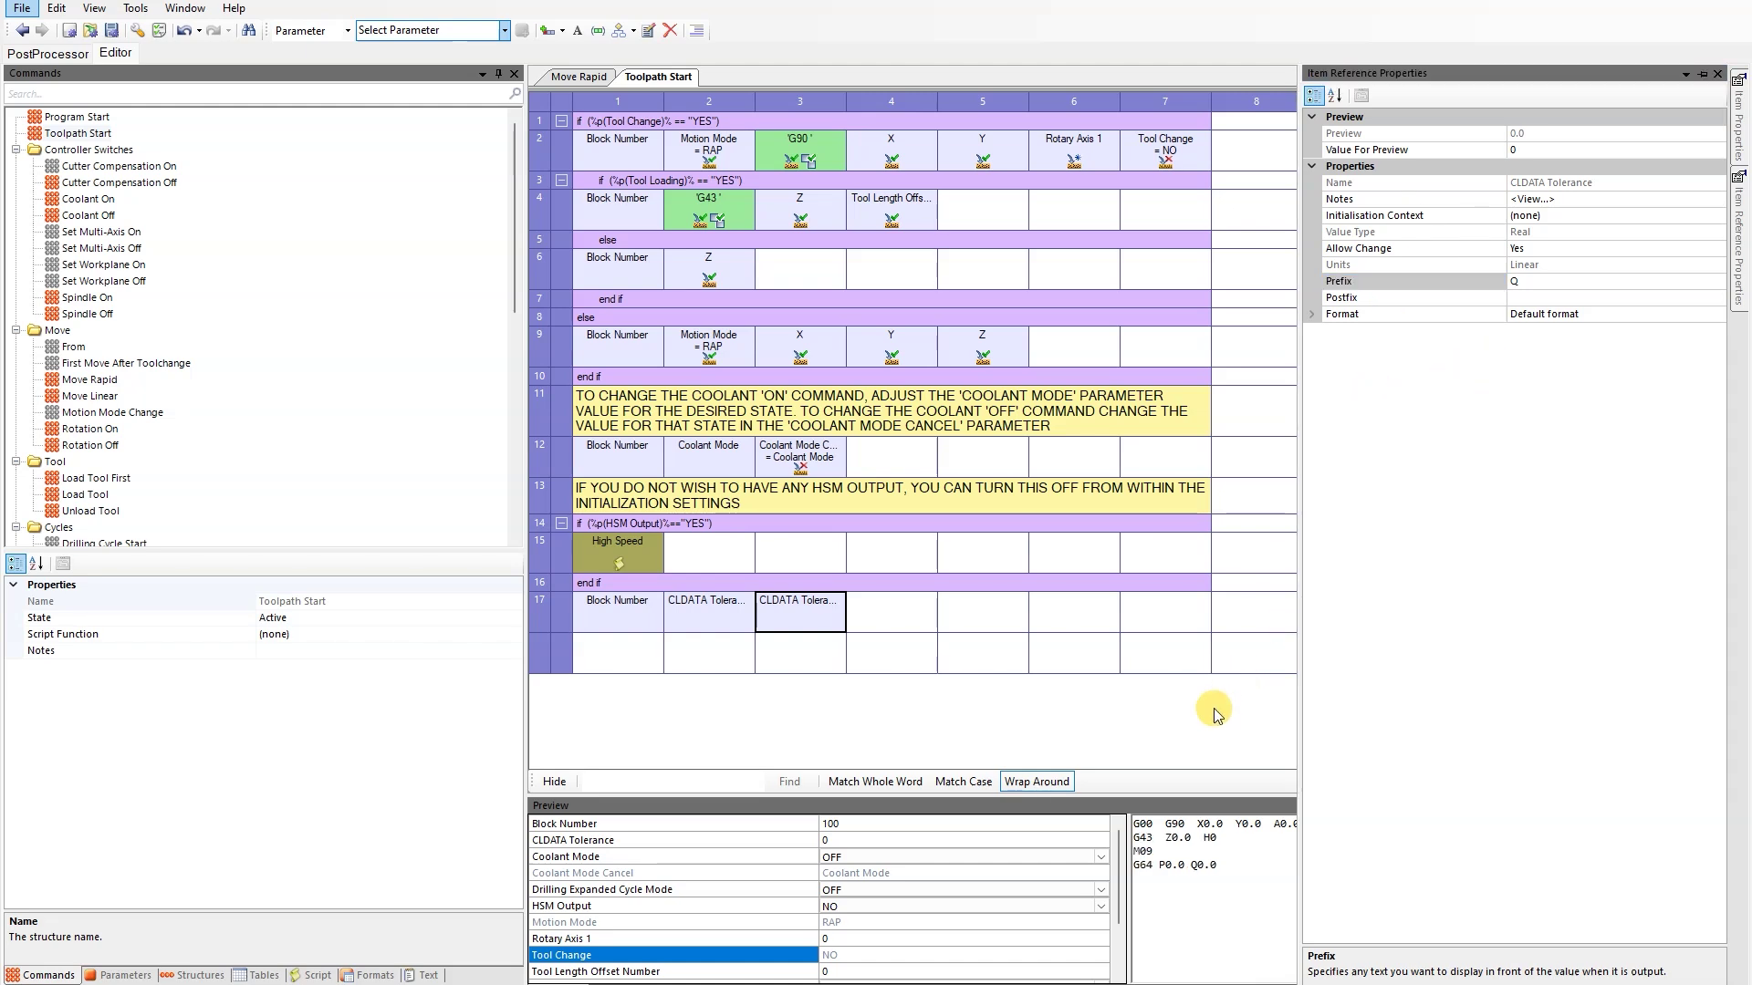
{"action": "left_click_drag", "start_coordinate": [1134, 864], "coordinate": [1257, 881]}
{"action": "left_click", "coordinate": [1256, 880]}
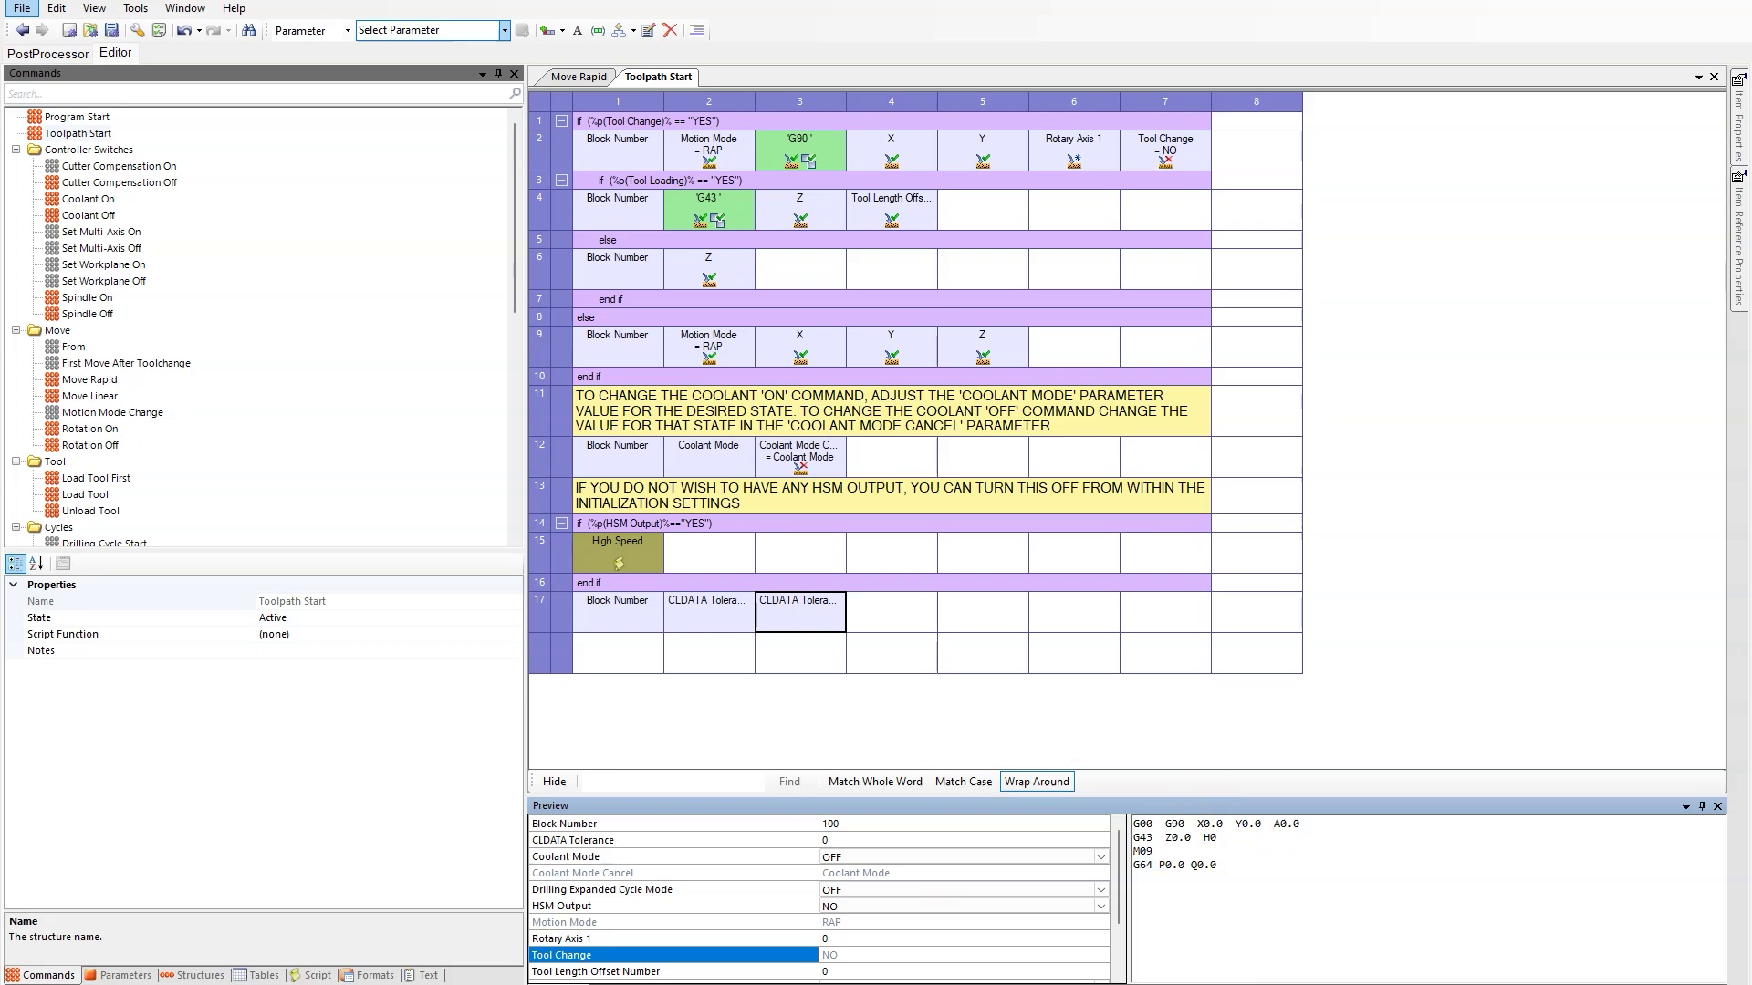
Collapse the expanded command groups from Controller Switches through Misc in the command tree
{"action": "left_click", "coordinate": [78, 133]}
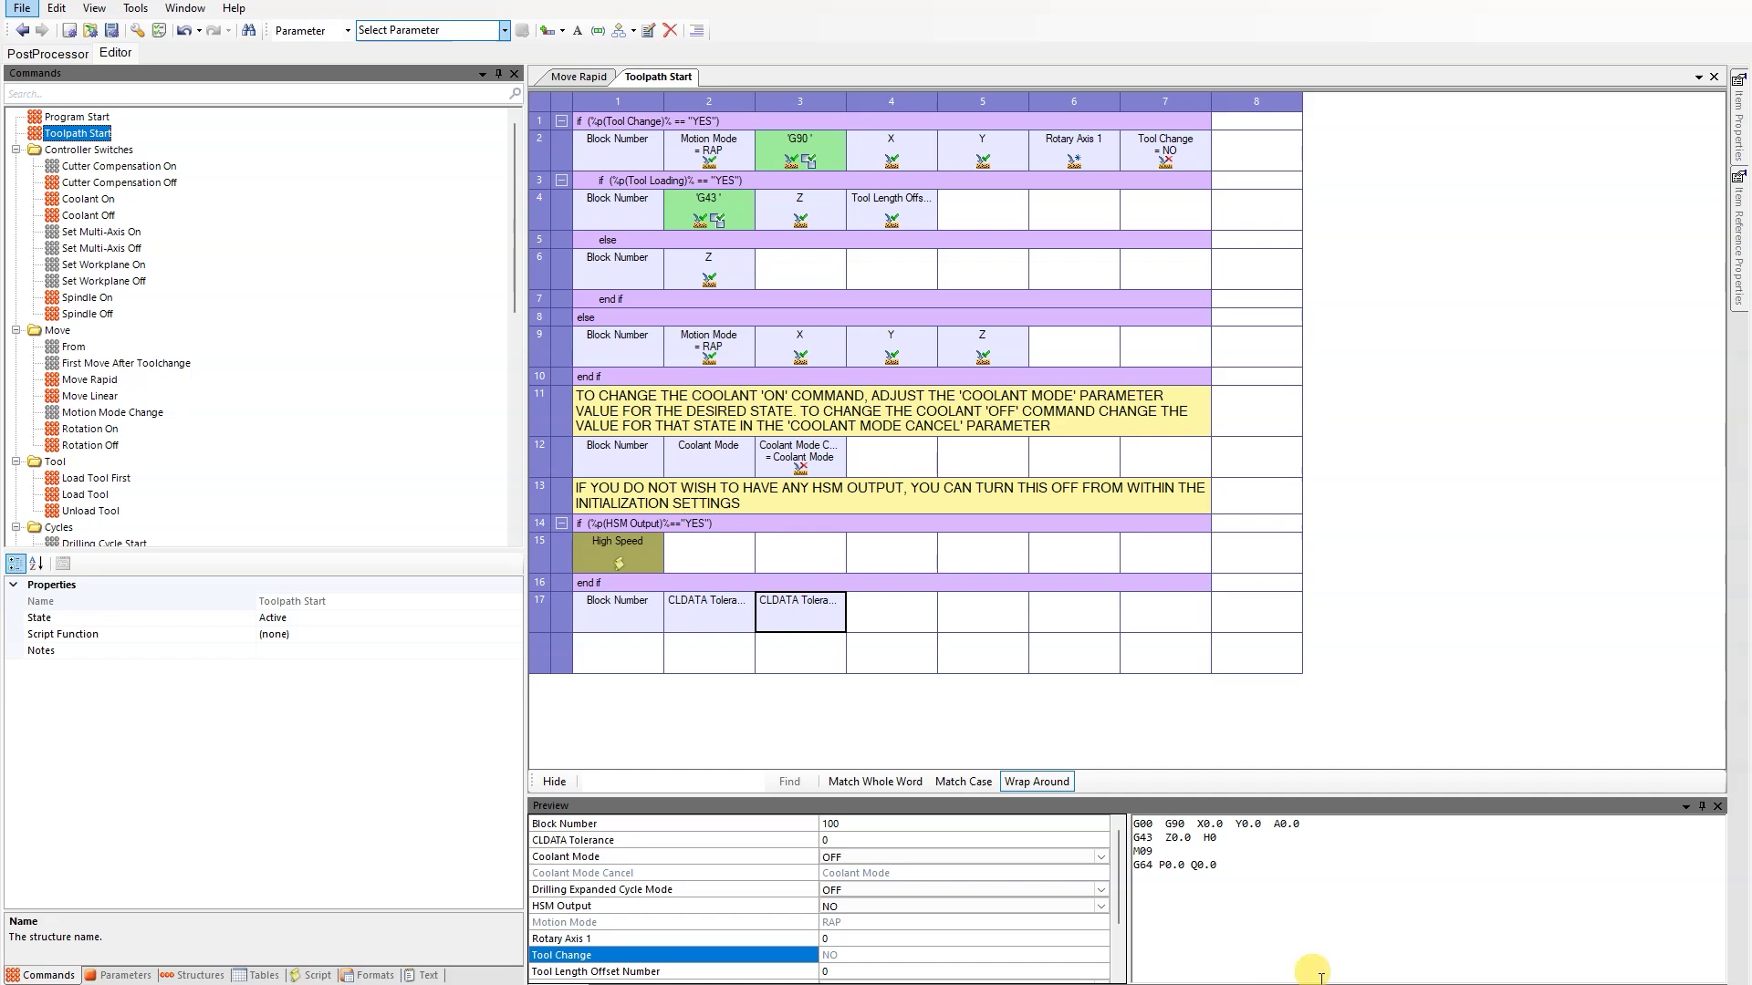
{"action": "left_click", "coordinate": [15, 150]}
{"action": "left_click", "coordinate": [16, 166]}
{"action": "left_click", "coordinate": [15, 182]}
{"action": "left_click", "coordinate": [15, 199]}
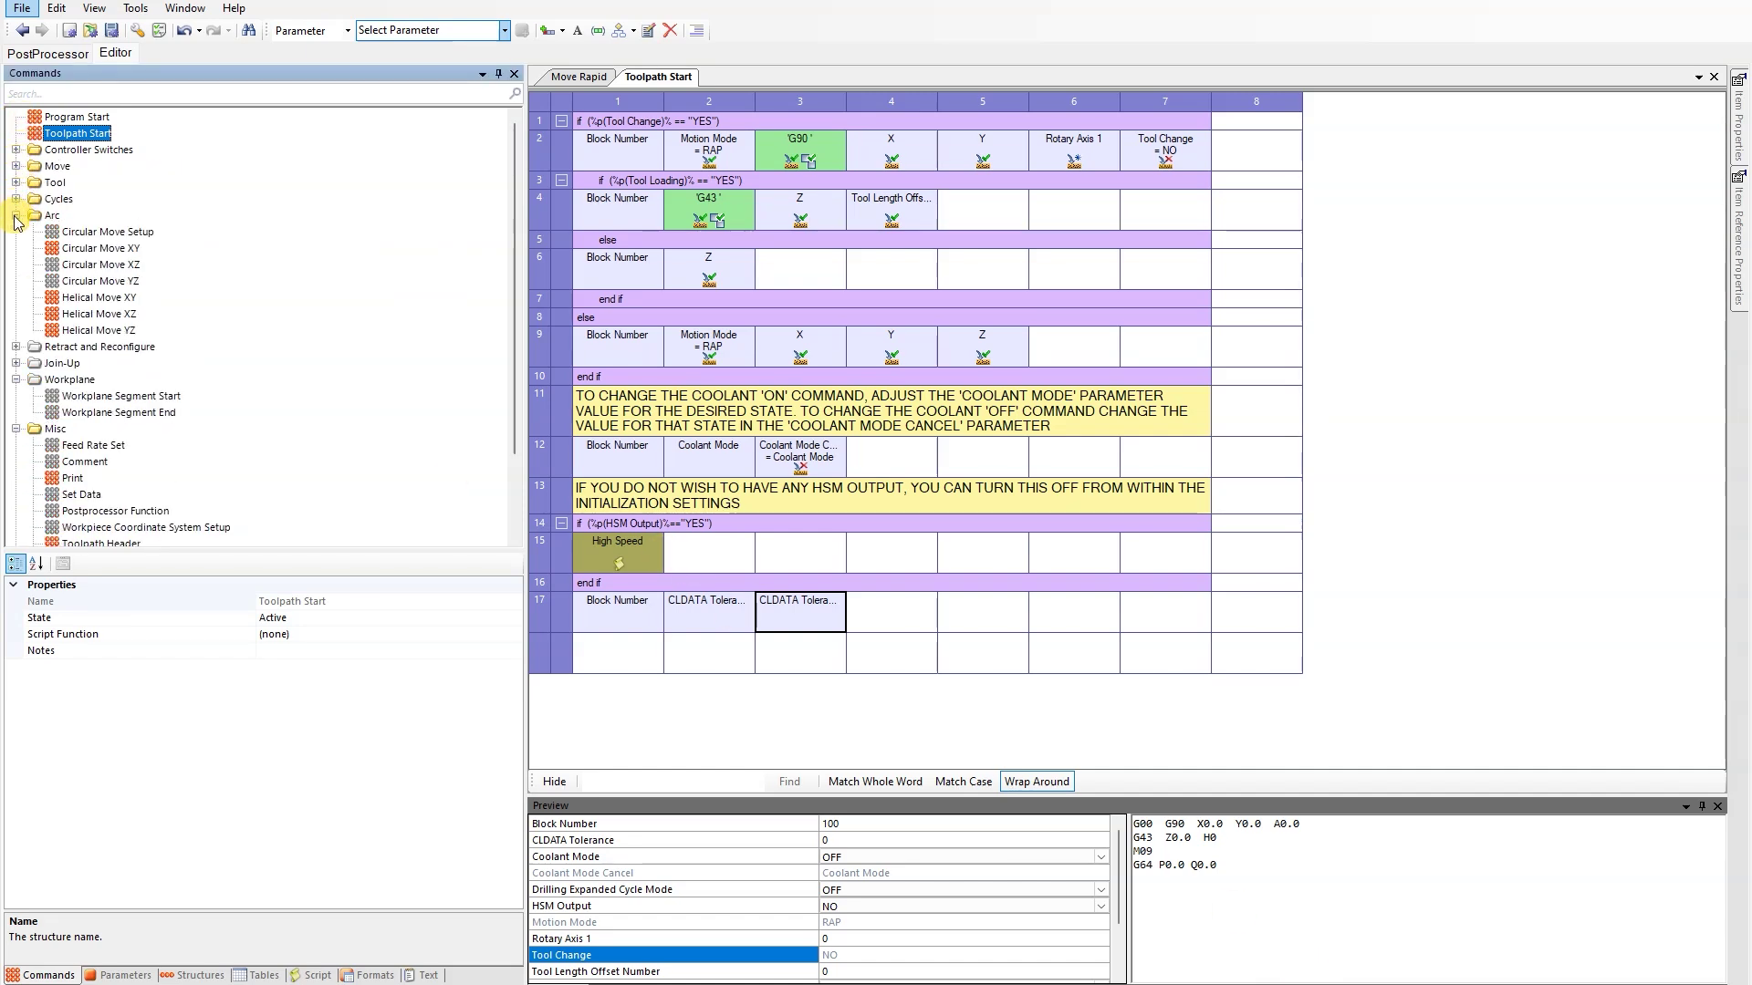
{"action": "left_click", "coordinate": [15, 215]}
{"action": "left_click", "coordinate": [15, 265]}
{"action": "left_click", "coordinate": [16, 281]}
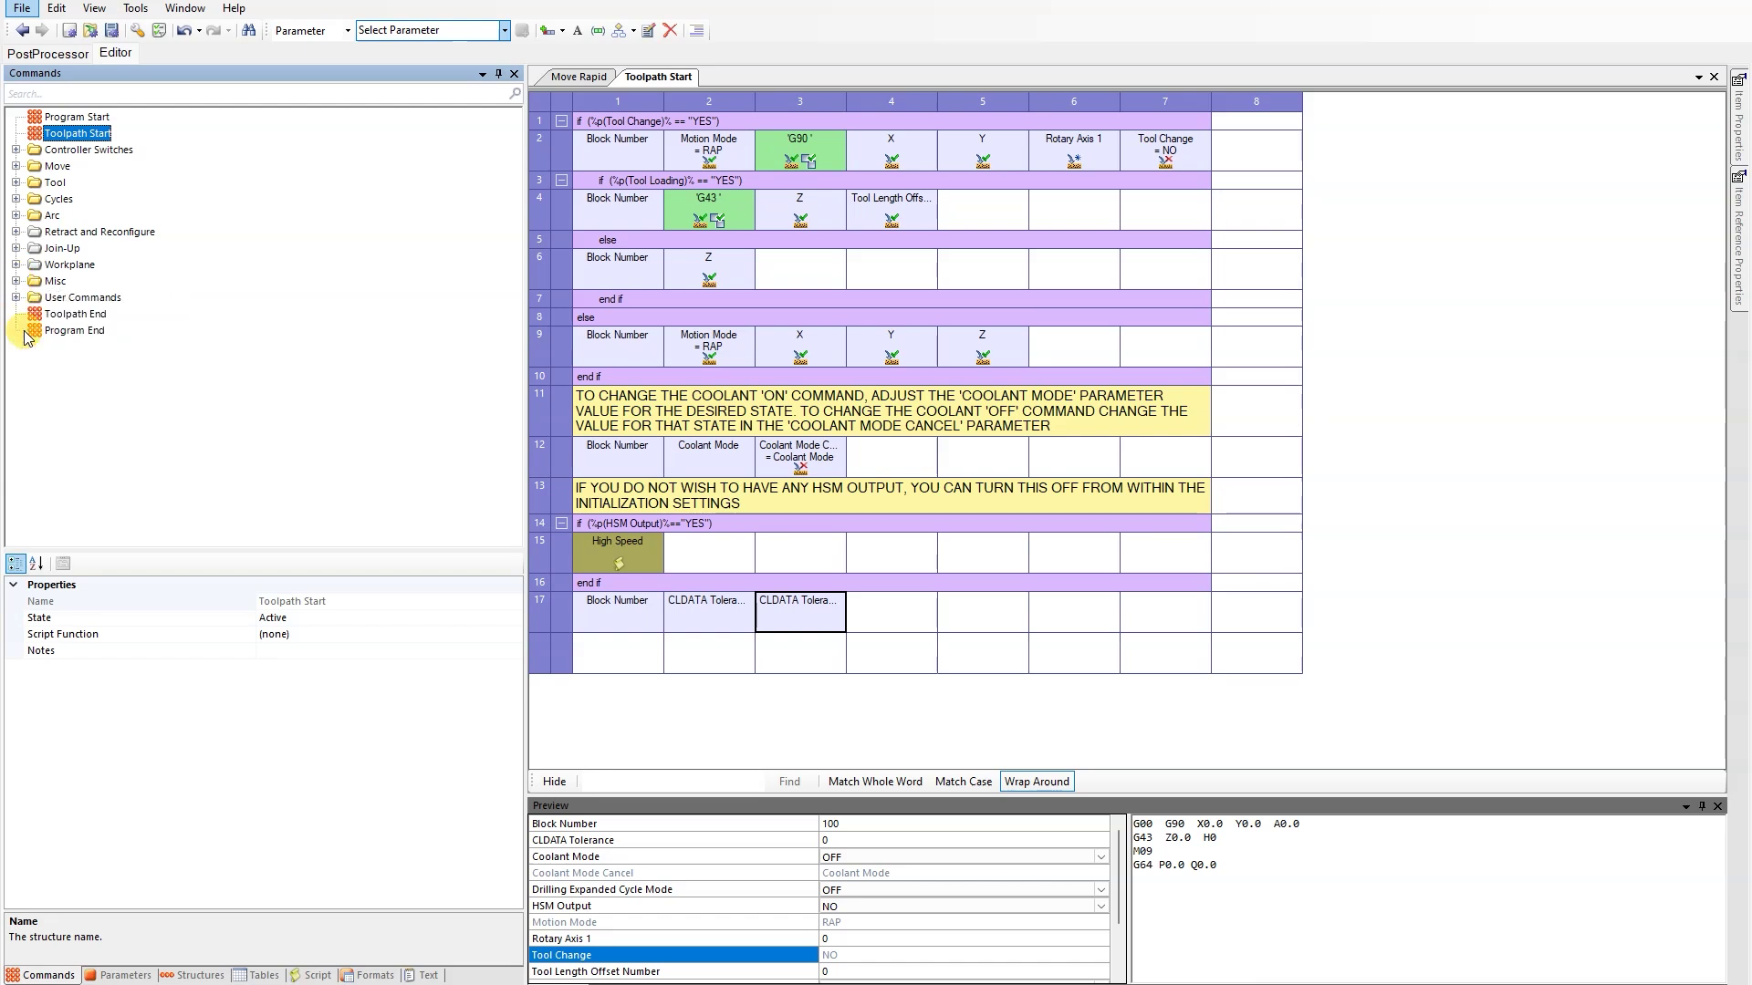
Look over the Toolpath End command, and delete the text item following the % text in the Program End command
{"action": "left_click", "coordinate": [73, 315]}
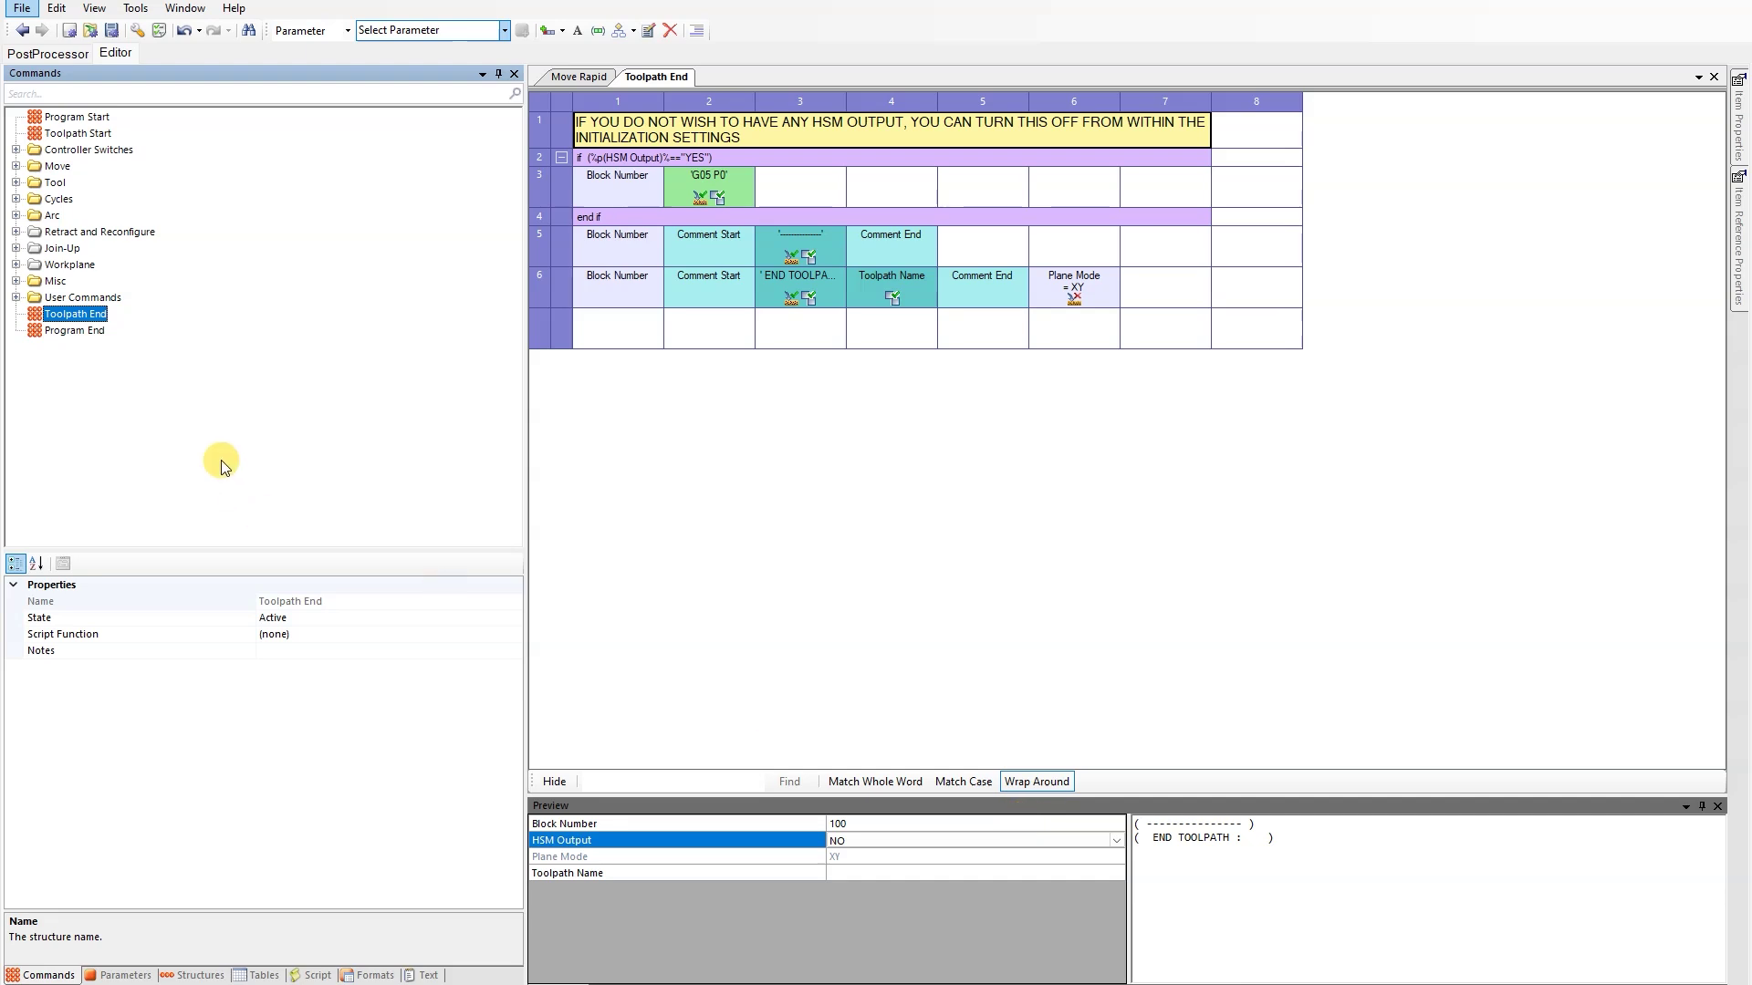
{"action": "left_click", "coordinate": [75, 331]}
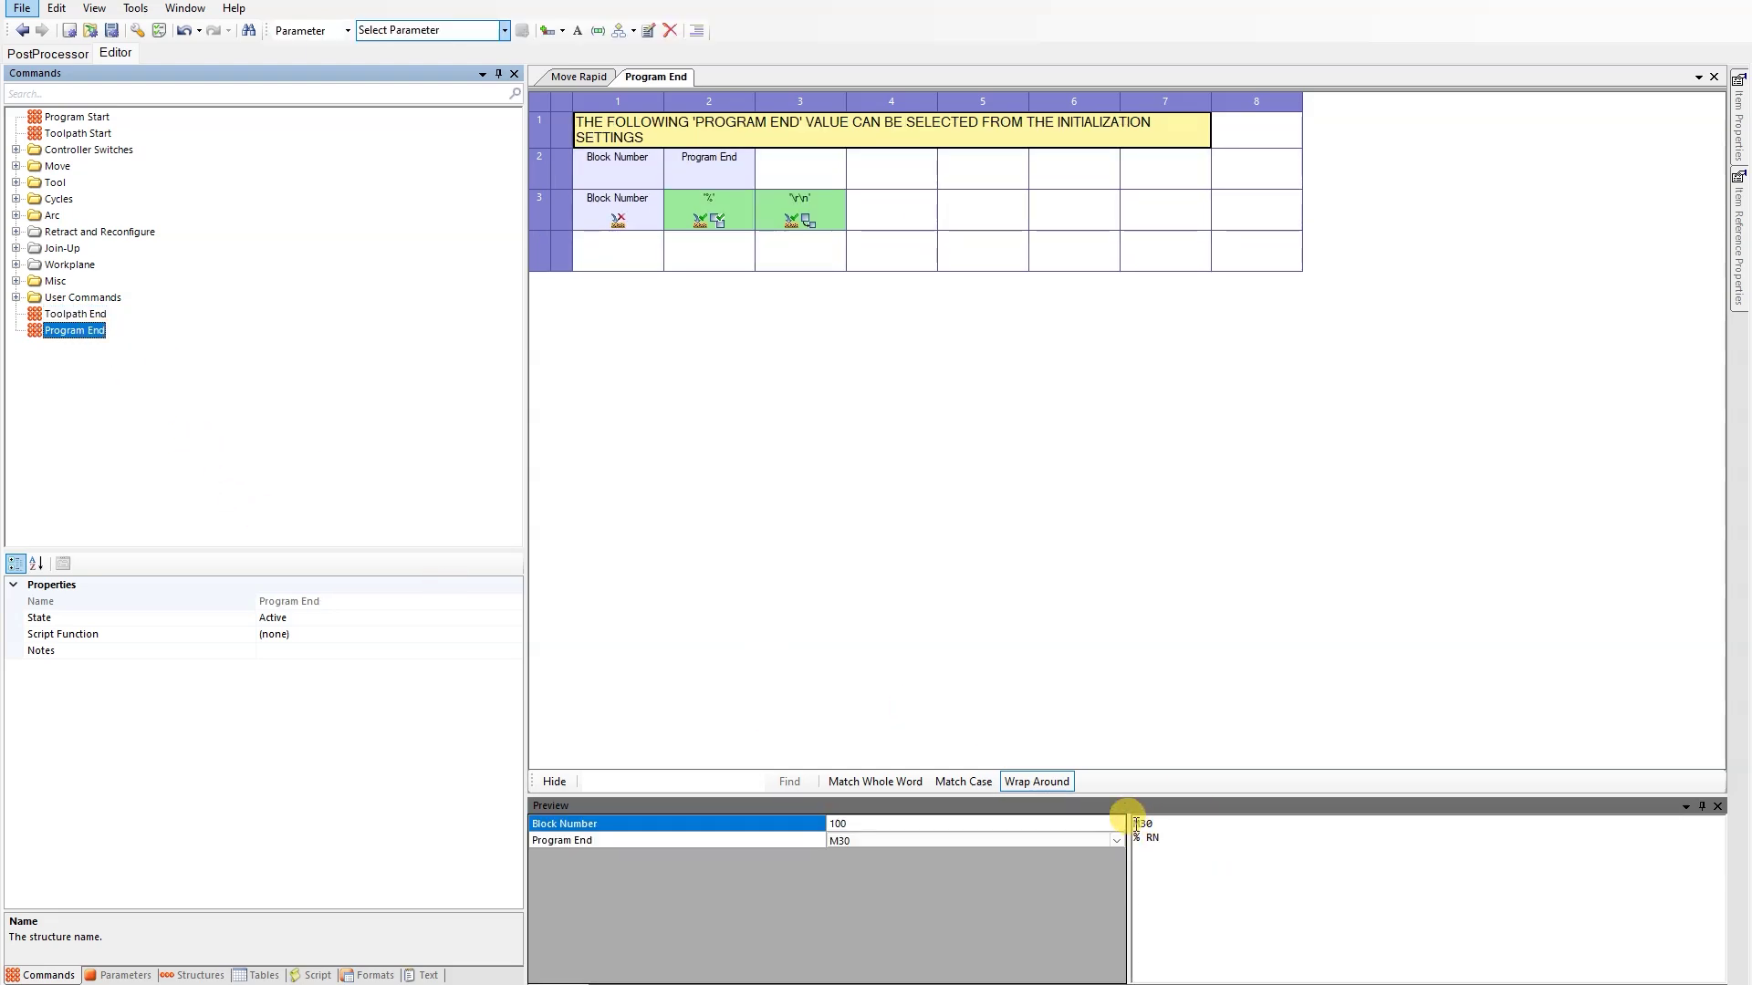
{"action": "left_click", "coordinate": [808, 216]}
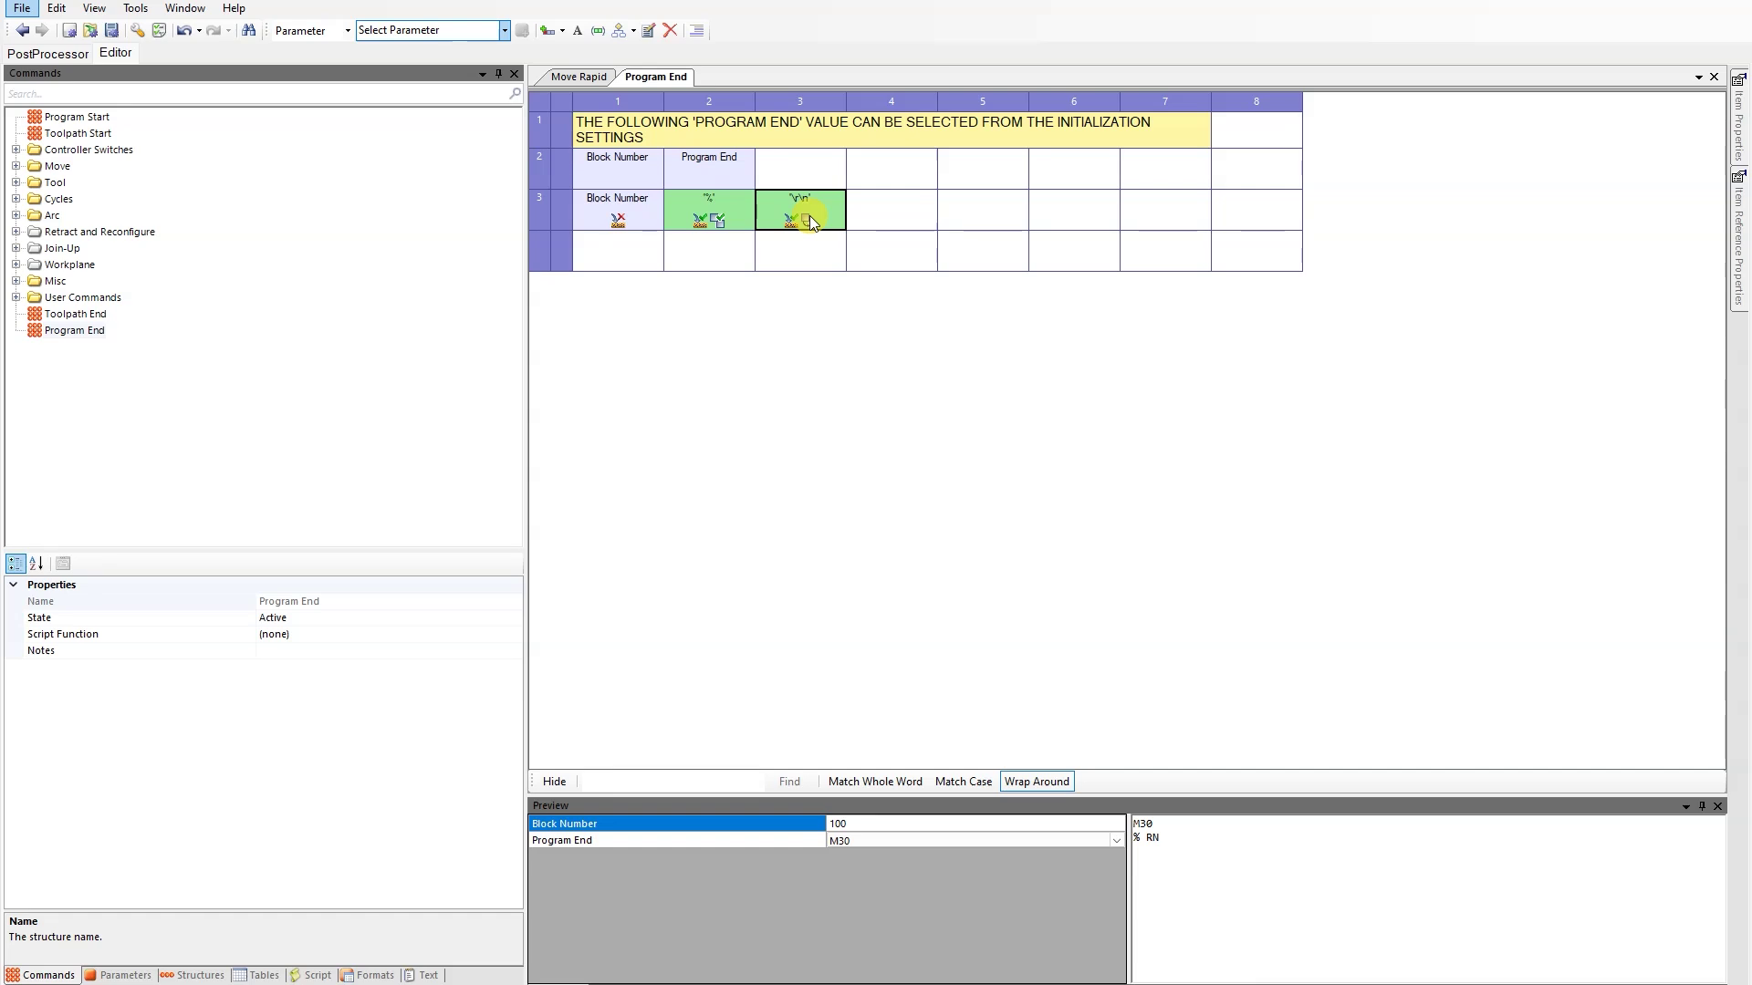
{"action": "right_click", "coordinate": [801, 222]}
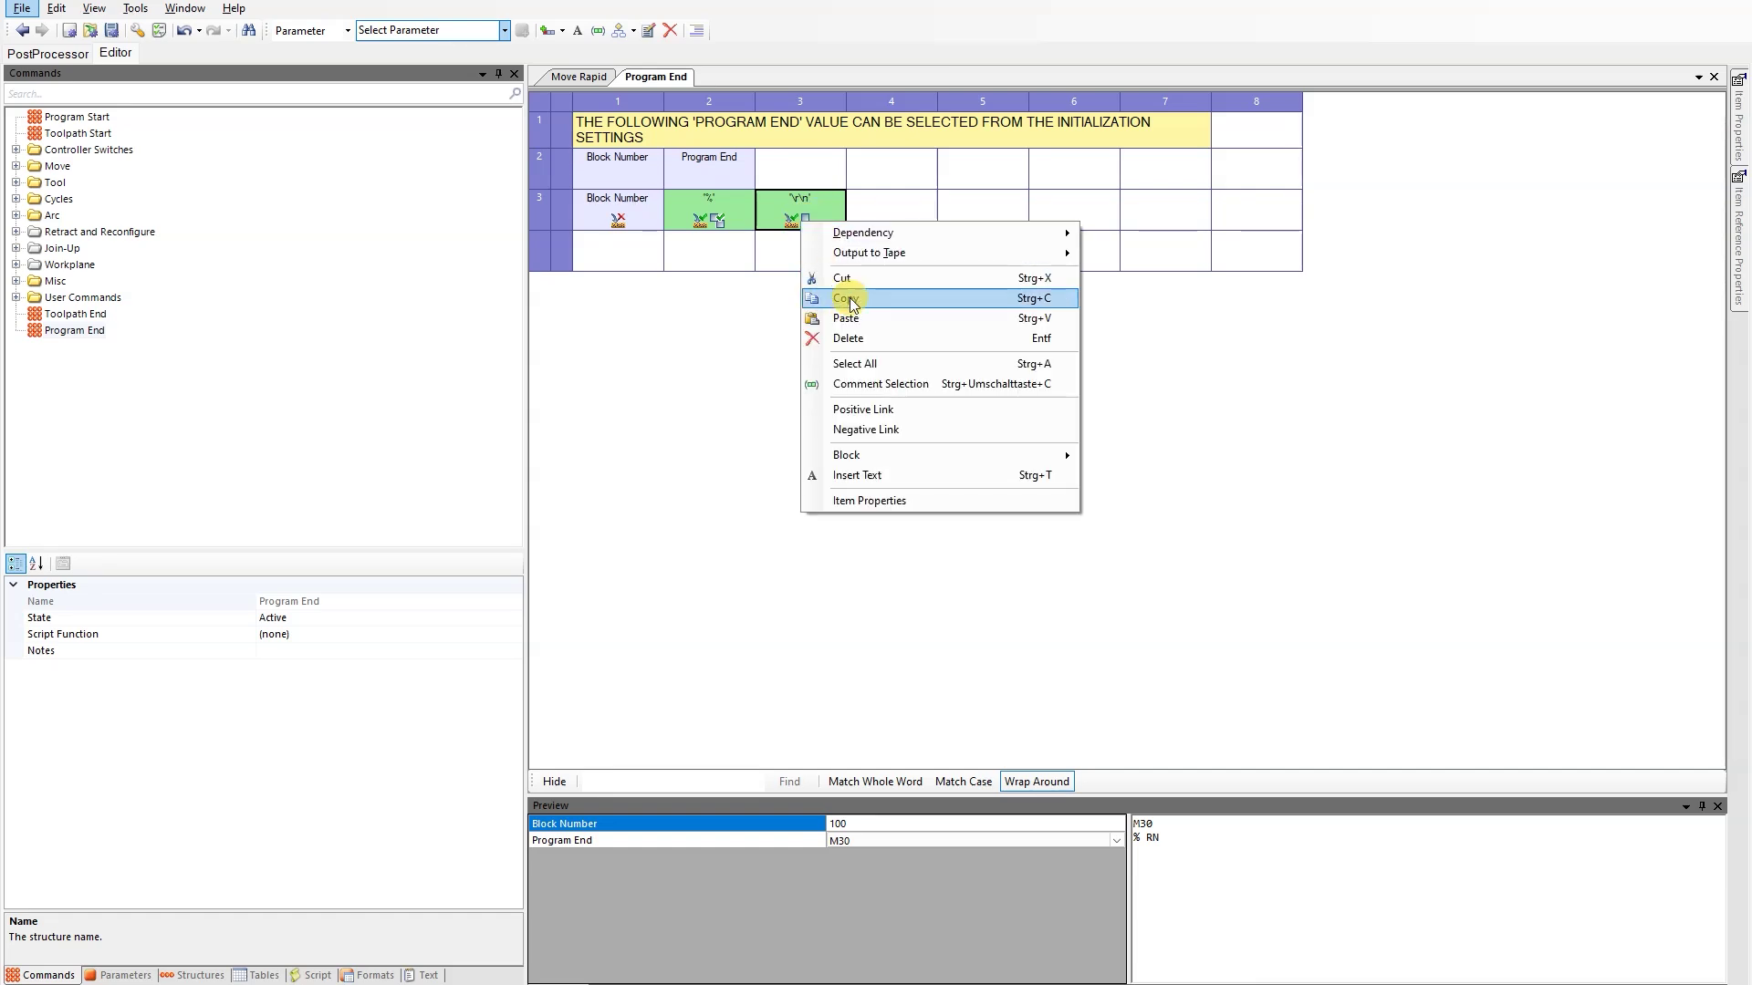
{"action": "left_click", "coordinate": [861, 338]}
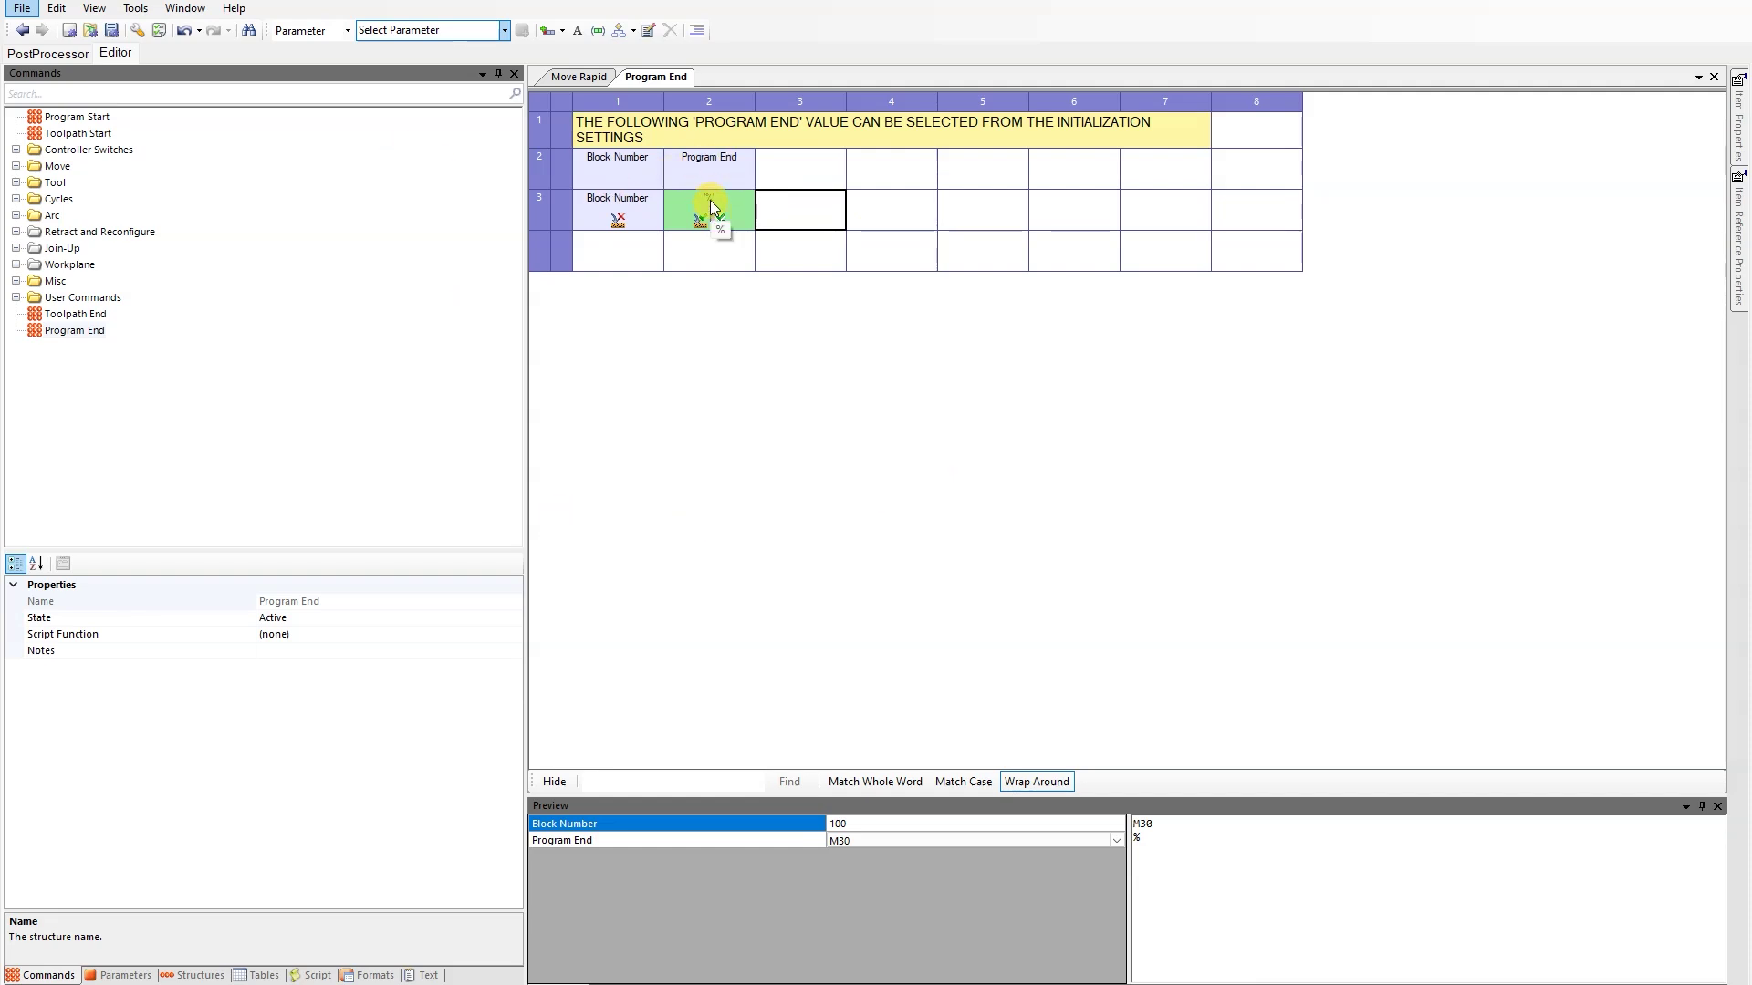
{"action": "left_click", "coordinate": [710, 167]}
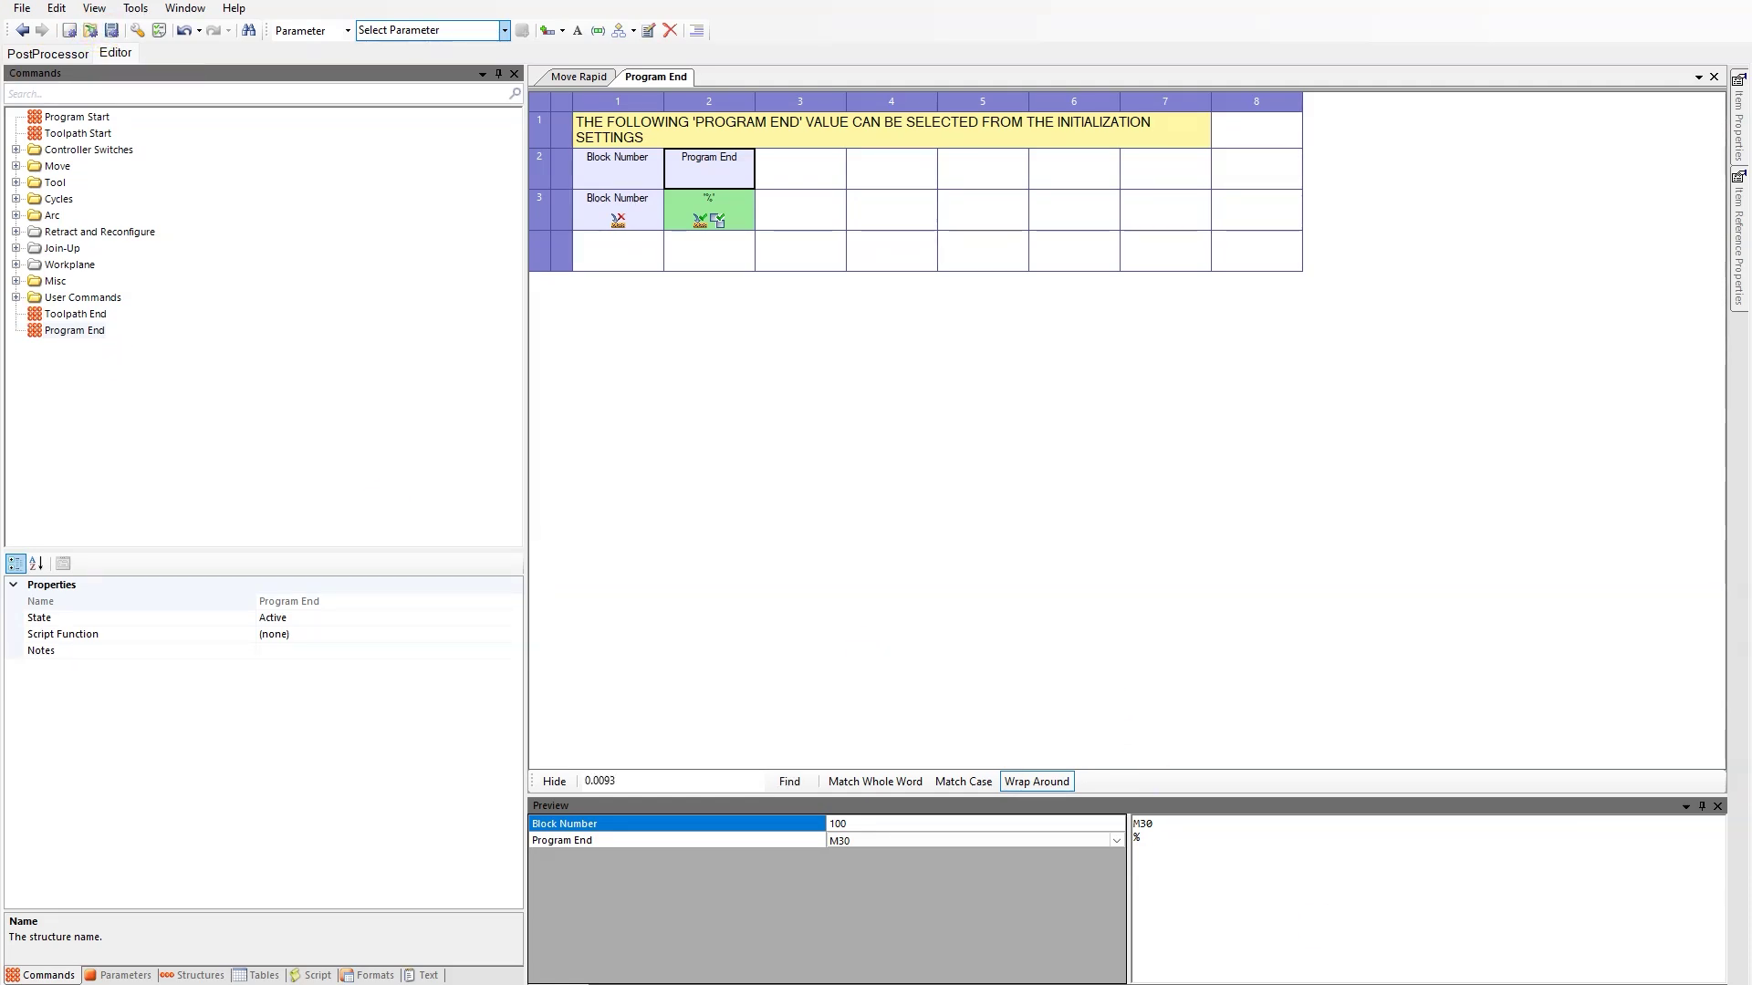
Return to the post-processing session, unload the 4axis.cut CLDATA file and add it again
{"action": "left_click", "coordinate": [32, 55]}
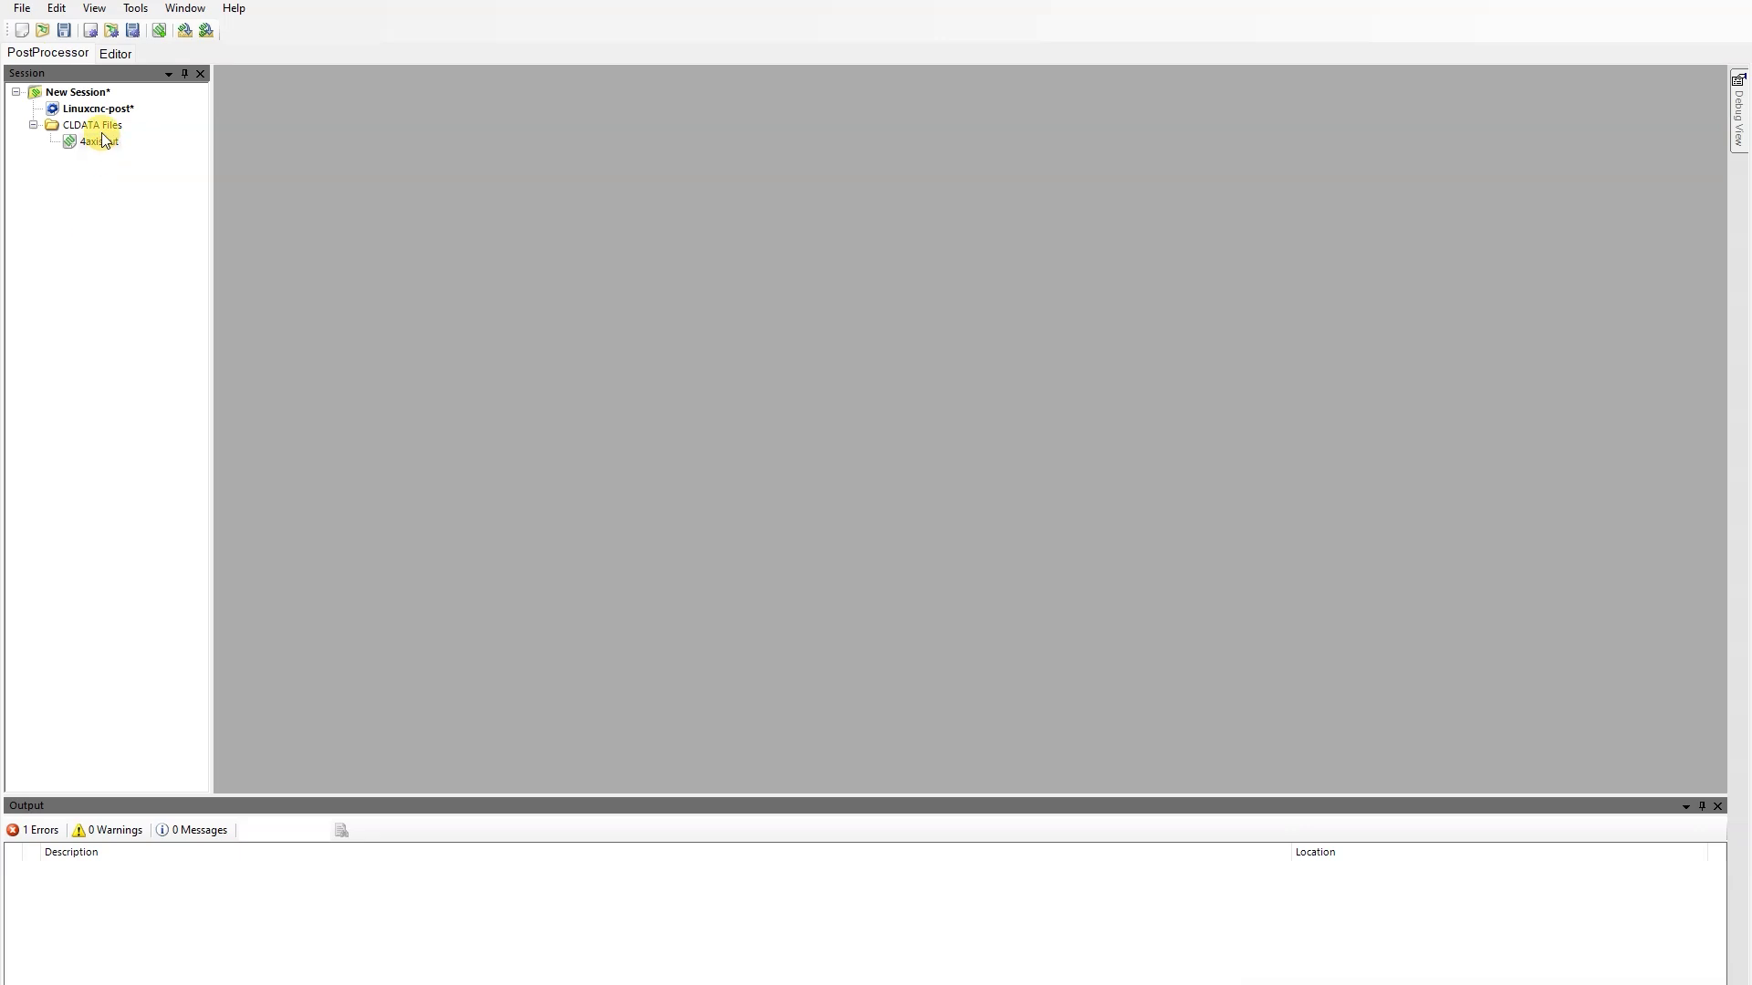
{"action": "right_click", "coordinate": [101, 141]}
{"action": "left_click", "coordinate": [129, 216]}
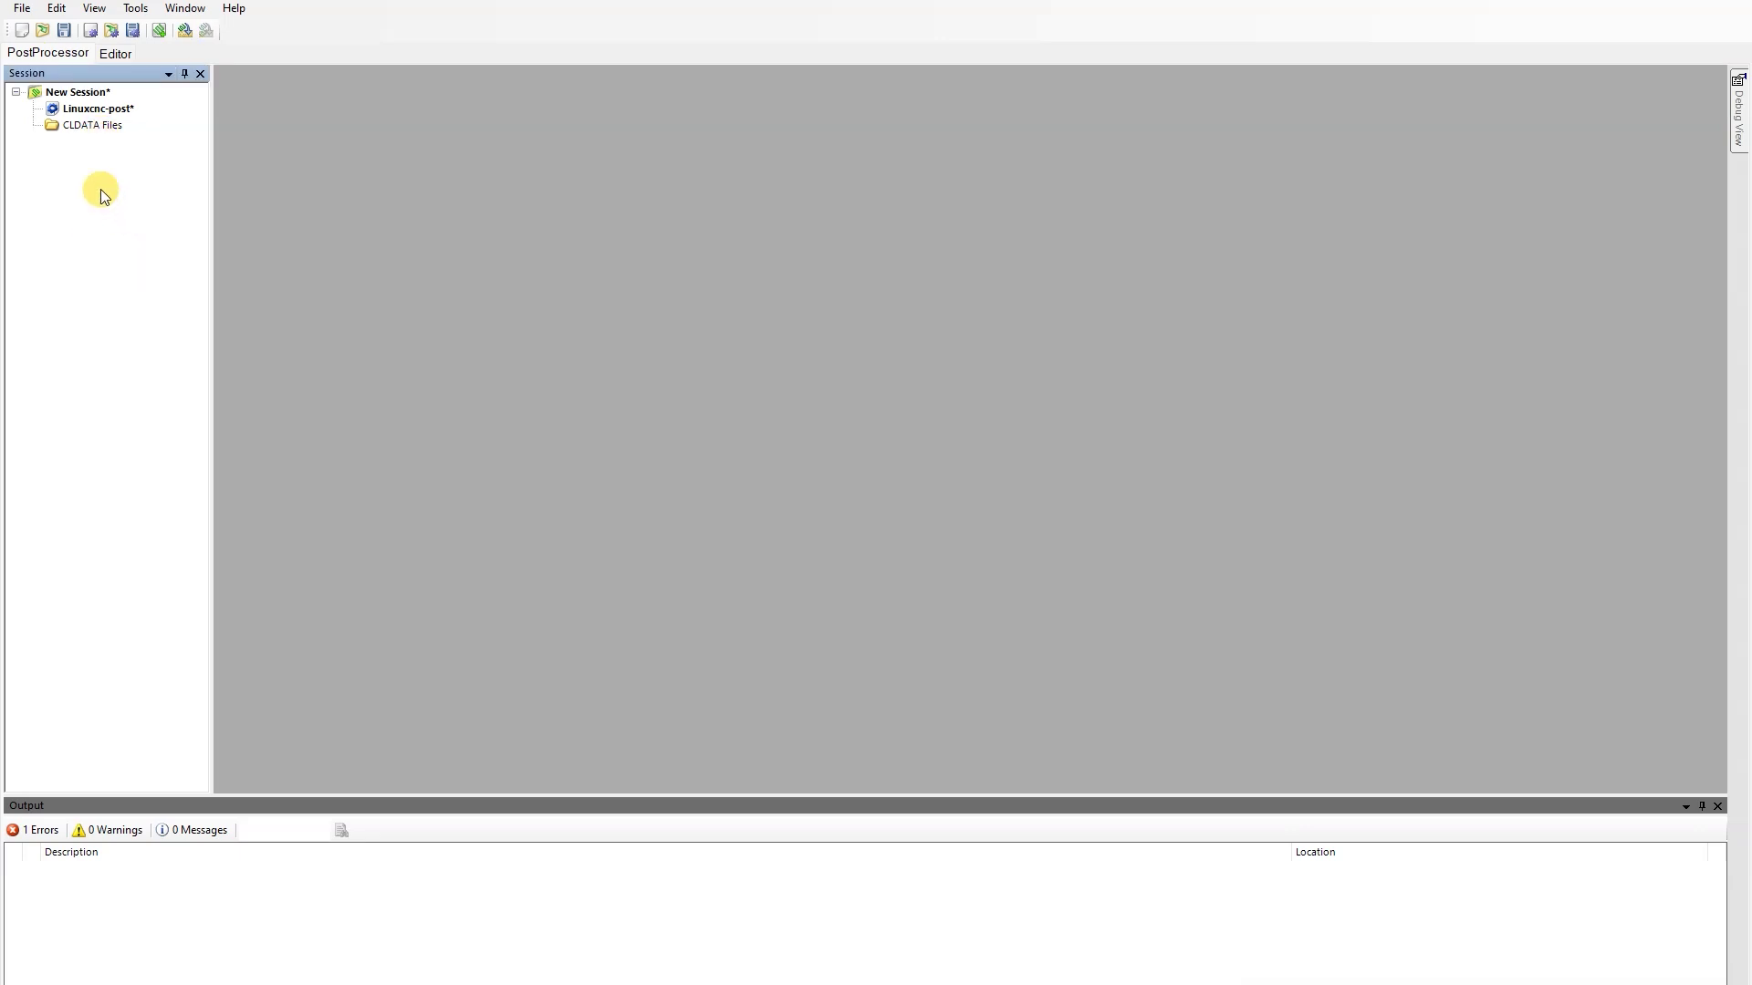
{"action": "left_click", "coordinate": [163, 31]}
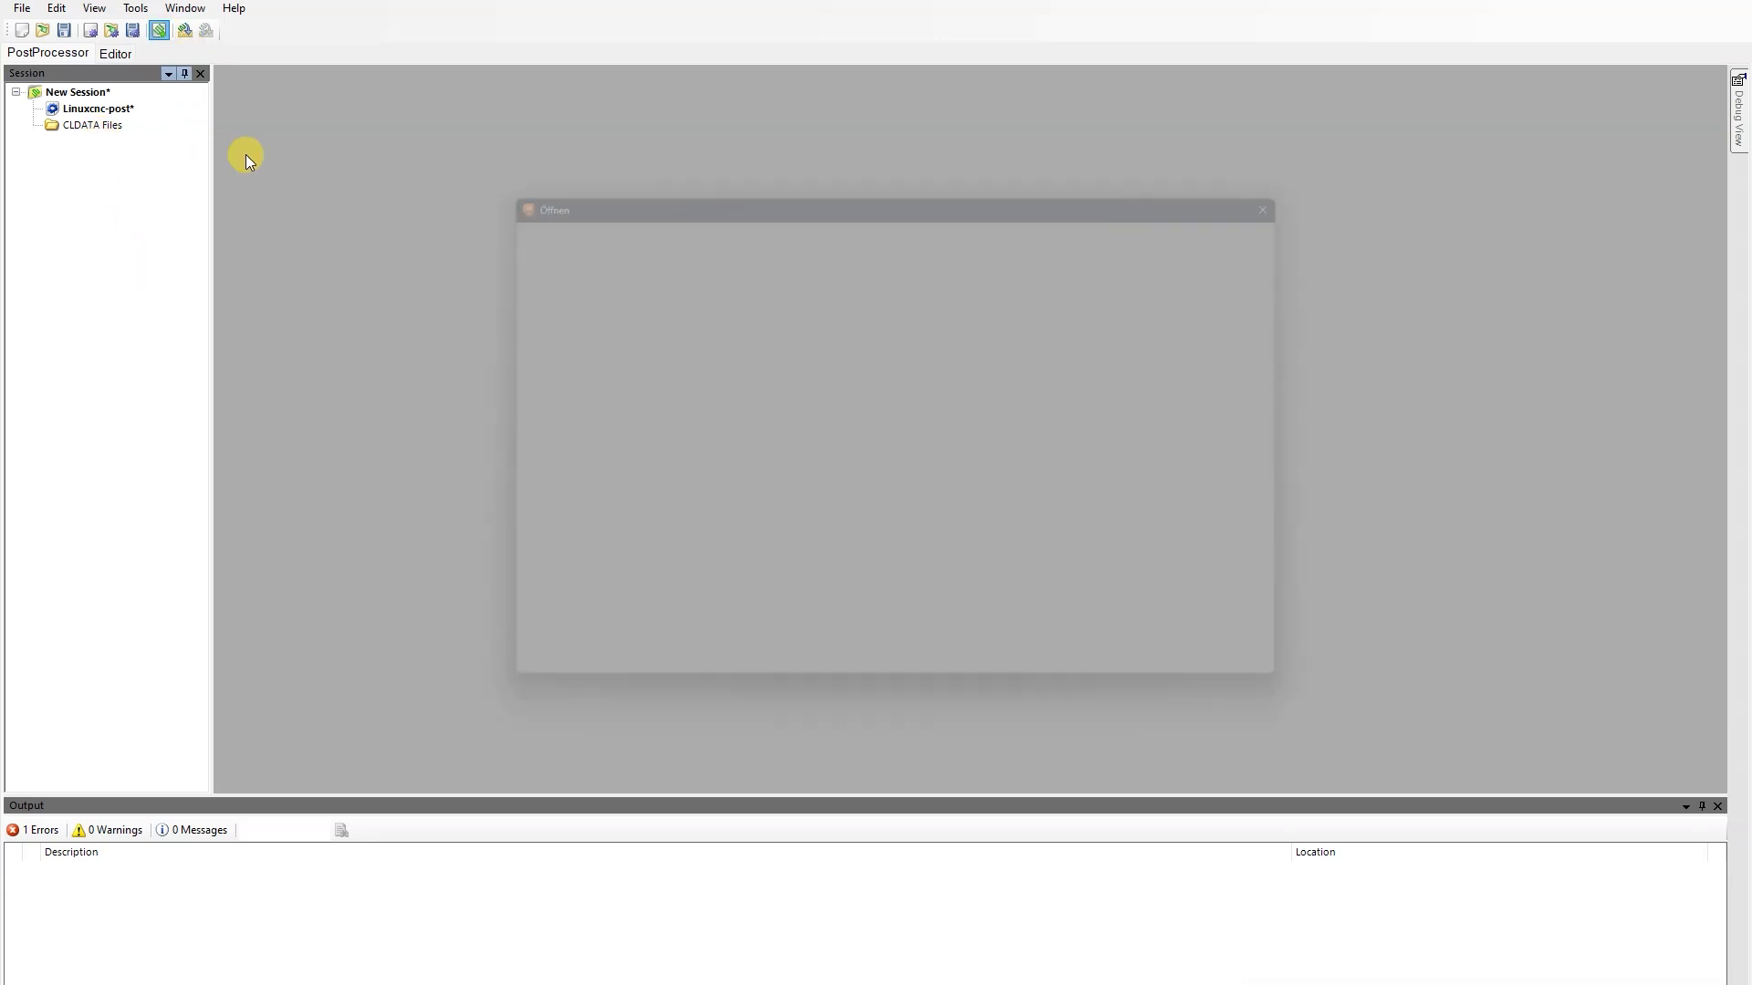
{"action": "double_click", "coordinate": [748, 365]}
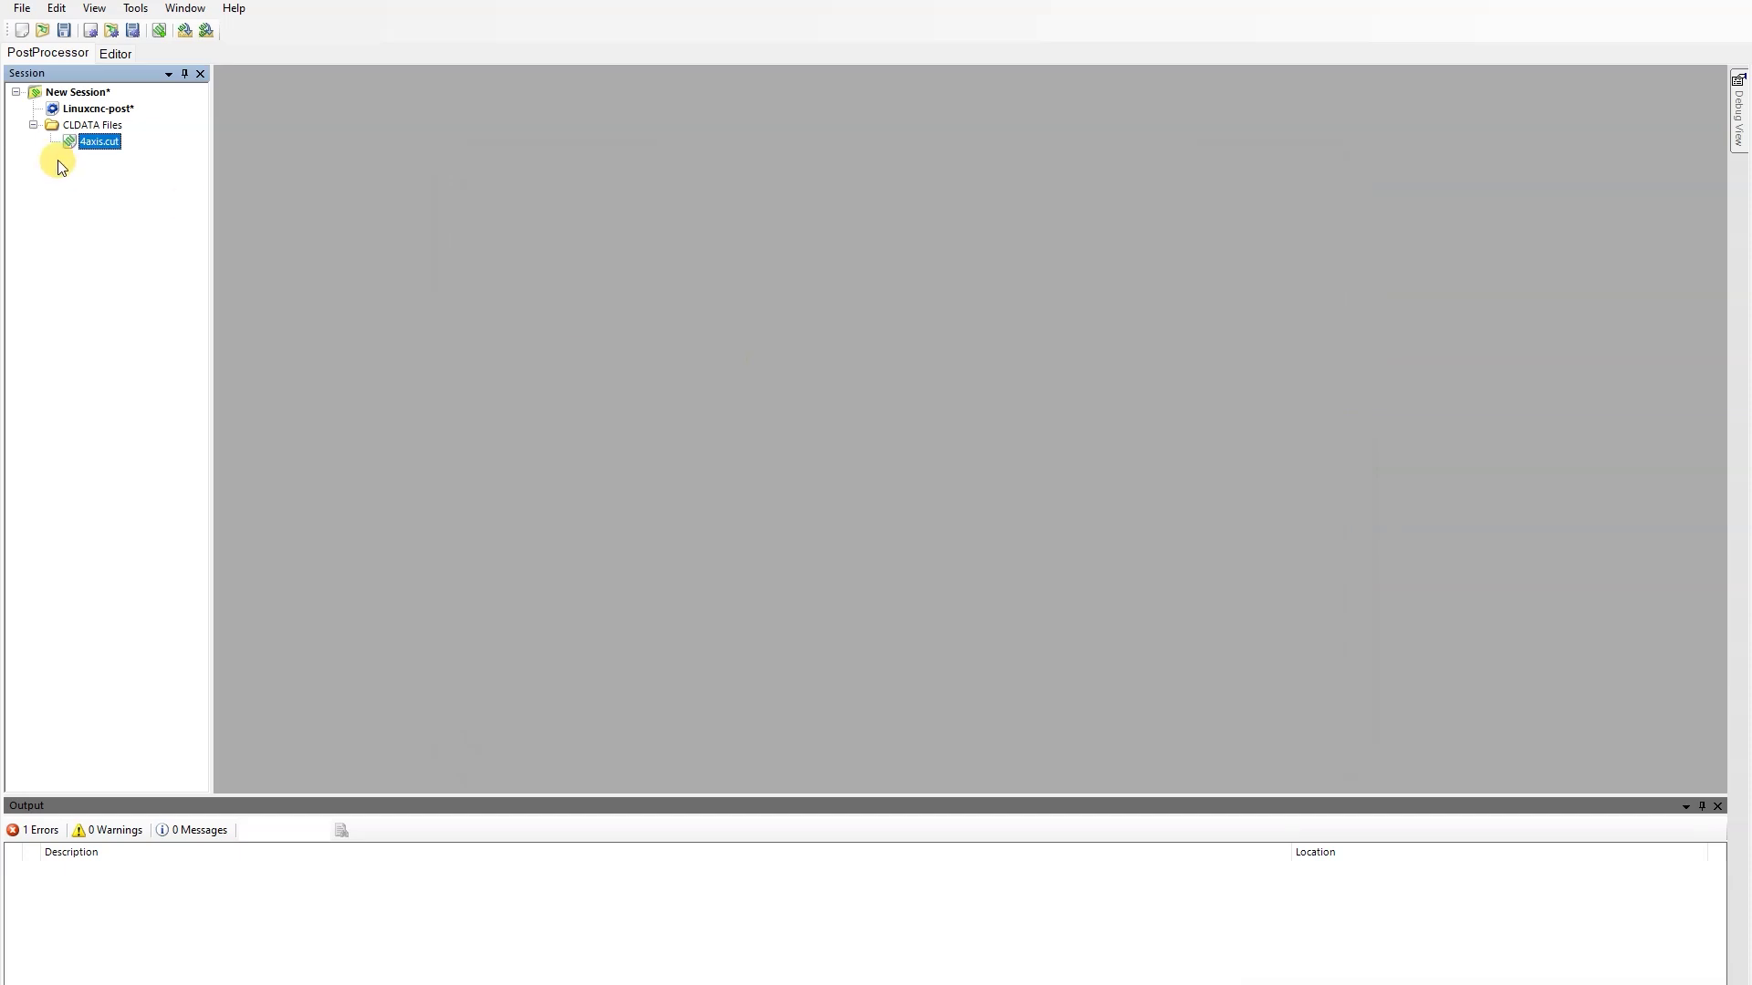
Process 4axis.cut as debug and open the generated 4axis_Linuxcnc-post.ngc file
{"action": "right_click", "coordinate": [85, 143]}
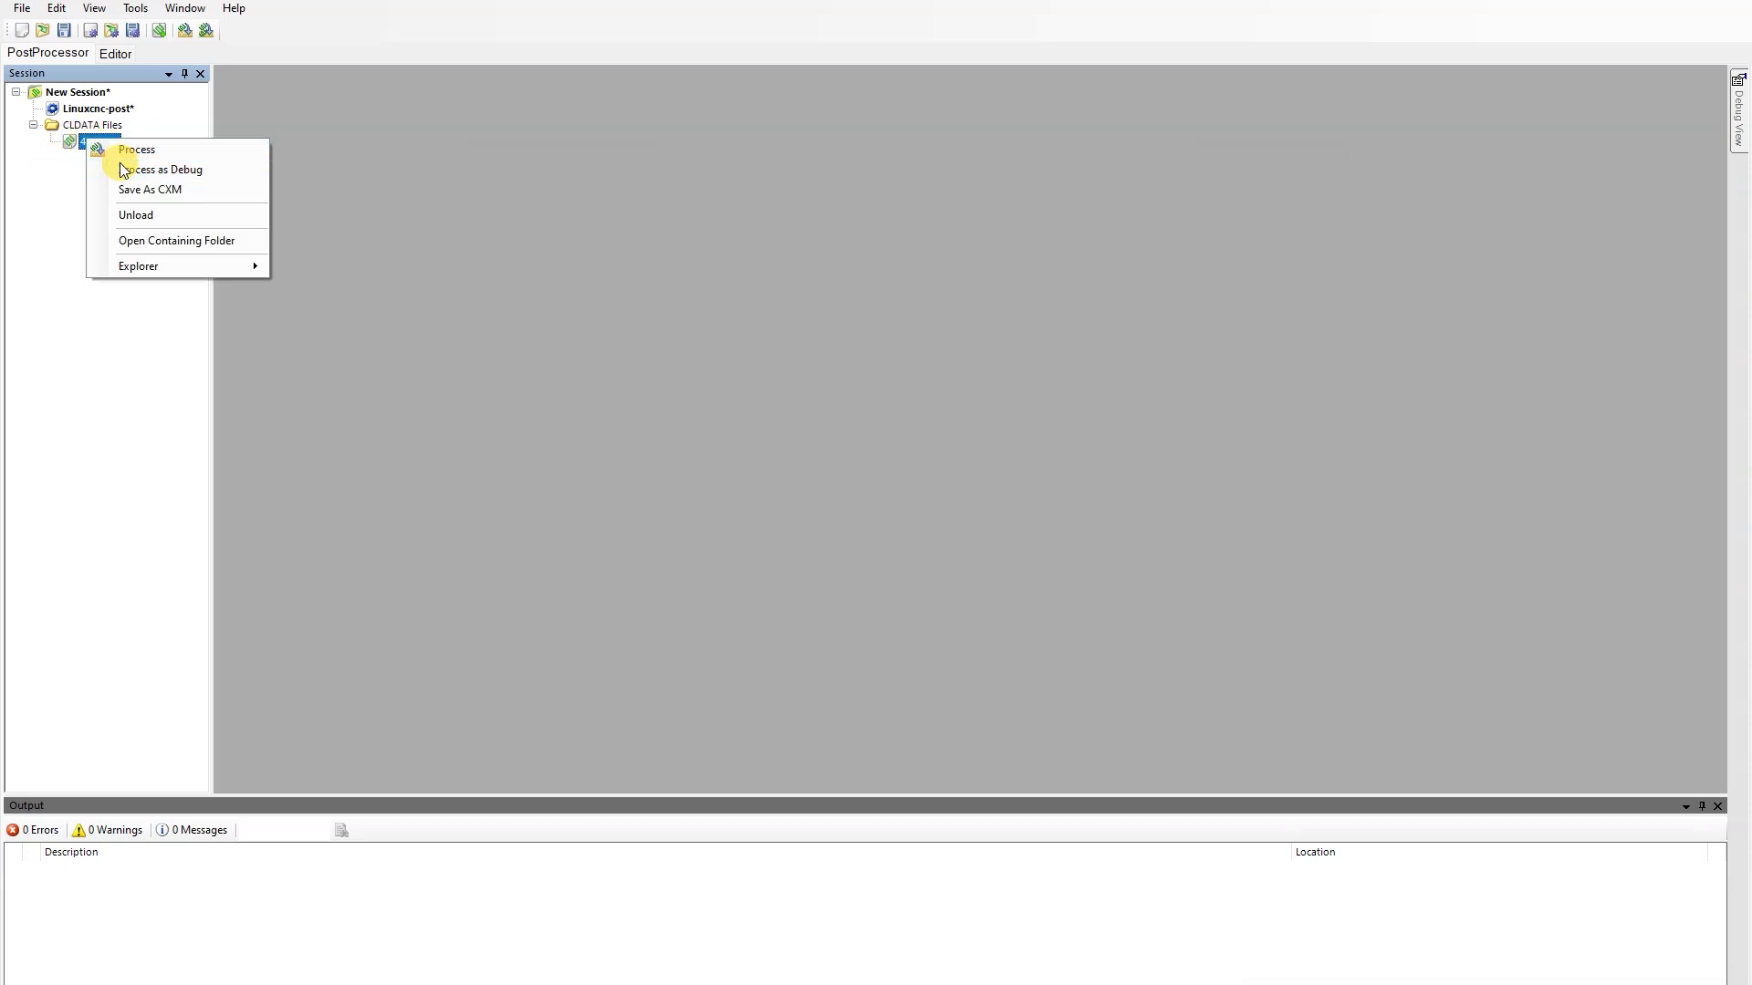
{"action": "left_click", "coordinate": [113, 167]}
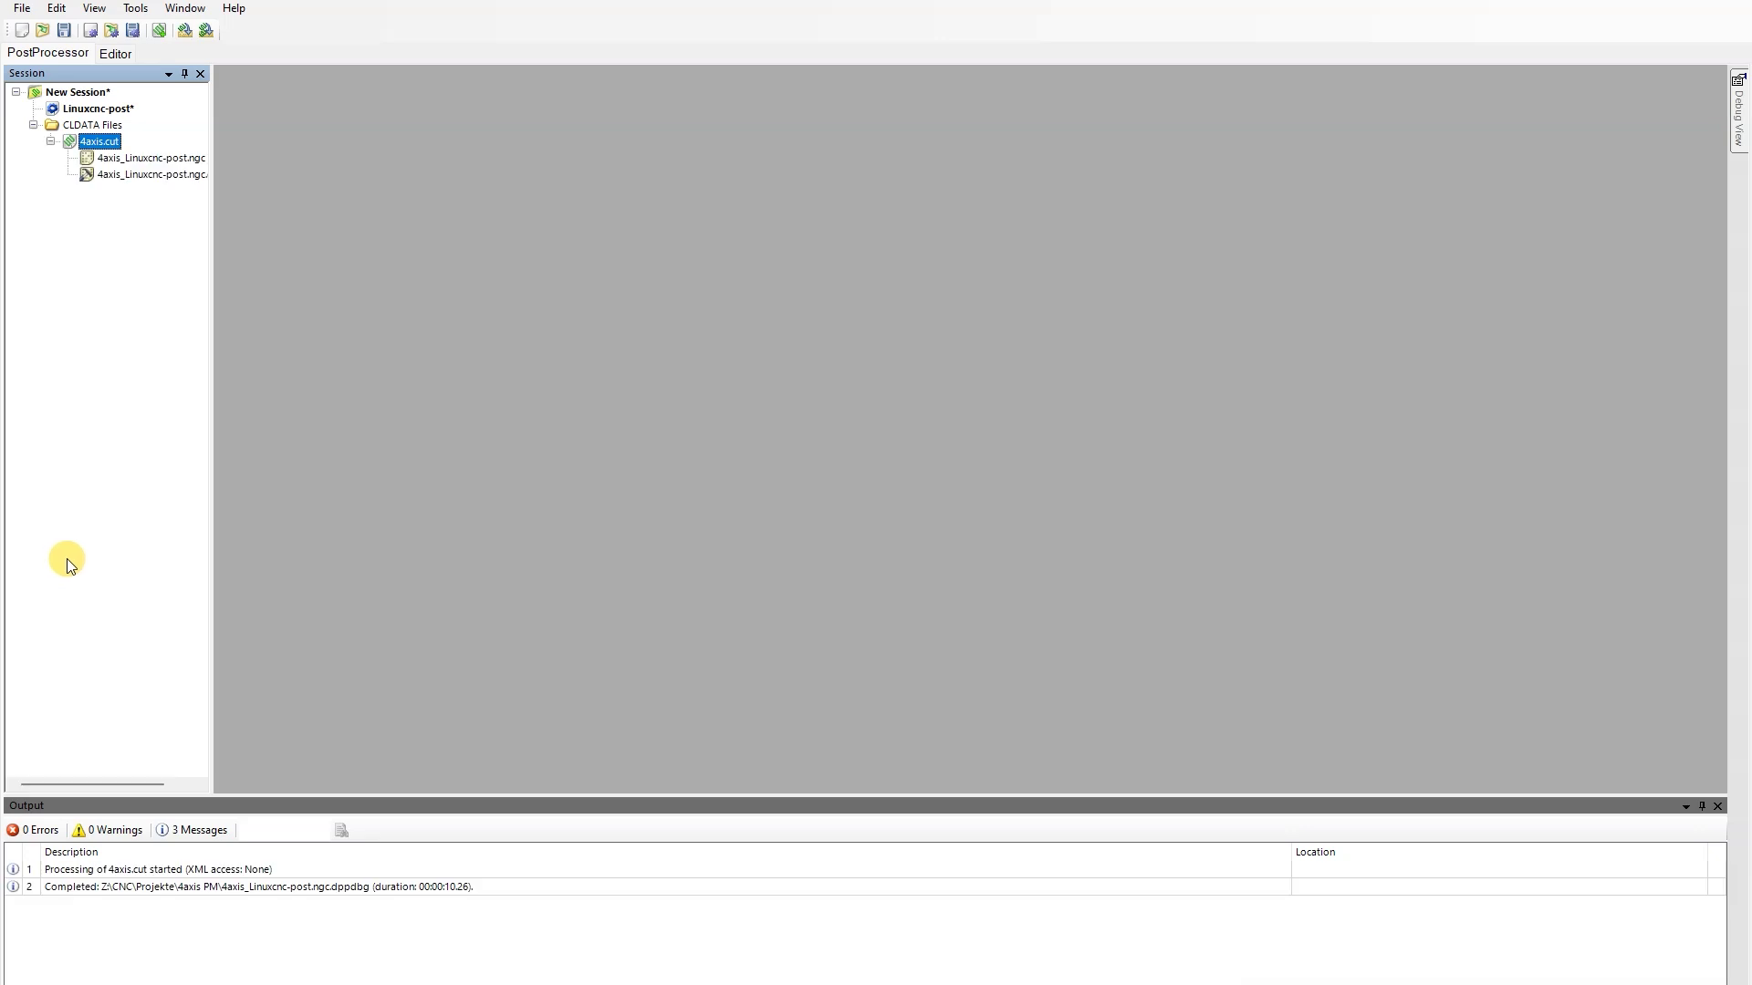
{"action": "double_click", "coordinate": [139, 158]}
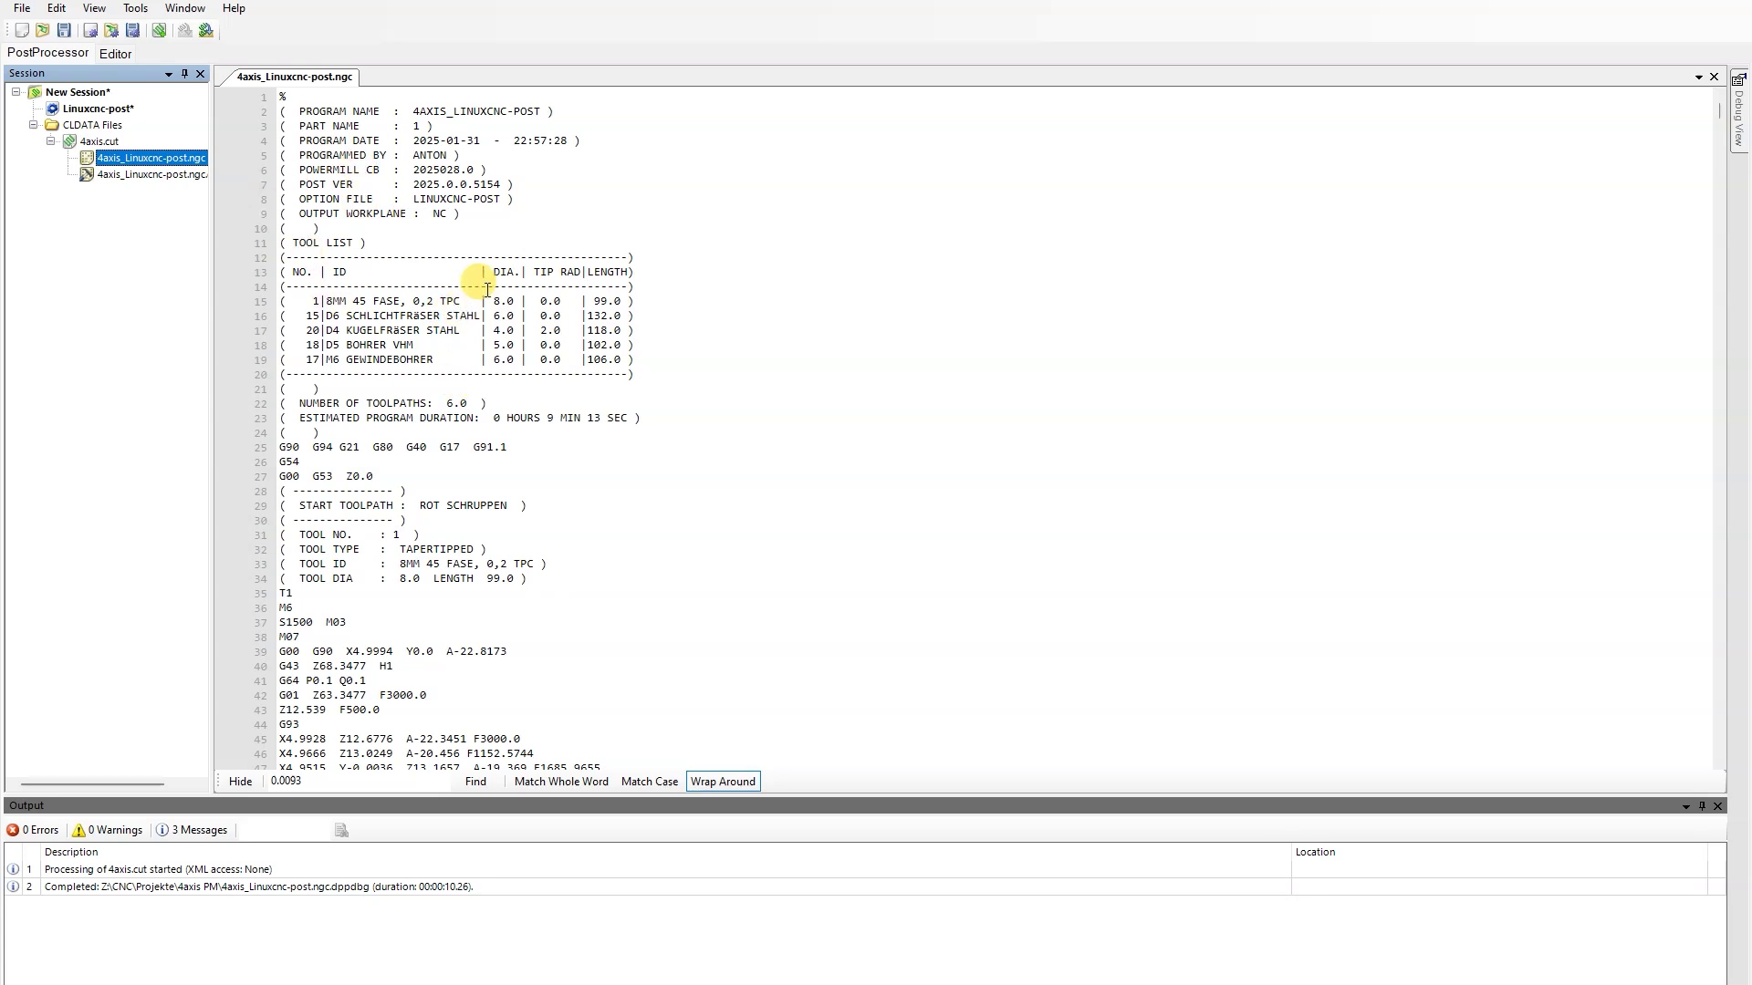
Examine the tool change, spindle, coolant and first positioning lines of the Rot Schruppen toolpath
{"action": "scroll", "coordinate": [488, 289], "scroll_direction": "down", "scroll_amount": 3}
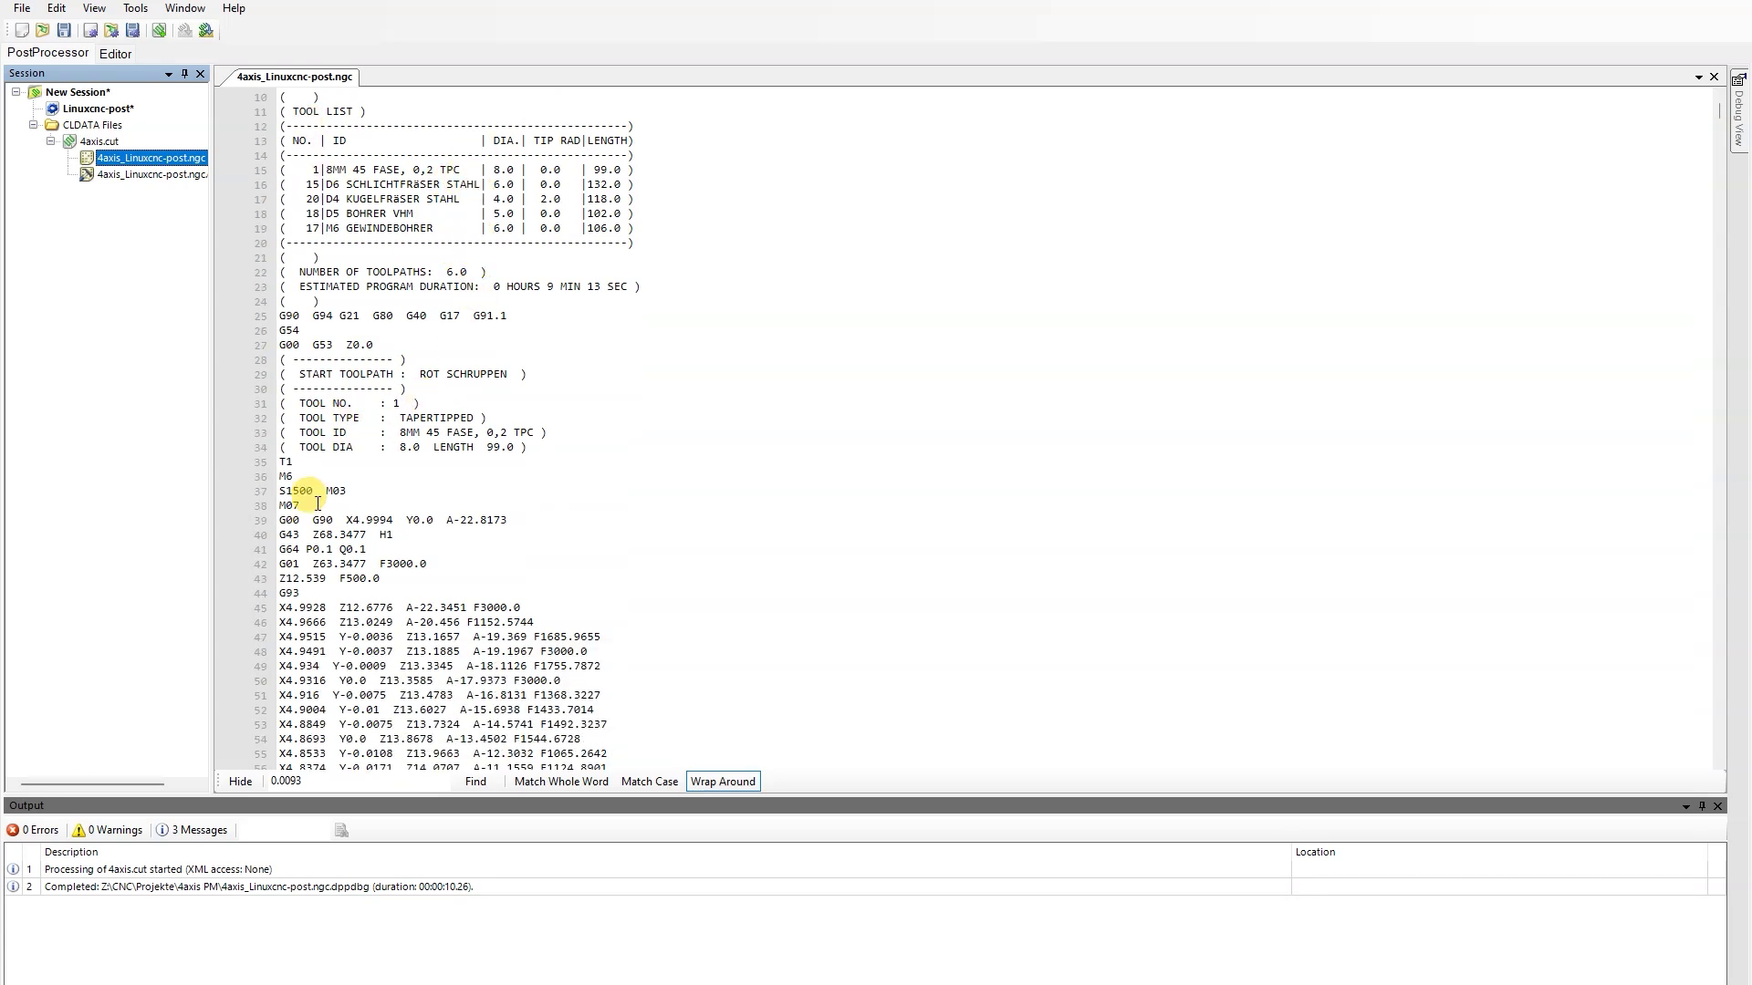
{"action": "left_click_drag", "start_coordinate": [281, 461], "coordinate": [319, 486]}
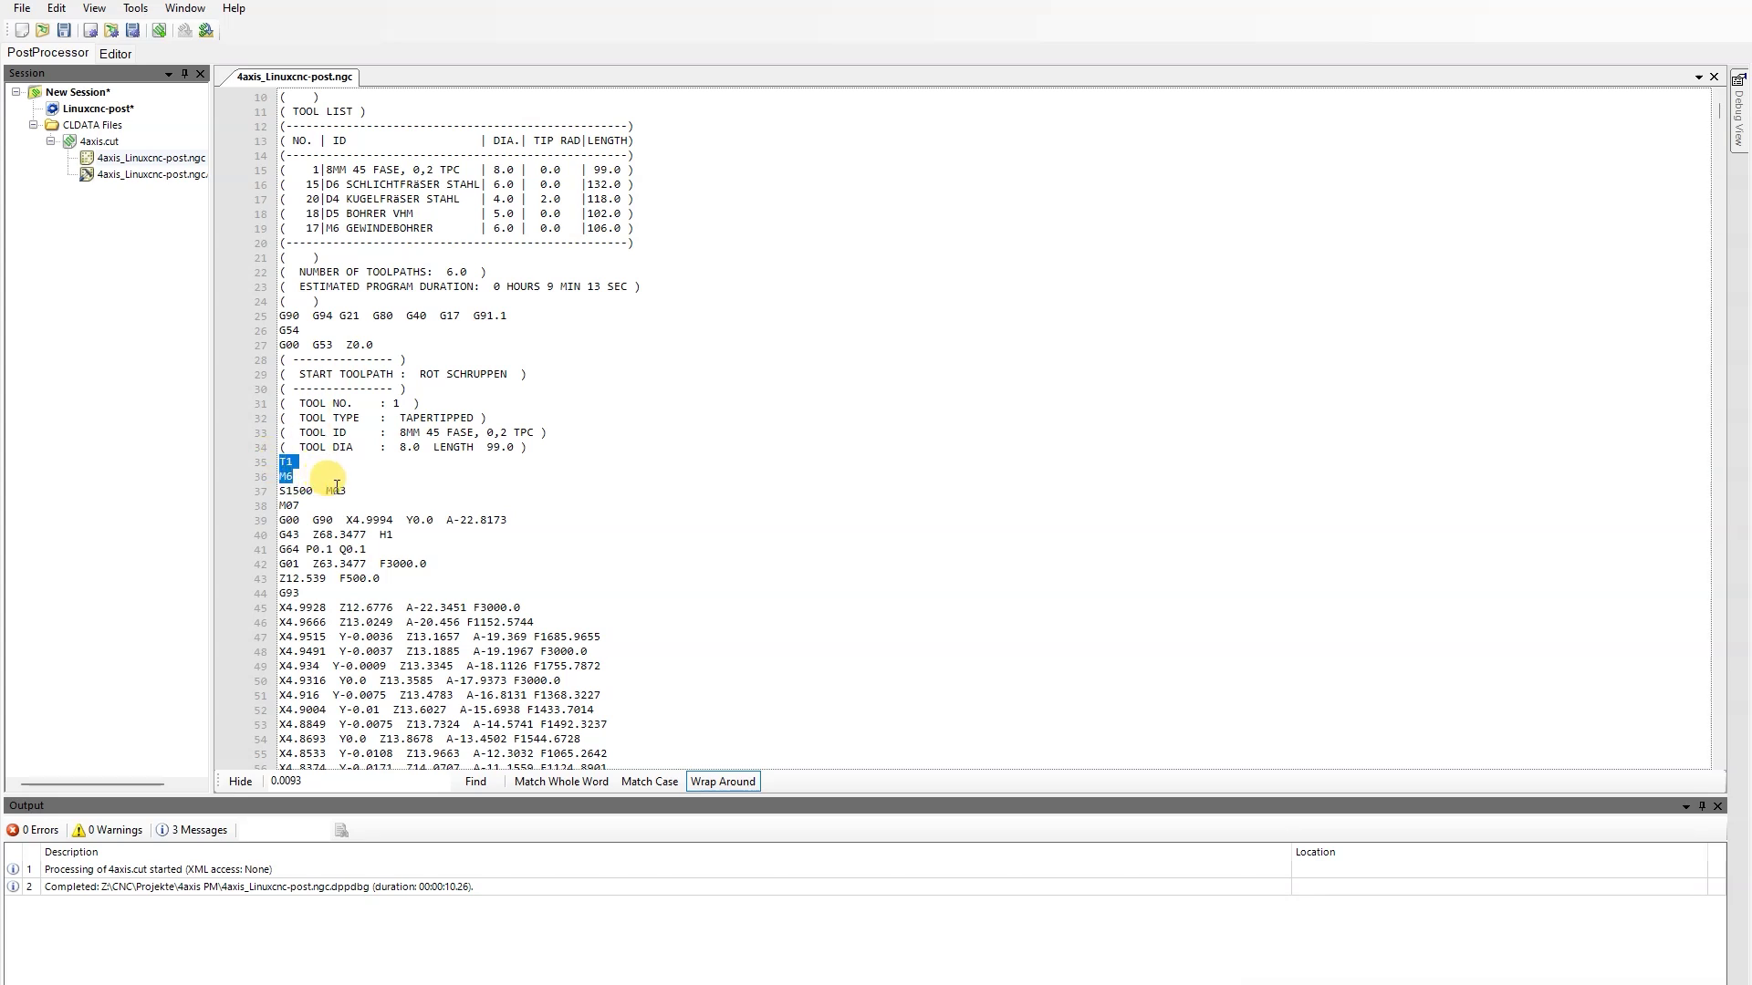
{"action": "left_click_drag", "start_coordinate": [351, 491], "coordinate": [308, 505]}
{"action": "left_click_drag", "start_coordinate": [510, 520], "coordinate": [273, 520]}
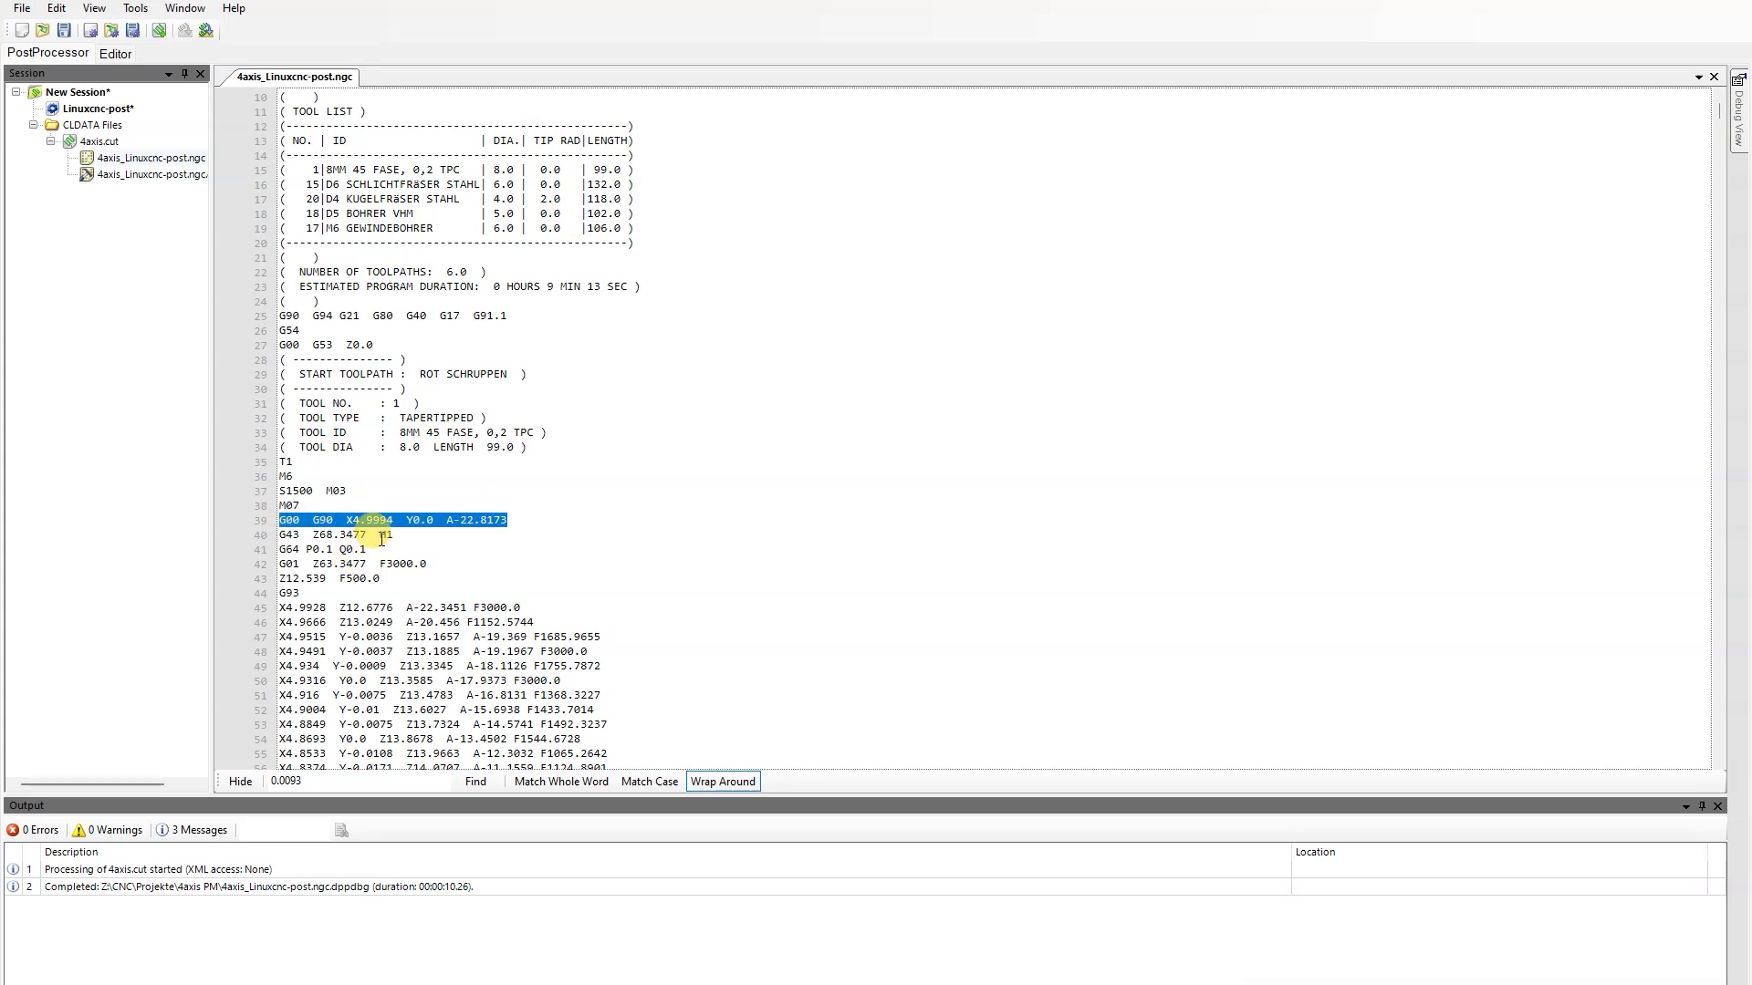
{"action": "left_click", "coordinate": [308, 525]}
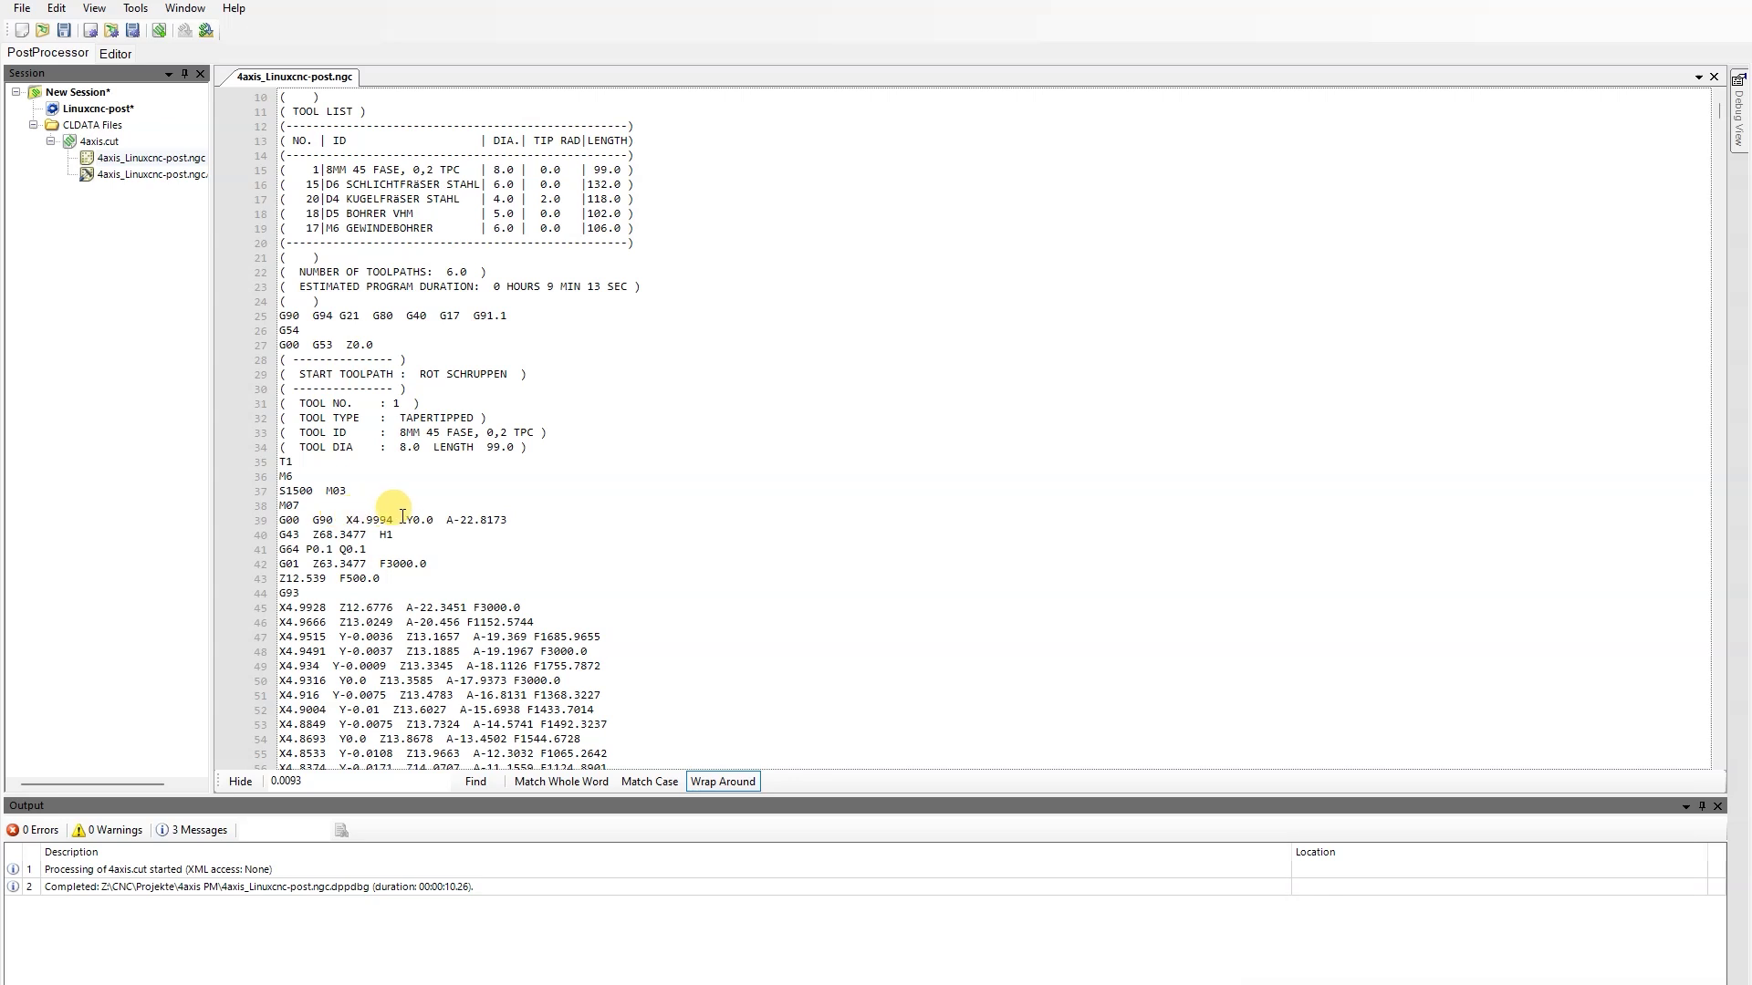
{"action": "left_click_drag", "start_coordinate": [406, 520], "coordinate": [487, 540]}
{"action": "left_click", "coordinate": [471, 552]}
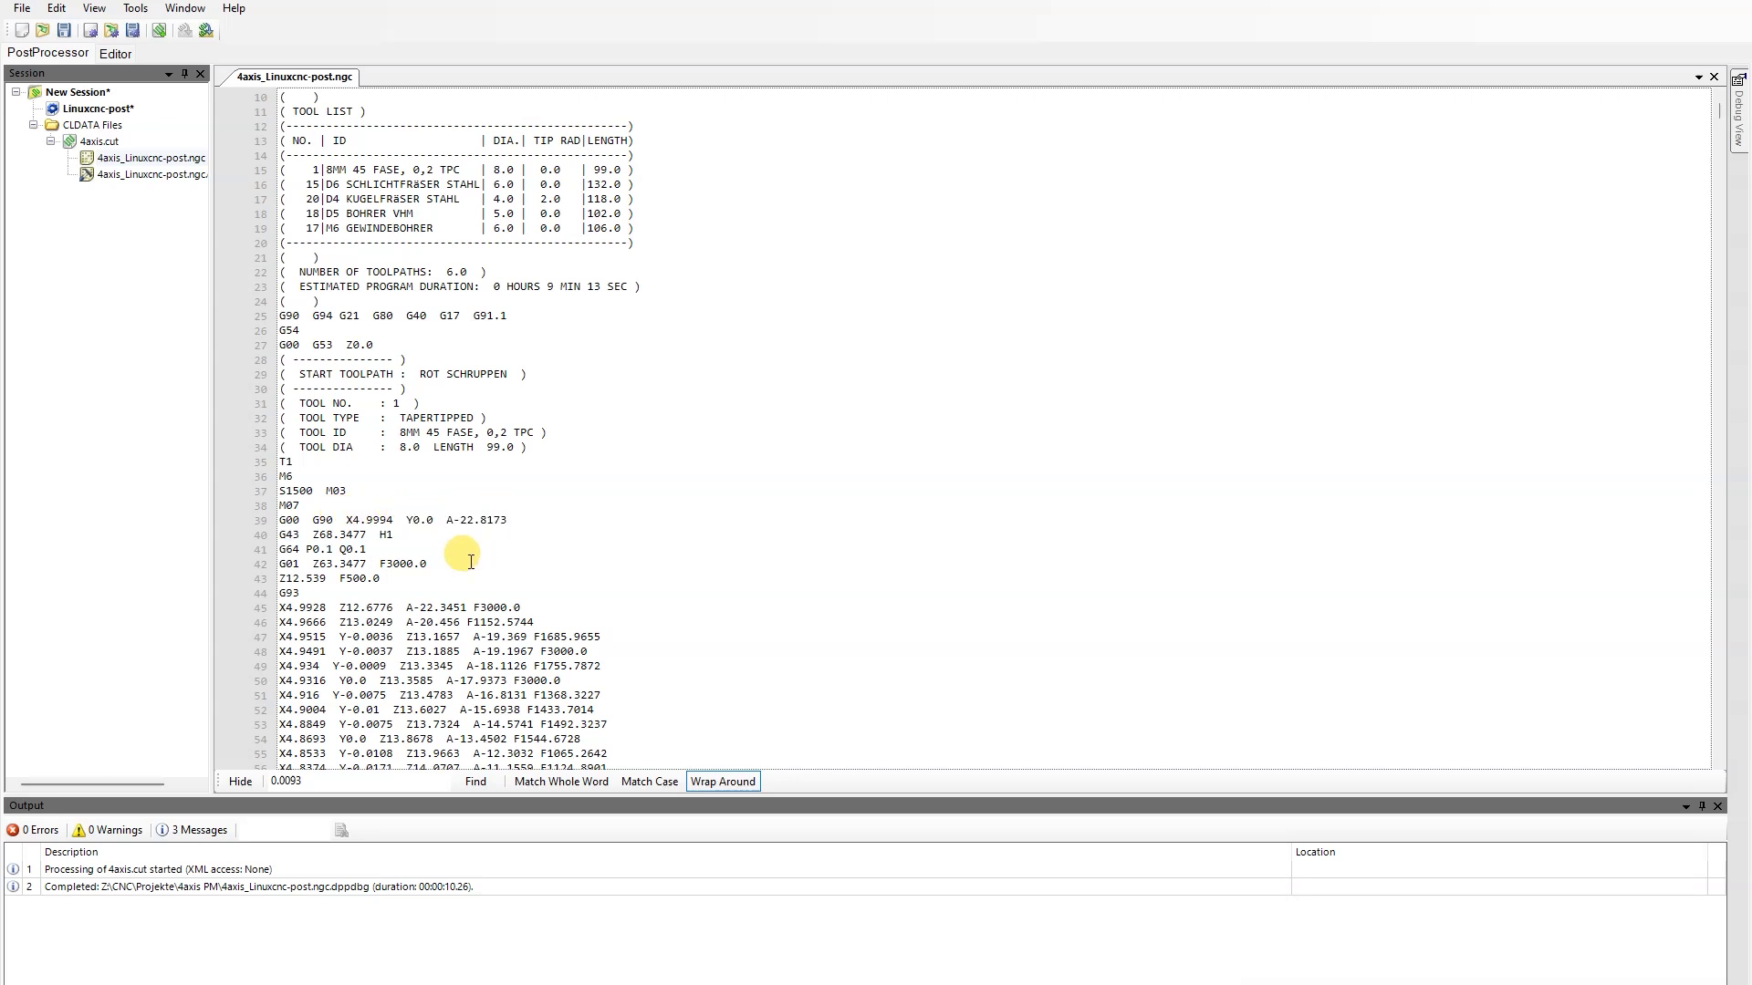
Check the G43 length compensation, G64 tolerance and G93 lines, plus the feed rates in the moves below them
{"action": "left_click_drag", "start_coordinate": [281, 538], "coordinate": [382, 535]}
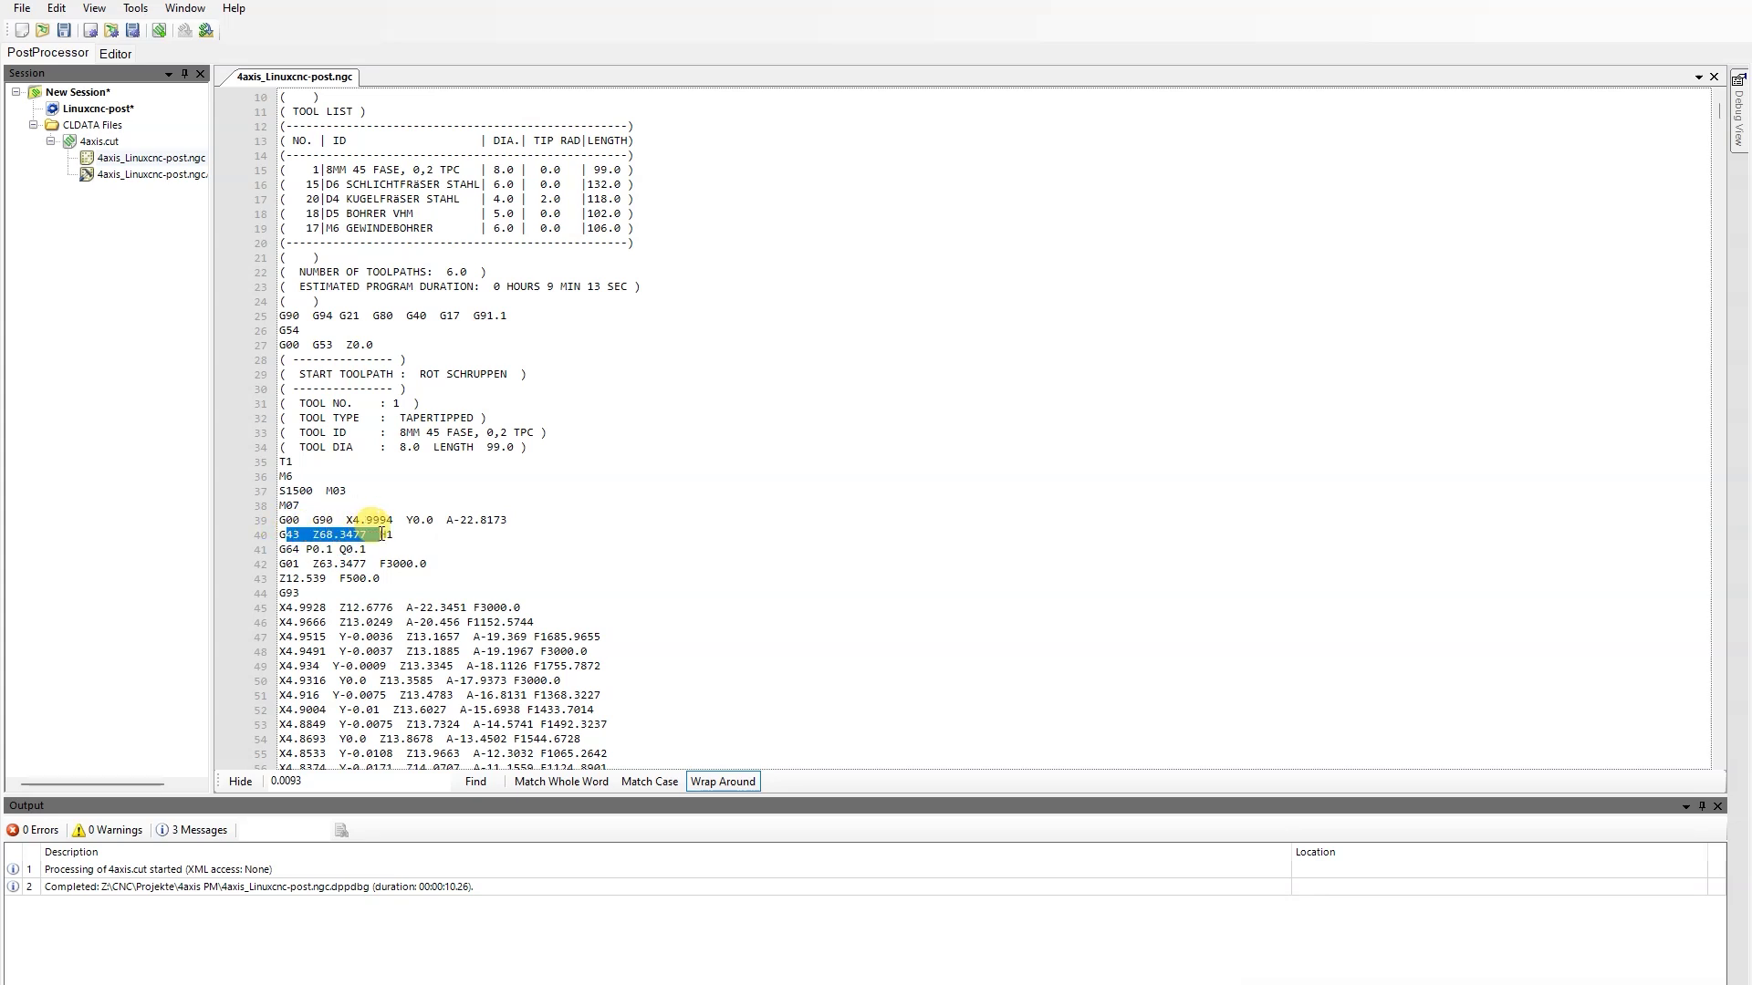
{"action": "left_click", "coordinate": [396, 535]}
{"action": "left_click_drag", "start_coordinate": [375, 548], "coordinate": [294, 552]}
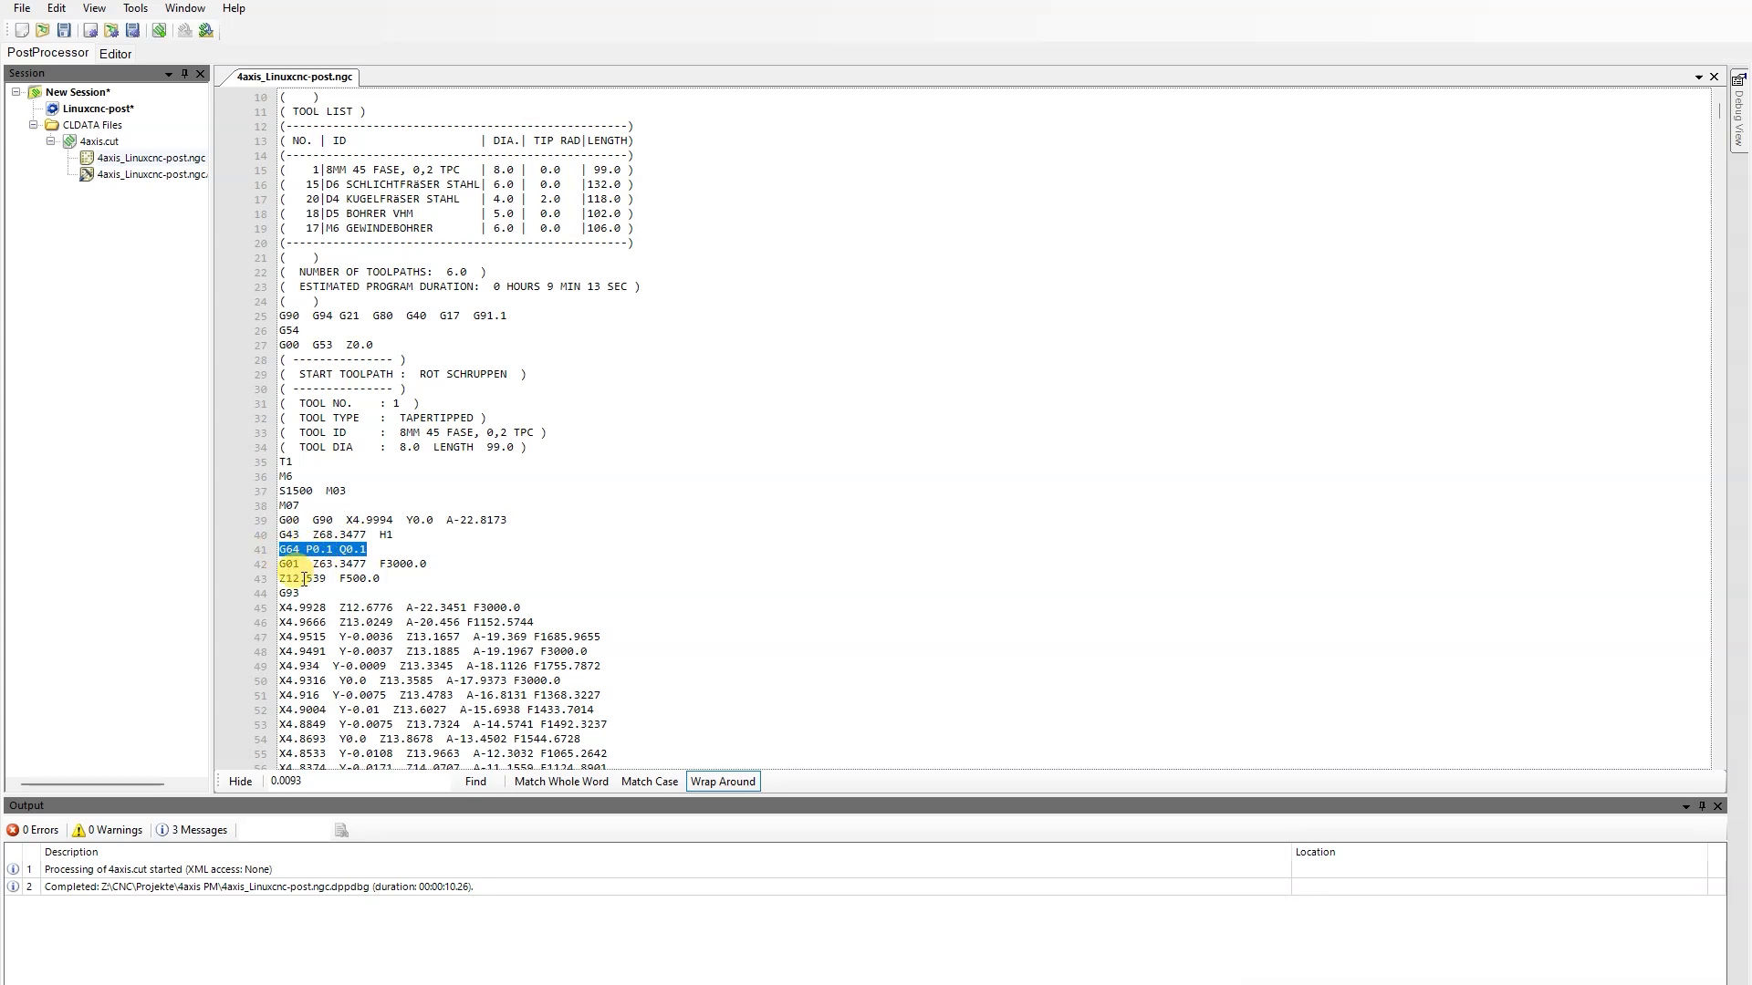
{"action": "double_click", "coordinate": [281, 593]}
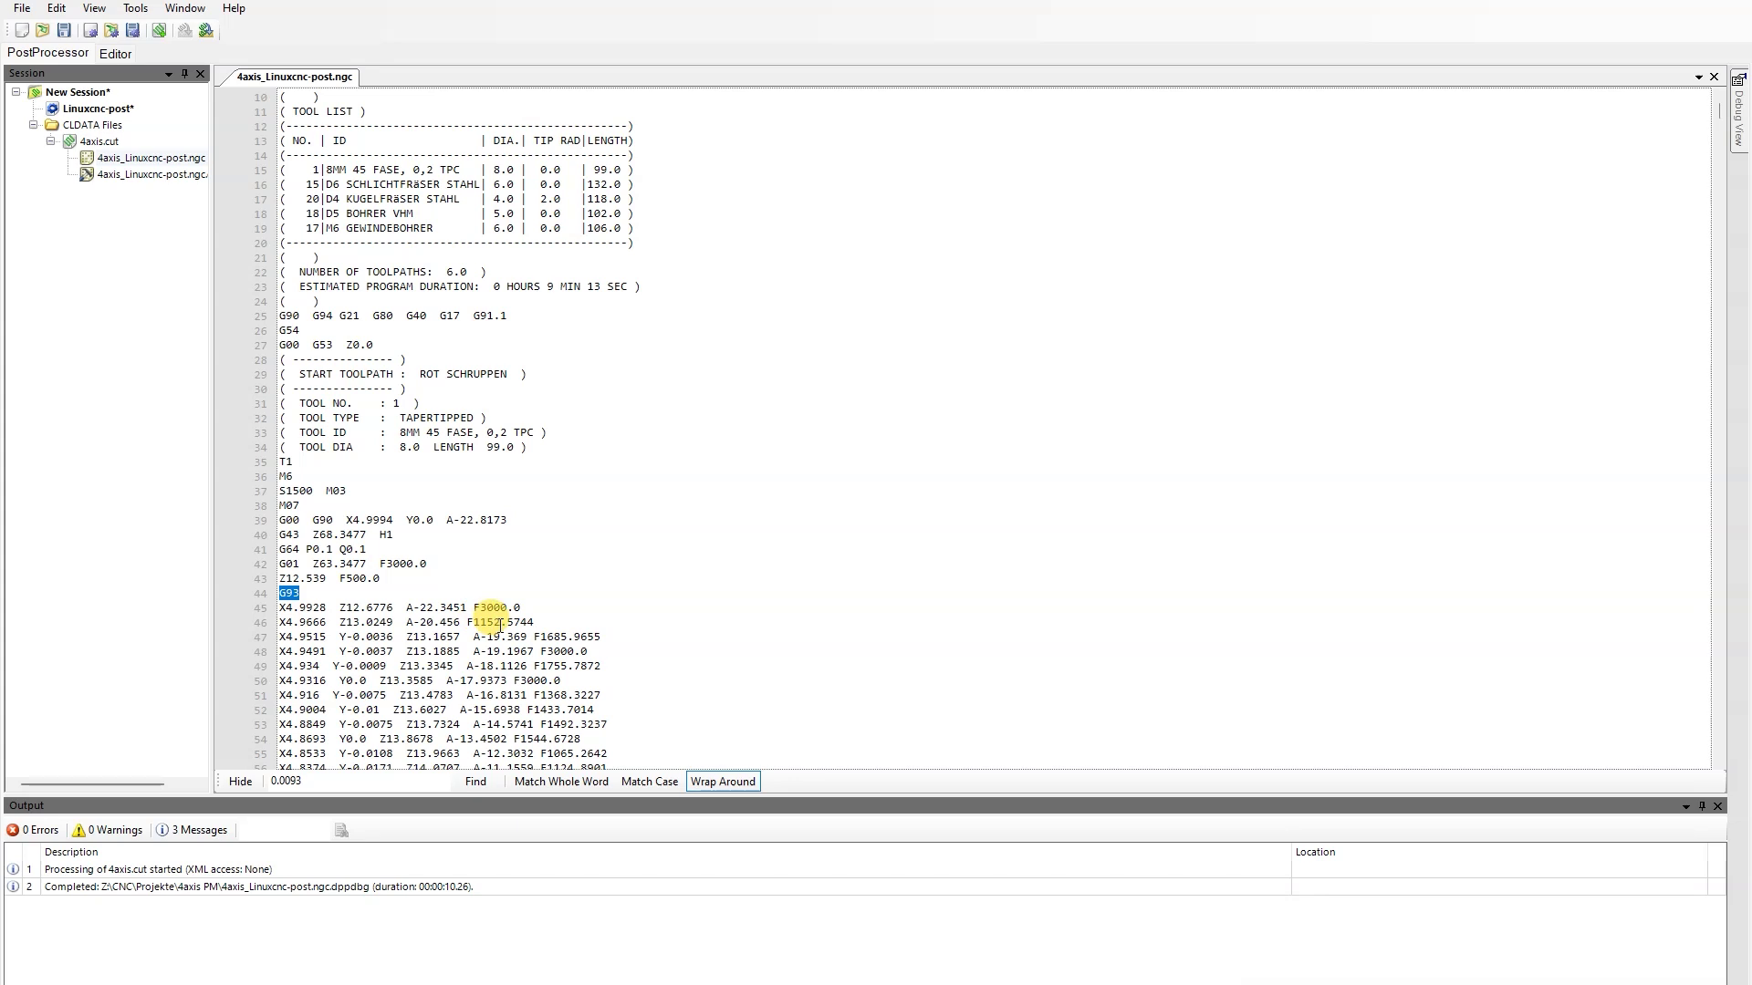
{"action": "scroll", "coordinate": [504, 529], "scroll_direction": "down", "scroll_amount": 8}
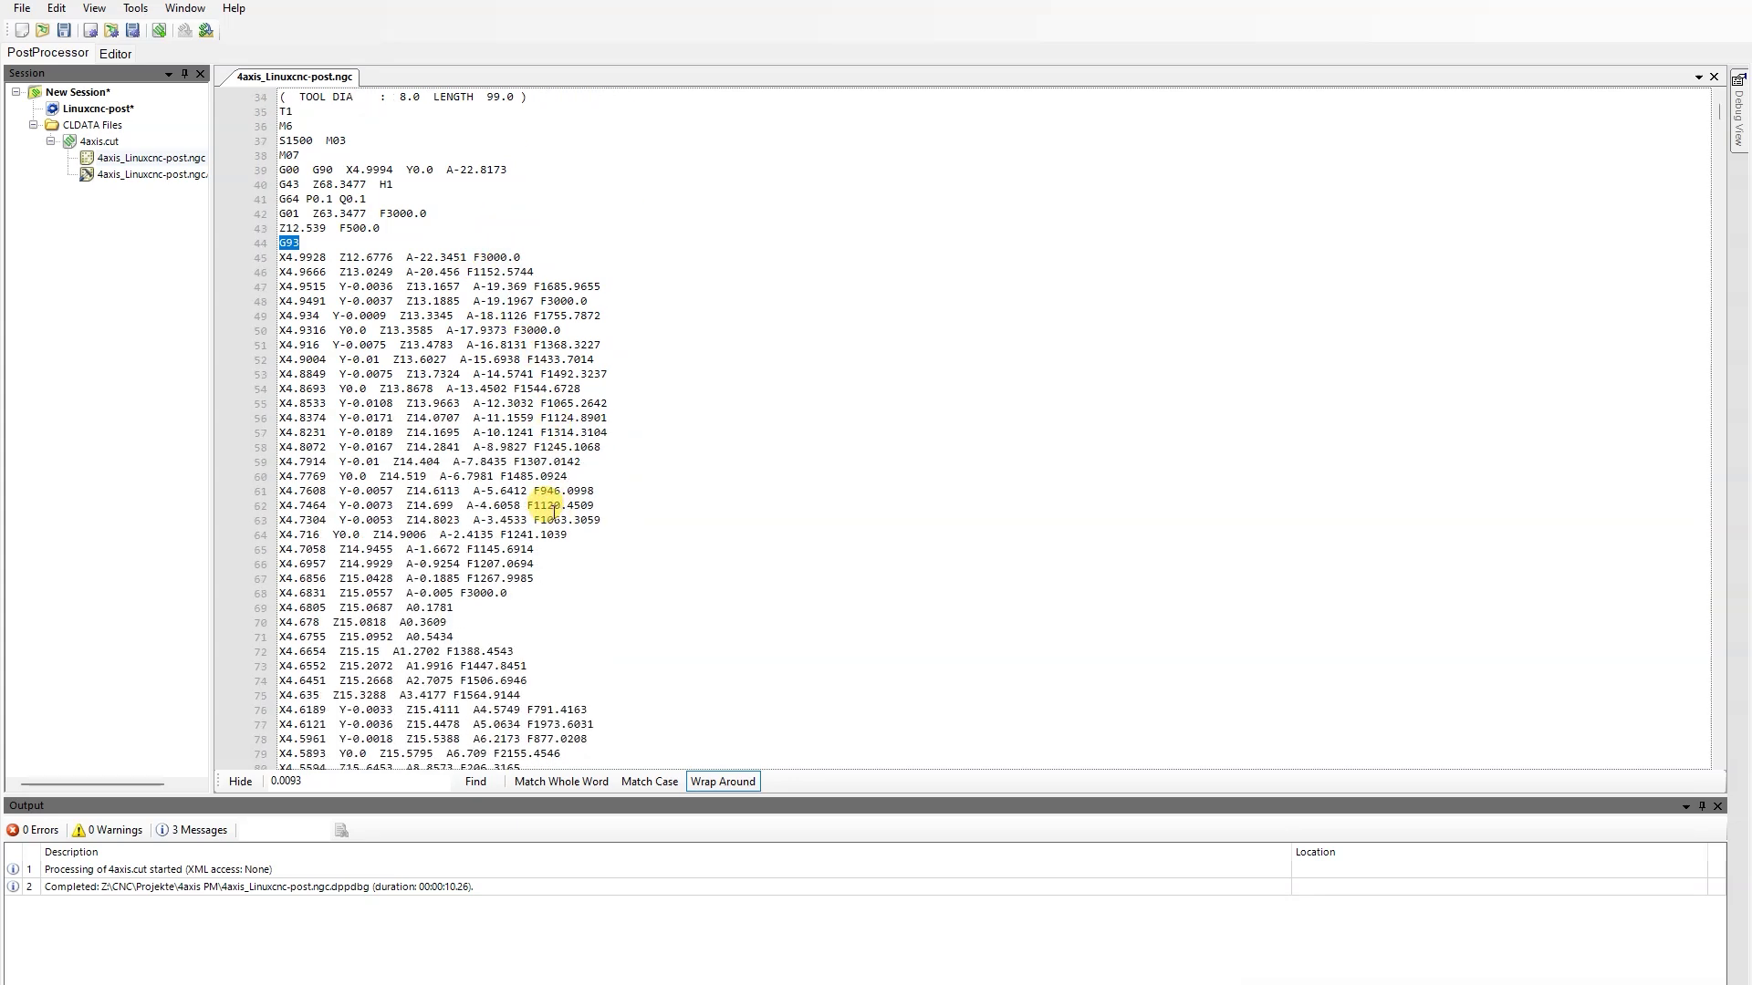
{"action": "scroll", "coordinate": [553, 513], "scroll_direction": "down", "scroll_amount": 7}
{"action": "scroll", "coordinate": [548, 500], "scroll_direction": "up", "scroll_amount": 3}
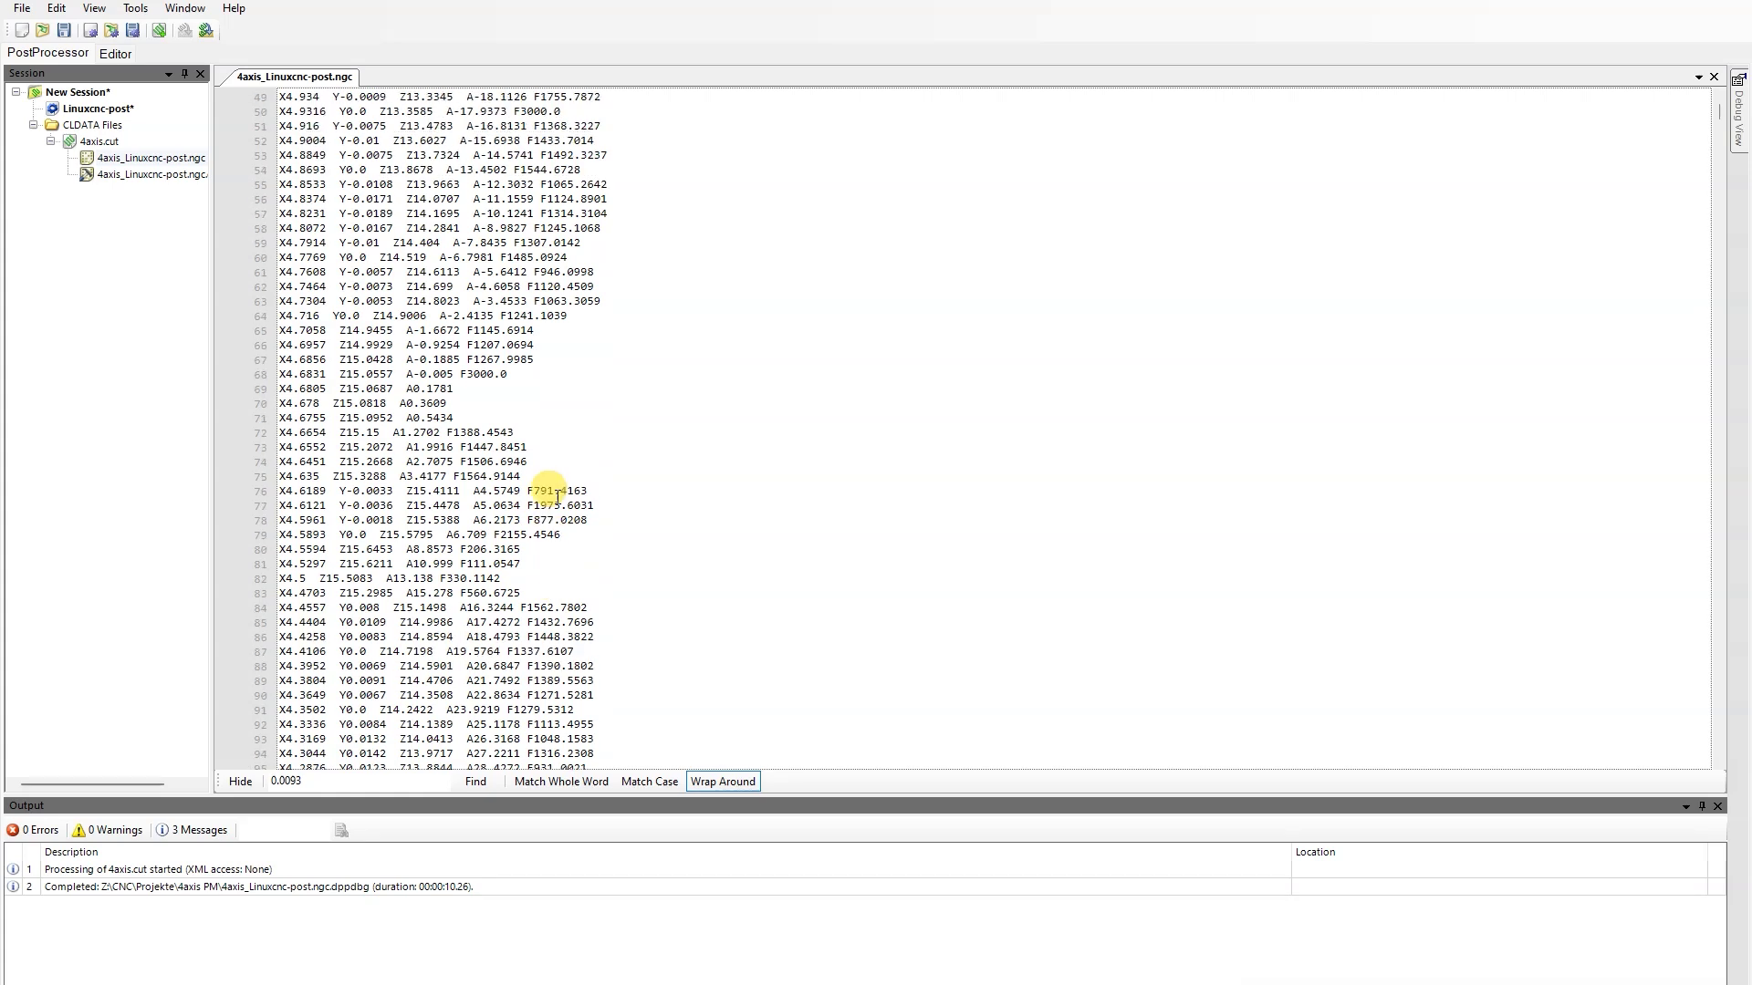
Search the NC code for g94 and go on to the next match
{"action": "left_click_drag", "start_coordinate": [345, 786], "coordinate": [279, 786]}
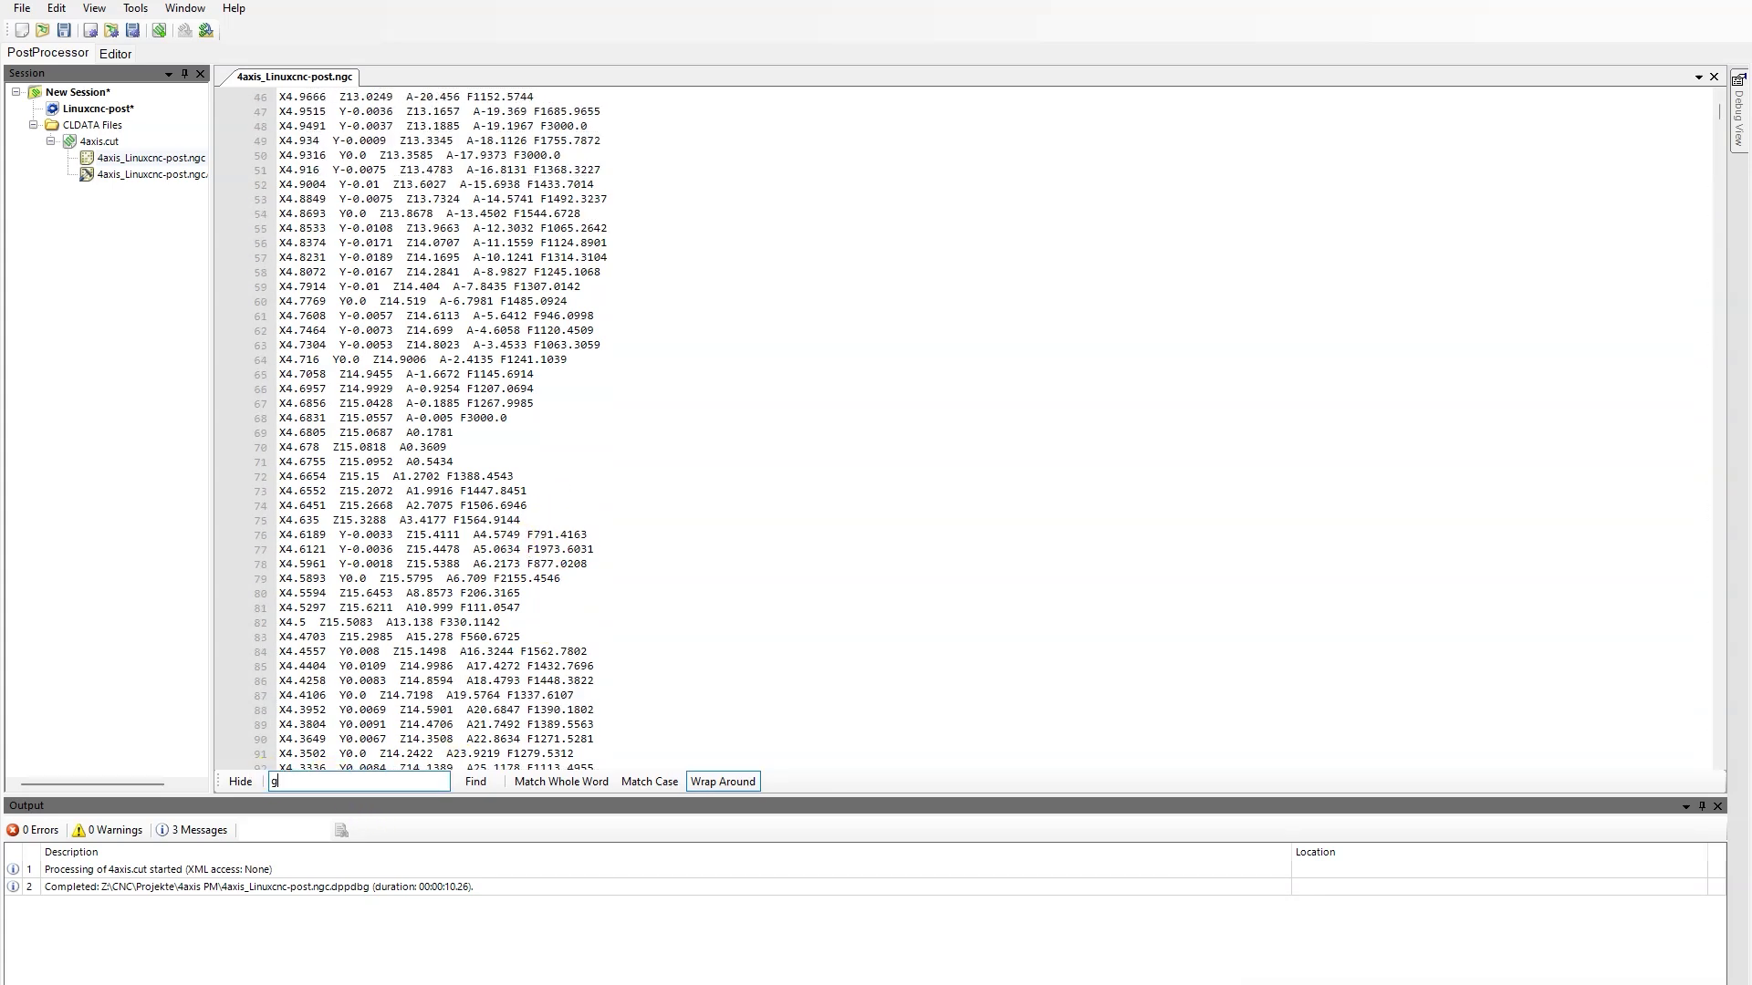
{"action": "key", "text": "Return"}
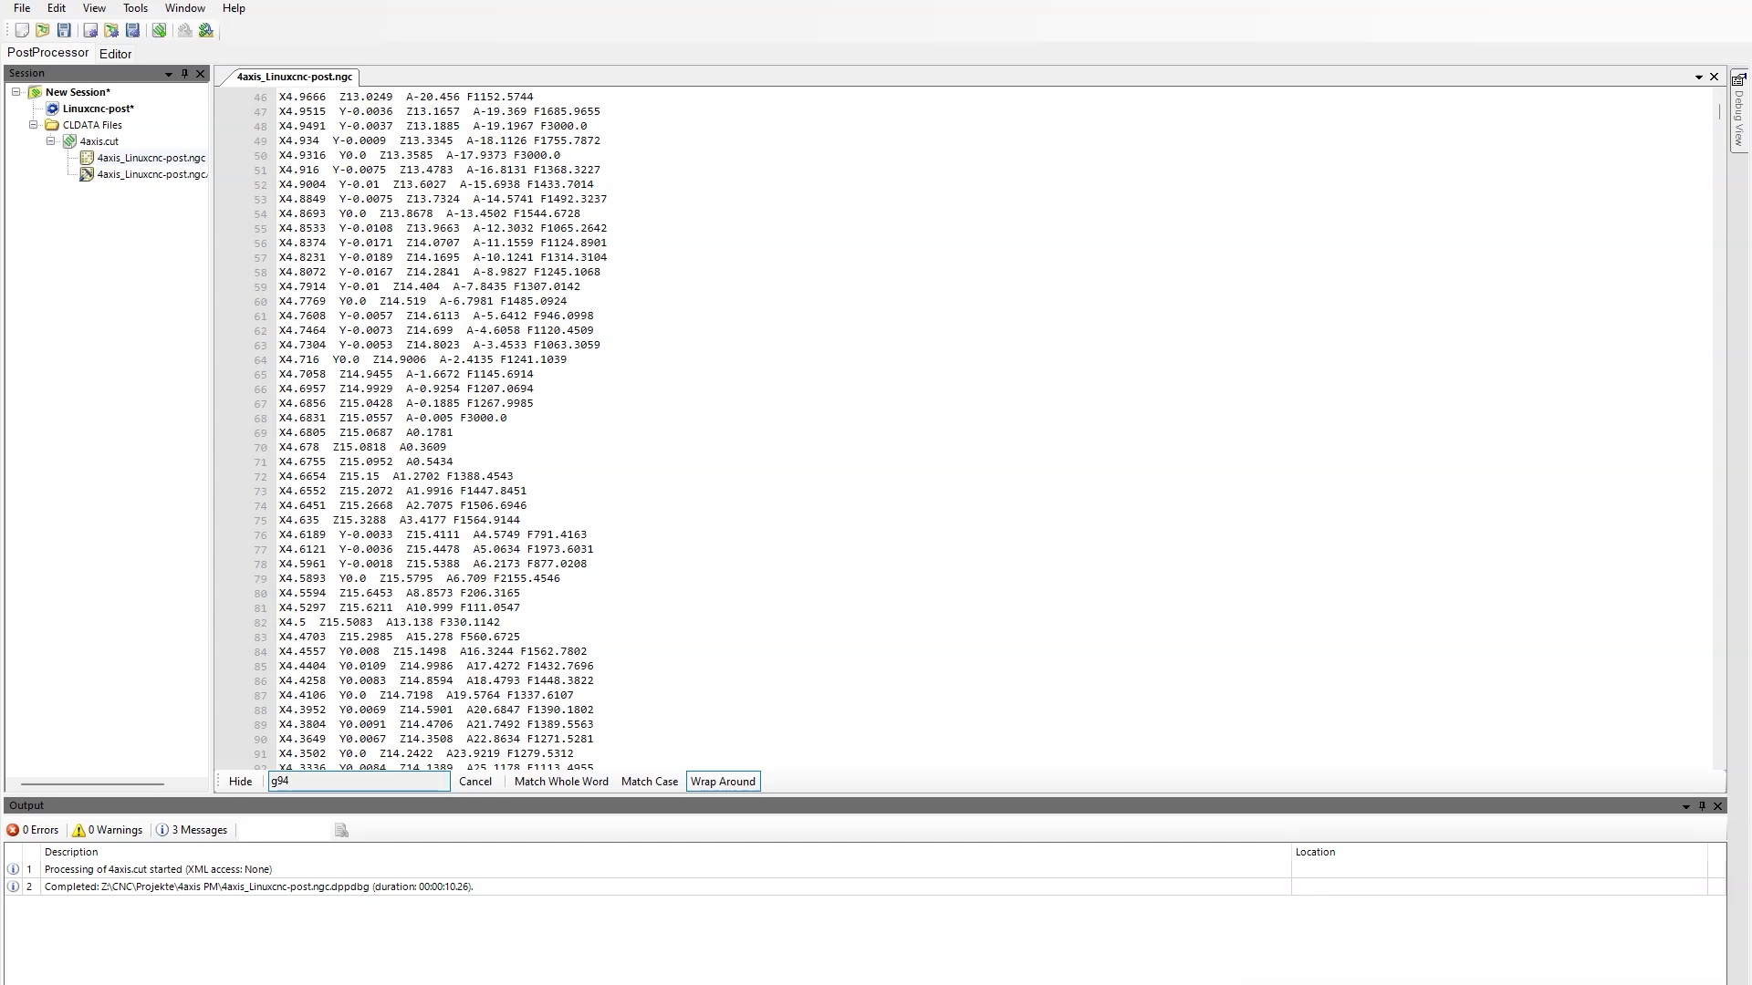
{"action": "left_click", "coordinate": [561, 782]}
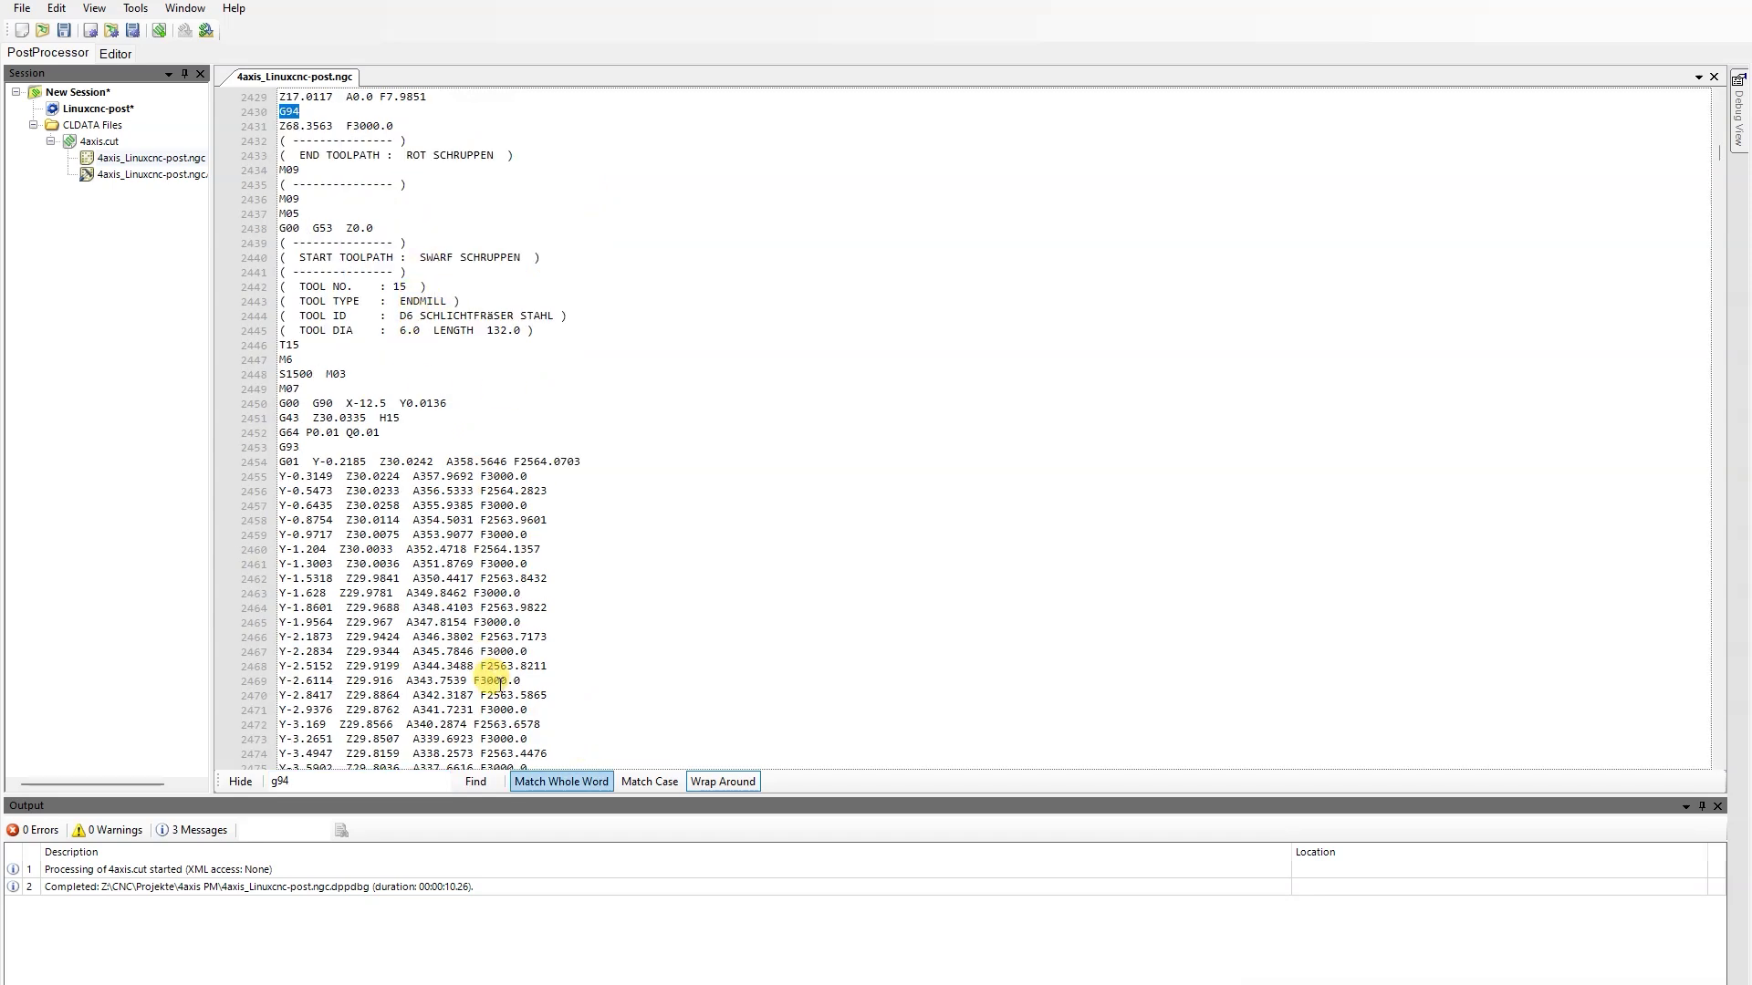
{"action": "left_click", "coordinate": [484, 785]}
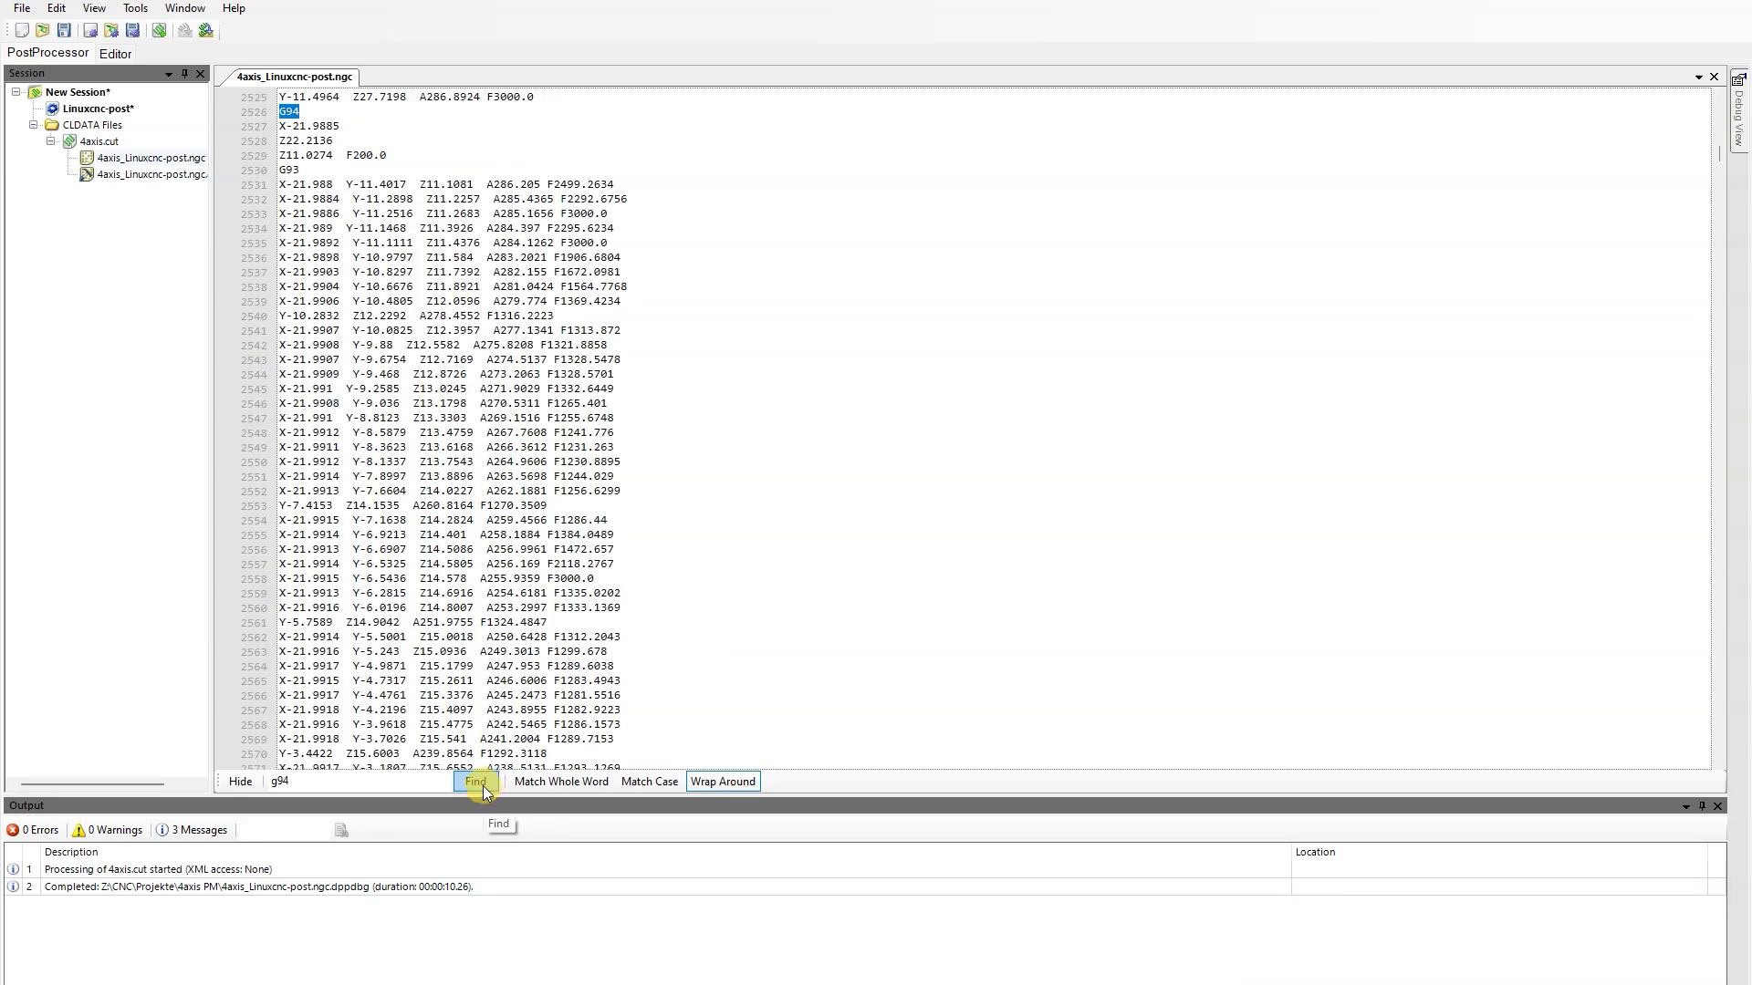
Examine the moves between G94 and the following G93, and the rotary moves with their feed rates after it
{"action": "scroll", "coordinate": [313, 242], "scroll_direction": "up", "scroll_amount": 4}
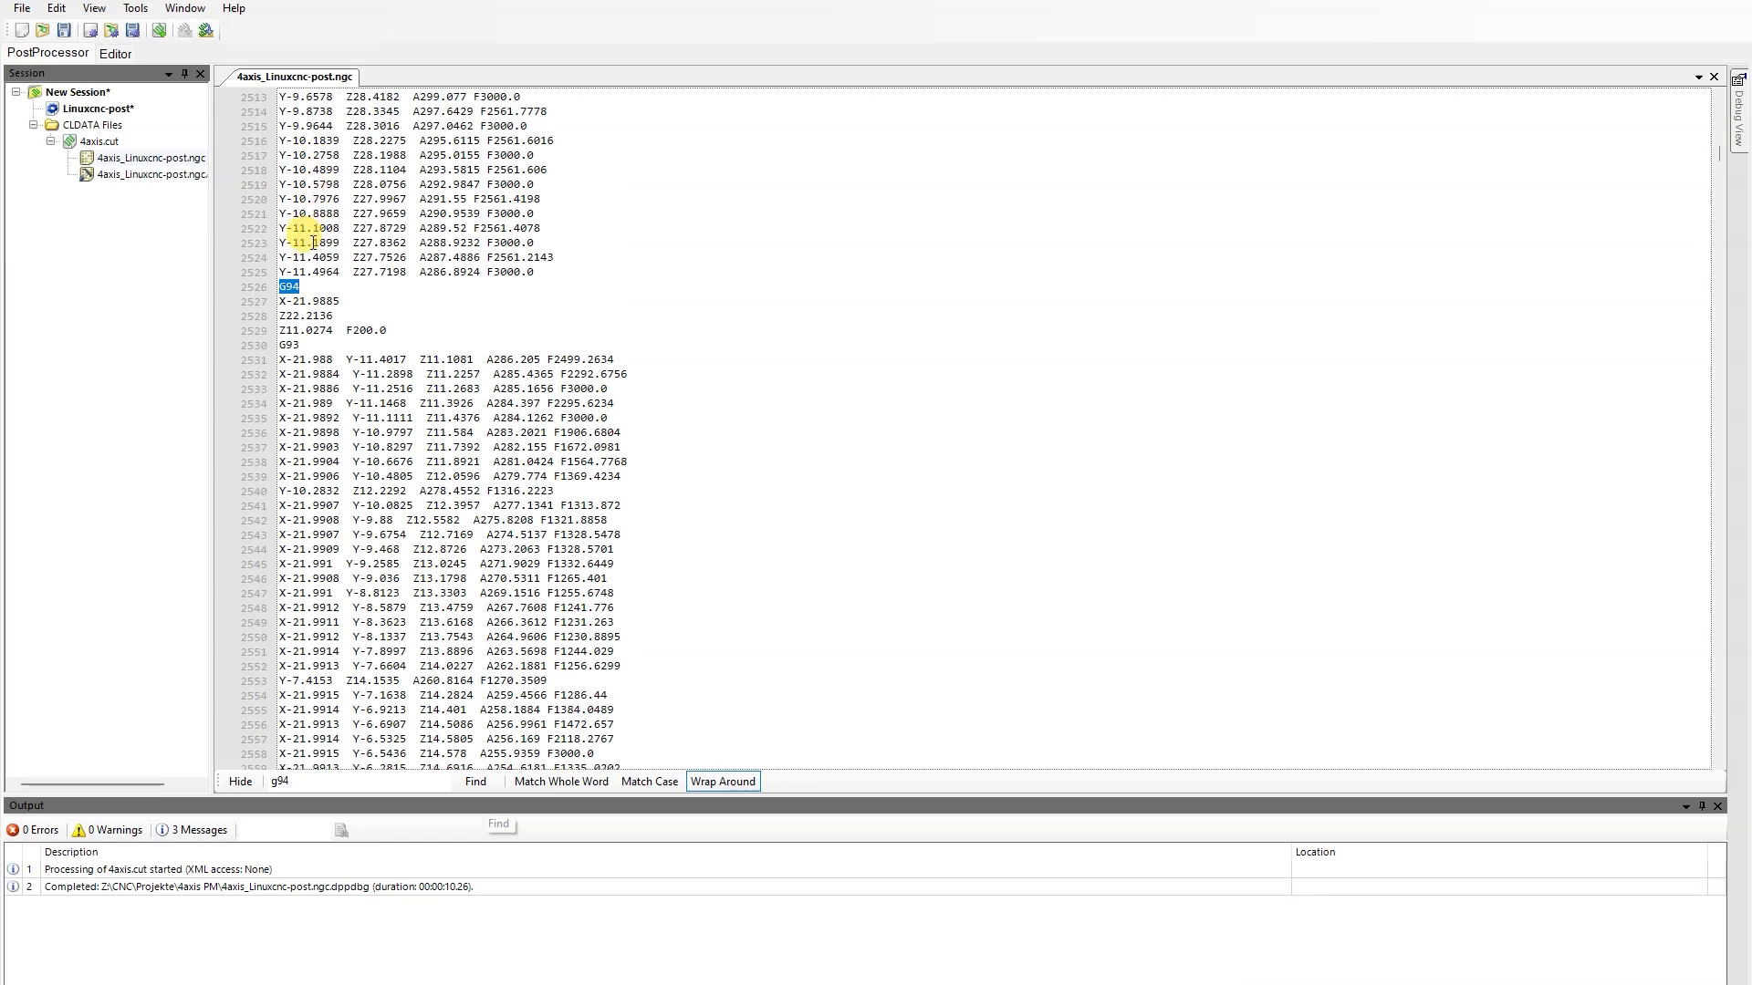
{"action": "scroll", "coordinate": [313, 243], "scroll_direction": "up", "scroll_amount": 2}
{"action": "left_click_drag", "start_coordinate": [319, 258], "coordinate": [346, 404]}
{"action": "left_click", "coordinate": [317, 394]}
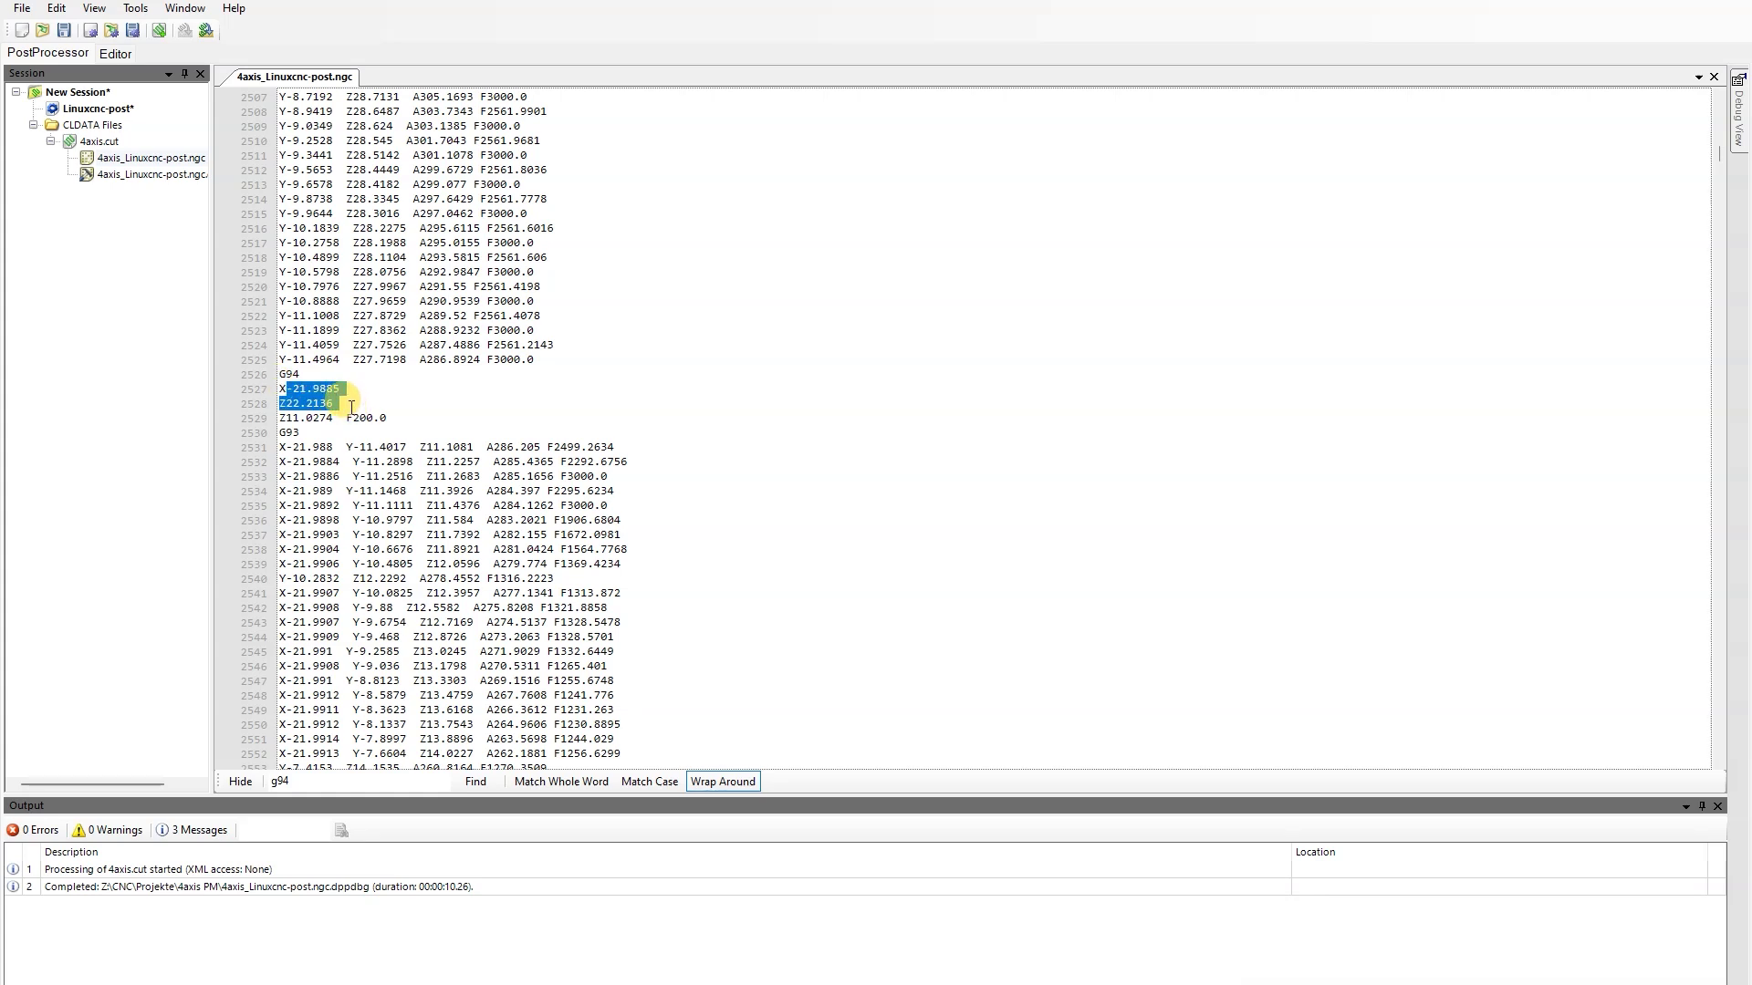
{"action": "left_click_drag", "start_coordinate": [300, 418], "coordinate": [385, 420]}
{"action": "left_click", "coordinate": [276, 435]}
{"action": "left_click_drag", "start_coordinate": [275, 434], "coordinate": [599, 476]}
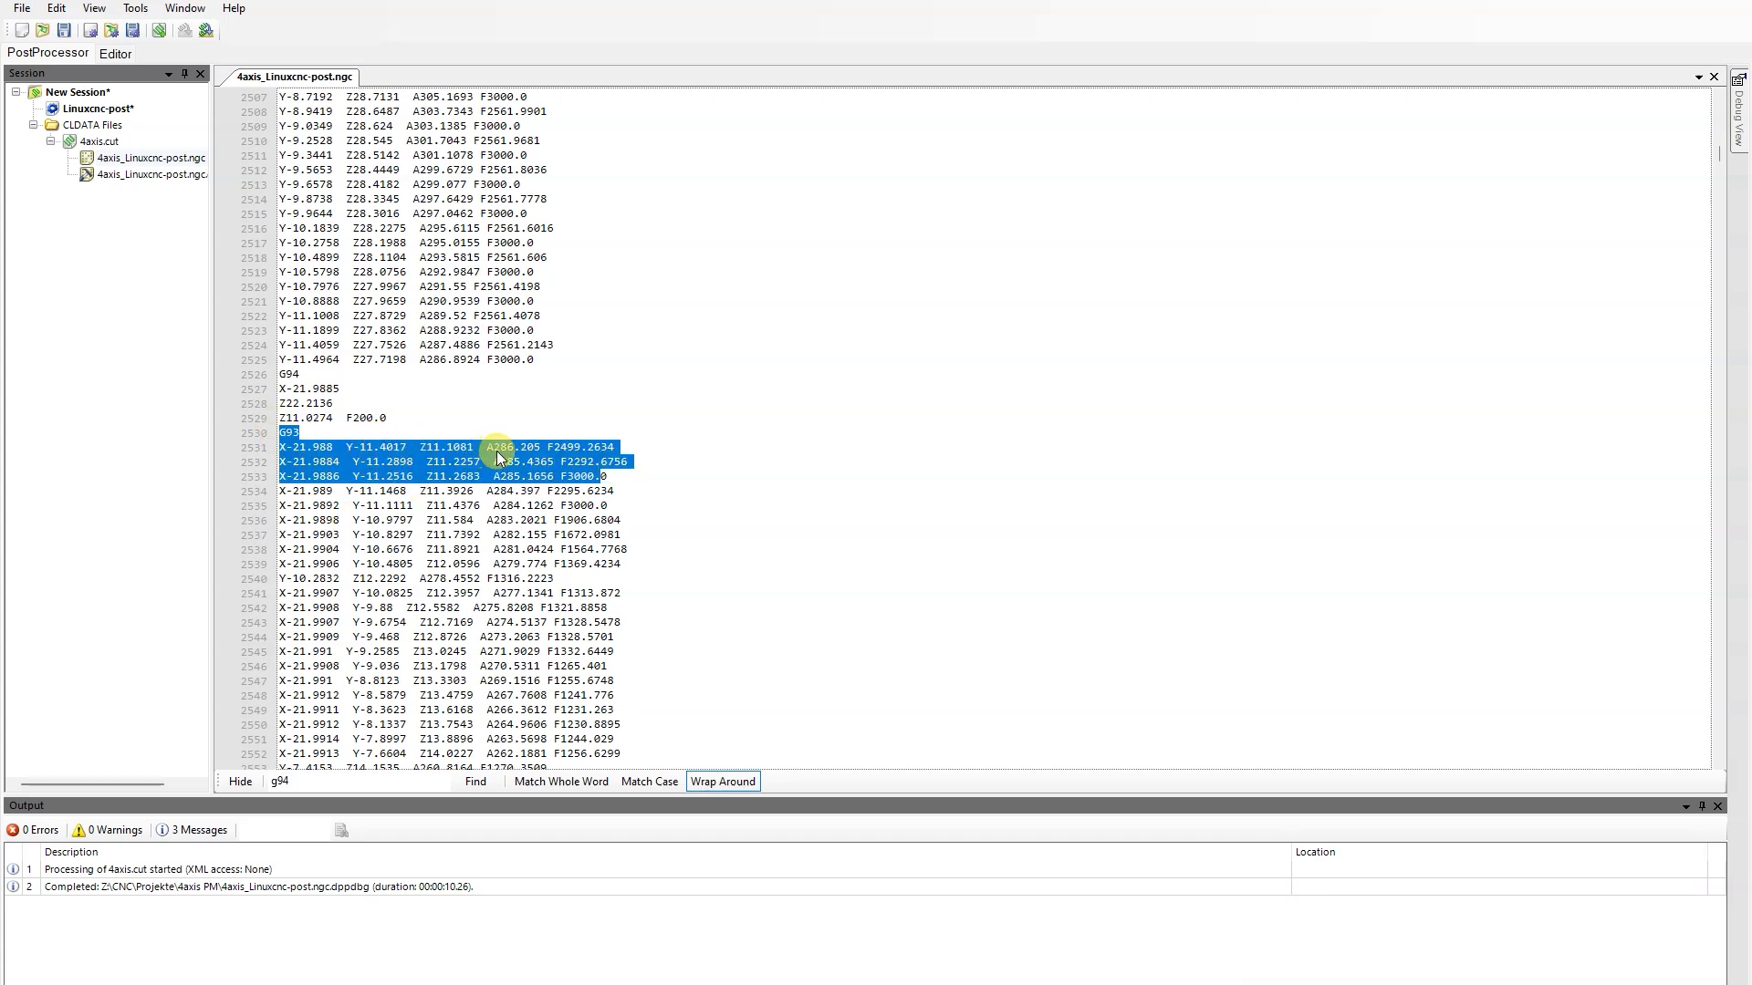
{"action": "scroll", "coordinate": [461, 476], "scroll_direction": "down", "scroll_amount": 3}
{"action": "scroll", "coordinate": [461, 476], "scroll_direction": "down", "scroll_amount": 13}
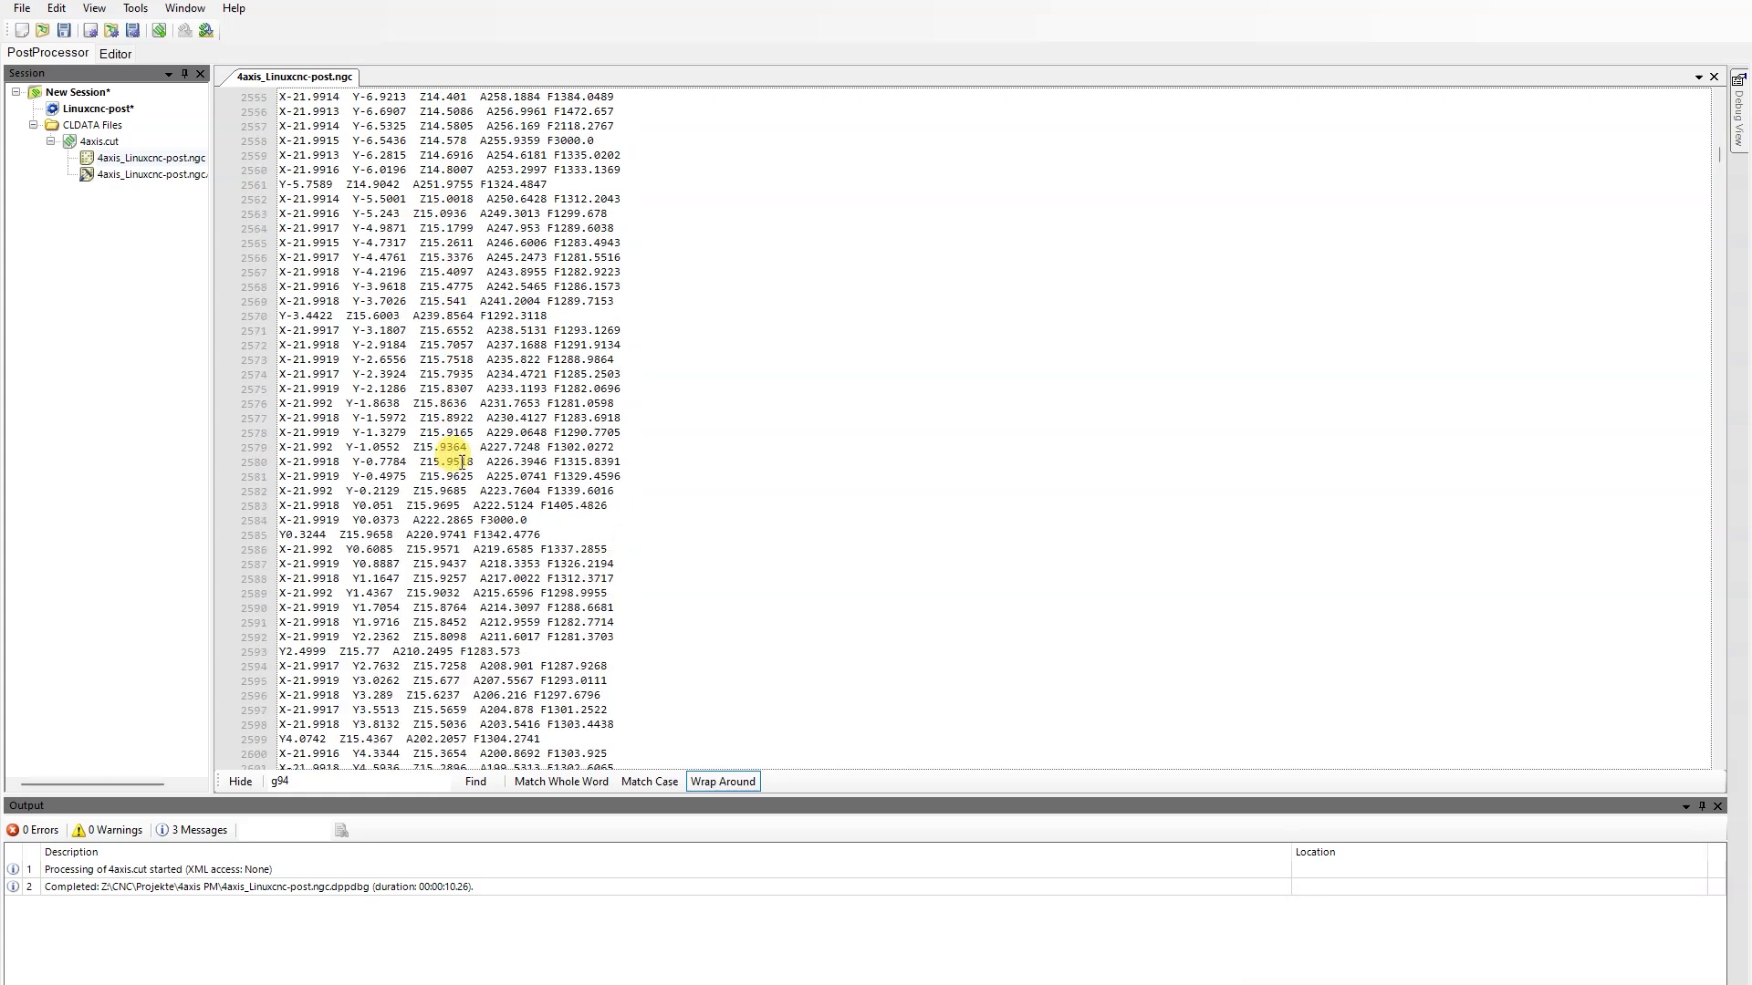
{"action": "scroll", "coordinate": [438, 477], "scroll_direction": "down", "scroll_amount": 3}
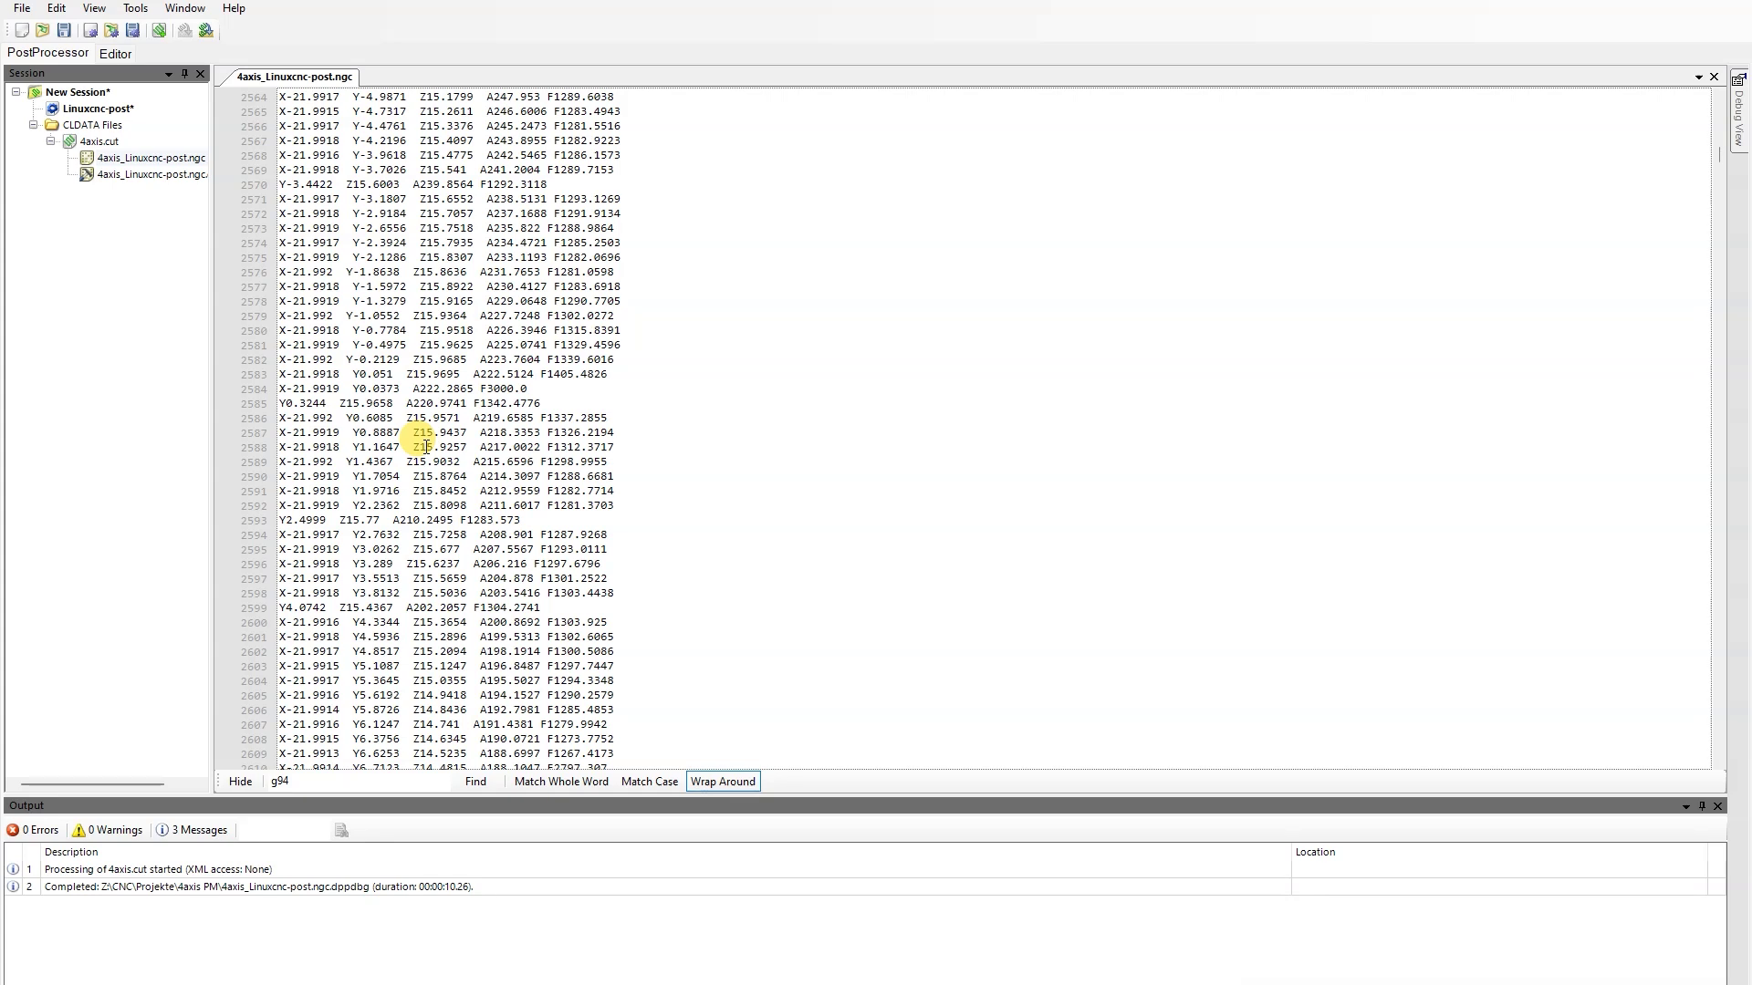
Search the NC code for g33.1 and check the tapping toolpath's tool call, positioning and G43 lines
{"action": "left_click", "coordinate": [403, 785]}
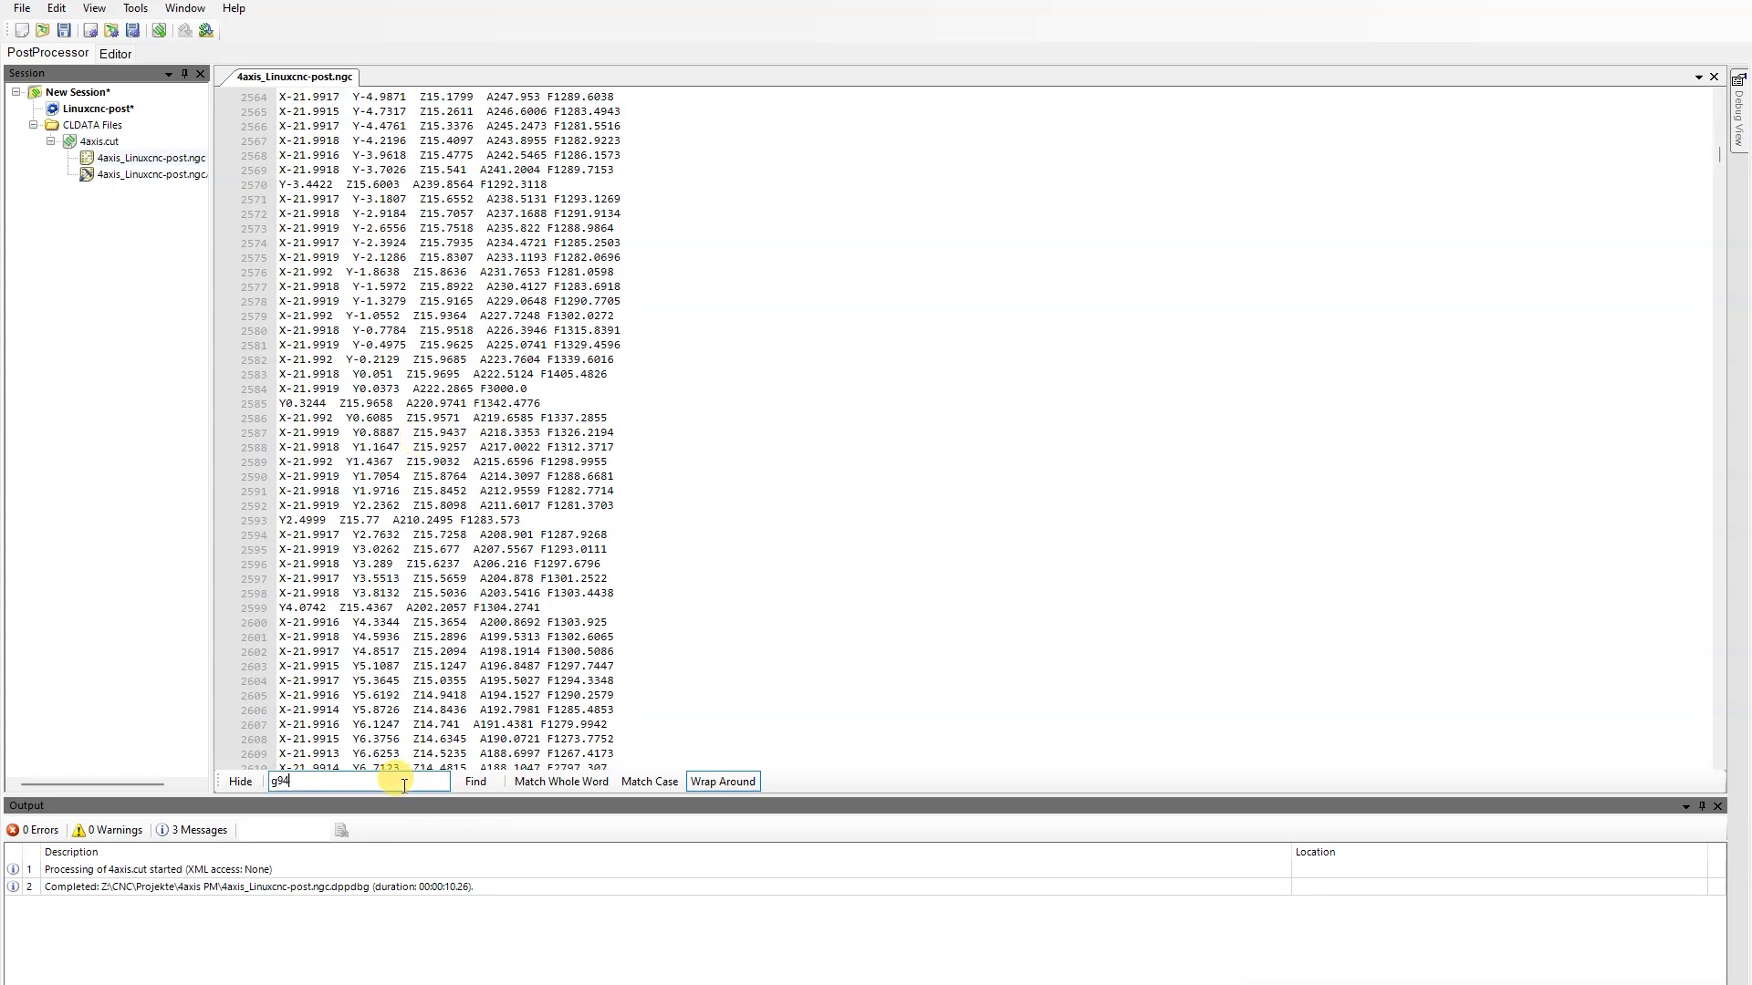
{"action": "type", "text": "33.1"}
{"action": "key", "text": "Return"}
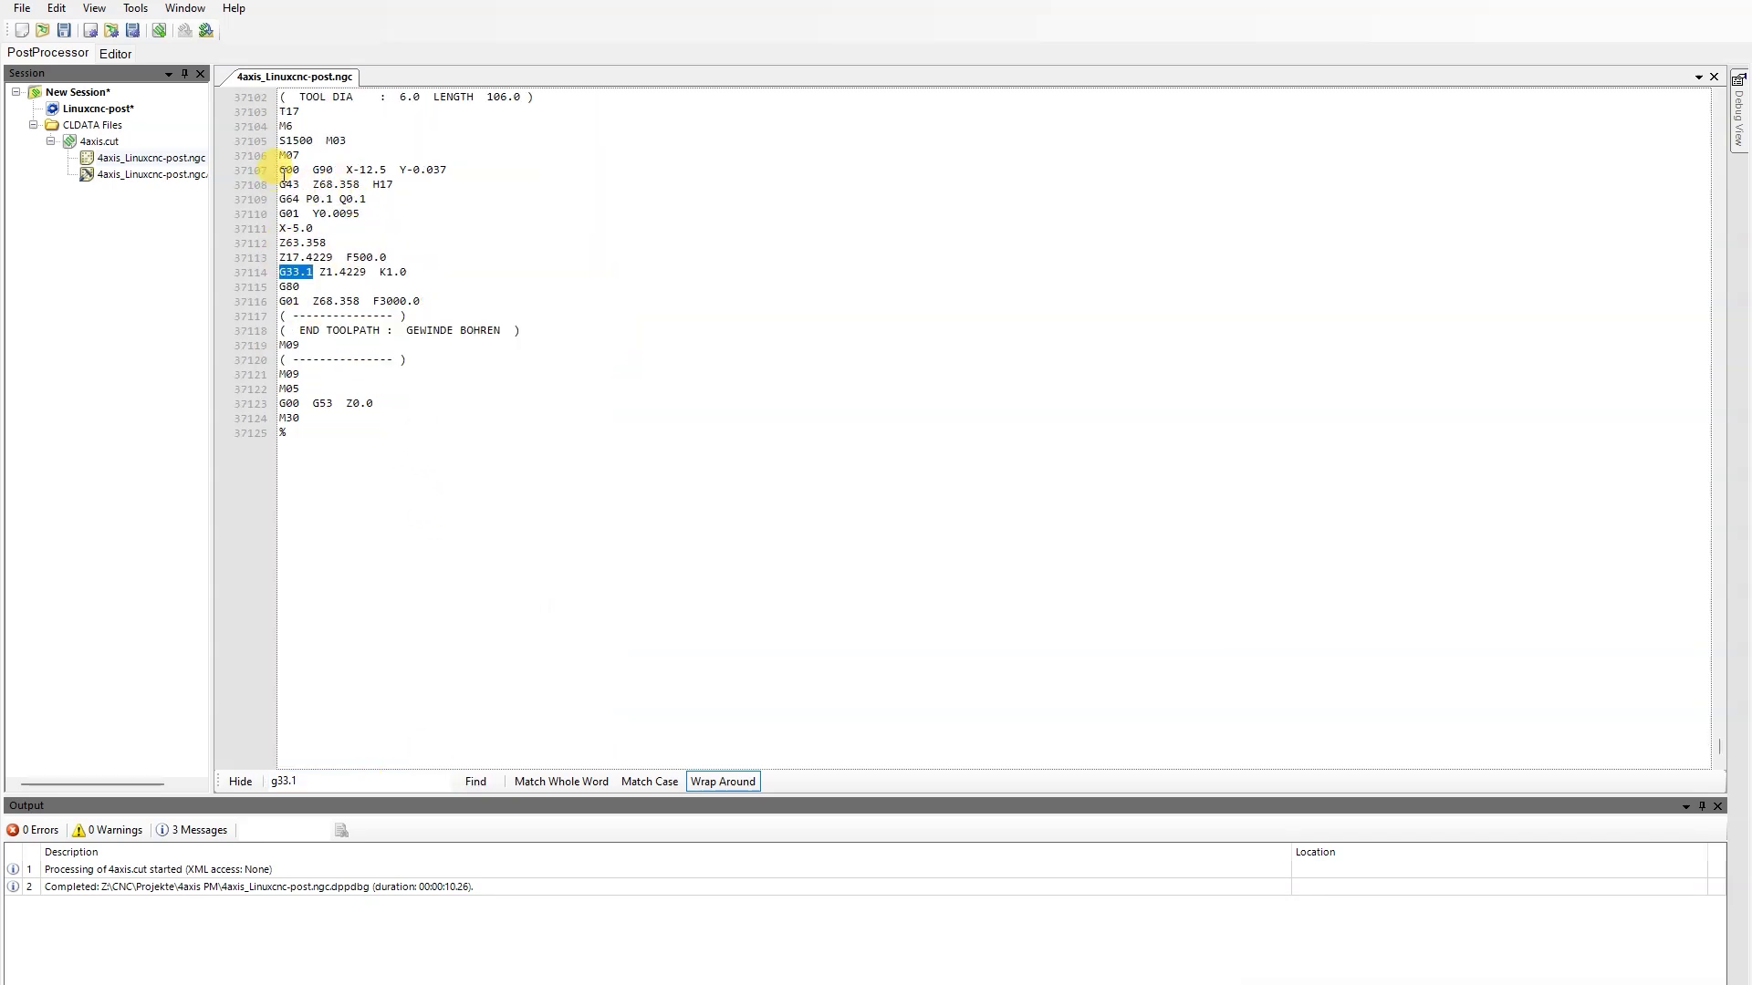
{"action": "left_click_drag", "start_coordinate": [282, 171], "coordinate": [402, 195]}
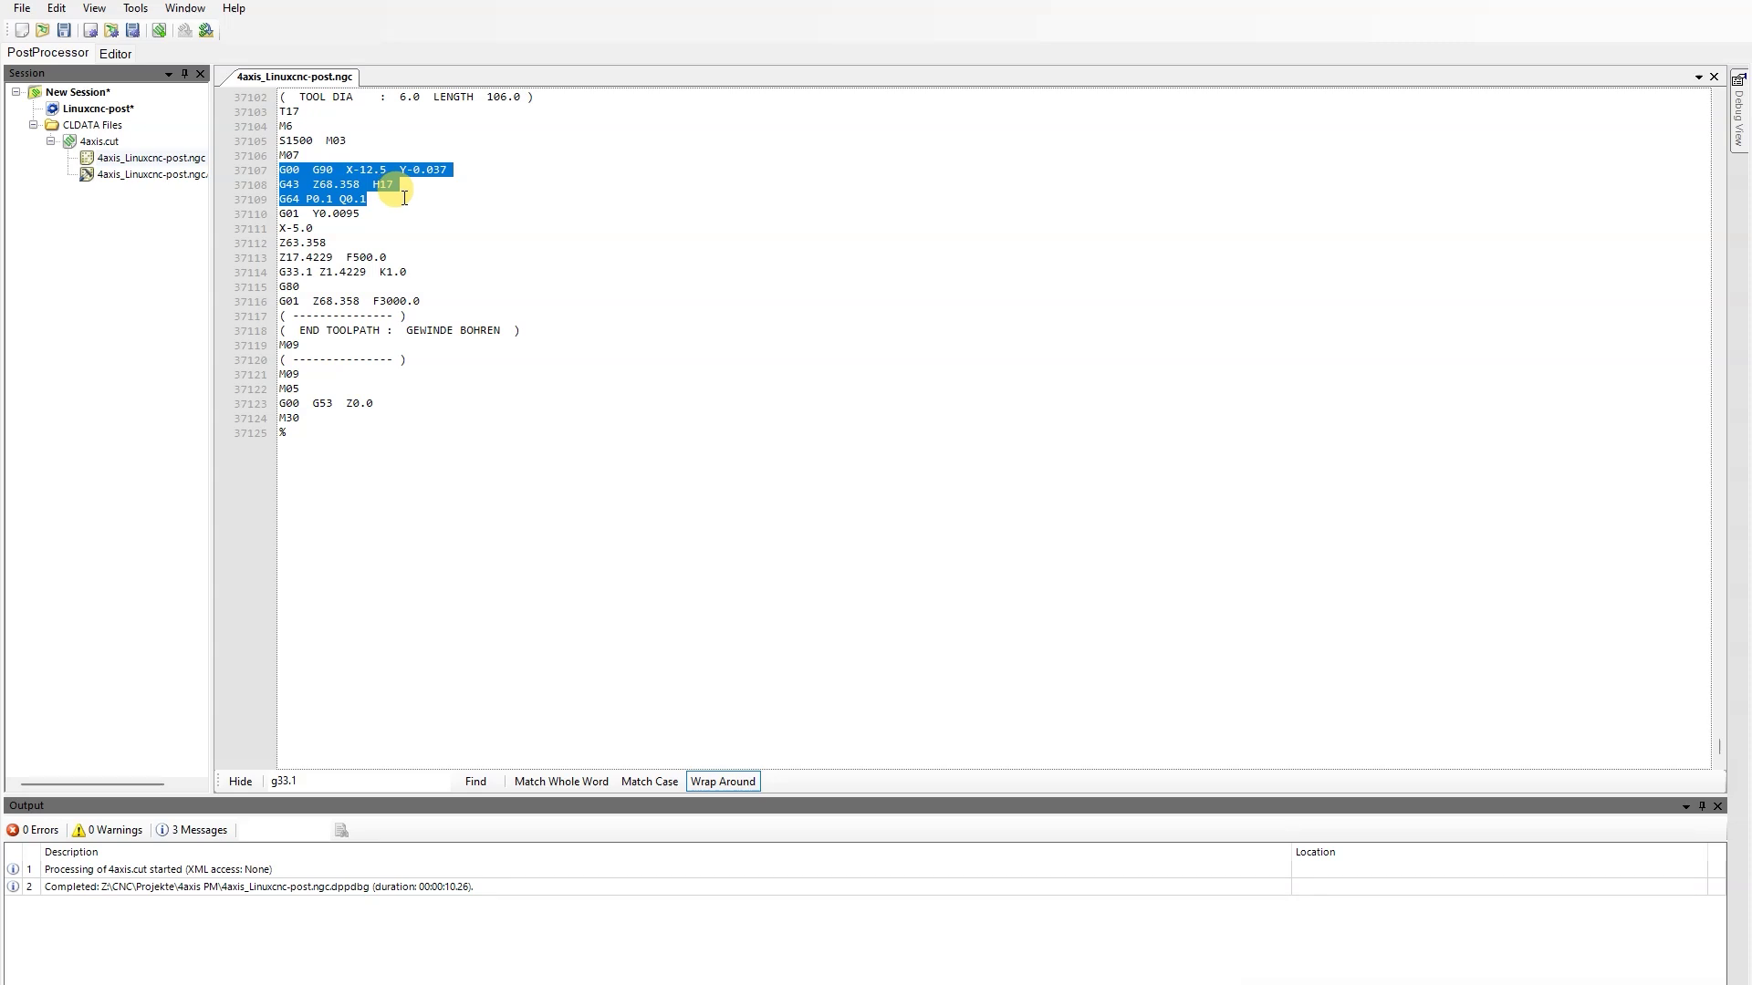
{"action": "left_click", "coordinate": [298, 185]}
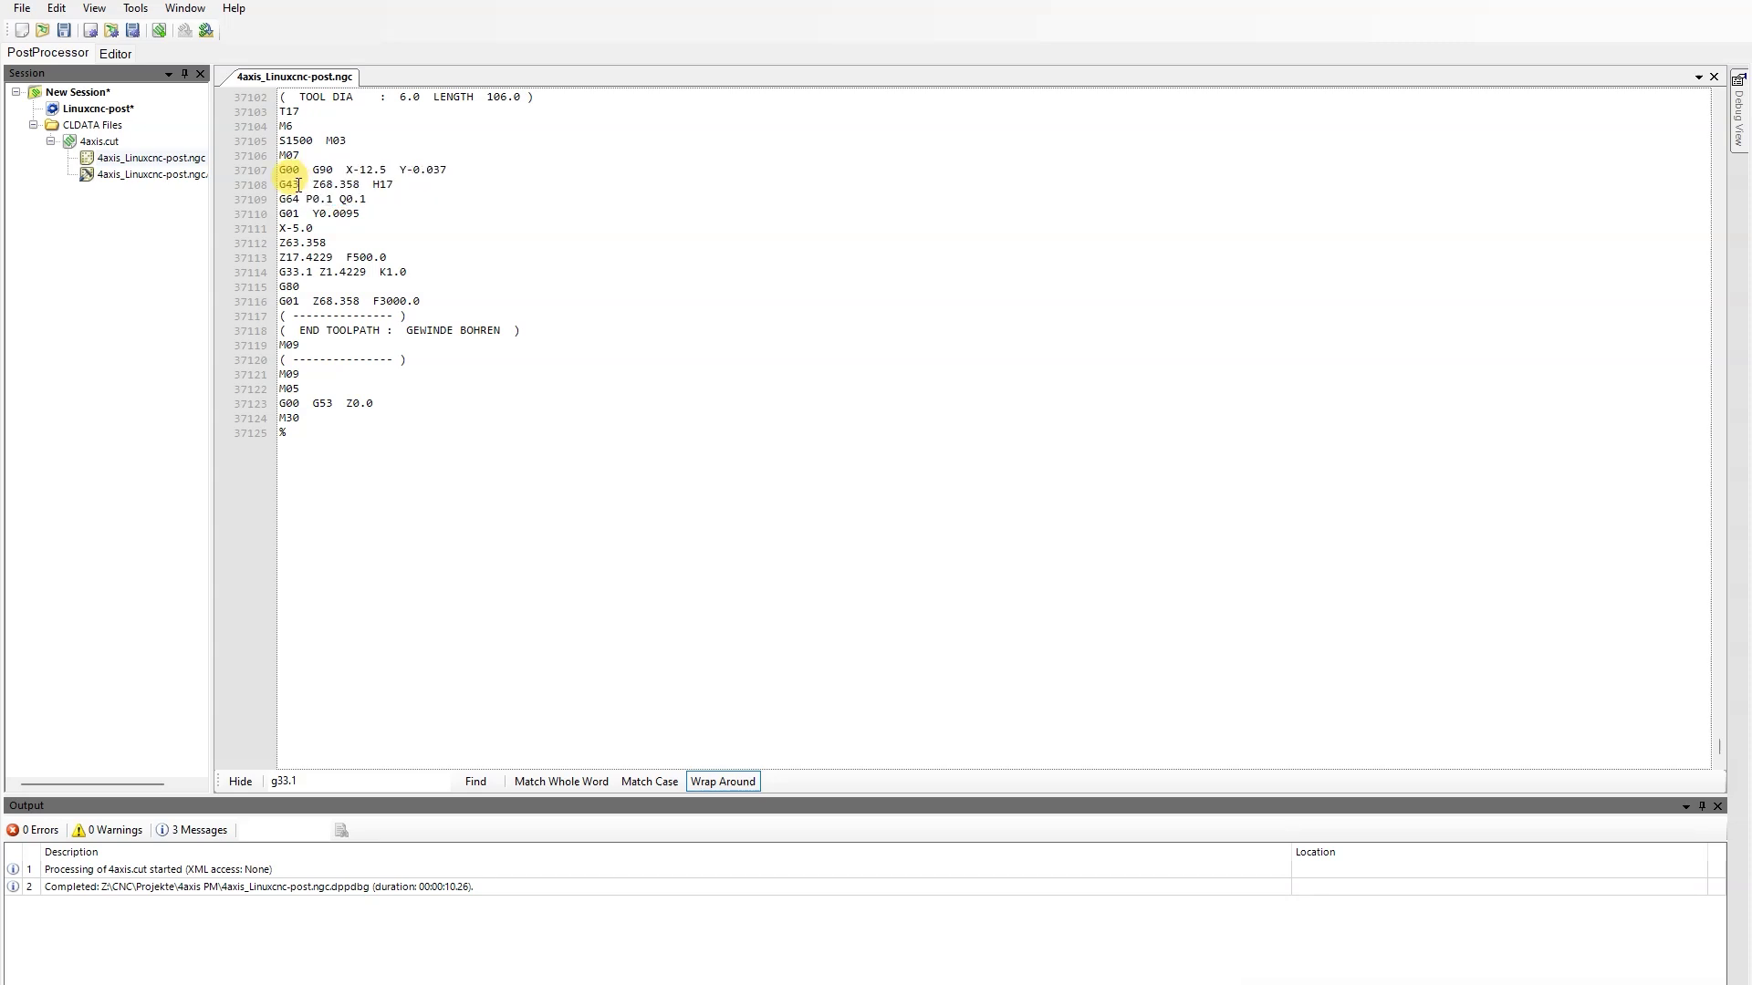
{"action": "left_click_drag", "start_coordinate": [286, 184], "coordinate": [387, 185]}
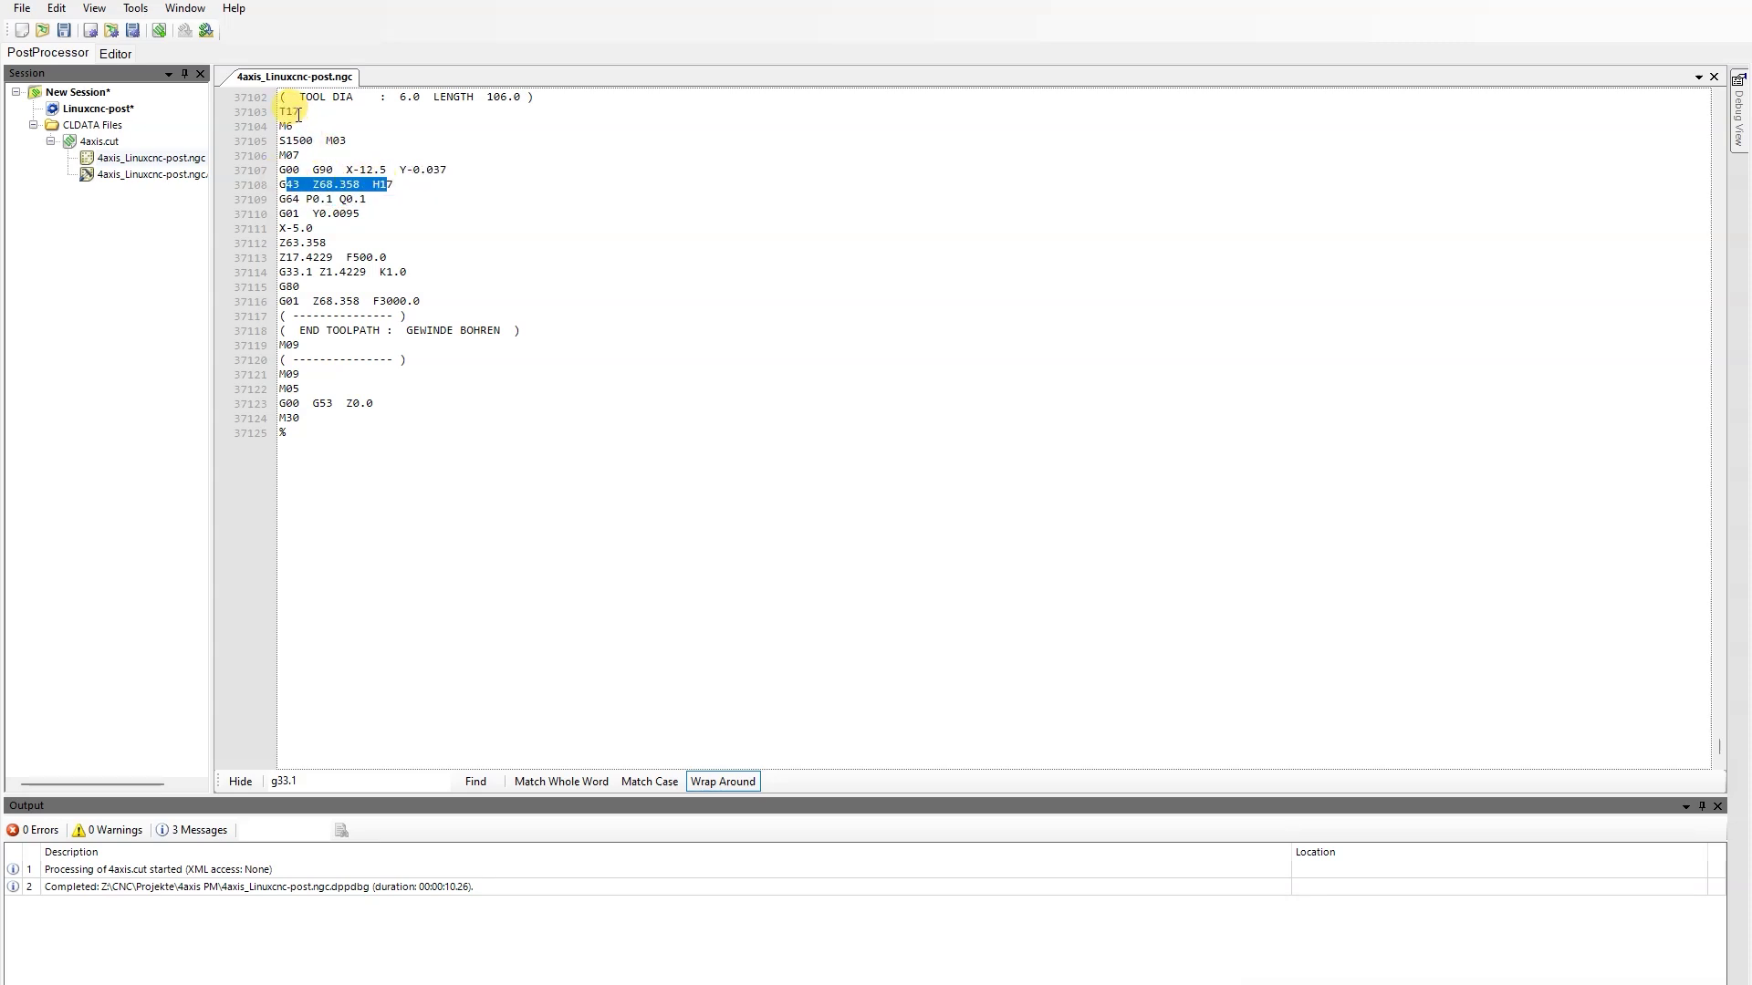
{"action": "left_click_drag", "start_coordinate": [292, 113], "coordinate": [279, 112]}
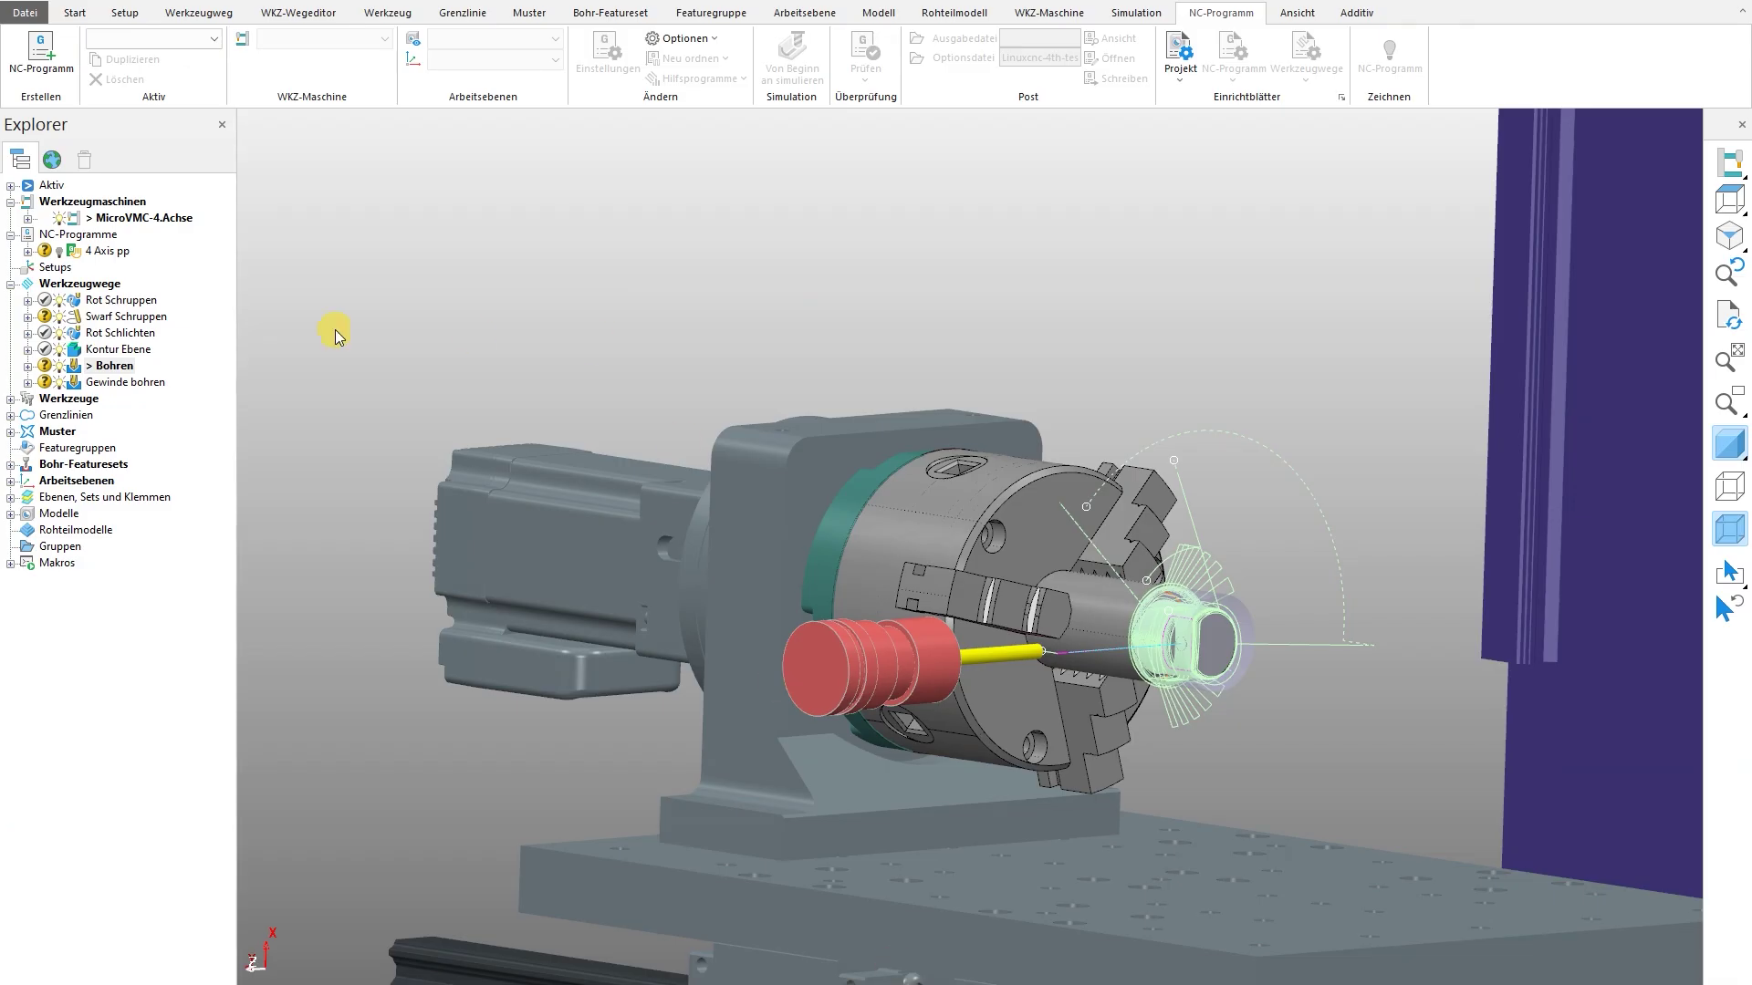
Switch to PowerMill and open the settings of the Gewinde bohren toolpath for editing
{"action": "right_click", "coordinate": [104, 366]}
{"action": "right_click", "coordinate": [95, 382]}
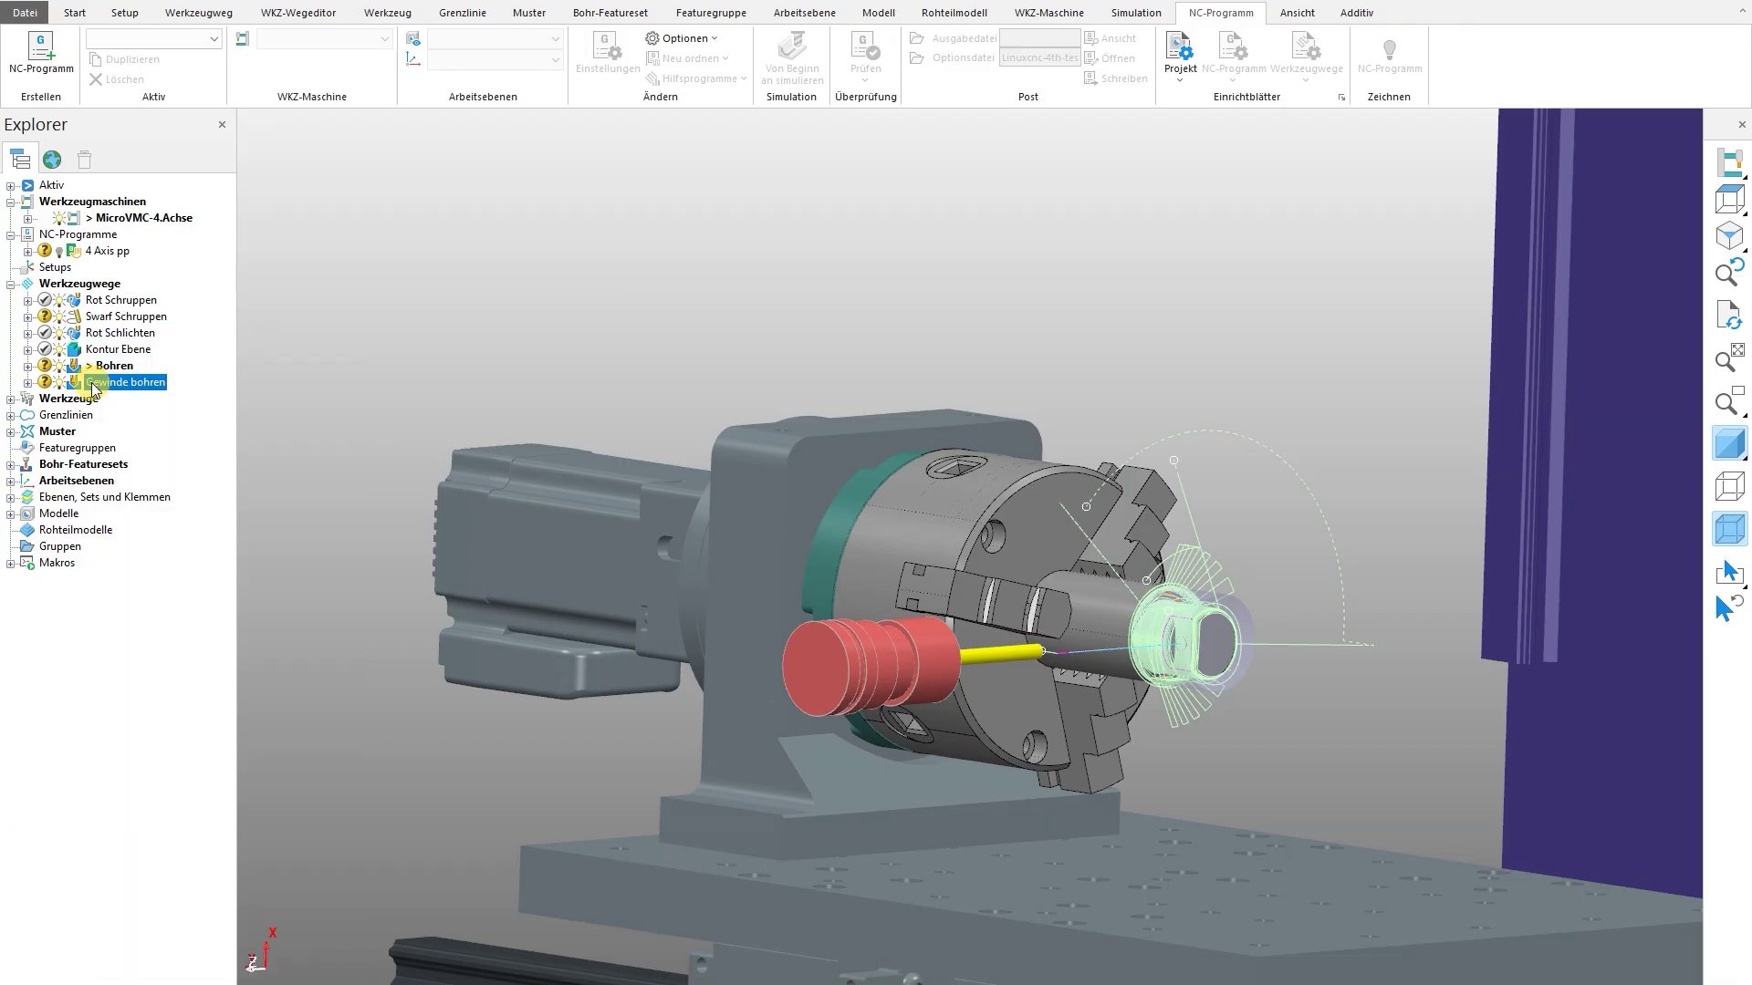
{"action": "left_click", "coordinate": [144, 439]}
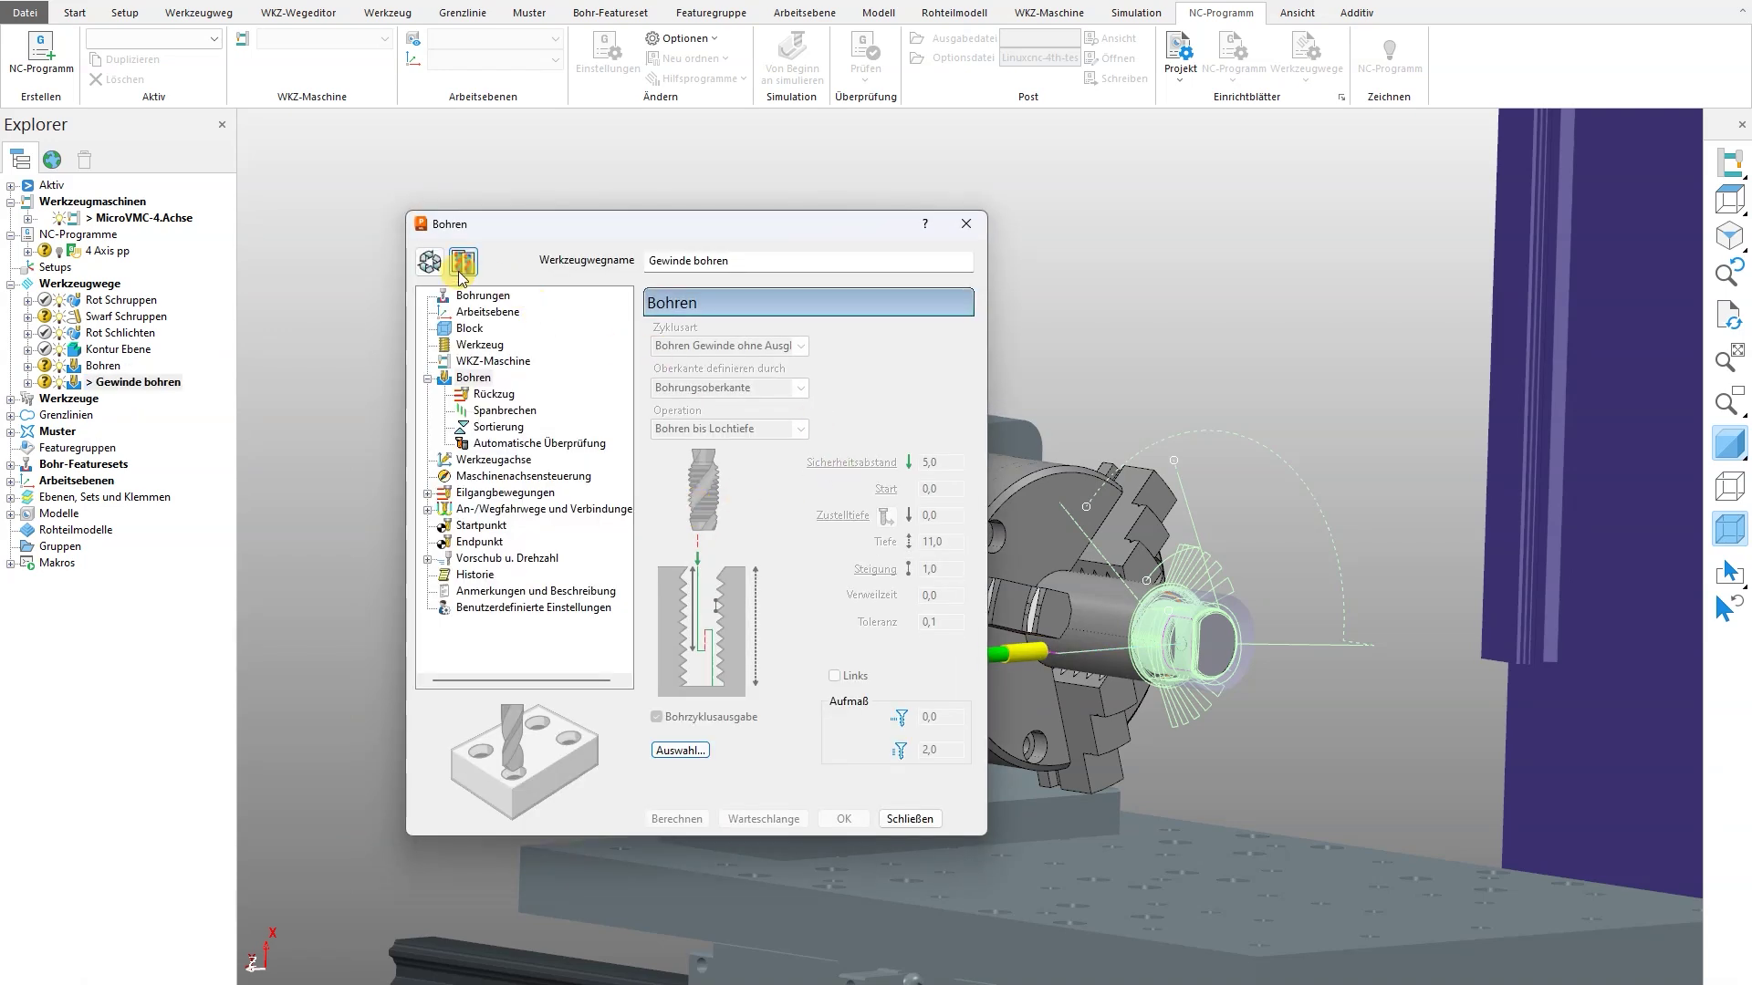
{"action": "left_click", "coordinate": [430, 262]}
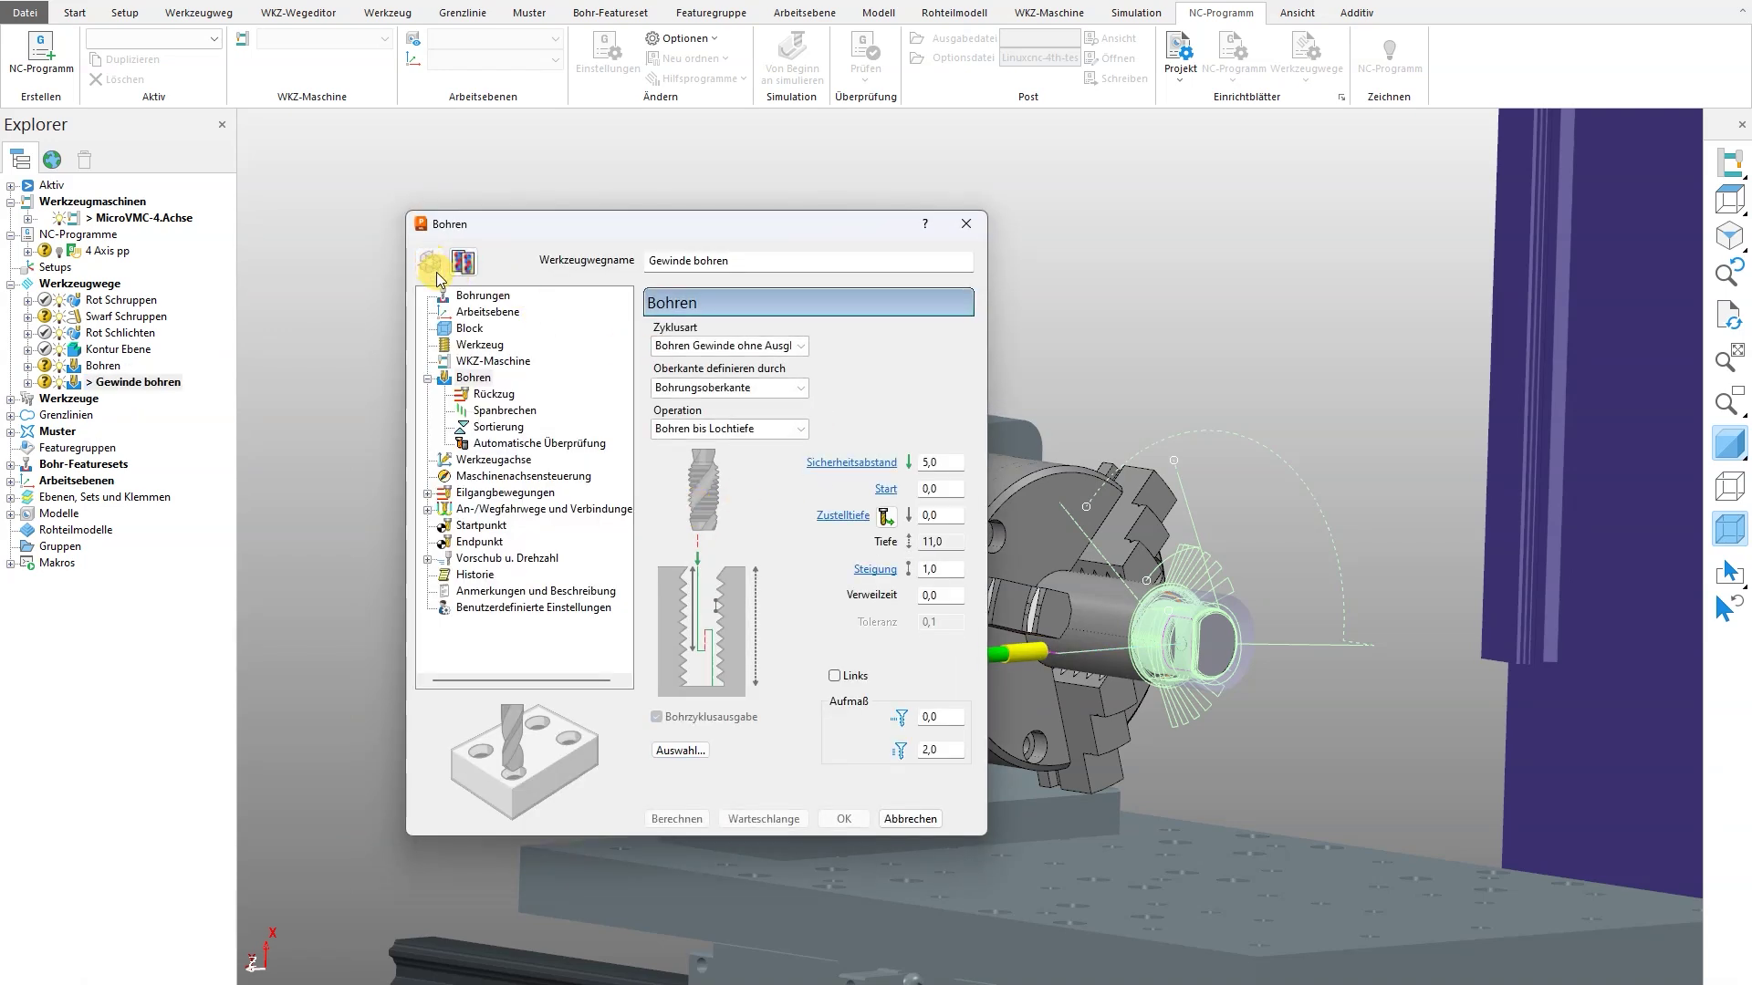
Review the toolpath's tap definition and drilling cycle parameters, and close the settings without changing anything
{"action": "left_click", "coordinate": [492, 348]}
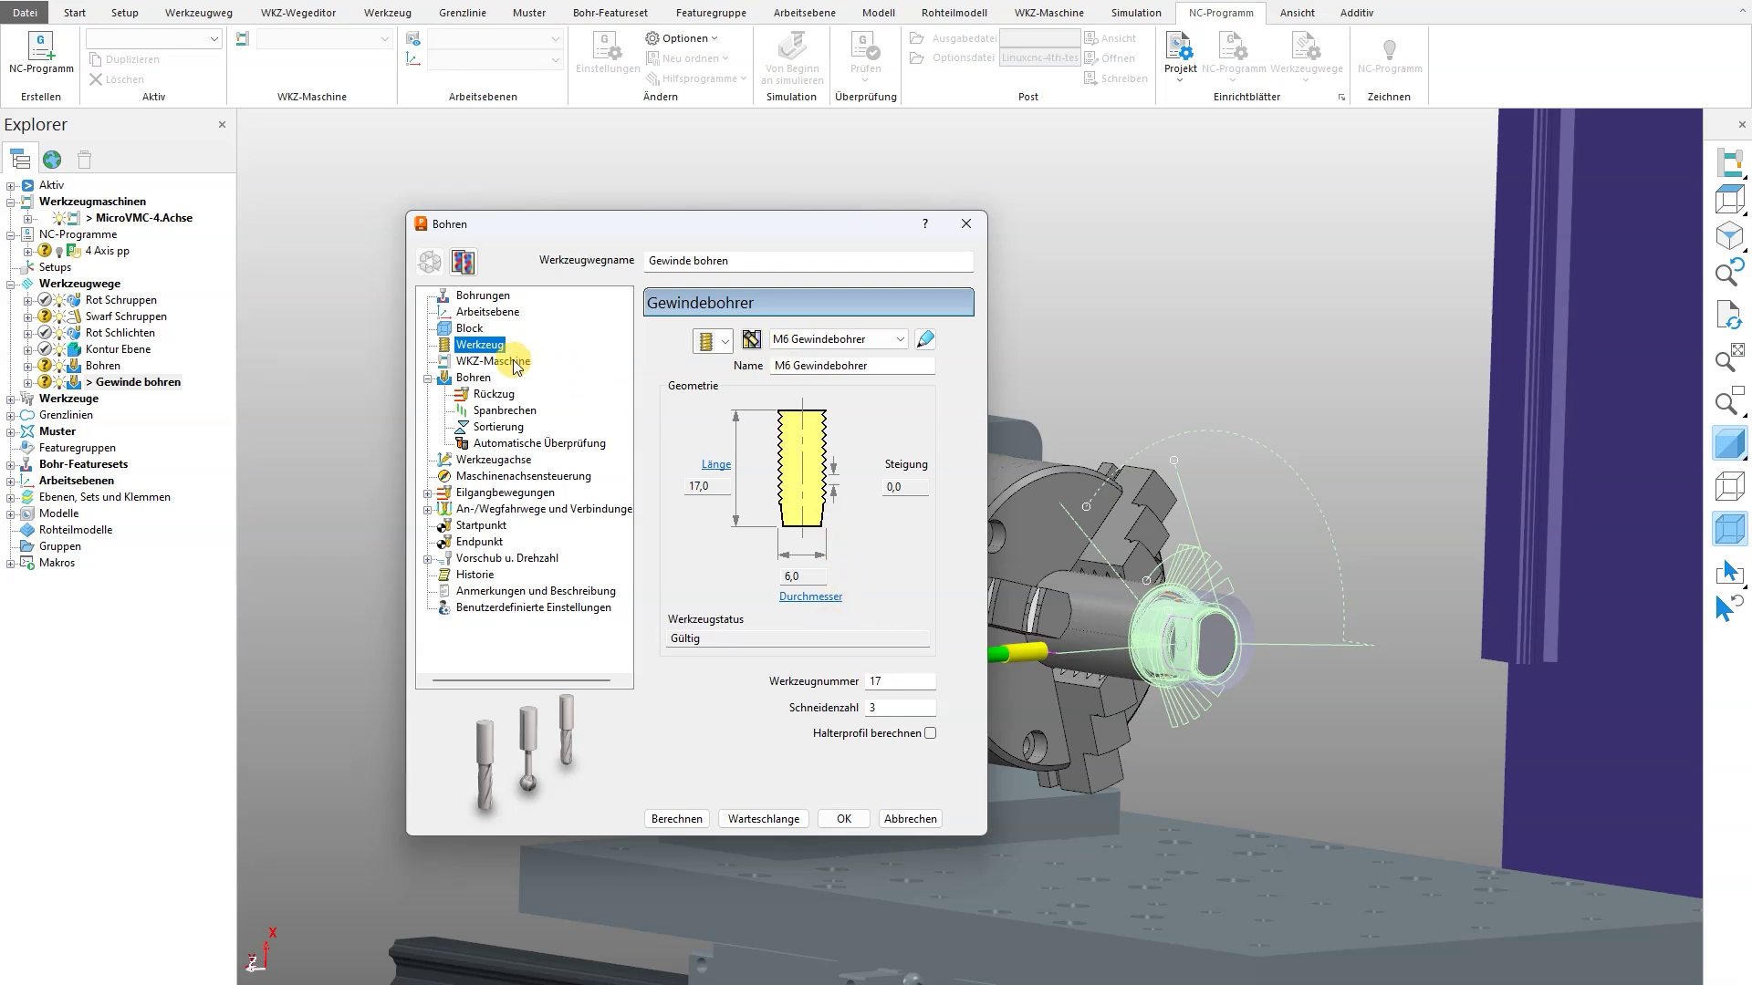
{"action": "left_click", "coordinate": [484, 380]}
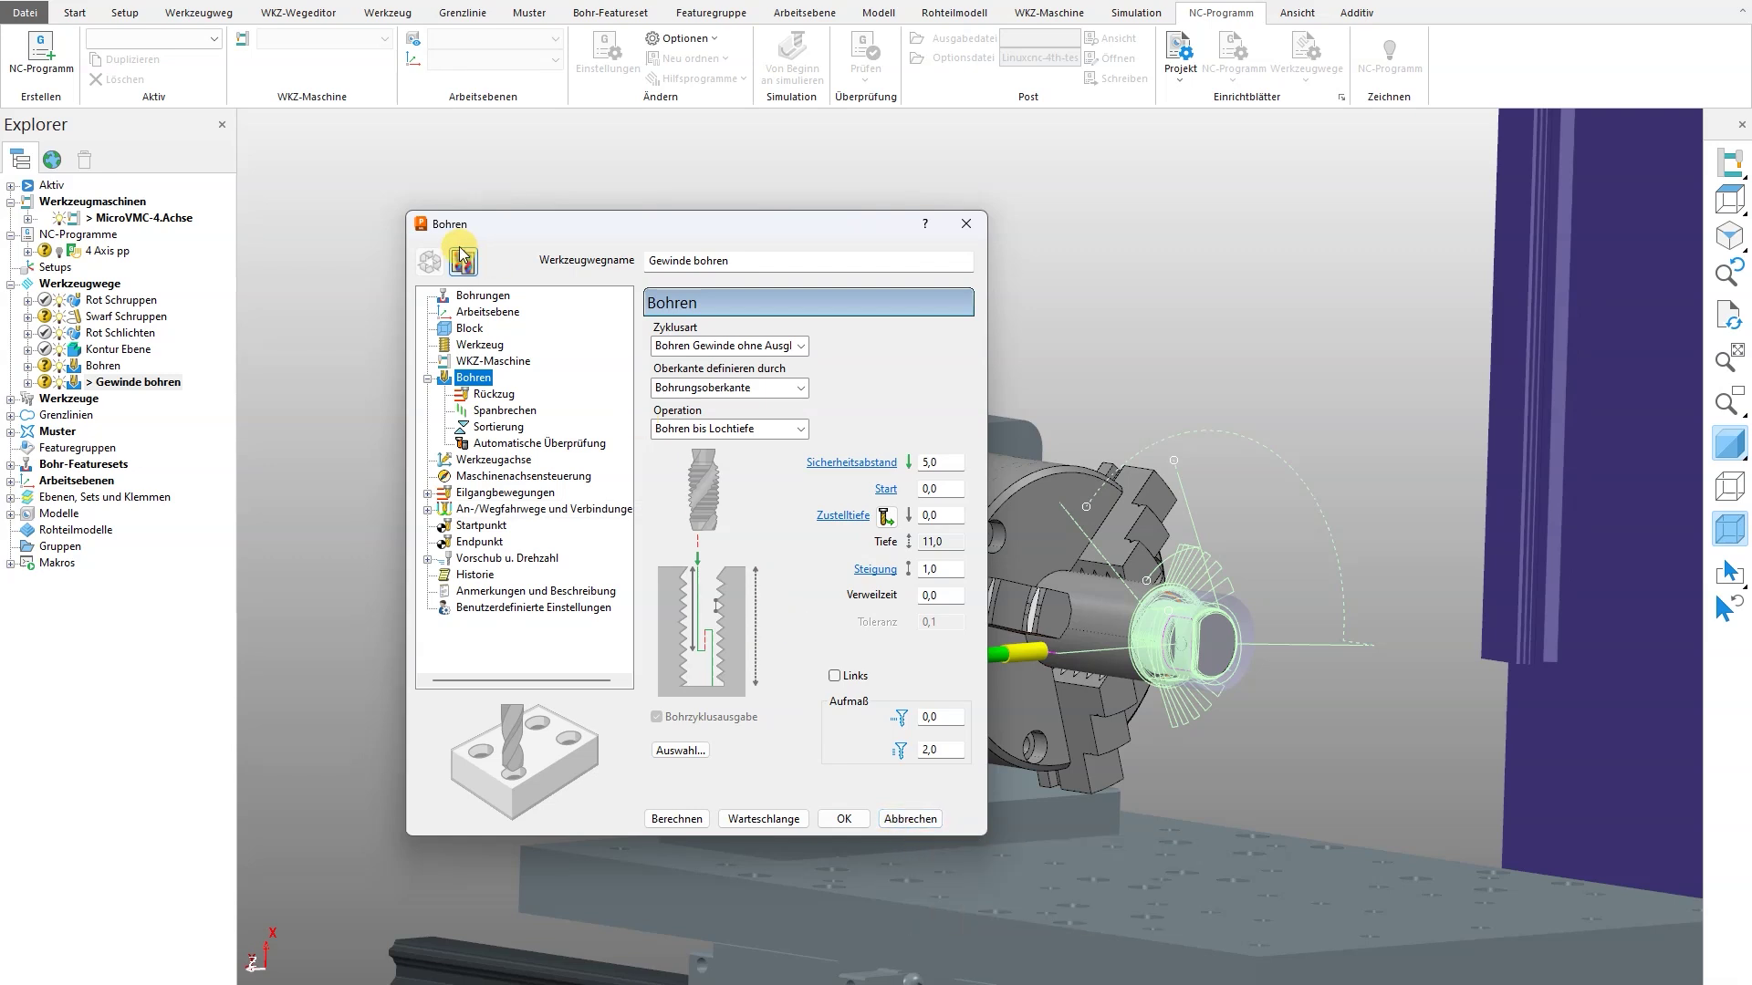
{"action": "left_click", "coordinate": [844, 819]}
{"action": "left_click", "coordinate": [913, 820]}
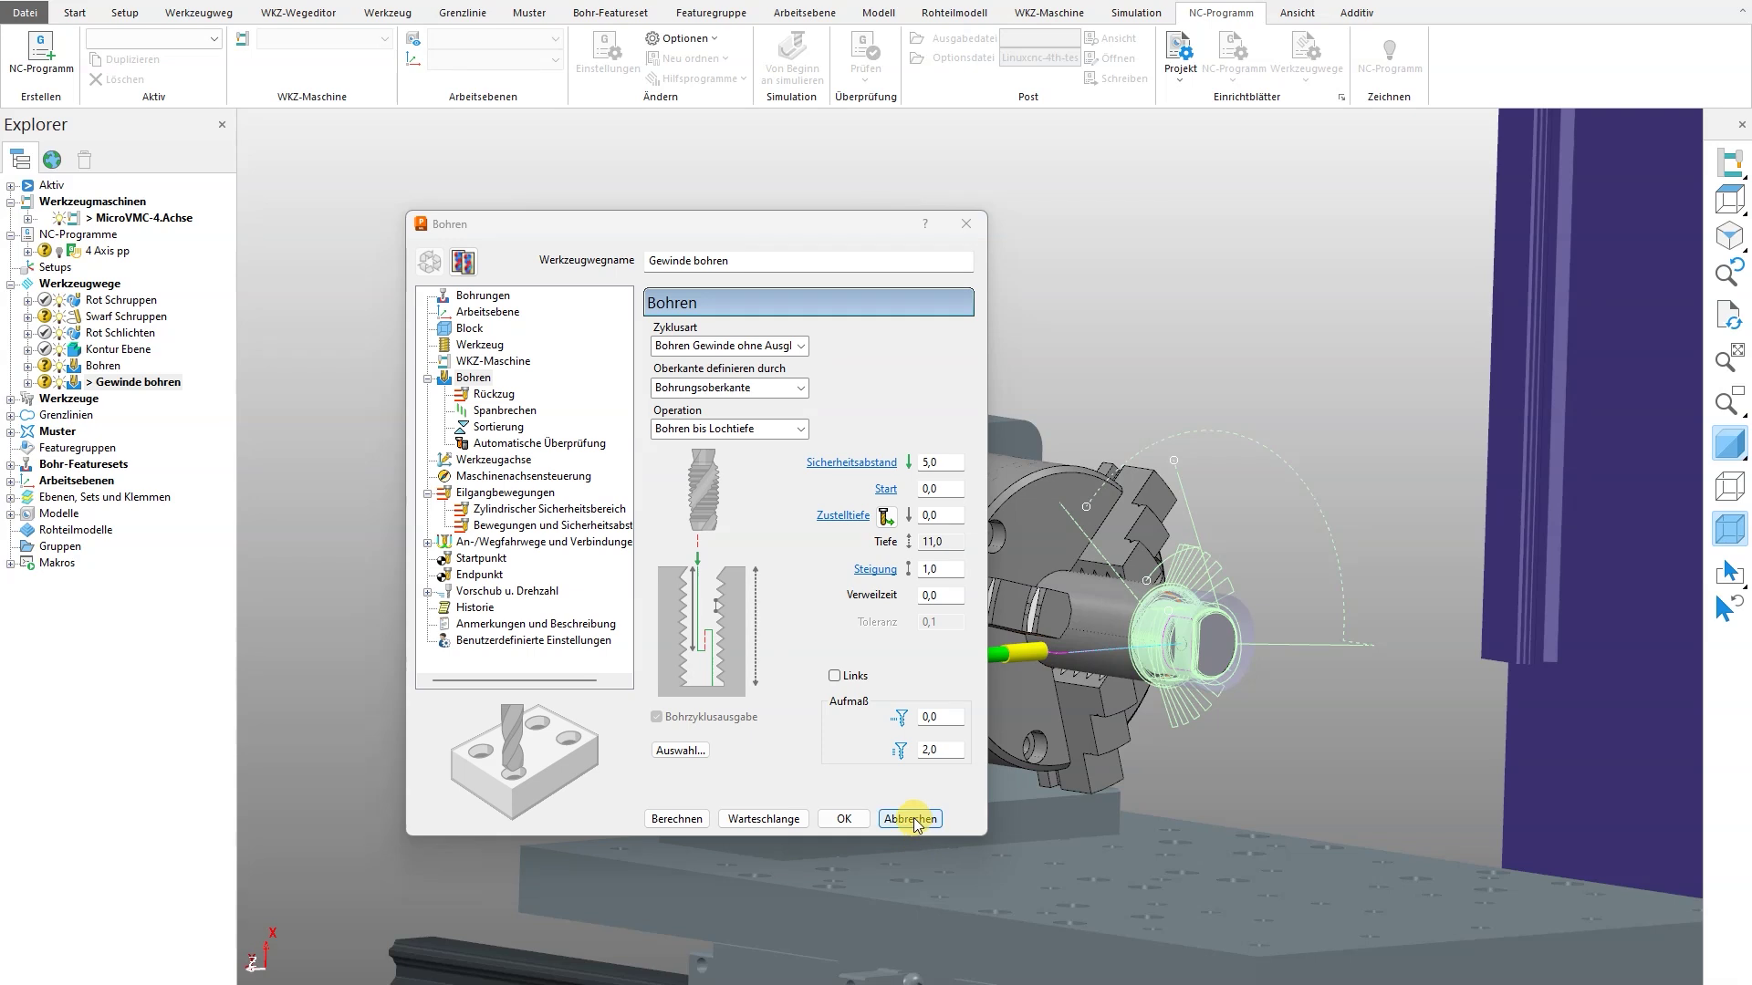
{"action": "left_click", "coordinate": [914, 820]}
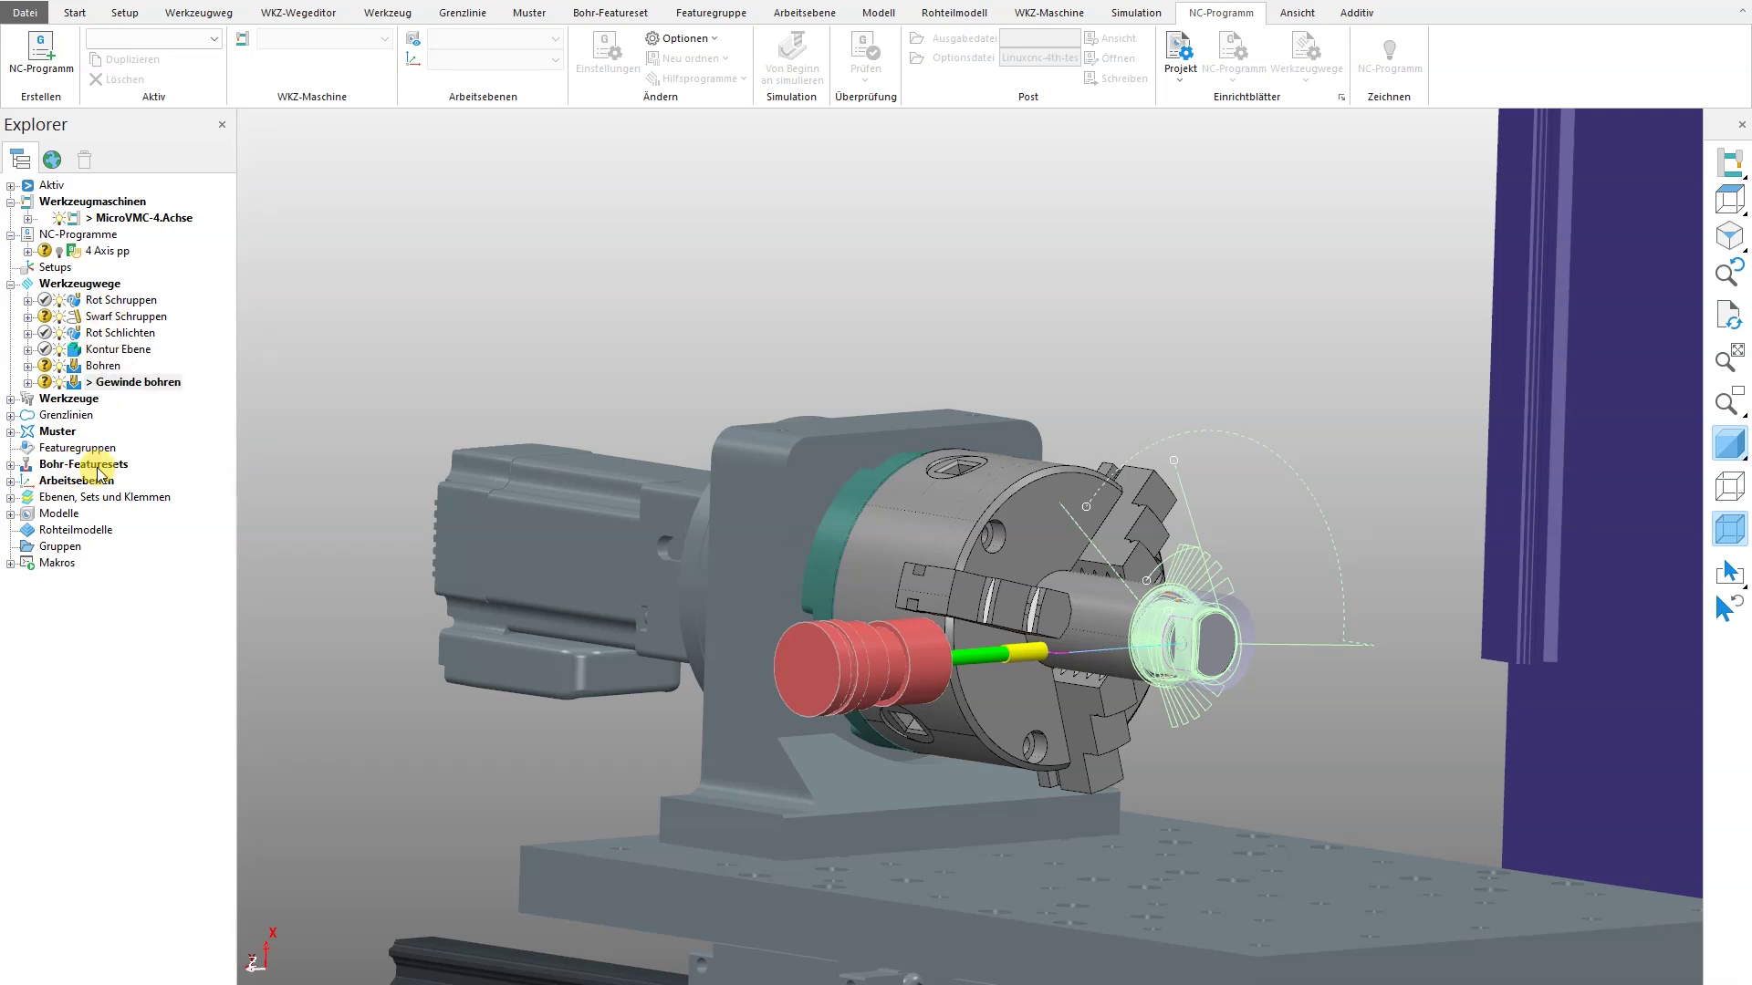
Open the Swarf Schruppen toolpath's settings for editing, check its machining tolerance, and close them without changing anything
{"action": "left_click", "coordinate": [106, 304]}
{"action": "right_click", "coordinate": [107, 317]}
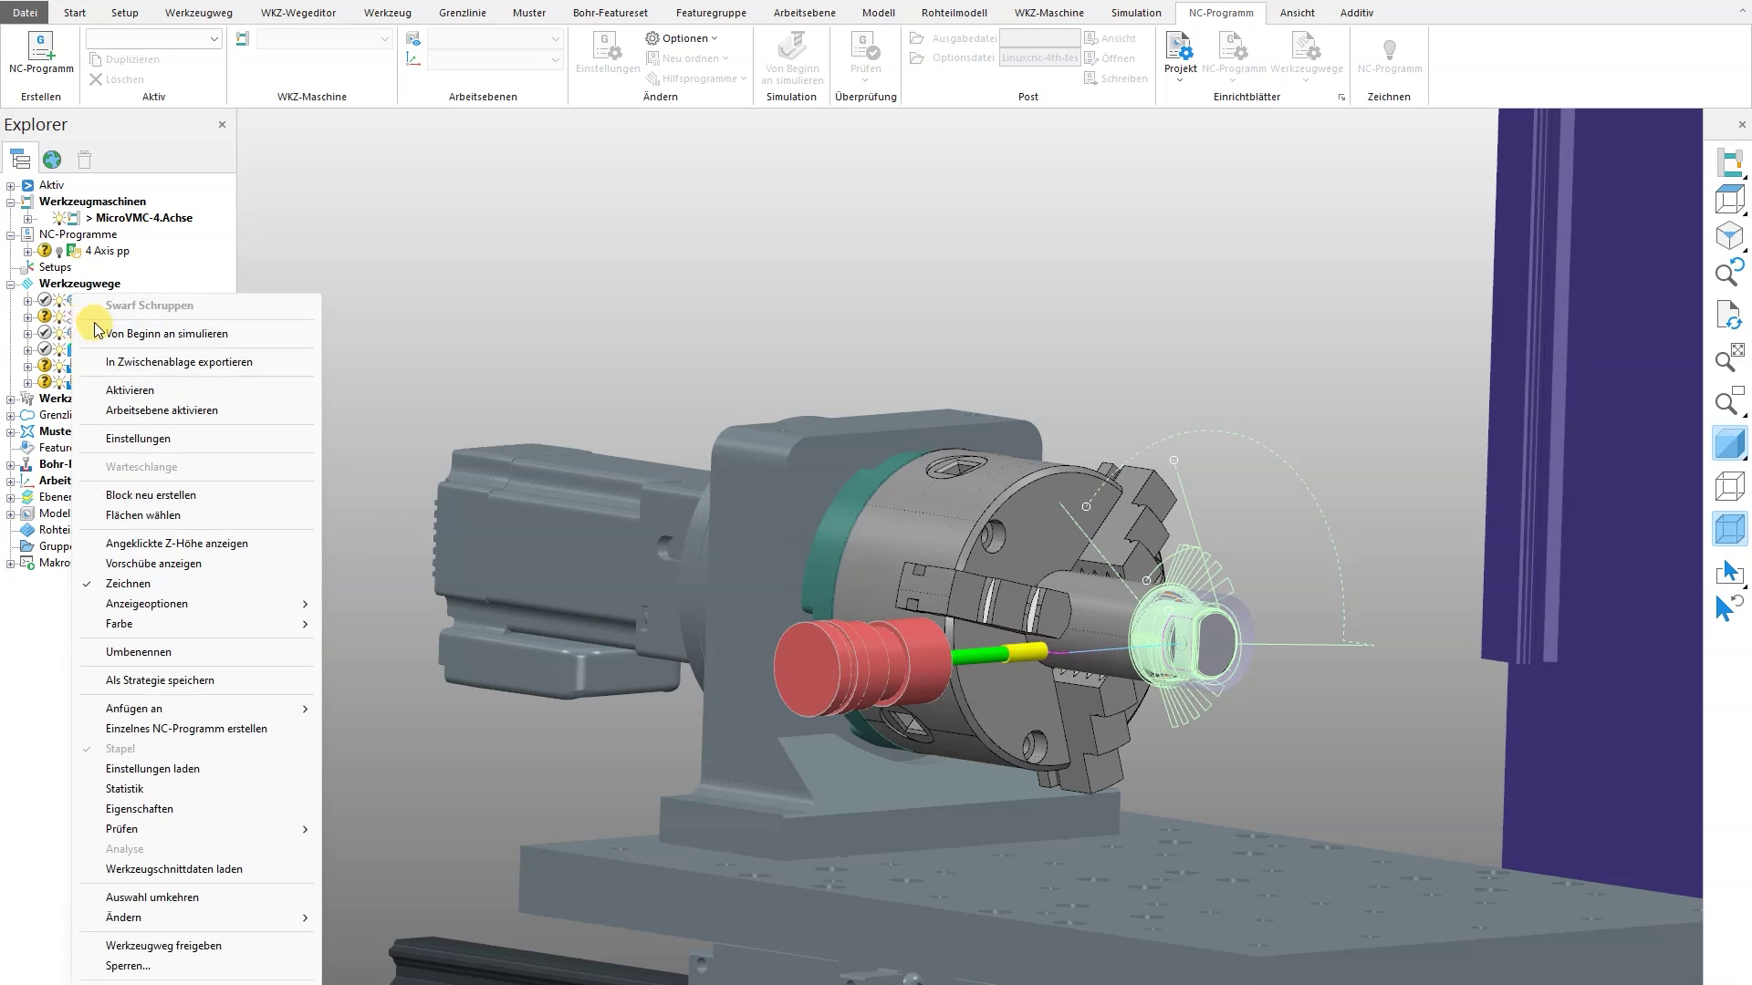
{"action": "left_click", "coordinate": [130, 439]}
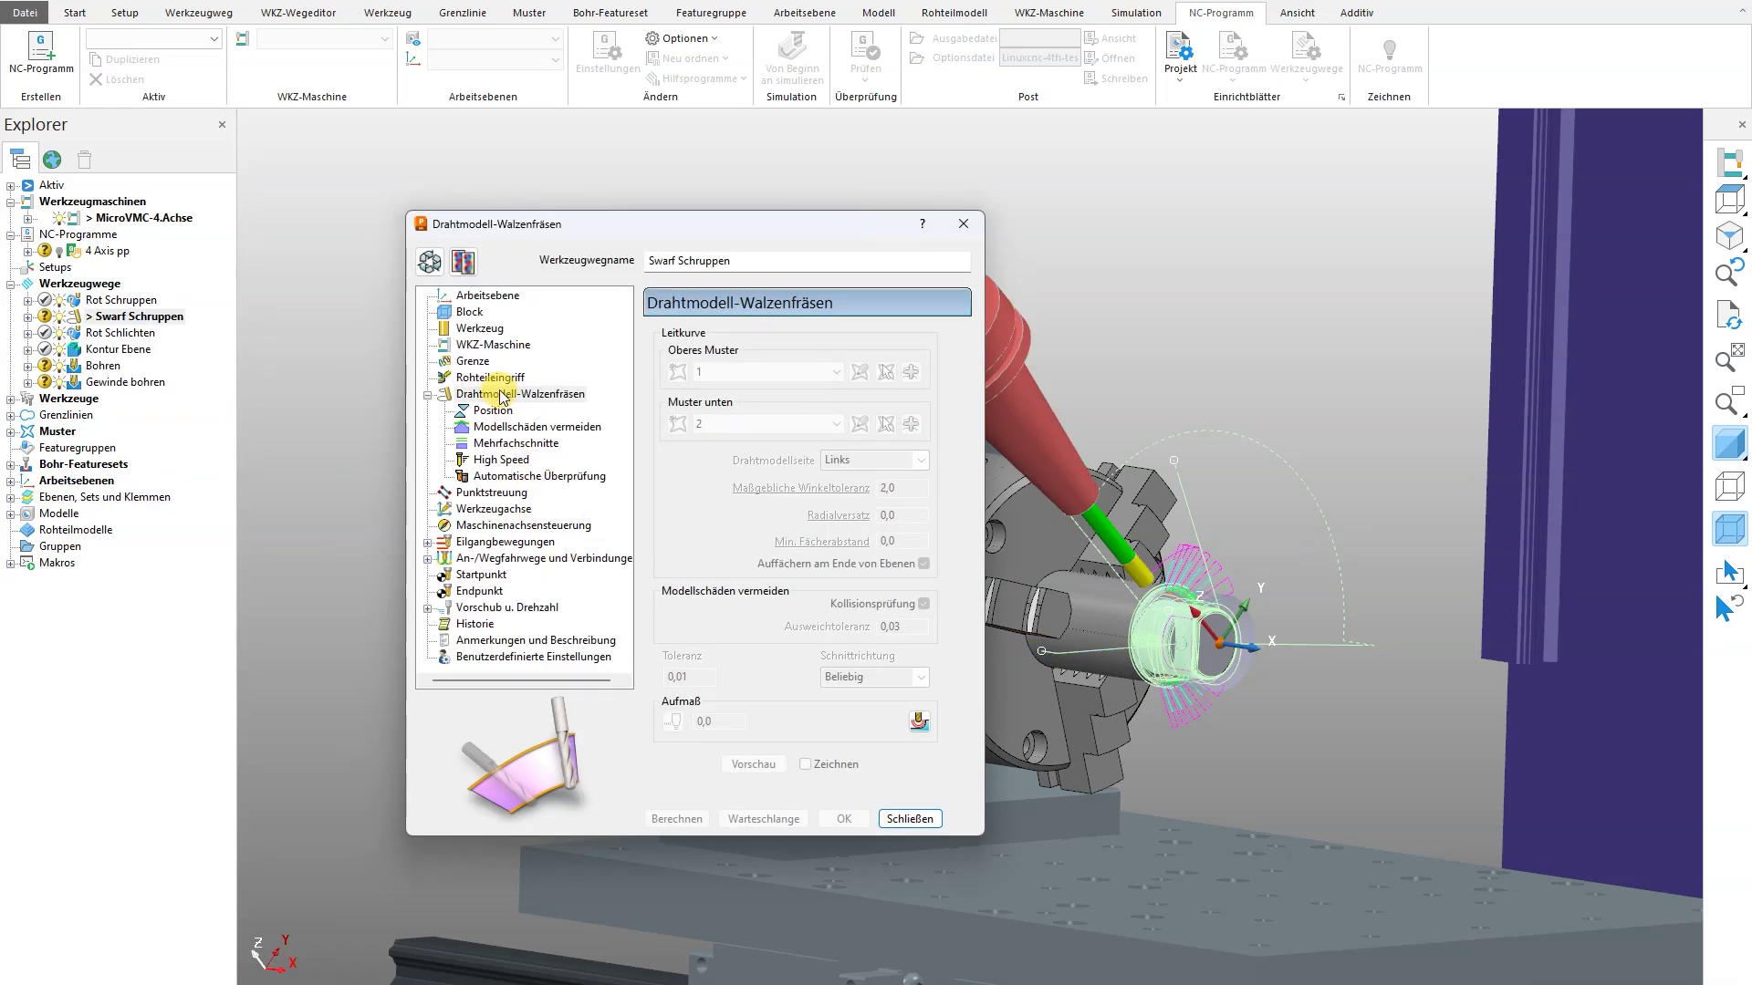
{"action": "left_click", "coordinate": [429, 266]}
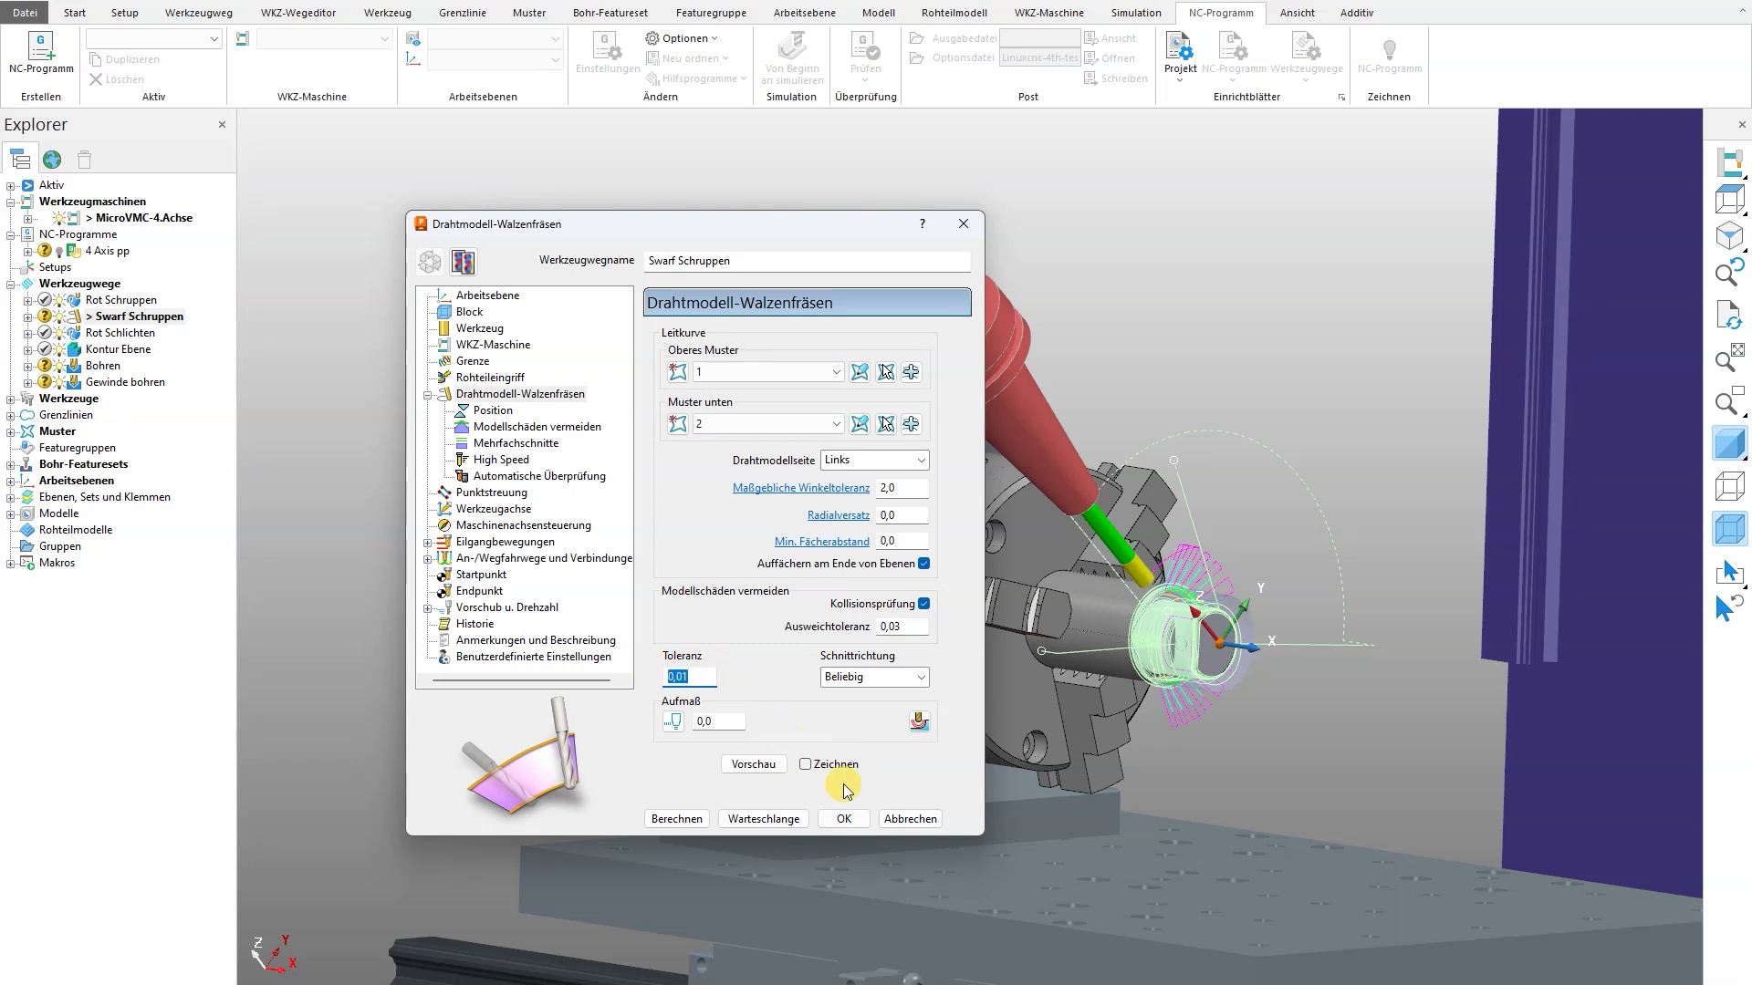
{"action": "left_click", "coordinate": [843, 819]}
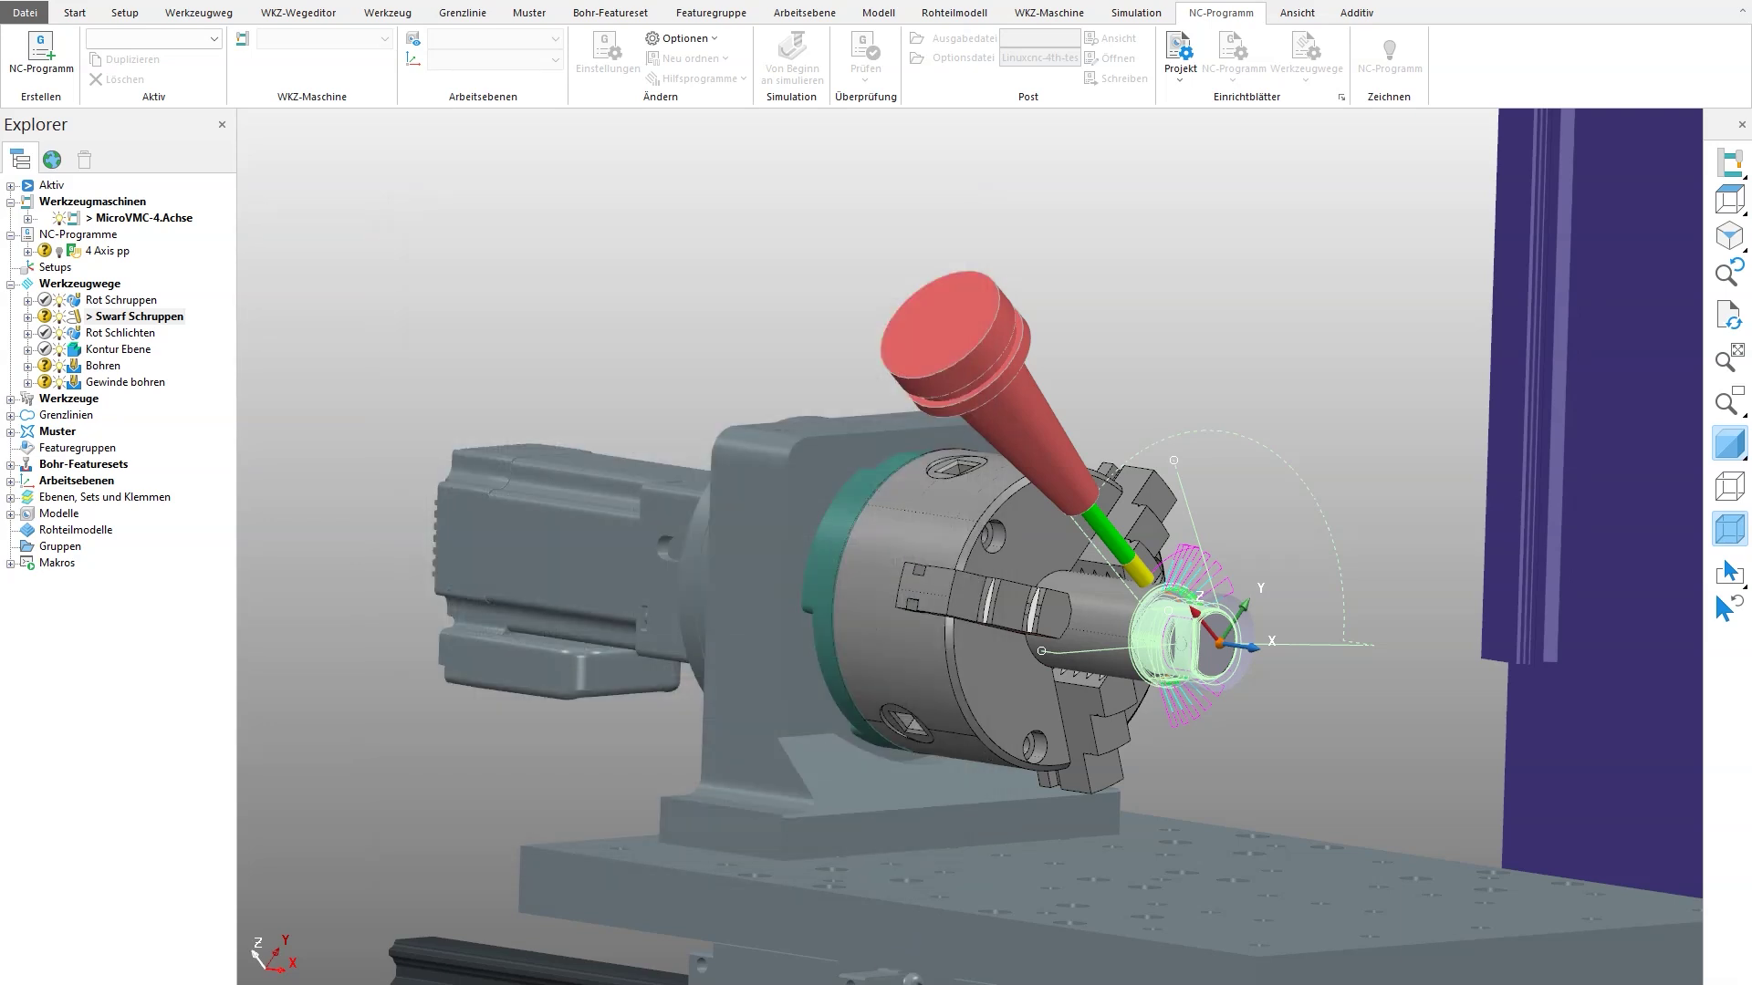
Switch to the post processor's NC output, search for "swarf", and check the G64 tolerance line of the Swarf Schruppen toolpath
{"action": "left_click", "coordinate": [867, 954]}
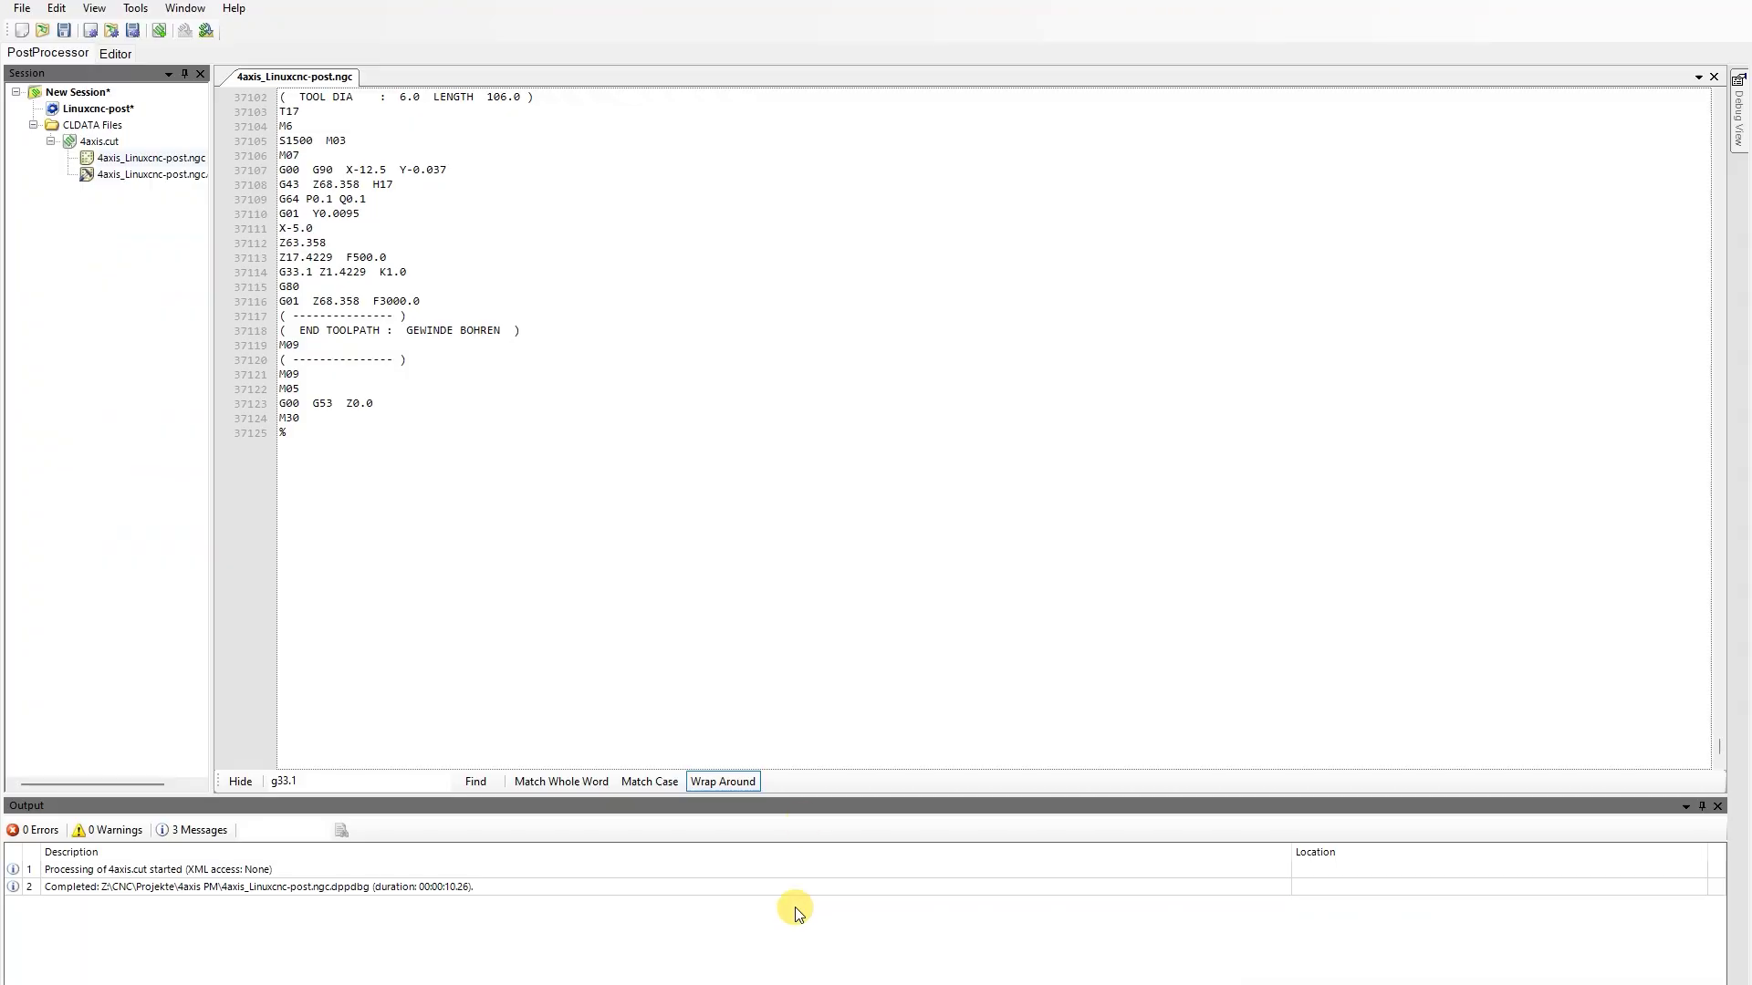
{"action": "scroll", "coordinate": [452, 383], "scroll_direction": "up", "scroll_amount": 9}
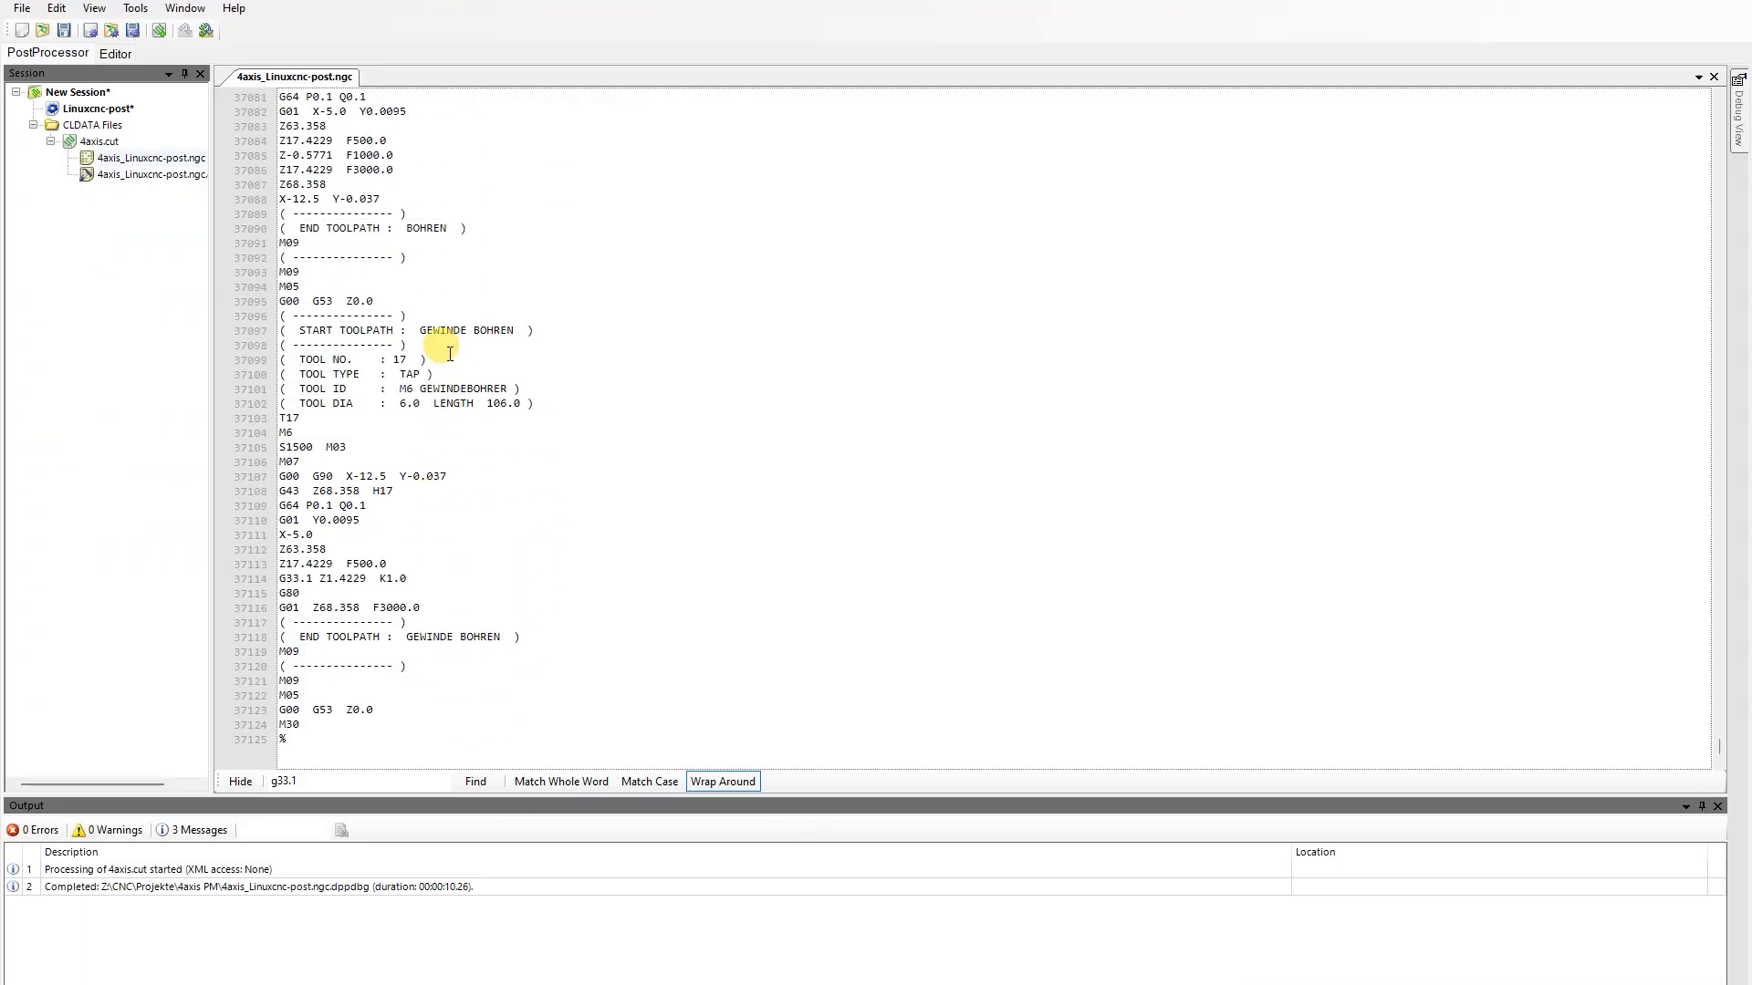
{"action": "left_click", "coordinate": [332, 781]}
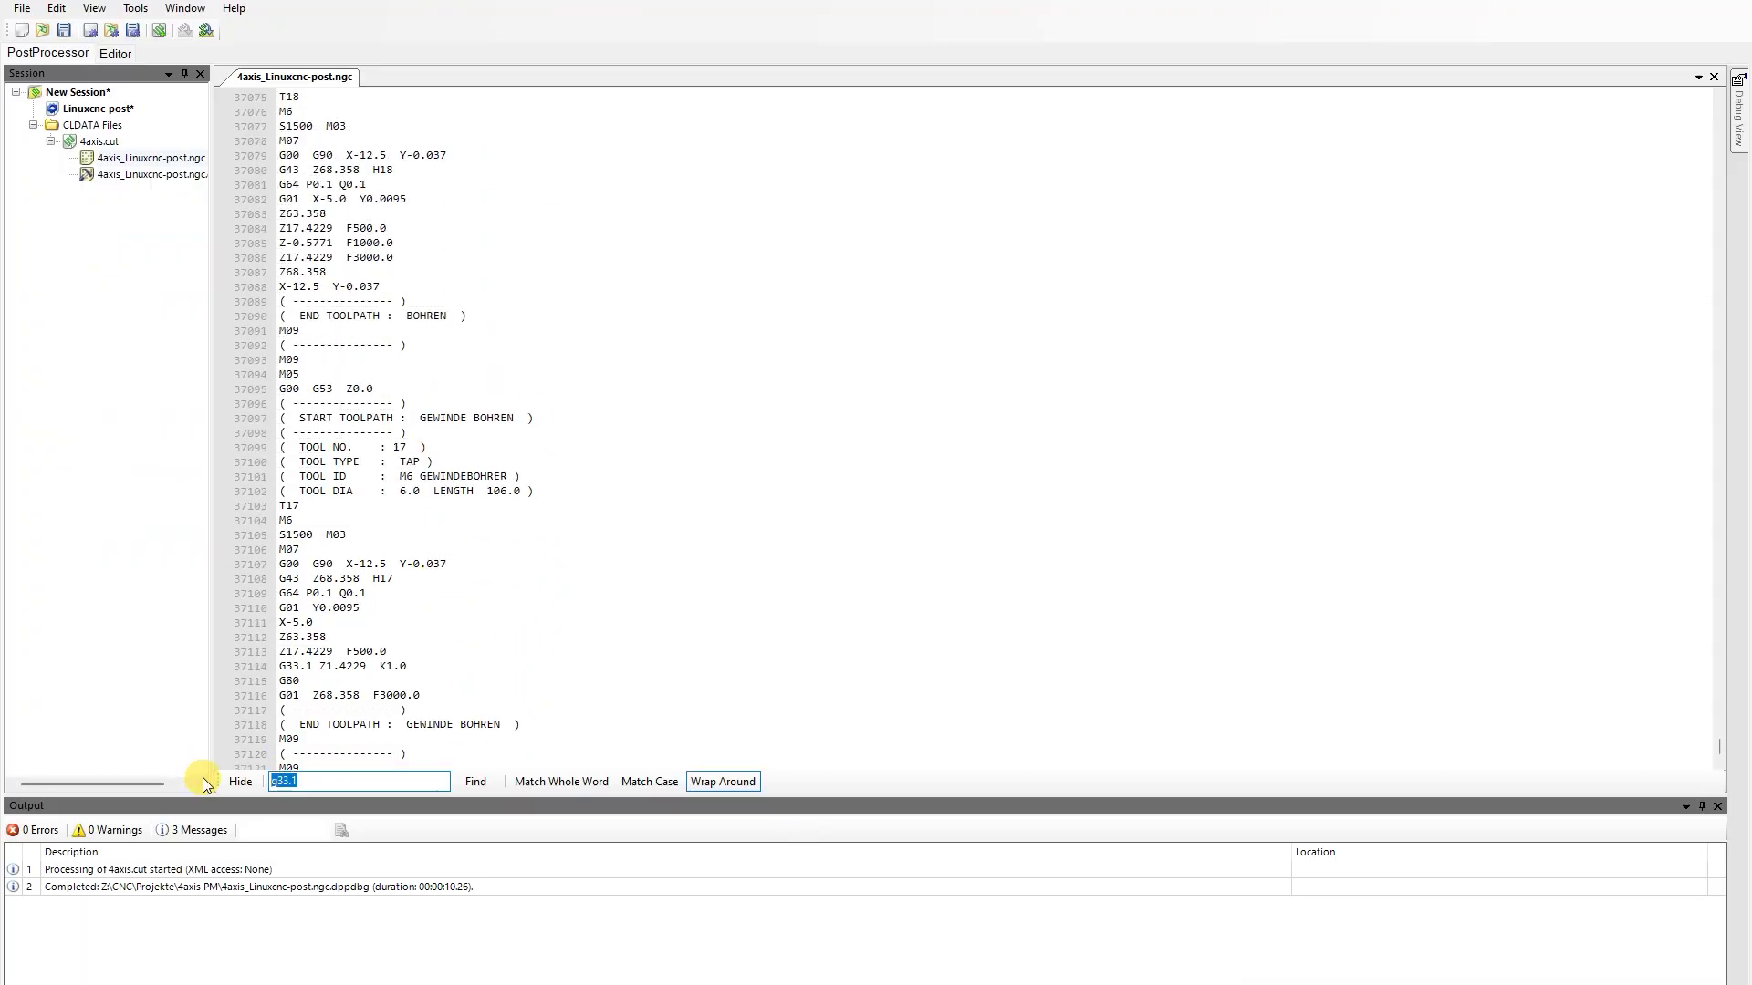
{"action": "type", "text": "swarf"}
{"action": "key", "text": "Return"}
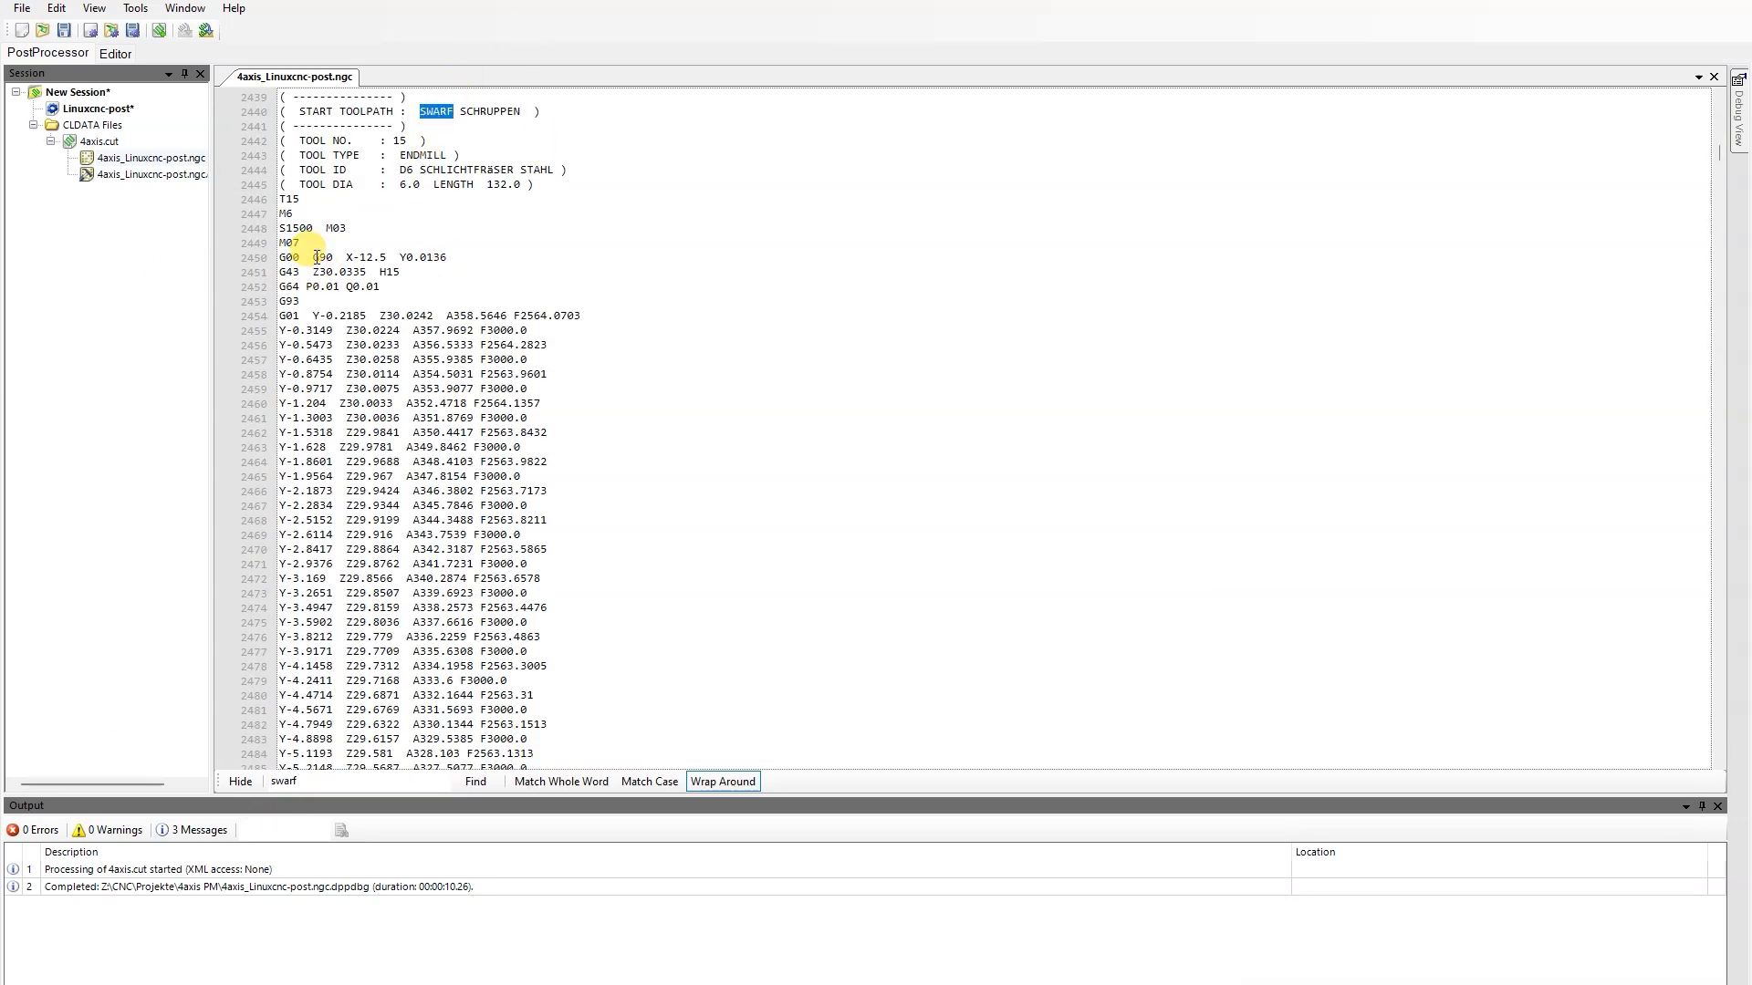
{"action": "left_click_drag", "start_coordinate": [384, 288], "coordinate": [263, 291]}
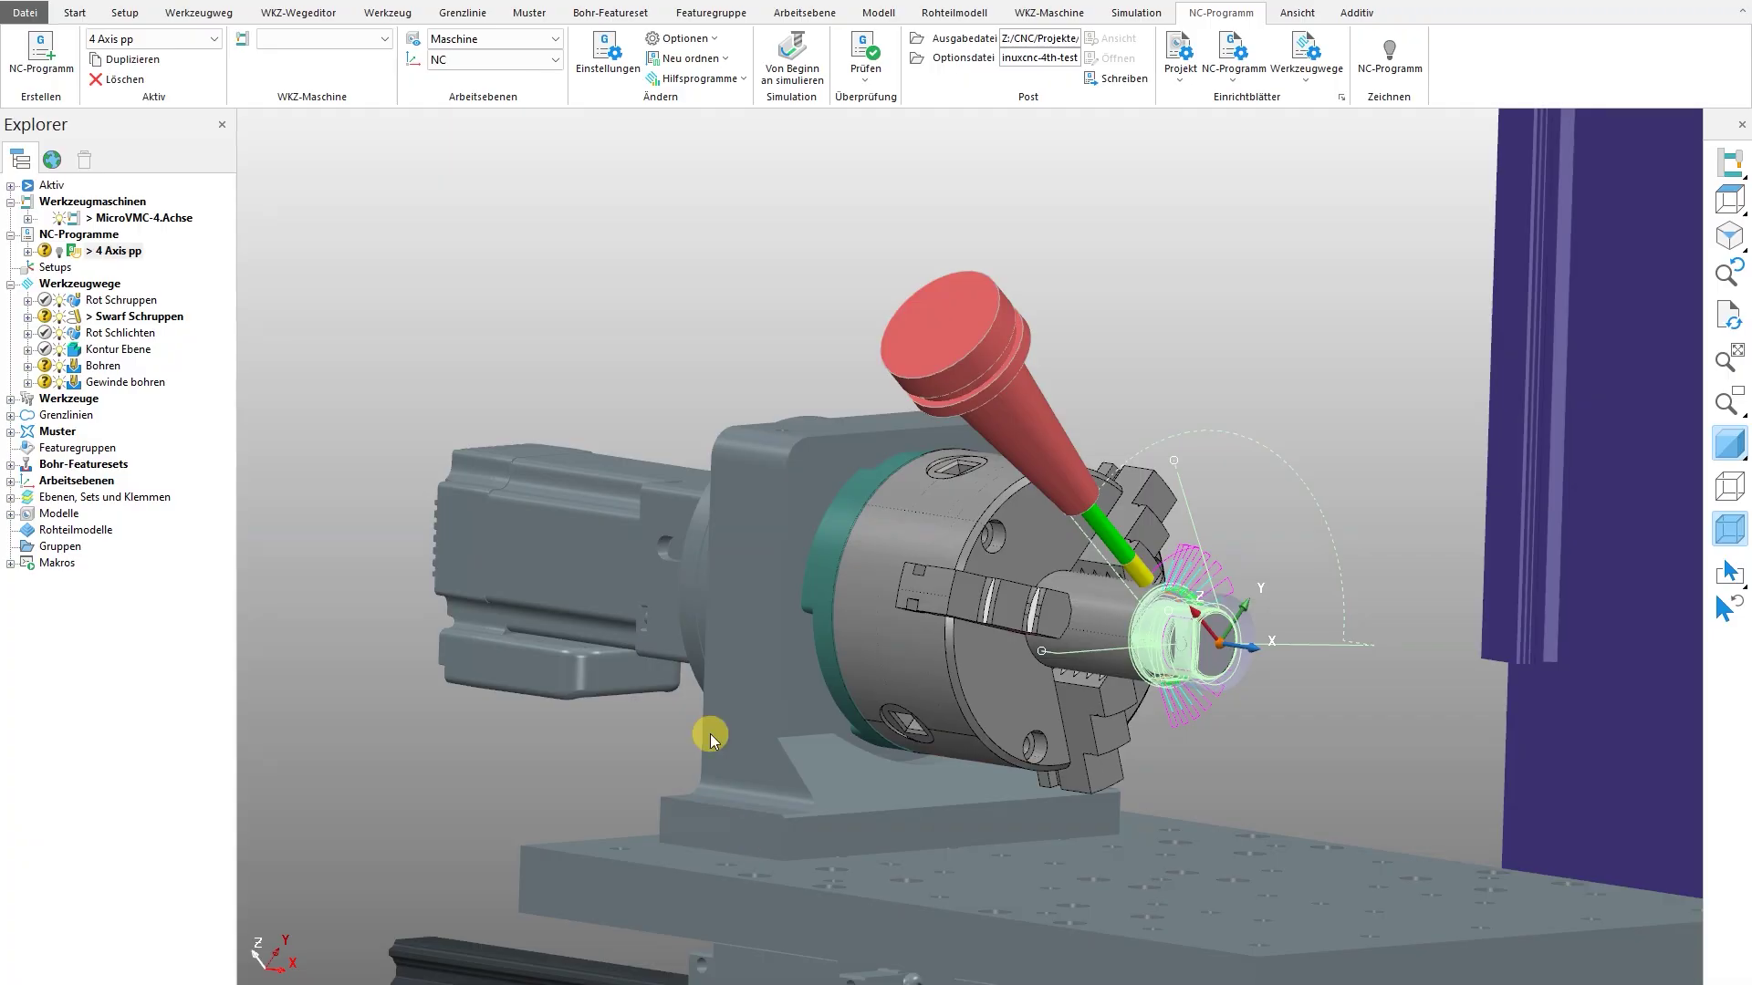
In PowerMill, assign the local option file Linuxcnc-post from CNC\Projekte\4axis PM to the NC program 4 Axis pp
{"action": "left_click", "coordinate": [925, 62]}
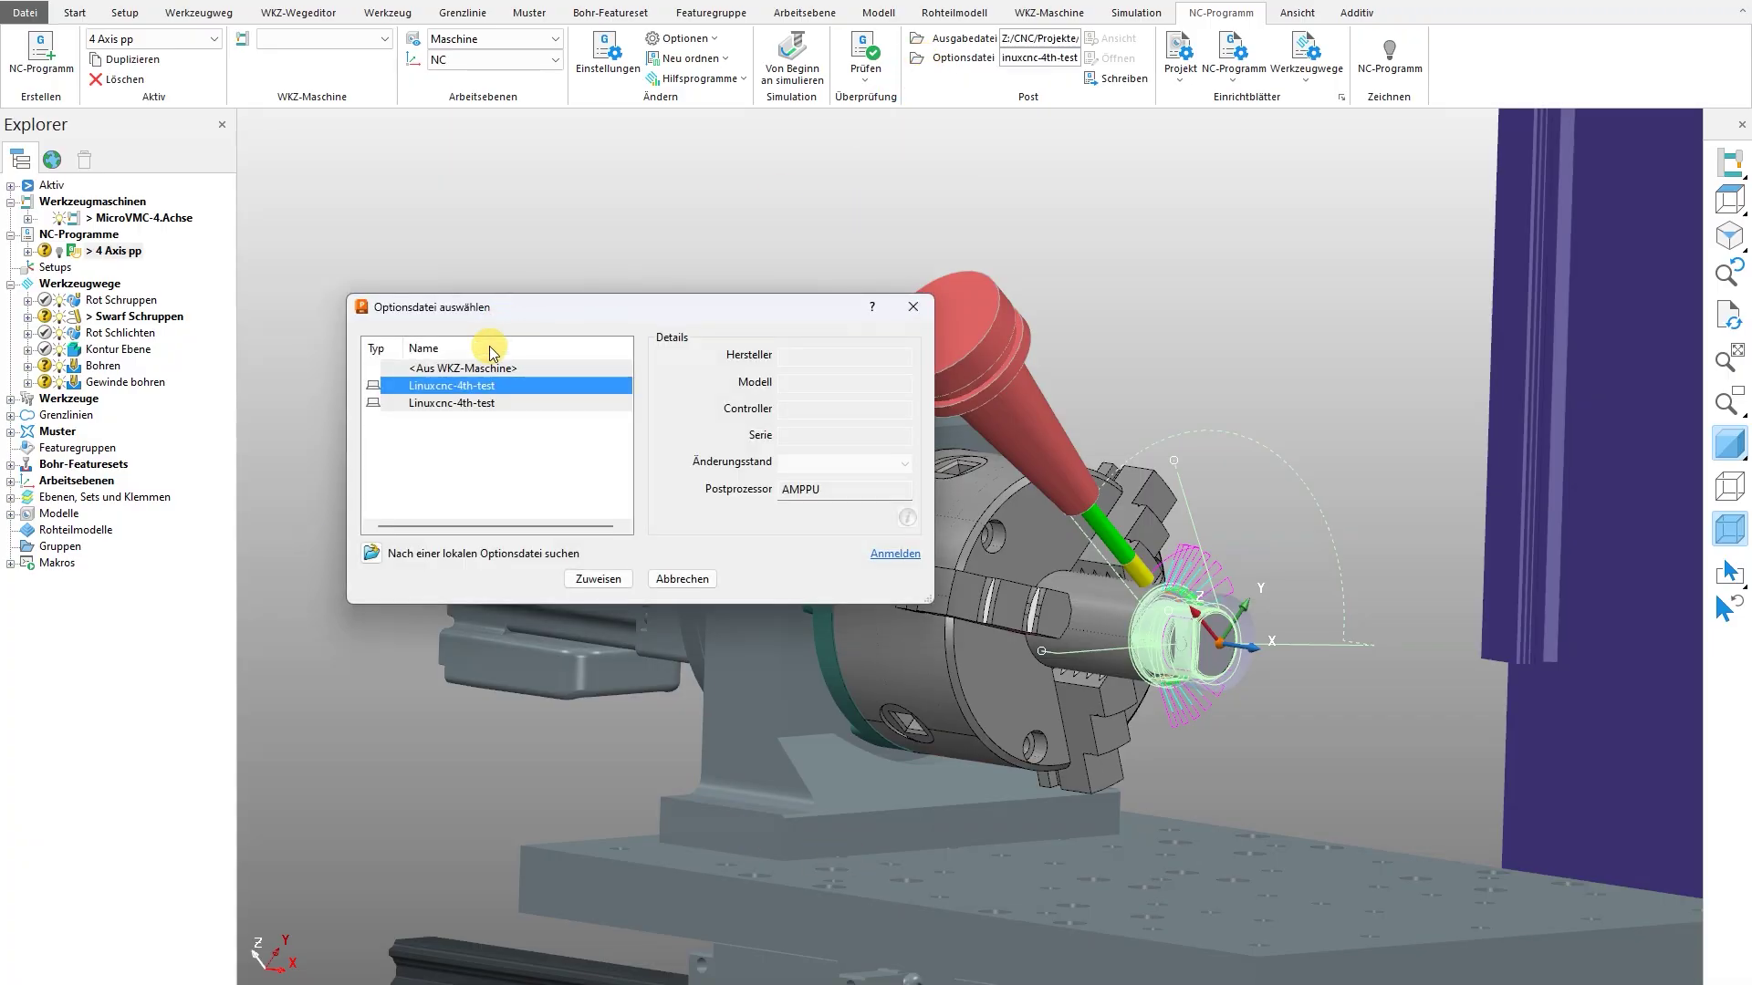
{"action": "left_click", "coordinate": [371, 553]}
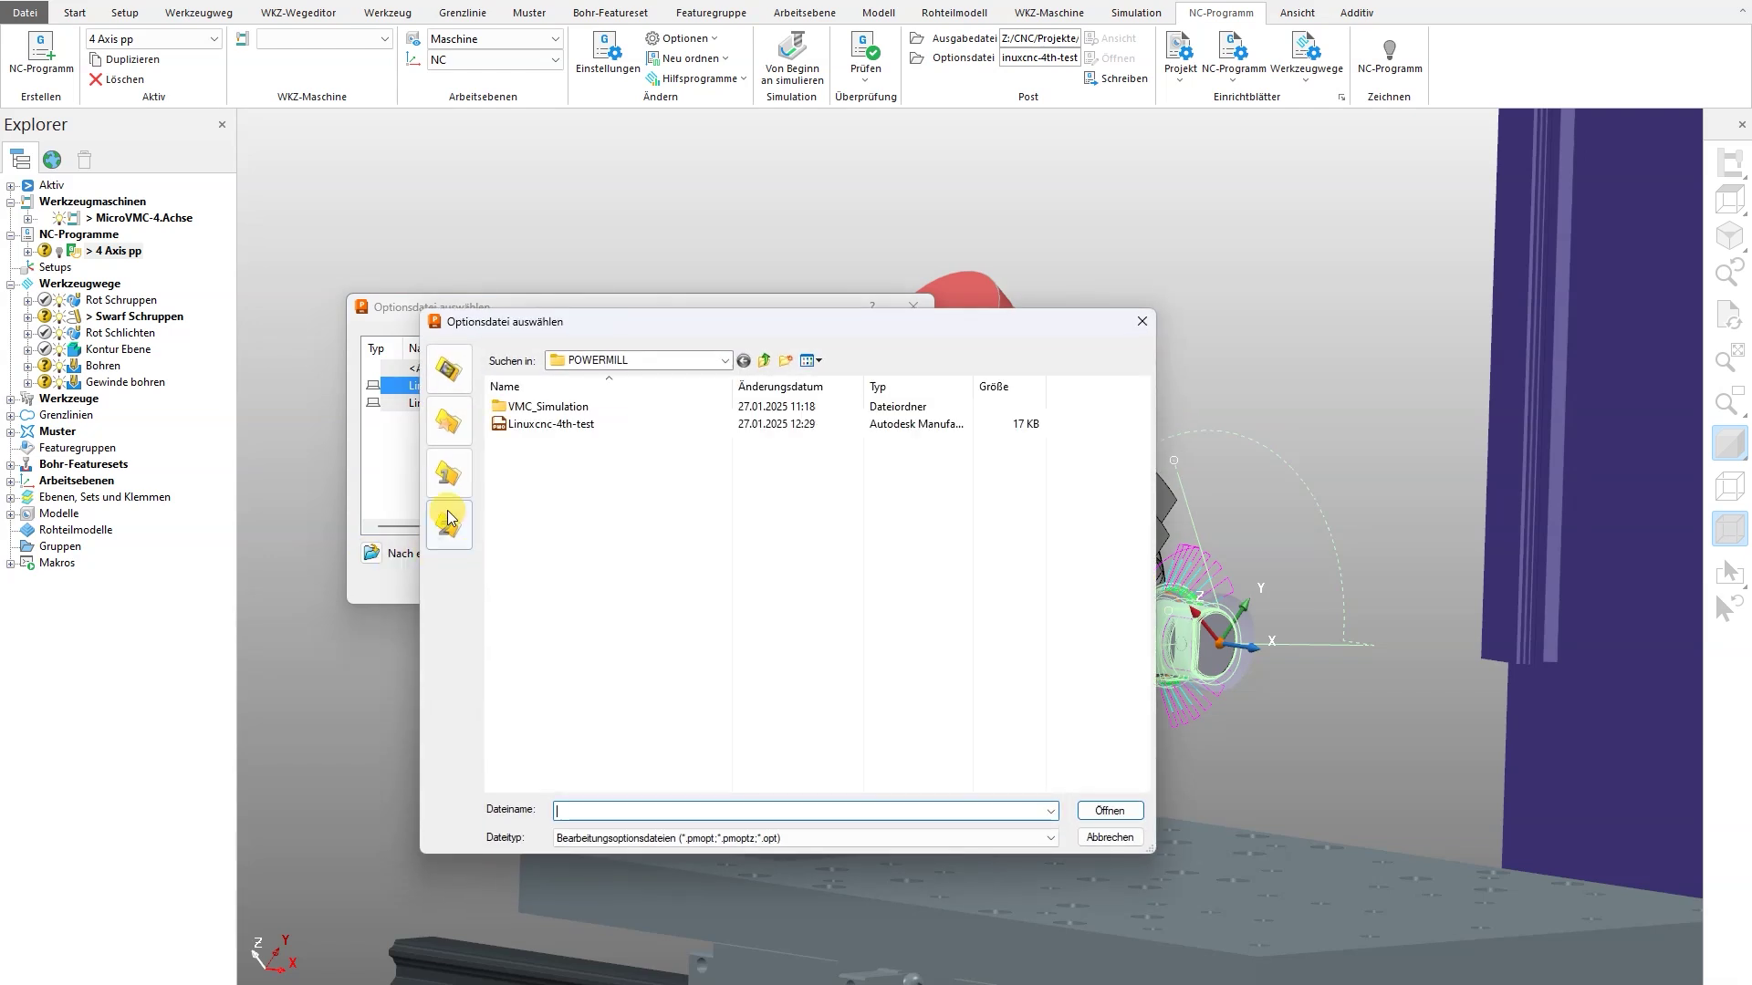
{"action": "left_click", "coordinate": [758, 362]}
{"action": "left_click", "coordinate": [744, 361]}
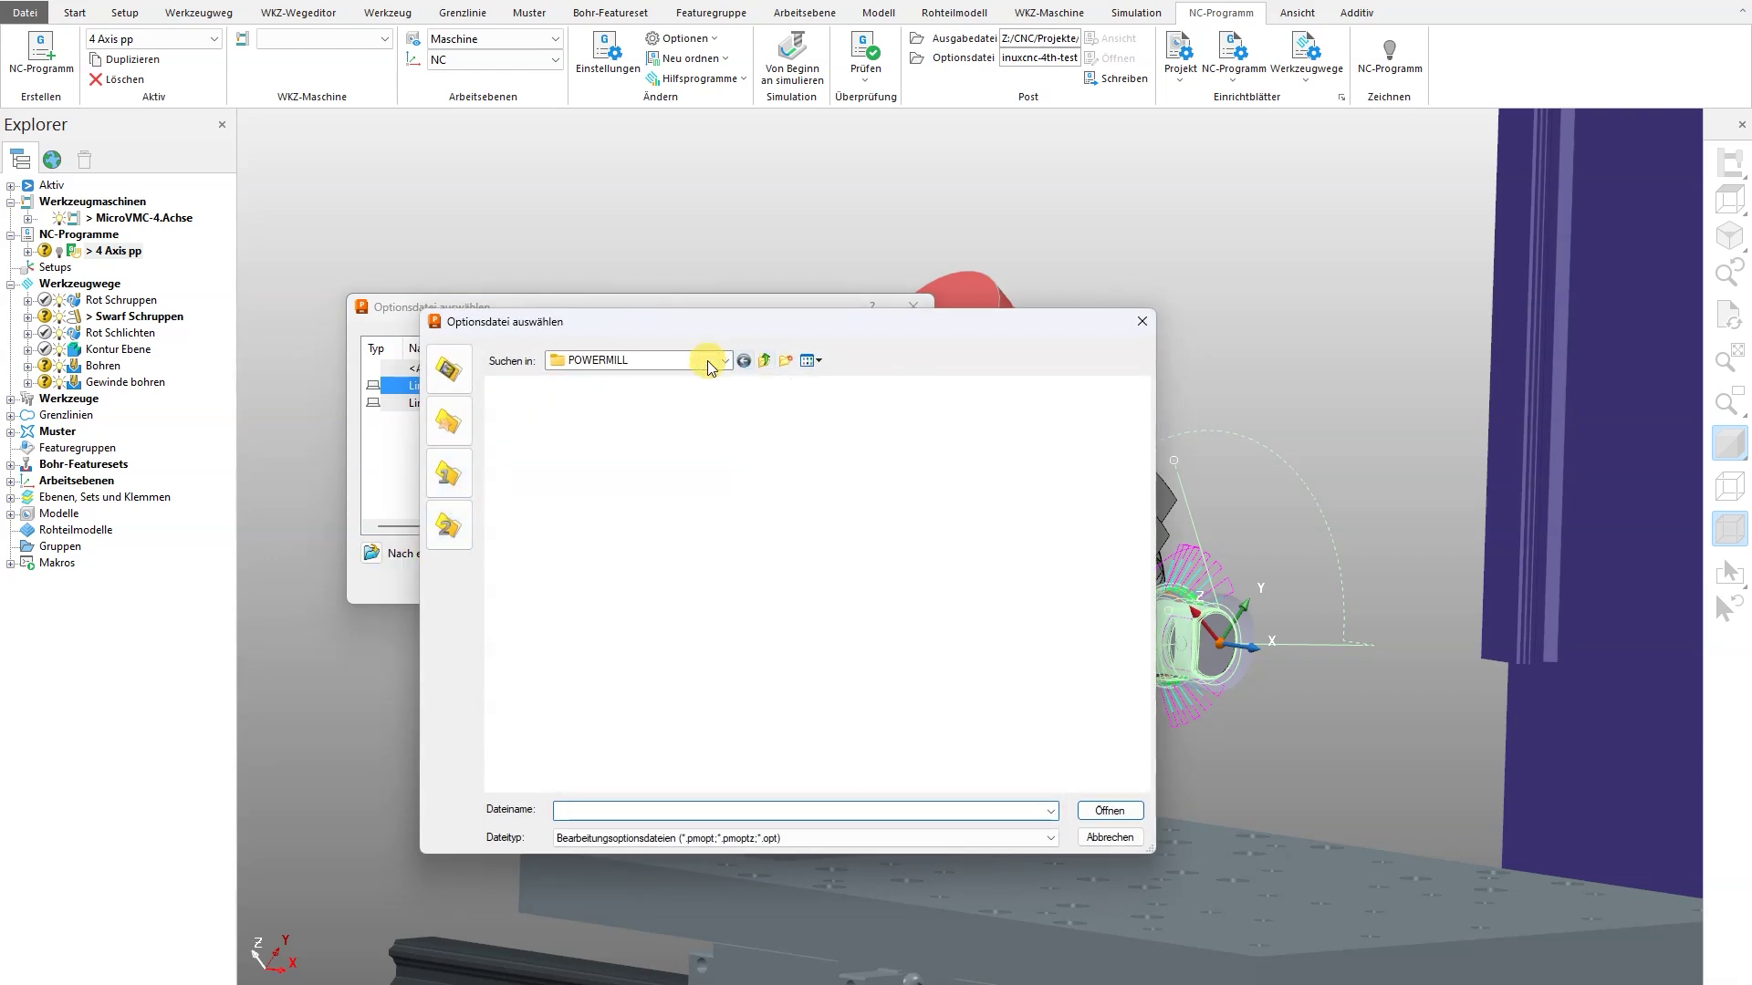
{"action": "left_click", "coordinate": [725, 360]}
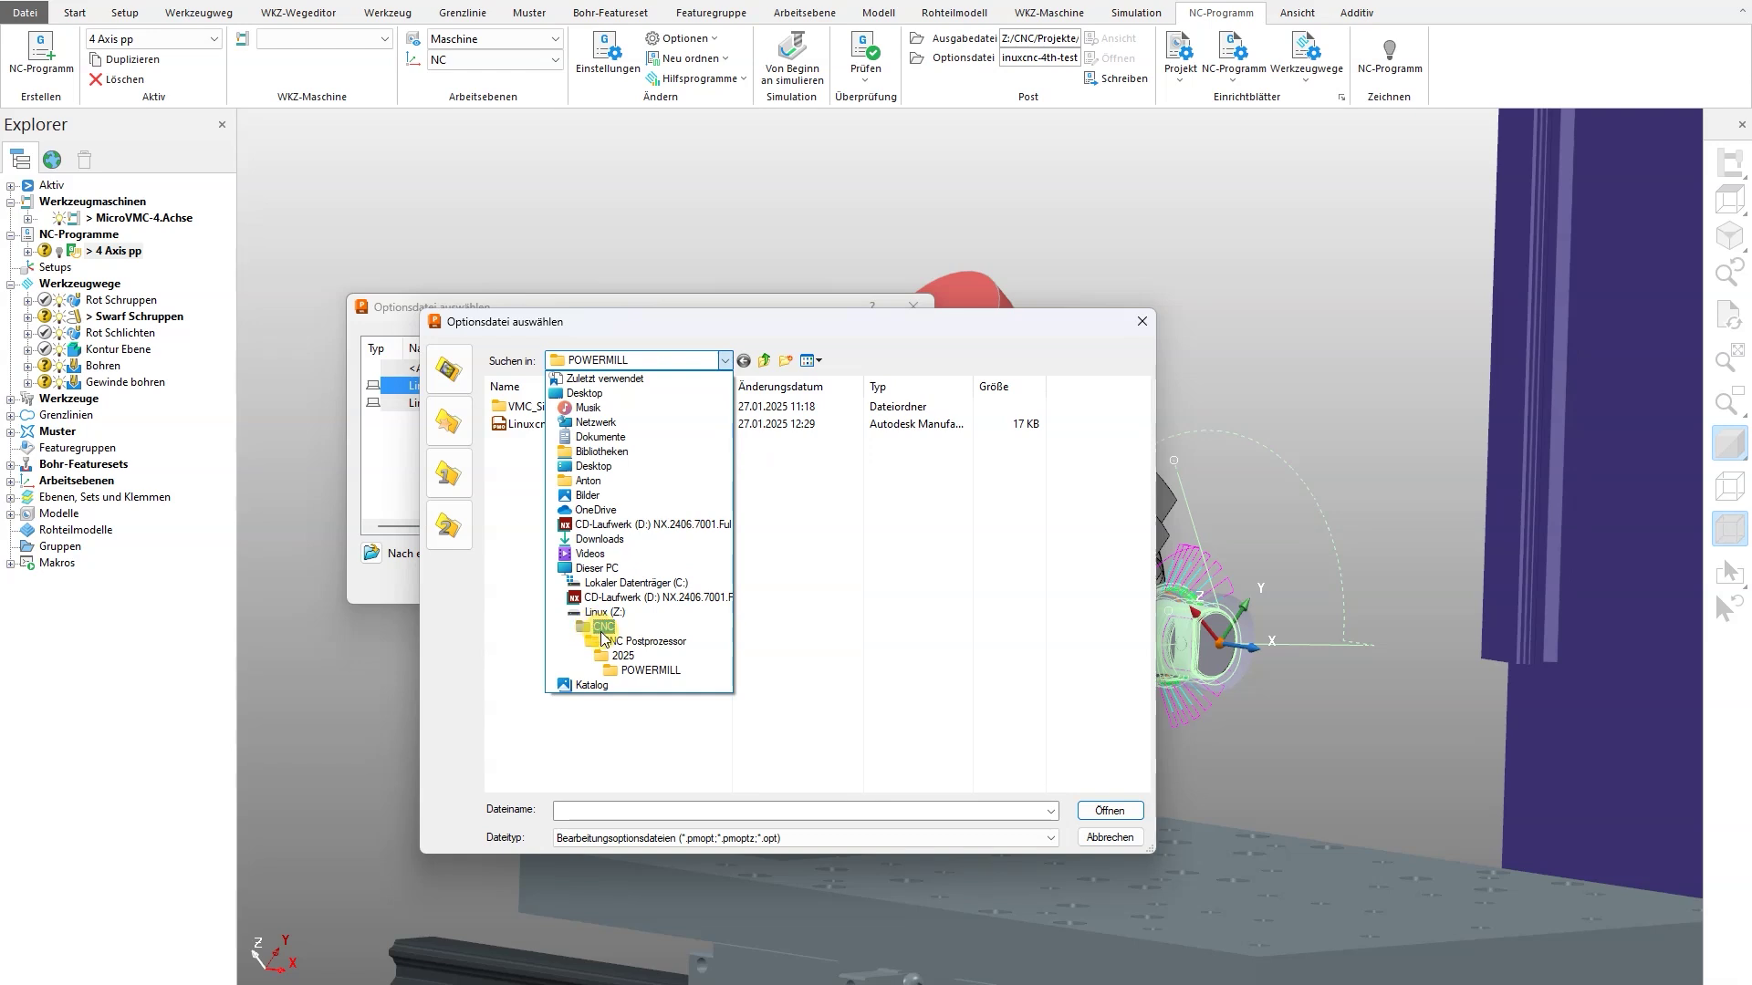
{"action": "left_click", "coordinate": [602, 627]}
{"action": "double_click", "coordinate": [549, 550]}
{"action": "double_click", "coordinate": [539, 405]}
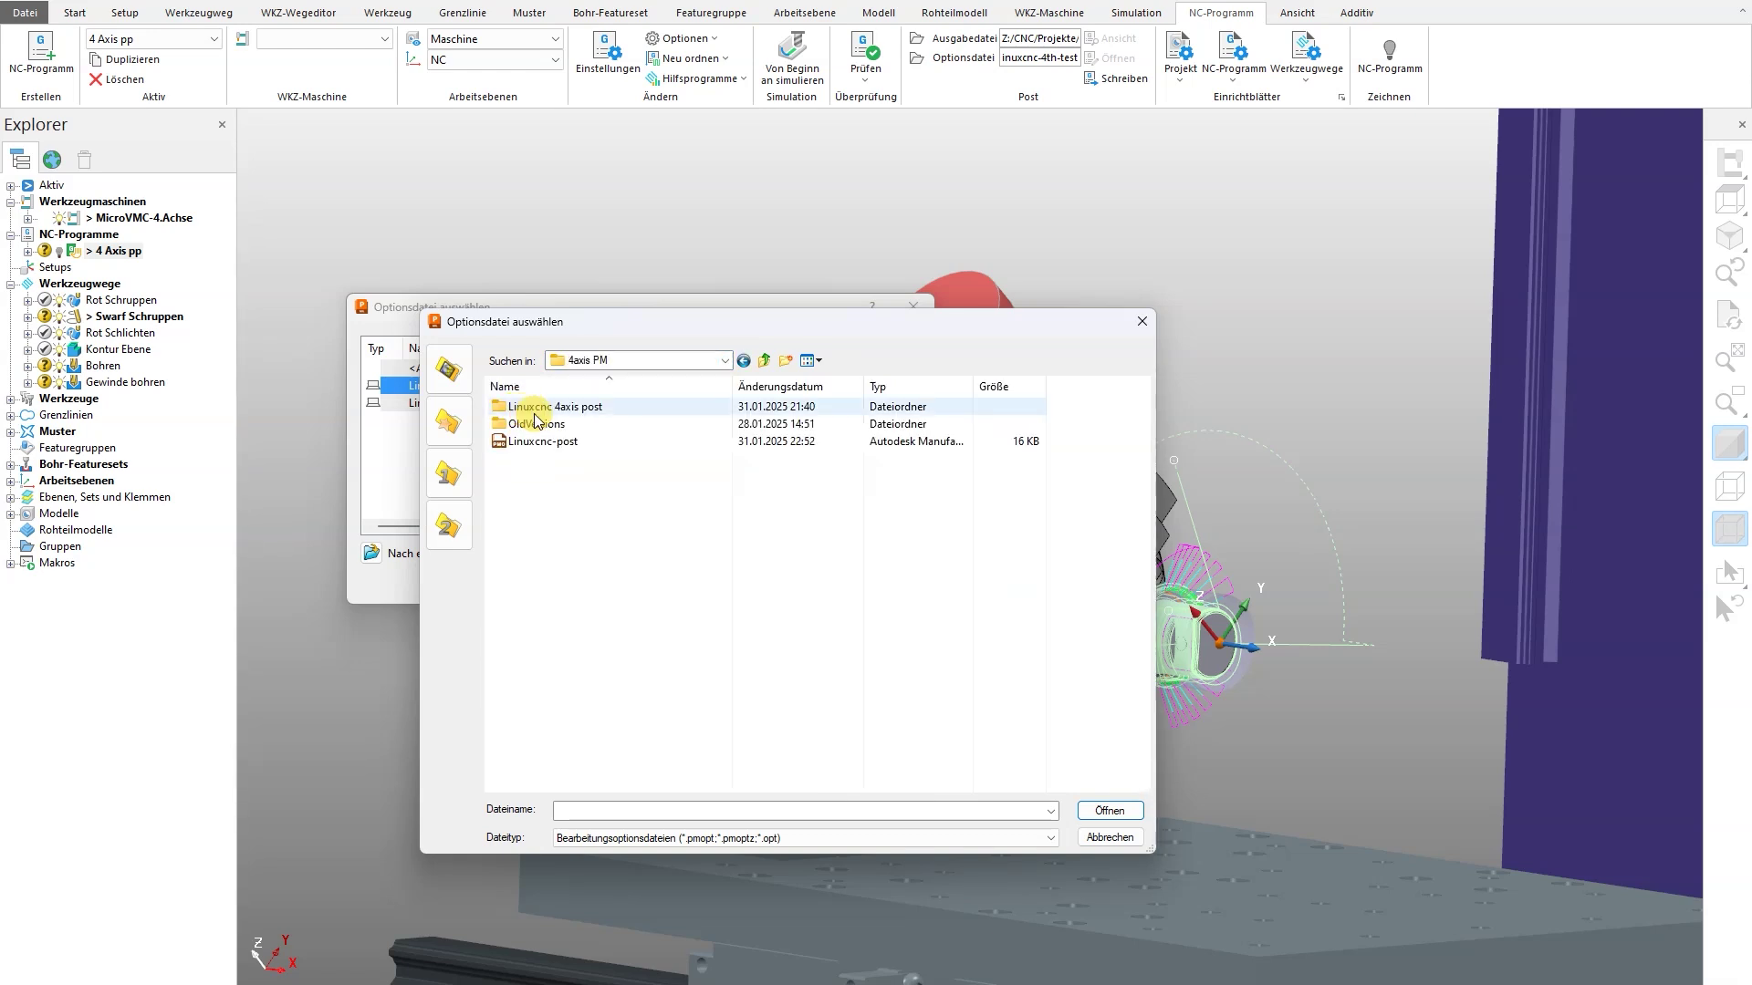
{"action": "left_click", "coordinate": [616, 443]}
{"action": "left_click", "coordinate": [1100, 810]}
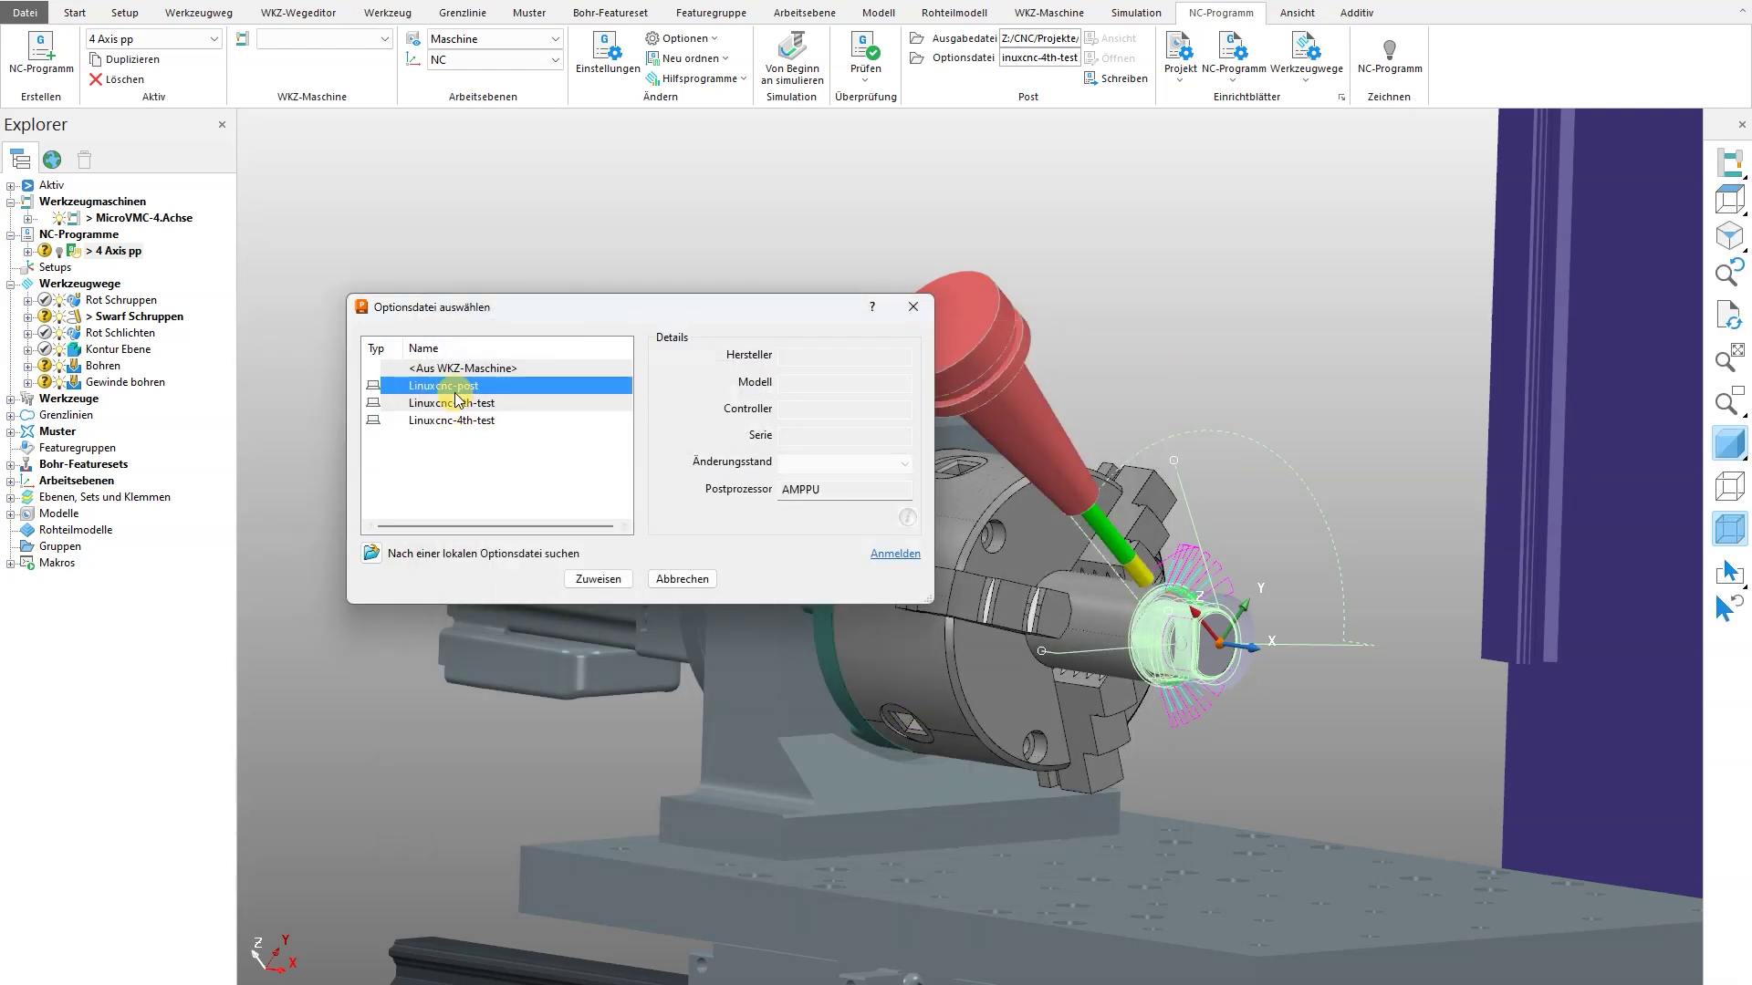
{"action": "left_click", "coordinate": [598, 580]}
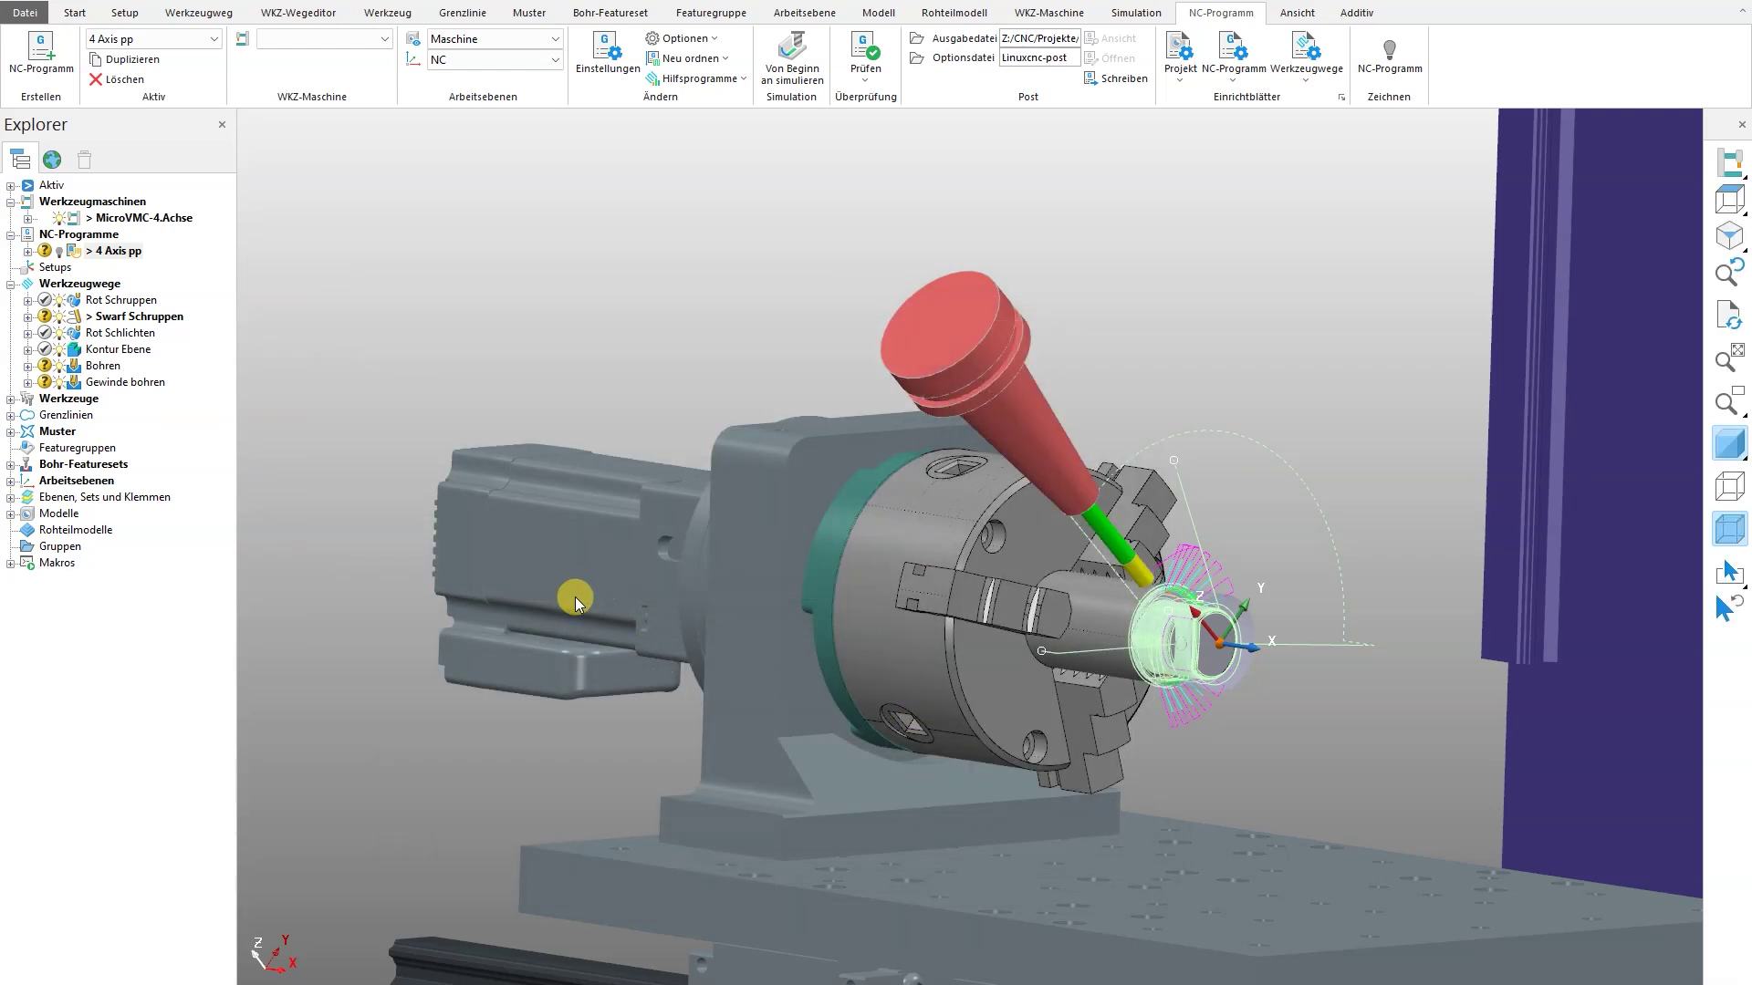
Set the output file type of the NC program 4 Axis pp to NC-Programm in its output options
{"action": "left_click", "coordinate": [609, 62]}
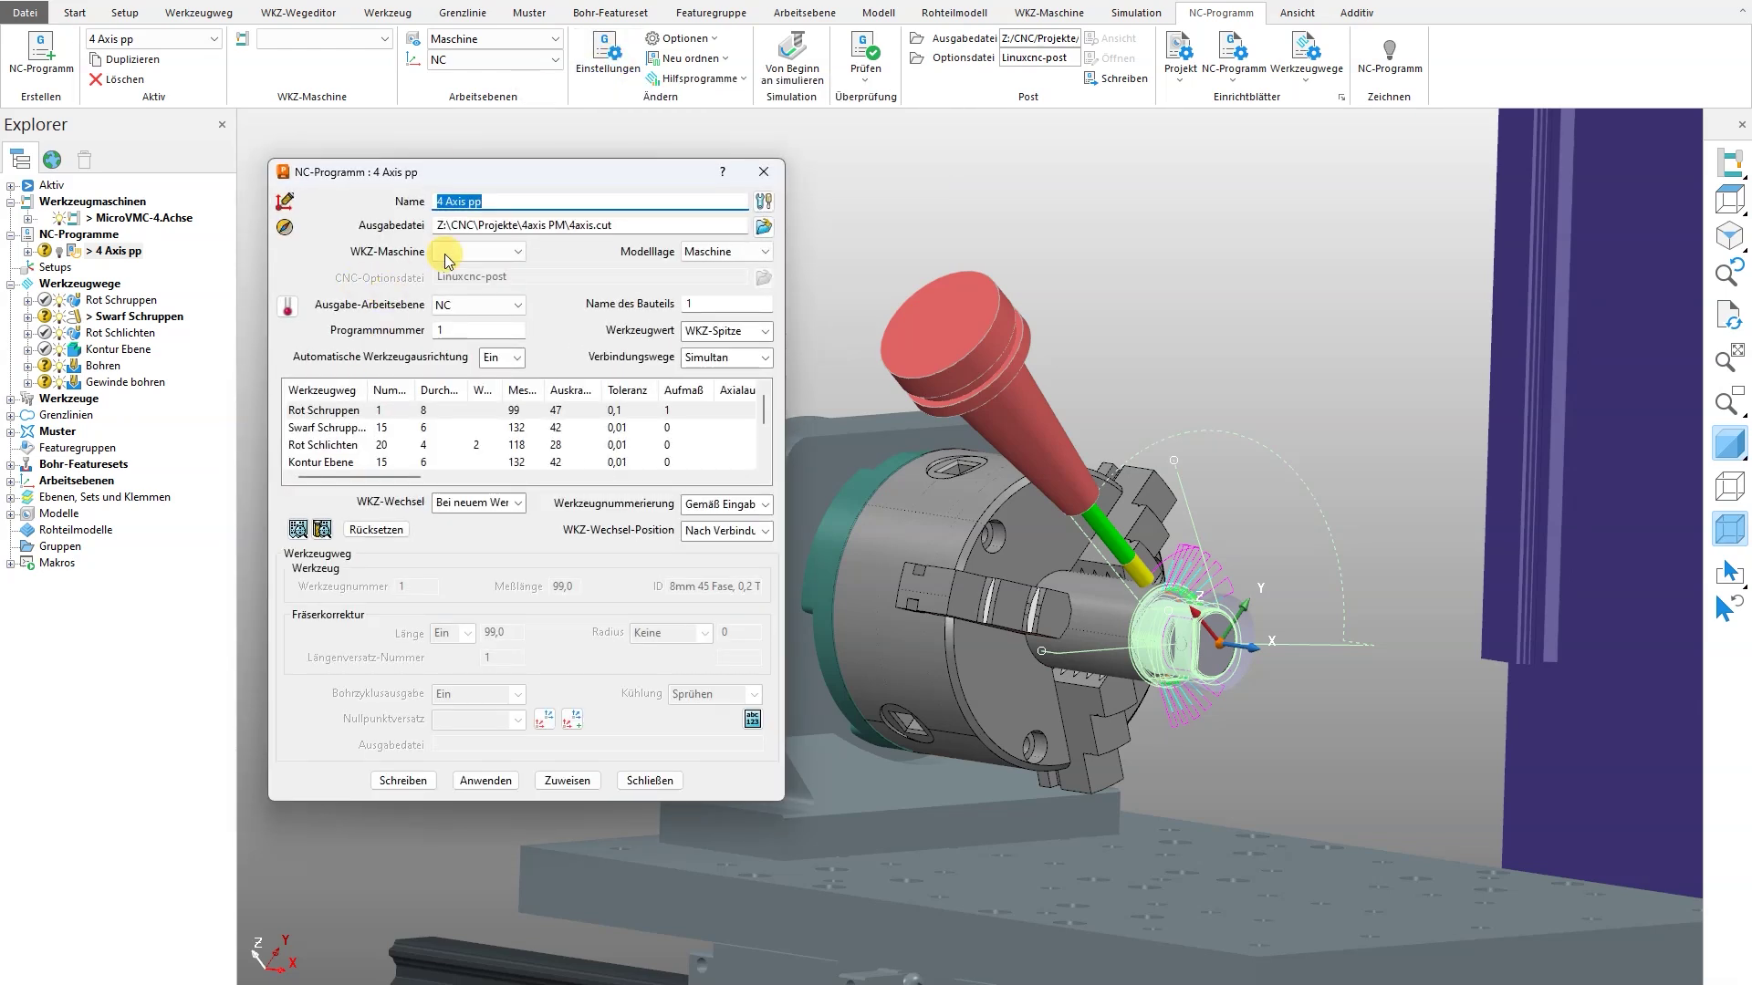
{"action": "mouse_move", "coordinate": [502, 284]}
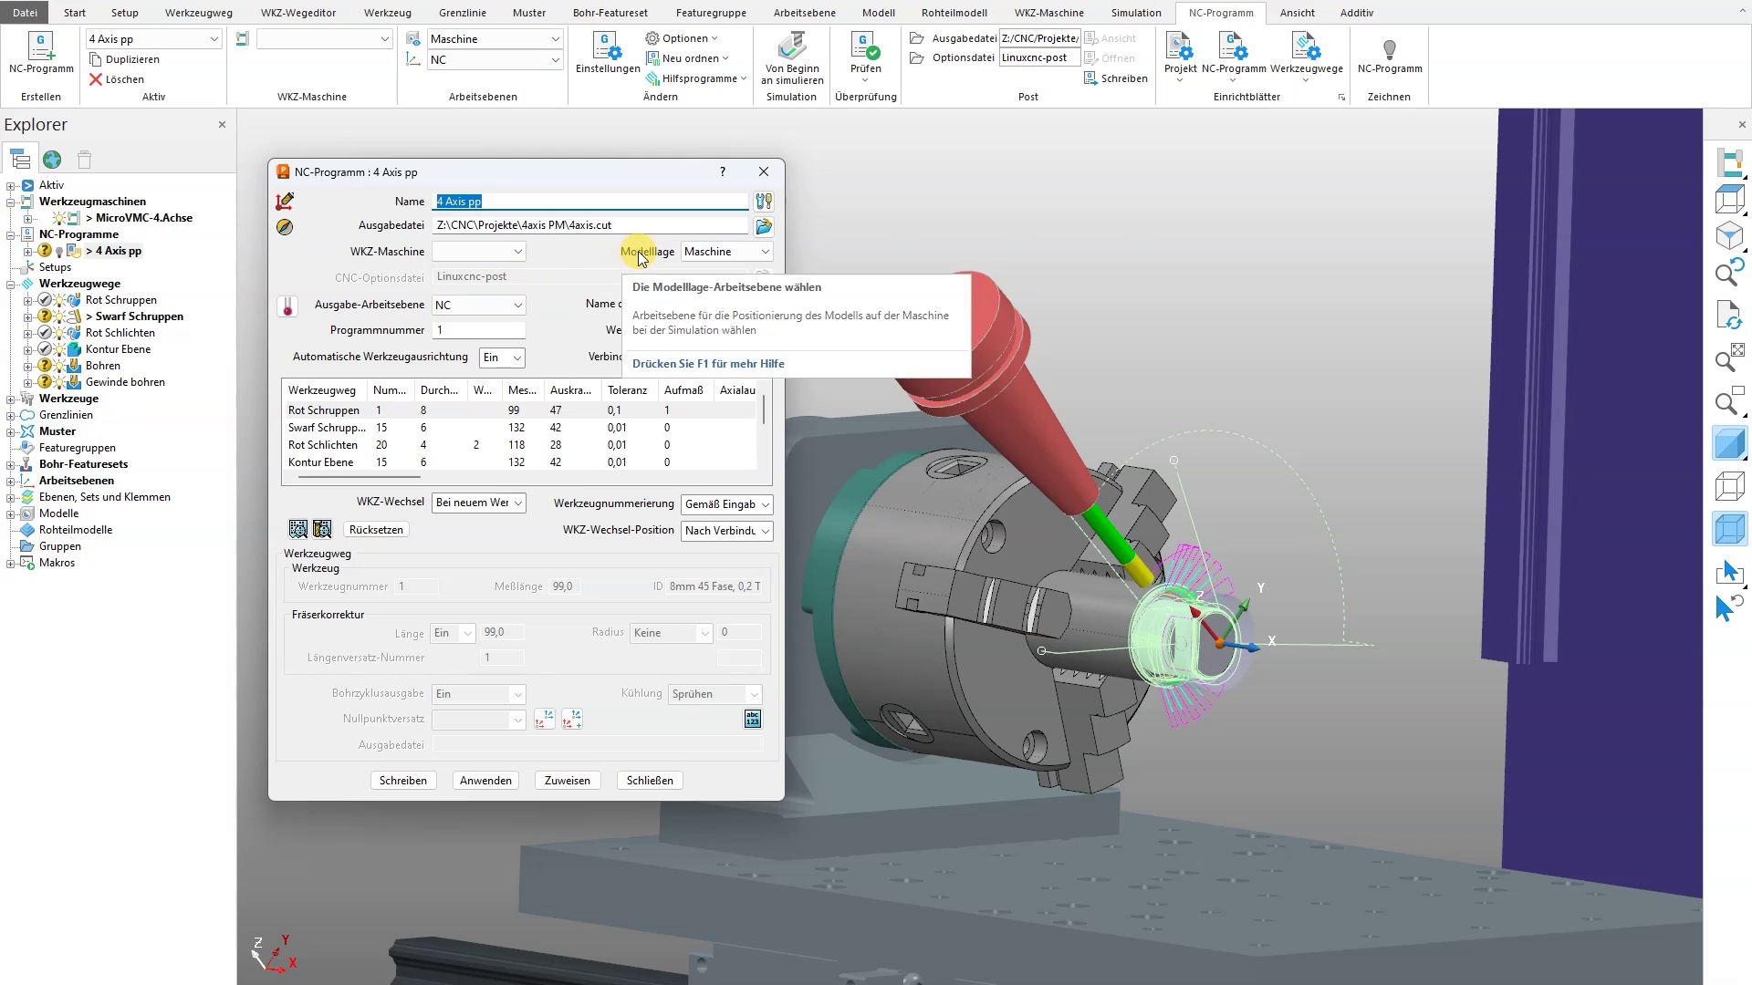
{"action": "left_click", "coordinate": [763, 201]}
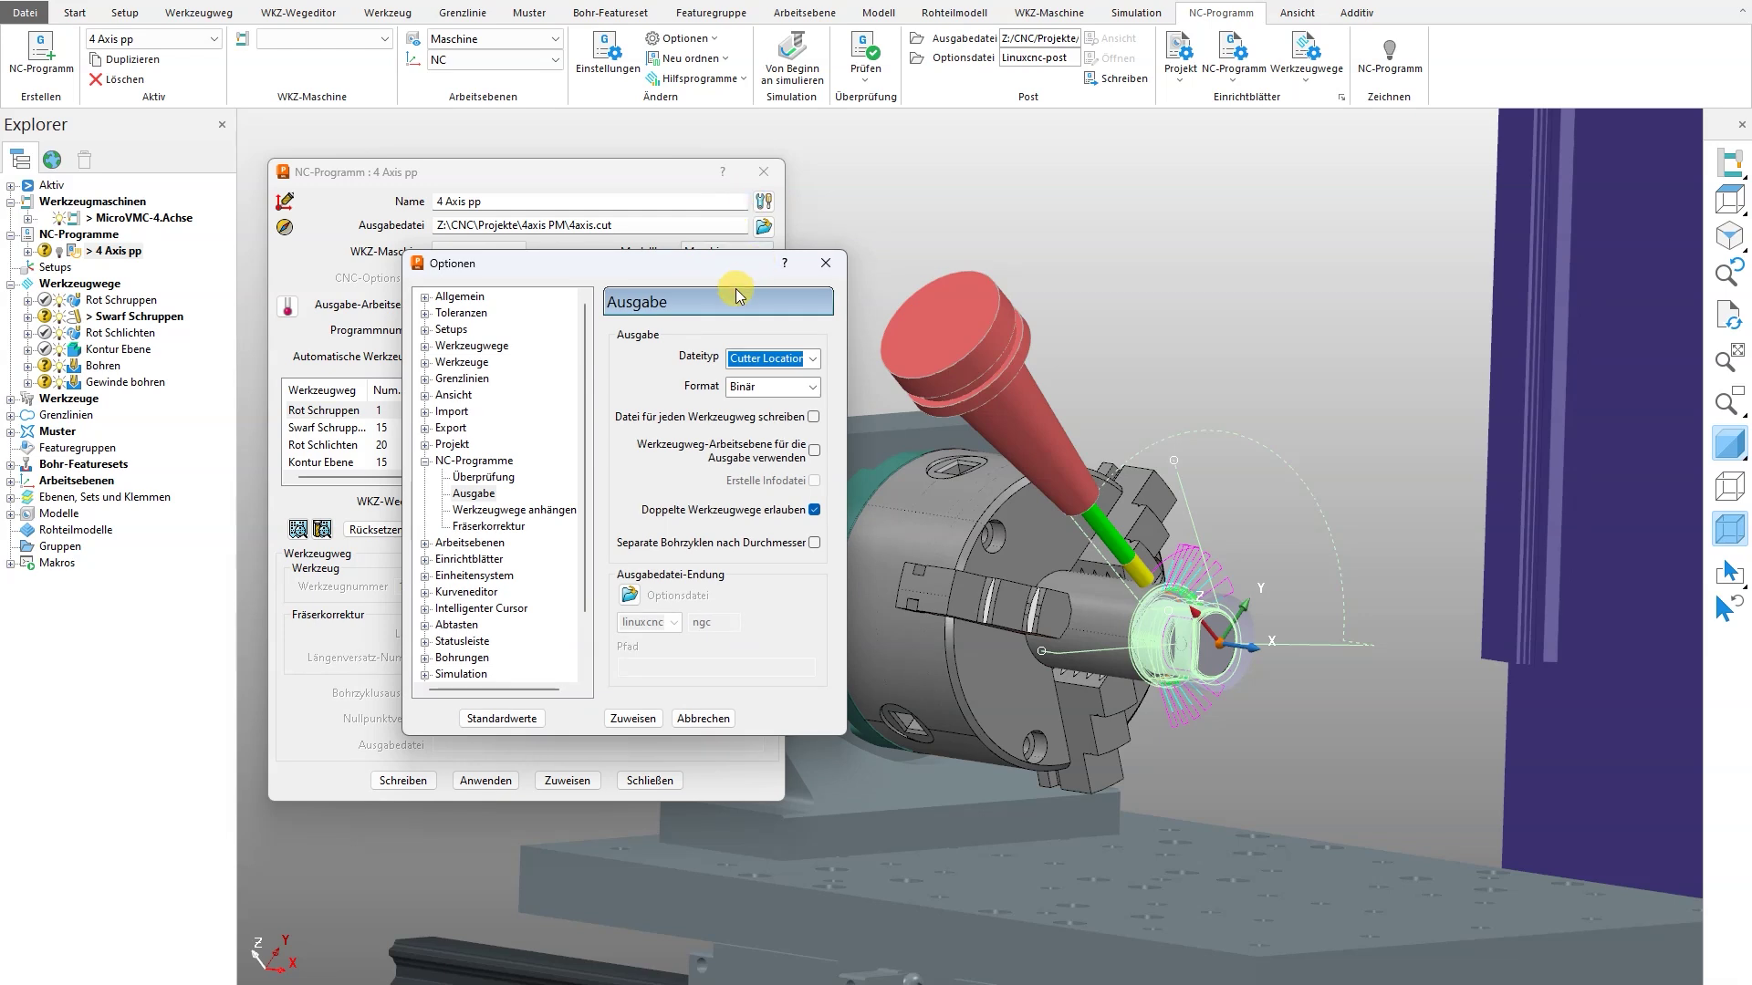
{"action": "left_click", "coordinate": [770, 361]}
{"action": "left_click", "coordinate": [769, 377]}
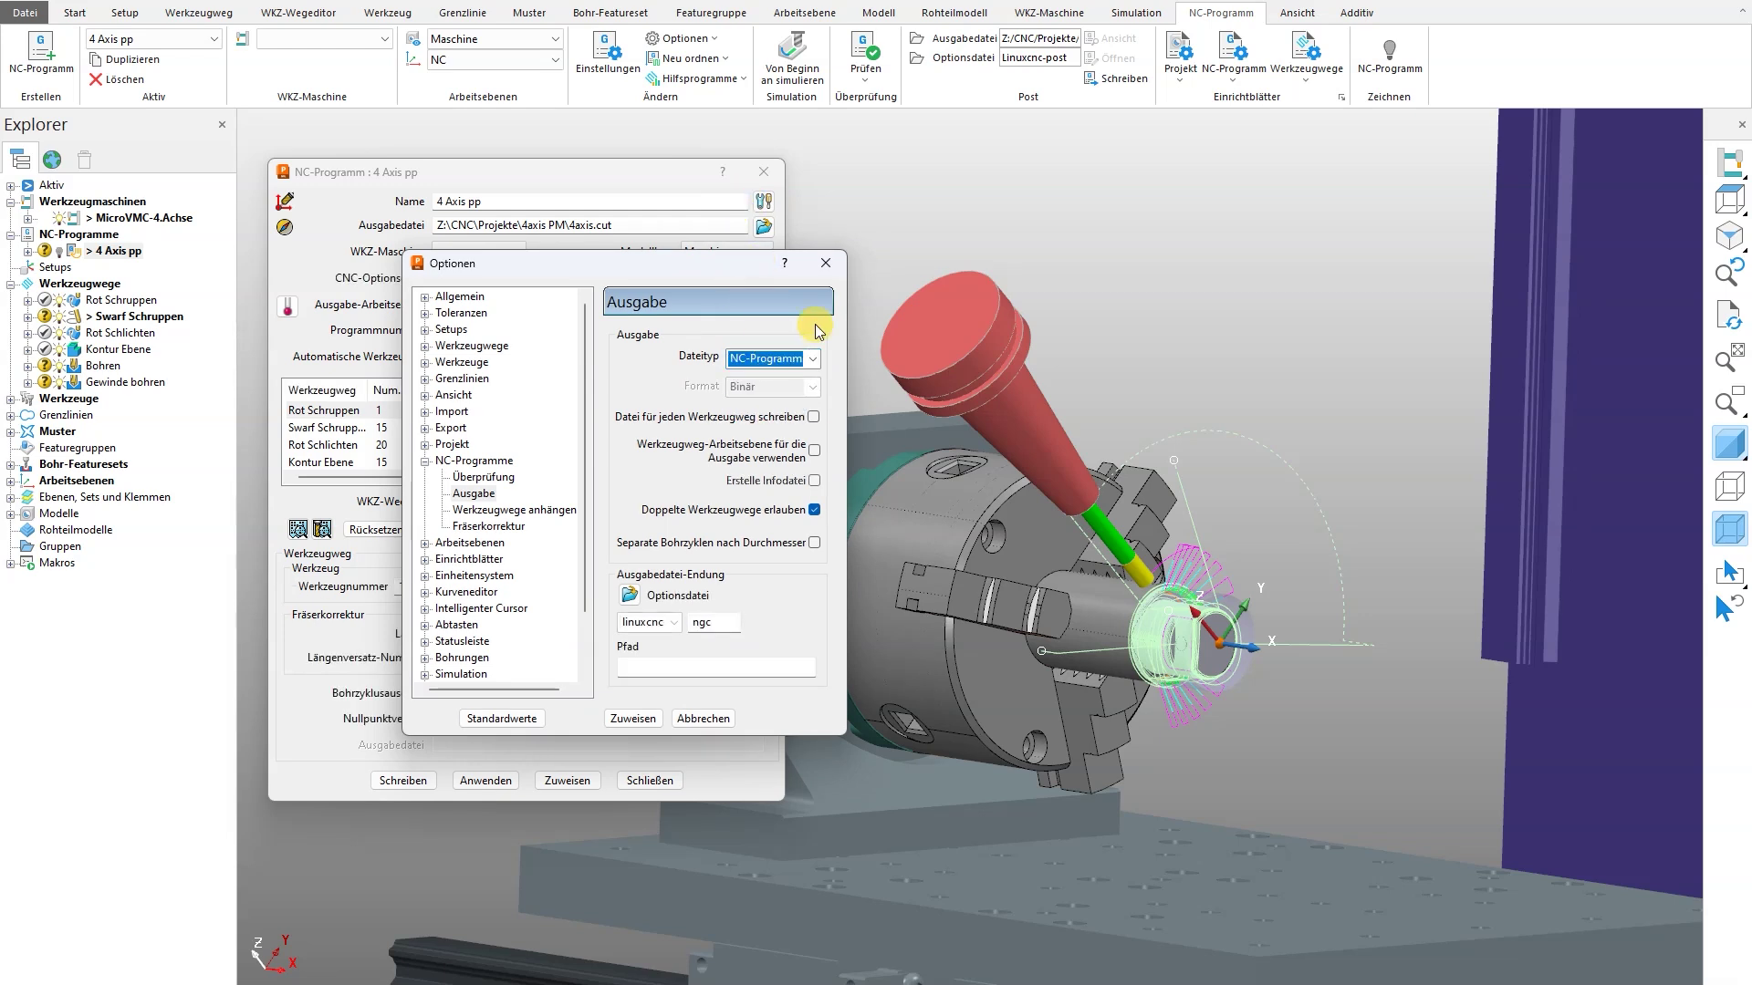
{"action": "left_click", "coordinate": [631, 719]}
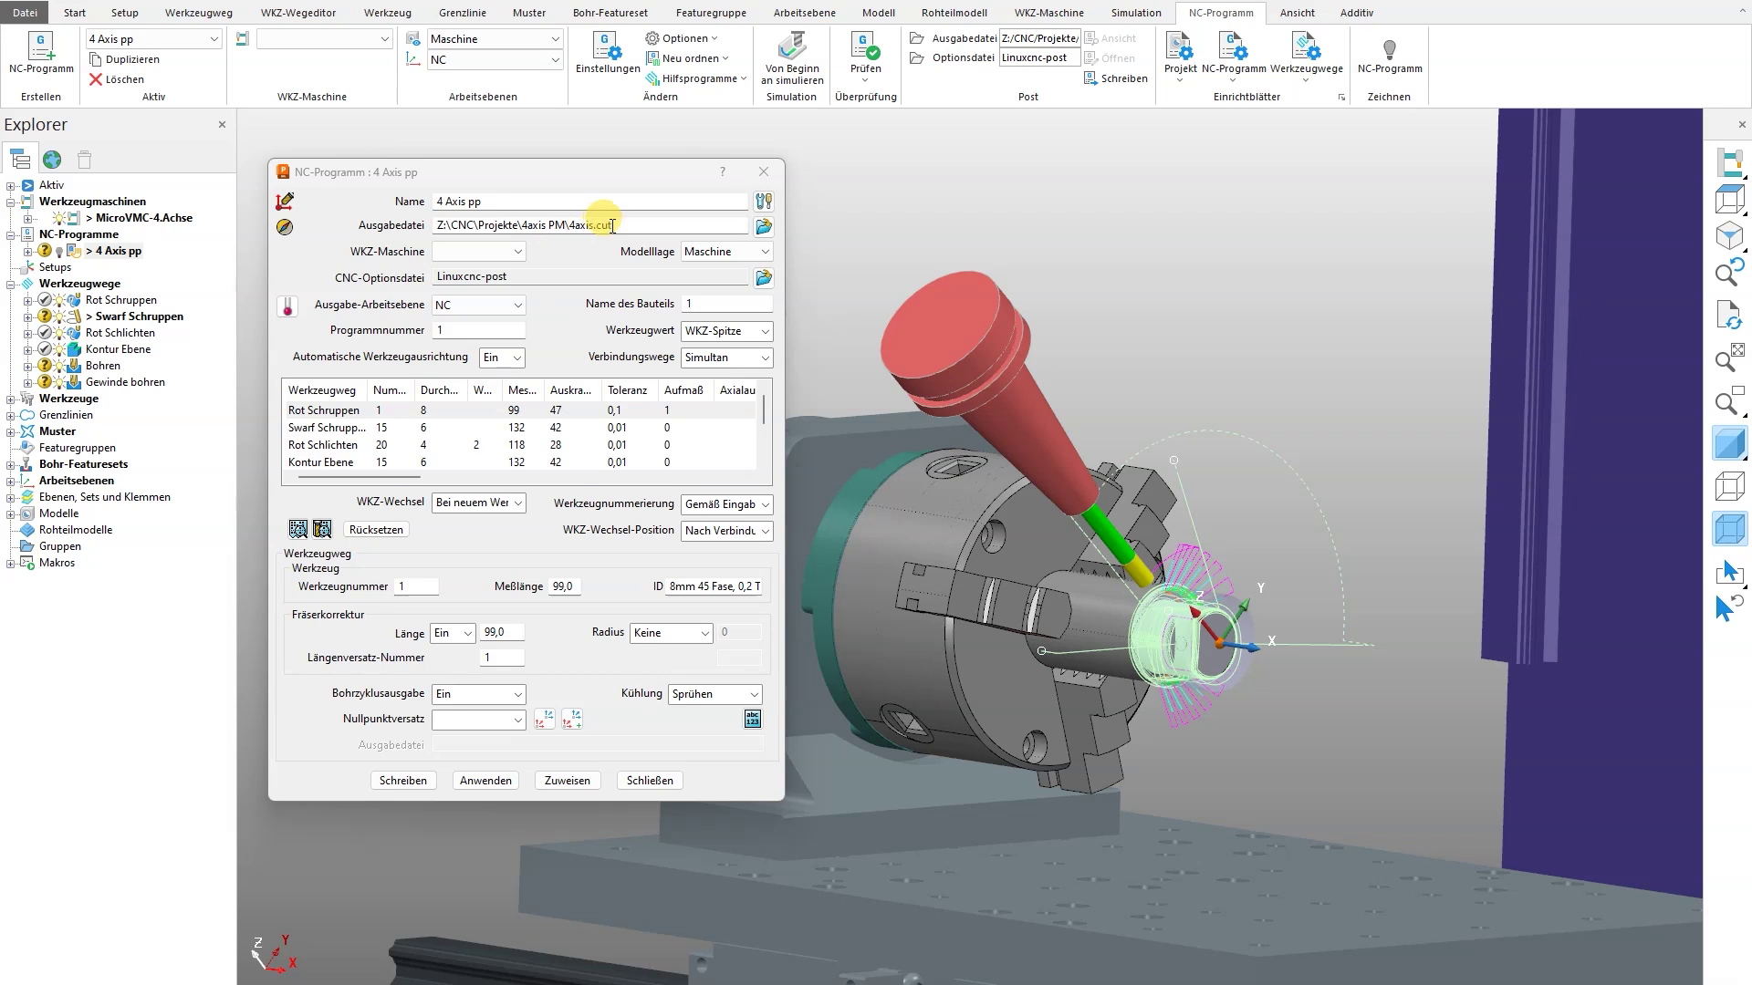
Rename the output file as Z:\CNC\Projekte\4axis PM\4axis.ngc, write the NC program, and check the post-processing message
{"action": "left_click", "coordinate": [708, 225]}
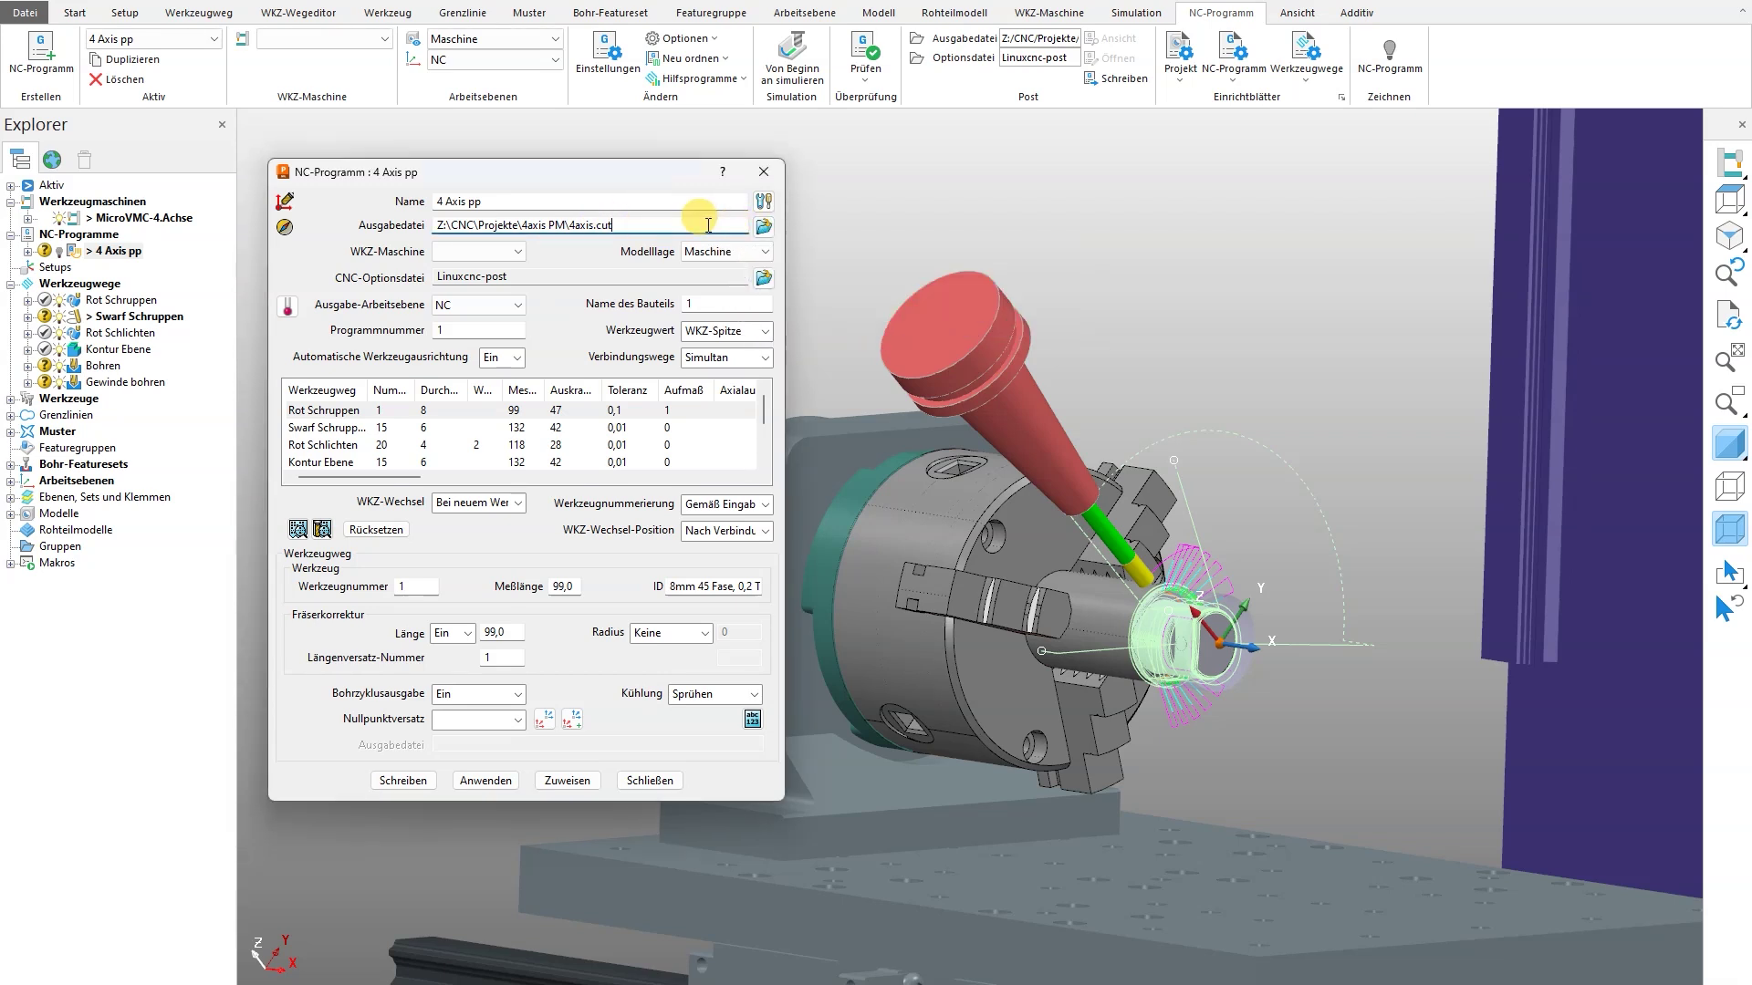
{"action": "key", "text": "BackSpace"}
{"action": "key", "text": "BackSpace"}
{"action": "key", "text": "BackSpace"}
{"action": "key", "text": "BackSpace"}
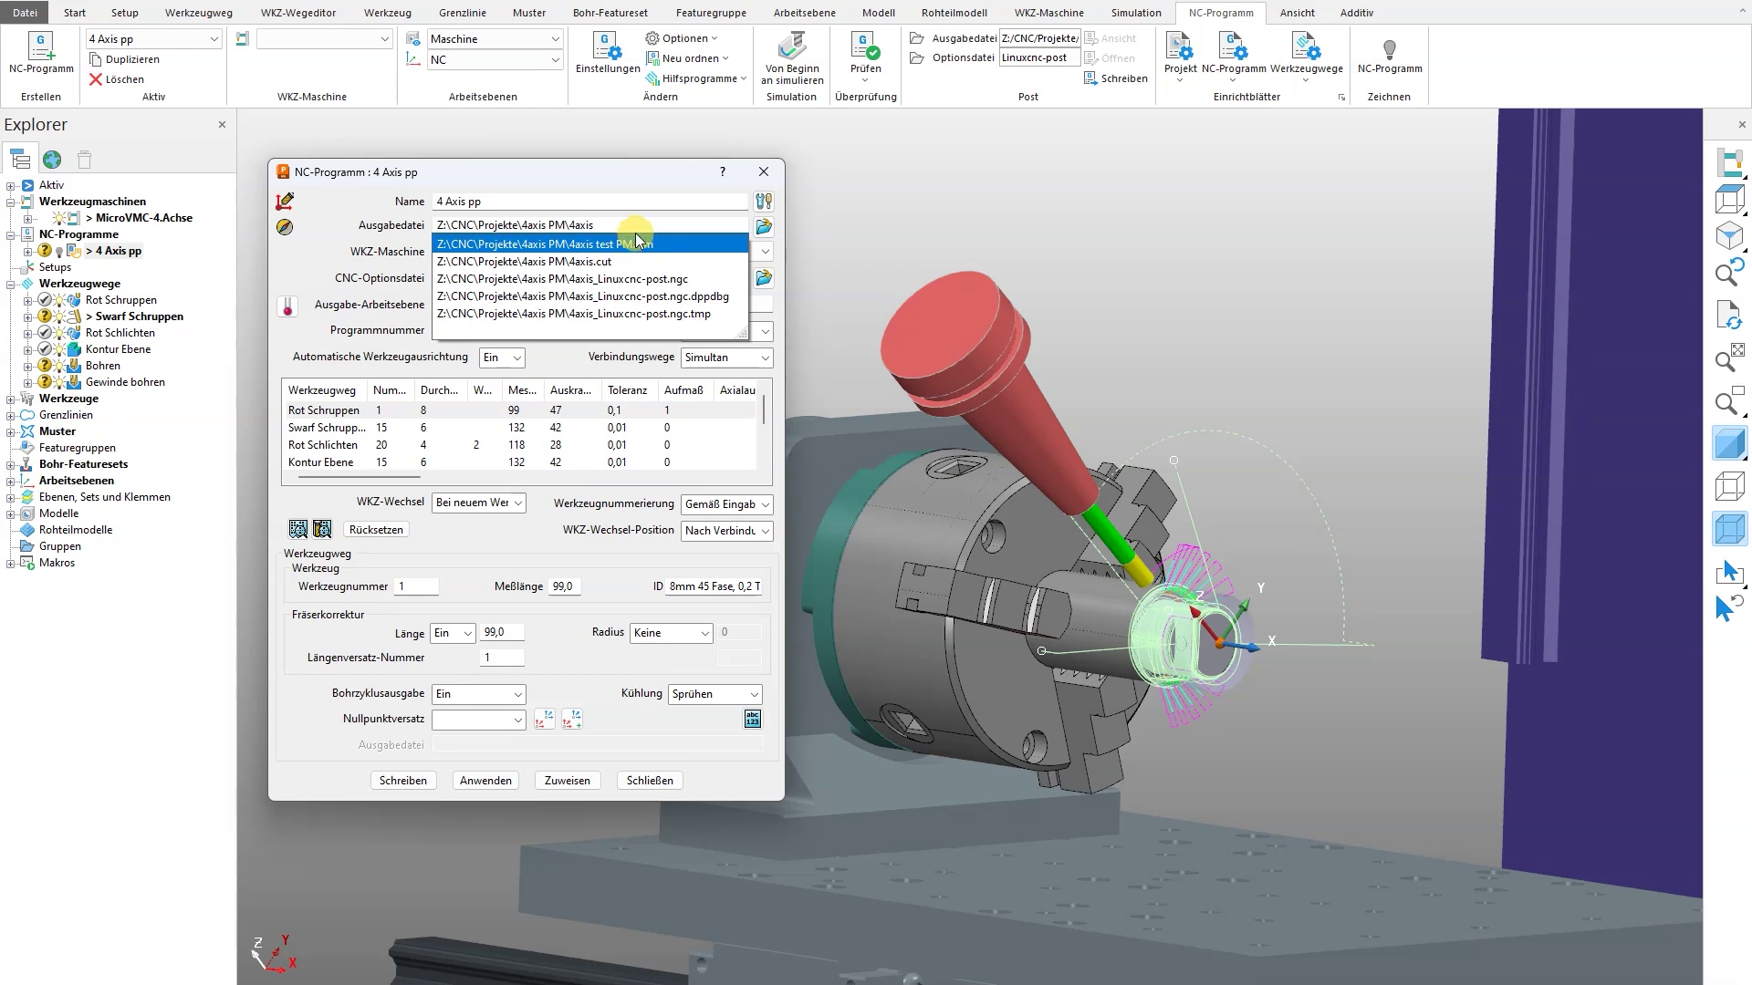
{"action": "type", "text": ".ngc"}
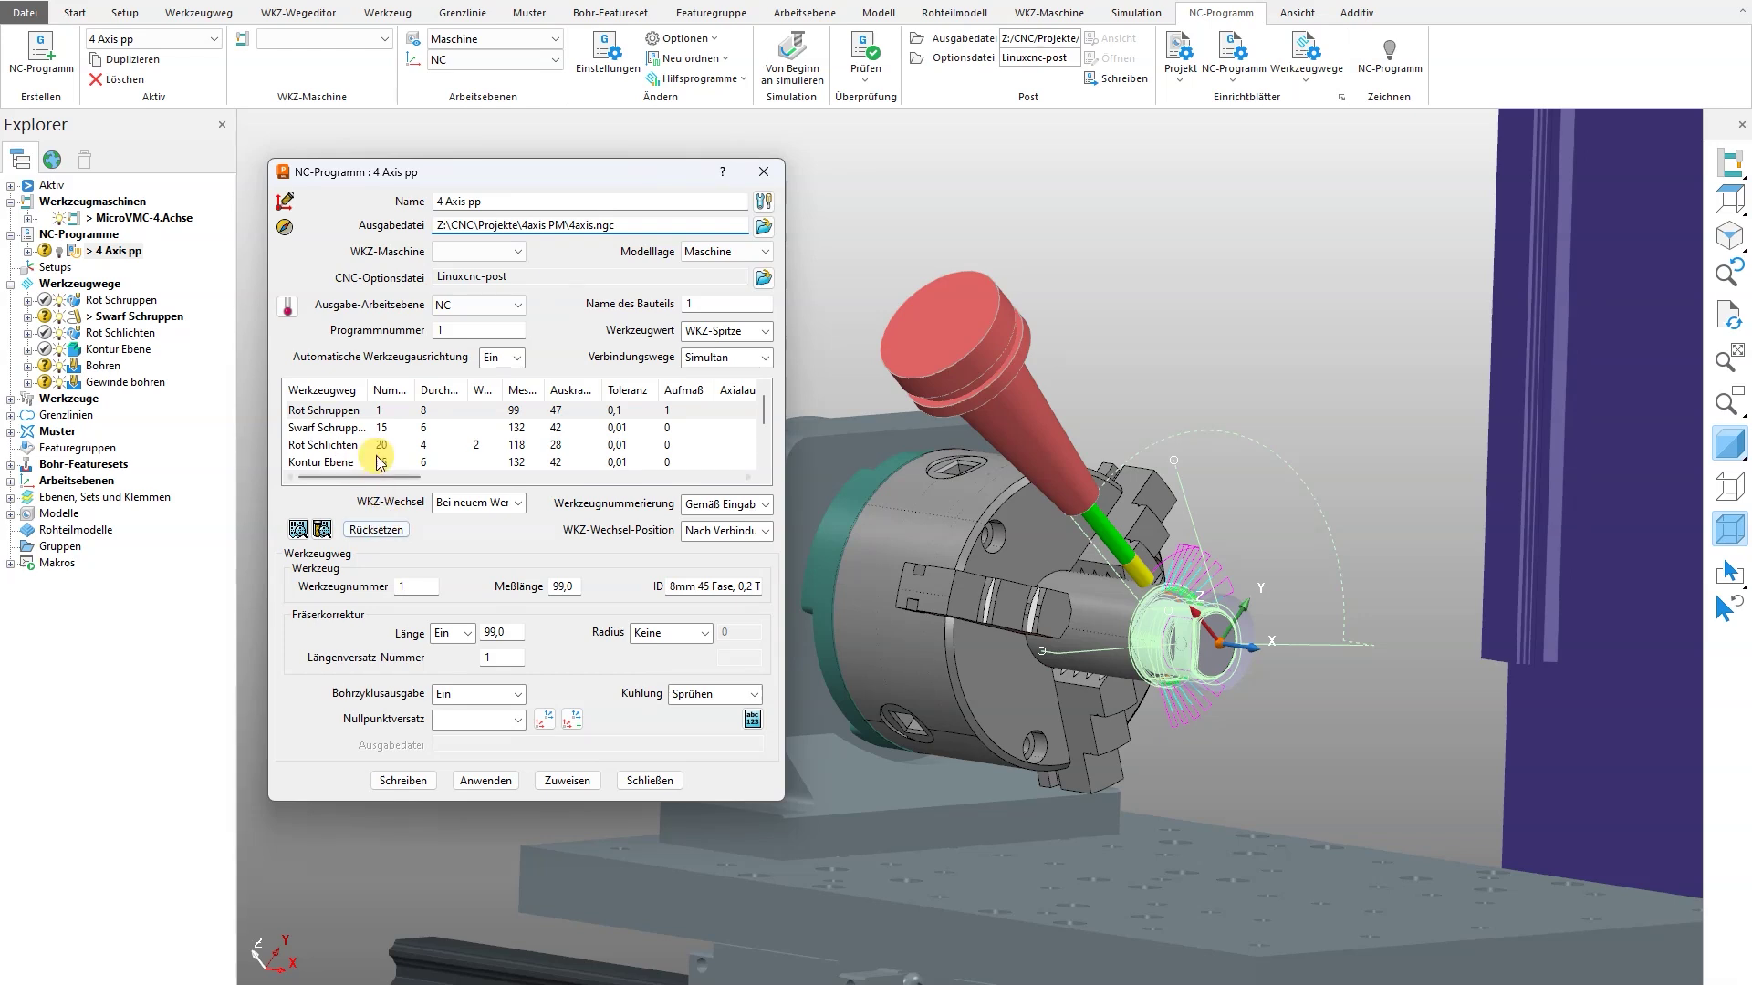
{"action": "left_click", "coordinate": [402, 781]}
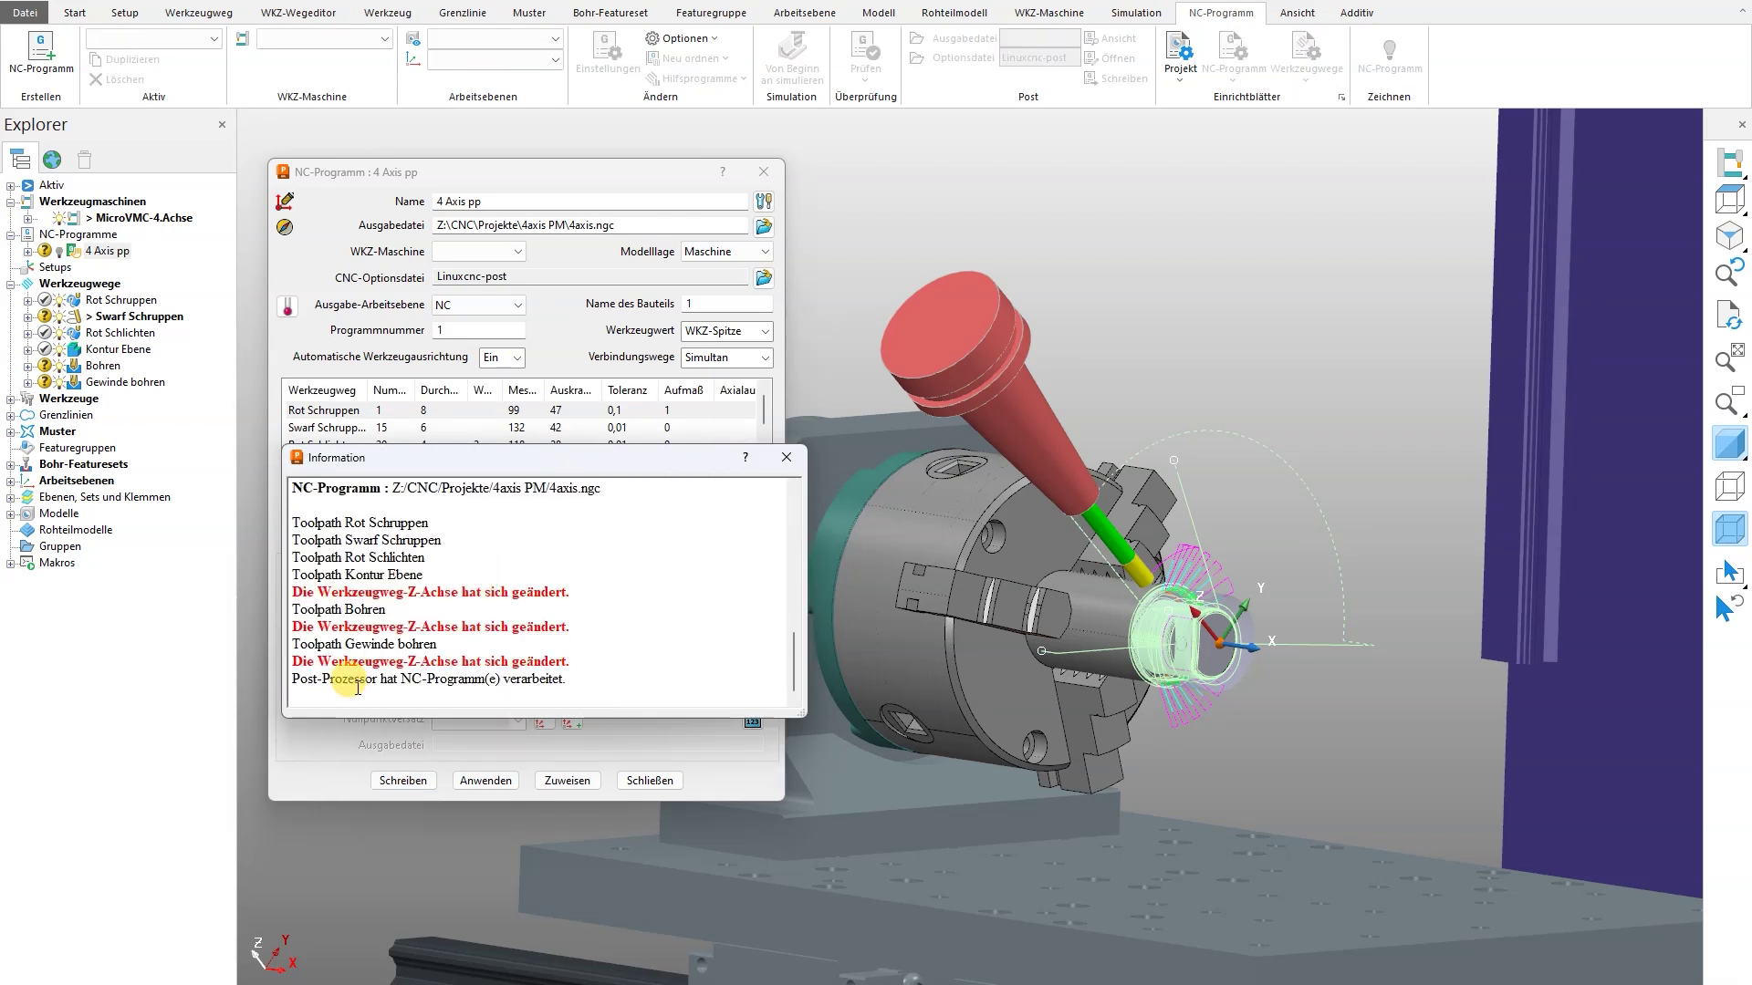
{"action": "left_click_drag", "start_coordinate": [314, 686], "coordinate": [588, 684]}
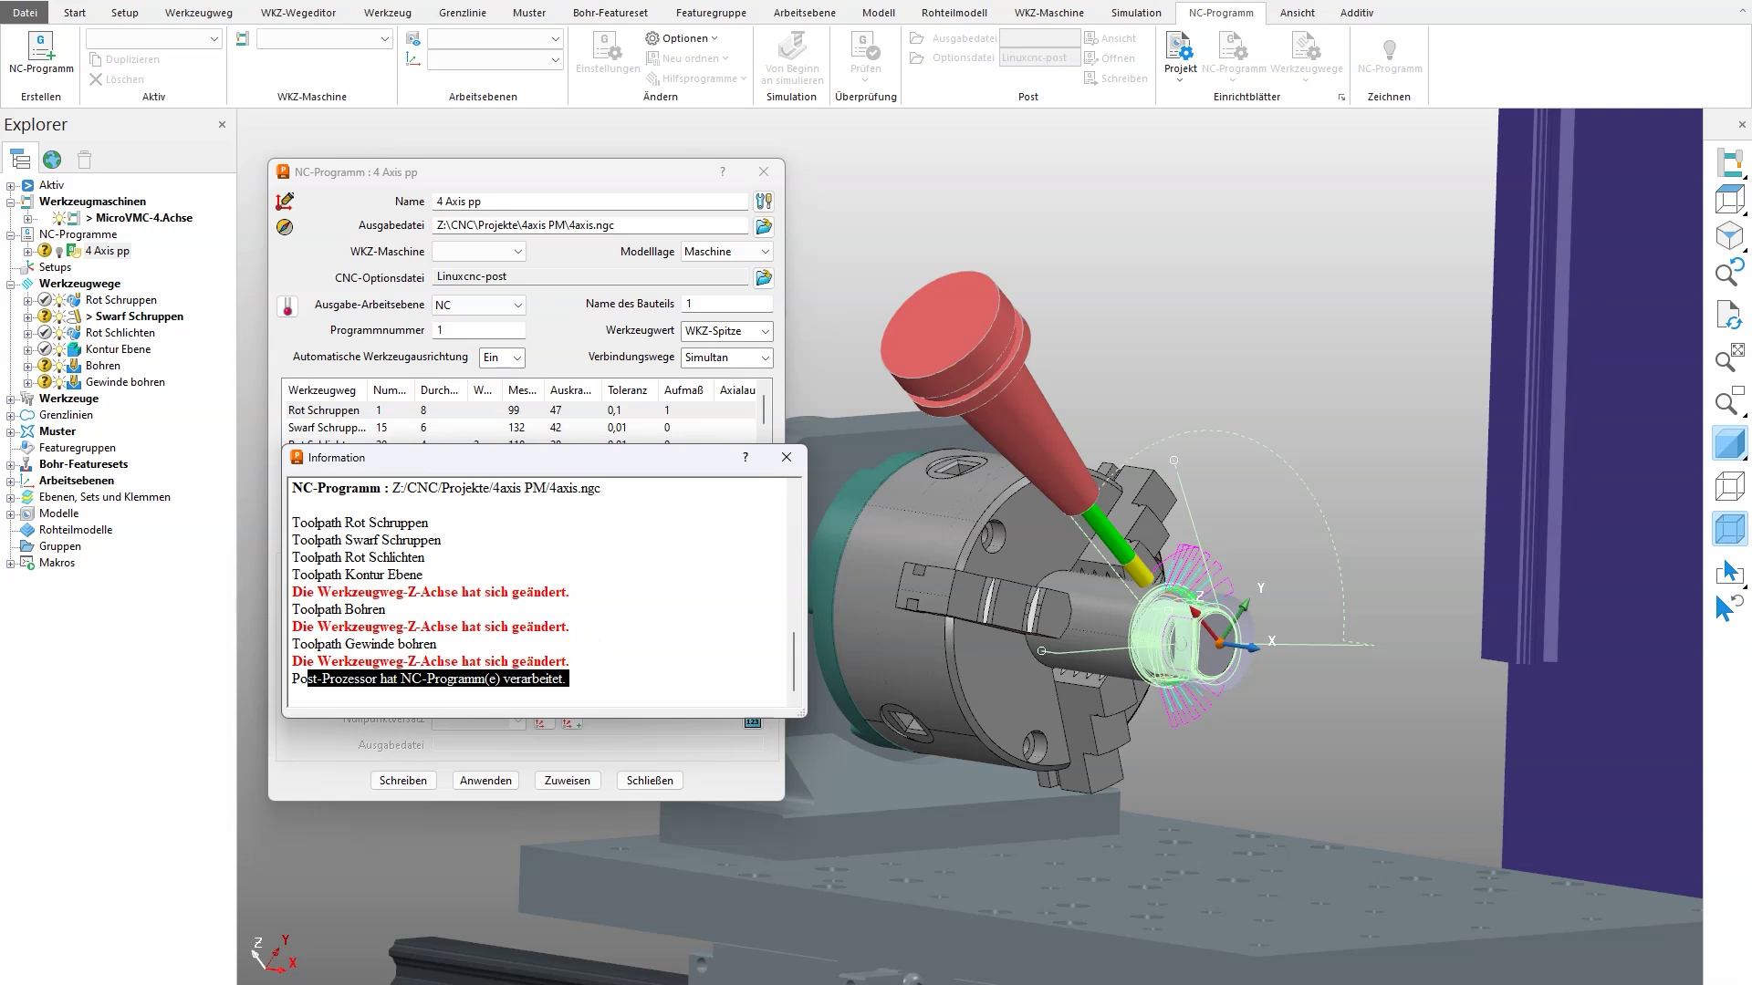
Switch to File Explorer, browse to Z:\CNC\Projekte\4axis PM, and open the NGC file 4axis in the NC editor
{"action": "key", "text": "alt+Tab"}
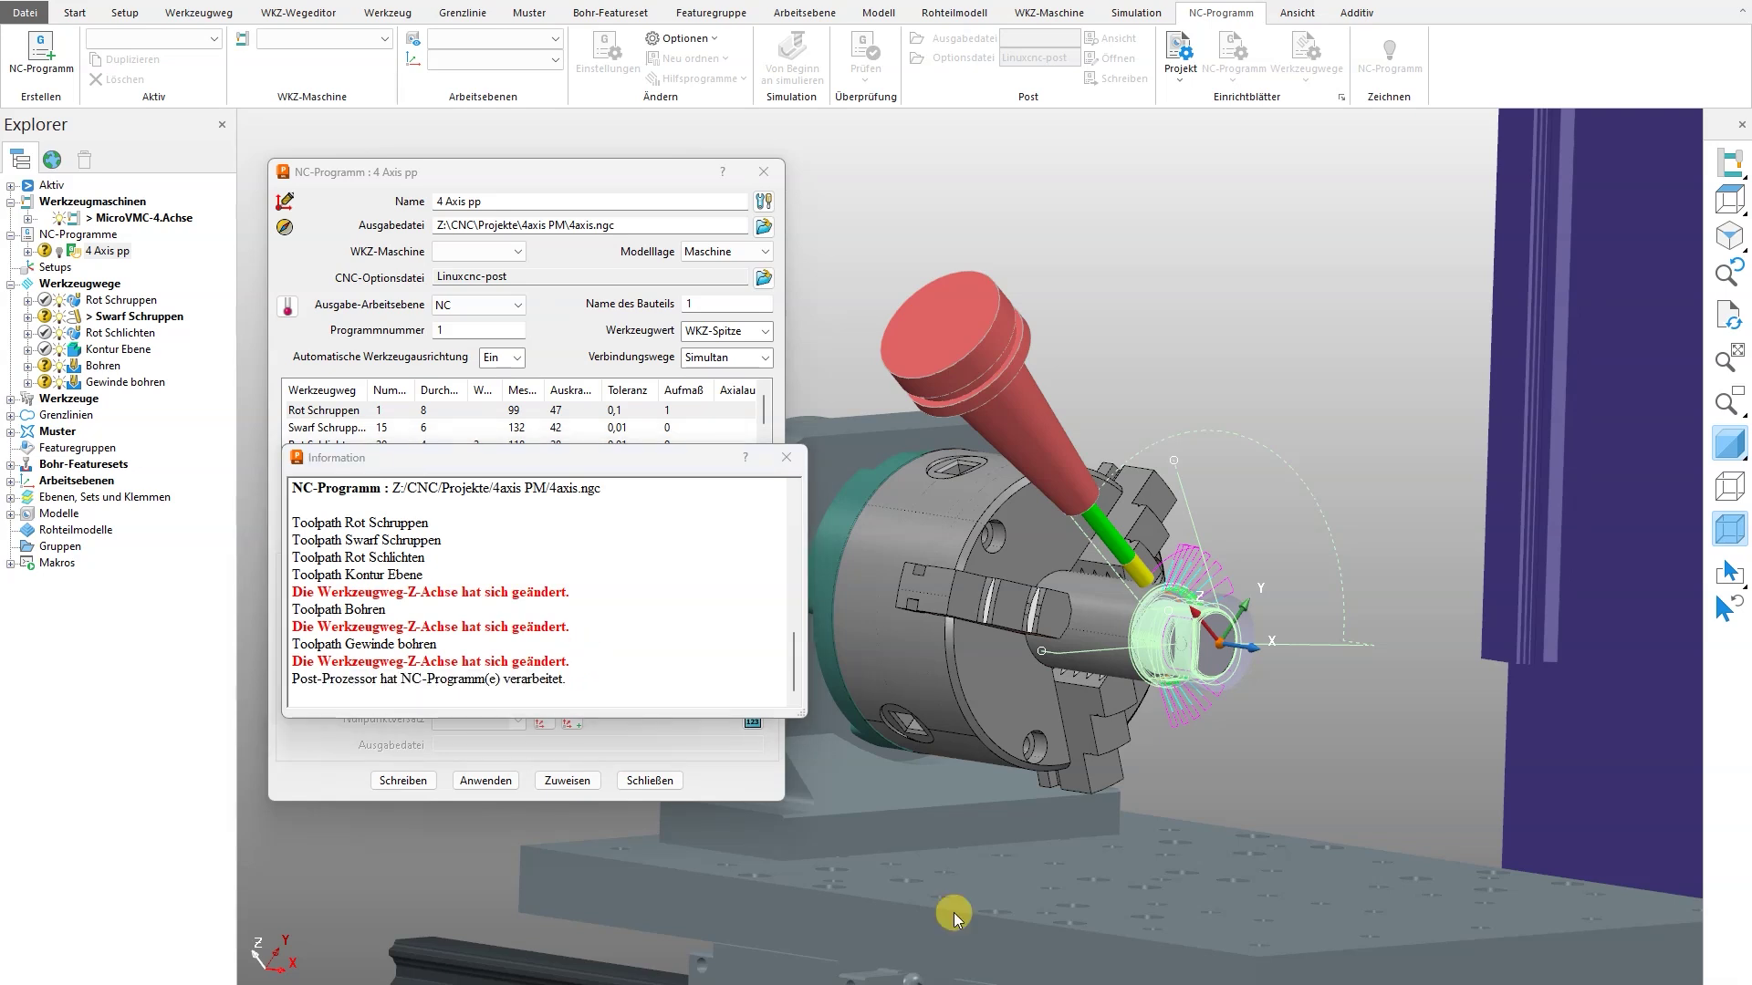
{"action": "key", "text": "super+e"}
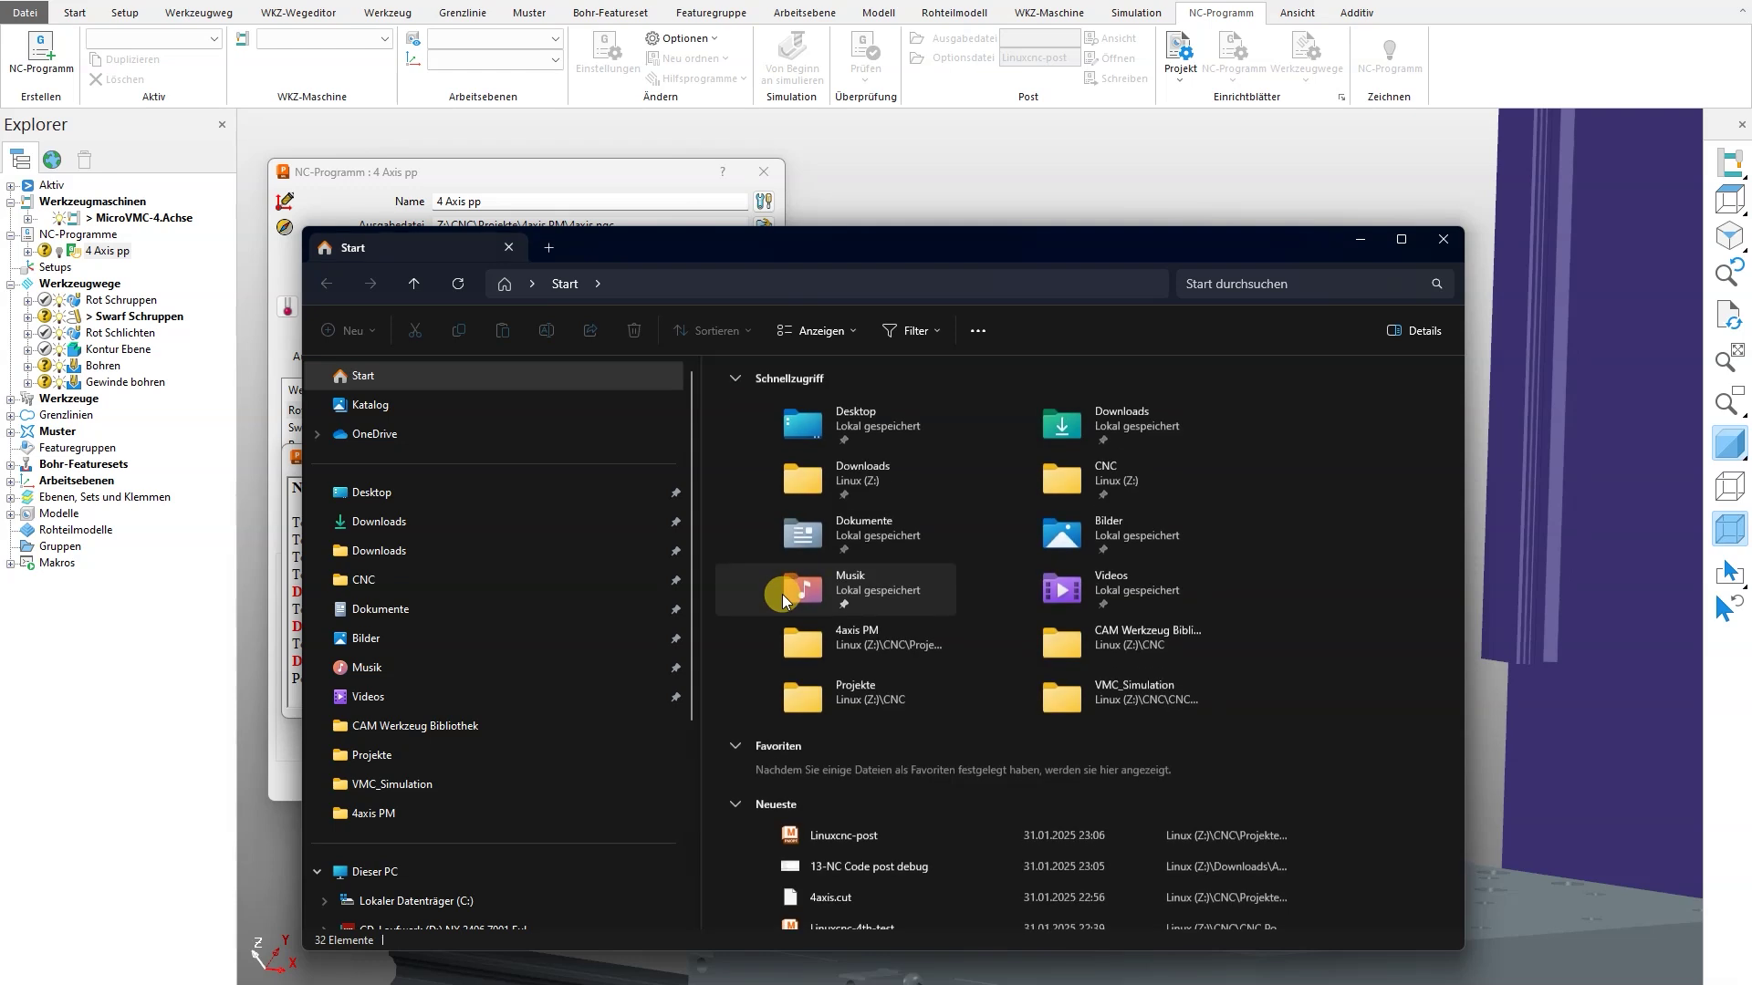
{"action": "scroll", "coordinate": [679, 771], "scroll_direction": "down", "scroll_amount": 1}
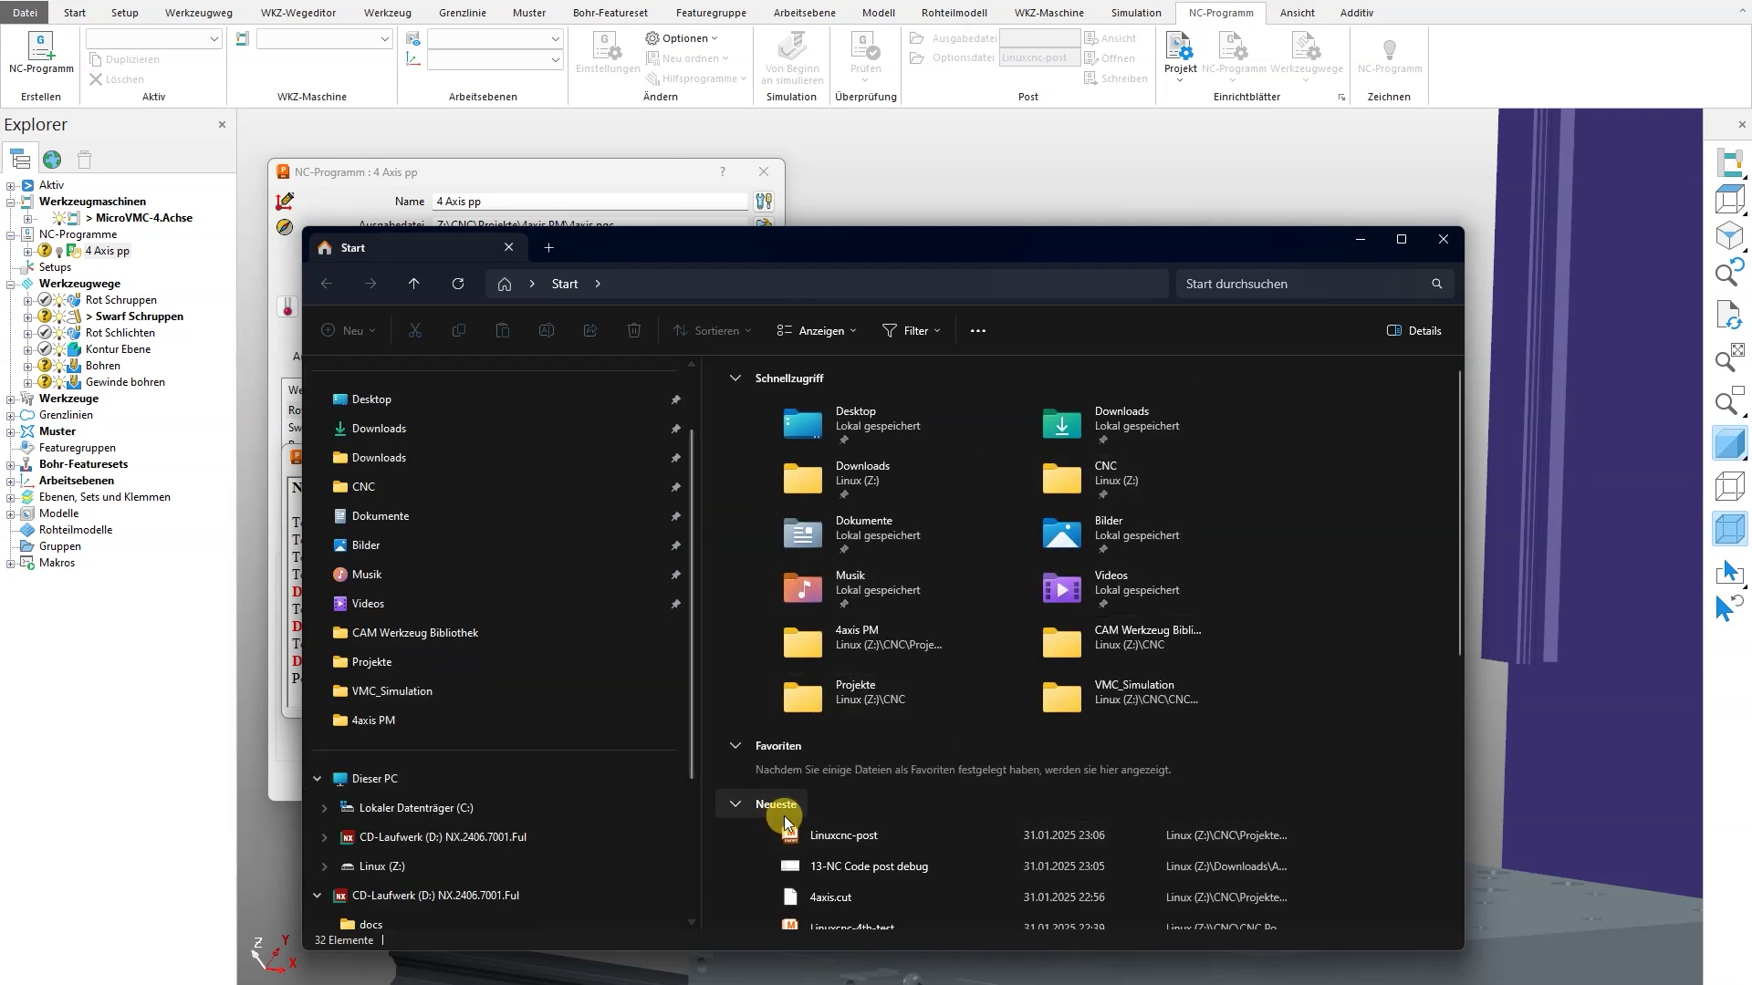
{"action": "left_click", "coordinate": [385, 654]}
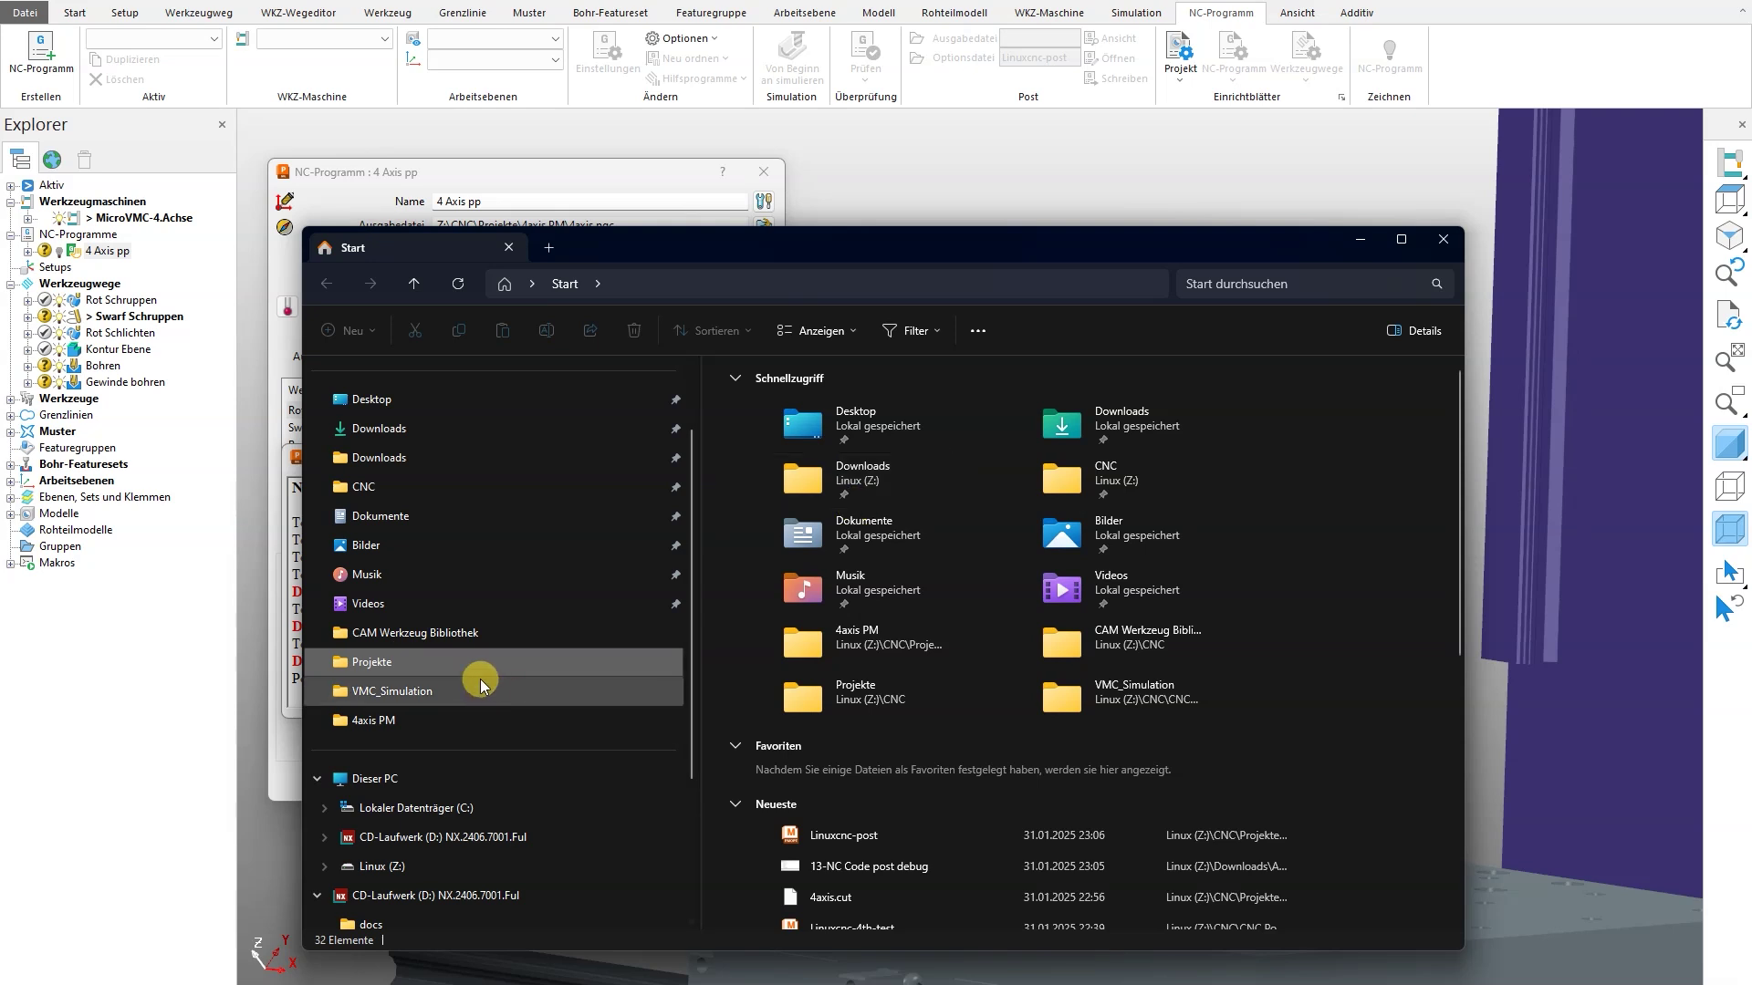
{"action": "left_click", "coordinate": [379, 666]}
{"action": "left_click", "coordinate": [754, 402]}
{"action": "double_click", "coordinate": [755, 403]}
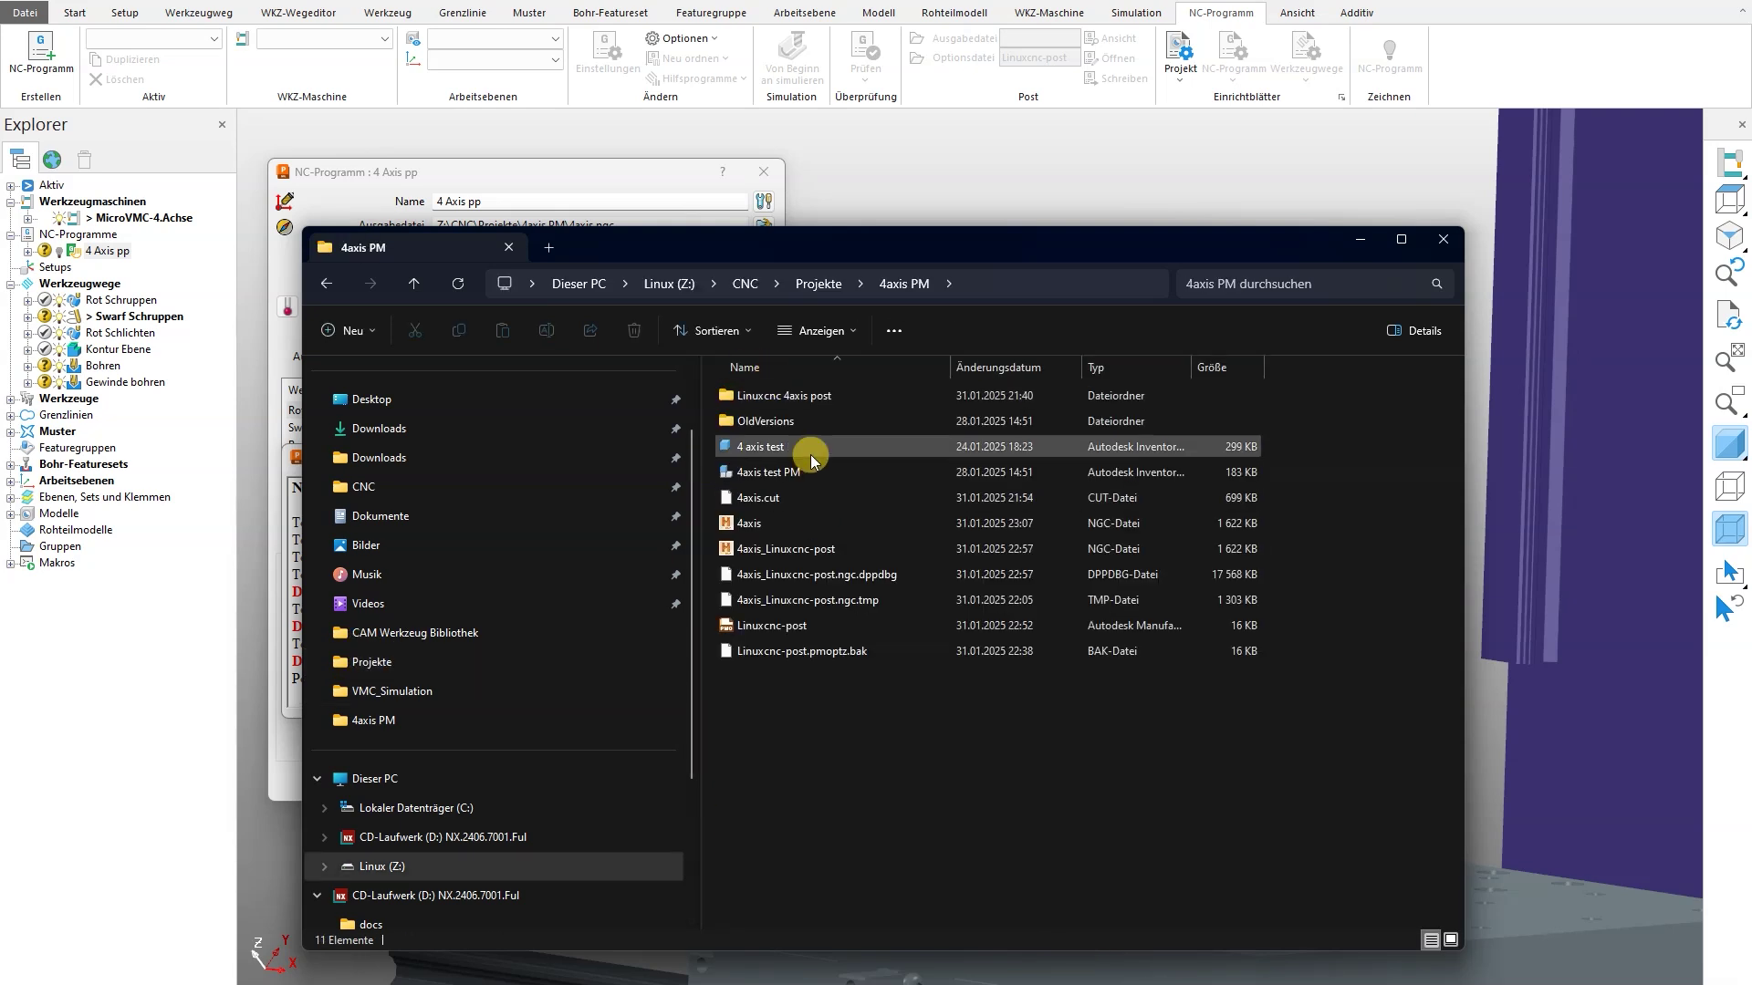
{"action": "left_click", "coordinate": [762, 523]}
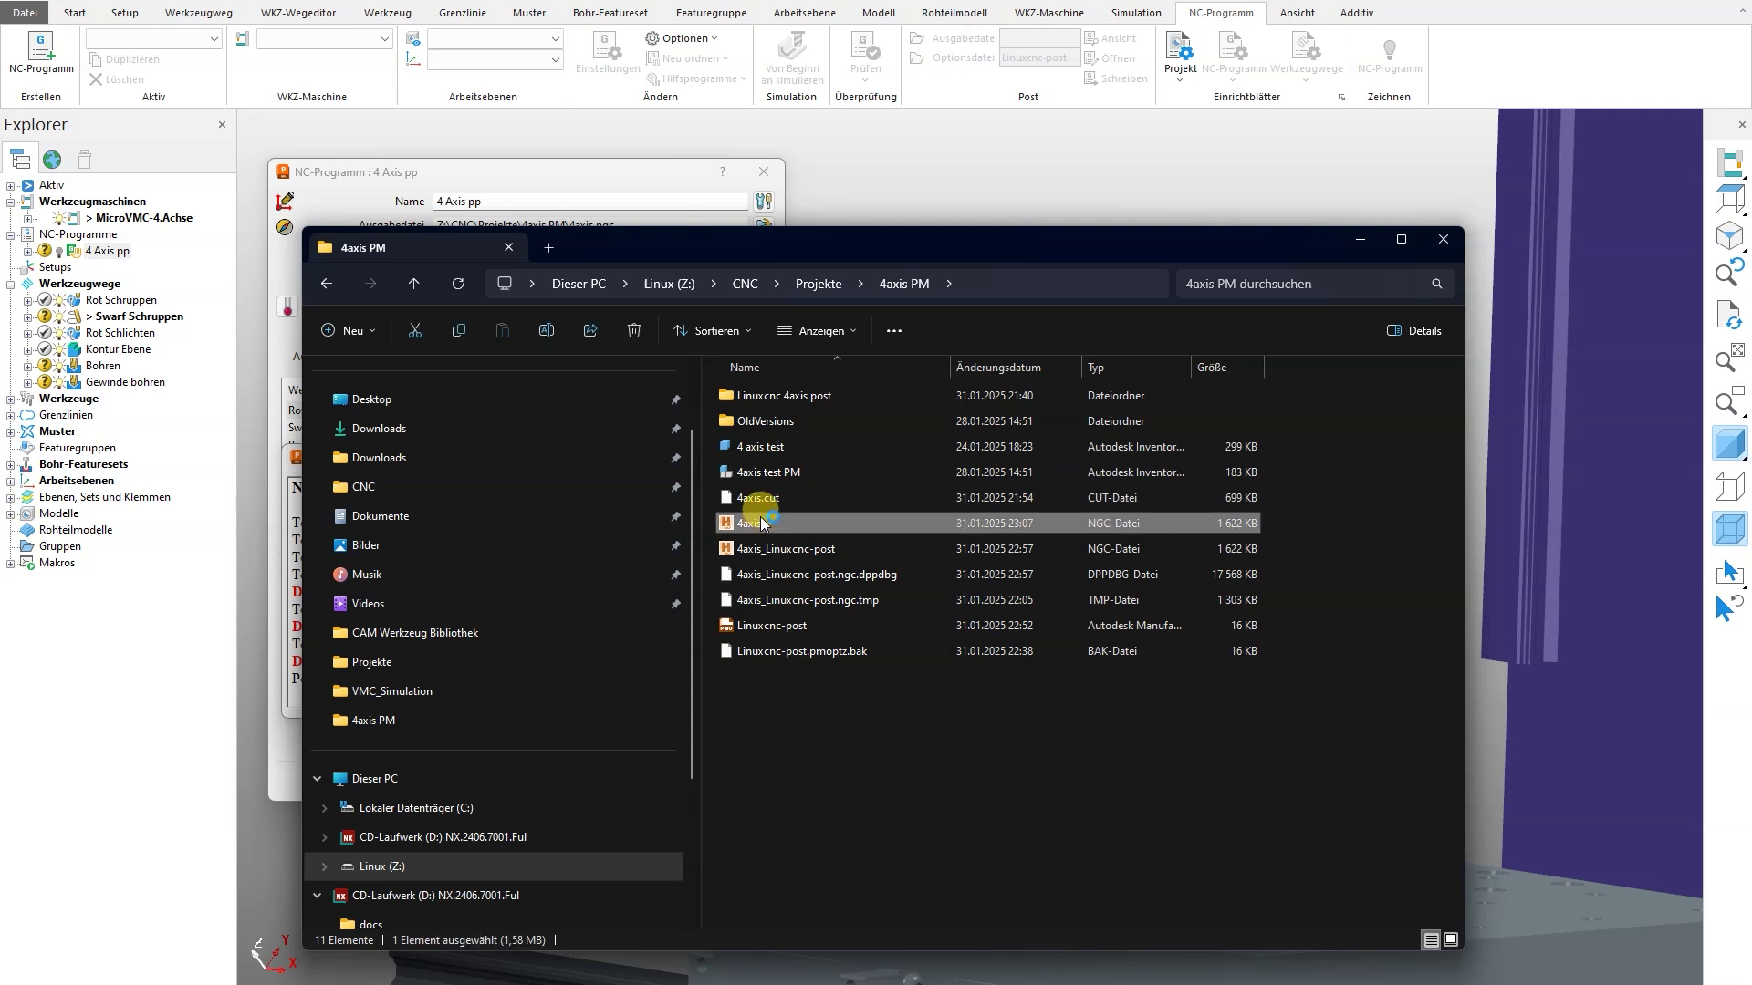
{"action": "double_click", "coordinate": [764, 523]}
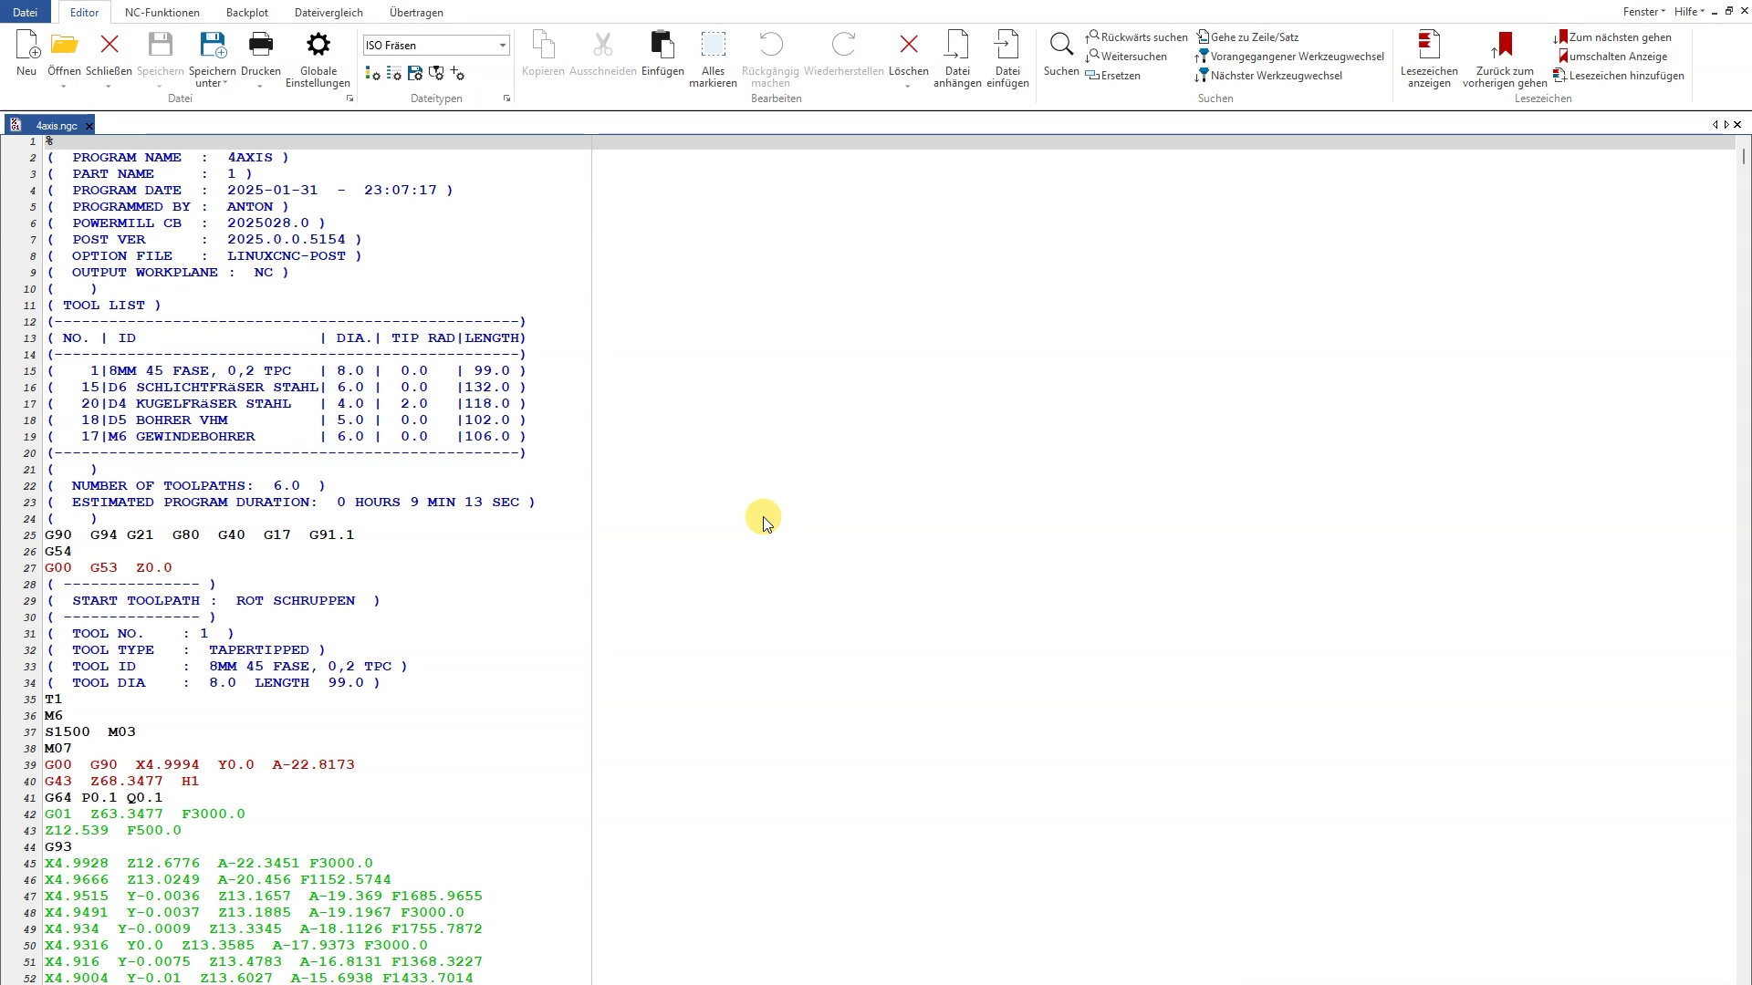
Examine the 4axis NGC code from the header and first toolpath Rot Schruppen through its simultaneous X, Y, Z, A and feed moves
{"action": "scroll", "coordinate": [235, 281], "scroll_direction": "down", "scroll_amount": 5}
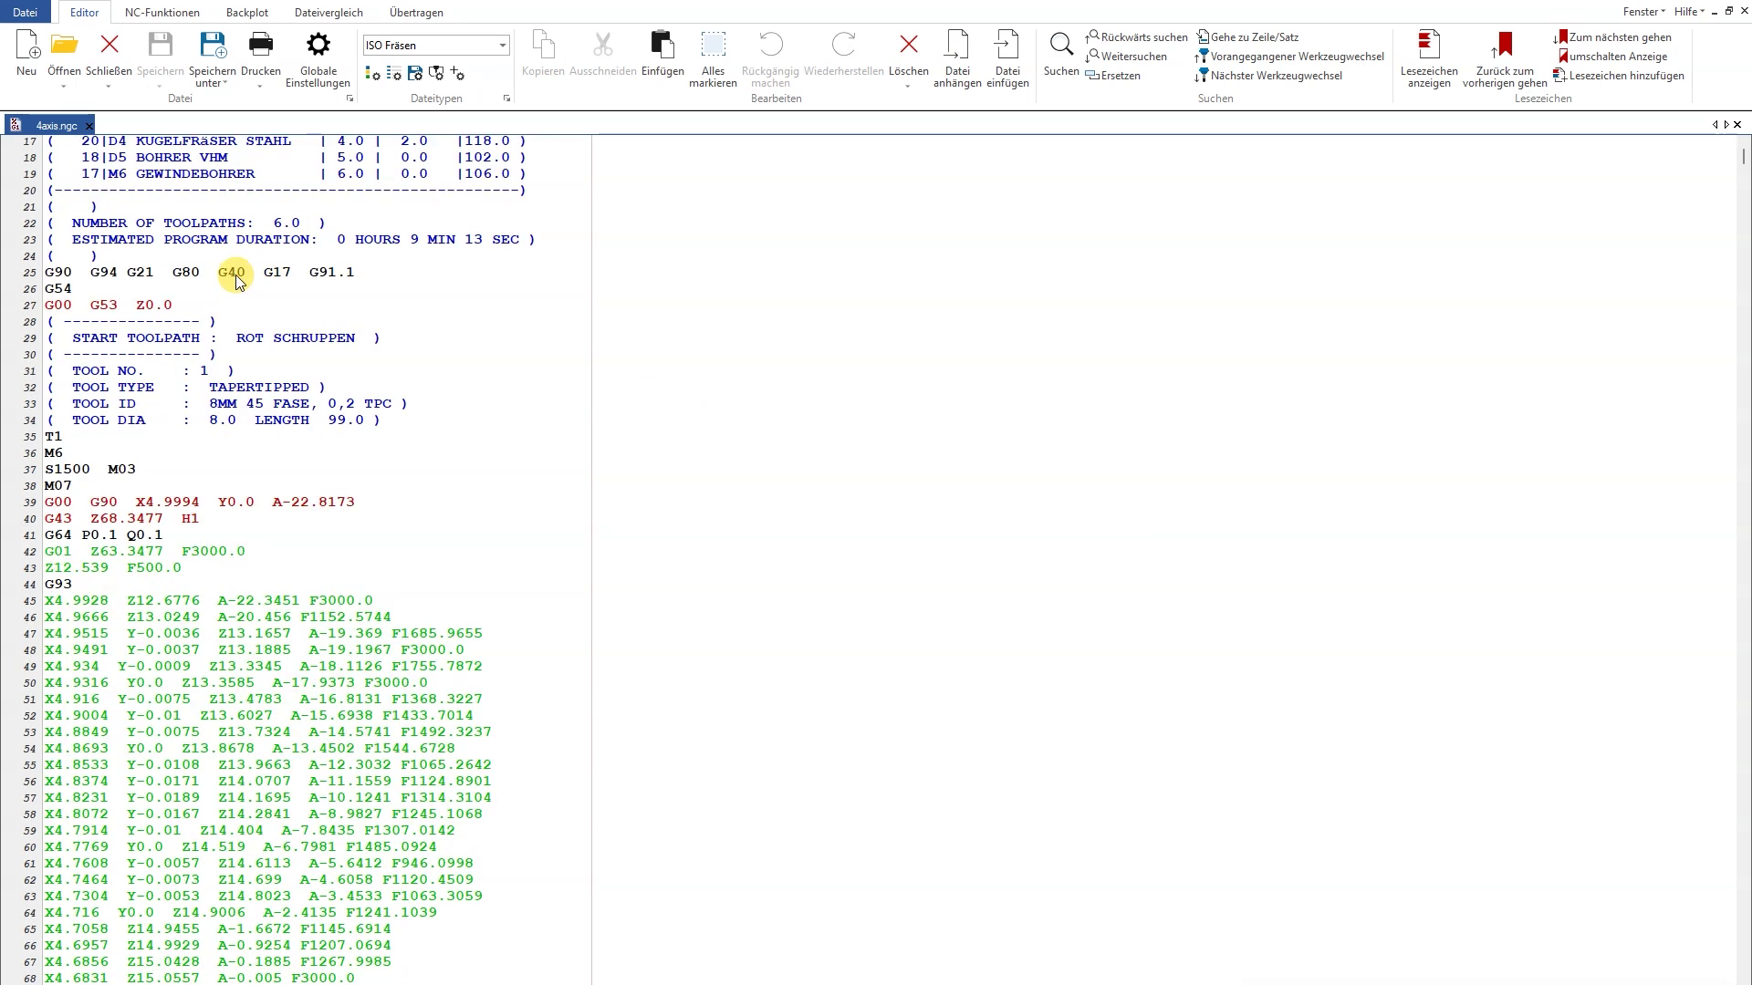
{"action": "scroll", "coordinate": [235, 285], "scroll_direction": "down", "scroll_amount": 3}
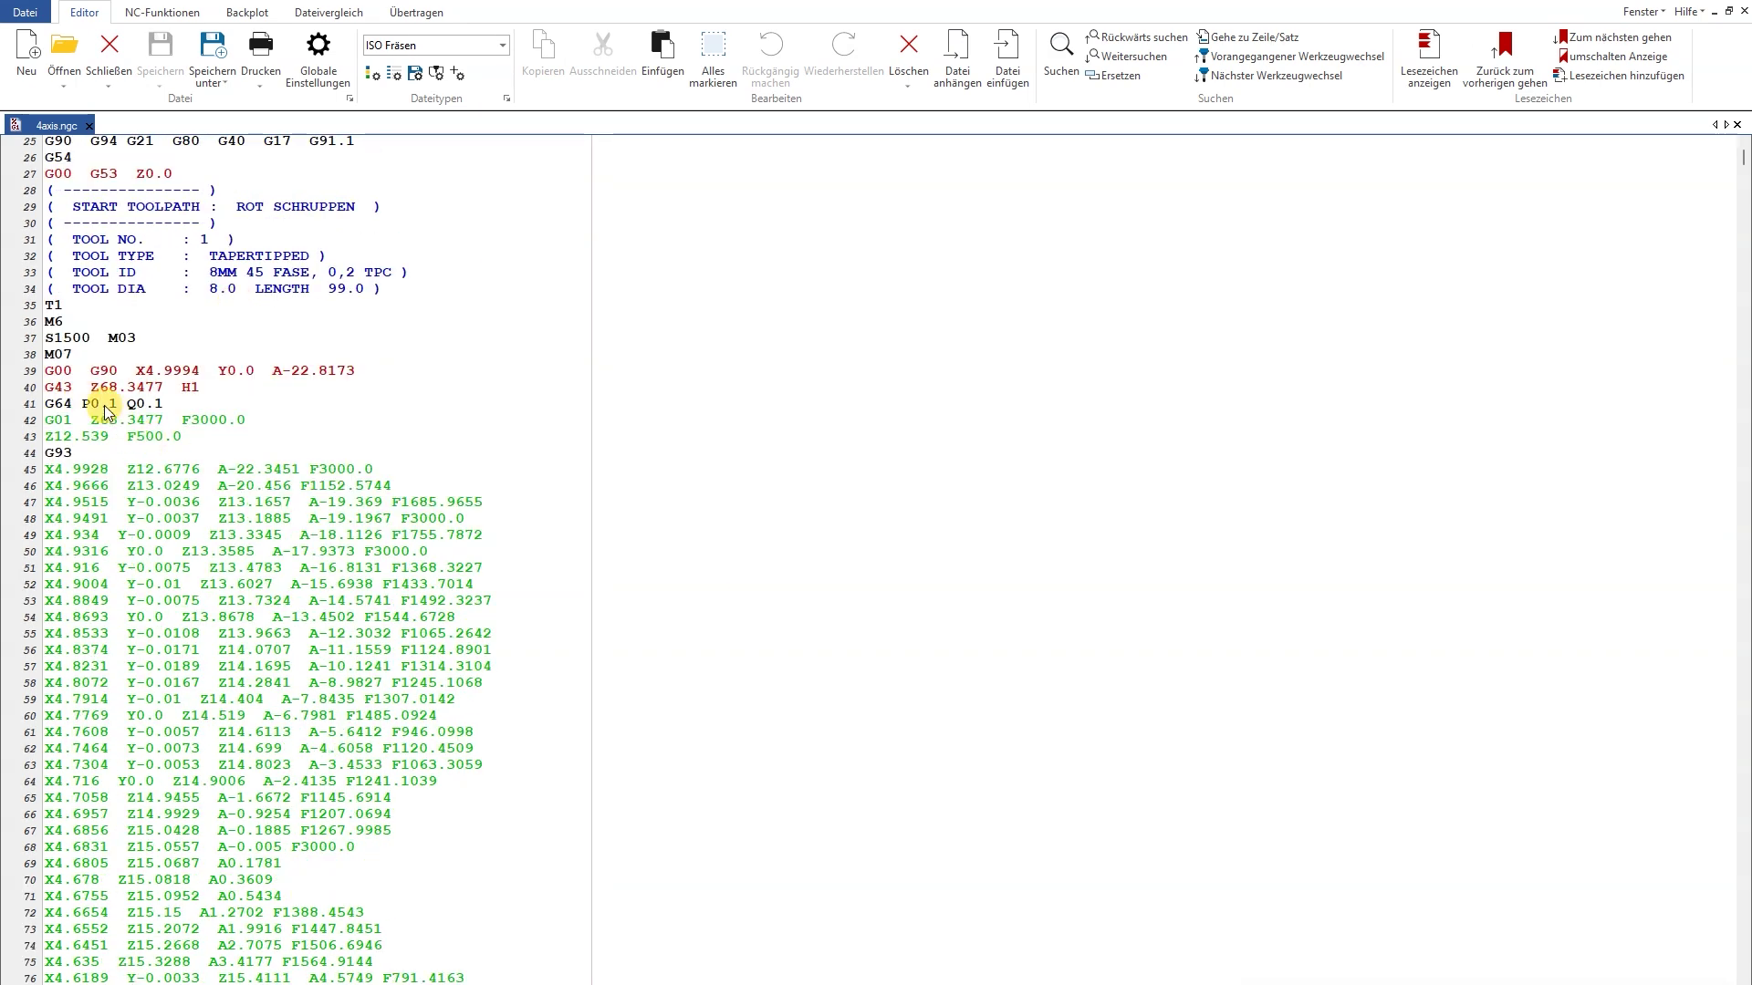
{"action": "scroll", "coordinate": [146, 429], "scroll_direction": "down", "scroll_amount": 16}
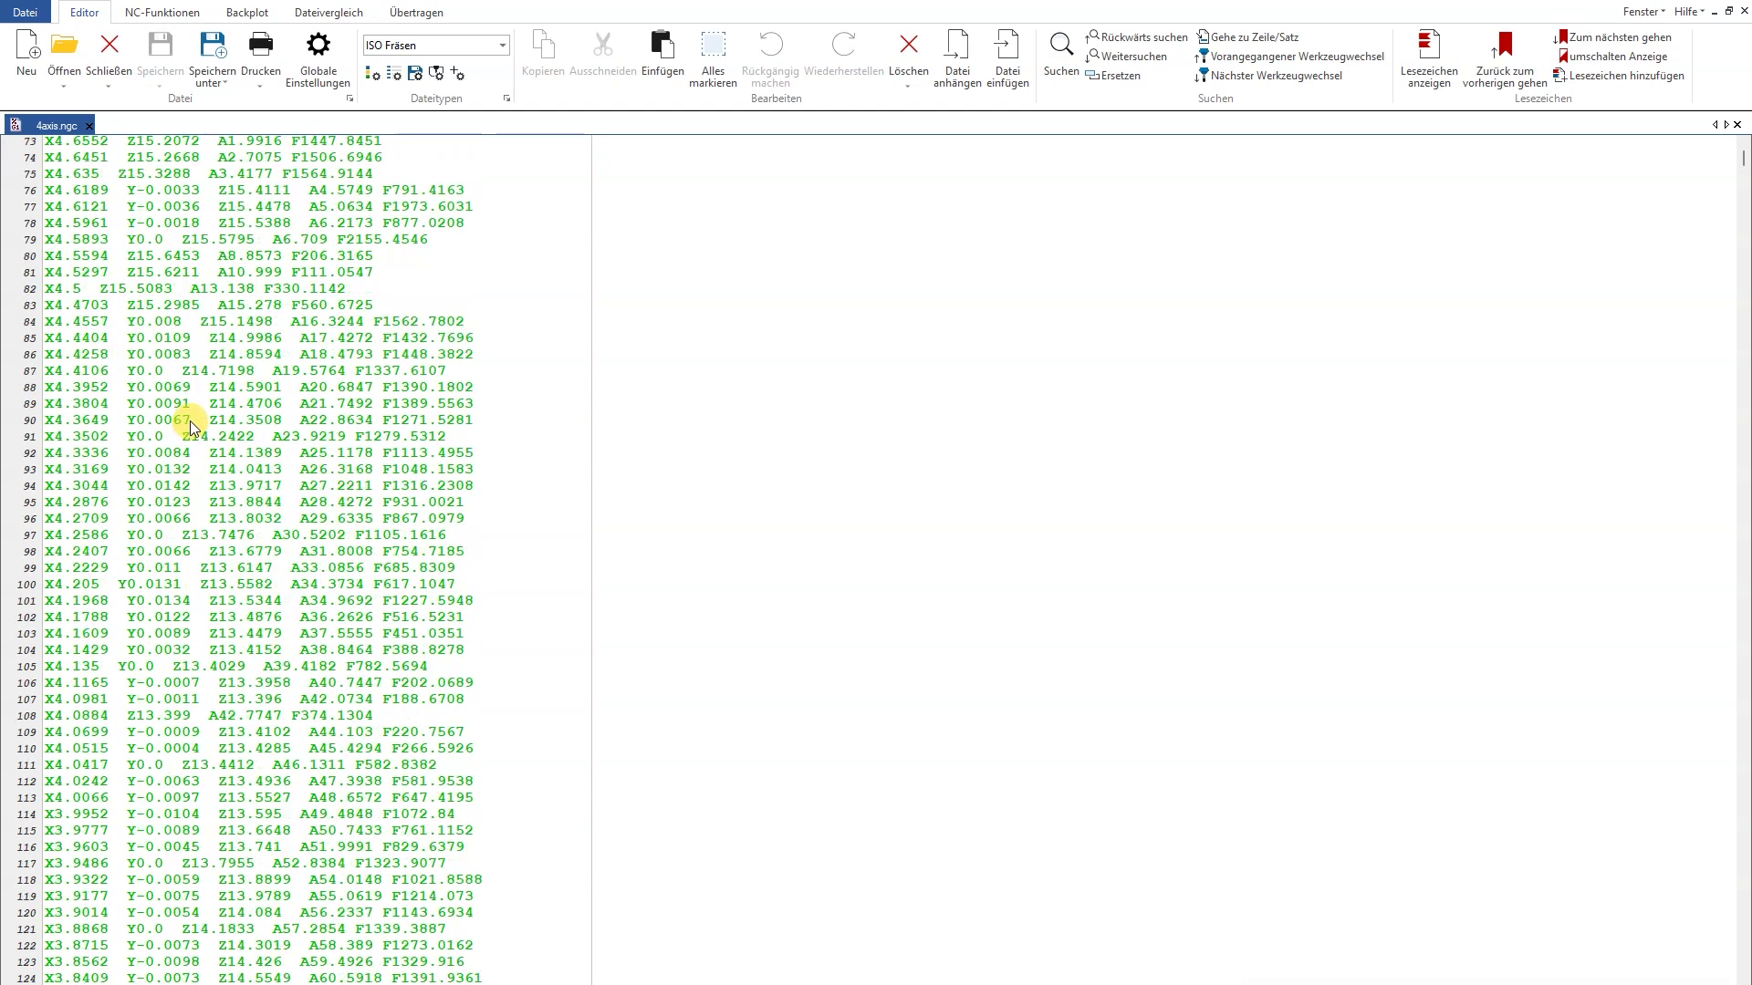
{"action": "scroll", "coordinate": [178, 566], "scroll_direction": "down", "scroll_amount": 3}
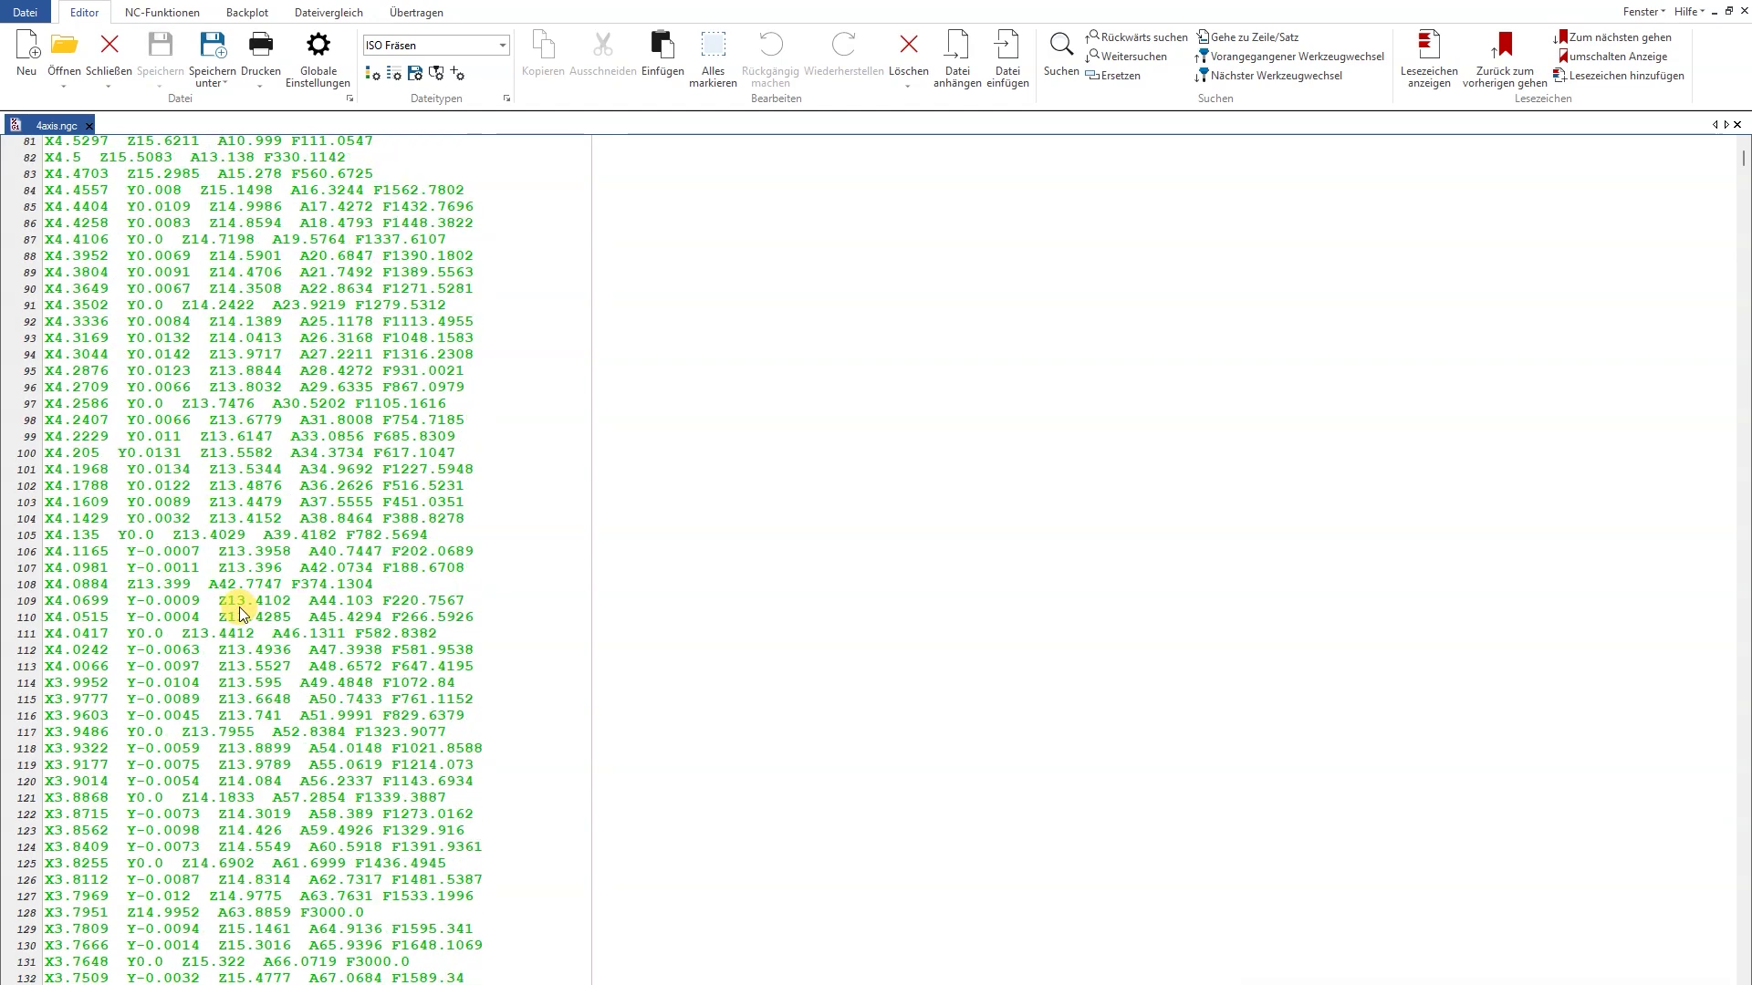
{"action": "scroll", "coordinate": [239, 602], "scroll_direction": "down", "scroll_amount": 20}
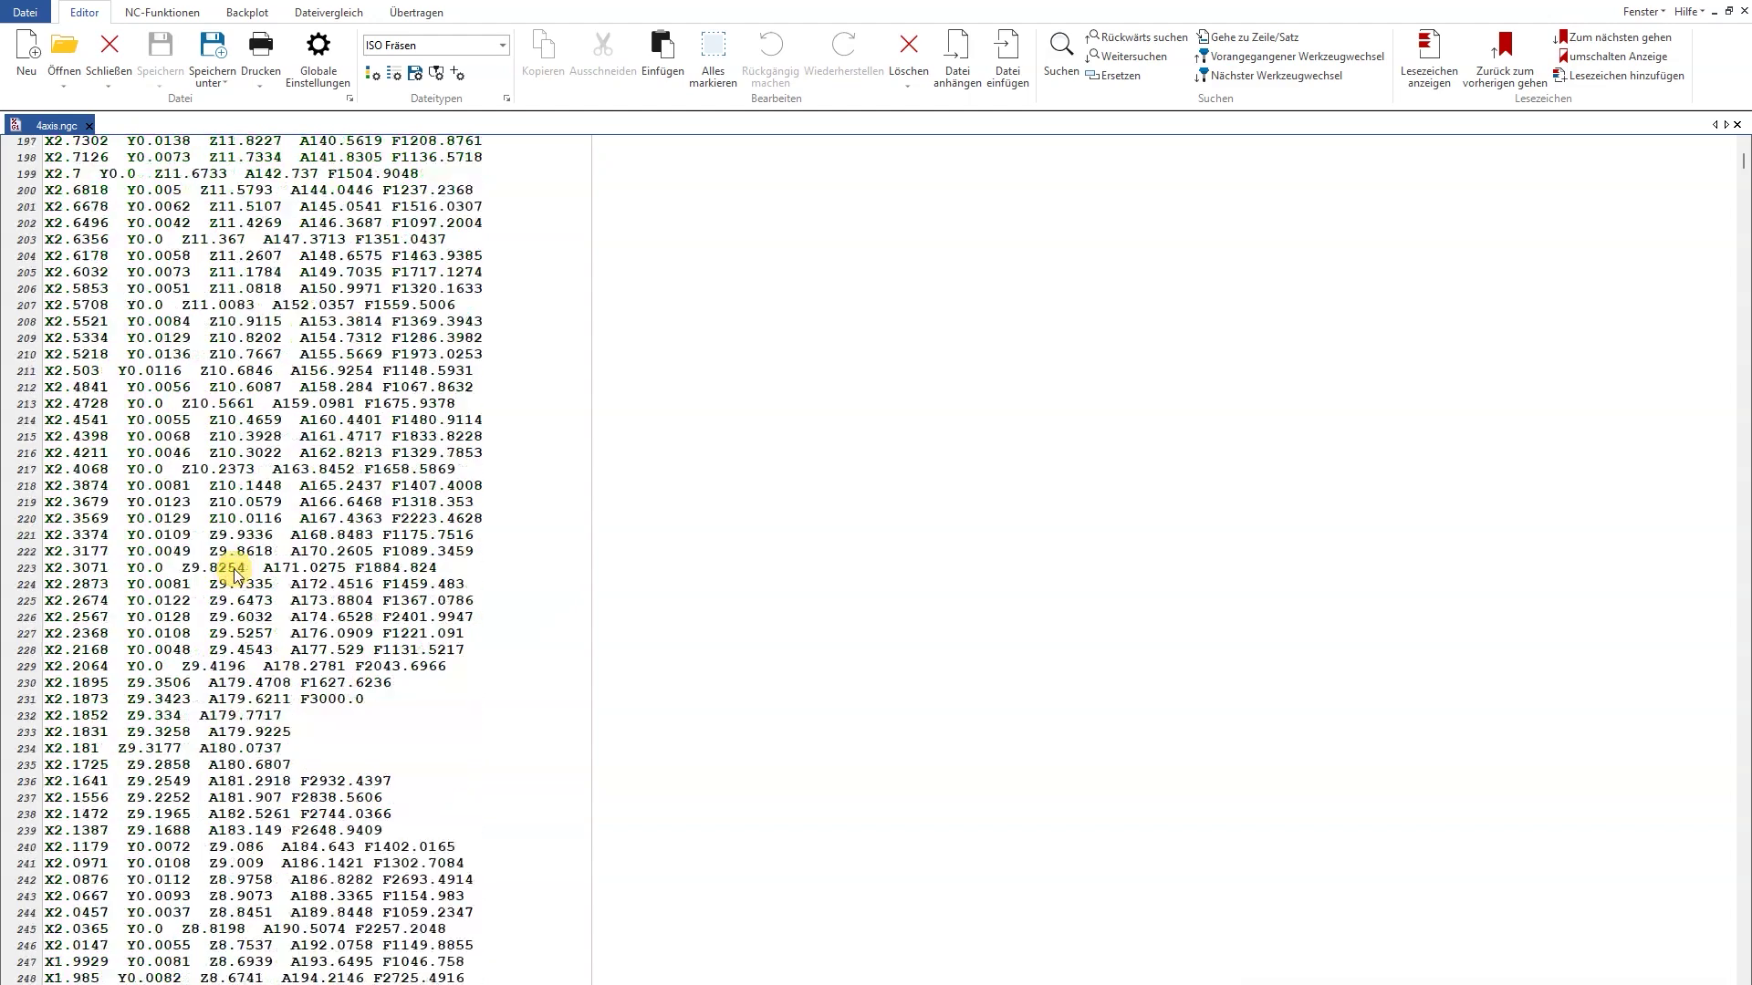
{"action": "scroll", "coordinate": [236, 570], "scroll_direction": "down", "scroll_amount": 20}
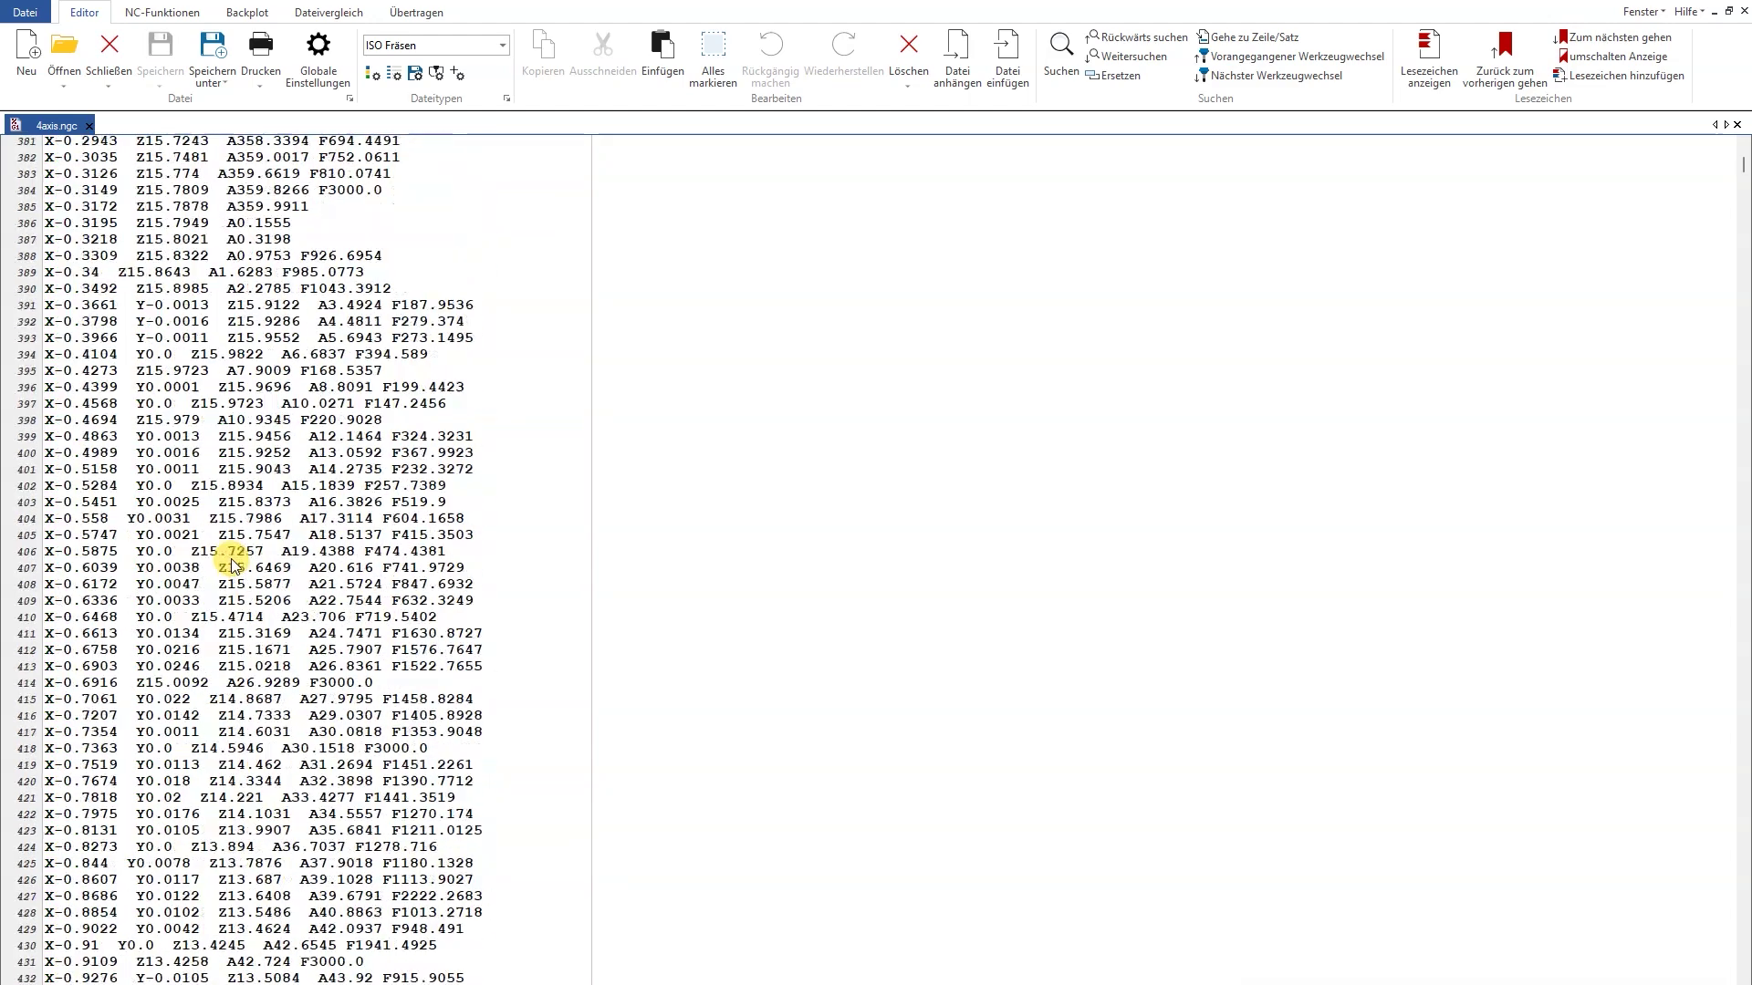
Open the backplot of the 4axis NGC file and examine the plotted toolpaths from several angles against the code
{"action": "left_click", "coordinate": [247, 13]}
{"action": "left_click", "coordinate": [51, 53]}
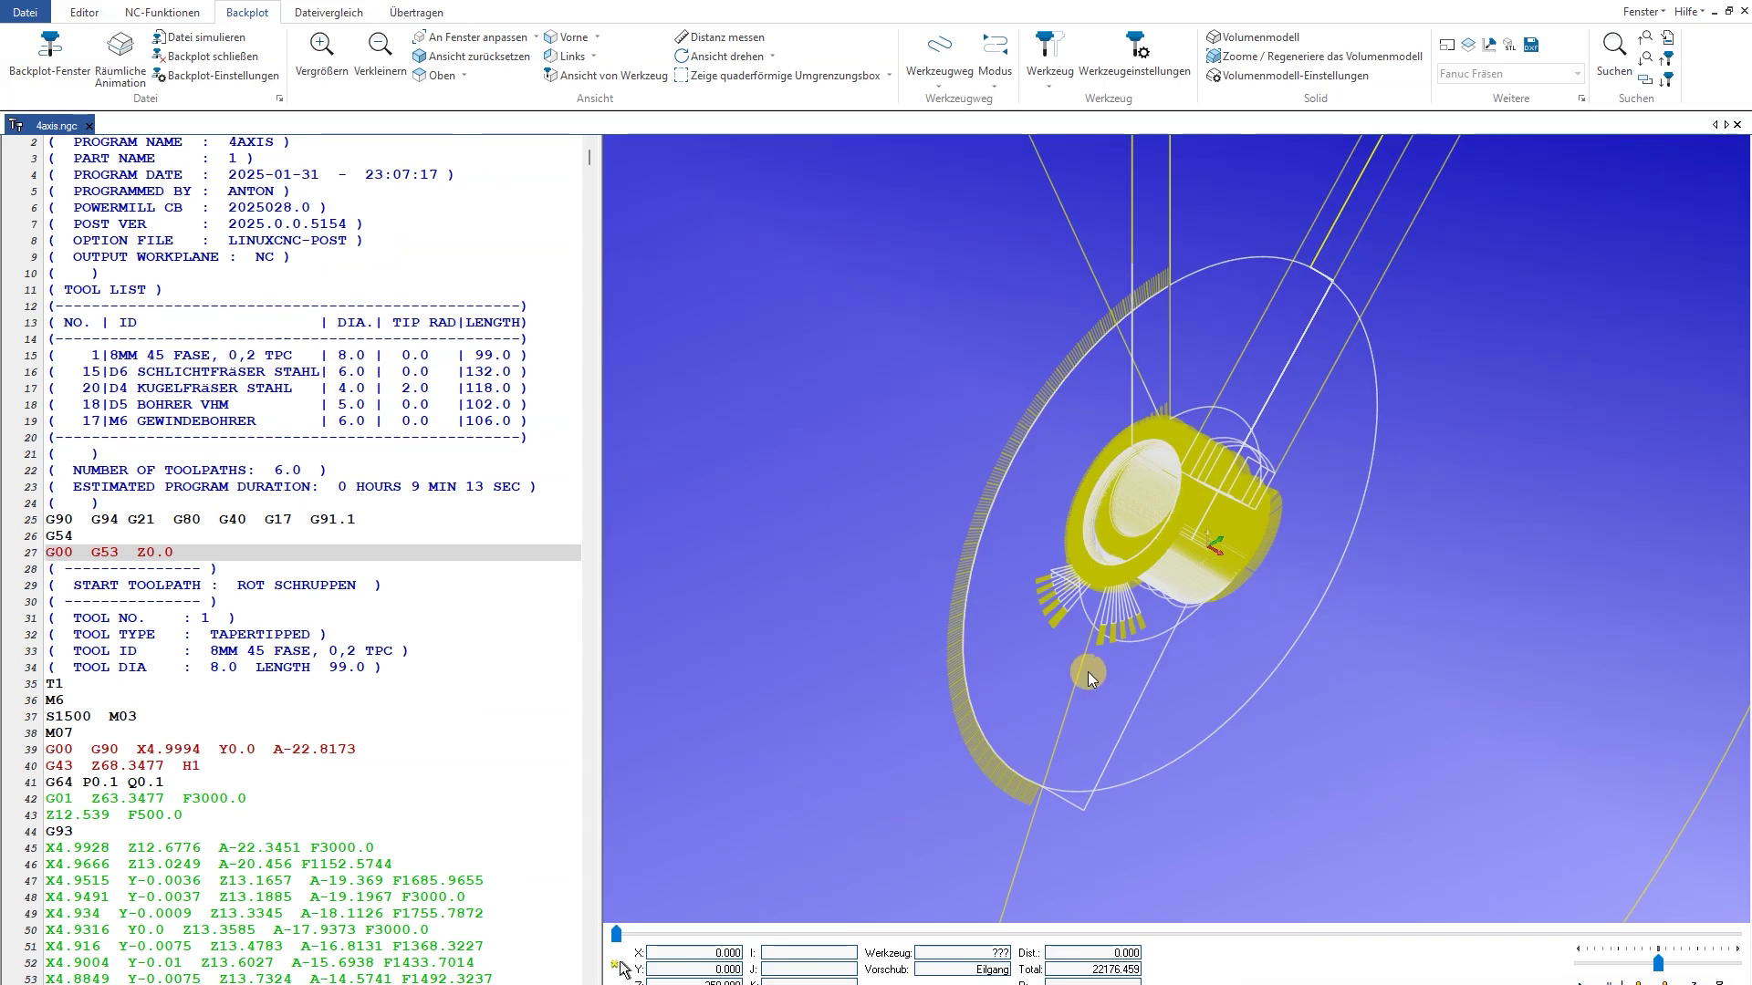
{"action": "left_click_drag", "start_coordinate": [1091, 677], "coordinate": [1050, 634]}
{"action": "scroll", "coordinate": [1200, 529], "scroll_direction": "up", "scroll_amount": 6}
{"action": "scroll", "coordinate": [1200, 533], "scroll_direction": "down", "scroll_amount": 2}
{"action": "scroll", "coordinate": [347, 677], "scroll_direction": "up", "scroll_amount": 6}
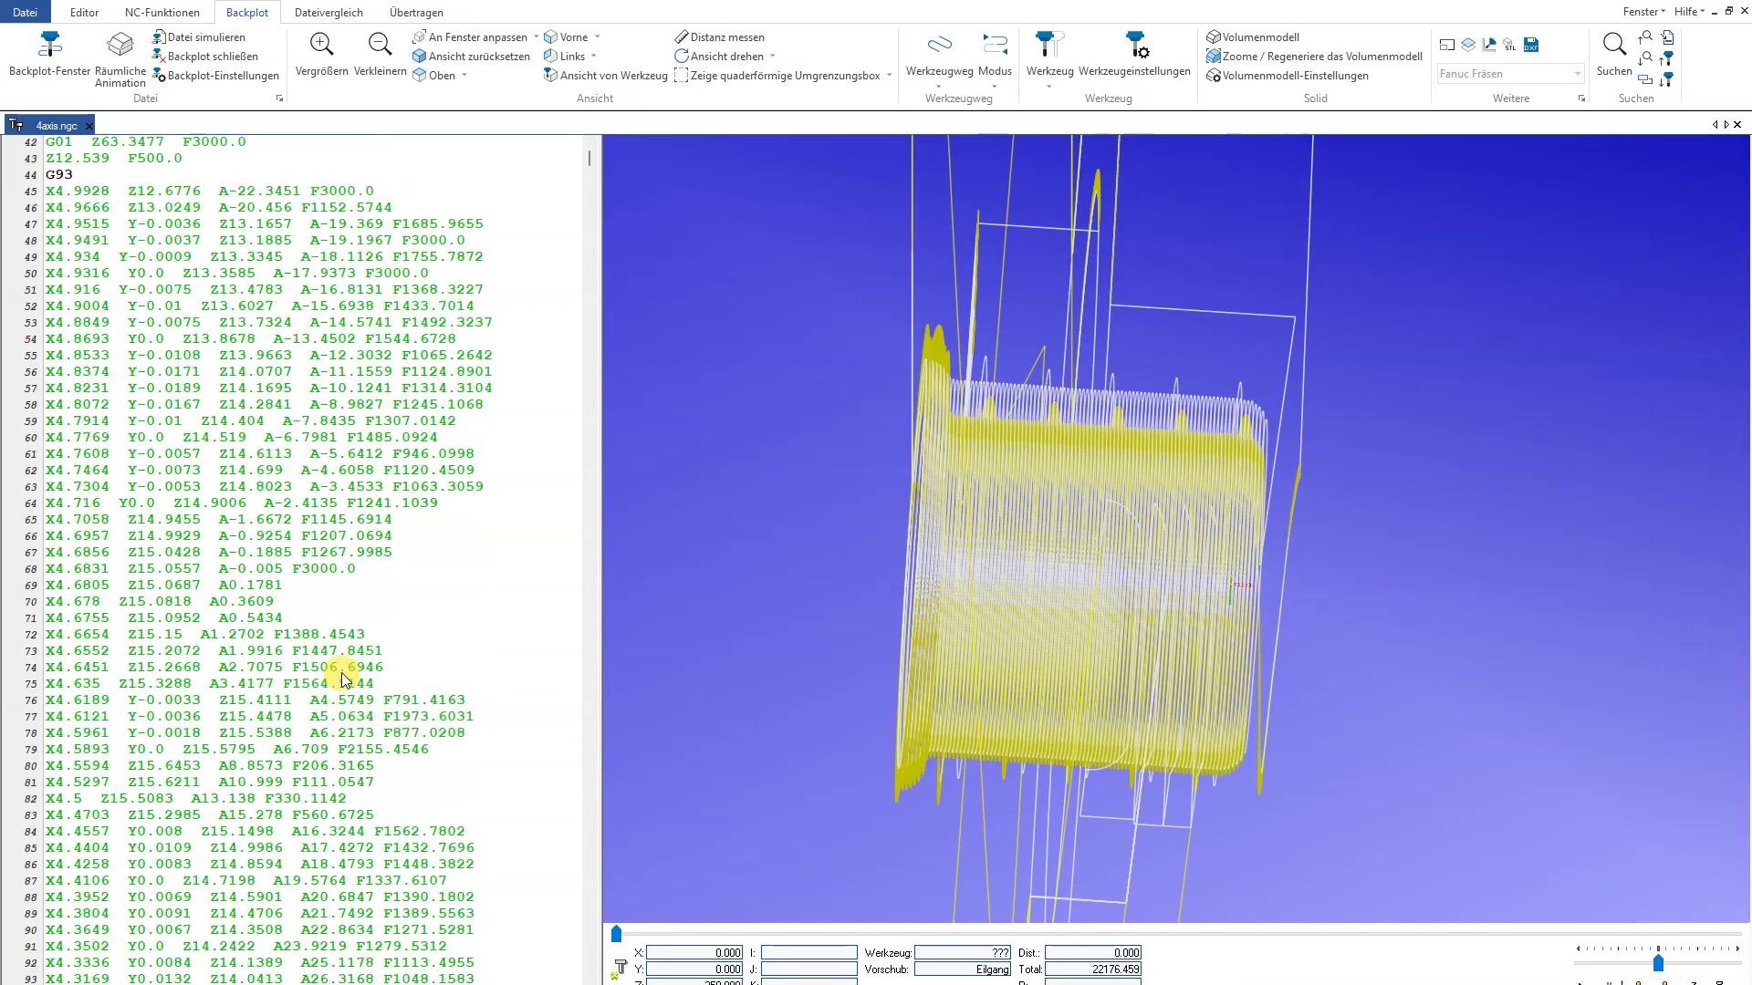
{"action": "scroll", "coordinate": [1049, 918], "scroll_direction": "up", "scroll_amount": 5}
{"action": "scroll", "coordinate": [1184, 593], "scroll_direction": "up", "scroll_amount": 3}
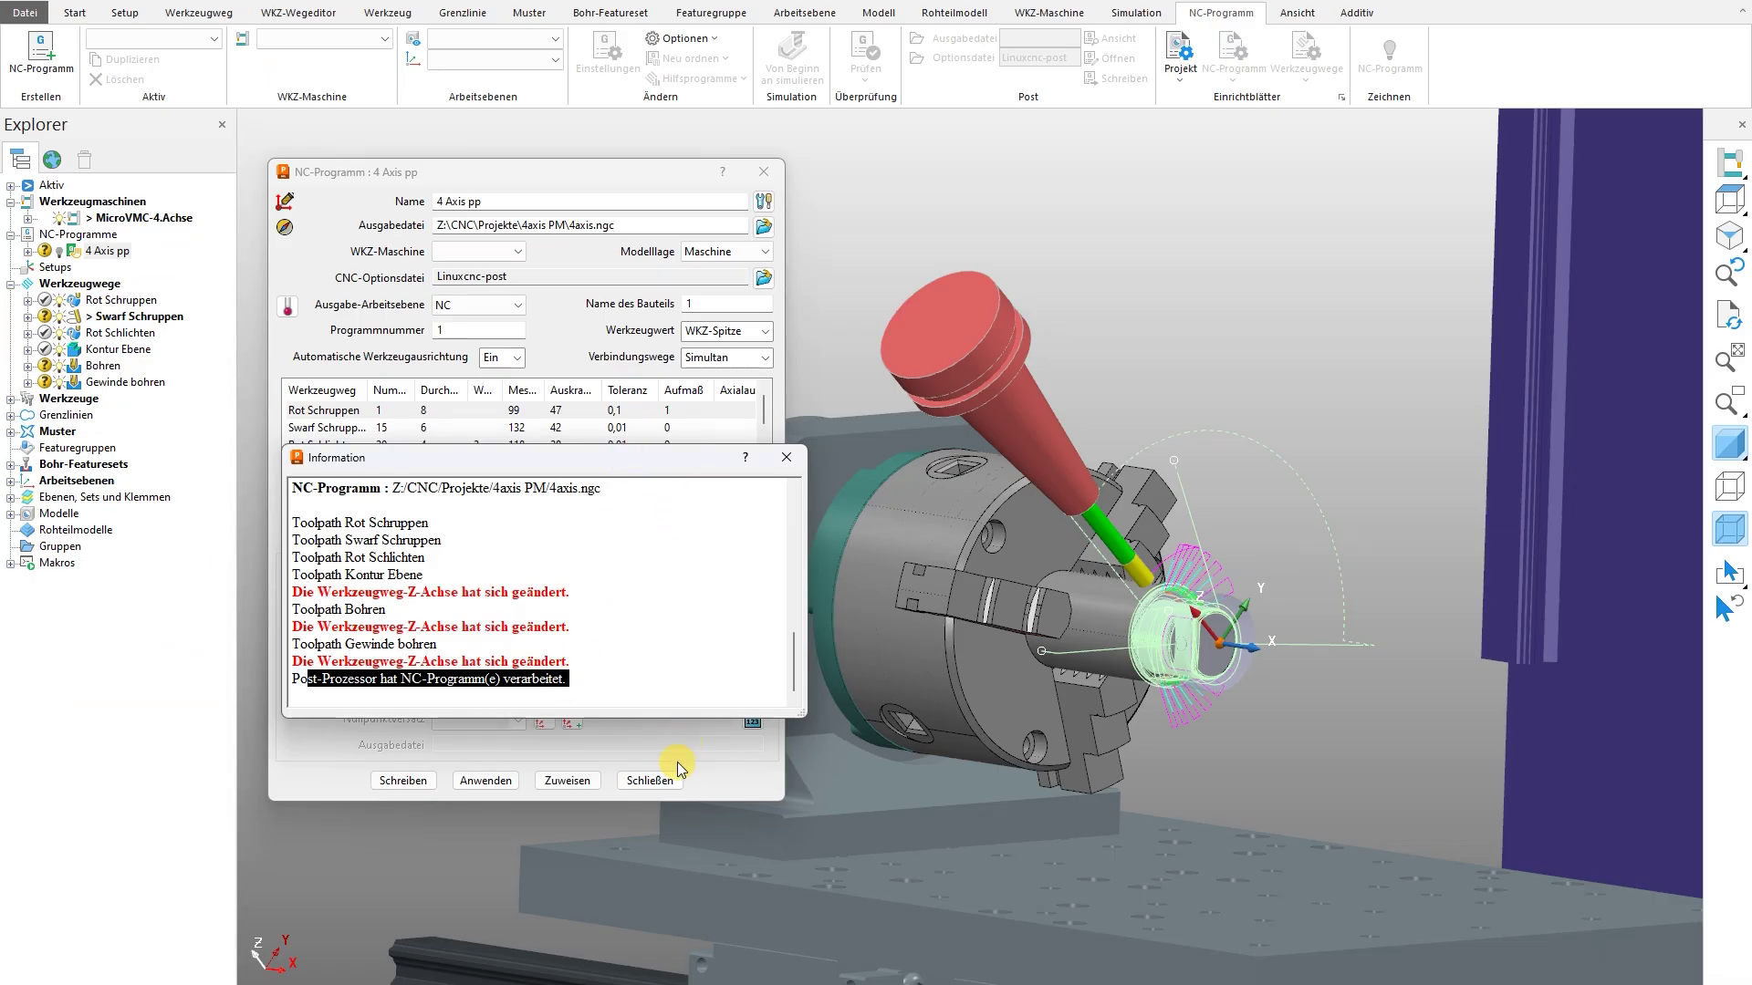
Switch to PowerMill, close the post-processing message and the NC program dialog, and activate the NC program 4 Axis pp
{"action": "left_click", "coordinate": [788, 458]}
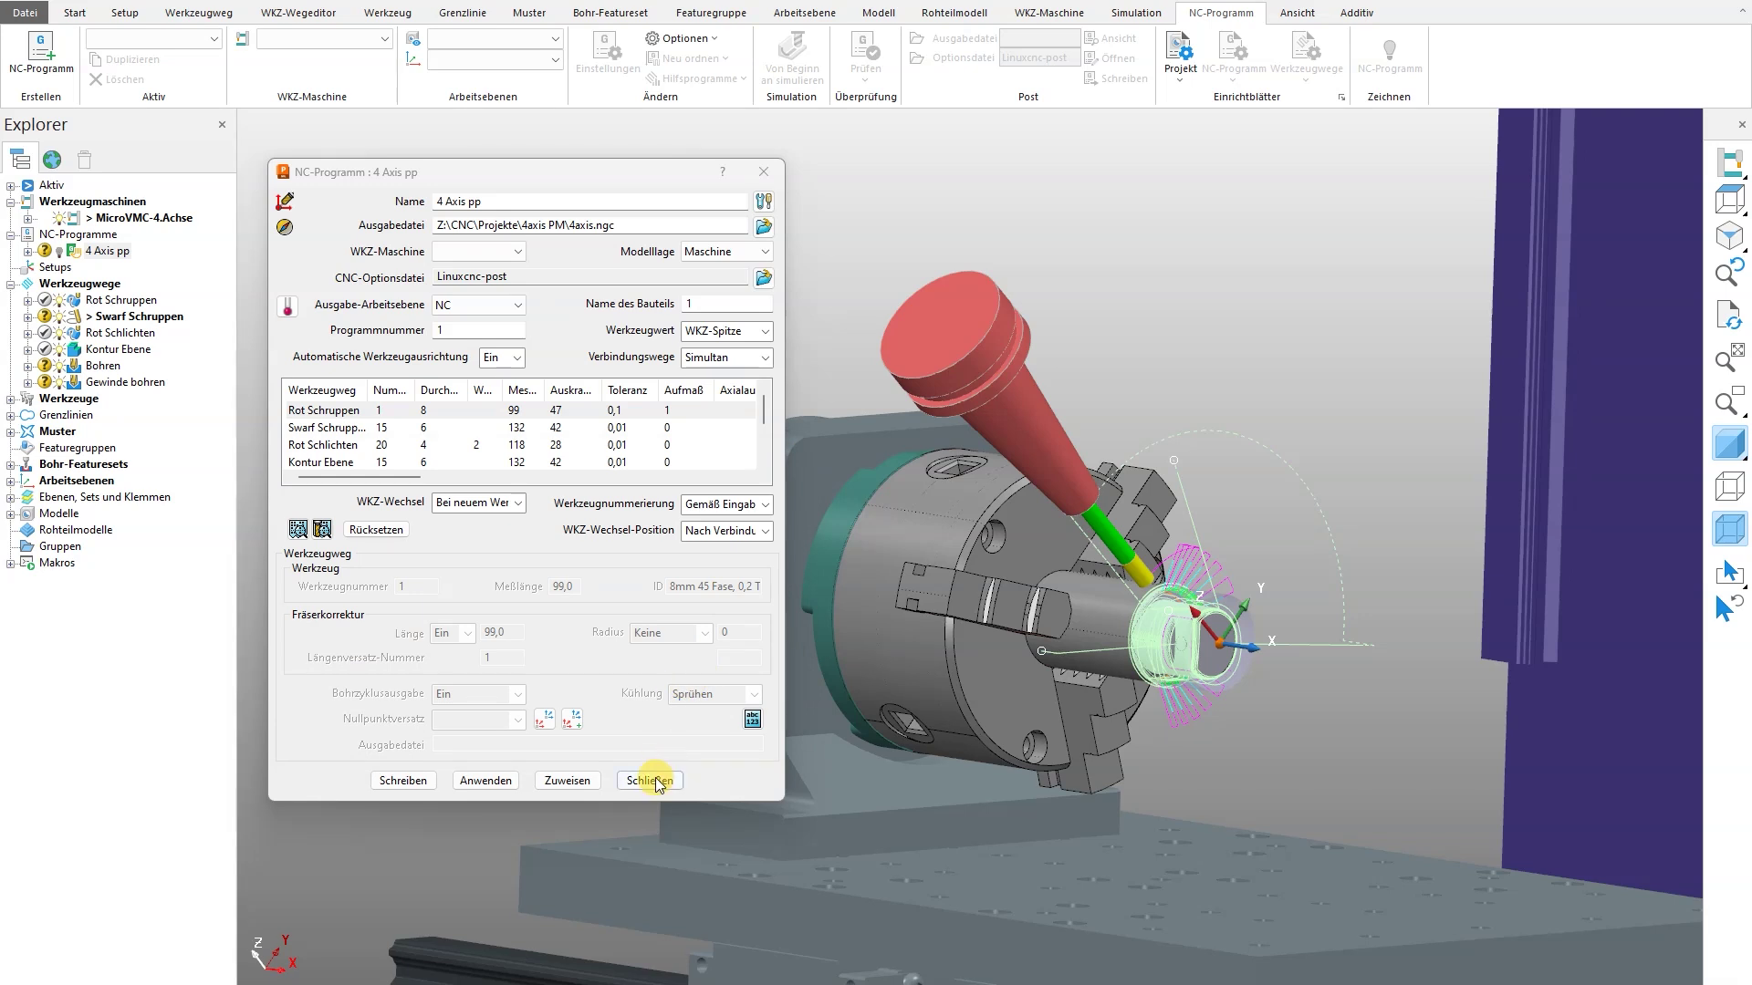
{"action": "left_click", "coordinate": [650, 781]}
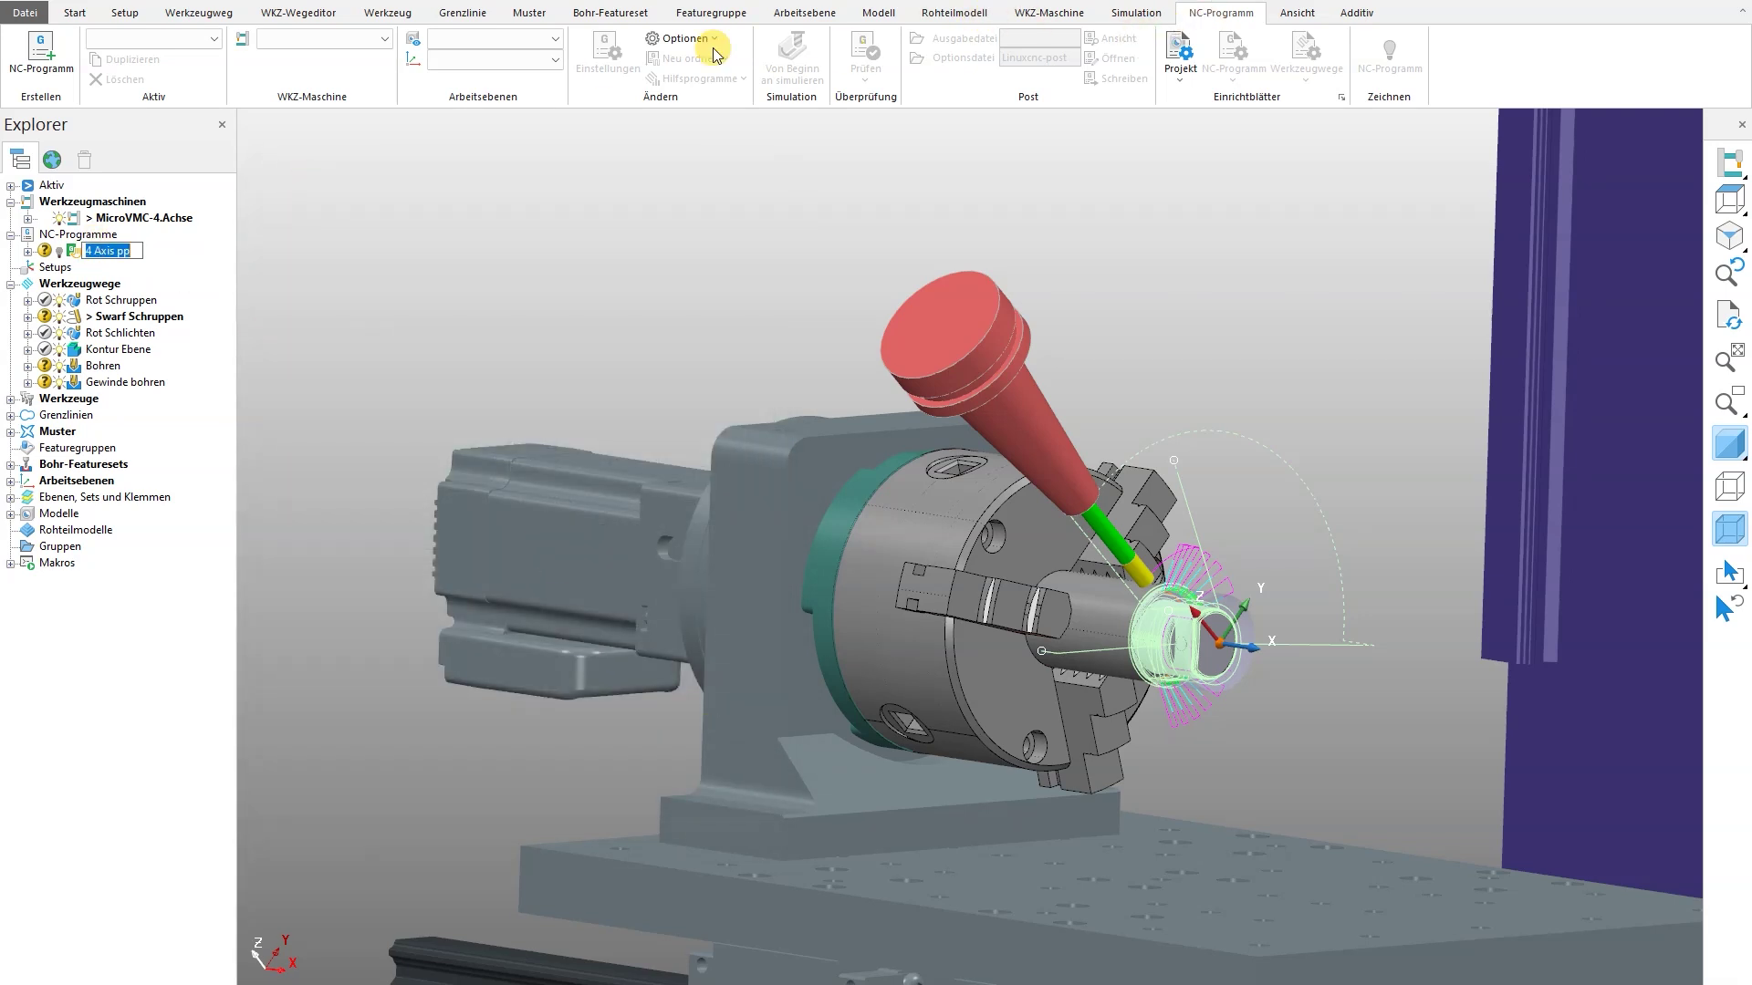
{"action": "left_click", "coordinate": [214, 38]}
{"action": "left_click", "coordinate": [168, 75]}
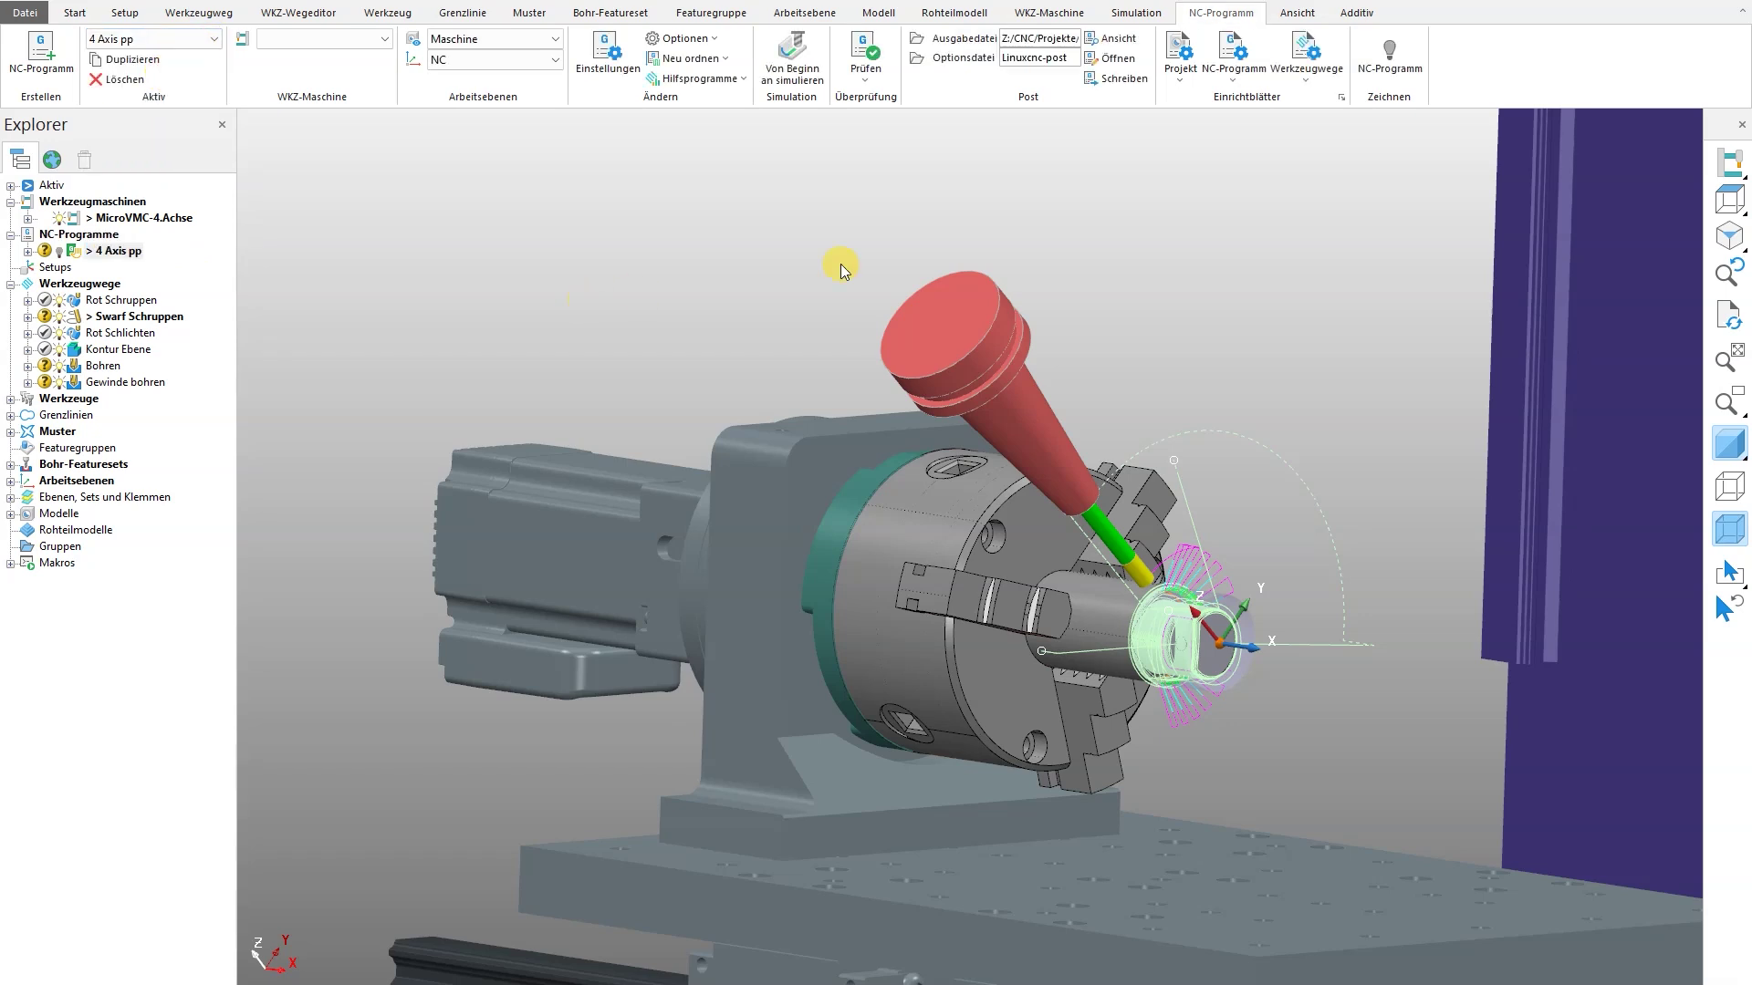
Load the NC program 4 Axis pp for simulation from its beginning and turn on ViewMill
{"action": "middle_click_drag", "start_coordinate": [1136, 415], "coordinate": [1122, 407]}
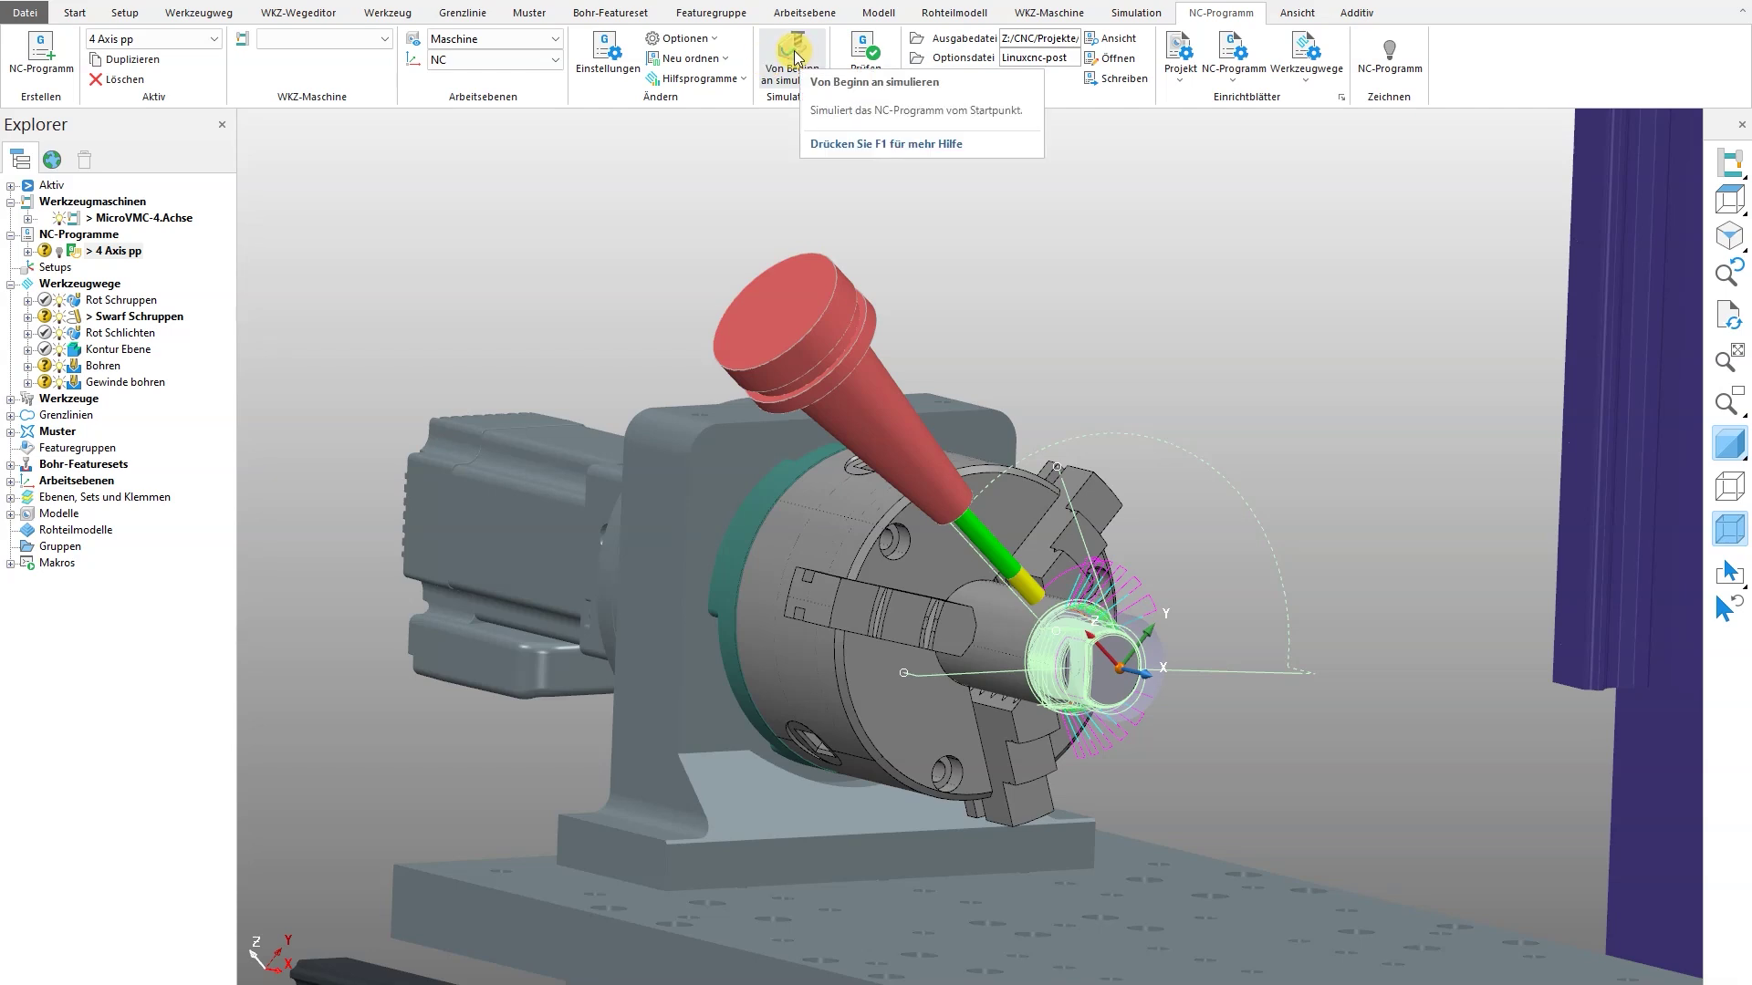
{"action": "left_click", "coordinate": [796, 57]}
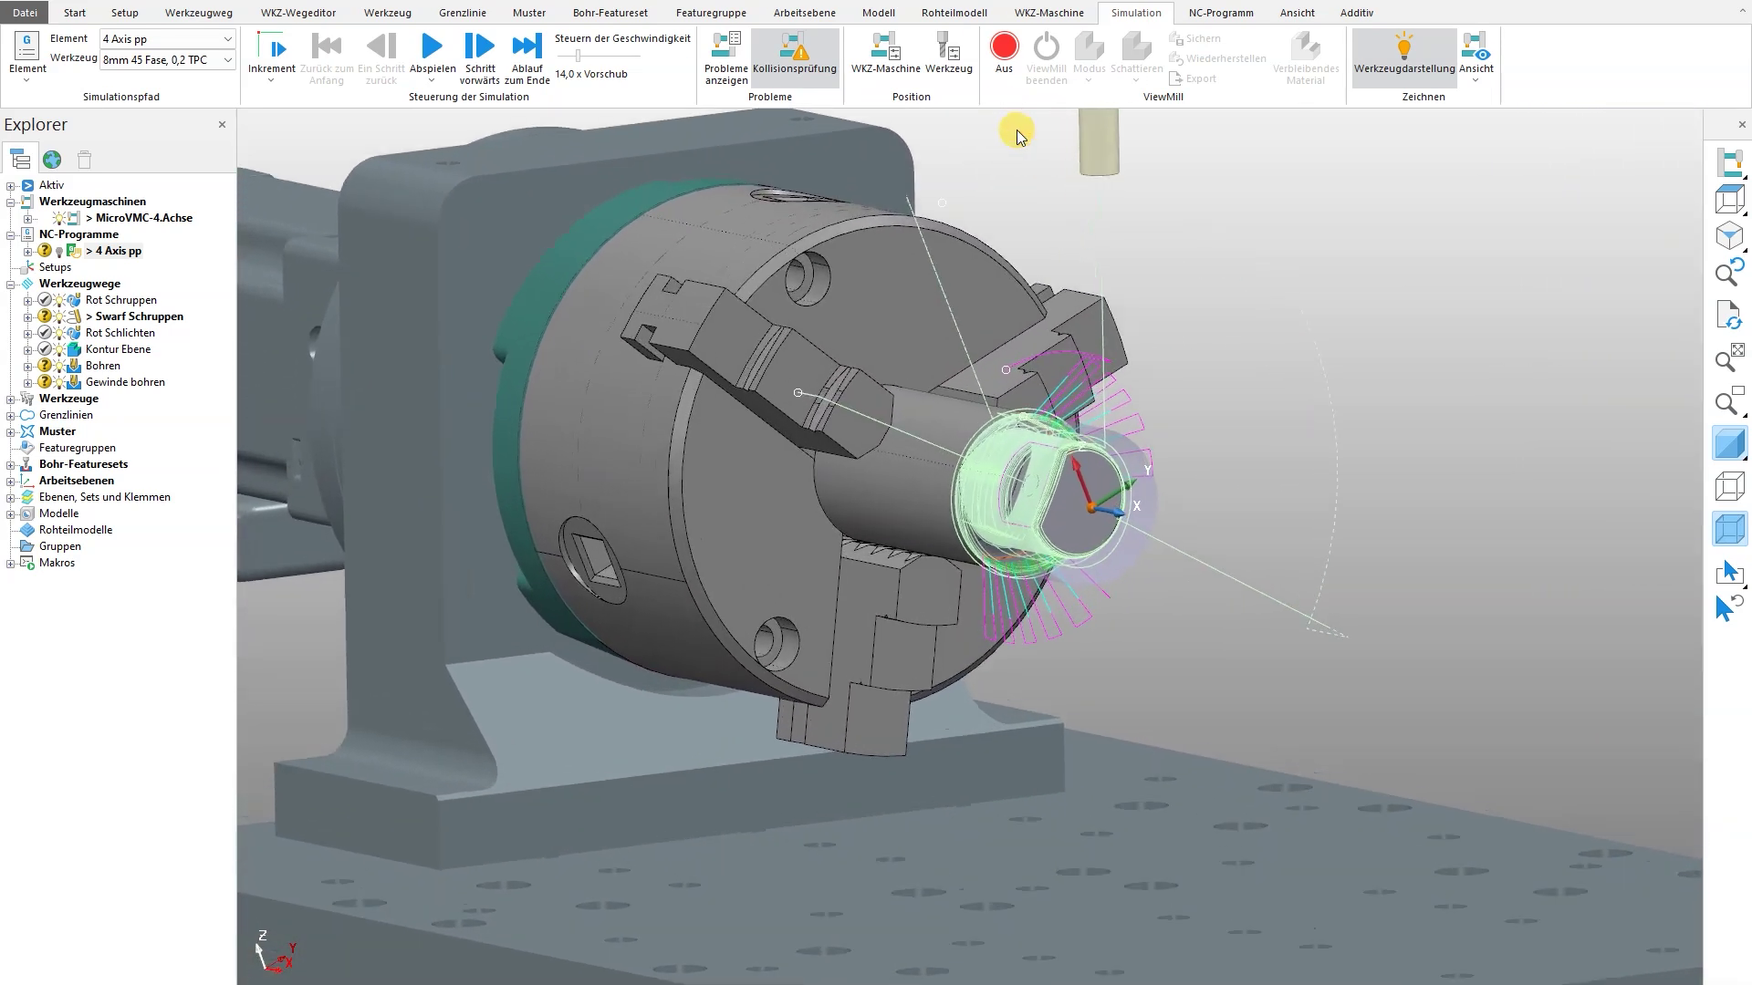
{"action": "left_click", "coordinate": [1003, 47]}
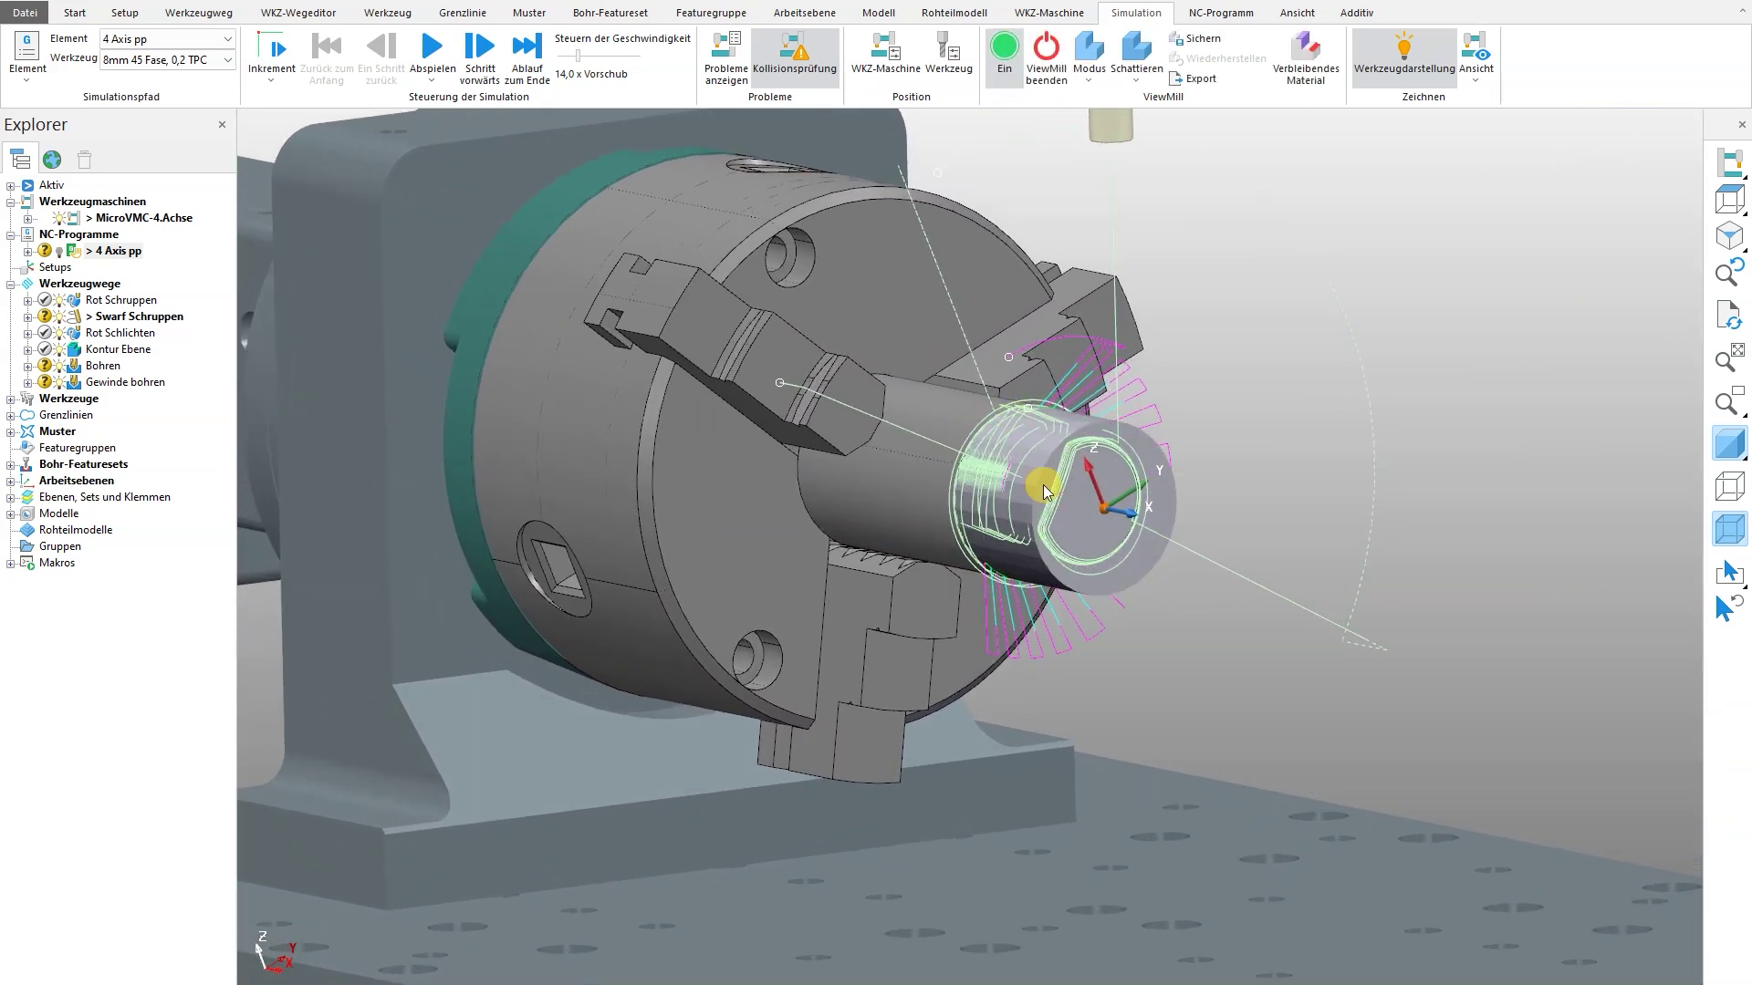
Hide all workplanes and all toolpaths in the view
{"action": "left_click", "coordinate": [87, 482]}
{"action": "right_click", "coordinate": [86, 484]}
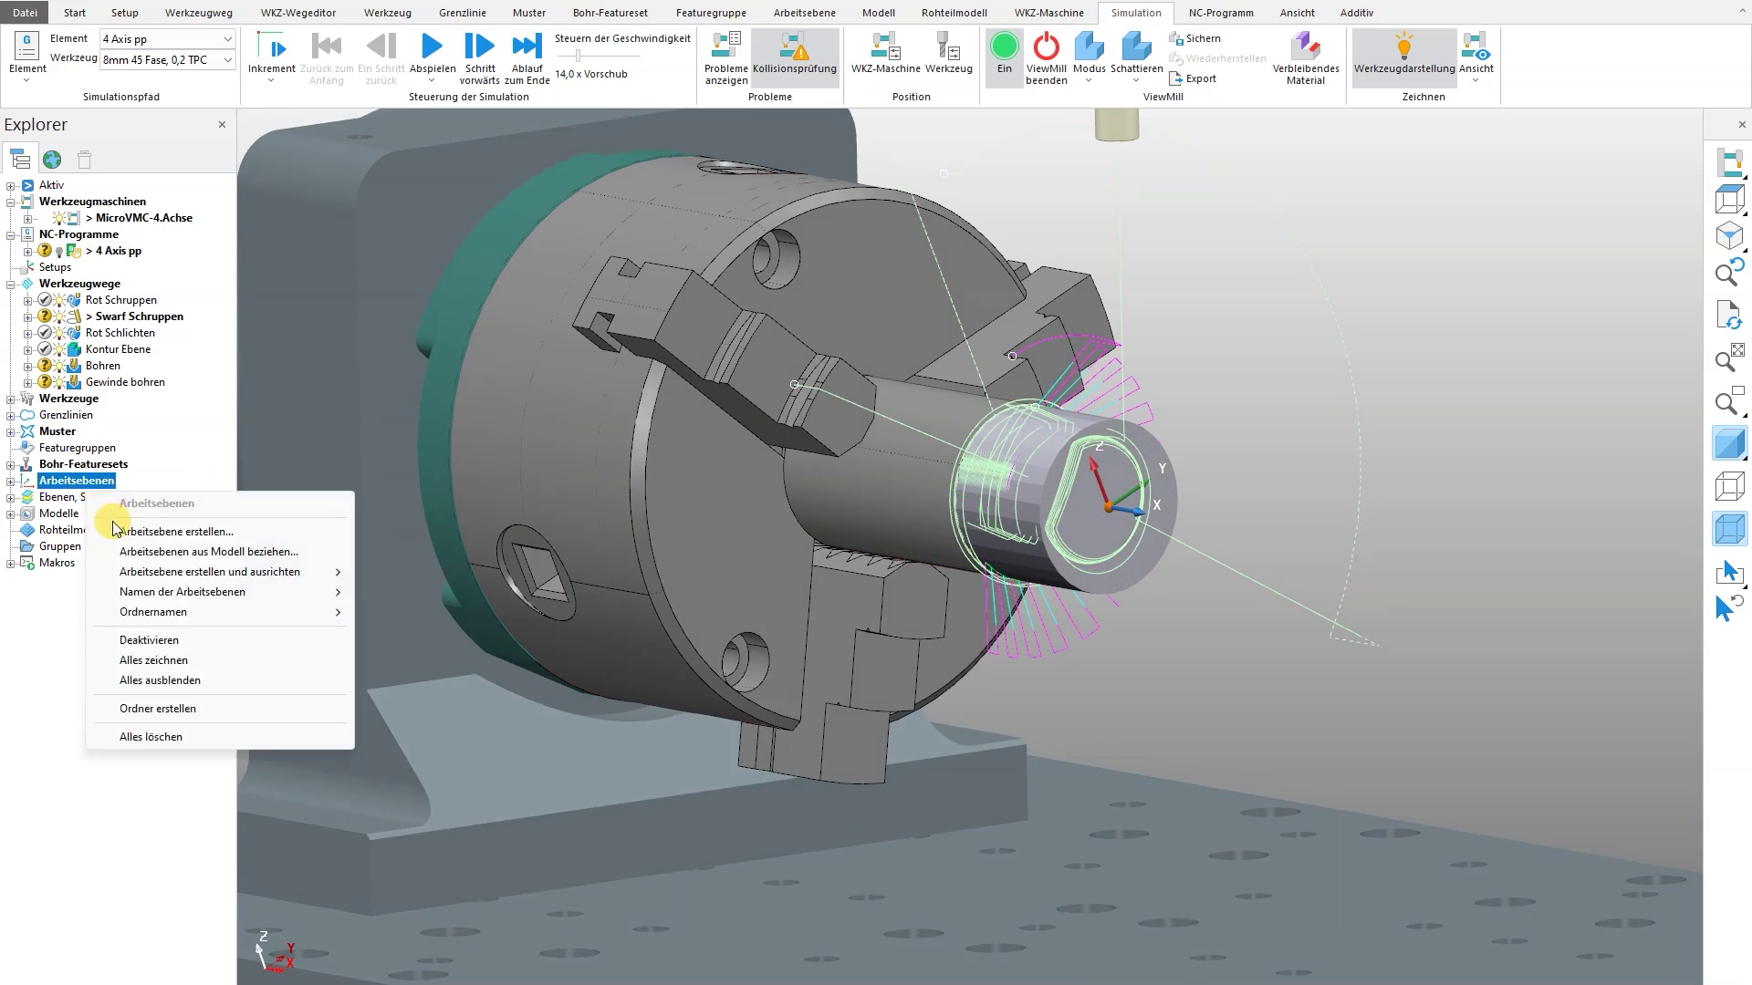
{"action": "left_click", "coordinate": [153, 681]}
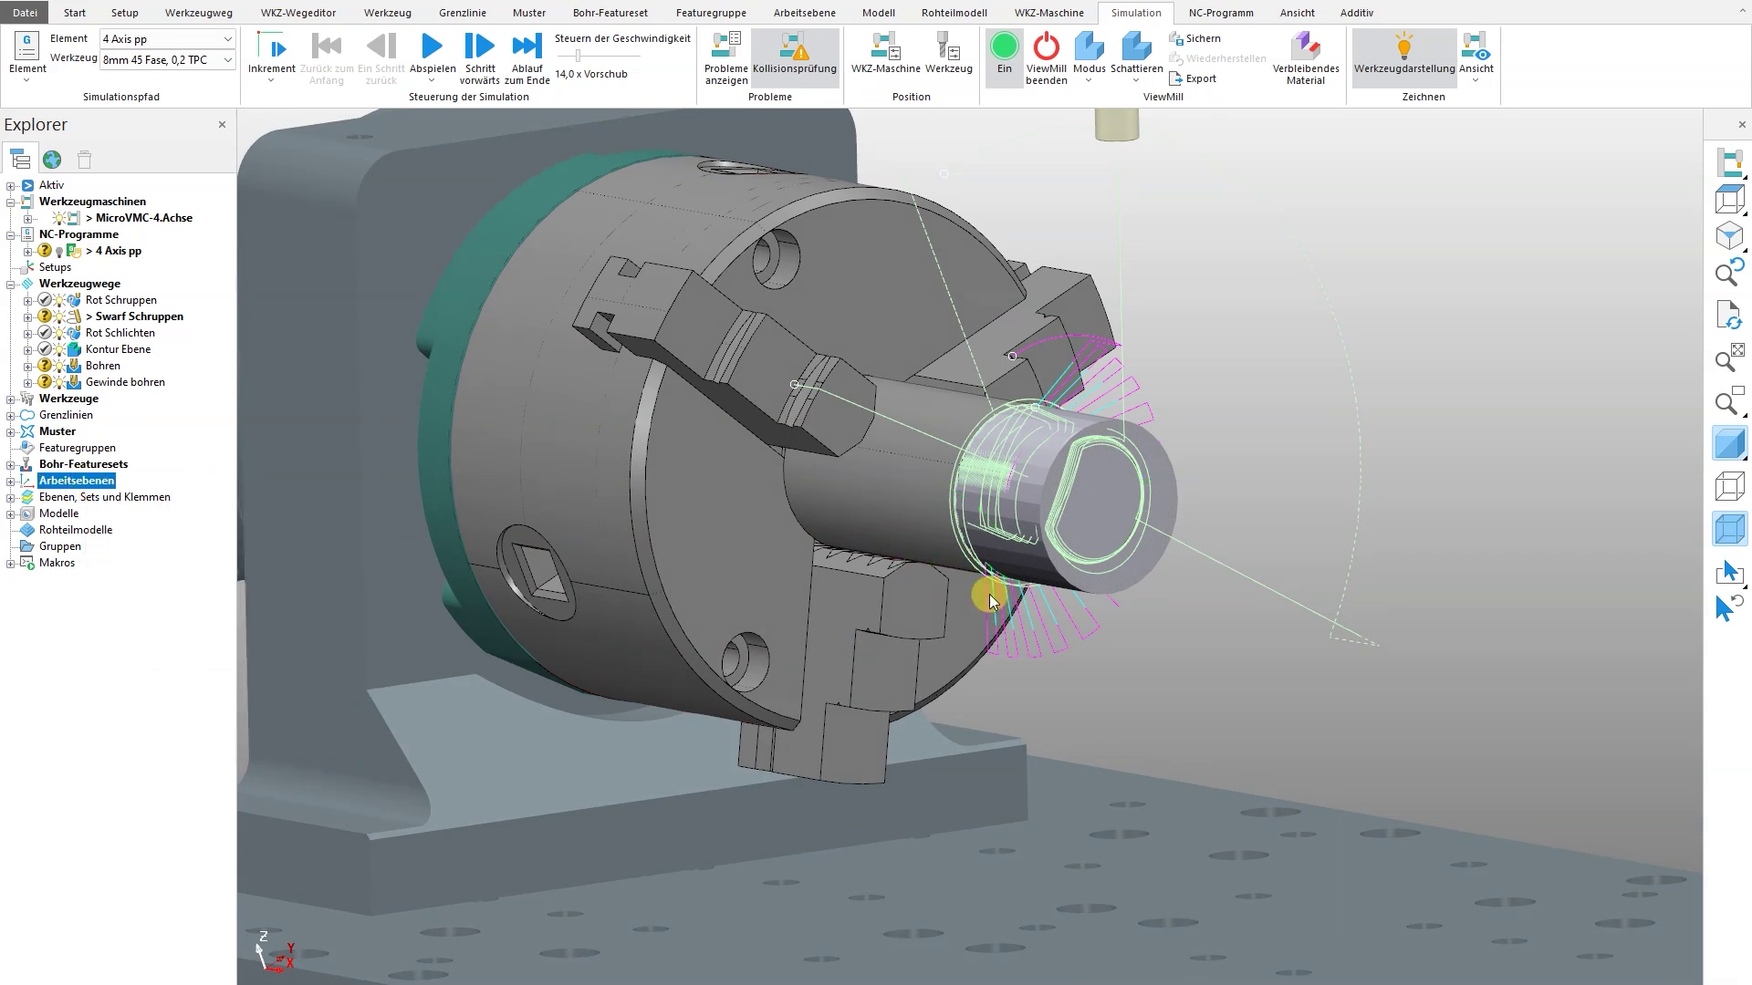
{"action": "right_click", "coordinate": [78, 288]}
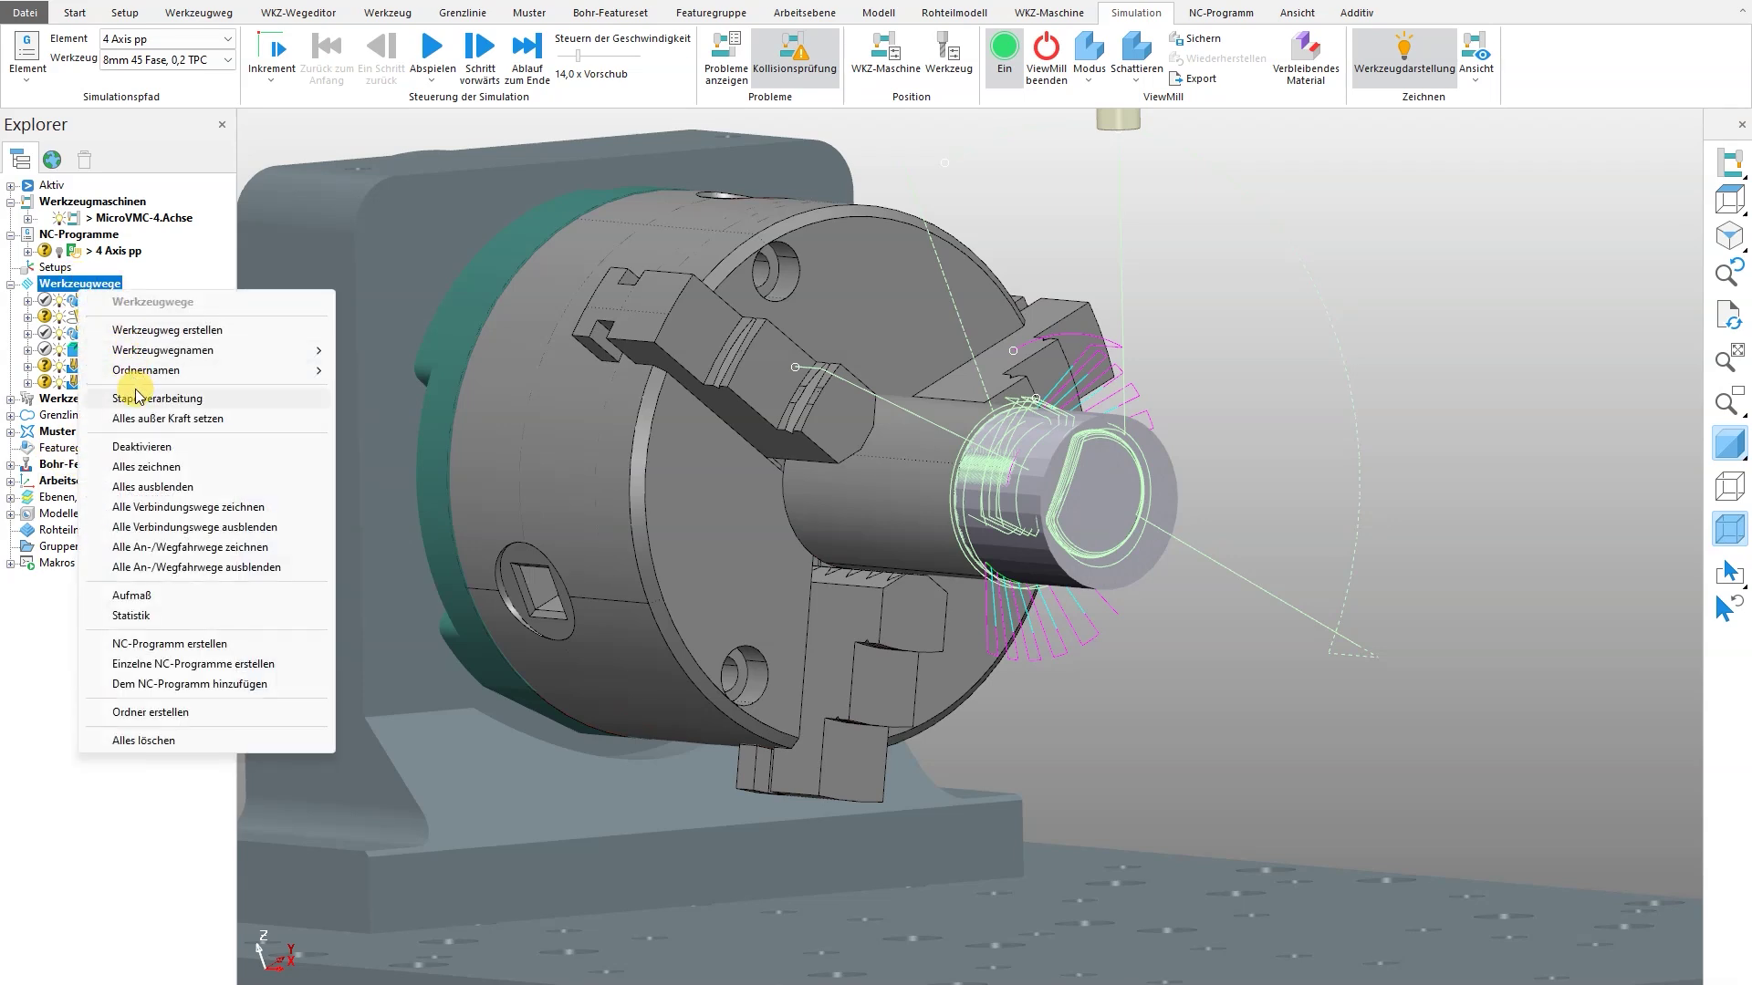
{"action": "left_click", "coordinate": [148, 486]}
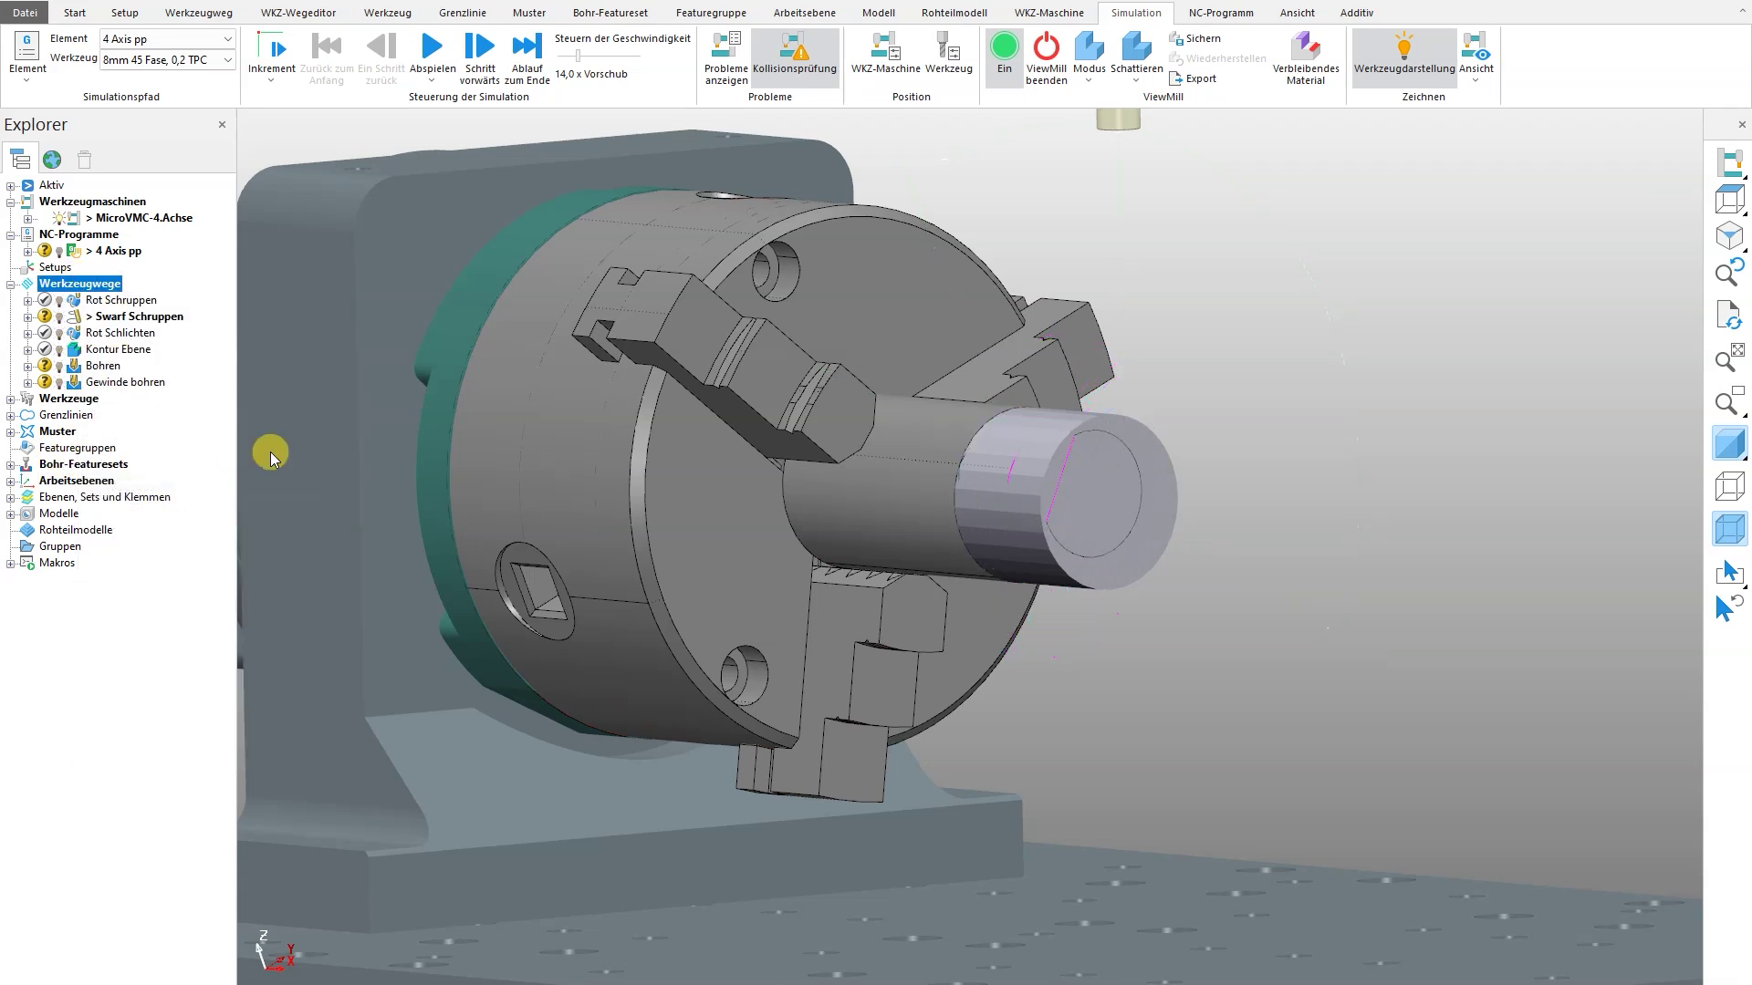
Play the simulation through to the end, slowing it to 18.0 x feed for the final operations, and inspect the machined part
{"action": "left_click", "coordinate": [442, 64]}
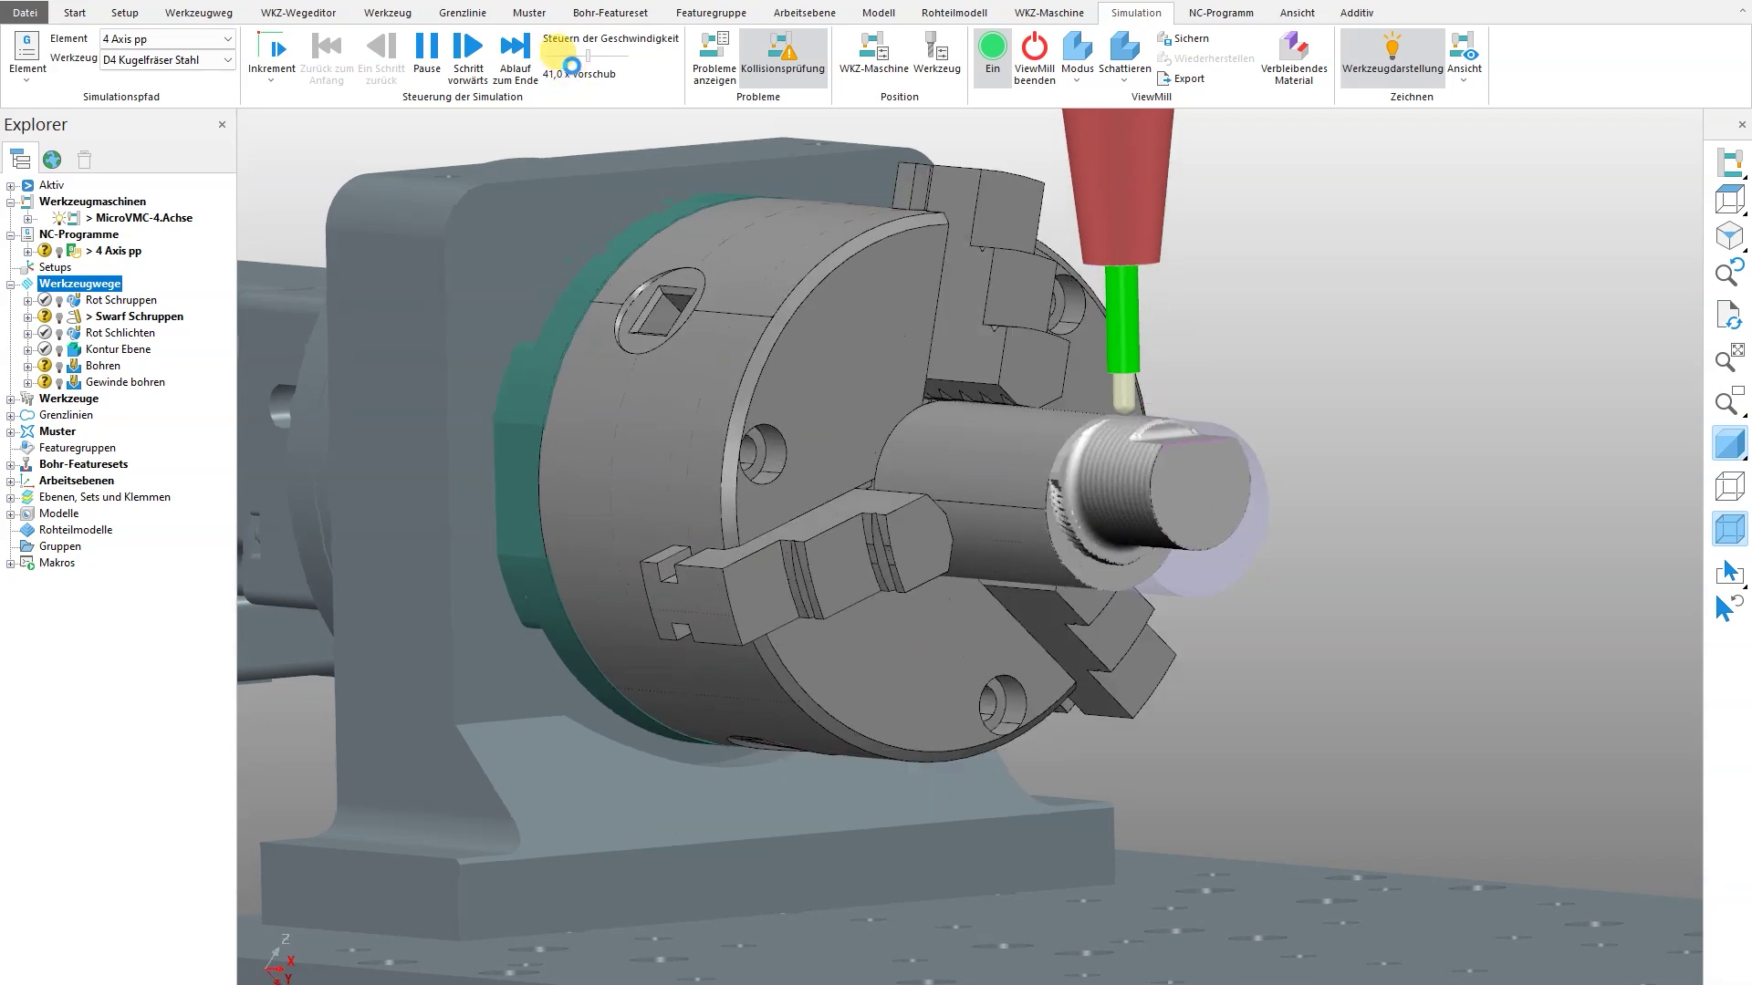
{"action": "left_click", "coordinate": [569, 58]}
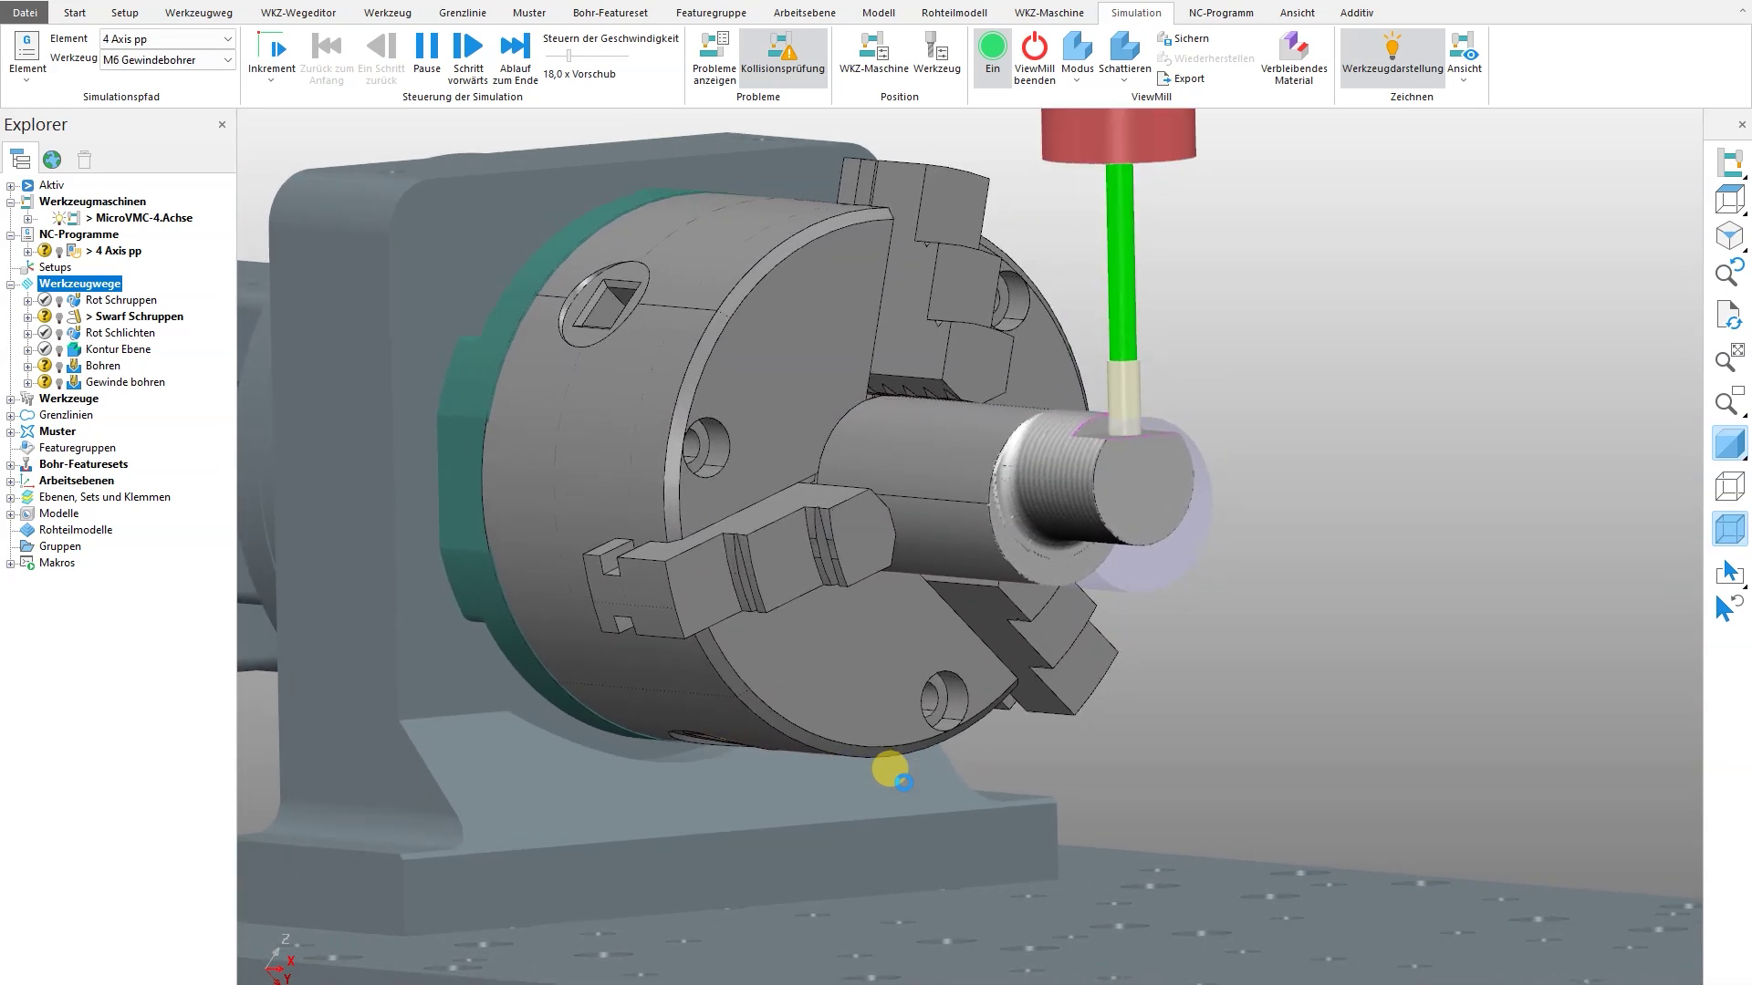
{"action": "scroll", "coordinate": [1059, 479], "scroll_direction": "up", "scroll_amount": 5}
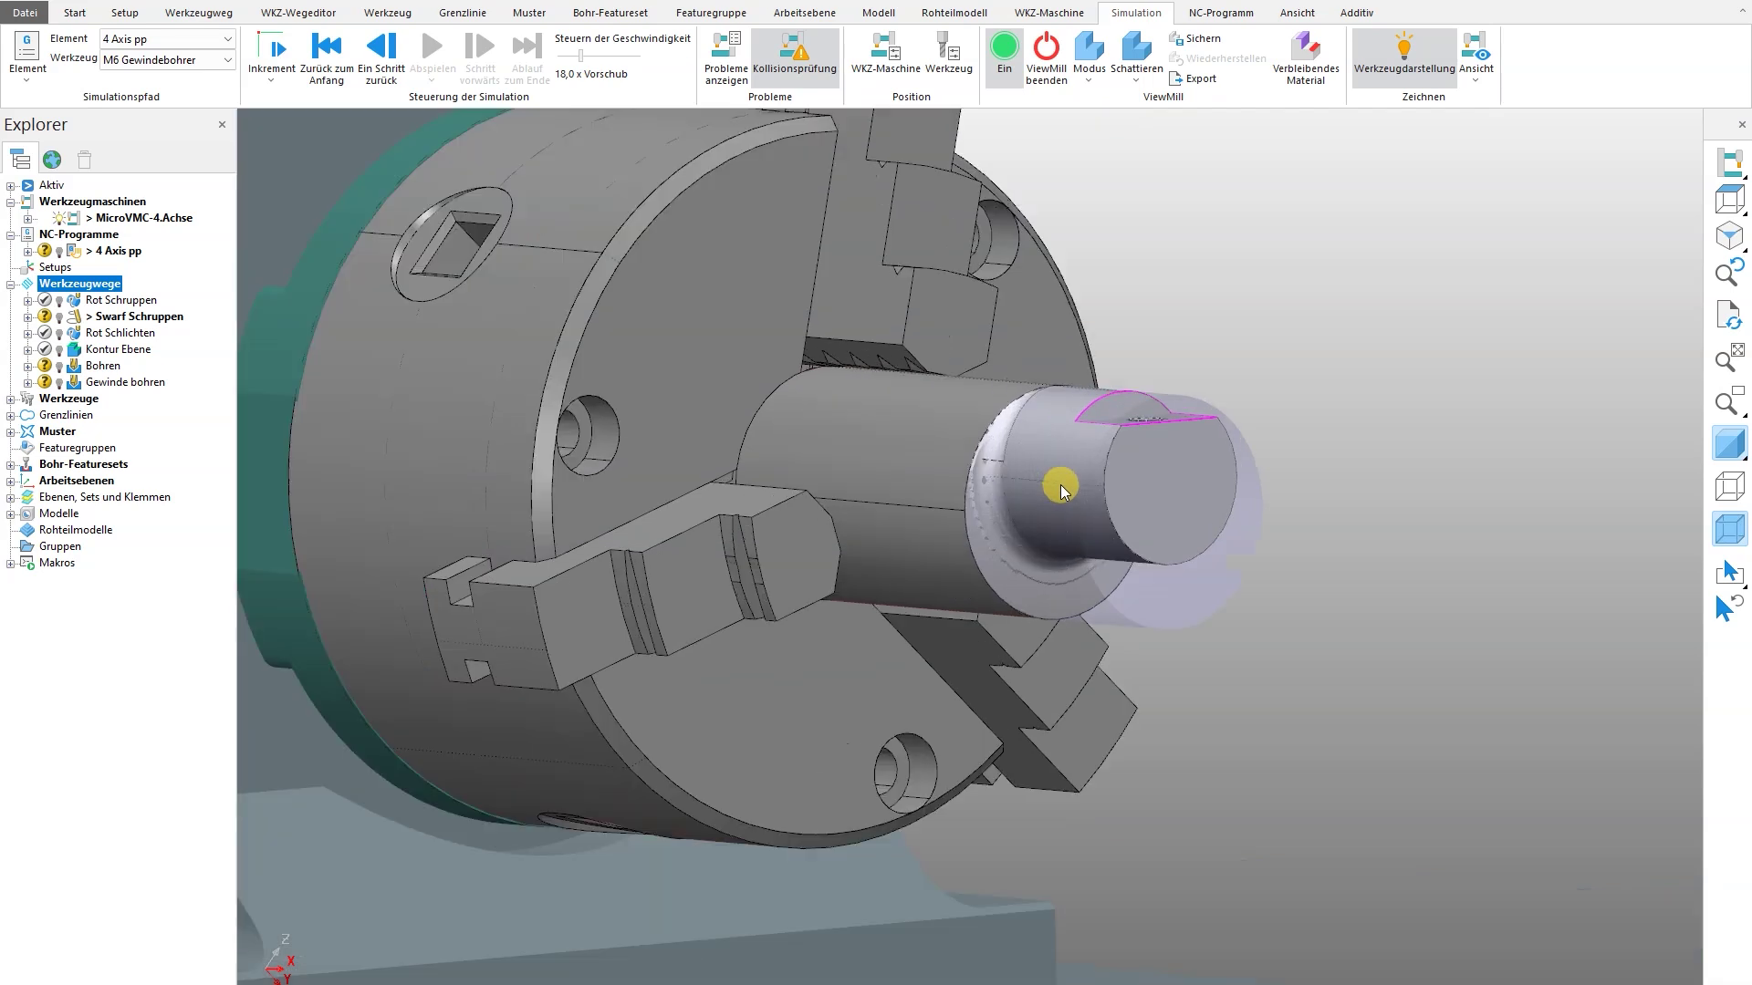
{"action": "scroll", "coordinate": [1060, 491], "scroll_direction": "down", "scroll_amount": 5}
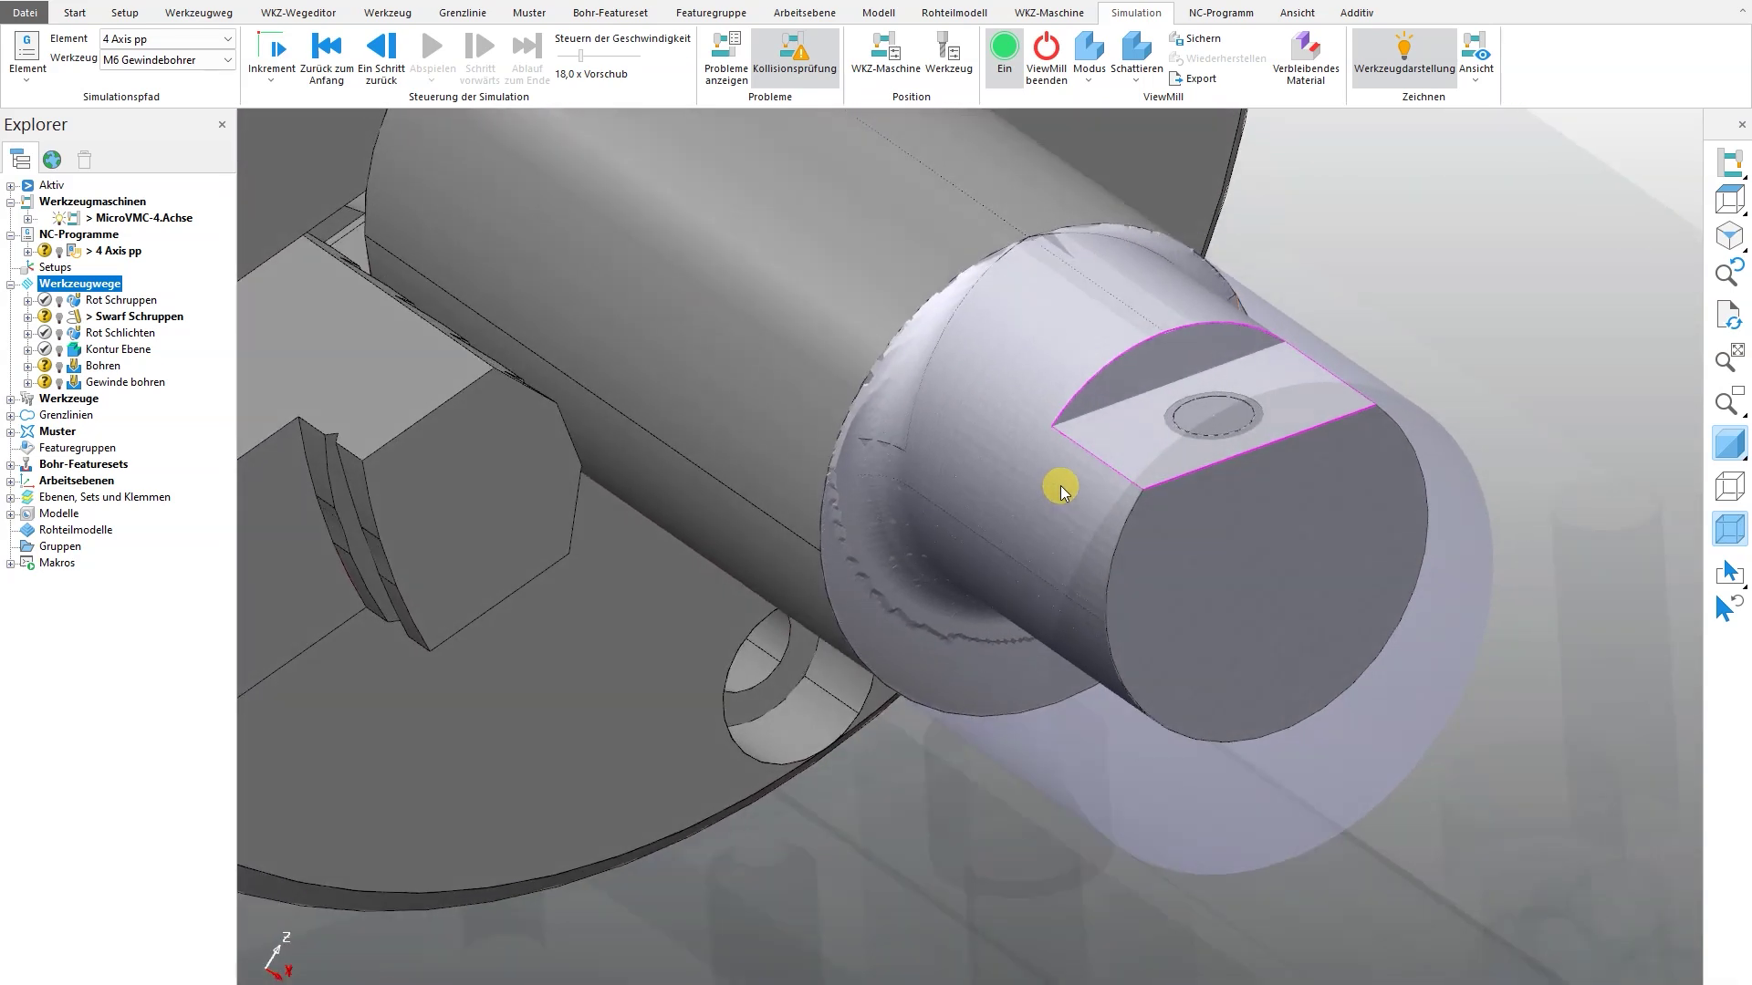
{"action": "scroll", "coordinate": [1055, 491], "scroll_direction": "down", "scroll_amount": 6}
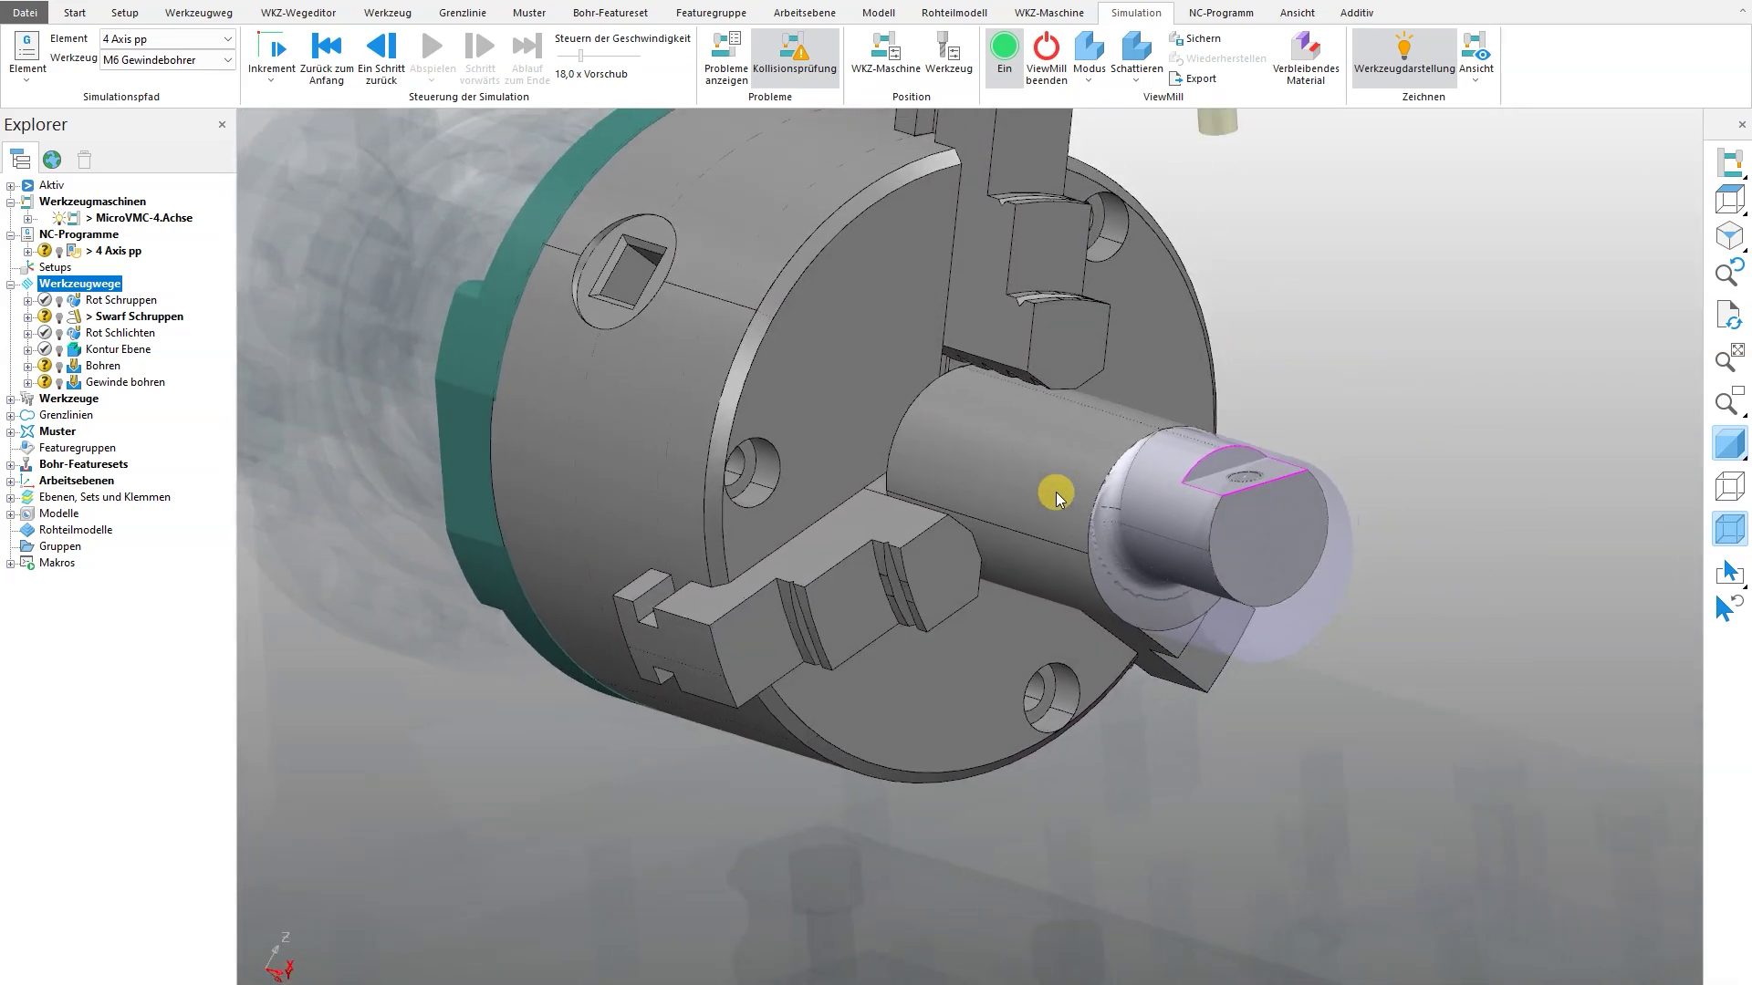
{"action": "scroll", "coordinate": [1053, 498], "scroll_direction": "down", "scroll_amount": 6}
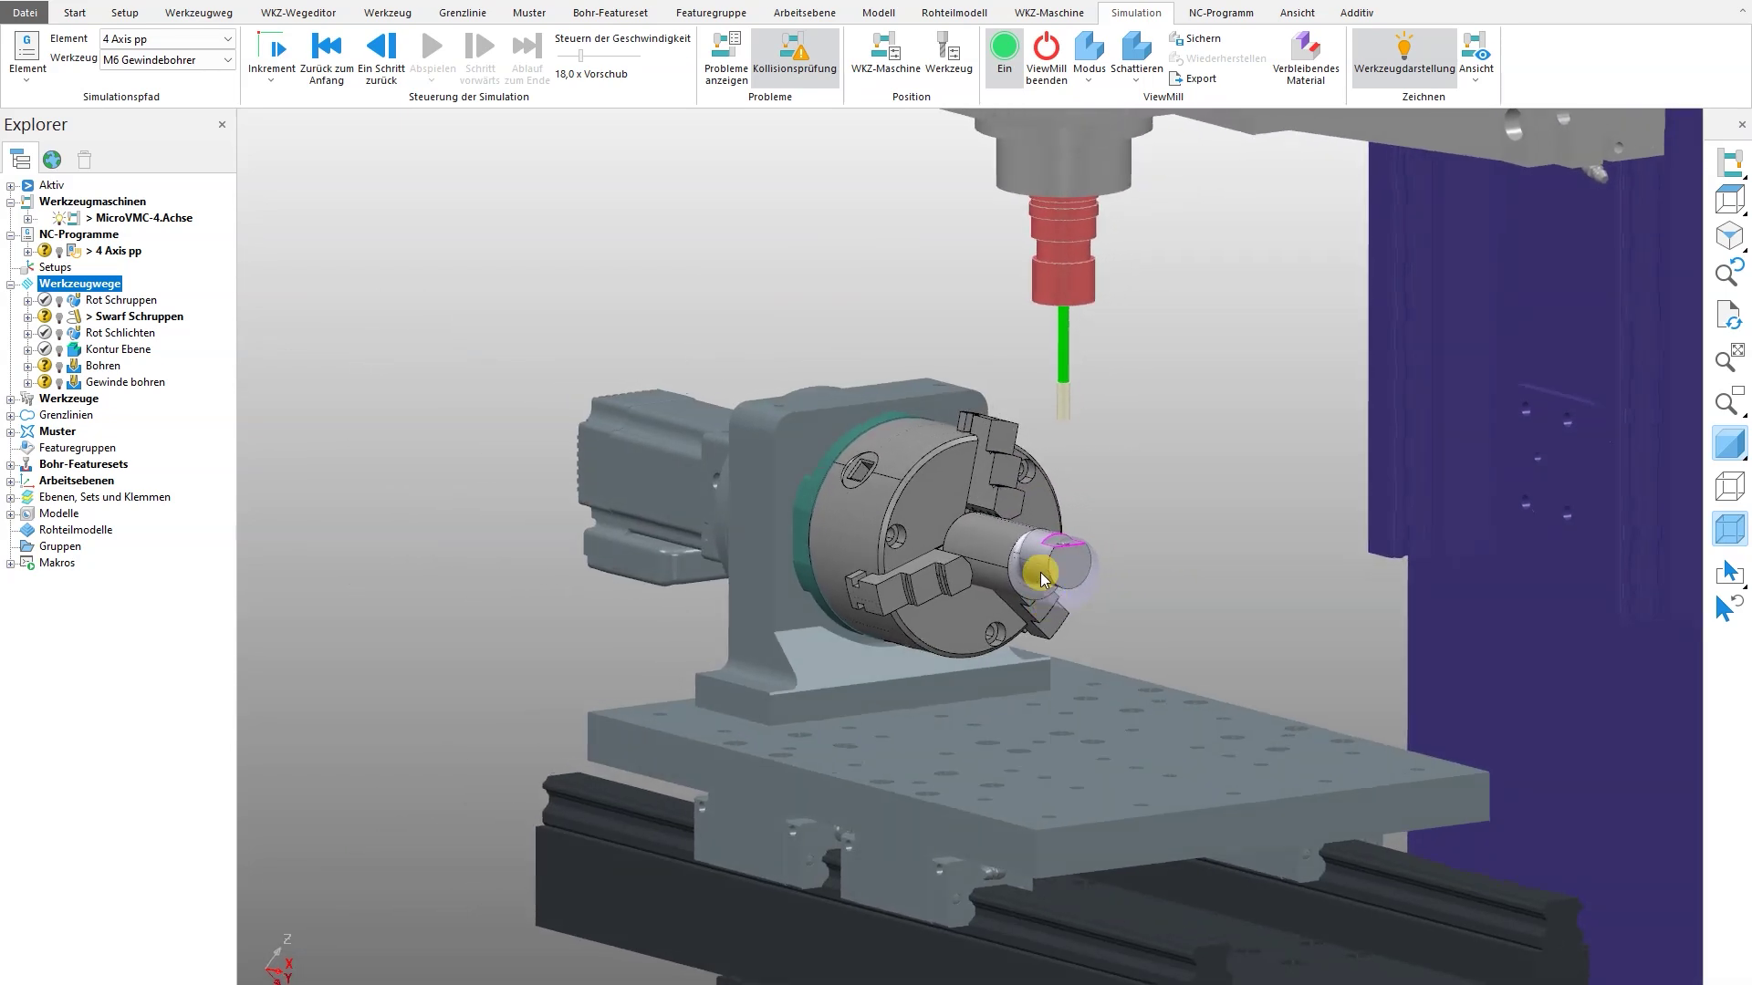
{"action": "scroll", "coordinate": [1039, 571], "scroll_direction": "up", "scroll_amount": 6}
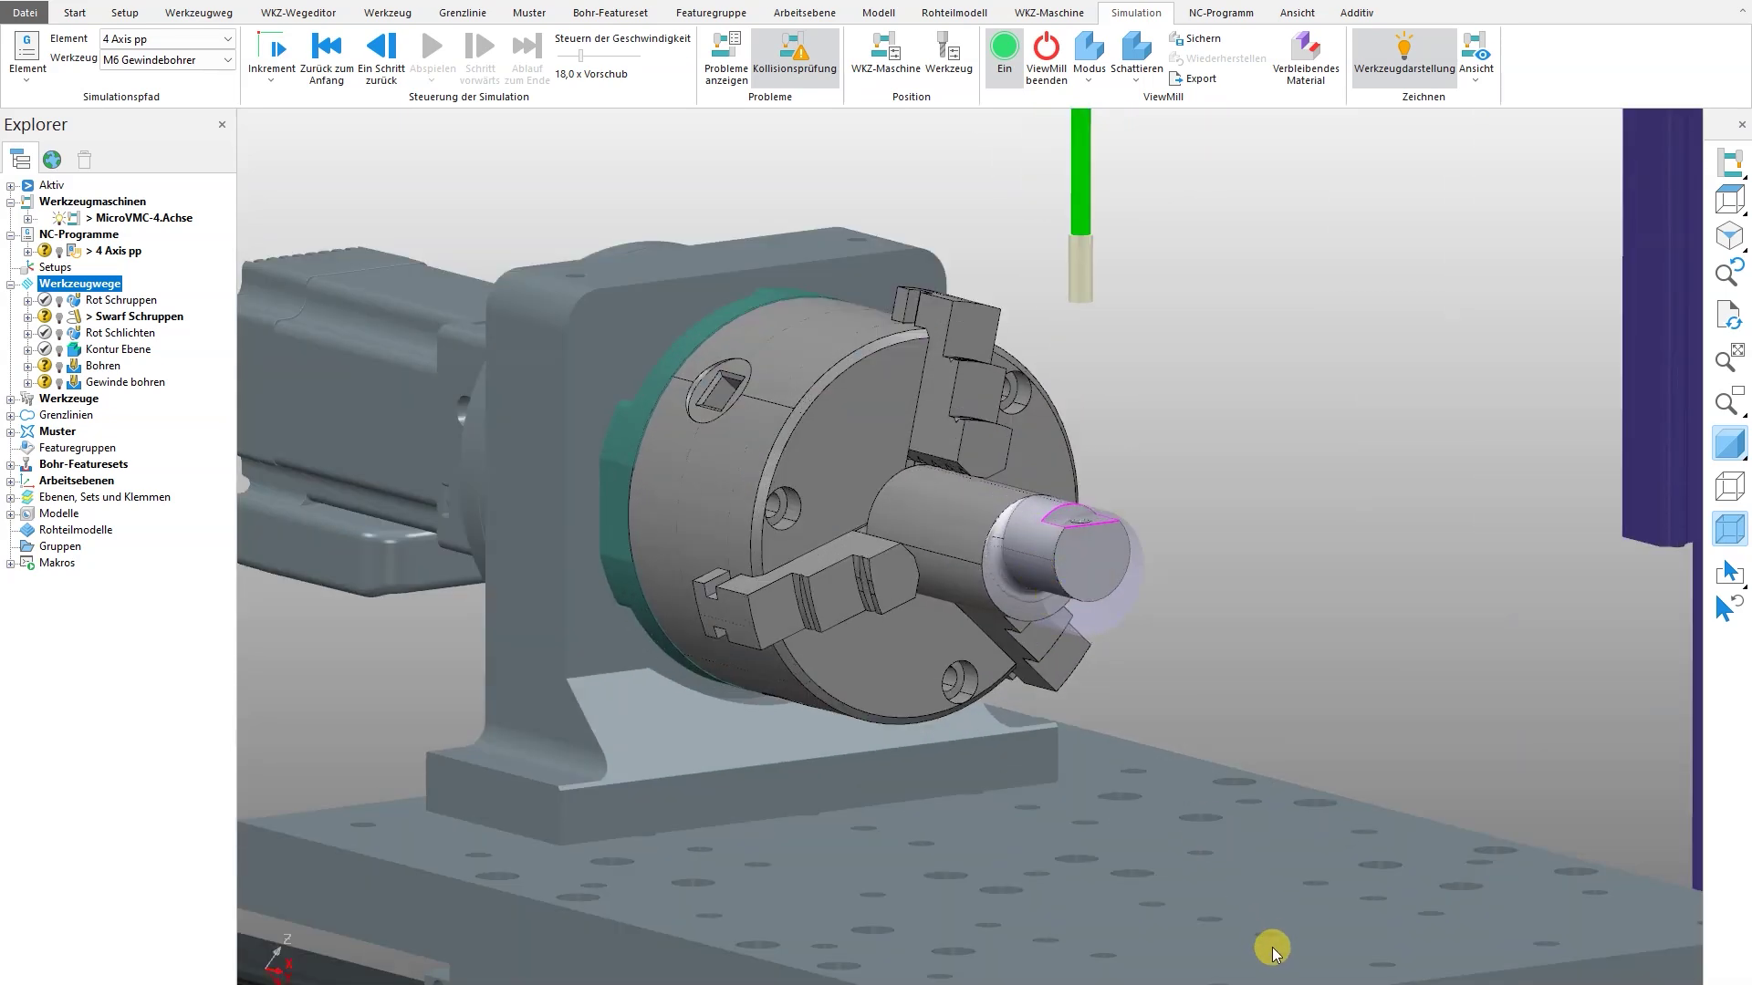